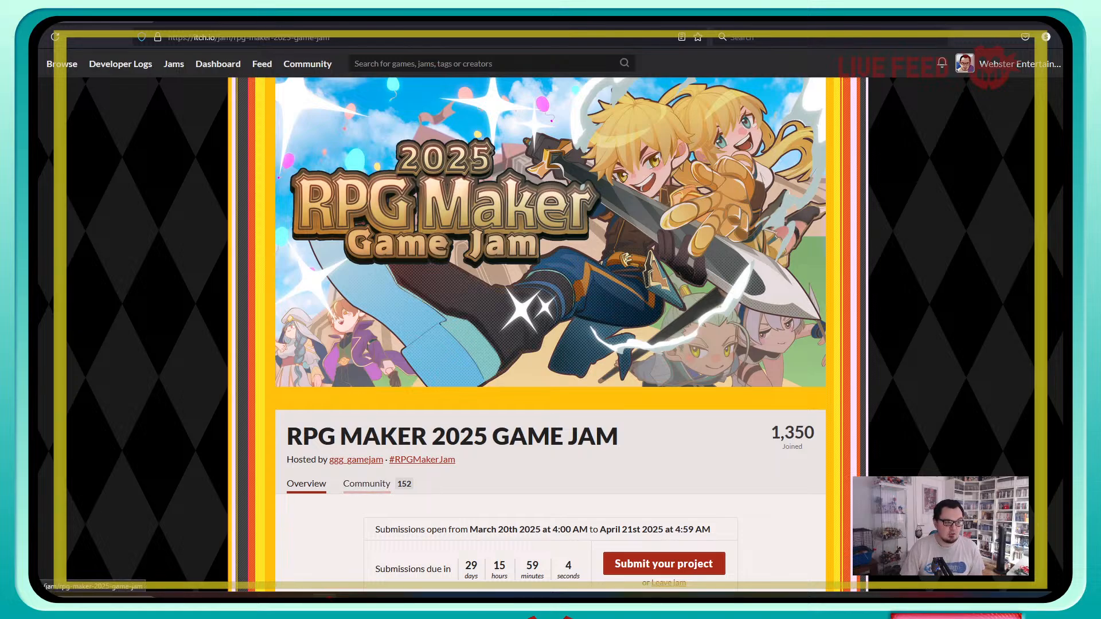
# Step: Switch to the RPG Maker 2025 Game Jam page in the browser and review its theme and prize sections
pyautogui.click(275, 596)
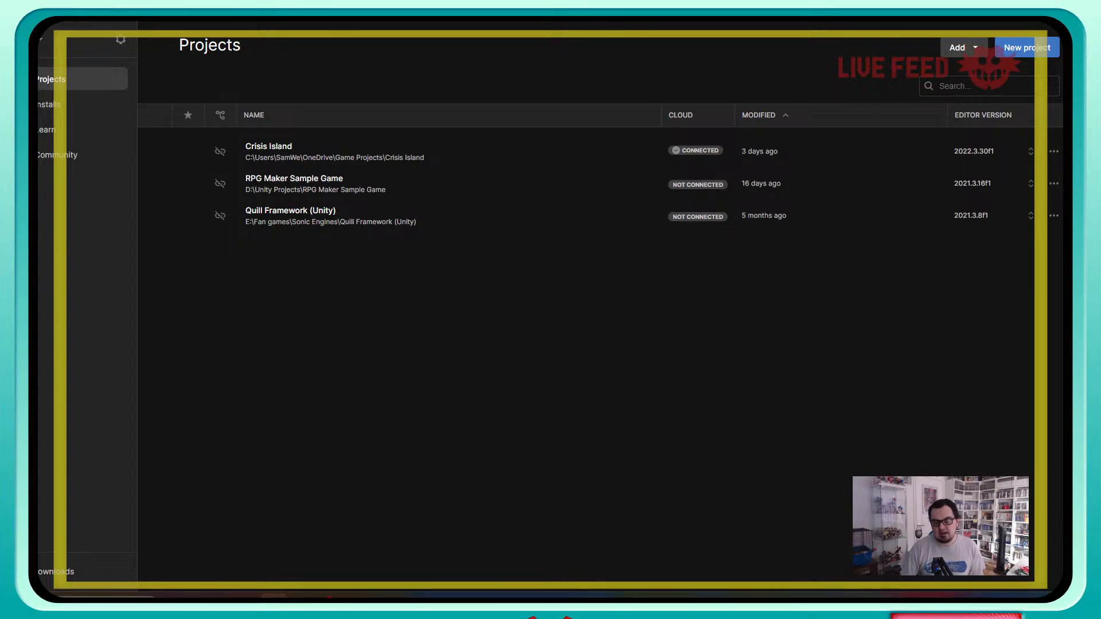
pyautogui.moveTo(222, 596)
pyautogui.click(295, 544)
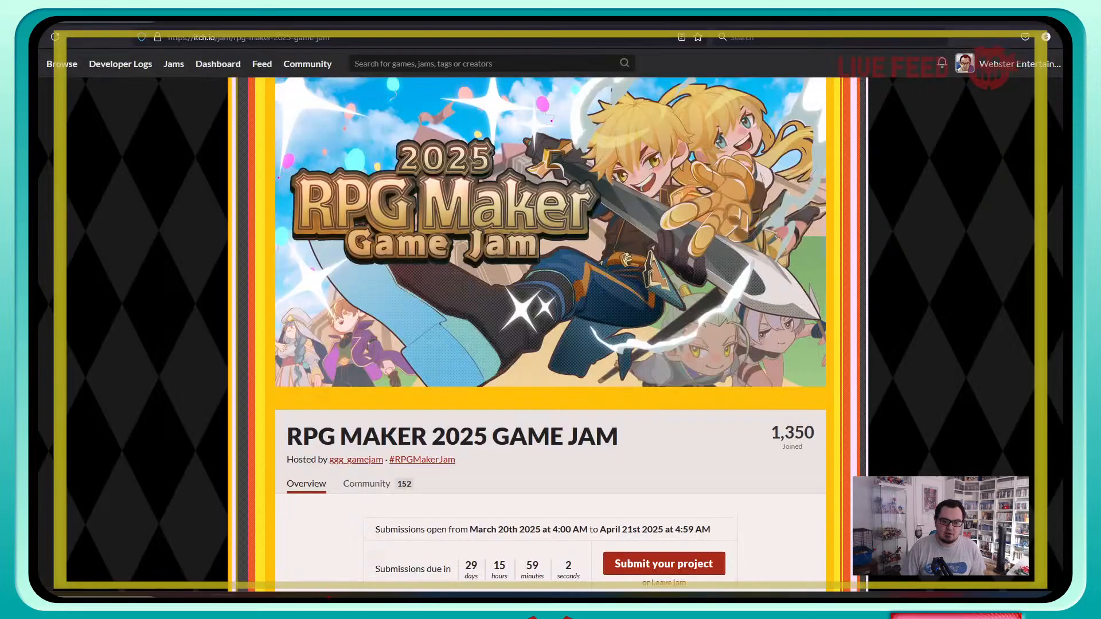
pyautogui.scroll(-15, 550, 321)
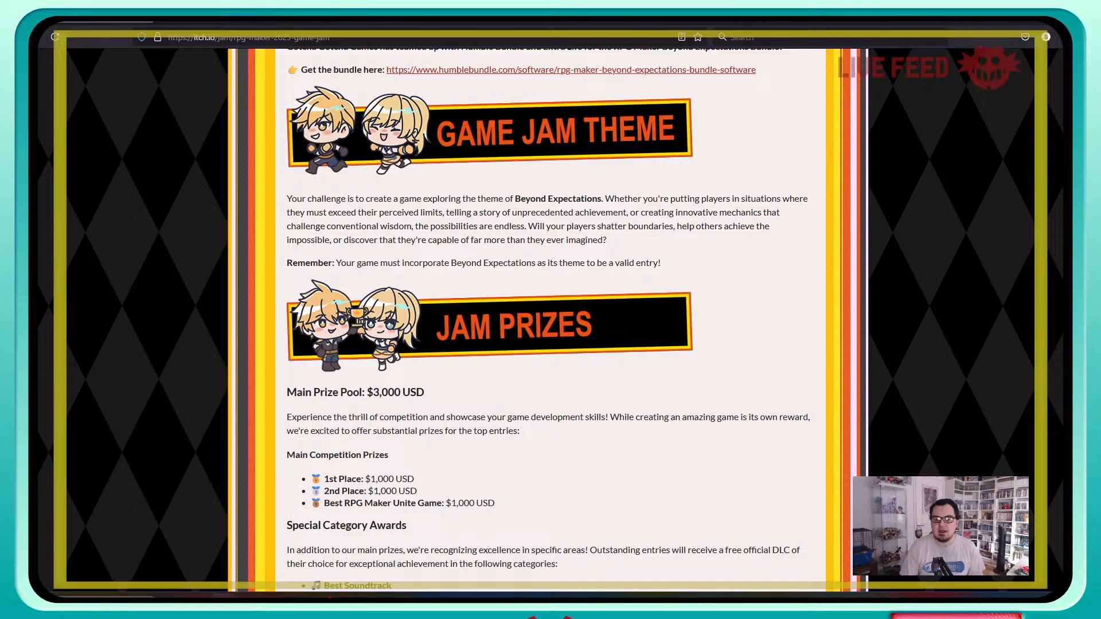
pyautogui.scroll(-4, 551, 320)
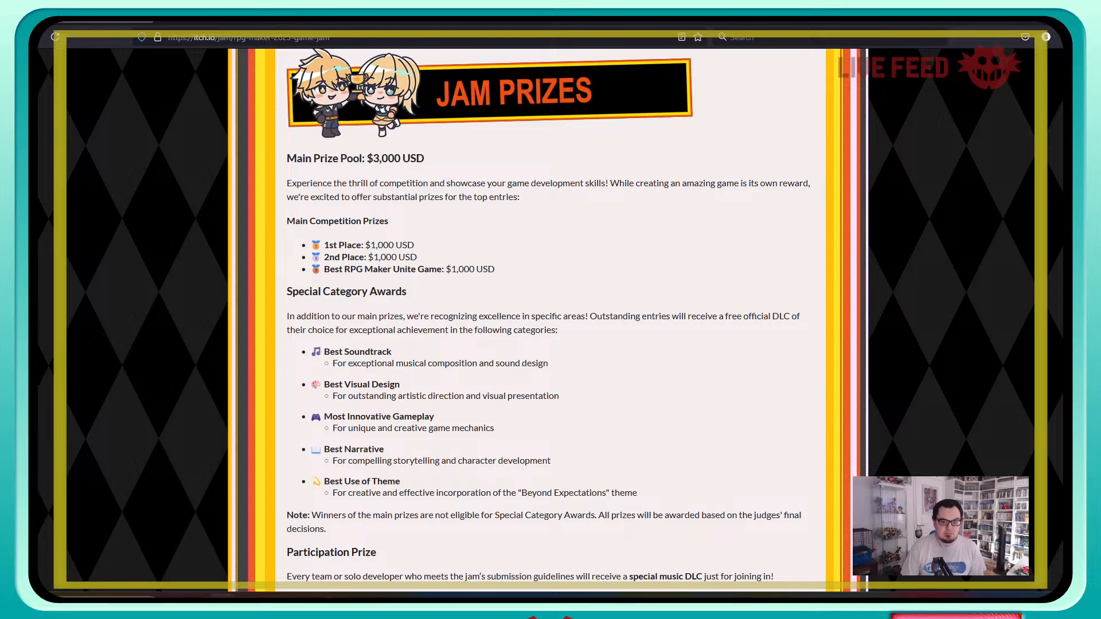
pyautogui.scroll(5, 551, 320)
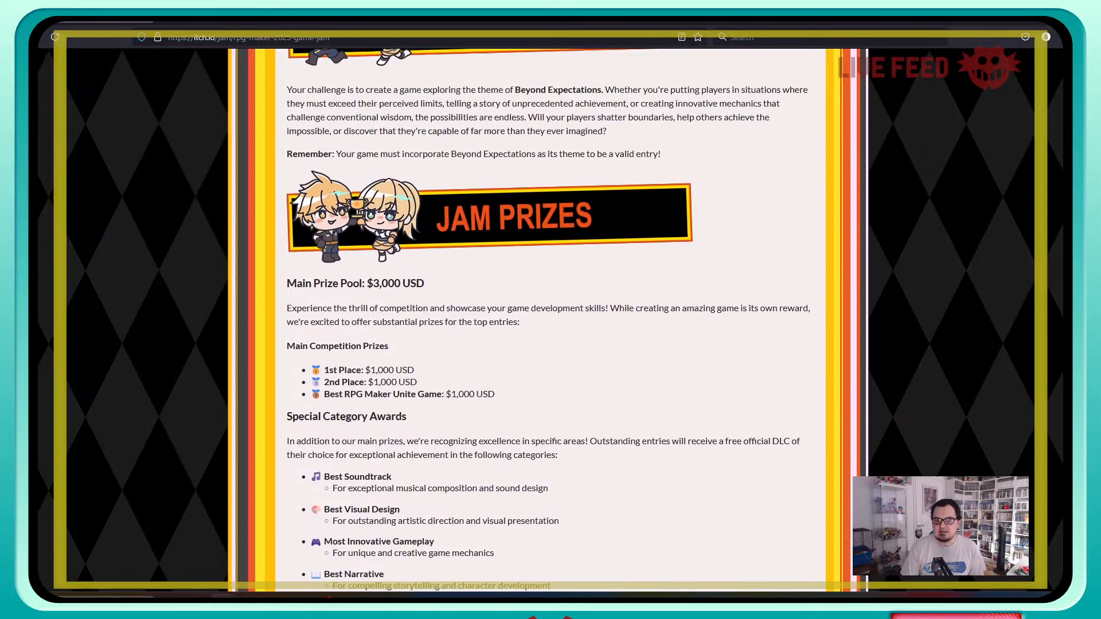
pyautogui.scroll(2, 550, 320)
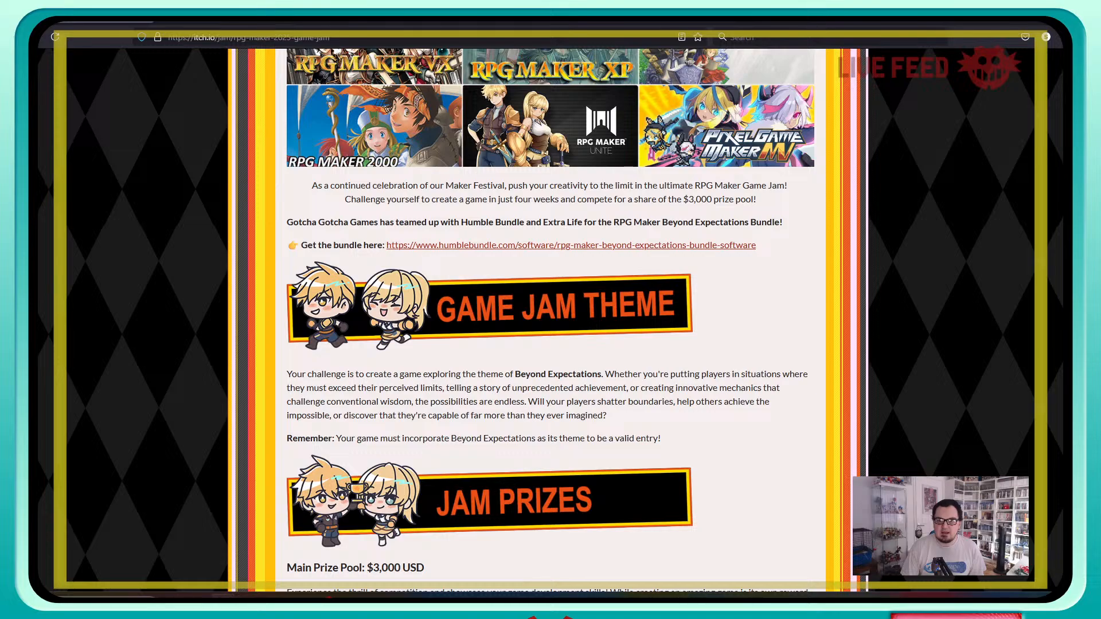
# Step: Open the jam page's Humble Bundle link and look through the items in the RPG Maker Beyond Expectations Bundle
pyautogui.click(571, 246)
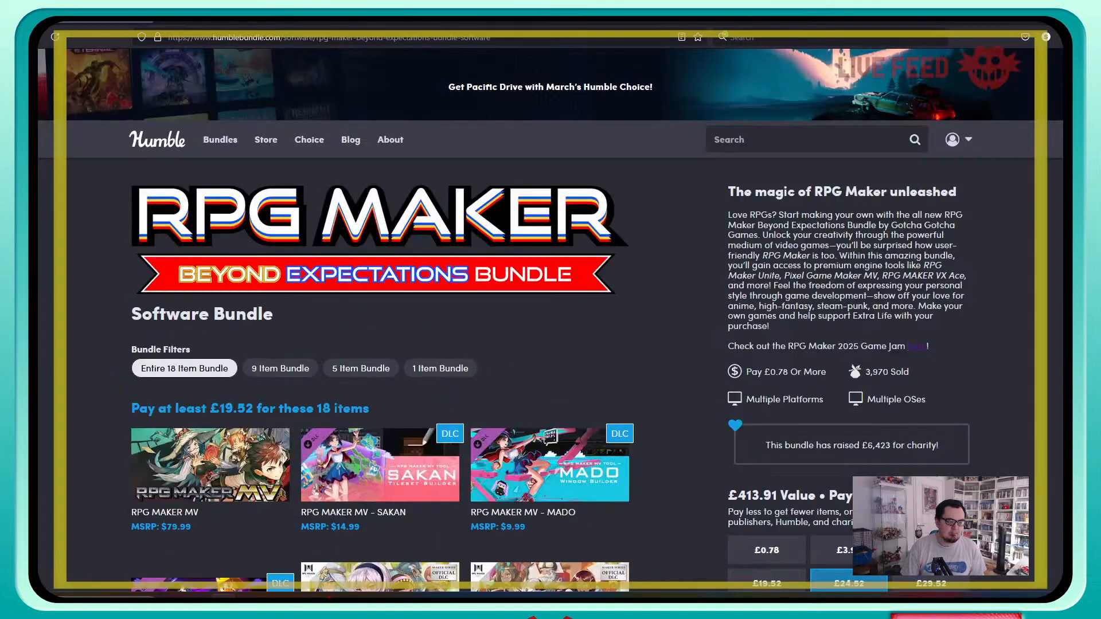
pyautogui.scroll(-2, 551, 320)
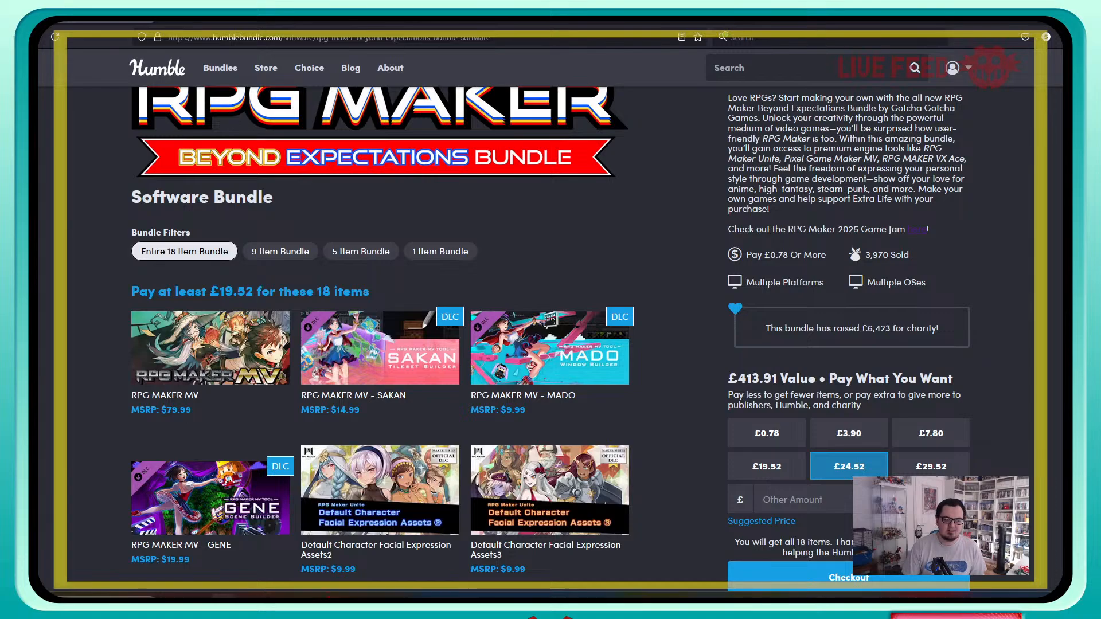
pyautogui.scroll(-2, 551, 338)
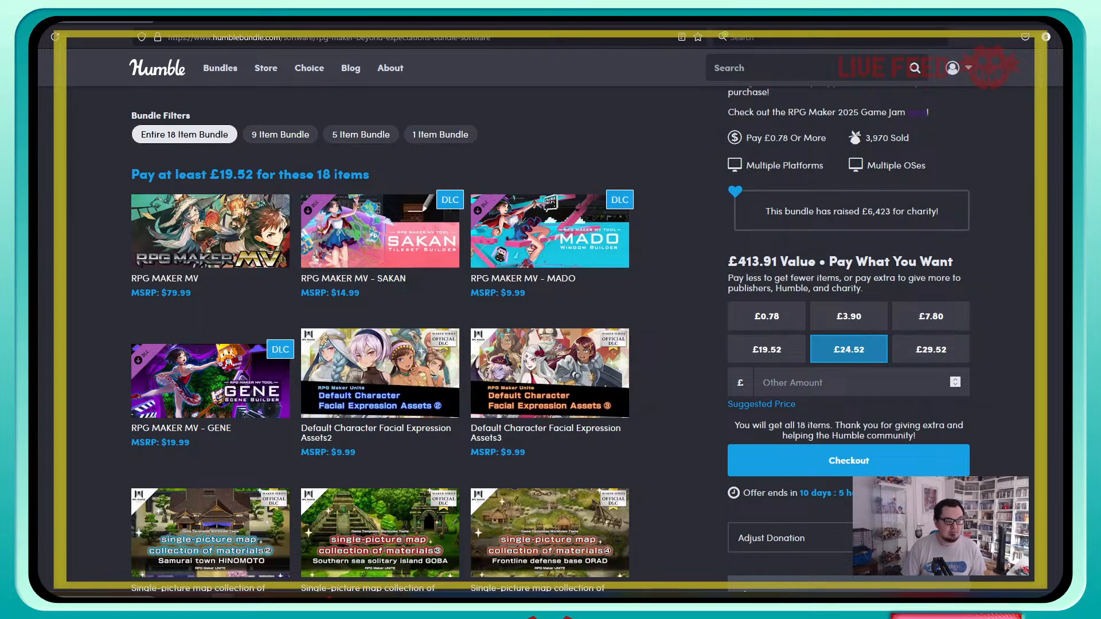
pyautogui.scroll(-5, 855, 408)
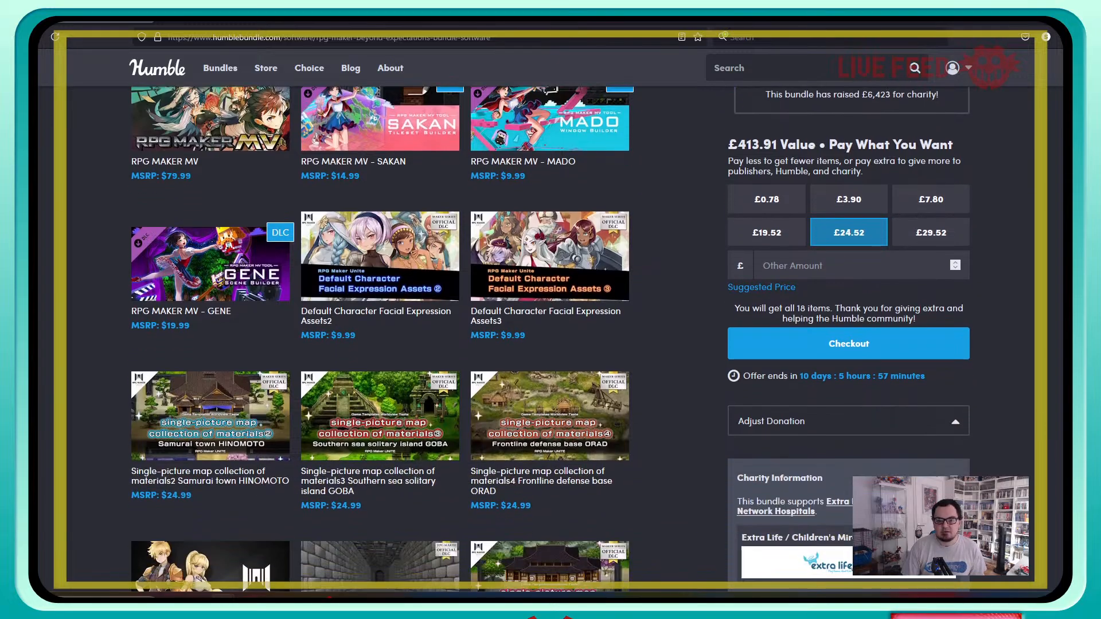
pyautogui.scroll(-2, 210, 294)
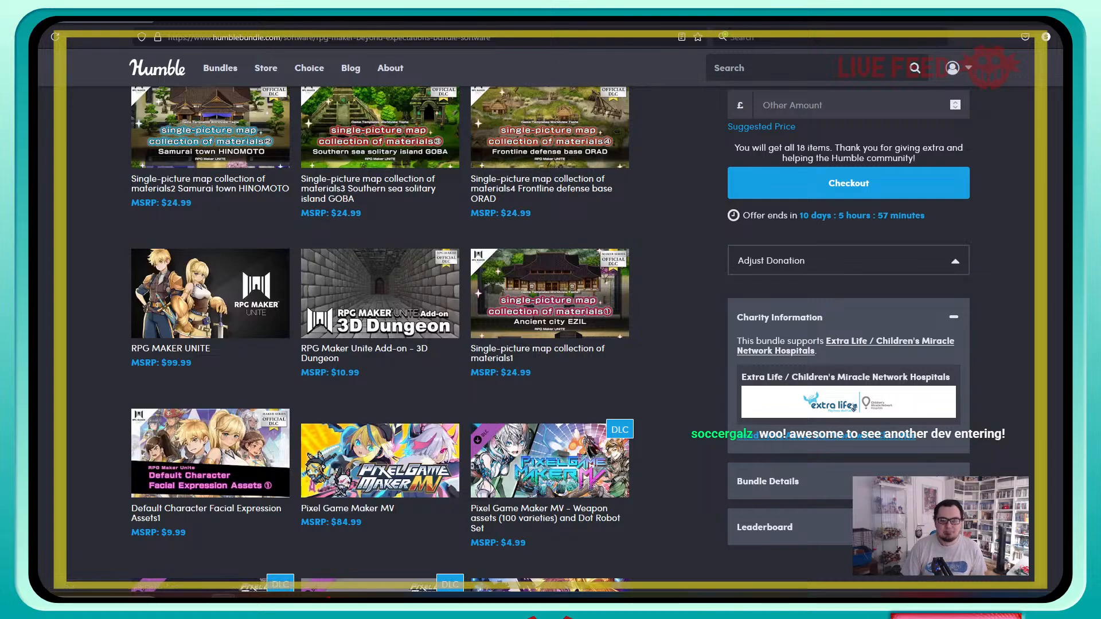
pyautogui.scroll(-3, 854, 407)
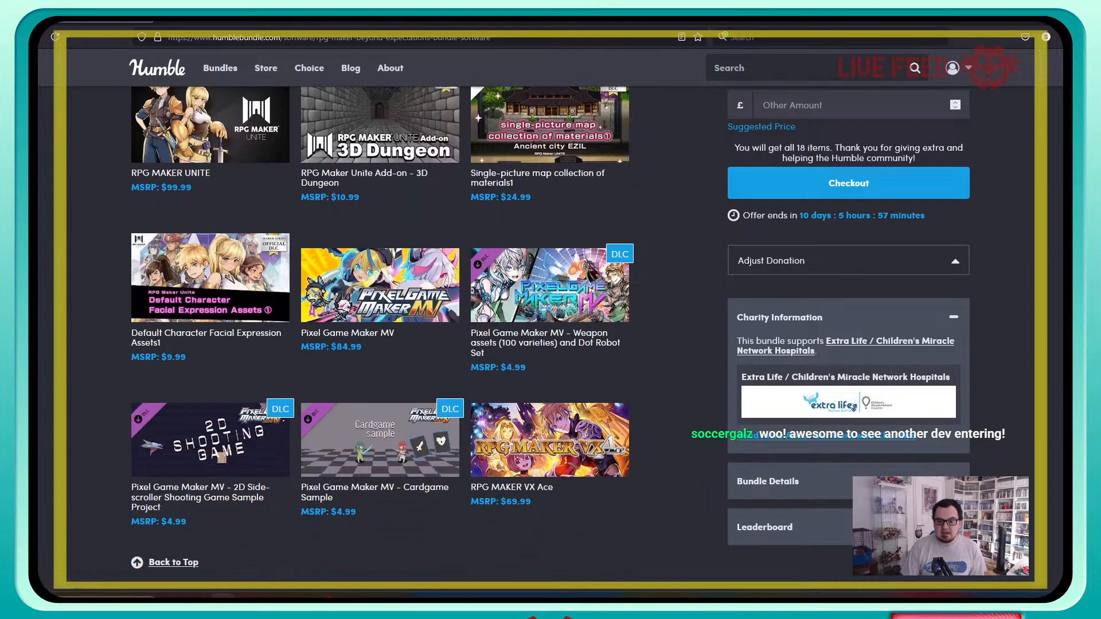
pyautogui.scroll(2, 853, 407)
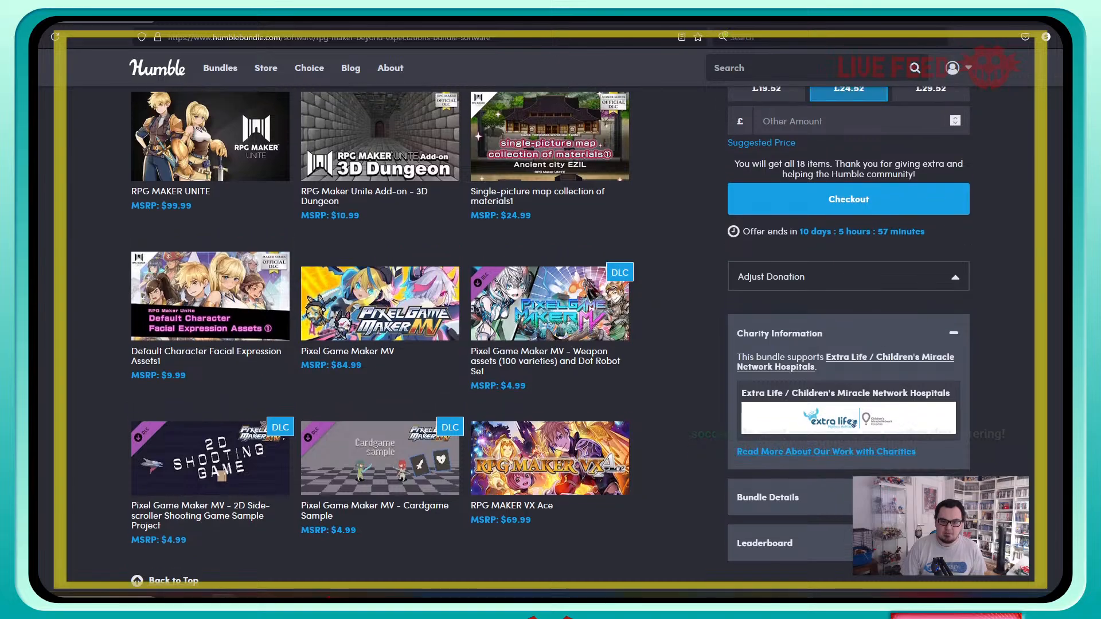
pyautogui.scroll(6, 551, 339)
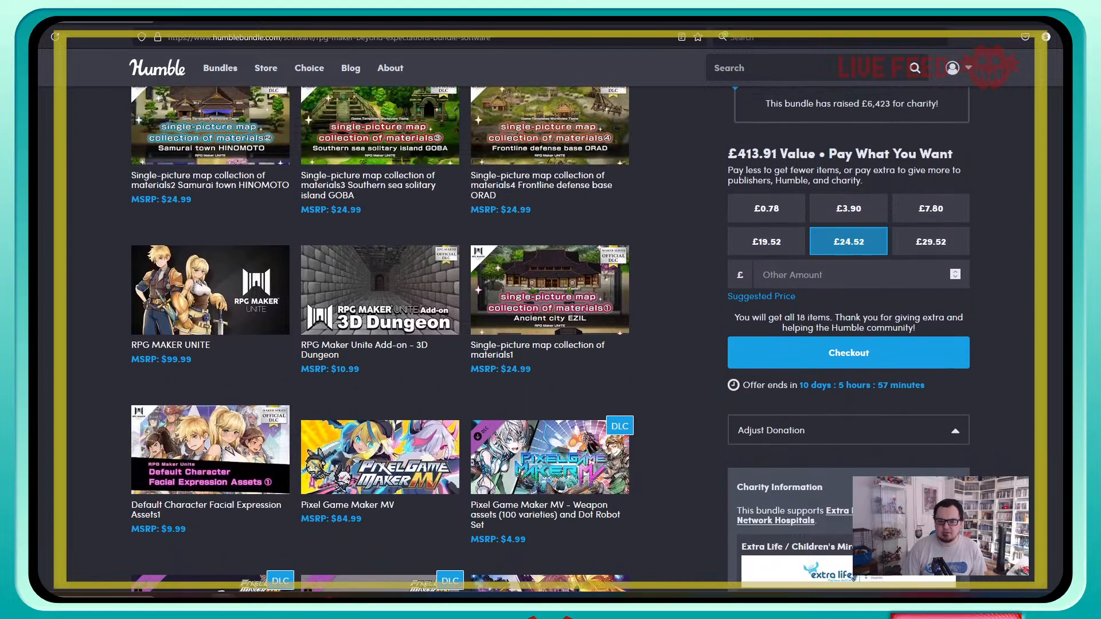
pyautogui.scroll(6, 551, 339)
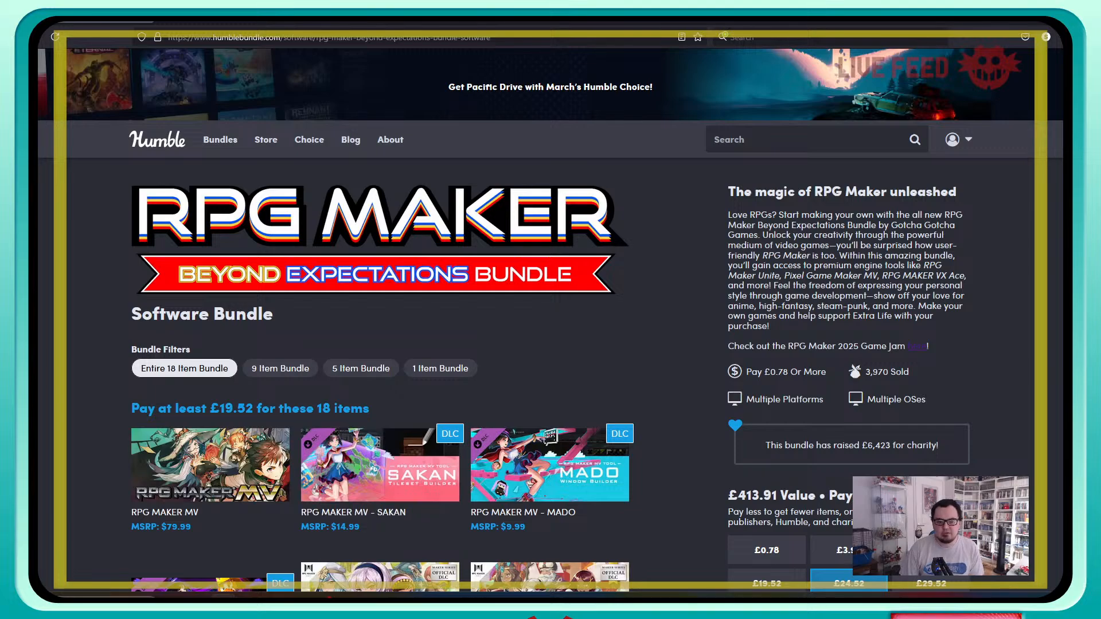
# Step: Switch to Unity Hub and create a project from the Universal 2D template with editor version 6000.0.40f1
pyautogui.hotkey('alt', 'Tab')
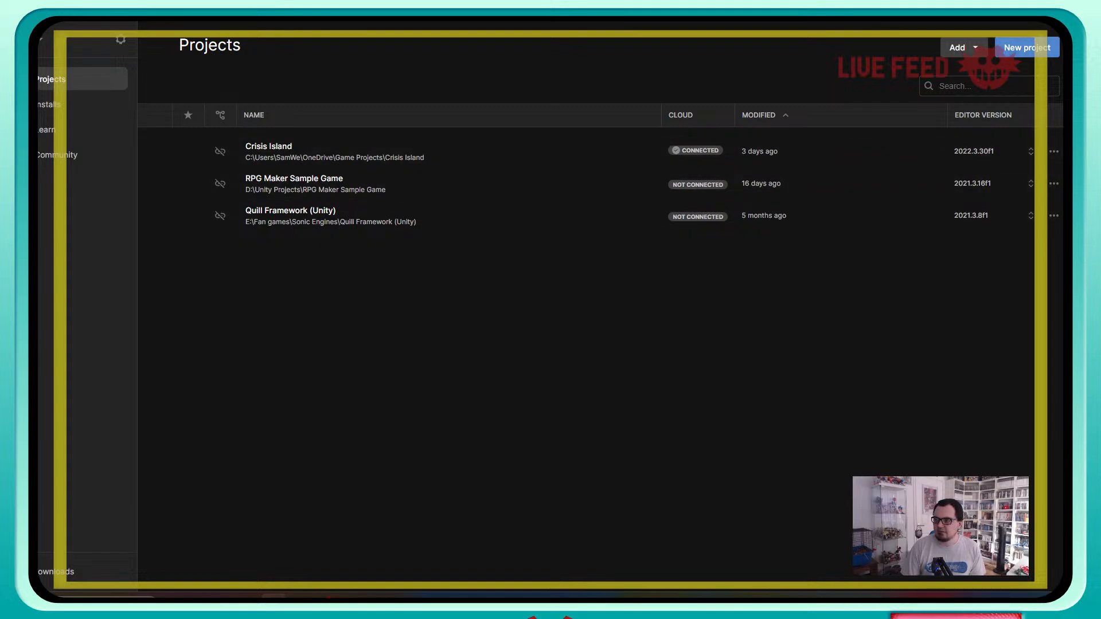
pyautogui.click(1027, 47)
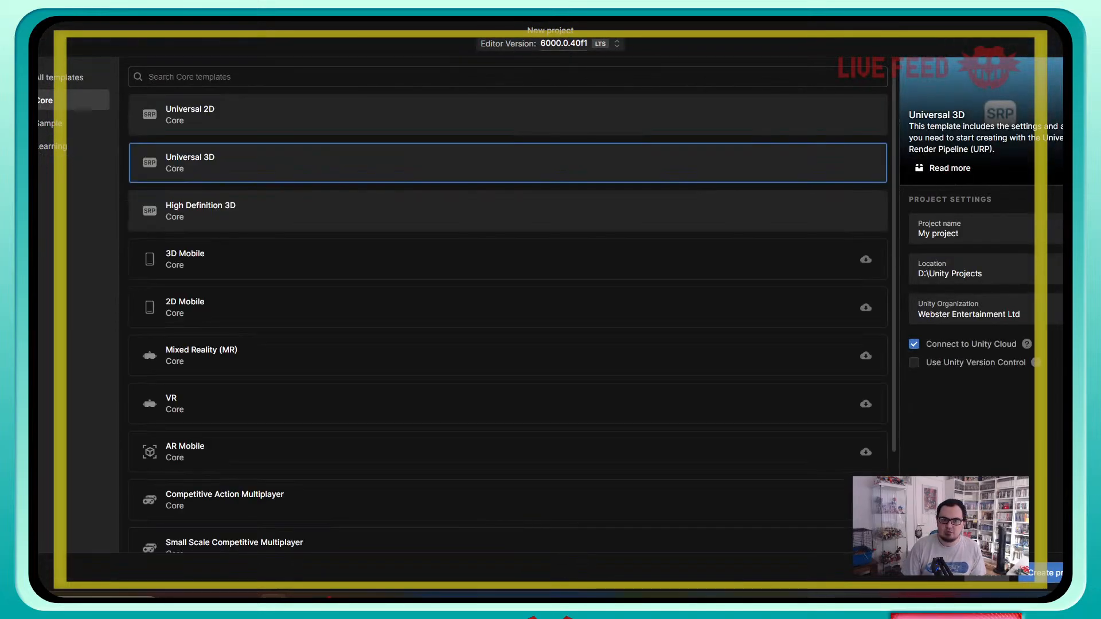
pyautogui.click(508, 114)
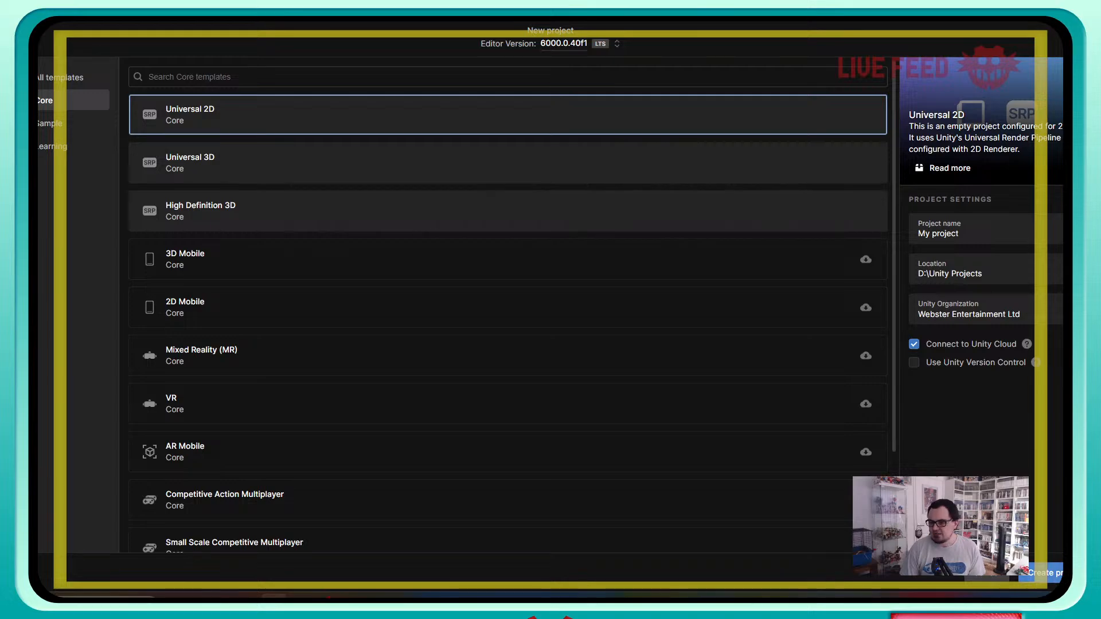
pyautogui.click(1047, 573)
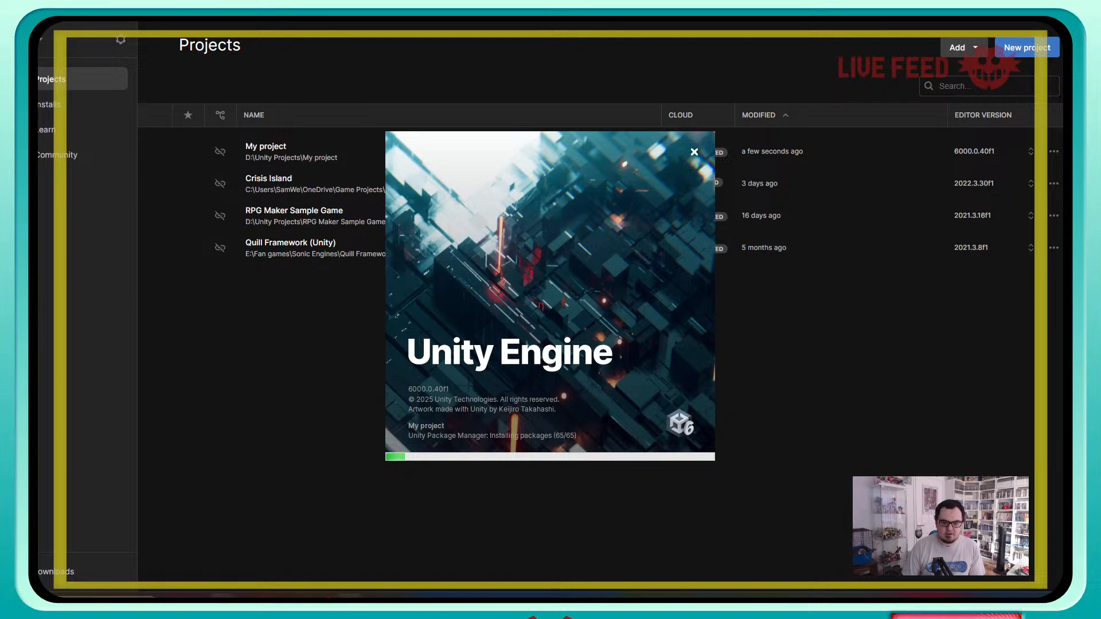
# Step: Return to the game jam page in the browser and read the main prizes, special category awards and judges panel sections
pyautogui.moveTo(221, 597)
pyautogui.click(287, 545)
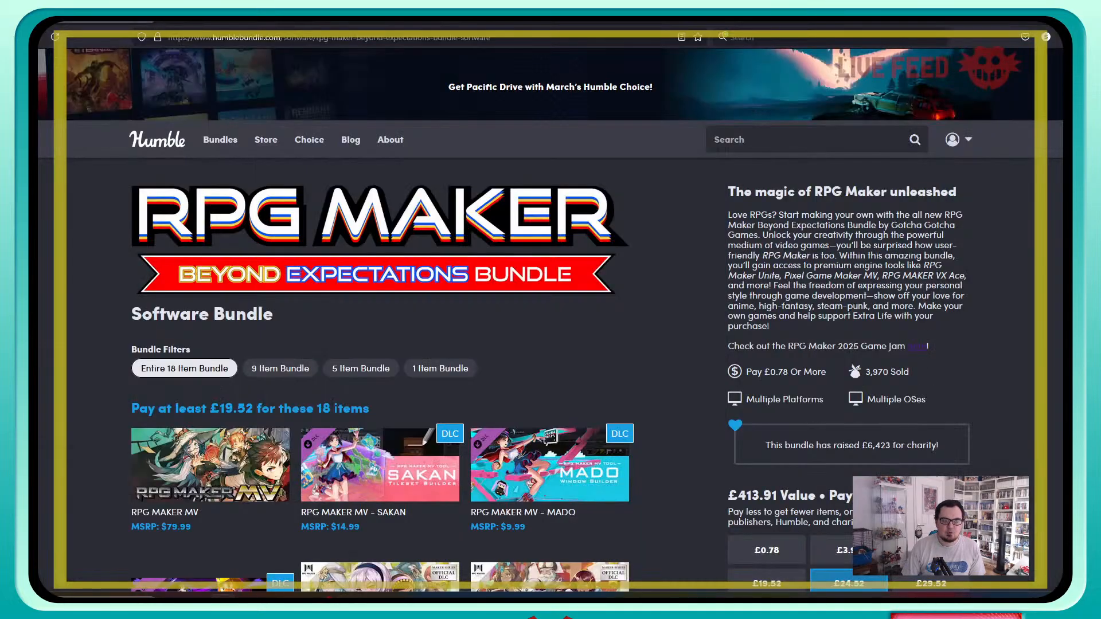
pyautogui.click(15, 37)
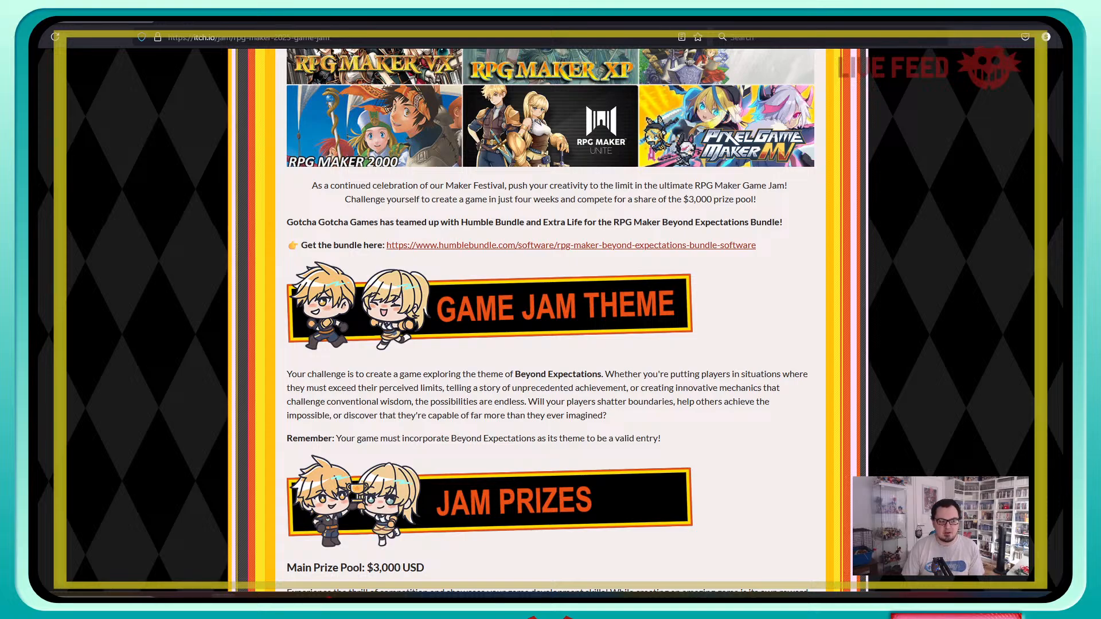
pyautogui.scroll(-2, 550, 320)
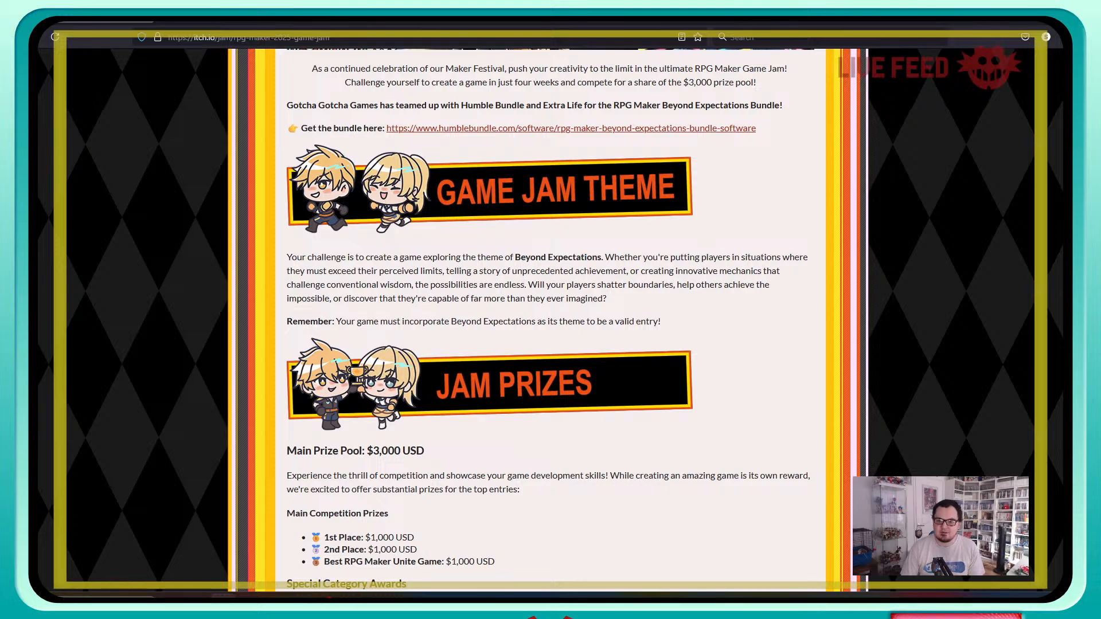
pyautogui.scroll(-2, 551, 316)
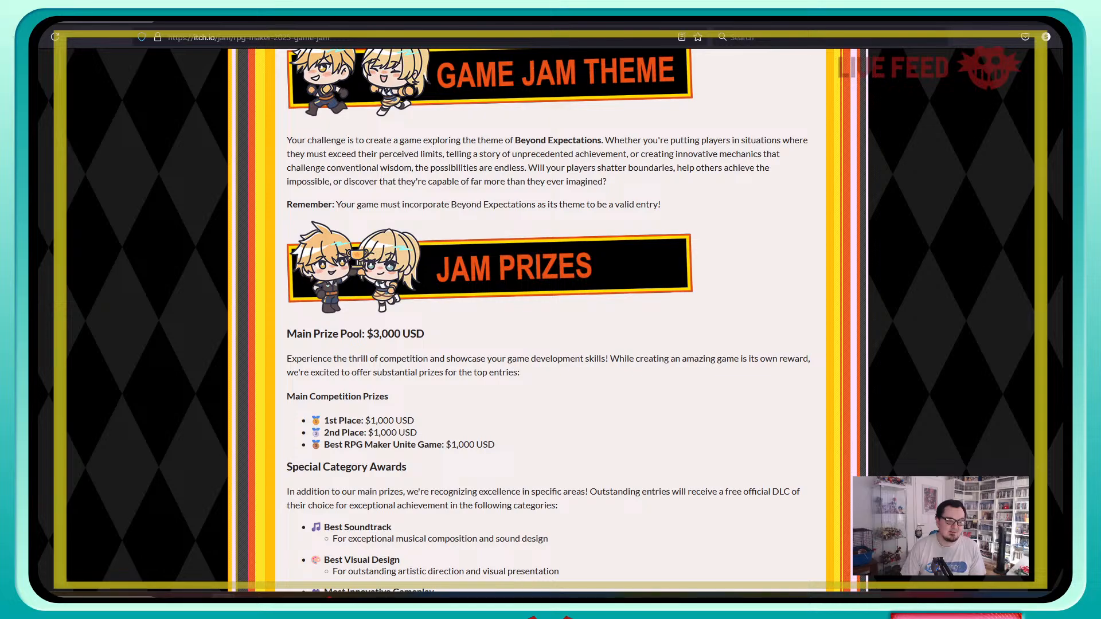
pyautogui.scroll(-7, 551, 320)
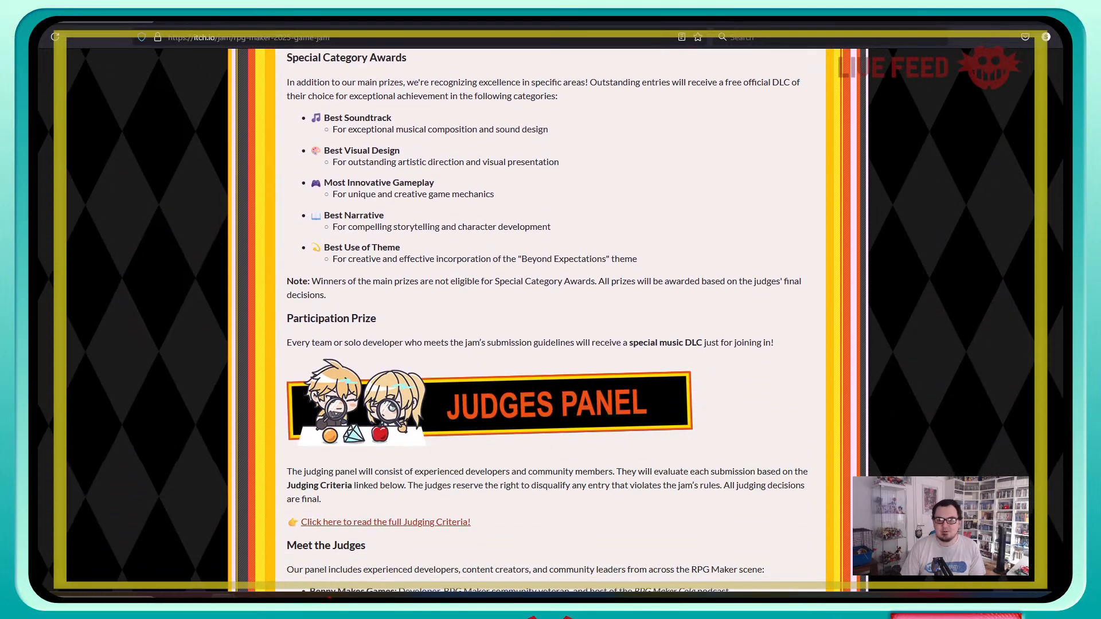
pyautogui.scroll(2, 550, 320)
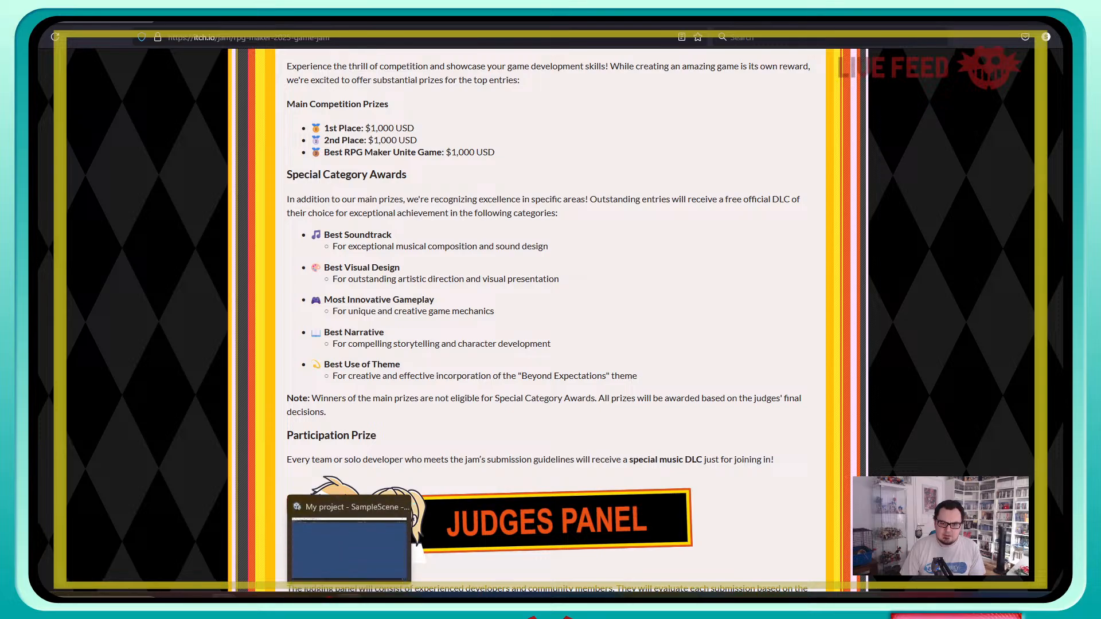
# Step: Switch to the Unity editor and reset all window layouts
pyautogui.click(350, 601)
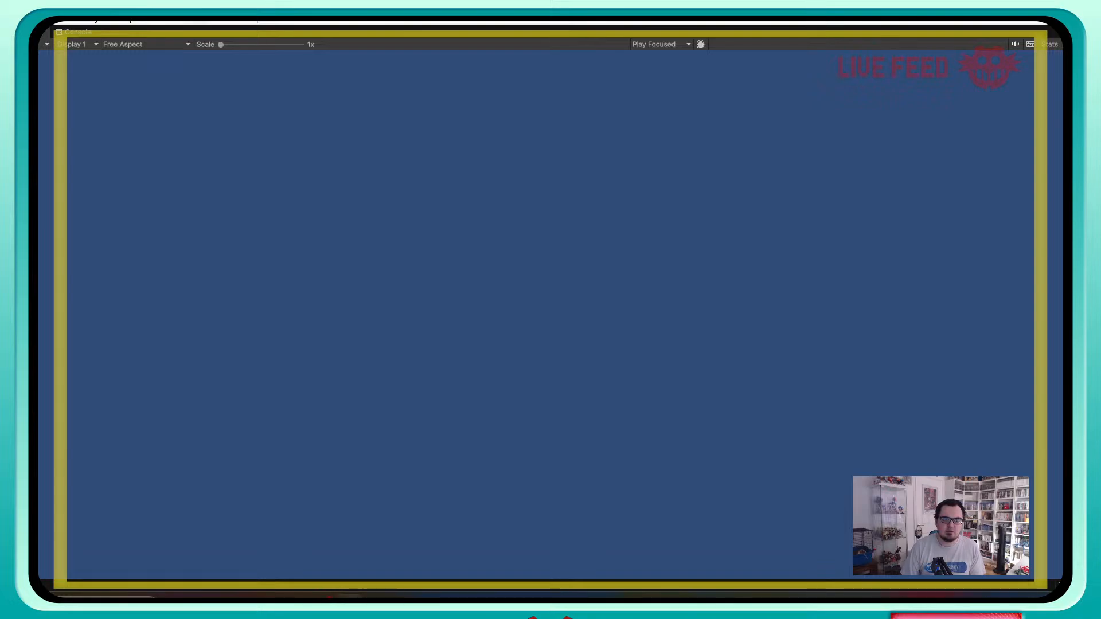
pyautogui.click(226, 21)
pyautogui.moveTo(276, 32)
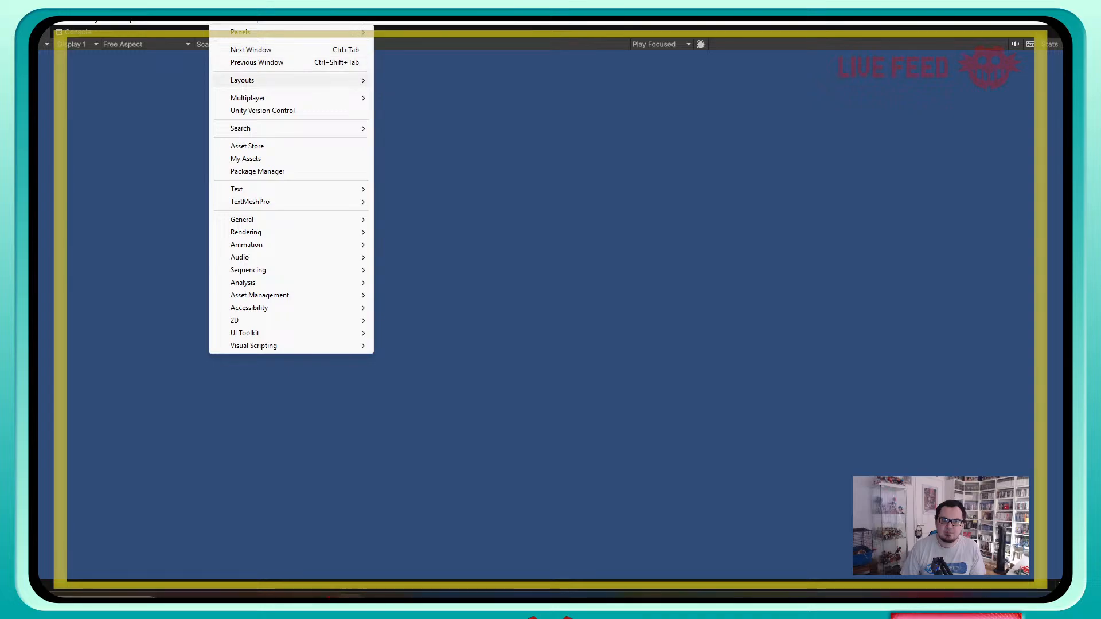
pyautogui.moveTo(287, 81)
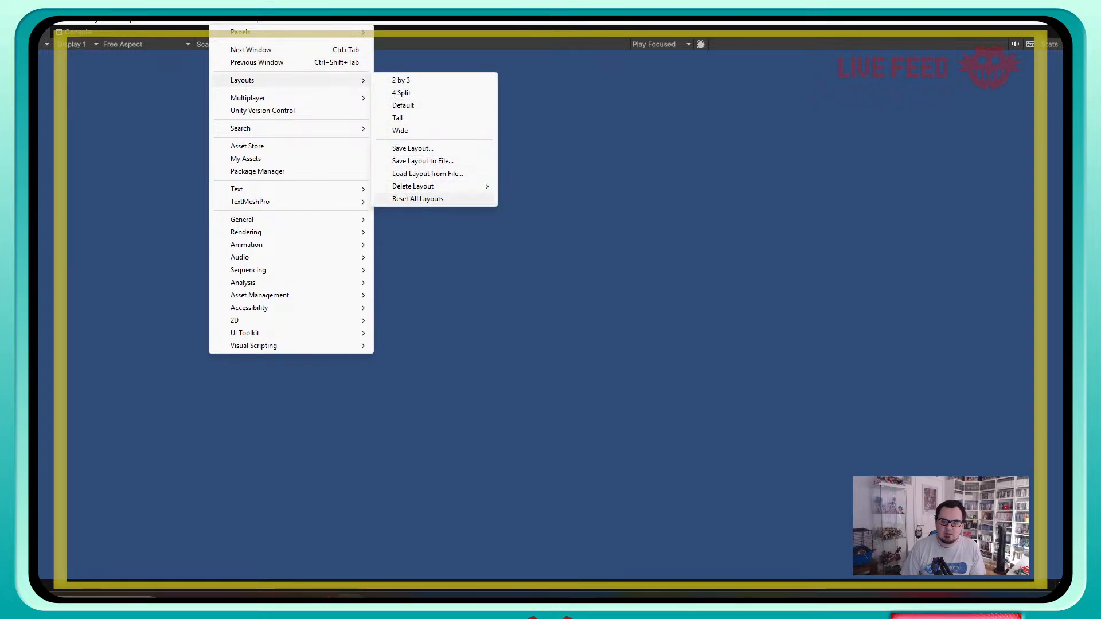
pyautogui.click(417, 199)
pyautogui.press('Return')
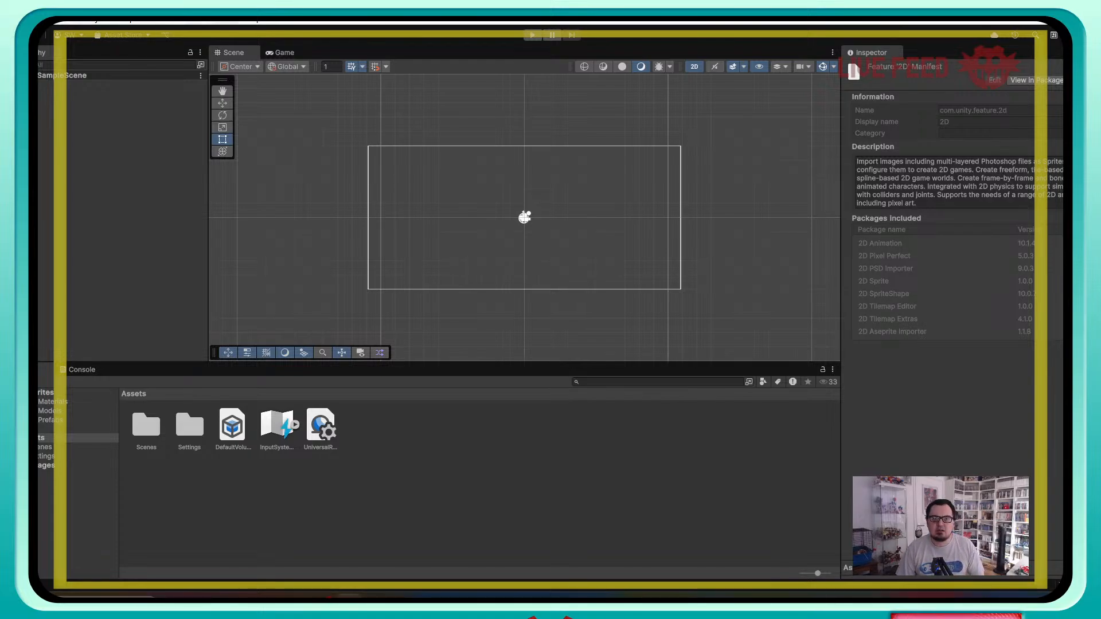
# Step: Open the Package Manager in a widened window and select RPG MAKER UNITE among the owned assets
pyautogui.click(225, 21)
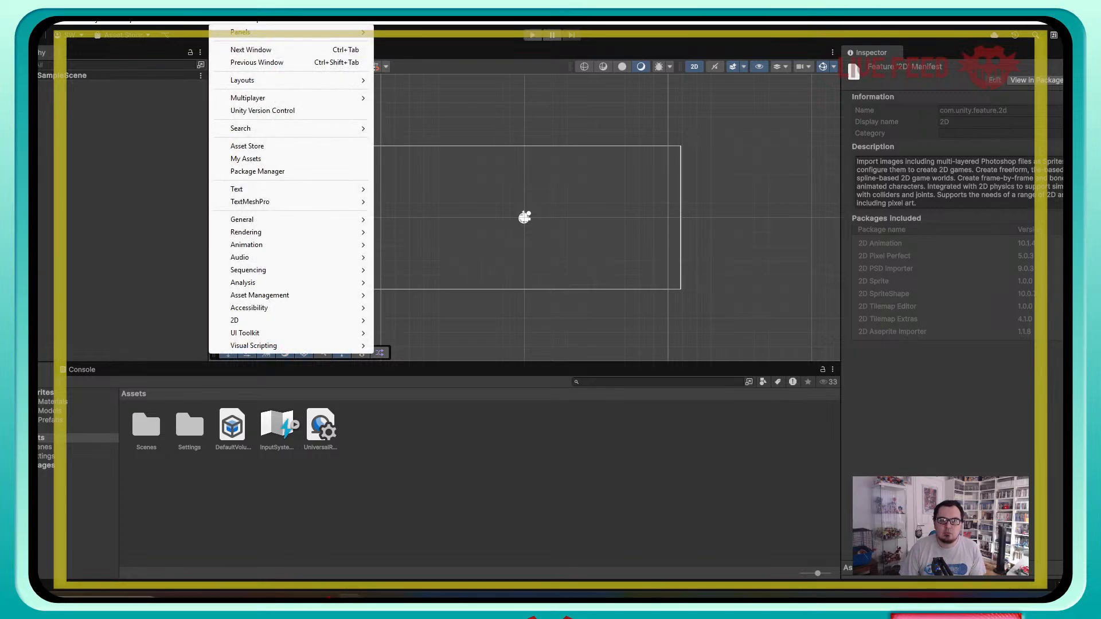
pyautogui.click(257, 171)
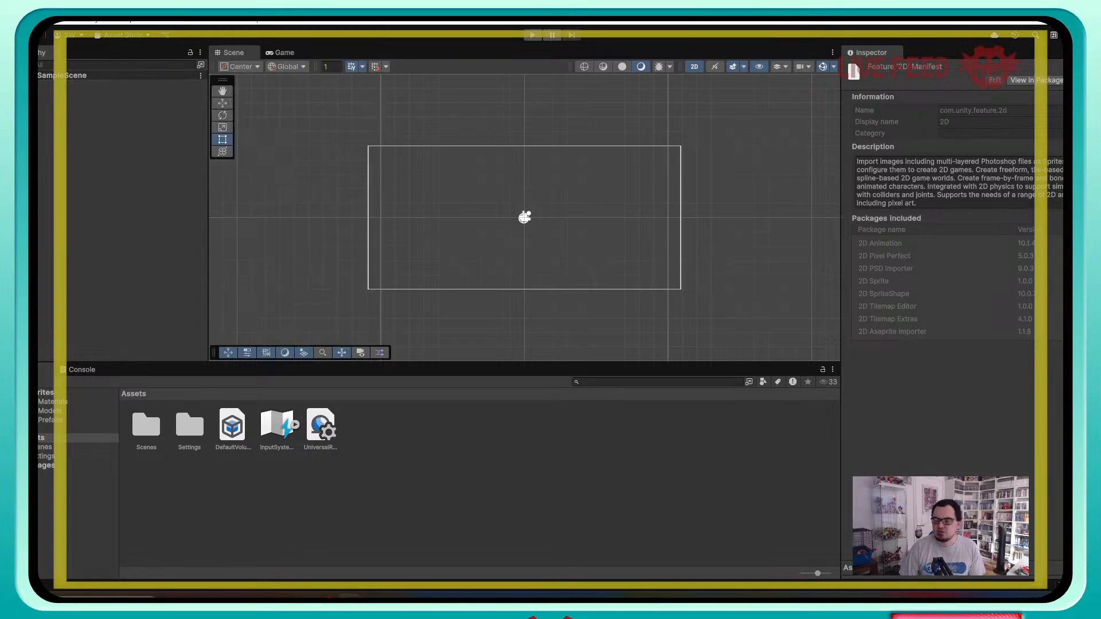
pyautogui.moveTo(1061, 218); pyautogui.dragTo(567, 190)
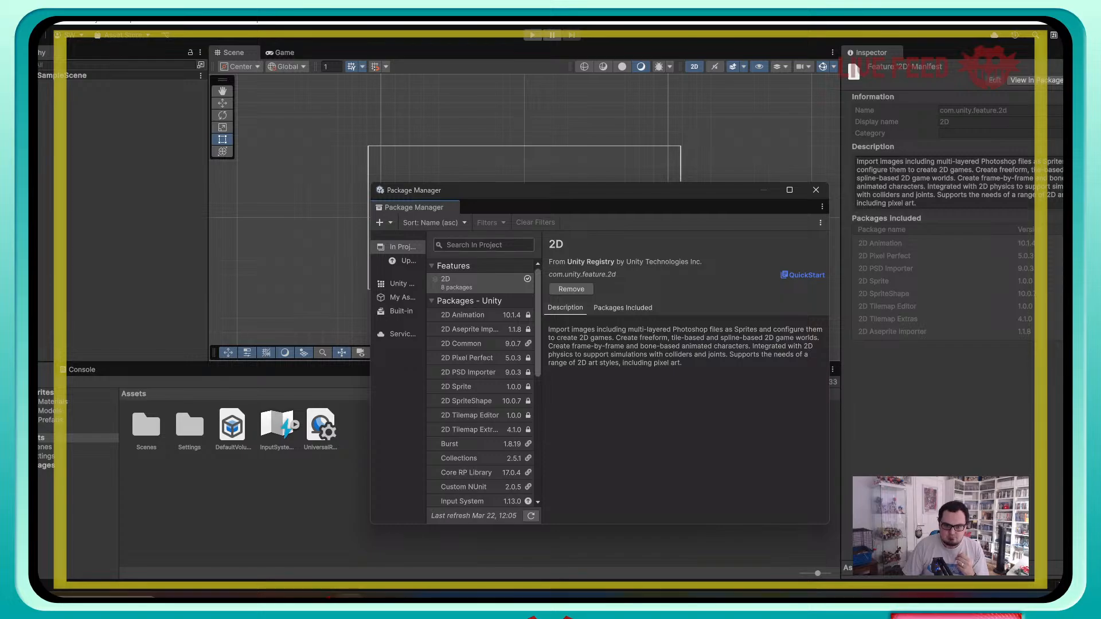
pyautogui.click(403, 297)
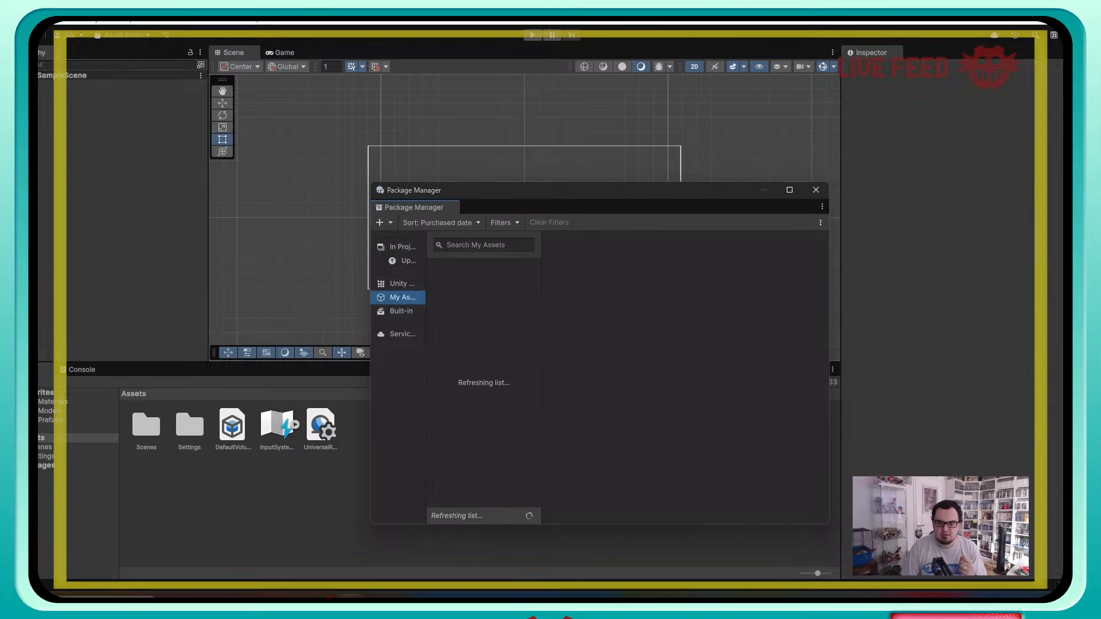
pyautogui.moveTo(370, 301); pyautogui.dragTo(333, 302)
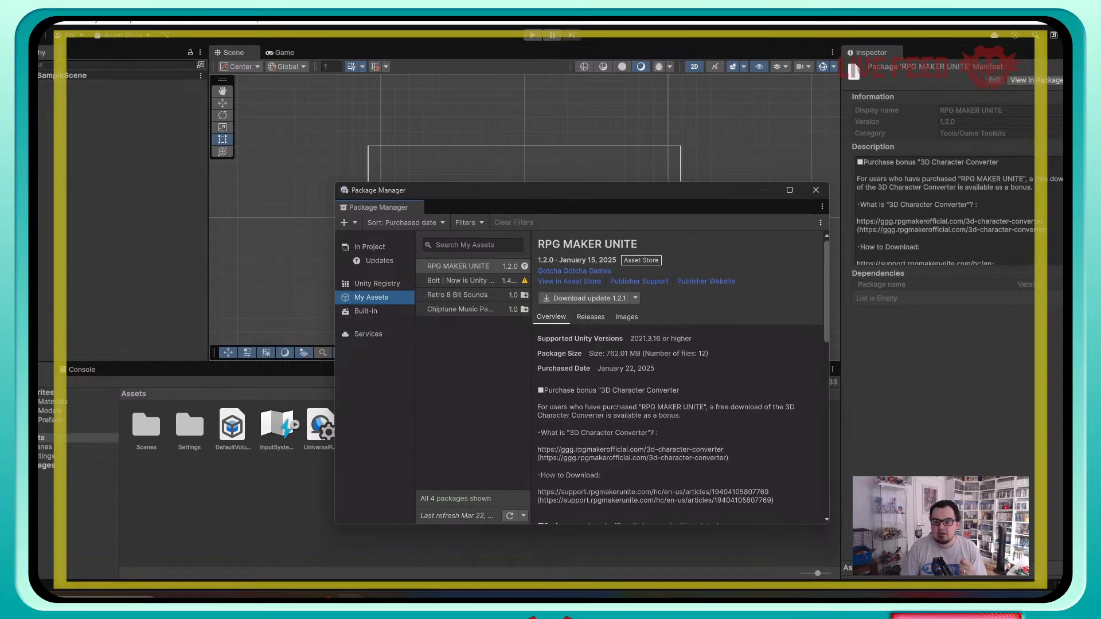
pyautogui.click(459, 267)
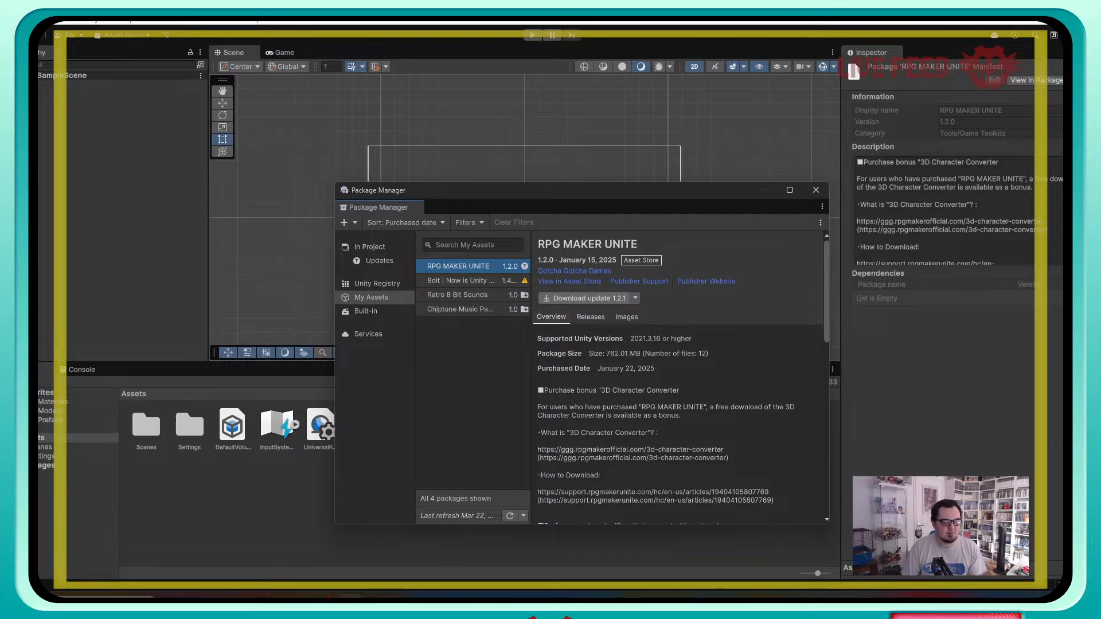
# Step: Download the 1.2.1 update of the RPG MAKER UNITE asset
pyautogui.click(584, 298)
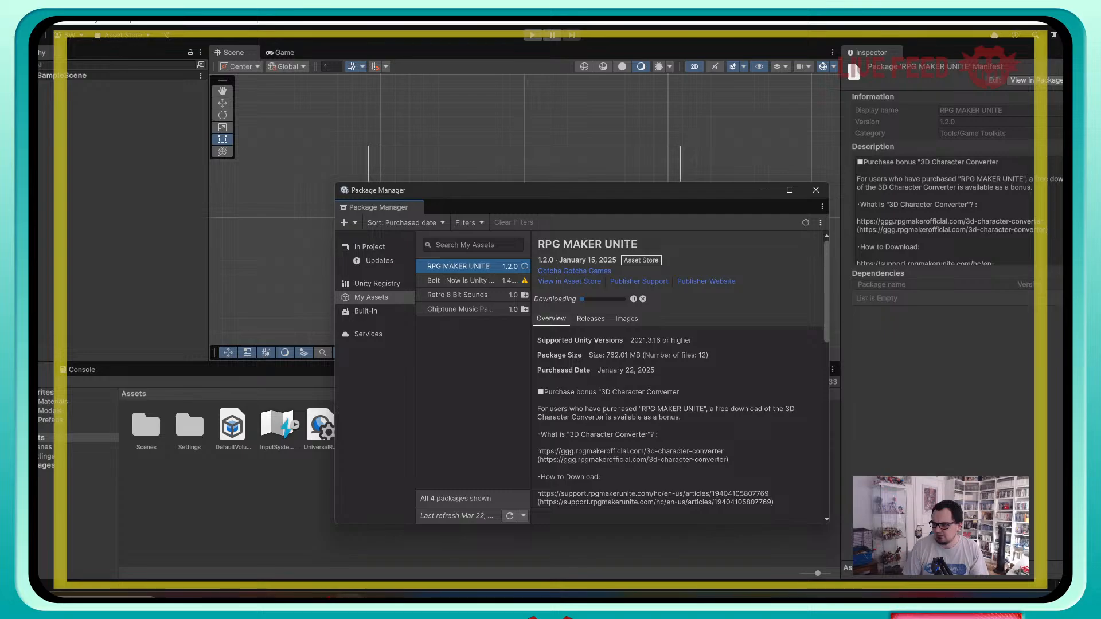
# Step: Switch to Steam and launch RPG Maker MZ from the library
pyautogui.hotkey('alt', 'Tab')
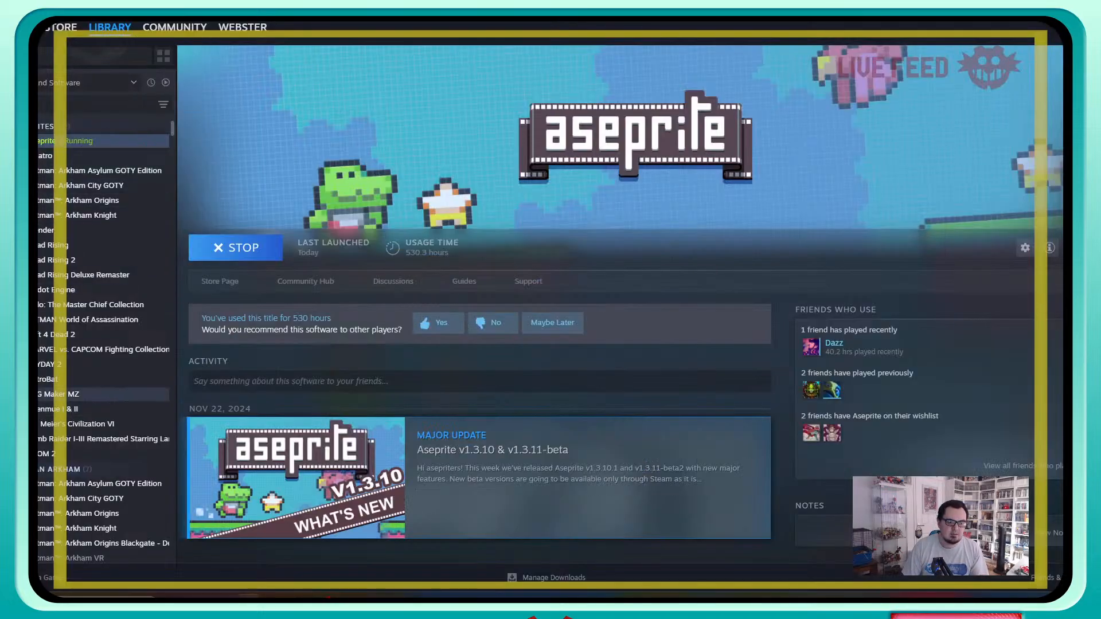
pyautogui.click(103, 395)
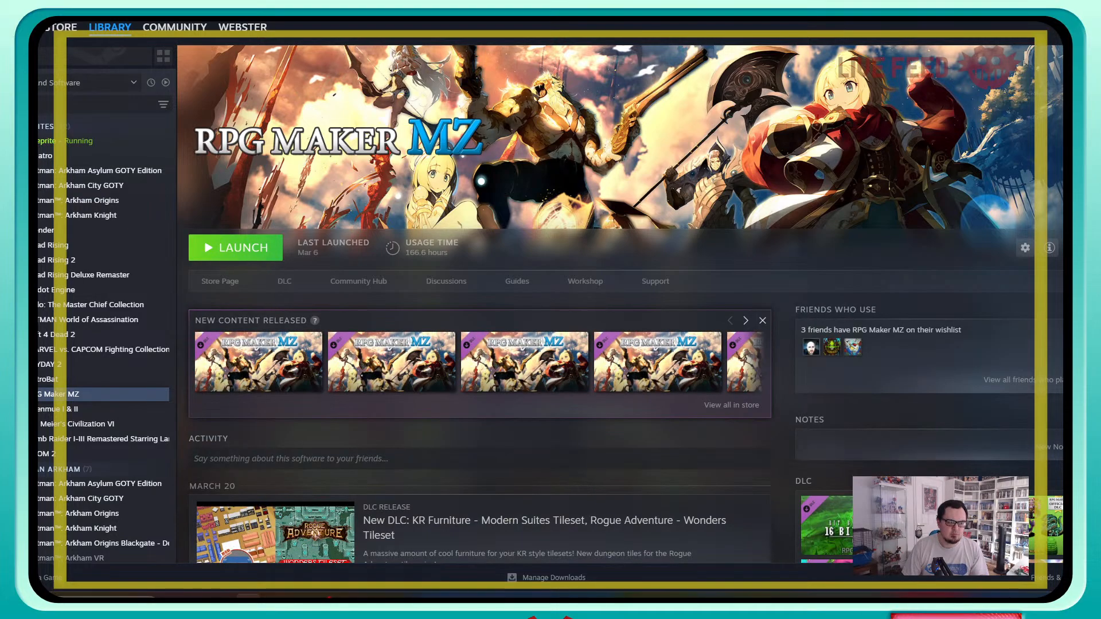
pyautogui.click(235, 248)
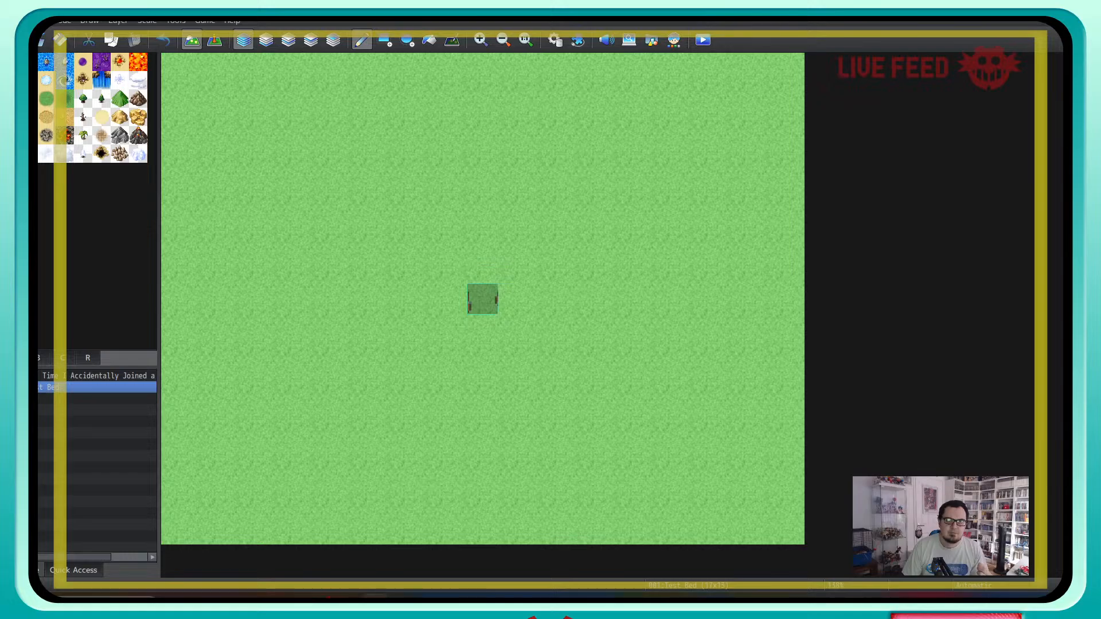
# Step: Create a new RPG Maker MZ project named "Remember to delete this" in the default location
pyautogui.click(12, 20)
pyautogui.click(51, 35)
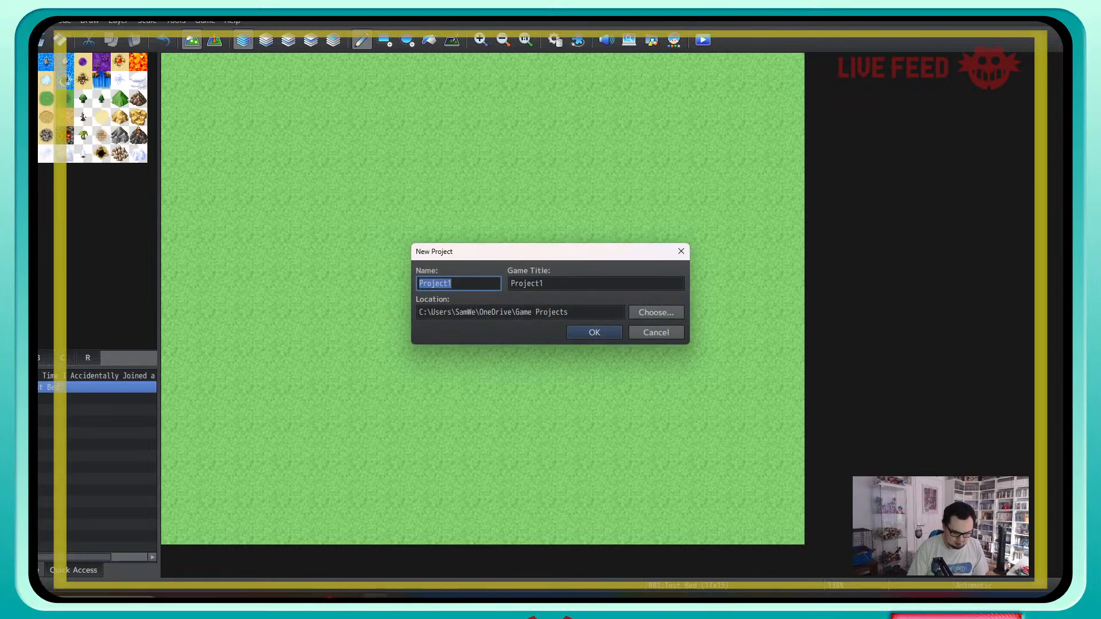
pyautogui.write('Remember to d')
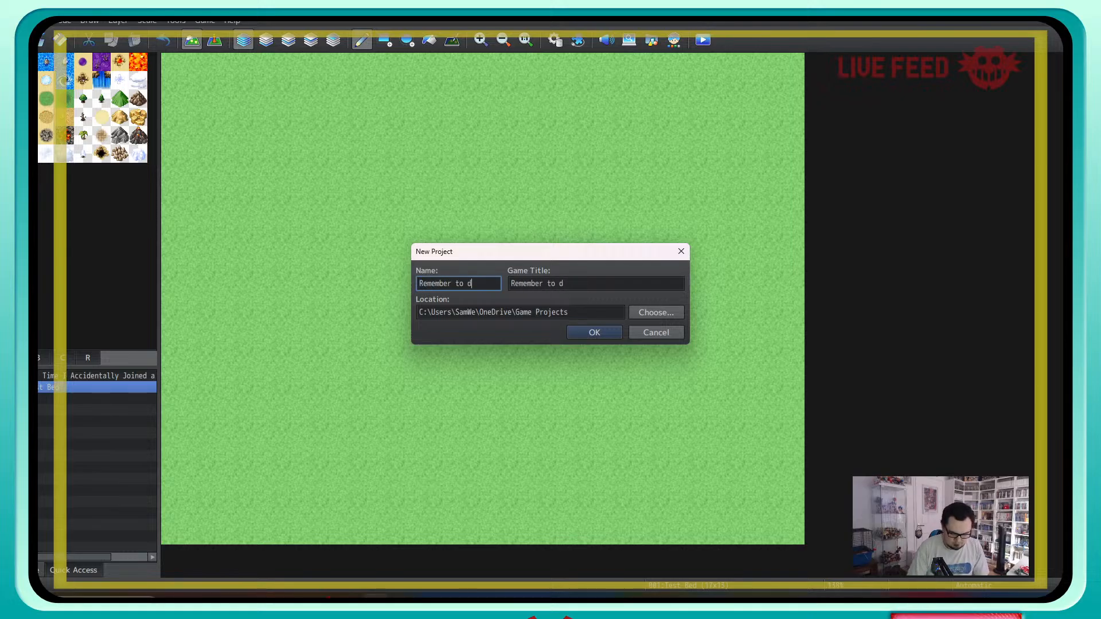
pyautogui.write('elete this')
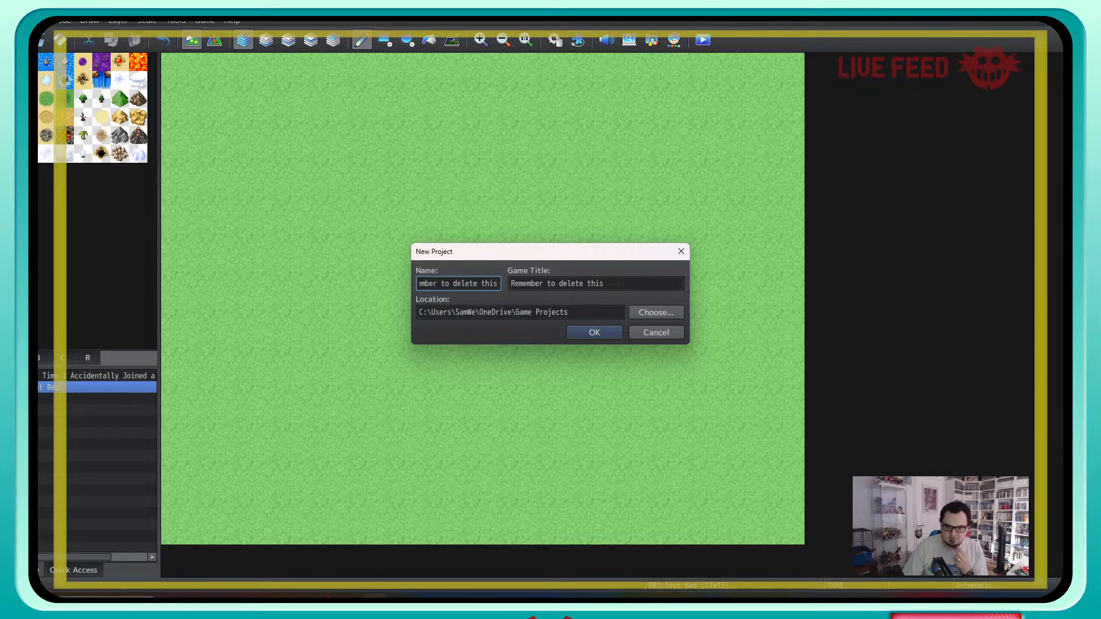
pyautogui.press('Return')
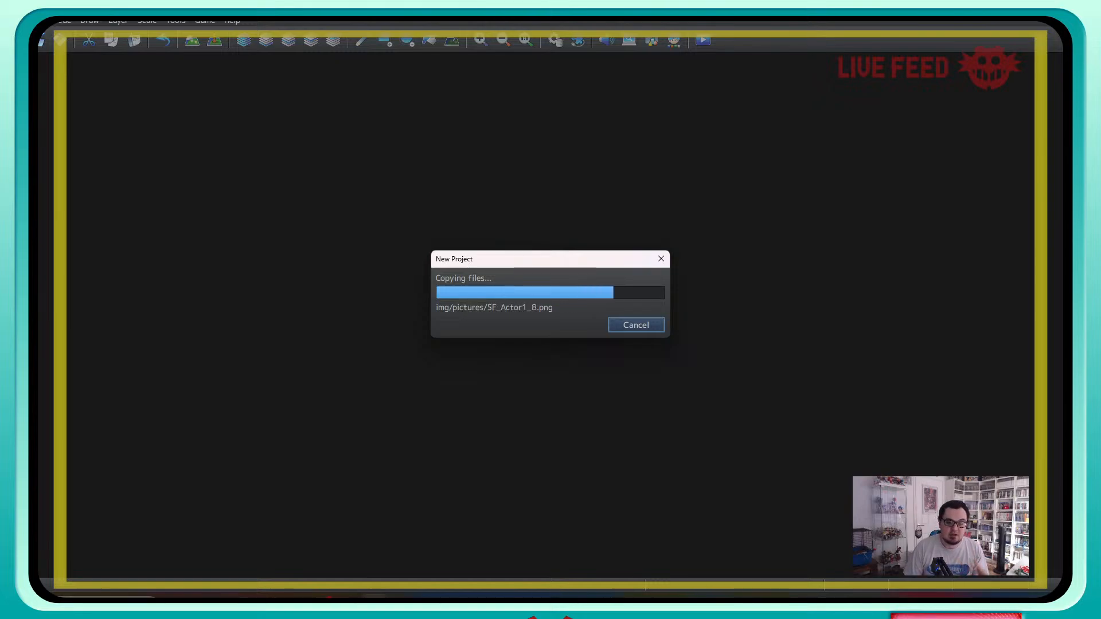
pyautogui.click(350, 602)
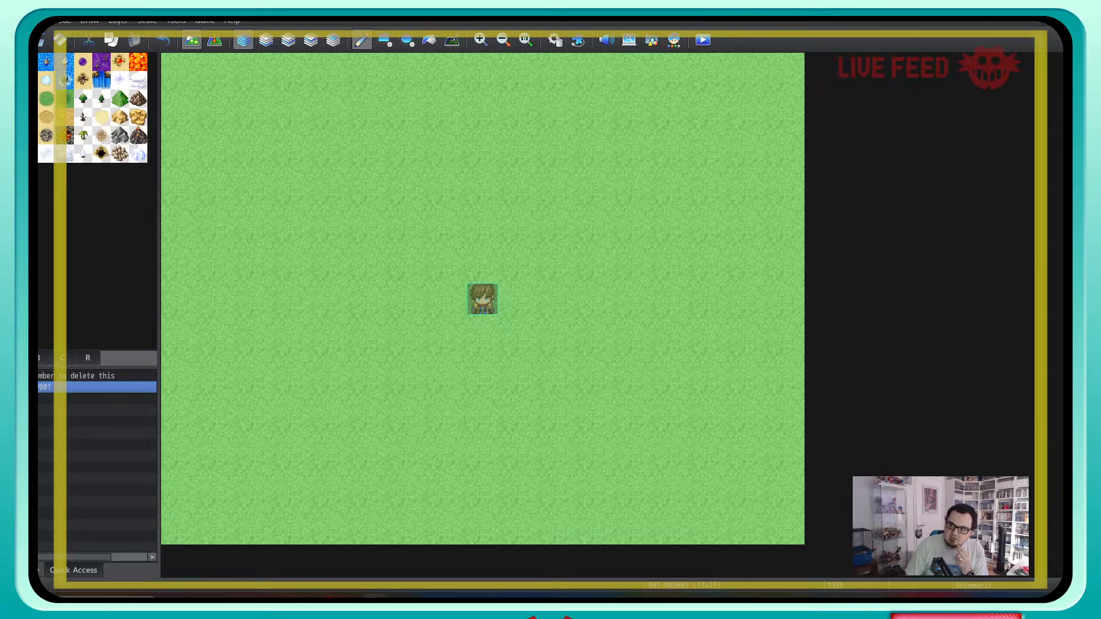
# Step: Switch to Aseprite and look through the open female and male six-frame character walking templates
pyautogui.hotkey('alt', 'Tab')
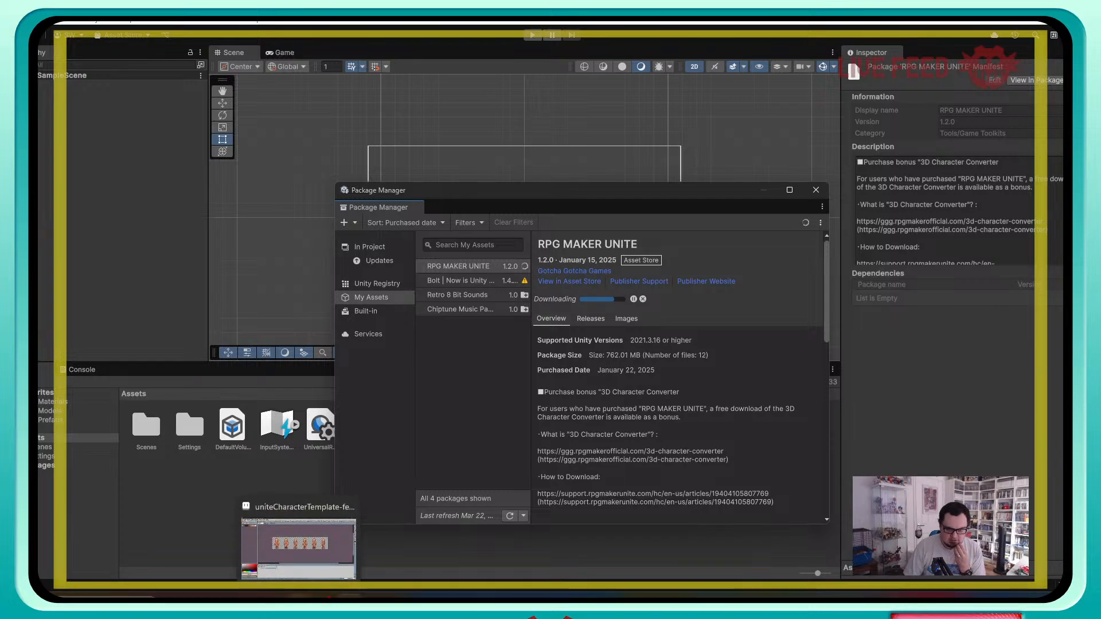
pyautogui.click(300, 597)
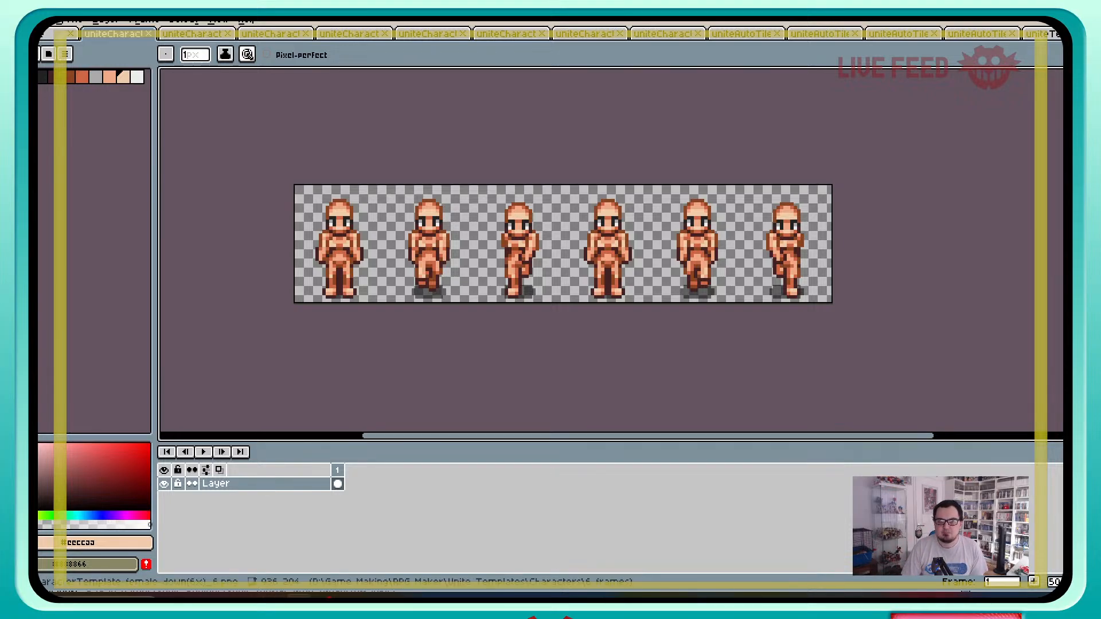
pyautogui.click(193, 34)
pyautogui.click(271, 33)
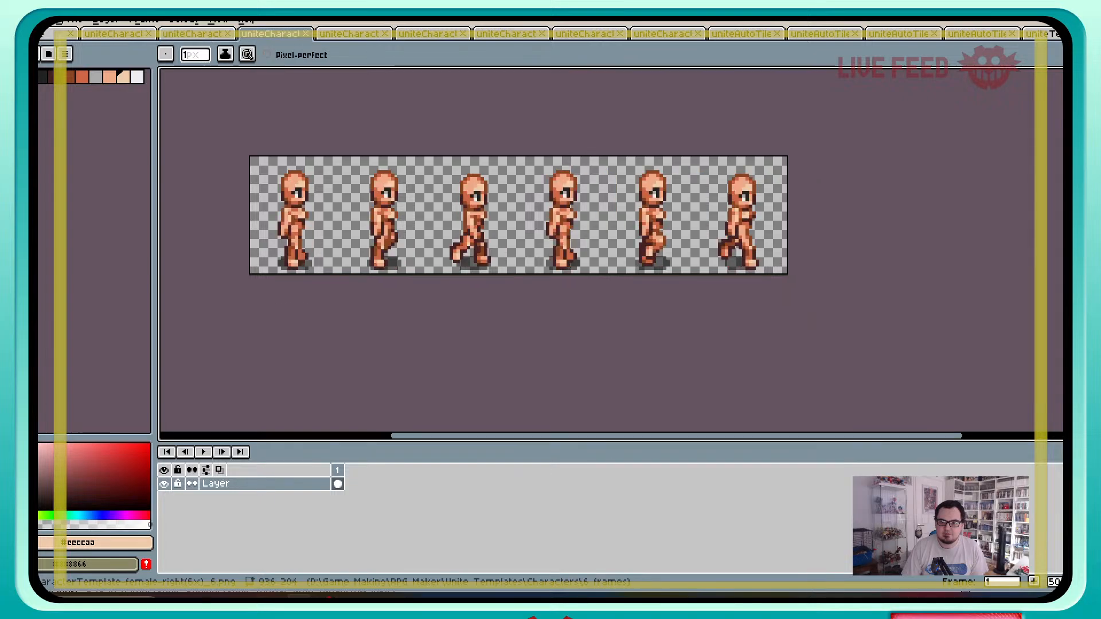
pyautogui.click(349, 34)
pyautogui.click(429, 34)
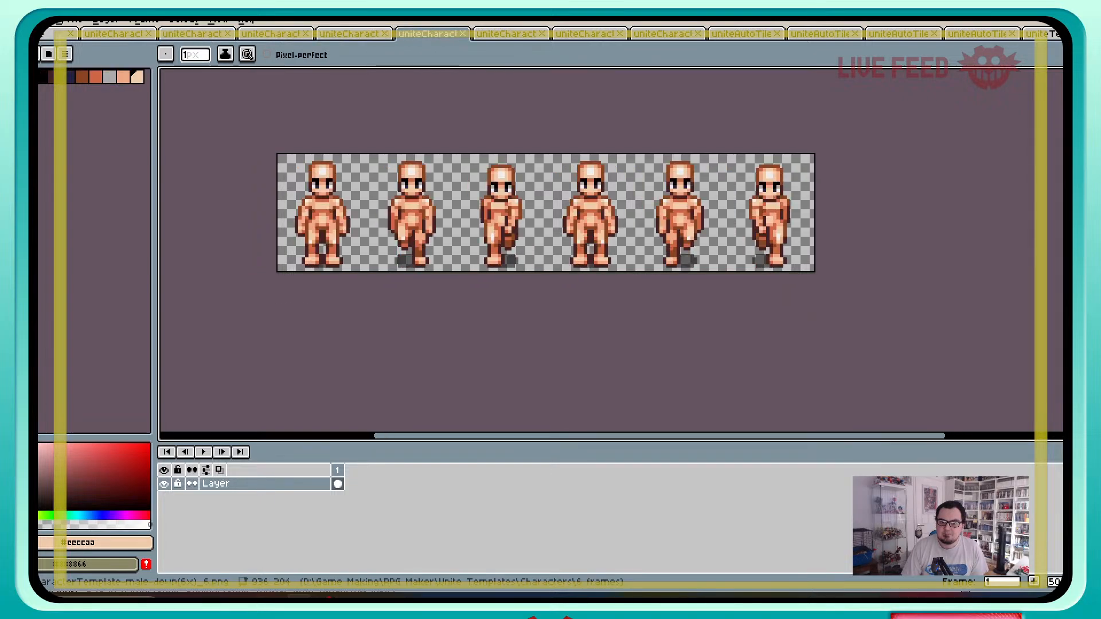
pyautogui.click(507, 34)
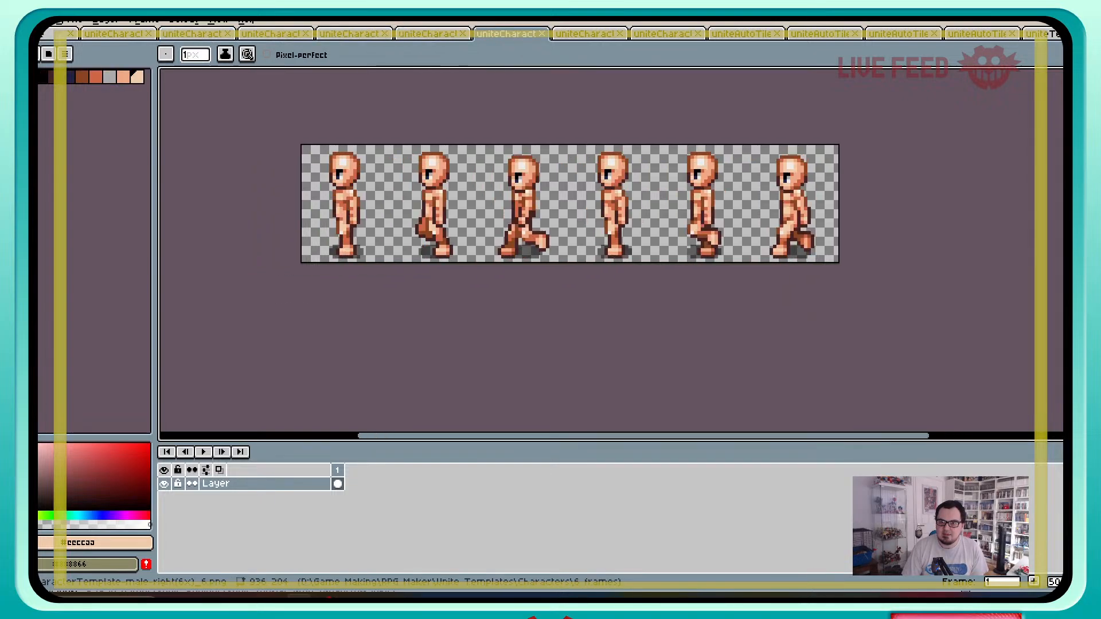
pyautogui.click(585, 34)
pyautogui.click(664, 33)
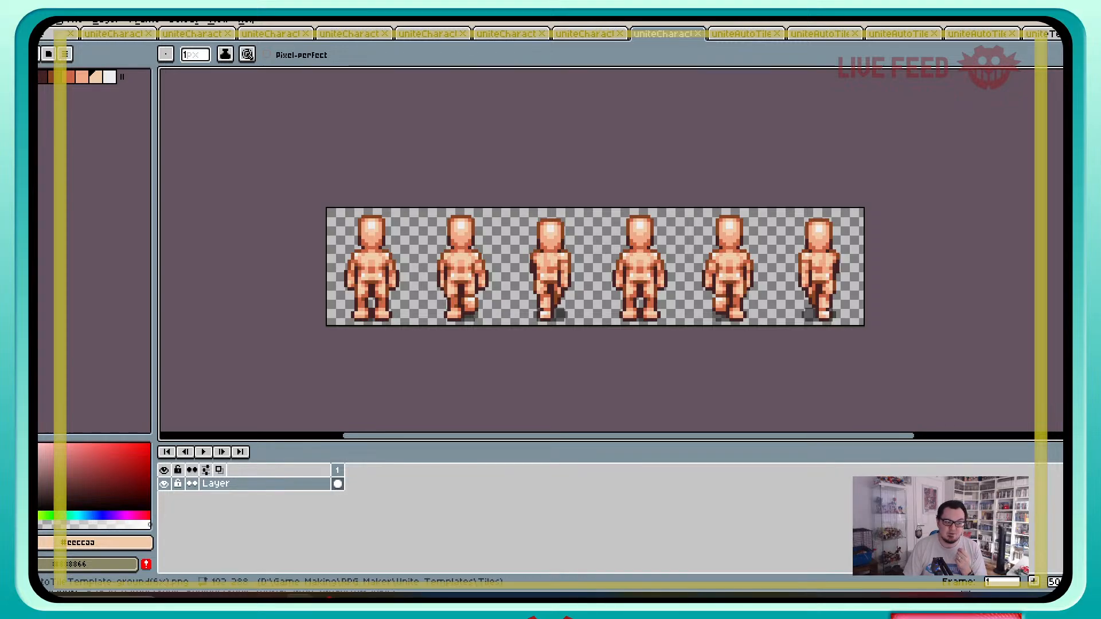
# Step: Look through the ground, impassable, passable and wall auto-tile templates and the isometric one, closing the plain ground template
pyautogui.hotkey('ctrl', 'Tab')
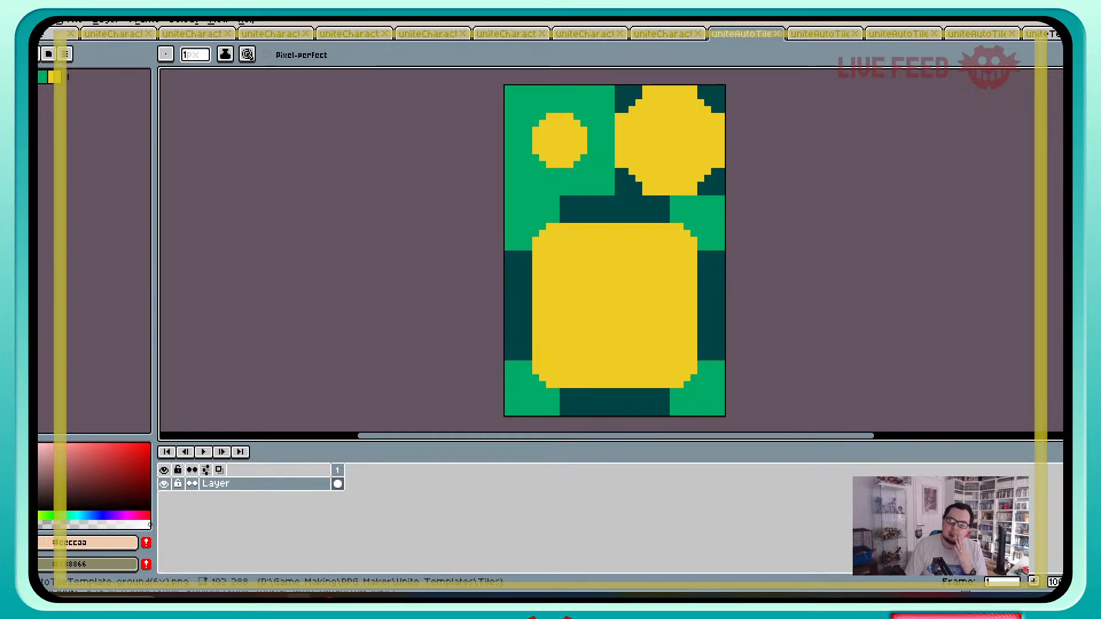
pyautogui.hotkey('ctrl', 'Tab')
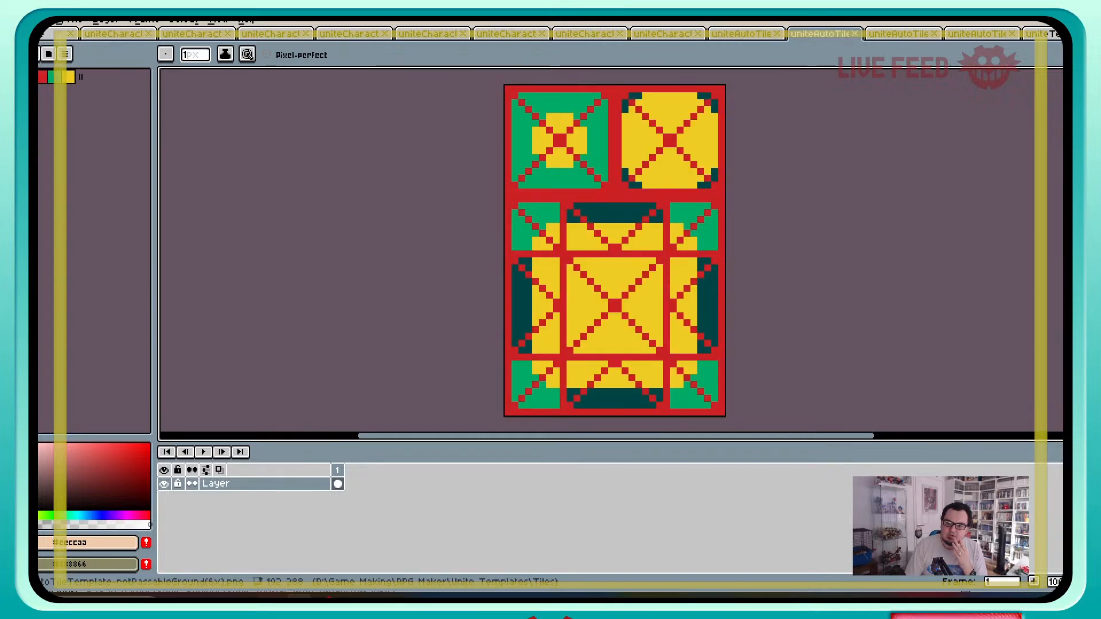
pyautogui.hotkey('ctrl', 'shift', 'Tab')
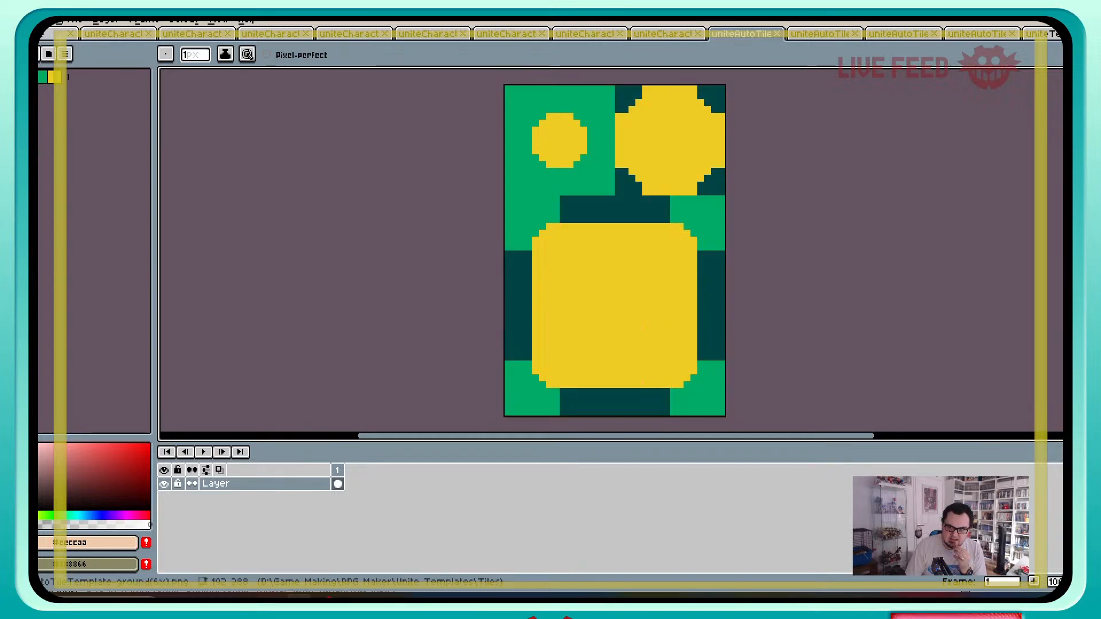
pyautogui.hotkey('ctrl', 'Tab')
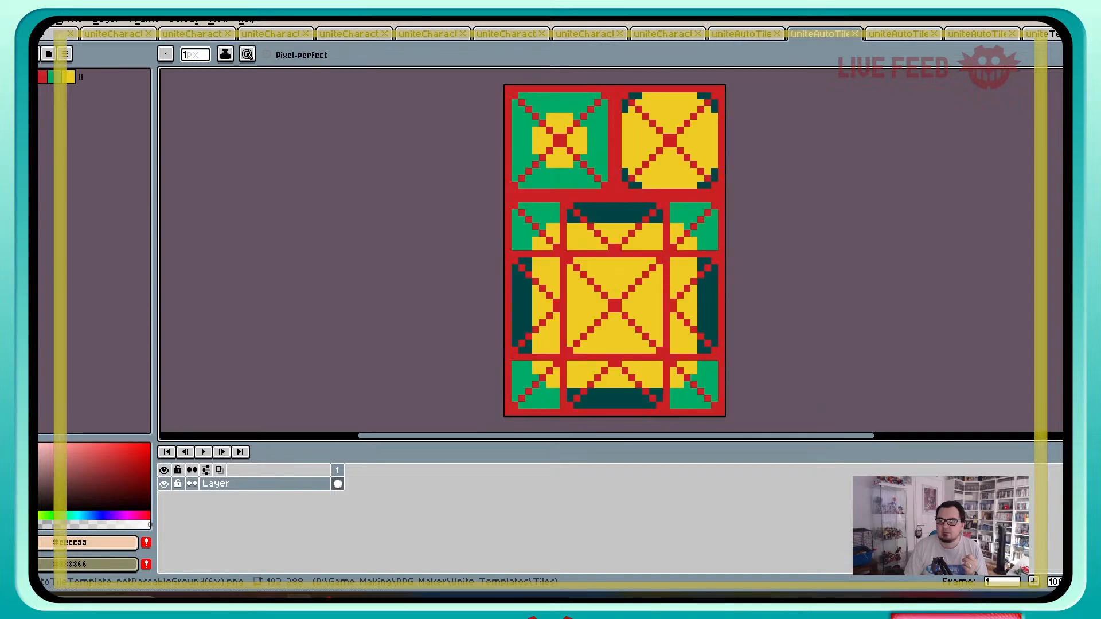
pyautogui.hotkey('ctrl', 'Tab')
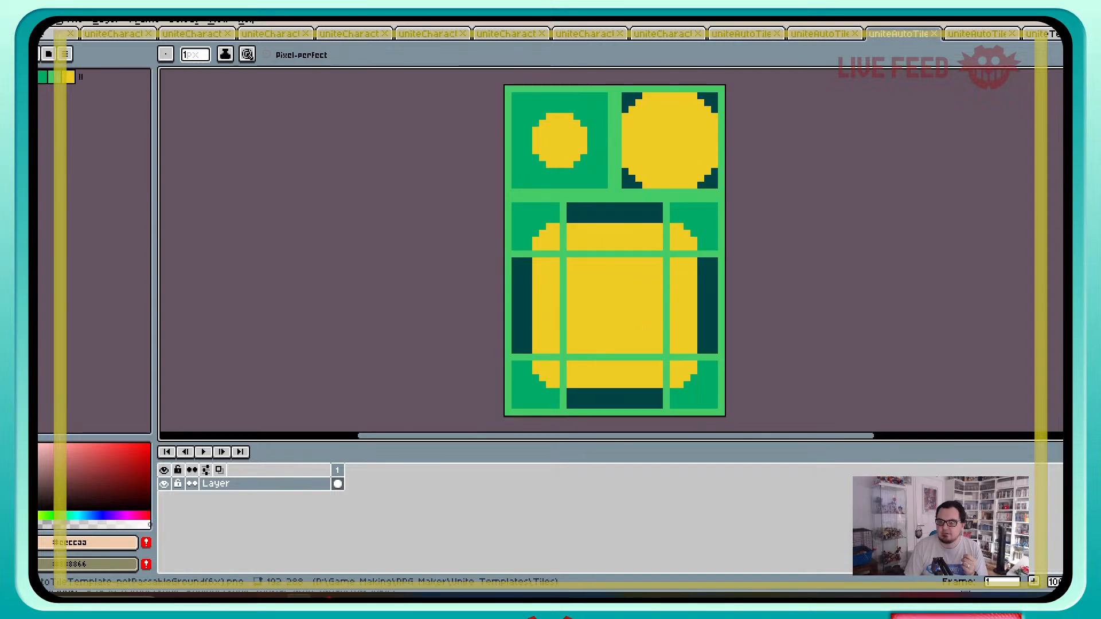
pyautogui.click(747, 34)
pyautogui.click(778, 34)
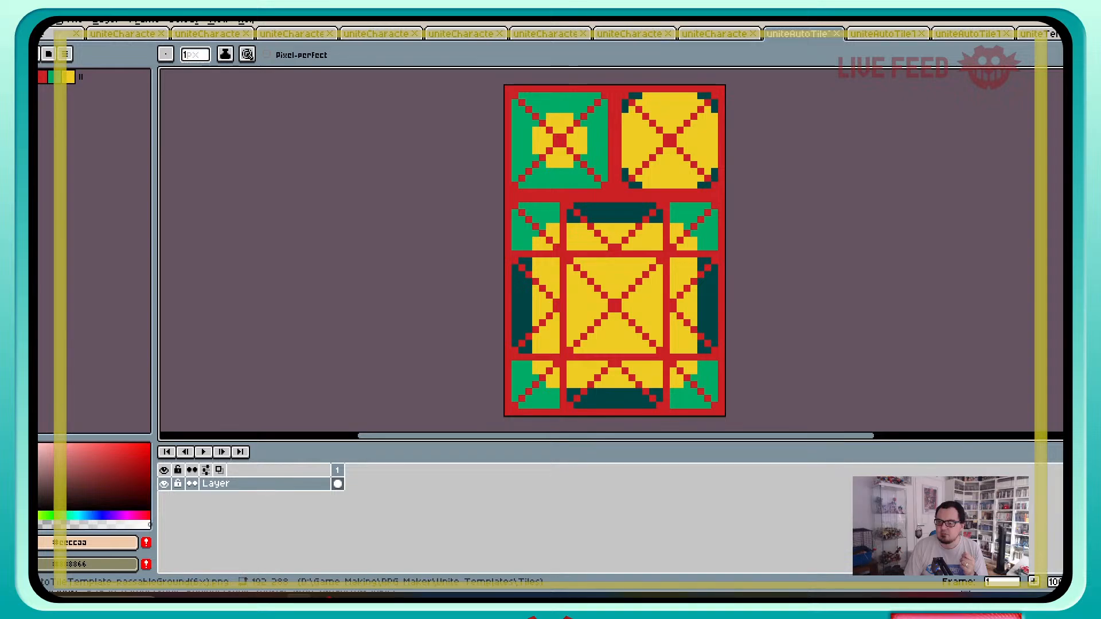
pyautogui.click(883, 33)
pyautogui.hotkey('ctrl', 'Tab')
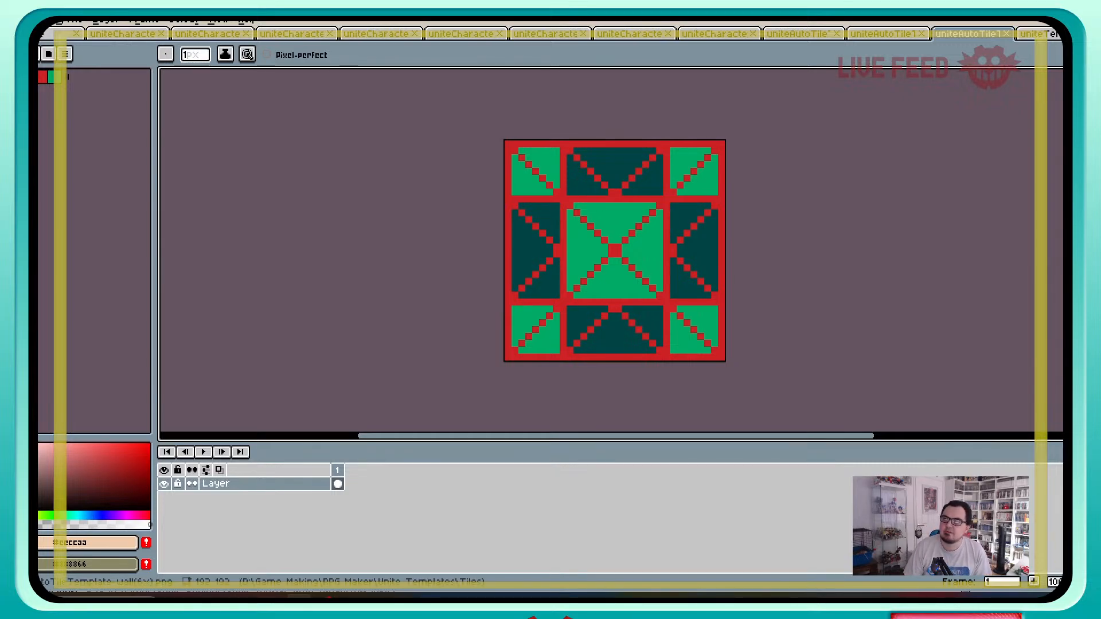
pyautogui.click(1039, 34)
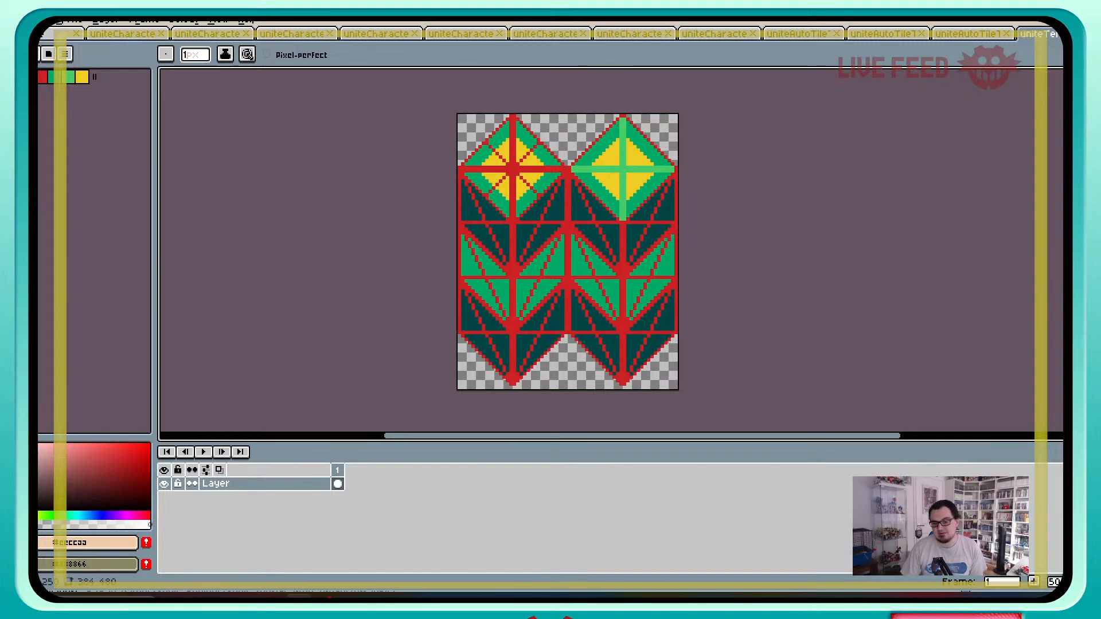
# Step: Return to Unity and read through the RPG MAKER UNITE package overview in the Package Manager
pyautogui.click(350, 598)
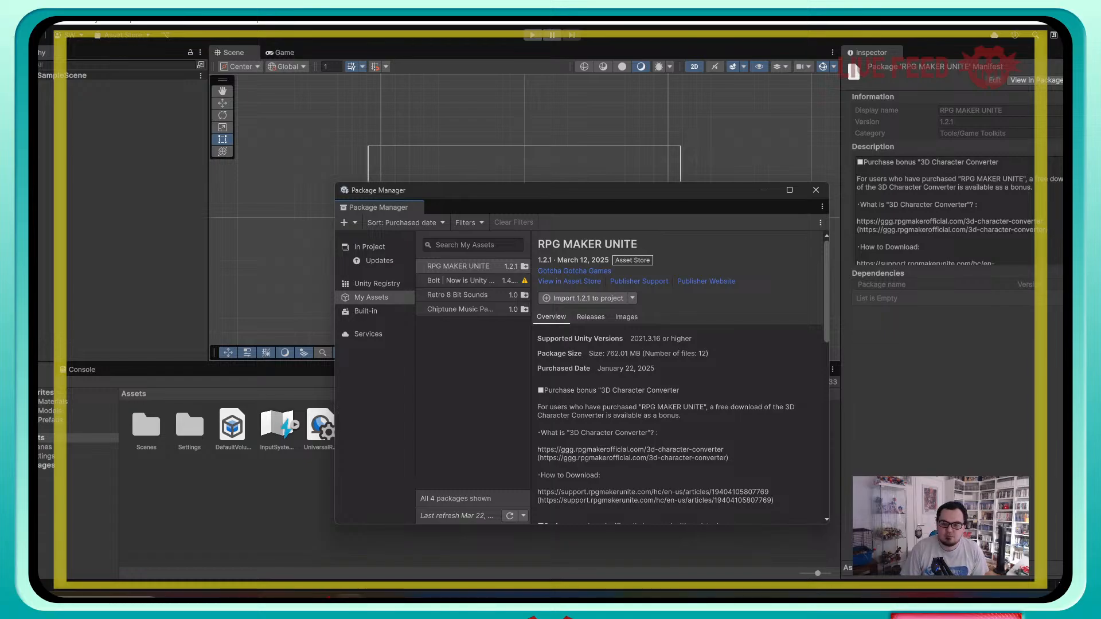
pyautogui.scroll(-2, 680, 378)
pyautogui.scroll(-8, 680, 377)
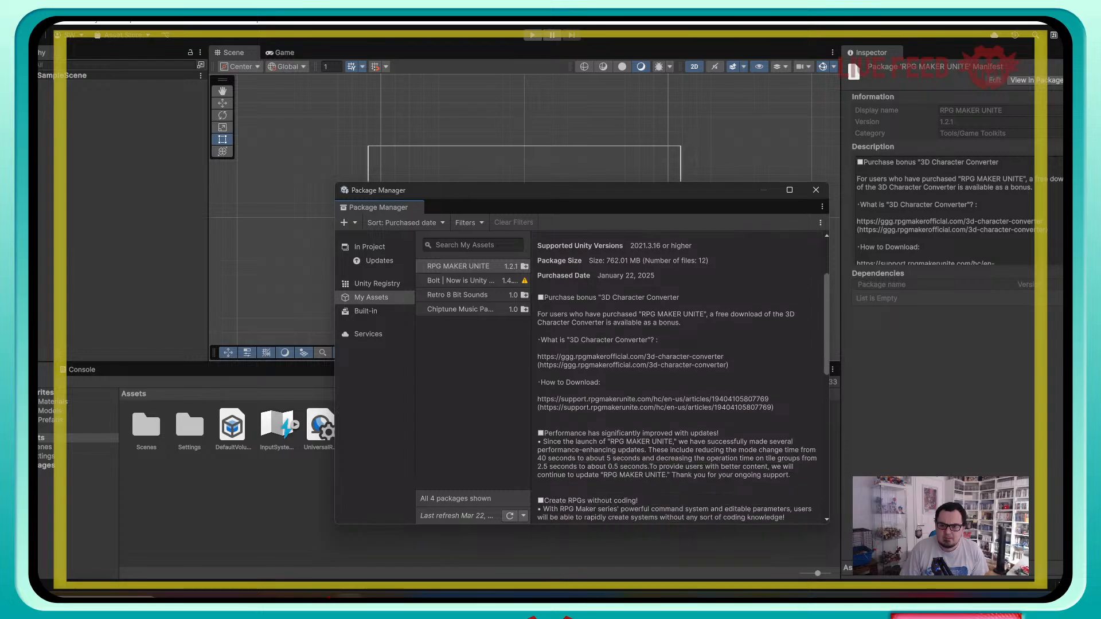
pyautogui.scroll(-2, 680, 378)
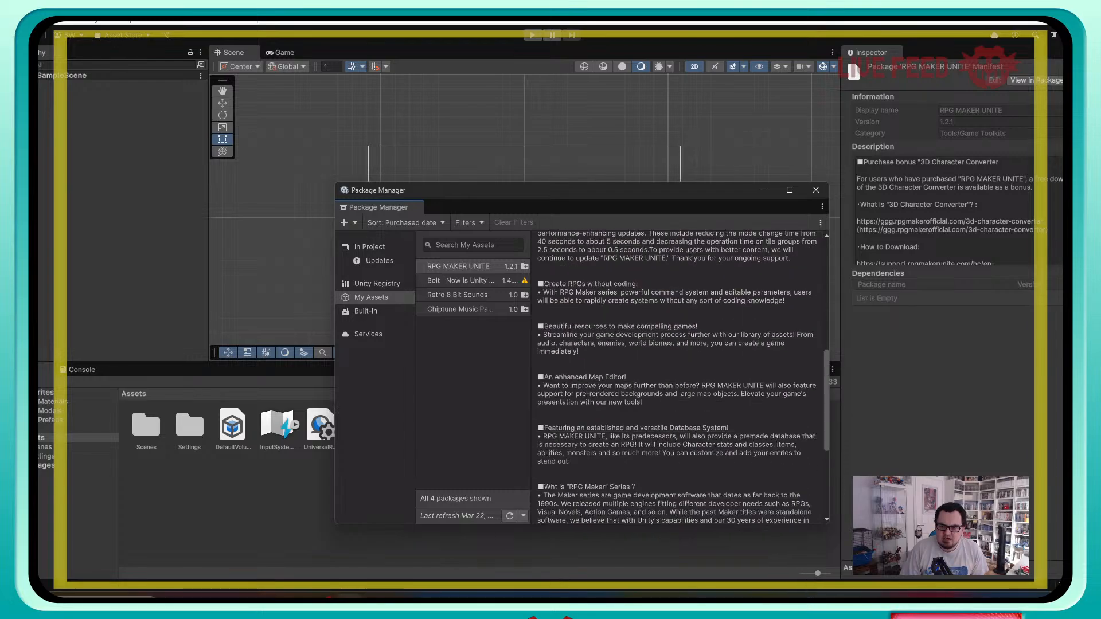
pyautogui.scroll(-6, 680, 377)
pyautogui.scroll(15, 680, 377)
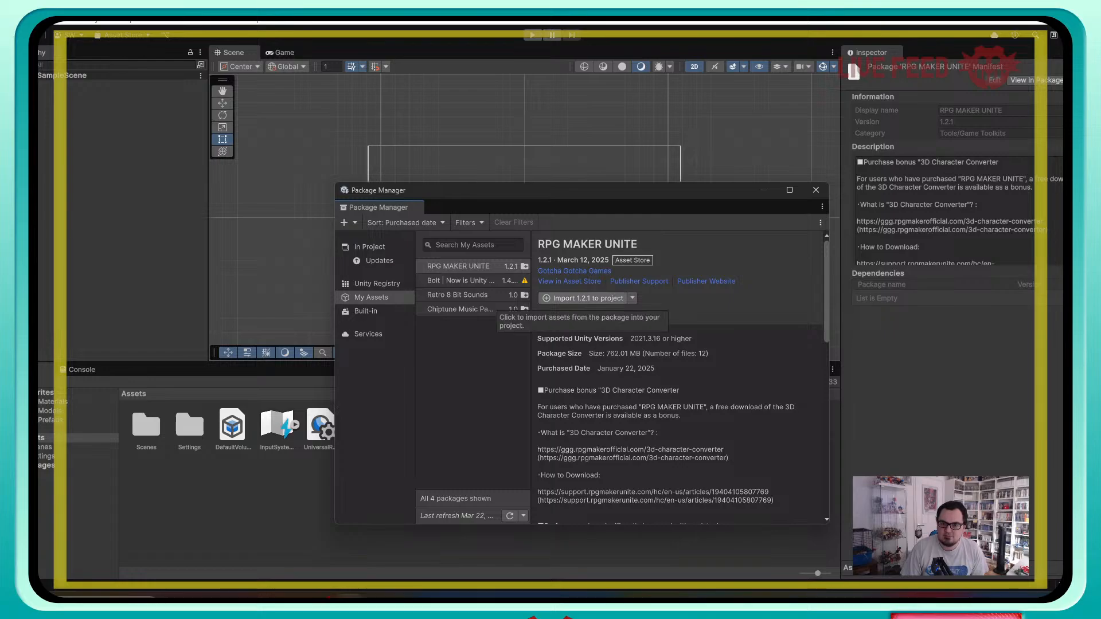
# Step: Show the package's release history and copy the support article link for version 1.2.1
pyautogui.click(590, 316)
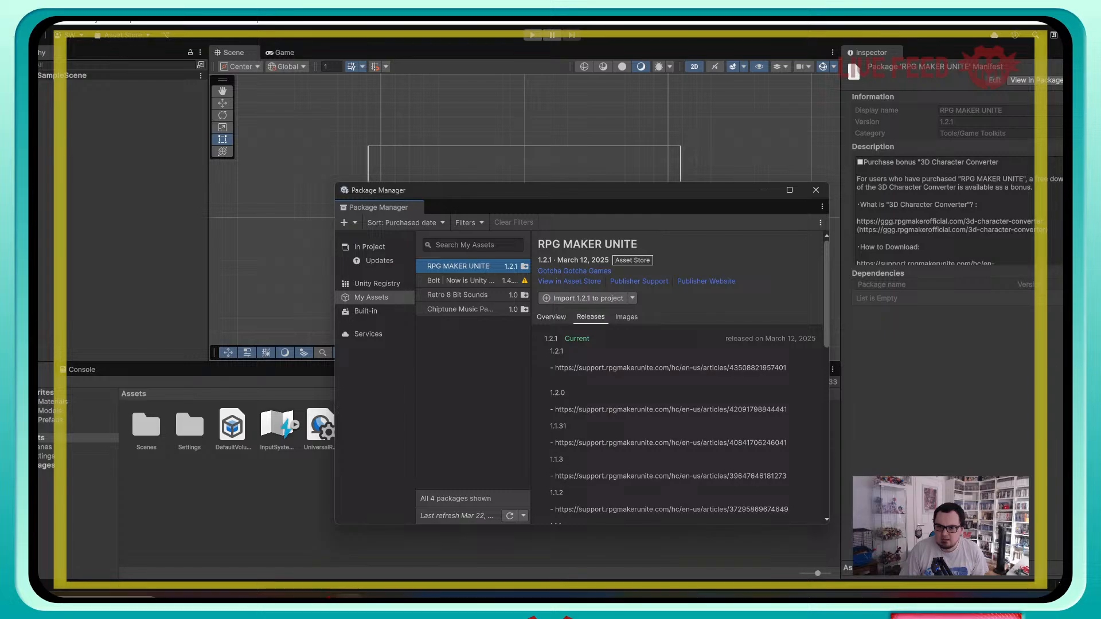
pyautogui.moveTo(552, 367); pyautogui.dragTo(787, 368)
pyautogui.hotkey('ctrl', 'c')
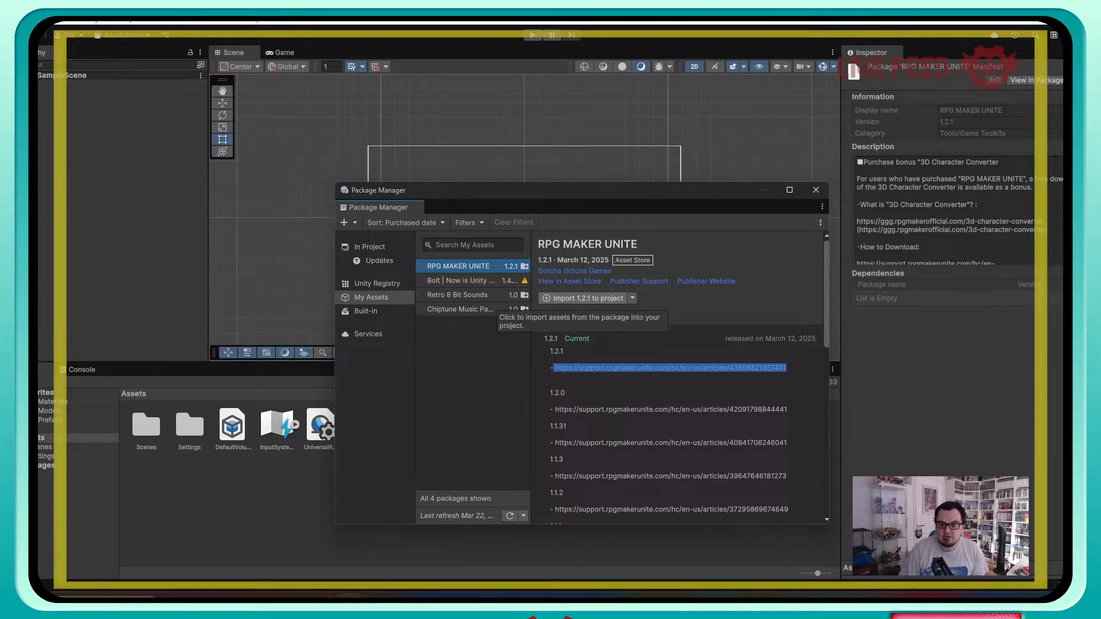
# Step: Import RPG MAKER UNITE 1.2.1 into the project with all package files included
pyautogui.click(583, 298)
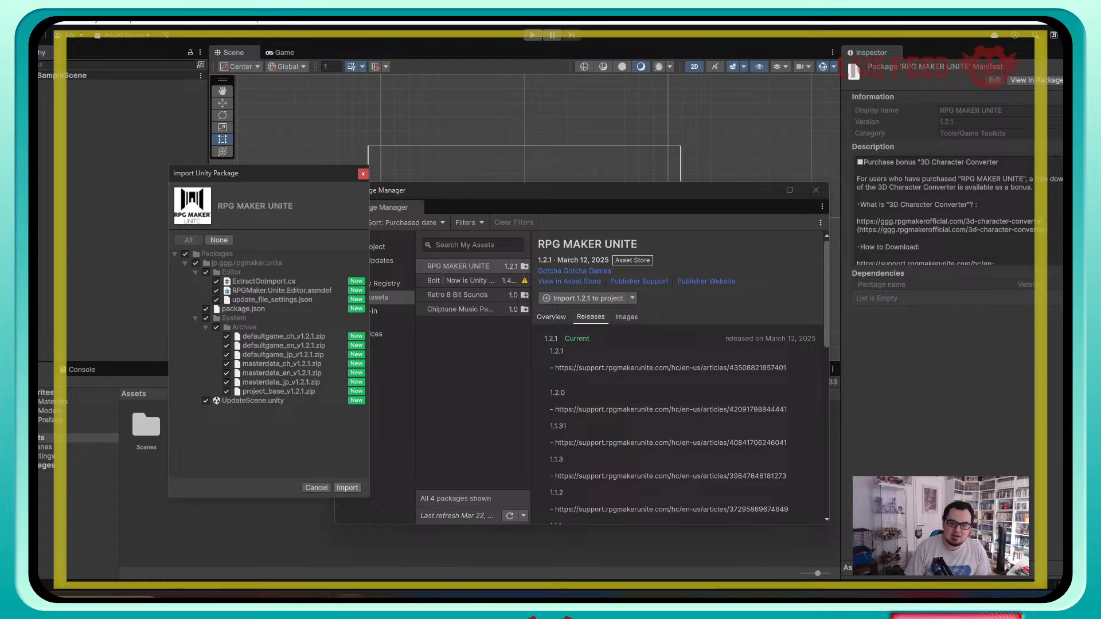
pyautogui.click(347, 487)
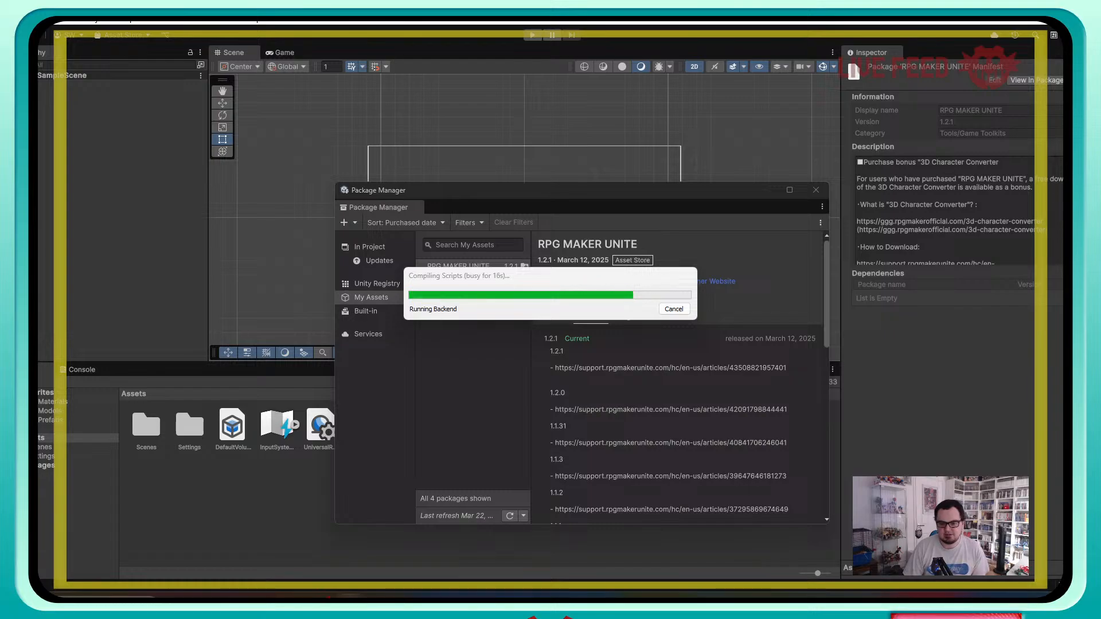
# Step: Switch to Firefox, open the copied version 1.2.1 article link in a new tab and read its overview
pyautogui.moveTo(221, 596)
pyautogui.click(287, 542)
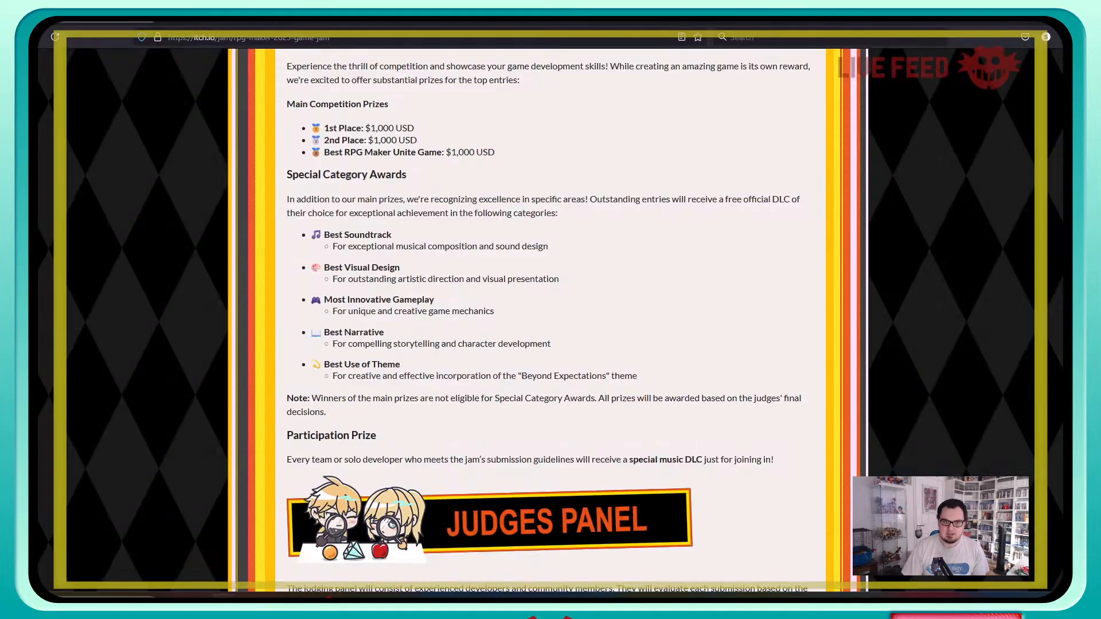
pyautogui.hotkey('ctrl', 't')
pyautogui.hotkey('ctrl', 'v')
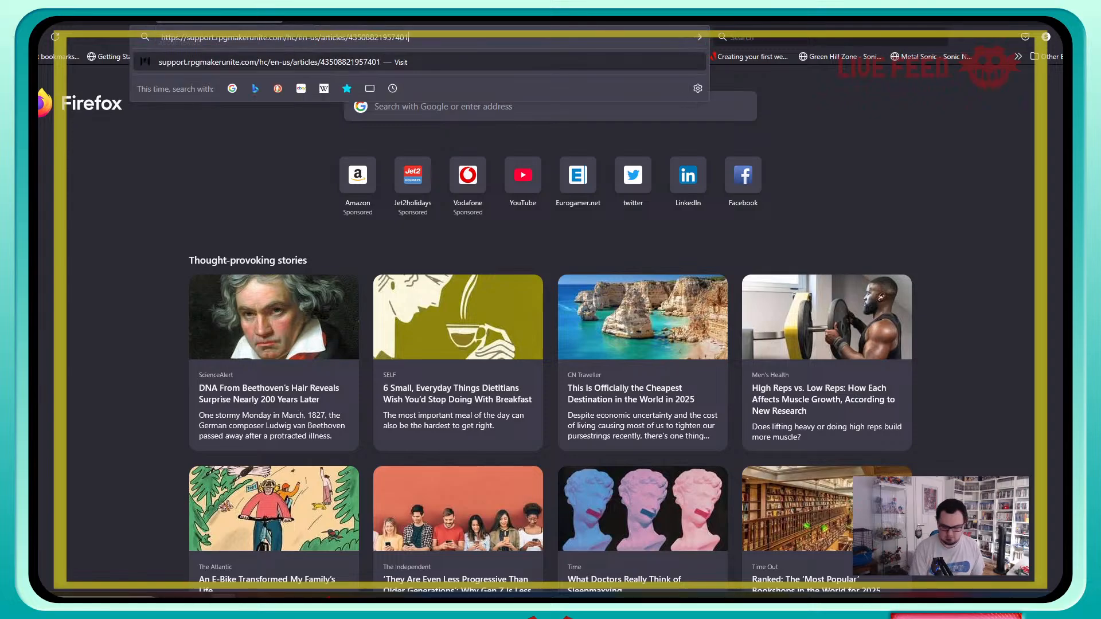
pyautogui.press('Return')
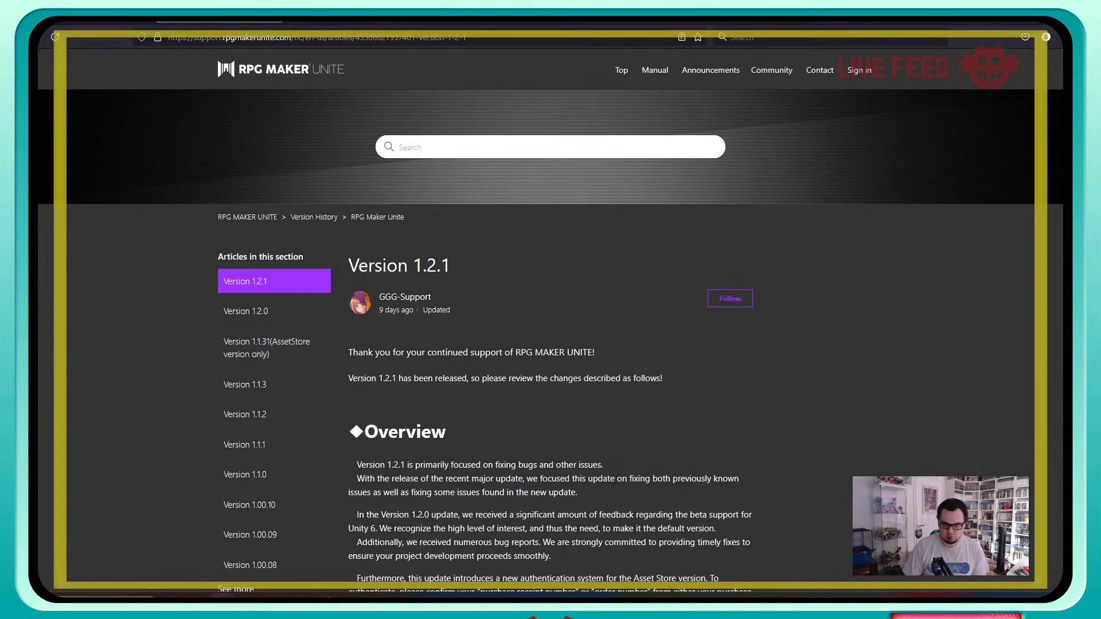
pyautogui.scroll(-4, 551, 321)
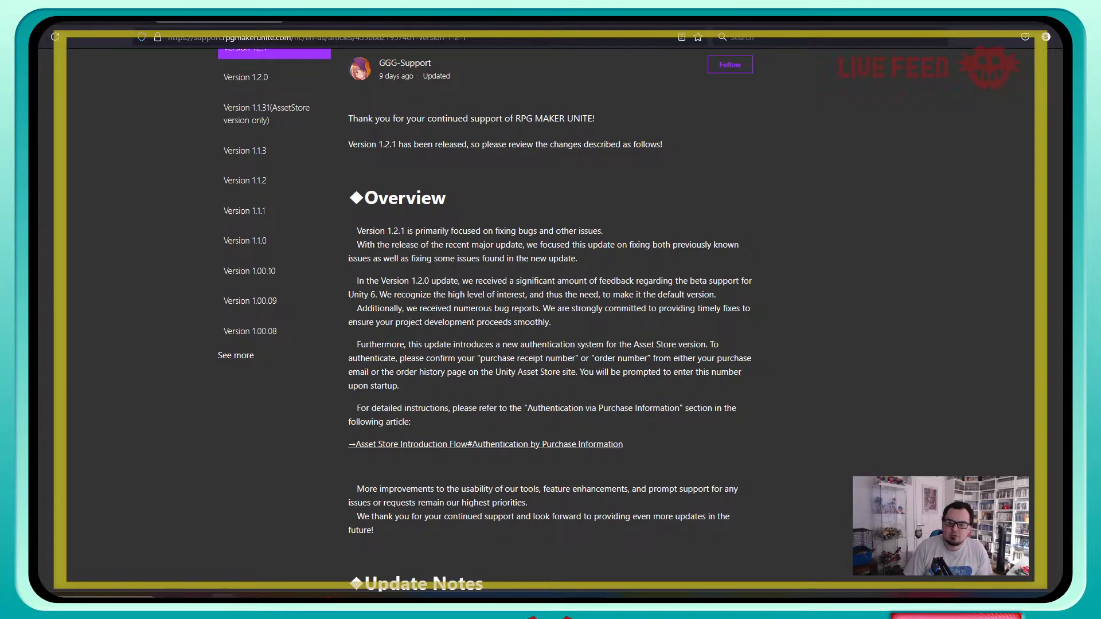
# Step: Read through the version 1.2.1 article's overview, function changes, bug fixes and update instructions
pyautogui.scroll(-3, 485, 320)
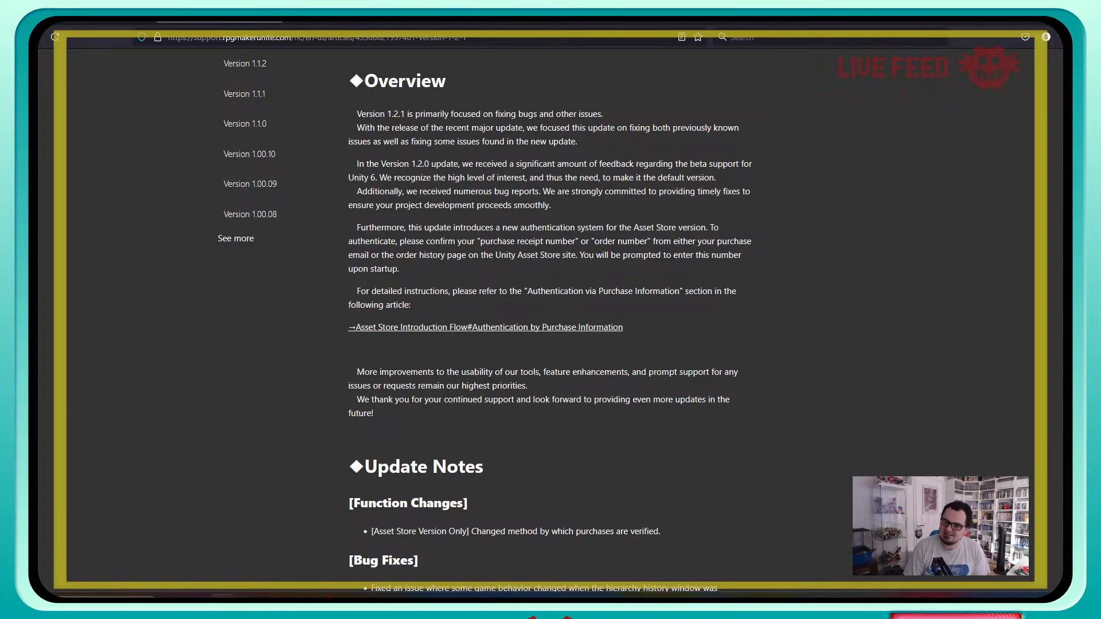
pyautogui.scroll(-3, 486, 320)
pyautogui.scroll(-5, 485, 320)
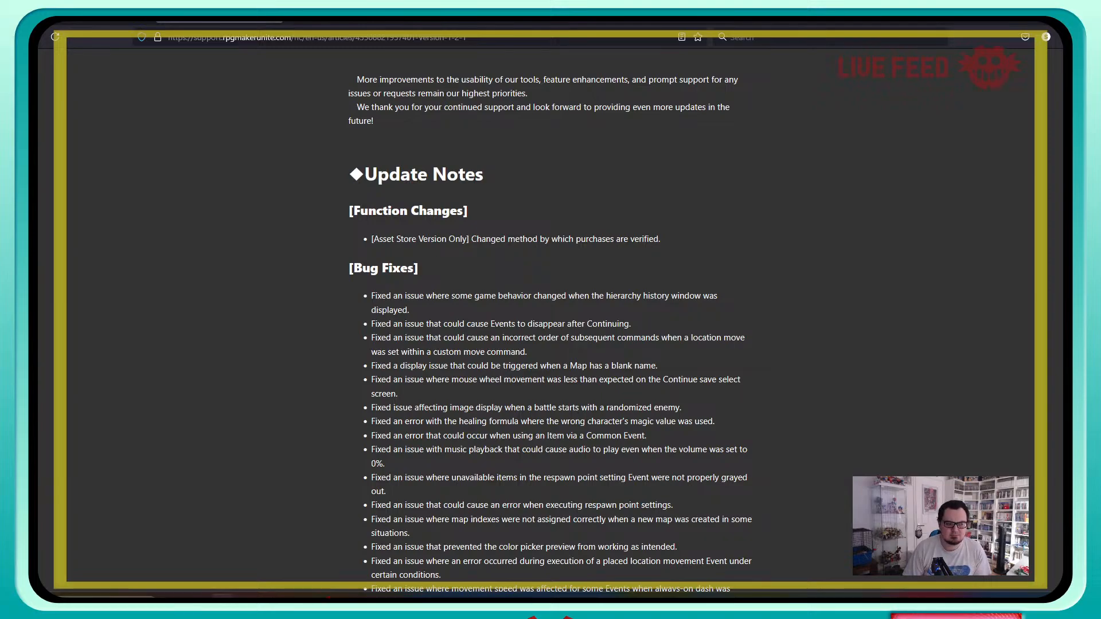
pyautogui.scroll(-3, 549, 320)
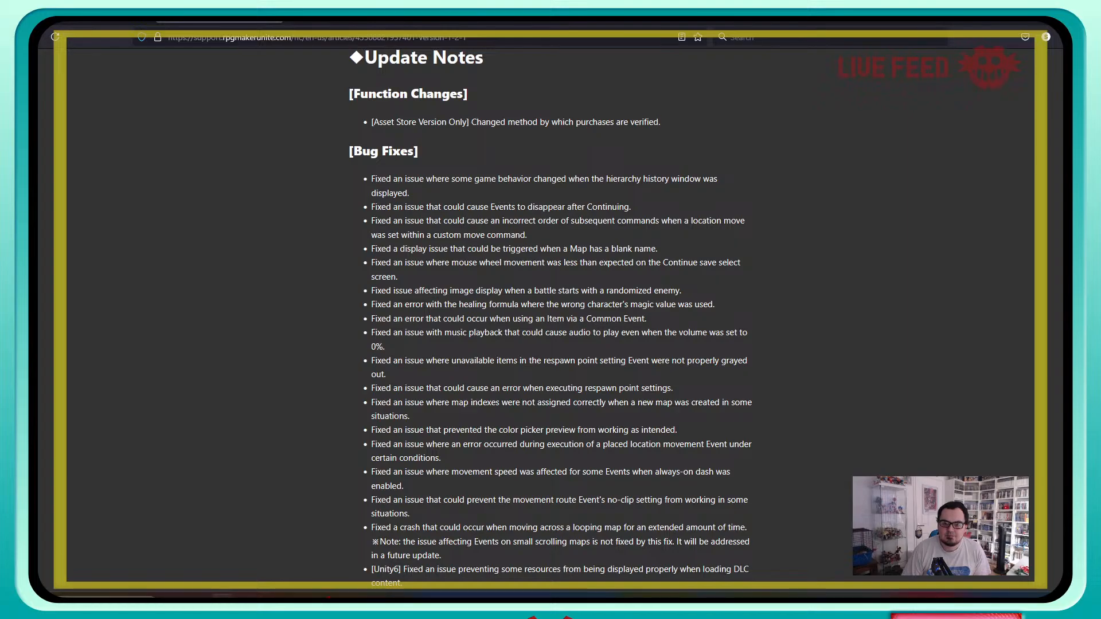
pyautogui.scroll(-6, 551, 321)
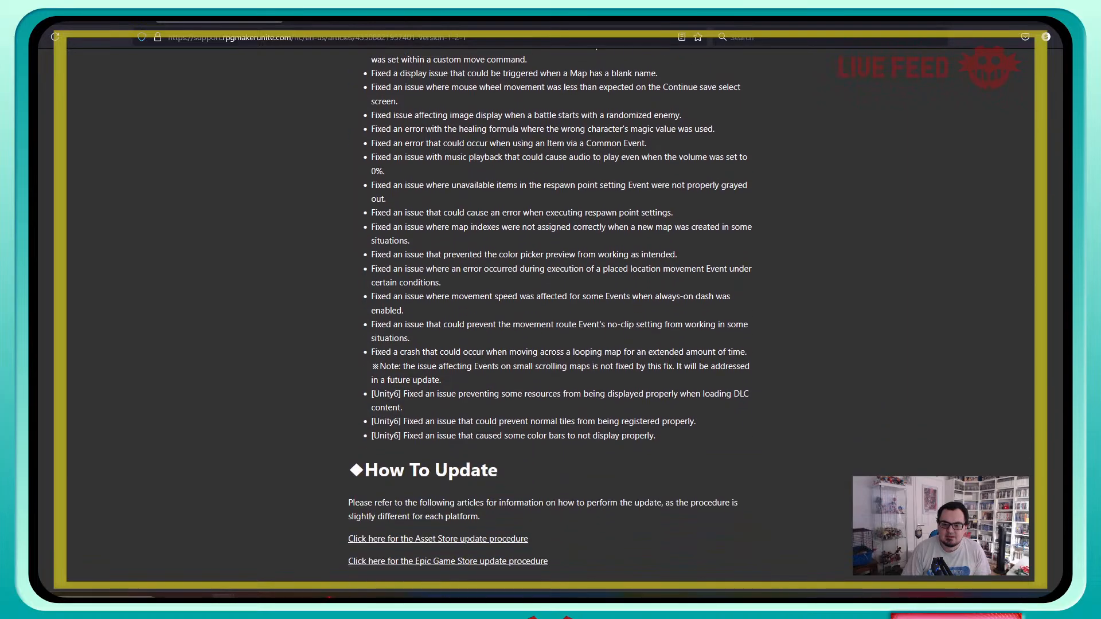
pyautogui.scroll(2, 551, 321)
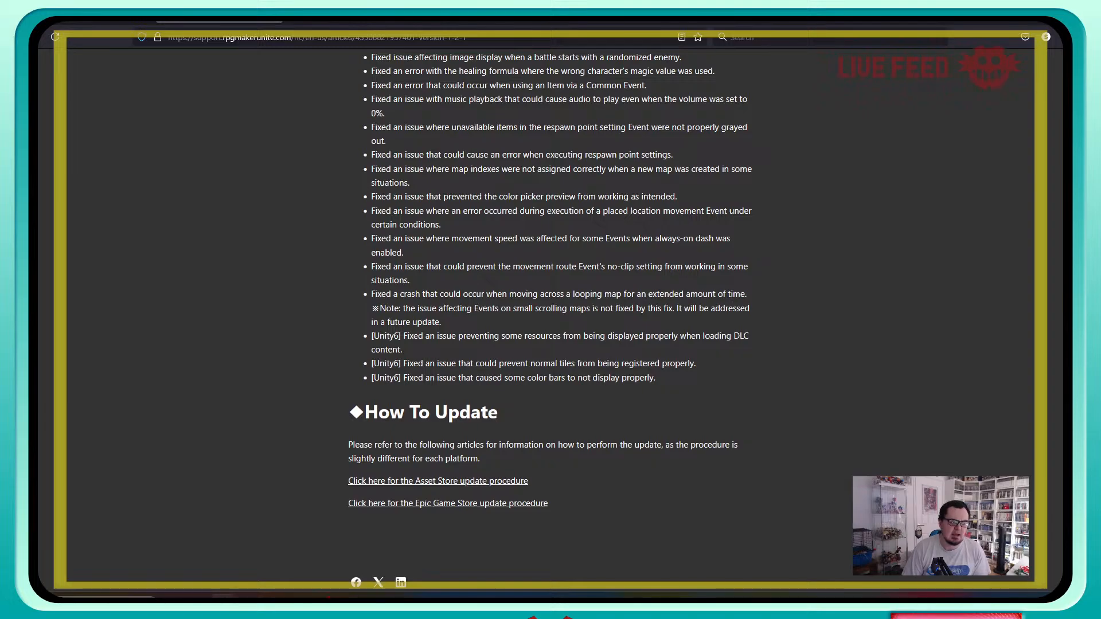
pyautogui.scroll(5, 551, 315)
pyautogui.scroll(10, 550, 316)
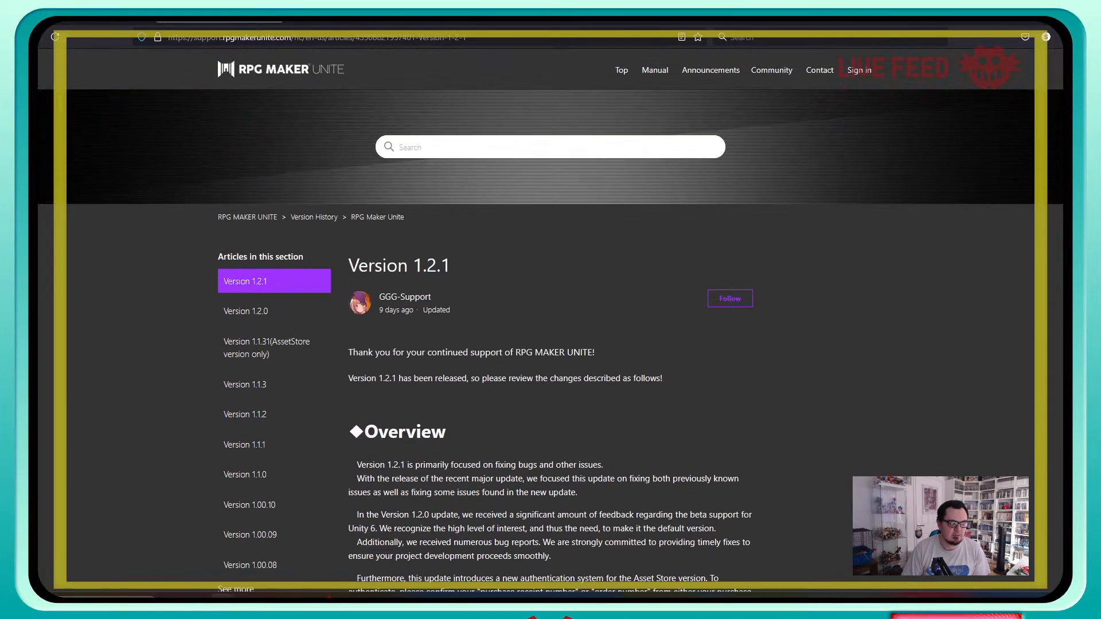
pyautogui.scroll(-2, 551, 316)
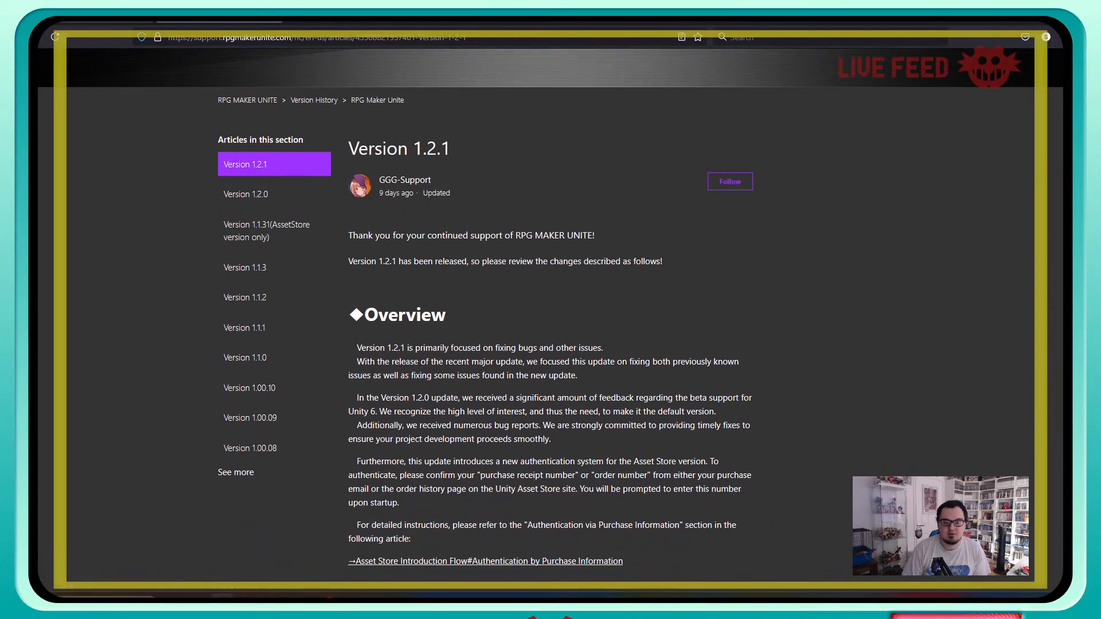
# Step: Return to Unity and acknowledge the Burst package update notice
pyautogui.click(94, 21)
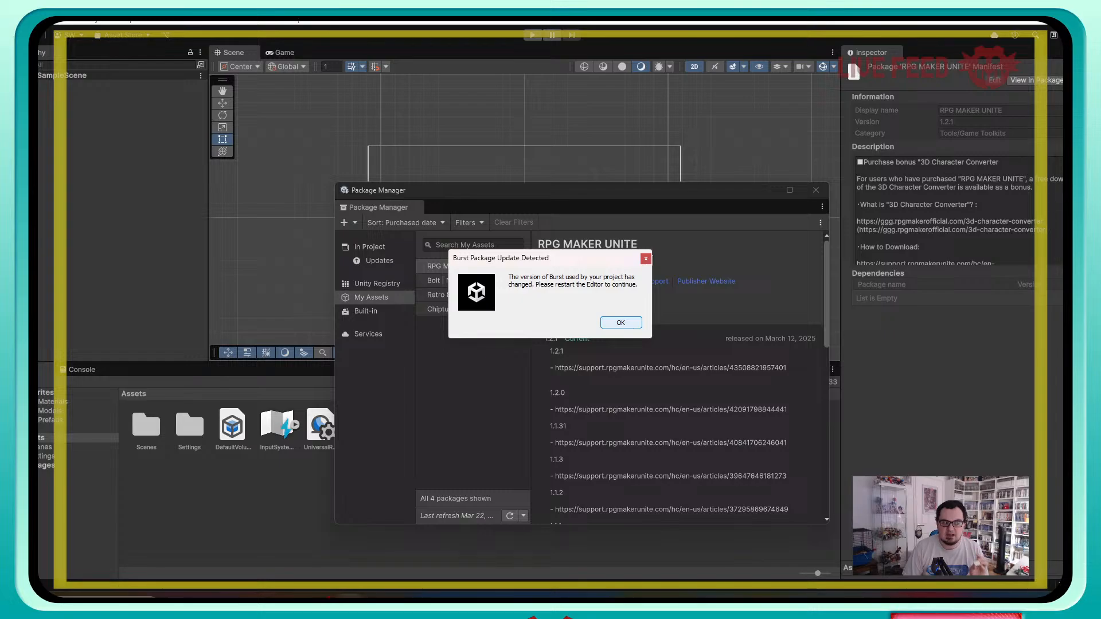
pyautogui.click(621, 323)
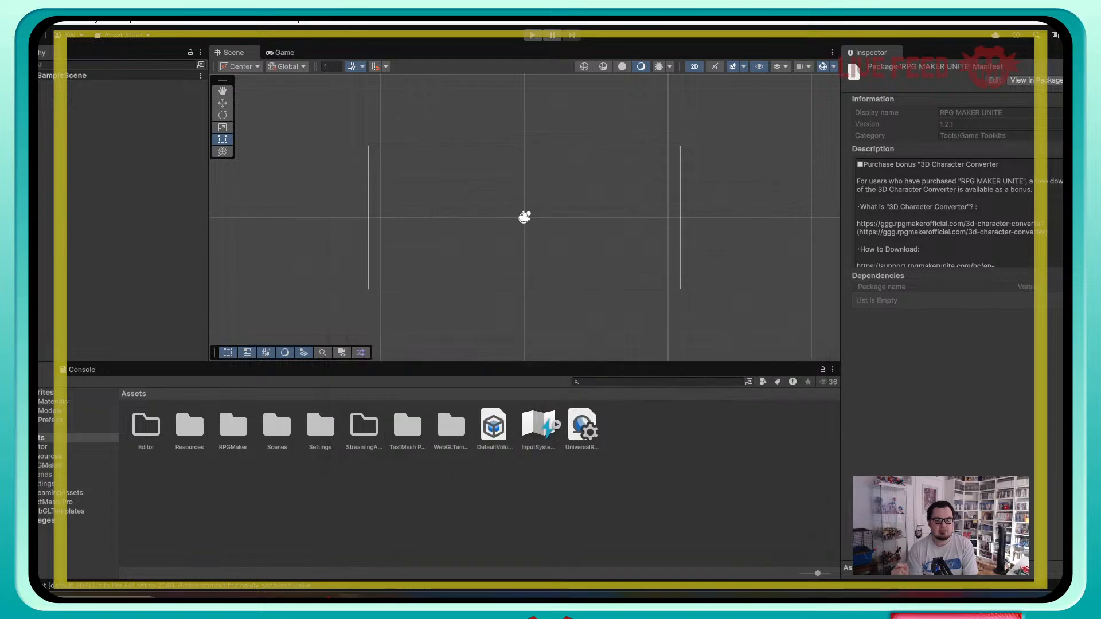
# Step: Quit opening My project in the non-matching editor, switch to Unity Hub and launch the project with editor version 2021.3.16f1
pyautogui.hotkey('alt', 'Tab')
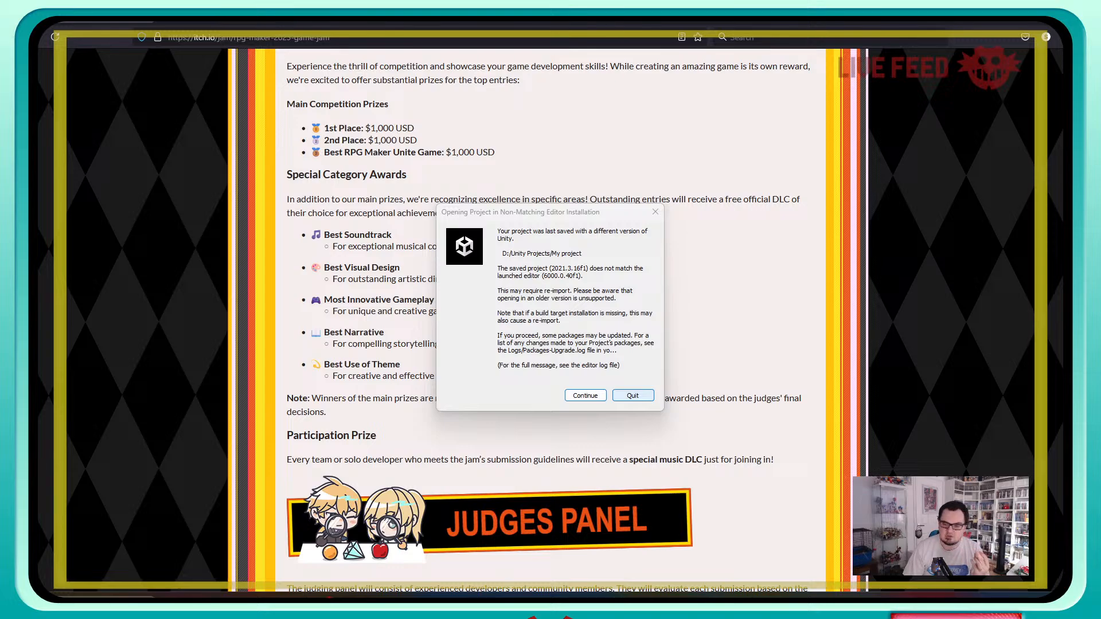
pyautogui.click(633, 396)
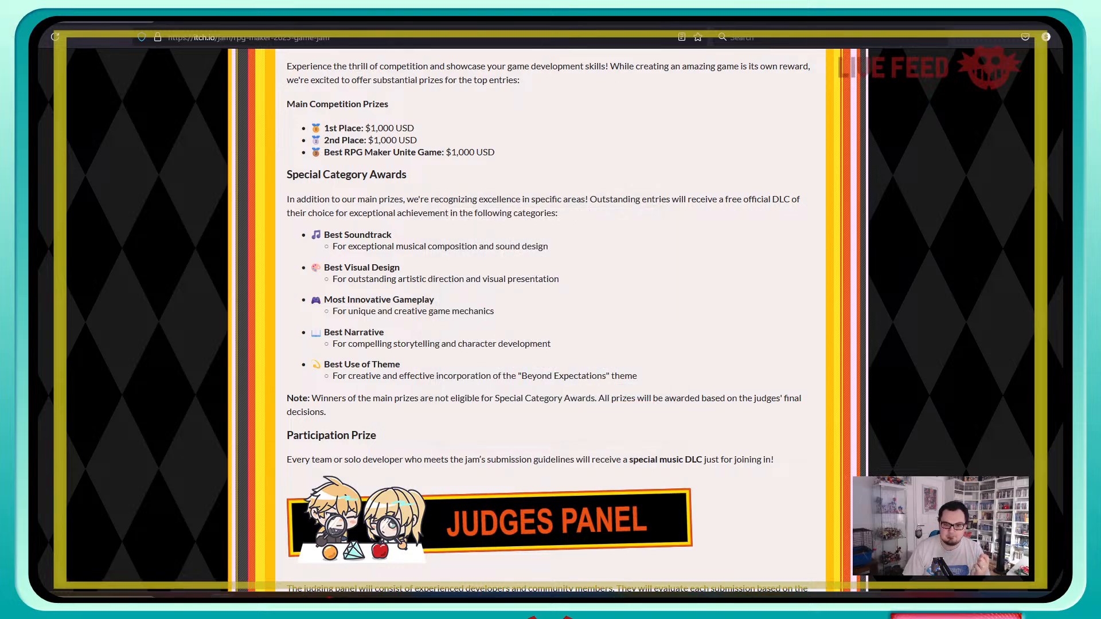
pyautogui.moveTo(274, 597)
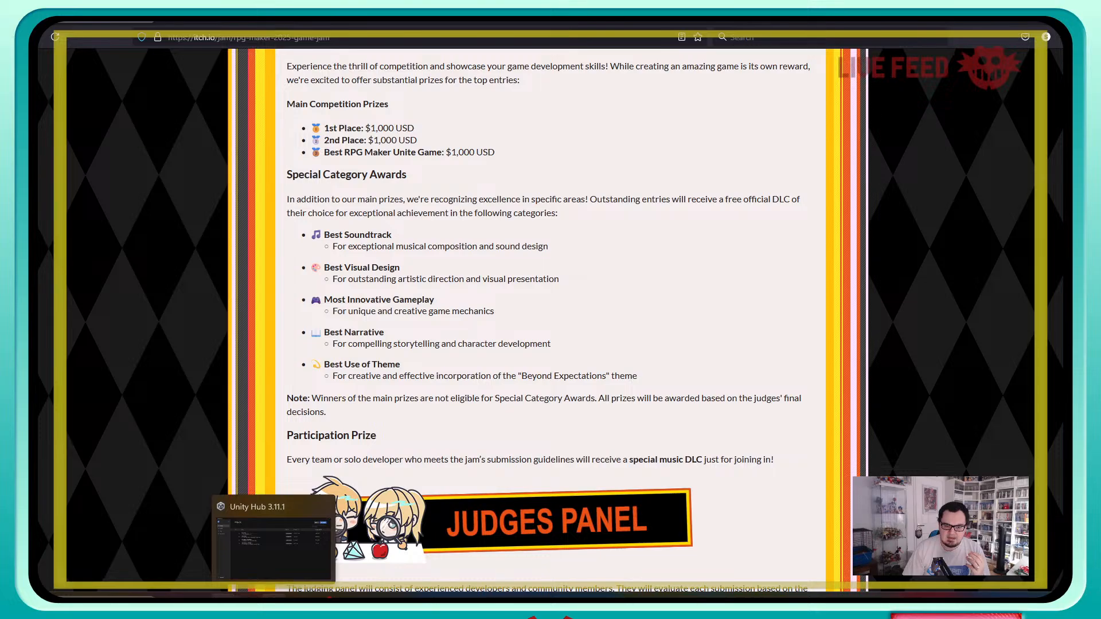
pyautogui.click(274, 545)
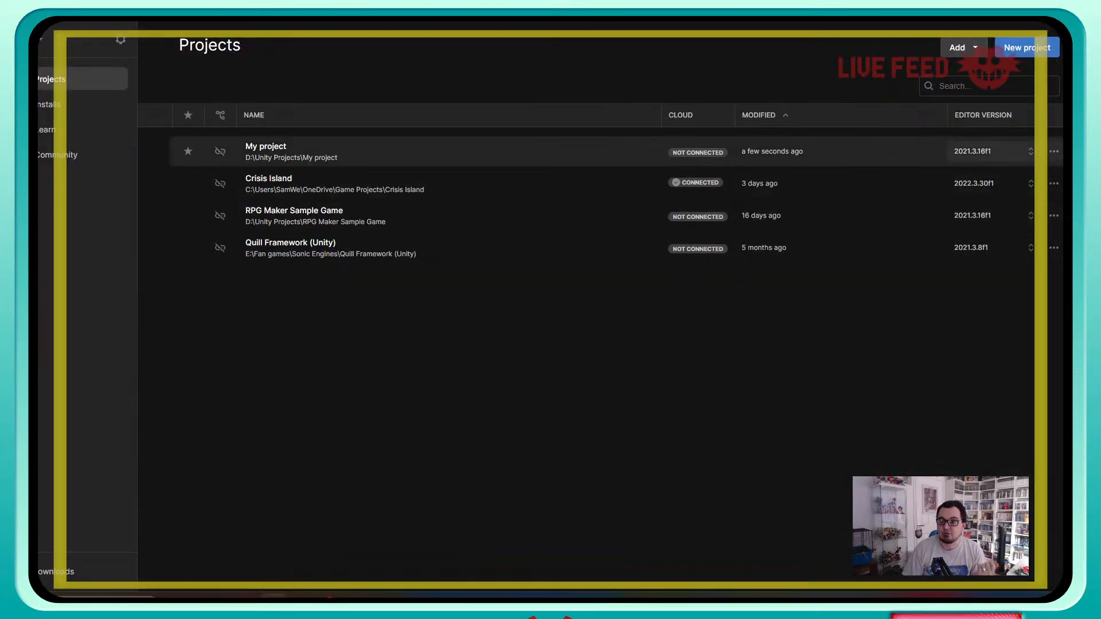
pyautogui.rightClick(267, 148)
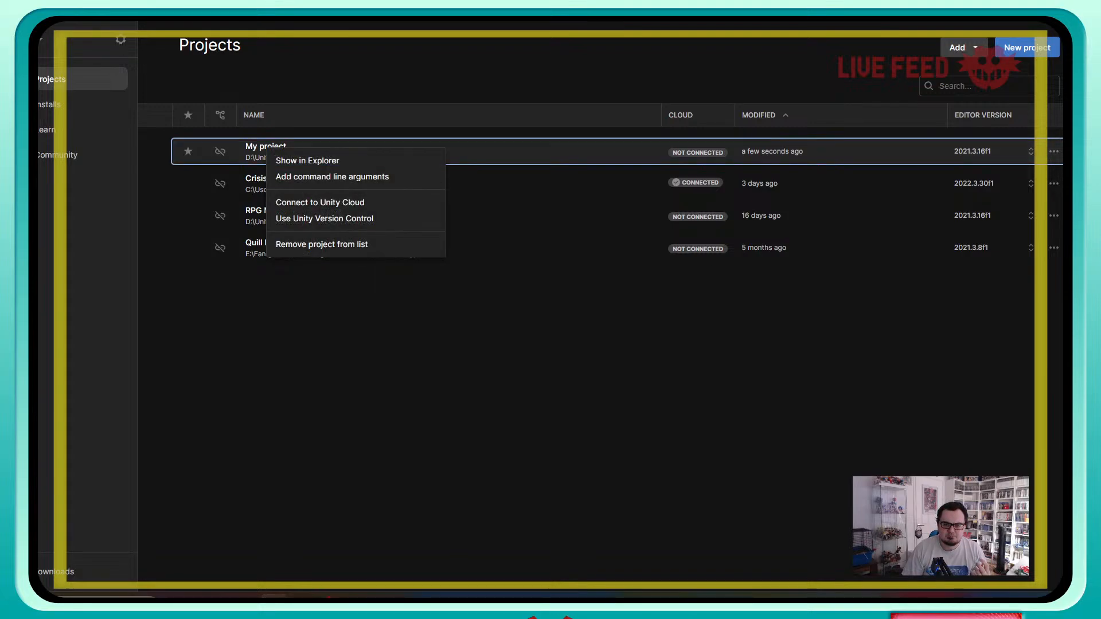
pyautogui.click(550, 321)
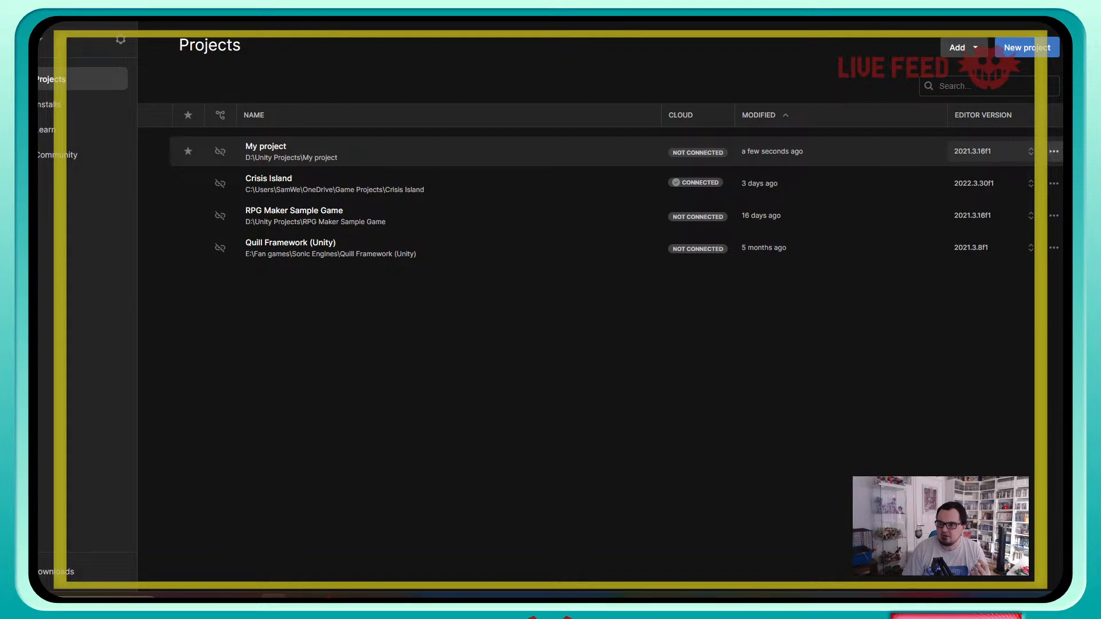
pyautogui.click(1054, 151)
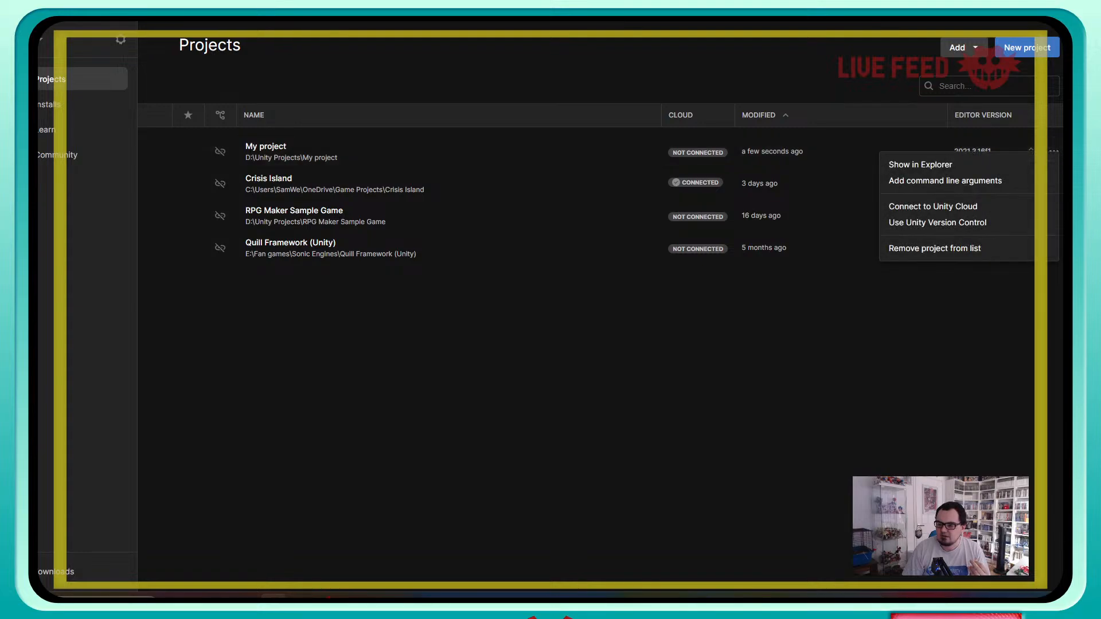
pyautogui.click(1054, 151)
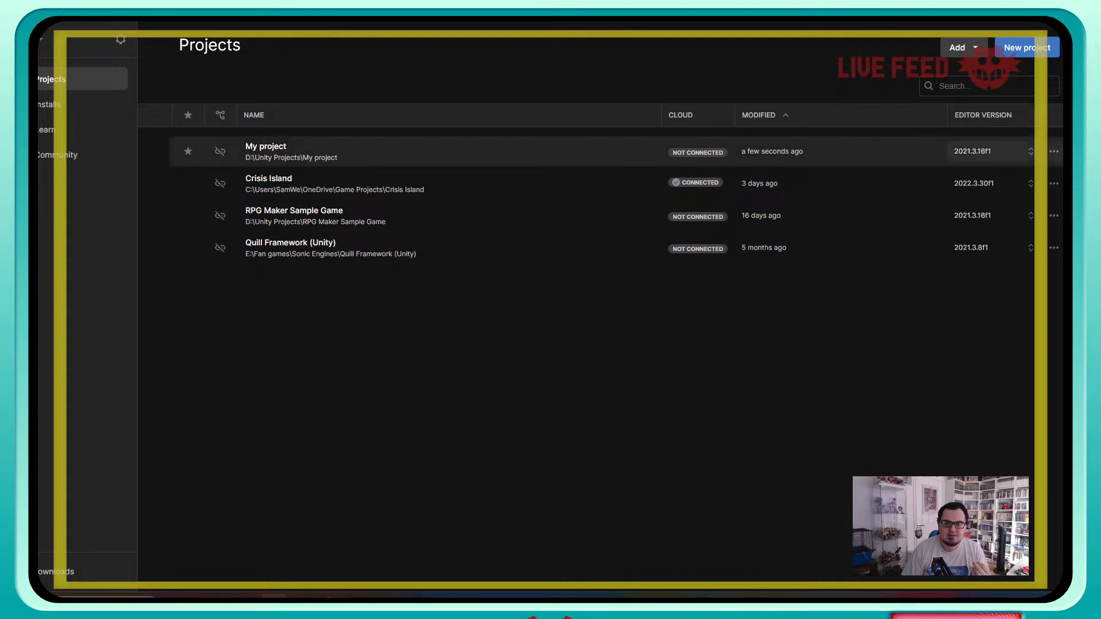
pyautogui.click(292, 151)
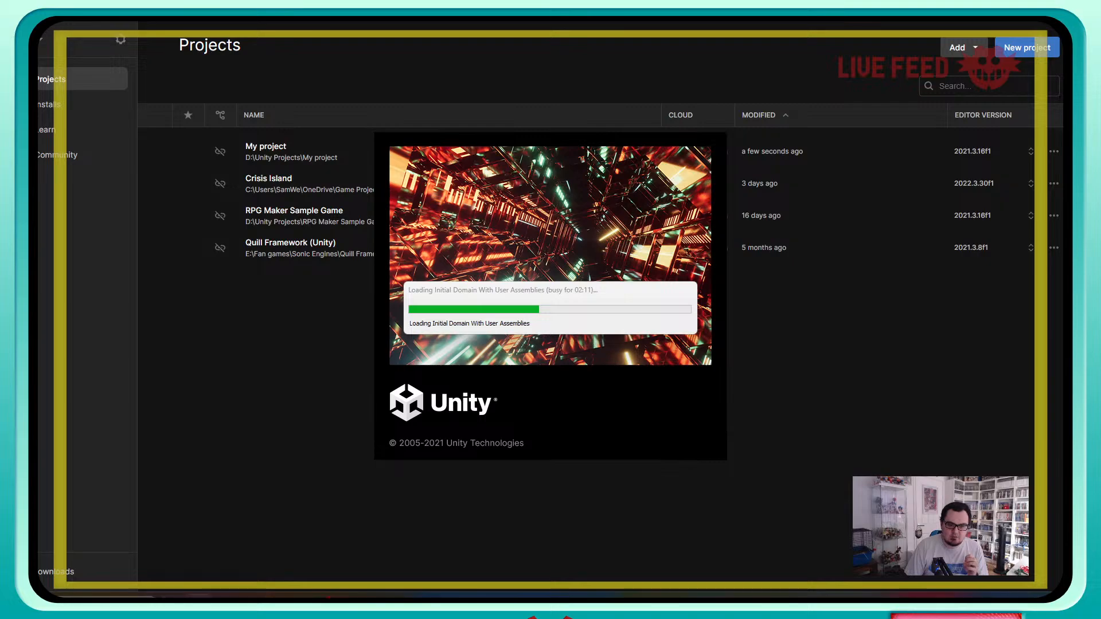
# Step: Check the Unite Templates folder in File Explorer and minimise its window
pyautogui.click(197, 606)
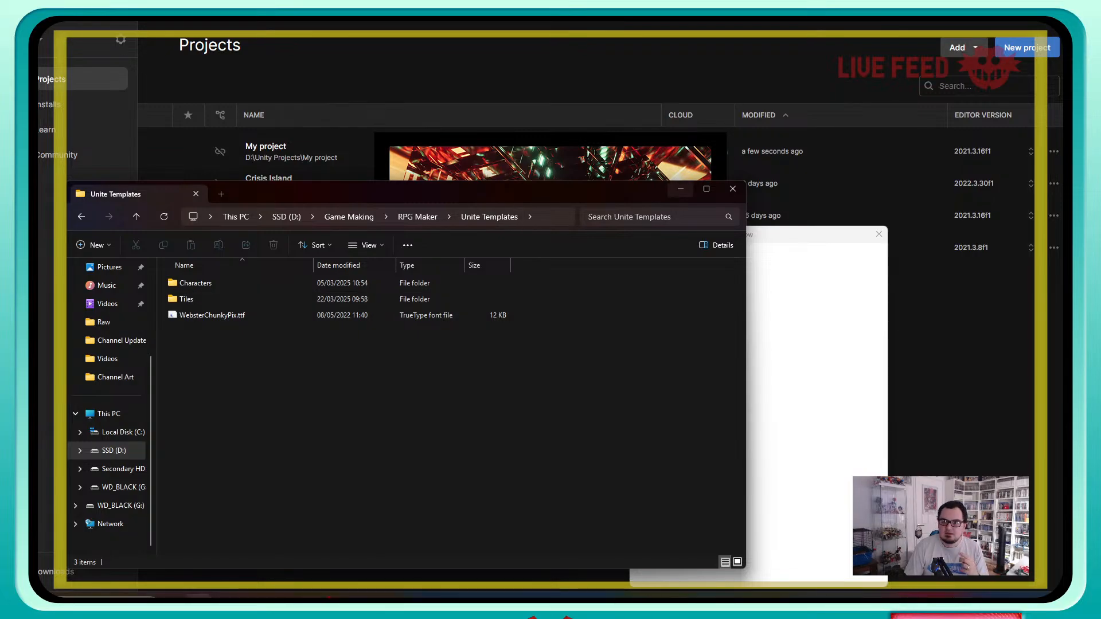
pyautogui.click(681, 188)
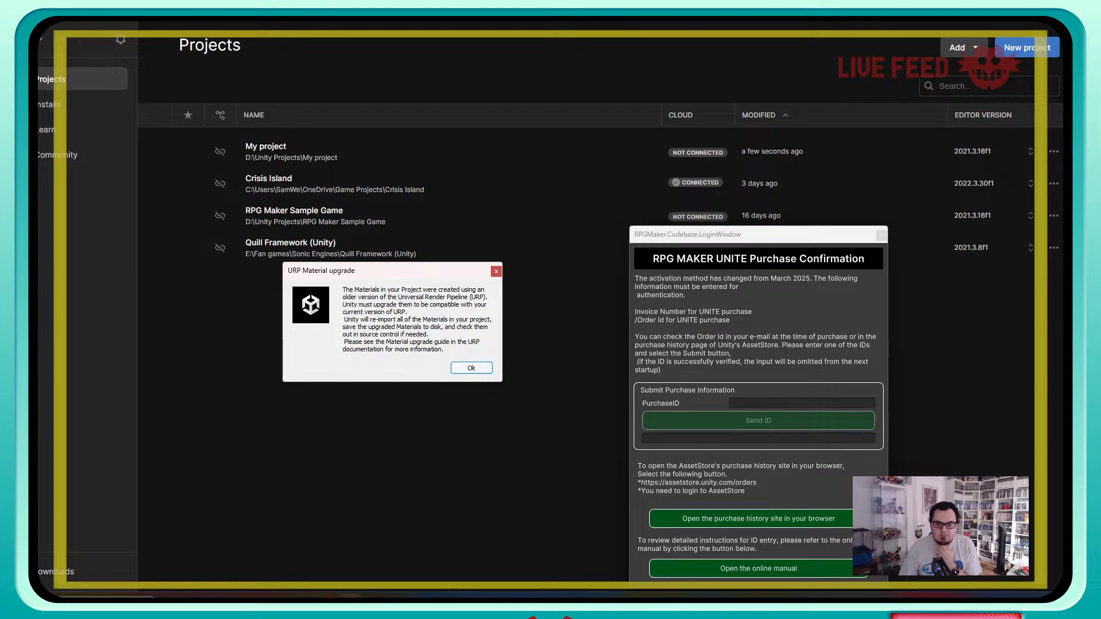
# Step: Accept the URP material upgrade and move the RPG MAKER UNITE Purchase Confirmation window out of the editor area
pyautogui.press('Return')
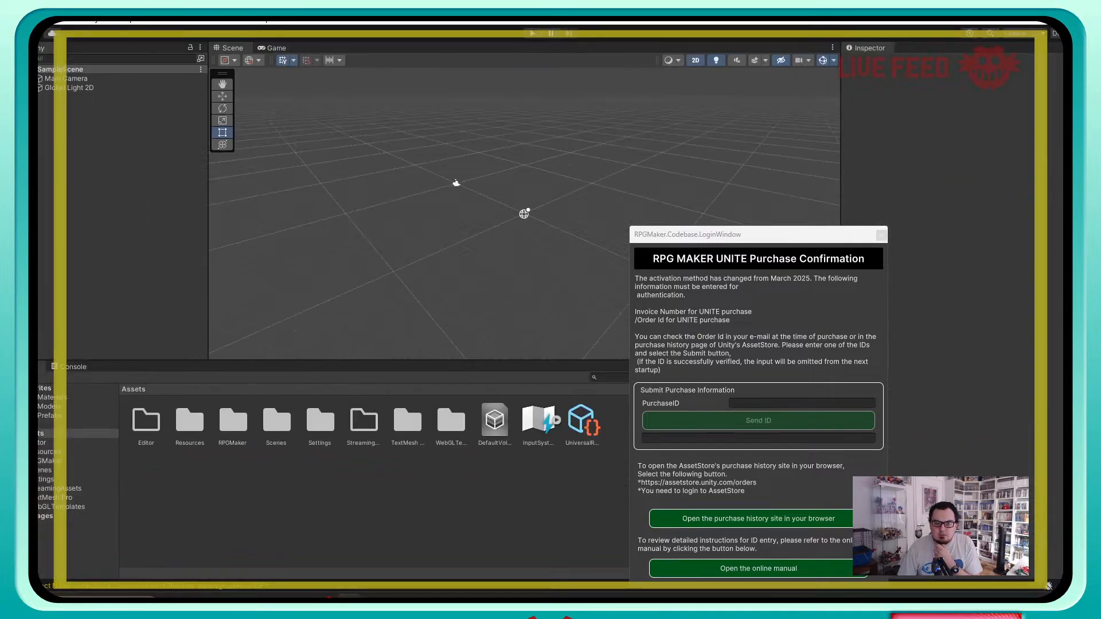
pyautogui.moveTo(769, 241); pyautogui.dragTo(547, 133)
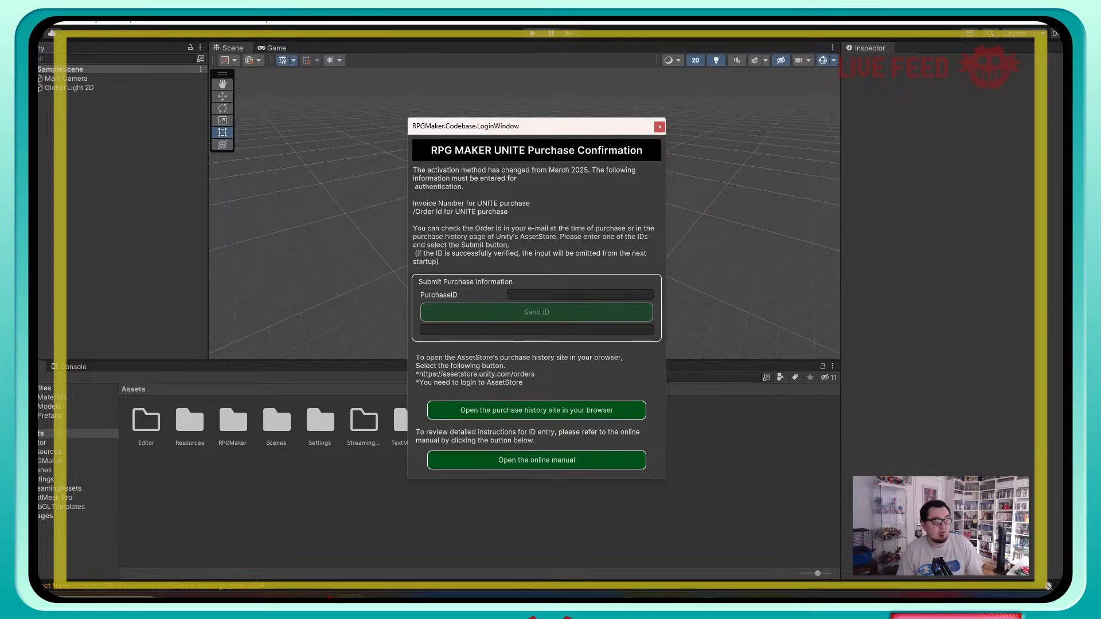
pyautogui.moveTo(222, 597)
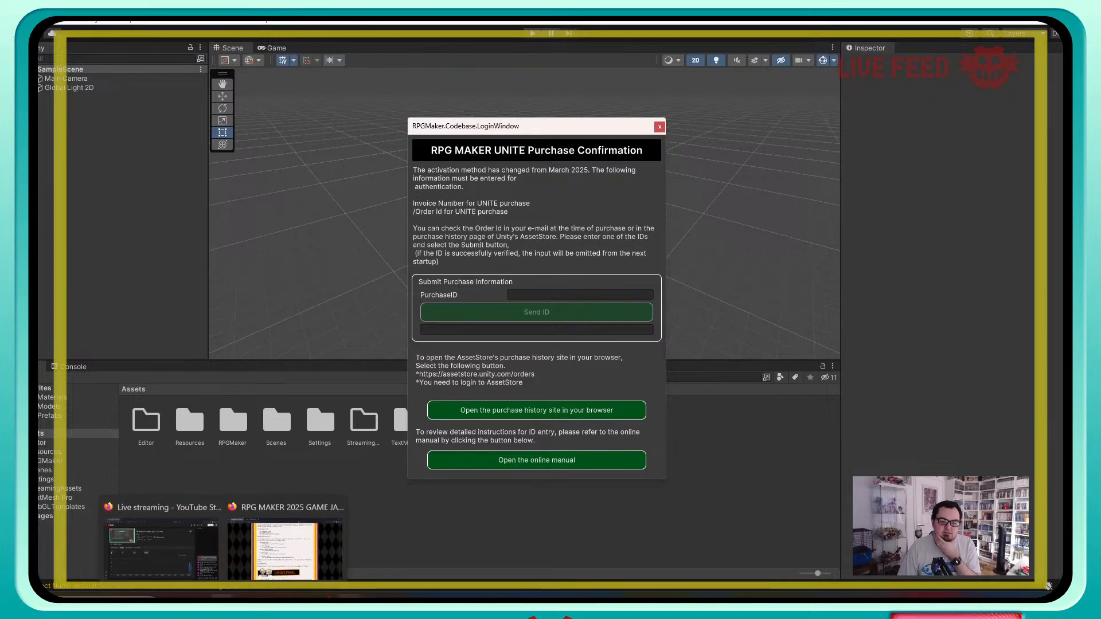
pyautogui.click(284, 545)
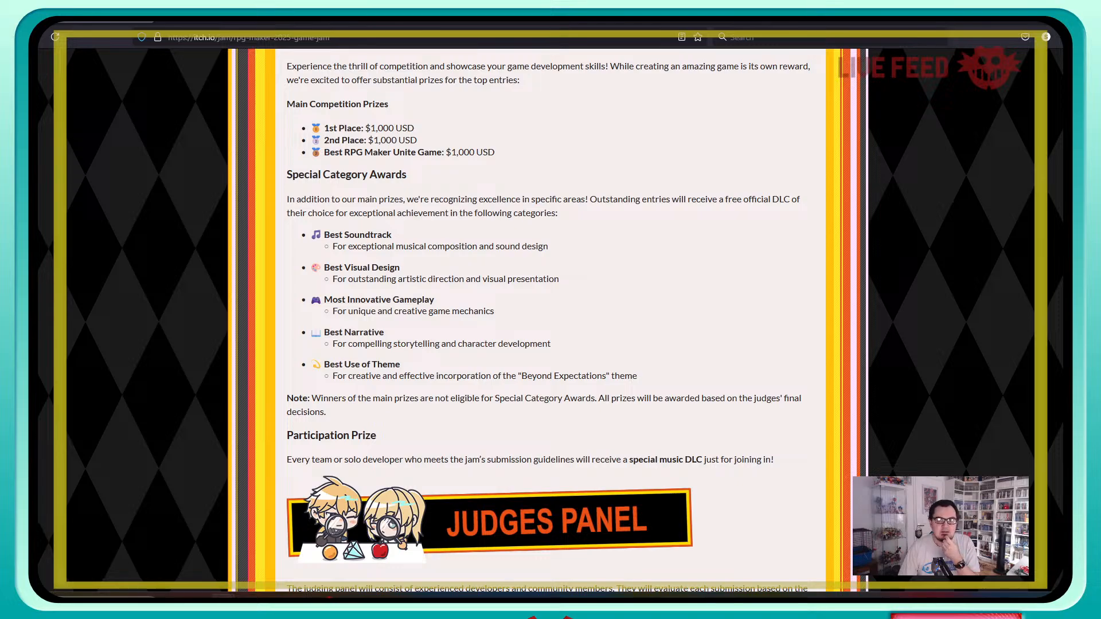
pyautogui.hotkey('alt', 'Tab')
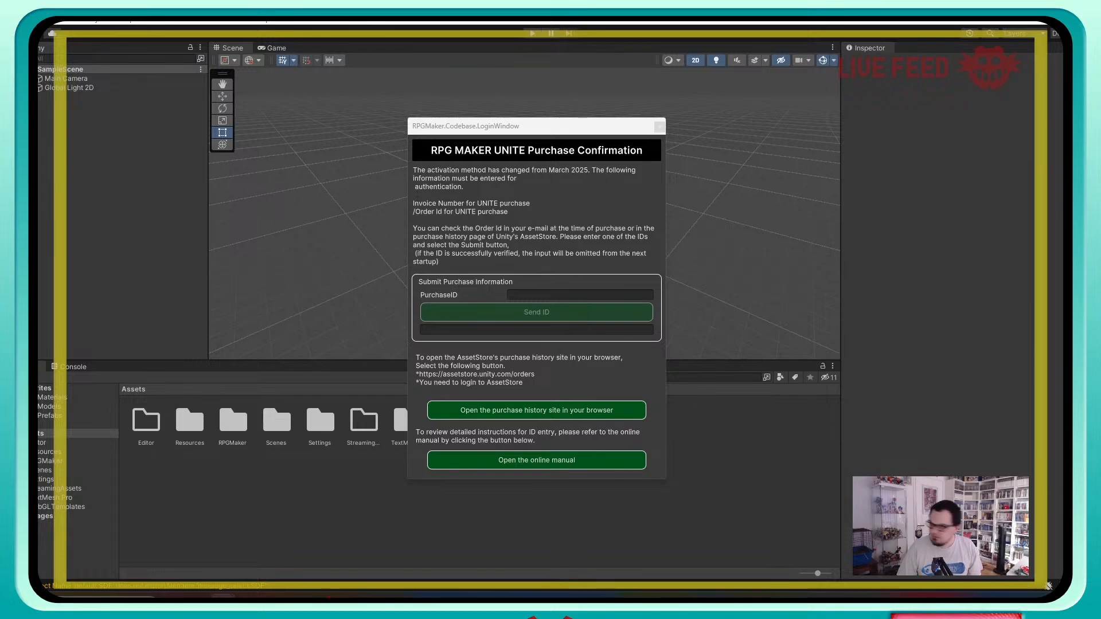
pyautogui.moveTo(486, 127); pyautogui.dragTo(1100, 156)
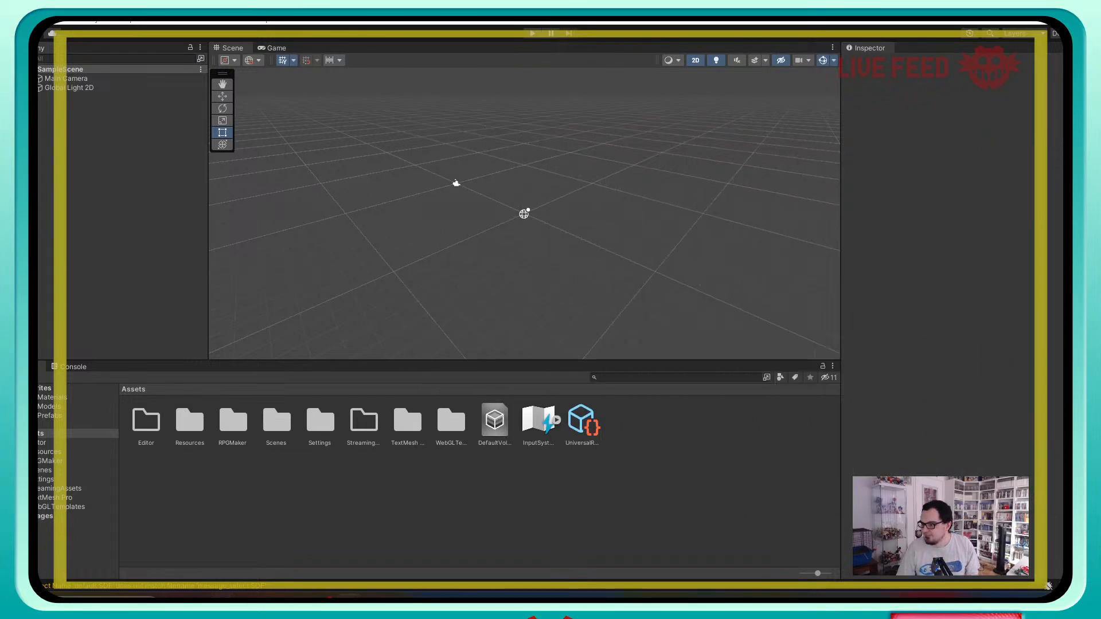
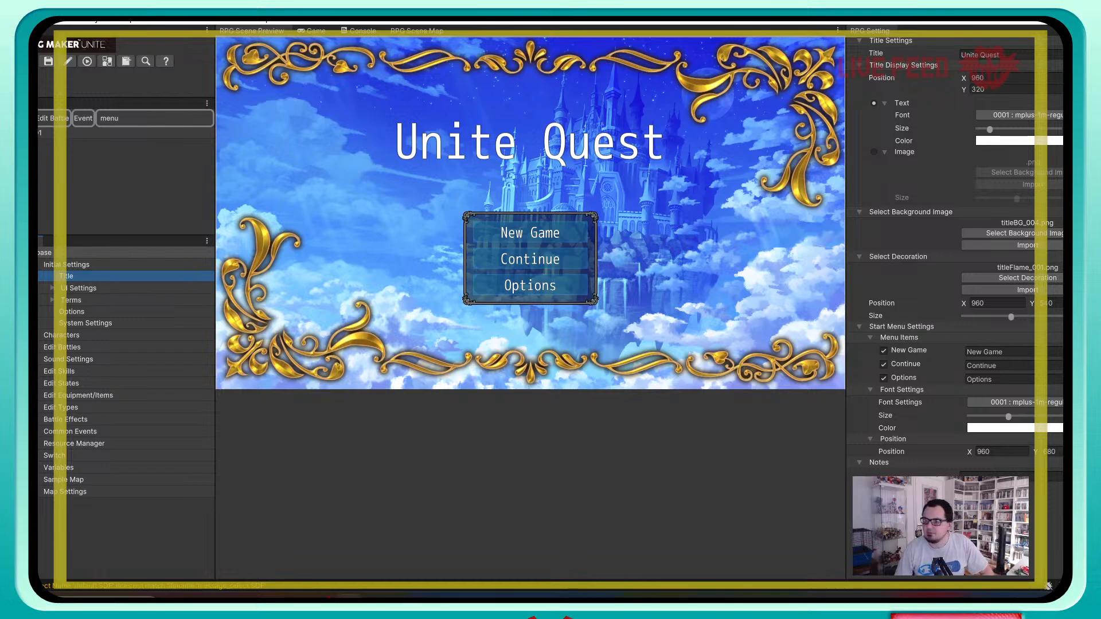
# Step: Set the game's title to "Trial by Fire Team" in the Title Settings
pyautogui.click(995, 55)
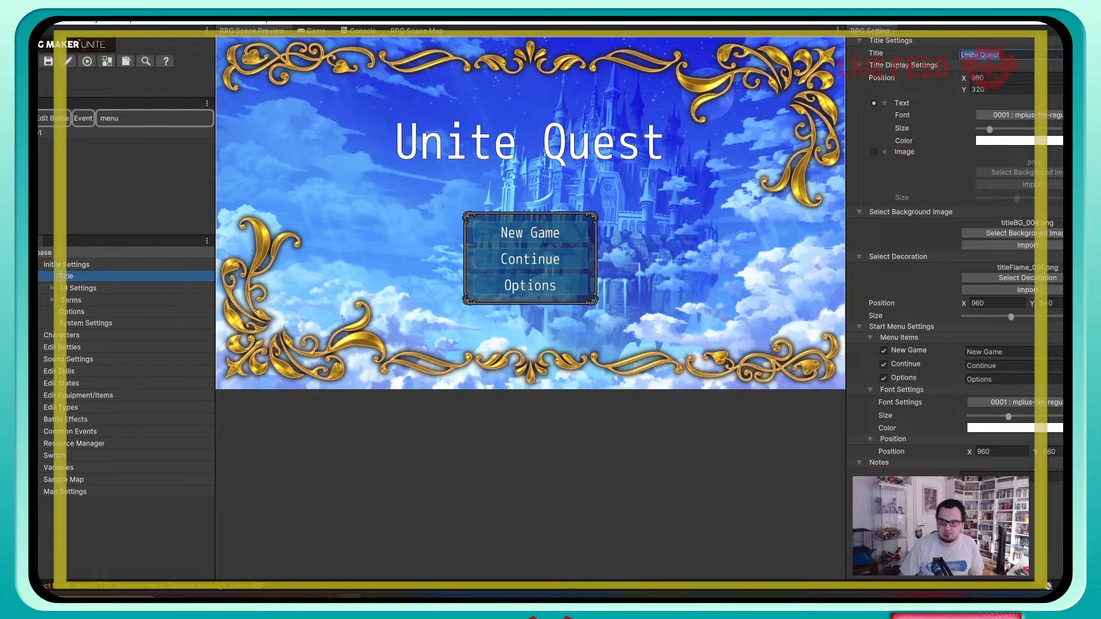
pyautogui.write('T')
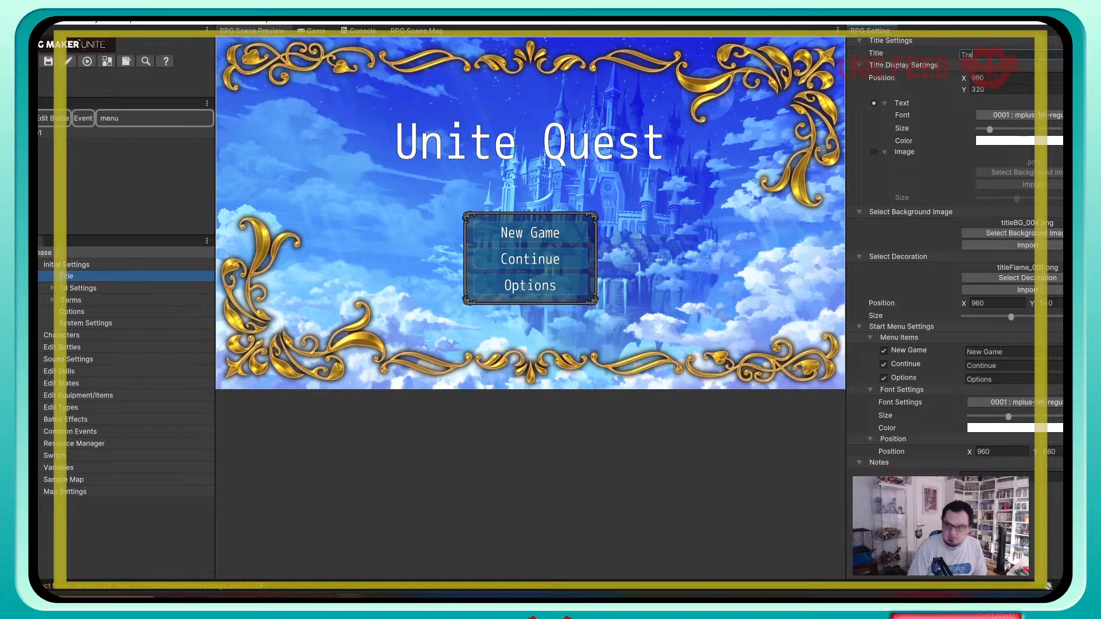
pyautogui.write('rial by')
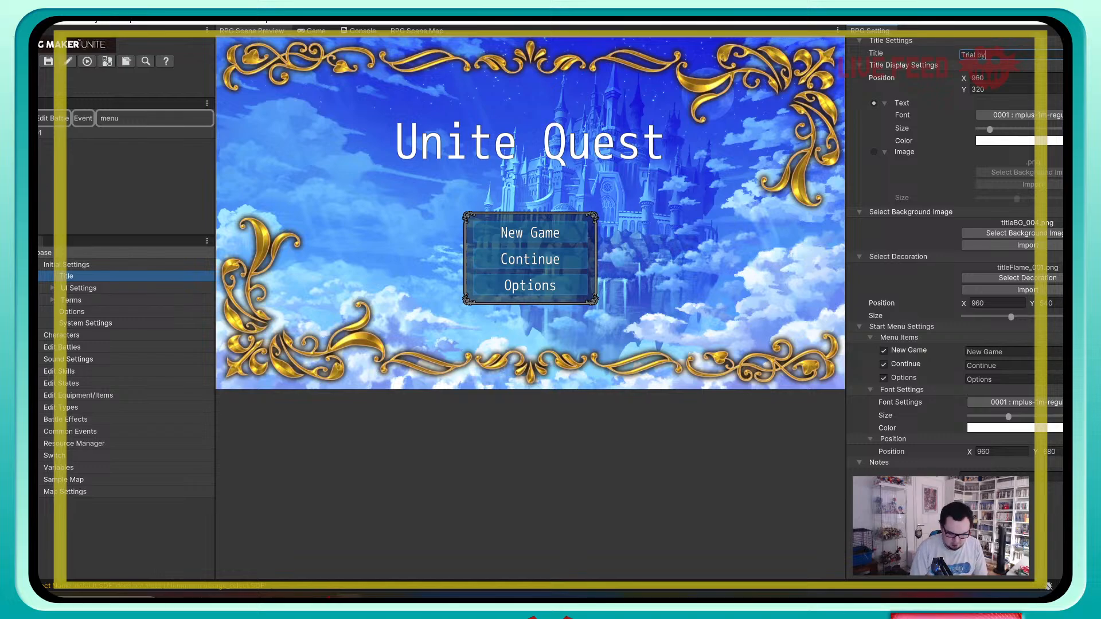
pyautogui.write(' Fire Team')
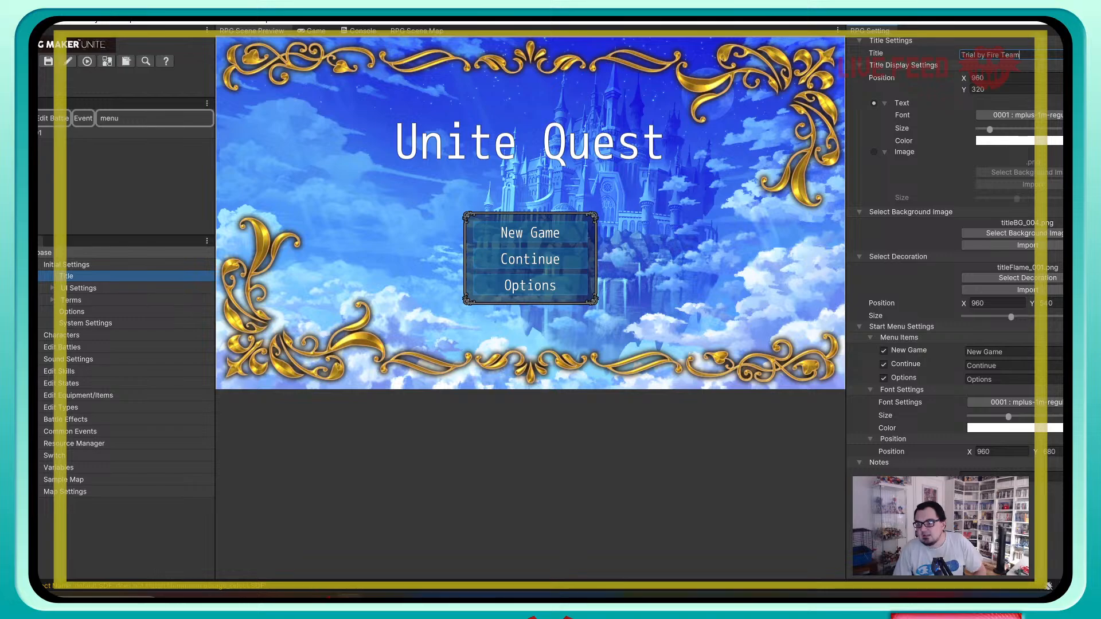
pyautogui.press('Return')
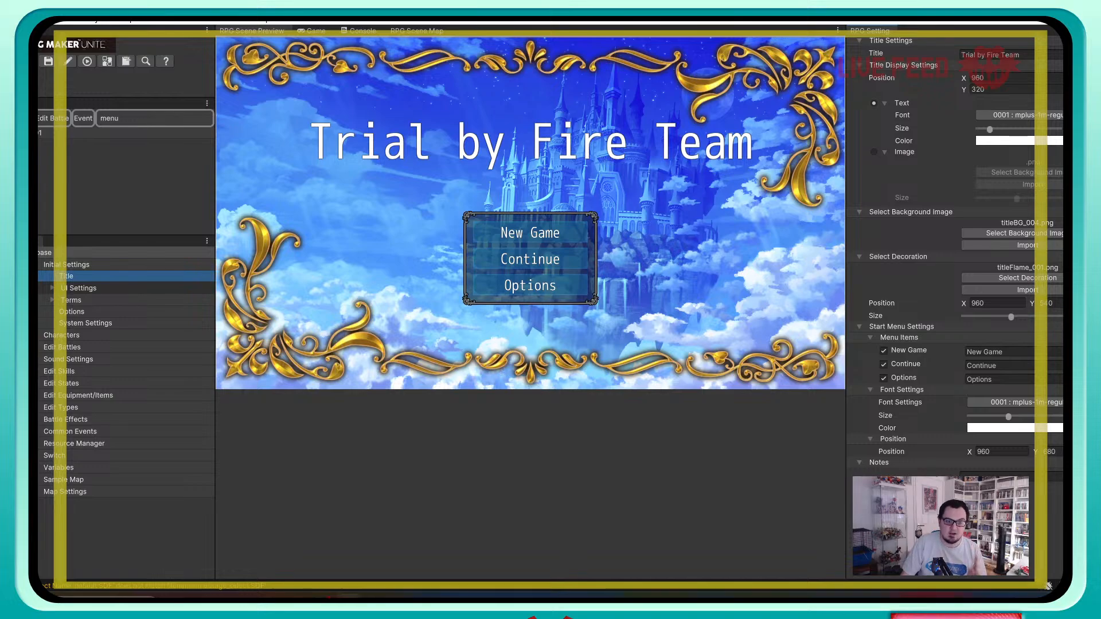
# Step: Add a new actor to the Characters database and name it "Claire"
pyautogui.click(61, 335)
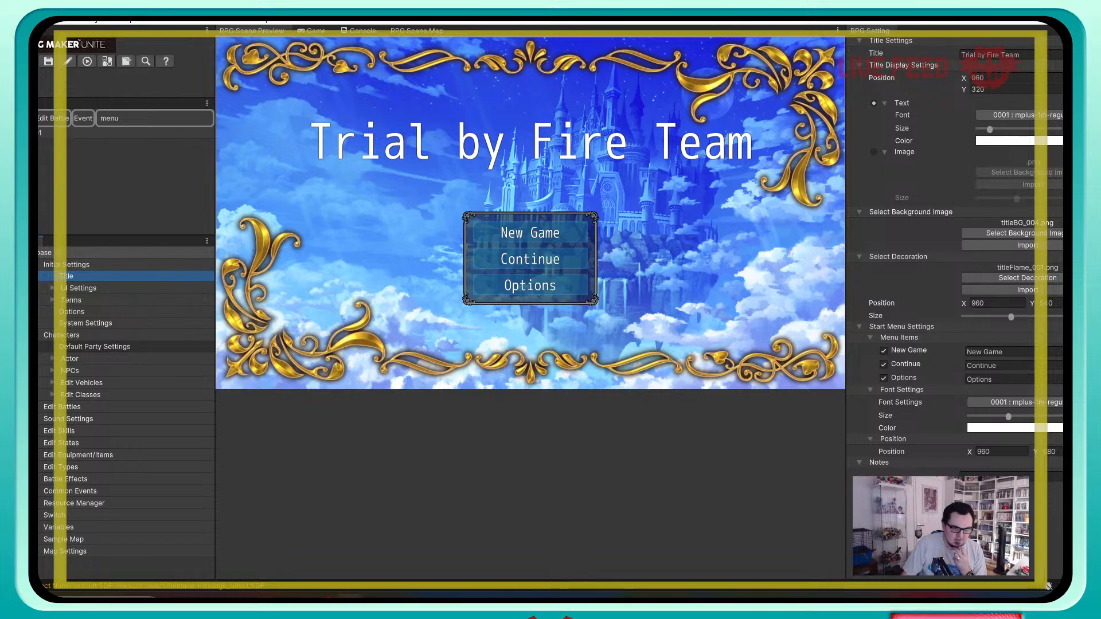
pyautogui.click(94, 347)
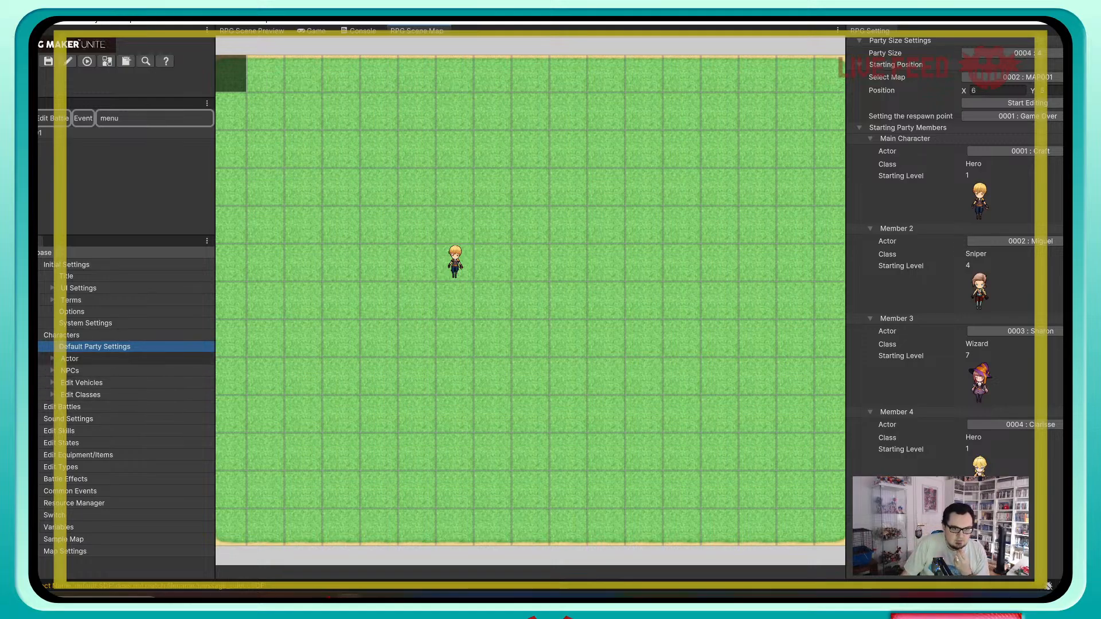
pyautogui.click(52, 358)
pyautogui.rightClick(69, 359)
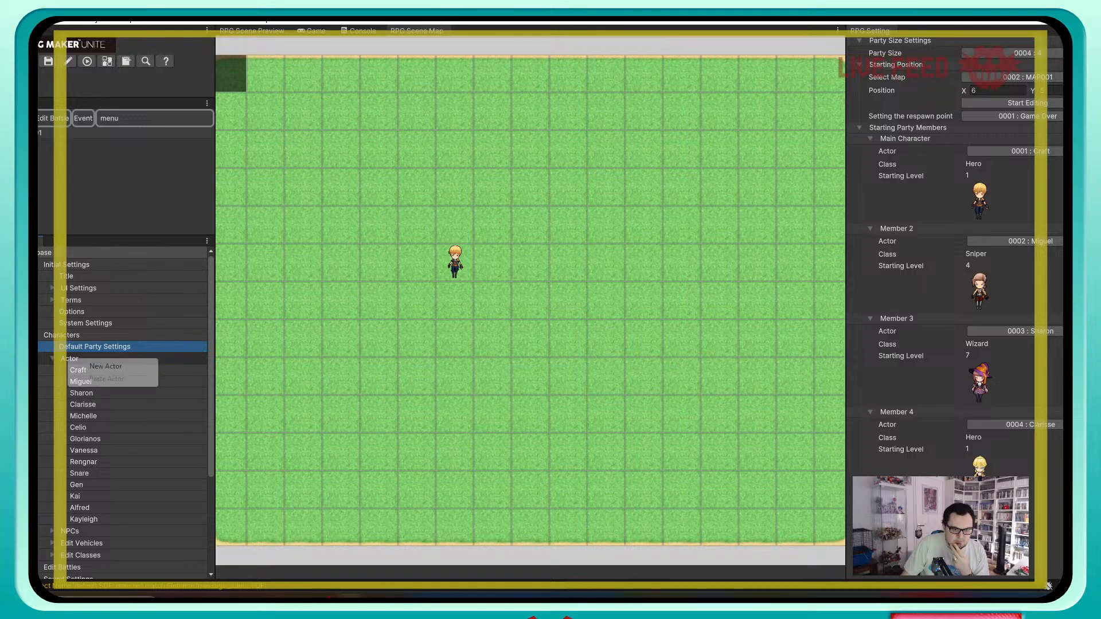
pyautogui.click(95, 367)
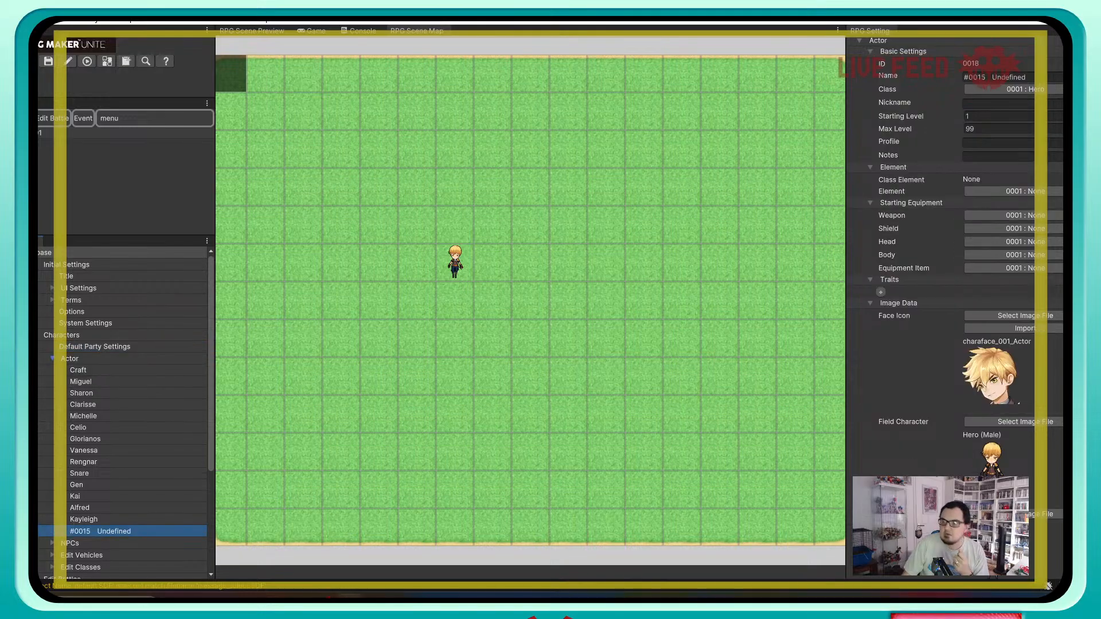
pyautogui.click(998, 78)
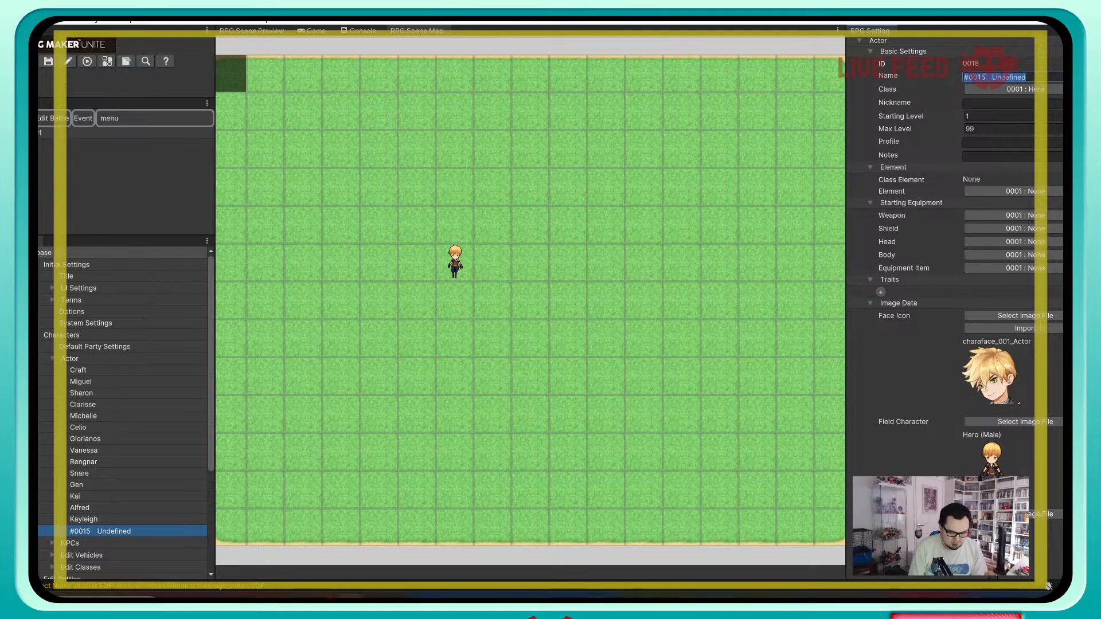
pyautogui.write('Claire')
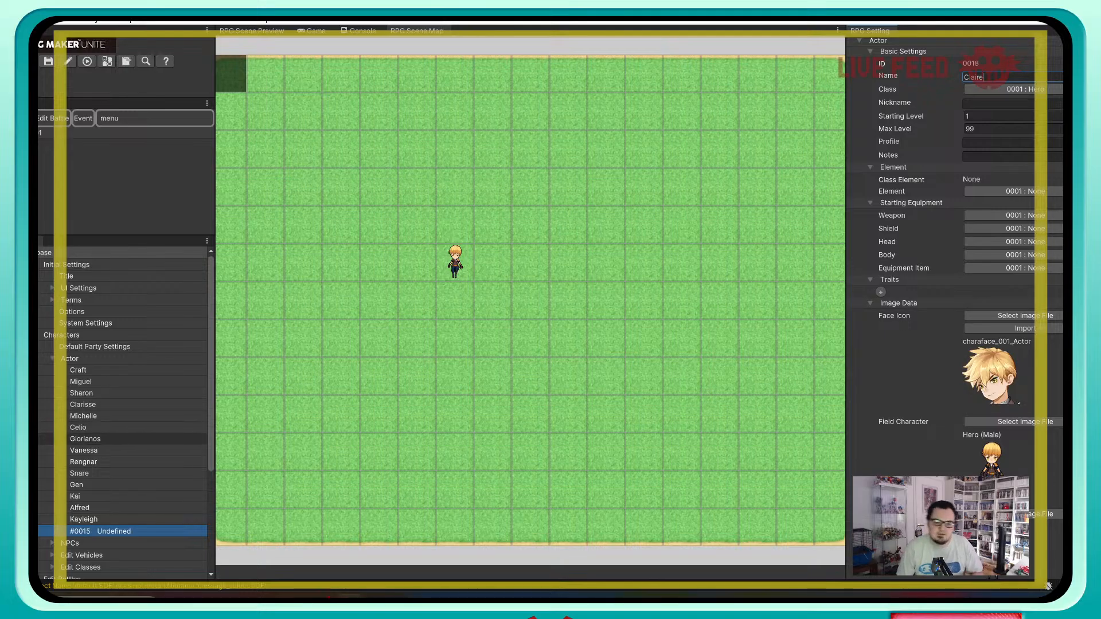
# Step: Create a new field character among the Resource Manager's character resources
pyautogui.scroll(-3, 127, 413)
pyautogui.scroll(-2, 126, 440)
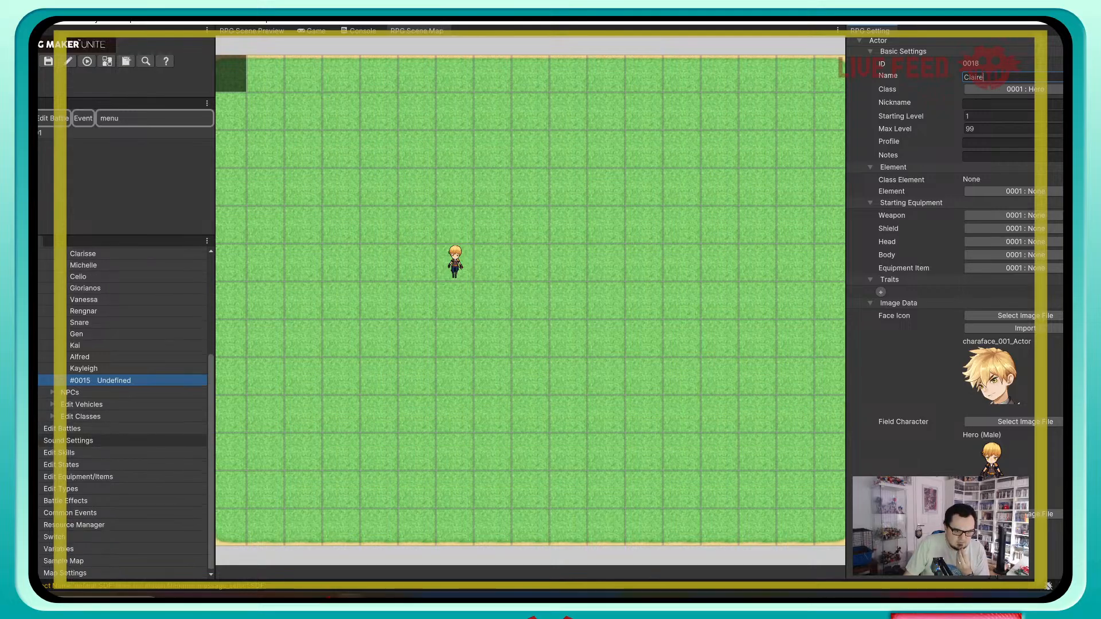
pyautogui.click(80, 525)
pyautogui.scroll(-2, 81, 514)
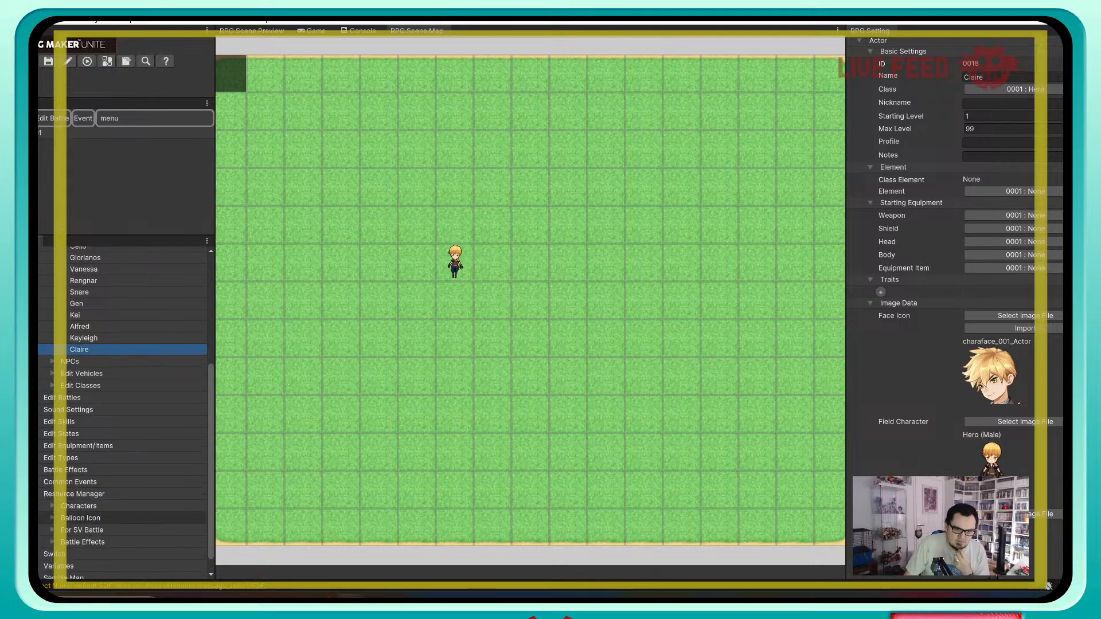
pyautogui.click(52, 488)
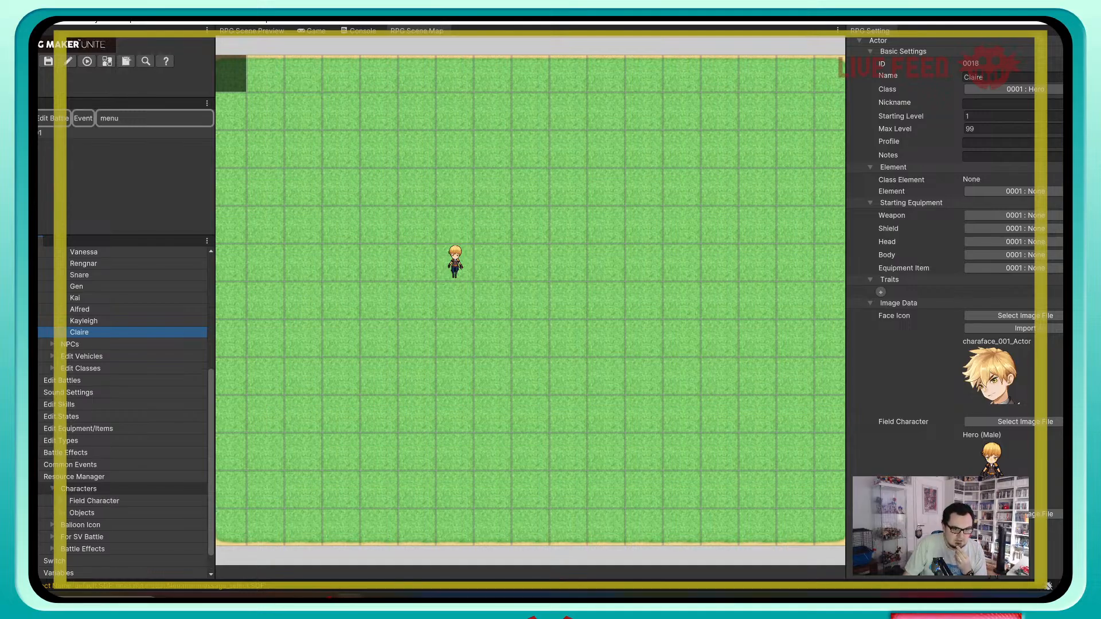
pyautogui.click(61, 500)
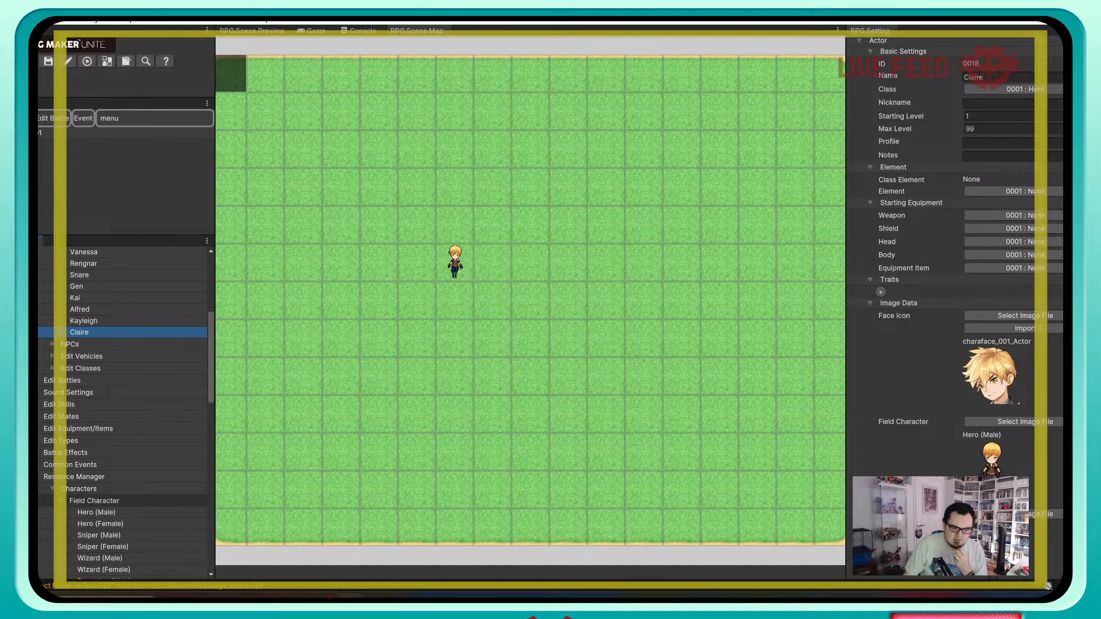
pyautogui.rightClick(128, 500)
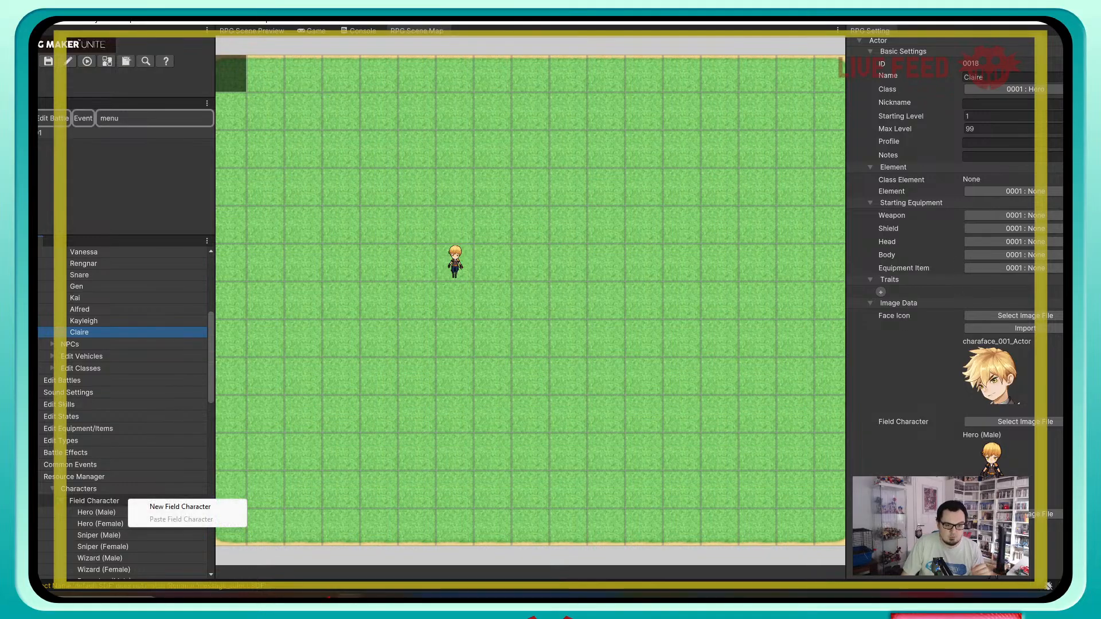
pyautogui.click(166, 505)
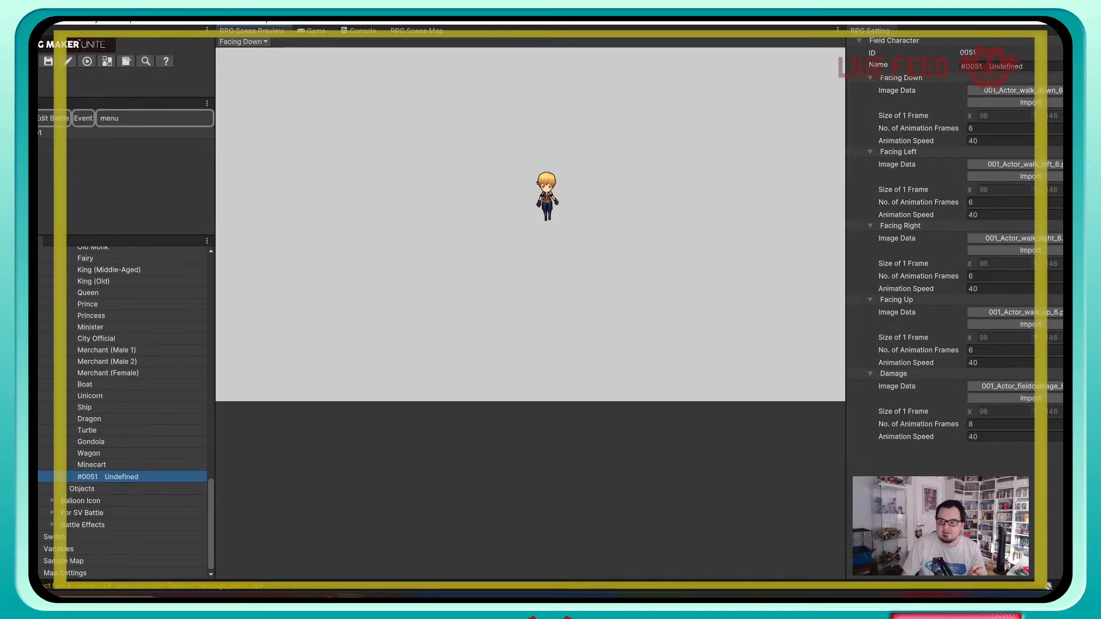
# Step: Name the new field character "Placeholder Adult Female"
pyautogui.click(1000, 67)
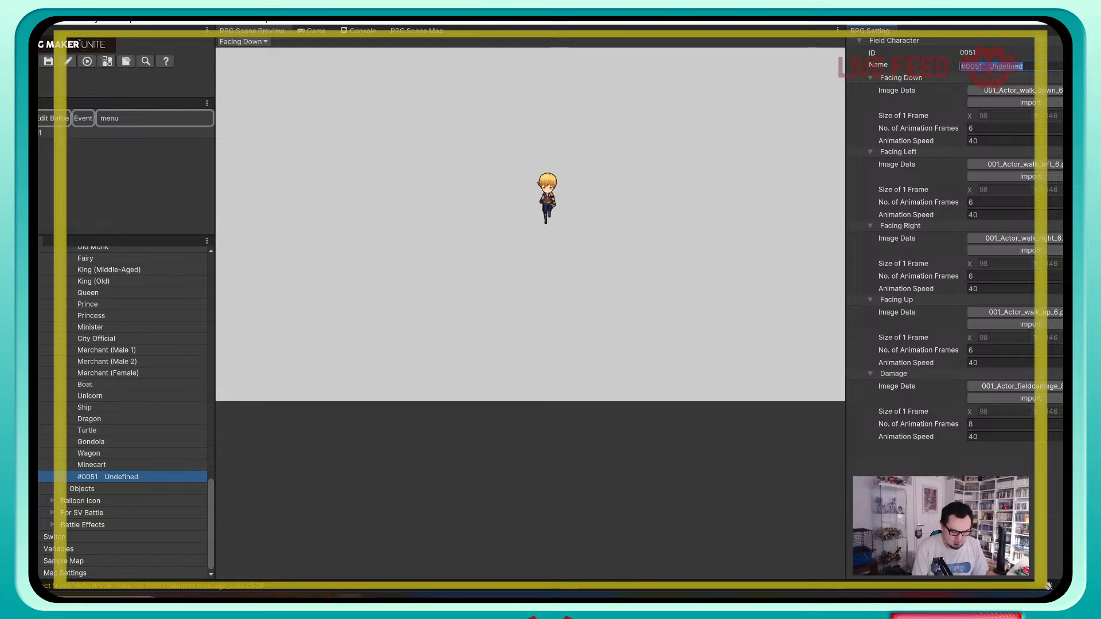
pyautogui.write('Placehold')
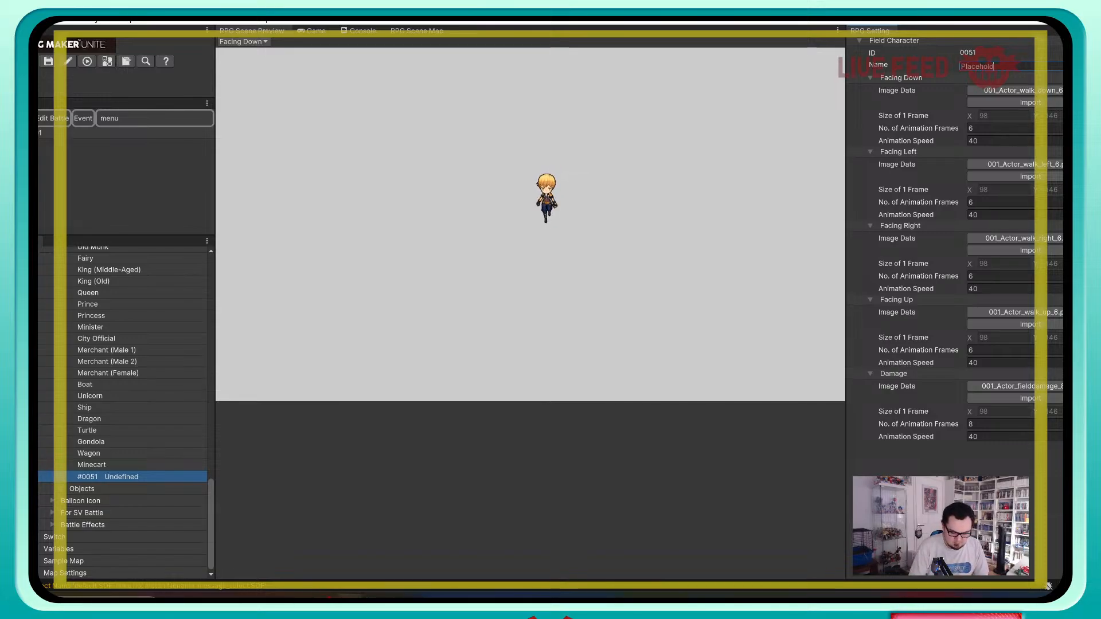
pyautogui.write('er AS')
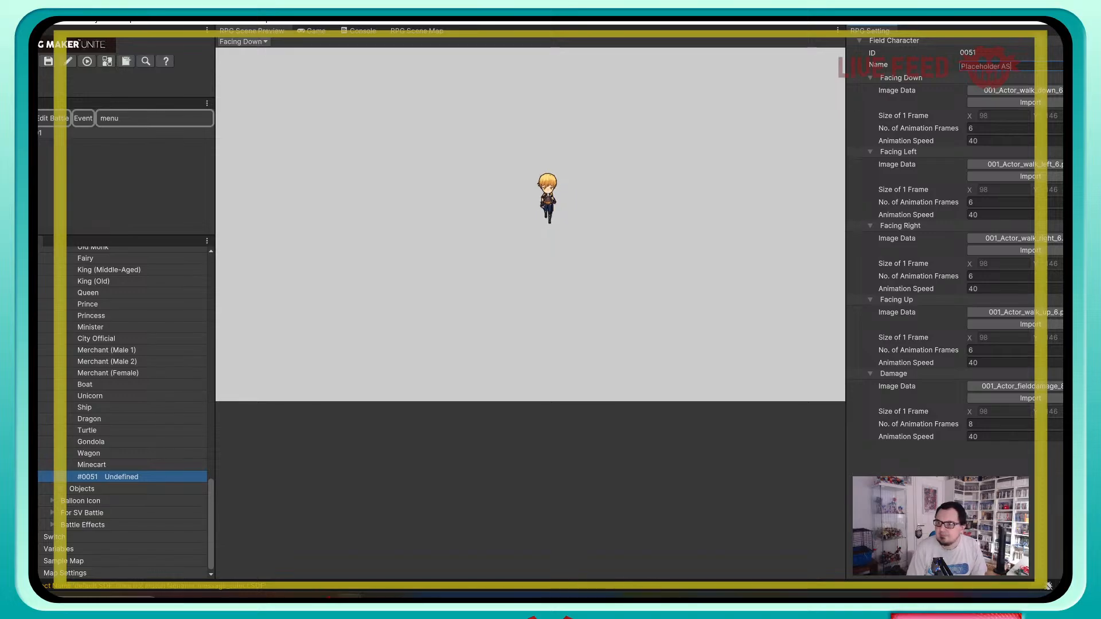
pyautogui.press('BackSpace')
pyautogui.write('dult Female')
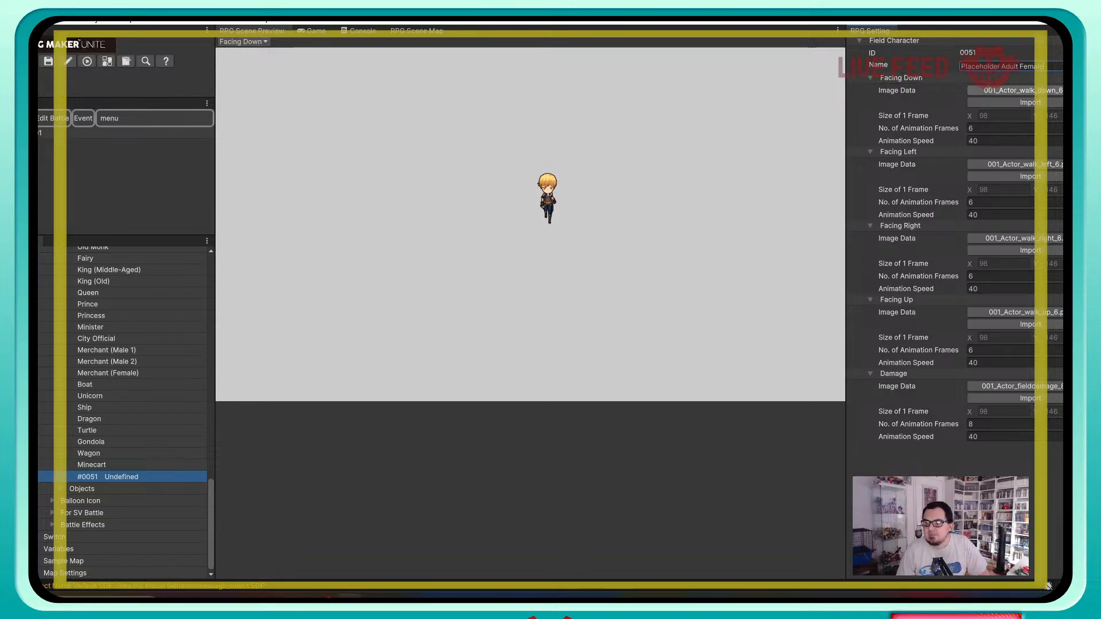
# Step: Start an image import for the Facing Down sprite and check the RPG Maker Unite folder under Game Projects for images
pyautogui.click(1015, 91)
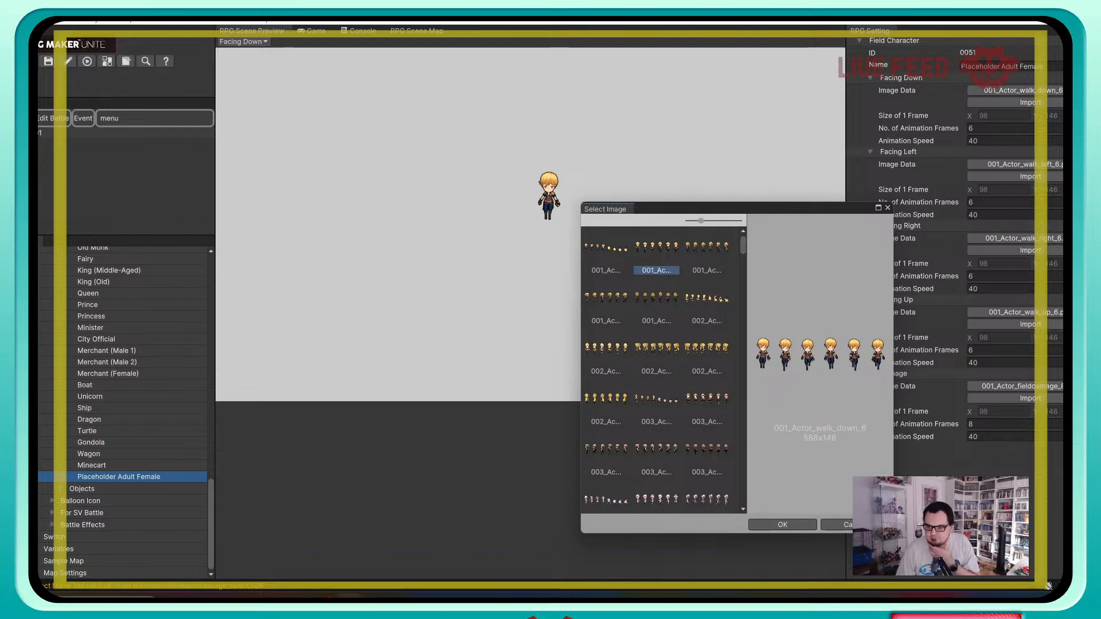
pyautogui.click(838, 525)
pyautogui.click(1031, 102)
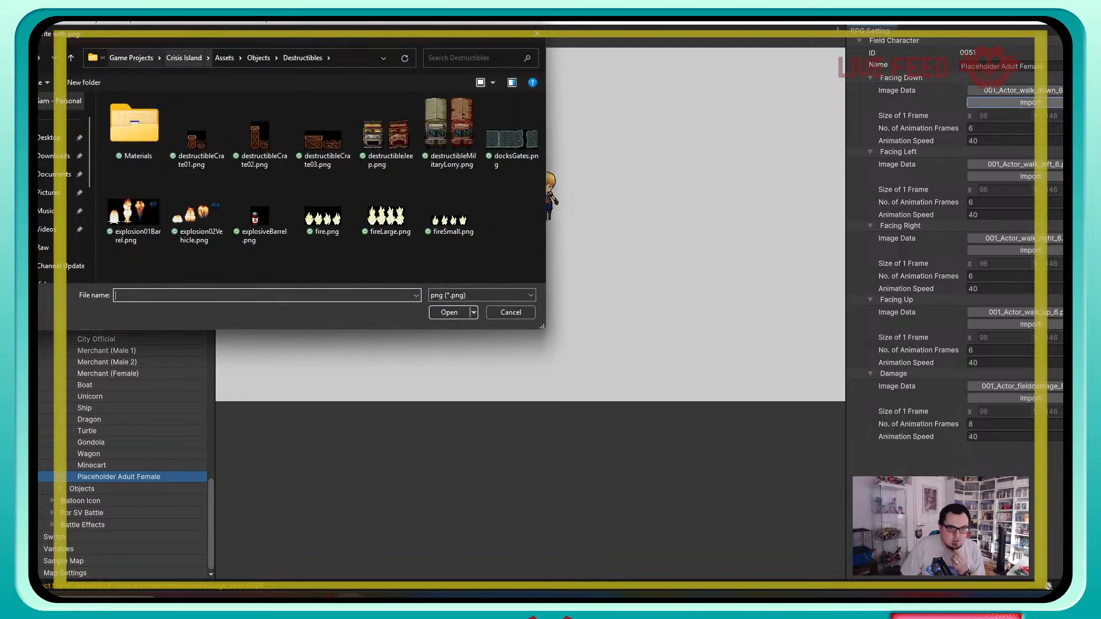
pyautogui.click(131, 57)
pyautogui.doubleClick(137, 224)
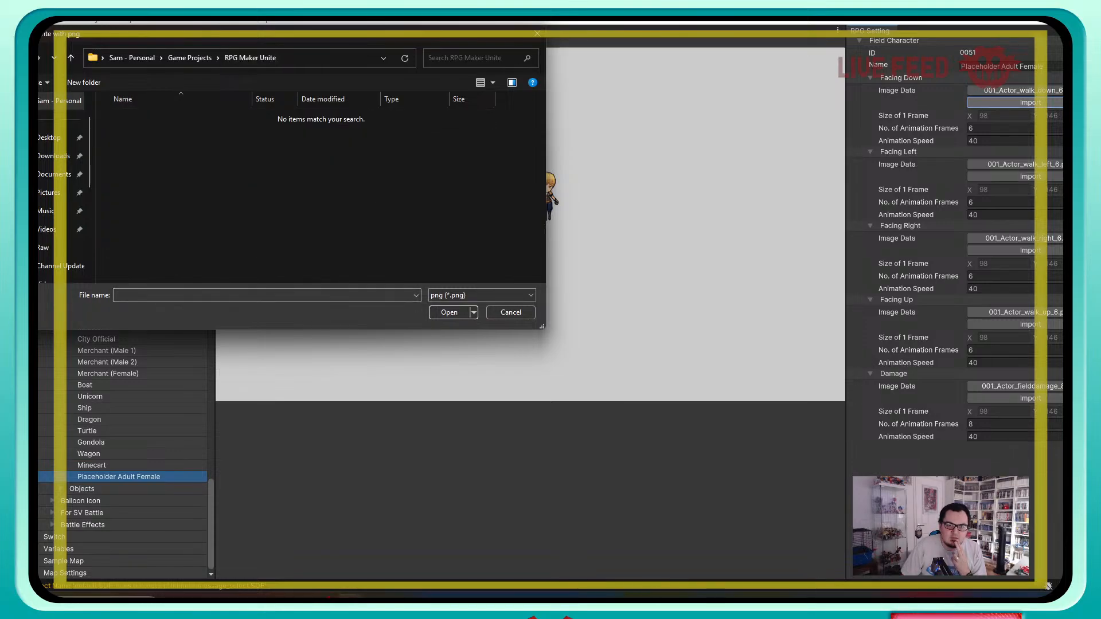
pyautogui.moveTo(277, 34); pyautogui.dragTo(484, 127)
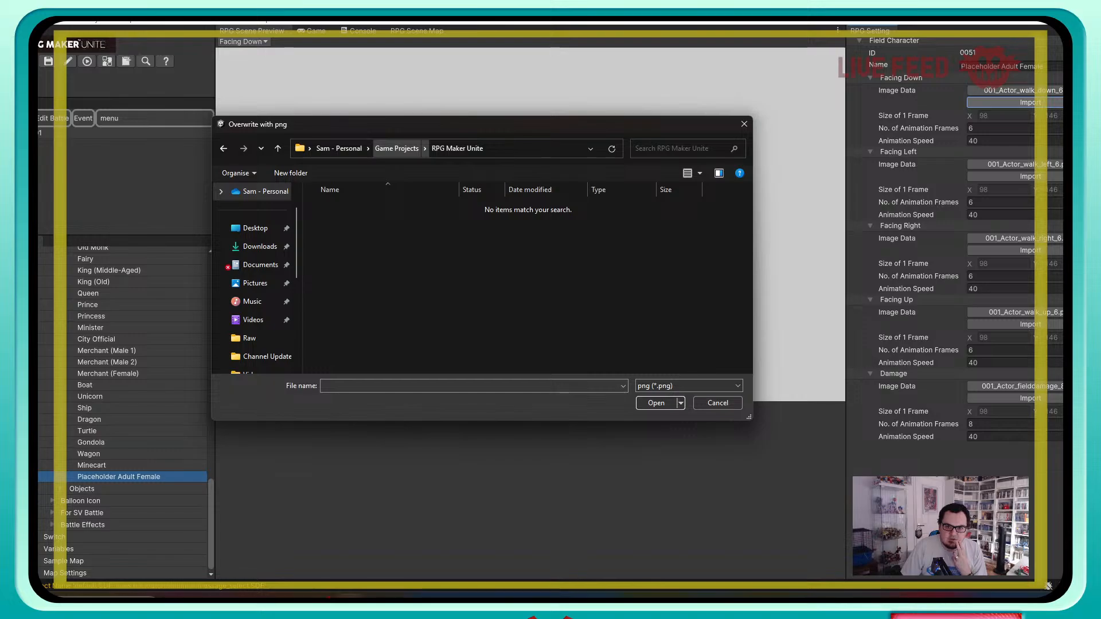
# Step: Browse the import dialog to the "6 frames" folder in Game Making > RPG Maker > Unite Templates > Characters on the SSD (D:) drive
pyautogui.scroll(-3, 255, 276)
pyautogui.click(259, 337)
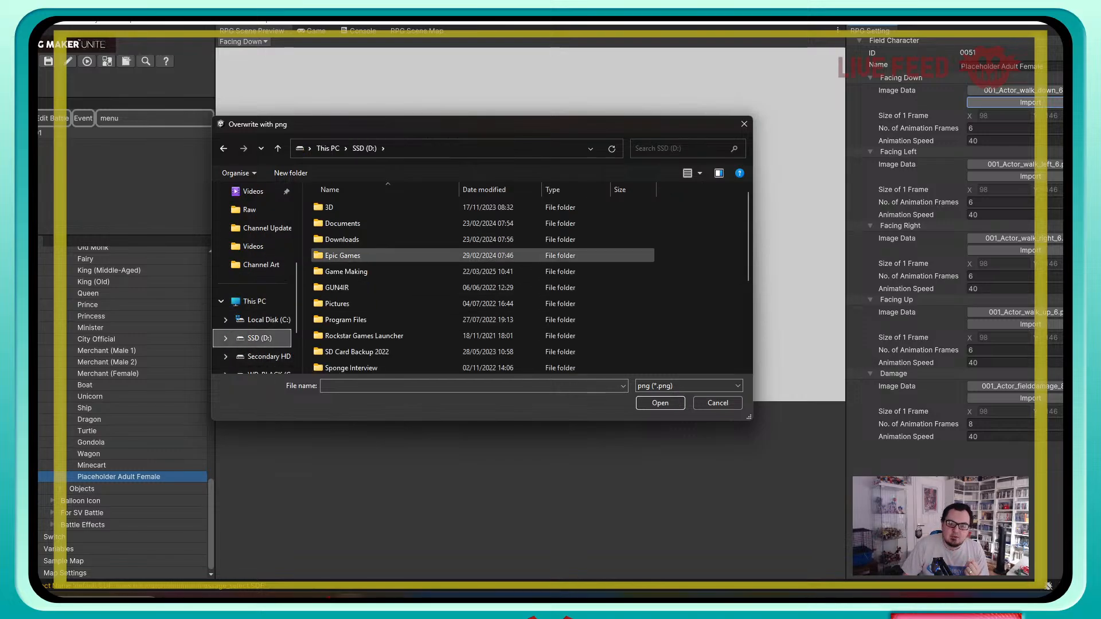
pyautogui.doubleClick(346, 272)
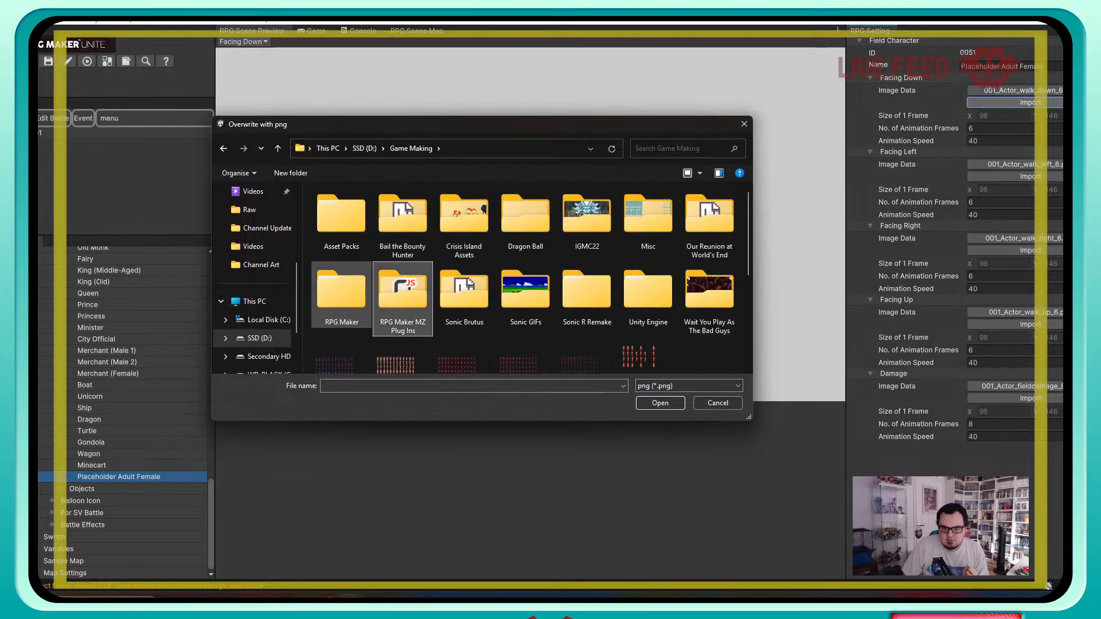
pyautogui.doubleClick(342, 290)
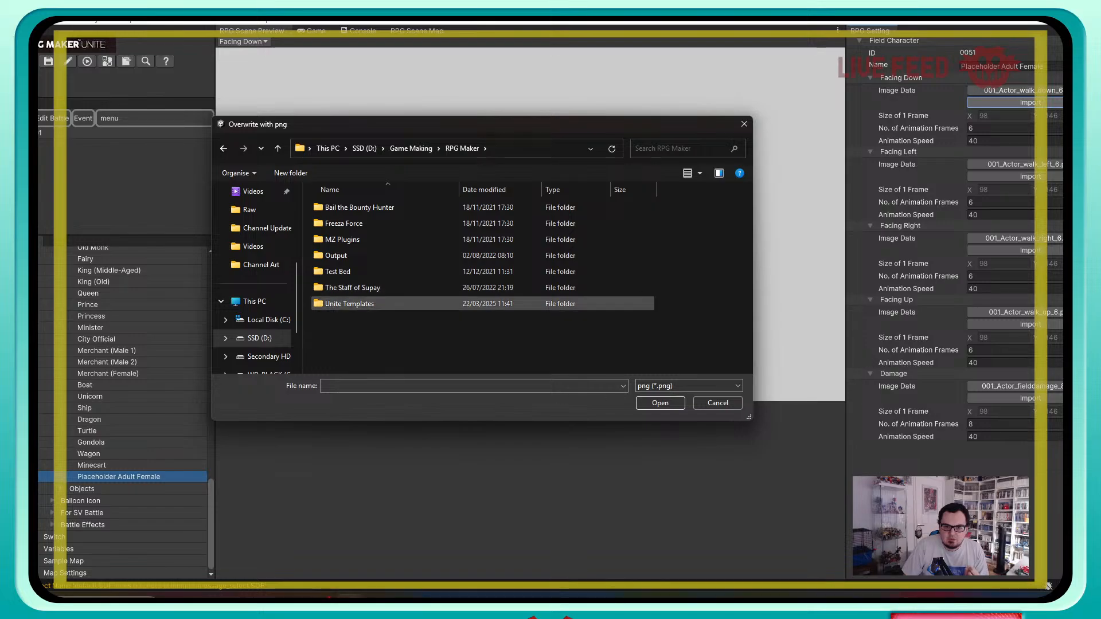
pyautogui.doubleClick(350, 303)
pyautogui.doubleClick(344, 207)
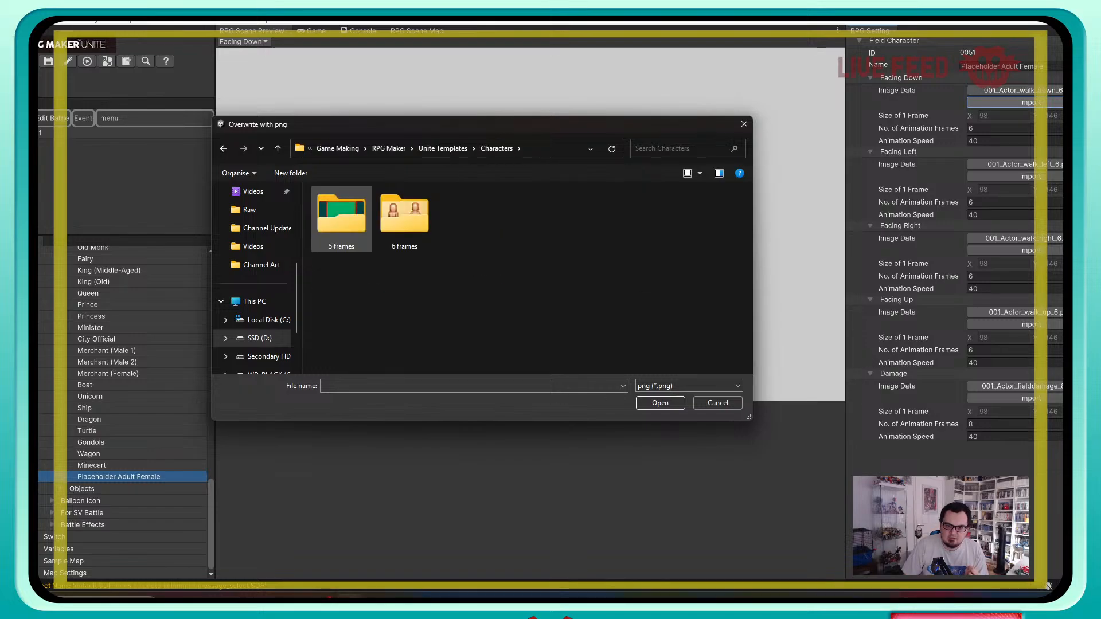
pyautogui.doubleClick(404, 218)
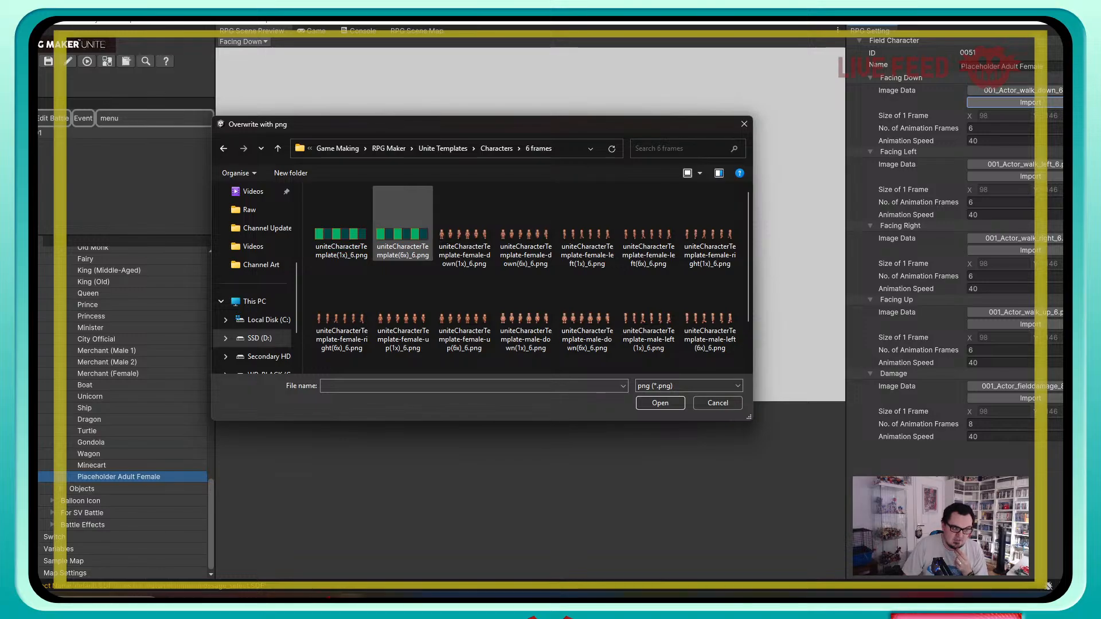
# Step: Import uniteCharacterTemplate-female-down(6x)_6.png as the Facing Down image
pyautogui.click(525, 236)
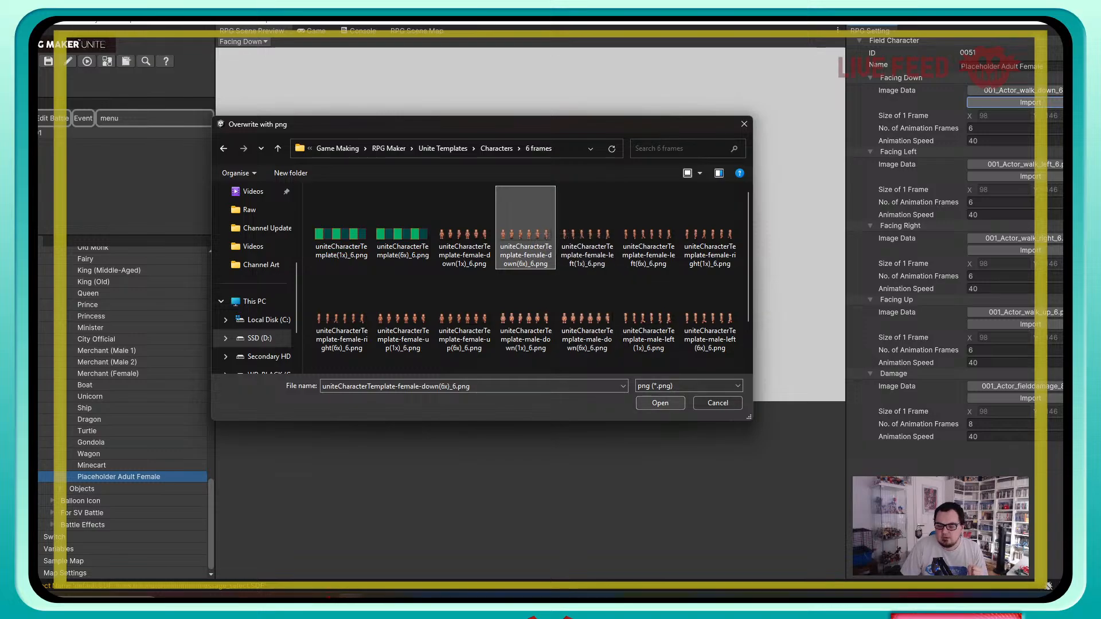
pyautogui.press('Return')
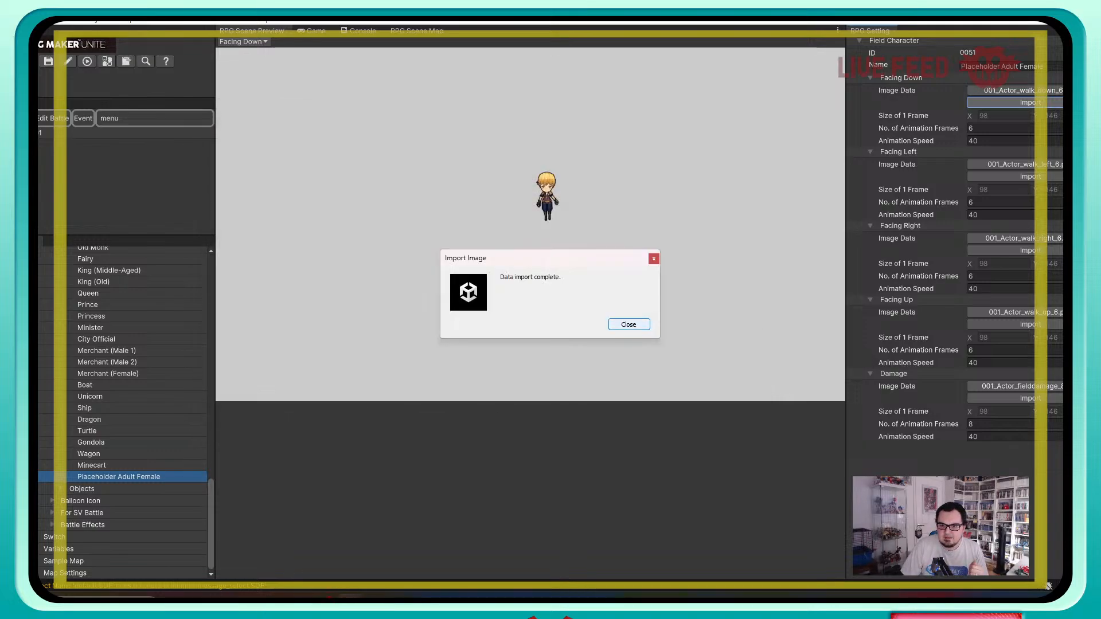
pyautogui.press('Return')
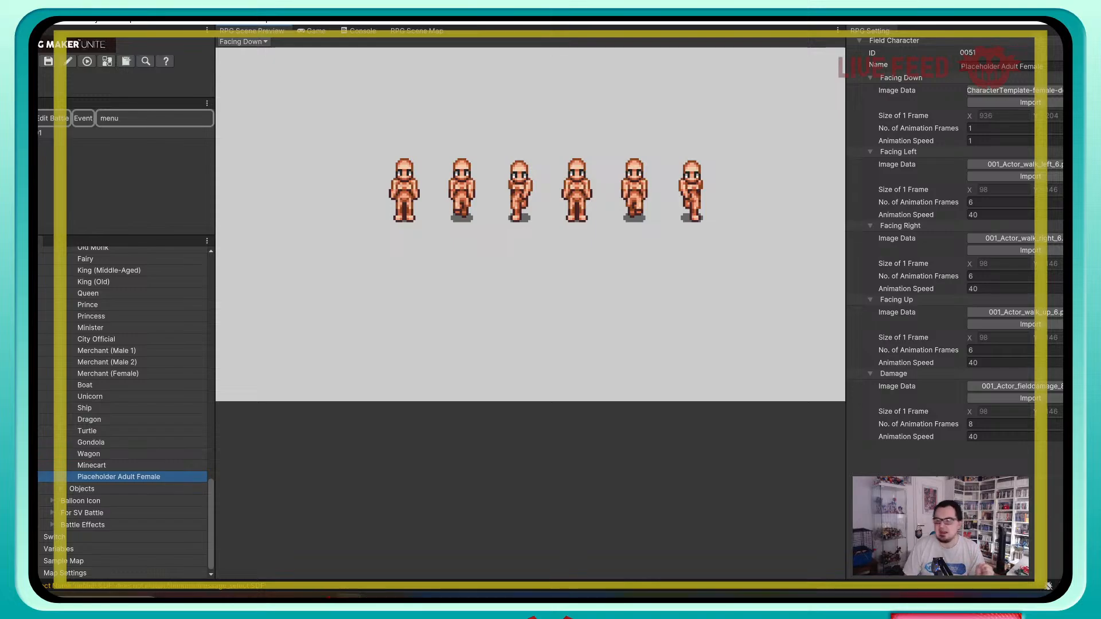
# Step: Set the Facing Down animation to 6 frames with an animation speed of 40
pyautogui.click(1000, 128)
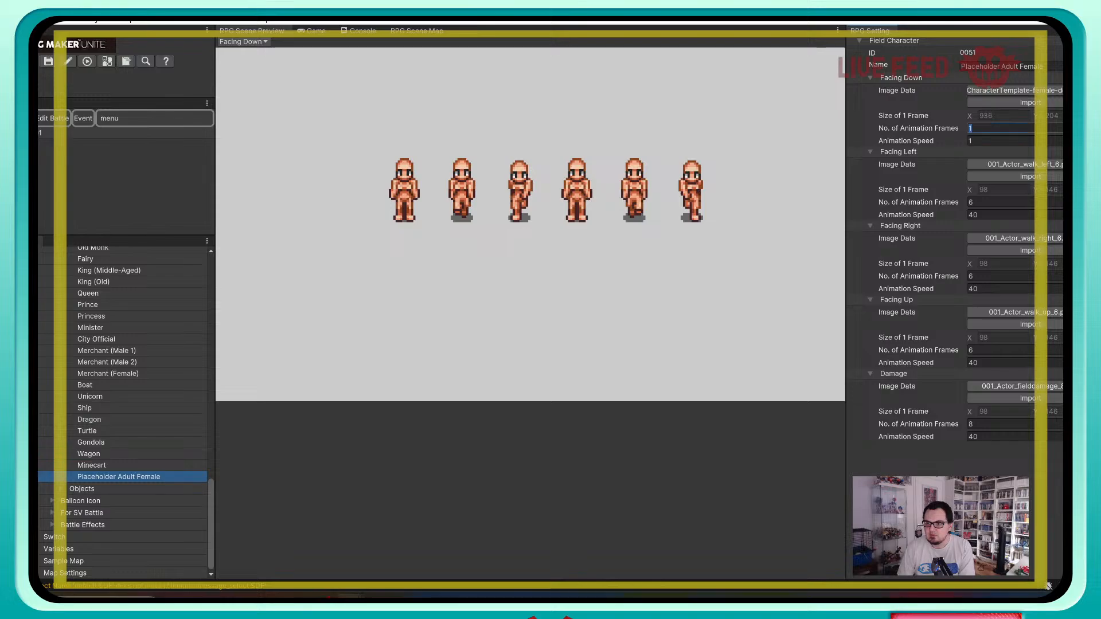
pyautogui.write('6')
pyautogui.press('Tab')
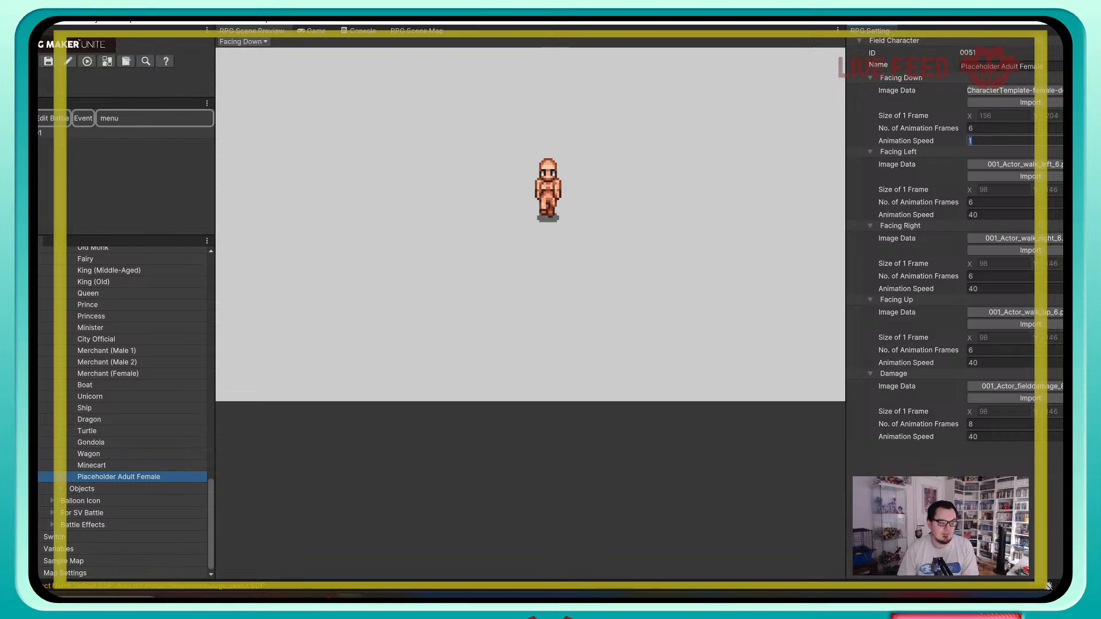
pyautogui.write('40')
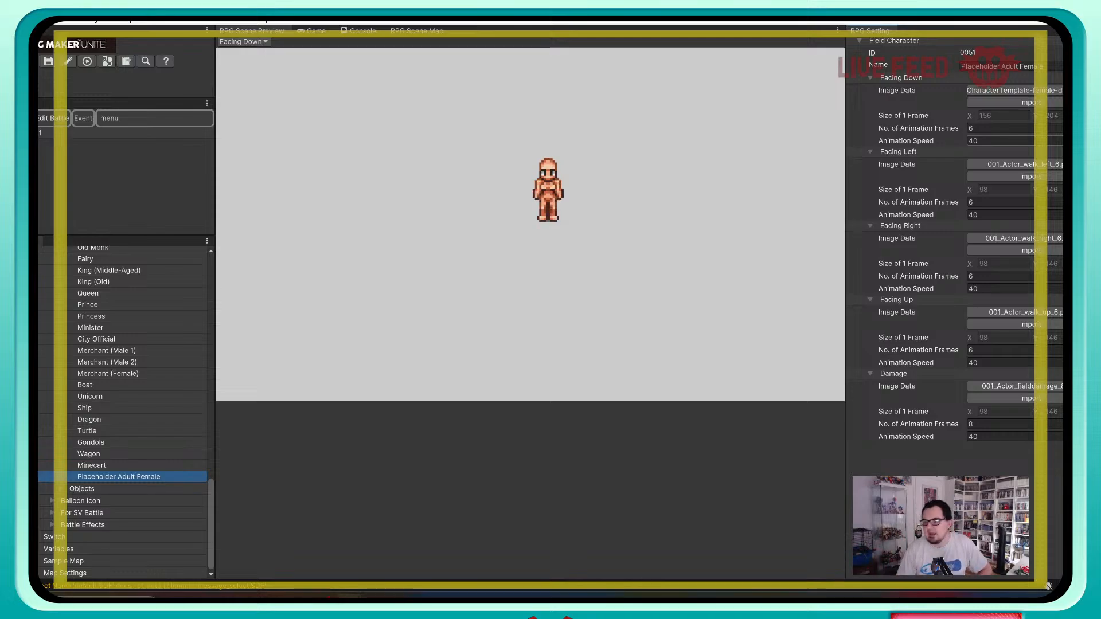
pyautogui.click(1004, 142)
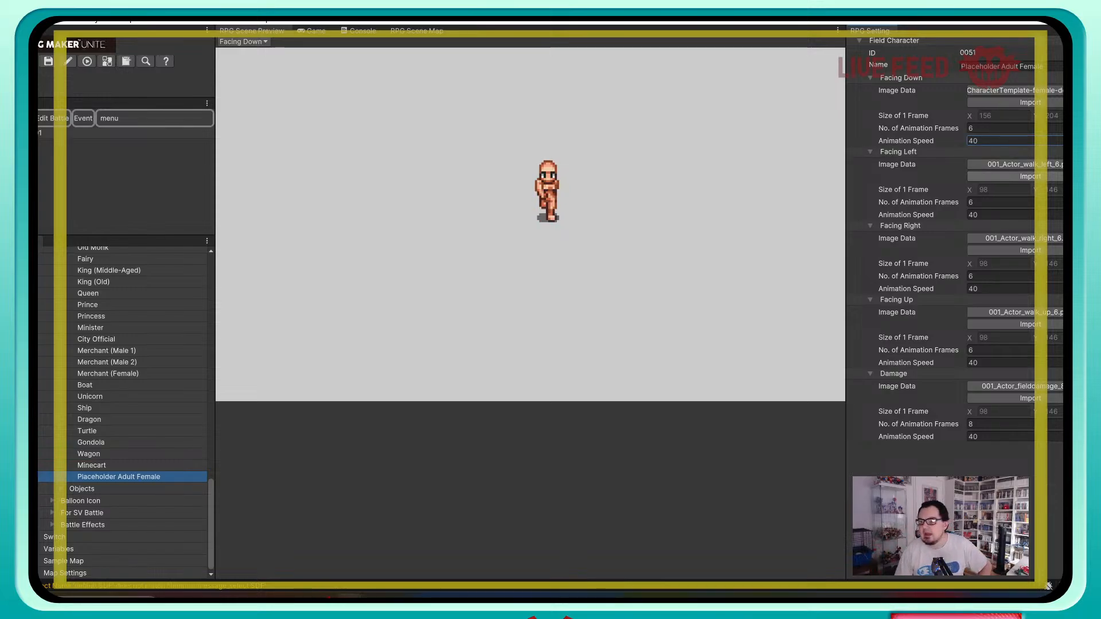
# Step: Import uniteCharacterTemplate-female-left(6x)_6.png as the Facing Left image
pyautogui.click(1031, 176)
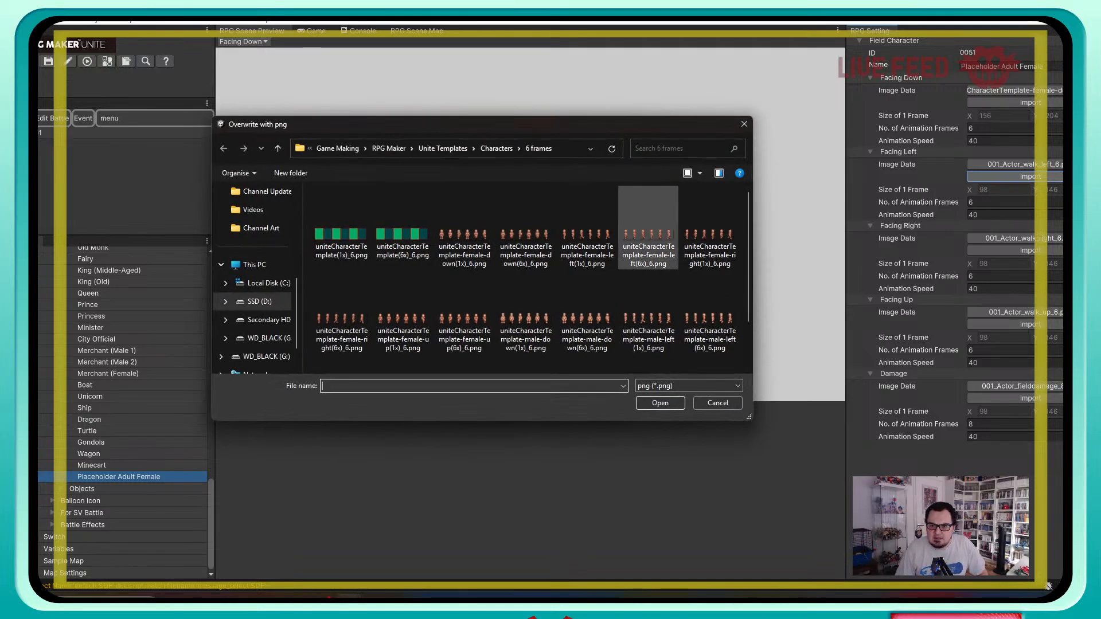
pyautogui.click(648, 228)
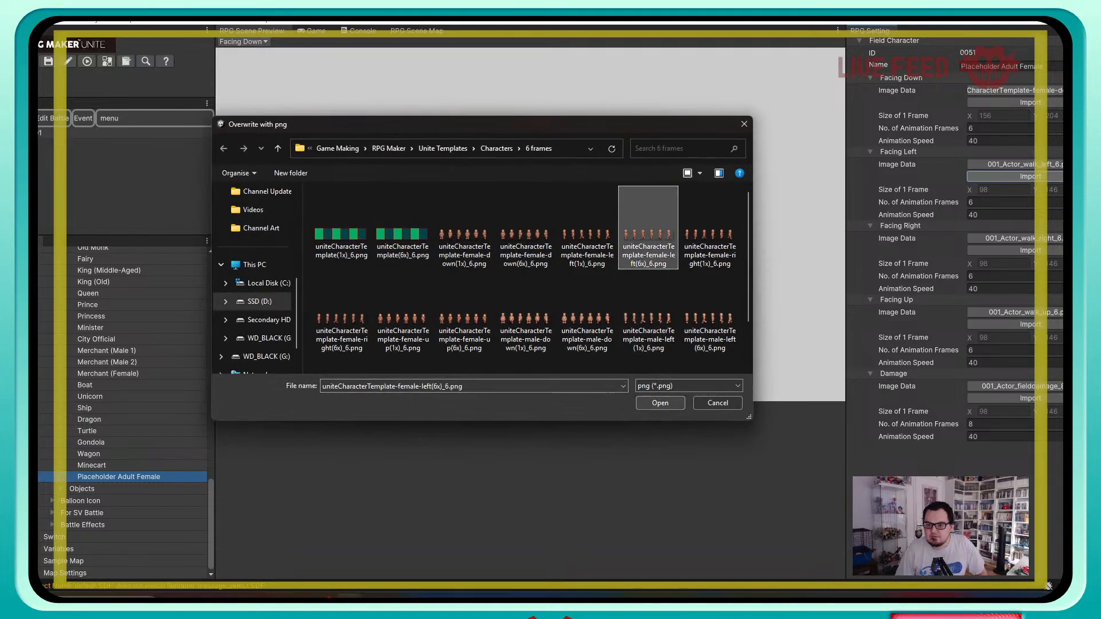
pyautogui.click(660, 403)
pyautogui.press('Return')
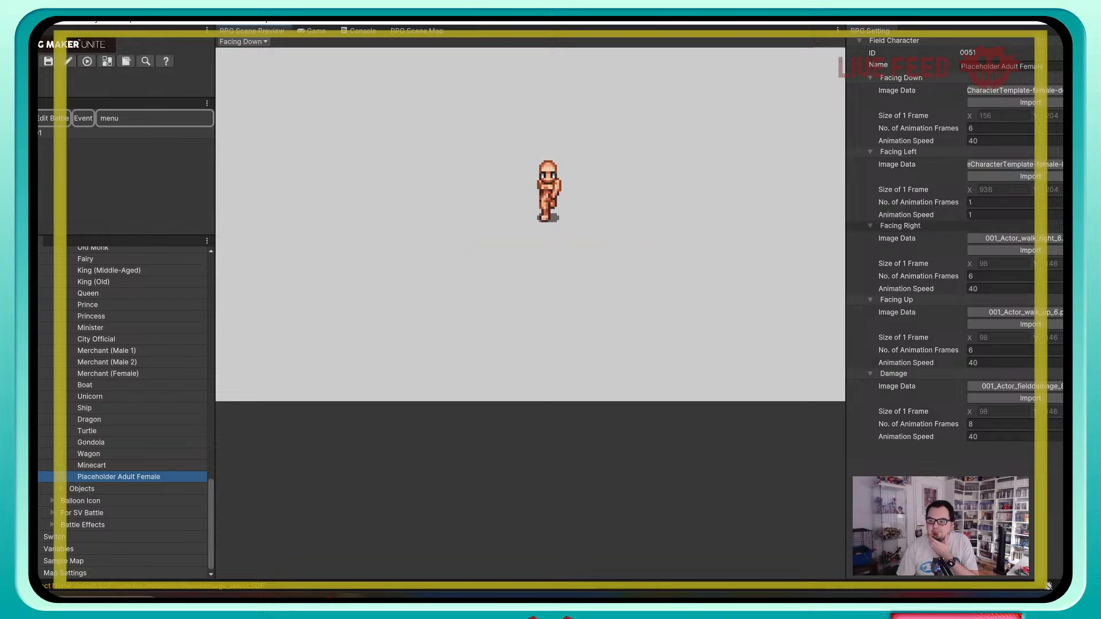
# Step: Set the Facing Left animation to 6 frames with an animation speed of 40
pyautogui.click(1001, 202)
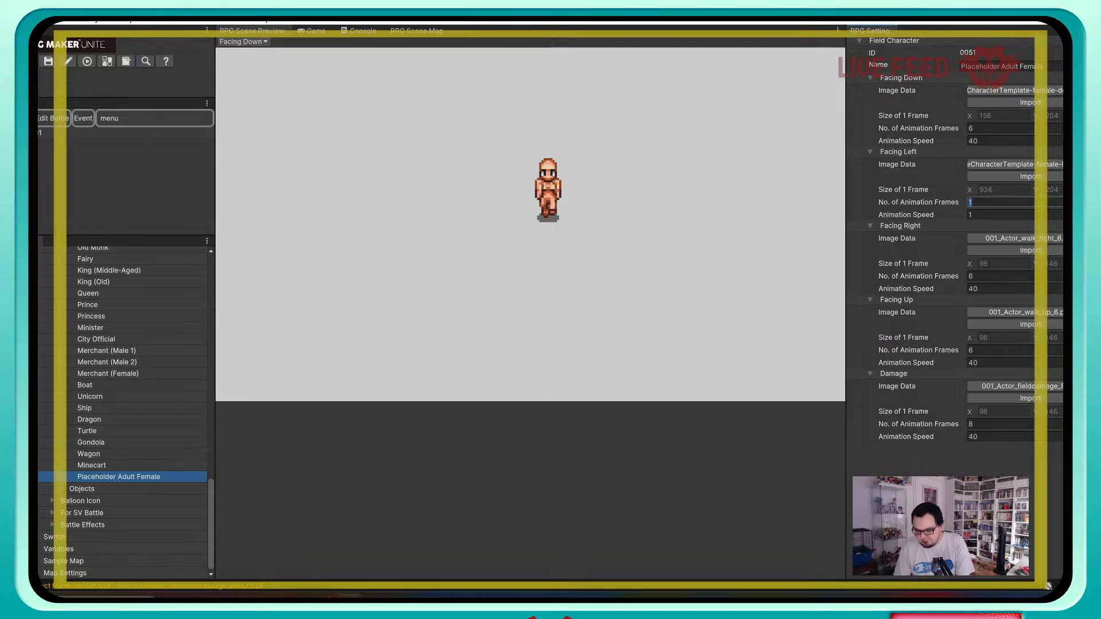
pyautogui.write('6')
pyautogui.press('Tab')
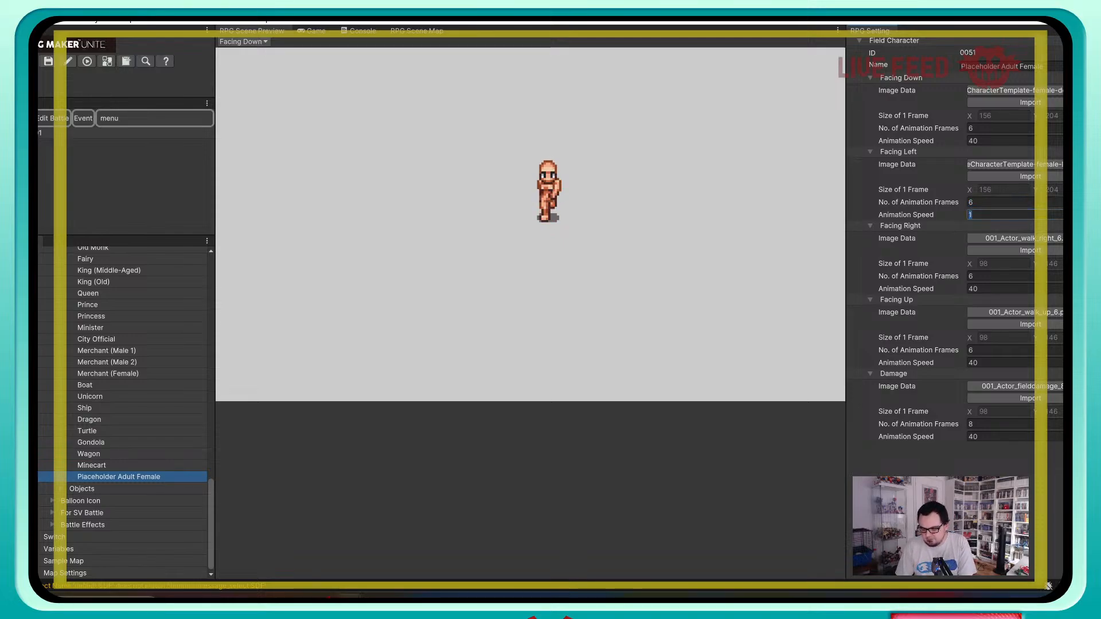
pyautogui.write('40')
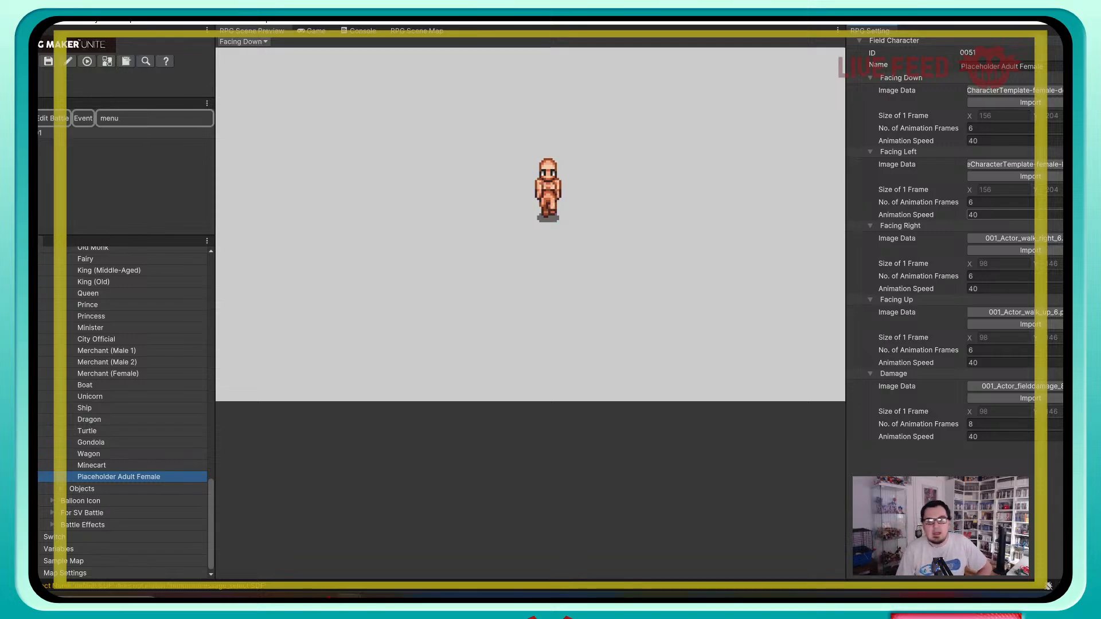
pyautogui.click(1001, 215)
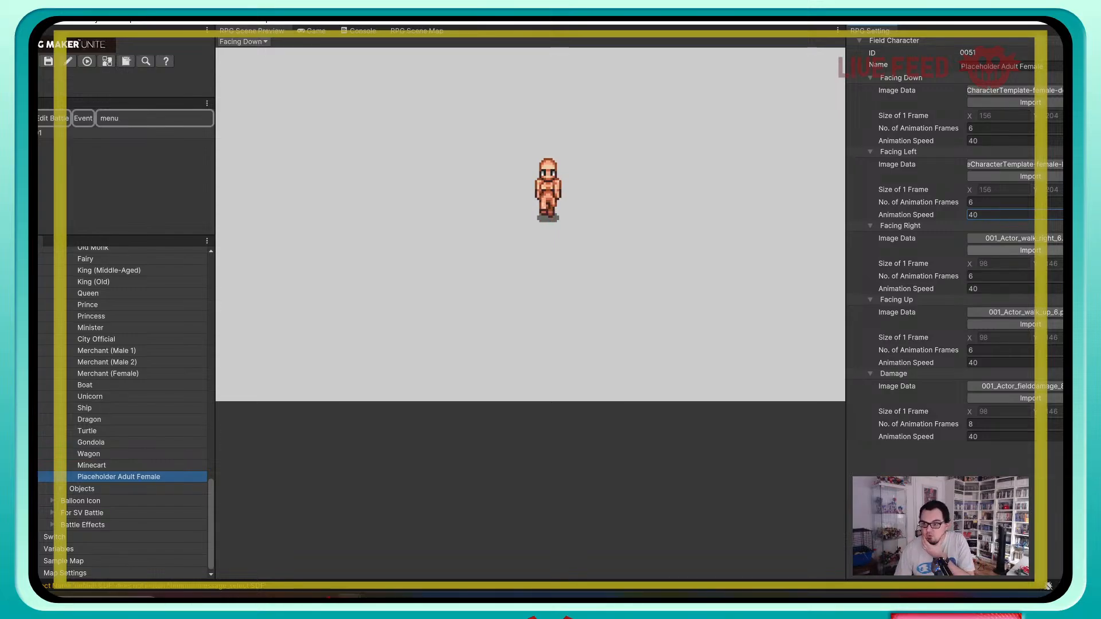
# Step: Import uniteCharacterTemplate-female-right(6x)_6.png as the Facing Right image
pyautogui.click(1031, 250)
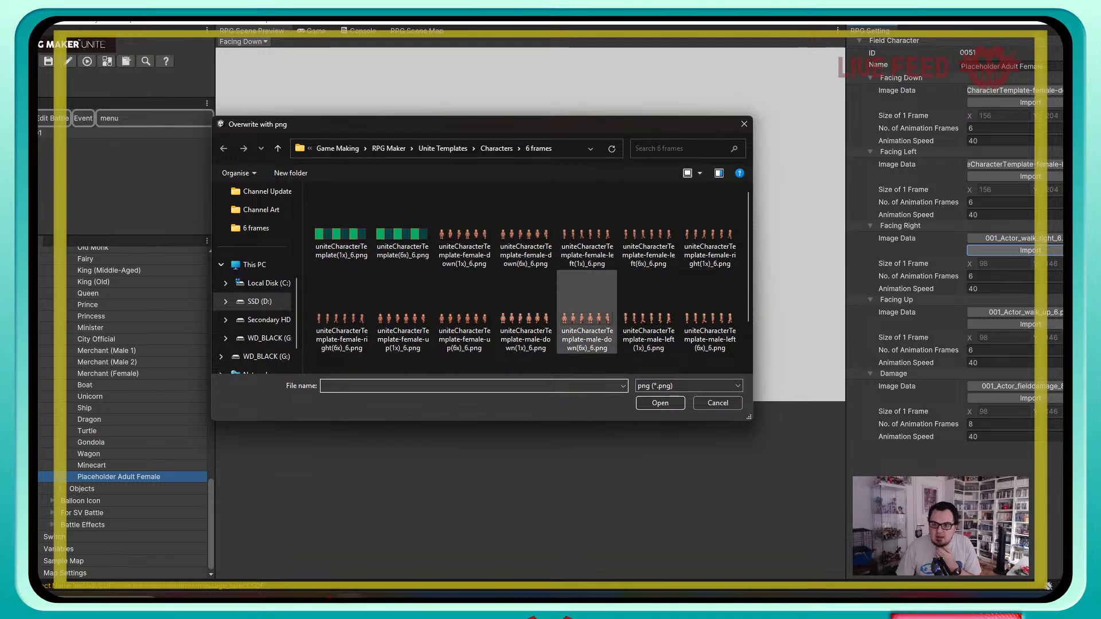
pyautogui.click(341, 313)
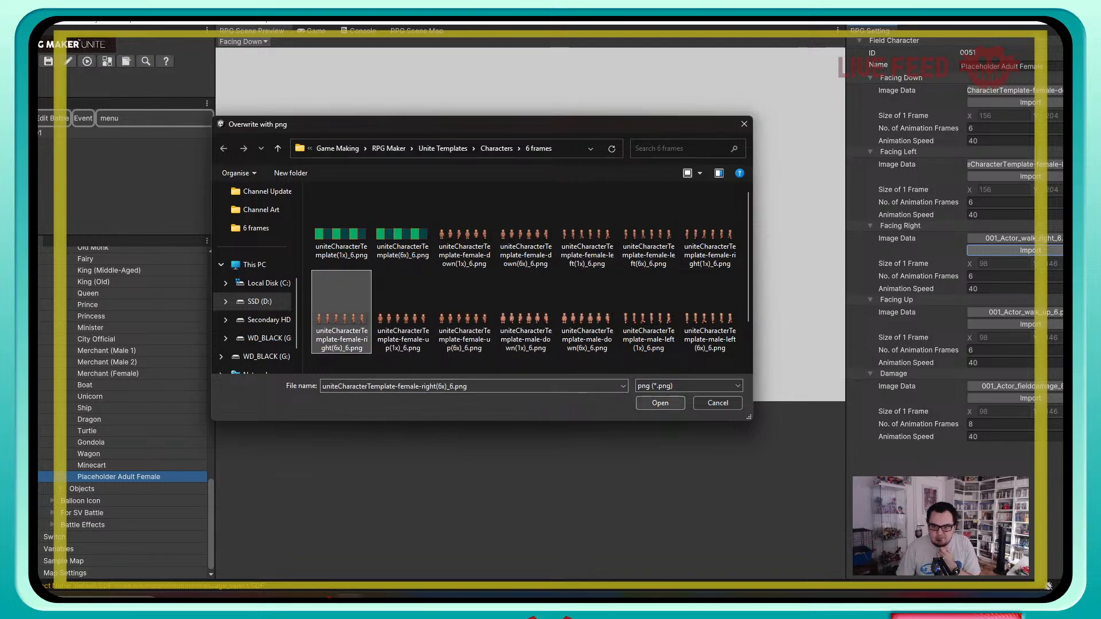
pyautogui.click(660, 402)
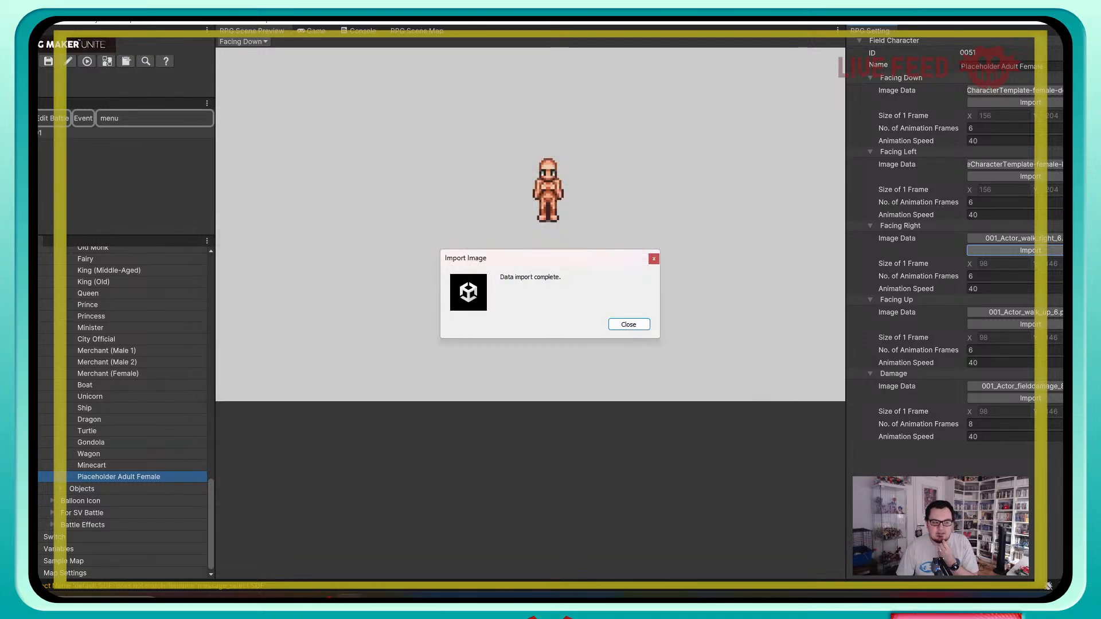
pyautogui.click(628, 324)
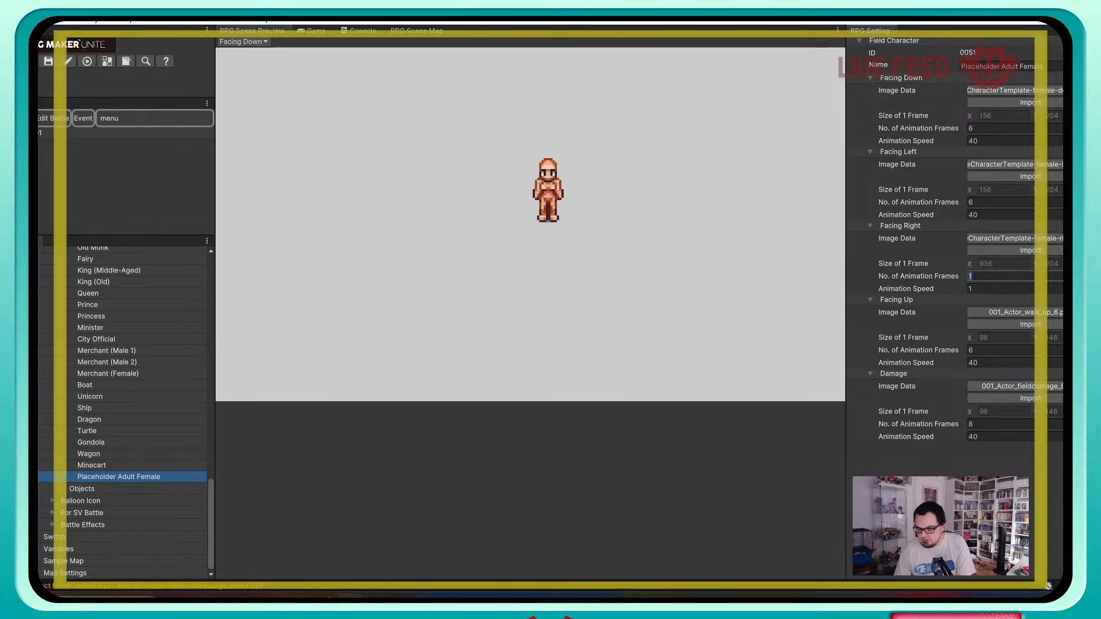
# Step: Set the Facing Right animation to 6 frames with an animation speed of 40
pyautogui.write('6')
pyautogui.press('Tab')
pyautogui.write('40')
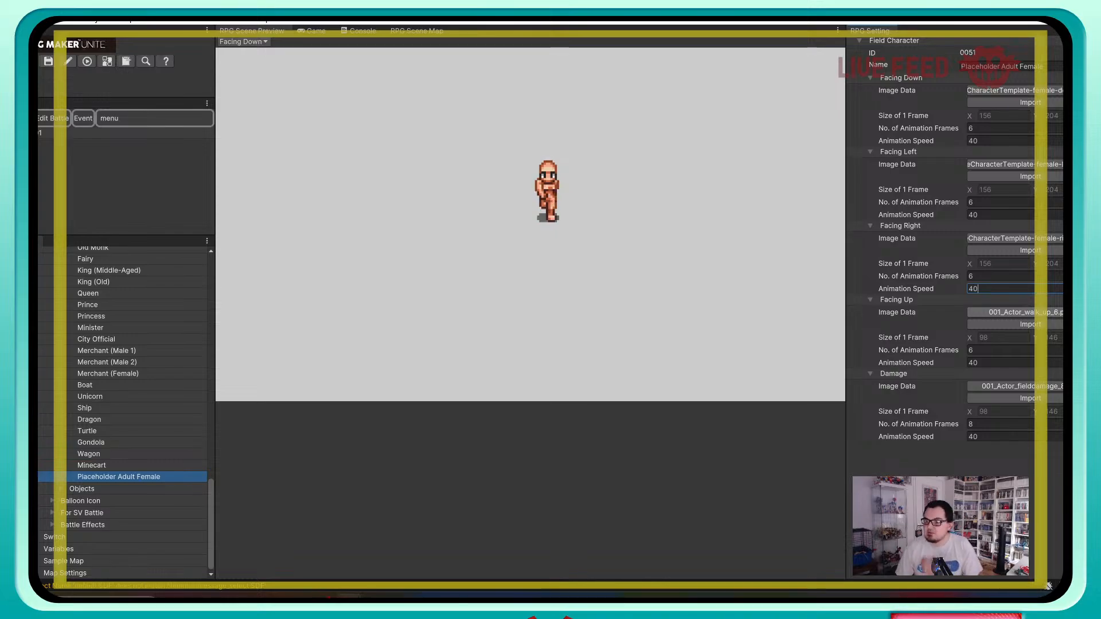
# Step: Import uniteCharacterTemplate-female-up(6x)_6.png as the Facing Up image
pyautogui.click(1015, 312)
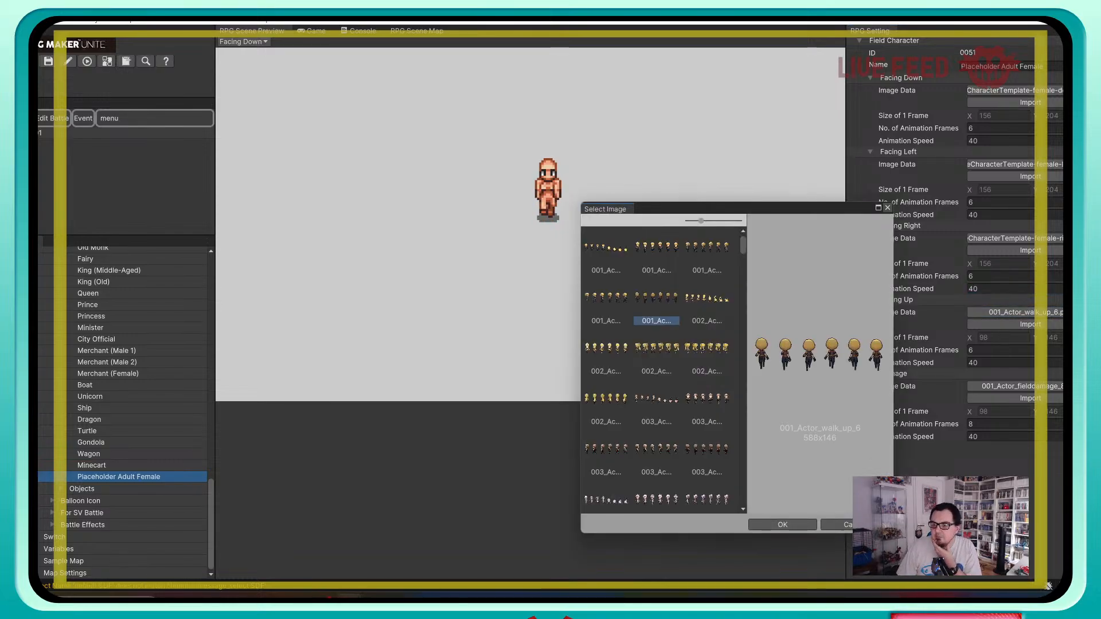
pyautogui.click(888, 208)
pyautogui.click(1031, 324)
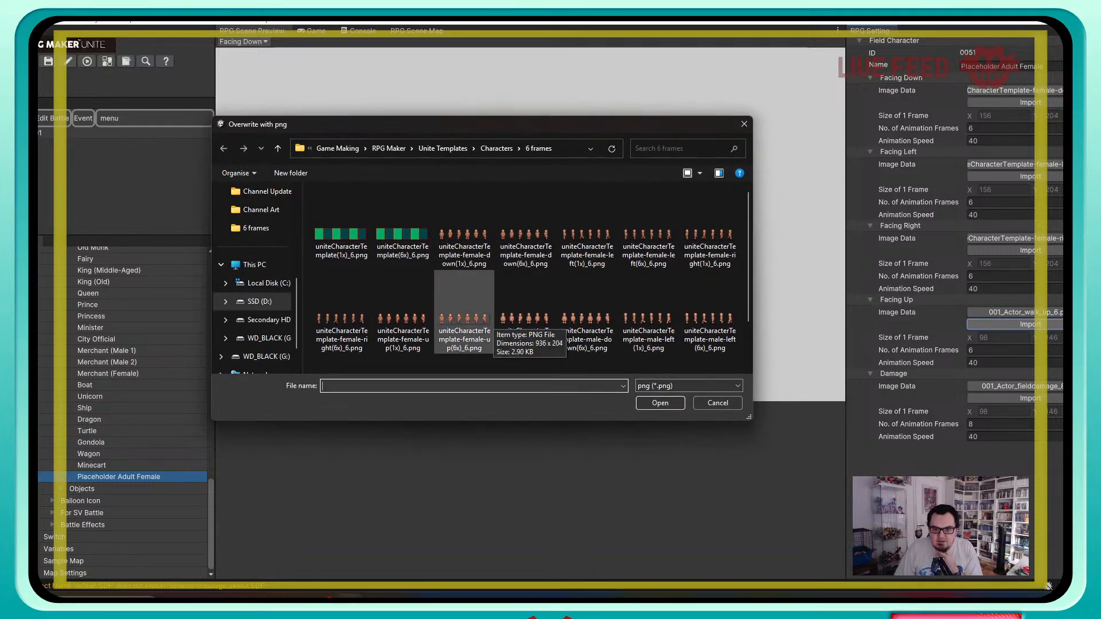
pyautogui.click(465, 332)
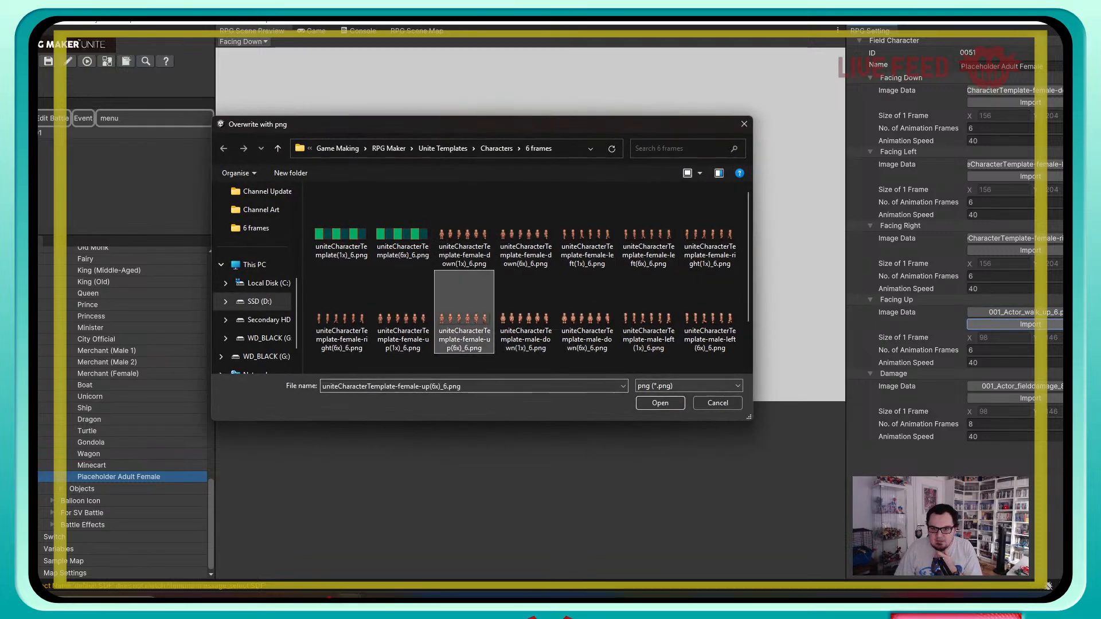
pyautogui.click(660, 403)
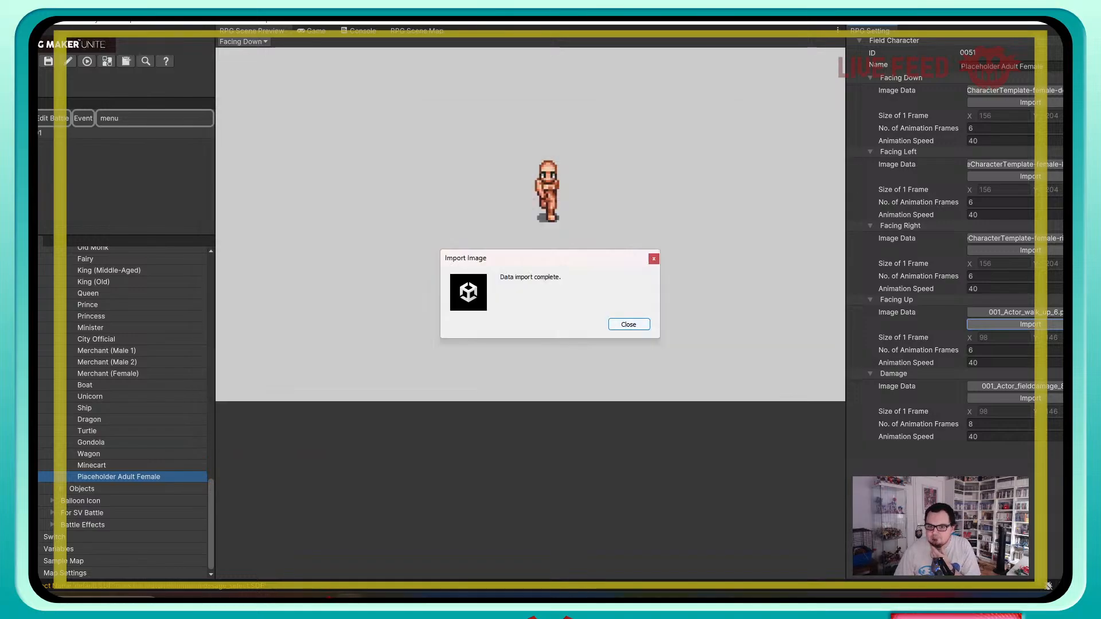
pyautogui.click(642, 325)
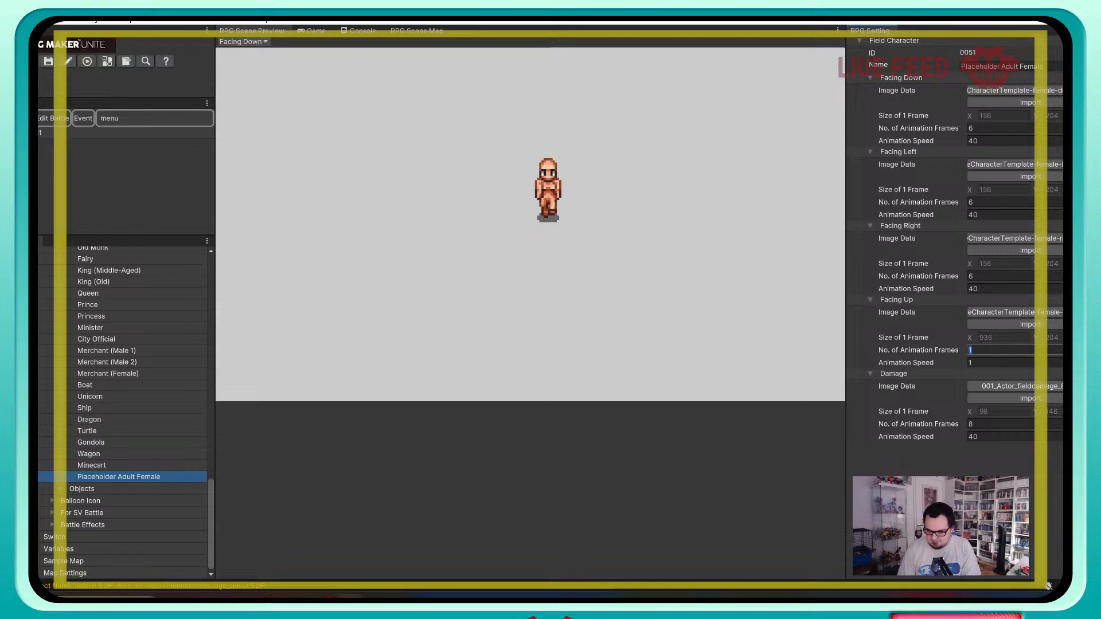
# Step: Set the Facing Up animation to 6 frames with an animation speed of 40
pyautogui.write('6')
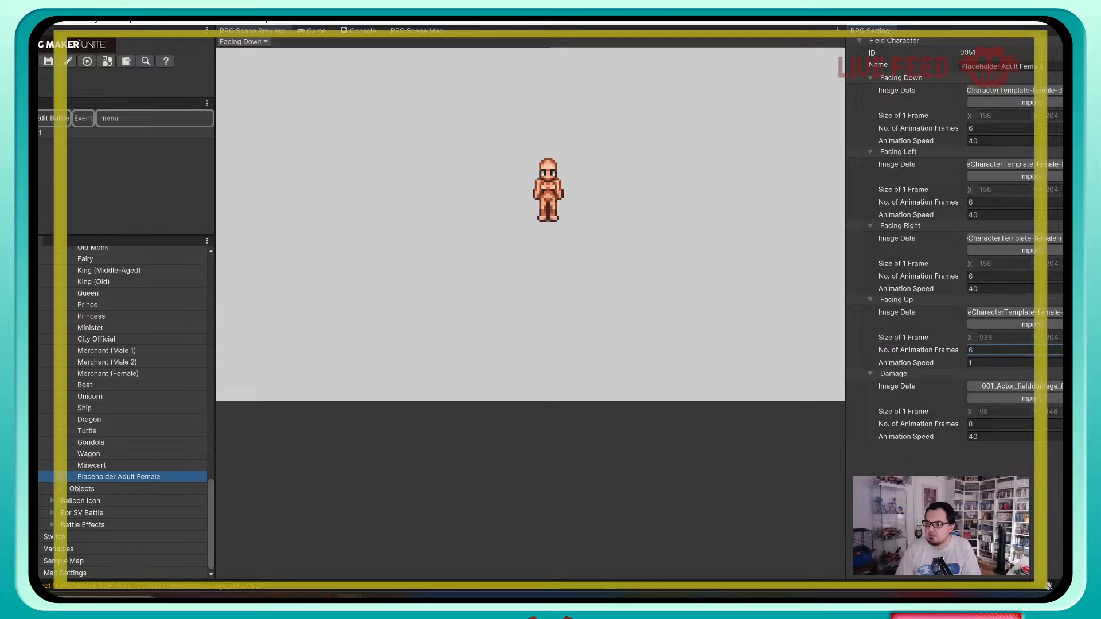
pyautogui.press('Tab')
pyautogui.write('40')
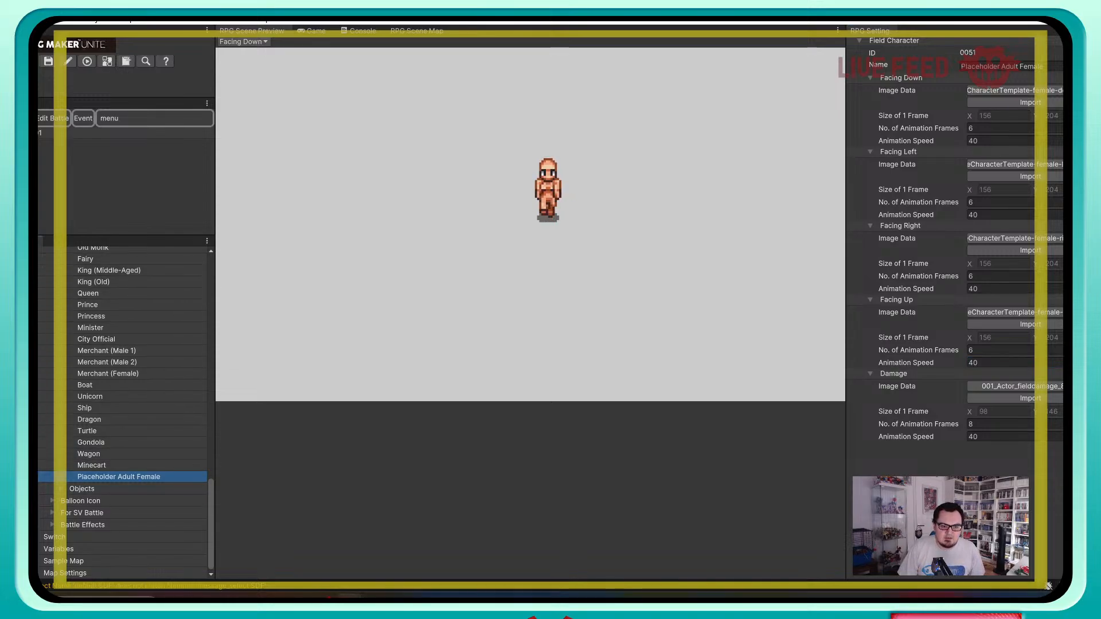
# Step: Create a new field character and name it "Placeholder Adult Male"
pyautogui.rightClick(103, 477)
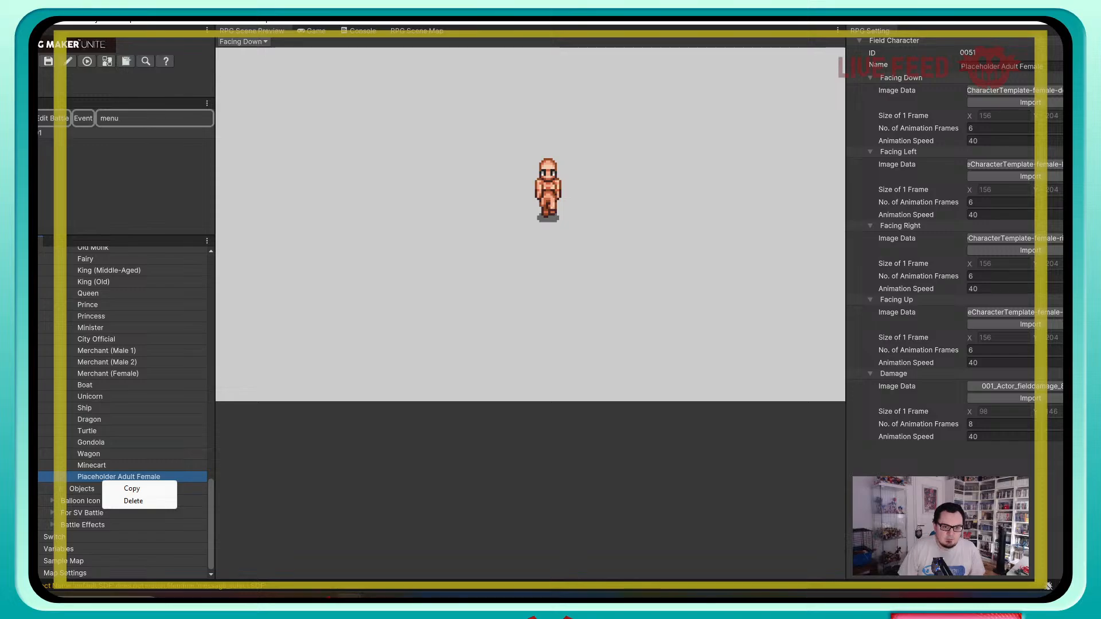
pyautogui.click(109, 397)
pyautogui.scroll(10, 126, 413)
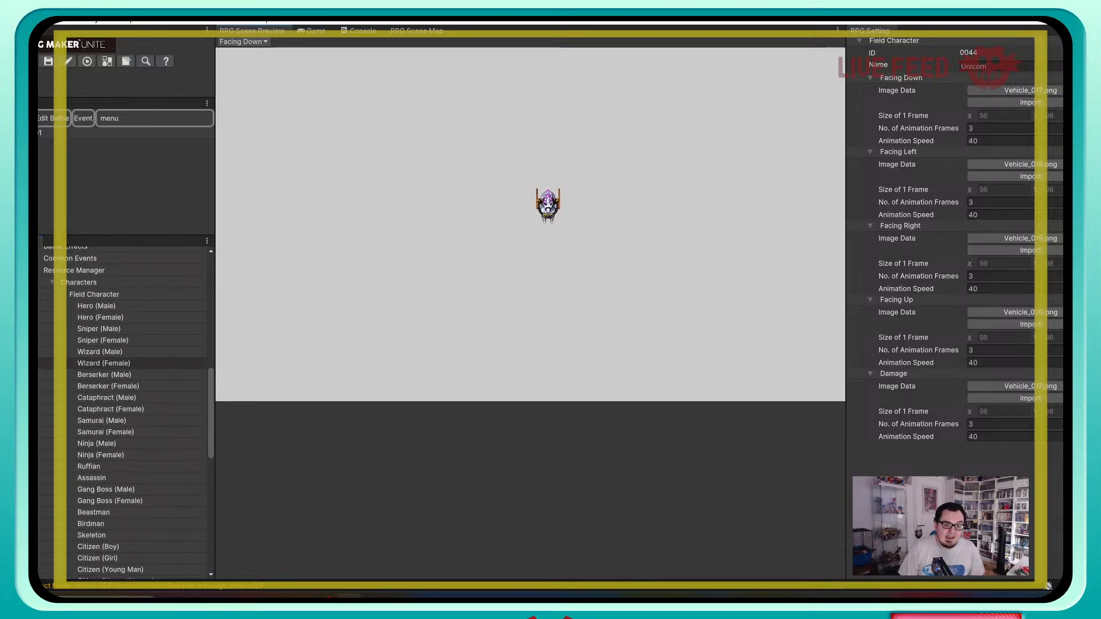
pyautogui.rightClick(108, 357)
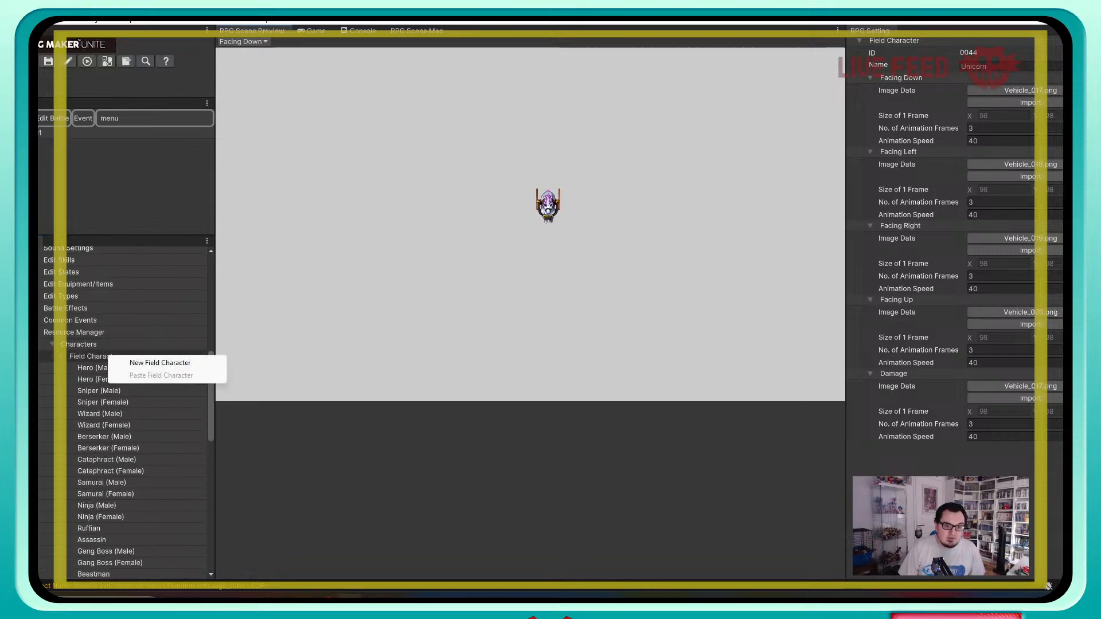
pyautogui.click(161, 362)
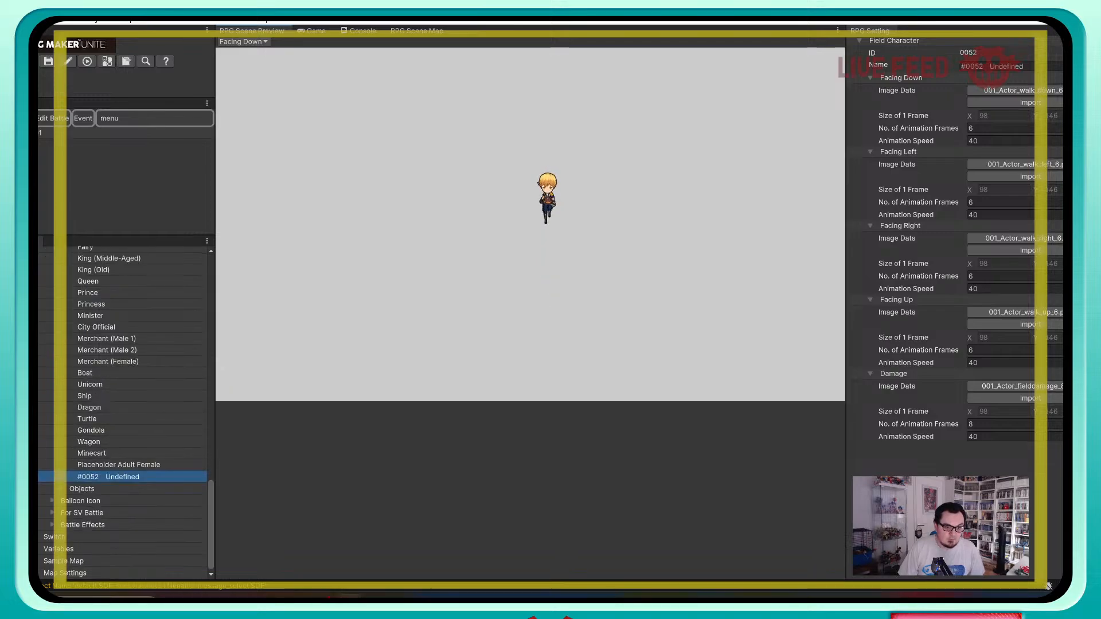
pyautogui.click(998, 67)
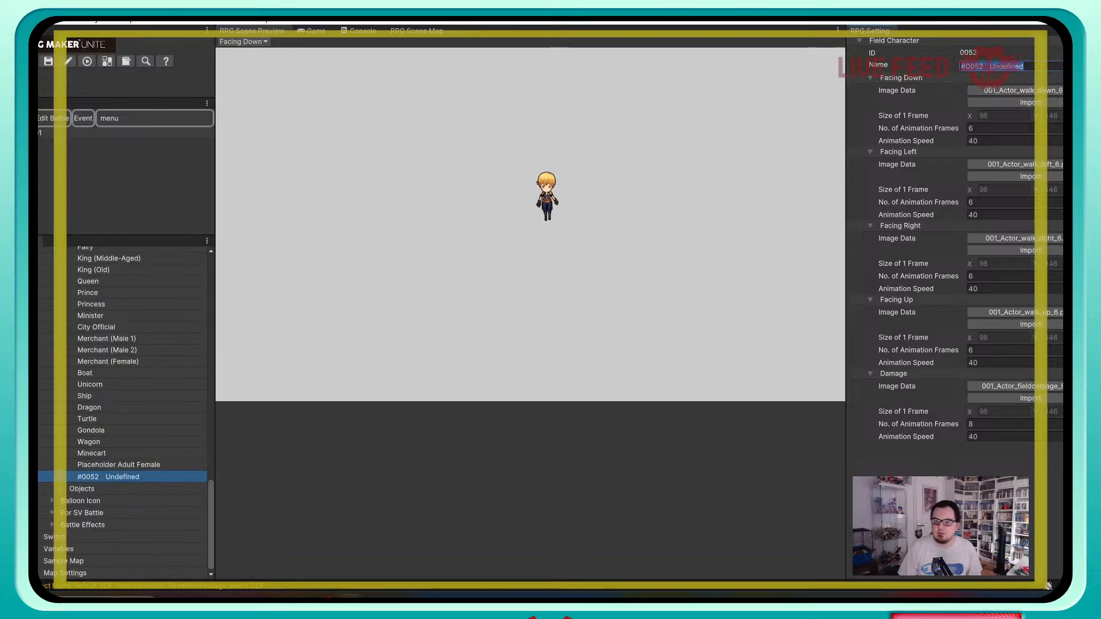
pyautogui.write('Place')
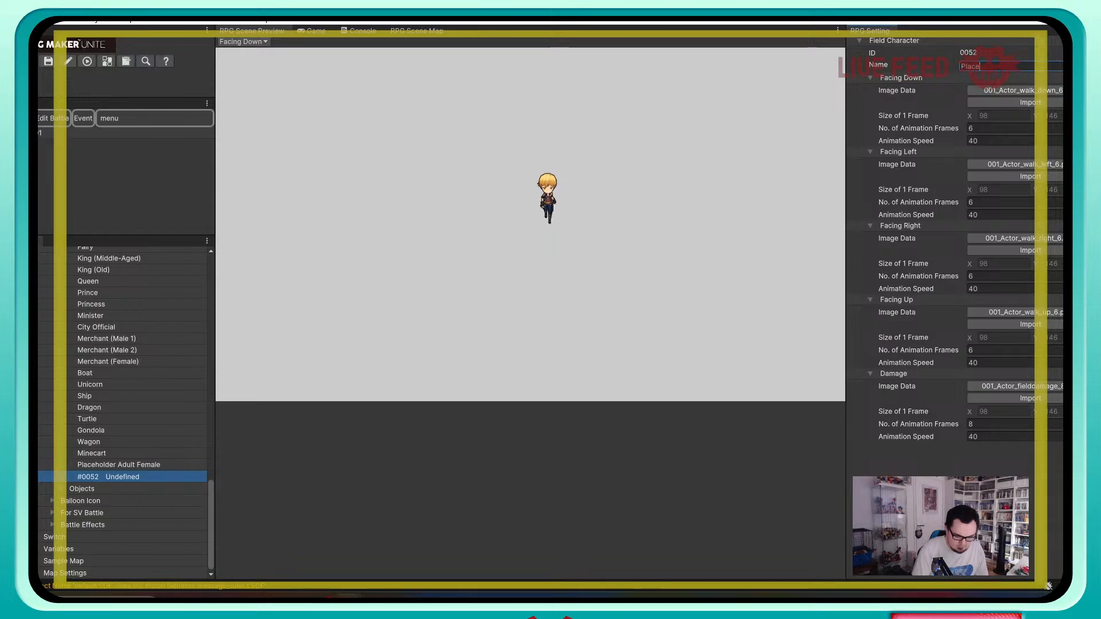
pyautogui.write('holder Adult Male')
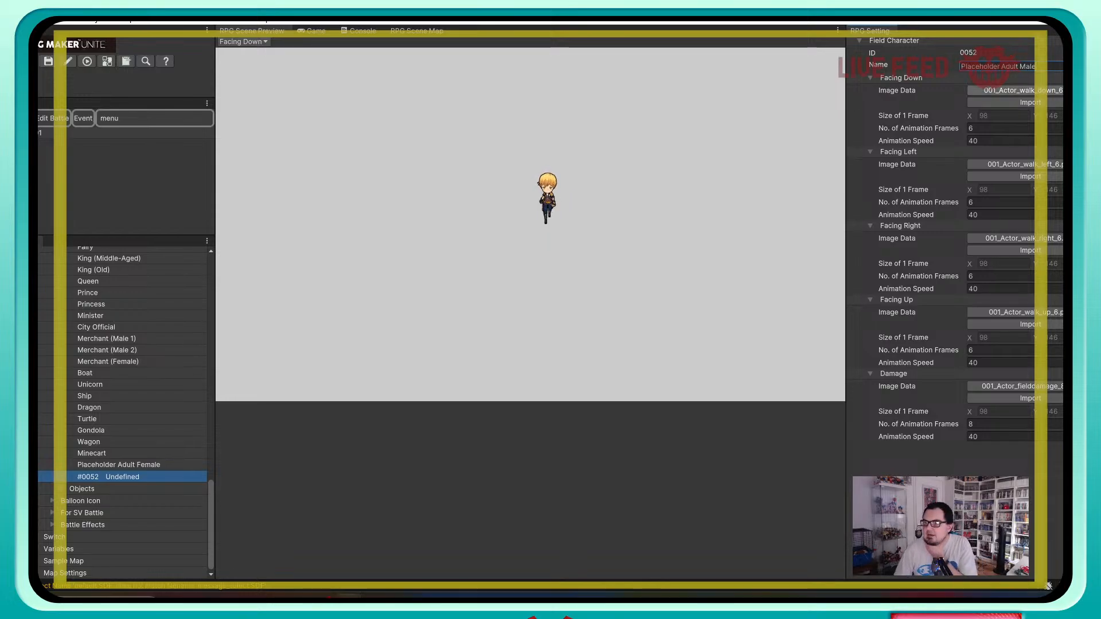
# Step: Import uniteCharacterTemplate-male-down(6x)_6.png as the Facing Down image of Placeholder Adult Male
pyautogui.click(1031, 103)
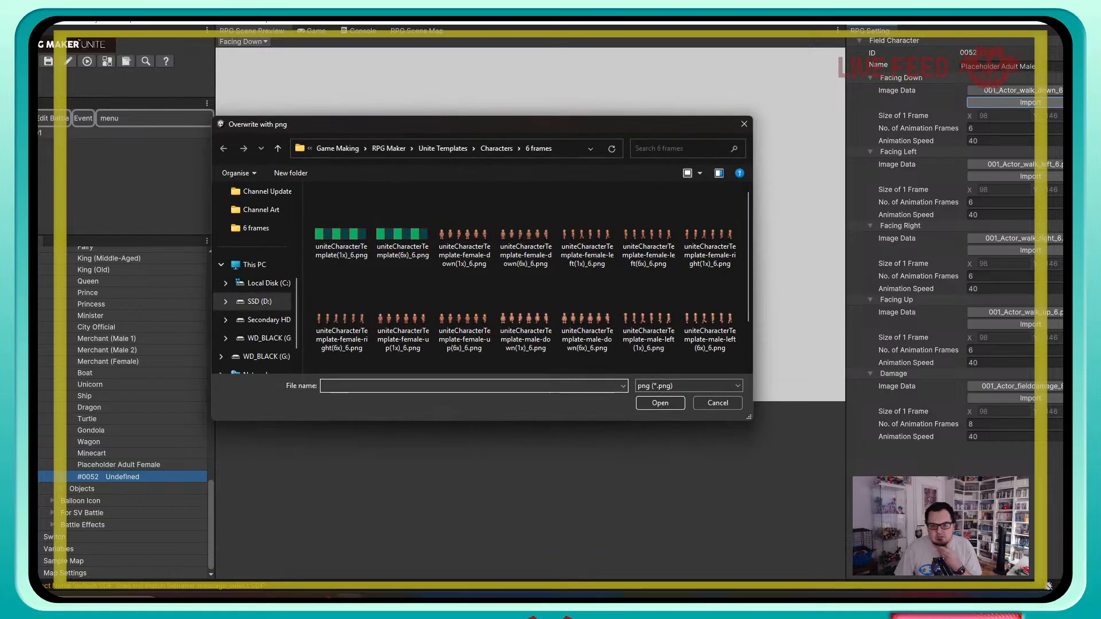
pyautogui.scroll(-1, 525, 286)
pyautogui.click(525, 263)
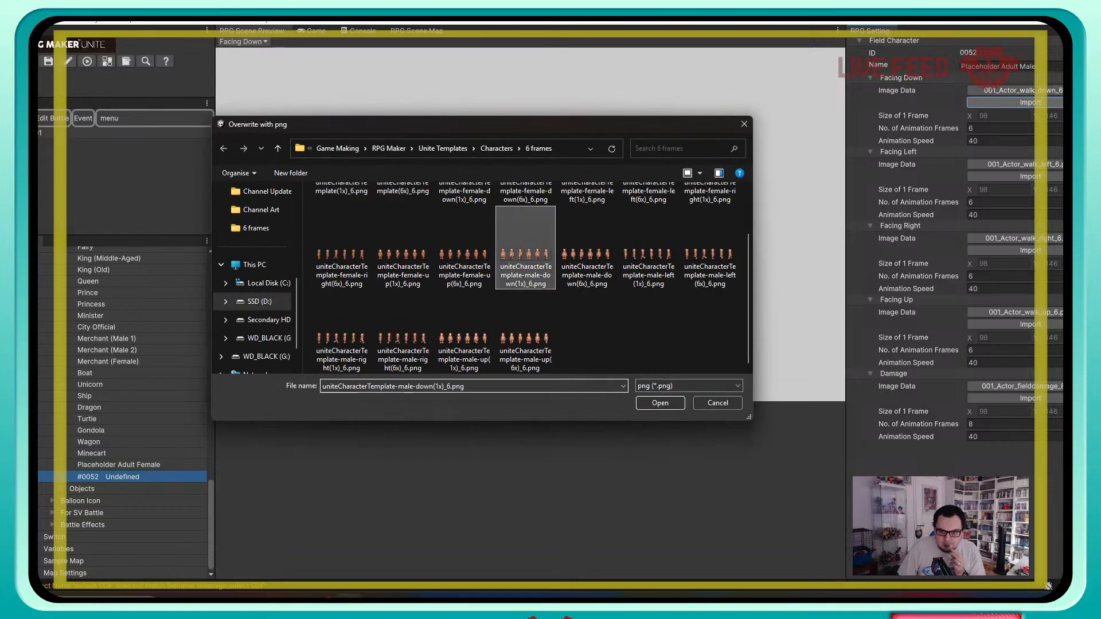
pyautogui.click(587, 264)
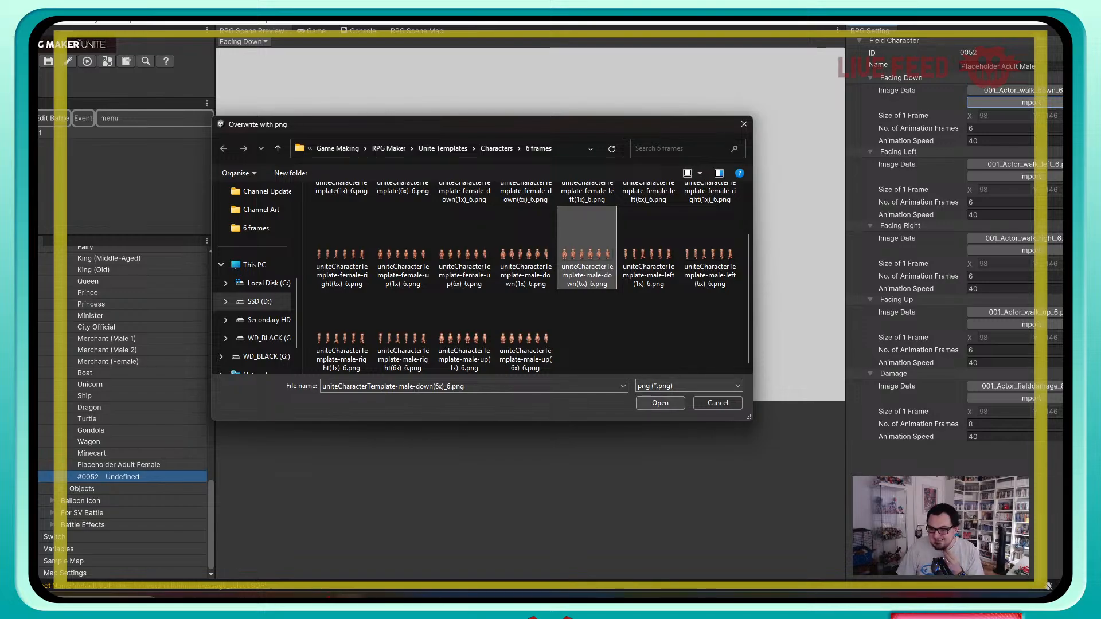
pyautogui.click(660, 403)
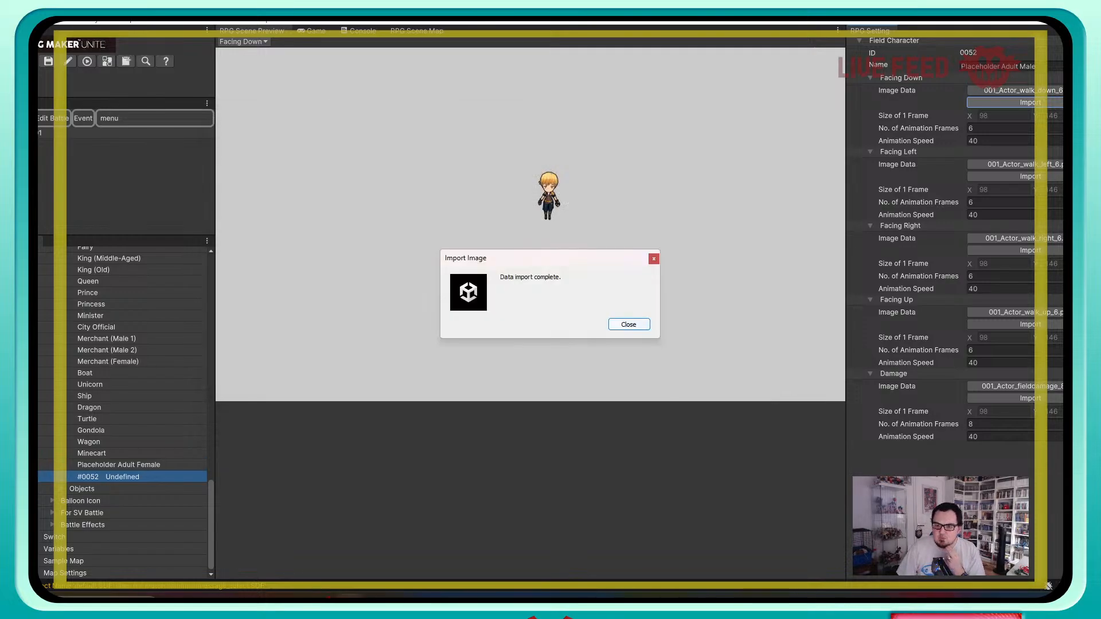
pyautogui.click(638, 324)
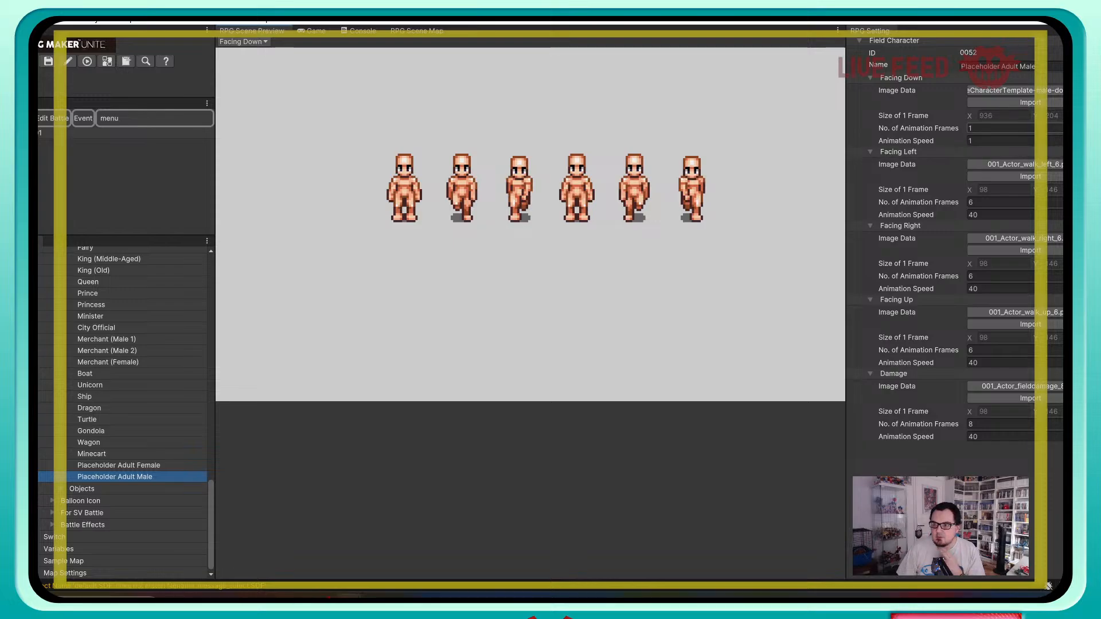
# Step: Set the male placeholder's Facing Down animation to 6 frames with an animation speed of 40
pyautogui.click(1001, 128)
pyautogui.write('6')
pyautogui.press('Tab')
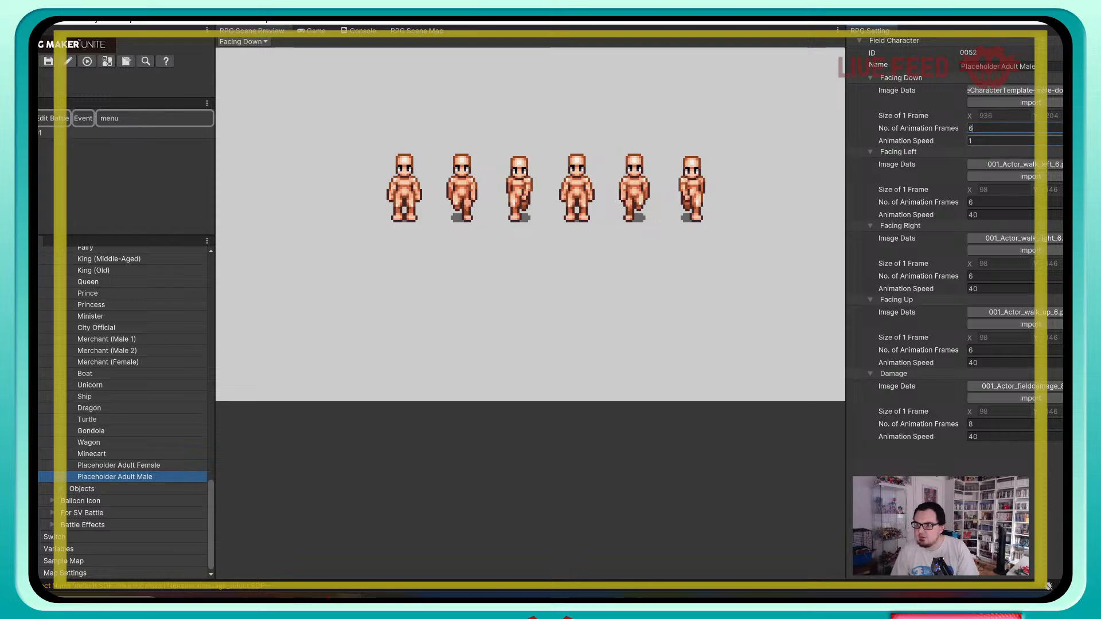
pyautogui.write('40')
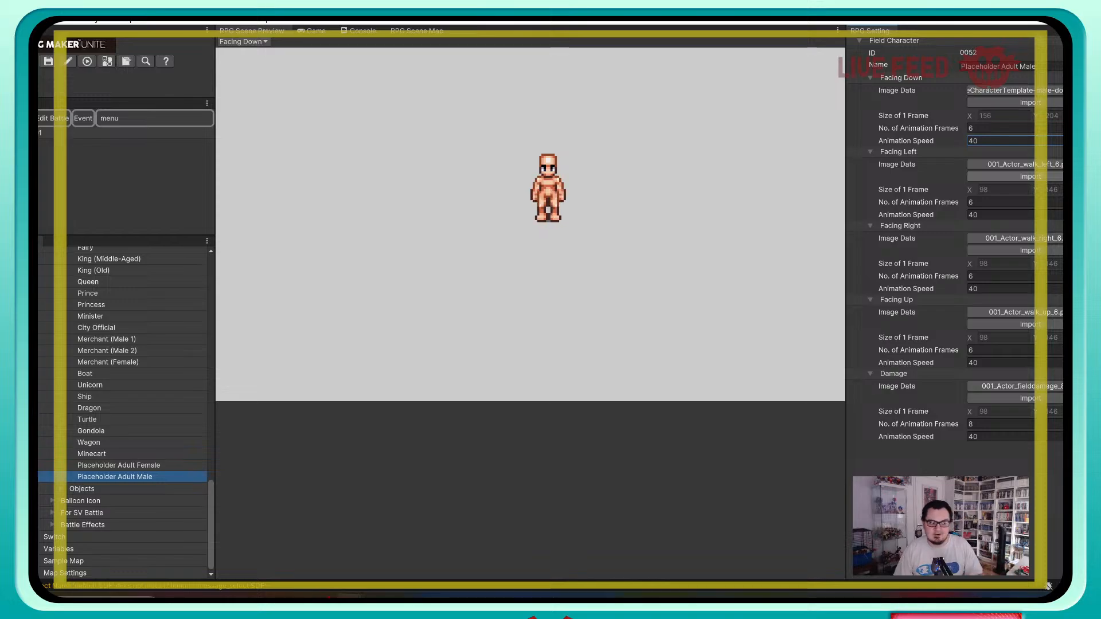
# Step: Import uniteCharacterTemplate-male-left(6x)_6.png as the Facing Left image of Placeholder Adult Male
pyautogui.click(1030, 176)
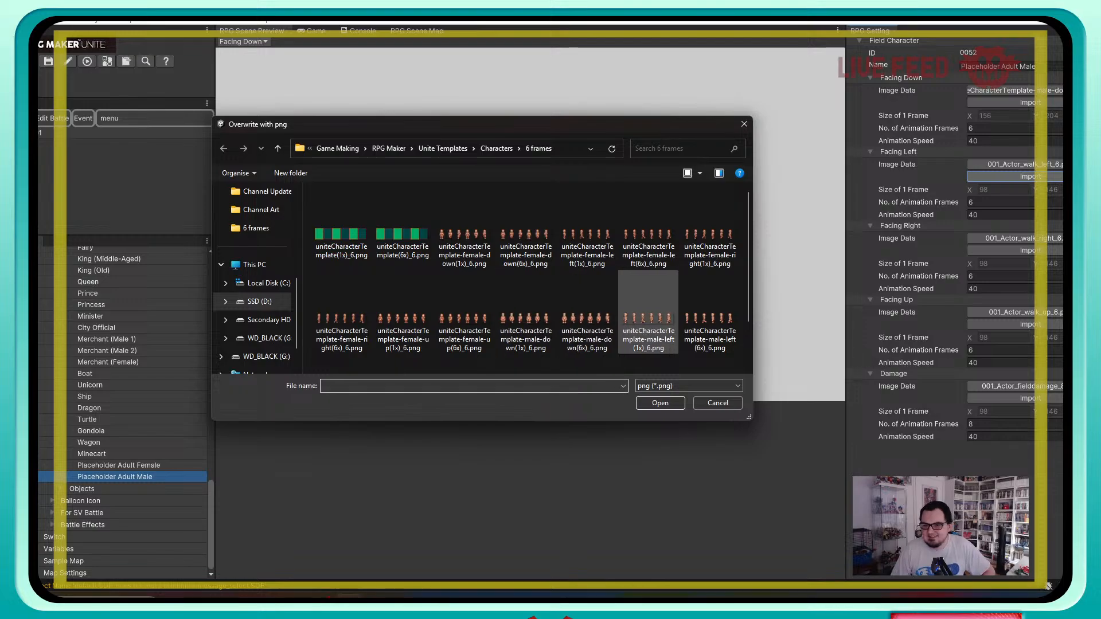
pyautogui.click(710, 321)
pyautogui.click(660, 403)
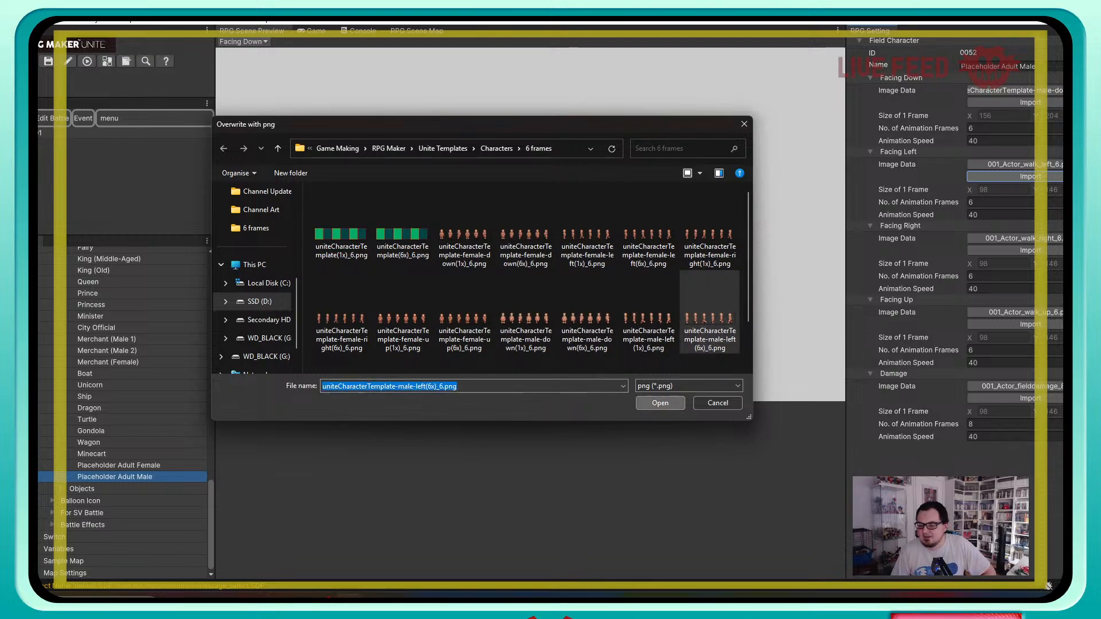
pyautogui.press('Return')
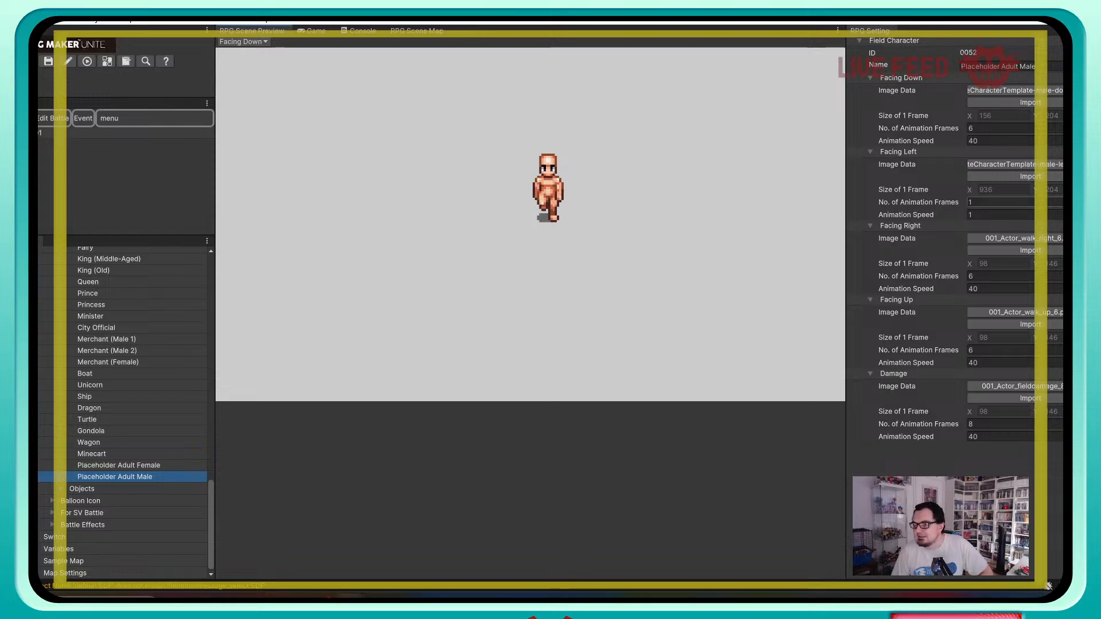
# Step: Set the male placeholder's Facing Left animation to 6 frames with an animation speed of 40
pyautogui.click(1004, 202)
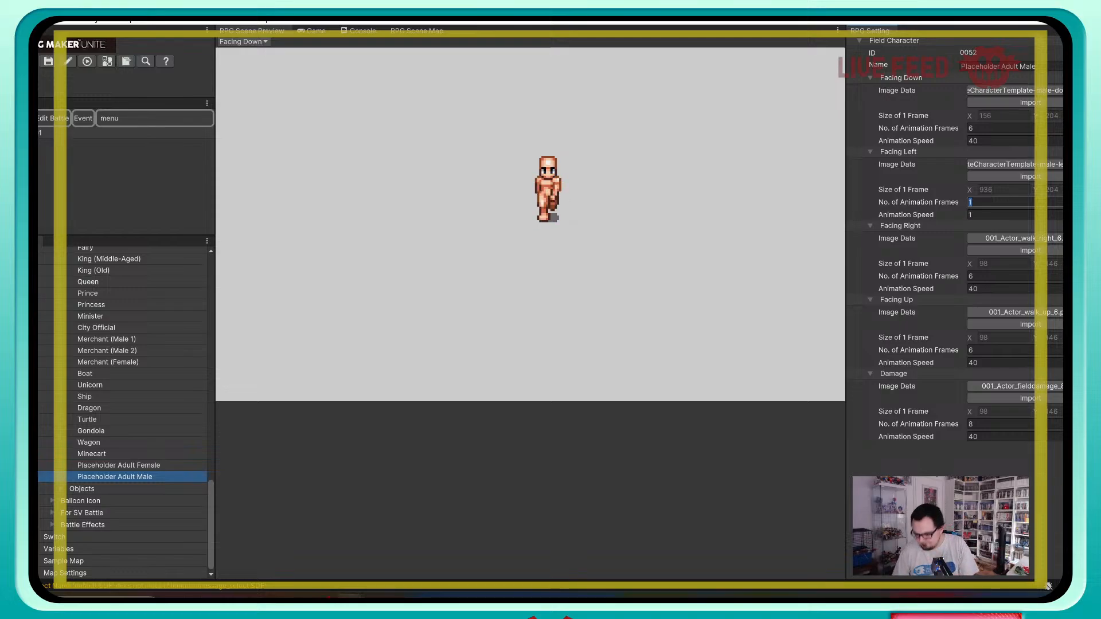
pyautogui.write('6')
pyautogui.press('Tab')
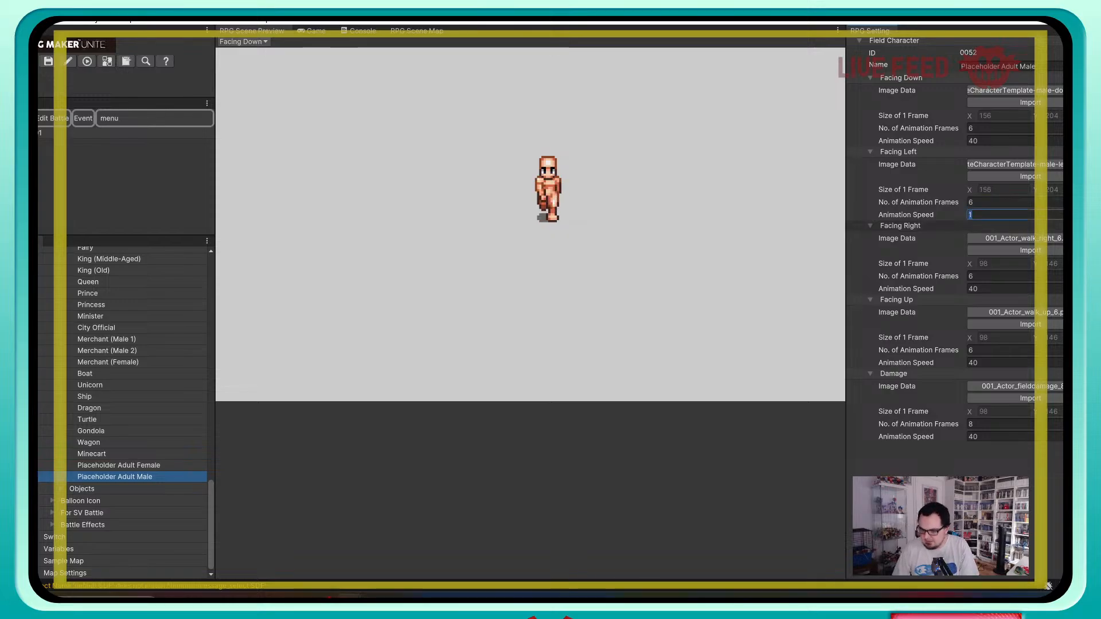
pyautogui.write('40')
# Step: Import uniteCharacterTemplate-male-right(6x)_6.png as the Facing Right image of Placeholder Adult Male
pyautogui.click(1015, 251)
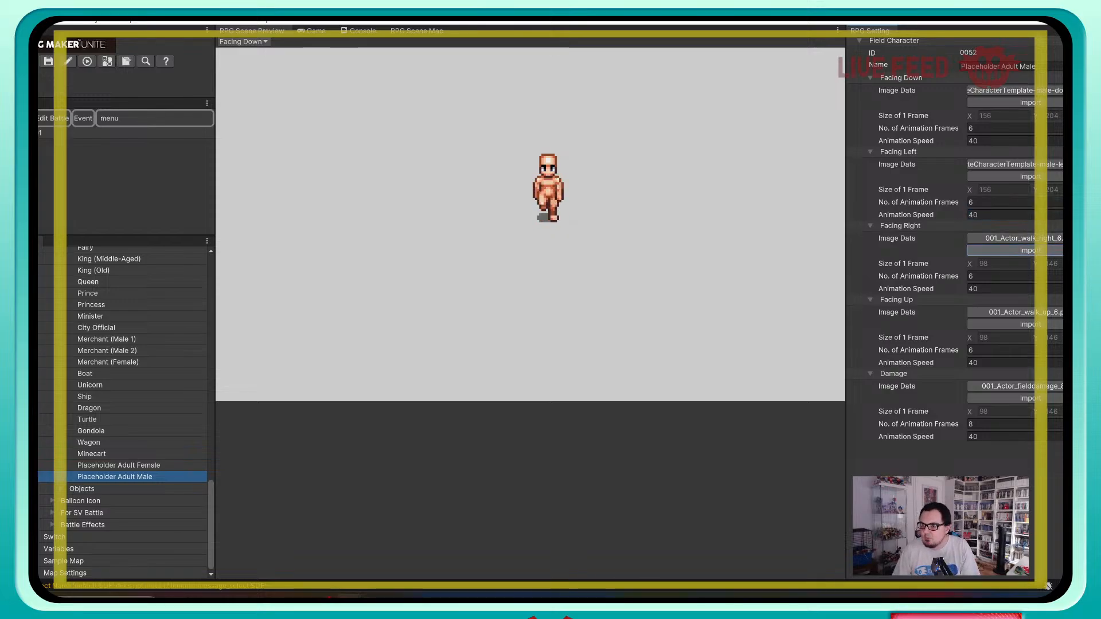
pyautogui.scroll(-2, 587, 243)
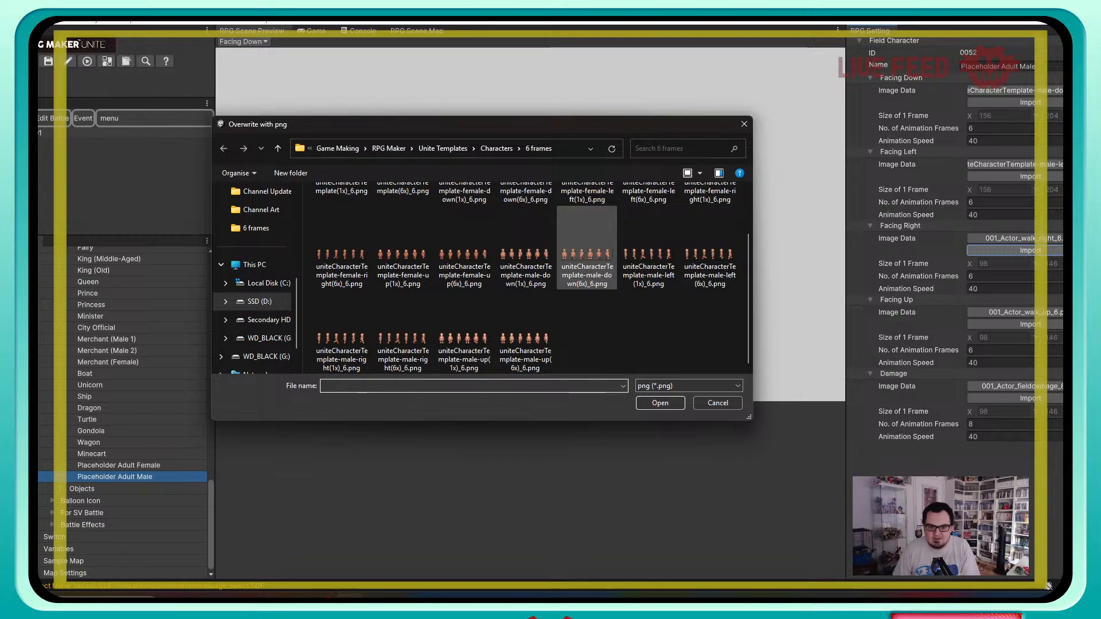
pyautogui.click(403, 335)
pyautogui.doubleClick(403, 336)
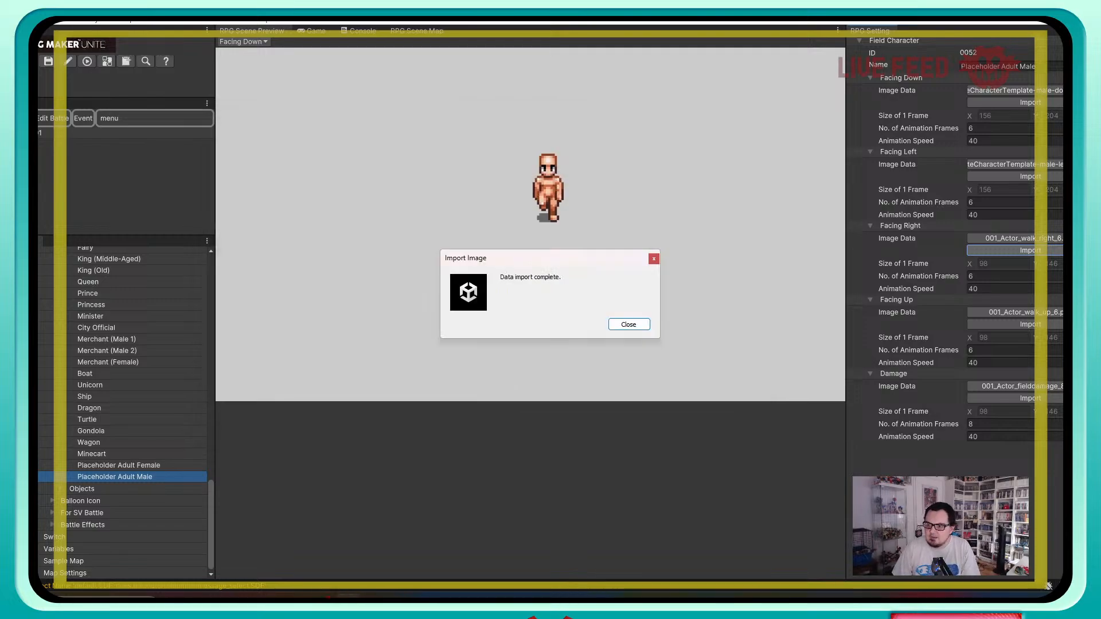
pyautogui.click(629, 325)
# Step: Set the male placeholder's Facing Right animation to 6 frames with an animation speed of 40
pyautogui.click(1004, 276)
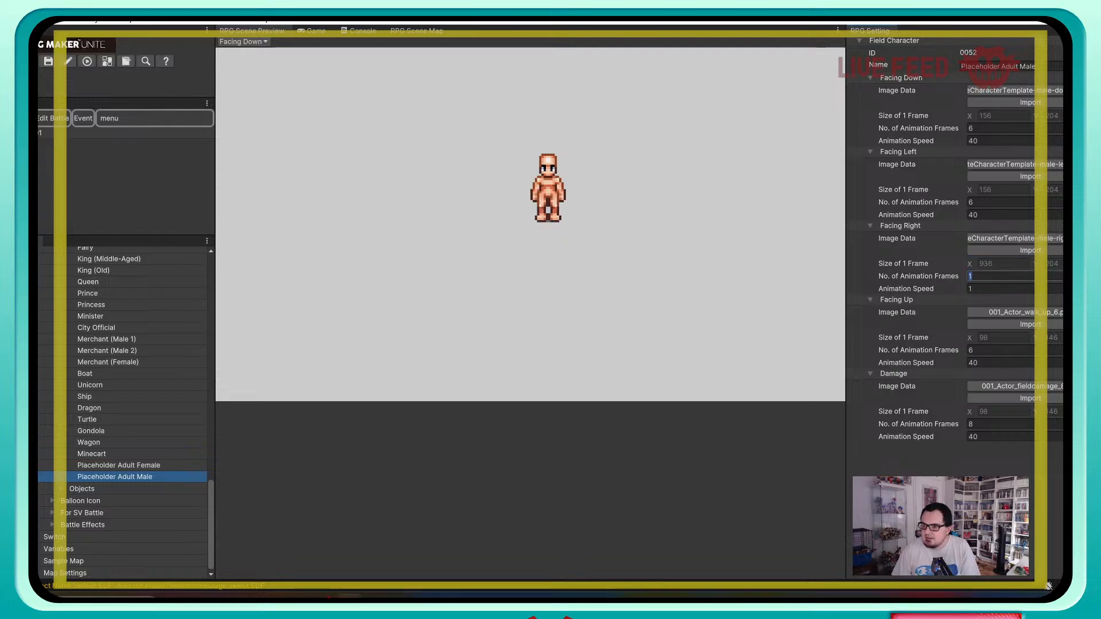
pyautogui.write('6')
pyautogui.press('Tab')
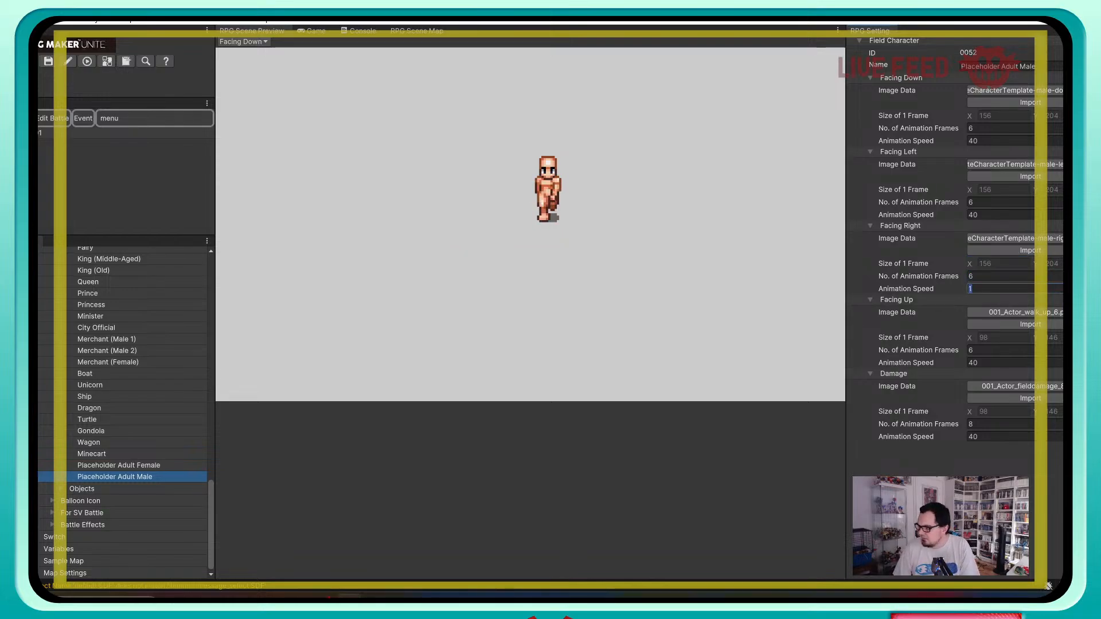
pyautogui.write('41')
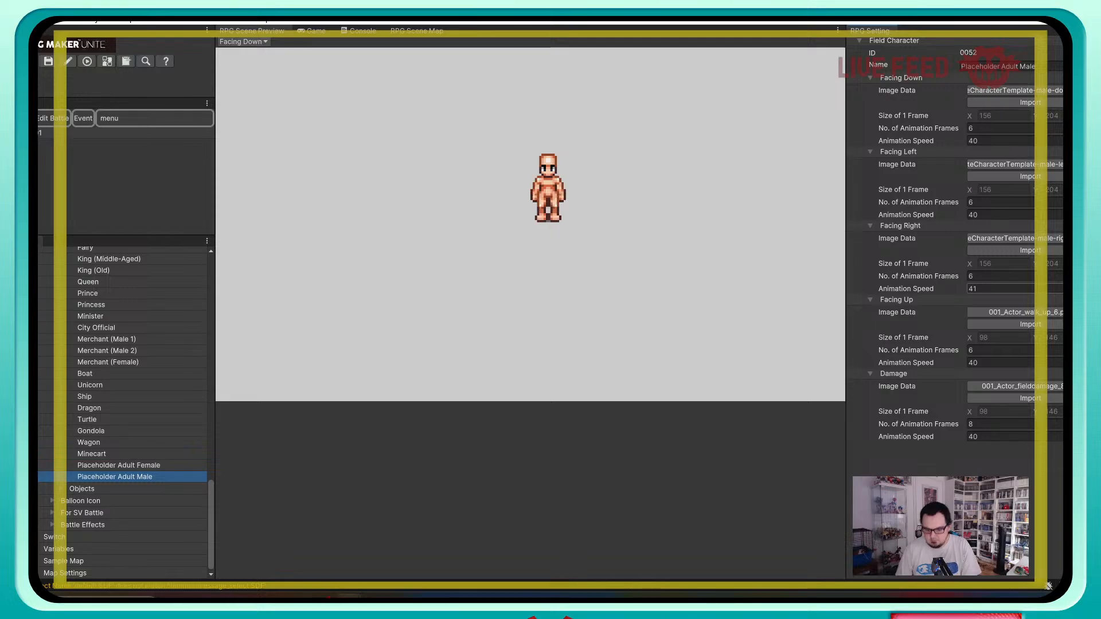
pyautogui.click(1003, 289)
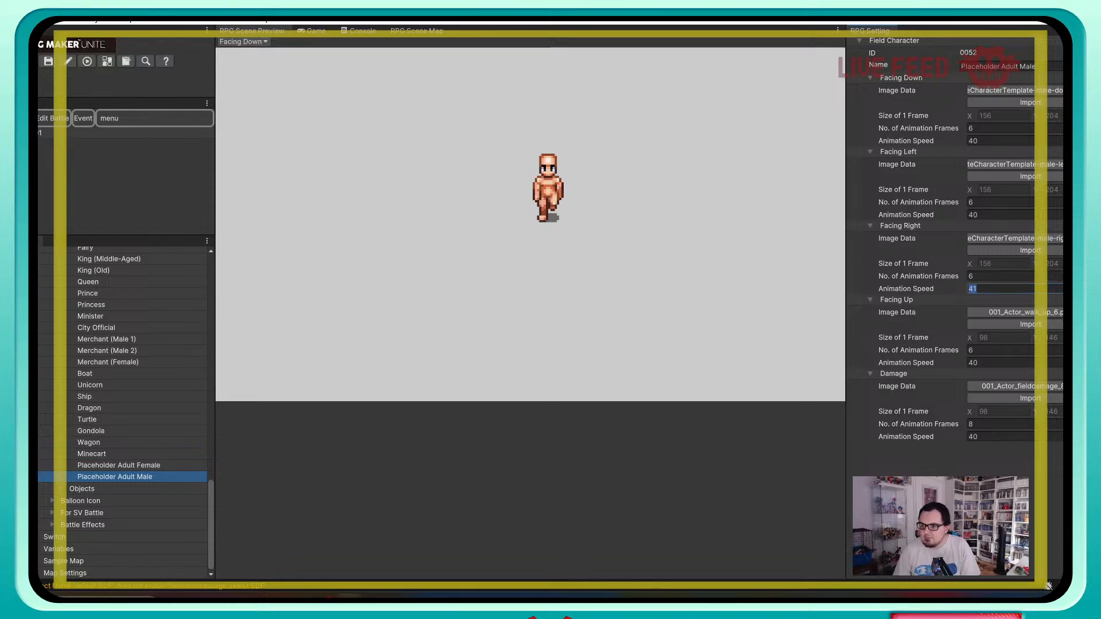
pyautogui.write('40')
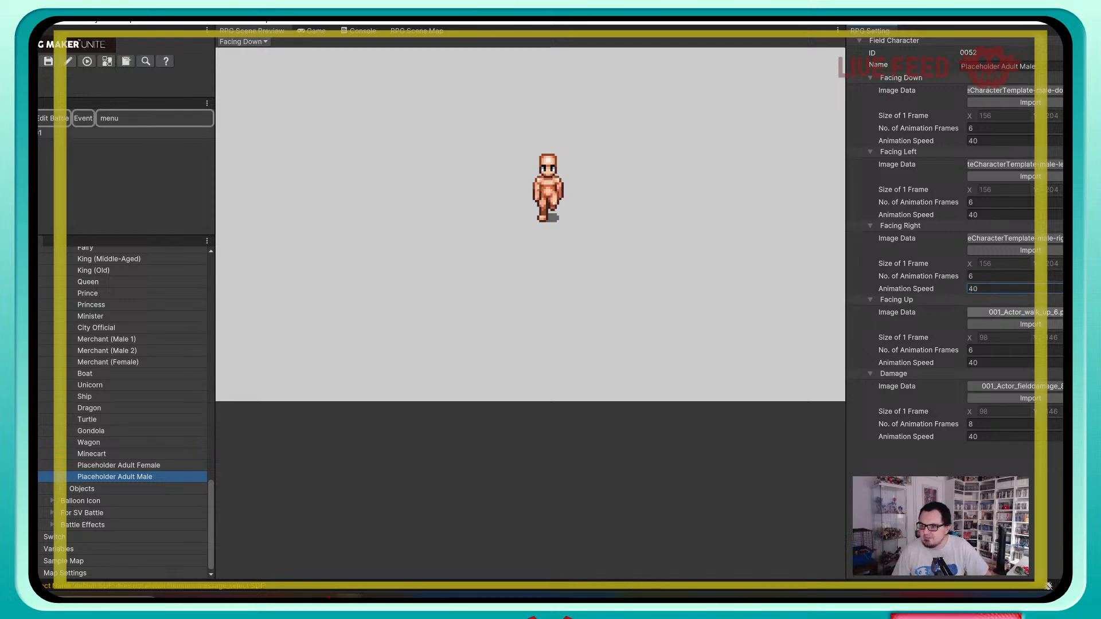
# Step: Import uniteCharacterTemplate-male-up(6x)_6.png as the Facing Up image of Placeholder Adult Male
pyautogui.click(1027, 324)
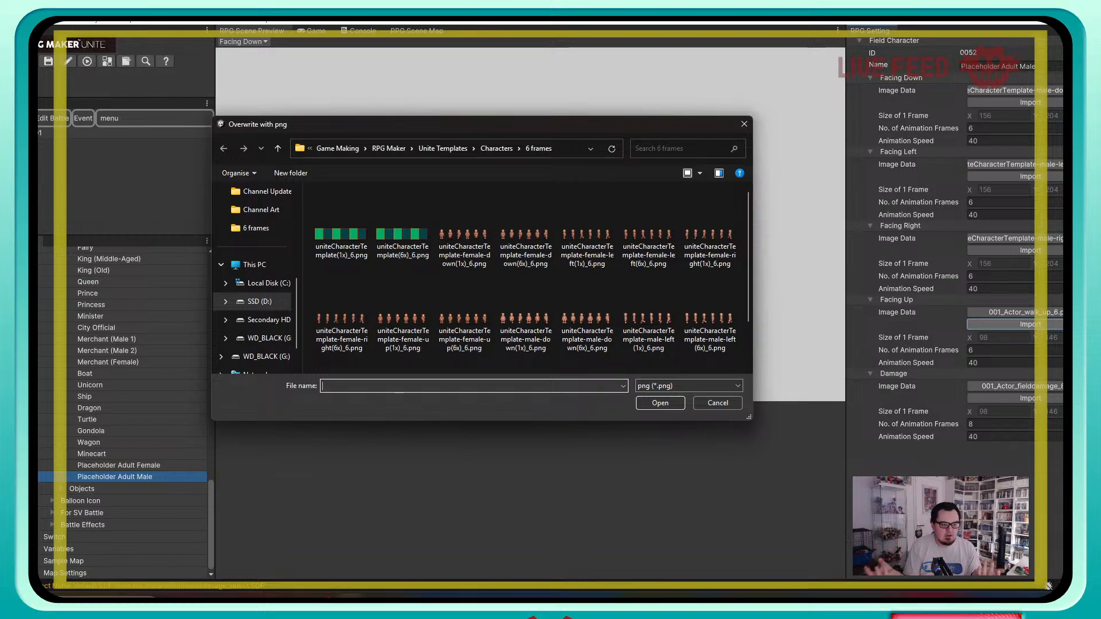
pyautogui.scroll(-2, 527, 275)
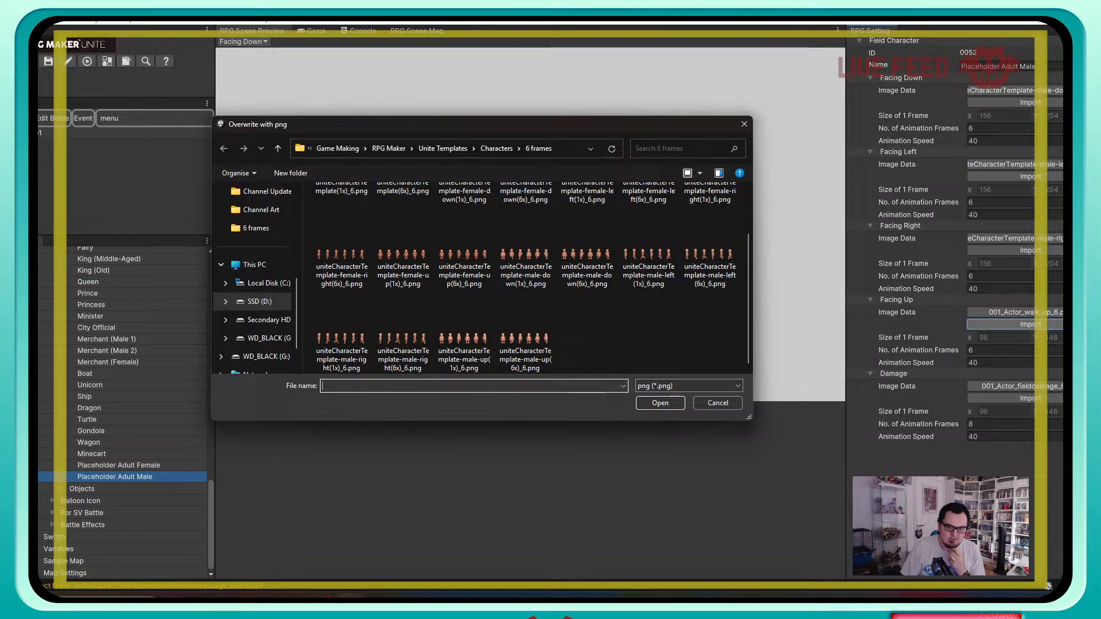
pyautogui.click(464, 338)
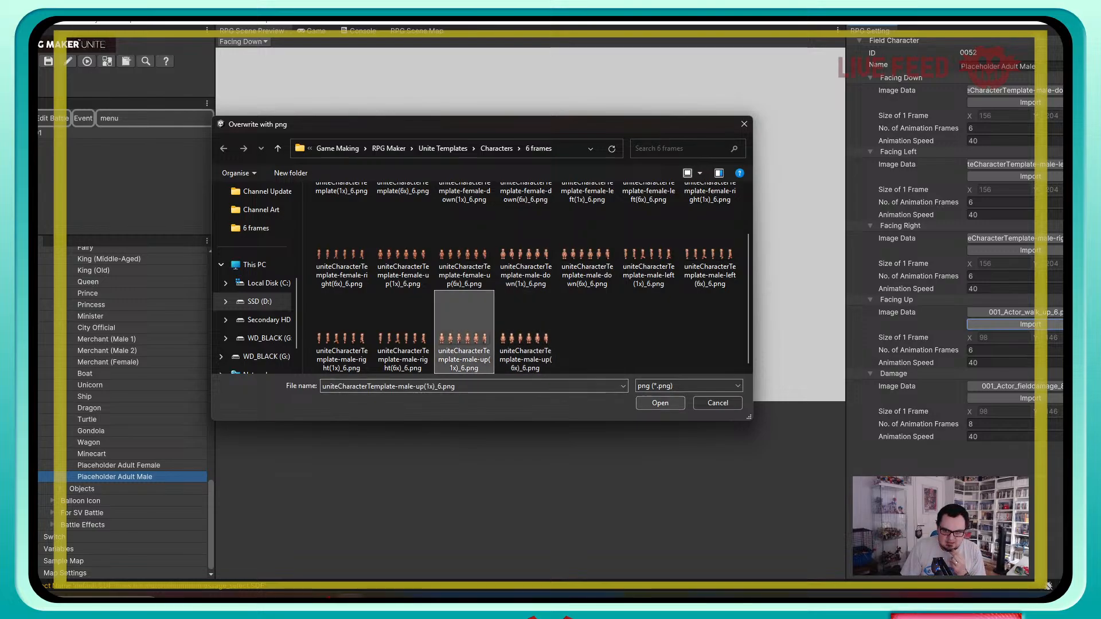
pyautogui.click(525, 338)
pyautogui.click(660, 404)
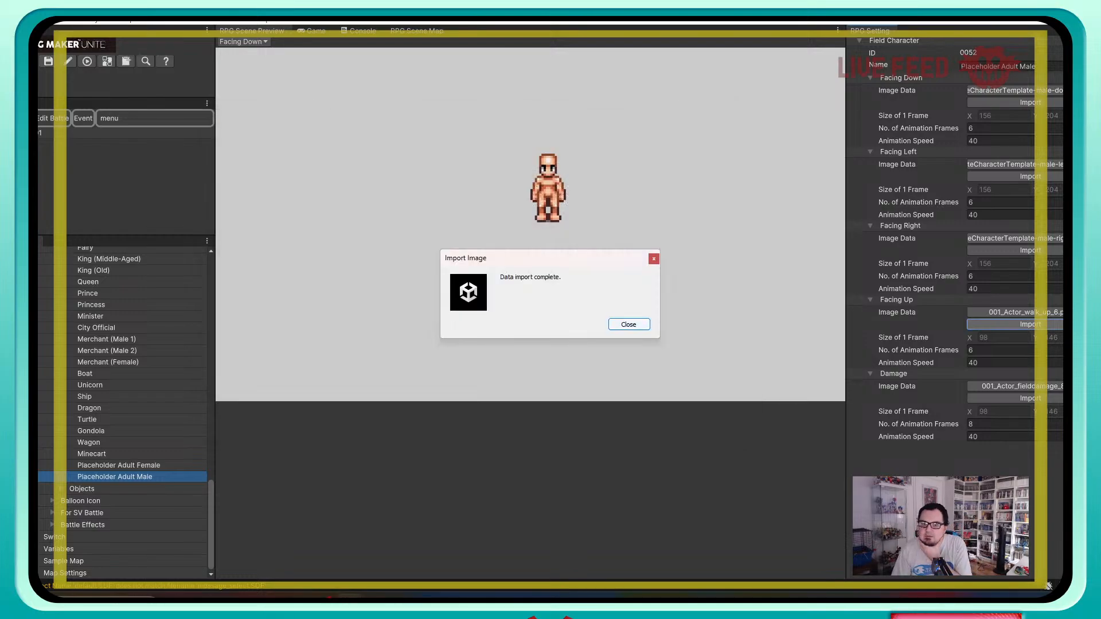
pyautogui.click(629, 324)
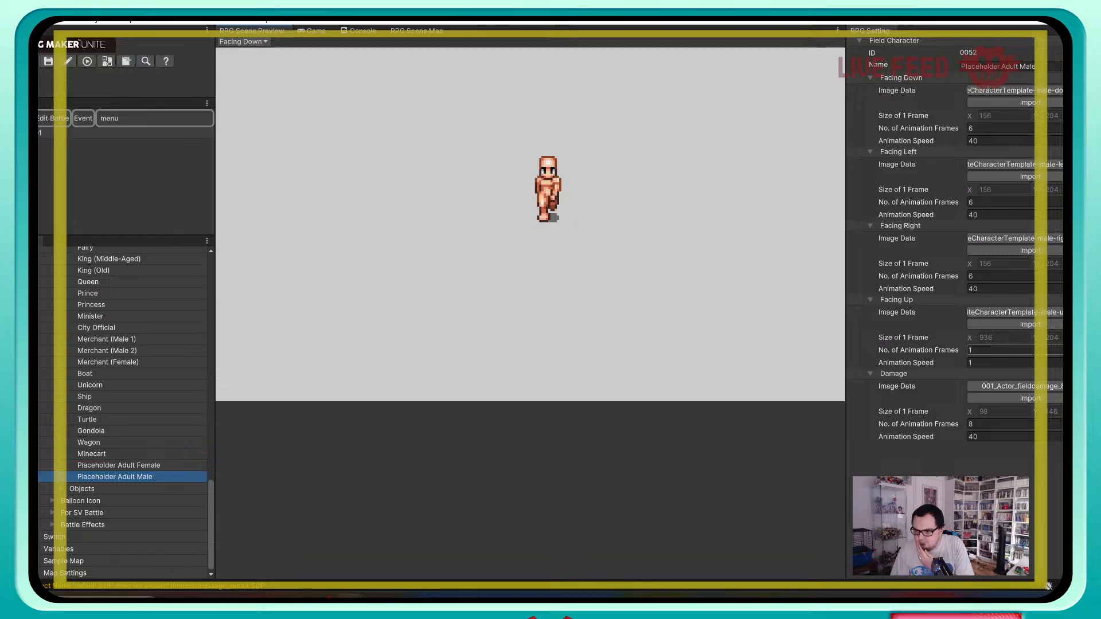
# Step: Set the male placeholder's Facing Up animation to 6 frames with an animation speed of 40
pyautogui.click(1001, 350)
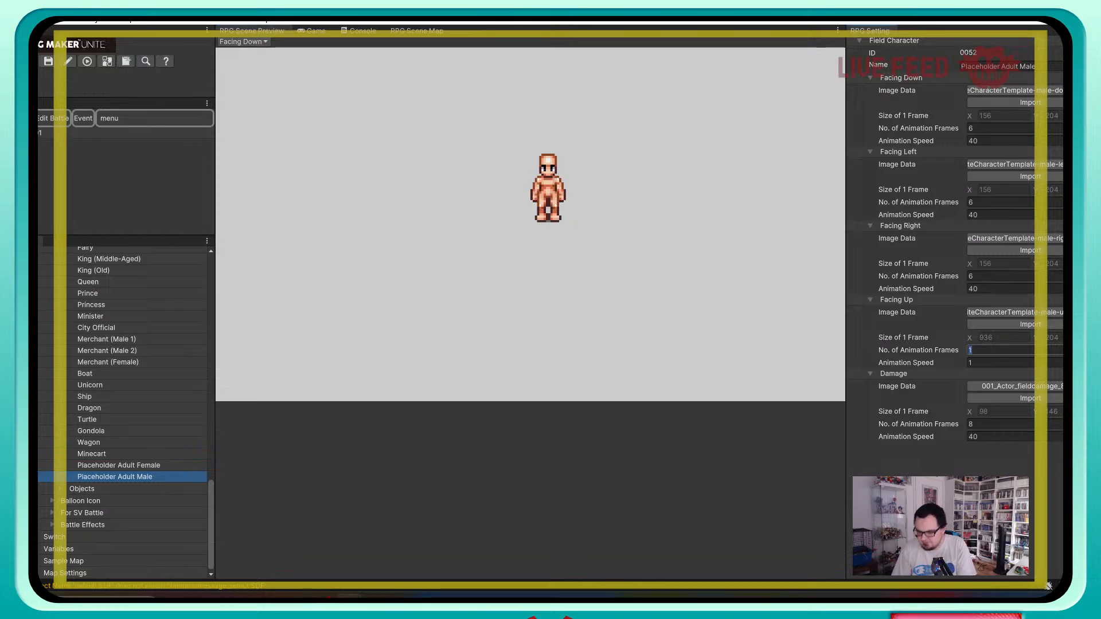
pyautogui.write('6')
pyautogui.press('Tab')
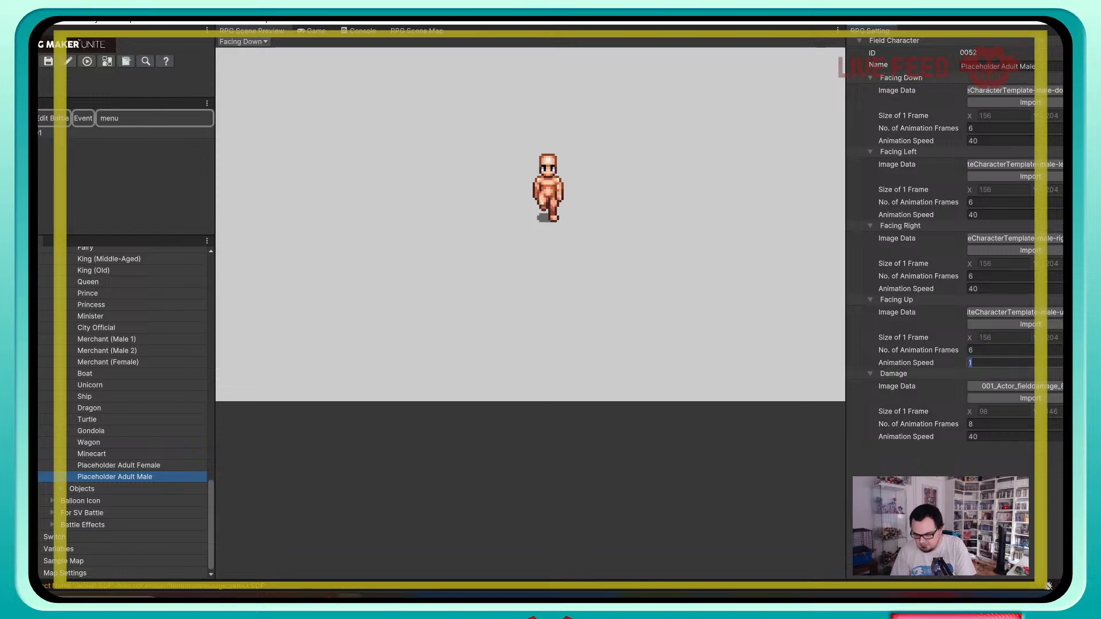
pyautogui.write('40')
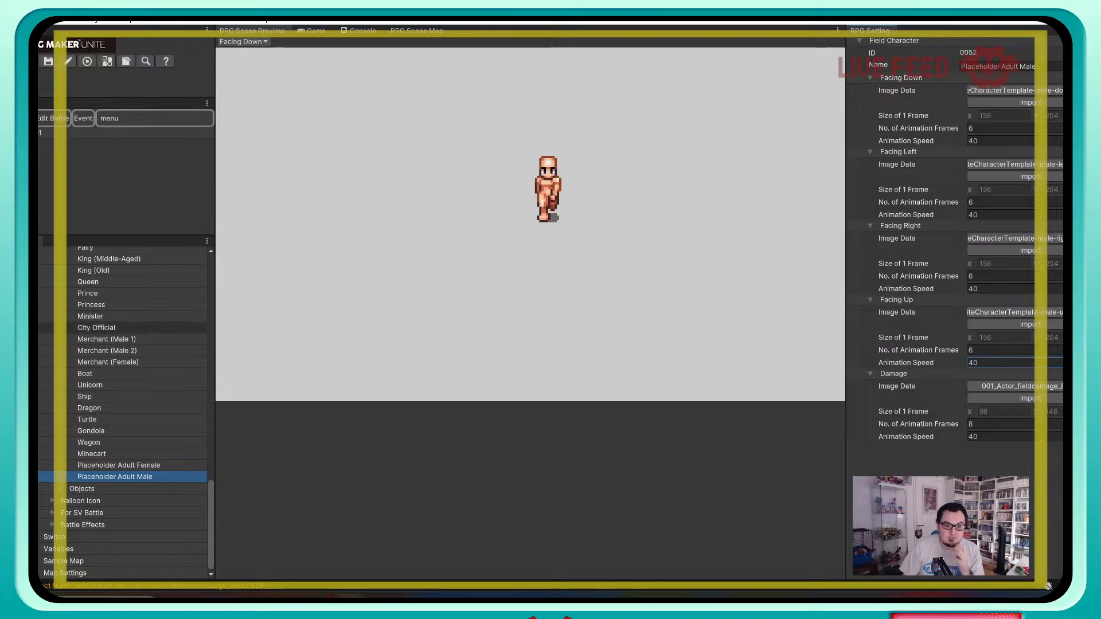
# Step: Assign Placeholder Adult Female as the field character image of the actor Claire
pyautogui.scroll(10, 114, 362)
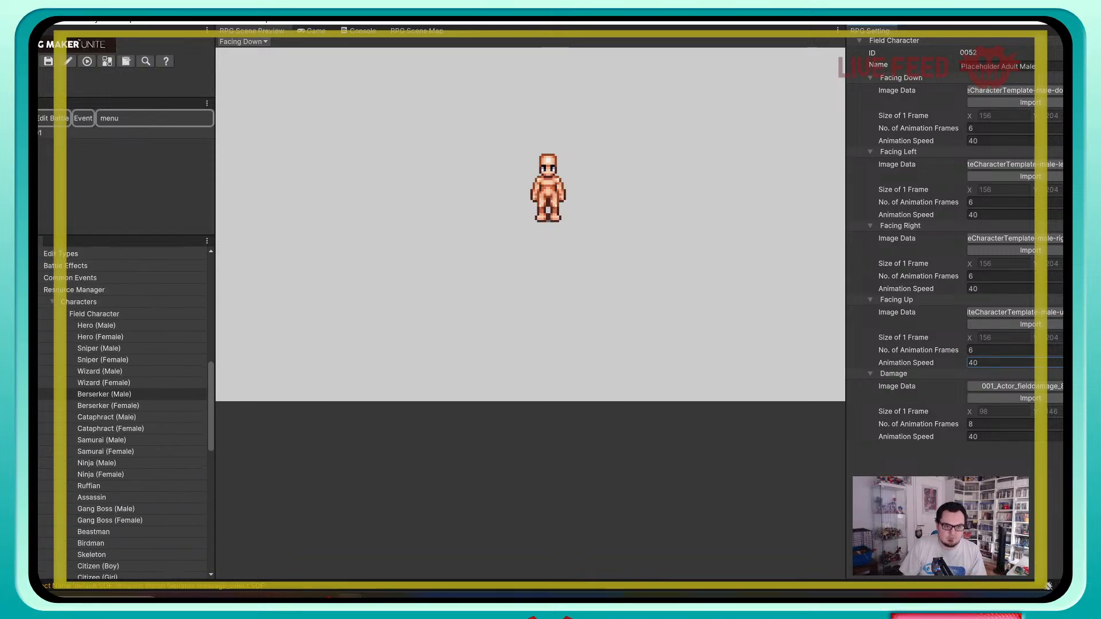
pyautogui.scroll(5, 123, 413)
pyautogui.scroll(6, 123, 380)
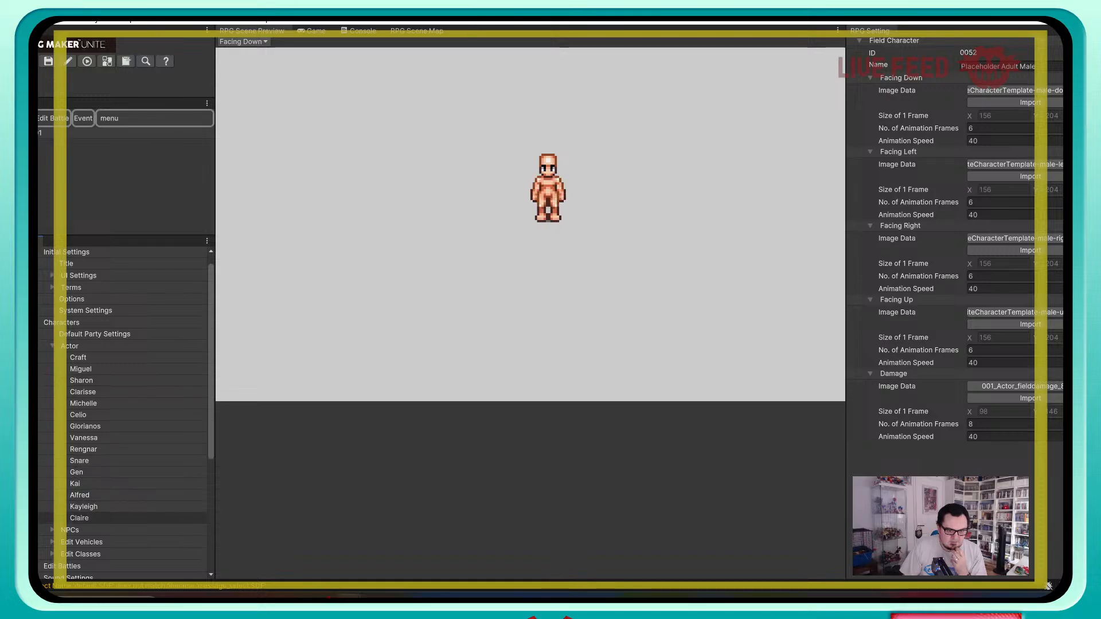
pyautogui.click(115, 517)
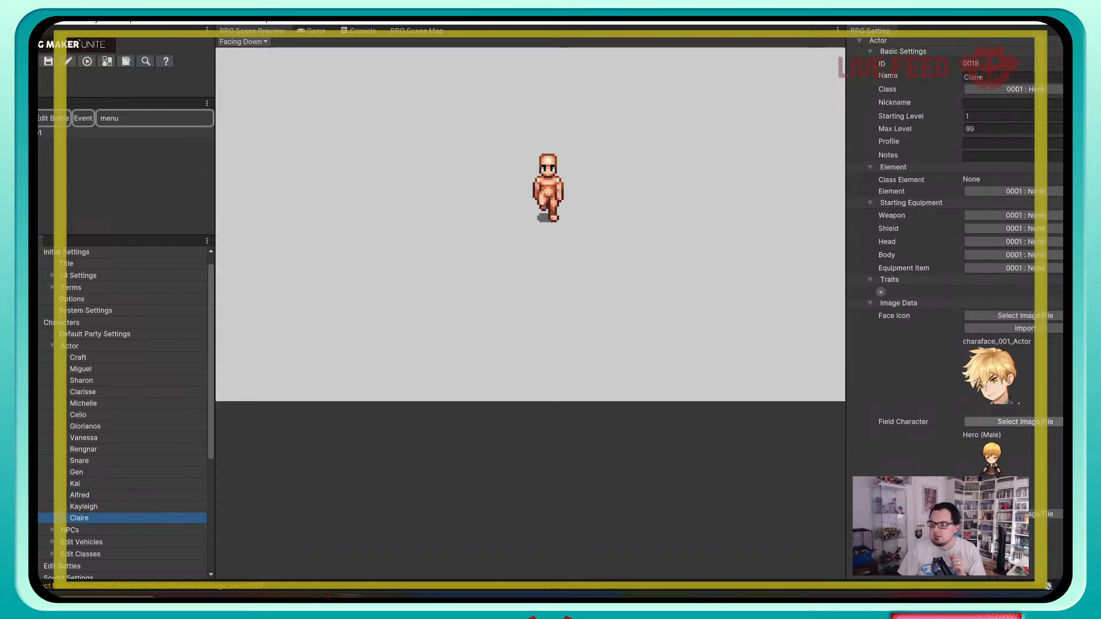
pyautogui.click(1012, 422)
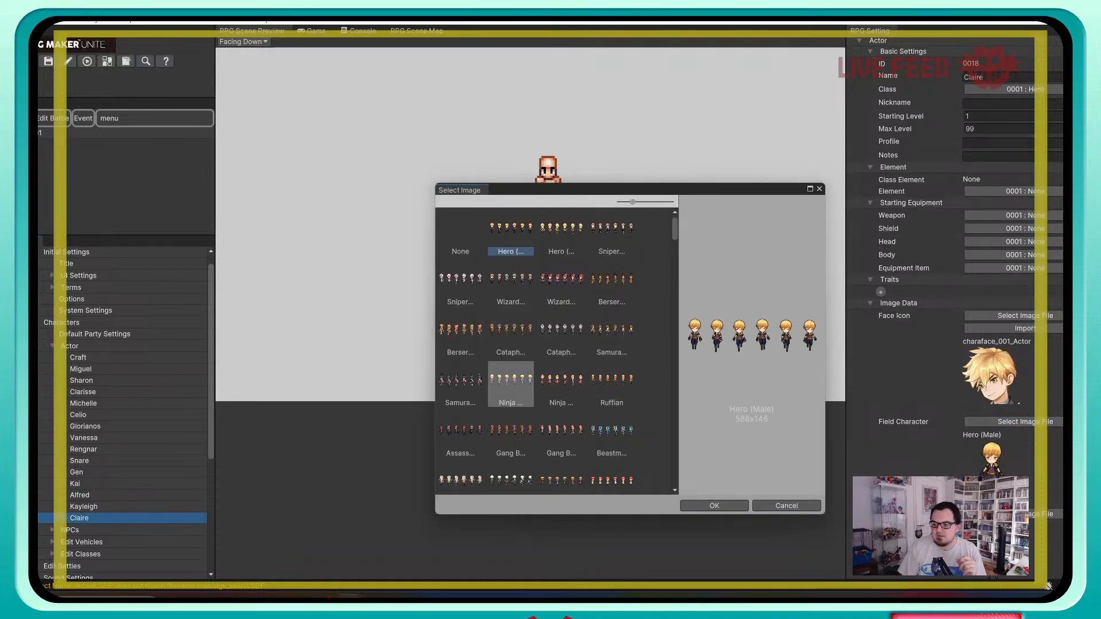
pyautogui.scroll(-10, 556, 351)
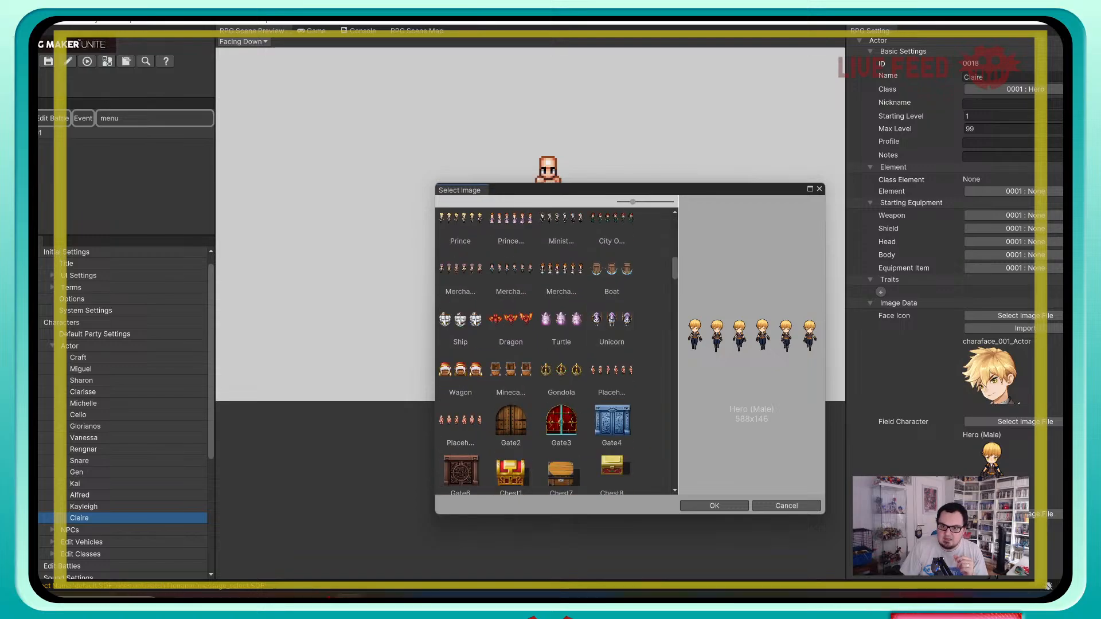
pyautogui.click(612, 372)
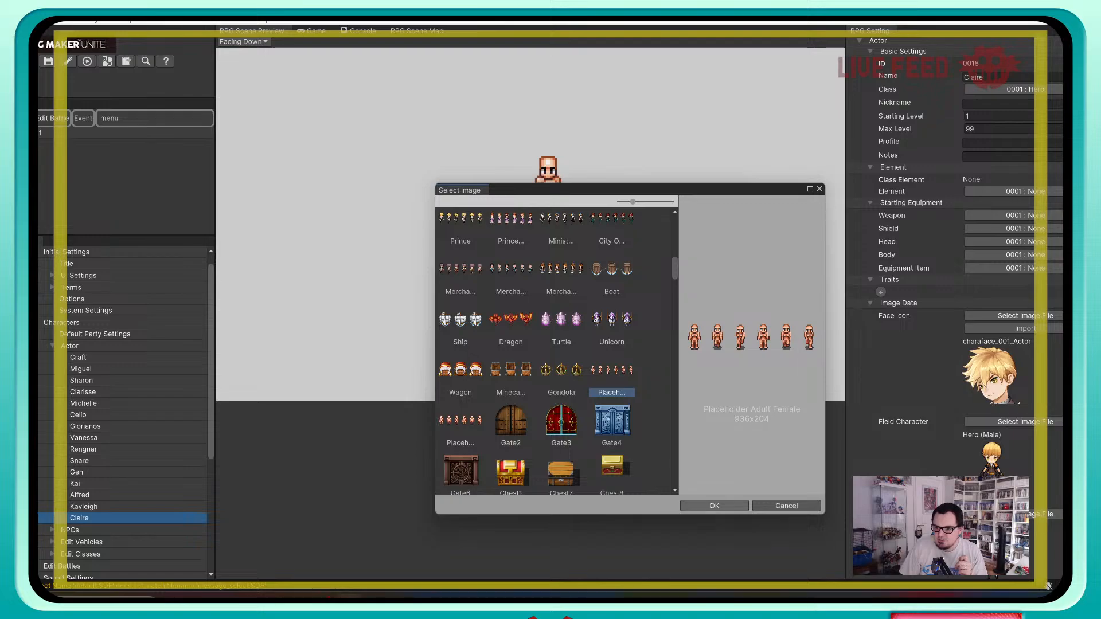
pyautogui.click(714, 505)
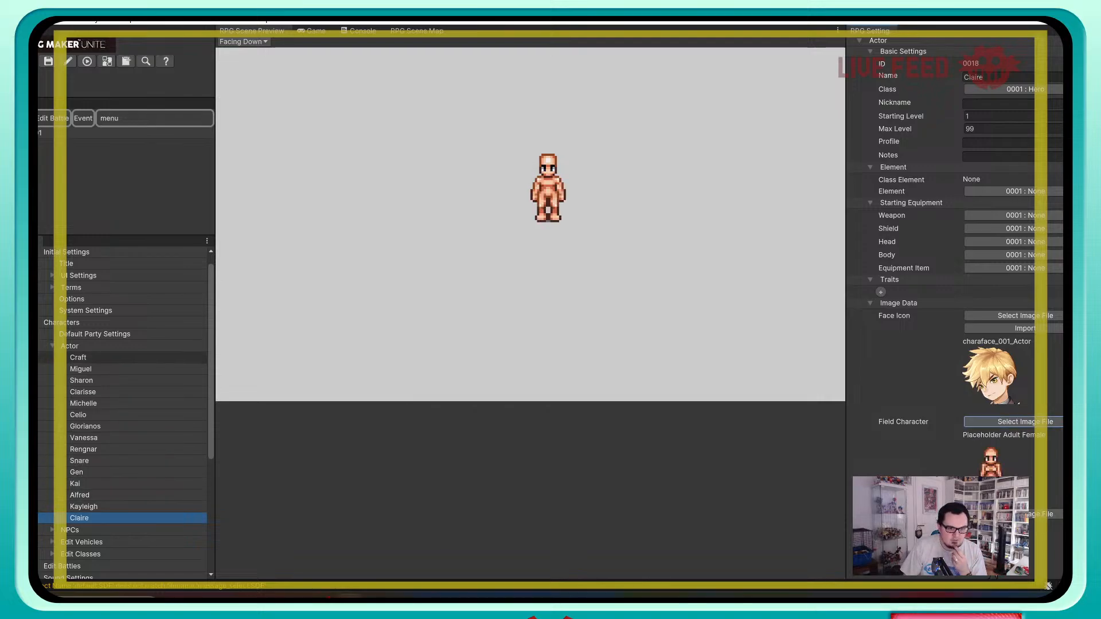
# Step: Create a new actor and name it "Bryan"
pyautogui.rightClick(81, 347)
pyautogui.click(114, 353)
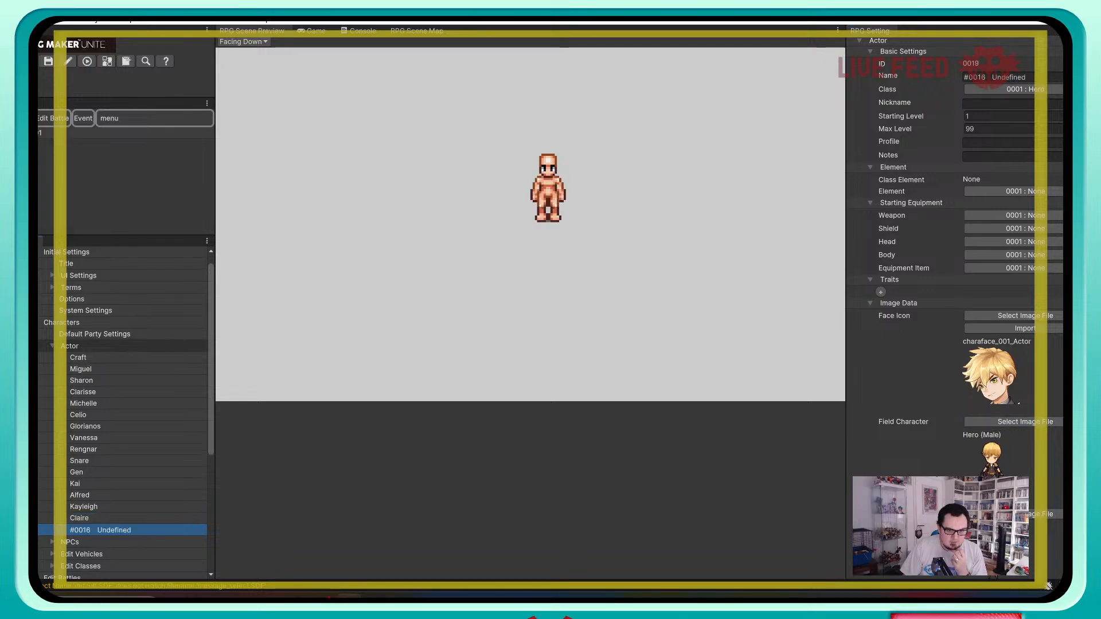
pyautogui.click(998, 78)
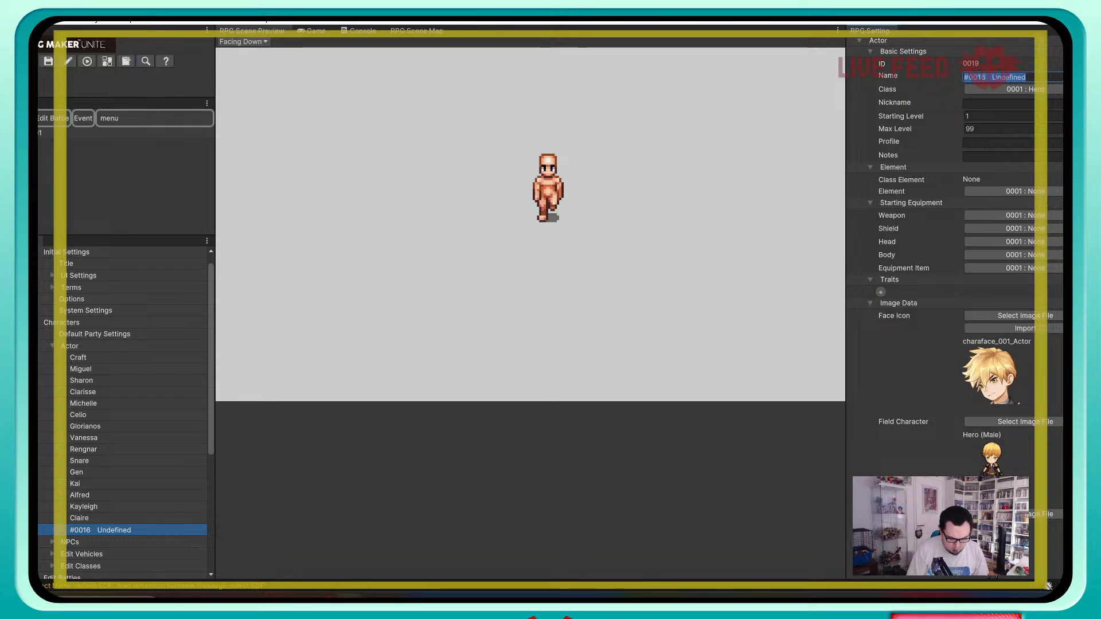
pyautogui.write('Bryan')
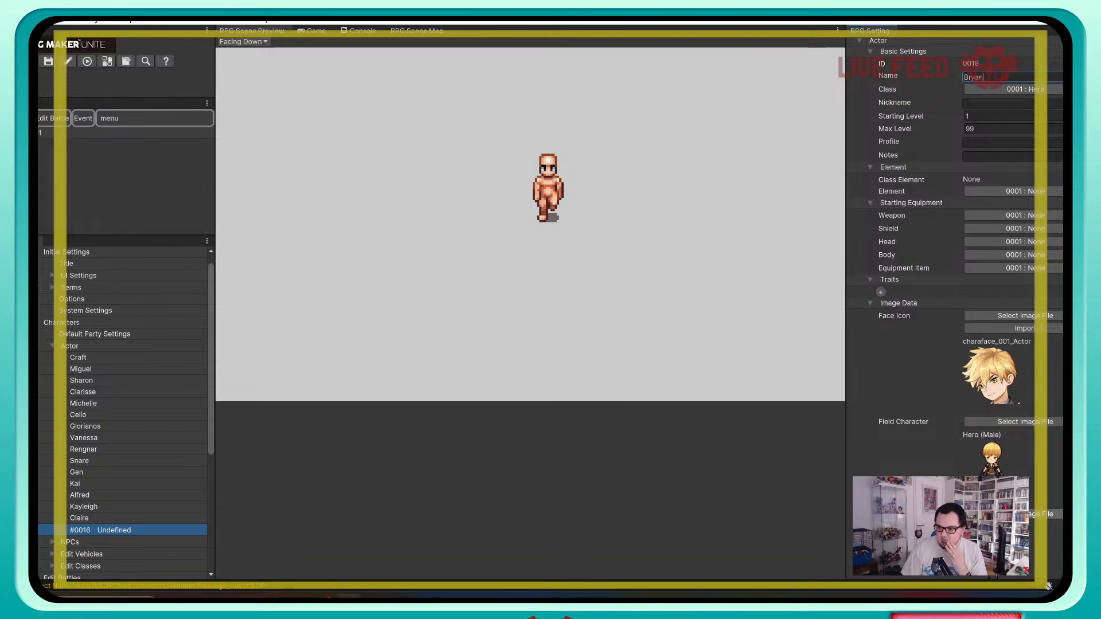
pyautogui.click(1024, 422)
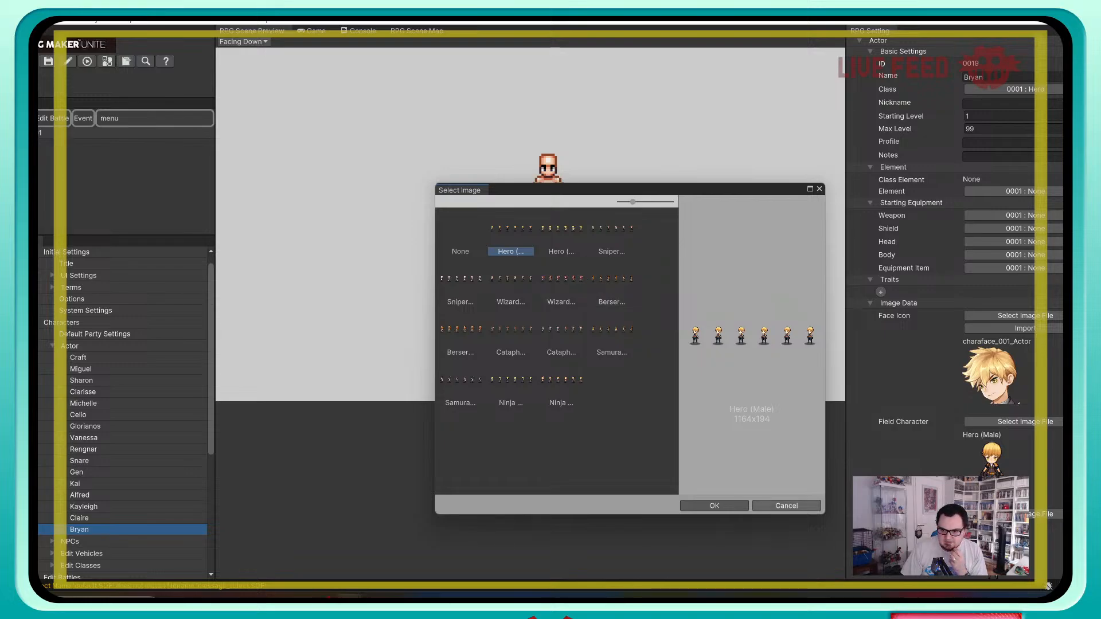
pyautogui.click(786, 506)
pyautogui.click(1025, 422)
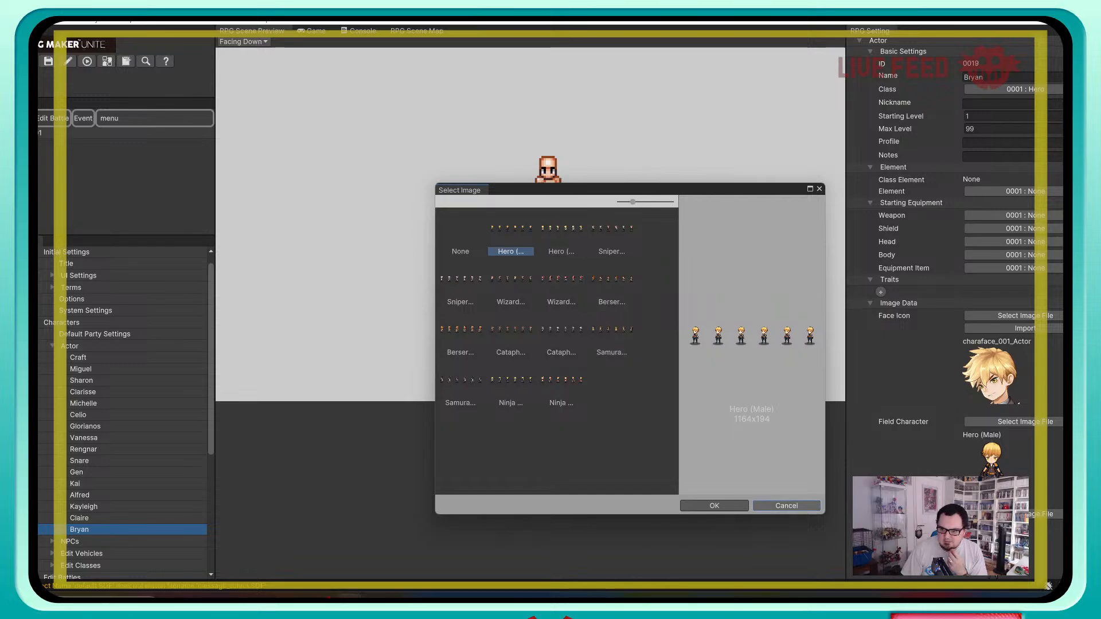
pyautogui.click(786, 505)
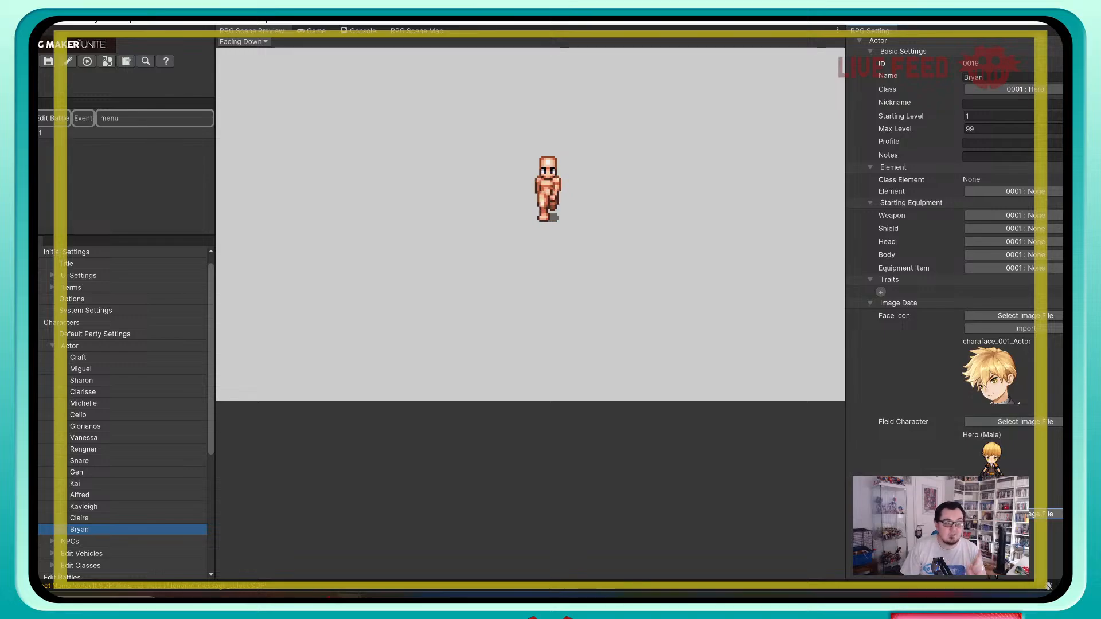
# Step: Assign Placeholder Adult Male as the field character image of the actor Bryan
pyautogui.click(1010, 421)
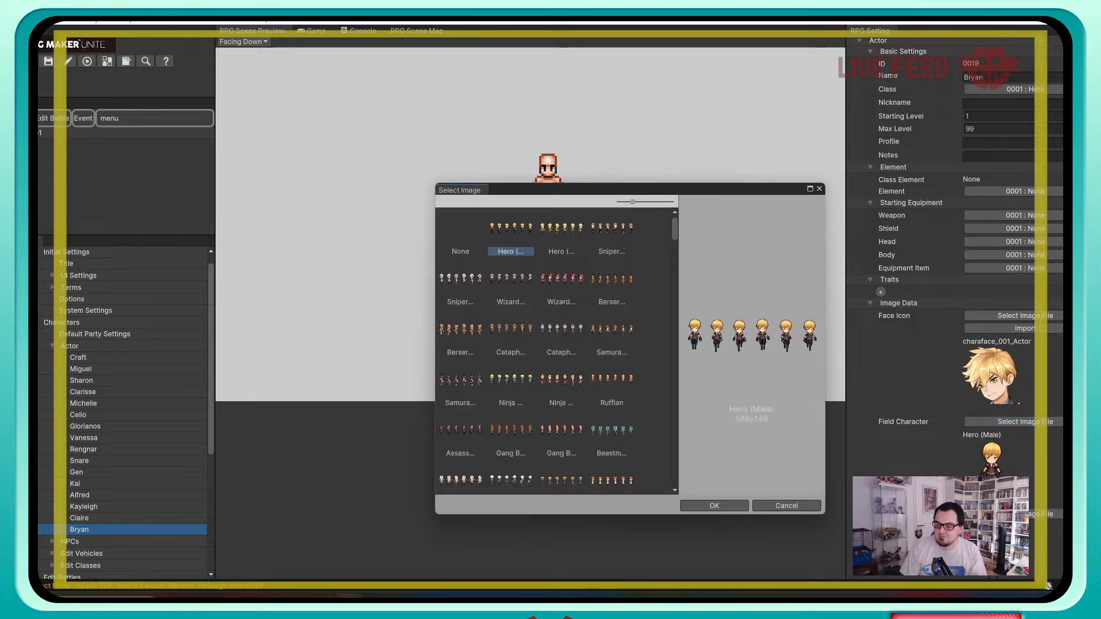
pyautogui.scroll(-10, 562, 309)
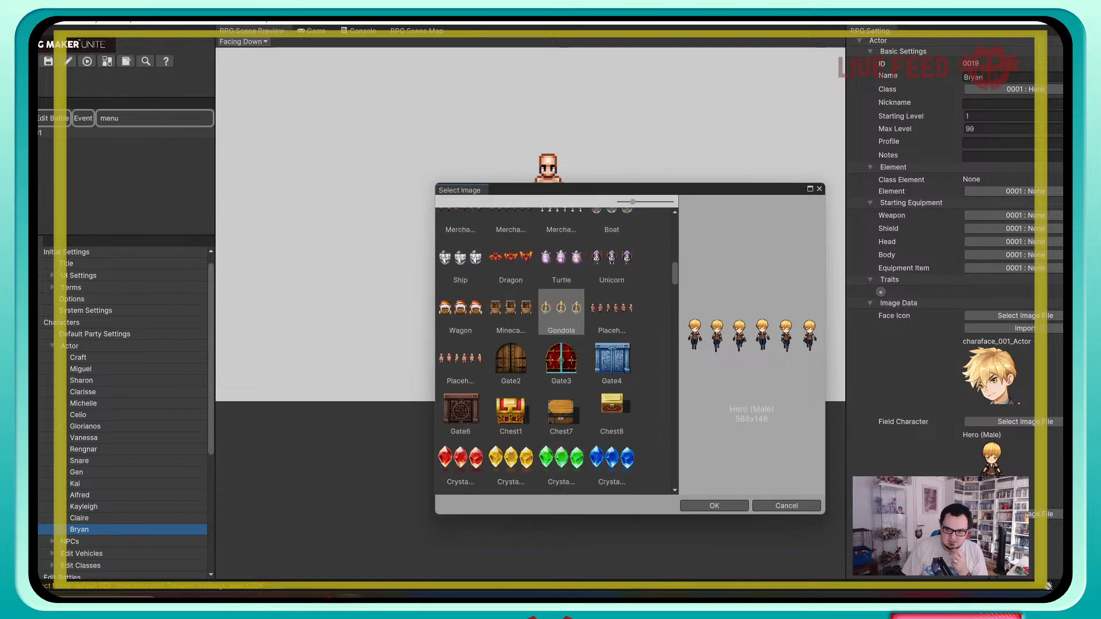
pyautogui.click(460, 358)
pyautogui.click(714, 505)
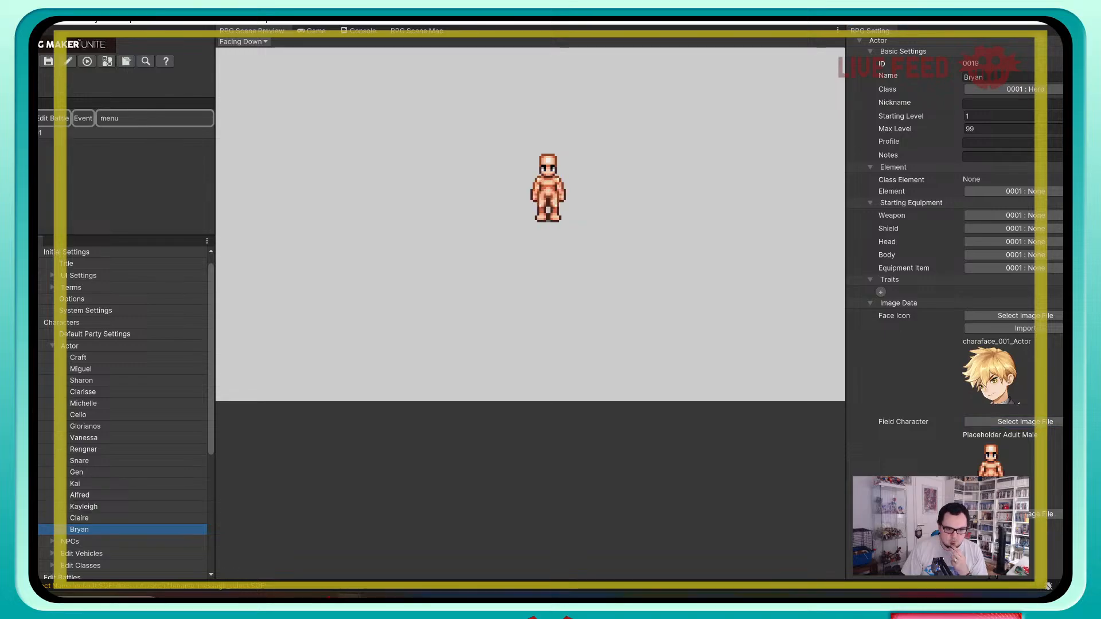
# Step: Duplicate the actor Bryan and name the copy "James"
pyautogui.rightClick(109, 528)
pyautogui.click(149, 536)
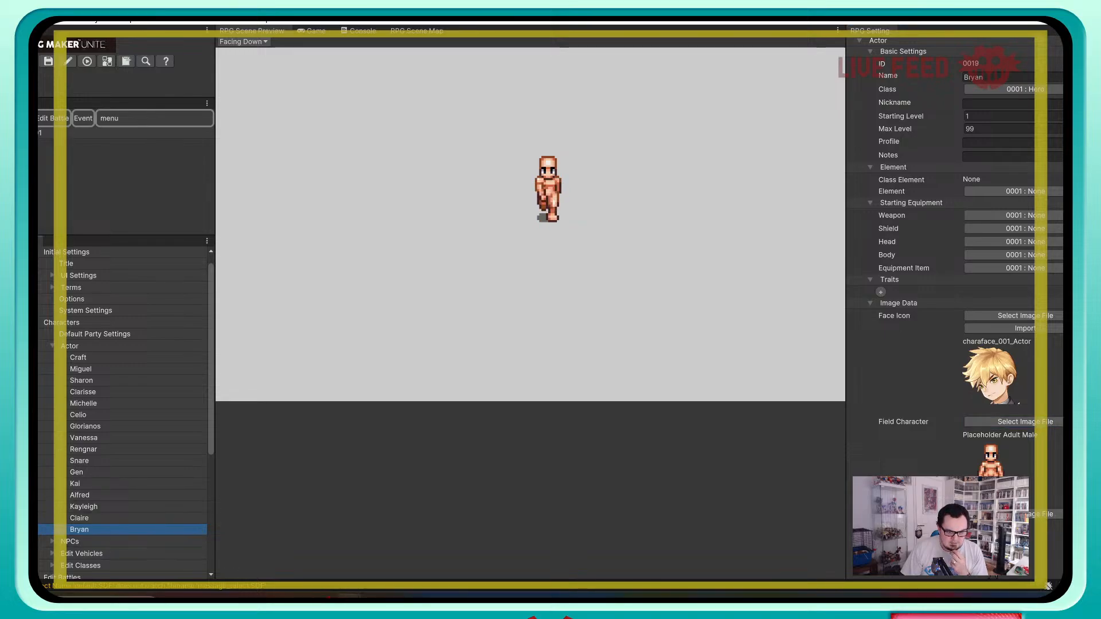
pyautogui.rightClick(102, 529)
pyautogui.click(141, 537)
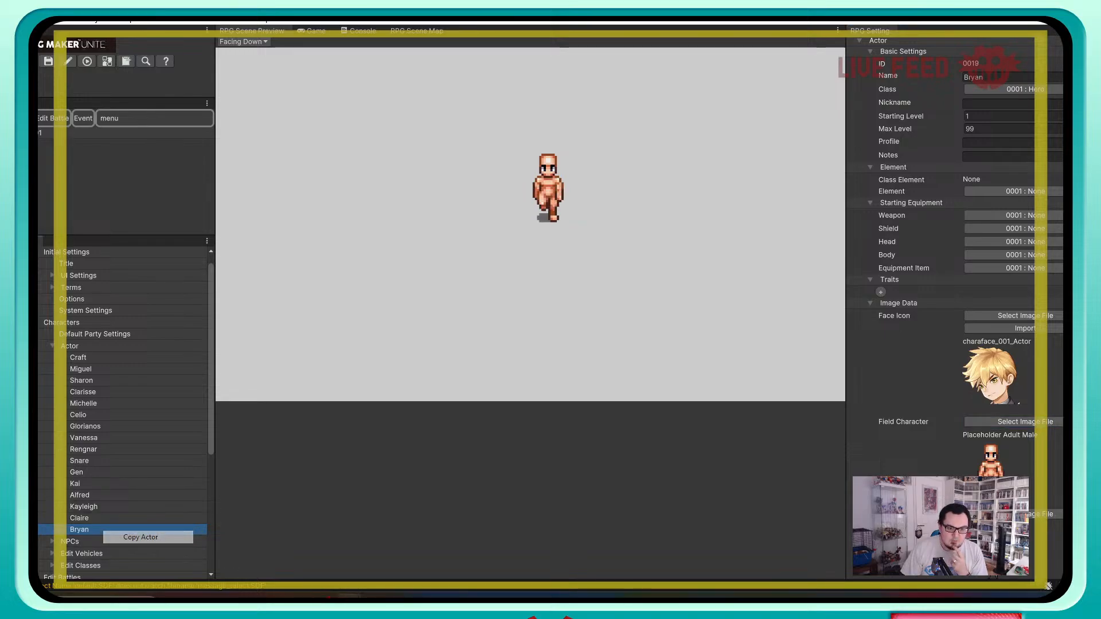
pyautogui.rightClick(102, 347)
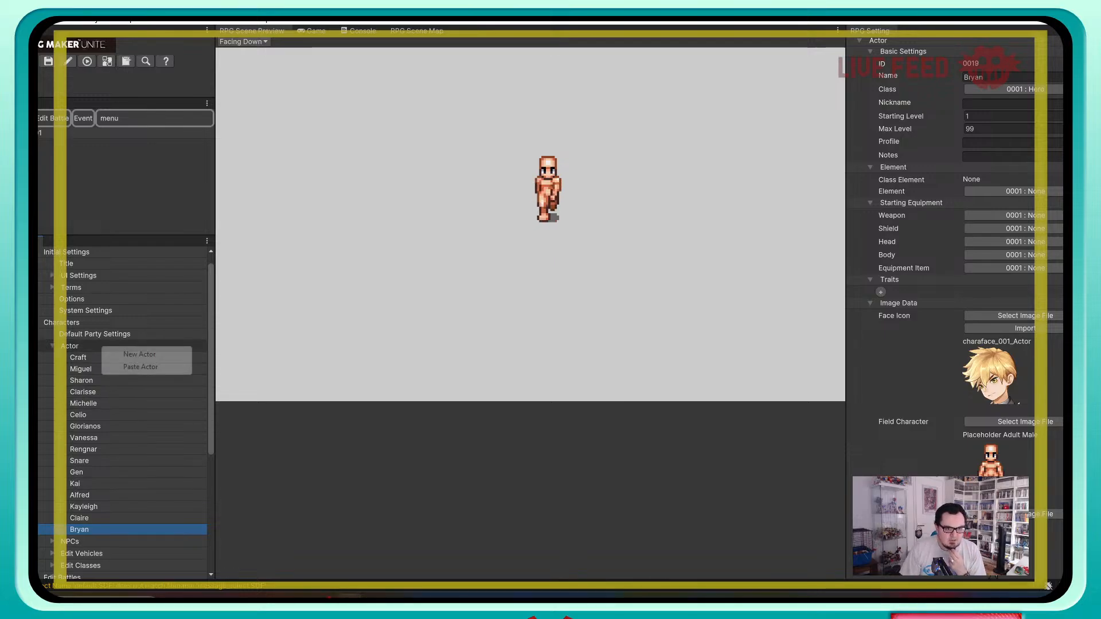
pyautogui.click(140, 367)
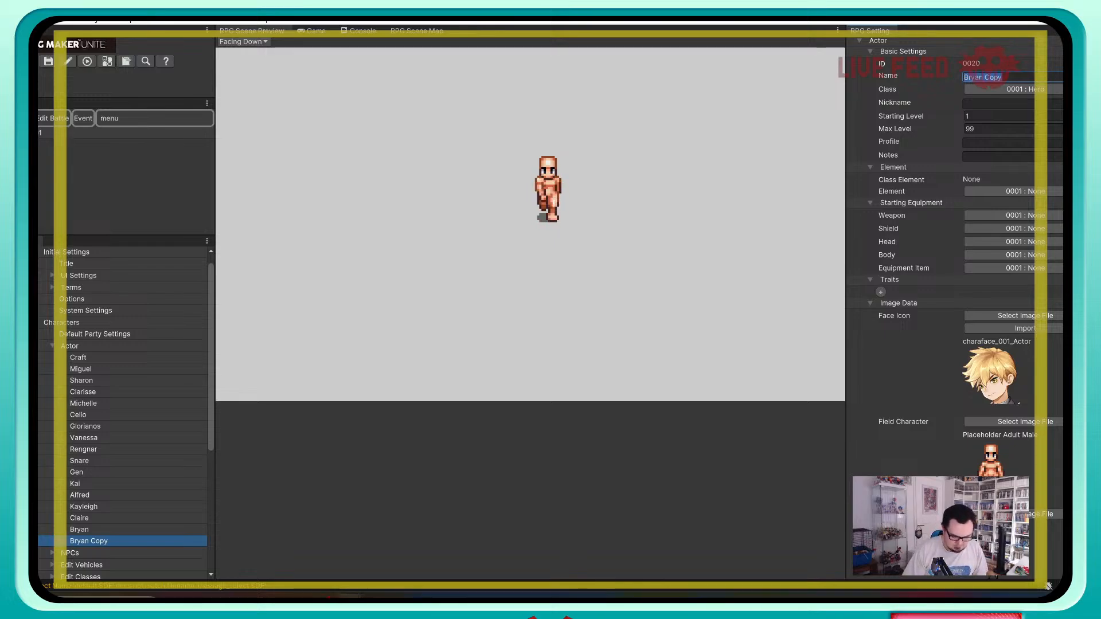
pyautogui.write('James')
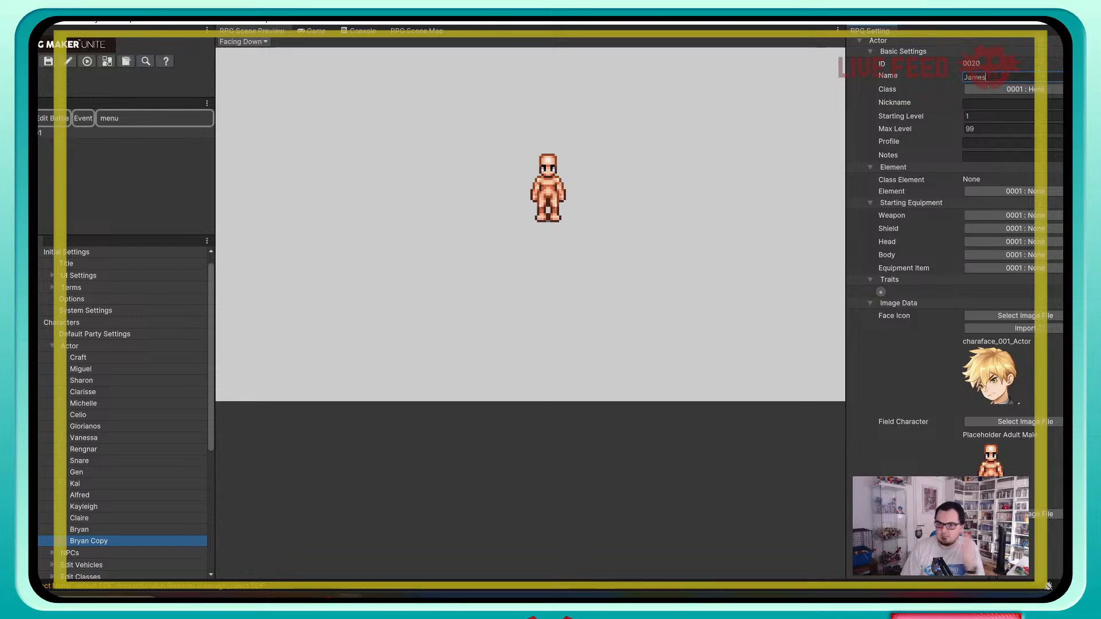
pyautogui.click(104, 529)
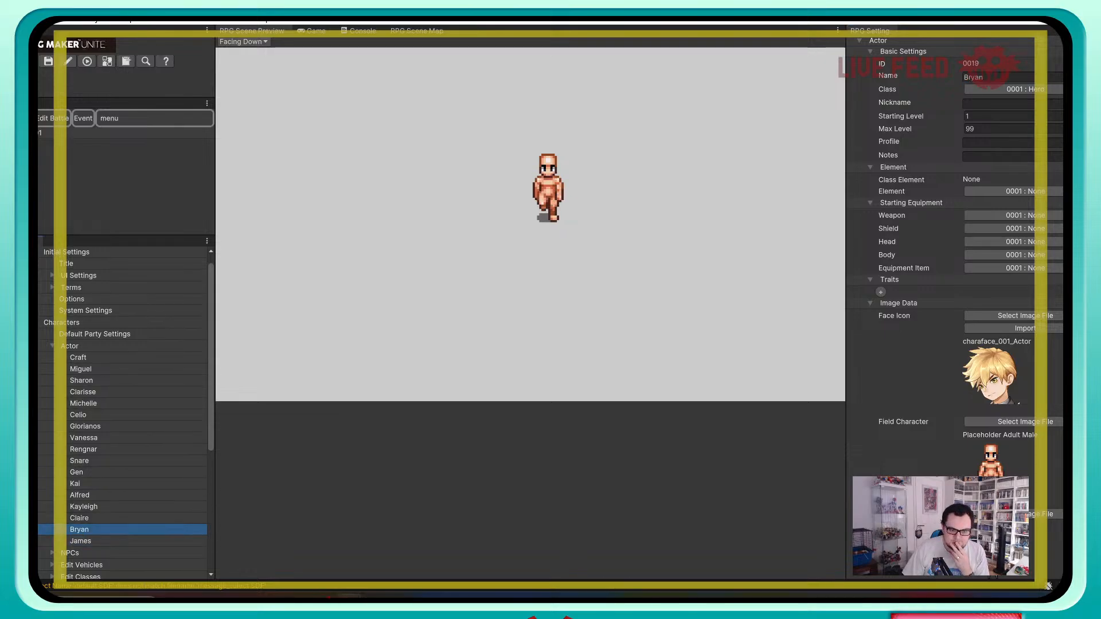
# Step: Try to select the default actors from Craft through Kayleigh as one range
pyautogui.click(103, 357)
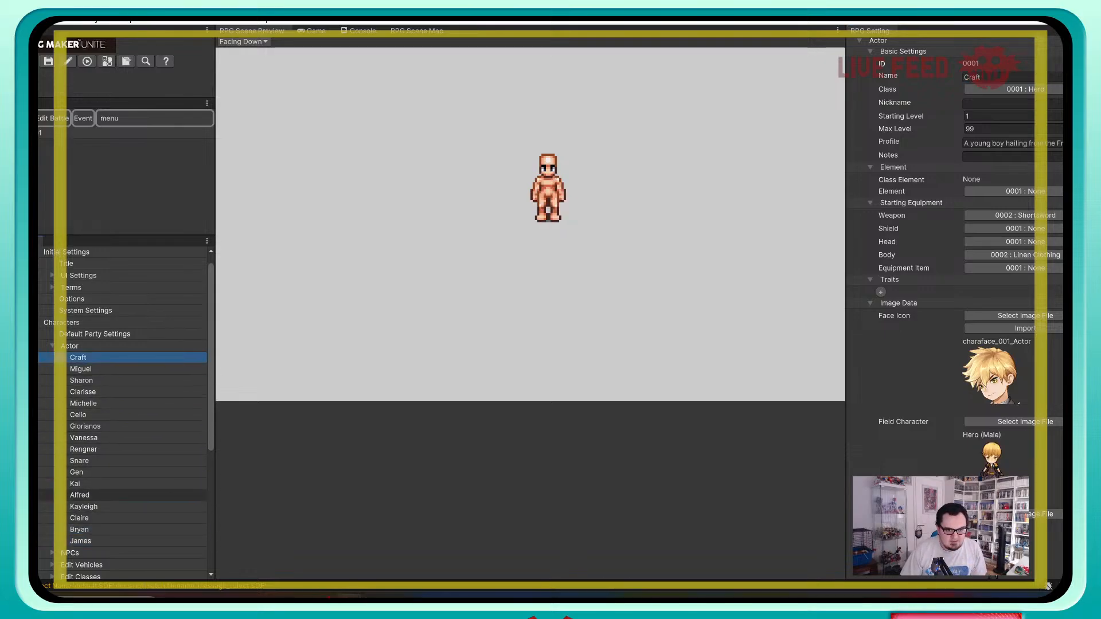
pyautogui.click(104, 507)
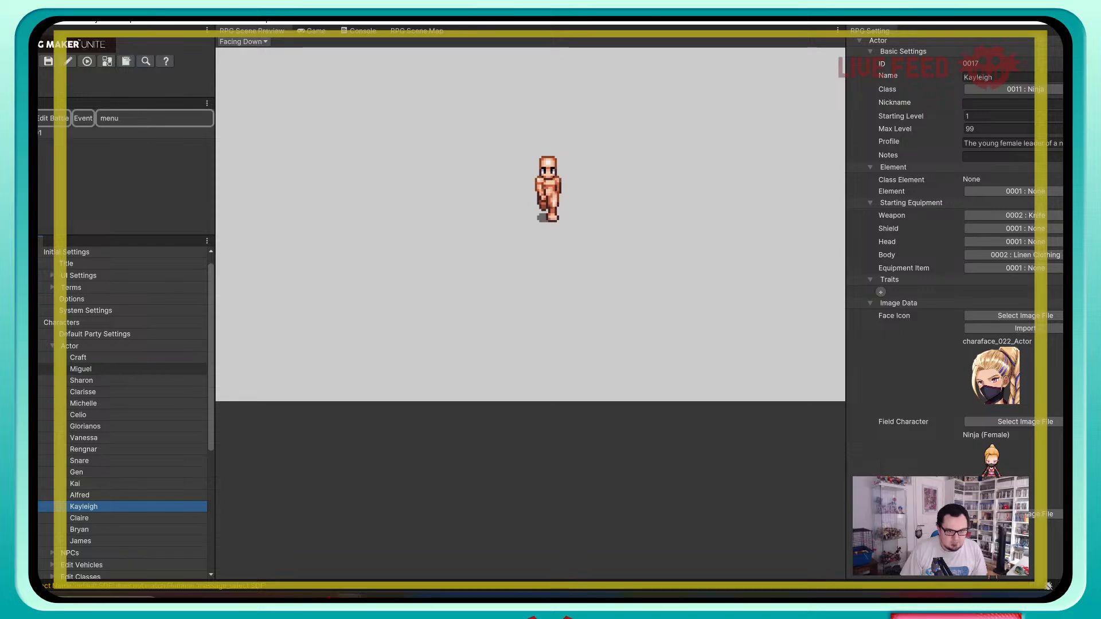
pyautogui.click(103, 357)
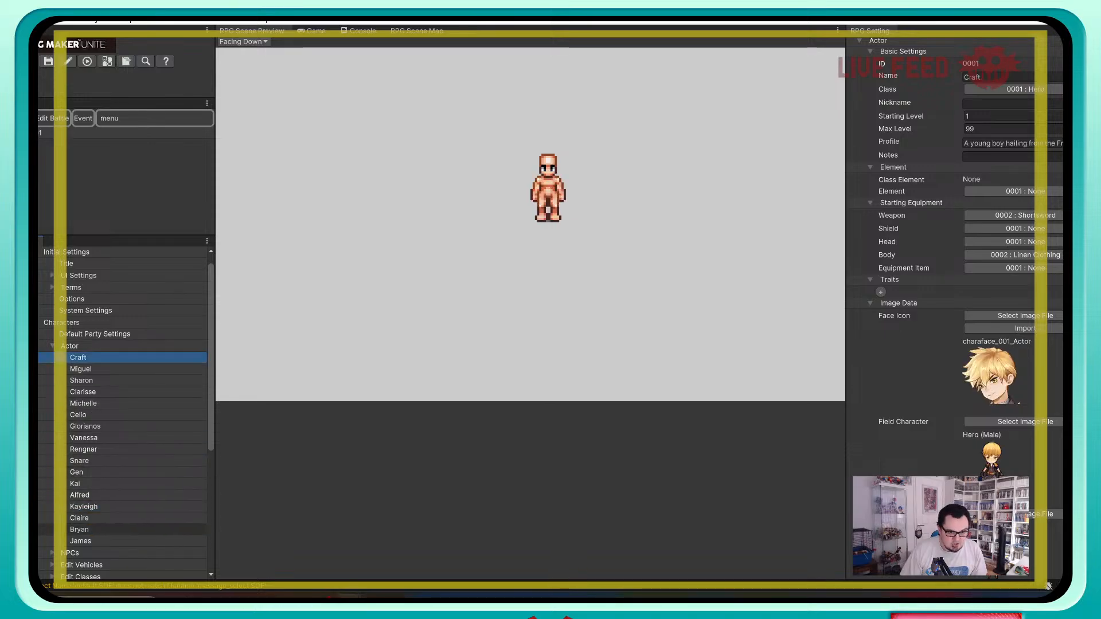
pyautogui.click(104, 507)
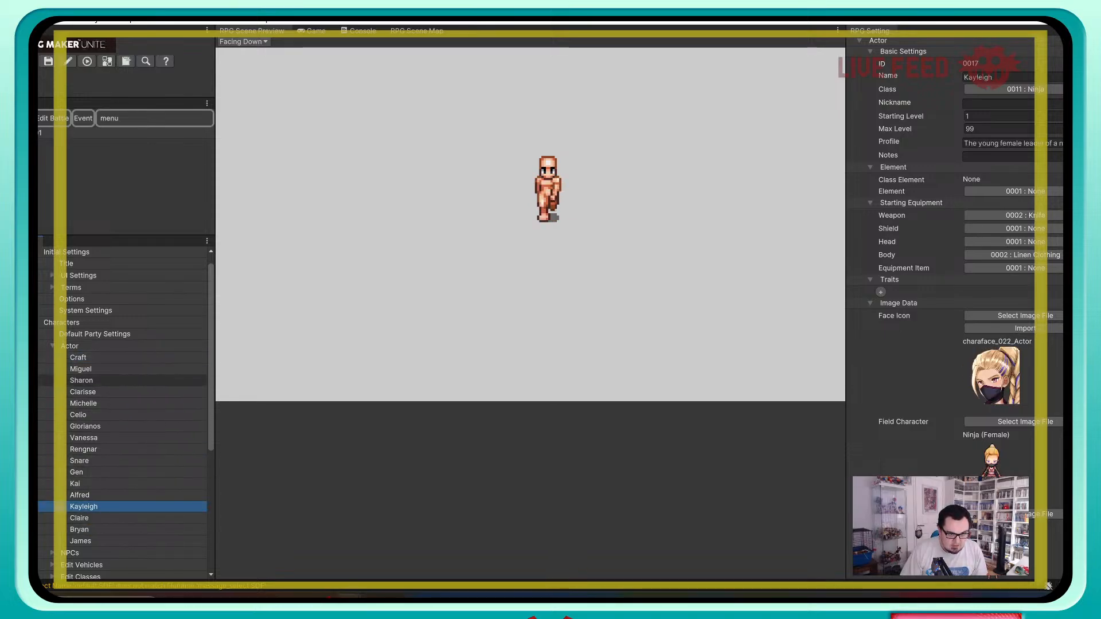
pyautogui.click(103, 358)
pyautogui.click(104, 369)
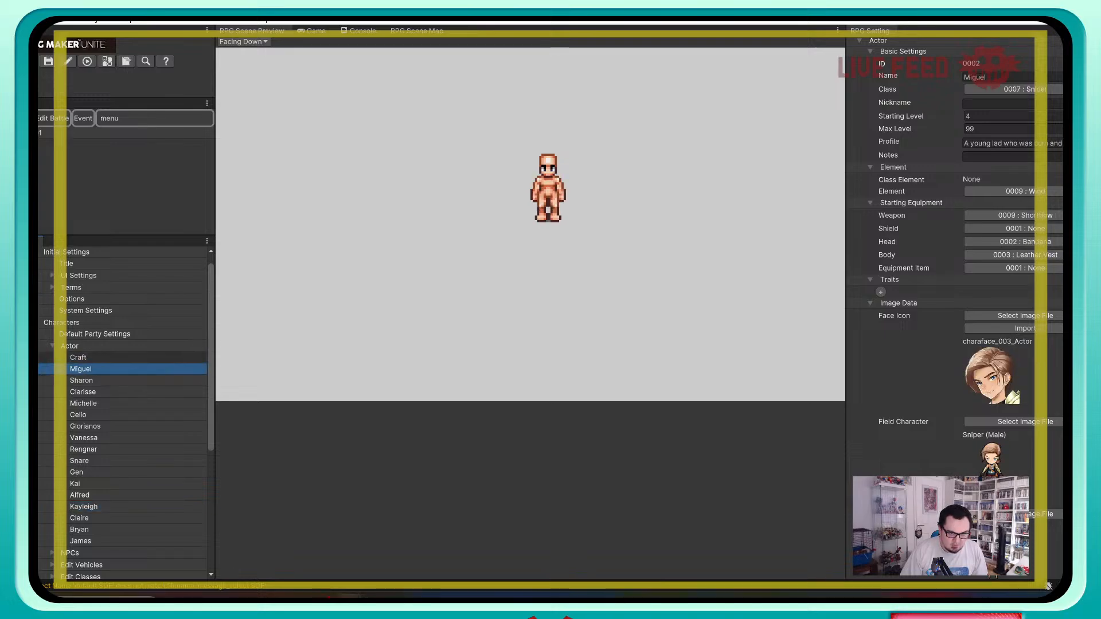
# Step: Check which actions are available for Craft and Miguel, and try to select the actors from Miguel through Kayleigh together
pyautogui.click(104, 357)
pyautogui.rightClick(109, 358)
pyautogui.click(147, 366)
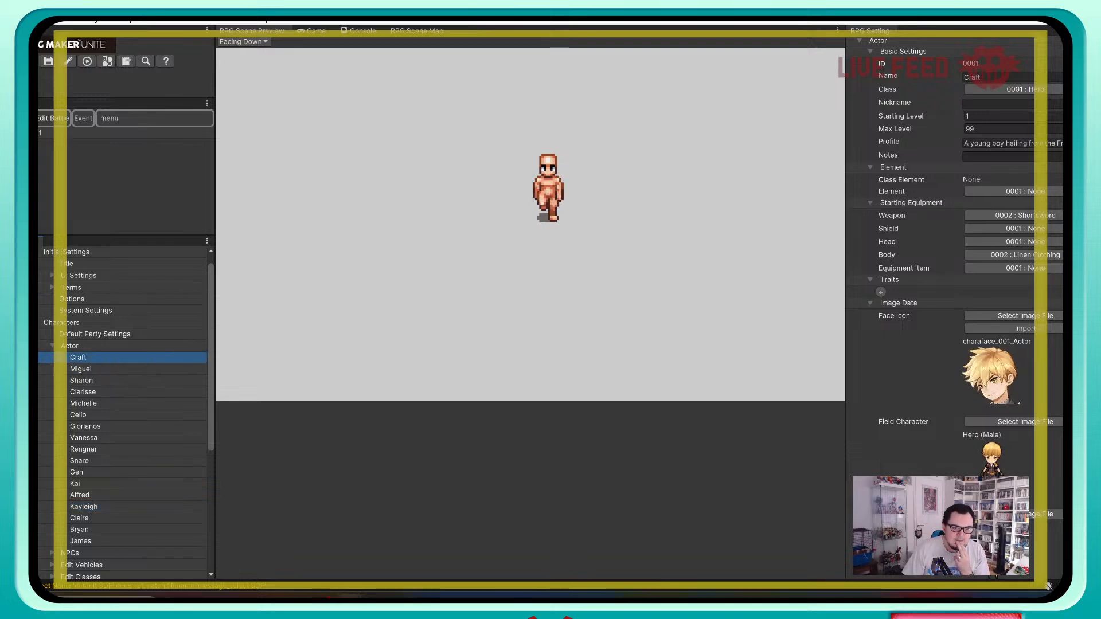
pyautogui.rightClick(94, 358)
pyautogui.click(86, 369)
pyautogui.rightClick(89, 368)
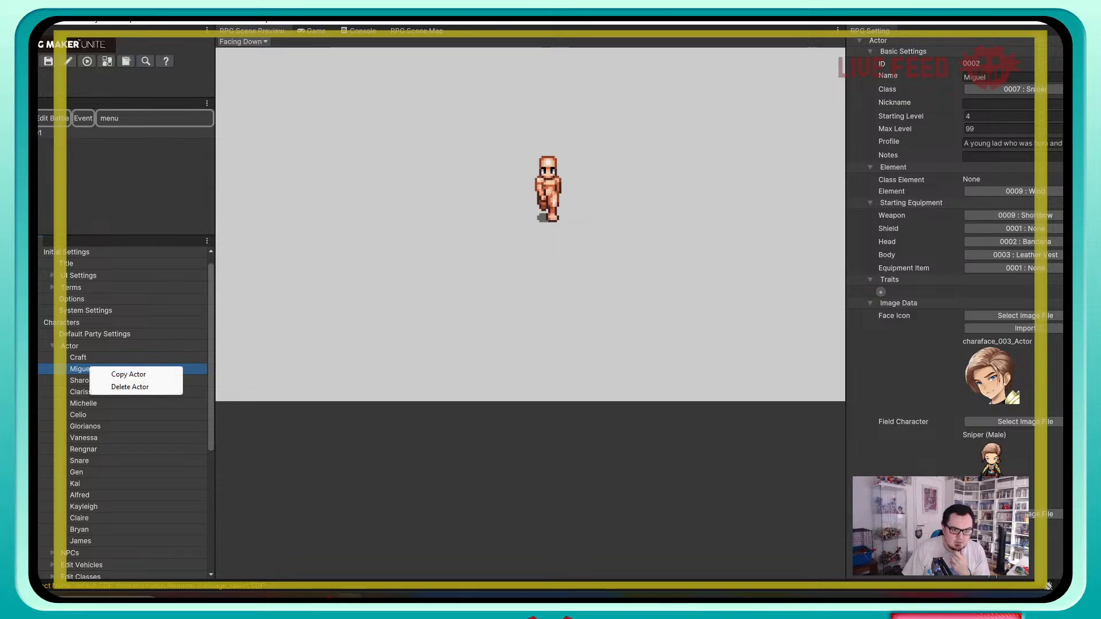
pyautogui.click(89, 369)
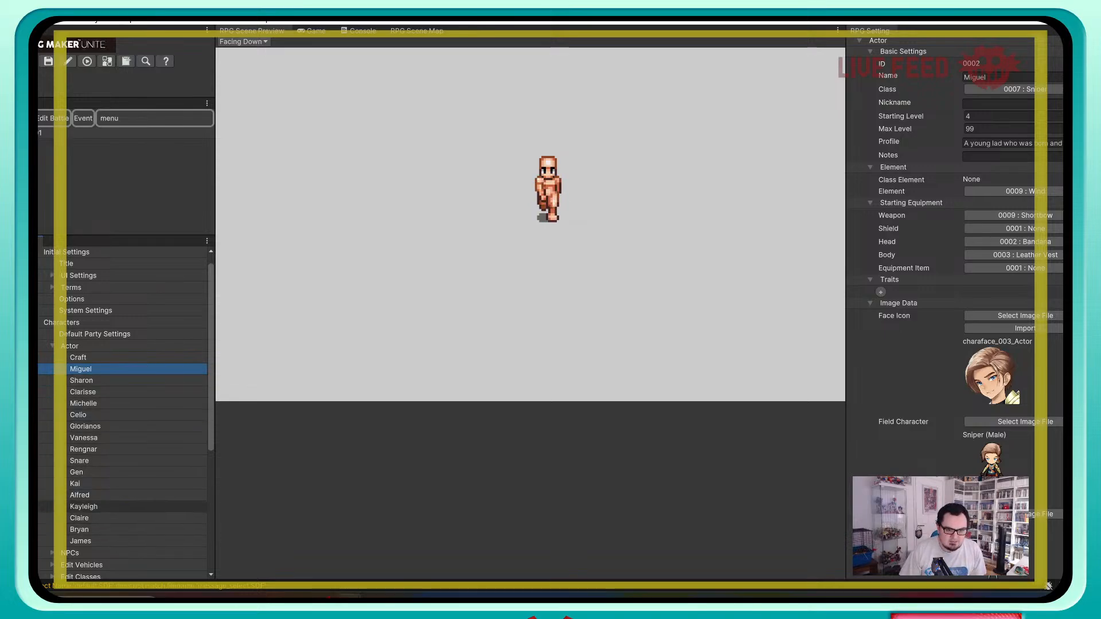
pyautogui.click(83, 507)
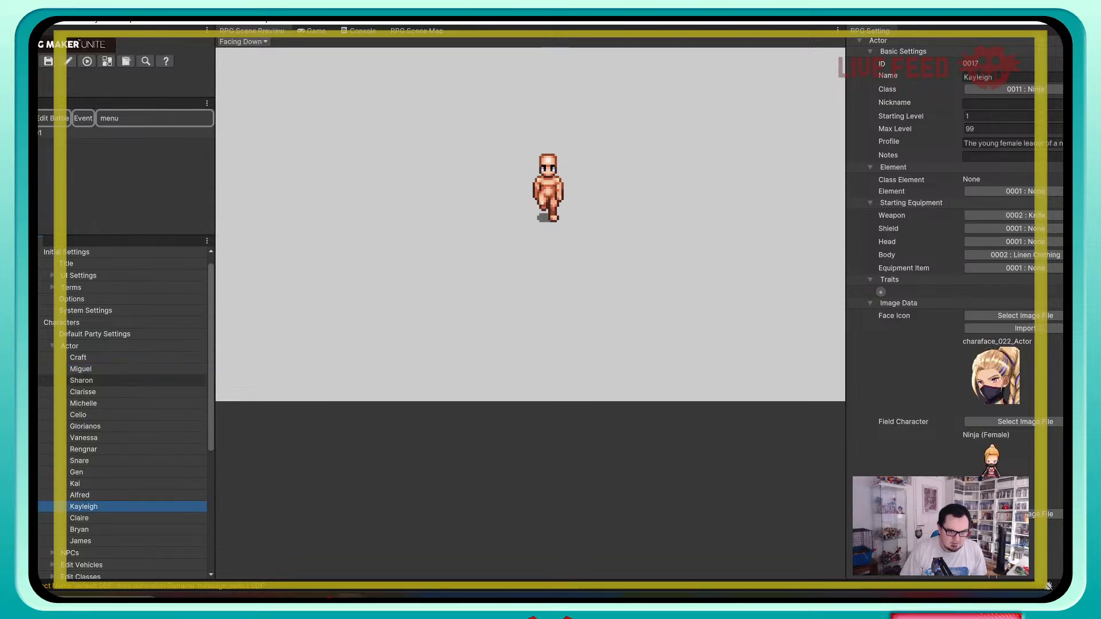
pyautogui.click(81, 369)
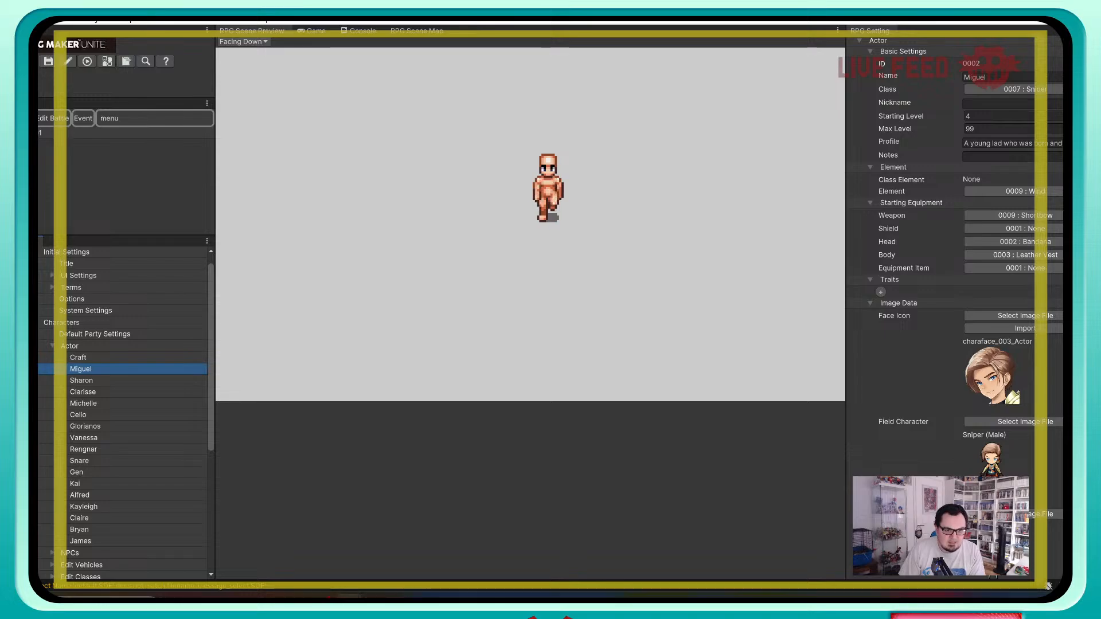
# Step: Delete the default actors Miguel, Sharon, Clarisse, Michelle, Celio, Glorianos and Vanessa
pyautogui.rightClick(100, 369)
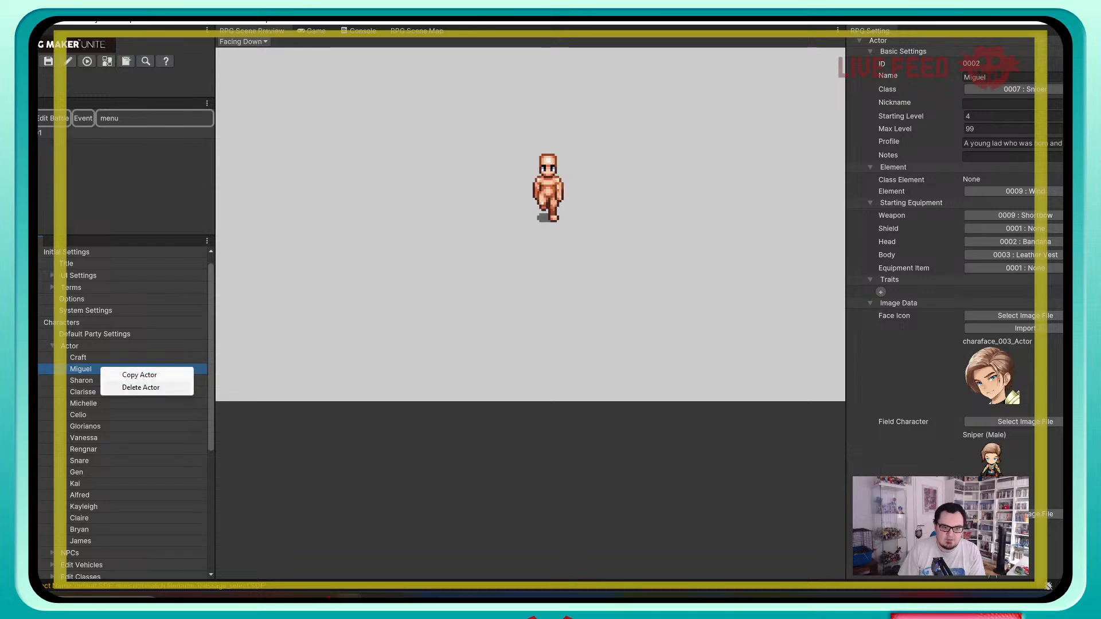
pyautogui.click(143, 390)
pyautogui.rightClick(112, 370)
pyautogui.click(149, 390)
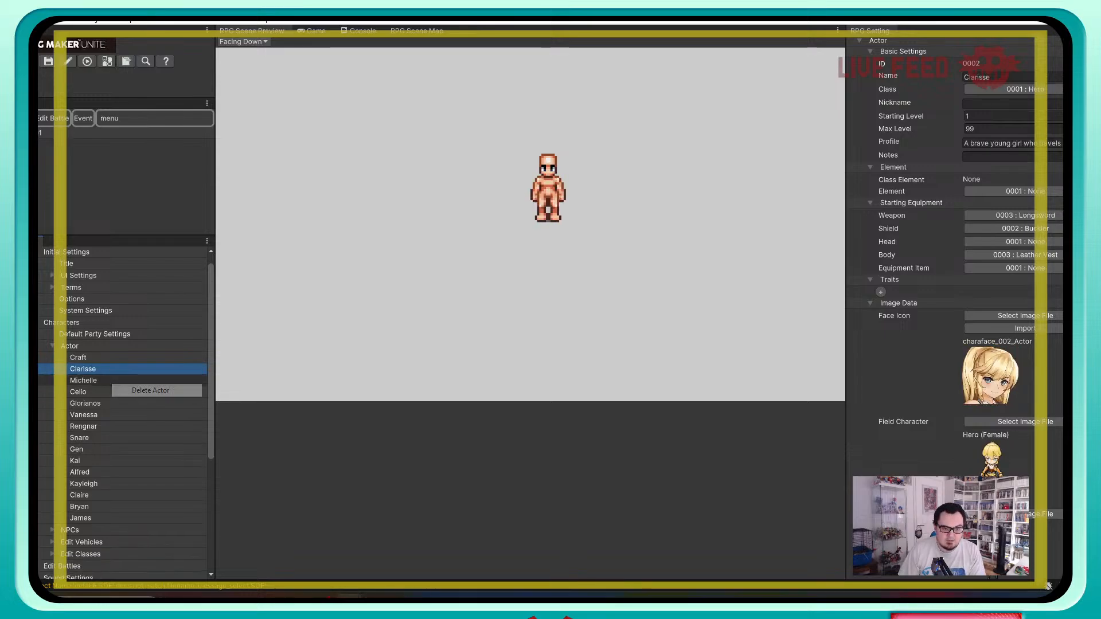
pyautogui.click(154, 390)
pyautogui.rightClick(107, 370)
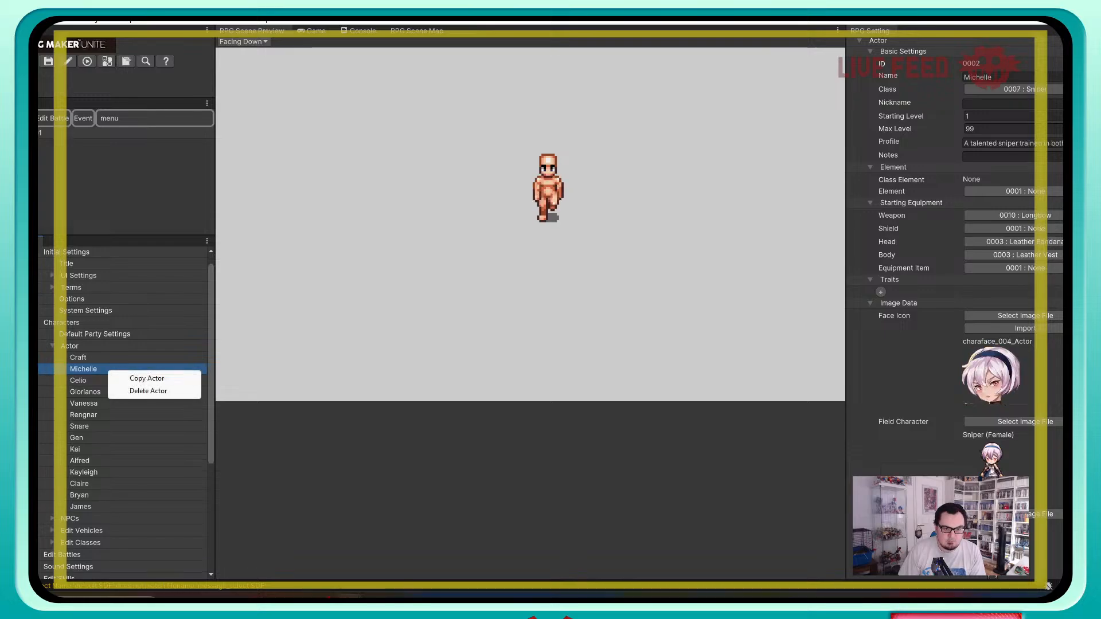
pyautogui.click(148, 391)
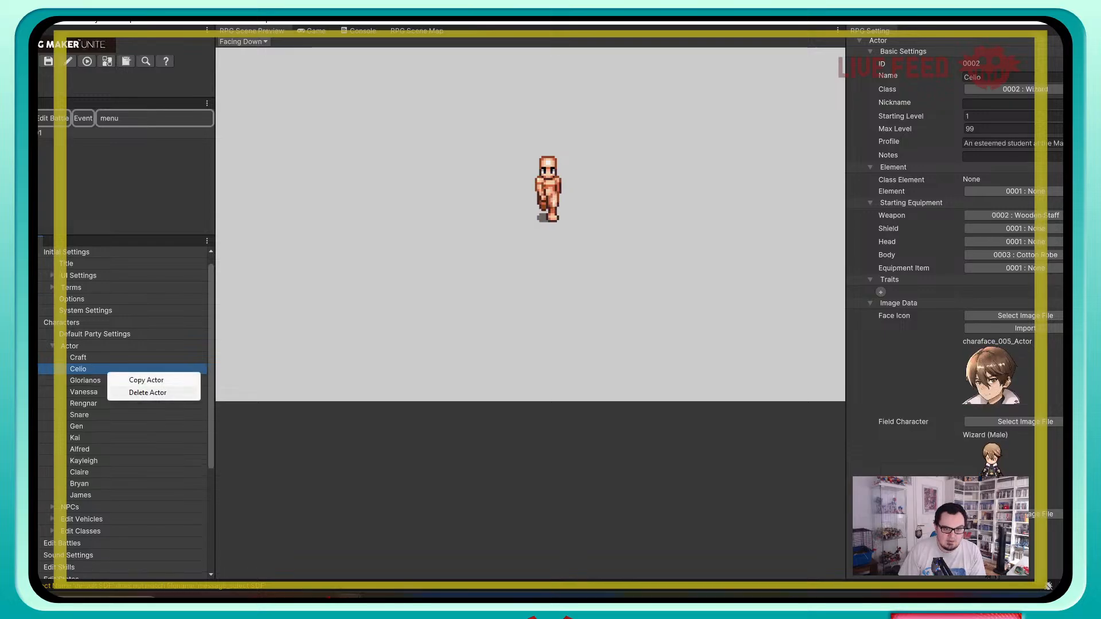
pyautogui.click(147, 392)
pyautogui.click(153, 391)
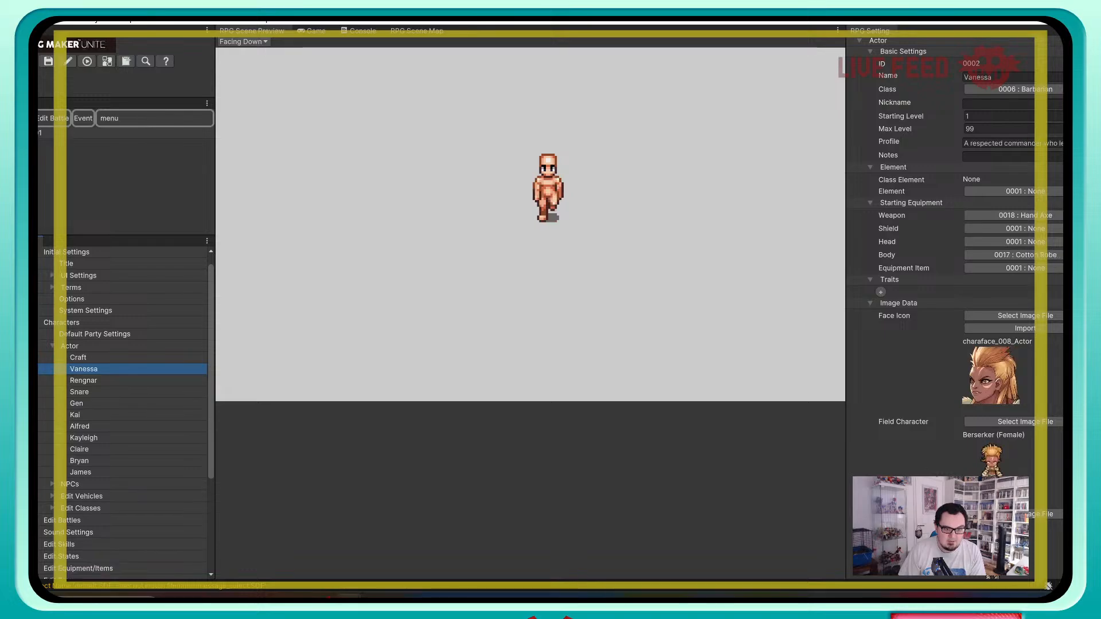
pyautogui.click(148, 391)
# Step: Delete the default actors Rengnar, Snare, Gen, Kai, Alfred and Kayleigh
pyautogui.rightClick(112, 370)
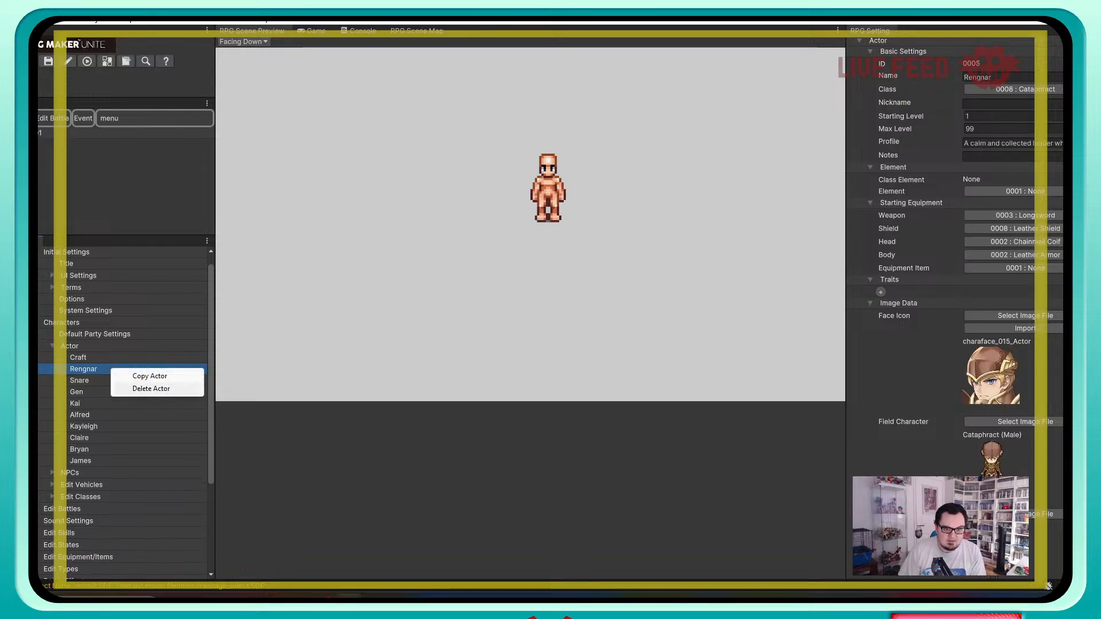
pyautogui.click(151, 390)
pyautogui.rightClick(112, 370)
pyautogui.click(150, 391)
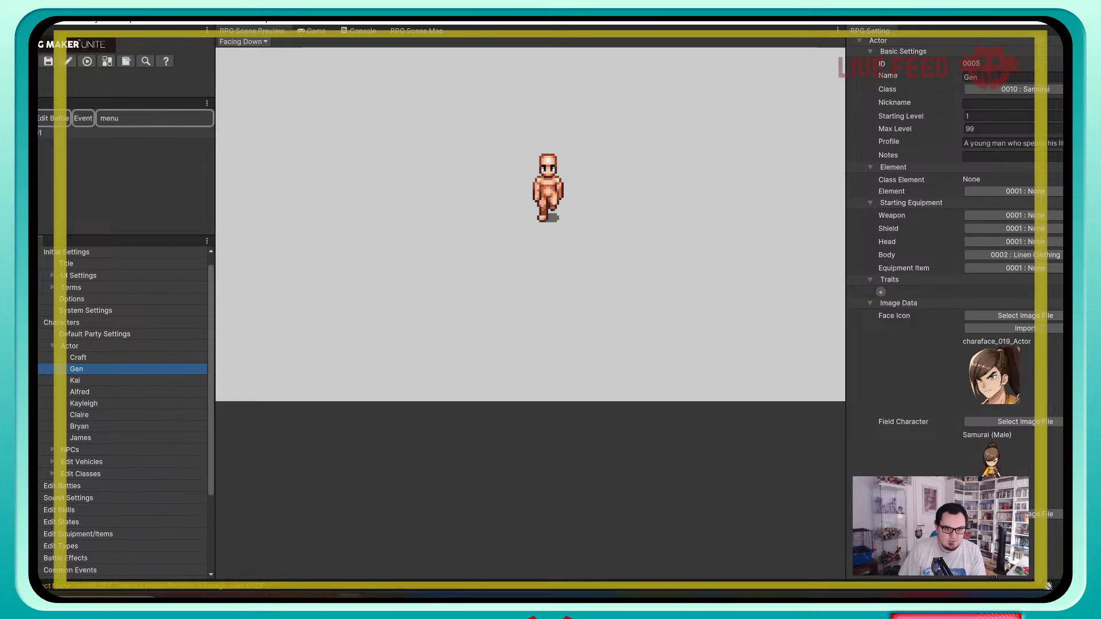
pyautogui.rightClick(112, 370)
pyautogui.click(150, 391)
pyautogui.rightClick(112, 370)
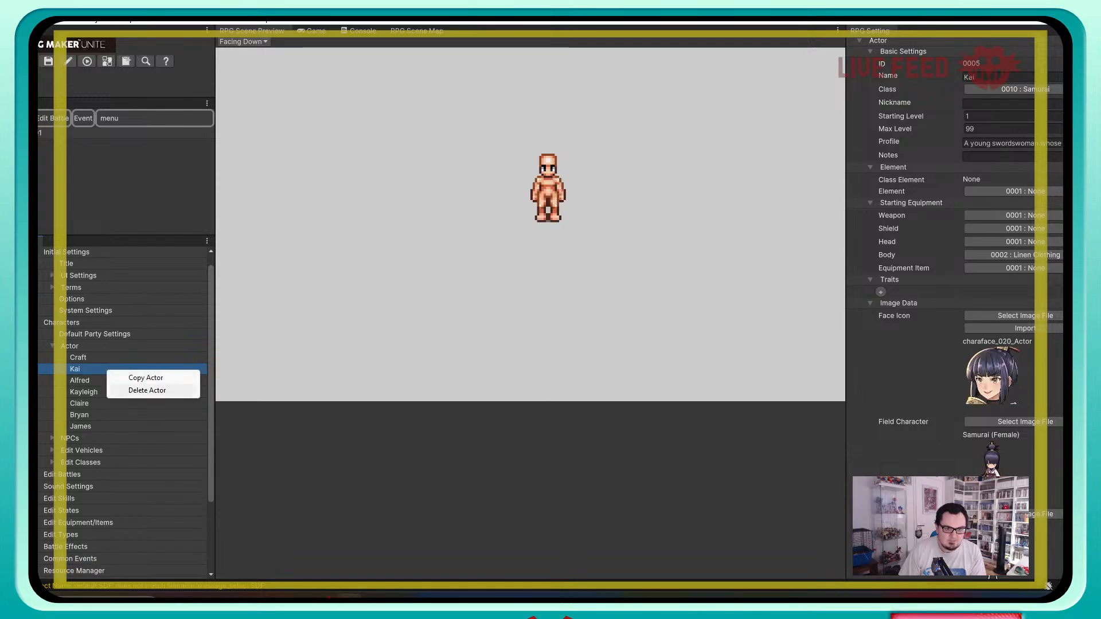
pyautogui.click(150, 390)
pyautogui.rightClick(112, 370)
pyautogui.click(150, 391)
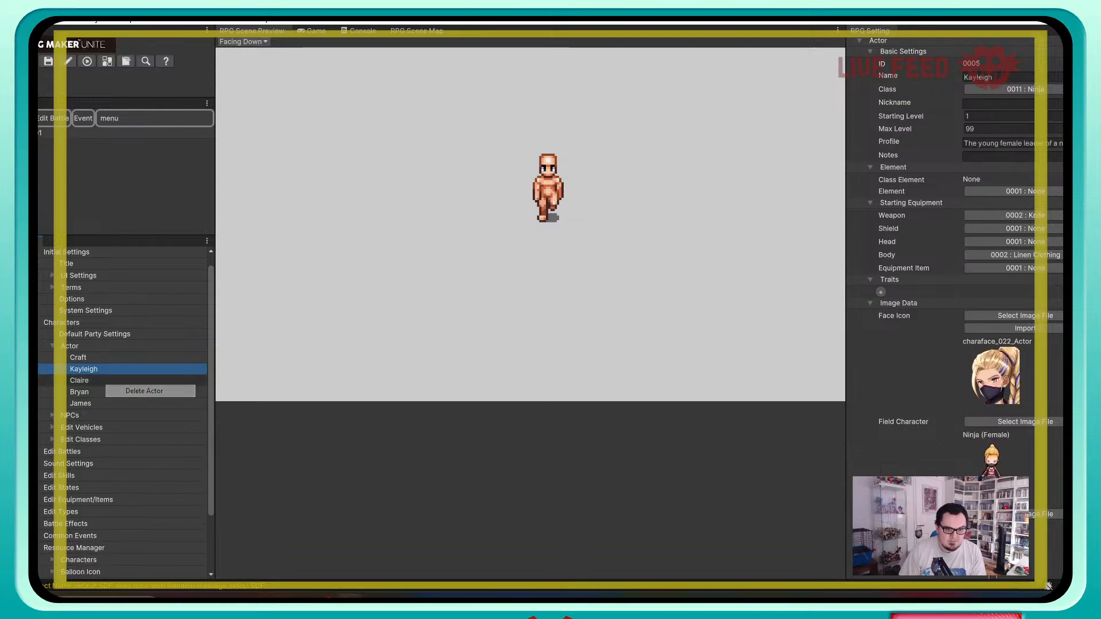
pyautogui.rightClick(112, 370)
pyautogui.click(150, 391)
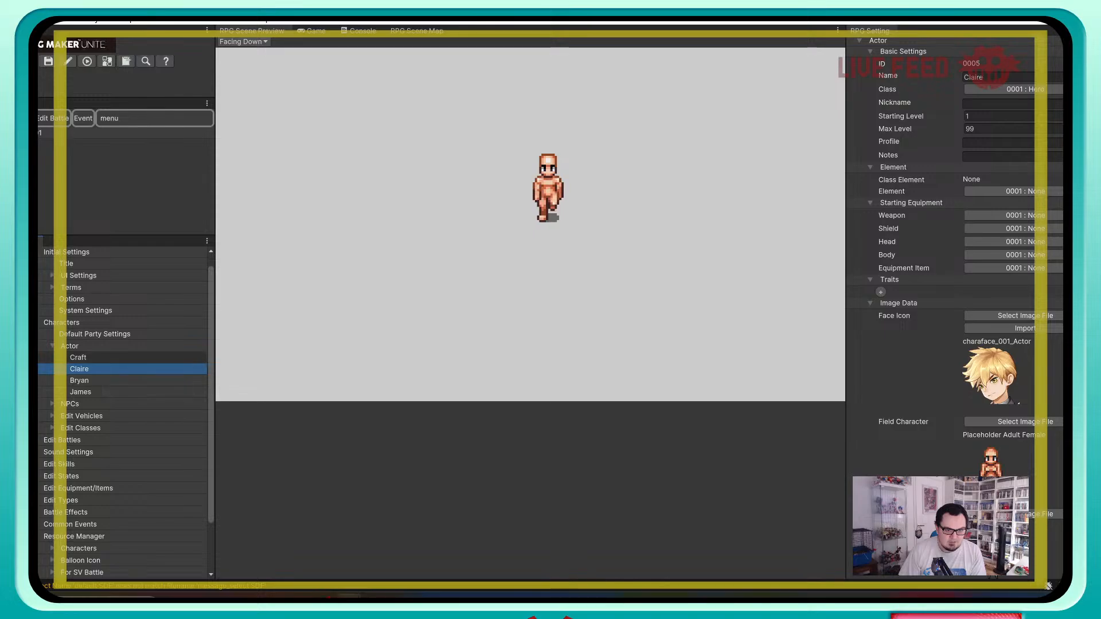
pyautogui.rightClick(106, 358)
pyautogui.click(80, 369)
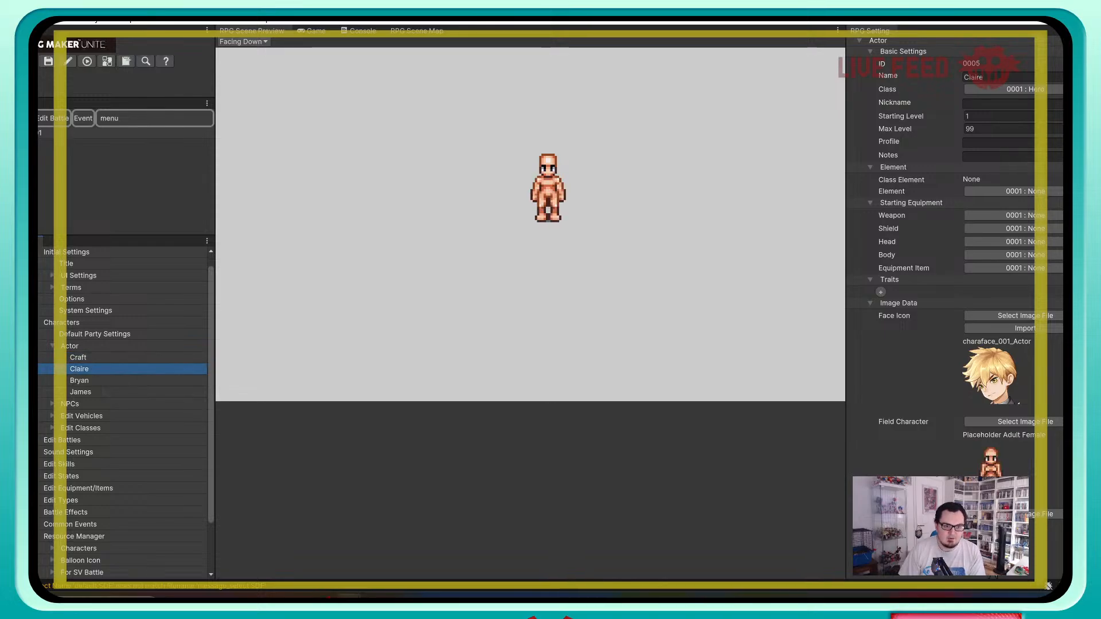
pyautogui.click(81, 358)
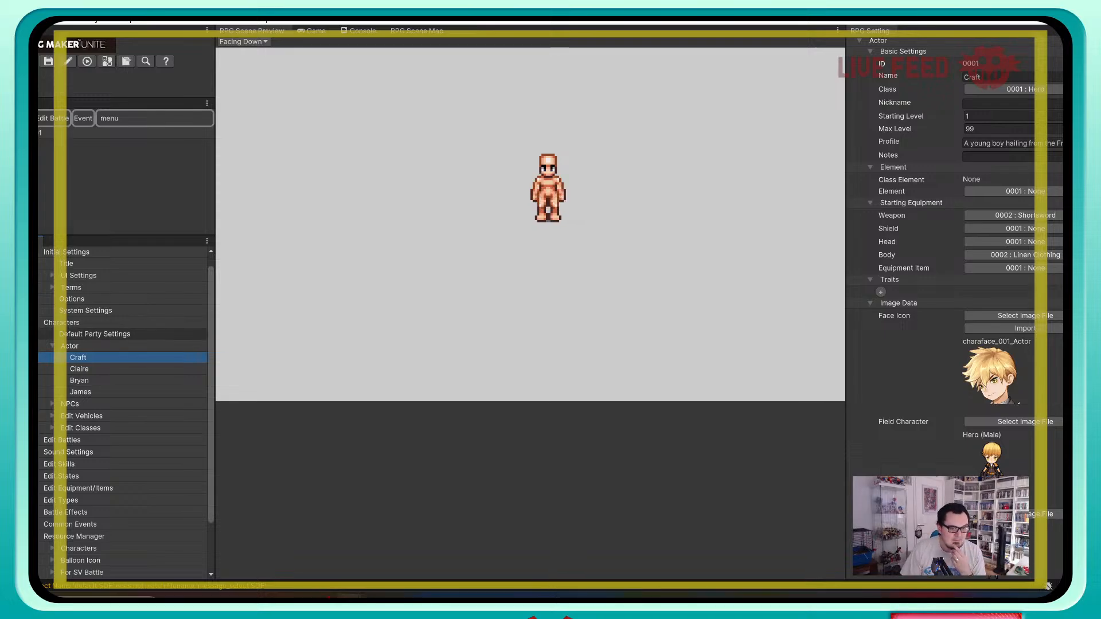
# Step: In the default party settings, assign Claire as Main Character, Bryan as Member 2 and James as Member 3
pyautogui.click(94, 335)
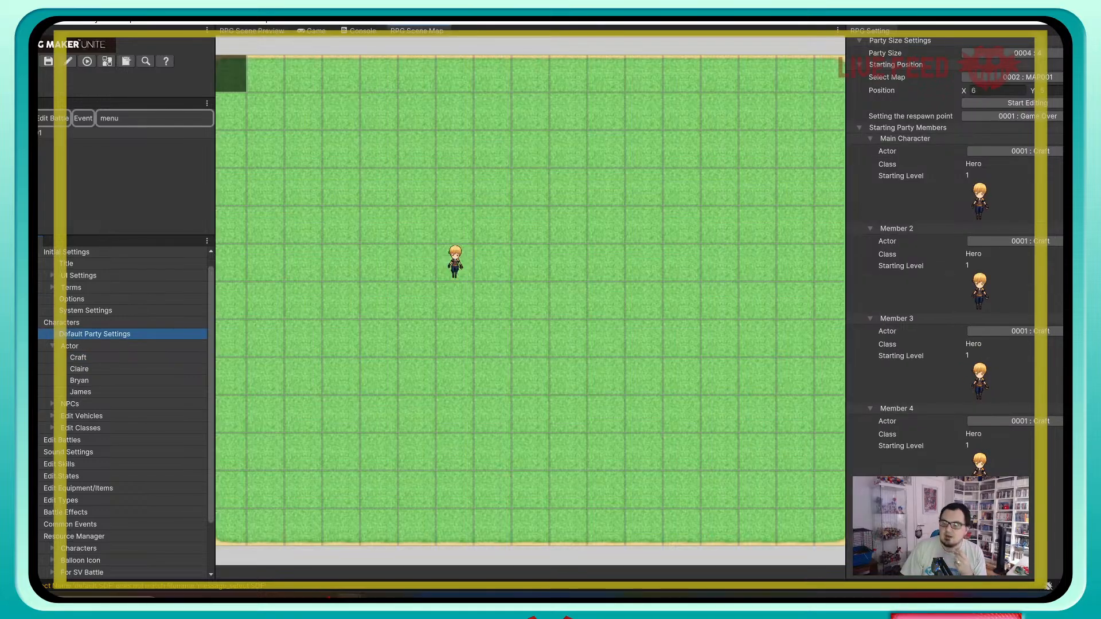
pyautogui.click(1009, 151)
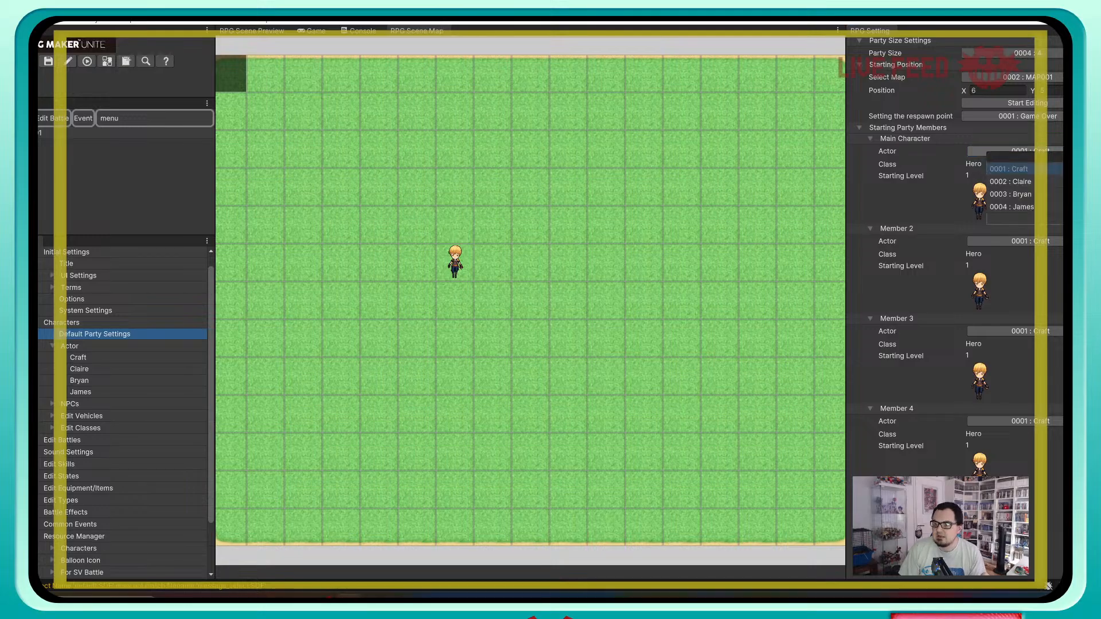
pyautogui.click(1010, 181)
pyautogui.click(1011, 258)
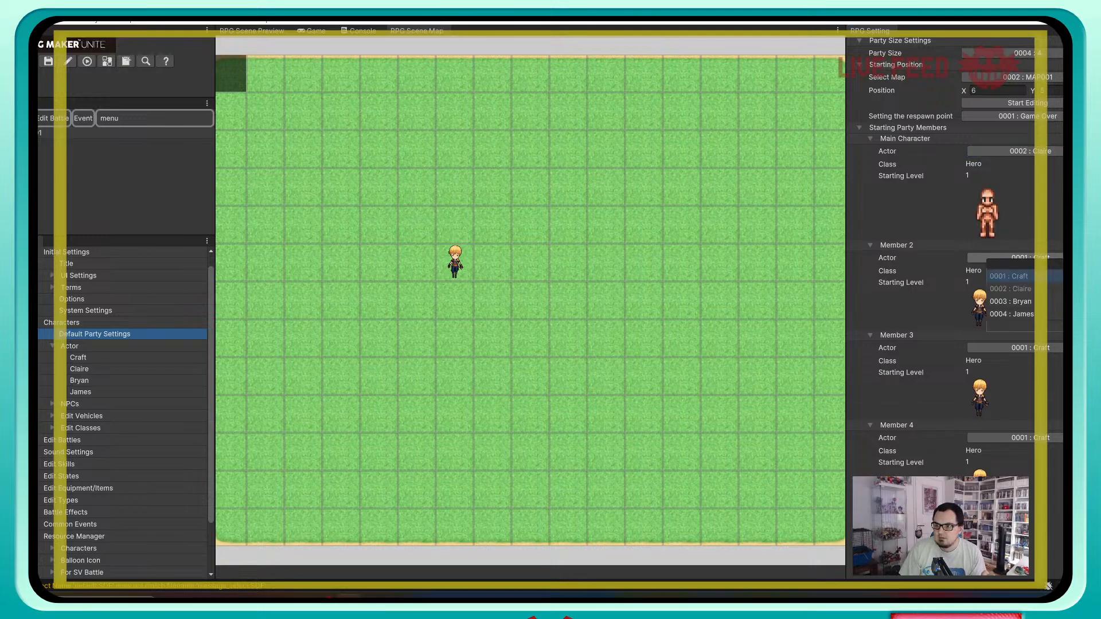
pyautogui.click(1012, 301)
pyautogui.click(1010, 364)
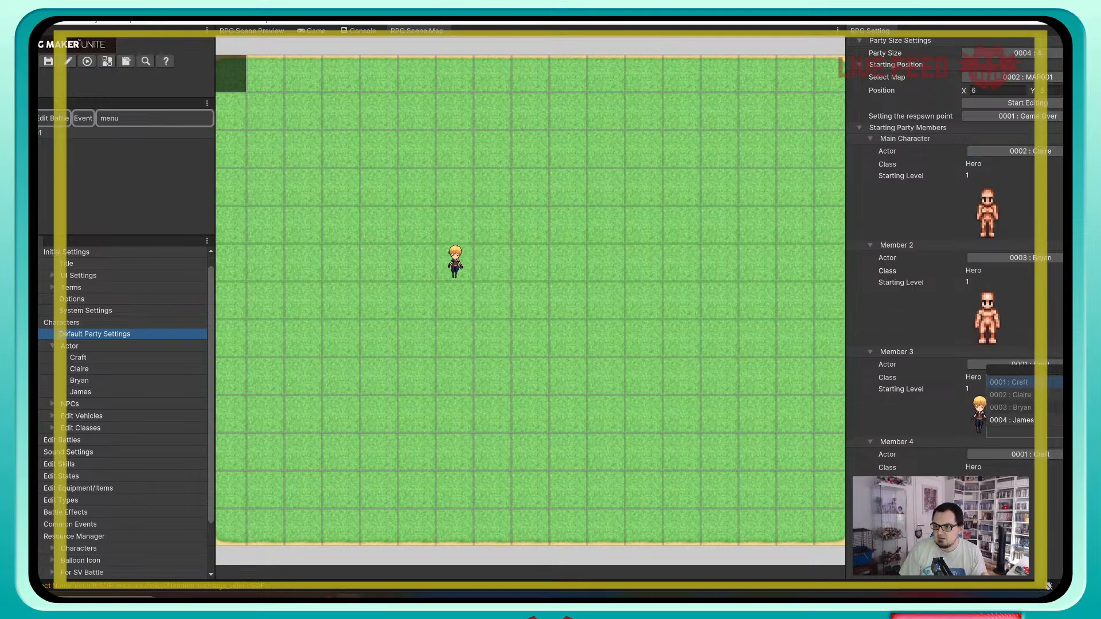
pyautogui.click(1010, 420)
# Step: Set the default party size to 3
pyautogui.click(1011, 470)
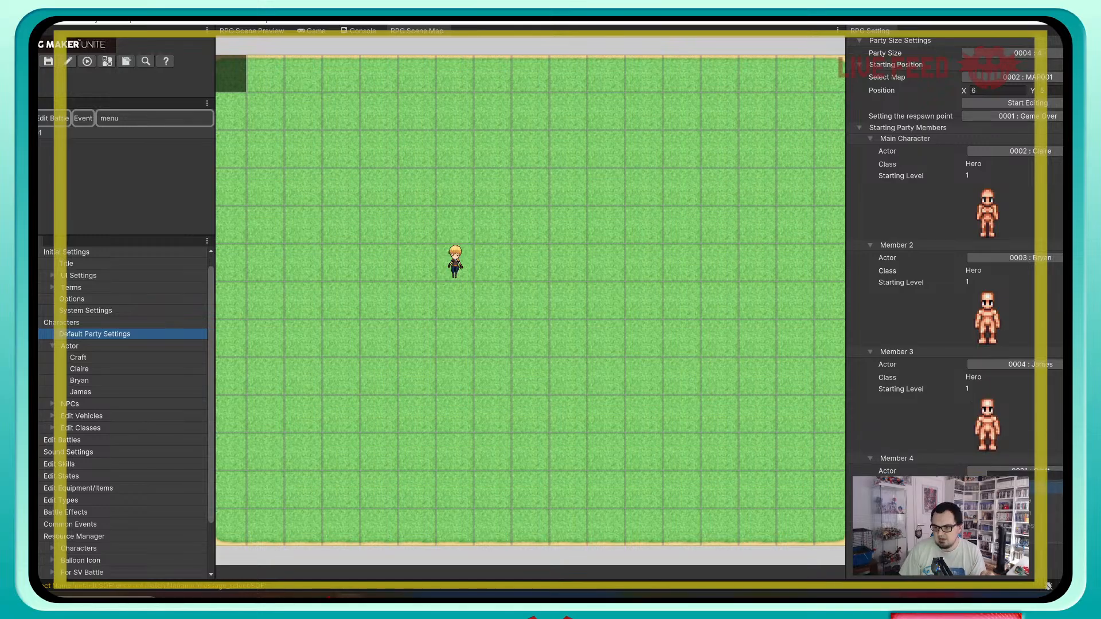
pyautogui.click(1012, 488)
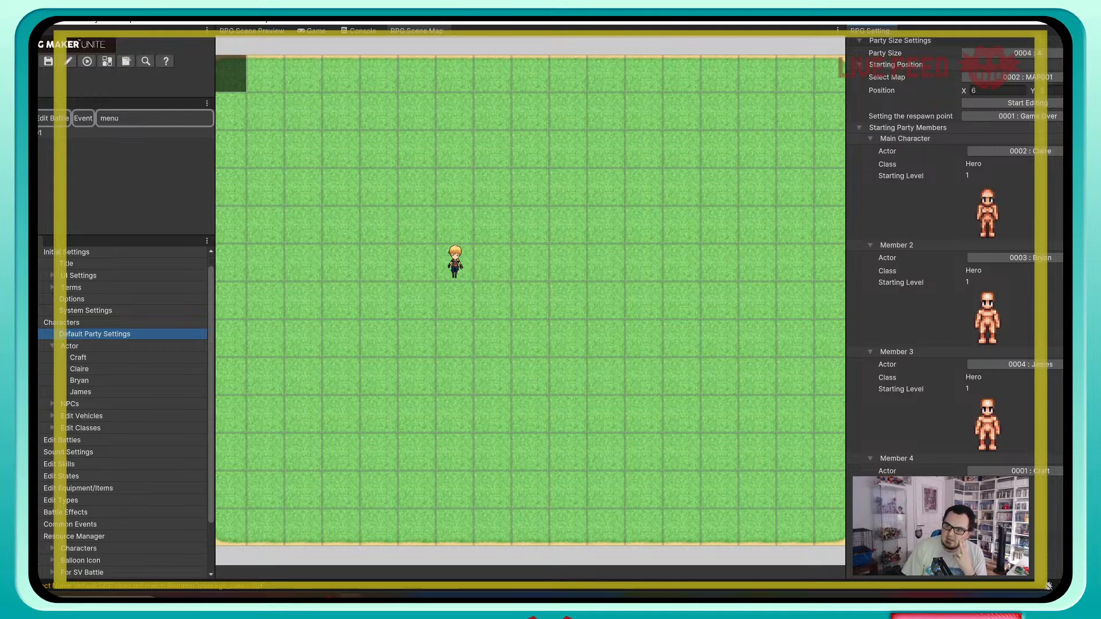
pyautogui.click(1010, 52)
pyautogui.click(1009, 98)
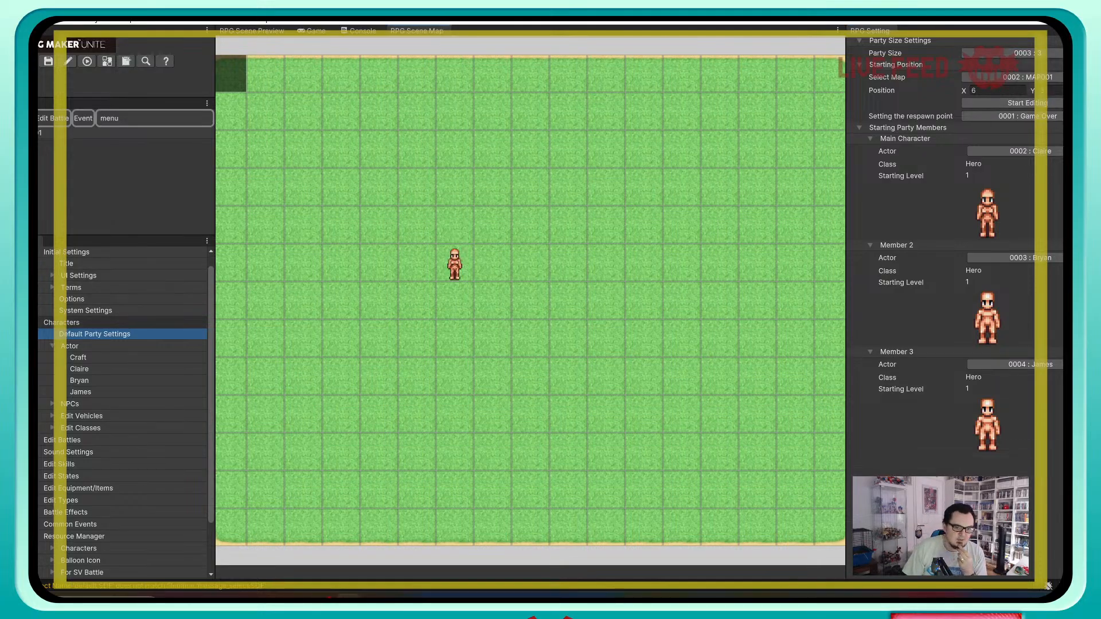
# Step: Collapse the actor list, then start a new game in a playtest and walk the party to two spots on the map
pyautogui.scroll(1, 122, 323)
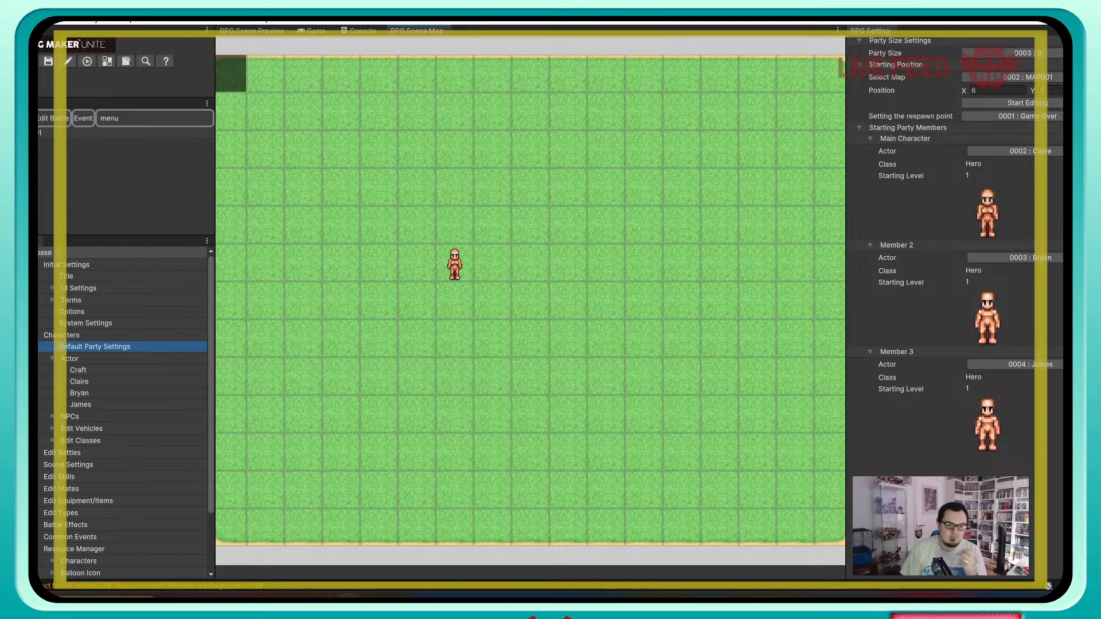
pyautogui.click(52, 359)
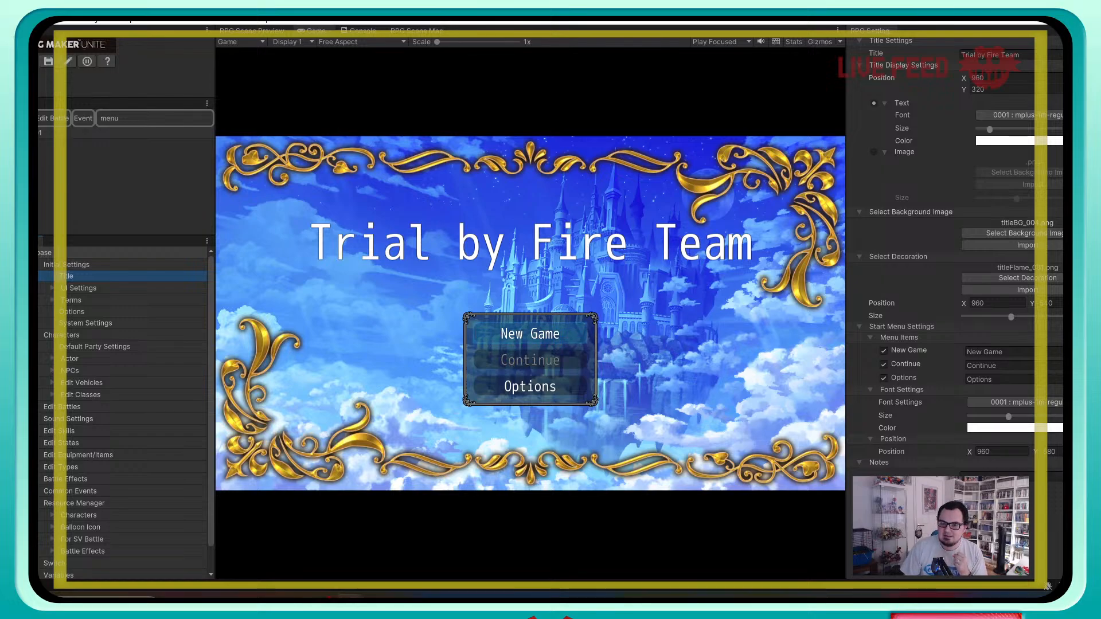
pyautogui.press('Return')
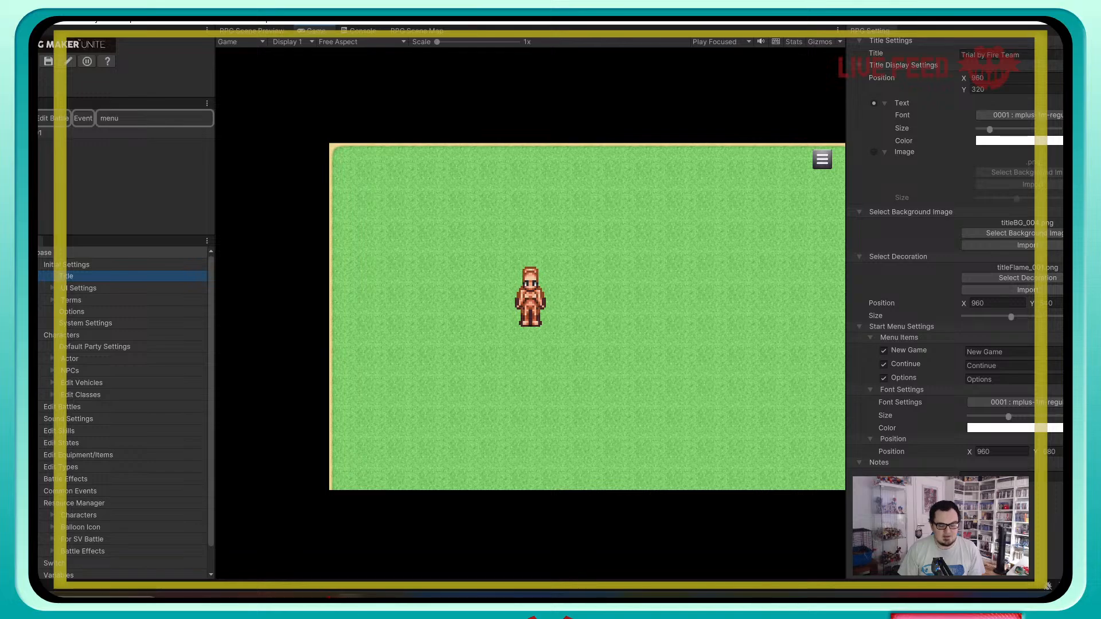
pyautogui.click(624, 282)
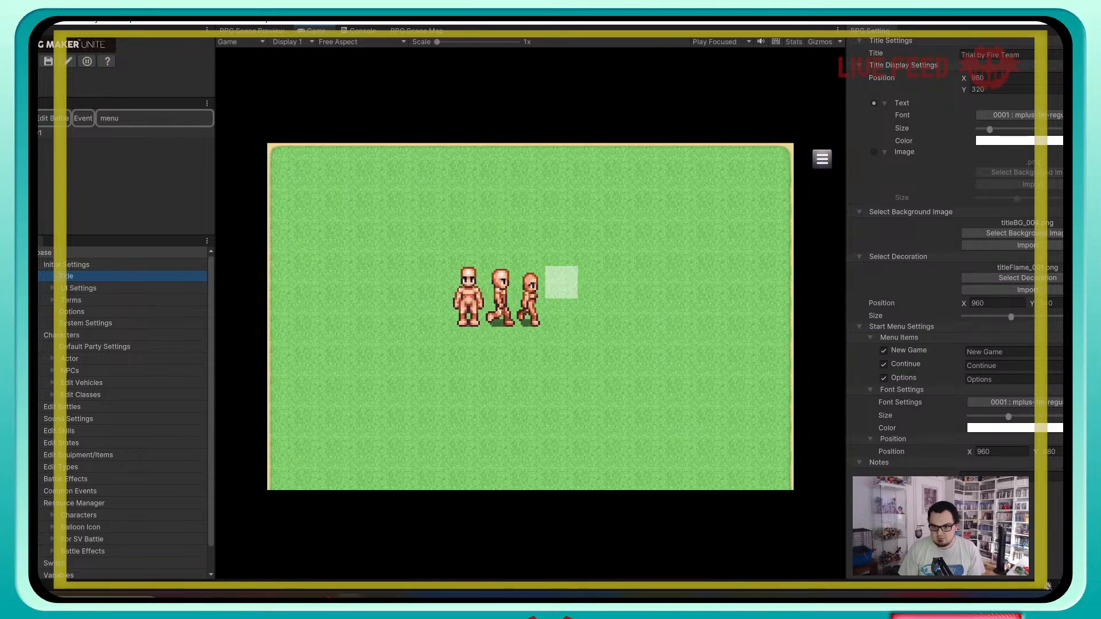
pyautogui.click(375, 283)
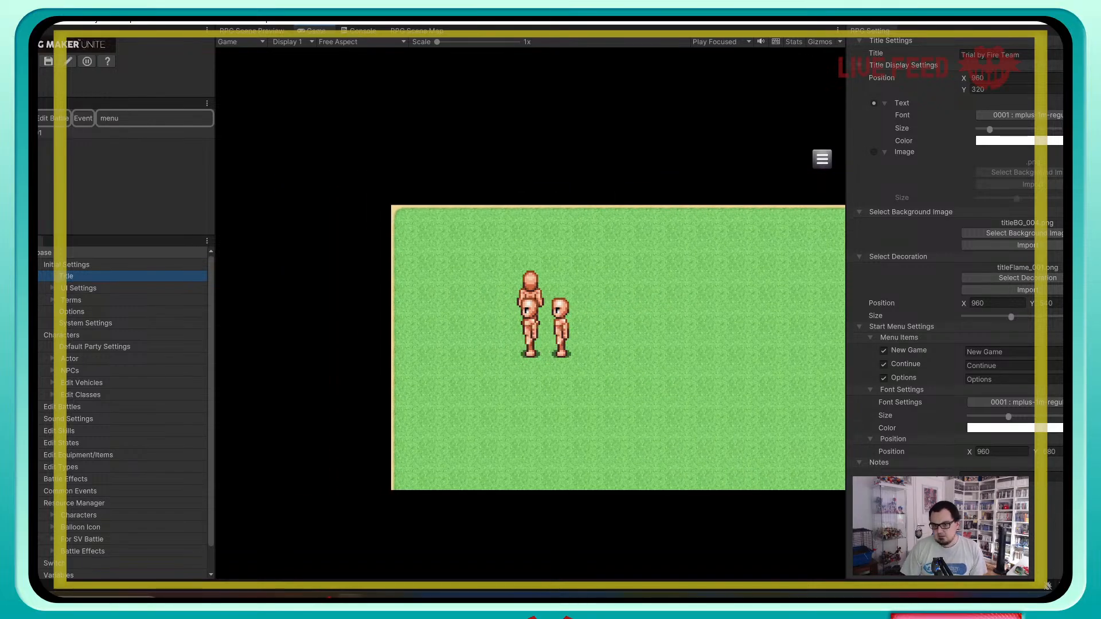
# Step: Walk the party around the grass map in every direction to check how the two followers trail Claire, and end the playtest
pyautogui.press('Down')
pyautogui.press('Left')
pyautogui.press('Up')
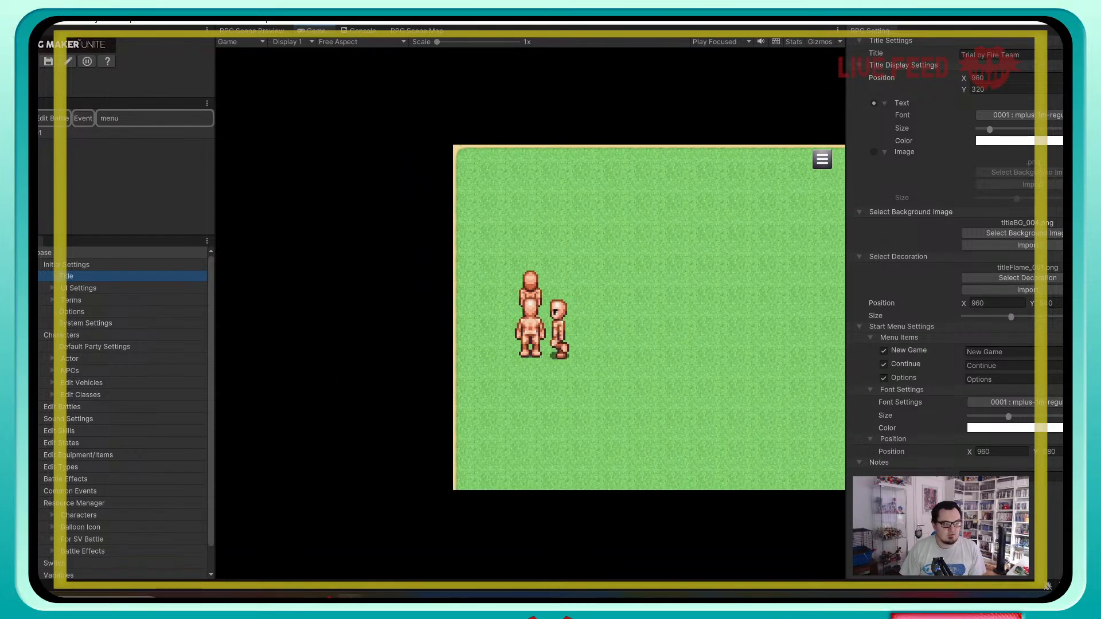
pyautogui.press('Up')
pyautogui.press('Right')
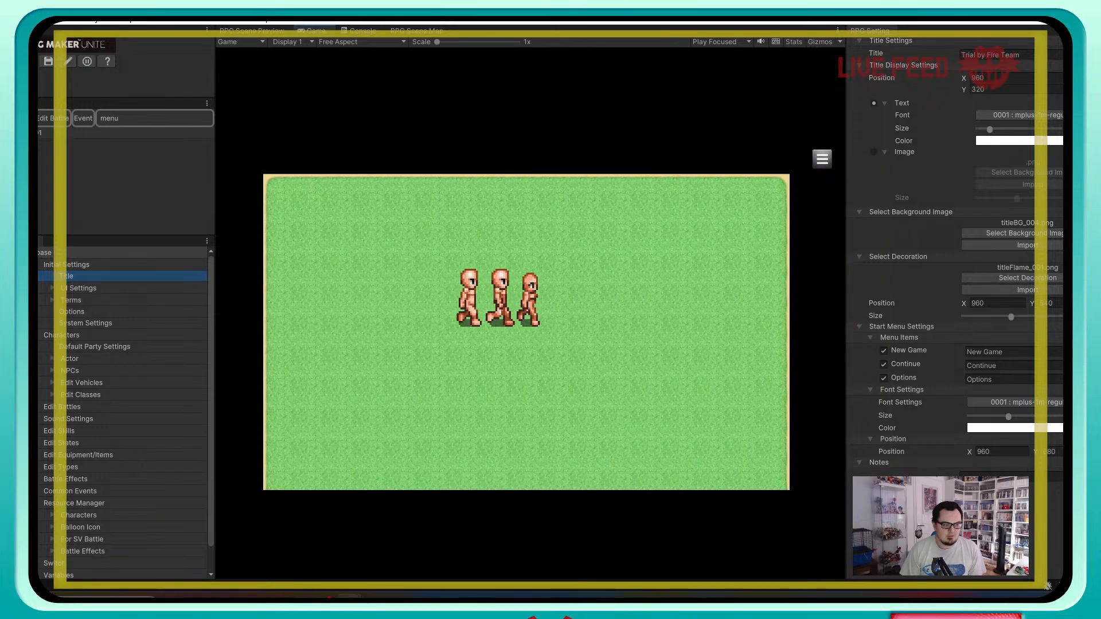
pyautogui.press('Right')
pyautogui.press('Down')
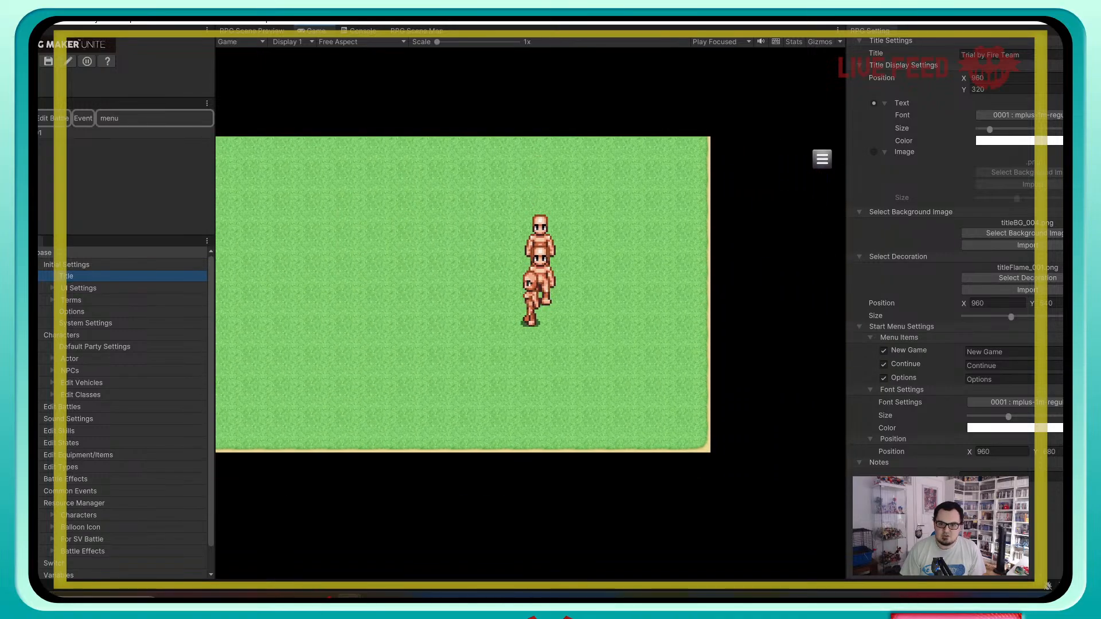
pyautogui.press('Left')
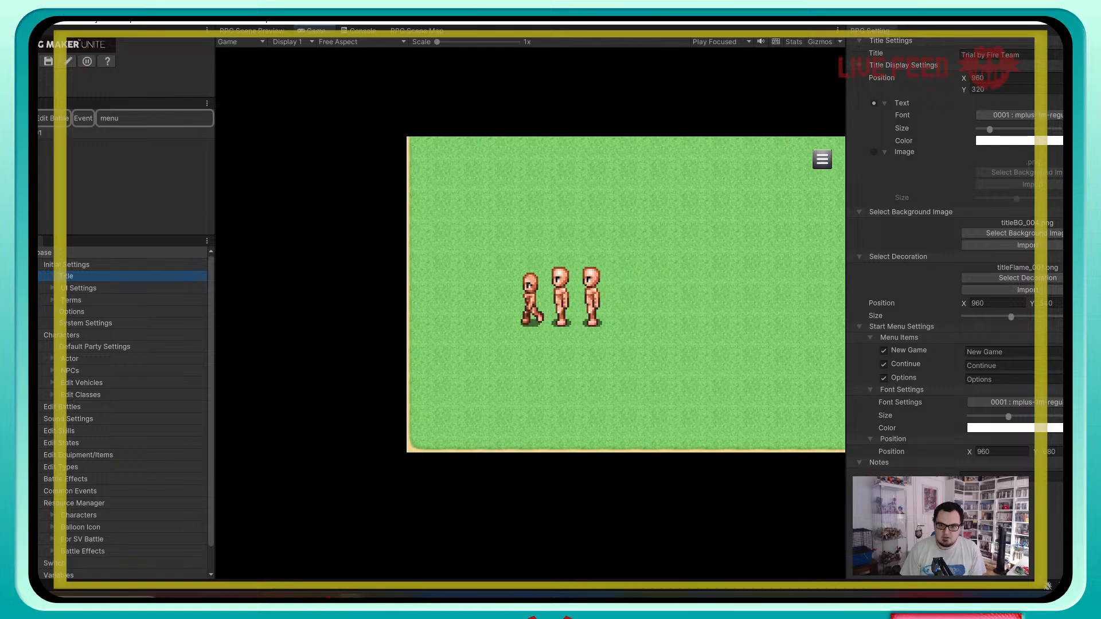
pyautogui.press('Up')
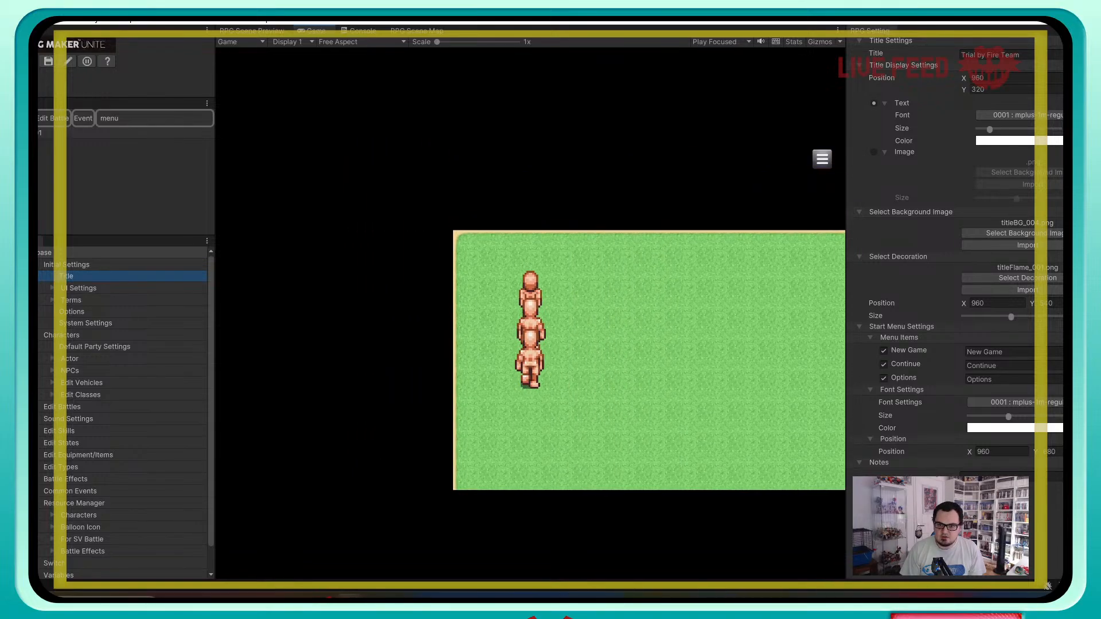
pyautogui.press('Right')
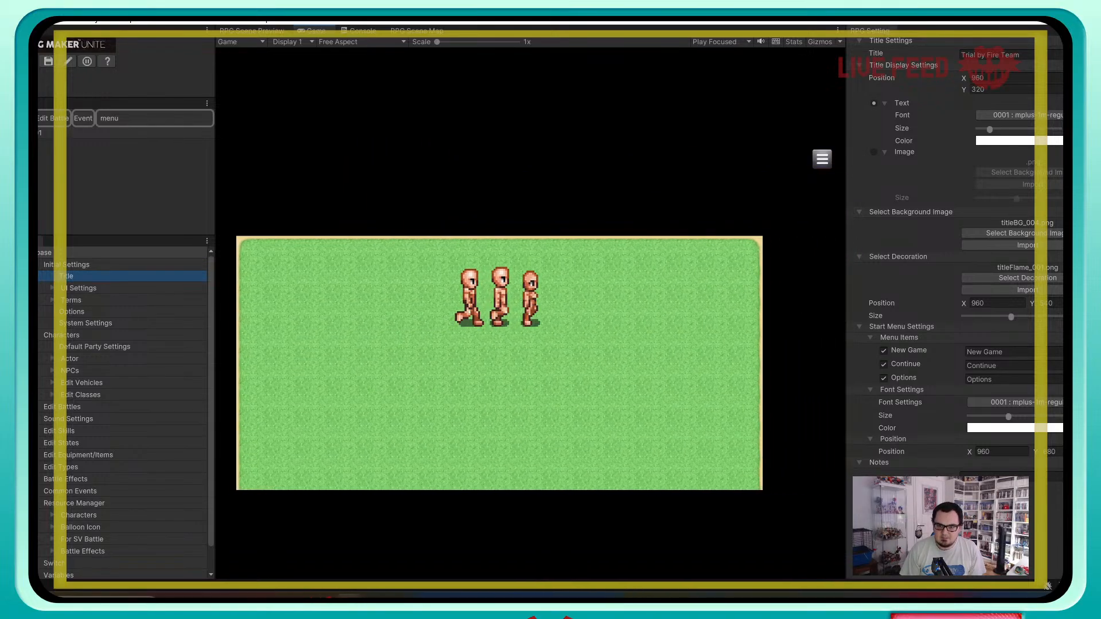
pyautogui.press('Right')
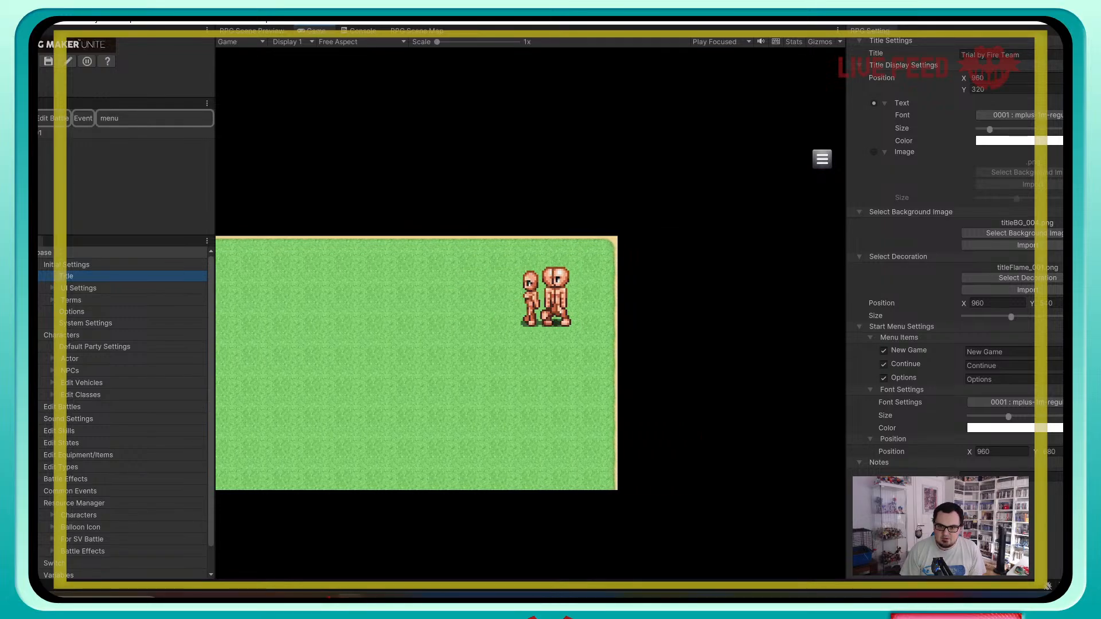
pyautogui.press('Left')
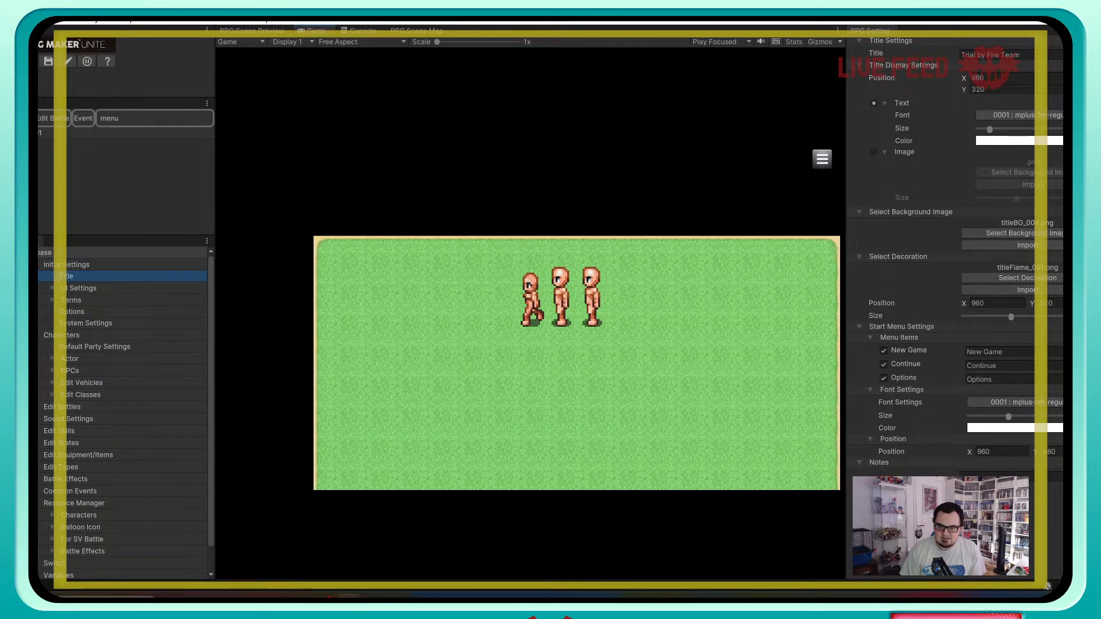
pyautogui.press('Down')
pyautogui.press('Down')
pyautogui.press('Right')
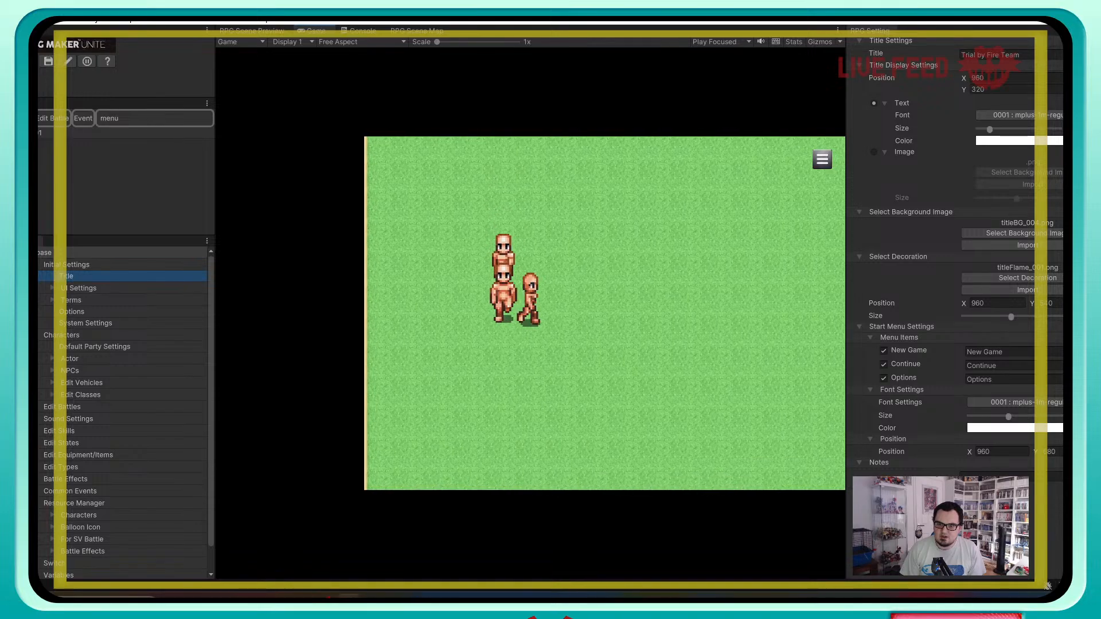
pyautogui.press('Right')
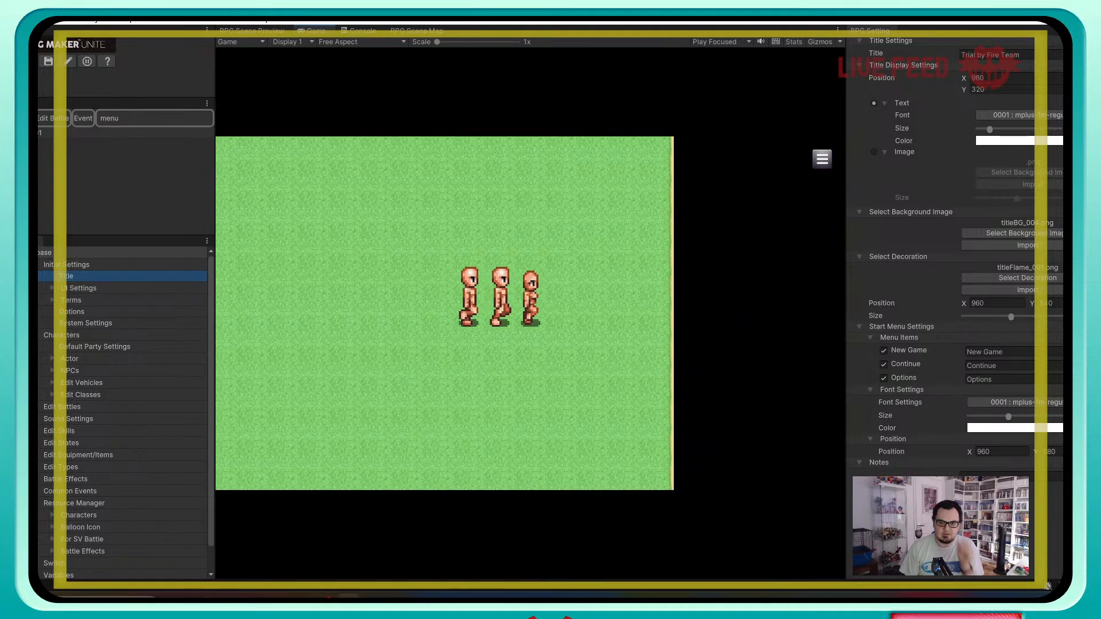
pyautogui.press('Left')
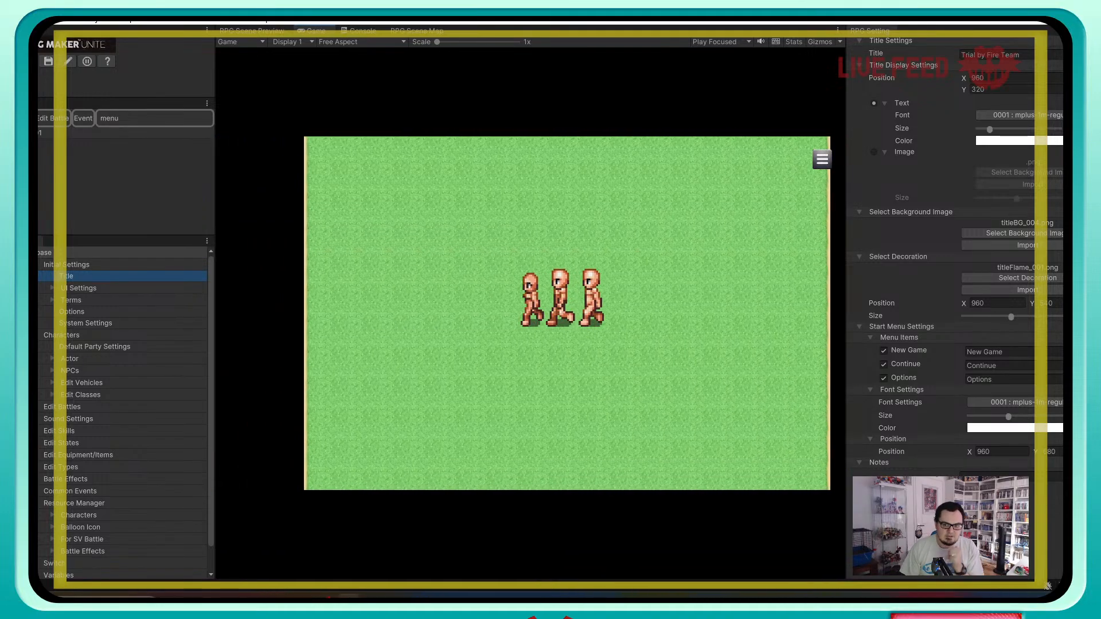
pyautogui.press('Left')
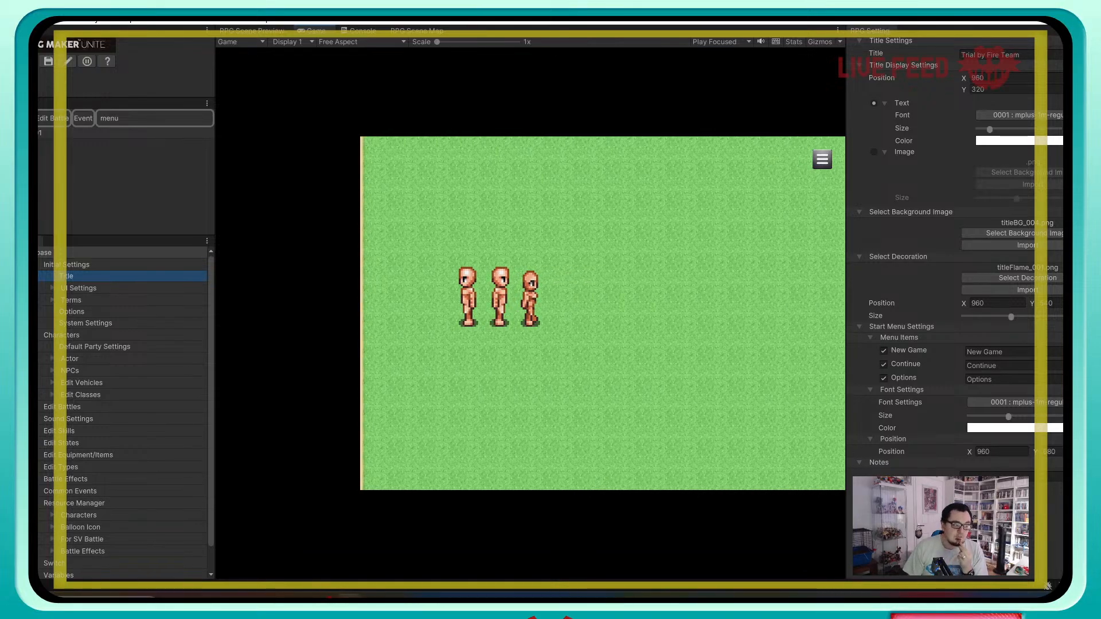
pyautogui.press('Right')
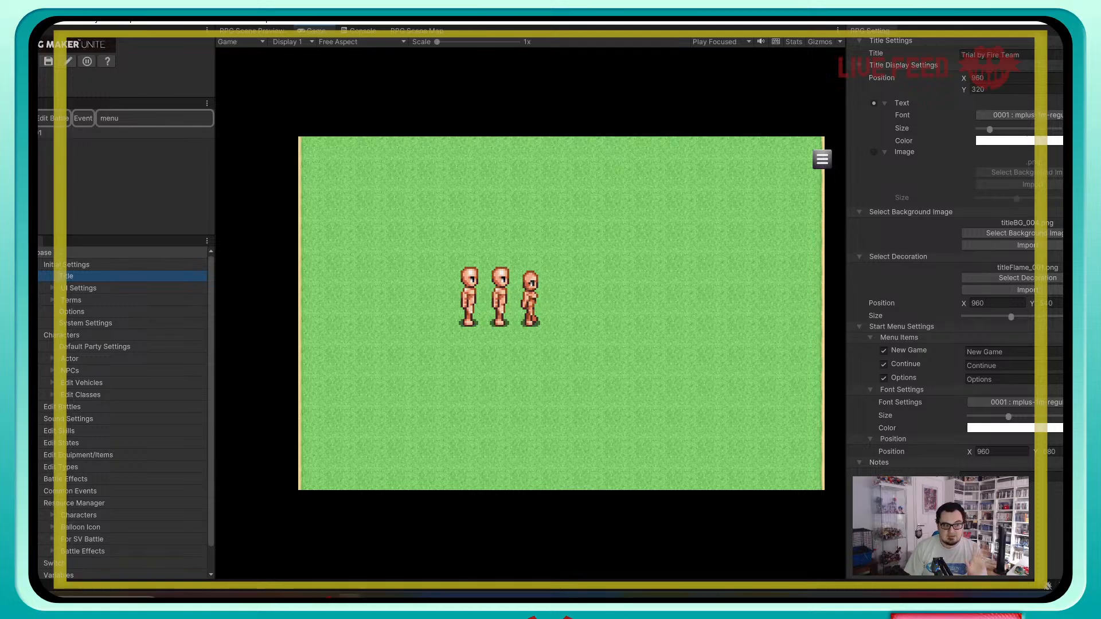
pyautogui.press('Right')
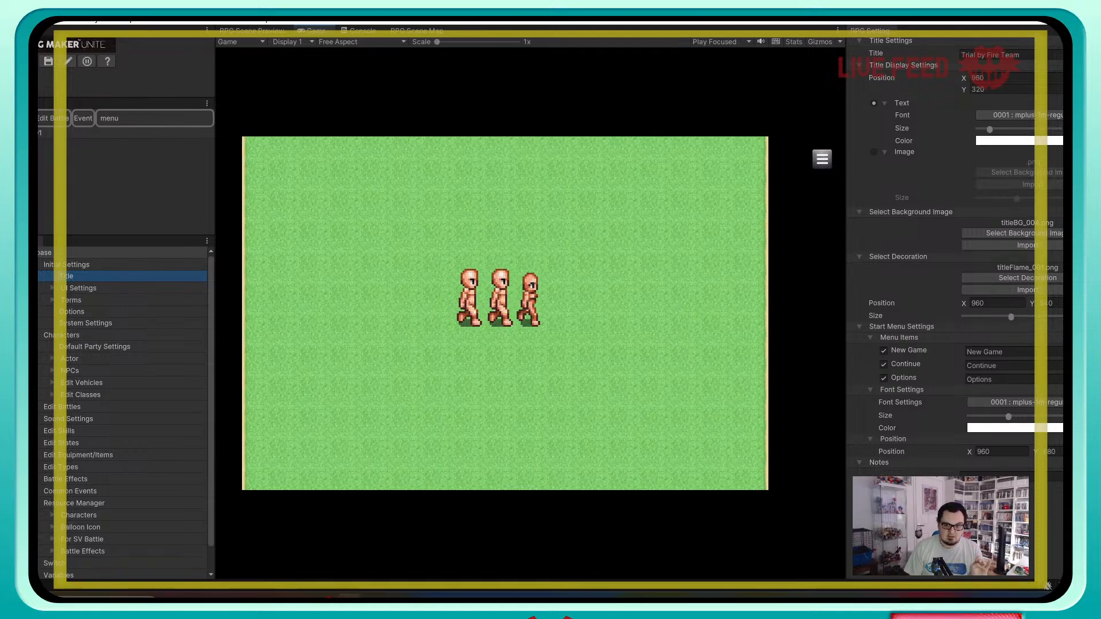
pyautogui.press('Left')
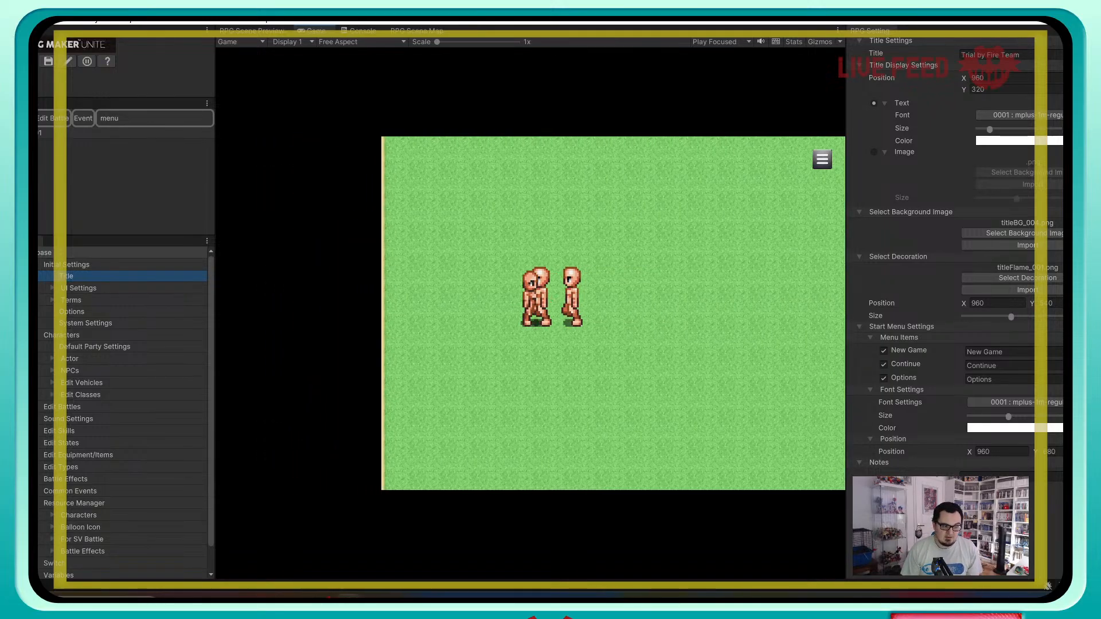
pyautogui.press('Right')
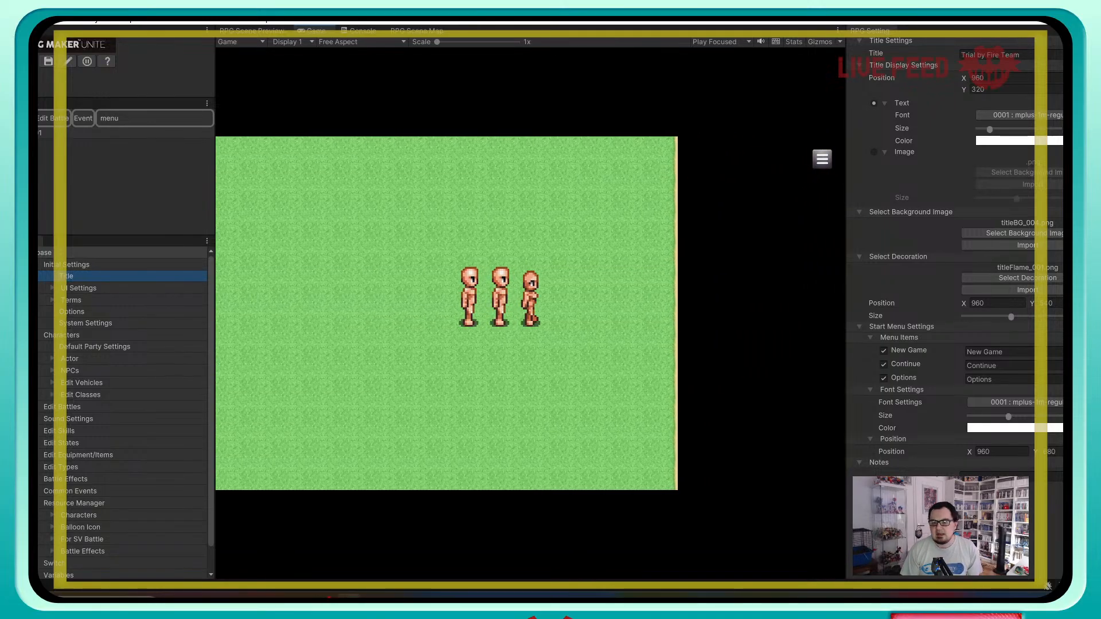
pyautogui.press('Left')
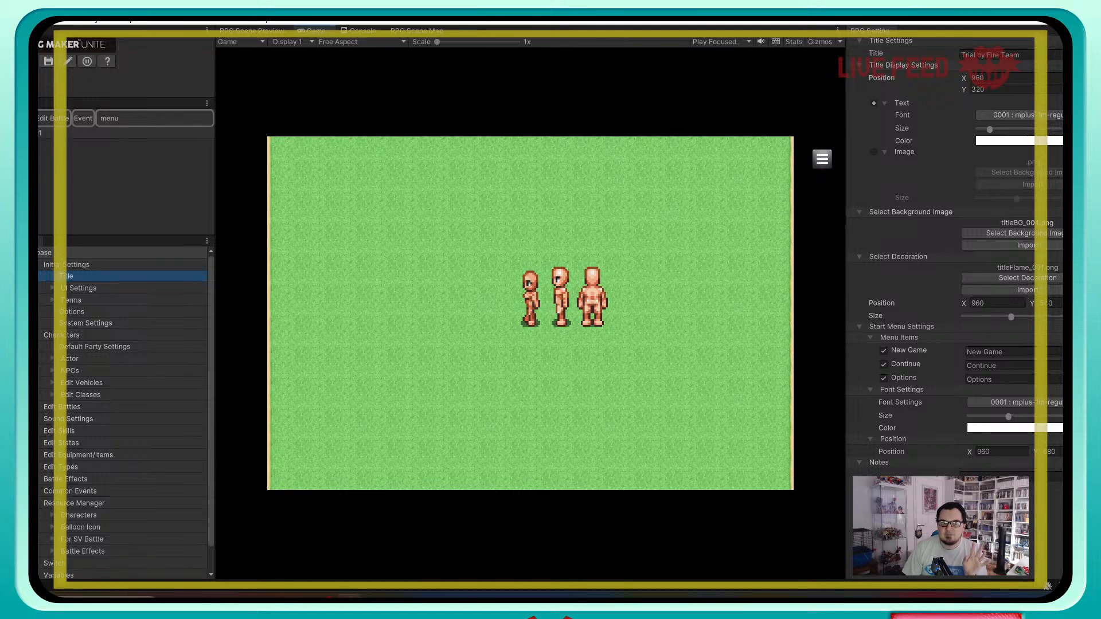
pyautogui.click(87, 61)
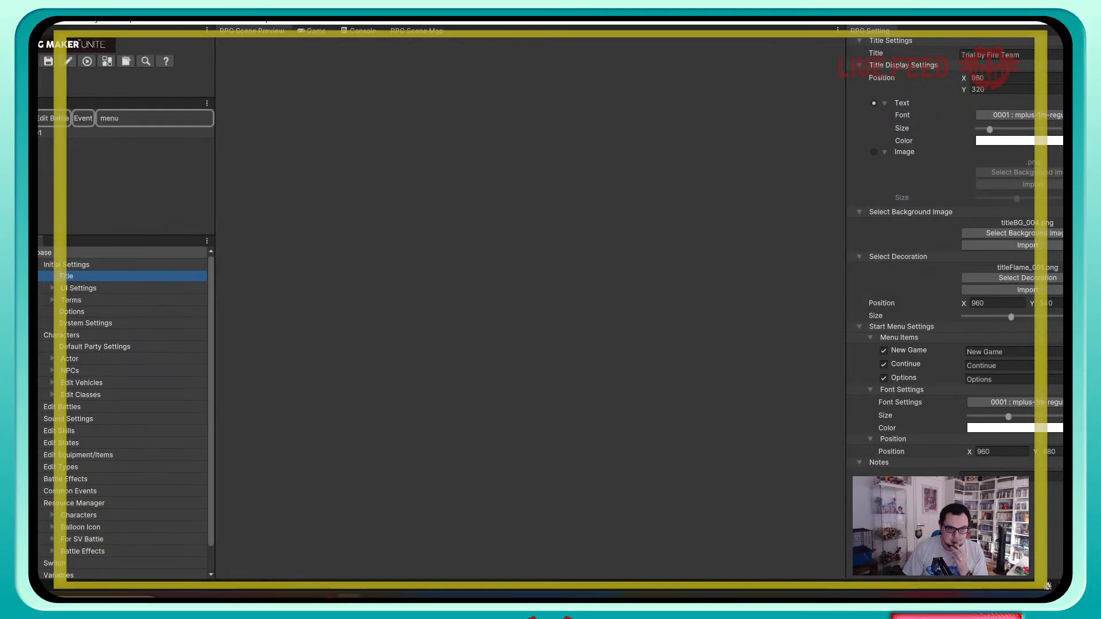
# Step: Open the tile data registration in the map settings and look through the existing tile groups
pyautogui.scroll(-1, 115, 494)
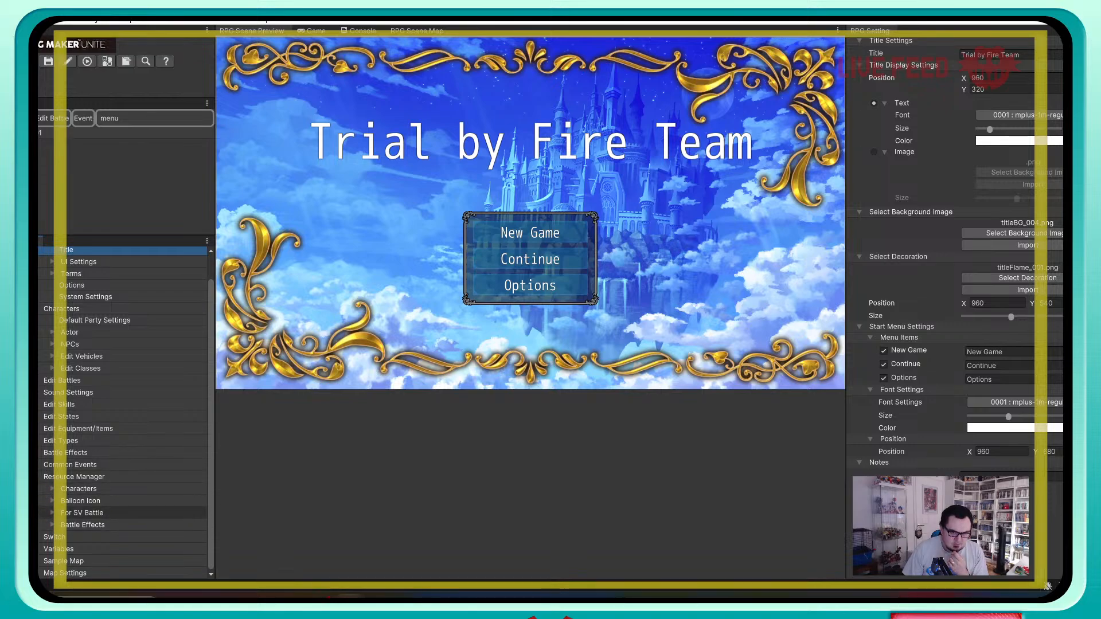
pyautogui.scroll(-1, 115, 501)
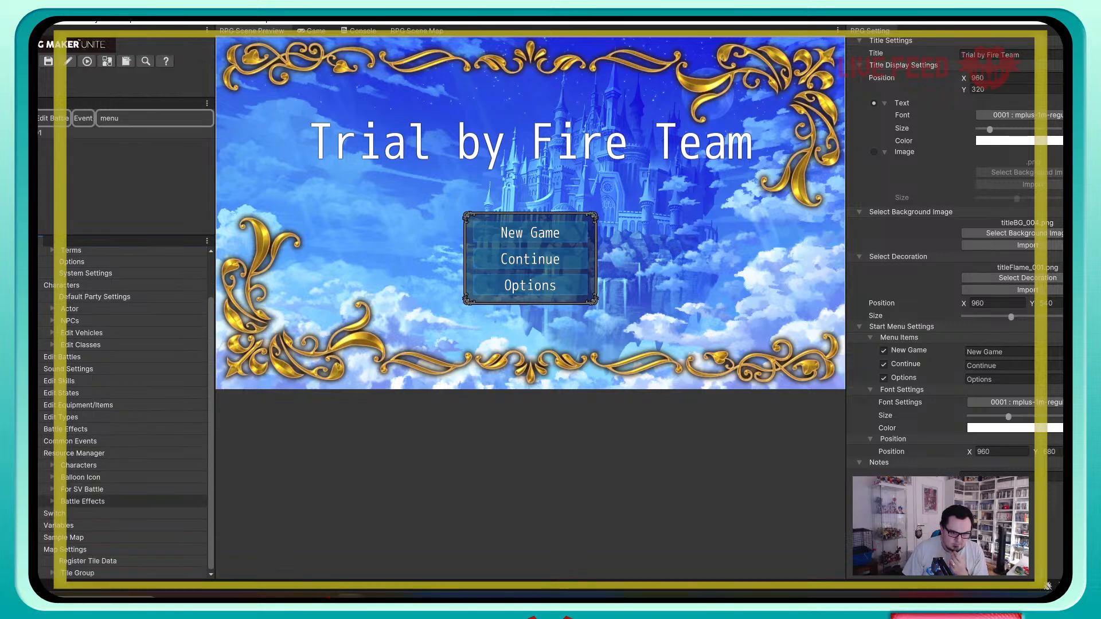
pyautogui.click(88, 561)
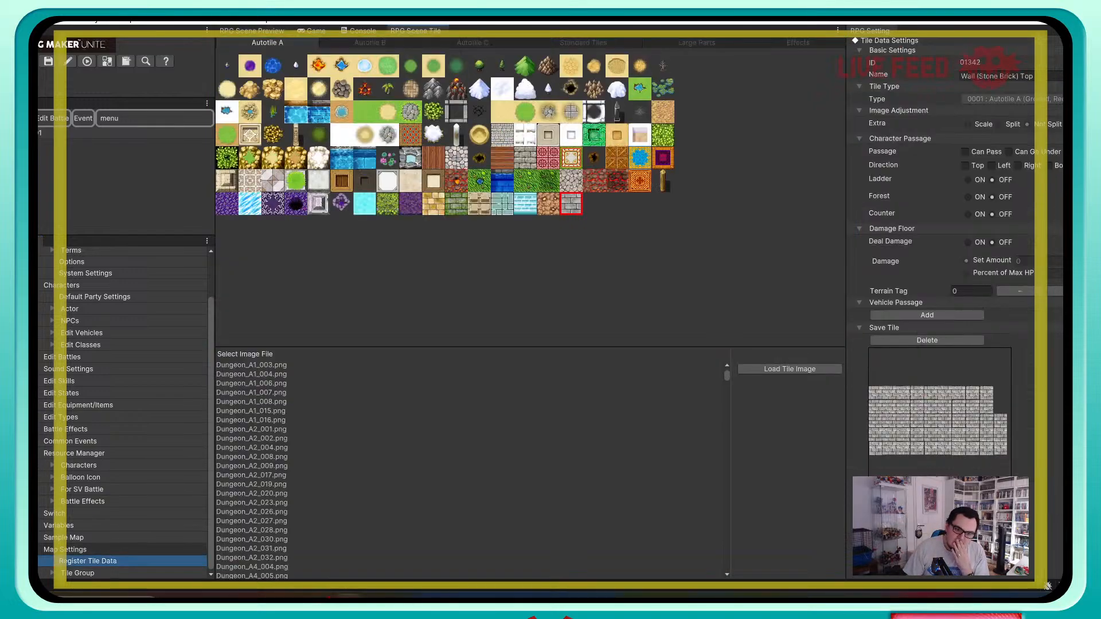
pyautogui.click(76, 573)
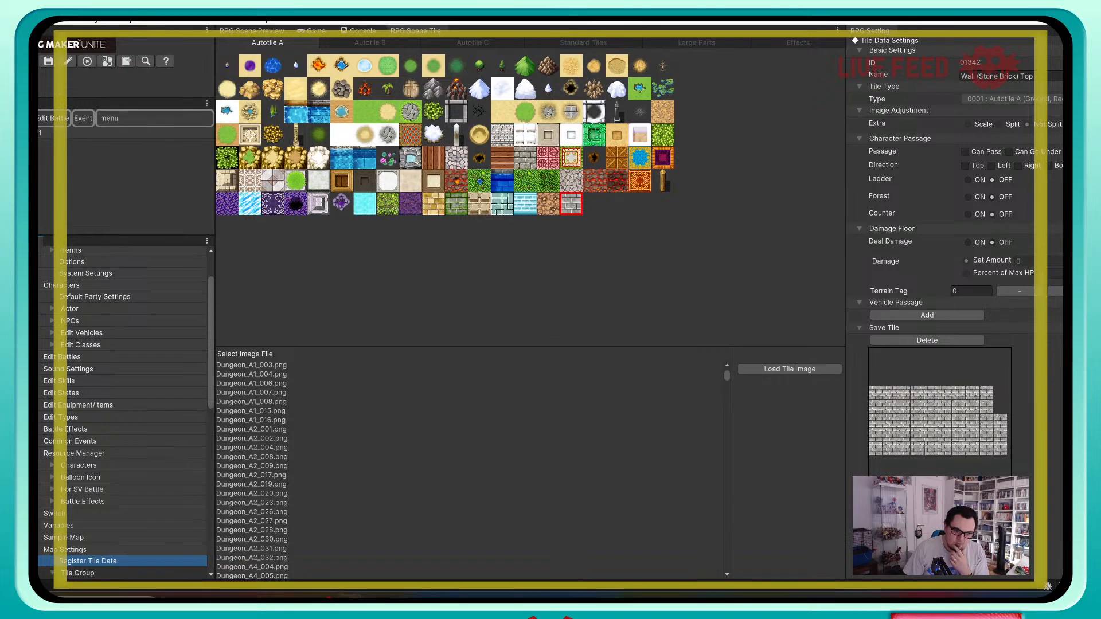
pyautogui.scroll(-6, 123, 413)
pyautogui.scroll(-5, 123, 413)
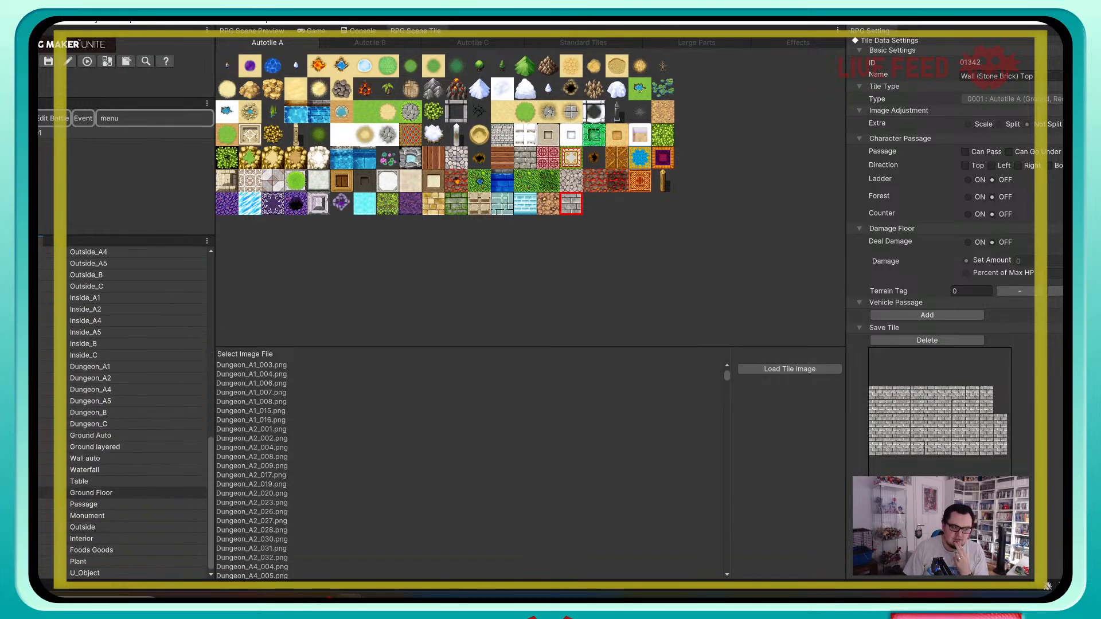
pyautogui.scroll(9, 123, 493)
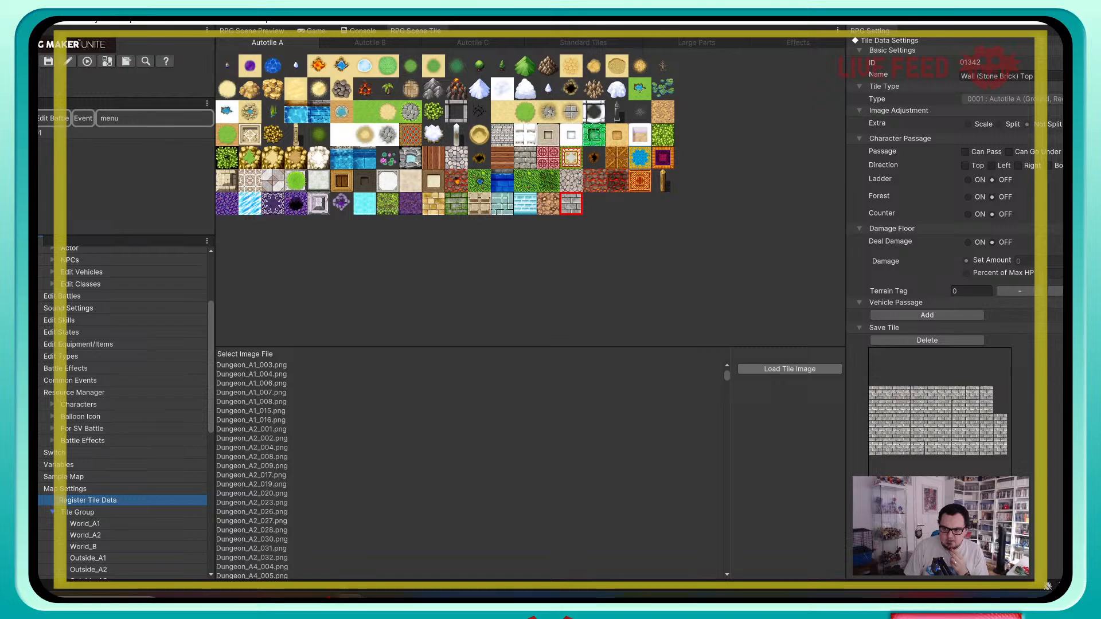
# Step: Import uniteAutoTileTemplate-passableGround(6x).png from the Unite Templates Tiles folder as a tile image and locate it in the image file list
pyautogui.click(790, 369)
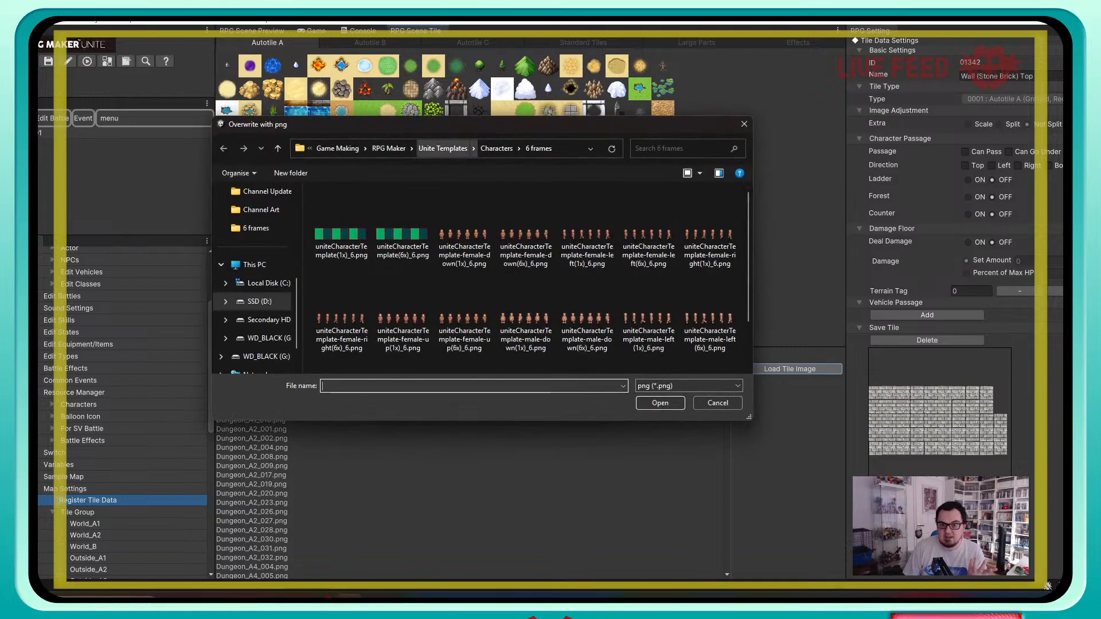
pyautogui.click(443, 148)
pyautogui.doubleClick(332, 223)
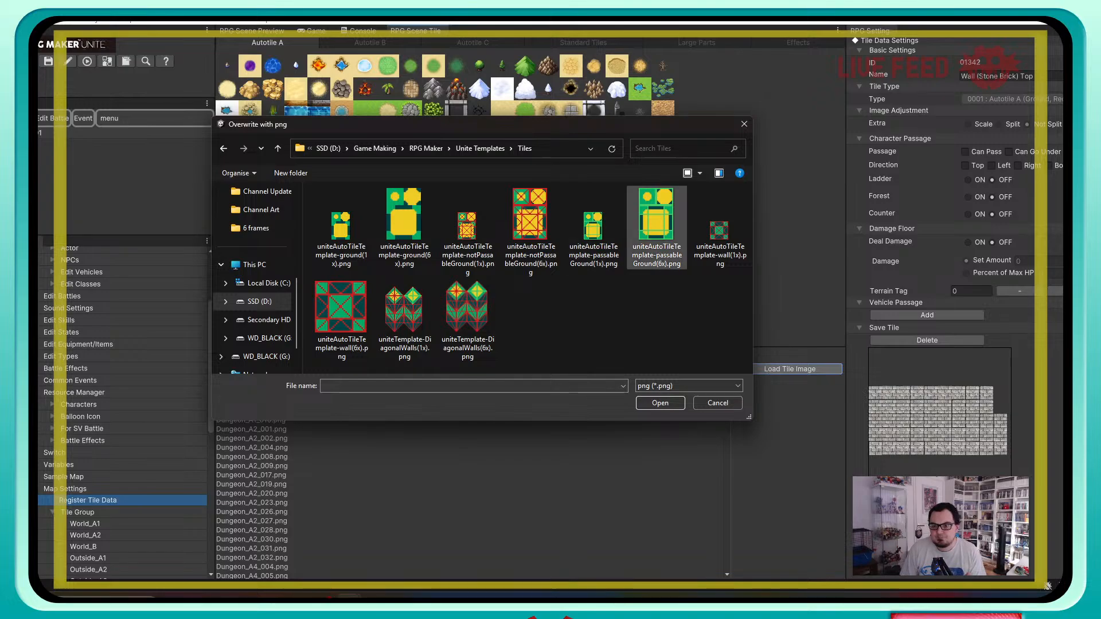
pyautogui.click(653, 225)
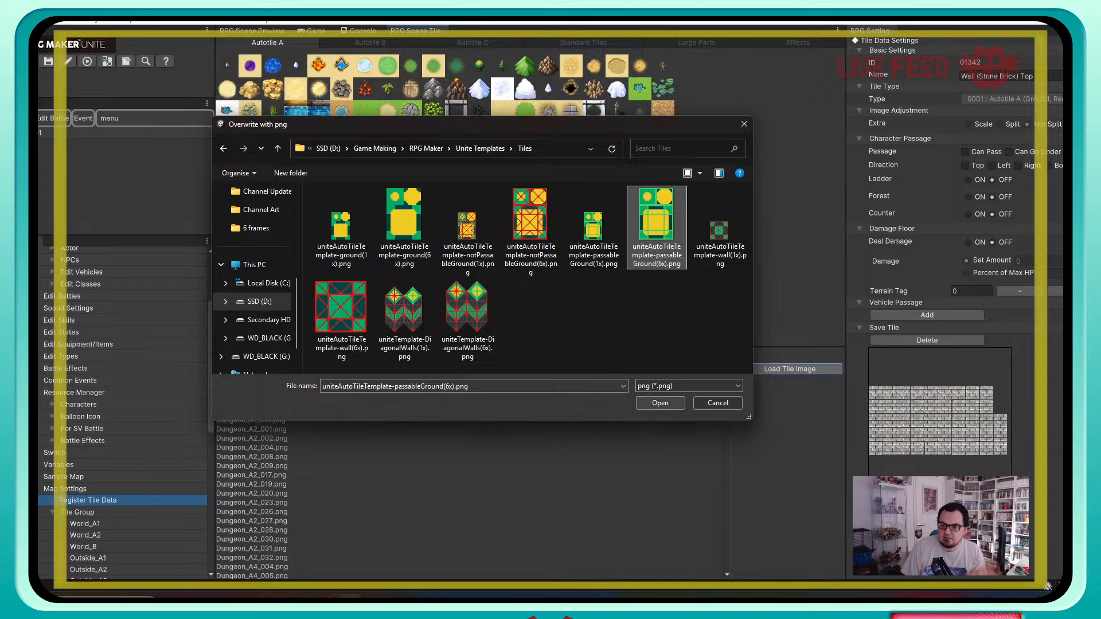
pyautogui.press('Return')
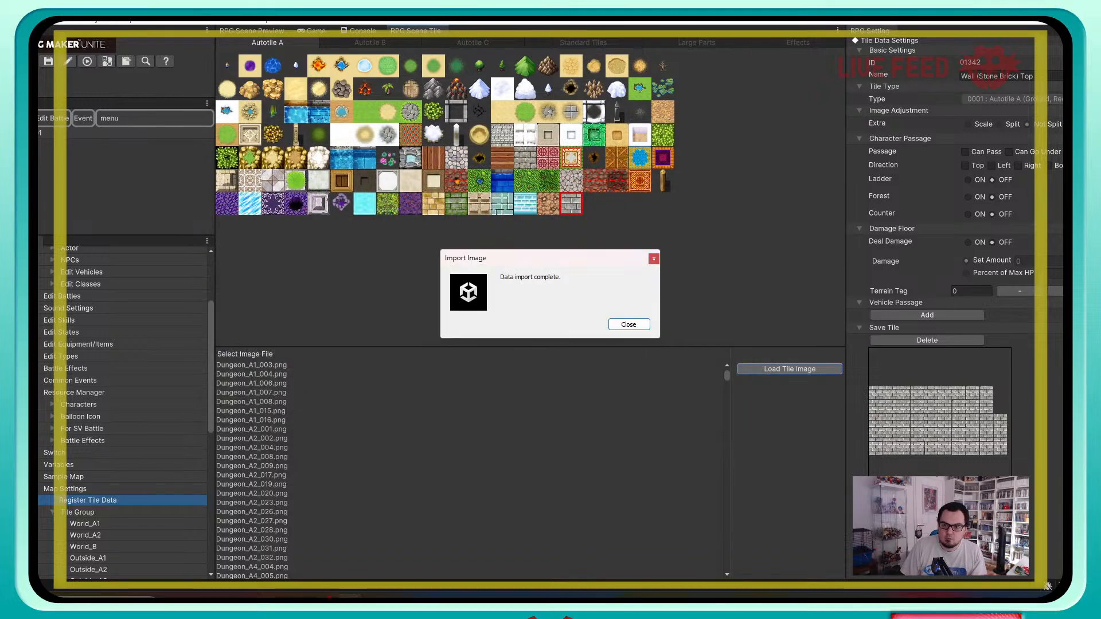
pyautogui.click(629, 324)
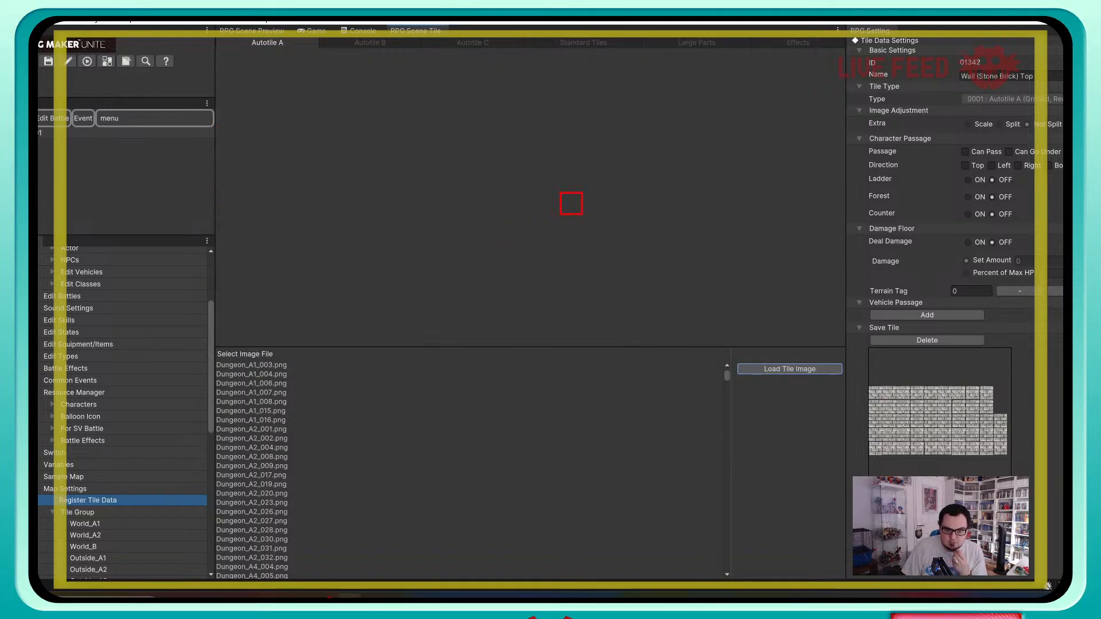
pyautogui.moveTo(727, 376); pyautogui.dragTo(726, 540)
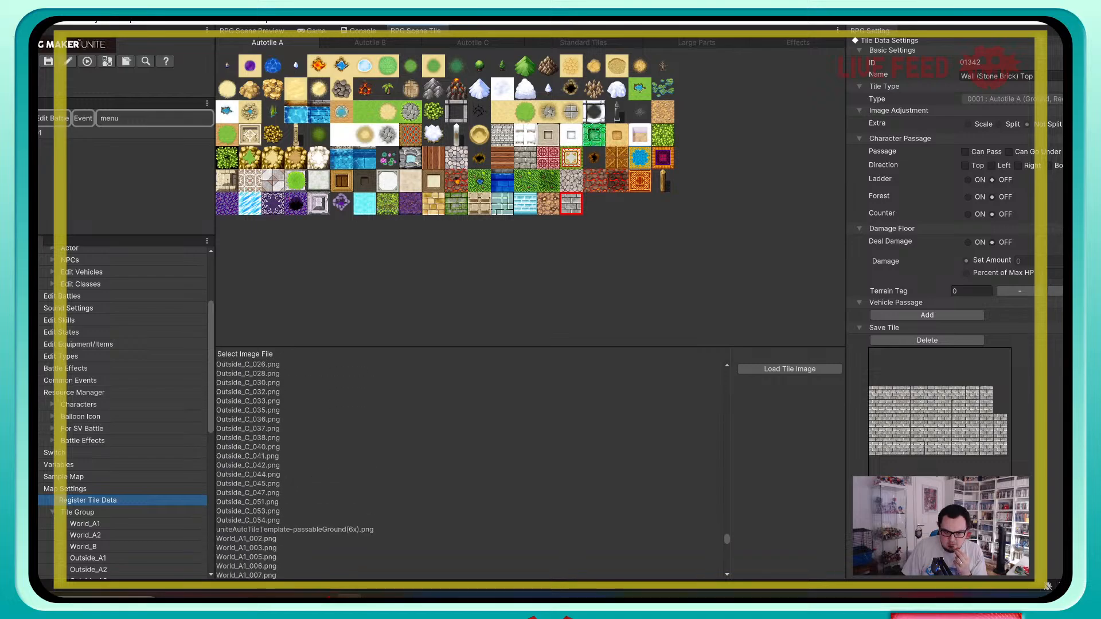
# Step: Set up the passable ground template image as a new tile named "Template - Ground - Passable" of type Autotile A
pyautogui.click(395, 529)
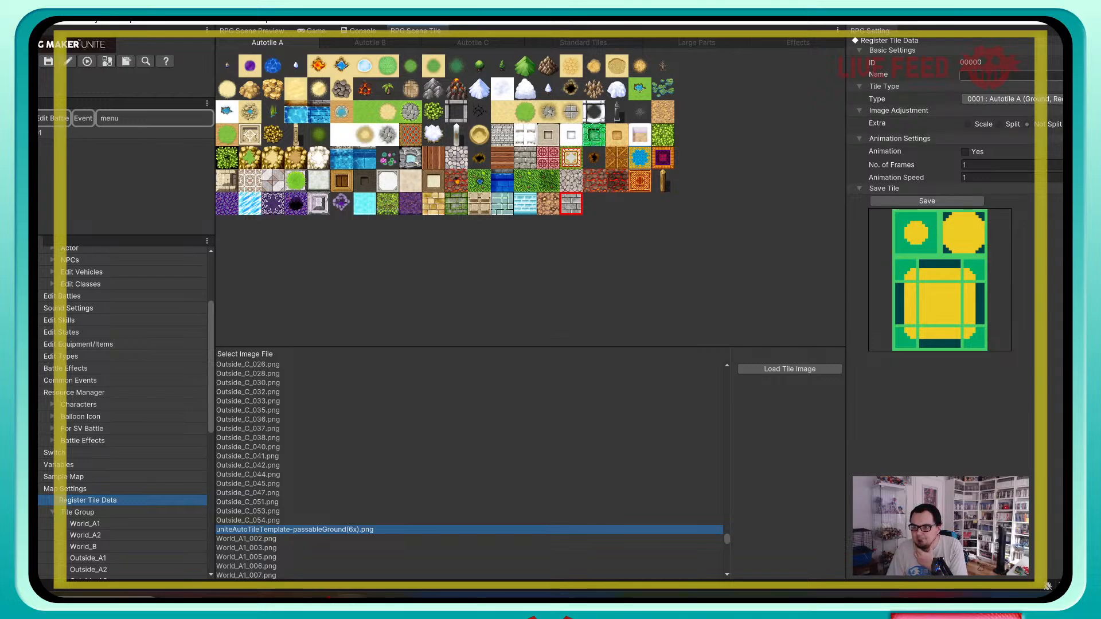
pyautogui.click(998, 76)
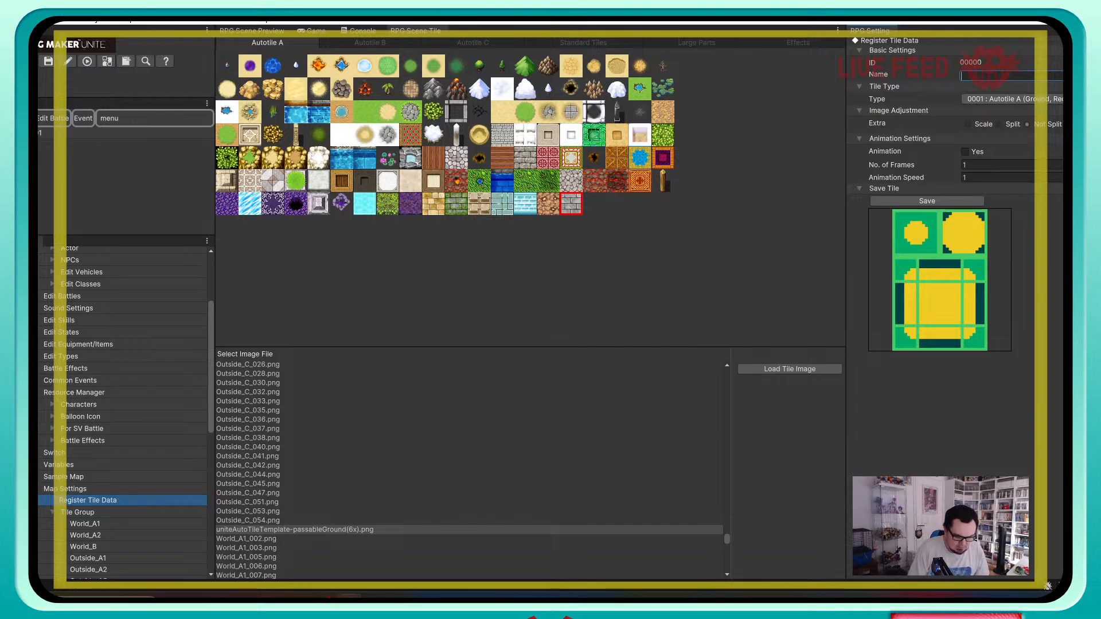
pyautogui.write('Template')
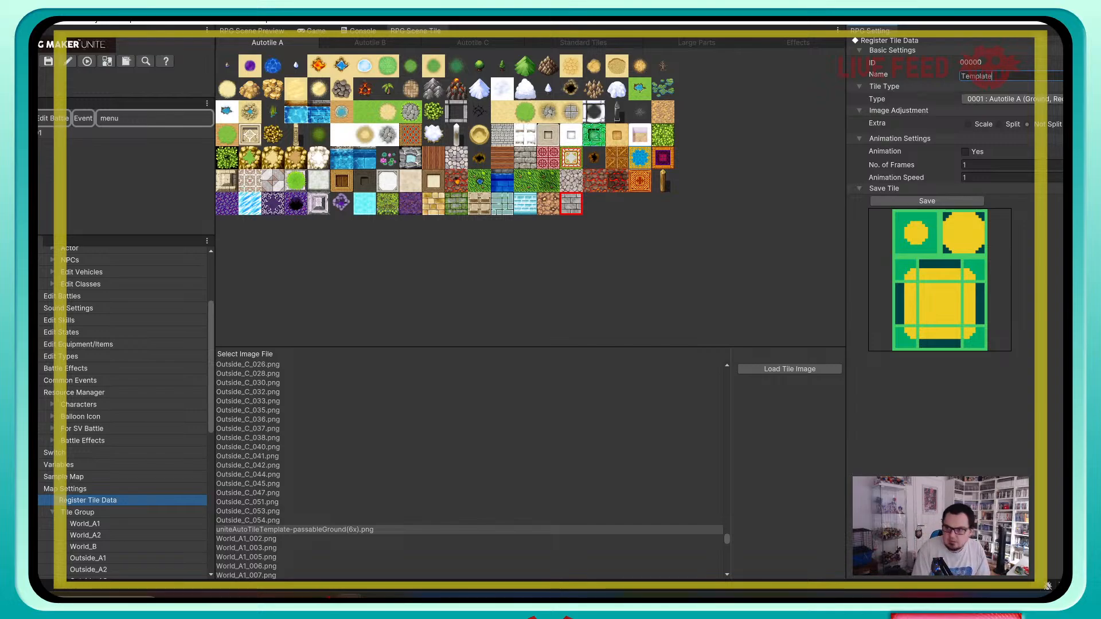
pyautogui.write(' - Grou')
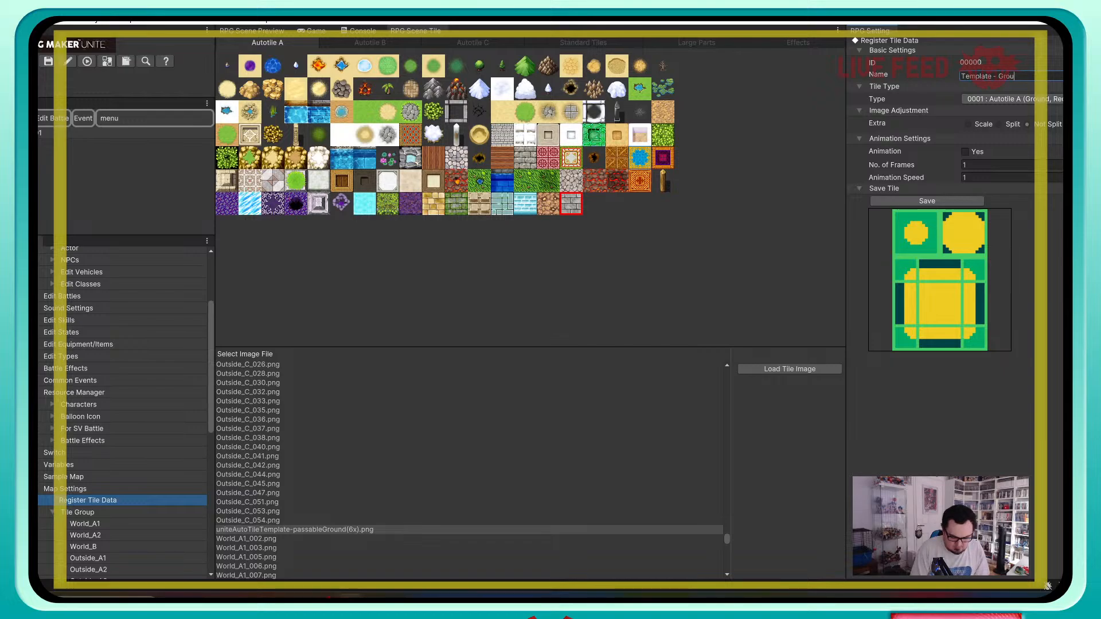
pyautogui.write('nd - Passable')
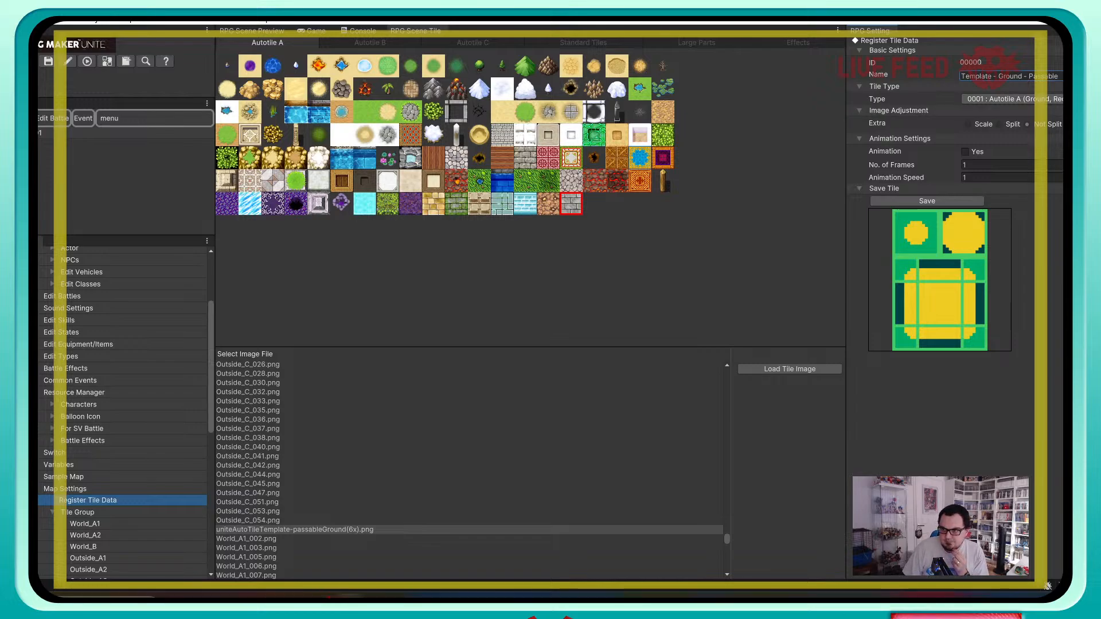
pyautogui.click(1010, 100)
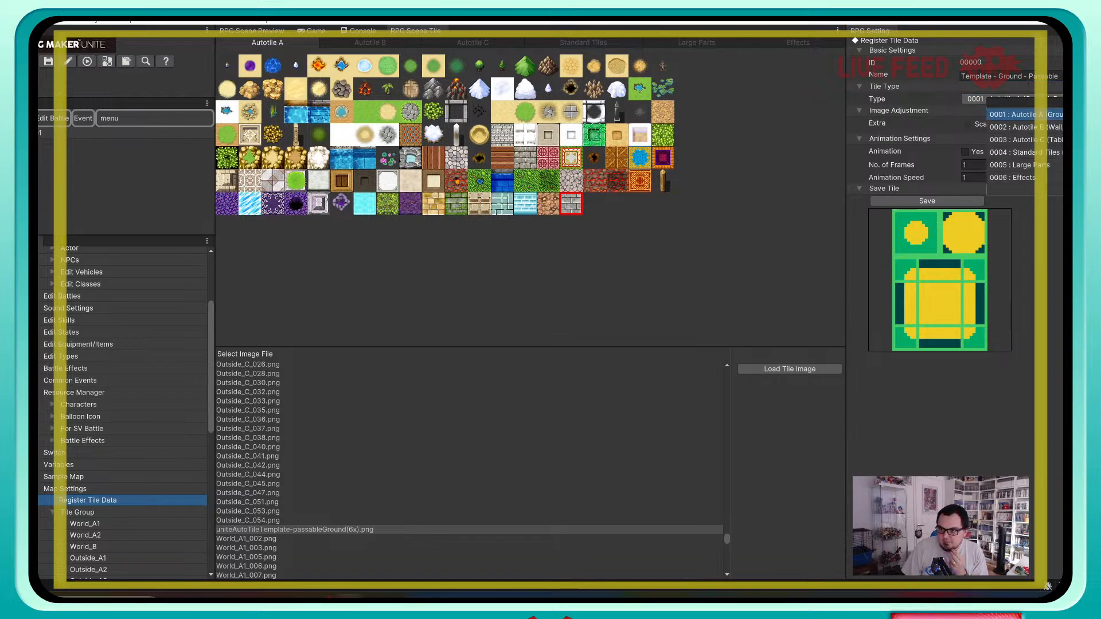
pyautogui.click(1025, 114)
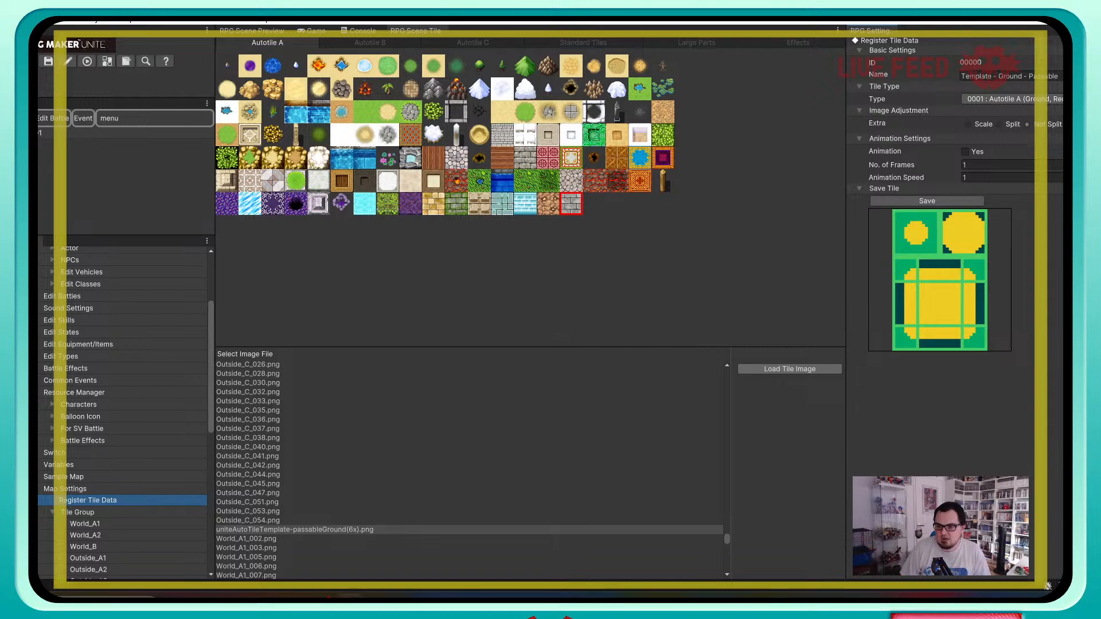
# Step: Import uniteAutoTileTemplate-notPassableGround(6x).png from the Tiles folder as a tile image
pyautogui.click(789, 369)
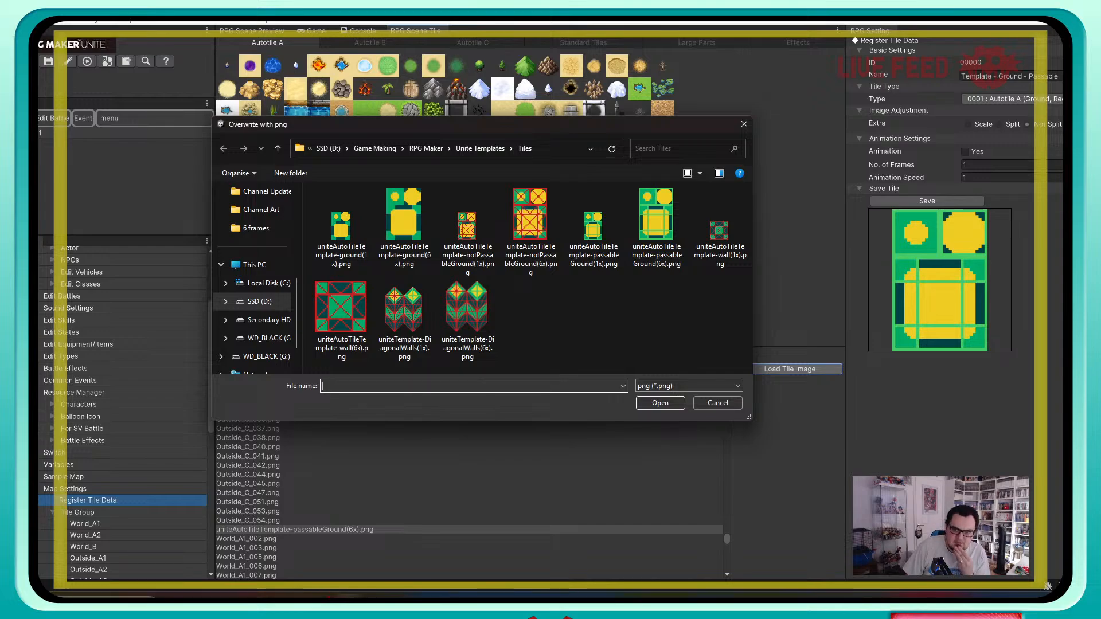
pyautogui.click(531, 230)
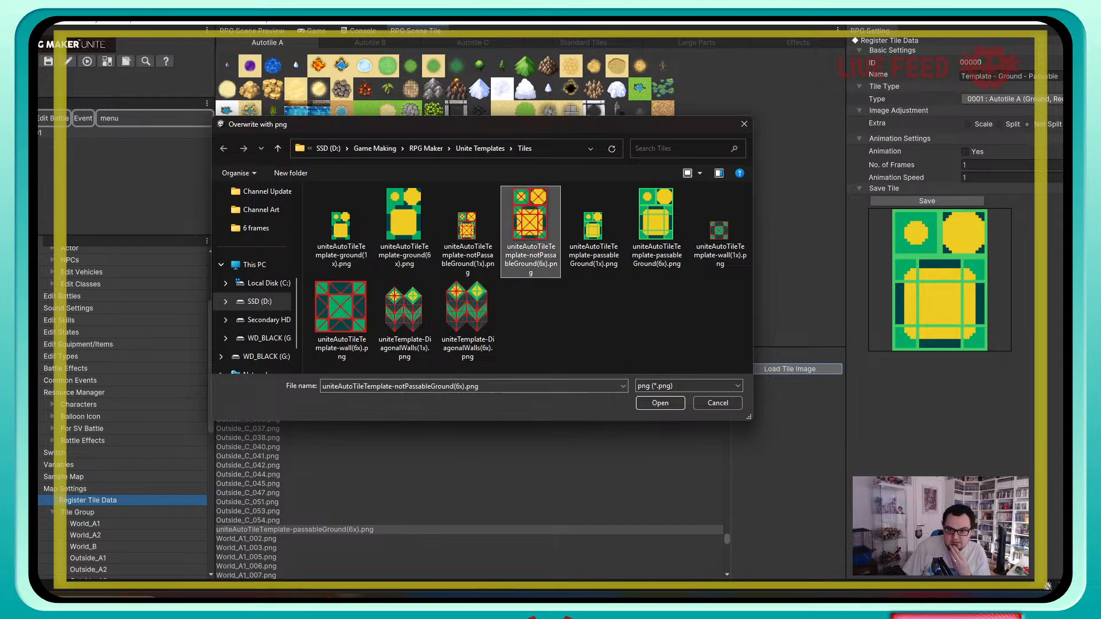
pyautogui.click(660, 402)
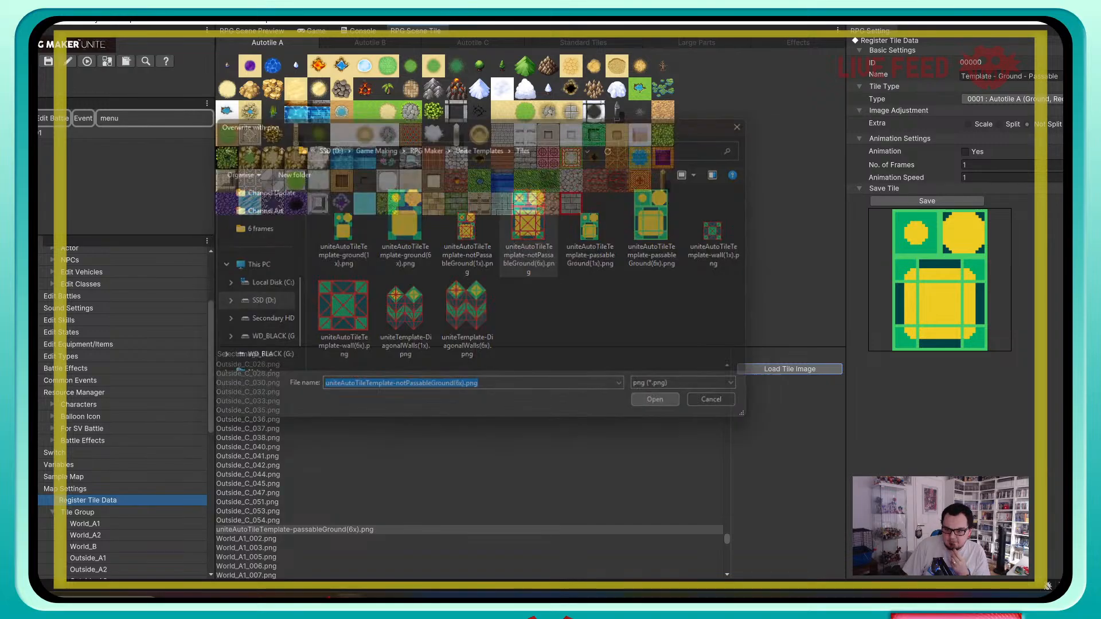
pyautogui.click(629, 324)
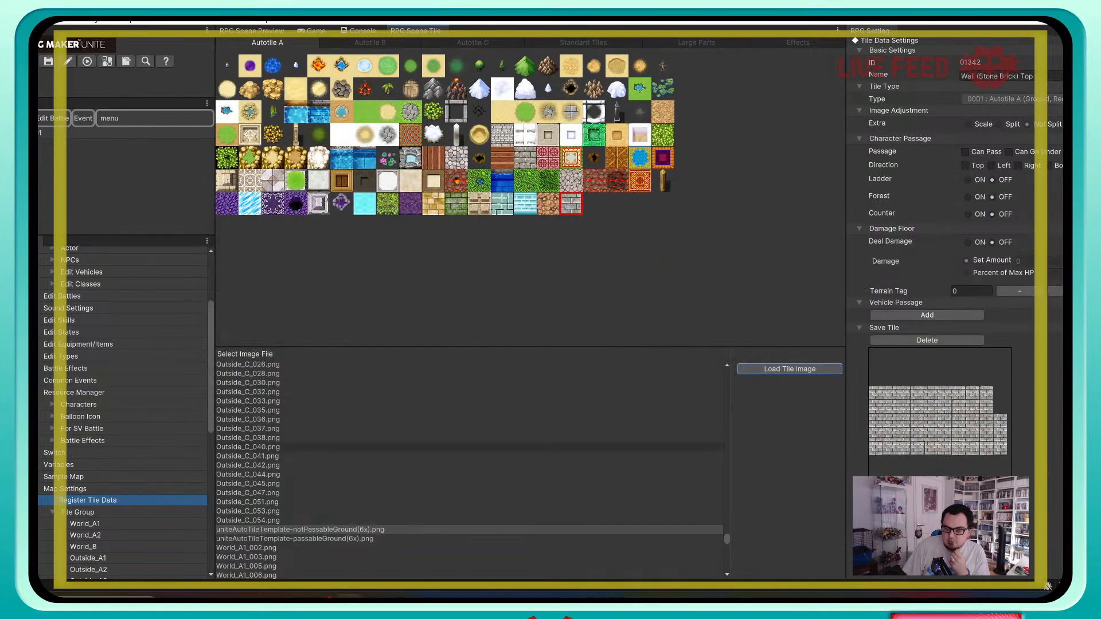
# Step: Select the notPassableGround(6x) image for tile registration and name the tile "Template - Ground Not Passable"
pyautogui.click(367, 530)
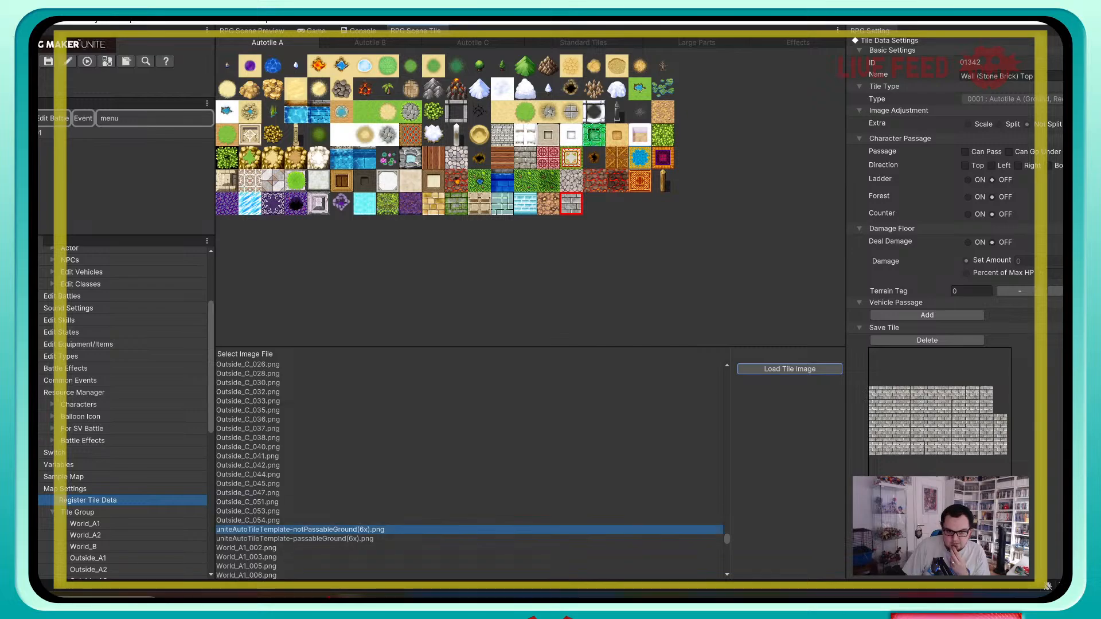
pyautogui.click(790, 370)
pyautogui.click(1000, 76)
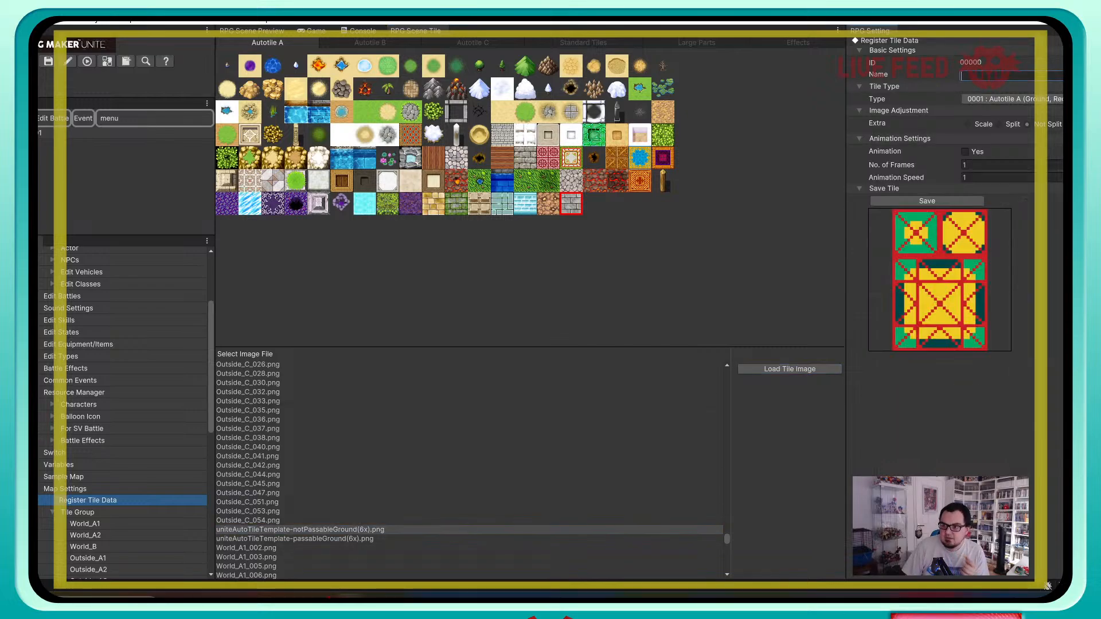
pyautogui.write('Template')
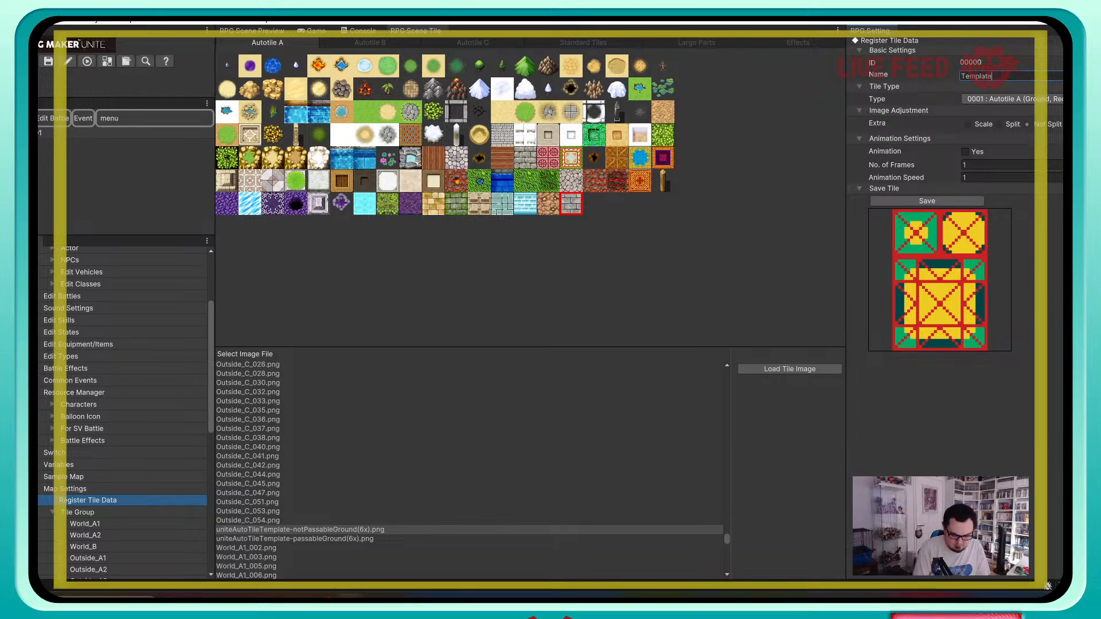
pyautogui.write(' - Ground N')
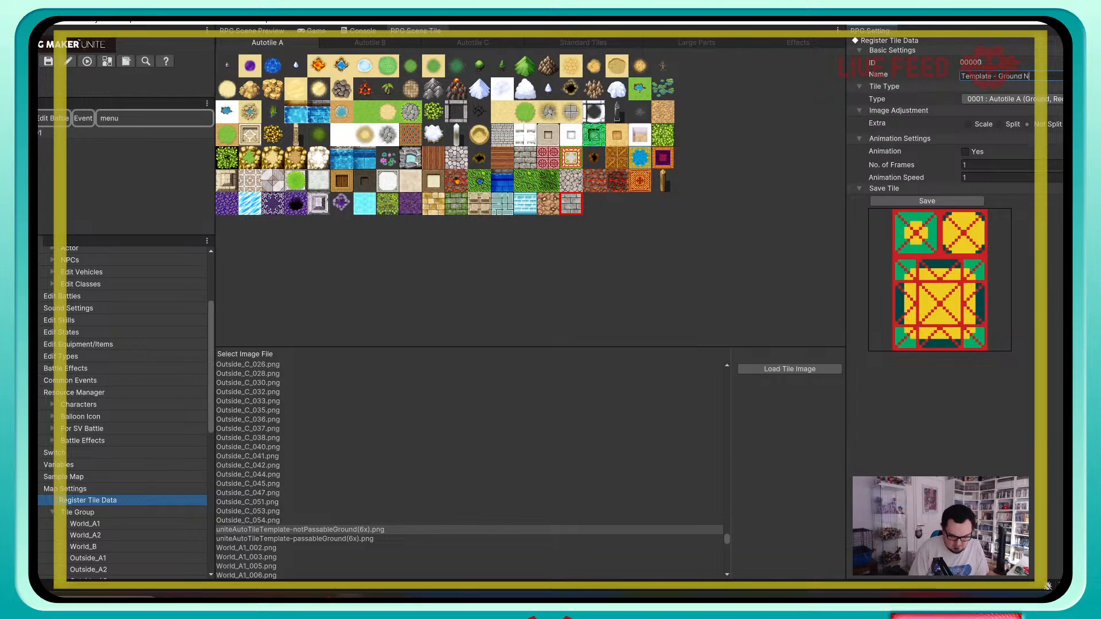
pyautogui.write('ot Passable')
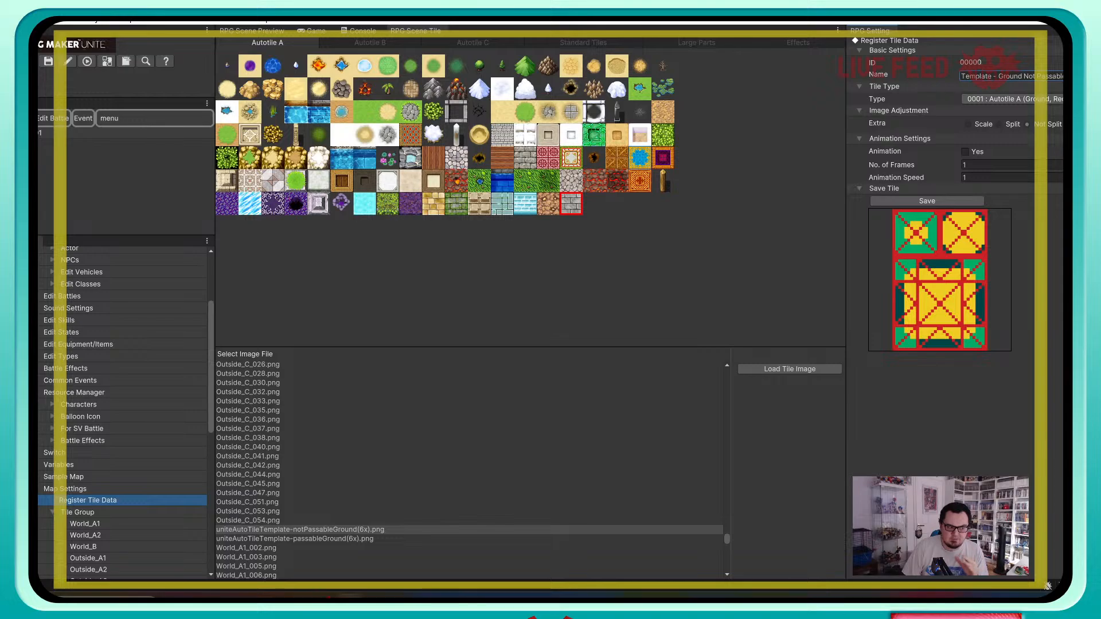
# Step: Import uniteAutoTileTemplate-wall(6x).png from the Tiles folder as a tile image
pyautogui.click(789, 369)
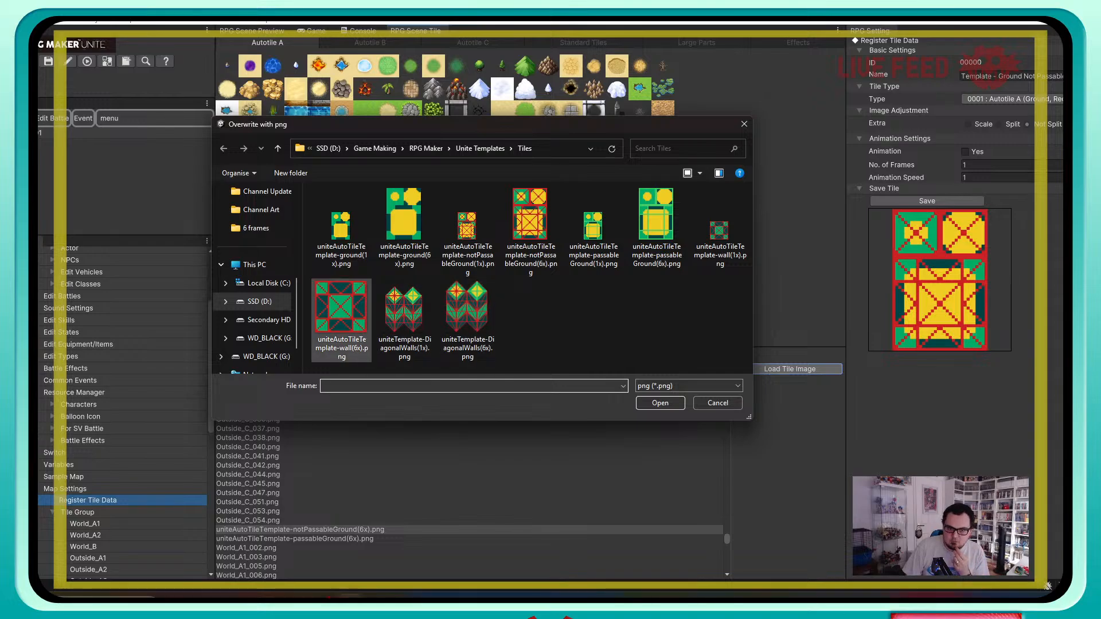
pyautogui.click(342, 320)
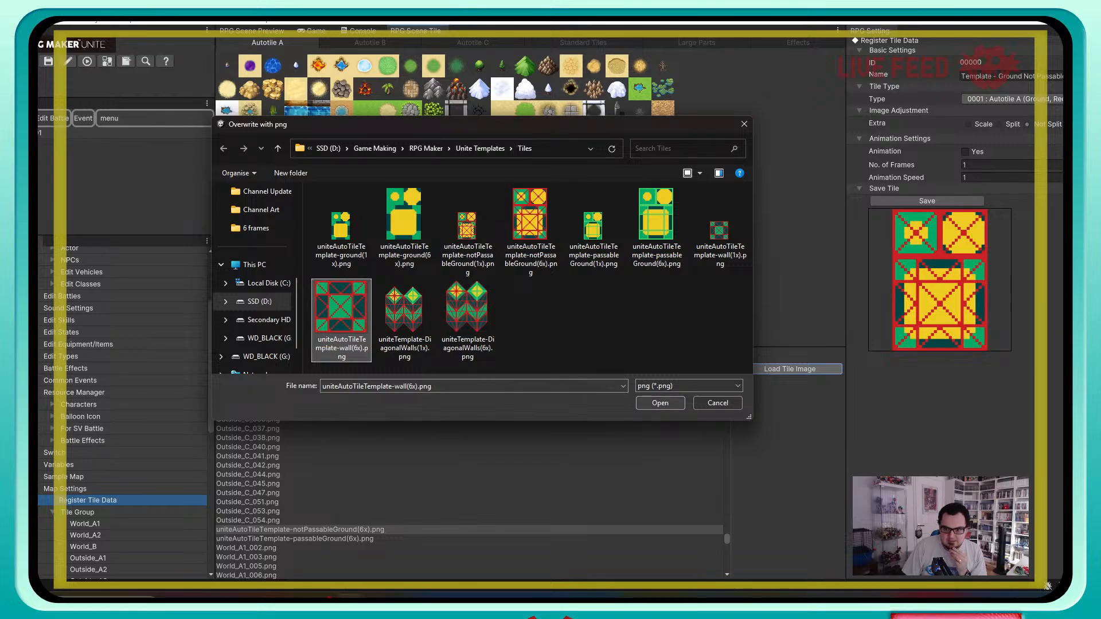
pyautogui.click(660, 404)
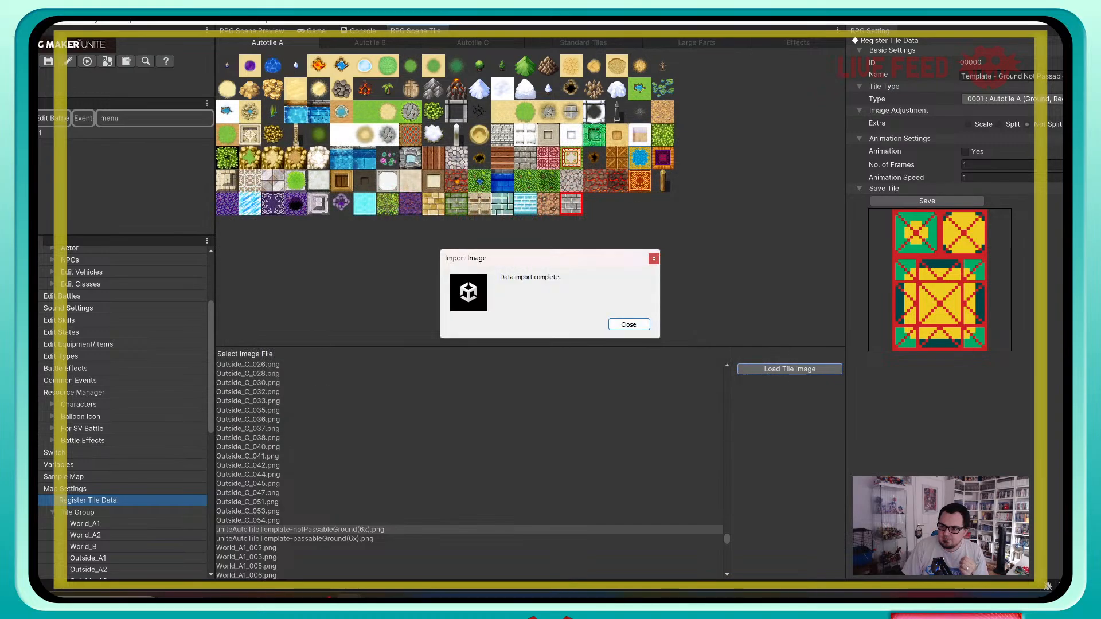
pyautogui.click(629, 325)
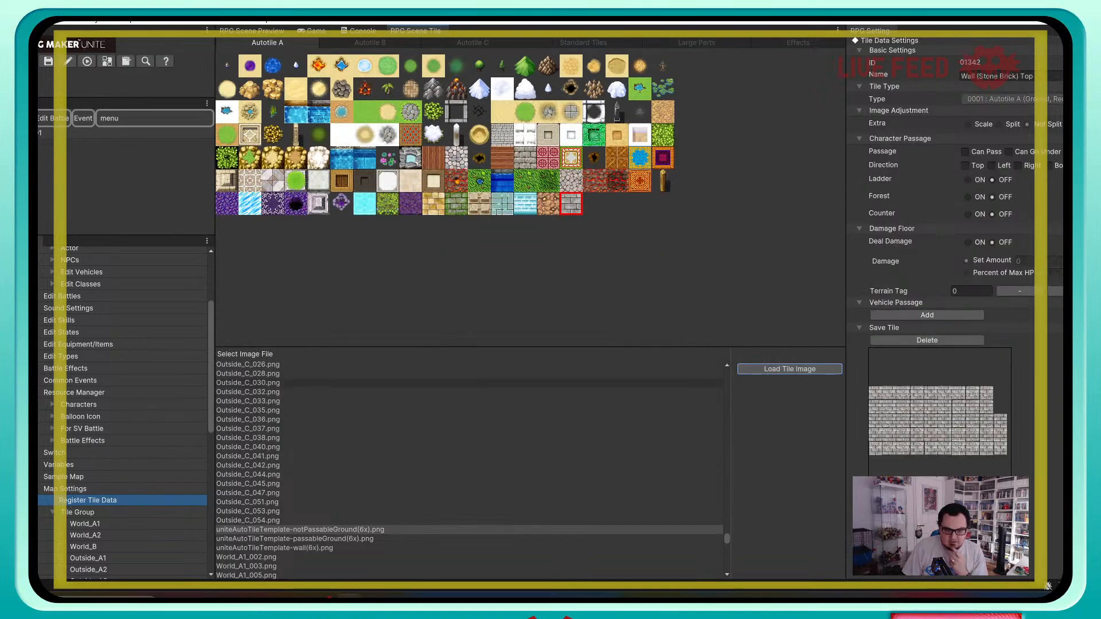
# Step: Register the wall(6x) template image as a tile named "Template - Wall" of type Autotile B and save it
pyautogui.click(275, 548)
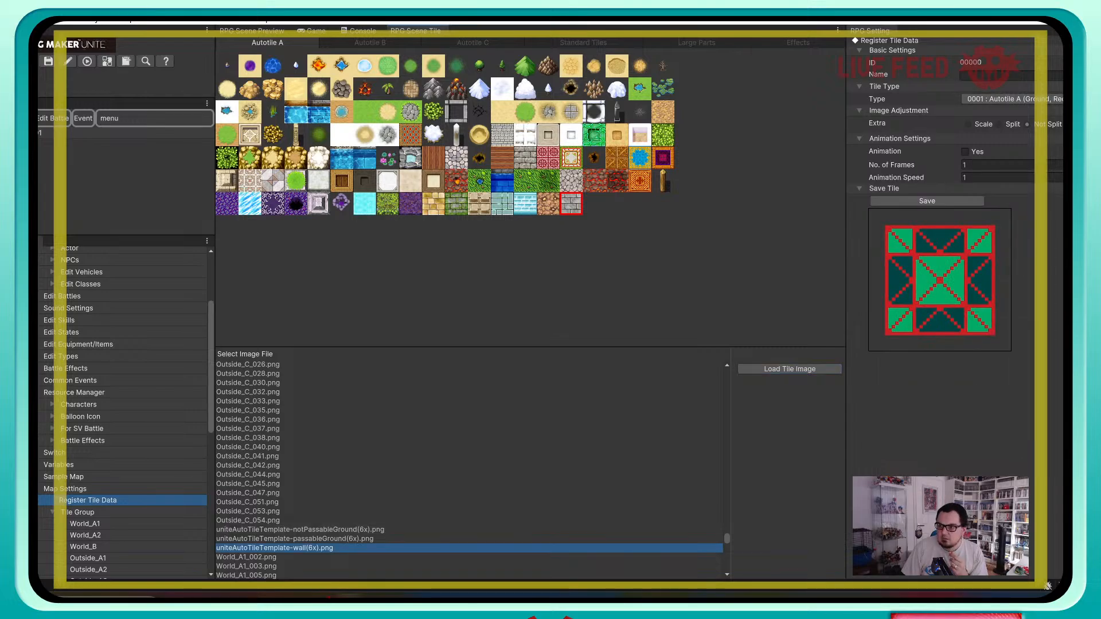
pyautogui.click(998, 75)
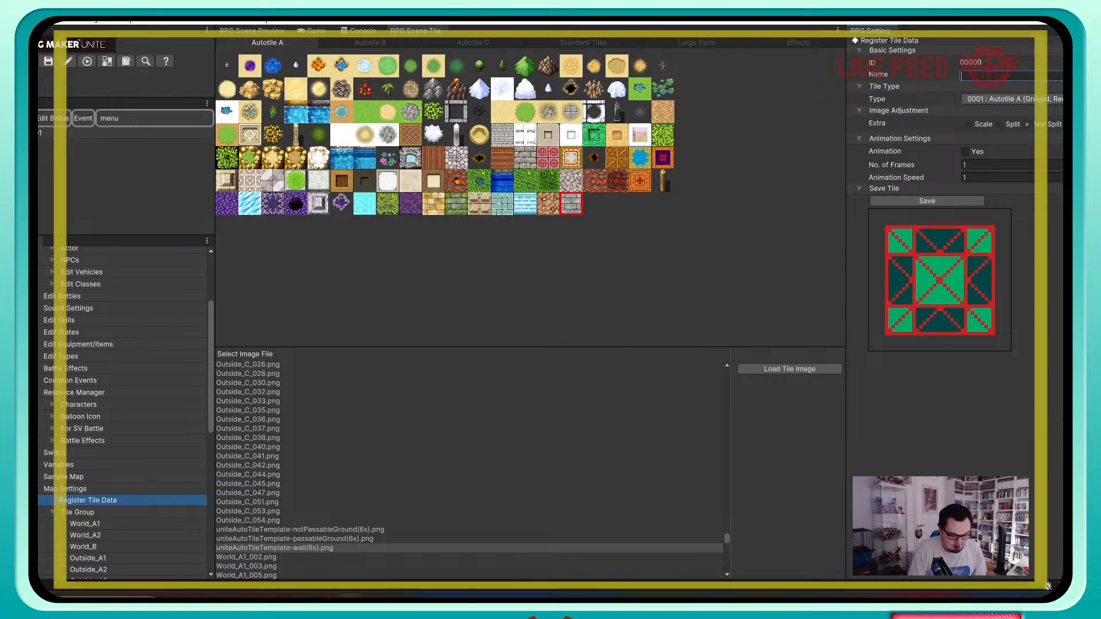
pyautogui.write('Template - ')
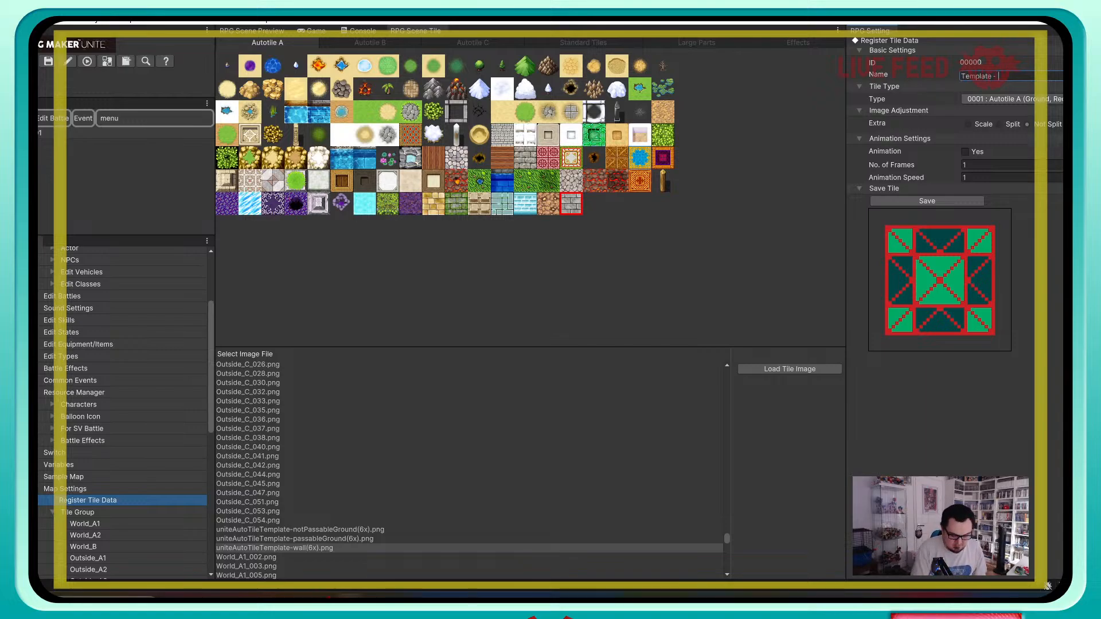
pyautogui.write('Wall')
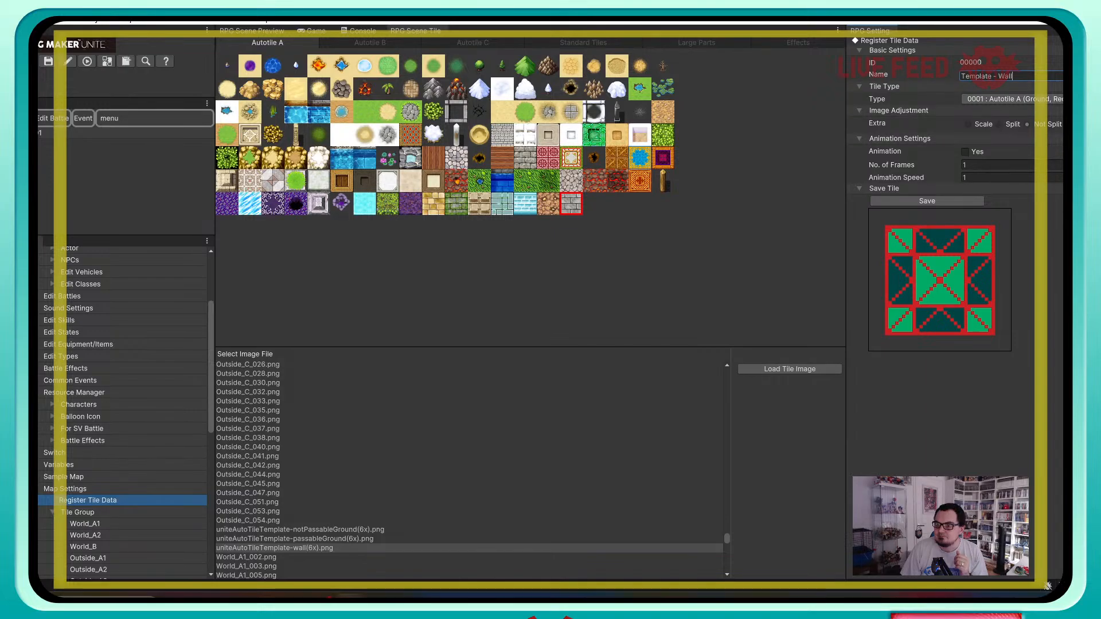
pyautogui.click(988, 98)
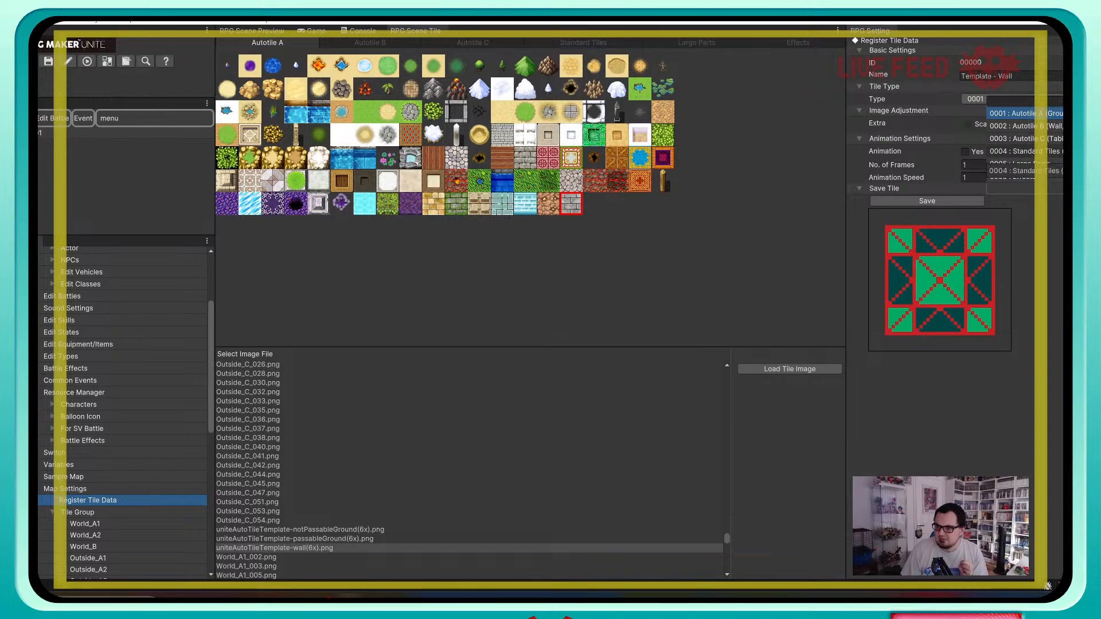
pyautogui.click(1025, 126)
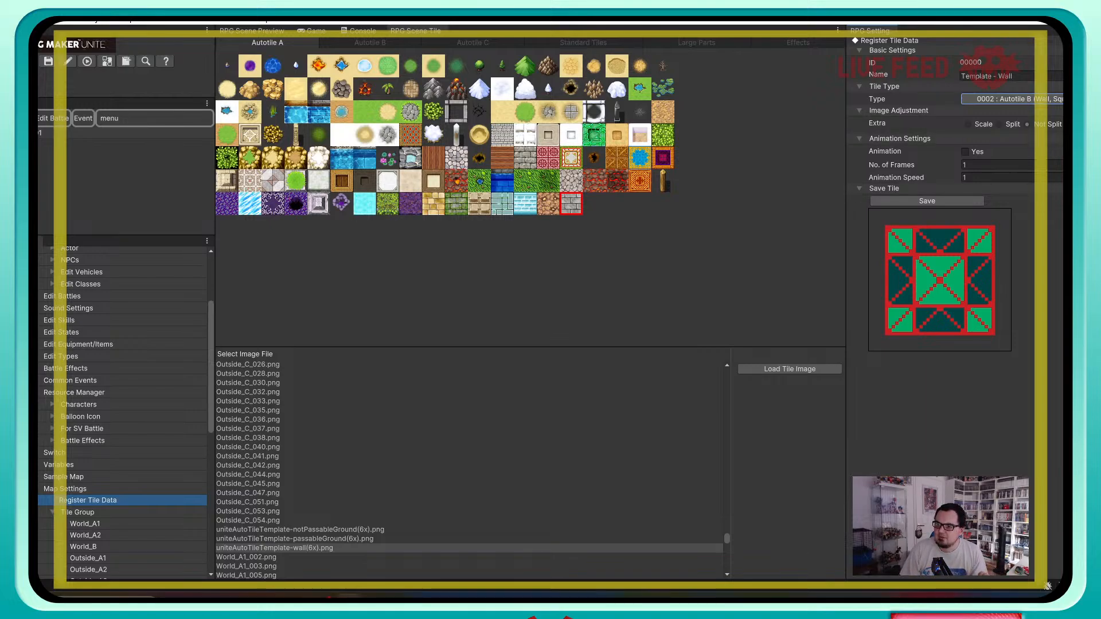
pyautogui.click(926, 202)
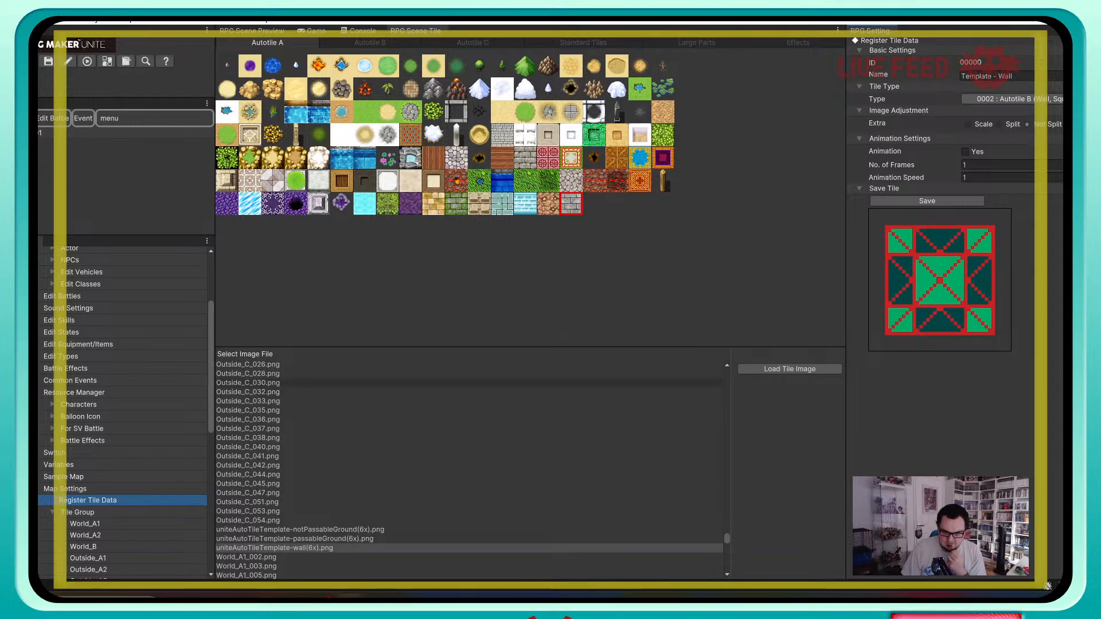
# Step: Import uniteTemplate-DiagonalWalls(6x).png from the Tiles folder as a tile image
pyautogui.click(790, 369)
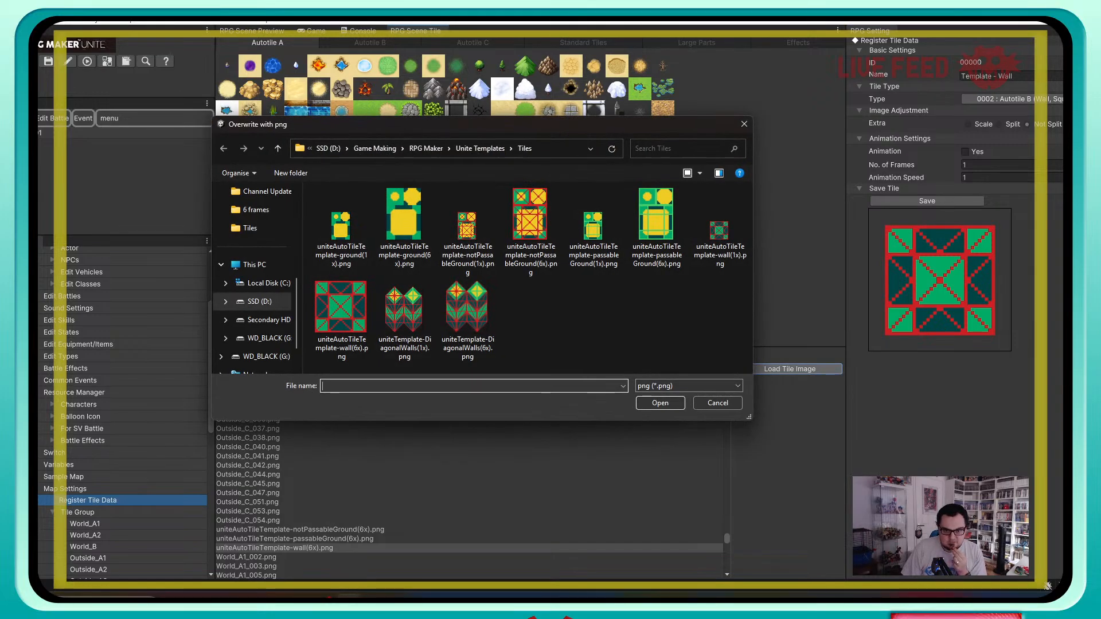
pyautogui.click(467, 312)
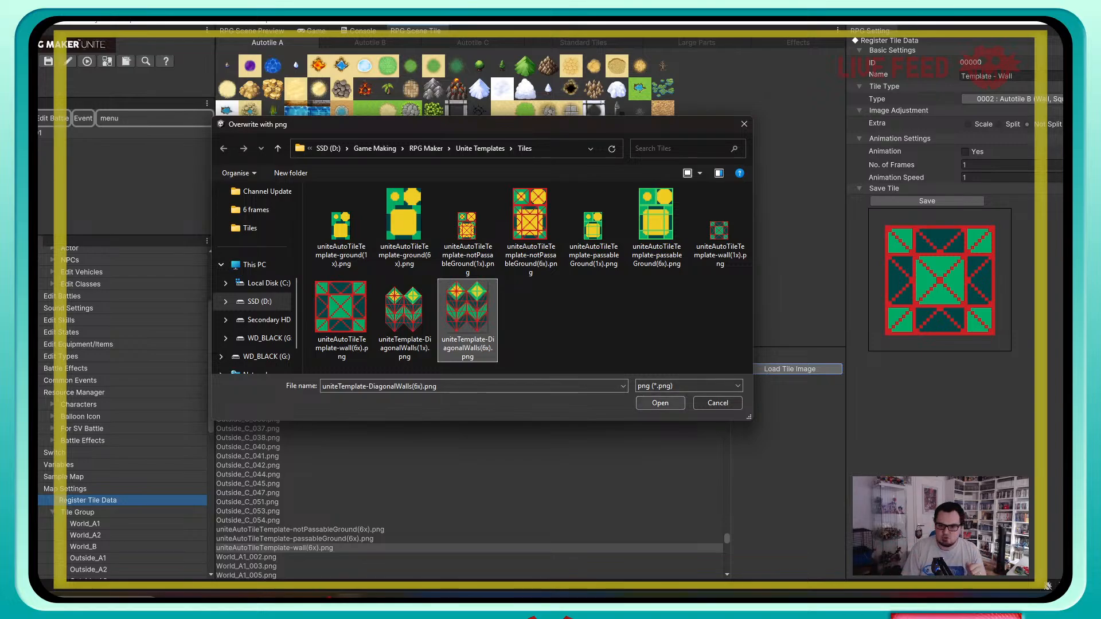
pyautogui.click(660, 403)
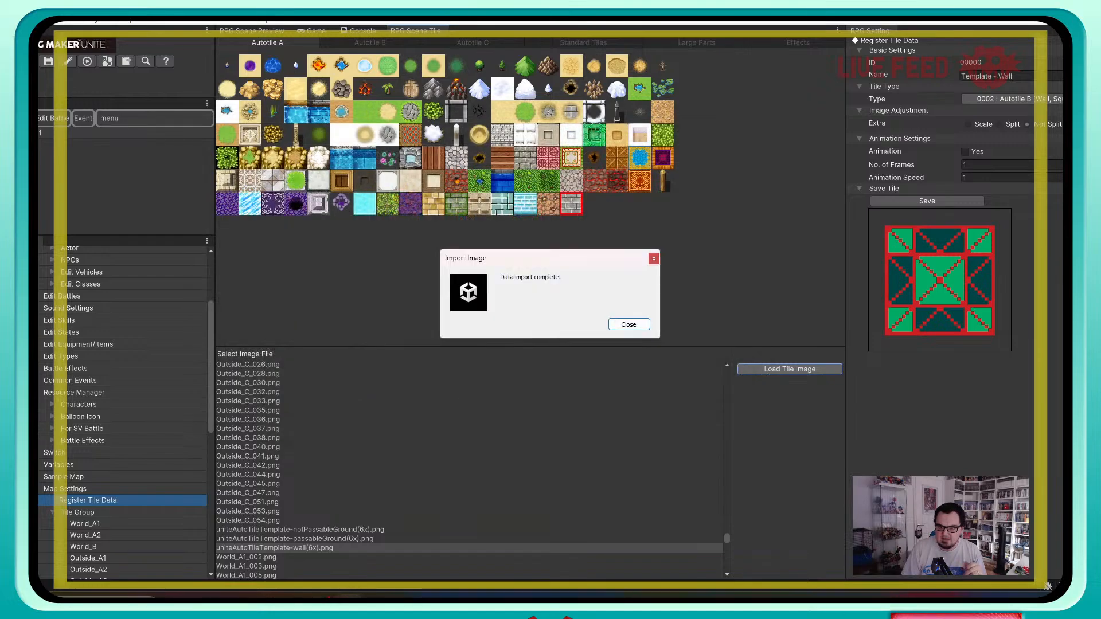
pyautogui.click(629, 325)
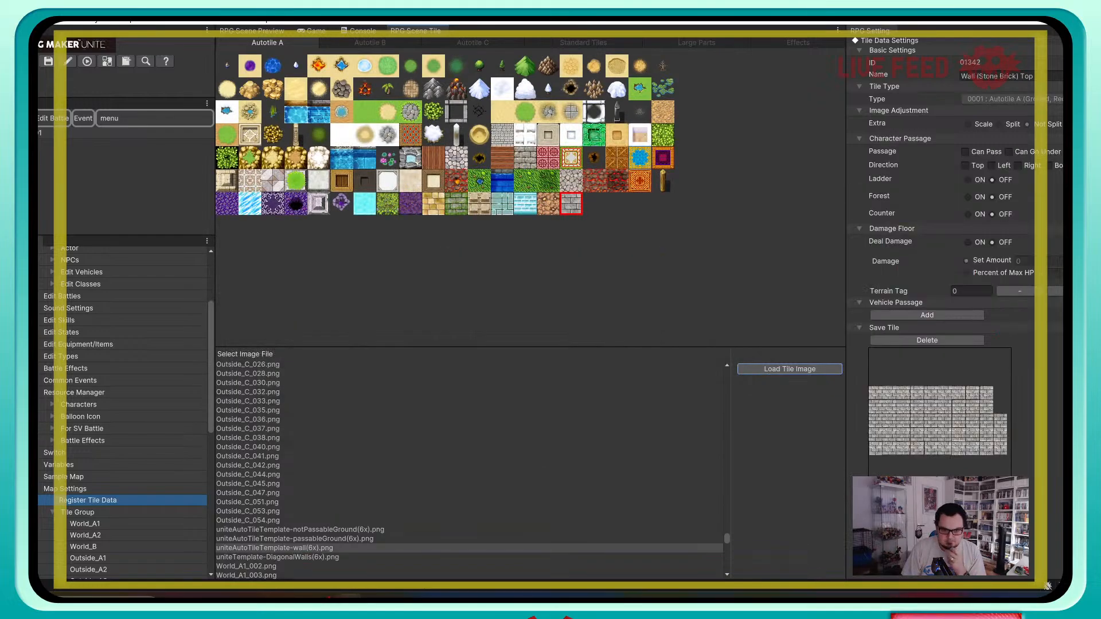
# Step: Choose uniteTemplate-DiagonalWalls(6x).png as a new tile's image, name the tile "Template - Walls - Diagonal" and set its type to Standard Tiles
pyautogui.click(277, 557)
pyautogui.click(1004, 75)
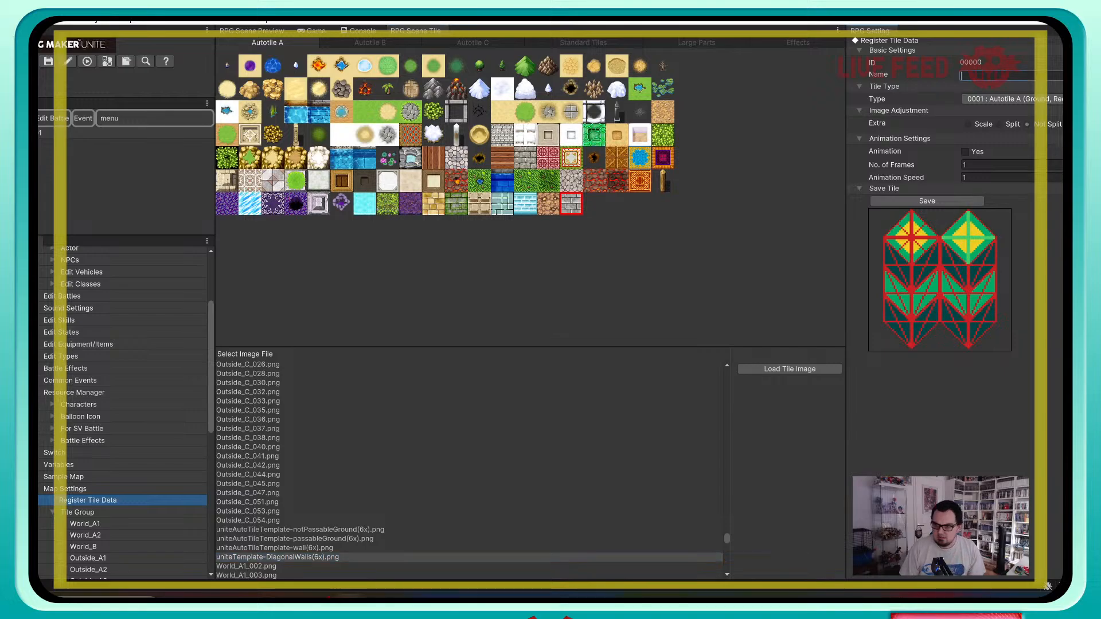
pyautogui.write('Template W')
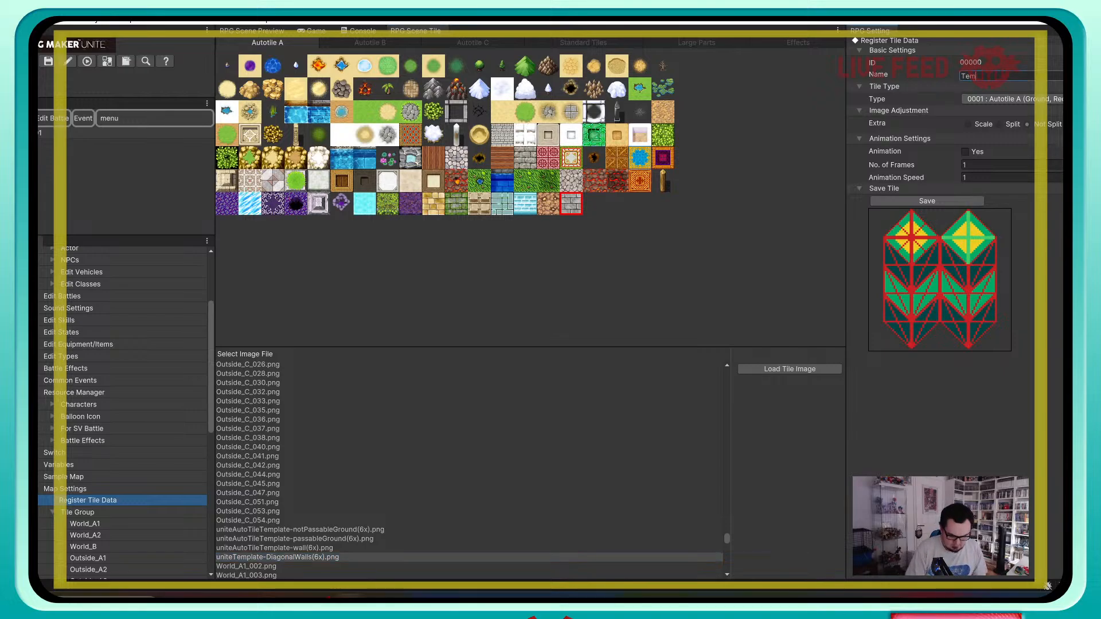
pyautogui.press('BackSpace')
pyautogui.press('BackSpace')
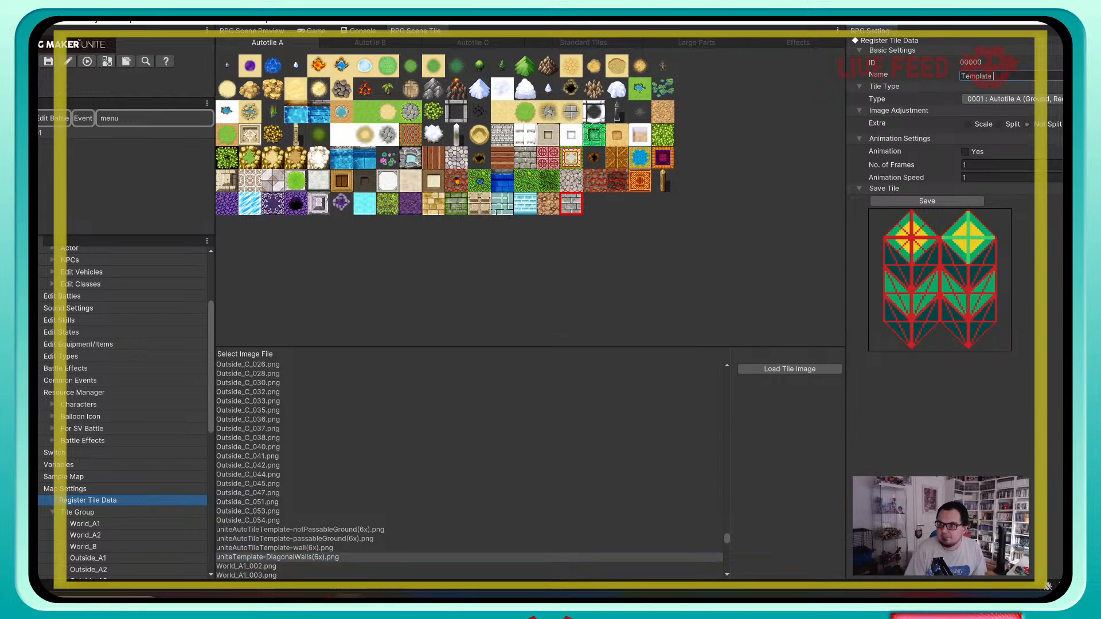
pyautogui.write('- Walls')
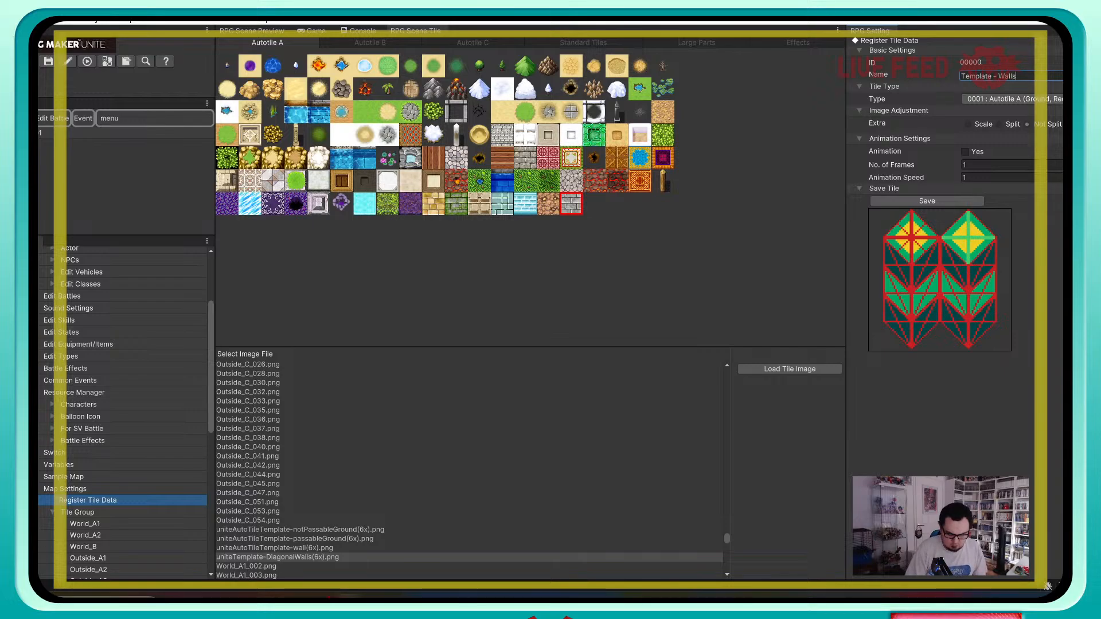
pyautogui.write(' - Diagonal')
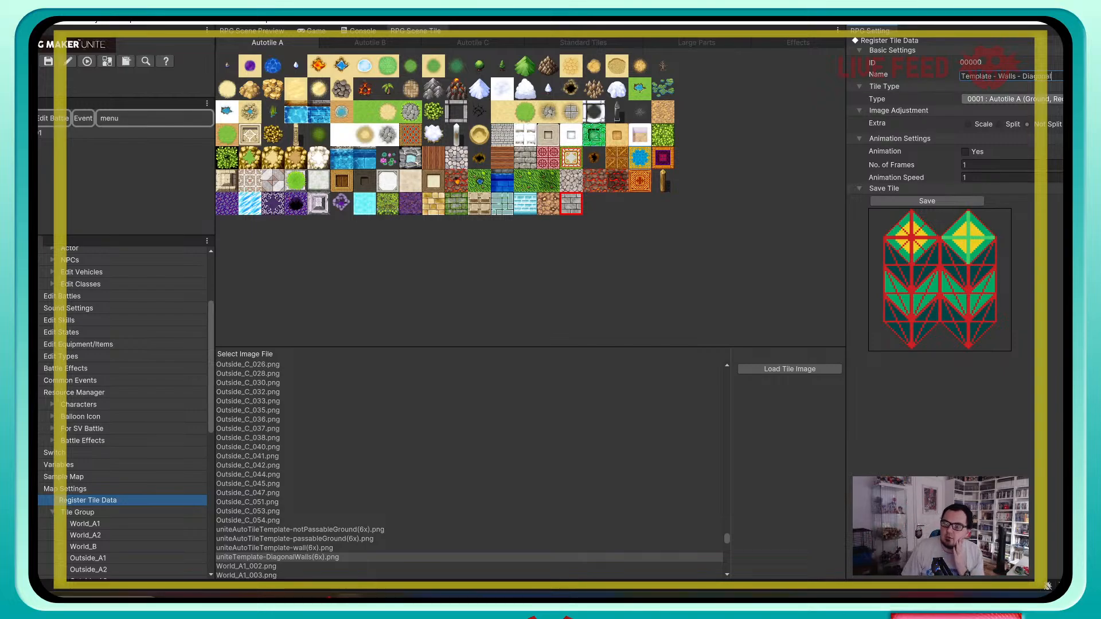
pyautogui.click(987, 99)
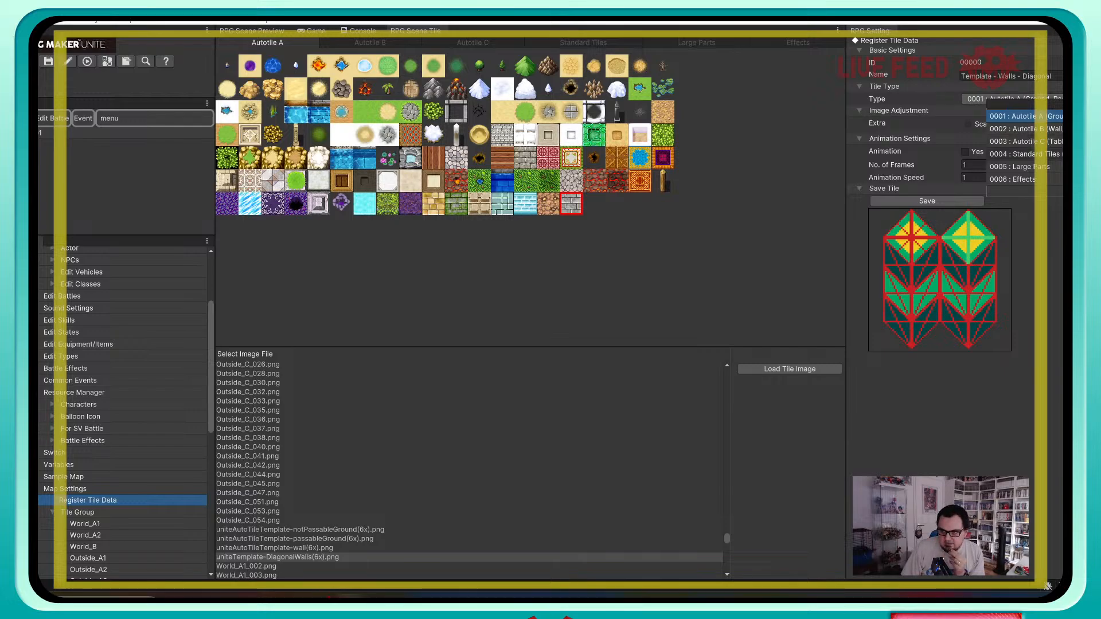
pyautogui.click(1026, 154)
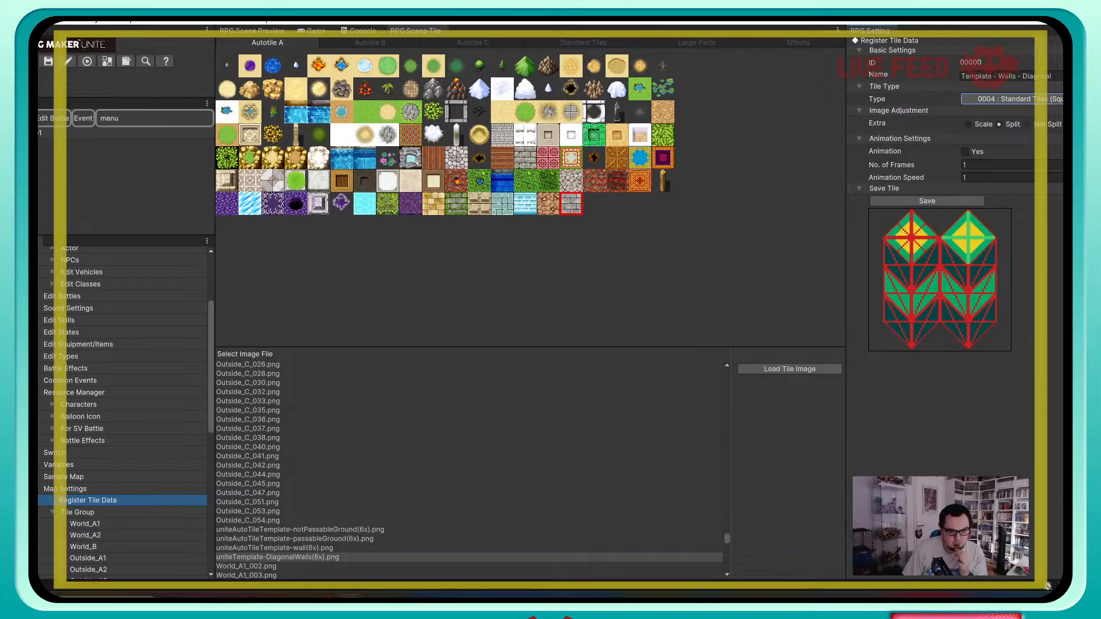
# Step: Create a new tile group in the map settings and name it "Template"
pyautogui.scroll(-2, 114, 474)
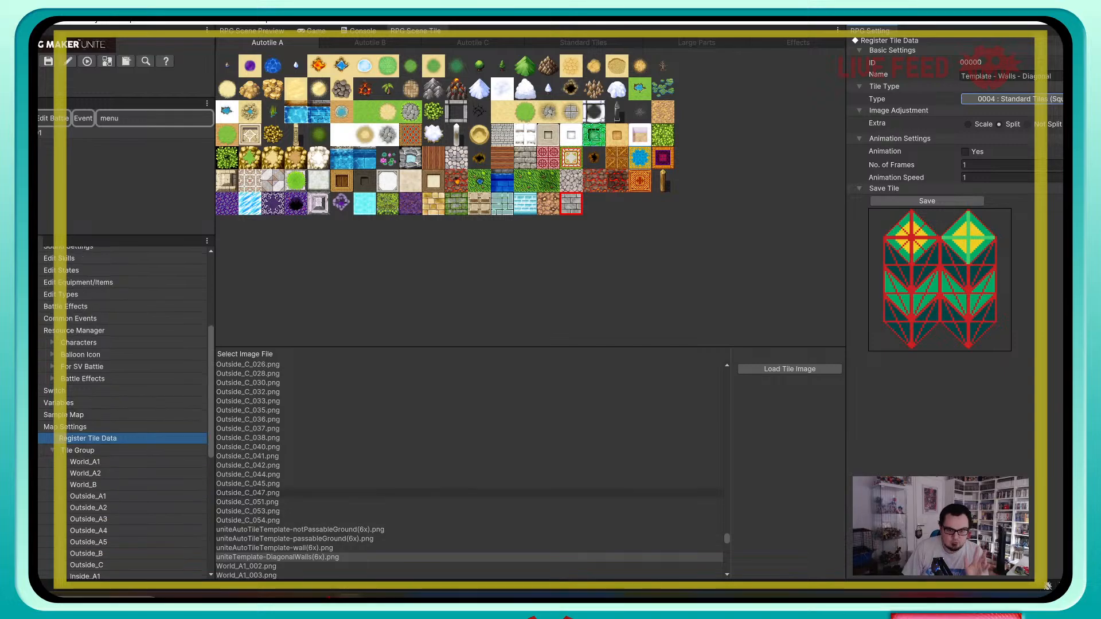
pyautogui.rightClick(99, 451)
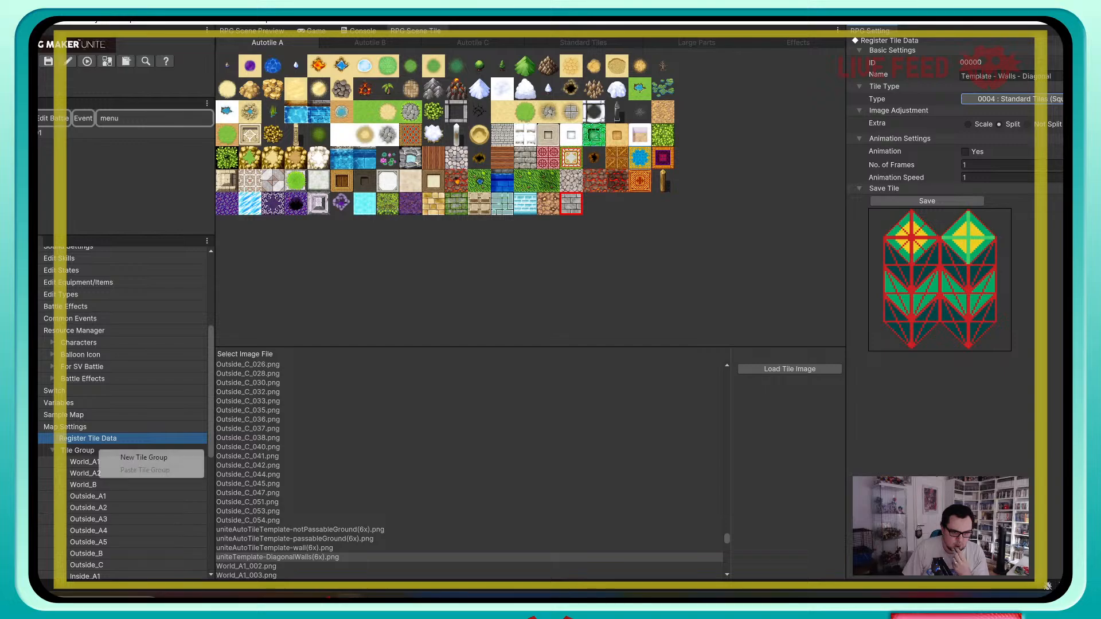
pyautogui.click(118, 457)
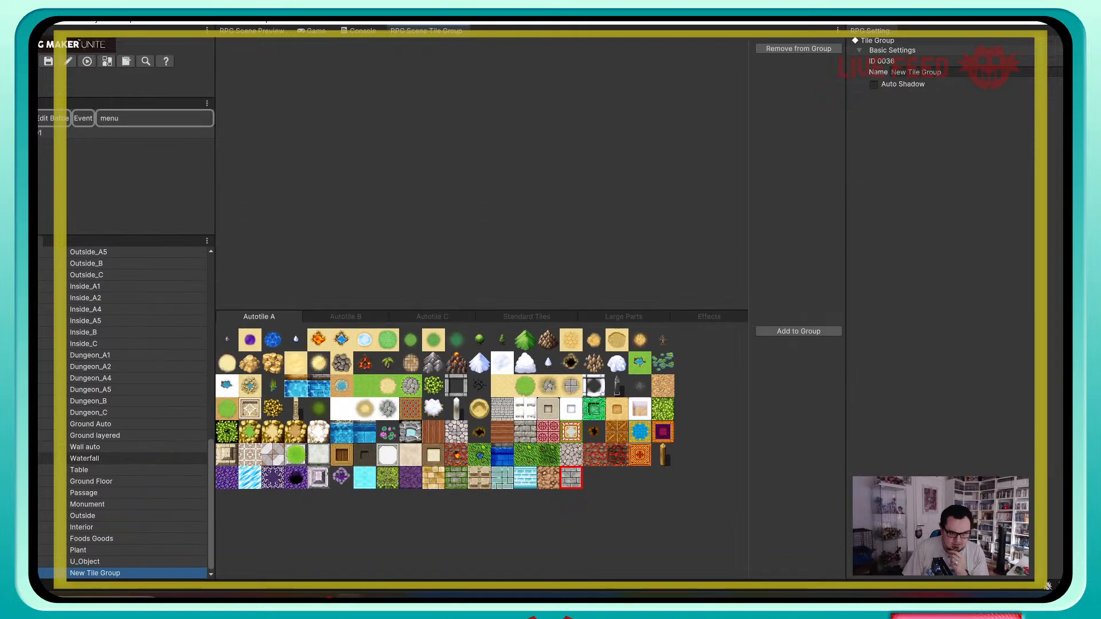
pyautogui.click(931, 72)
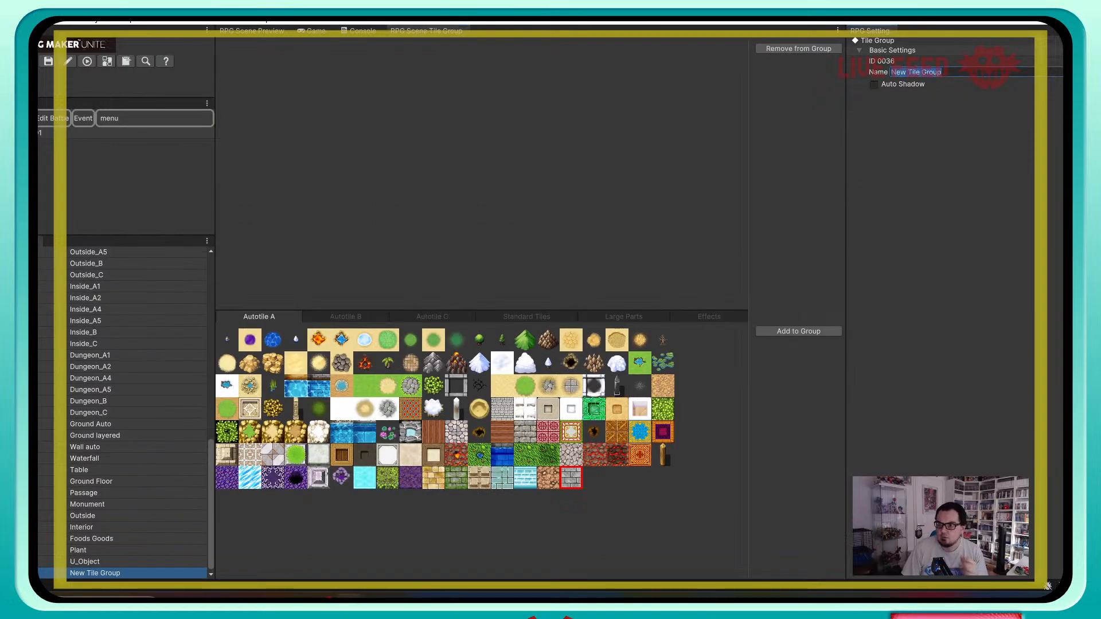
pyautogui.write('Template')
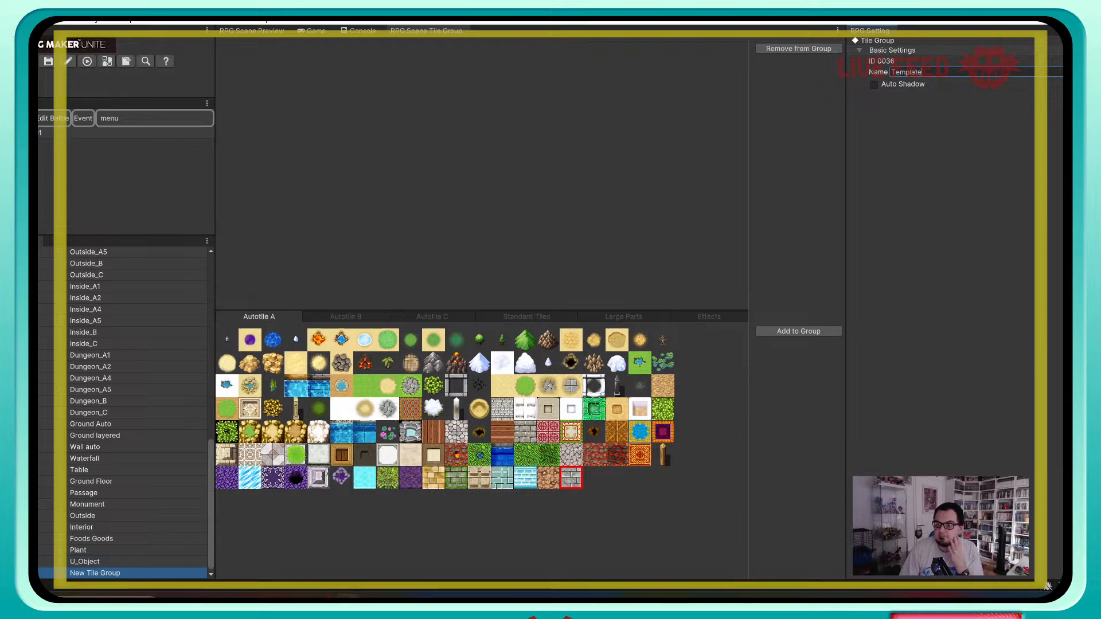
pyautogui.press('Return')
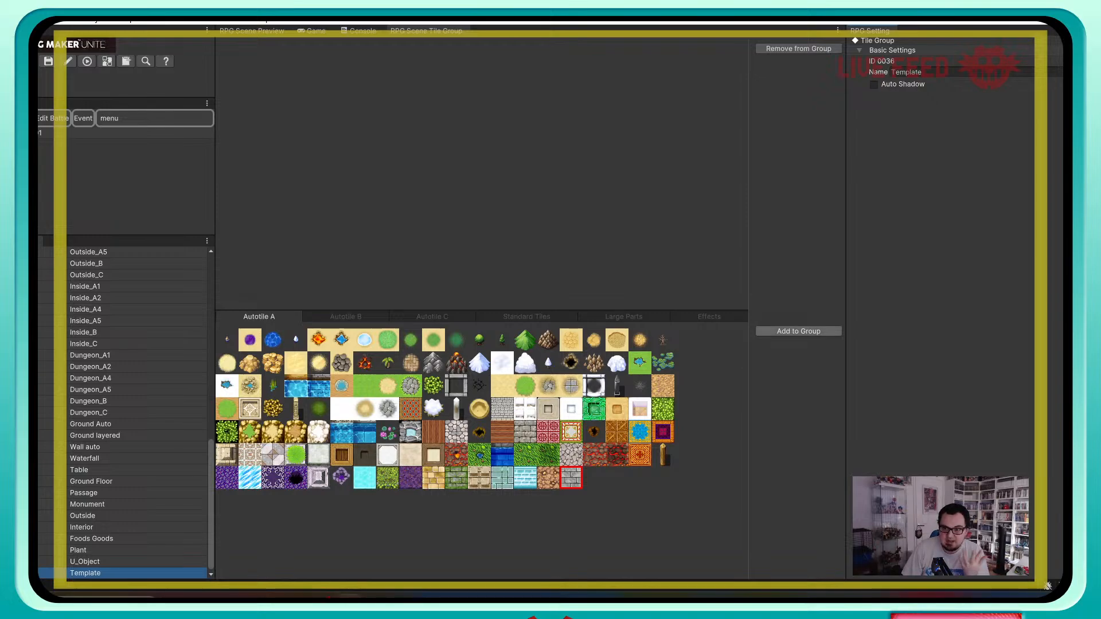
# Step: Try adding the Wall (Stone Brick) Top and Reef autotiles to the Template group, and remove them from it again
pyautogui.click(798, 331)
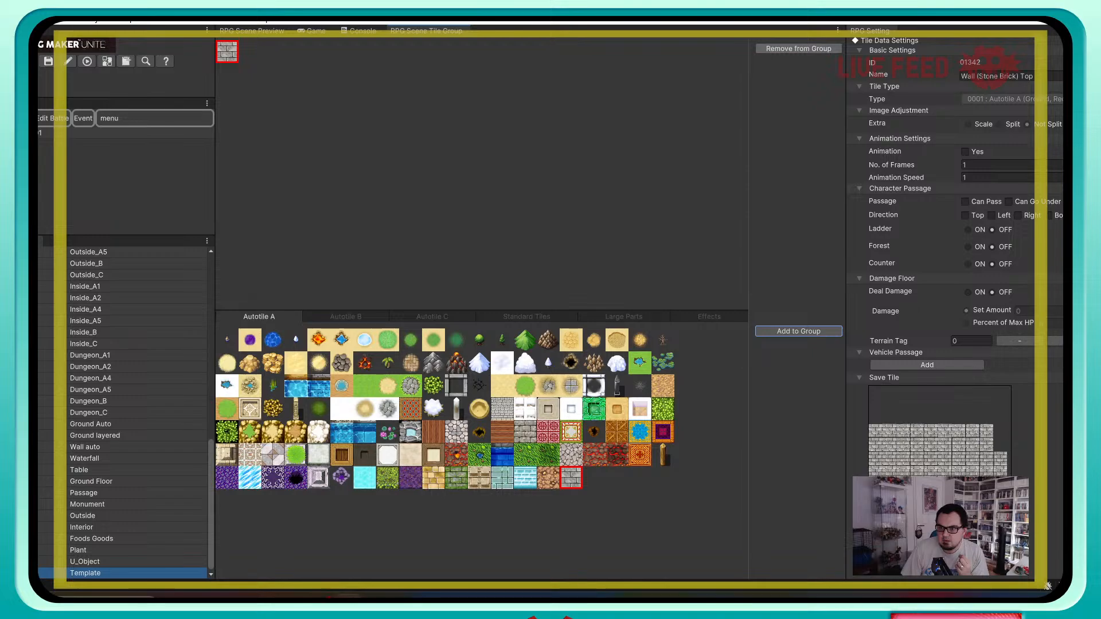
pyautogui.click(798, 49)
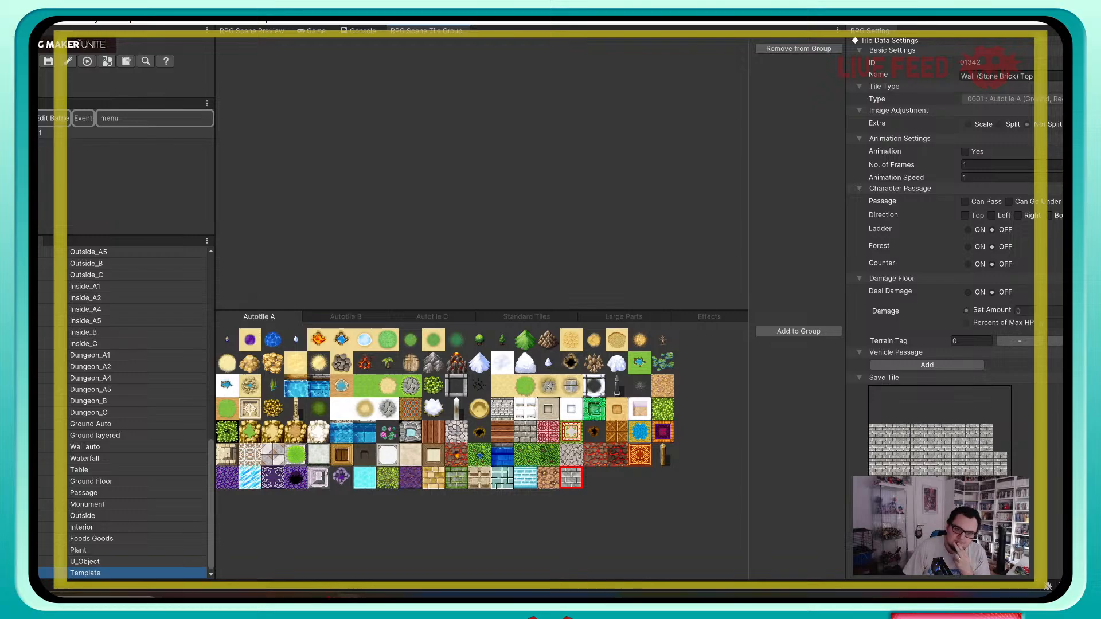
pyautogui.click(227, 340)
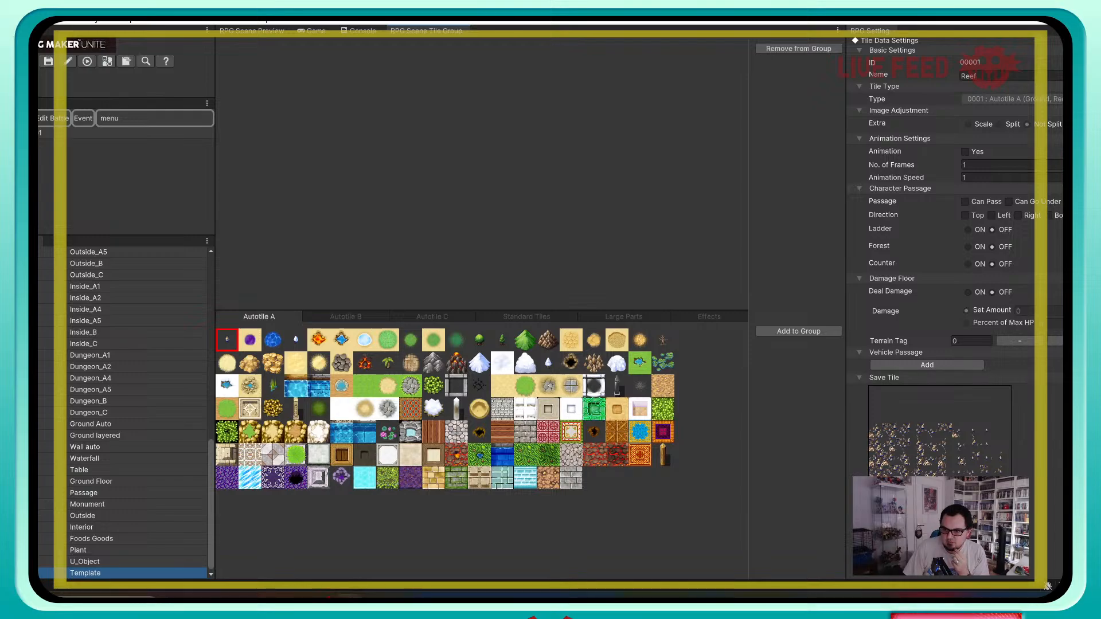
pyautogui.click(652, 517)
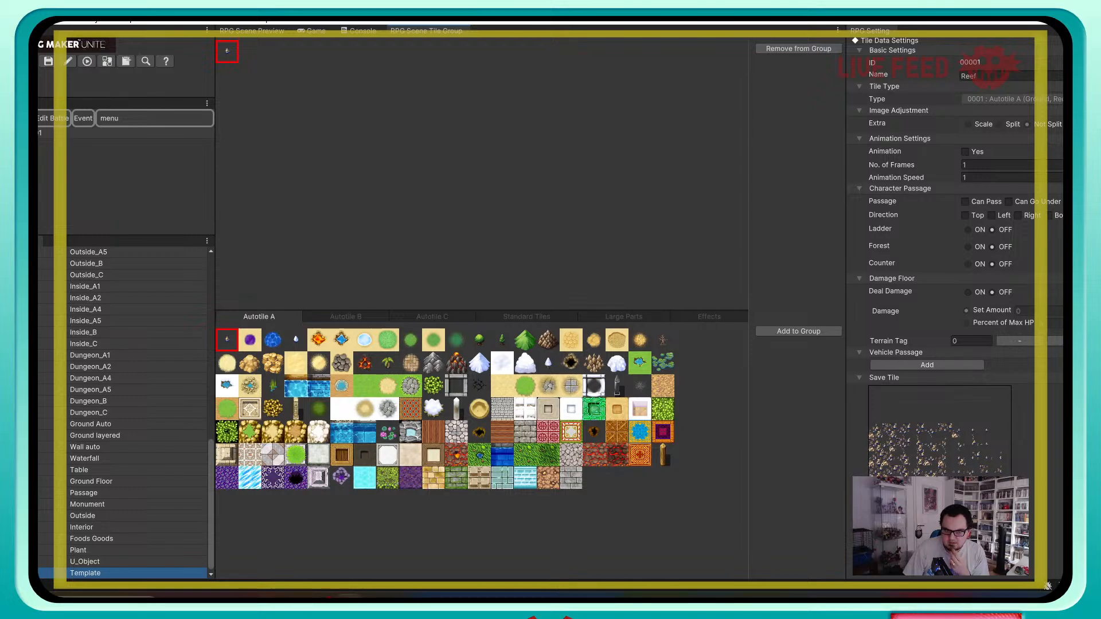
pyautogui.click(346, 316)
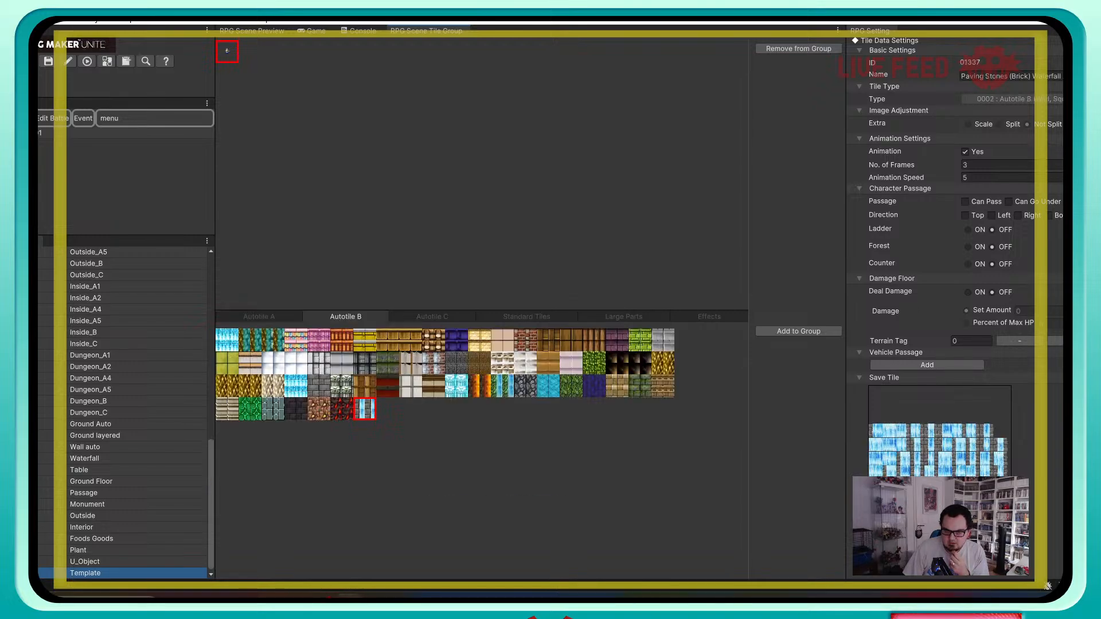
pyautogui.click(259, 316)
pyautogui.click(431, 317)
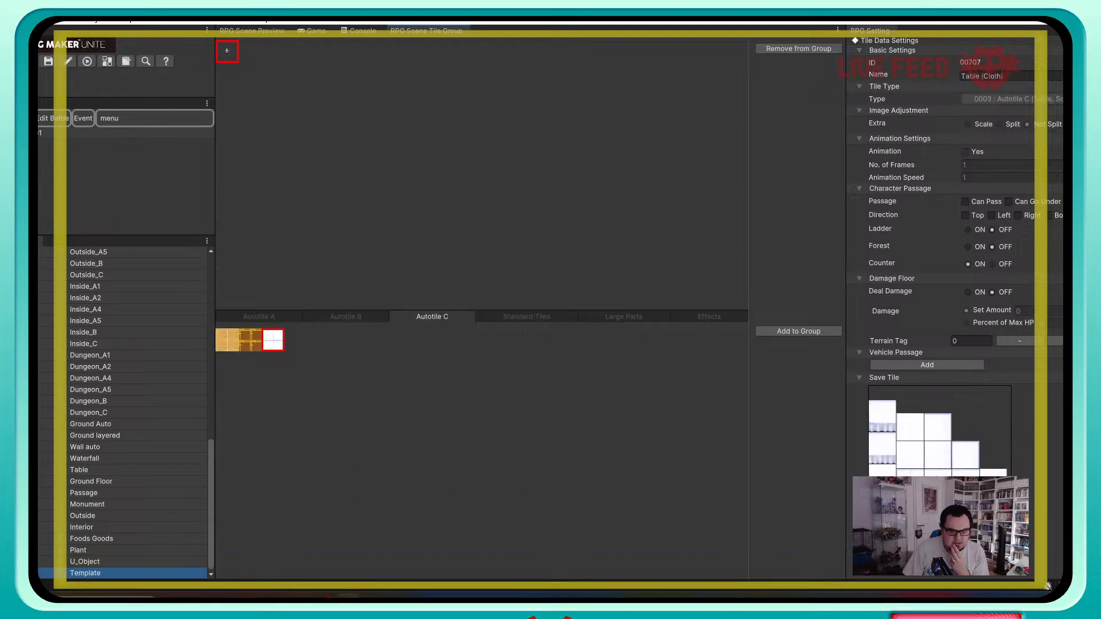
pyautogui.click(259, 317)
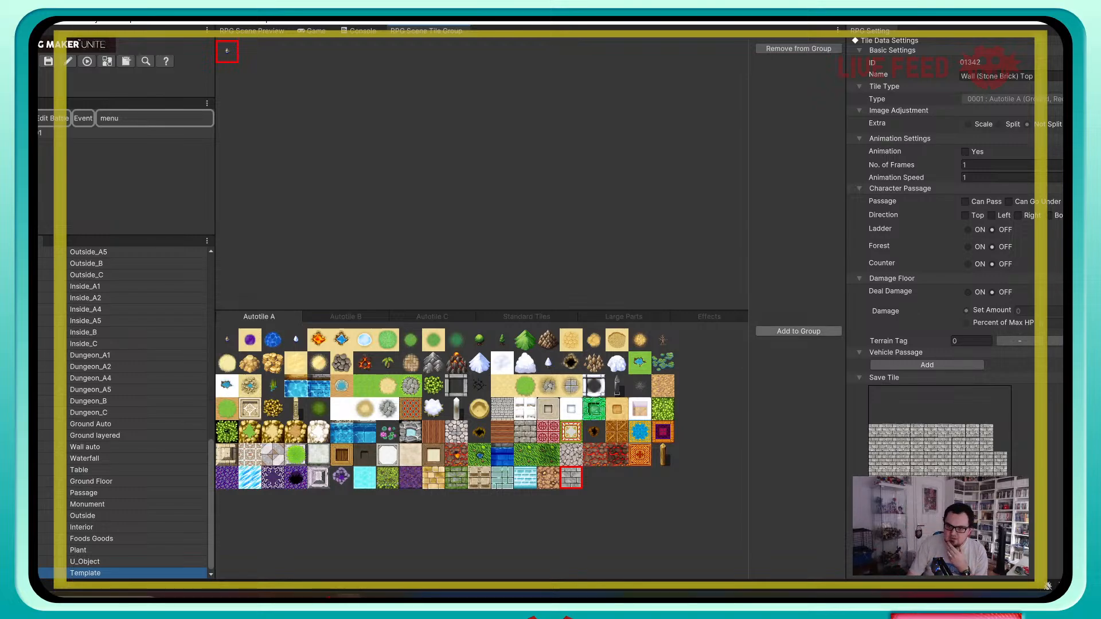
pyautogui.click(798, 332)
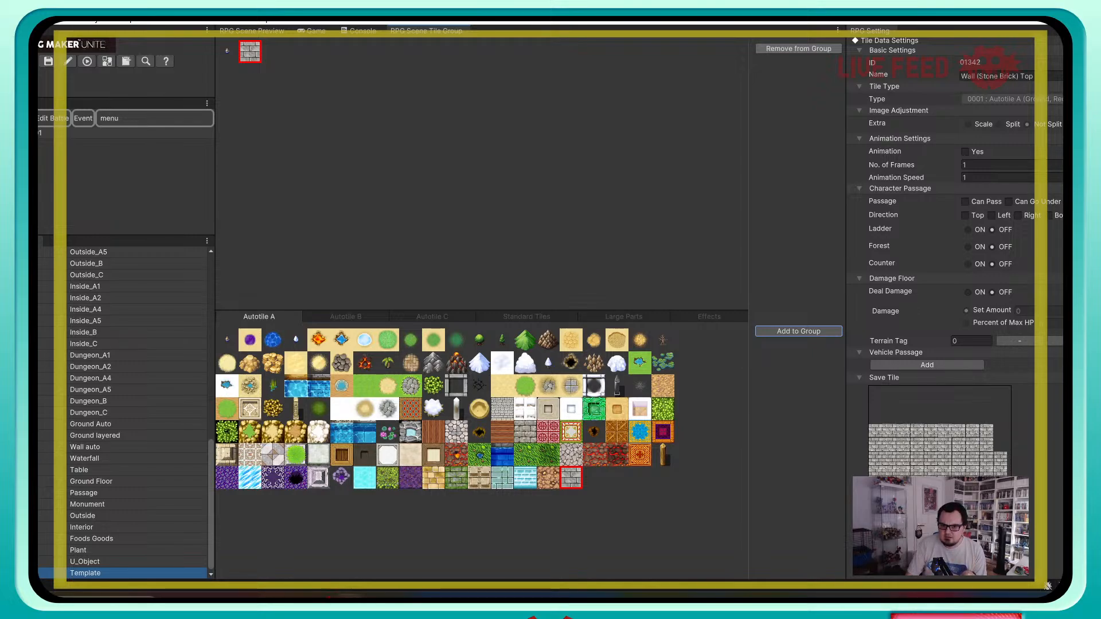
pyautogui.click(799, 49)
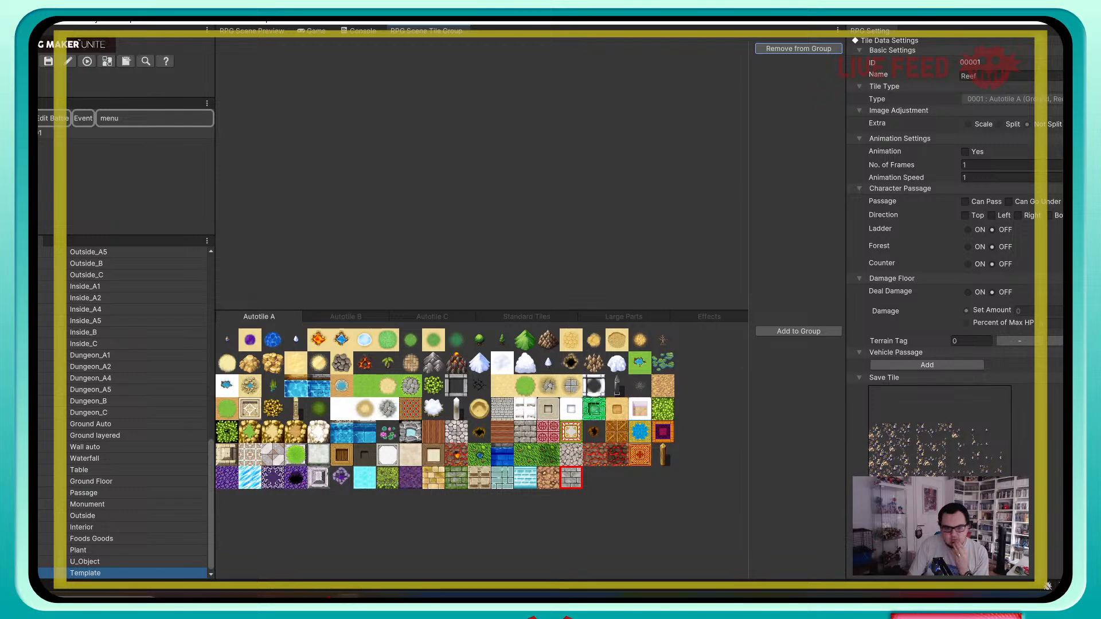
# Step: Review the tiles in the U_Object, Plant, Interior and Monument groups and return to the Template group
pyautogui.click(85, 561)
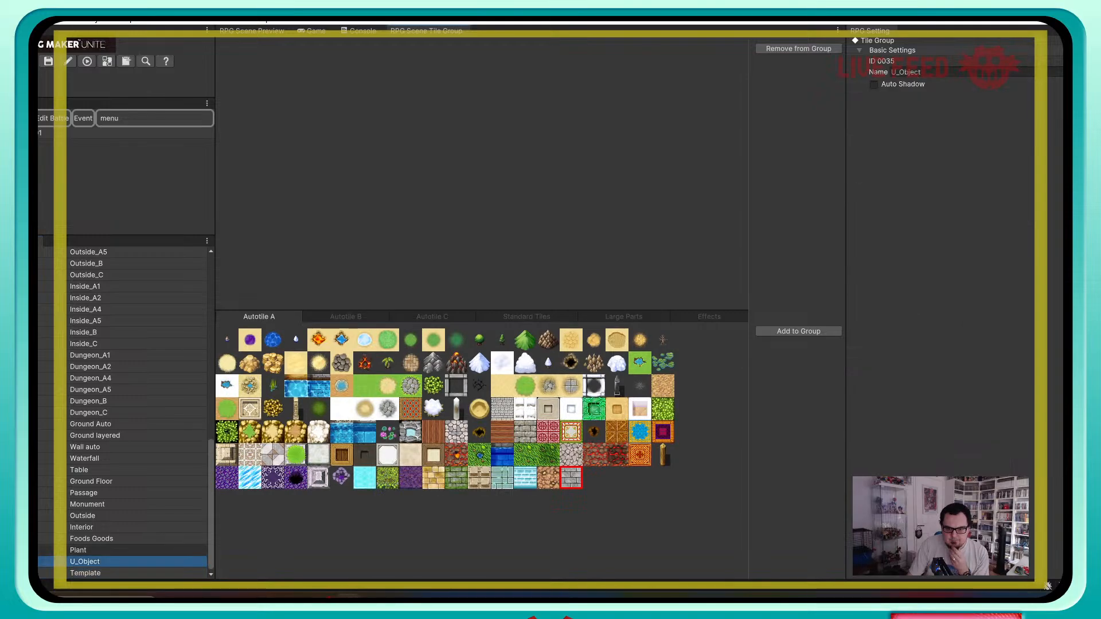
pyautogui.click(79, 550)
pyautogui.click(81, 527)
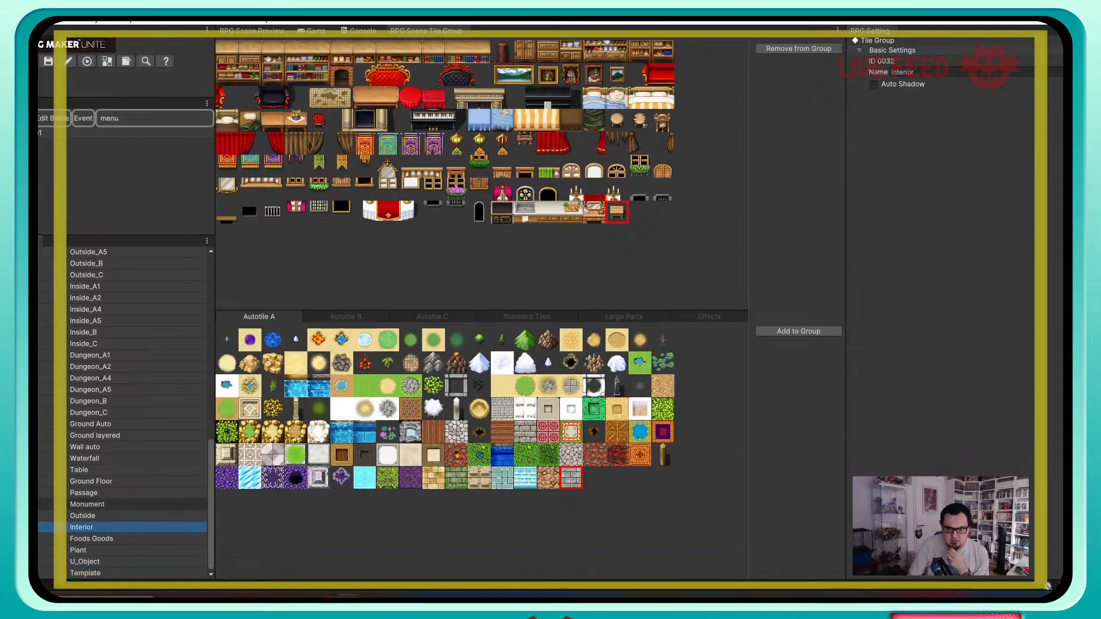
pyautogui.click(86, 504)
pyautogui.click(85, 573)
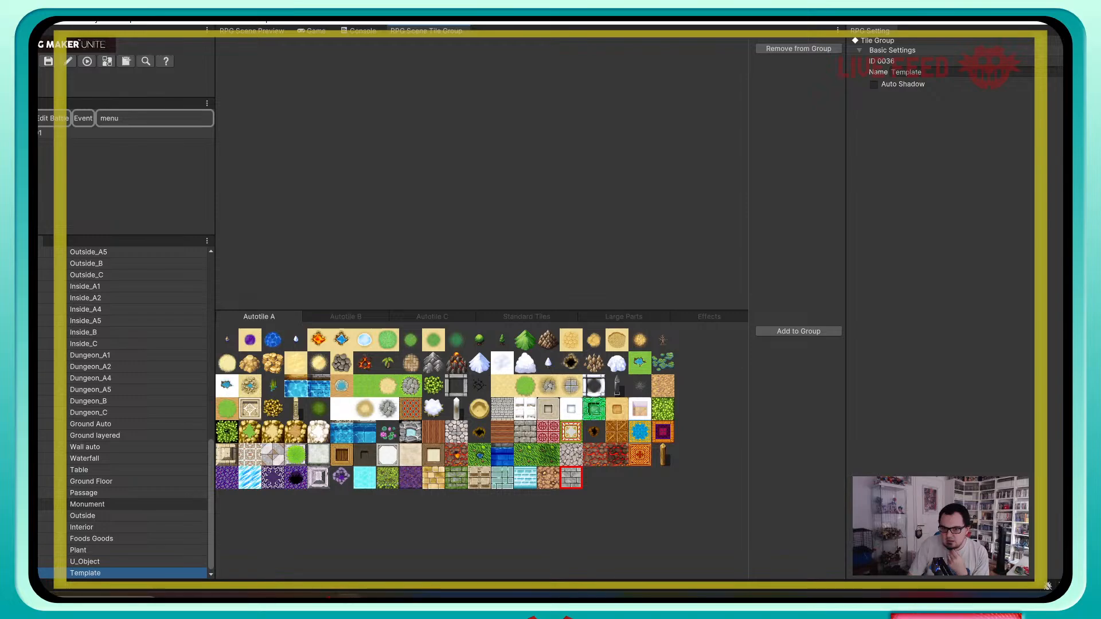
# Step: Reopen tile registration and preview the four template images for non-passable ground, passable ground, wall and diagonal walls
pyautogui.scroll(10, 114, 493)
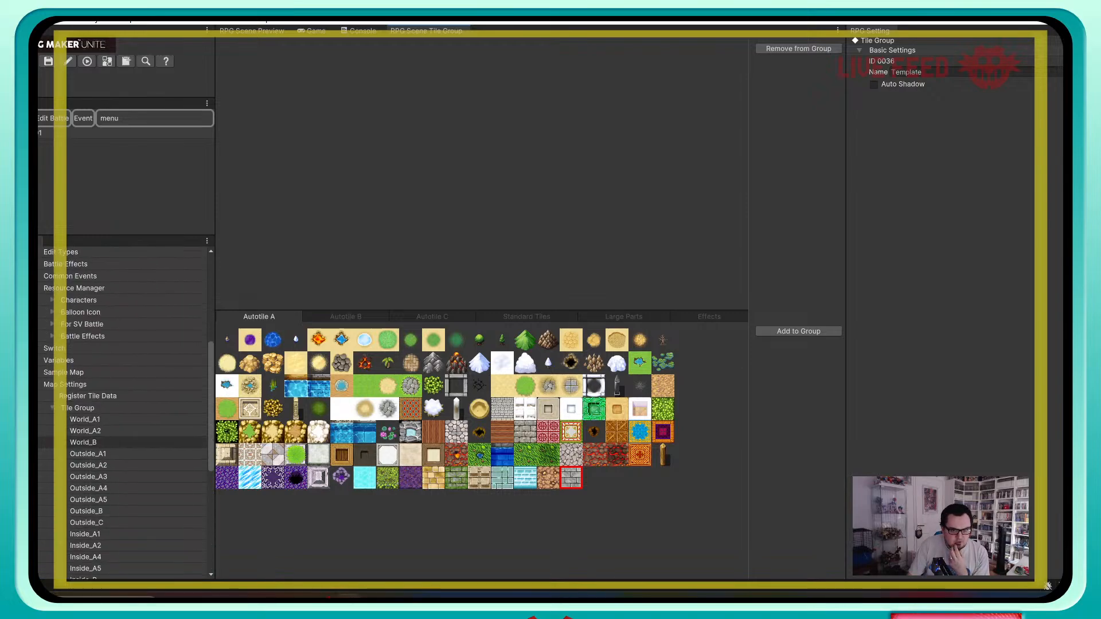
pyautogui.click(88, 396)
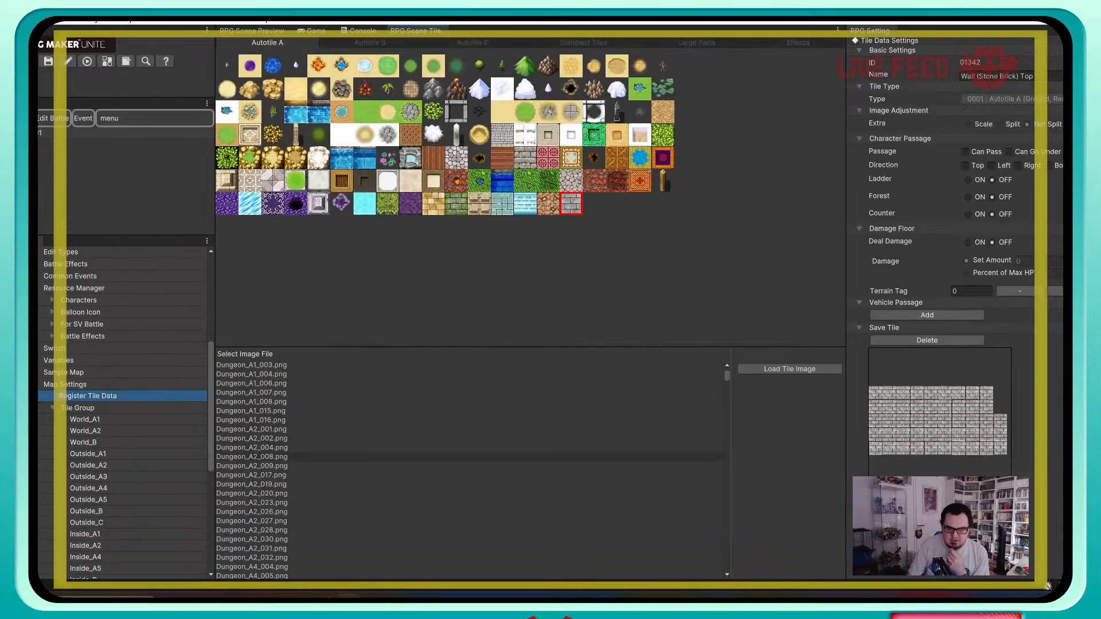
pyautogui.scroll(-20, 401, 467)
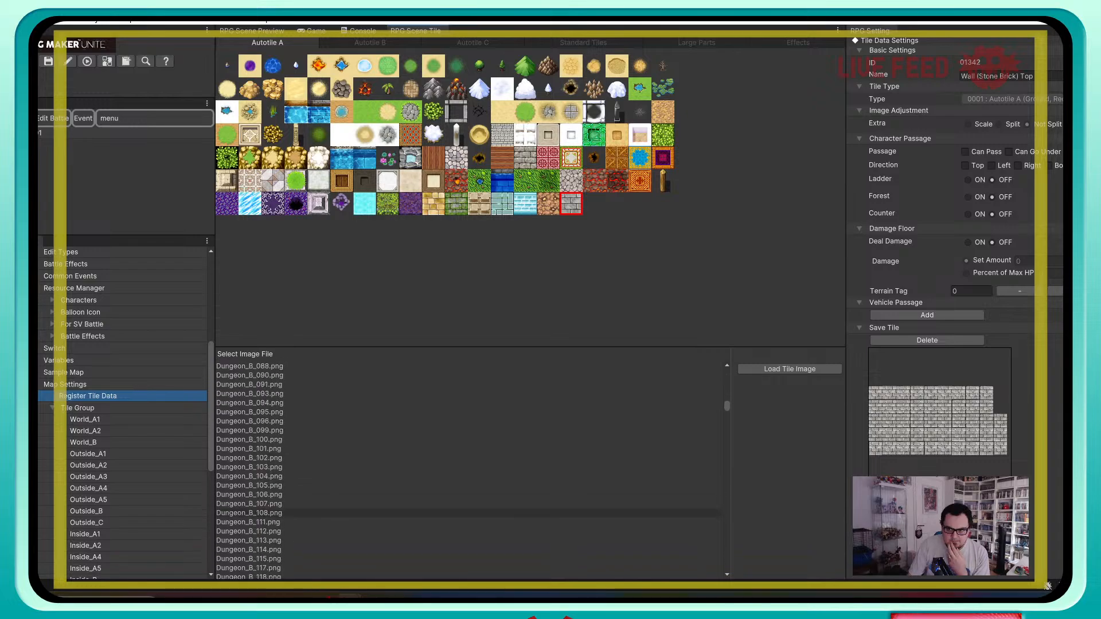
pyautogui.scroll(-15, 402, 468)
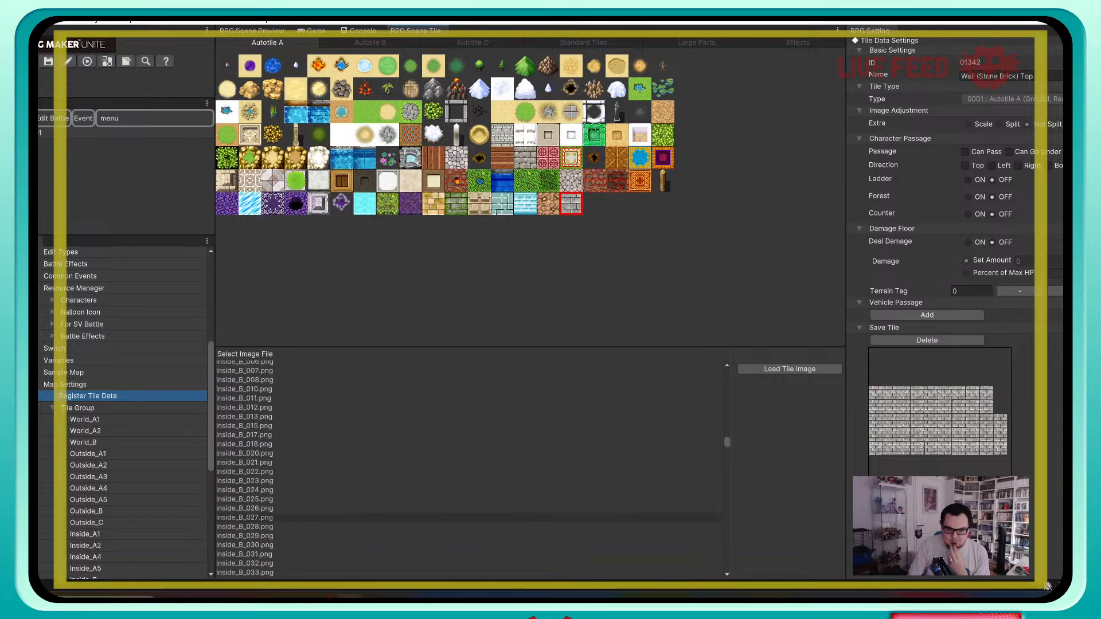
pyautogui.scroll(-15, 401, 467)
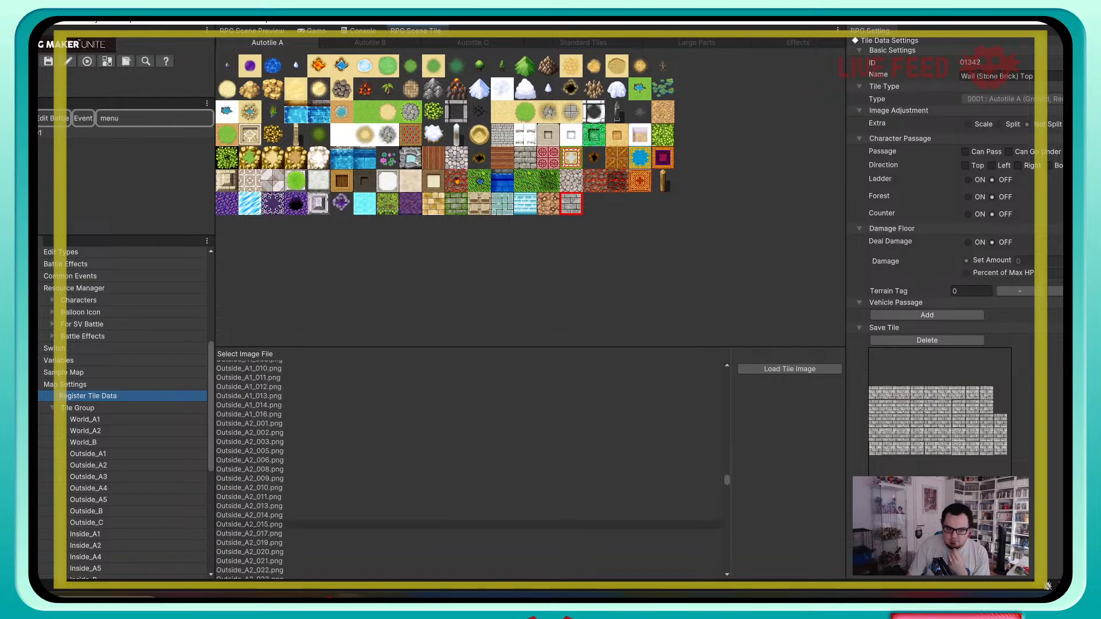
pyautogui.scroll(-15, 402, 467)
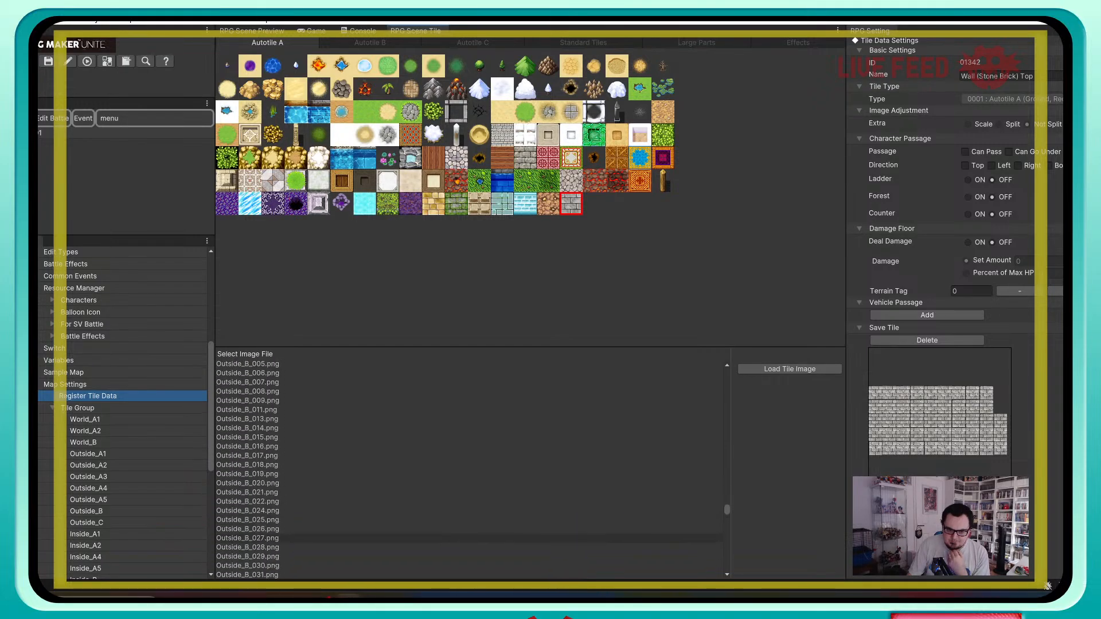
pyautogui.scroll(-15, 401, 467)
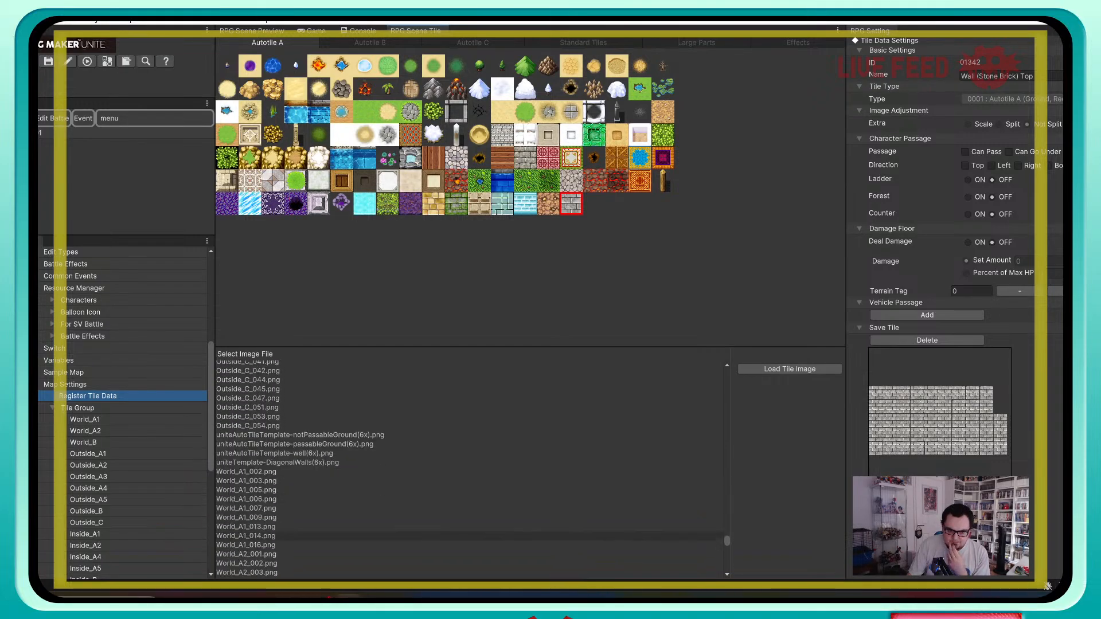
pyautogui.click(356, 435)
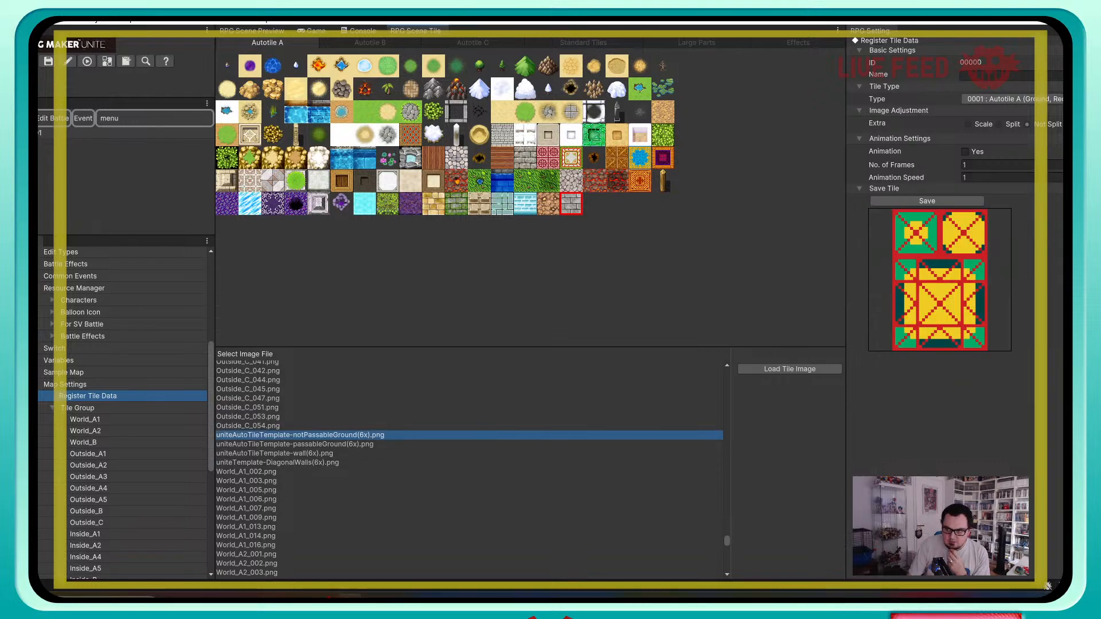
pyautogui.click(356, 444)
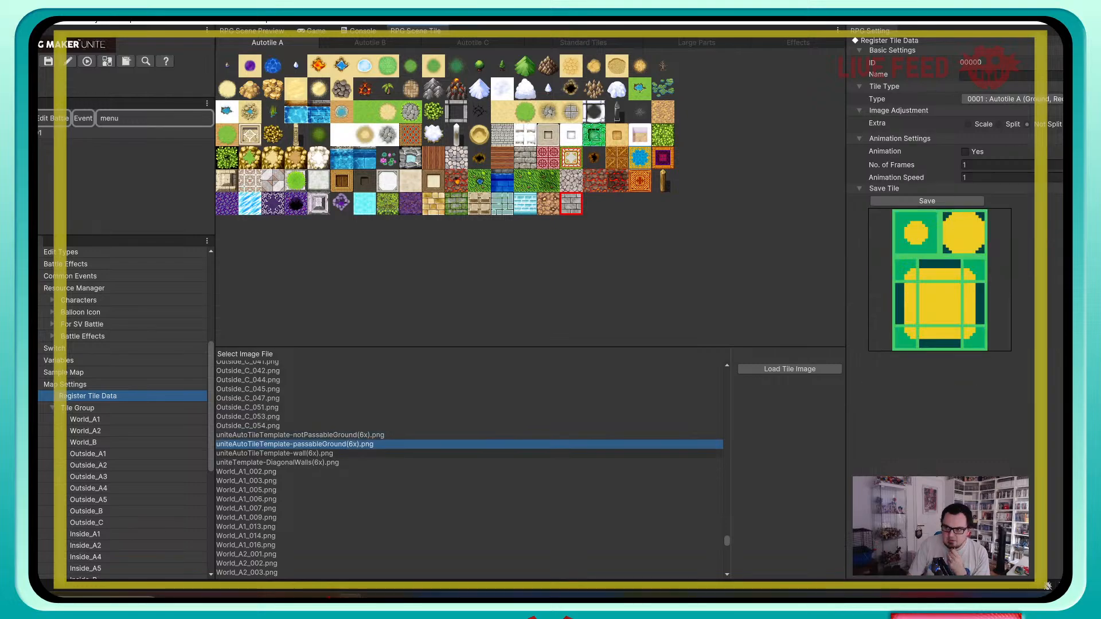
pyautogui.click(356, 454)
pyautogui.click(356, 463)
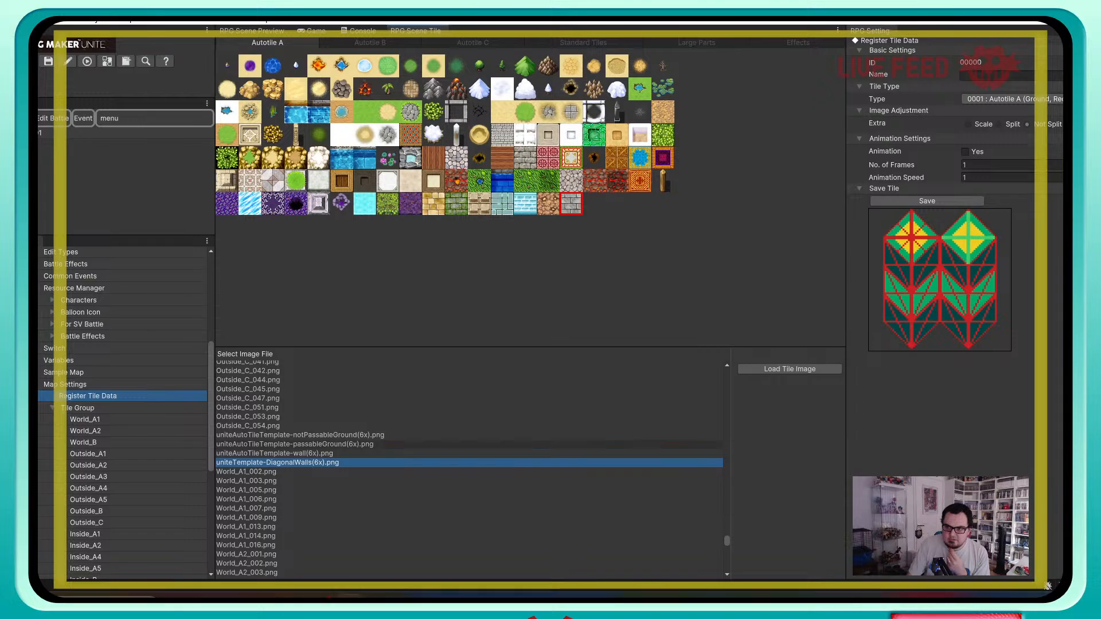
# Step: Try to set up a tile from the passable ground template image under the name "Template Ground Passable"
pyautogui.click(356, 445)
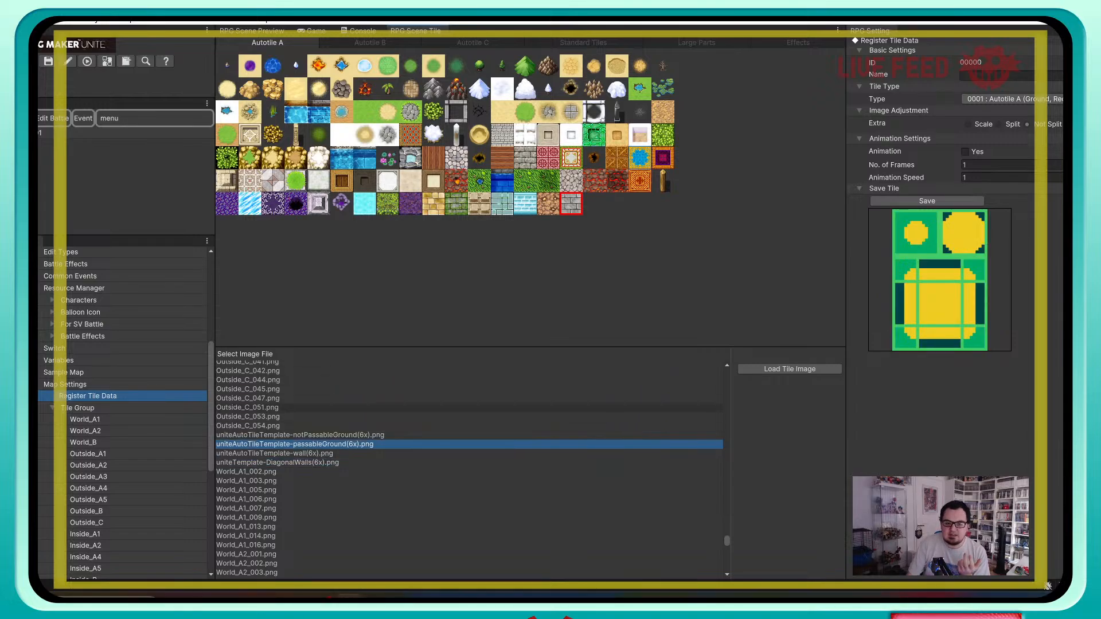
pyautogui.click(1003, 75)
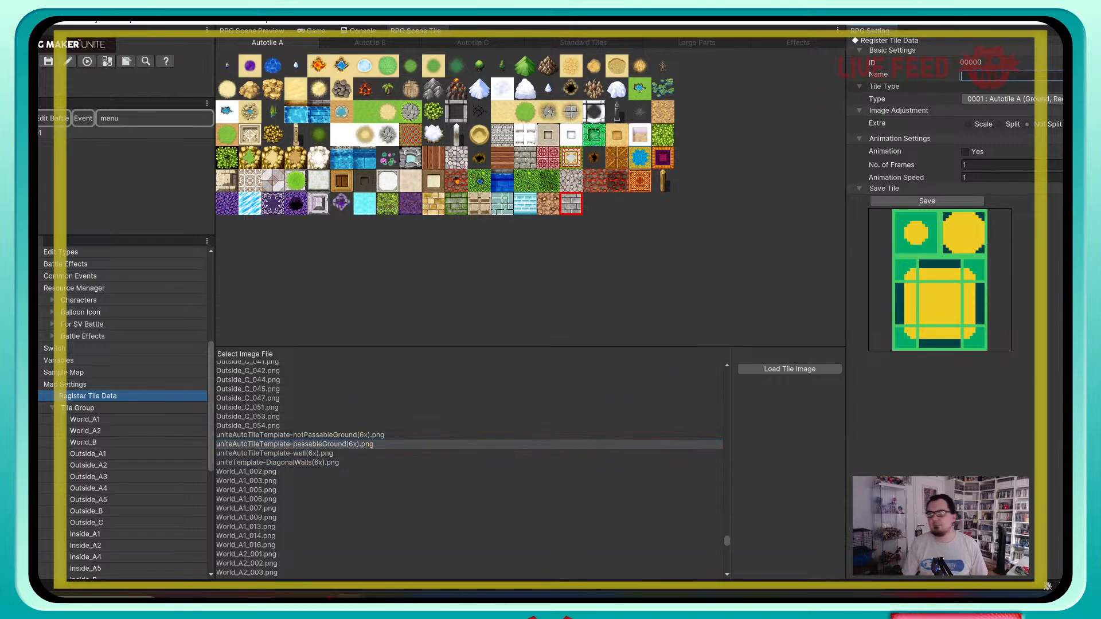
pyautogui.write('Template Grou')
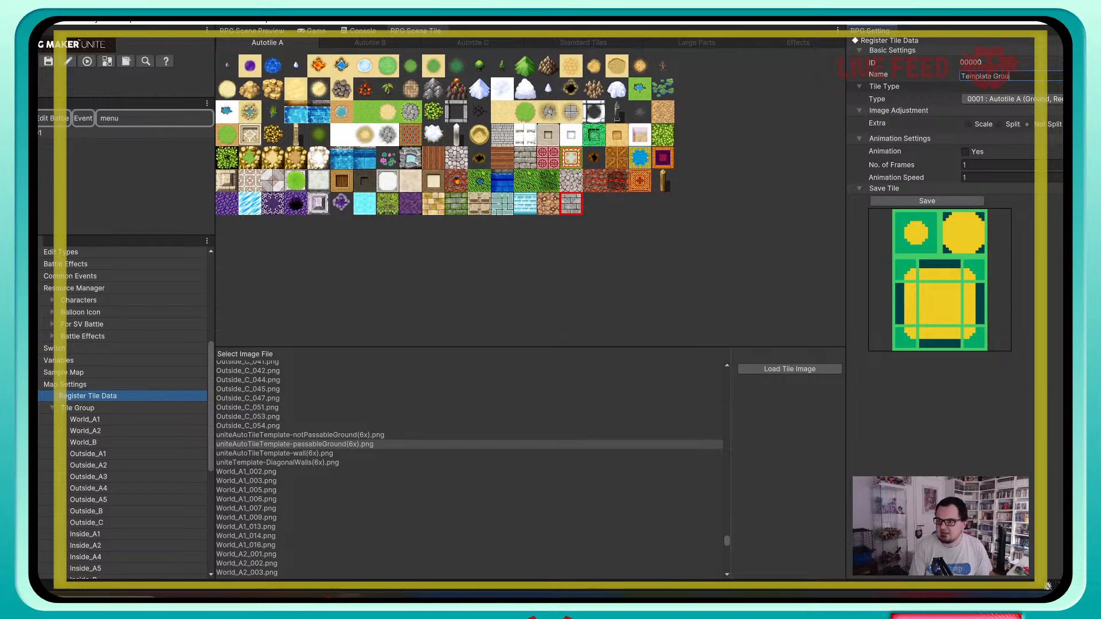
pyautogui.write('nd')
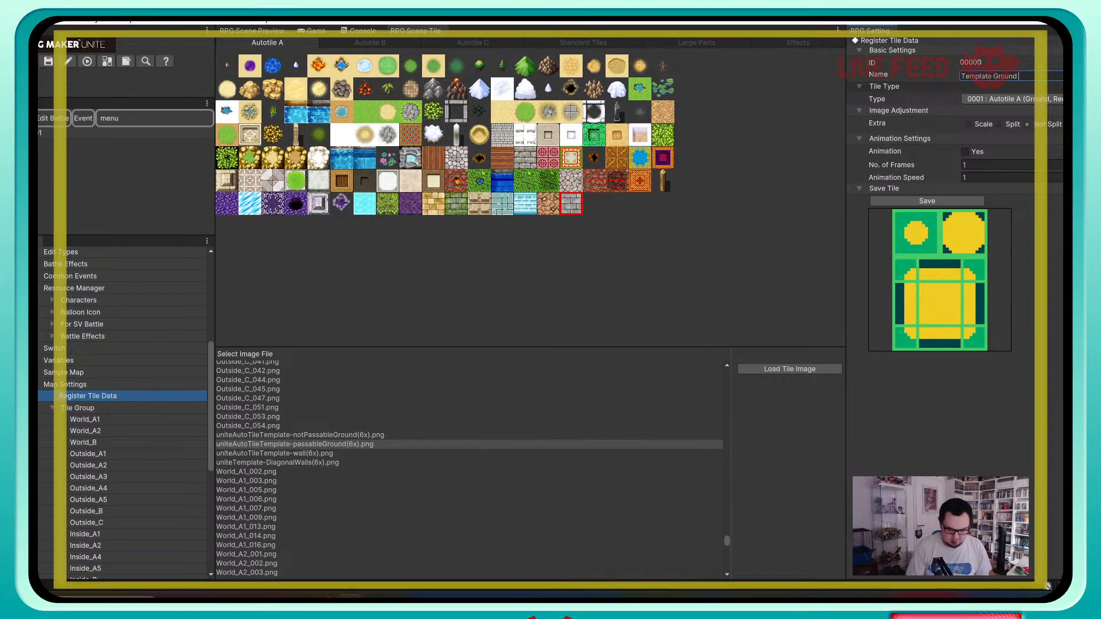
pyautogui.write(' Passable')
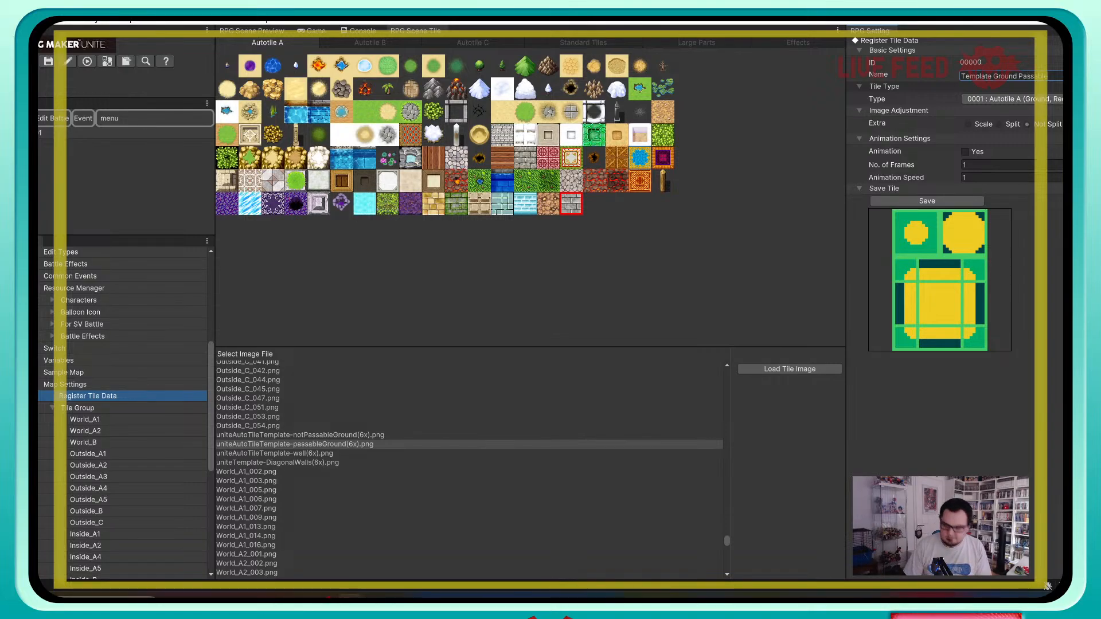
pyautogui.click(1001, 165)
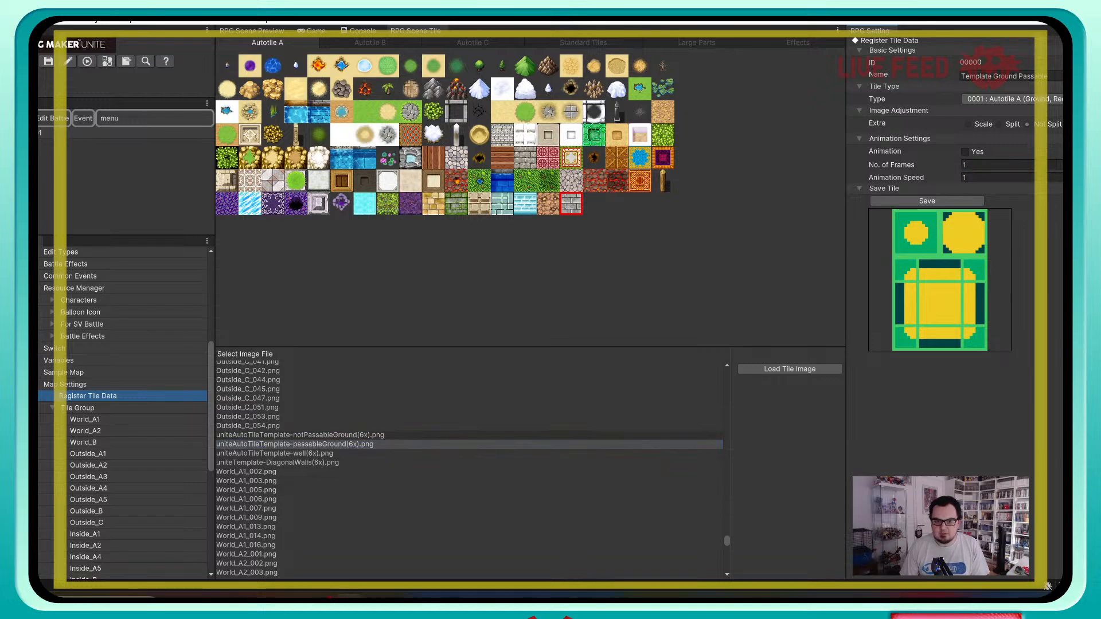
# Step: Reselect the passable ground template image and try naming the tile "TemplateGroundPassable" without spaces
pyautogui.click(300, 434)
pyautogui.click(294, 445)
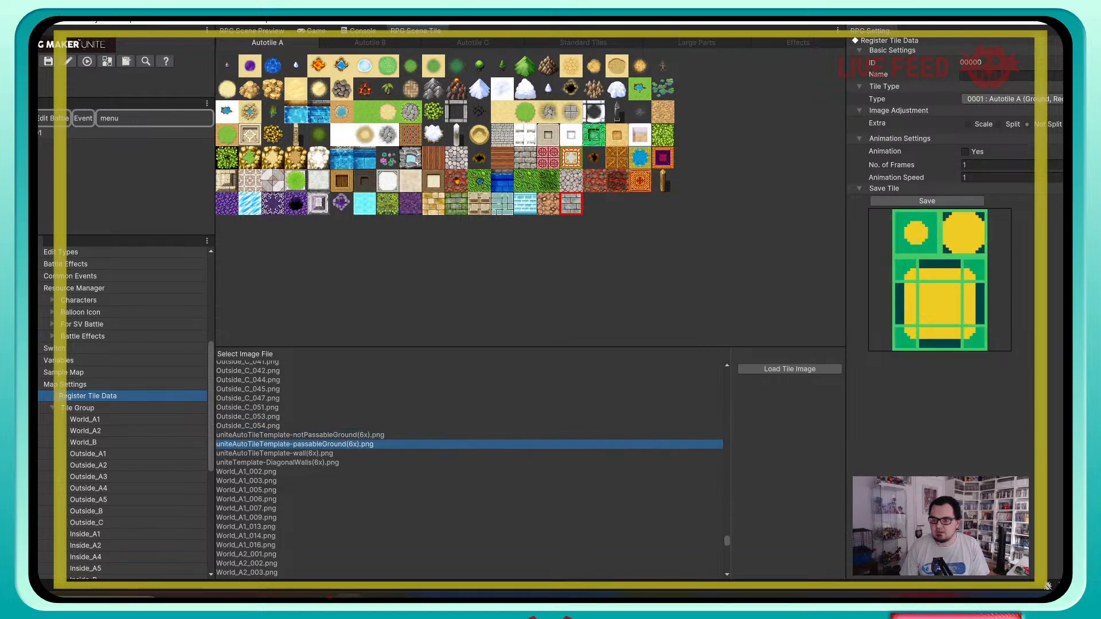
pyautogui.click(300, 435)
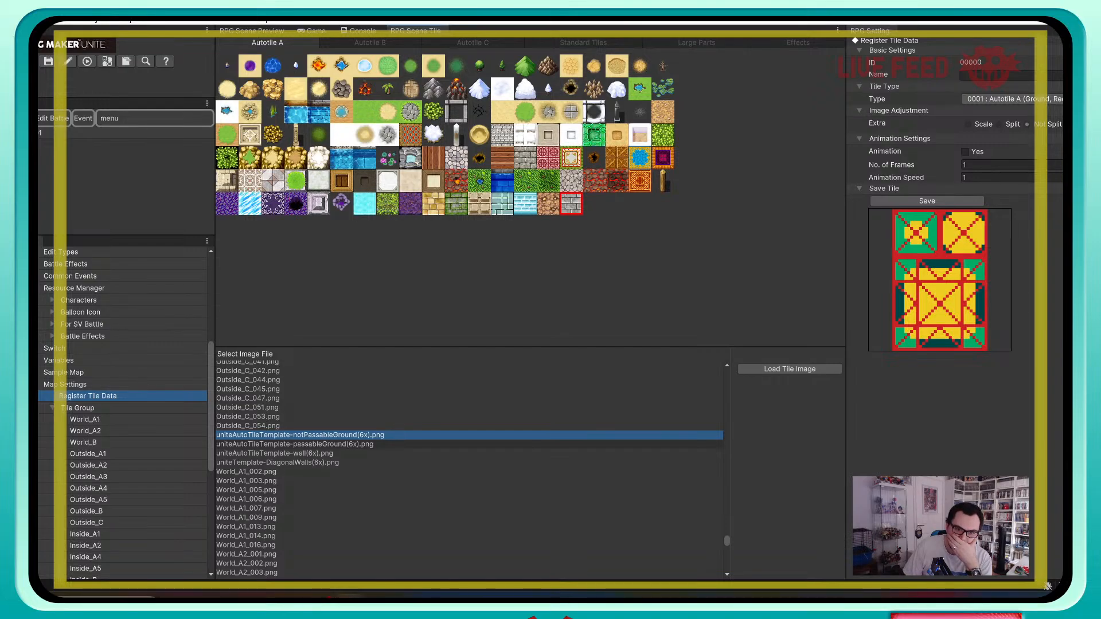
pyautogui.click(295, 445)
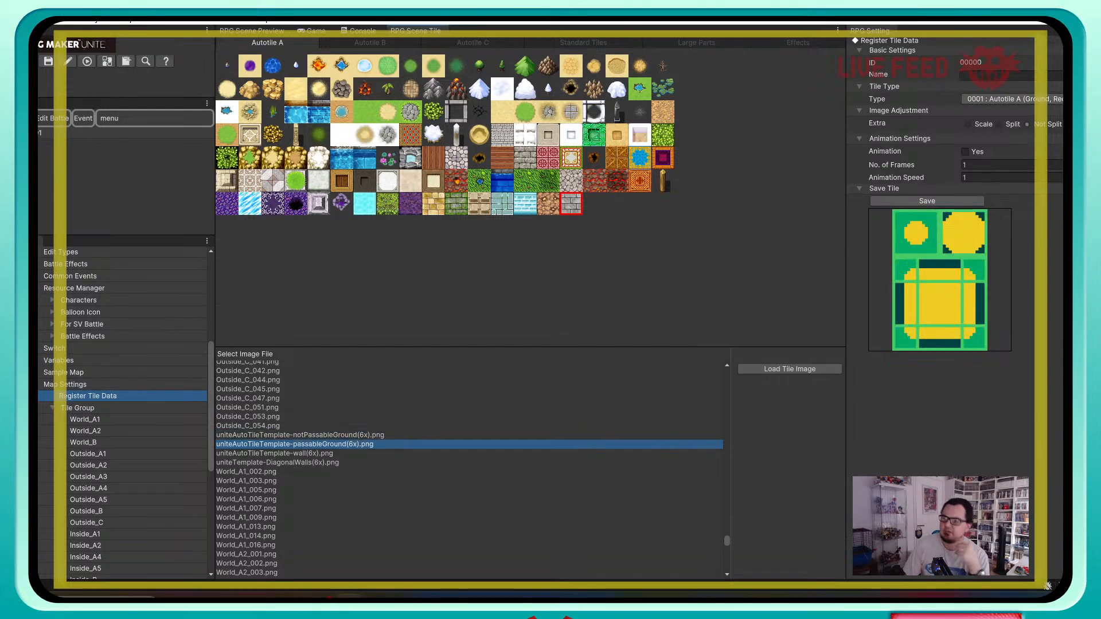
pyautogui.click(1004, 76)
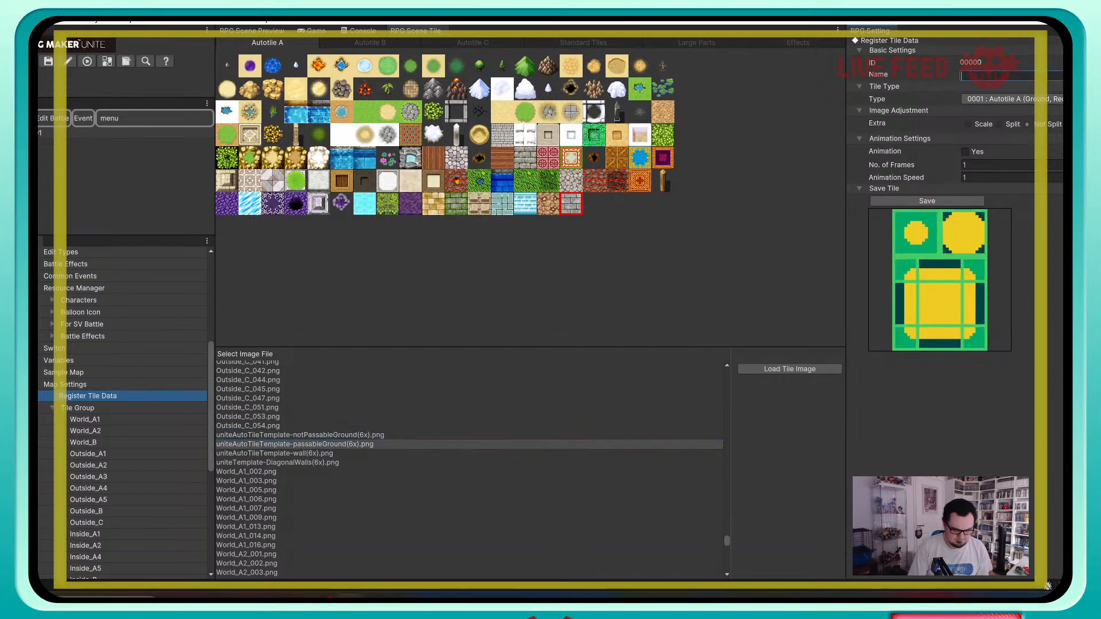
pyautogui.write('Template')
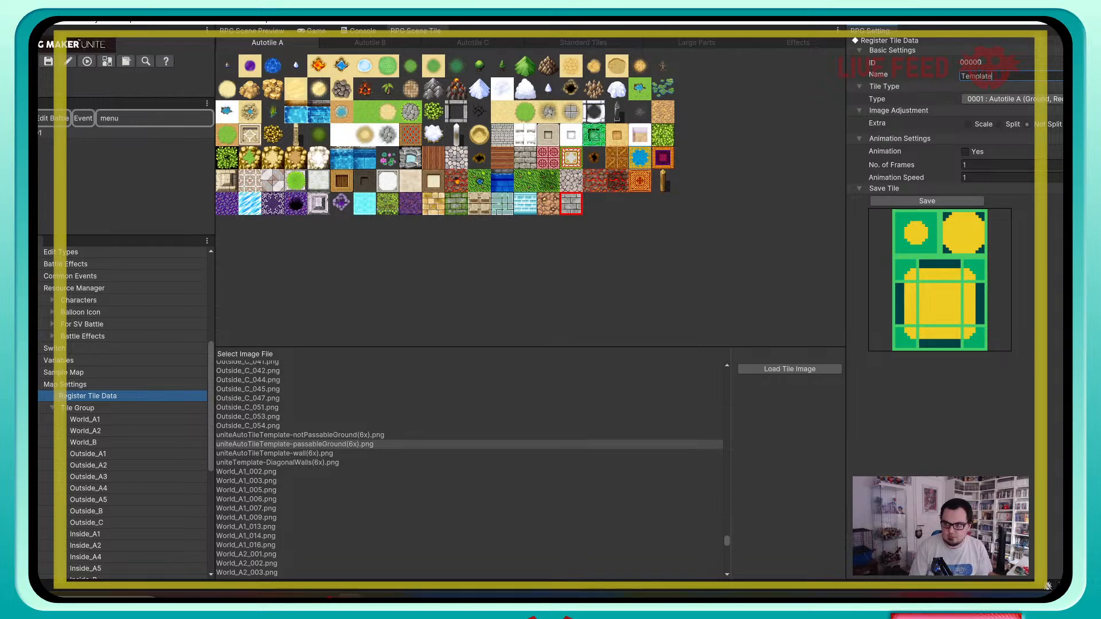
pyautogui.write('Ground')
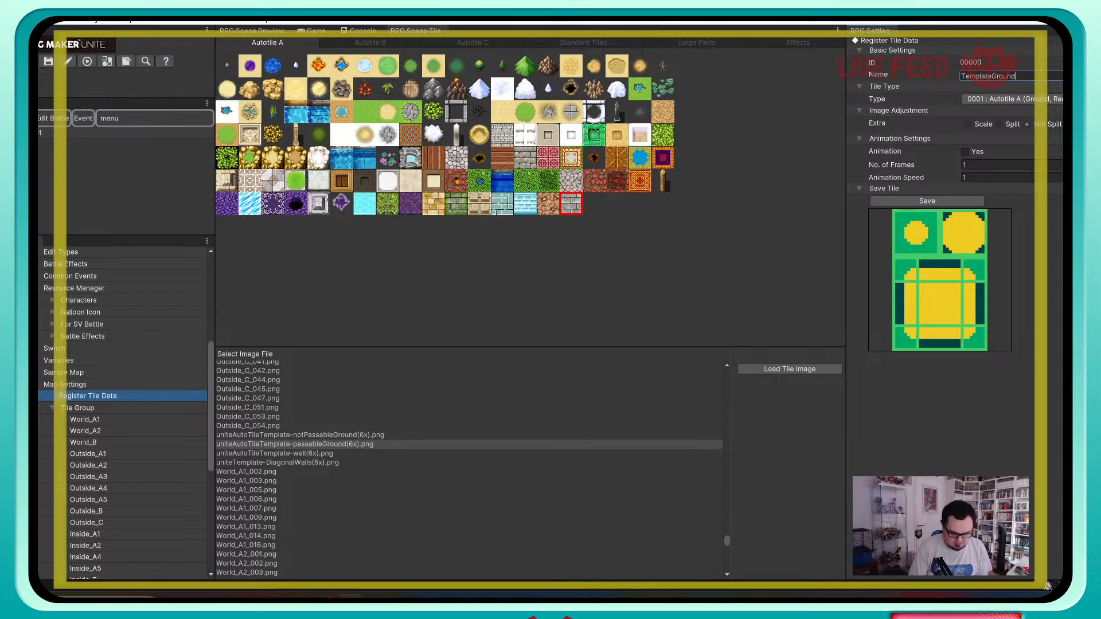
pyautogui.write('Passable')
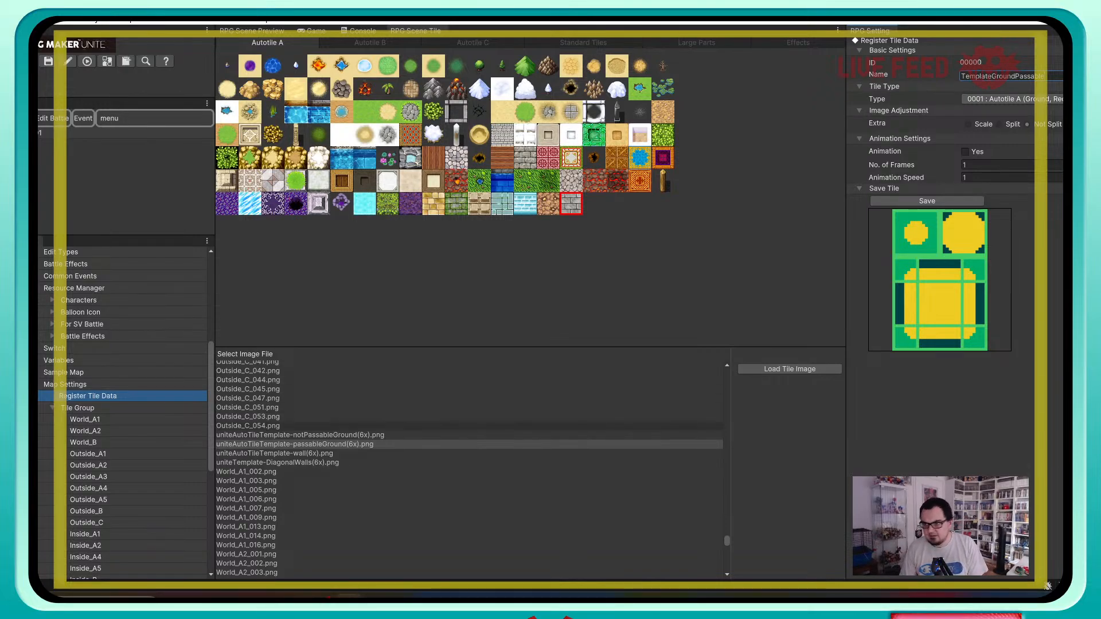
# Step: Compare the previews of the passable ground, diagonal walls and non-passable ground template images
pyautogui.click(402, 435)
pyautogui.click(401, 444)
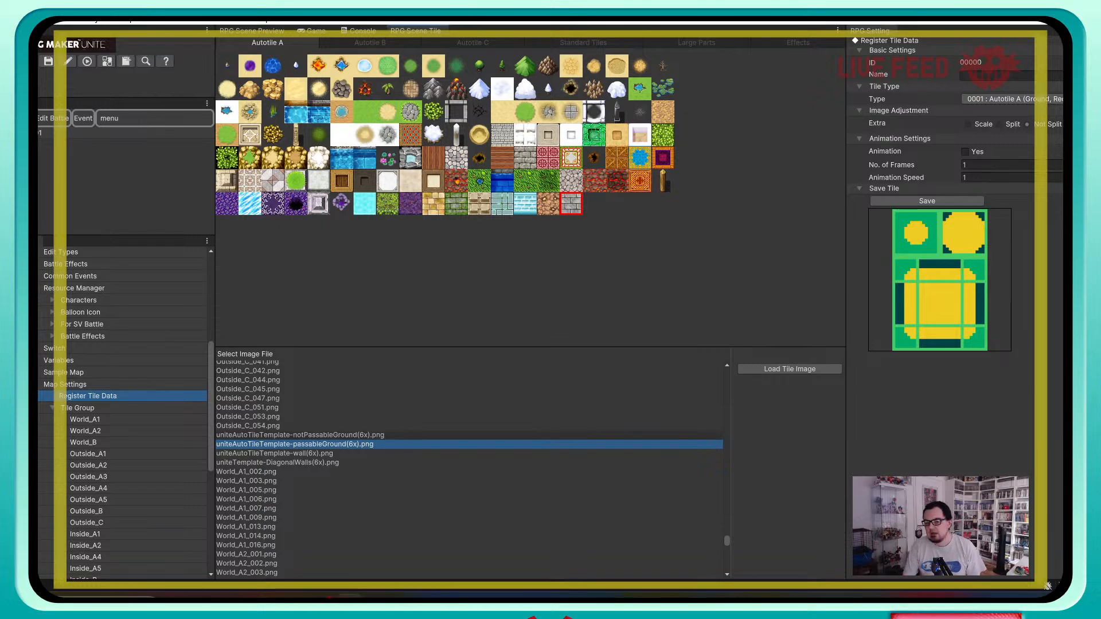
pyautogui.click(401, 463)
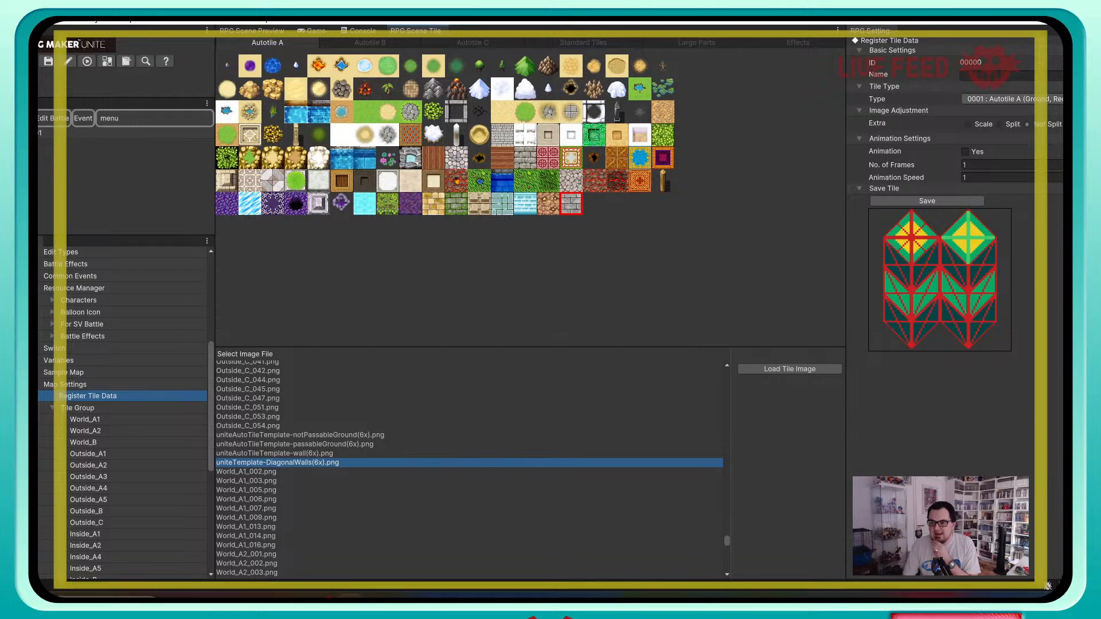
pyautogui.click(402, 435)
# Step: Open the Template tile group and inspect the settings of several Autotile A tiles, including Post (Wood, Snow) and Lava Pond Animated
pyautogui.scroll(-8, 138, 500)
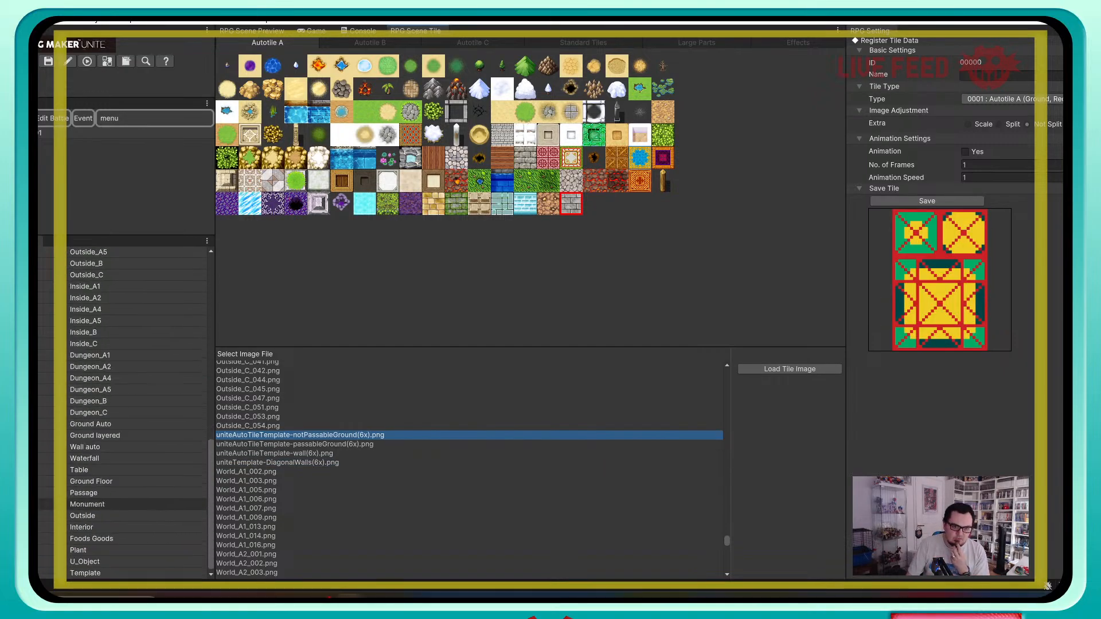
pyautogui.scroll(3, 138, 481)
pyautogui.scroll(-3, 138, 482)
pyautogui.click(138, 573)
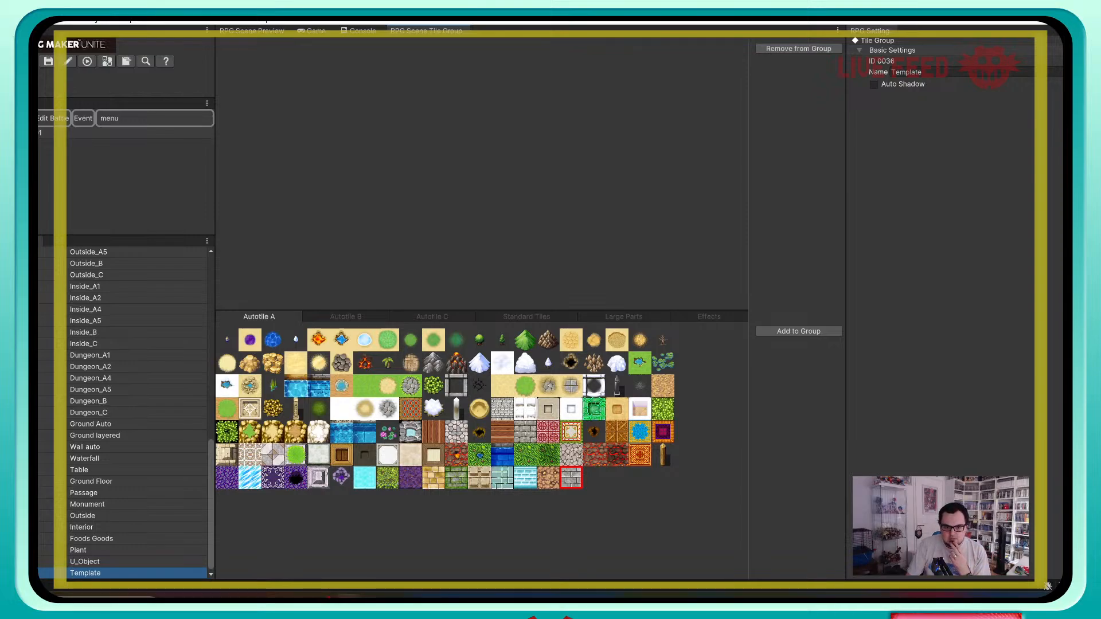
pyautogui.click(342, 409)
pyautogui.click(364, 409)
pyautogui.click(411, 409)
pyautogui.click(457, 409)
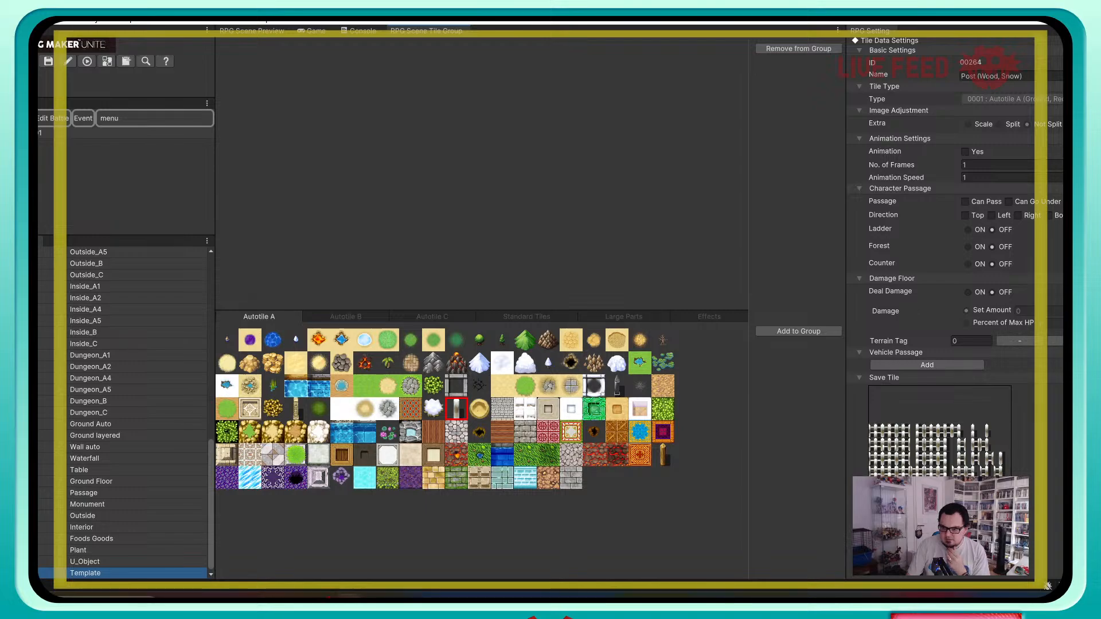
pyautogui.click(457, 454)
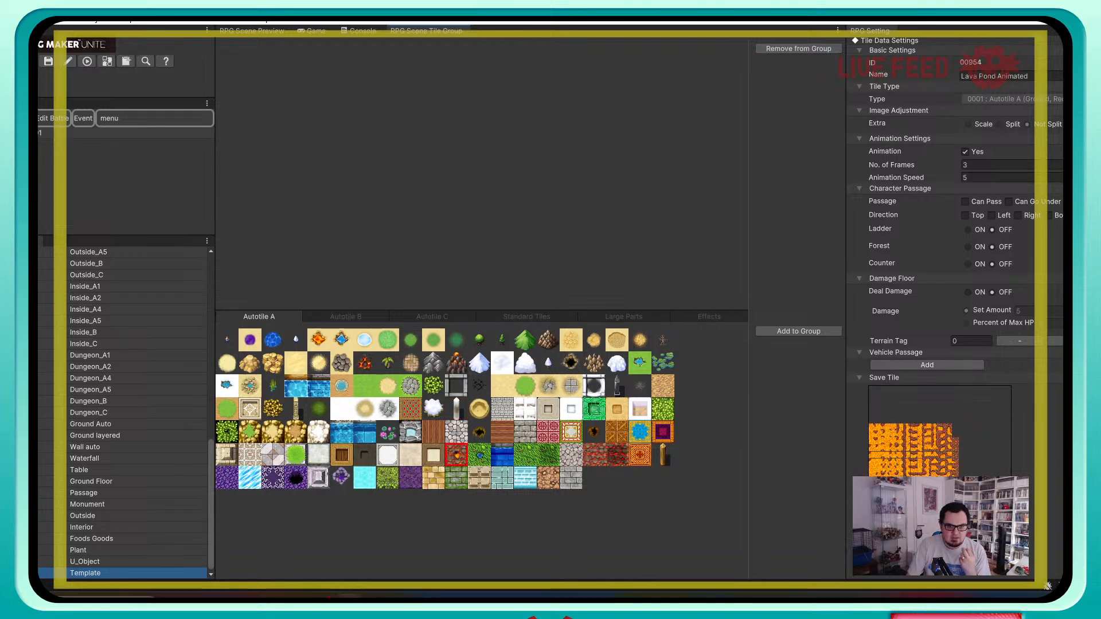
pyautogui.click(228, 340)
# Step: Look through the Autotile B, Autotile C, Standard Tiles, Large Parts and Effects tiles available for the Template group, and return to Autotile A
pyautogui.click(346, 316)
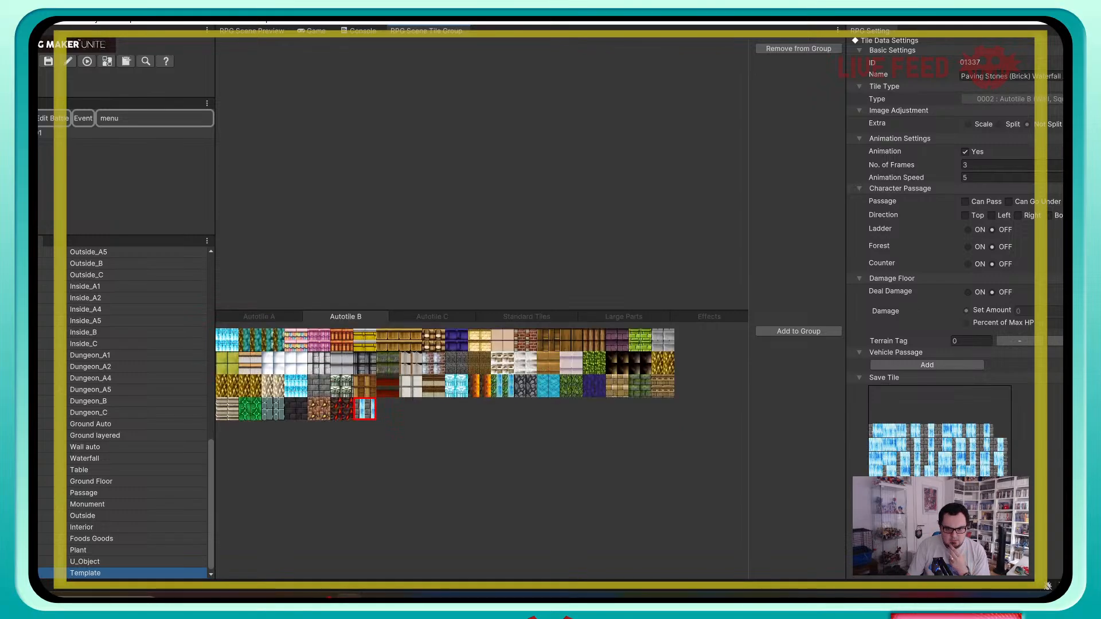
pyautogui.click(432, 316)
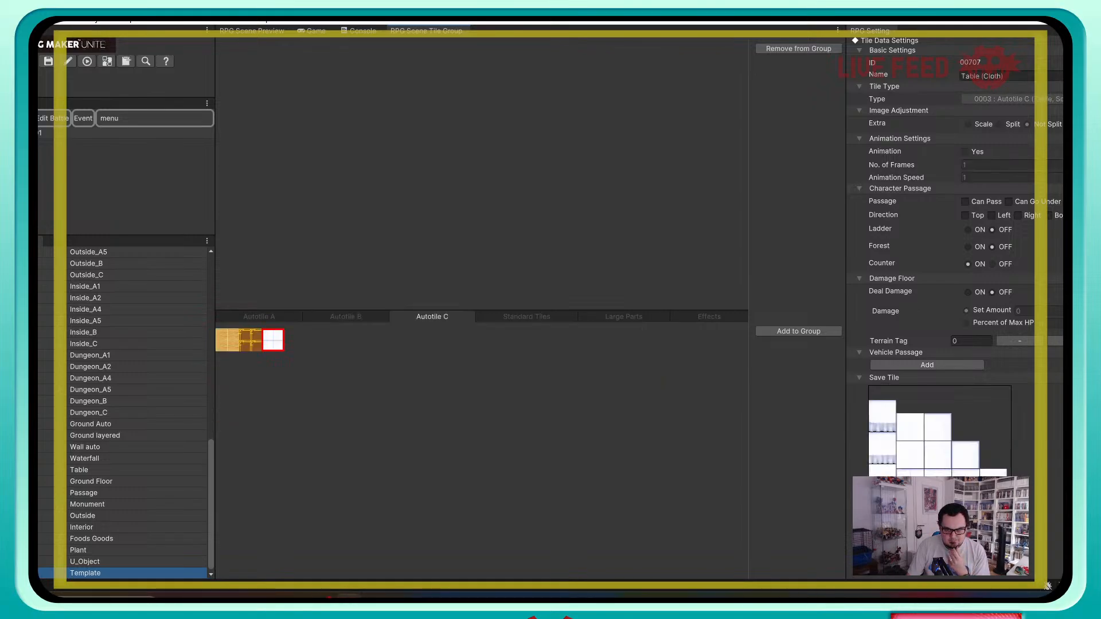
pyautogui.click(526, 316)
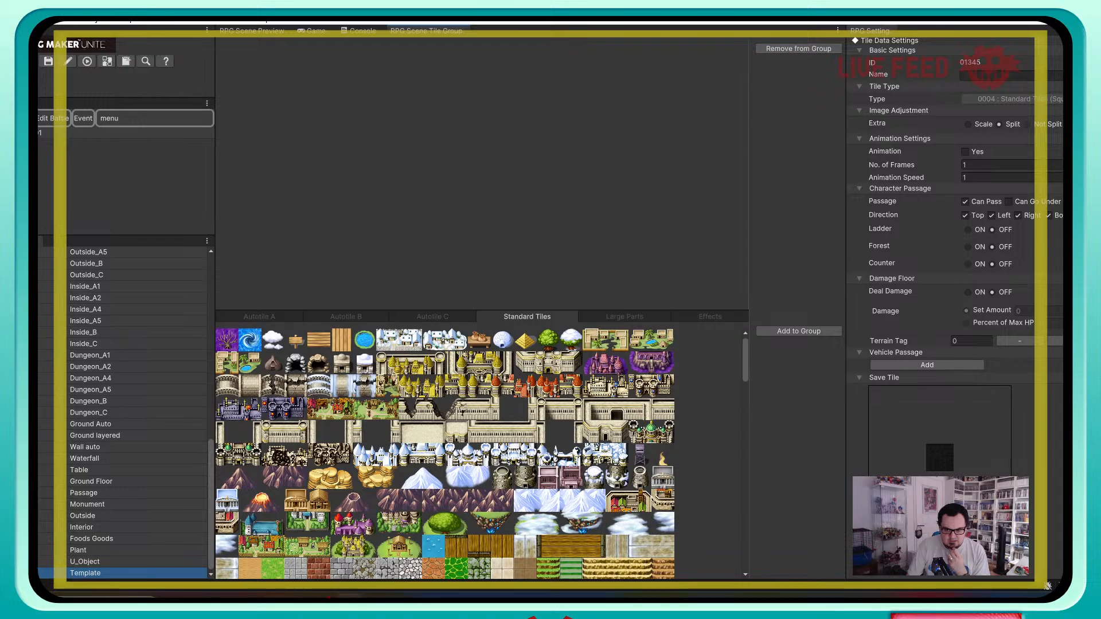
pyautogui.scroll(-15, 437, 539)
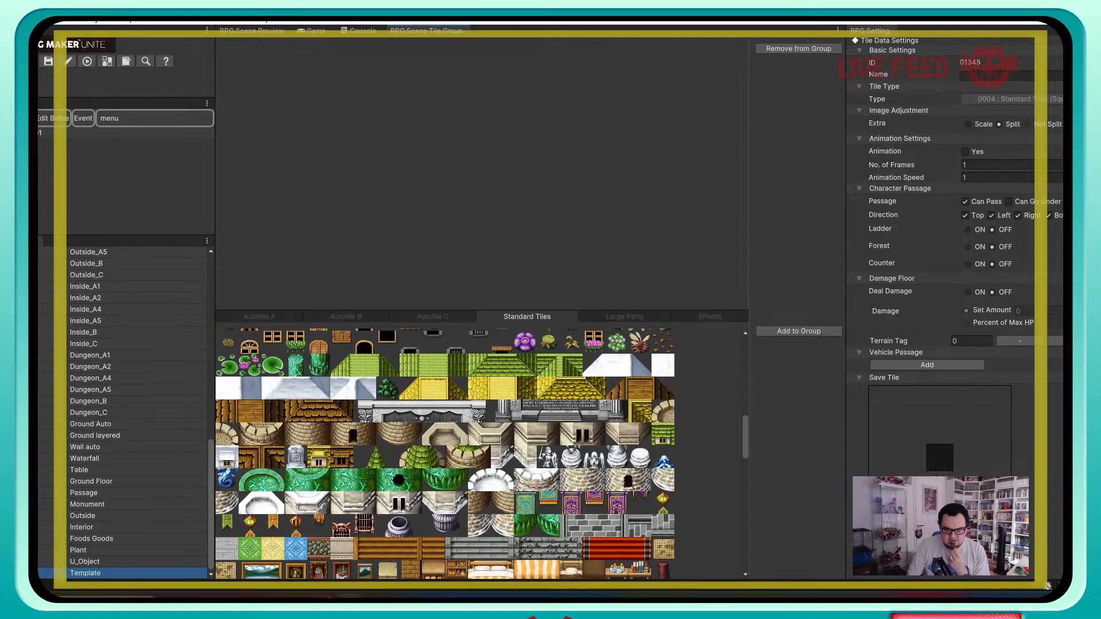
pyautogui.scroll(-5, 437, 540)
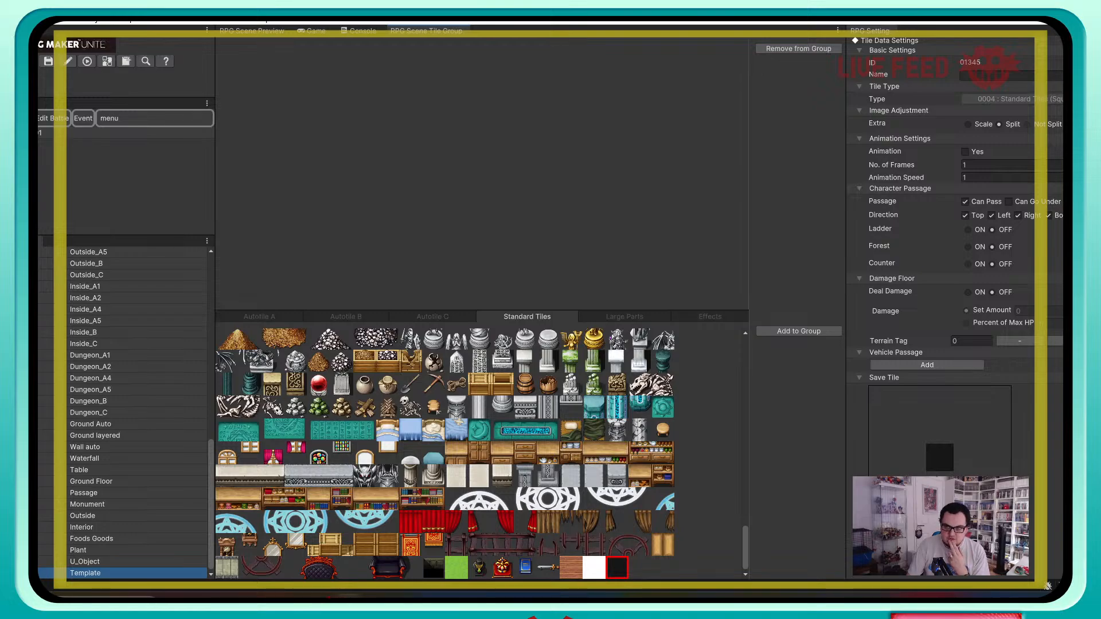
pyautogui.scroll(18, 436, 412)
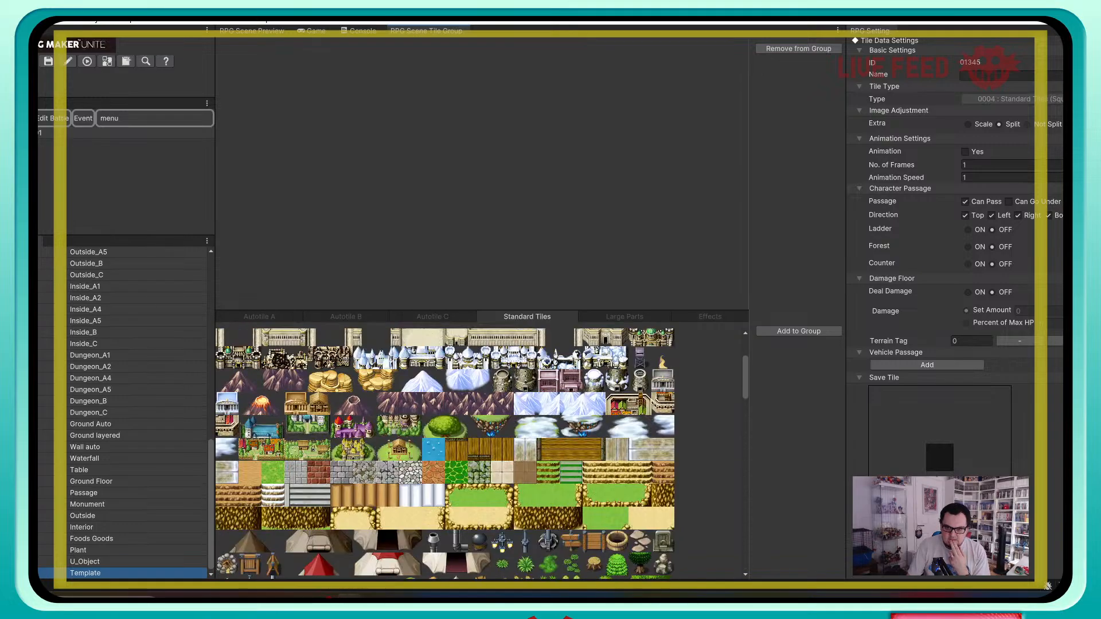
pyautogui.click(624, 317)
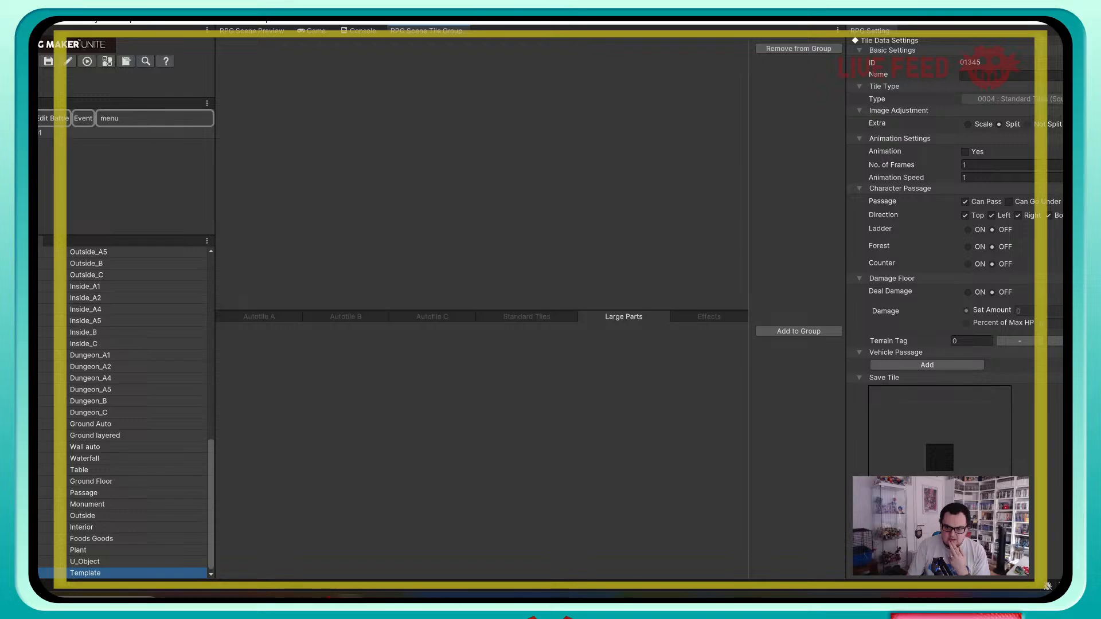
pyautogui.click(709, 317)
pyautogui.click(259, 316)
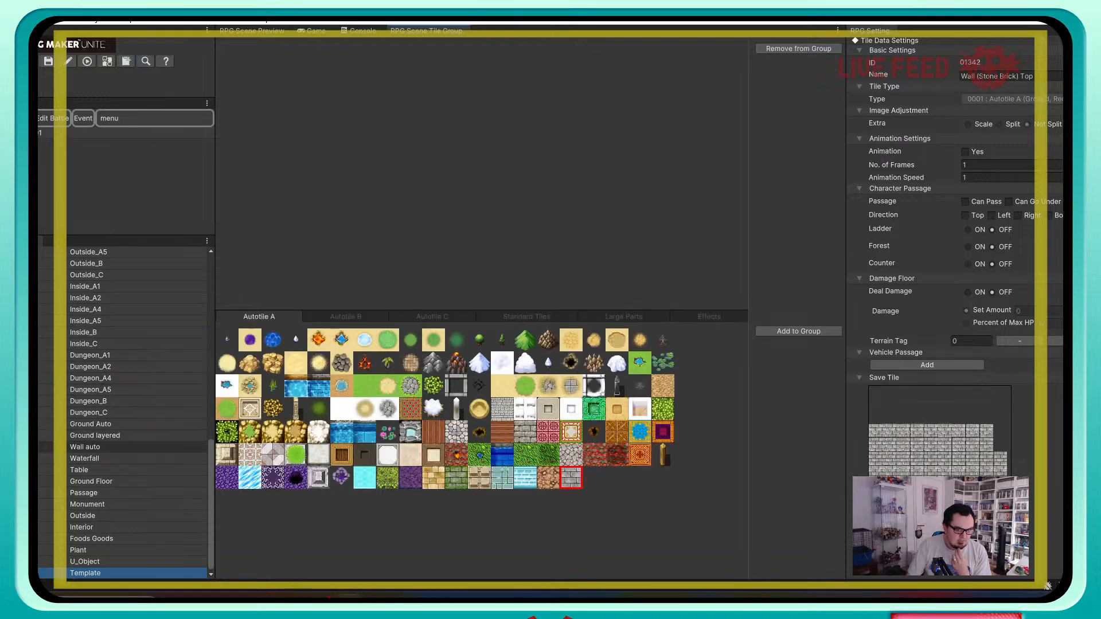
# Step: Reopen tile registration and preview several World_B images, including World_B_034.png and World_B_015.png
pyautogui.scroll(6, 85, 446)
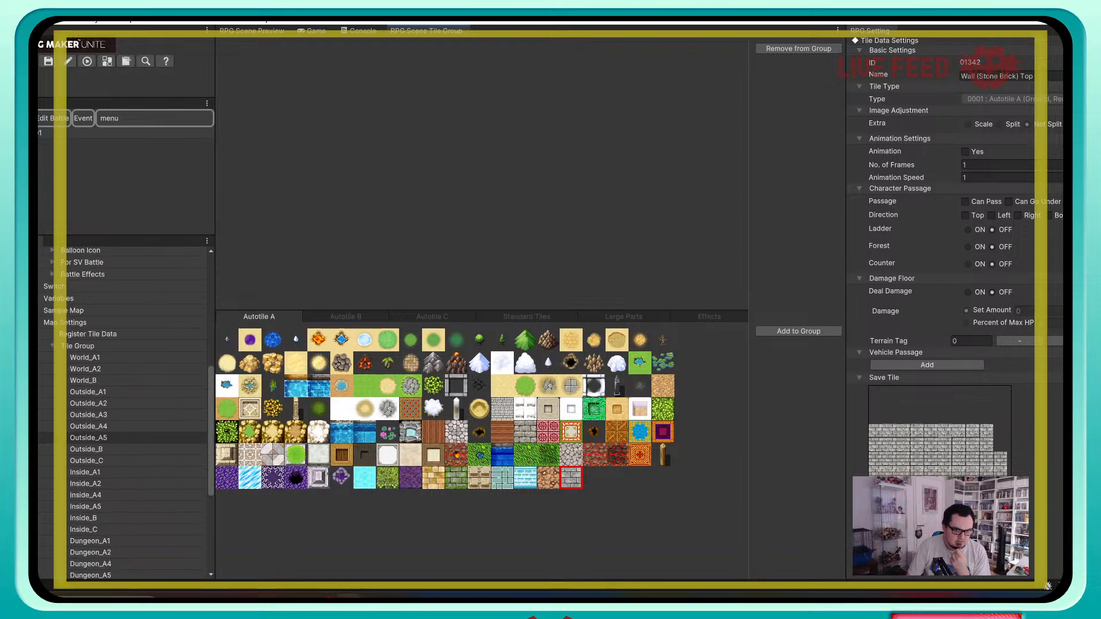
pyautogui.click(87, 334)
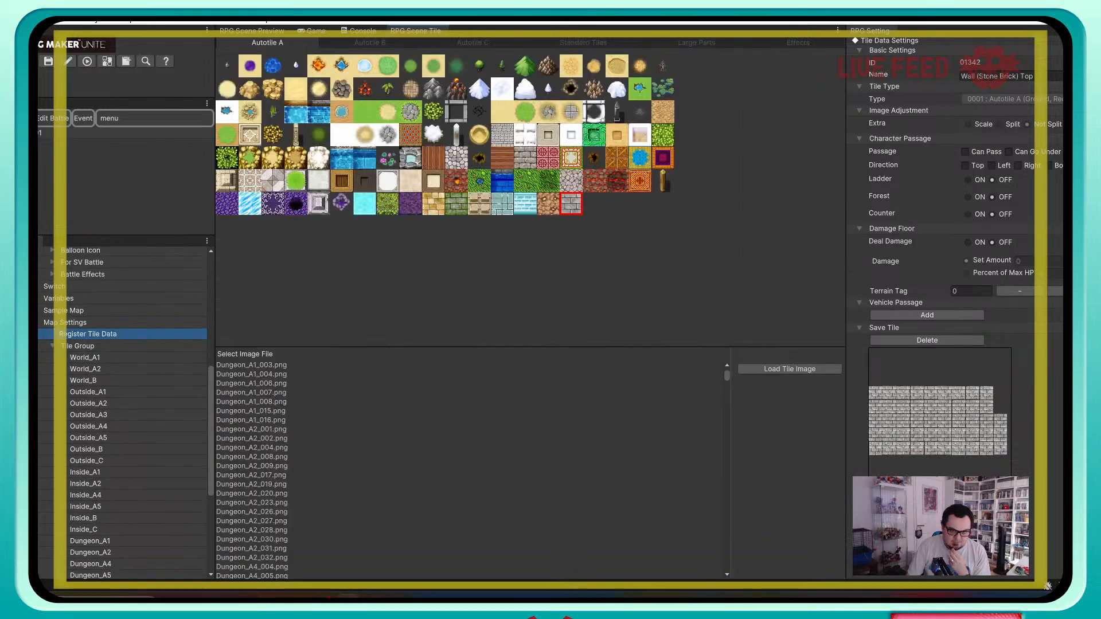
pyautogui.scroll(-10, 367, 439)
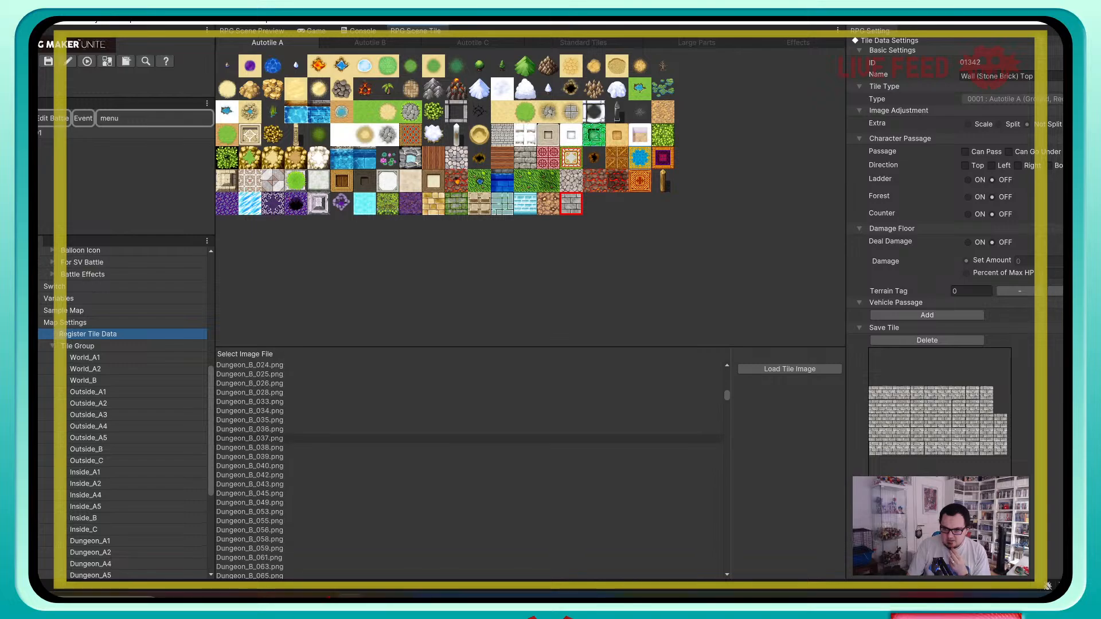
pyautogui.scroll(-15, 367, 438)
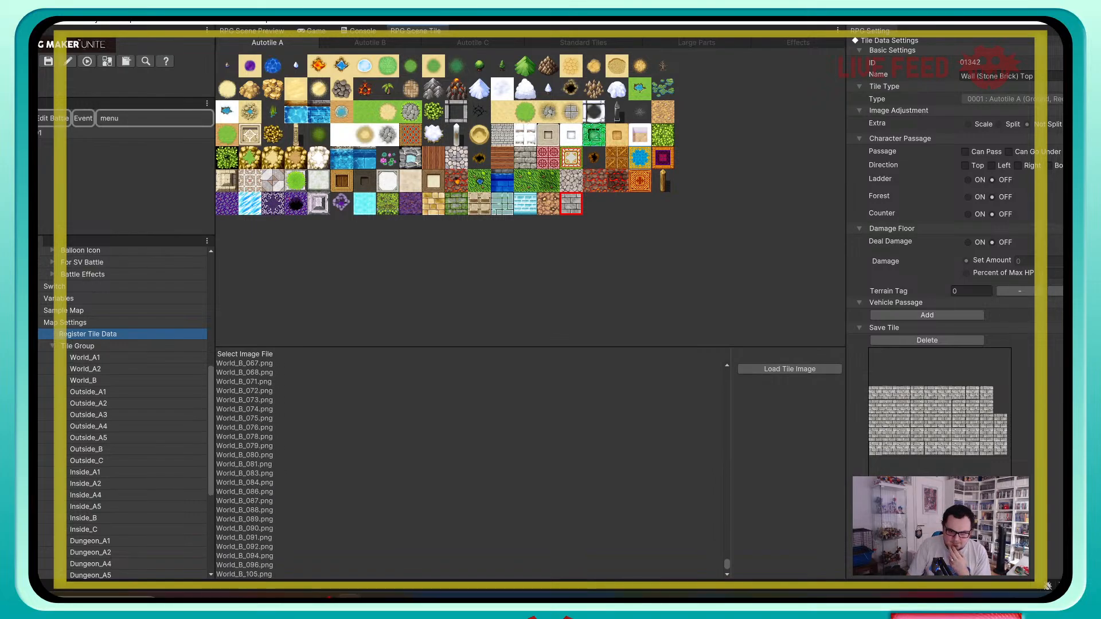
pyautogui.click(244, 465)
pyautogui.scroll(5, 367, 438)
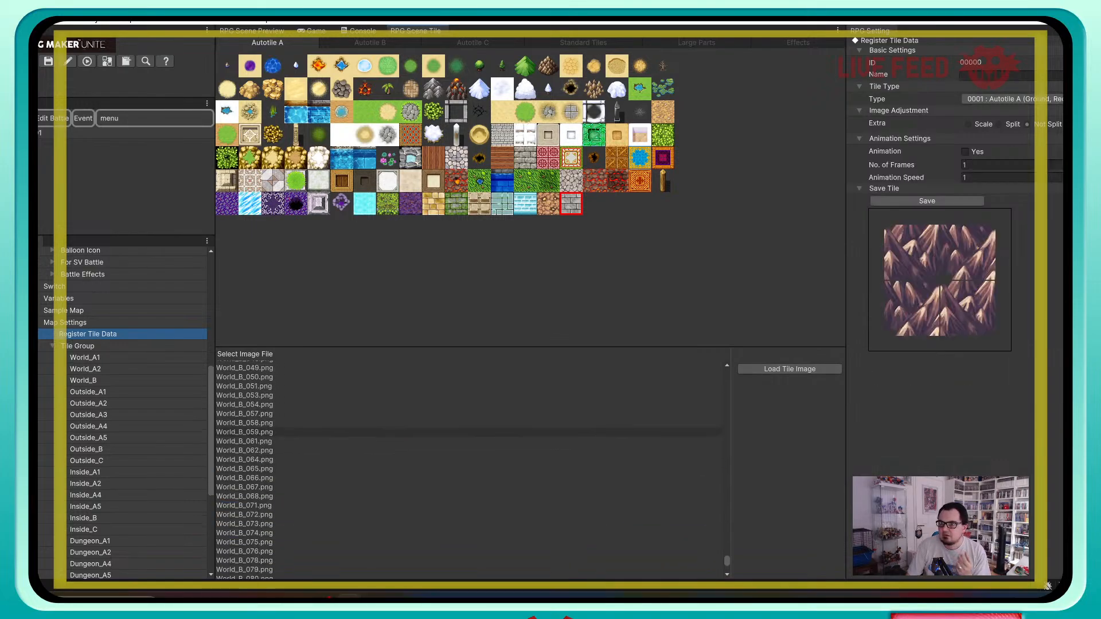
pyautogui.click(367, 453)
pyautogui.scroll(5, 367, 445)
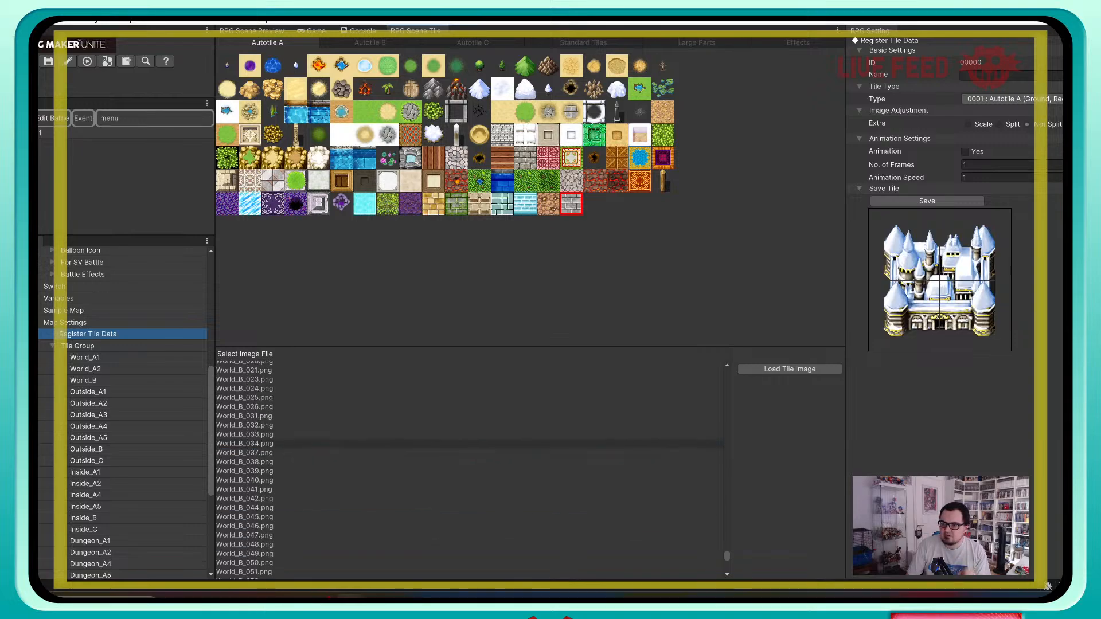
pyautogui.click(368, 444)
pyautogui.scroll(3, 367, 444)
pyautogui.scroll(1, 469, 469)
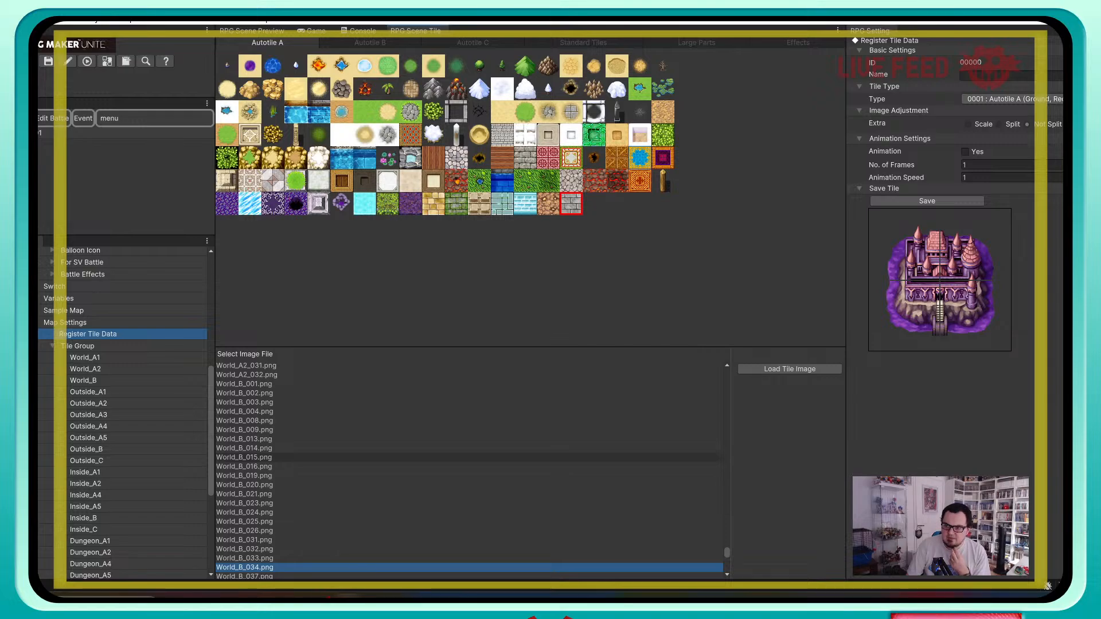
pyautogui.click(469, 458)
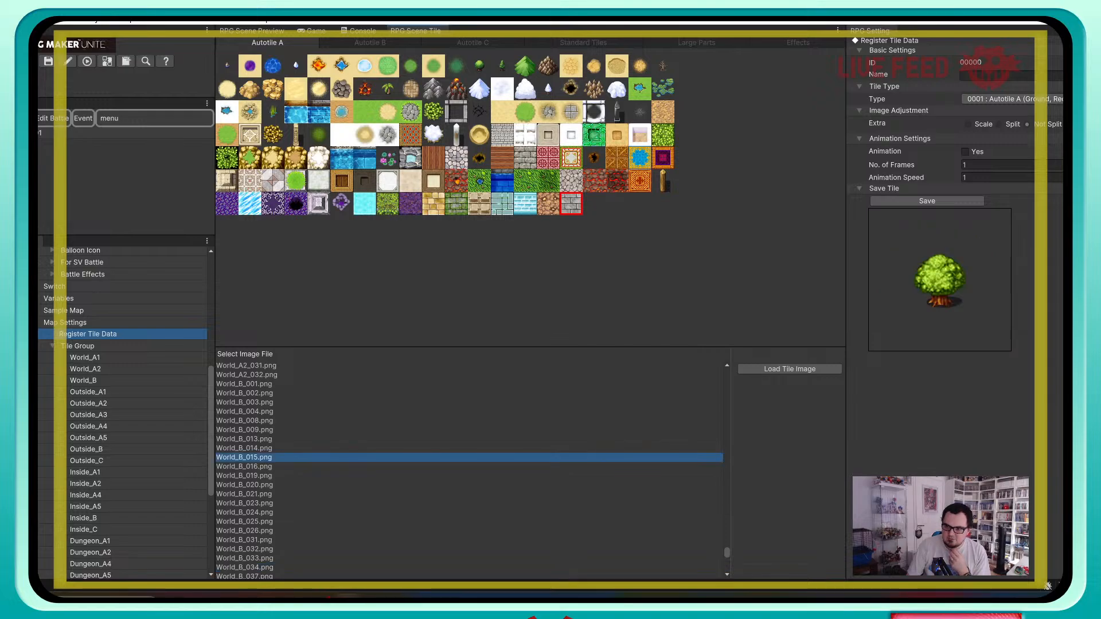
# Step: Preview the World_B images in sequence, from World_B_001.png through World_B_047.png to World_B_096.png
pyautogui.scroll(2, 469, 457)
pyautogui.click(470, 455)
pyautogui.click(469, 501)
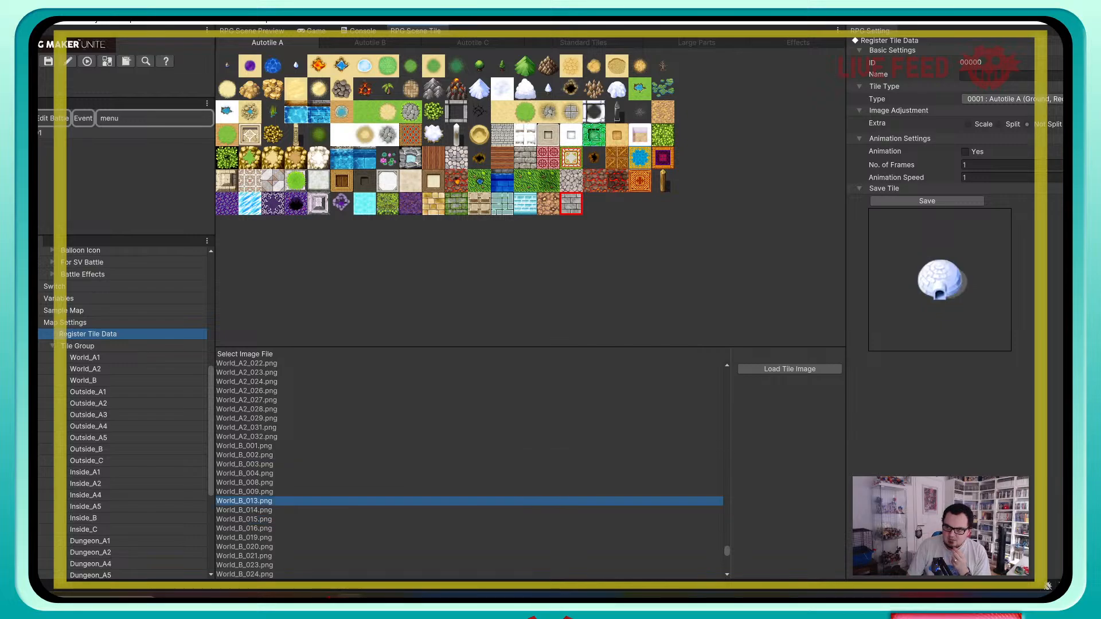
pyautogui.click(470, 446)
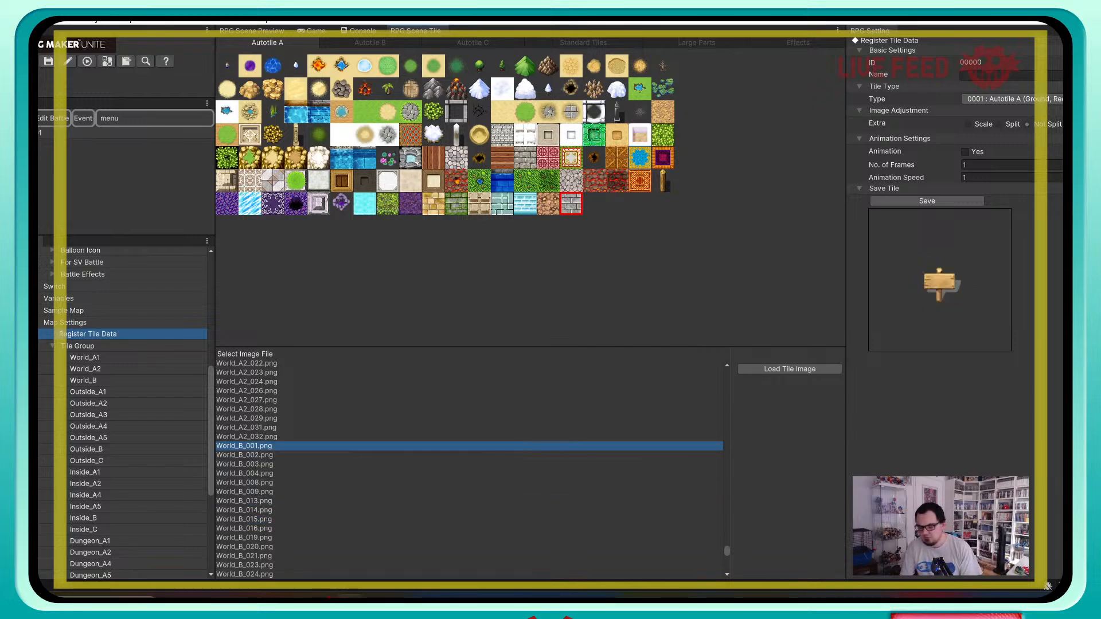
pyautogui.press('Down')
pyautogui.press('Down')
pyautogui.press('Down')
pyautogui.press('Down')
pyautogui.press('Down')
pyautogui.press('Down')
pyautogui.press('Down')
pyautogui.press('Down')
pyautogui.press('Down')
pyautogui.press('Down')
pyautogui.press('Down')
pyautogui.press('Down')
pyautogui.press('Down')
pyautogui.press('Down')
pyautogui.press('Down')
pyautogui.press('Down')
pyautogui.press('Down')
pyautogui.press('Down')
pyautogui.press('Down')
pyautogui.press('Down')
pyautogui.press('Down')
pyautogui.press('Down')
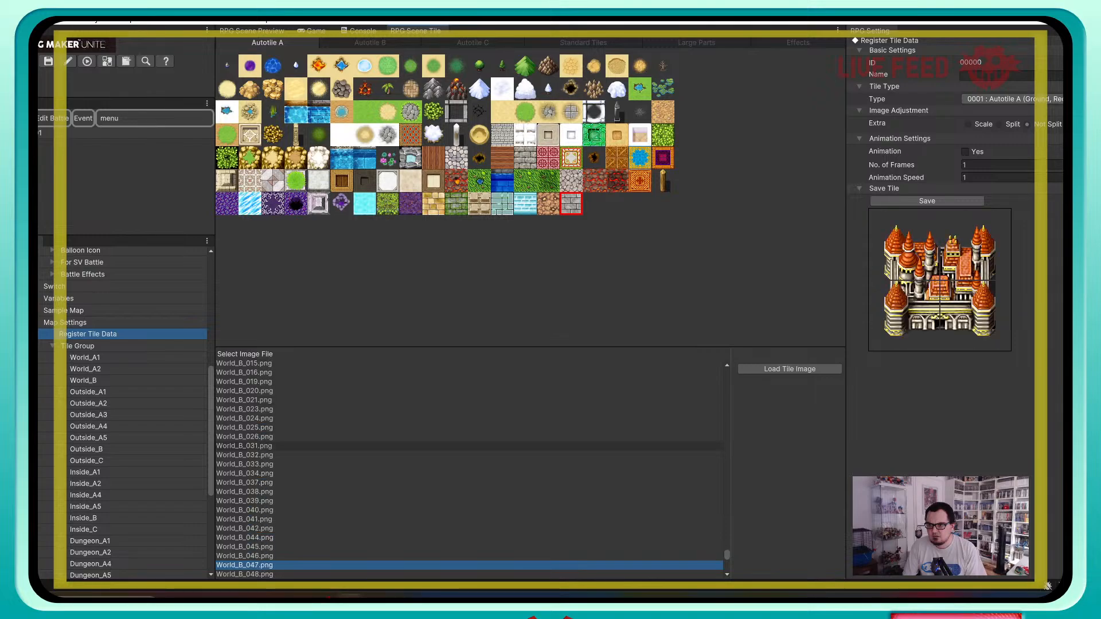
pyautogui.press('Down')
pyautogui.press('Down')
pyautogui.press('Down')
pyautogui.press('Down')
pyautogui.press('Down')
pyautogui.press('Down')
pyautogui.press('Down')
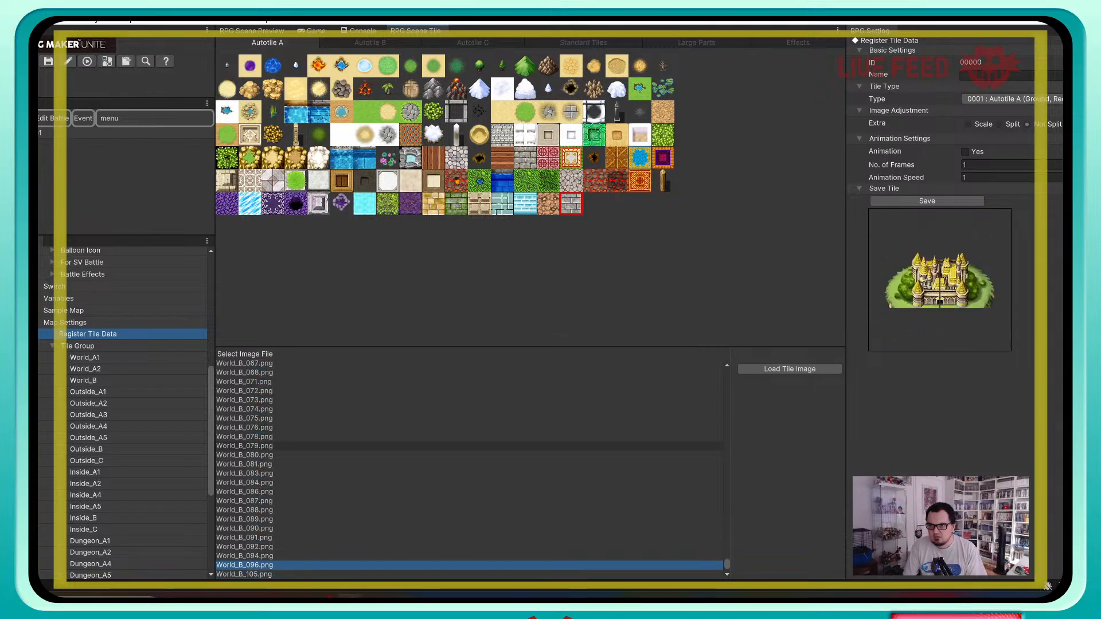
# Step: Go back through the World_B previews, including World_B_075.png and World_B_072.png
pyautogui.press('Up')
pyautogui.press('Up')
pyautogui.press('Up')
pyautogui.press('Up')
pyautogui.press('Up')
pyautogui.press('Up')
pyautogui.press('Up')
pyautogui.press('Up')
pyautogui.press('Up')
pyautogui.press('Up')
pyautogui.press('Up')
pyautogui.press('Up')
pyautogui.press('Up')
pyautogui.press('Up')
pyautogui.press('Up')
pyautogui.press('Up')
pyautogui.press('Up')
pyautogui.press('Up')
pyautogui.press('Up')
pyautogui.press('Up')
pyautogui.press('Up')
pyautogui.press('Up')
pyautogui.press('Up')
pyautogui.press('Down')
pyautogui.press('Down')
pyautogui.press('Down')
pyautogui.press('Down')
pyautogui.press('Down')
pyautogui.press('Down')
pyautogui.press('Down')
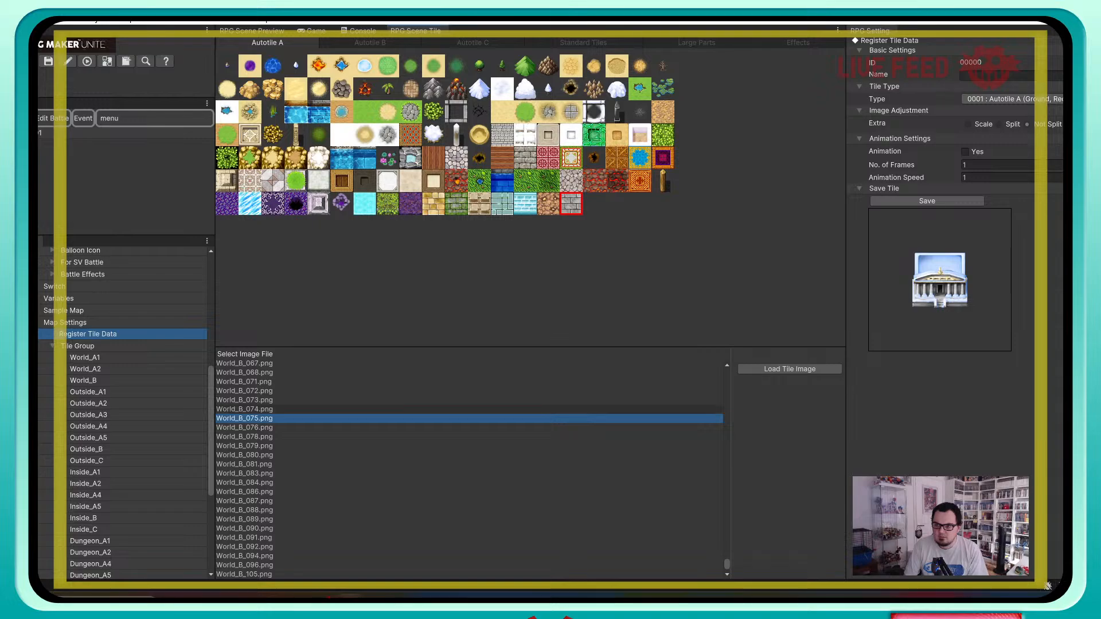
pyautogui.press('Up')
pyautogui.press('Up')
pyautogui.press('Up')
# Step: Return to the template images and compare the previews from non-passable ground to uniteTemplate-DiagonalWalls(6x).png
pyautogui.scroll(20, 470, 454)
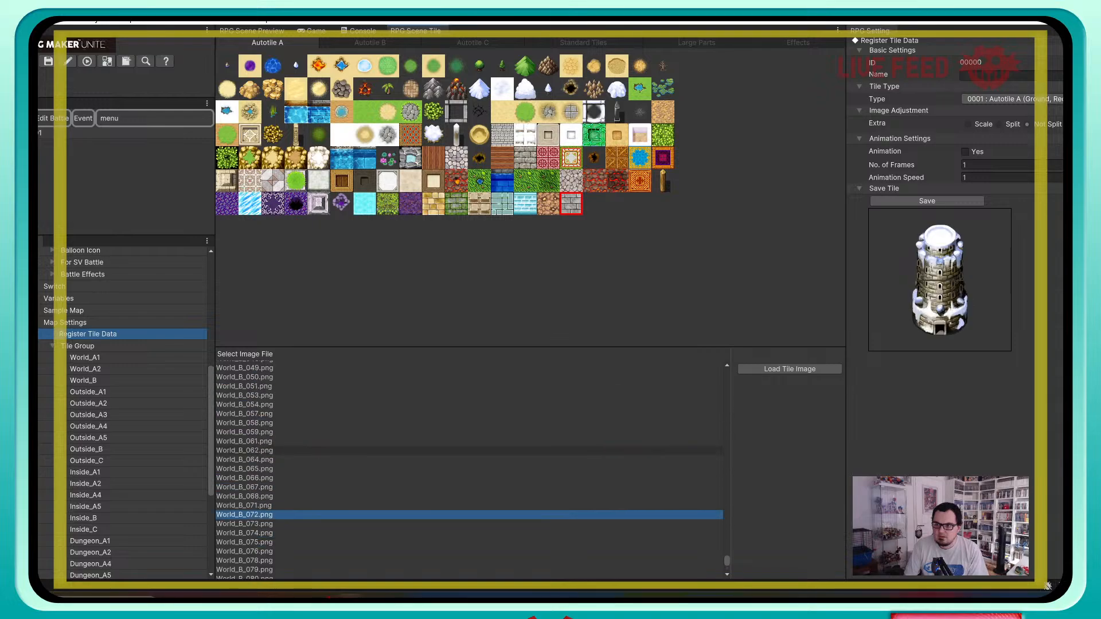
pyautogui.scroll(12, 471, 457)
pyautogui.scroll(-1, 470, 476)
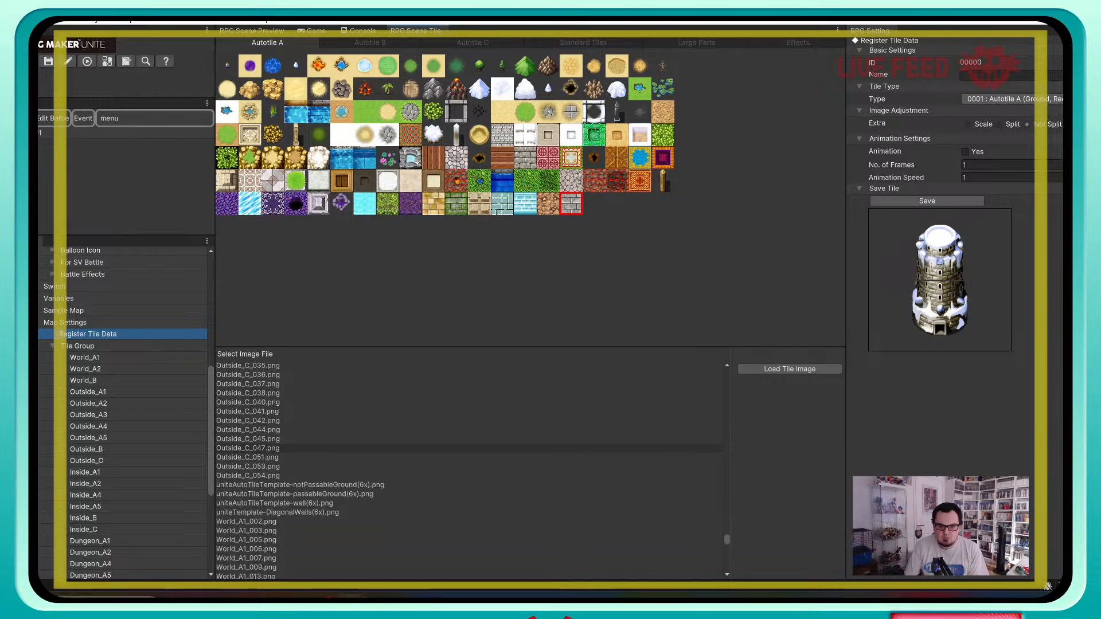
pyautogui.click(470, 485)
pyautogui.press('Down')
pyautogui.press('Down')
pyautogui.press('Down')
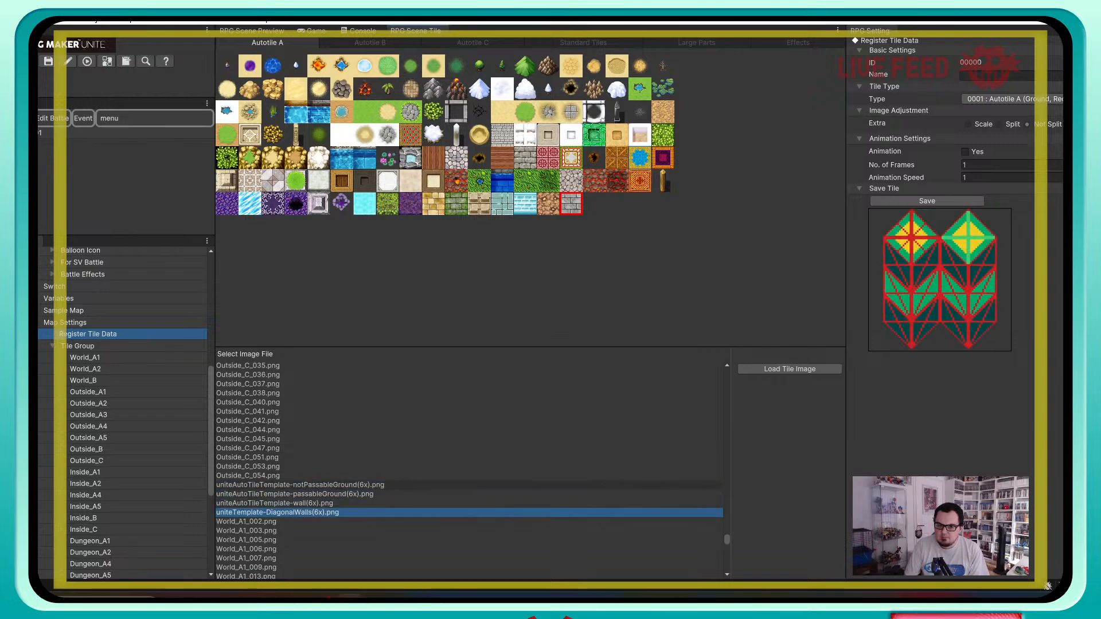
pyautogui.press('Up')
pyautogui.press('Up')
pyautogui.press('Down')
pyautogui.press('Down')
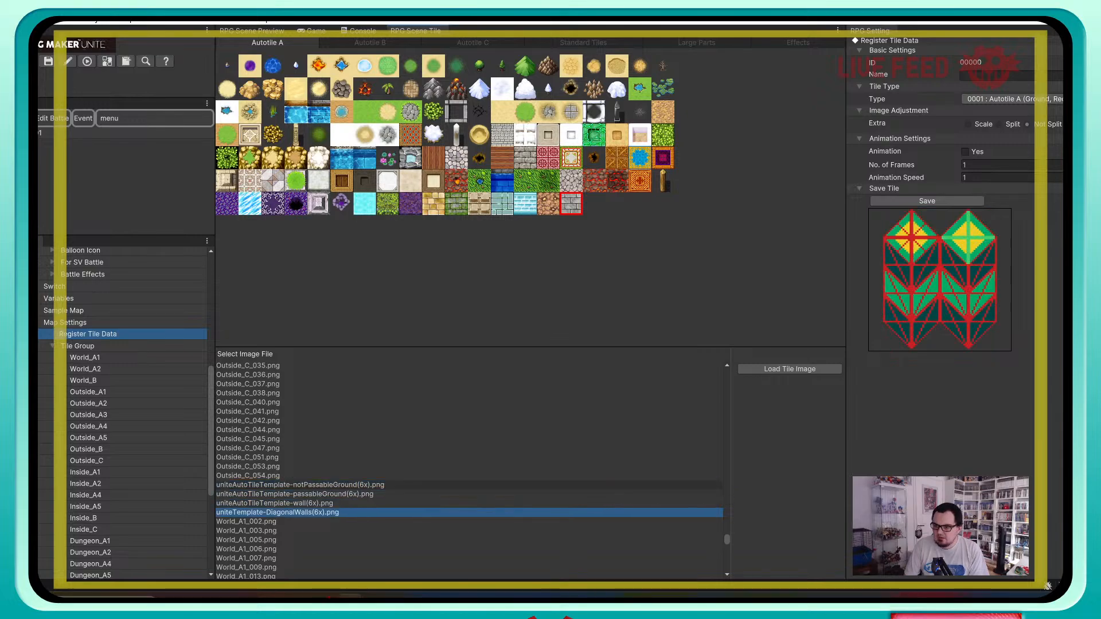
# Step: Register uniteAutoTileTemplate-passableGround(6x).png as an Autotile A tile named Template Ground Passable
pyautogui.press('Up')
pyautogui.press('Up')
pyautogui.press('Up')
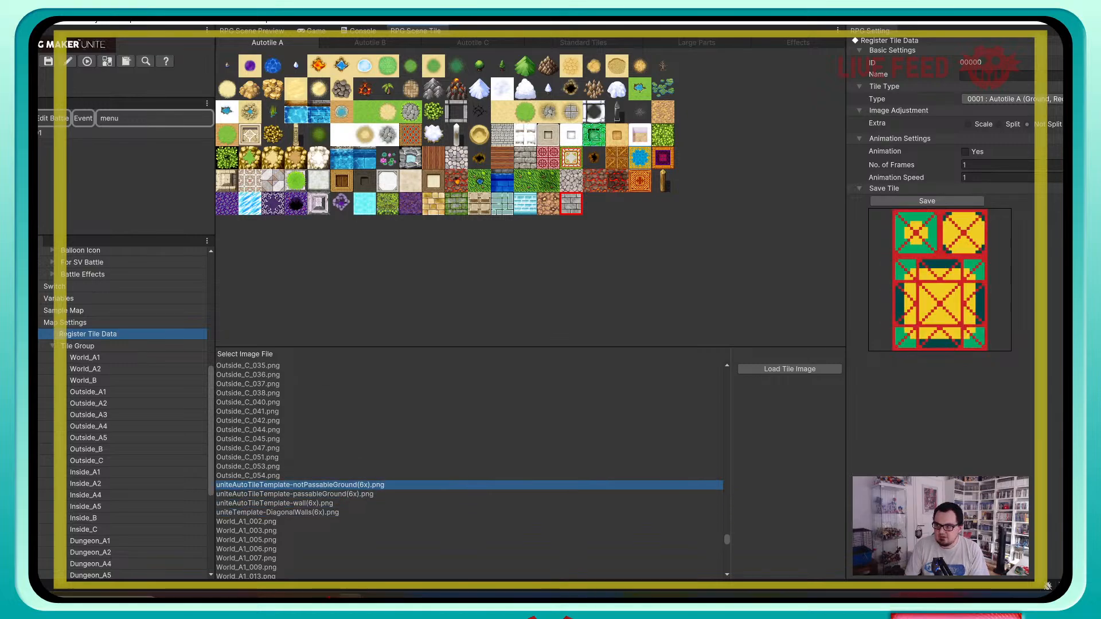
pyautogui.press('Down')
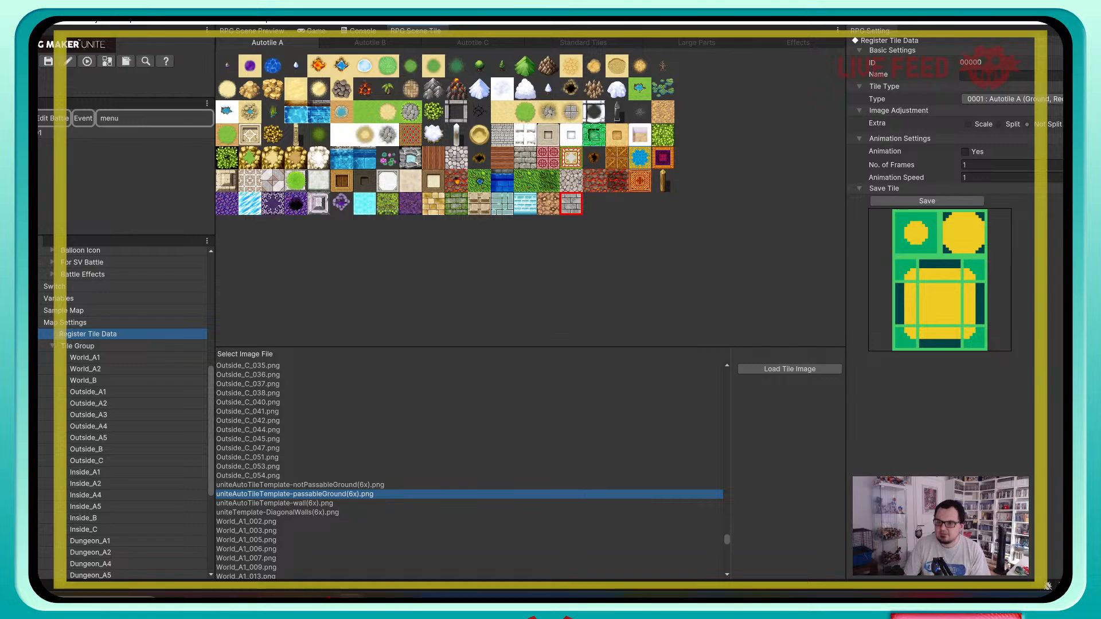
pyautogui.click(1004, 75)
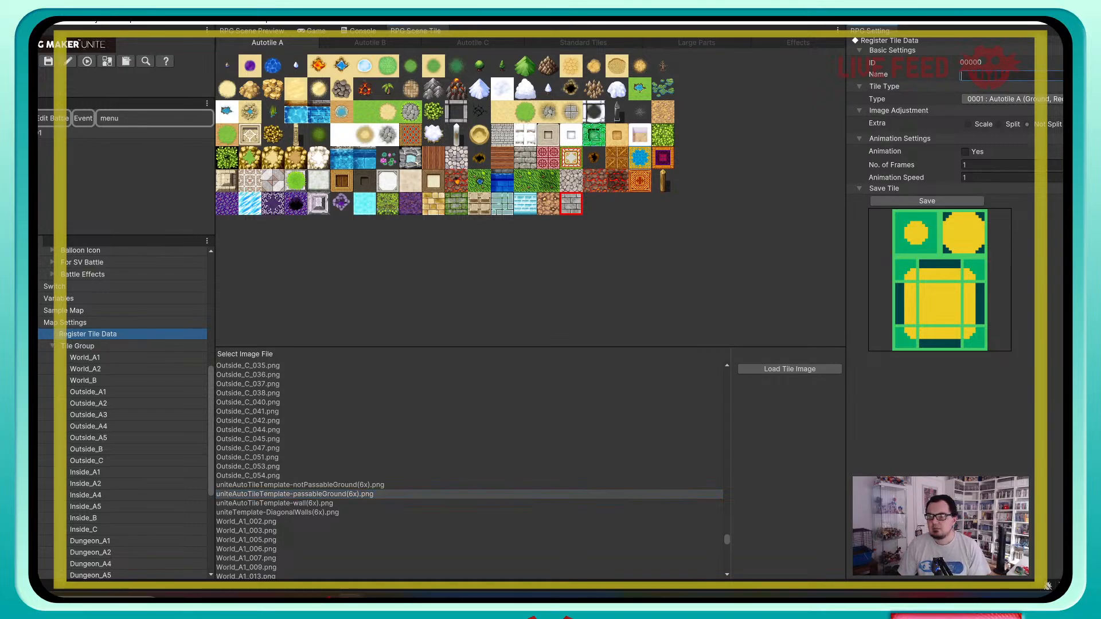
pyautogui.write('T')
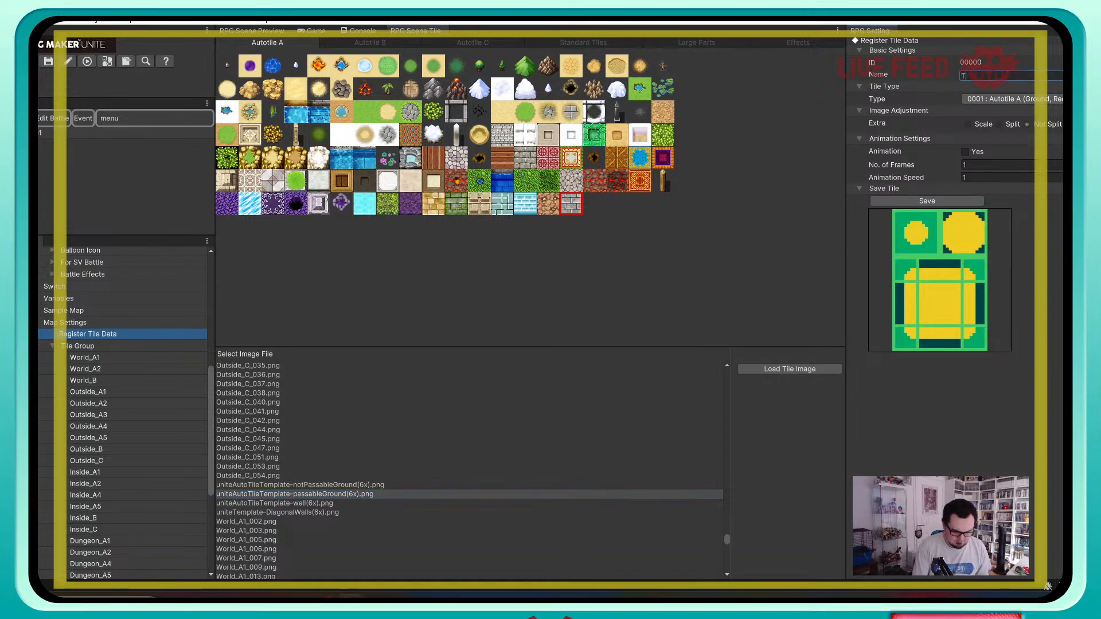
pyautogui.write('emplate Grou')
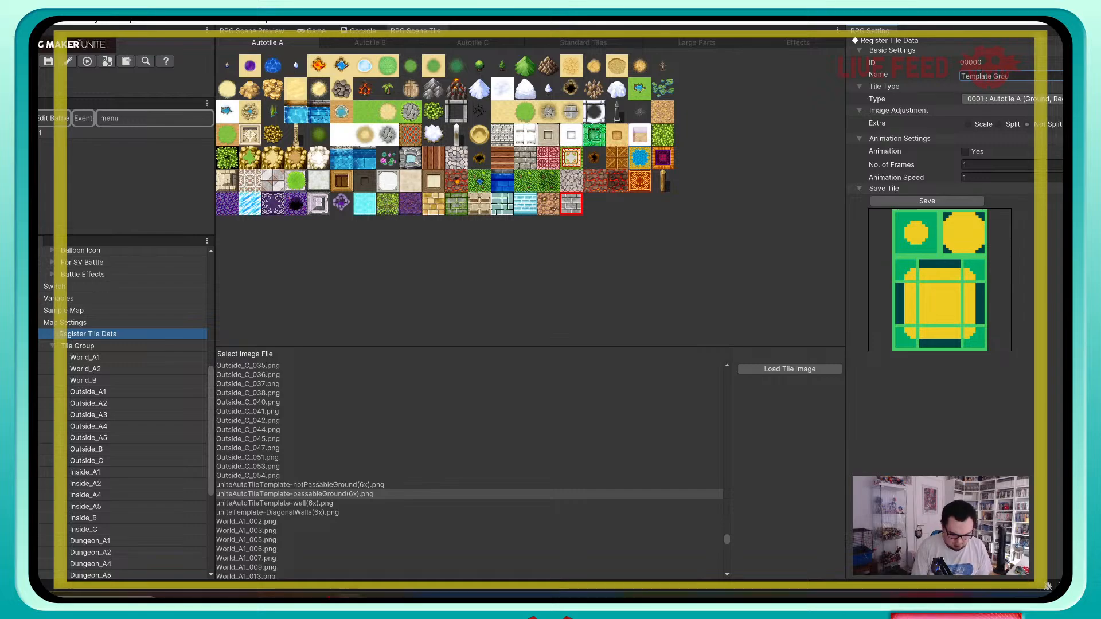
pyautogui.write('nd Passable')
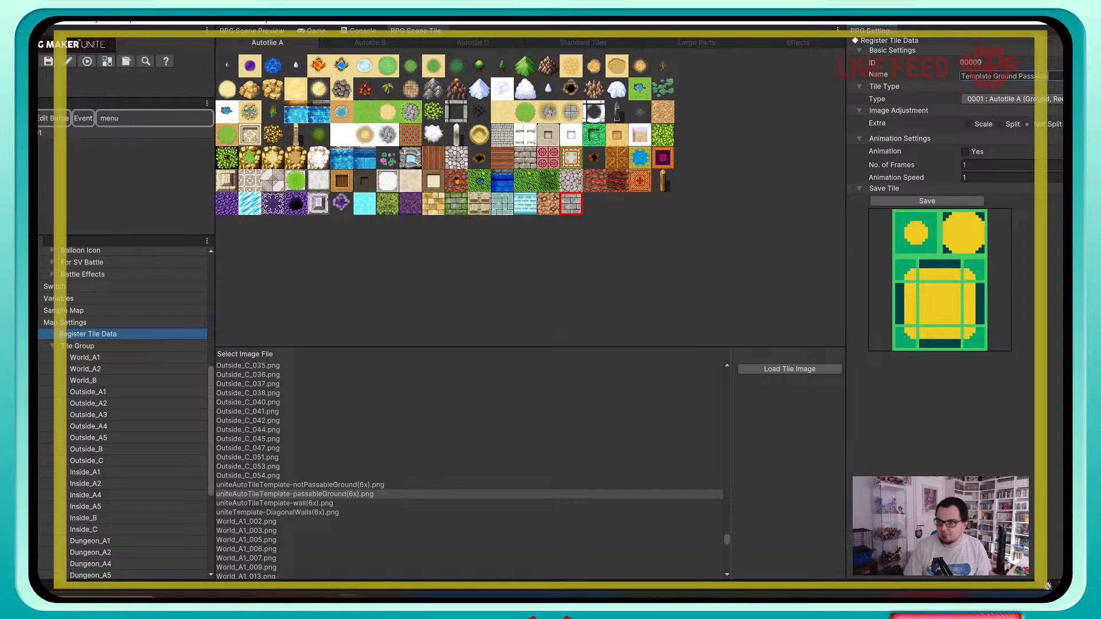
pyautogui.press('Tab')
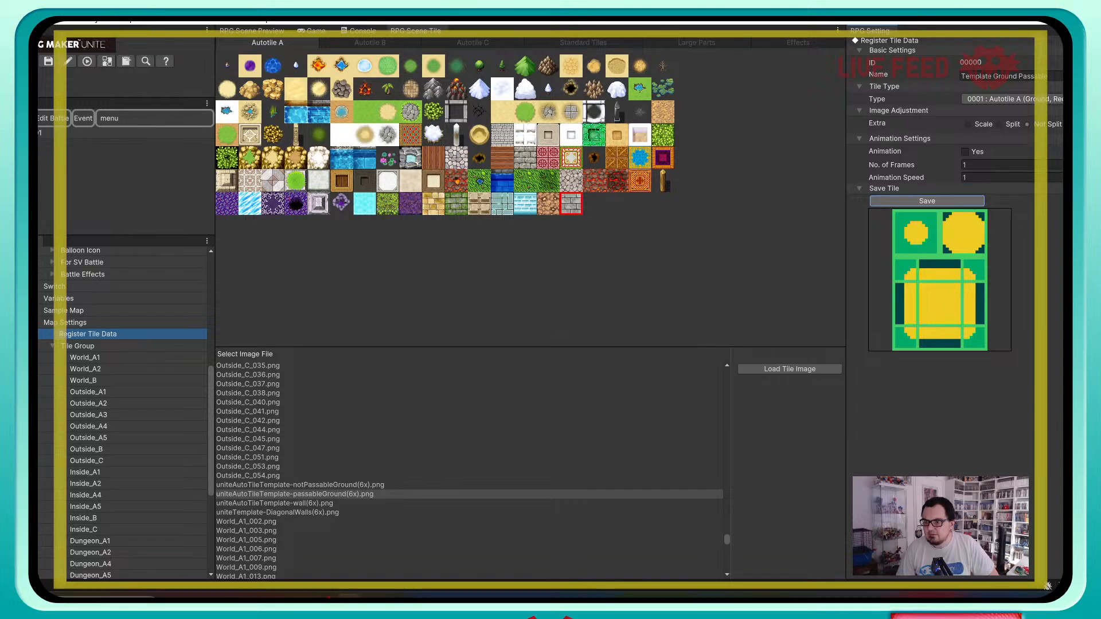
pyautogui.press('Return')
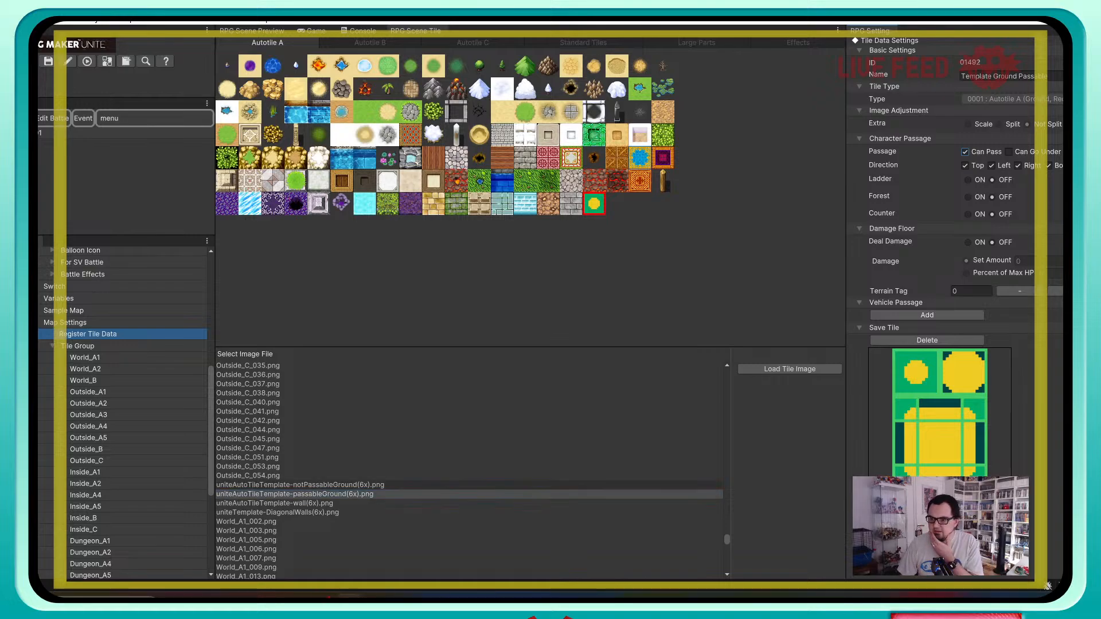
# Step: Register uniteAutoTileTemplate-notPassableGround(6x).png as an Autotile A tile named Template Ground Not Passable
pyautogui.click(300, 485)
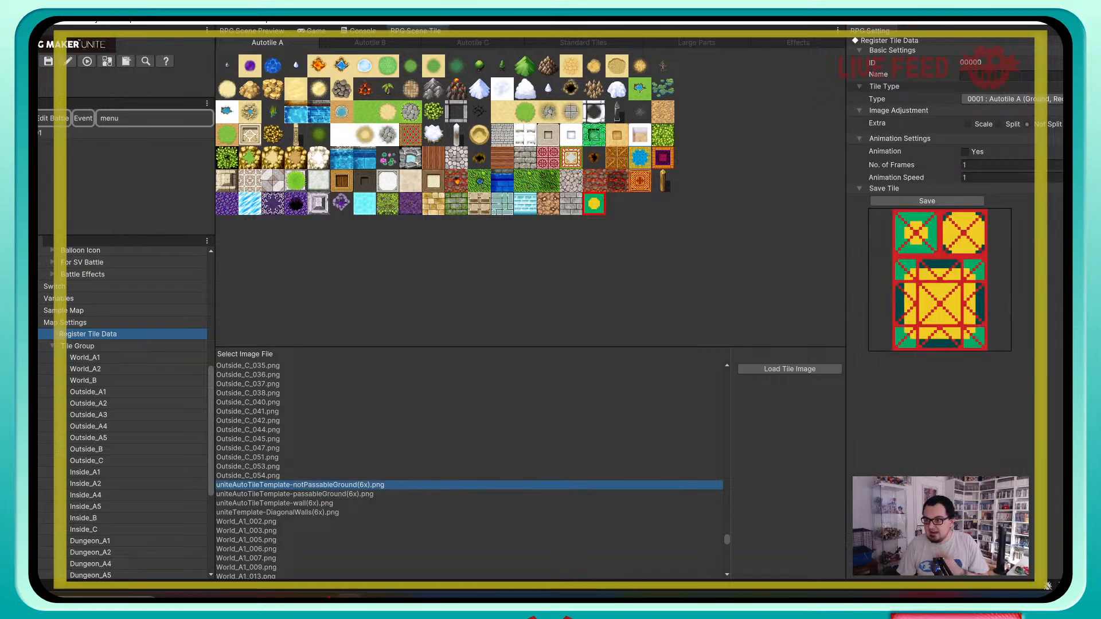
pyautogui.click(1001, 75)
pyautogui.write('Te')
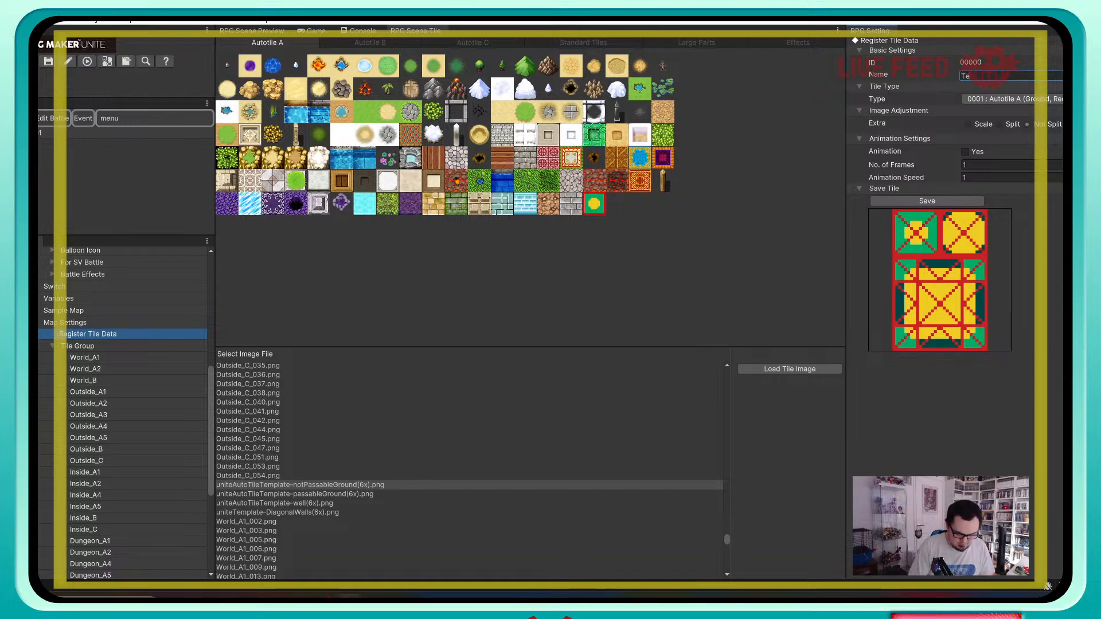
pyautogui.write('mplate Ground')
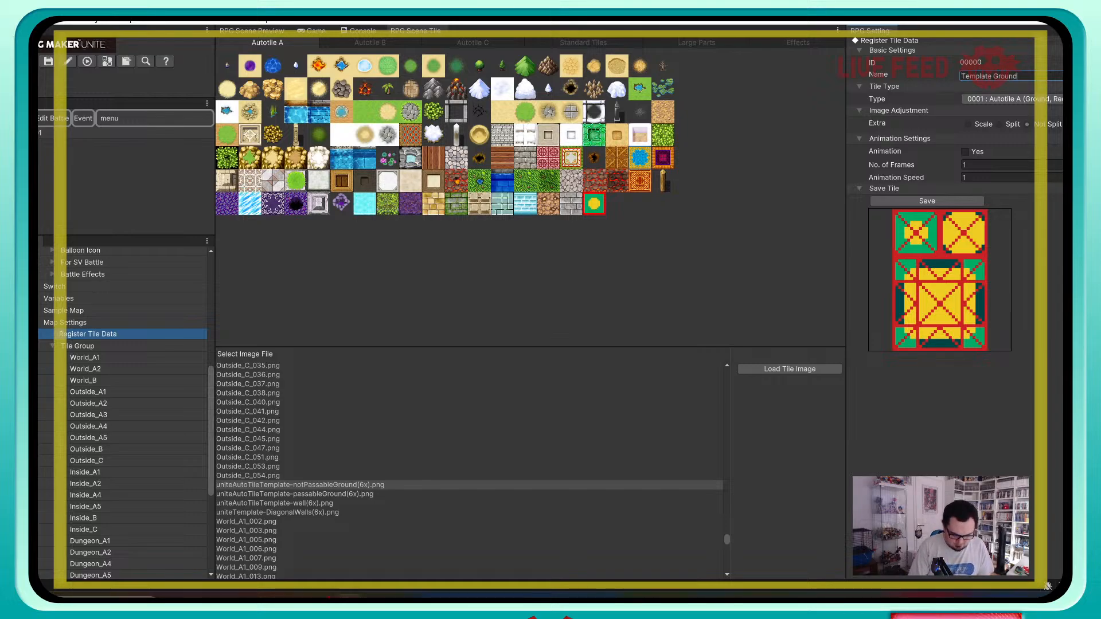
pyautogui.write(' Not Passable')
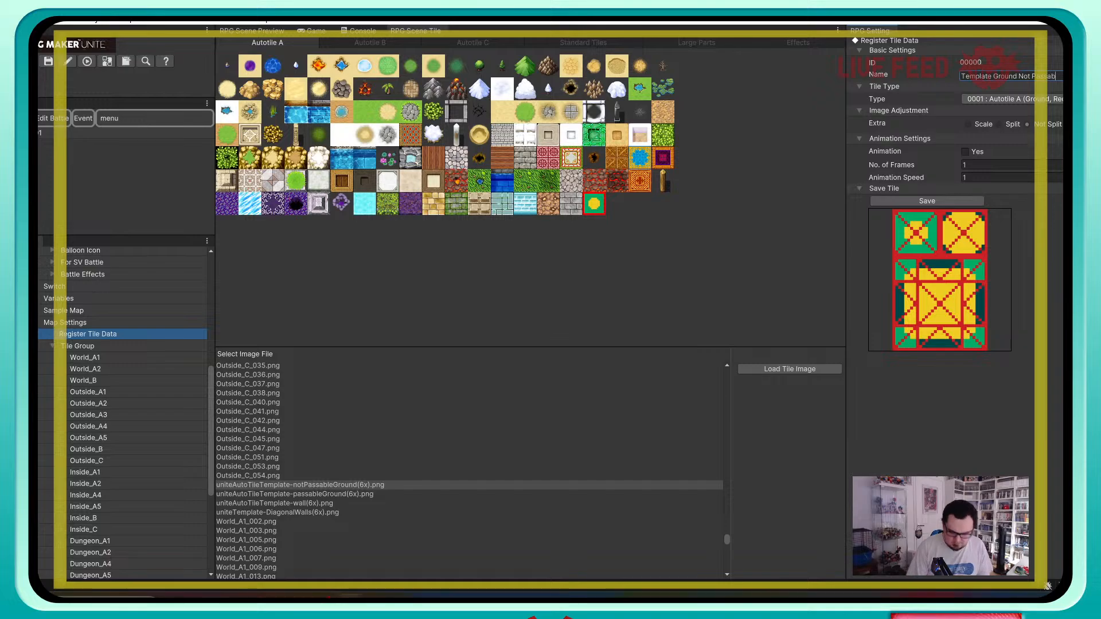
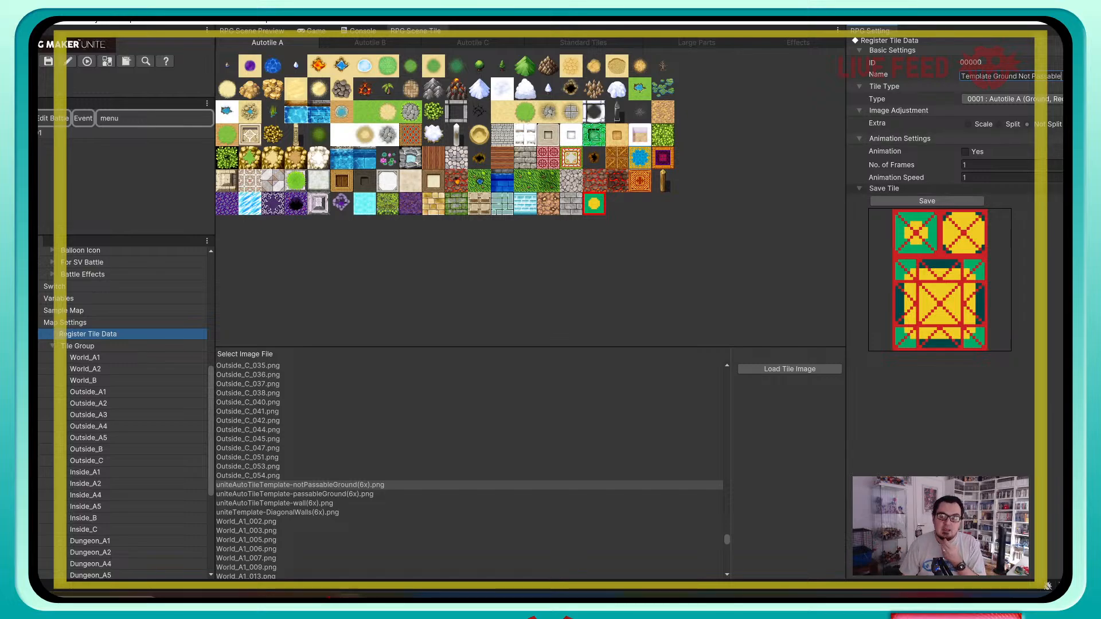
pyautogui.click(928, 200)
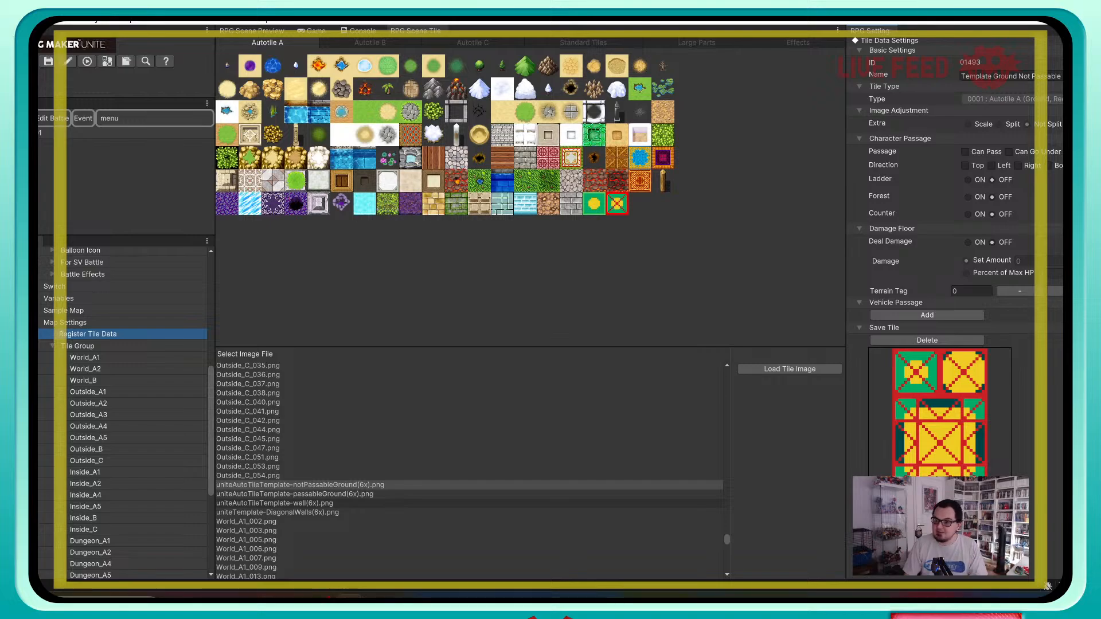
# Step: Register uniteAutoTileTemplate-wall(6x).png as a tile named Template Wall with the type Autotile B
pyautogui.click(295, 495)
pyautogui.click(274, 504)
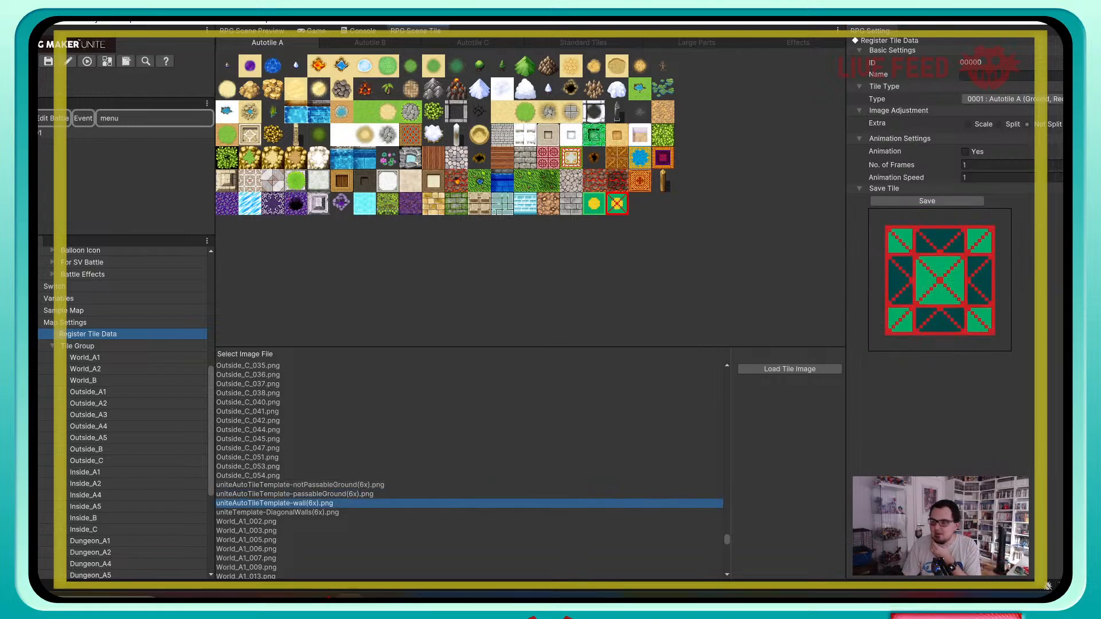
pyautogui.click(1000, 76)
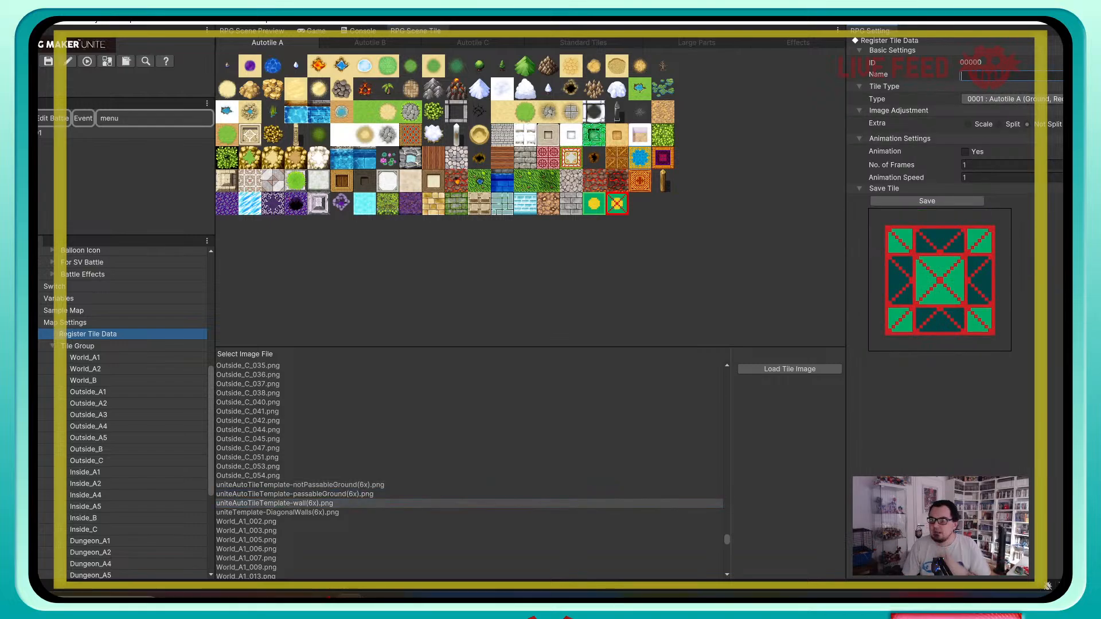
pyautogui.write('Tem')
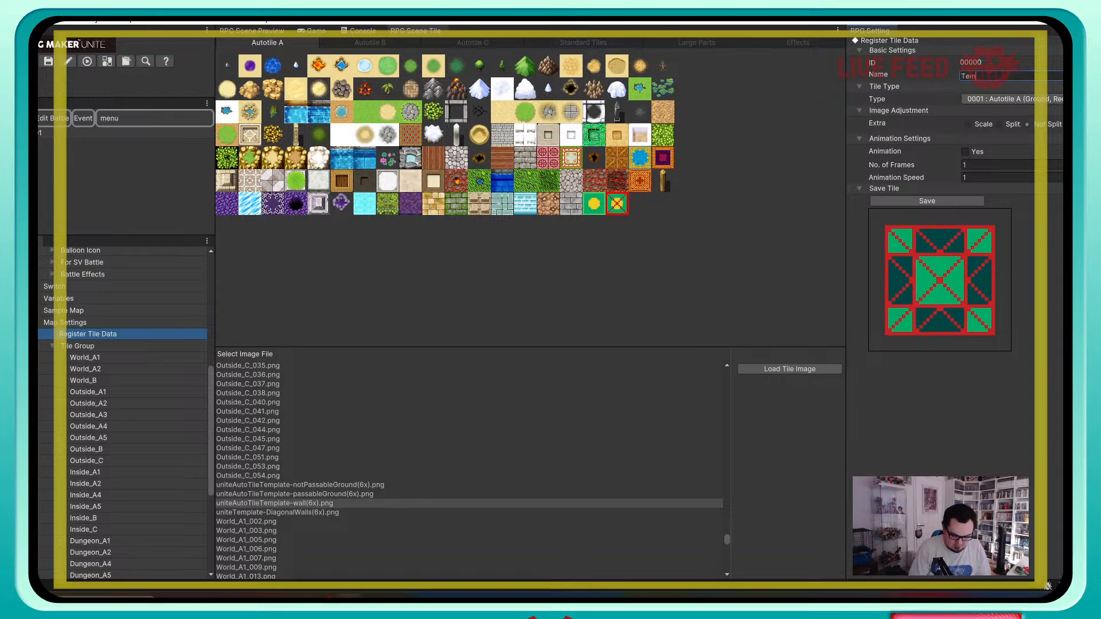
pyautogui.write('plate Wall')
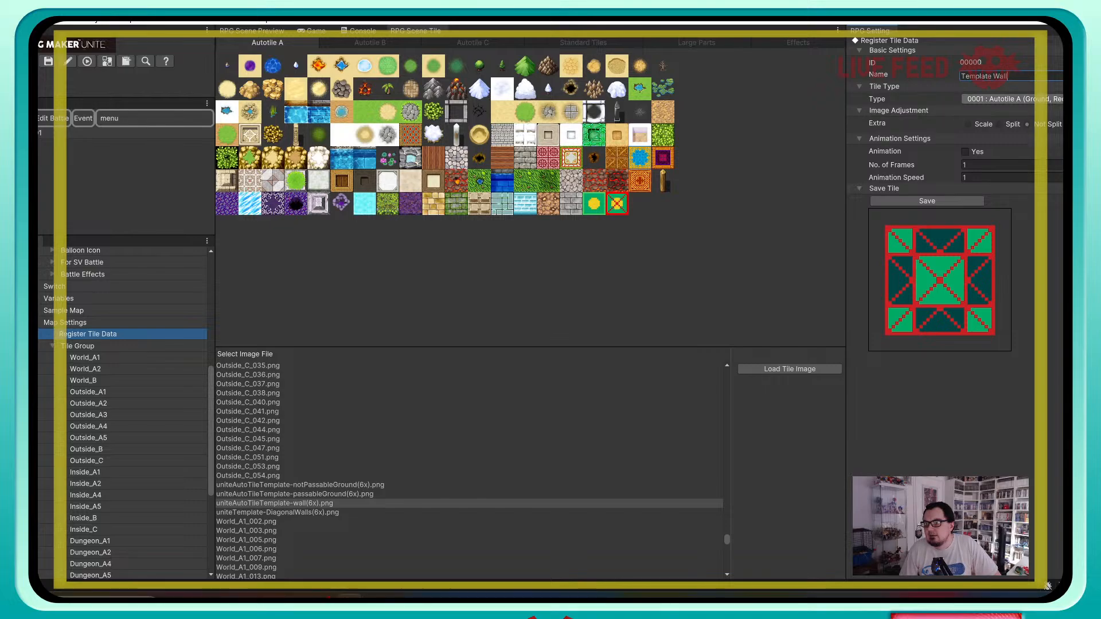
pyautogui.click(1009, 99)
pyautogui.click(1015, 131)
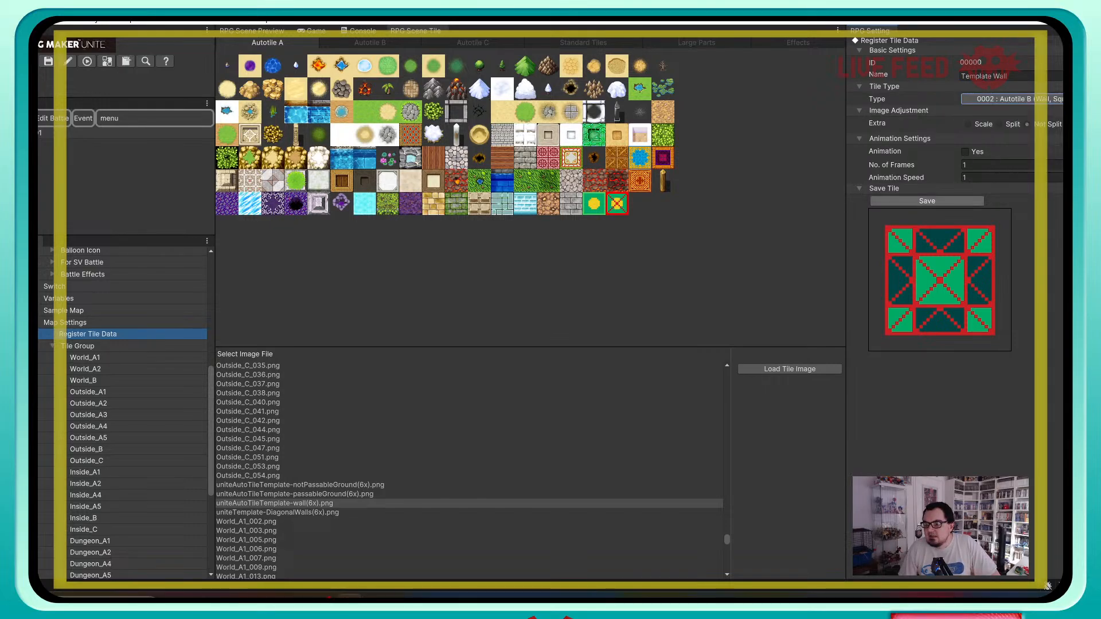
pyautogui.click(941, 201)
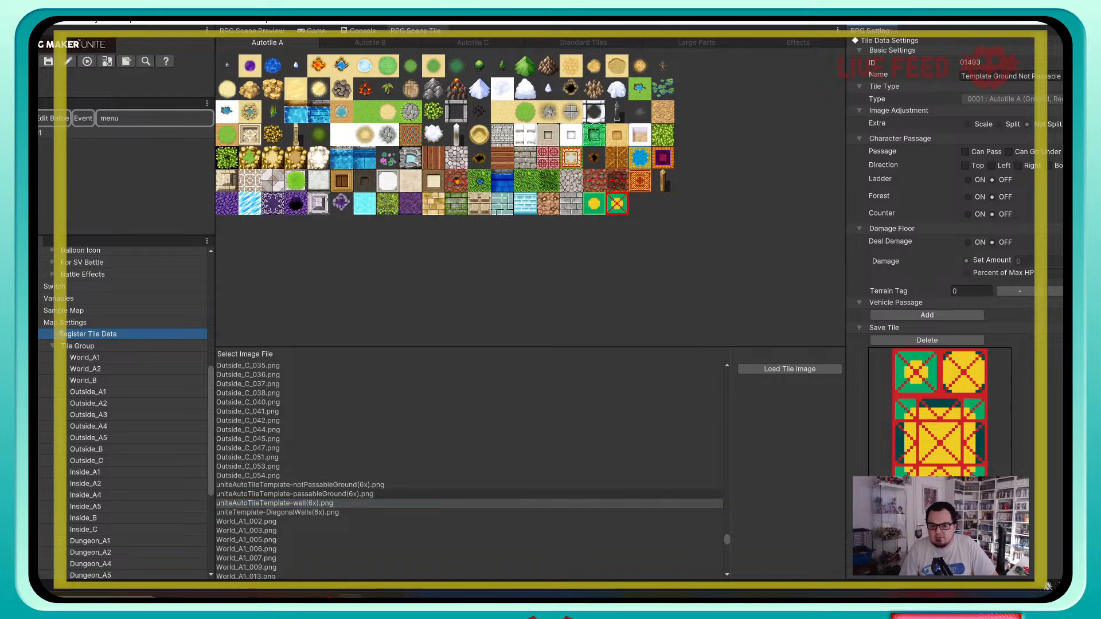
# Step: Check the previews of the non-passable ground, passable ground and wall template images again
pyautogui.click(310, 485)
pyautogui.click(310, 495)
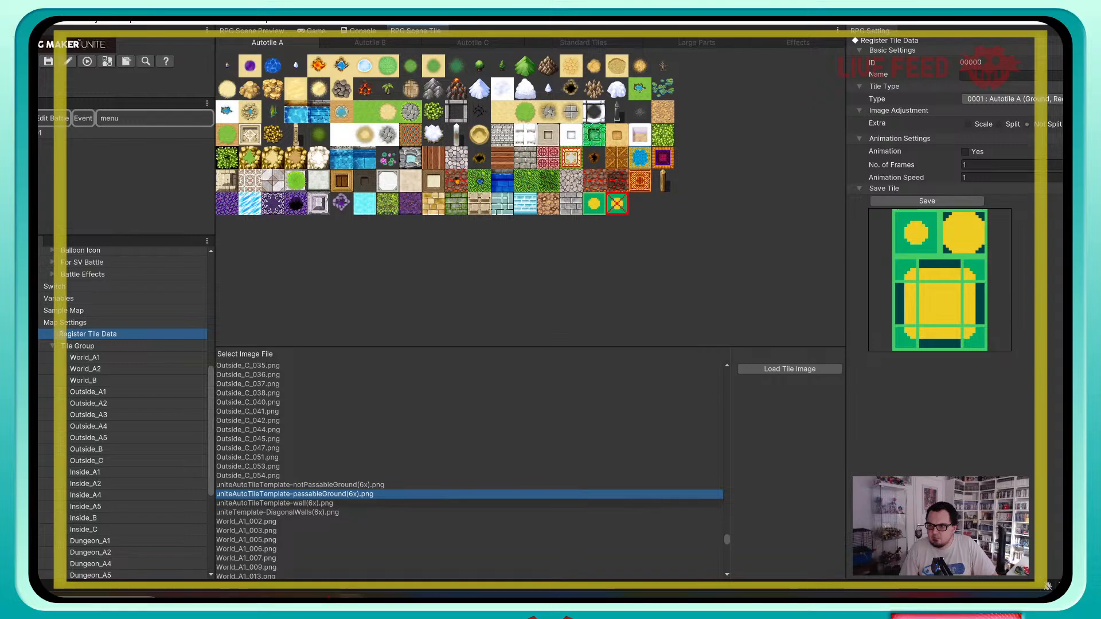
pyautogui.click(309, 504)
pyautogui.click(299, 495)
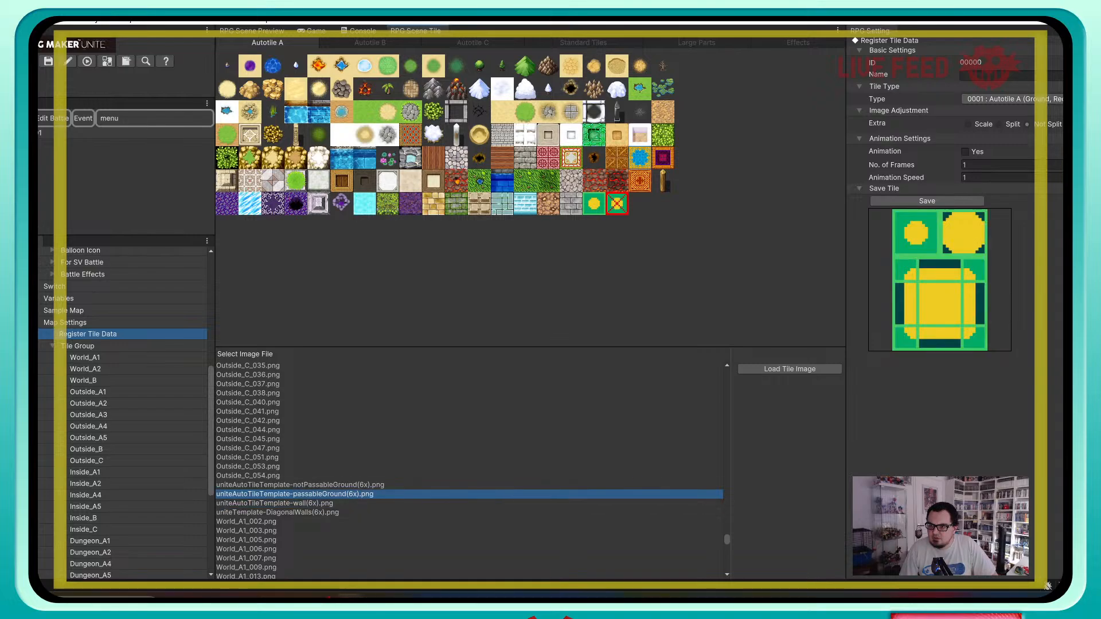
pyautogui.click(276, 476)
pyautogui.click(298, 485)
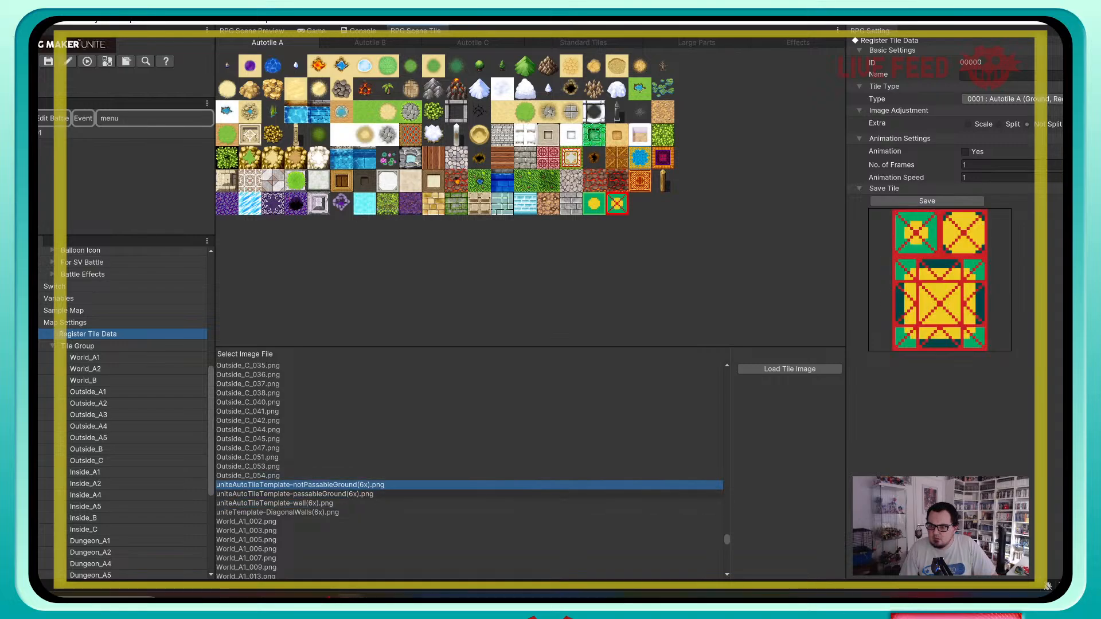
pyautogui.click(298, 495)
pyautogui.press('Down')
pyautogui.press('Down')
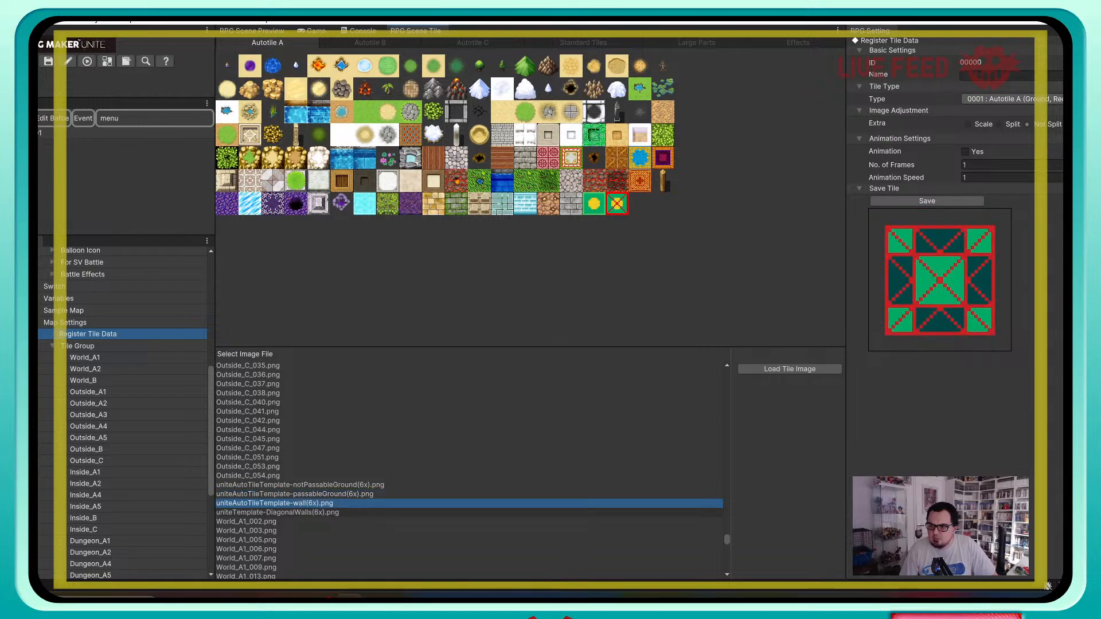
pyautogui.press('Up')
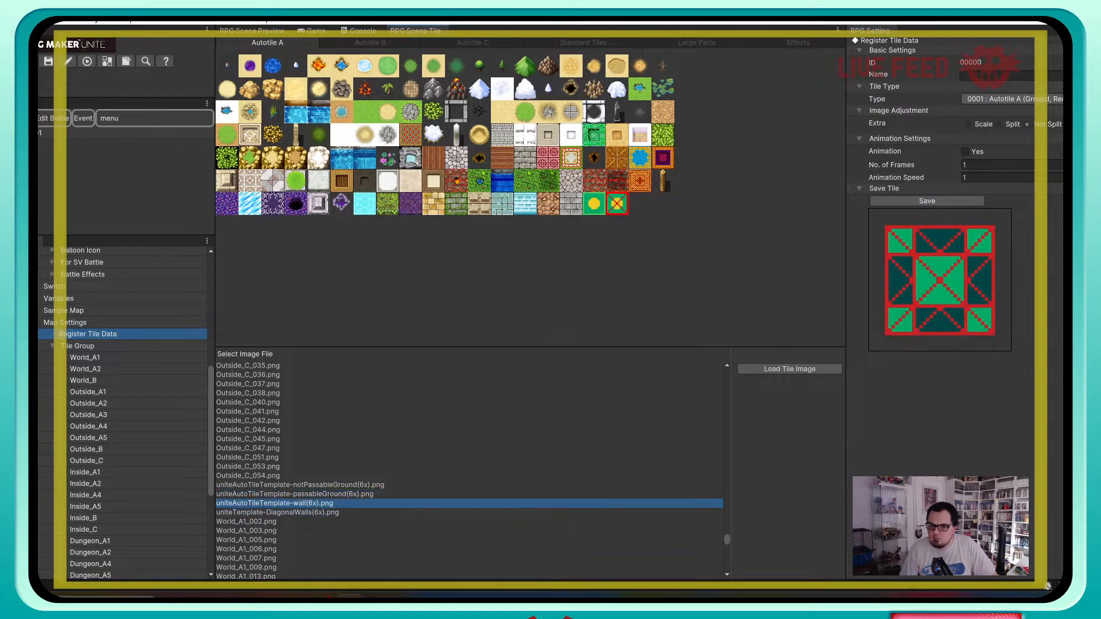
pyautogui.scroll(-10, 470, 480)
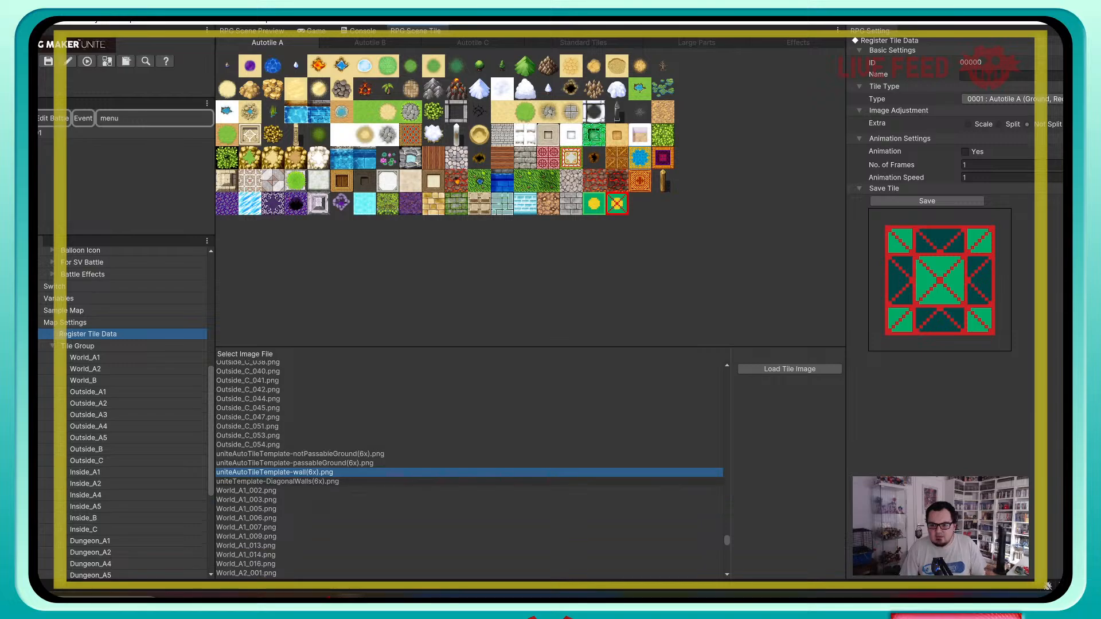
# Step: Select uniteTemplate-DiagonalWalls(6x).png for tile registration and name the tile Template Wall Diagonal
pyautogui.scroll(10, 470, 470)
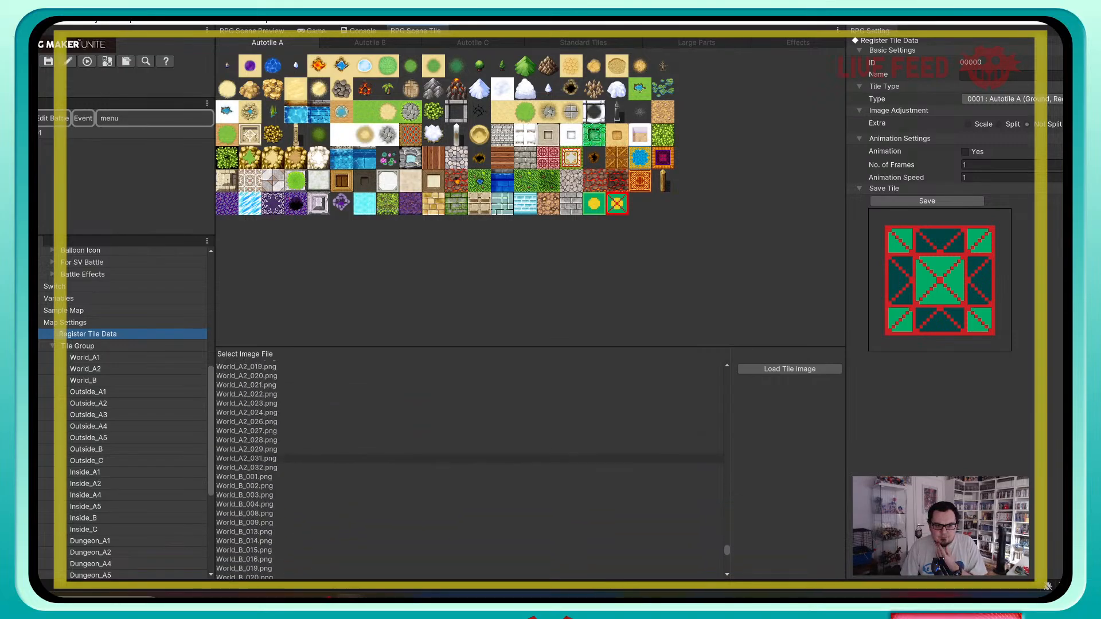
pyautogui.scroll(-4, 471, 470)
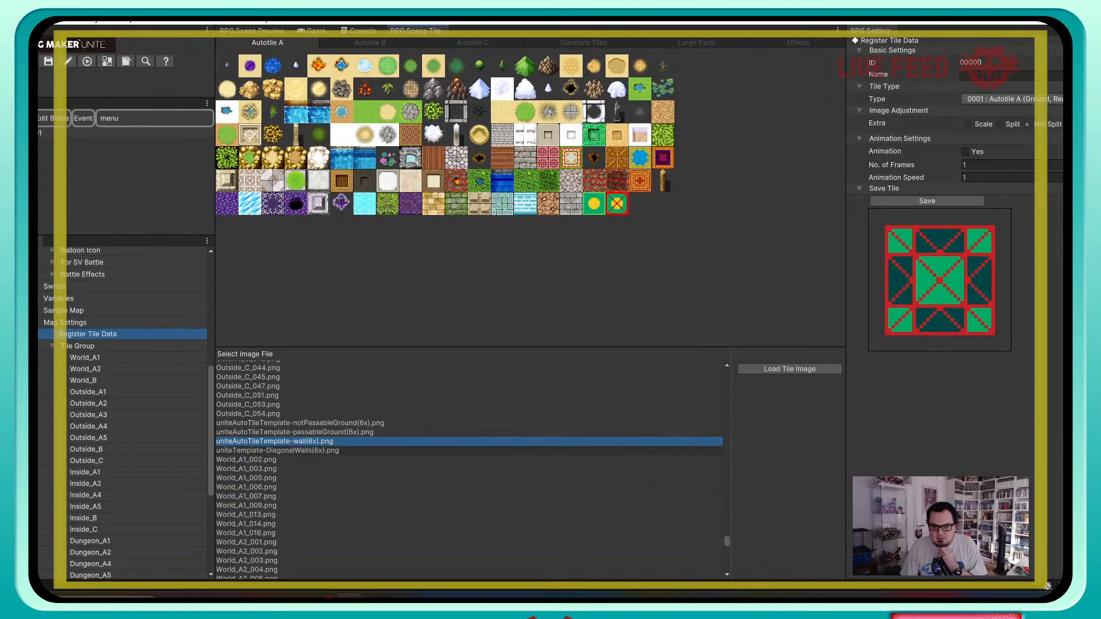
pyautogui.press('Down')
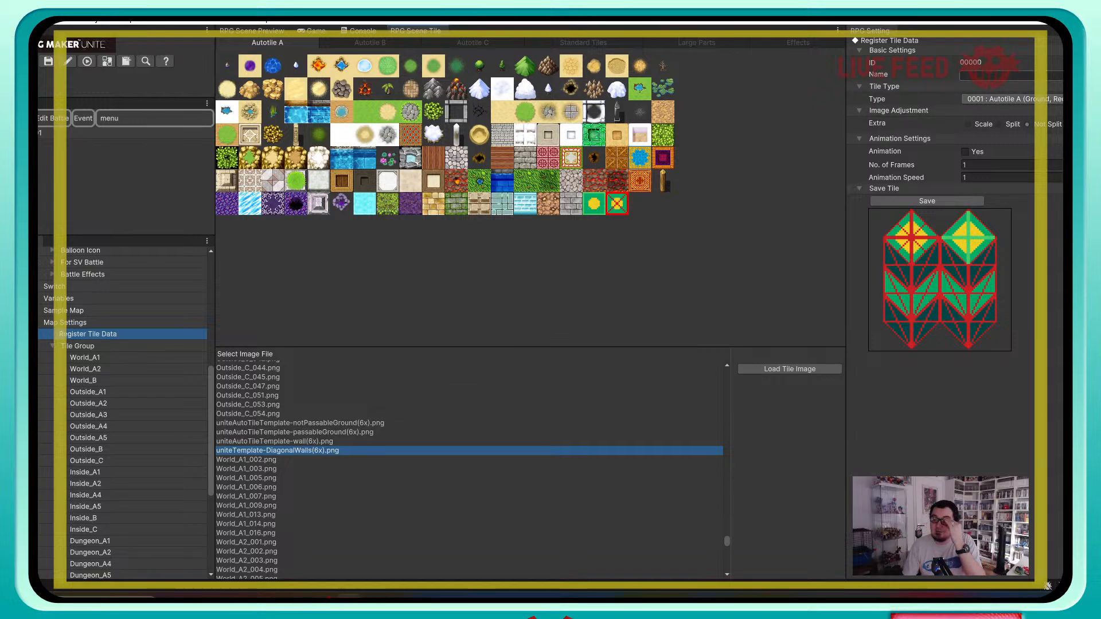
pyautogui.click(997, 75)
pyautogui.write('Templa')
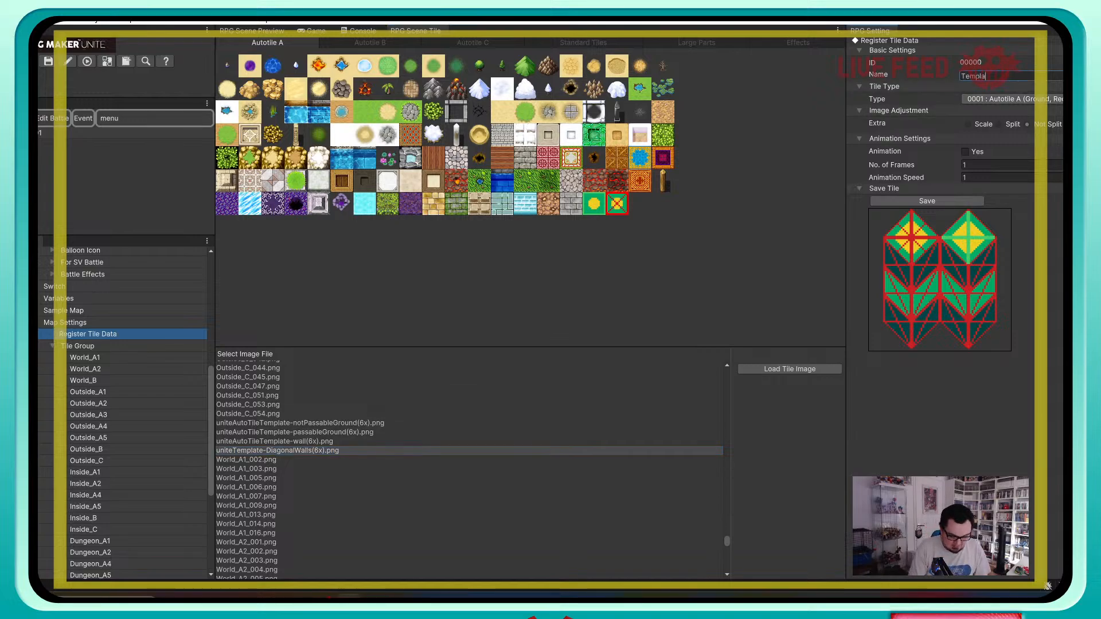
pyautogui.write('te Wall Diuag')
pyautogui.press('BackSpace')
pyautogui.press('BackSpace')
pyautogui.press('BackSpace')
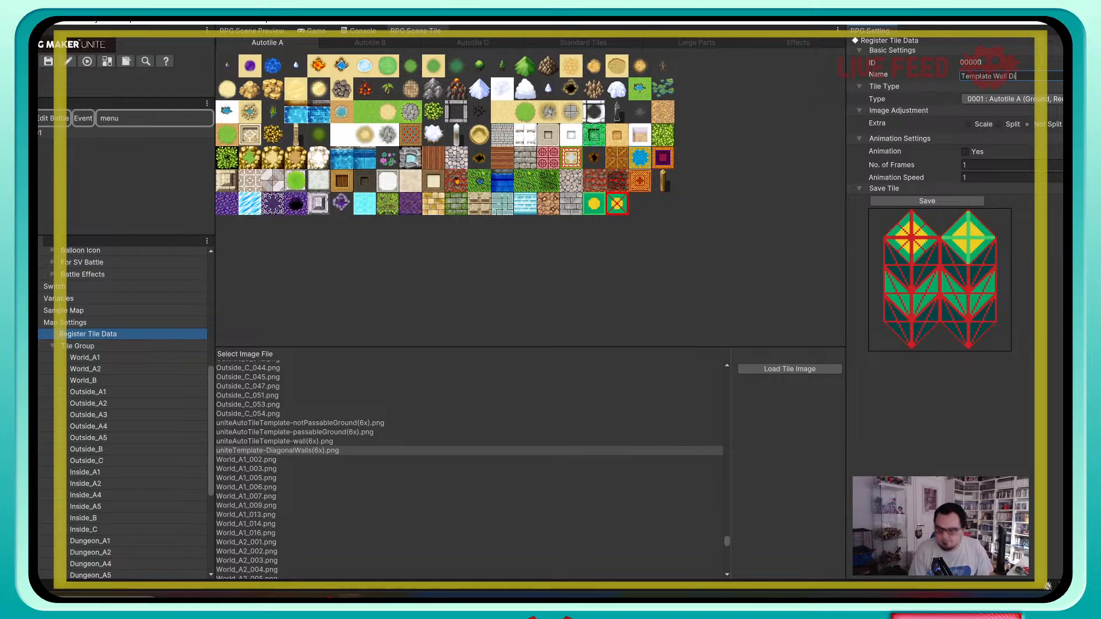
pyautogui.write('agonal')
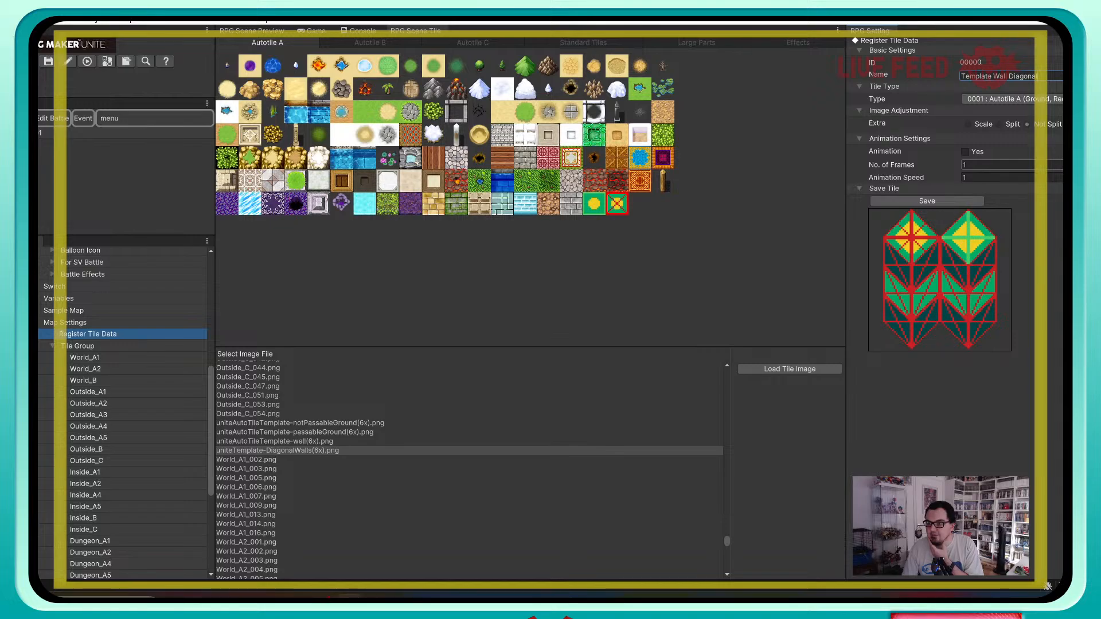
# Step: Set the diagonal wall tile's type to Standard Tiles and save it, continuing the import despite the uneven division
pyautogui.click(987, 98)
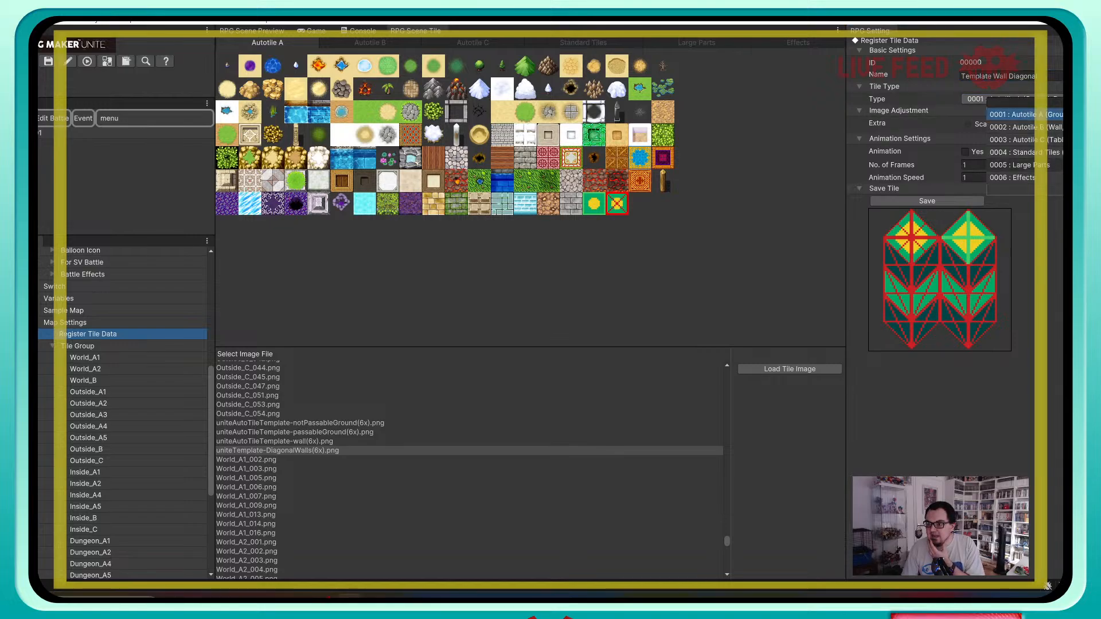
pyautogui.click(1026, 153)
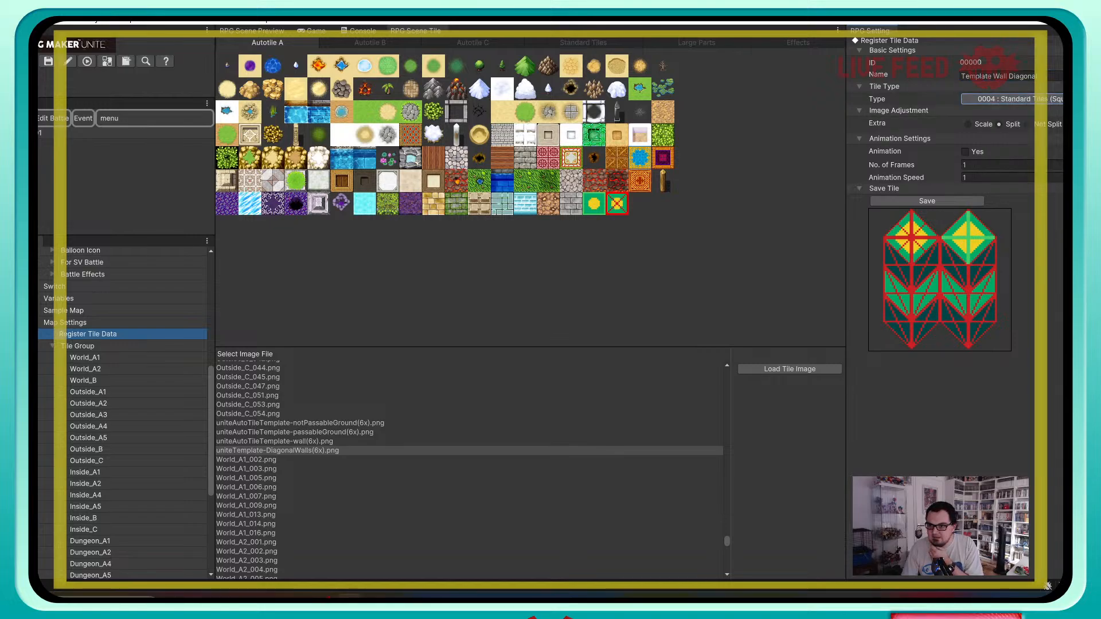
pyautogui.click(926, 201)
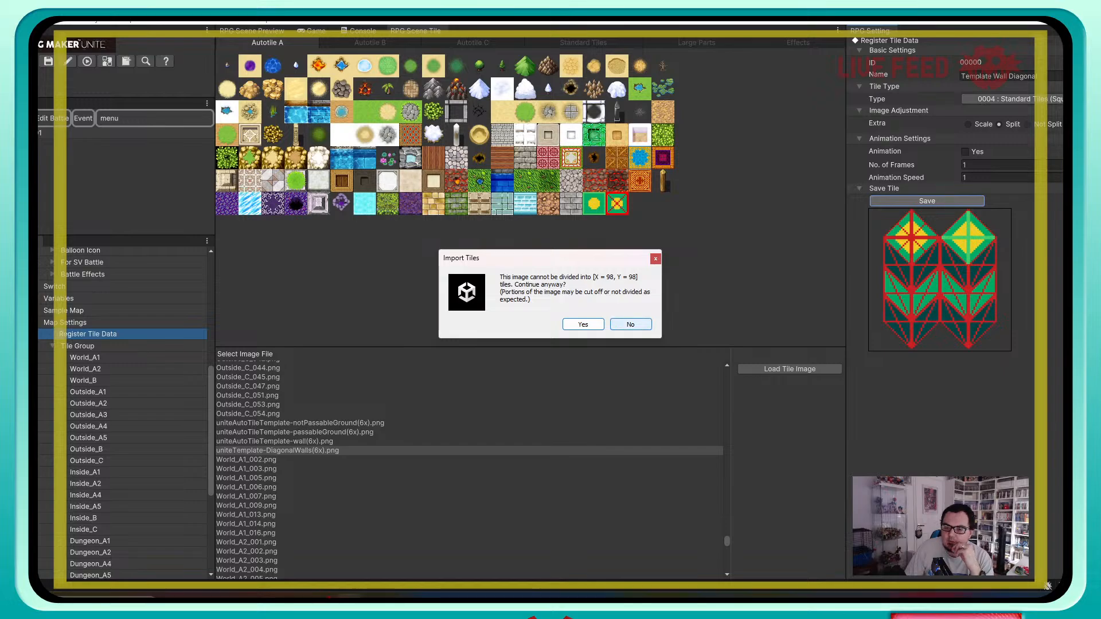
pyautogui.click(583, 325)
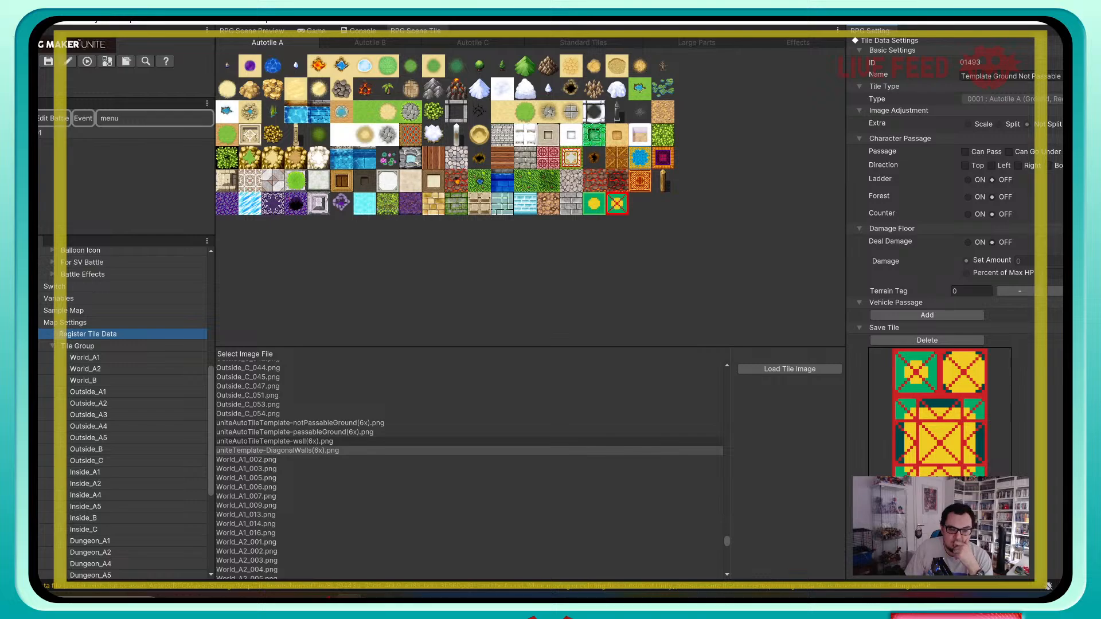
# Step: Switch to Aseprite and resize the canvas of uniteTemplate-DiagonalWalls(6x).png to 390 px wide and 484 px high
pyautogui.moveTo(303, 597)
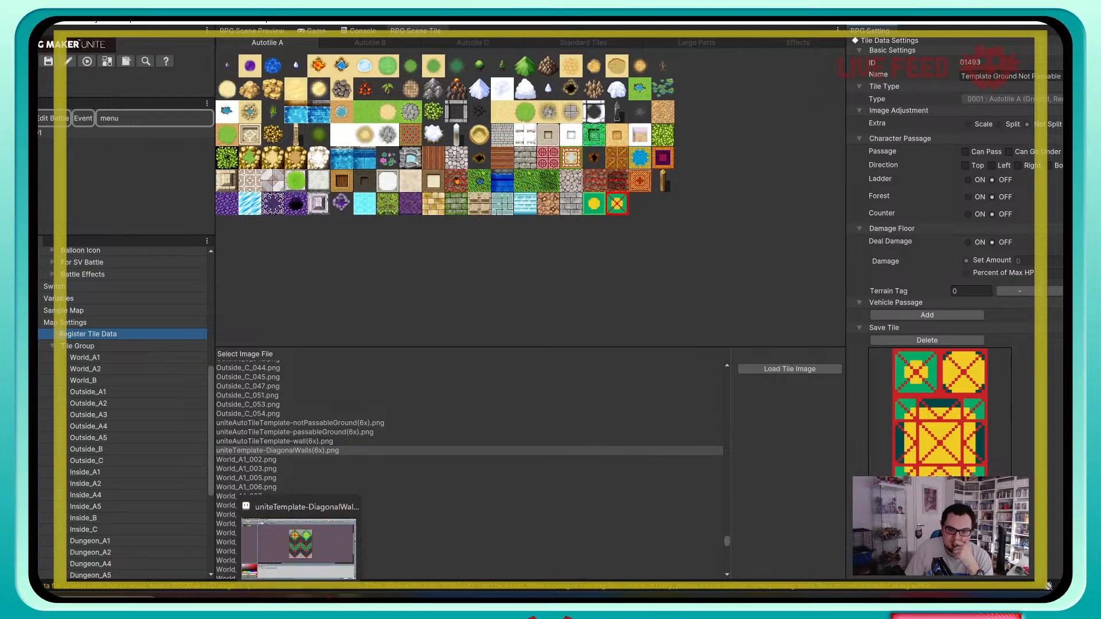
pyautogui.click(299, 548)
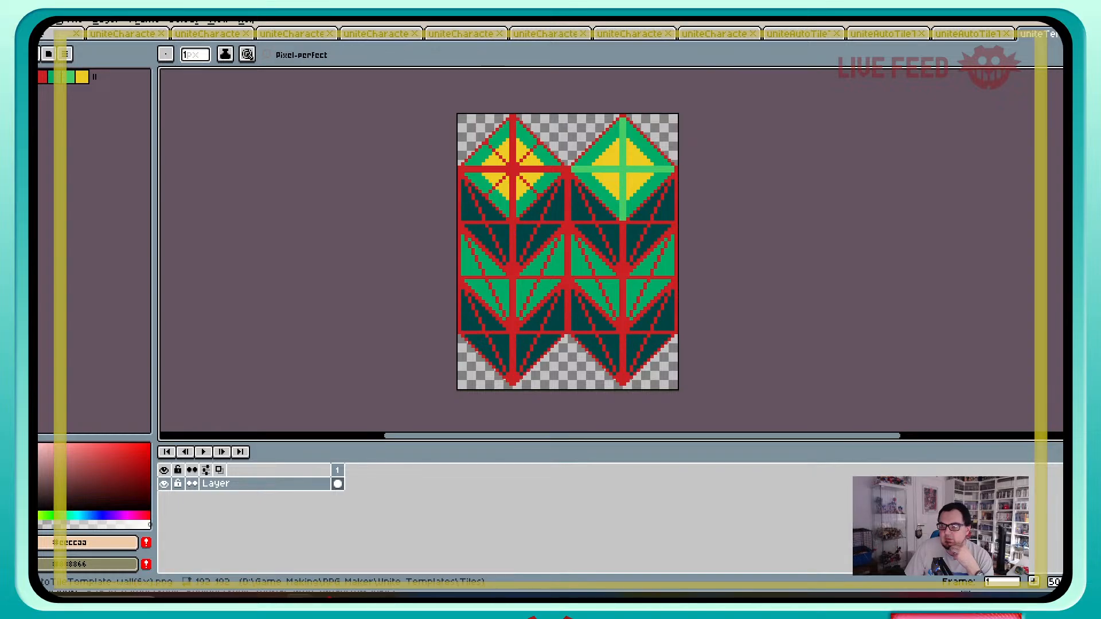
pyautogui.click(973, 34)
pyautogui.click(1040, 33)
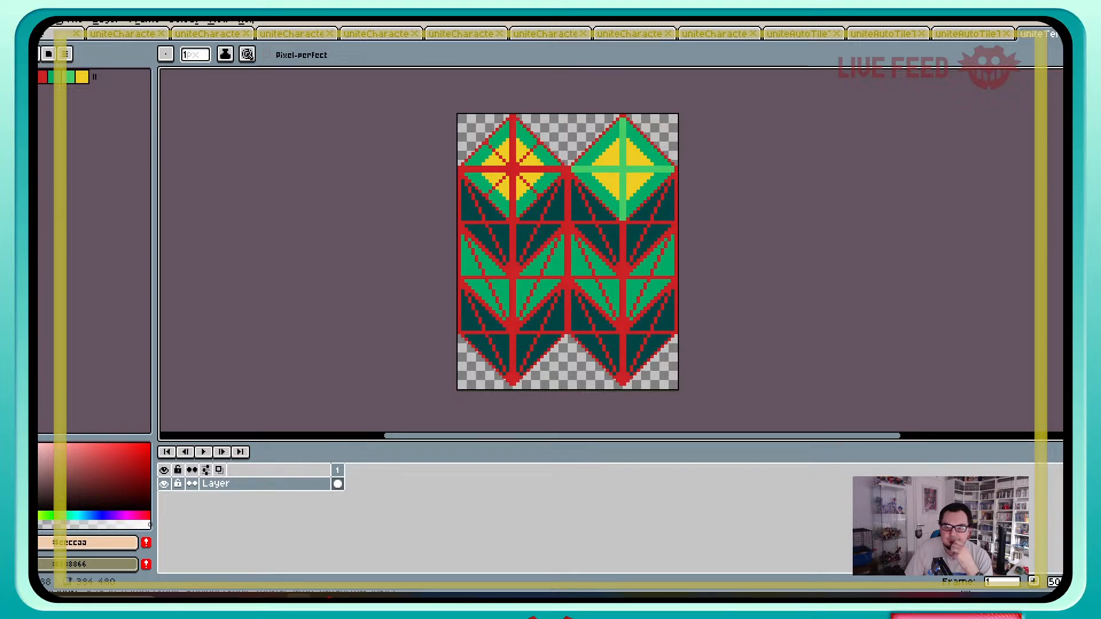
pyautogui.click(71, 23)
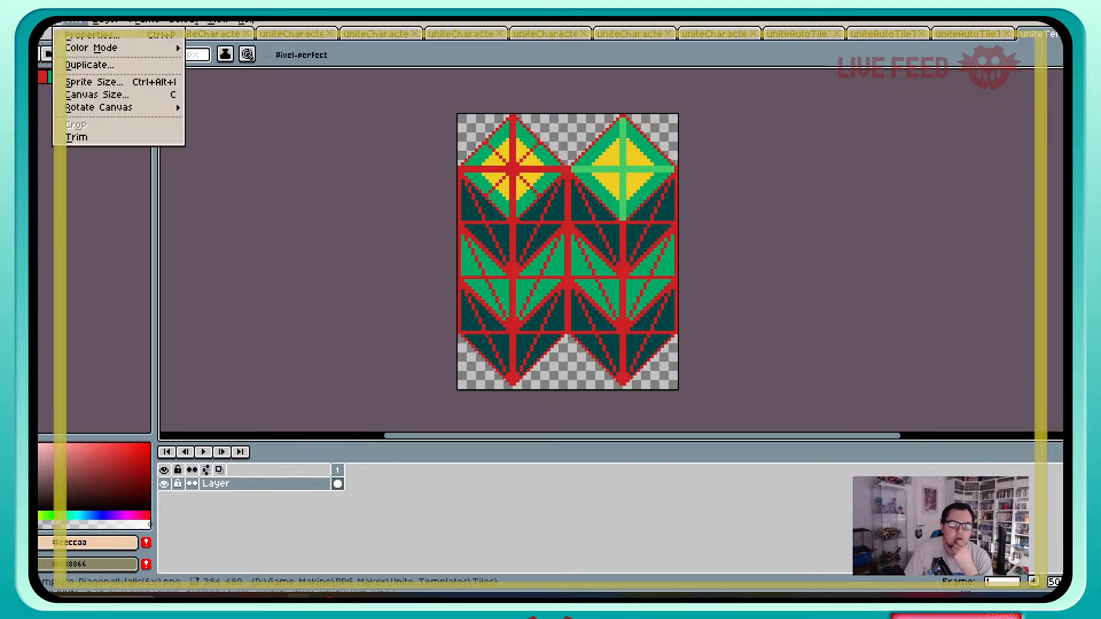
pyautogui.click(97, 94)
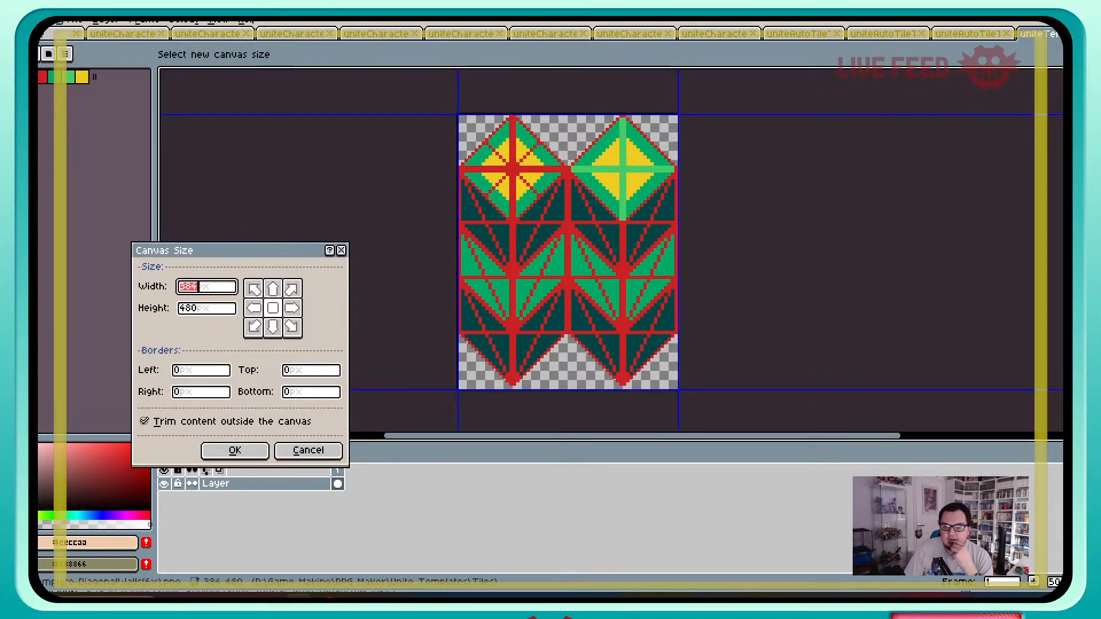
pyautogui.press('Tab')
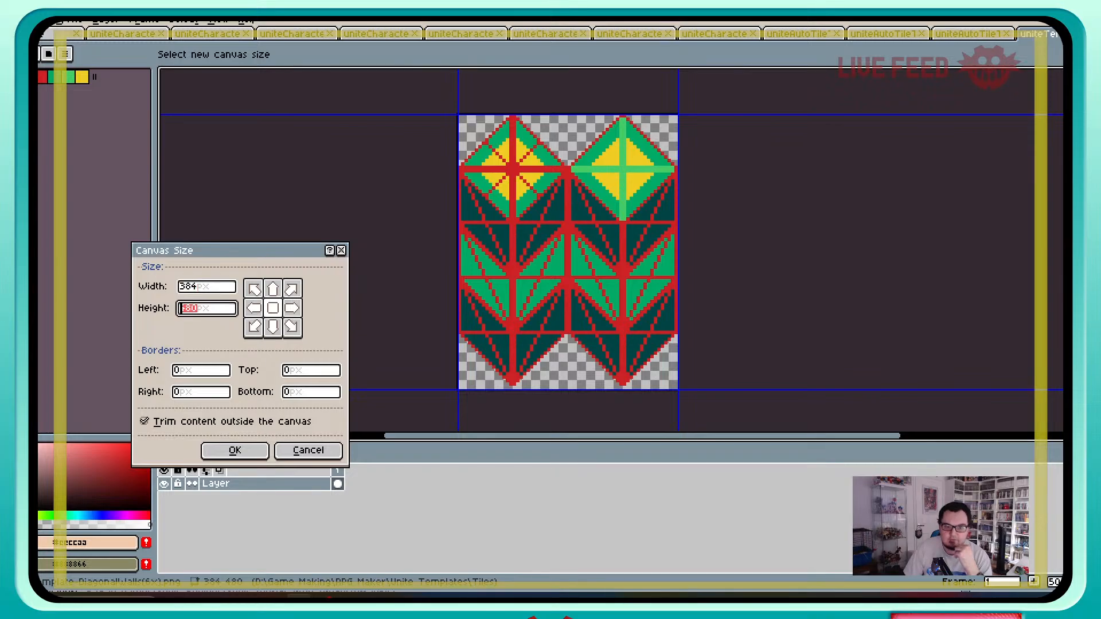
pyautogui.write('48')
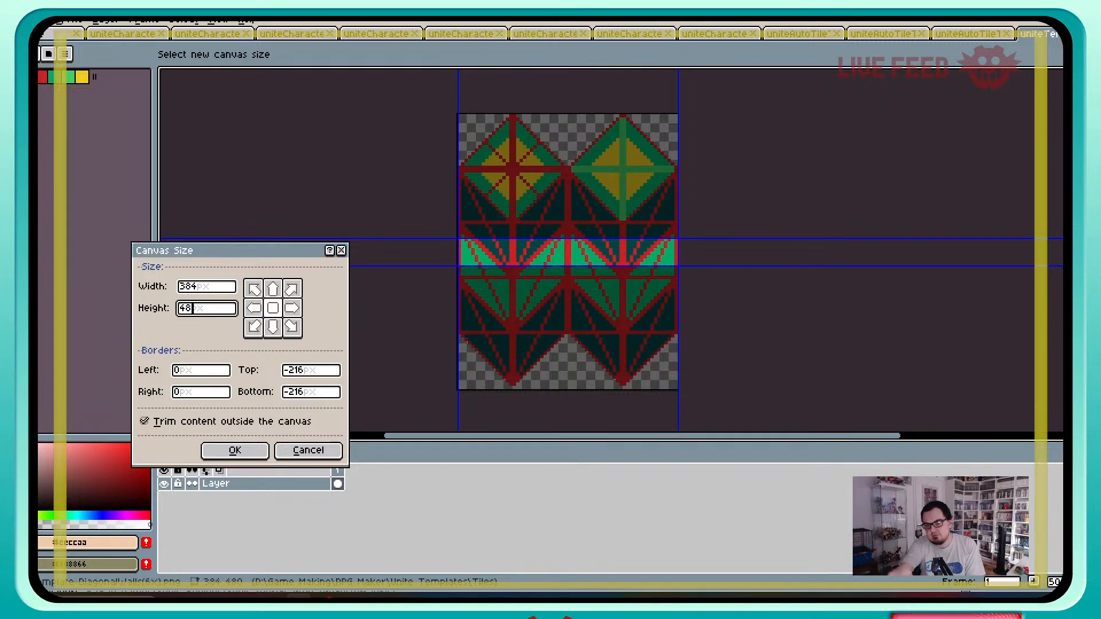
pyautogui.write('4')
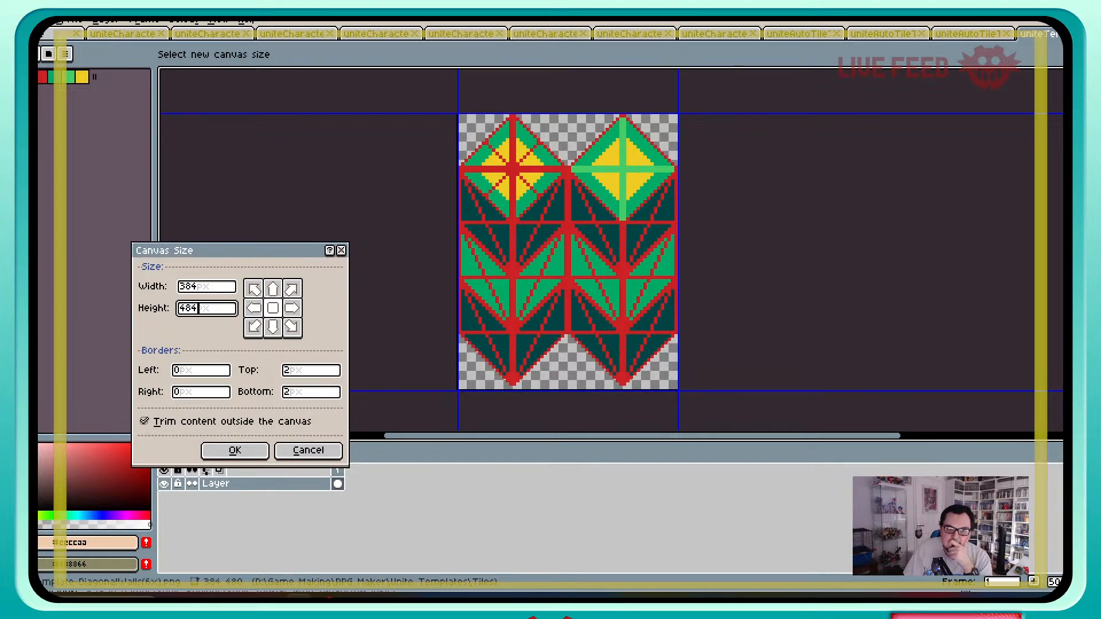
pyautogui.hotkey('shift', 'Tab')
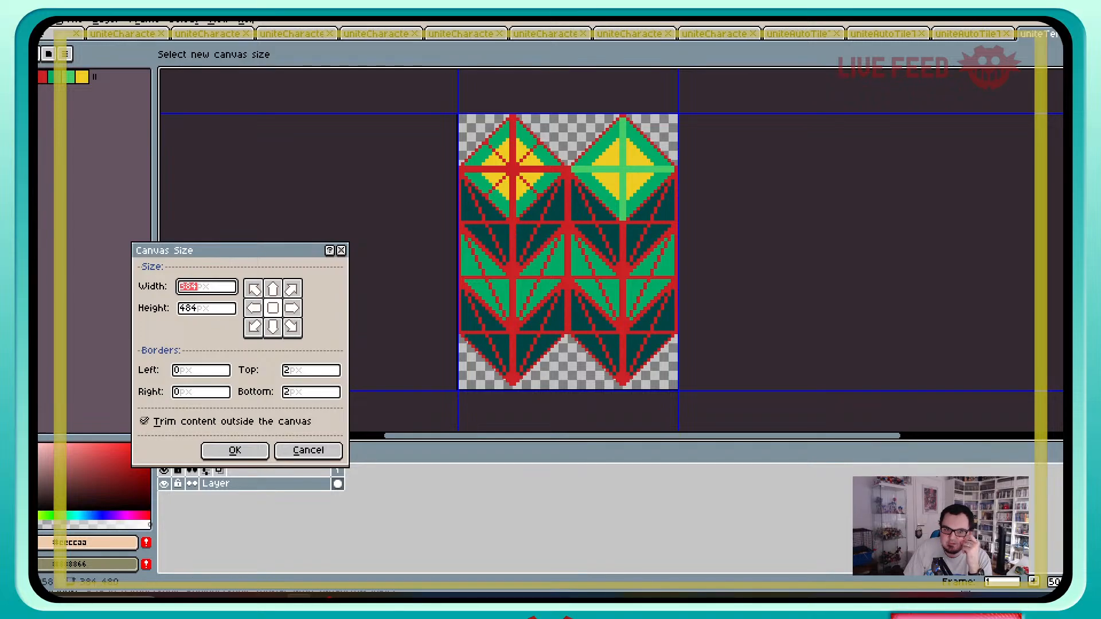
pyautogui.write('390')
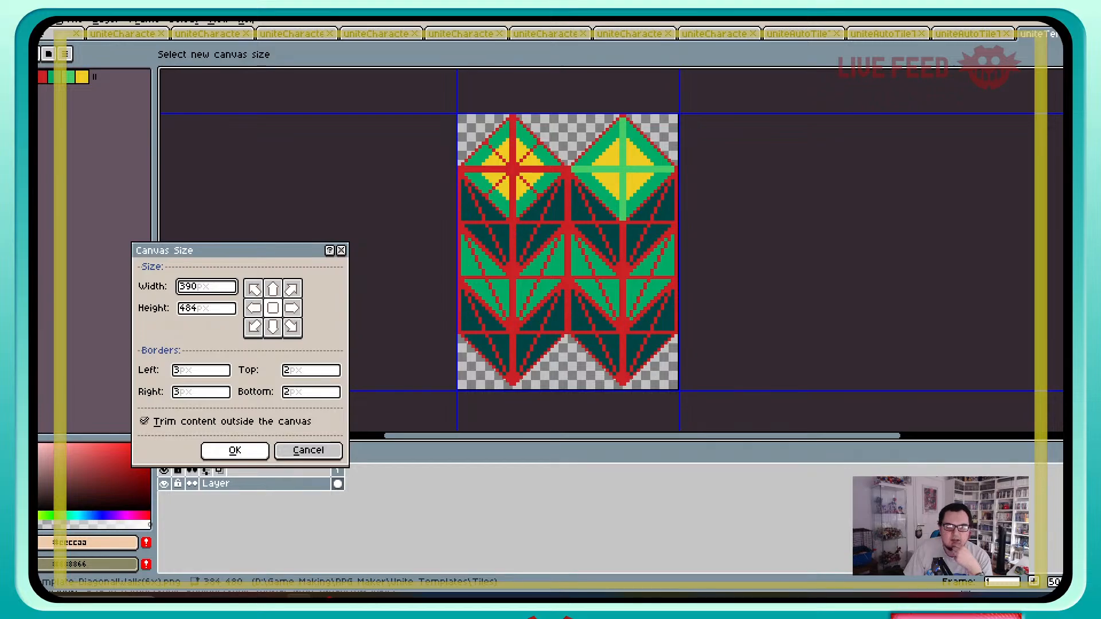
pyautogui.press('Return')
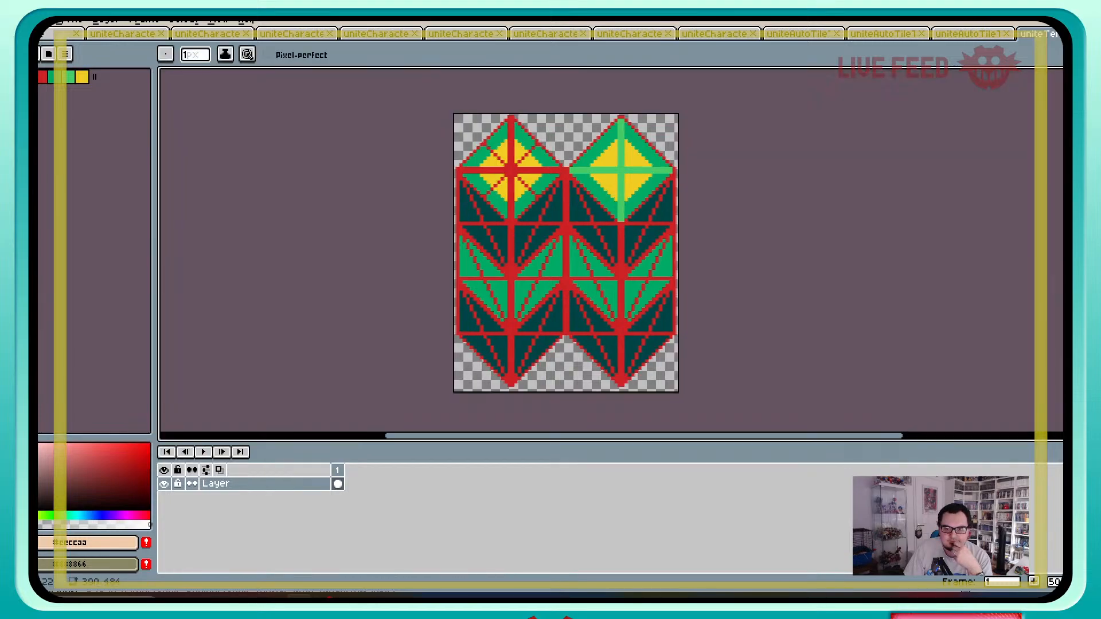
# Step: Examine the upper diamonds and the outer margins of the resized diagonal walls template up close
pyautogui.scroll(3, 624, 188)
pyautogui.scroll(-1, 622, 187)
pyautogui.moveTo(177, 70); pyautogui.dragTo(482, 241, button='middle')
pyautogui.scroll(-1, 482, 241)
pyautogui.scroll(1, 423, 232)
pyautogui.scroll(-1, 422, 233)
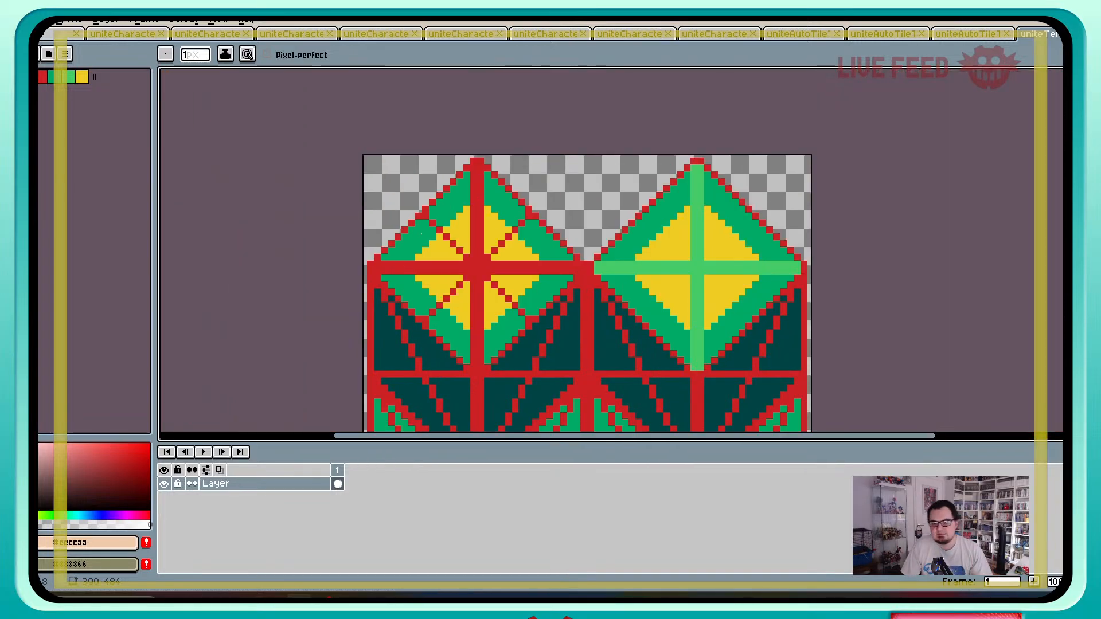
pyautogui.scroll(-1, 418, 230)
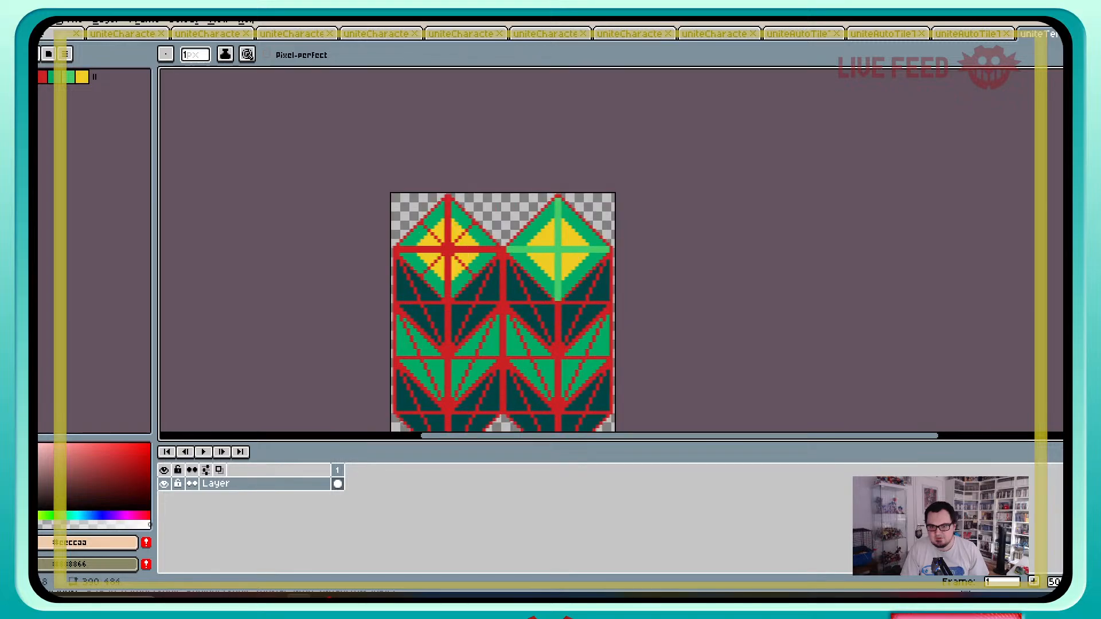
pyautogui.scroll(-1, 418, 231)
pyautogui.scroll(2, 418, 233)
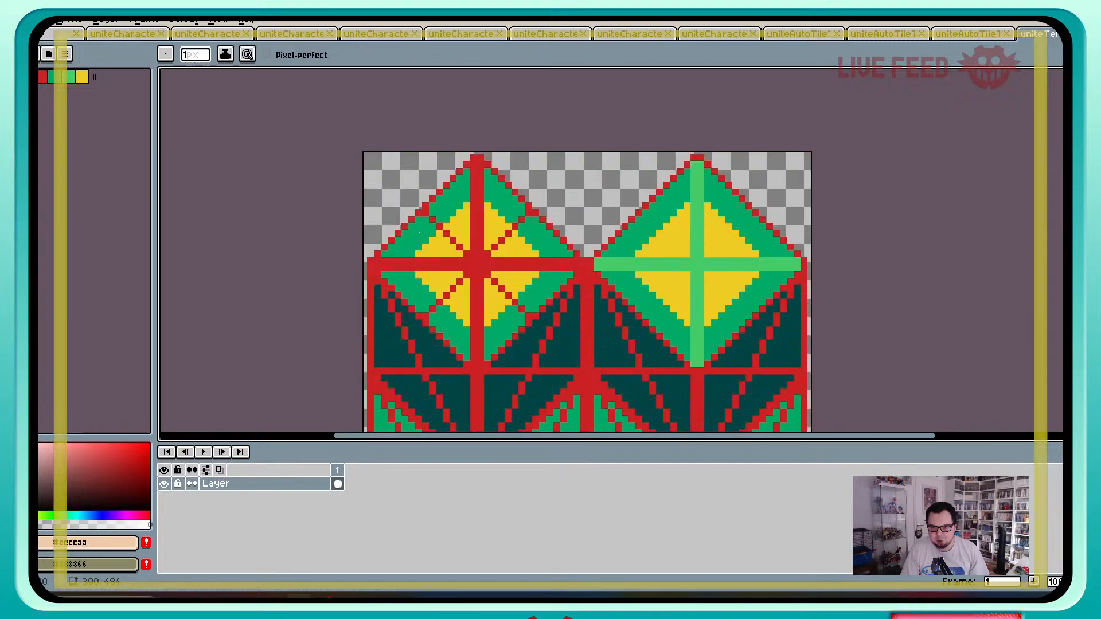
pyautogui.scroll(1, 418, 232)
pyautogui.scroll(-1, 418, 232)
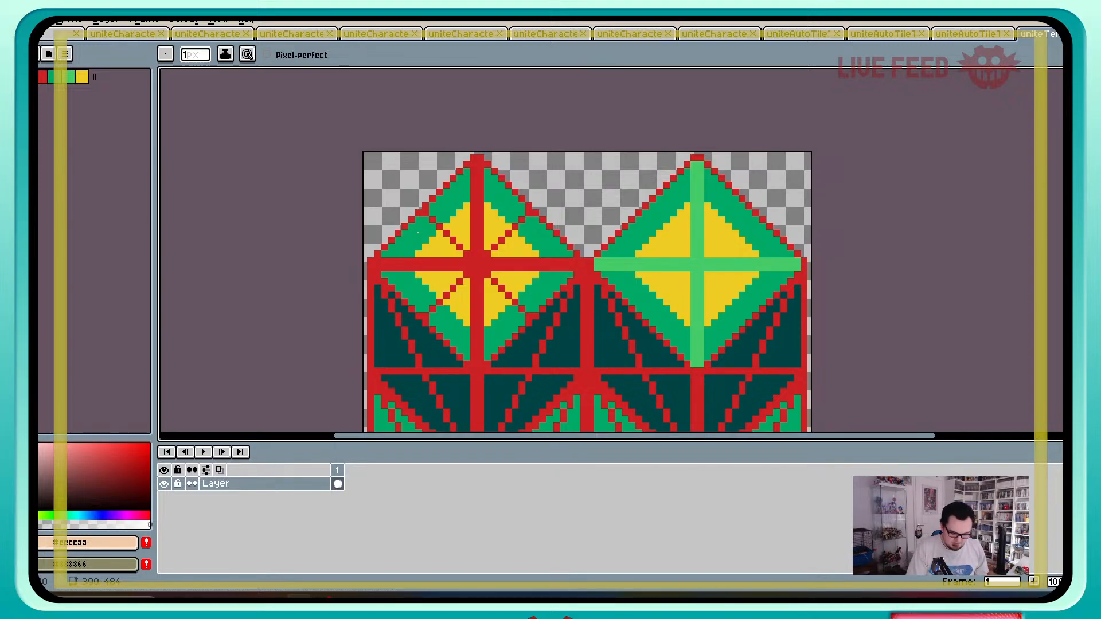
# Step: Create a new transparent 96 × 96 px RGBA sprite and fill it completely with bright green
pyautogui.hotkey('ctrl', 'n')
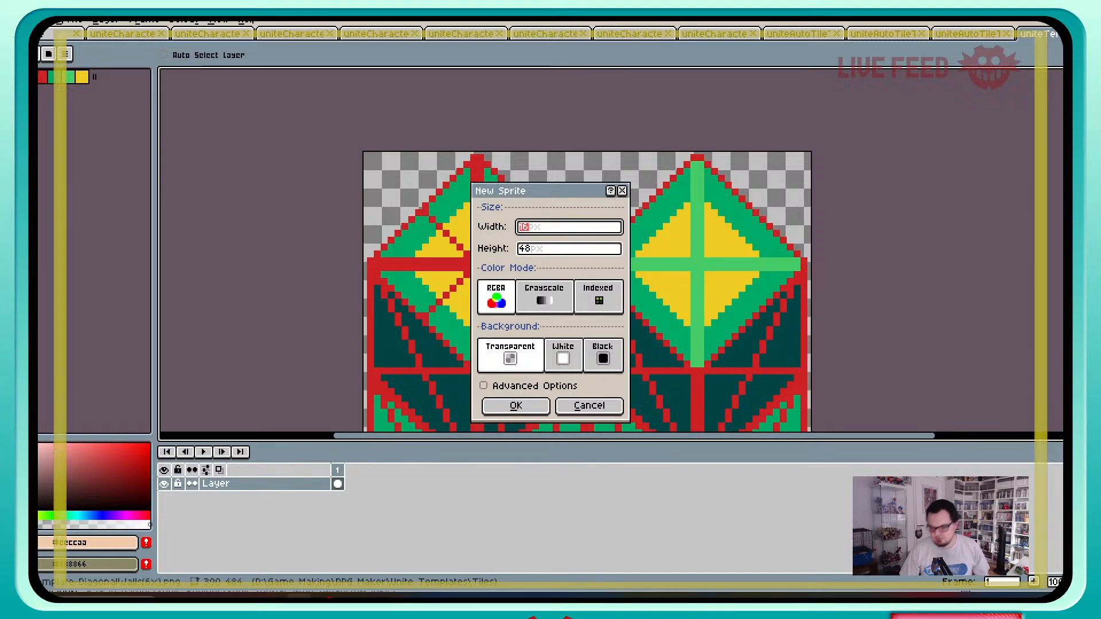
pyautogui.write('96')
pyautogui.press('Tab')
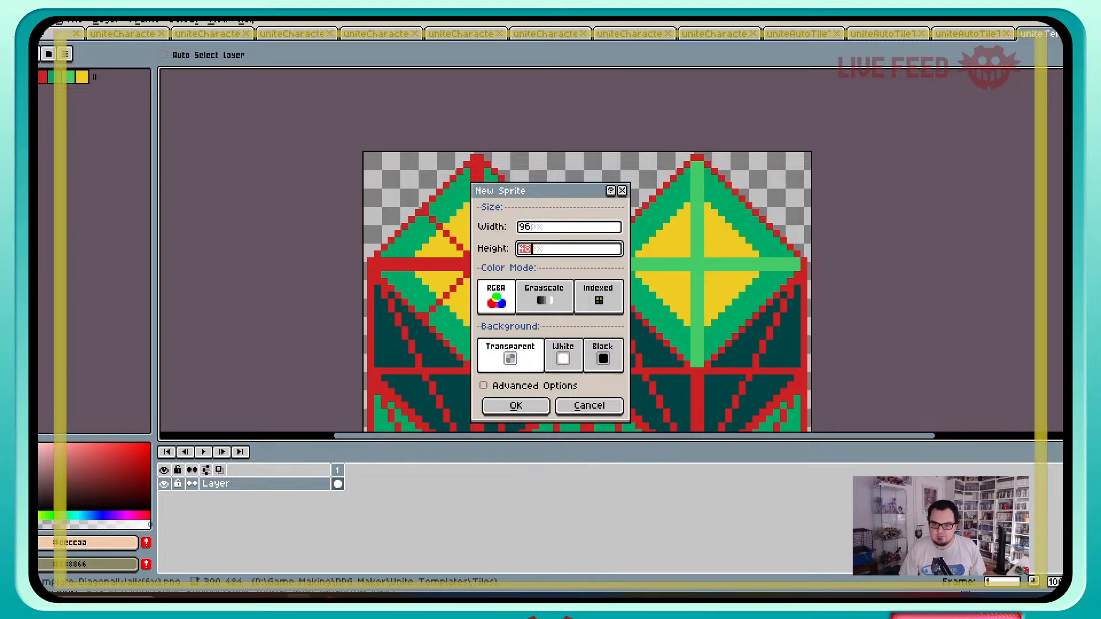
pyautogui.write('96')
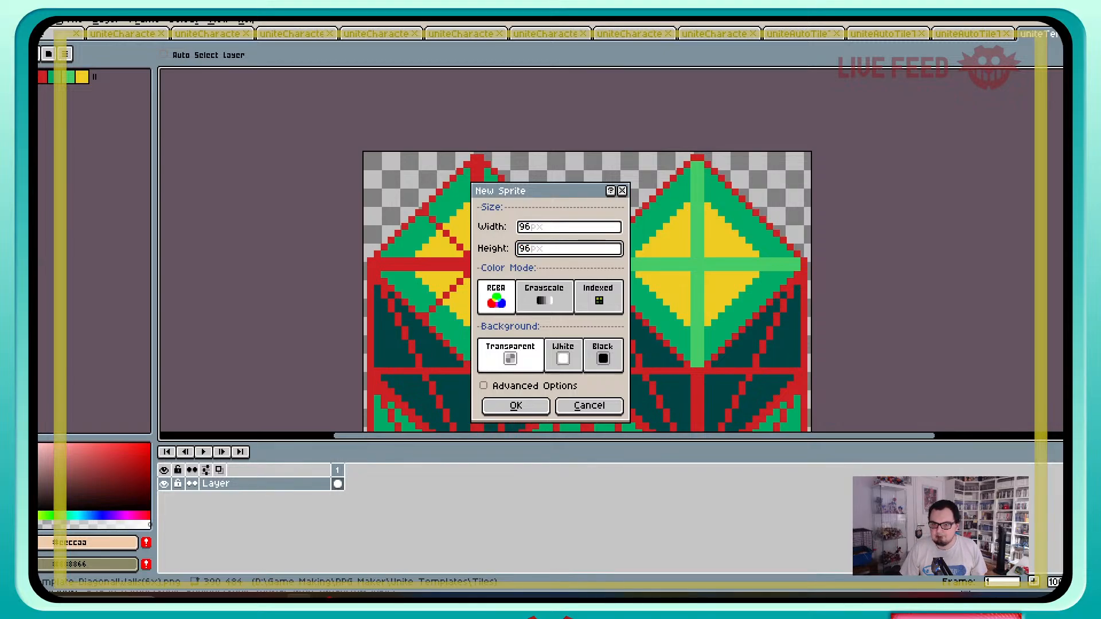
pyautogui.press('Return')
pyautogui.press('g')
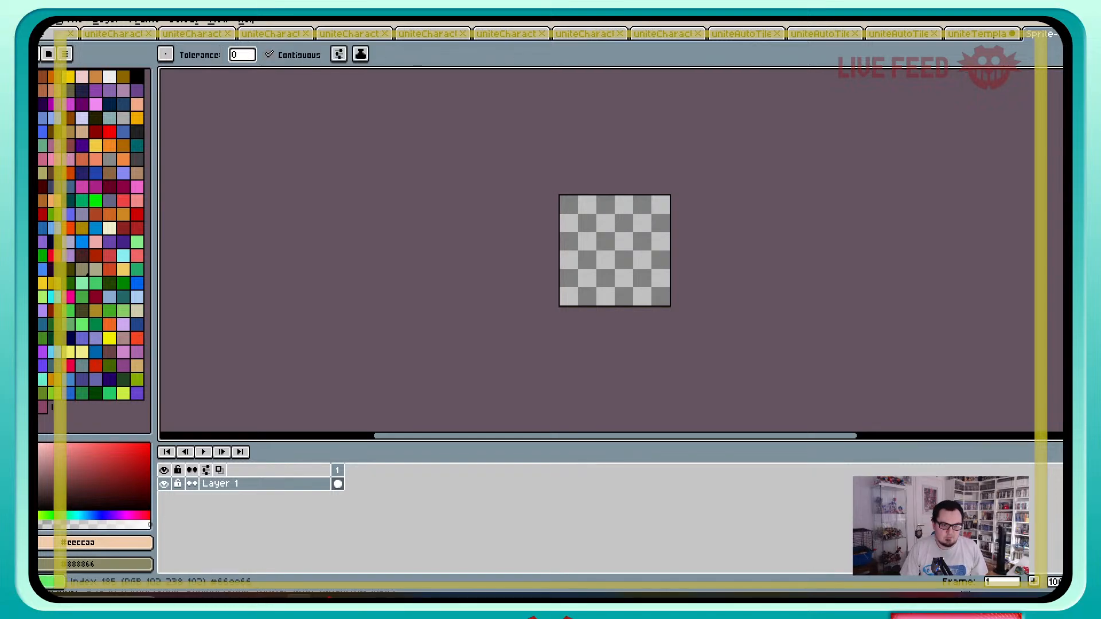
pyautogui.click(95, 283)
pyautogui.press('f')
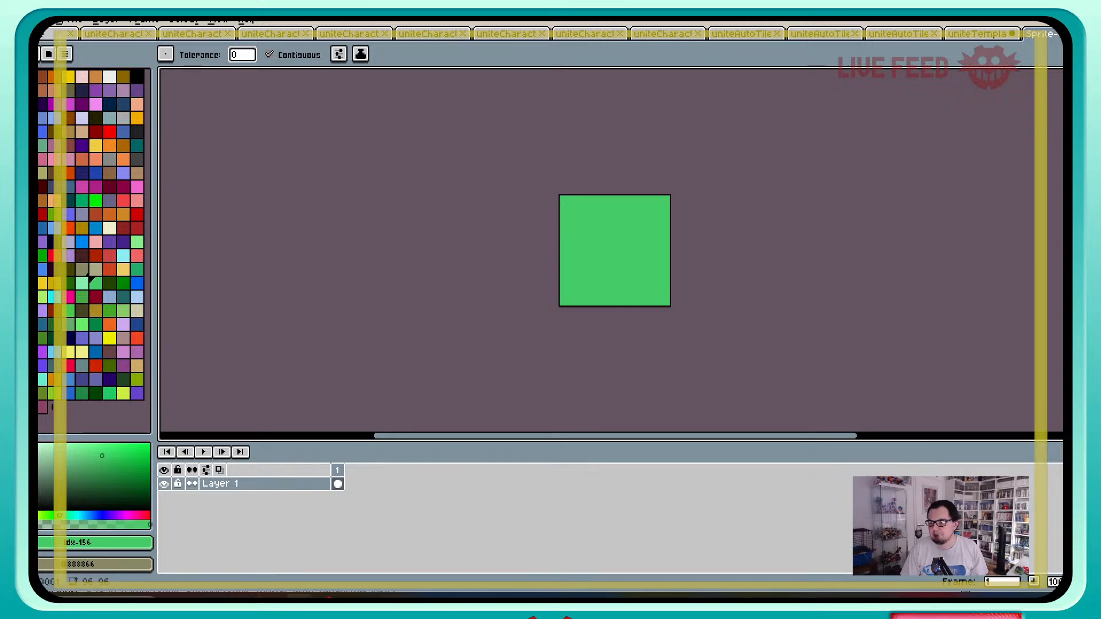
# Step: Add a new layer to the diagonal walls template and paste a copy of the whole green square onto it
pyautogui.click(978, 33)
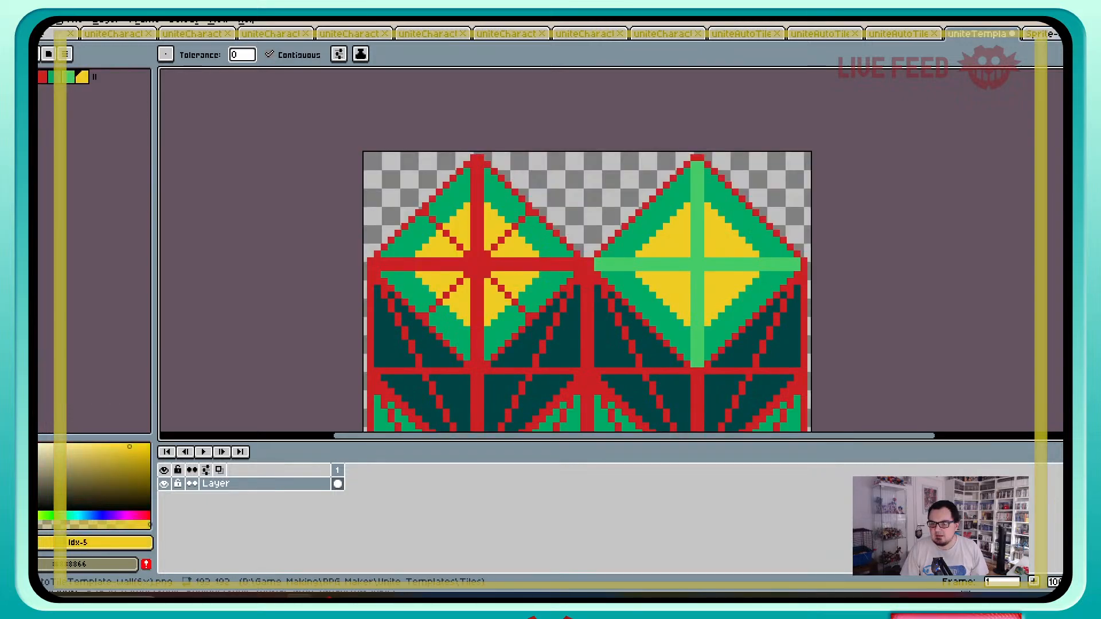
pyautogui.hotkey('shift', 'n')
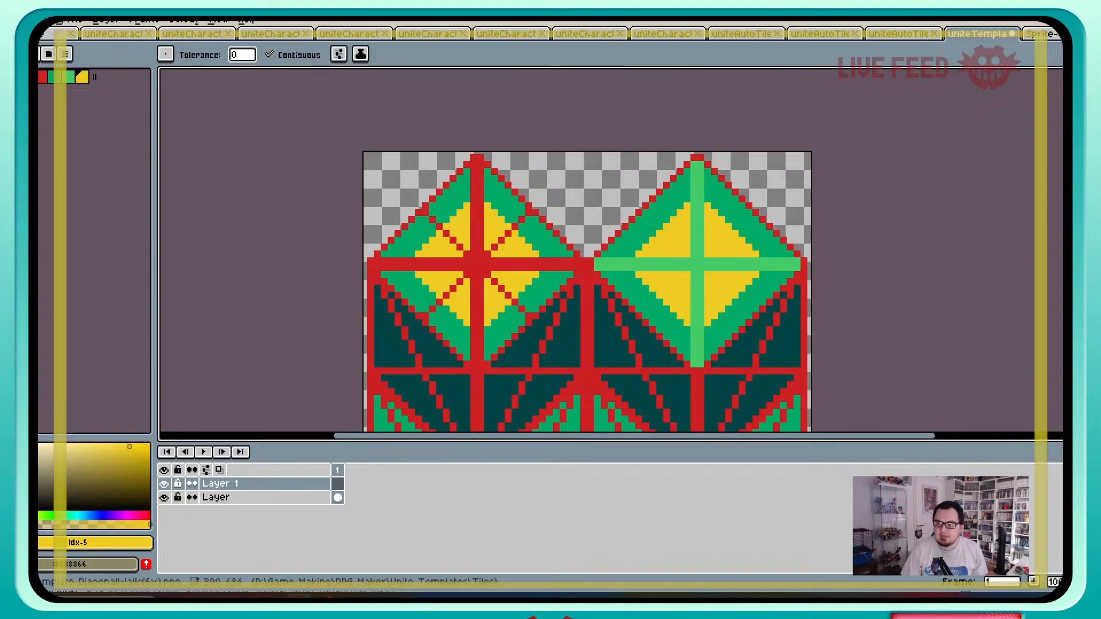
pyautogui.click(1041, 33)
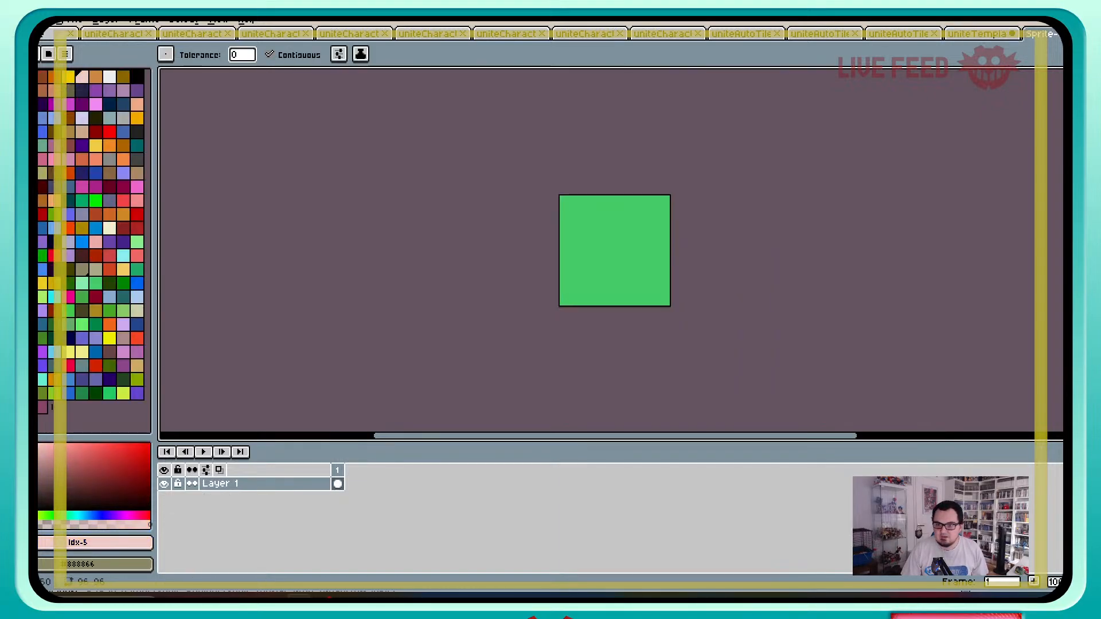
pyautogui.hotkey('ctrl', 'a')
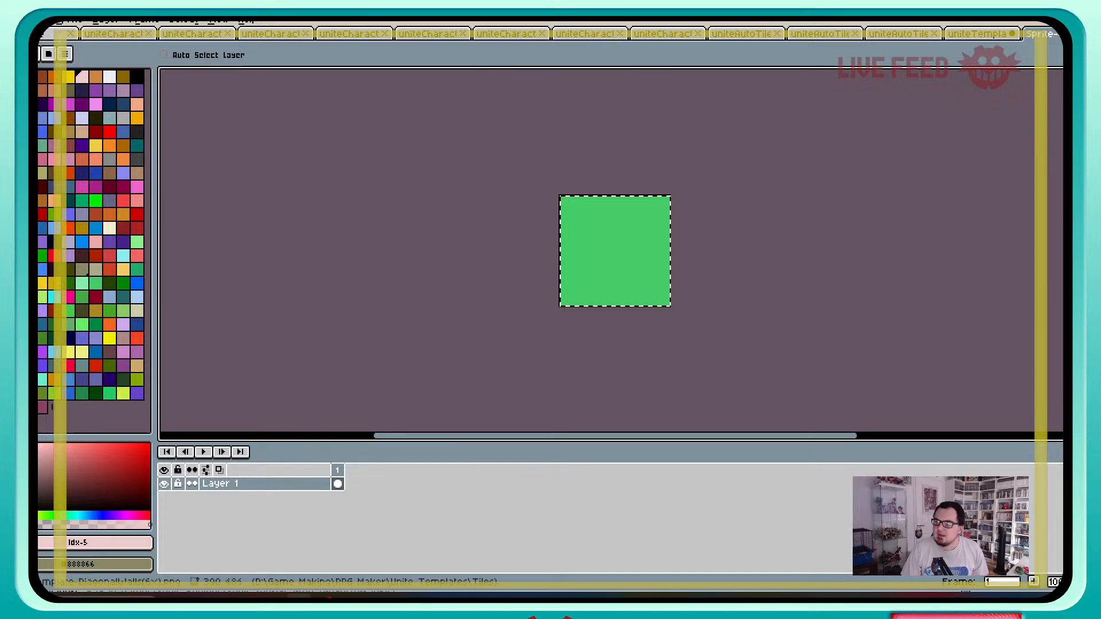
pyautogui.click(981, 34)
pyautogui.hotkey('ctrl', 'v')
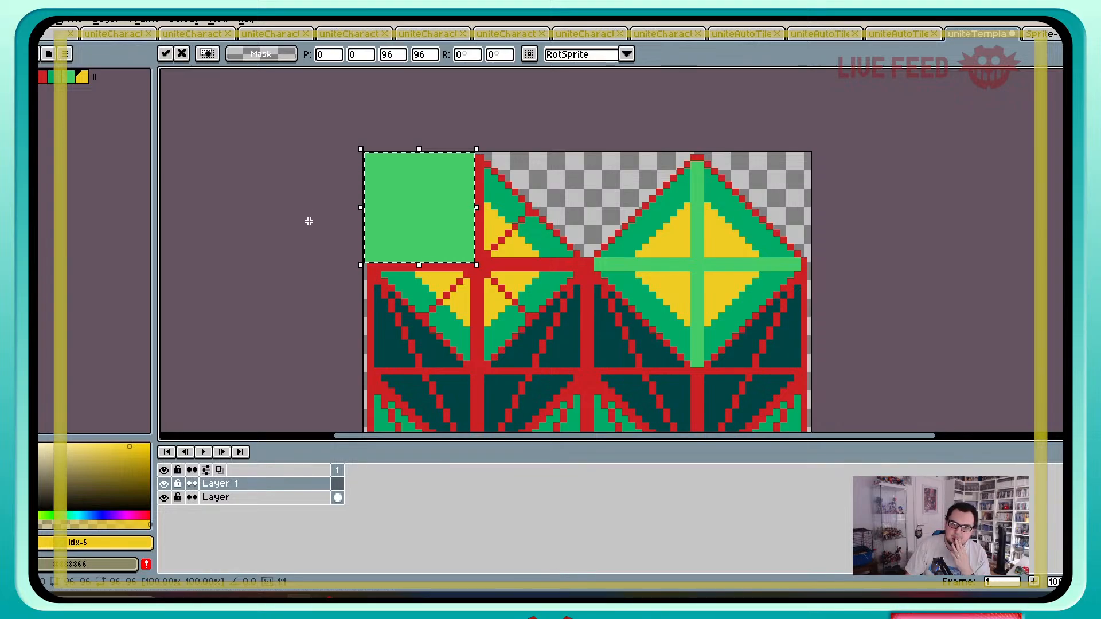
# Step: Undo the green square paste, the added layer and the canvas resize on the diagonal walls template
pyautogui.hotkey('ctrl', 'z')
pyautogui.hotkey('ctrl', 'z')
pyautogui.hotkey('ctrl', 'z')
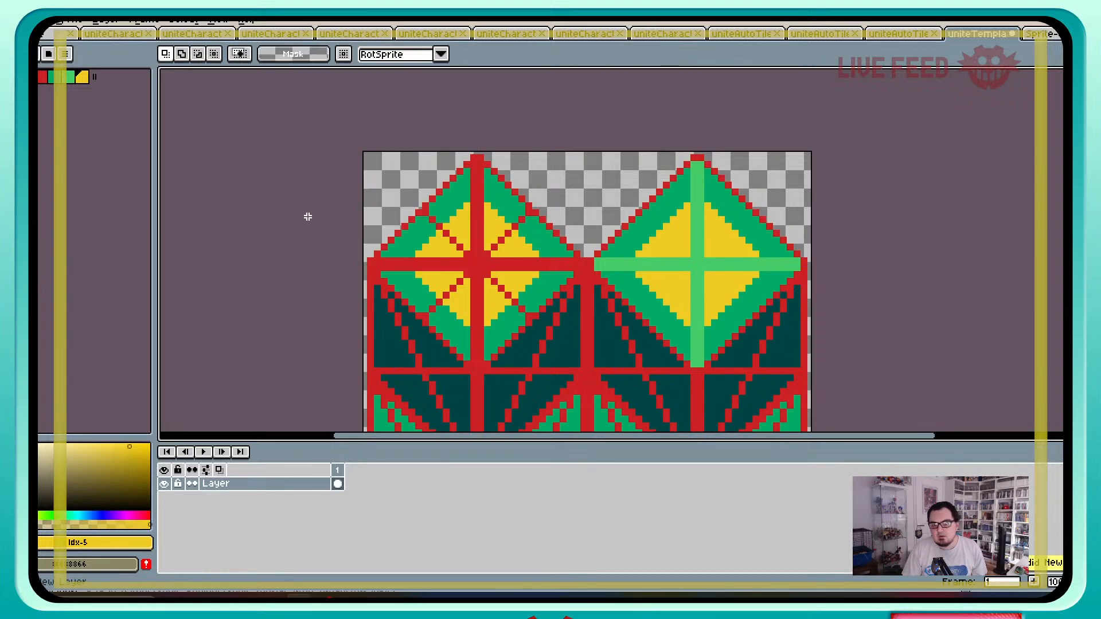
pyautogui.scroll(-3, 534, 285)
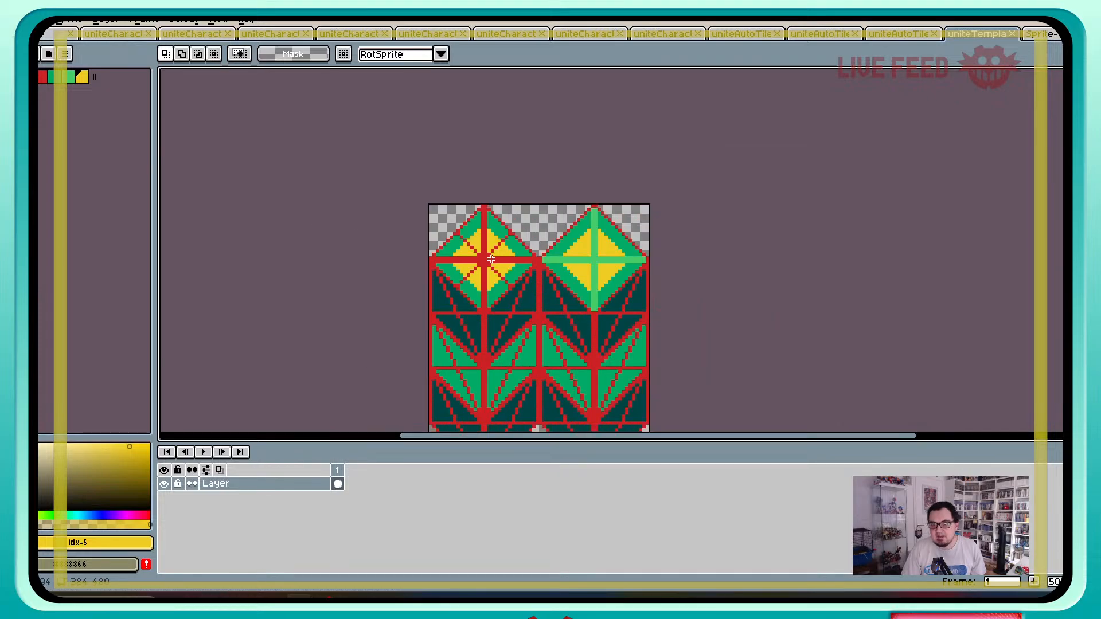
pyautogui.scroll(1, 535, 284)
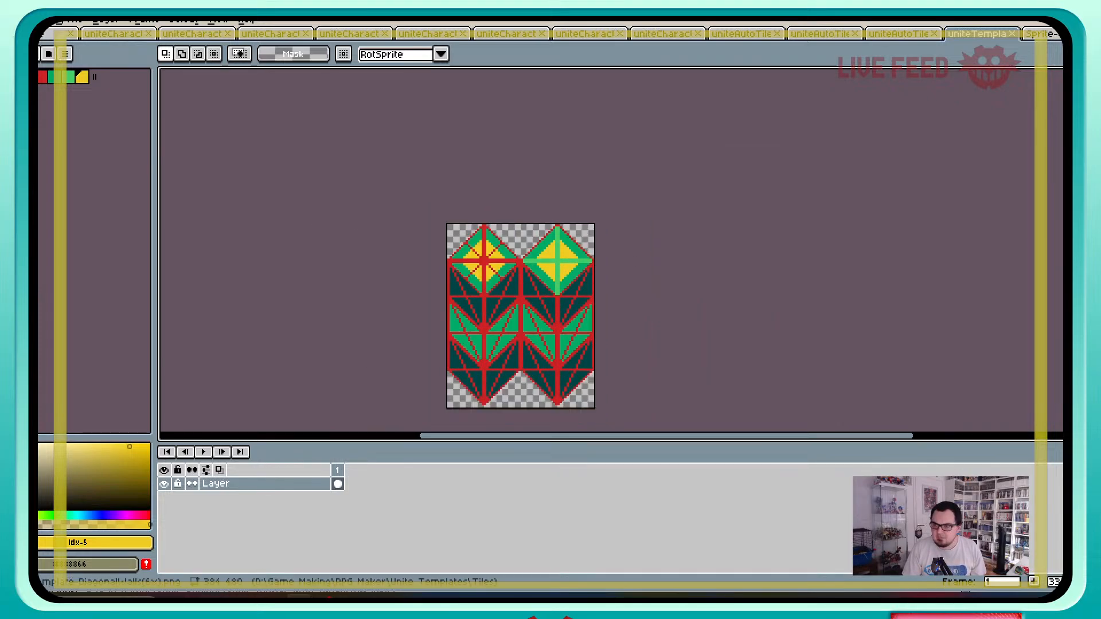
# Step: Switch to the green square sprite, enlarge its canvas to 98 × 98 px around the centre, and deselect
pyautogui.hotkey('ctrl', 'Tab')
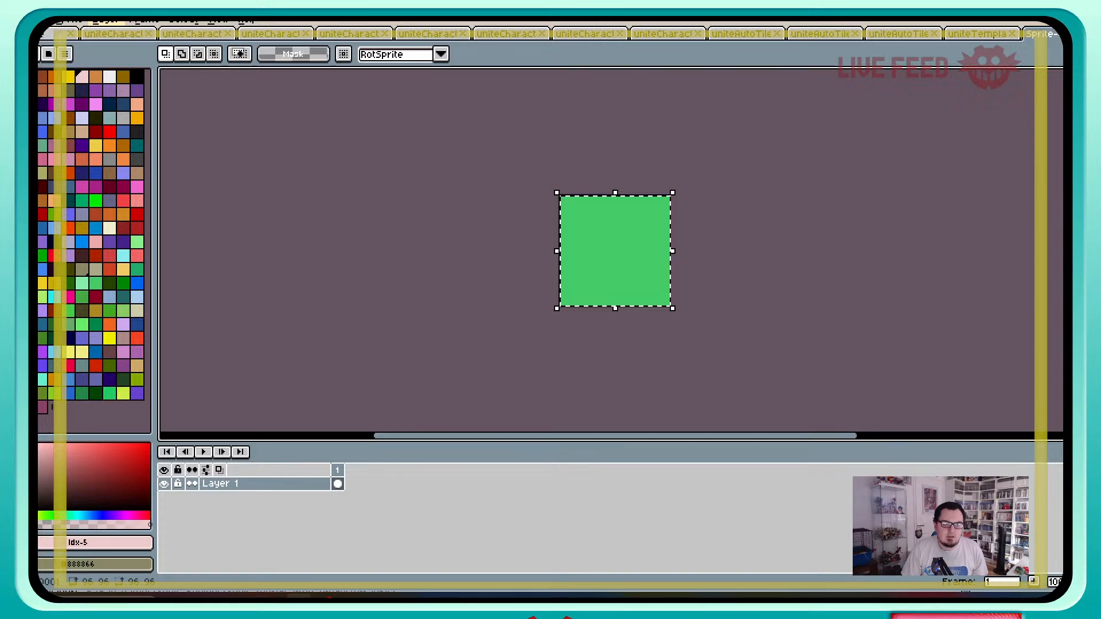
pyautogui.click(70, 23)
pyautogui.press('Return')
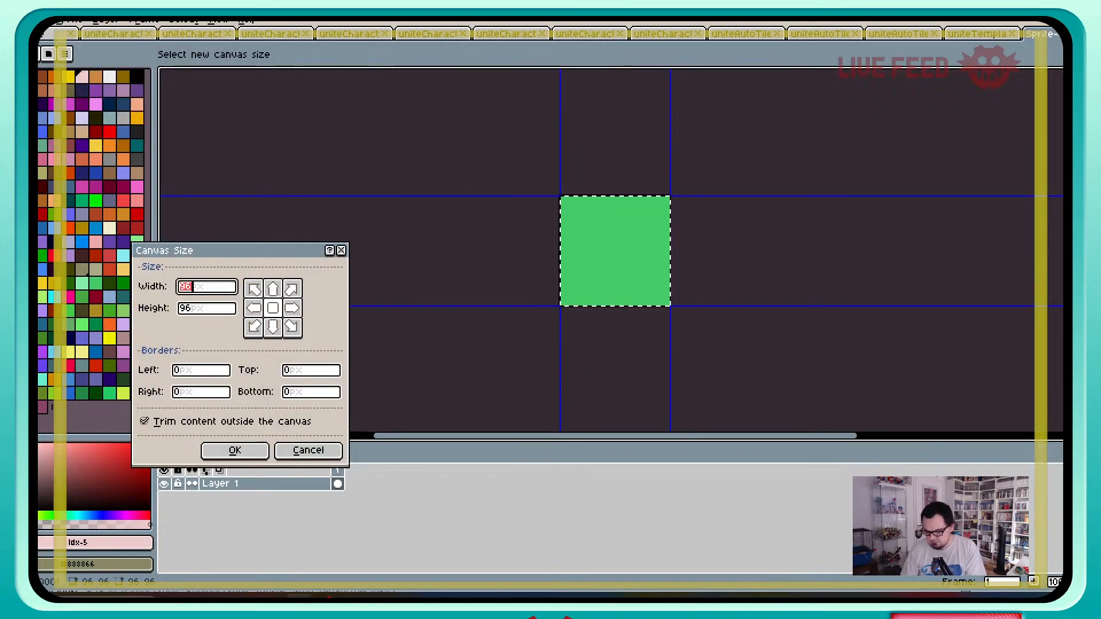
pyautogui.write('98')
pyautogui.press('Tab')
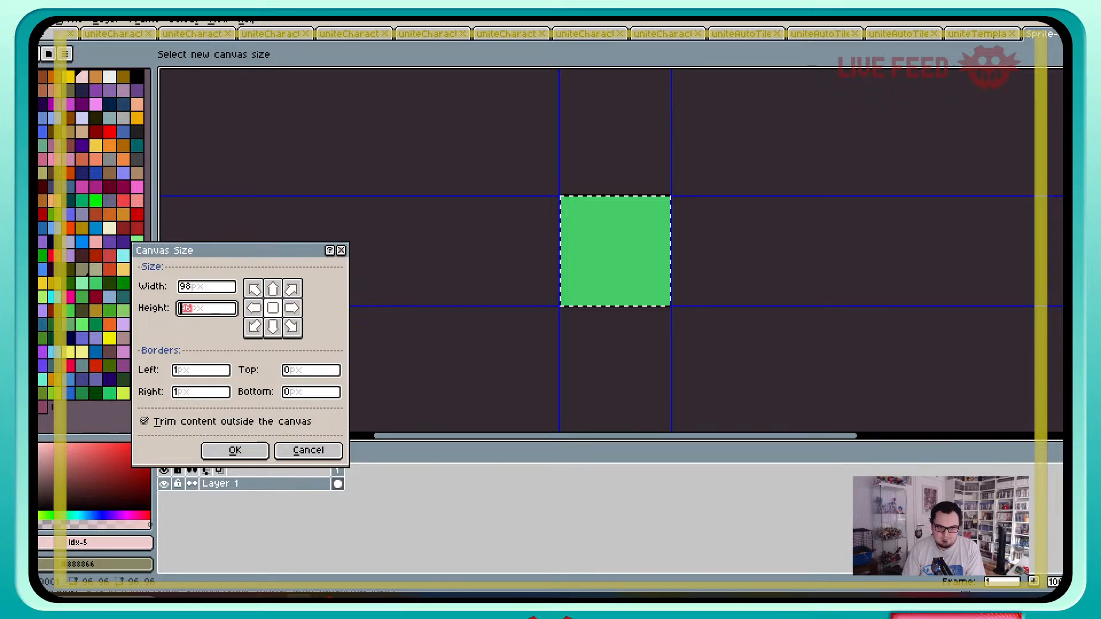
pyautogui.write('98')
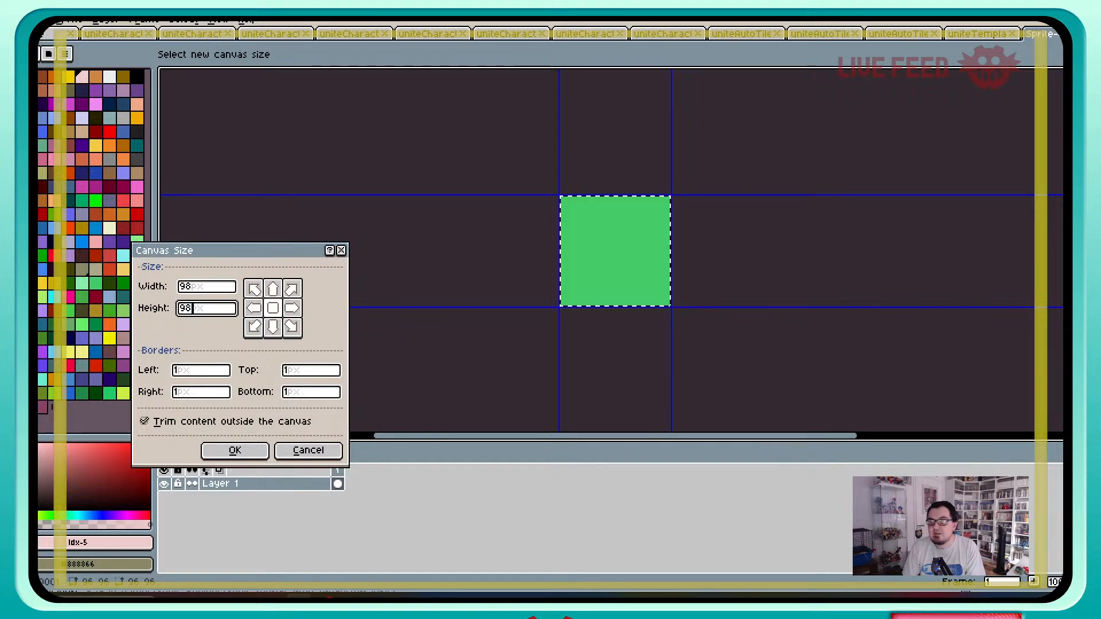
pyautogui.click(236, 451)
pyautogui.scroll(2, 624, 198)
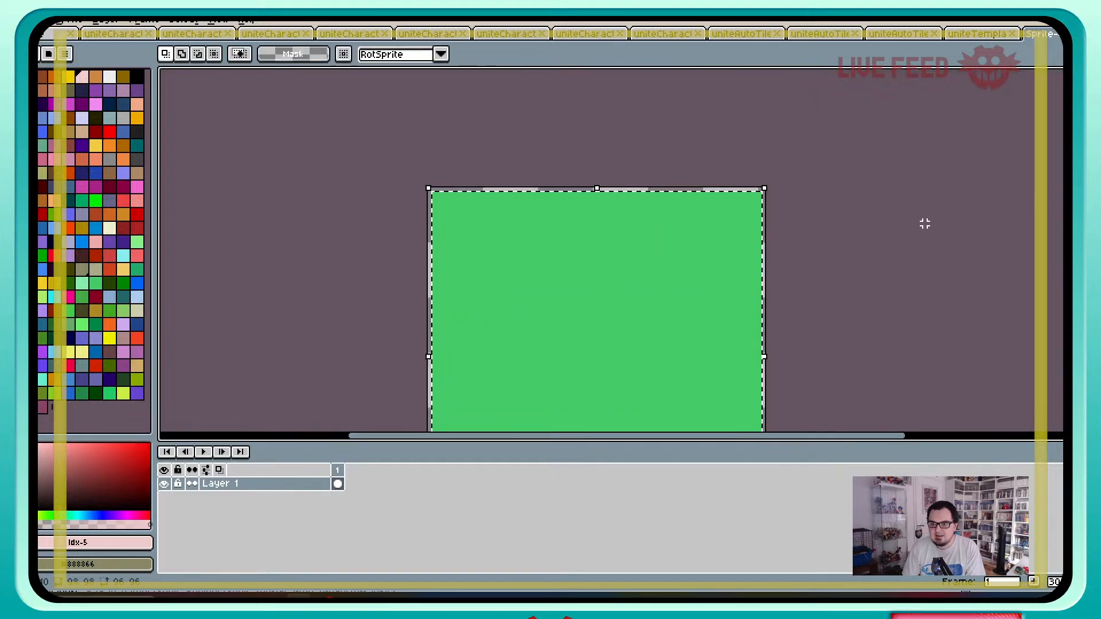
pyautogui.scroll(-1, 925, 224)
pyautogui.click(859, 290)
pyautogui.moveTo(858, 290); pyautogui.dragTo(761, 233, button='middle')
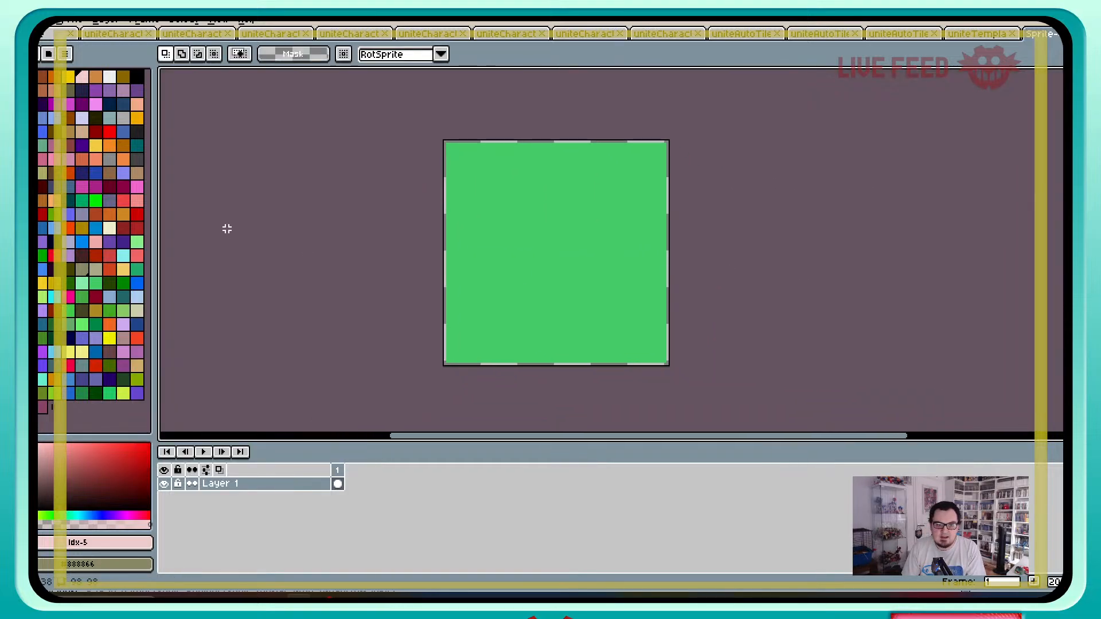
# Step: Fill the transparent one-pixel border around the green square with light red
pyautogui.click(123, 200)
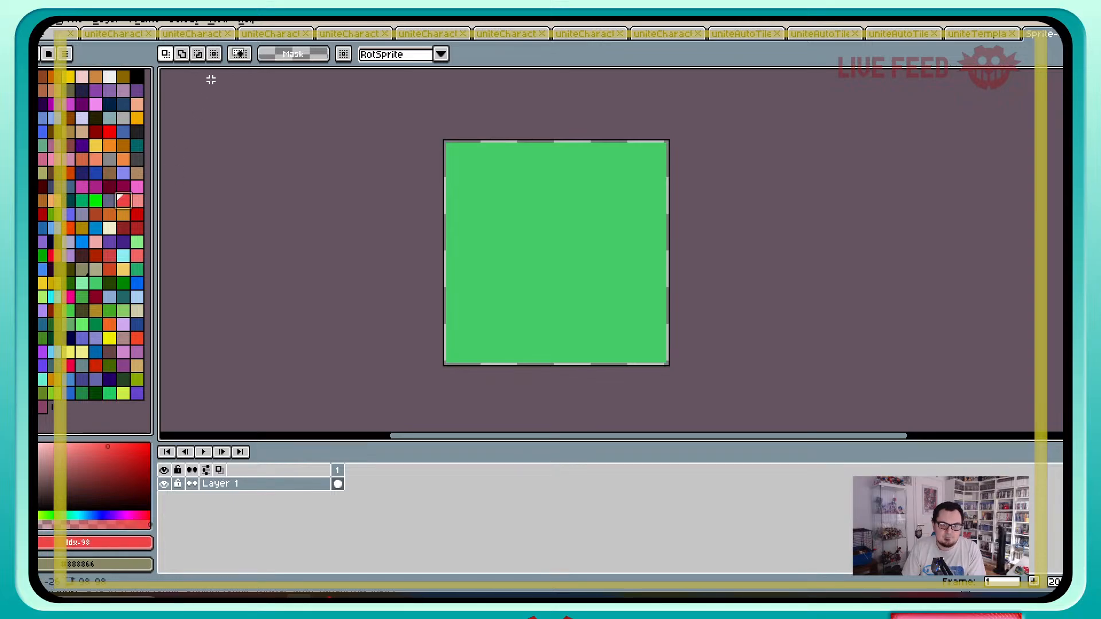
pyautogui.press('g')
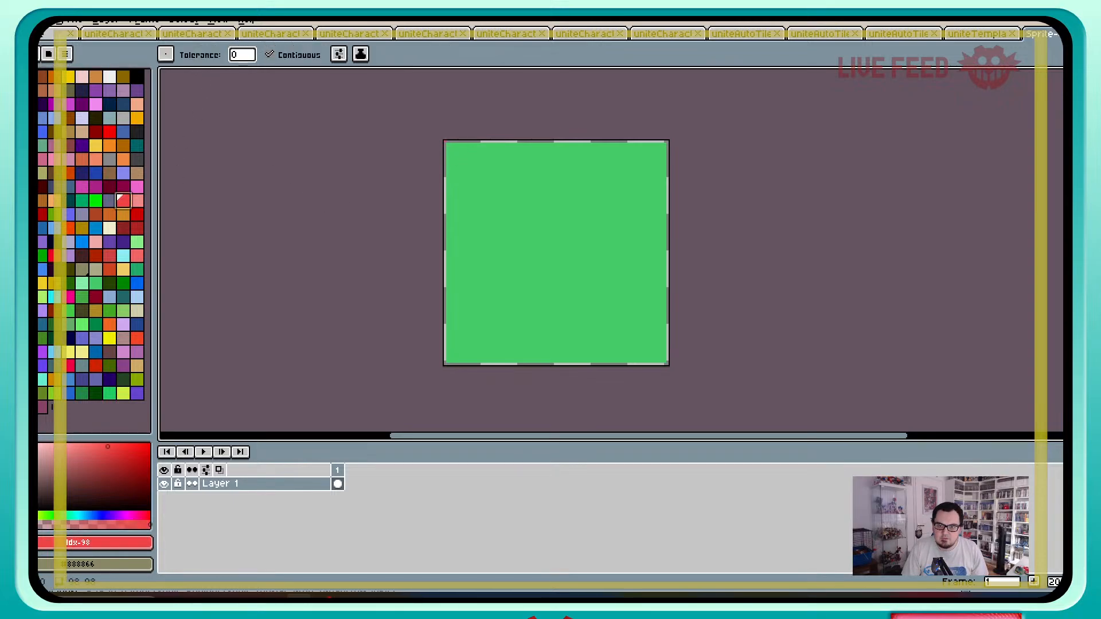
pyautogui.click(445, 141)
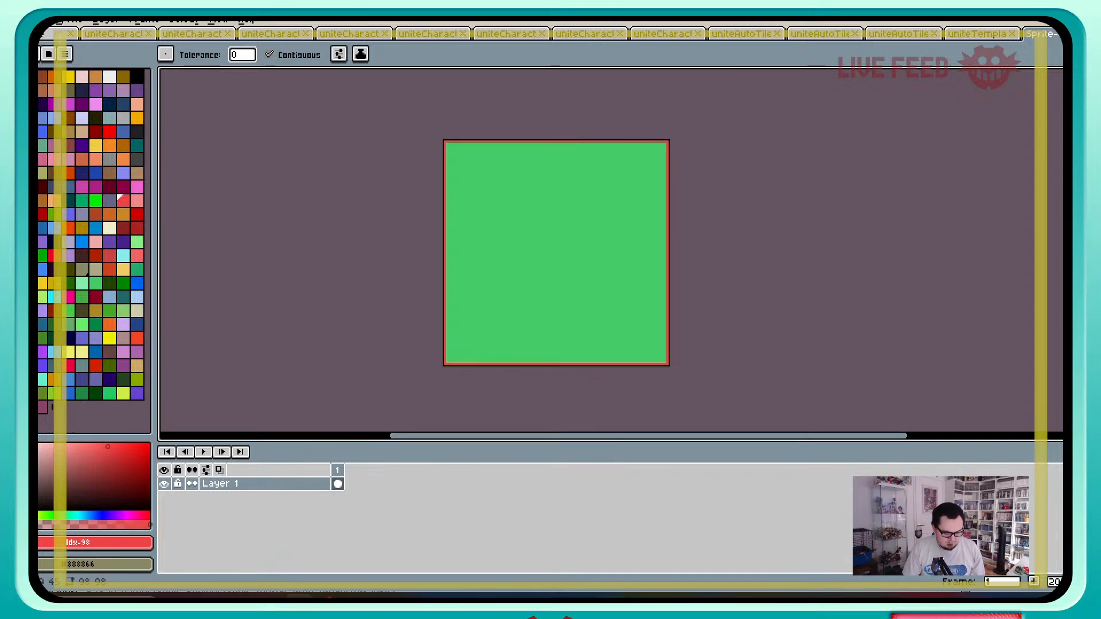
# Step: Copy the whole bordered square onto a new layer at the same position
pyautogui.hotkey('ctrl', 'a')
pyautogui.hotkey('shift', 'n')
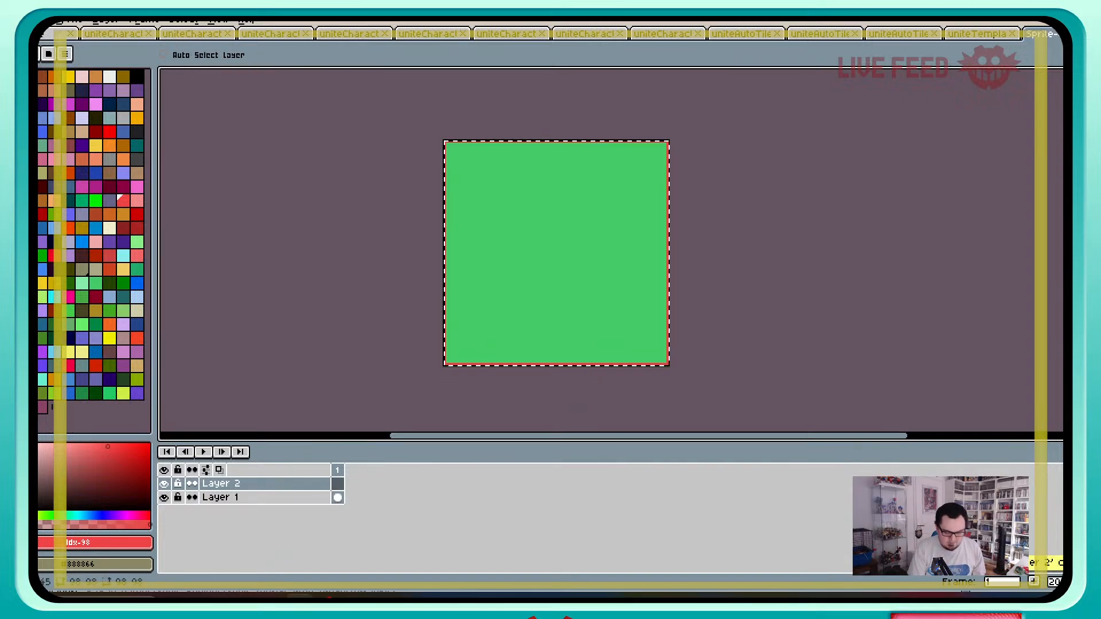
pyautogui.hotkey('ctrl', 'v')
# Step: Recolour the copied square with a dark teal interior and a bright yellow border, and clear the selection
pyautogui.click(69, 201)
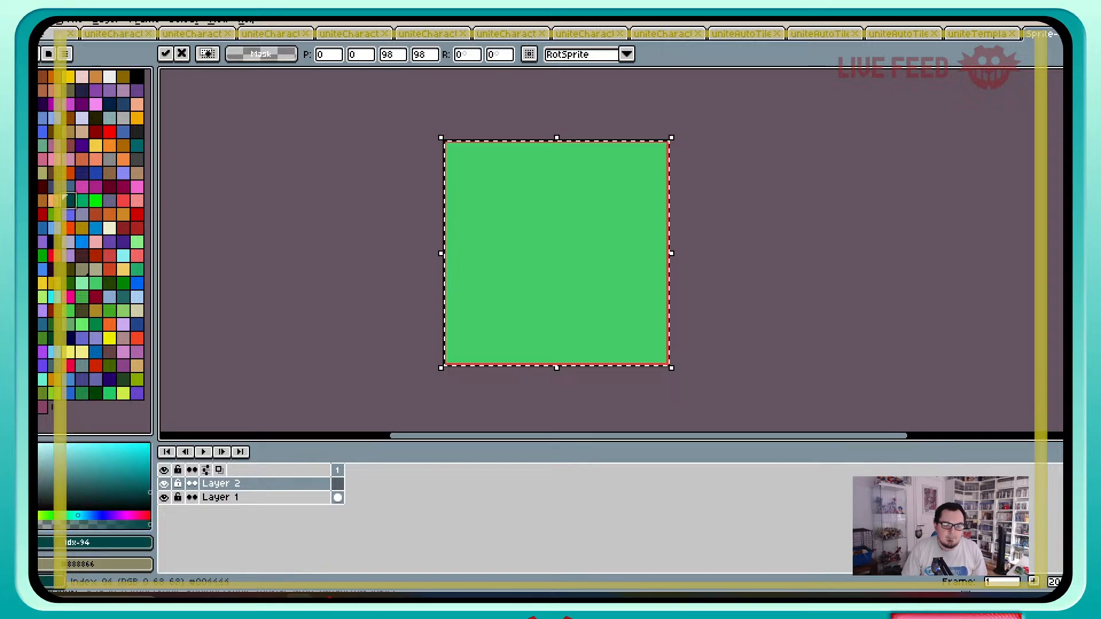
pyautogui.press('g')
pyautogui.click(533, 216)
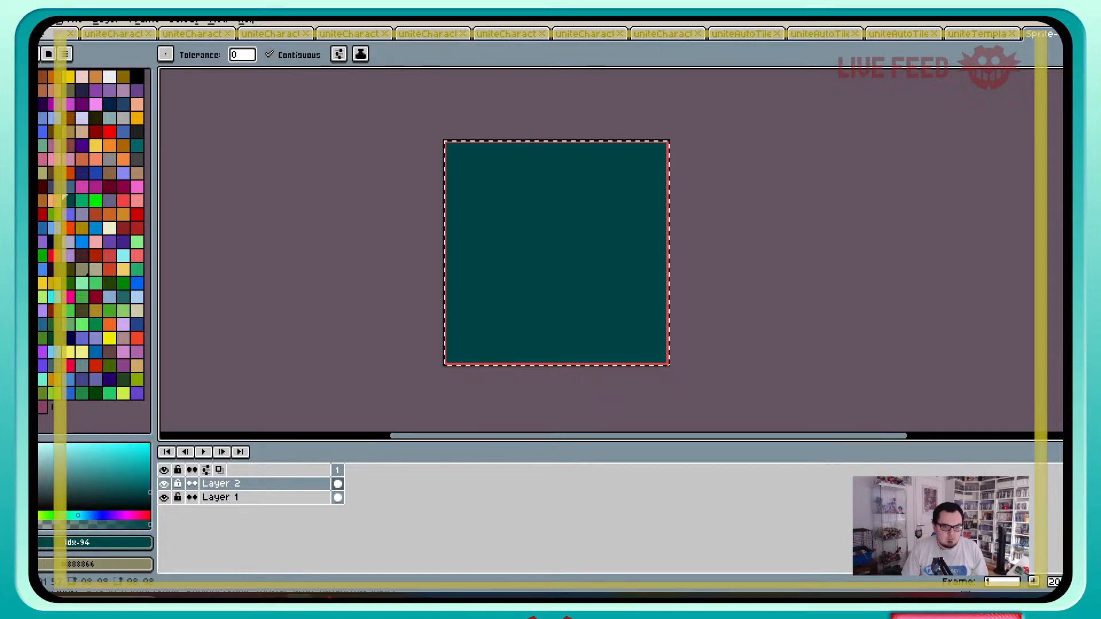
pyautogui.click(110, 337)
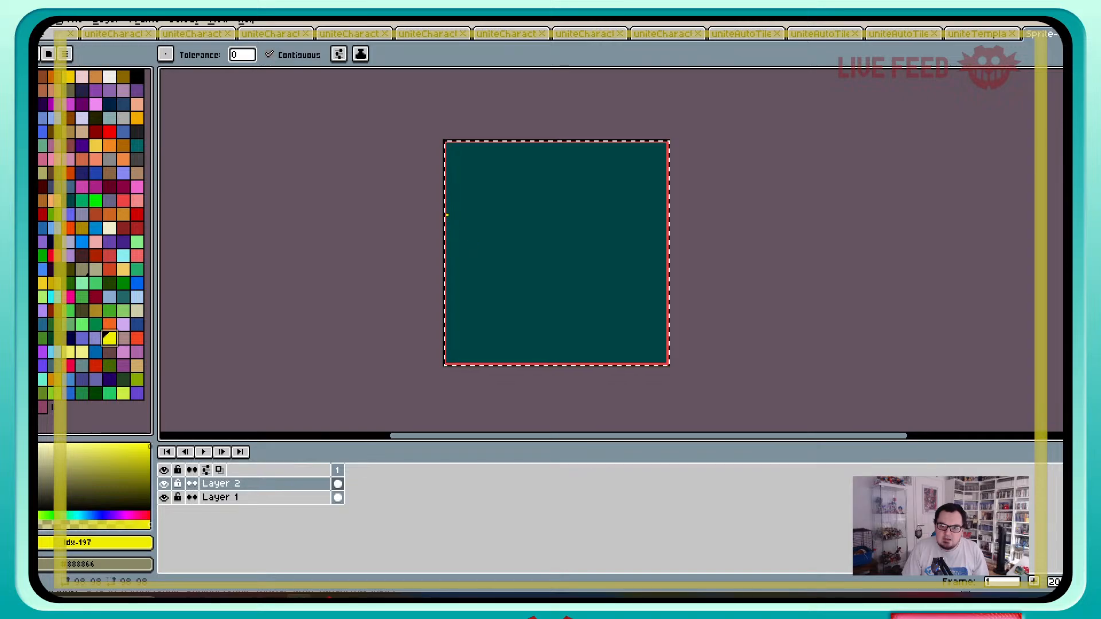
pyautogui.click(445, 214)
pyautogui.hotkey('ctrl', 'd')
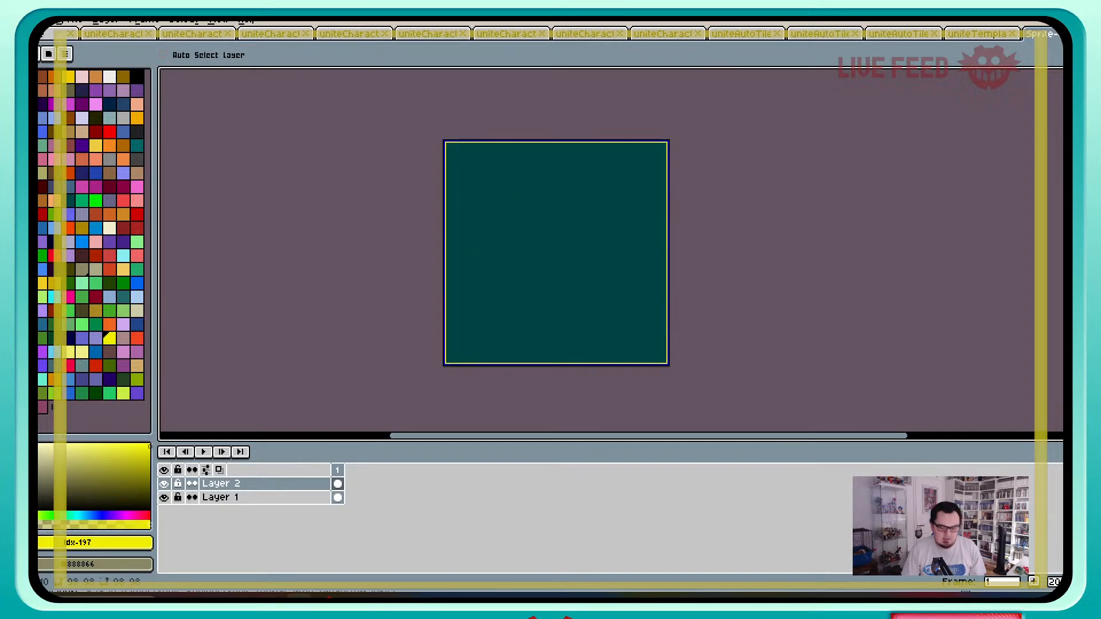
# Step: Widen the canvas to 196 px at 98 px height, adding all the extra space to the right of the square
pyautogui.click(70, 22)
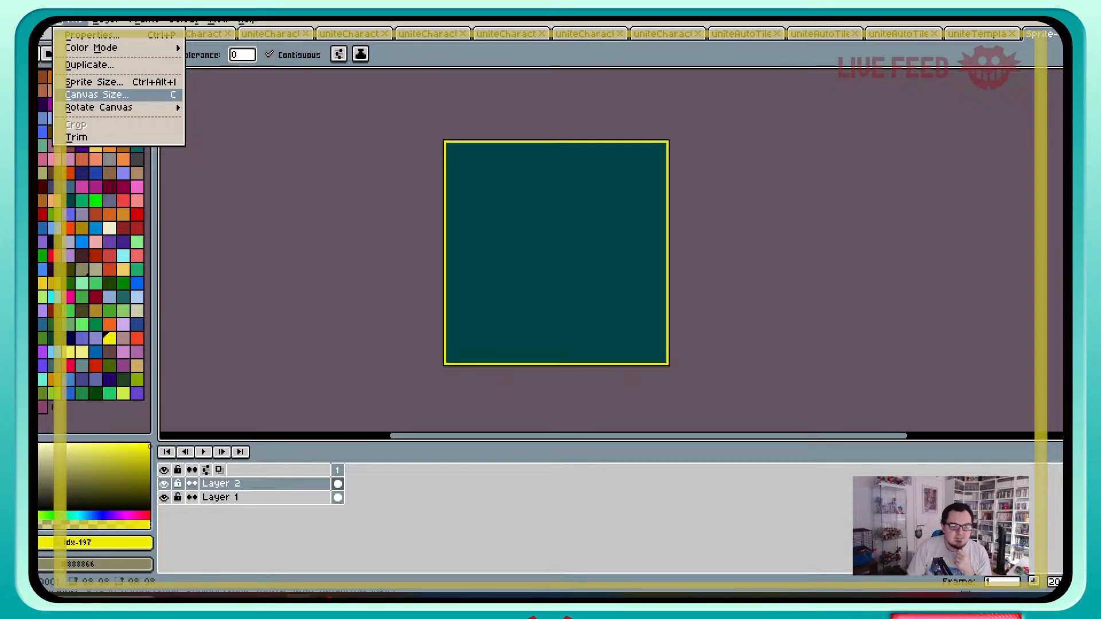
pyautogui.click(97, 94)
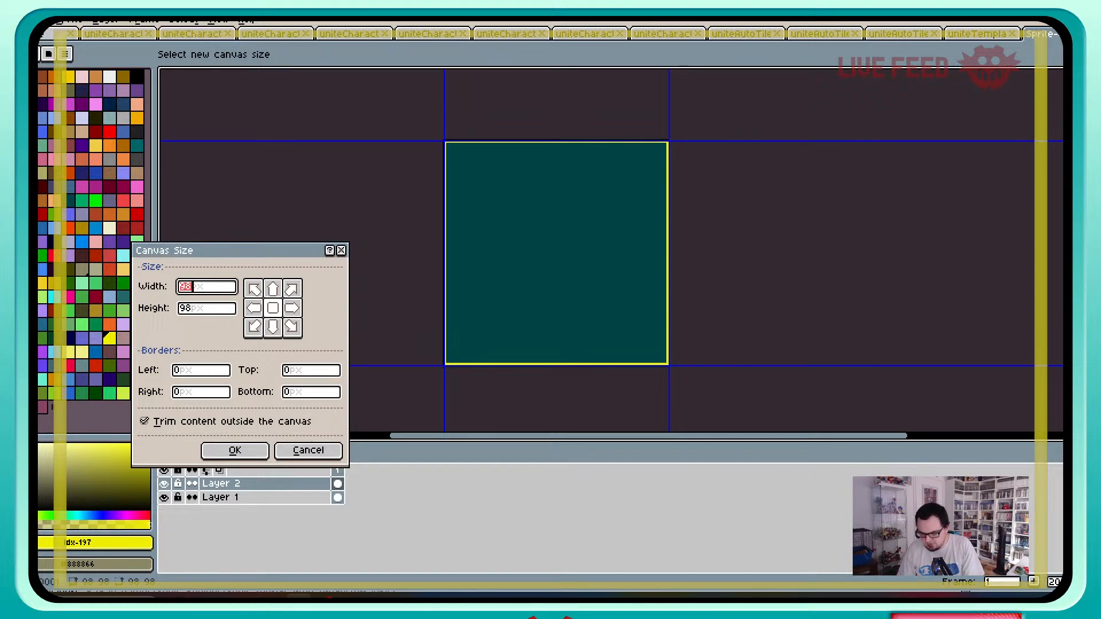
pyautogui.write('196')
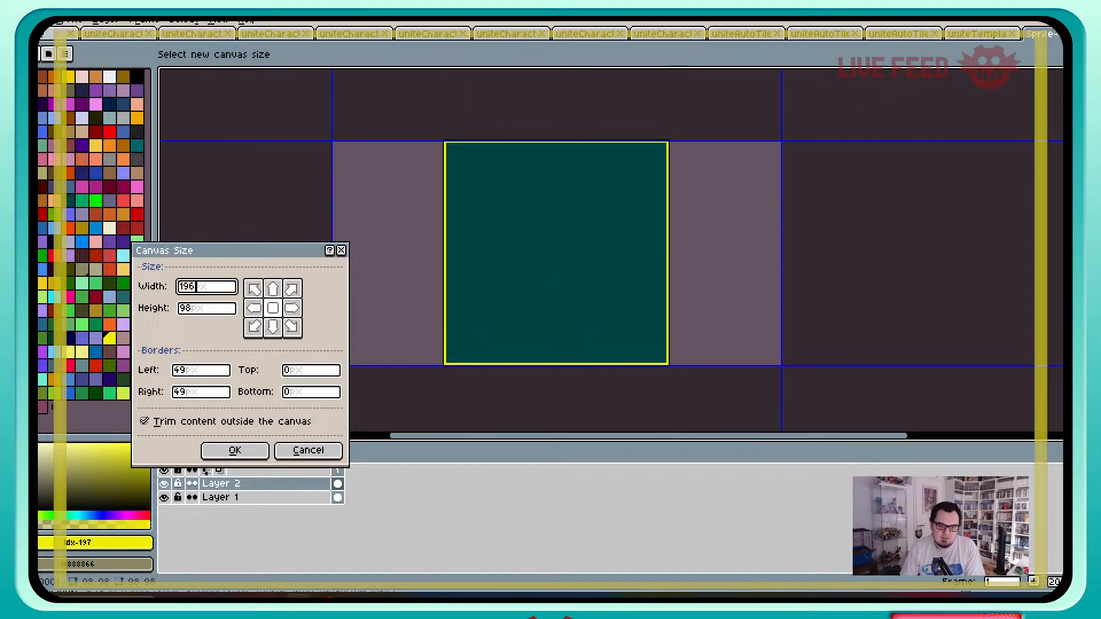
pyautogui.press('Tab')
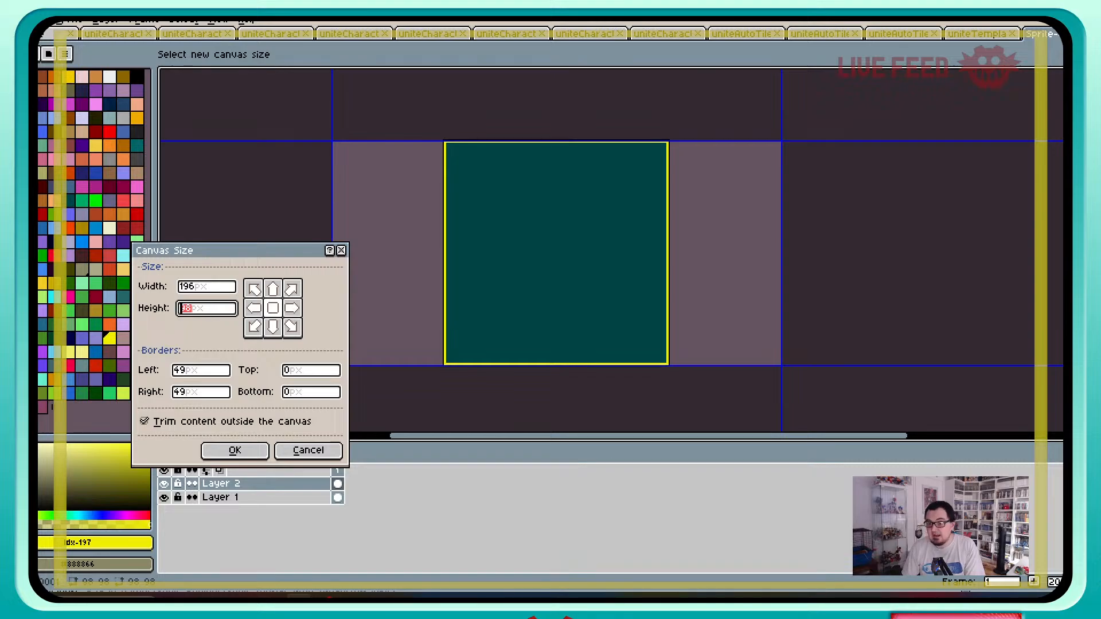
pyautogui.click(253, 308)
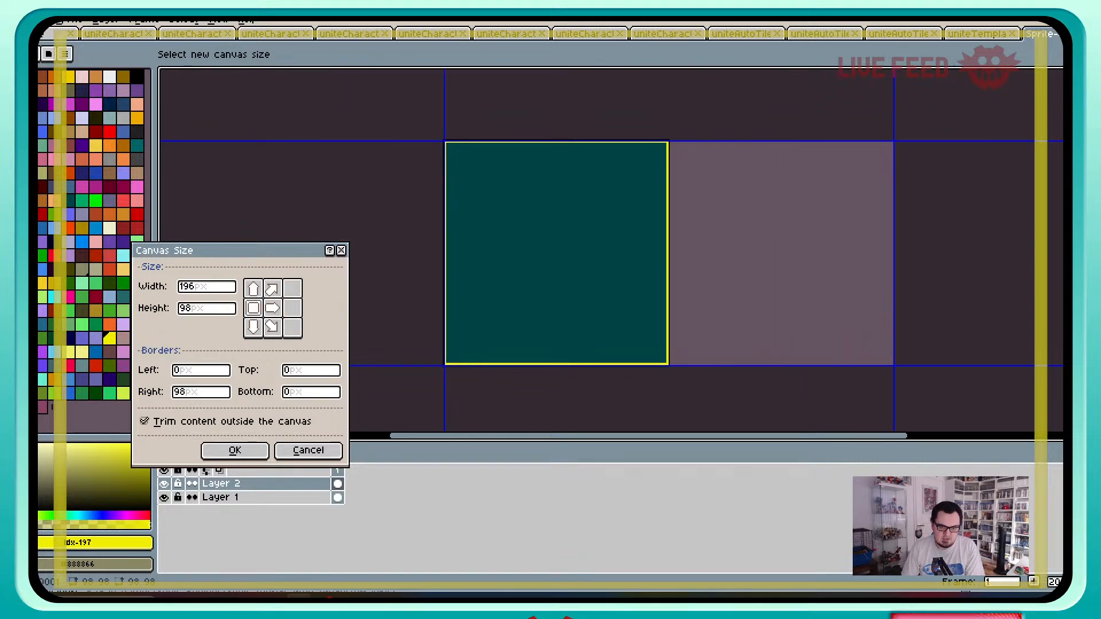
pyautogui.doubleClick(187, 309)
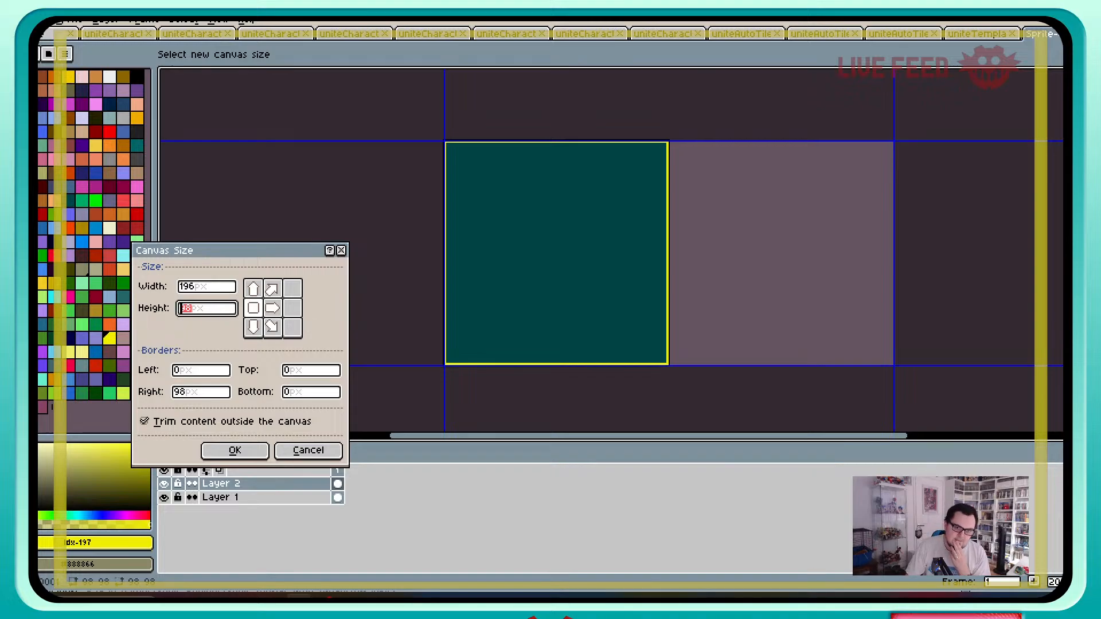
pyautogui.press('Return')
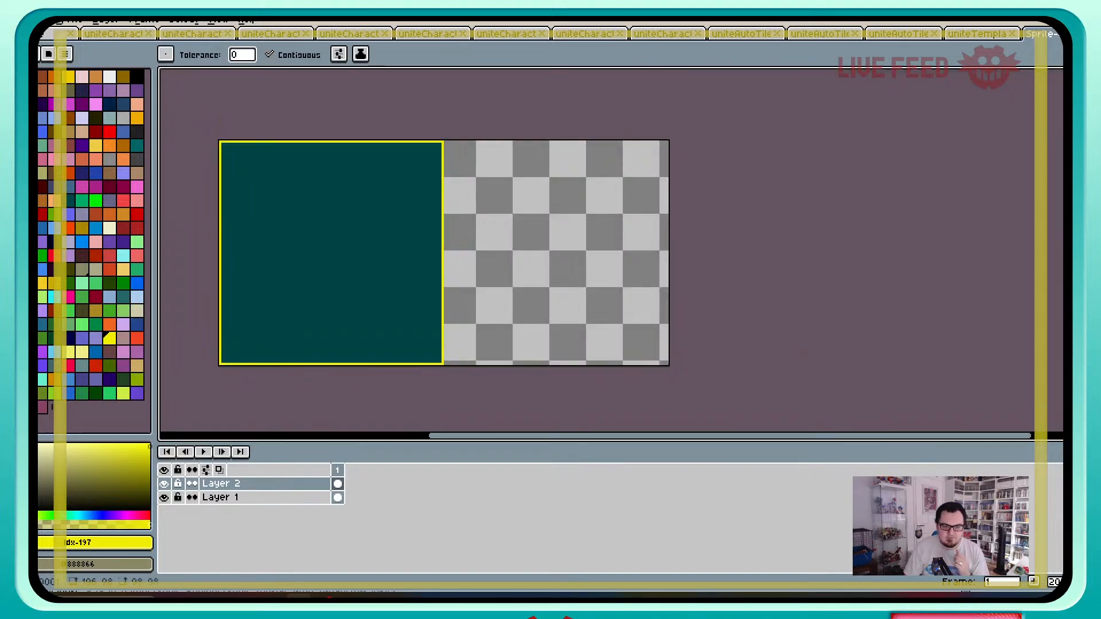
# Step: Move the dark teal square into the empty right half so it sits flush against the green square
pyautogui.press('v')
pyautogui.keyDown('shift'); pyautogui.moveTo(332, 266); pyautogui.dragTo(562, 275); pyautogui.keyUp('shift')
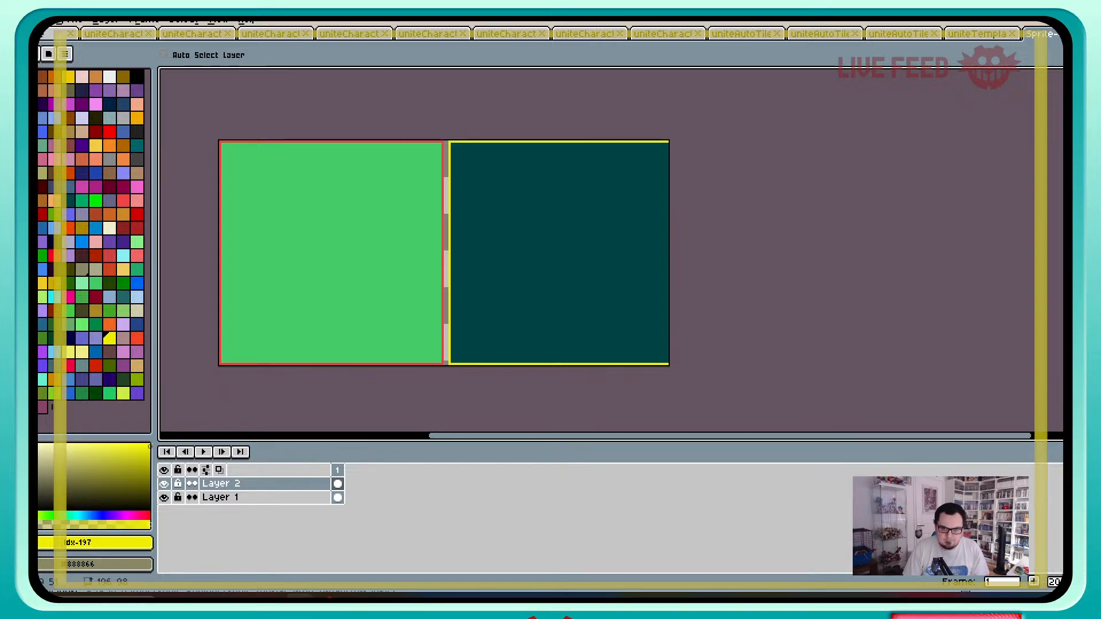
pyautogui.keyDown('ctrl'); pyautogui.scroll(1, 498, 220); pyautogui.keyUp('ctrl')
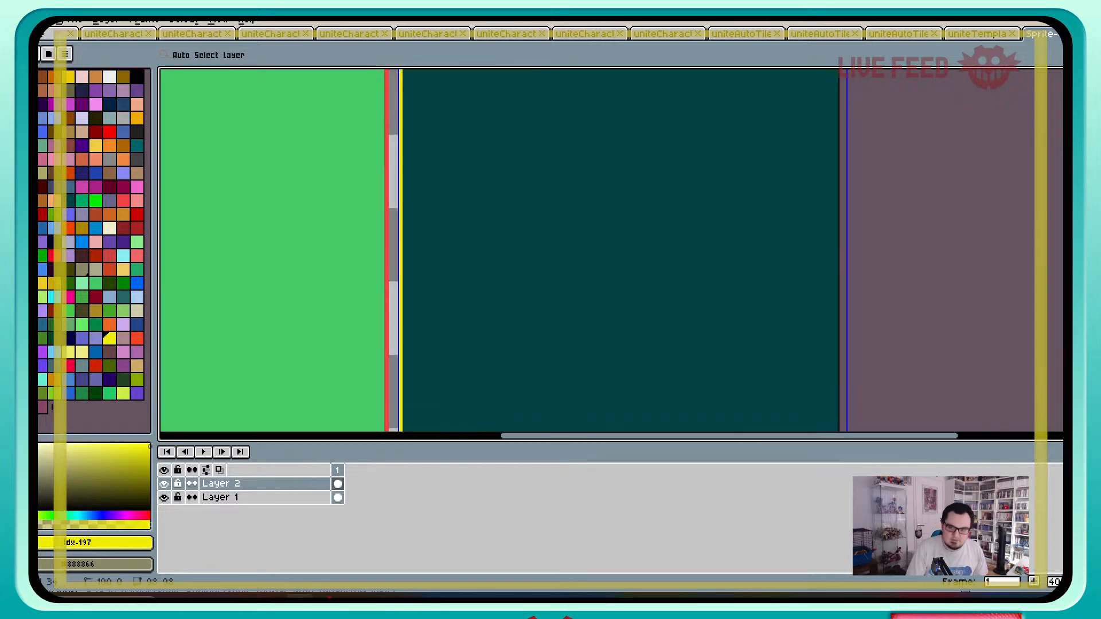
pyautogui.moveTo(510, 241); pyautogui.dragTo(501, 241)
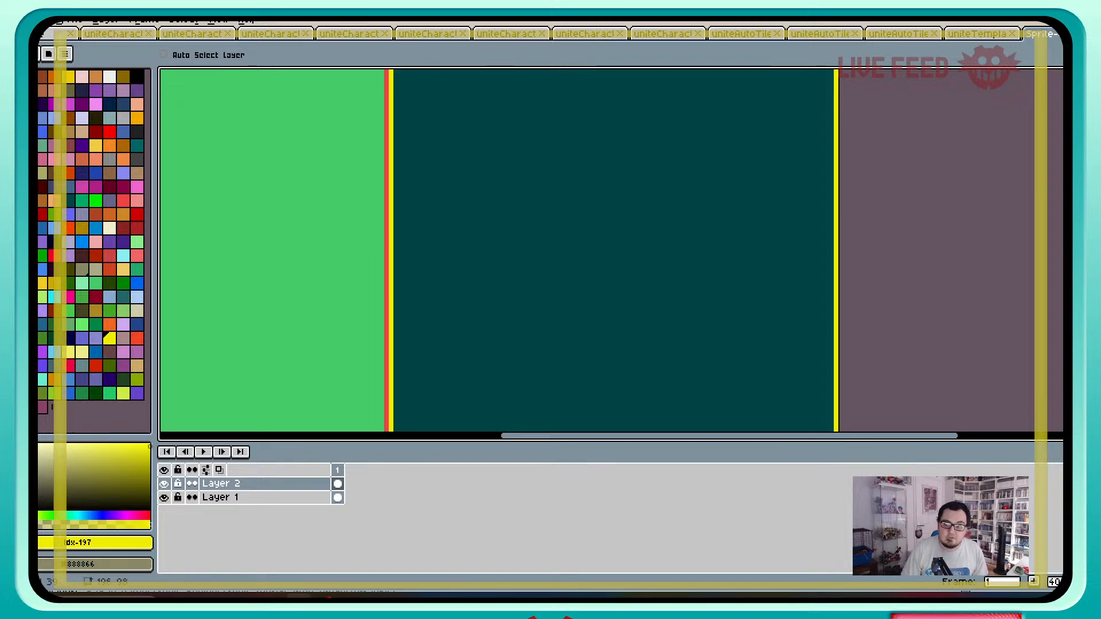
pyautogui.keyDown('ctrl'); pyautogui.scroll(-2, 298, 216); pyautogui.keyUp('ctrl')
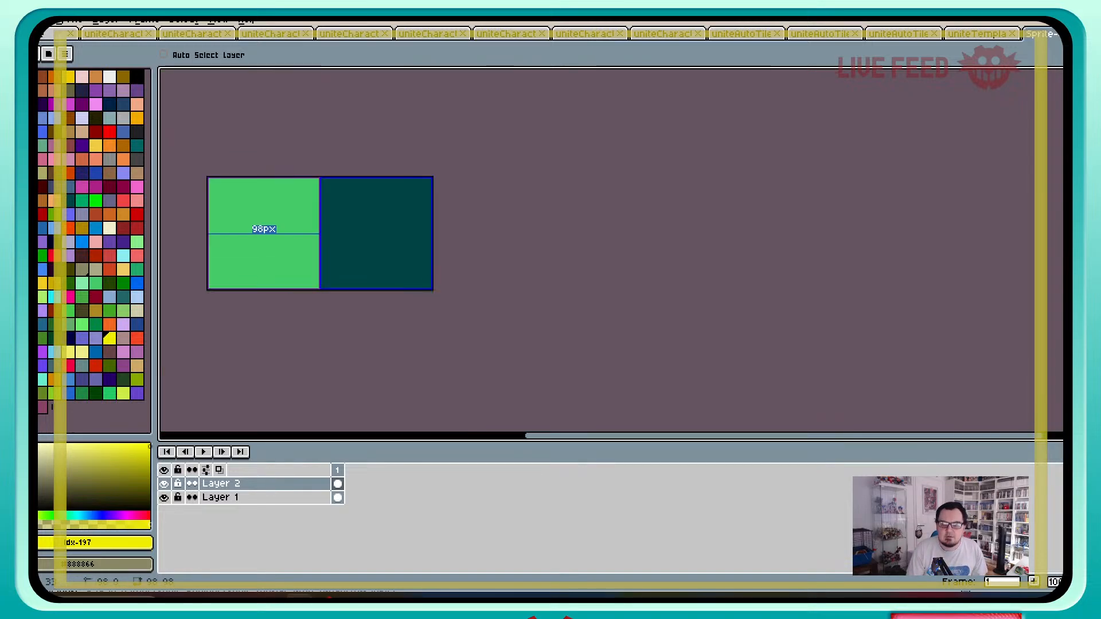
pyautogui.keyDown('ctrl'); pyautogui.scroll(1, 254, 216); pyautogui.keyUp('ctrl')
pyautogui.moveTo(254, 216); pyautogui.dragTo(440, 224, button='middle')
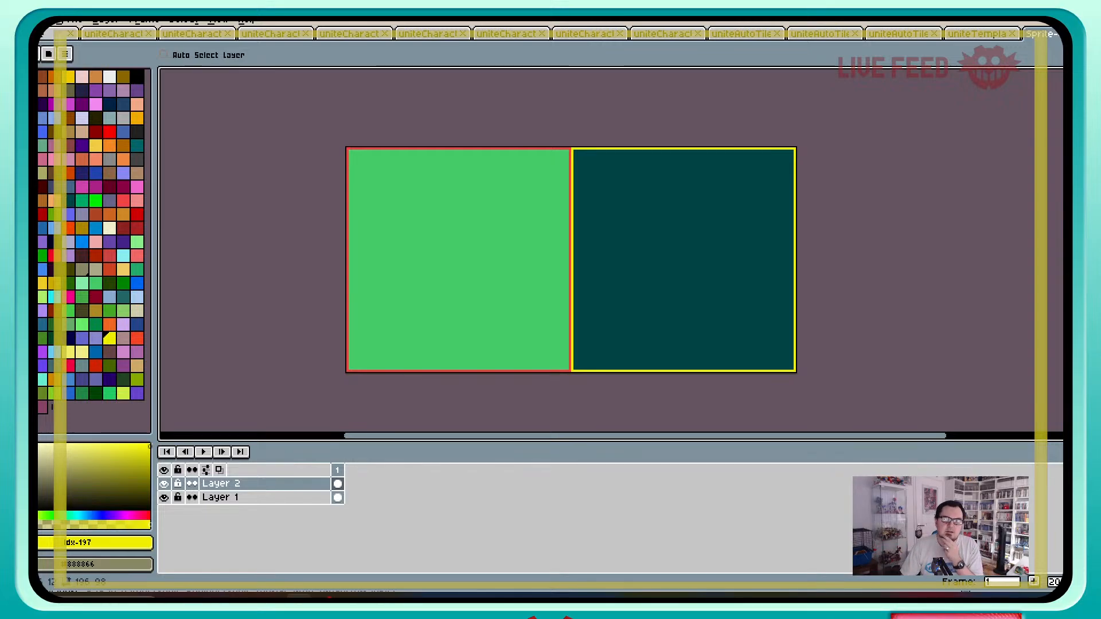
# Step: Return to the diagonal walls template, switch to Calculator and compute 98 × 4
pyautogui.click(975, 34)
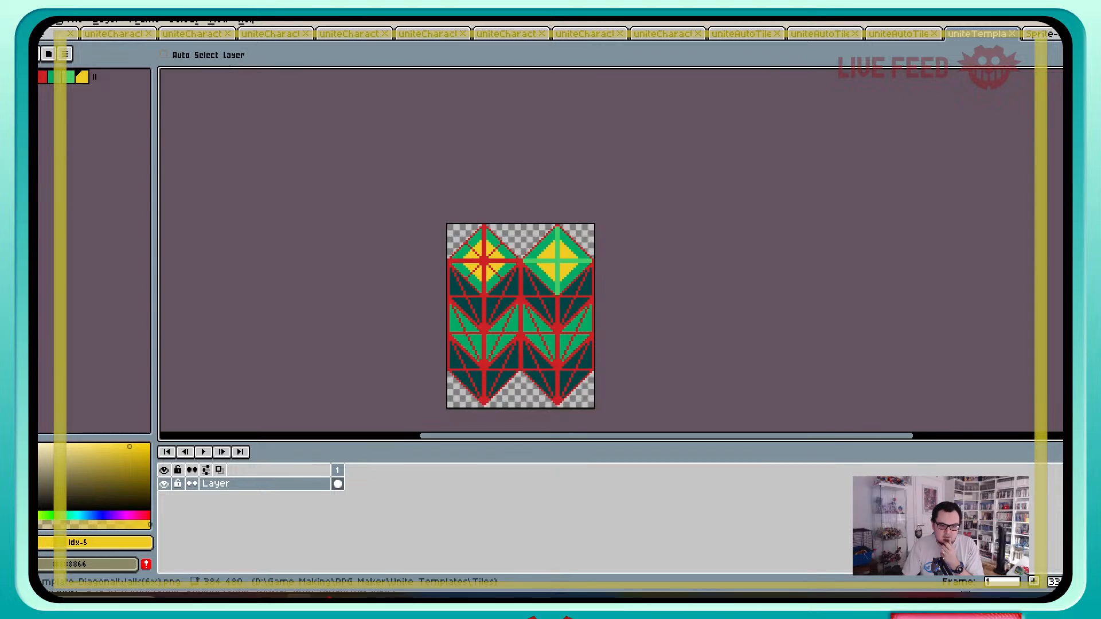
pyautogui.press('super')
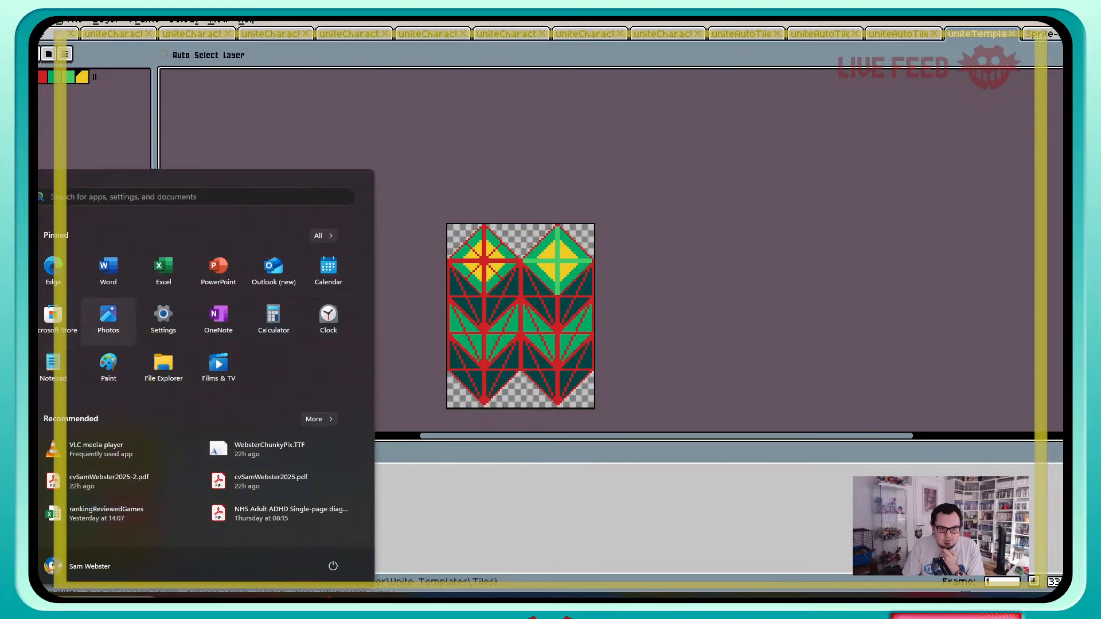
pyautogui.press('Escape')
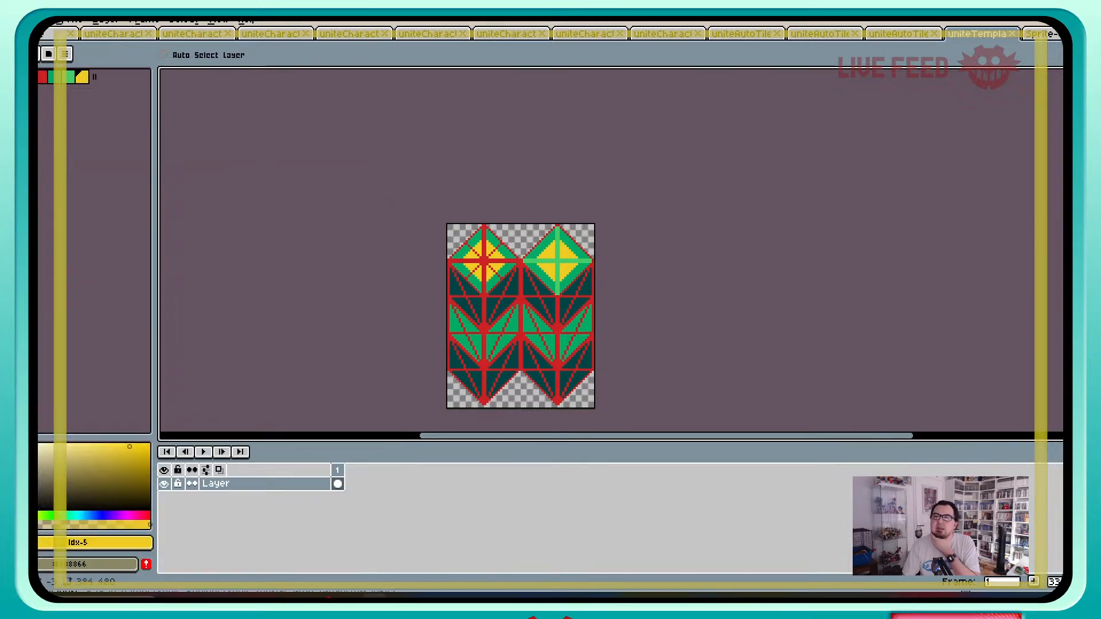
pyautogui.moveTo(38, 81); pyautogui.dragTo(489, 81)
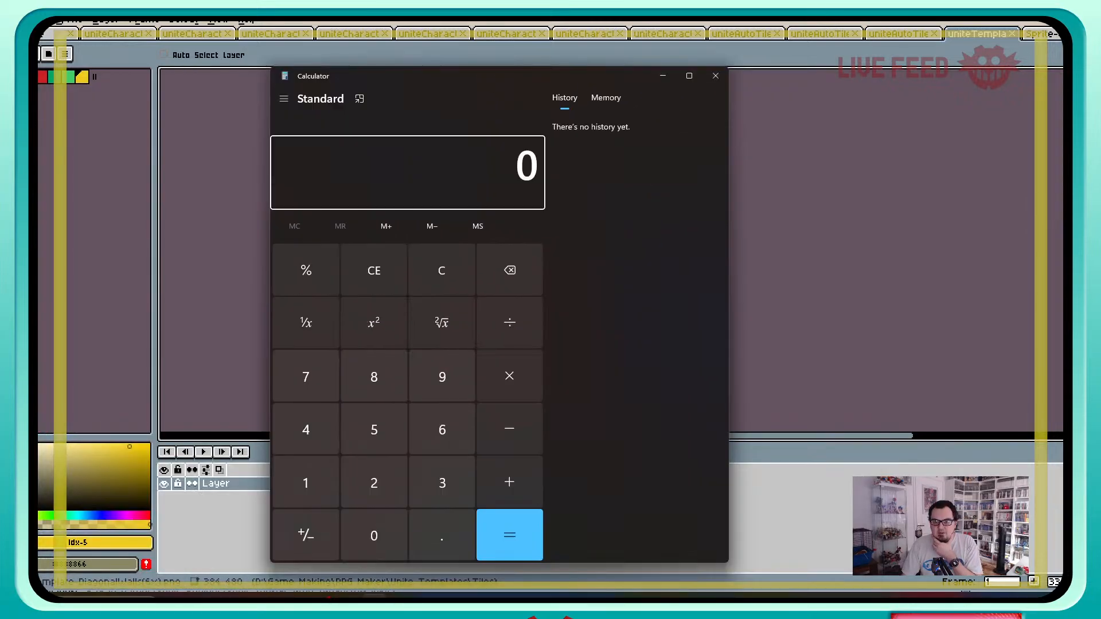
pyautogui.write('98*4')
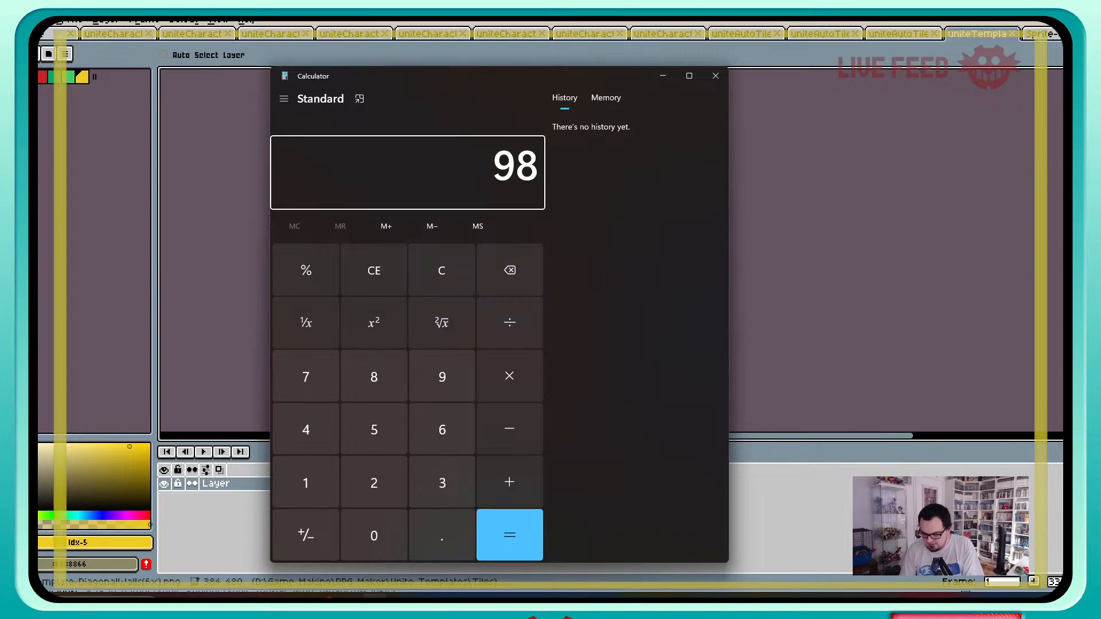
pyautogui.press('Return')
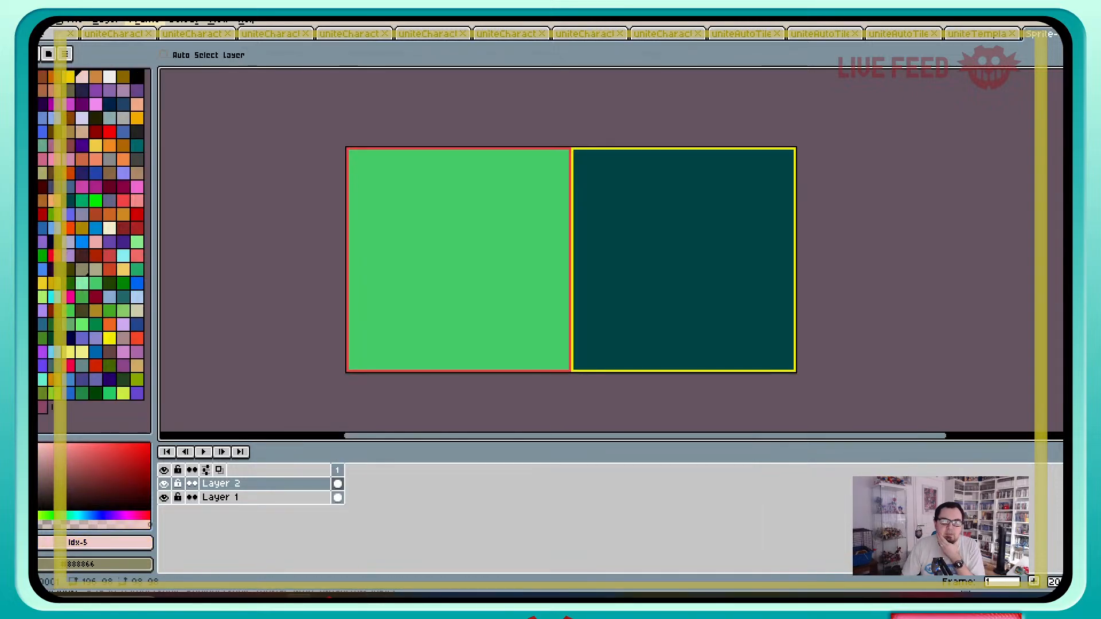
# Step: Open the sprite's canvas size settings and set the width to 392 px
pyautogui.click(72, 22)
pyautogui.click(97, 96)
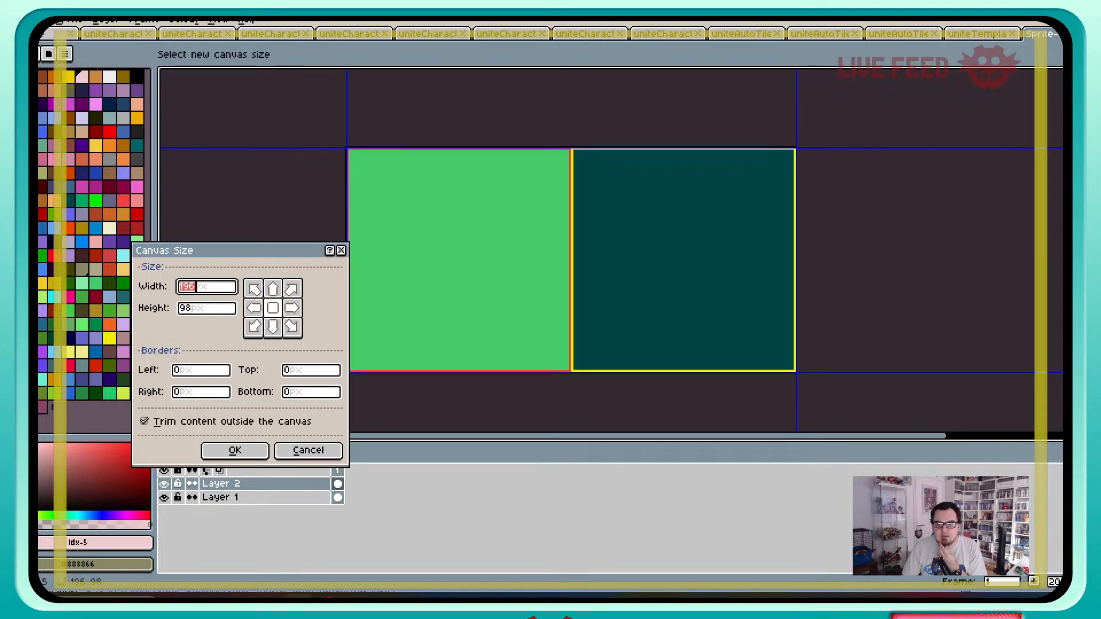
pyautogui.write('392')
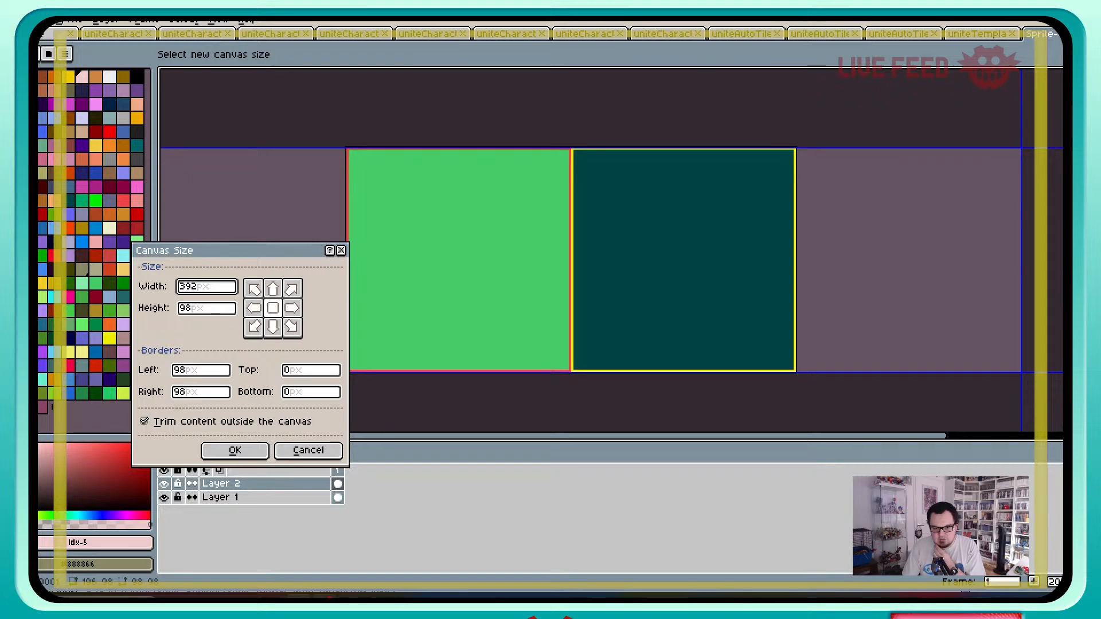
# Step: Switch to Calculator and compute 98 × 5
pyautogui.moveTo(324, 597)
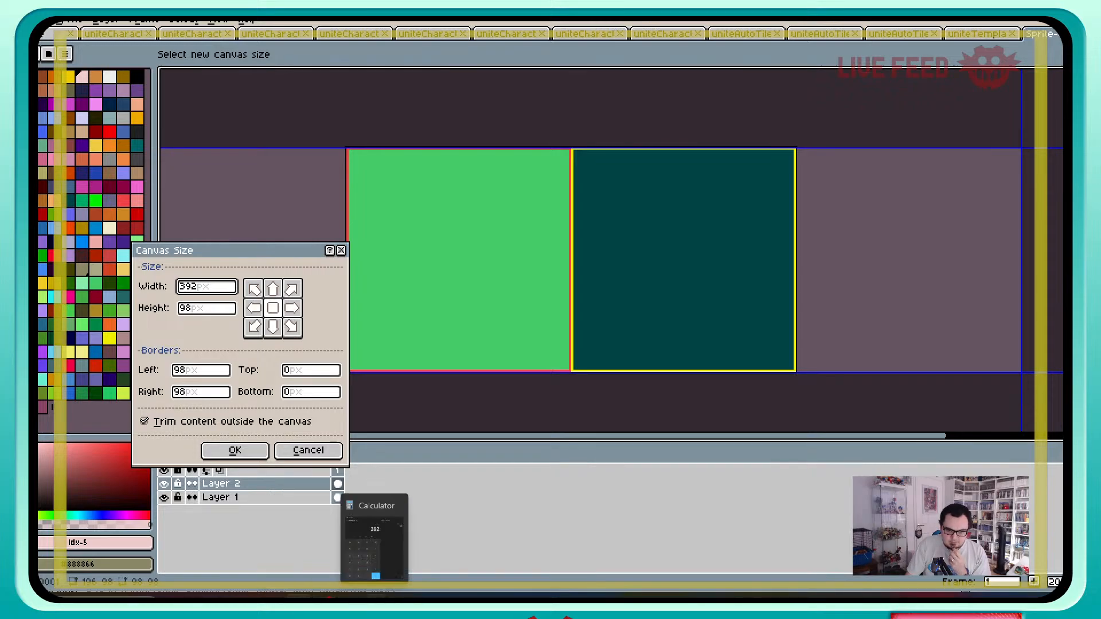
pyautogui.click(376, 600)
pyautogui.write('98*5')
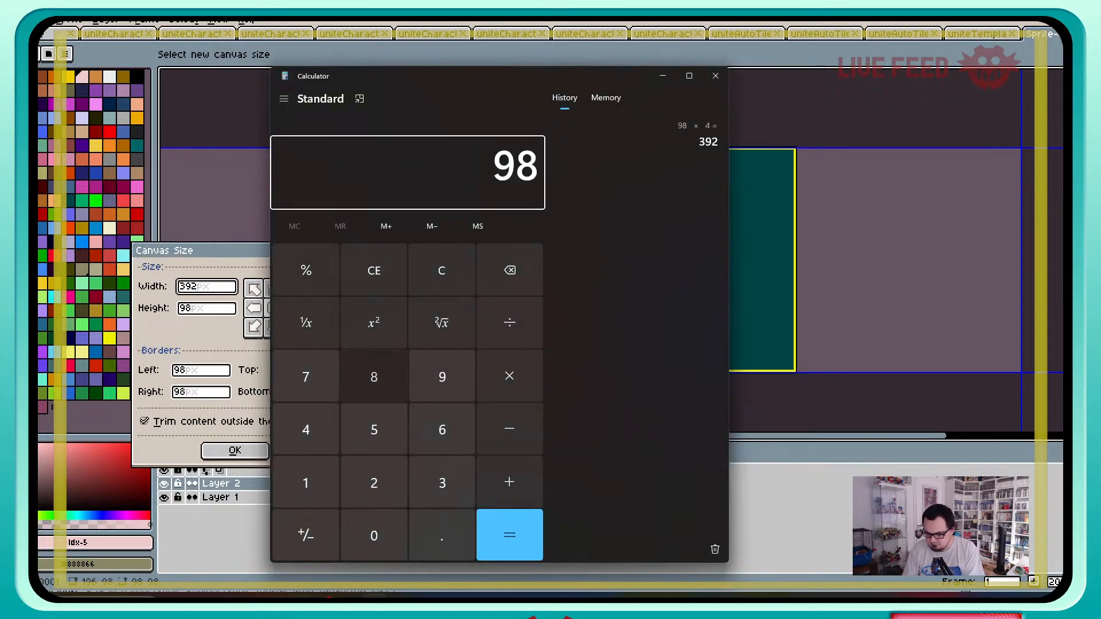
pyautogui.press('Return')
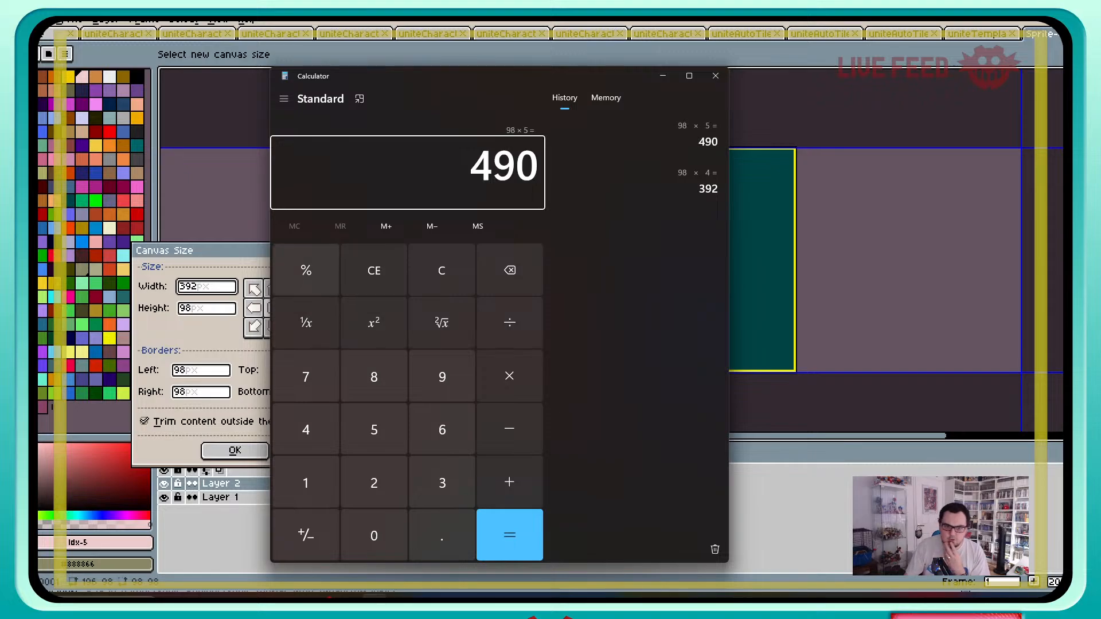
# Step: Set the canvas height to 490 px and apply the resize with all extra space added to the right and below the squares
pyautogui.click(218, 286)
pyautogui.moveTo(201, 309); pyautogui.dragTo(177, 308)
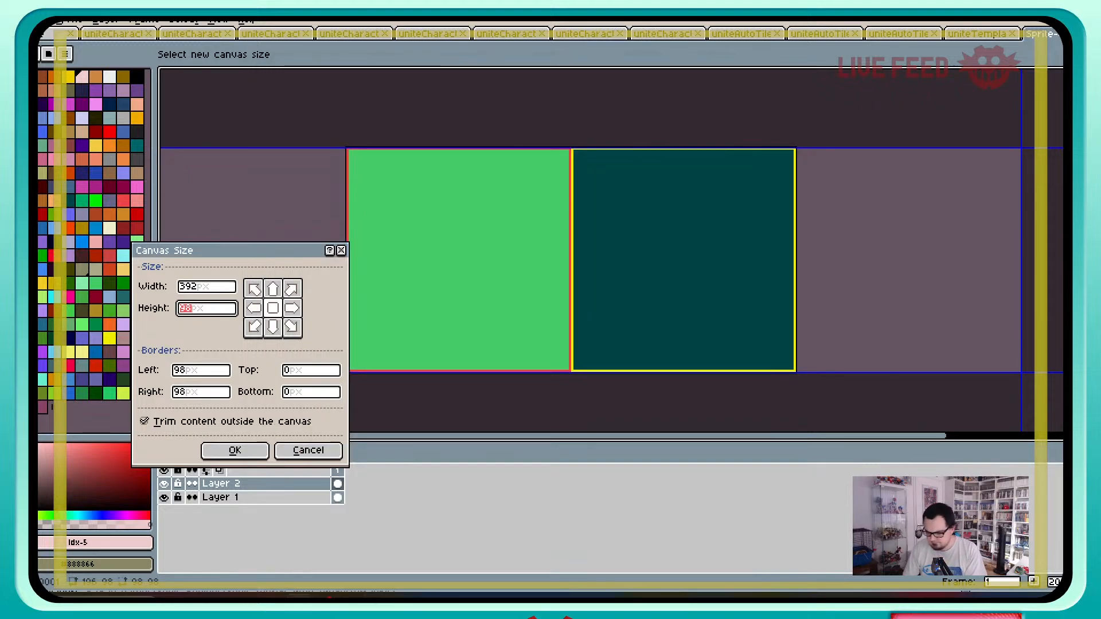
pyautogui.write('490')
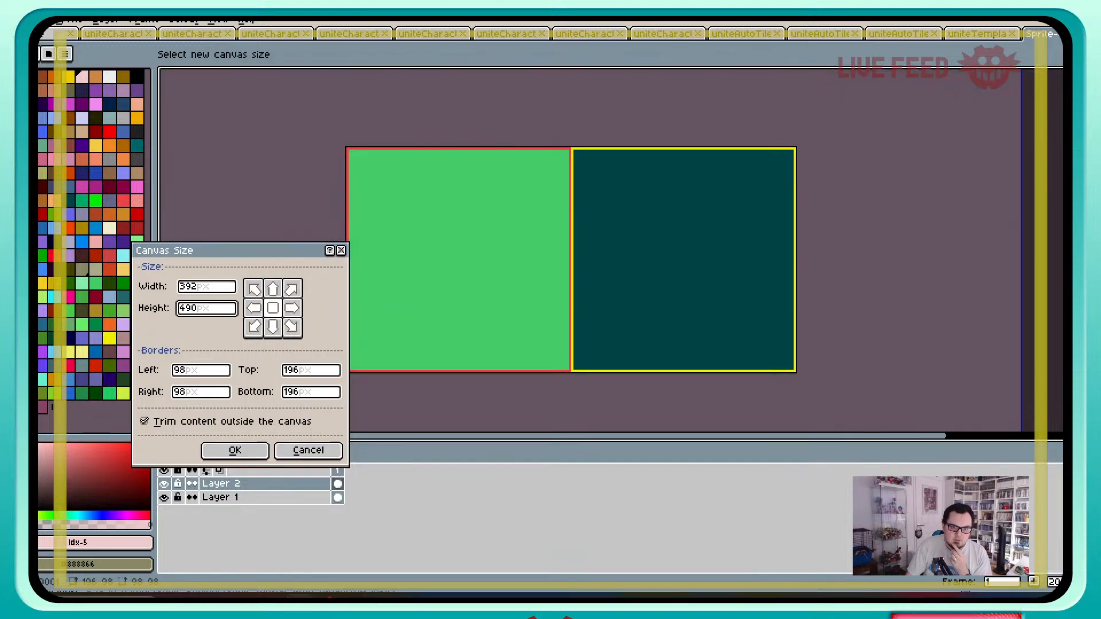
pyautogui.click(253, 288)
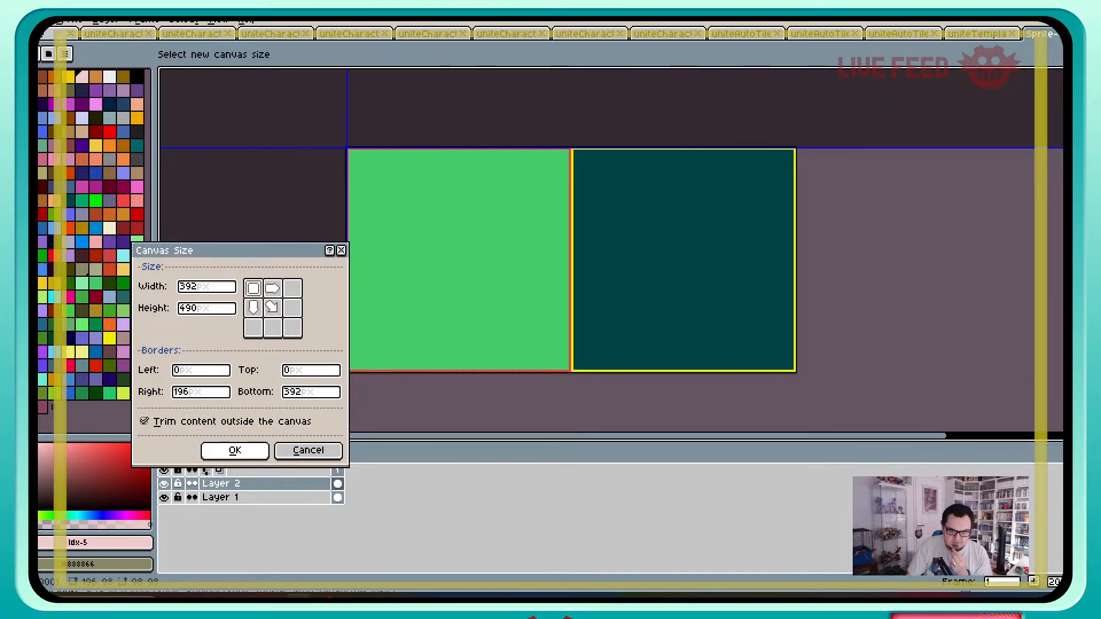
pyautogui.click(235, 451)
pyautogui.scroll(-3, 818, 282)
pyautogui.moveTo(848, 274); pyautogui.dragTo(712, 267, button='middle')
pyautogui.scroll(3, 713, 267)
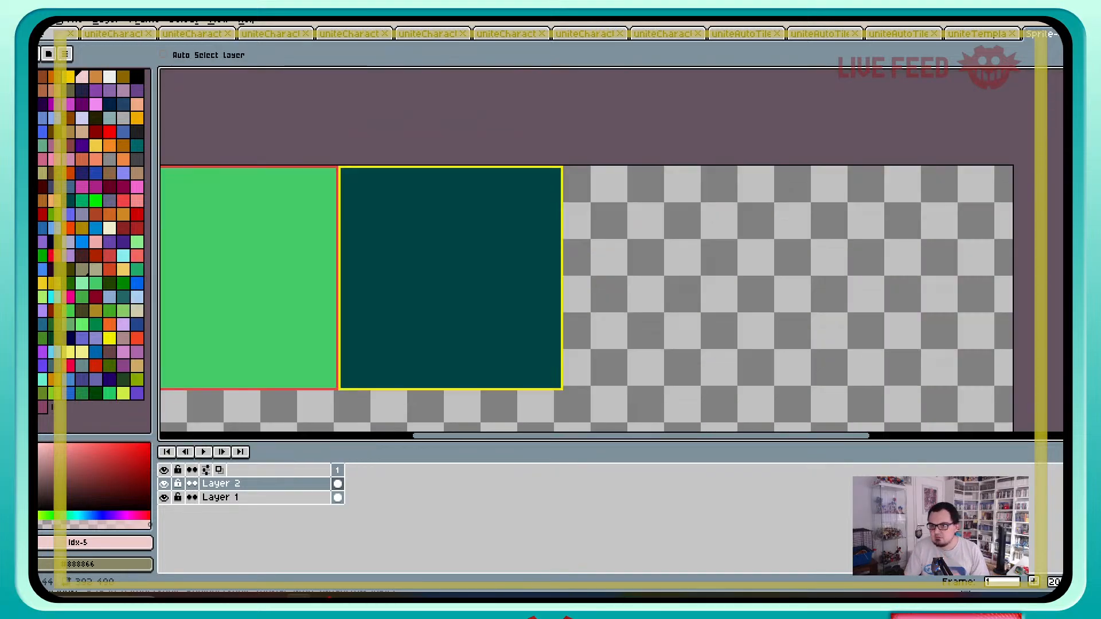
pyautogui.scroll(-1, 712, 267)
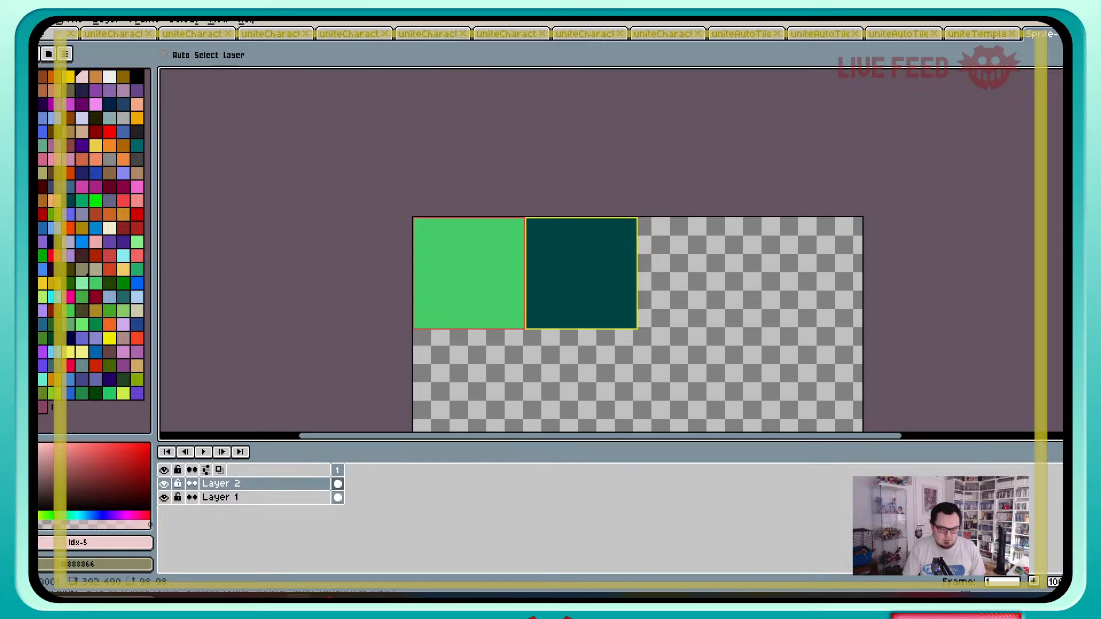
pyautogui.hotkey('ctrl', 'a')
pyautogui.hotkey('ctrl', 'c')
pyautogui.hotkey('ctrl', 'v')
pyautogui.moveTo(580, 277); pyautogui.dragTo(796, 325)
pyautogui.hotkey('ctrl', 'z')
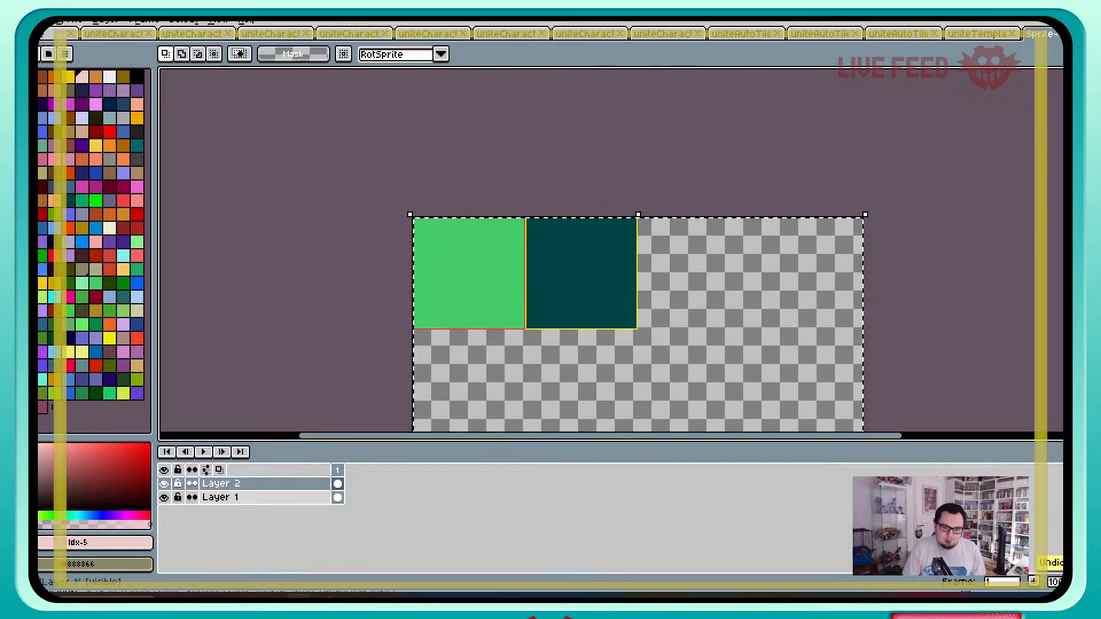
# Step: Merge Layer 2 down into Layer 1 and paste a copy of both squares to the right of the originals, at X 196
pyautogui.rightClick(255, 484)
pyautogui.click(286, 553)
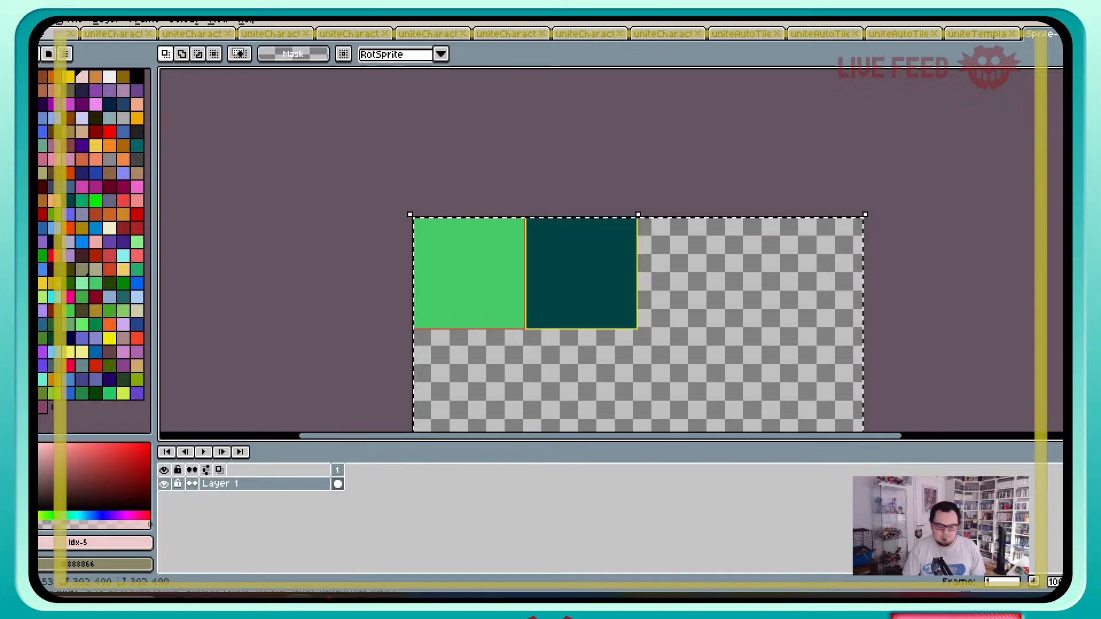
pyautogui.hotkey('ctrl', 'c')
pyautogui.hotkey('ctrl', 'v')
pyautogui.moveTo(516, 279); pyautogui.dragTo(739, 288)
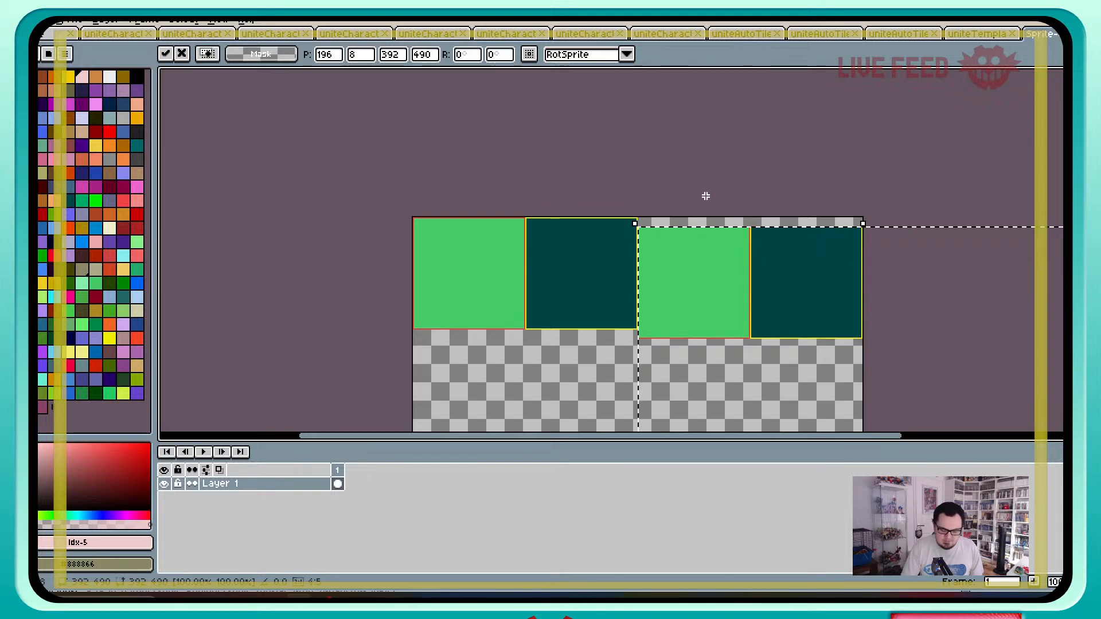
# Step: Shift the pasted pair up 8 px to line up with the canvas's top edge, and commit its position
pyautogui.scroll(3, 705, 196)
pyautogui.press('Up')
pyautogui.press('Up')
pyautogui.press('Up')
pyautogui.press('Up')
pyautogui.press('Up')
pyautogui.press('Up')
pyautogui.press('Up')
pyautogui.press('Up')
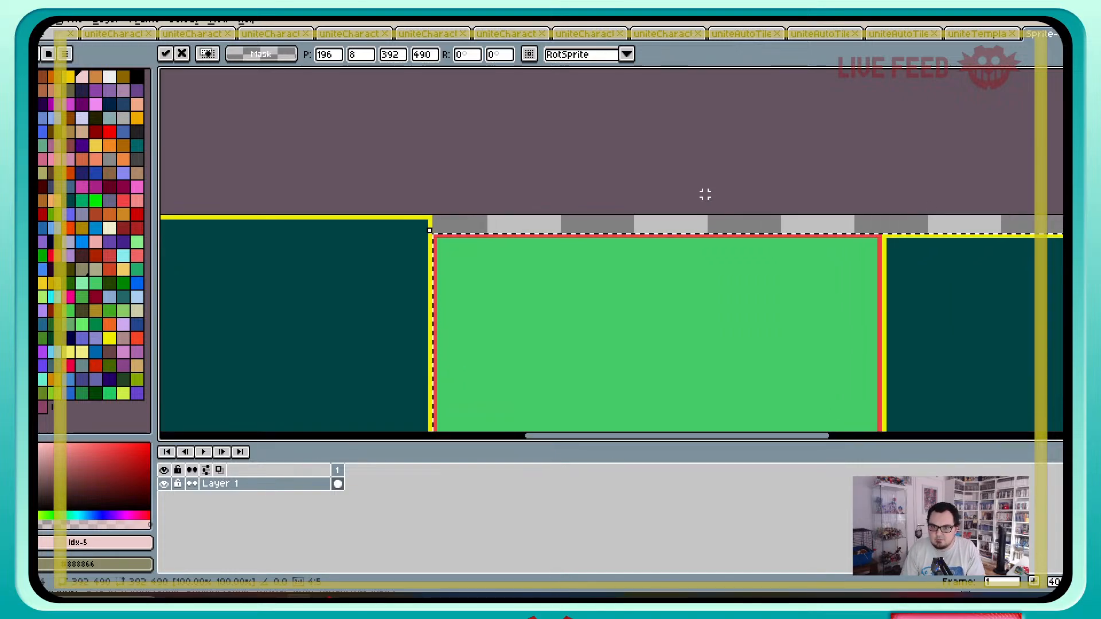
pyautogui.press('Return')
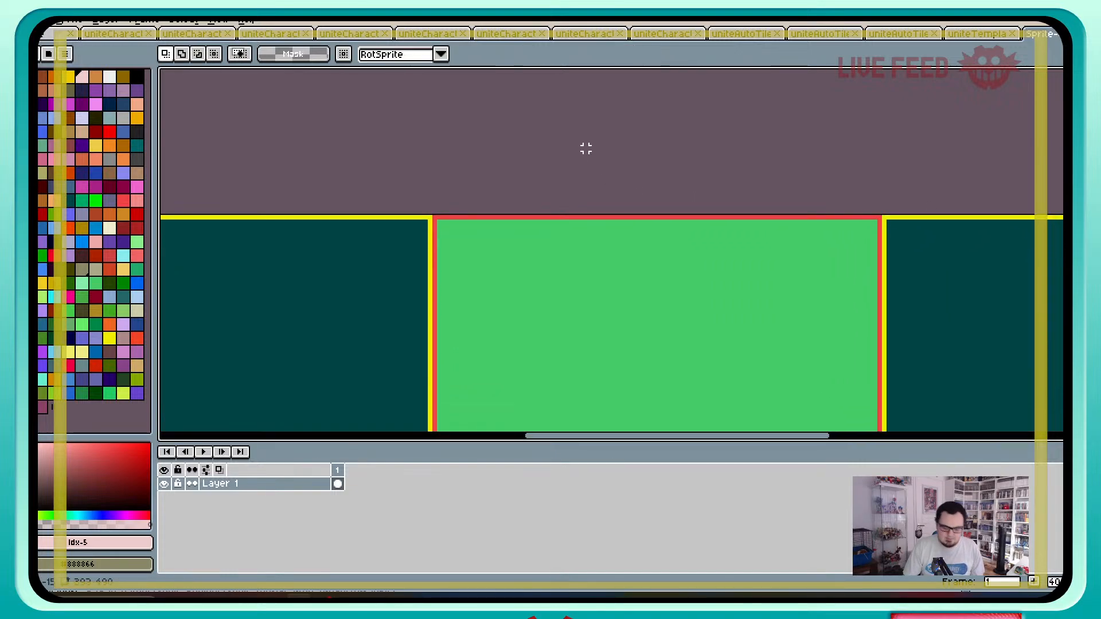
# Step: Duplicate the row of four squares, move the copy straight down to about Y 151, and flip it horizontally
pyautogui.scroll(-3, 586, 149)
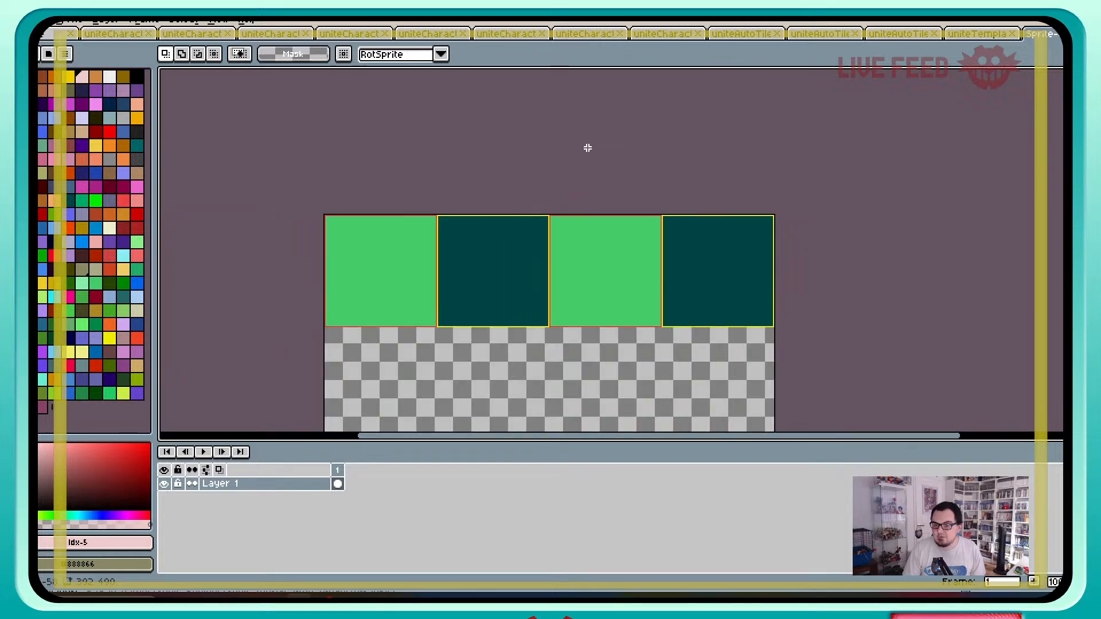
pyautogui.hotkey('ctrl', 'a')
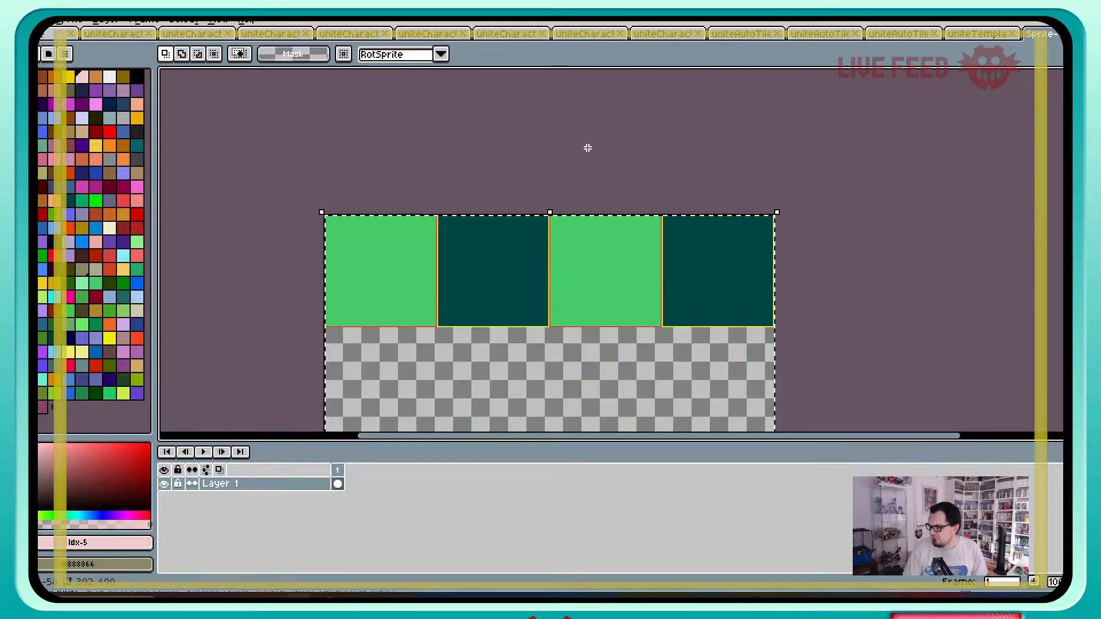
pyautogui.hotkey('ctrl', 't')
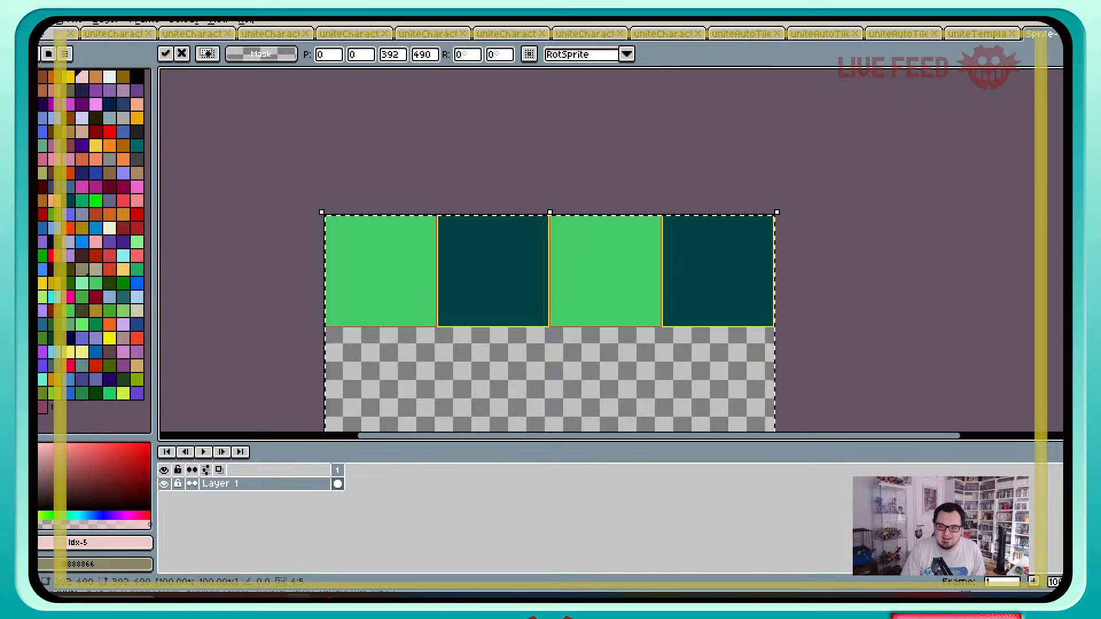
pyautogui.moveTo(550, 321); pyautogui.dragTo(549, 221, button='middle')
pyautogui.keyDown('shift'); pyautogui.moveTo(549, 220); pyautogui.dragTo(549, 394); pyautogui.keyUp('shift')
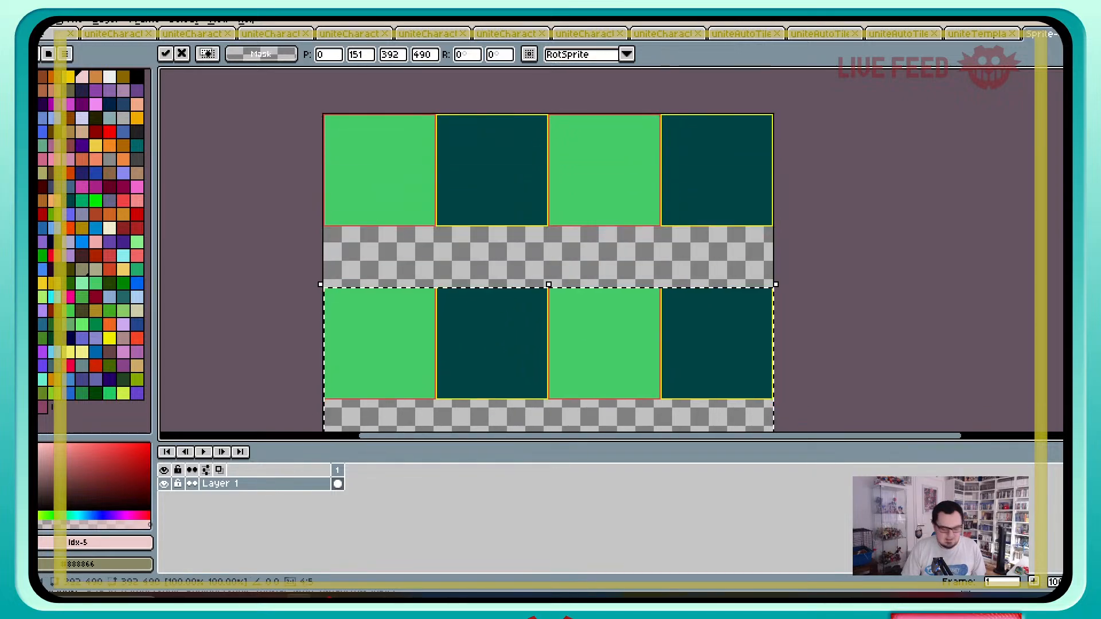
pyautogui.hotkey('shift', 'h')
# Step: Nudge the mirrored row up until it sits flush beneath the first row, and commit its position
pyautogui.press('Up')
pyautogui.press('Up')
pyautogui.press('Up')
pyautogui.press('Up')
pyautogui.press('Up')
pyautogui.press('Up')
pyautogui.press('Up')
pyautogui.press('Up')
pyautogui.press('Up')
pyautogui.press('Up')
pyautogui.press('Up')
pyautogui.press('Up')
pyautogui.press('Up')
pyautogui.press('Up')
pyautogui.press('Up')
pyautogui.press('Up')
pyautogui.press('Up')
pyautogui.press('Up')
pyautogui.press('Up')
pyautogui.press('Up')
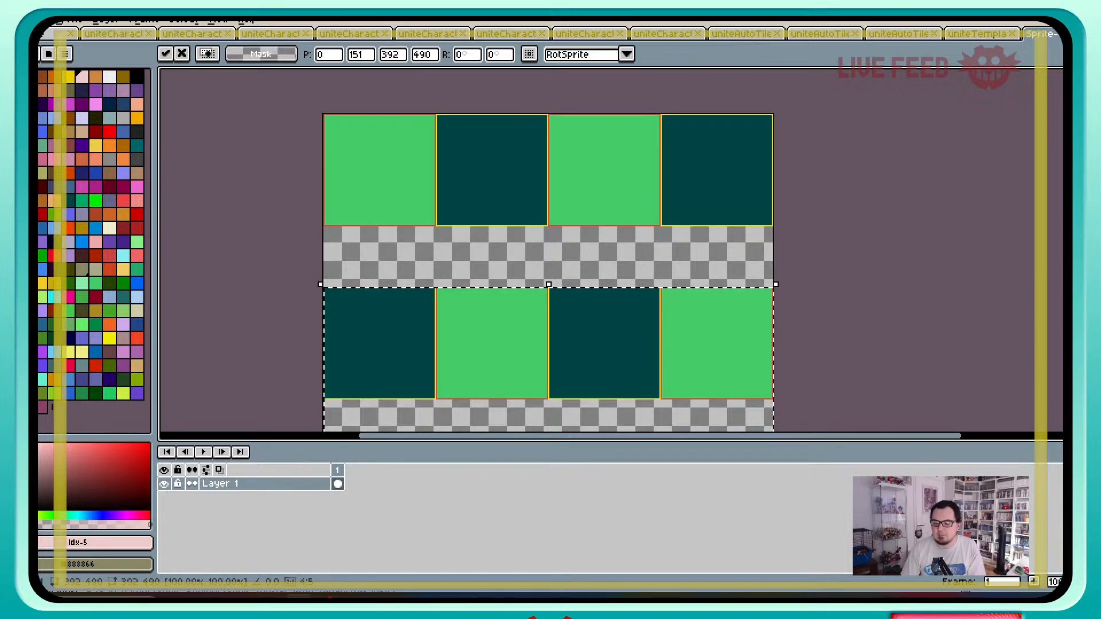
pyautogui.press('Up')
pyautogui.press('Up')
pyautogui.press('Up')
pyautogui.press('Up')
pyautogui.press('Up')
pyautogui.press('Up')
pyautogui.press('Up')
pyautogui.press('Up')
pyautogui.press('Up')
pyautogui.press('Up')
pyautogui.press('Up')
pyautogui.press('Up')
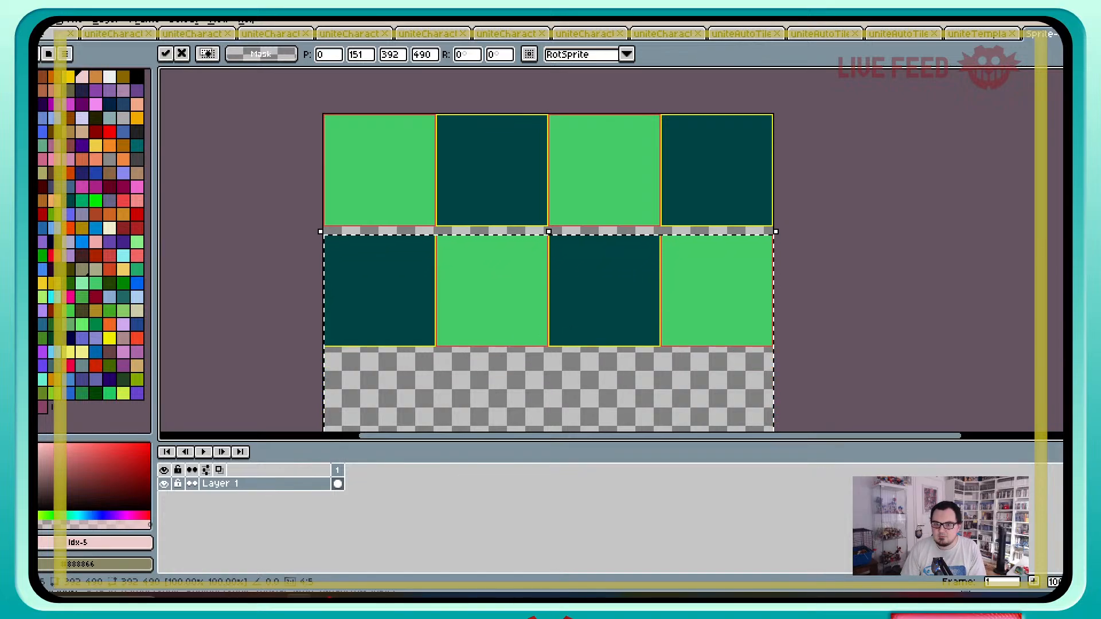
pyautogui.scroll(2, 556, 195)
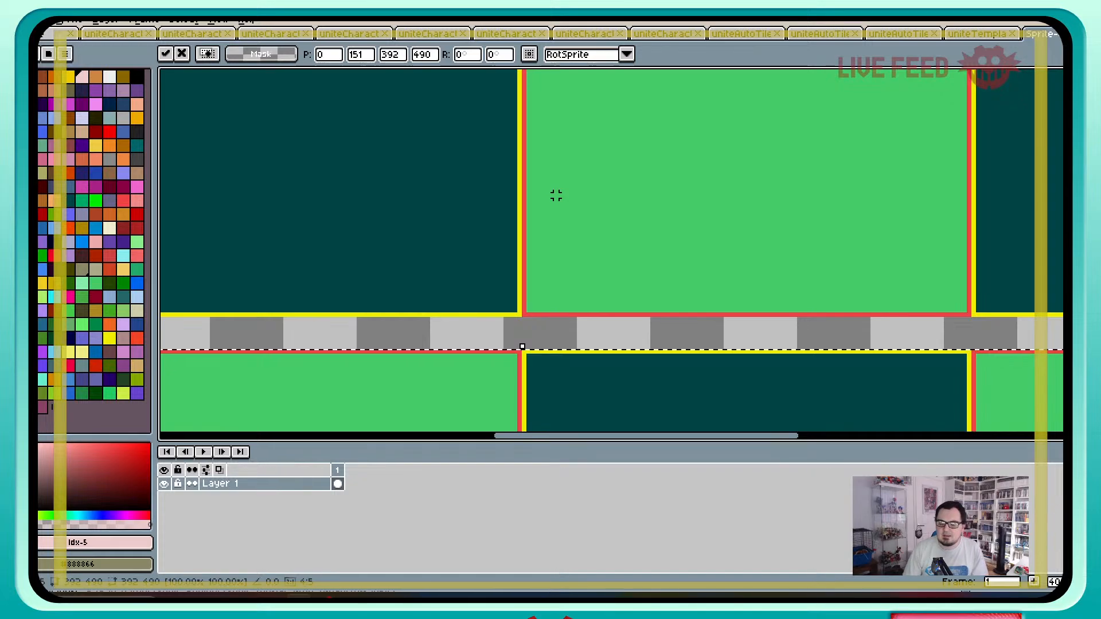
pyautogui.press('Up')
pyautogui.press('Up')
pyautogui.press('Up')
pyautogui.press('Up')
pyautogui.press('Up')
pyautogui.press('Up')
pyautogui.press('Up')
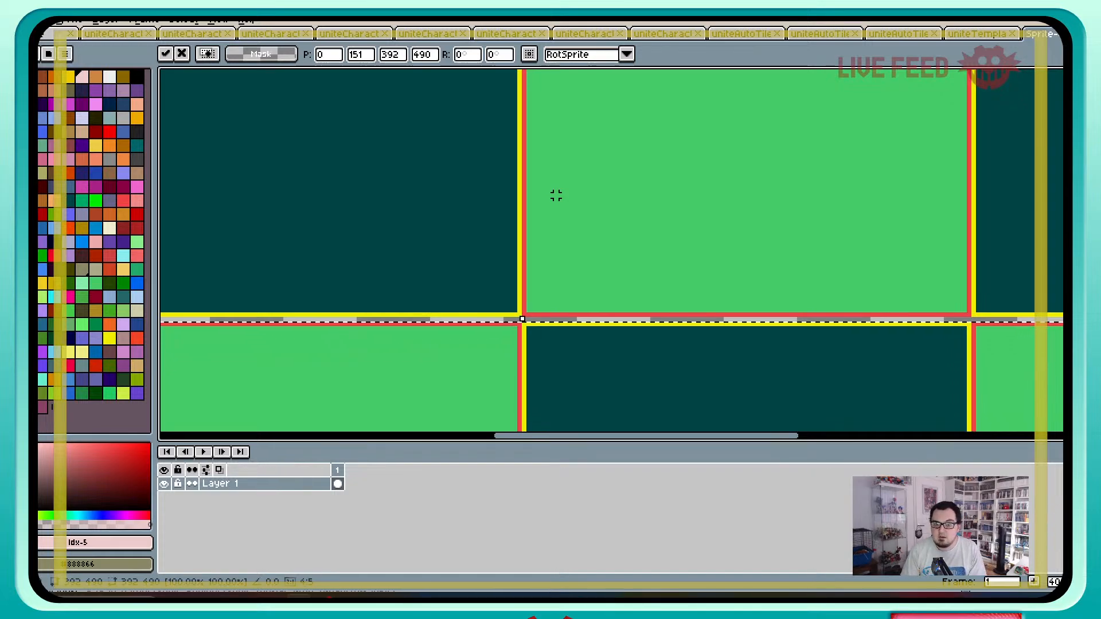
pyautogui.press('Return')
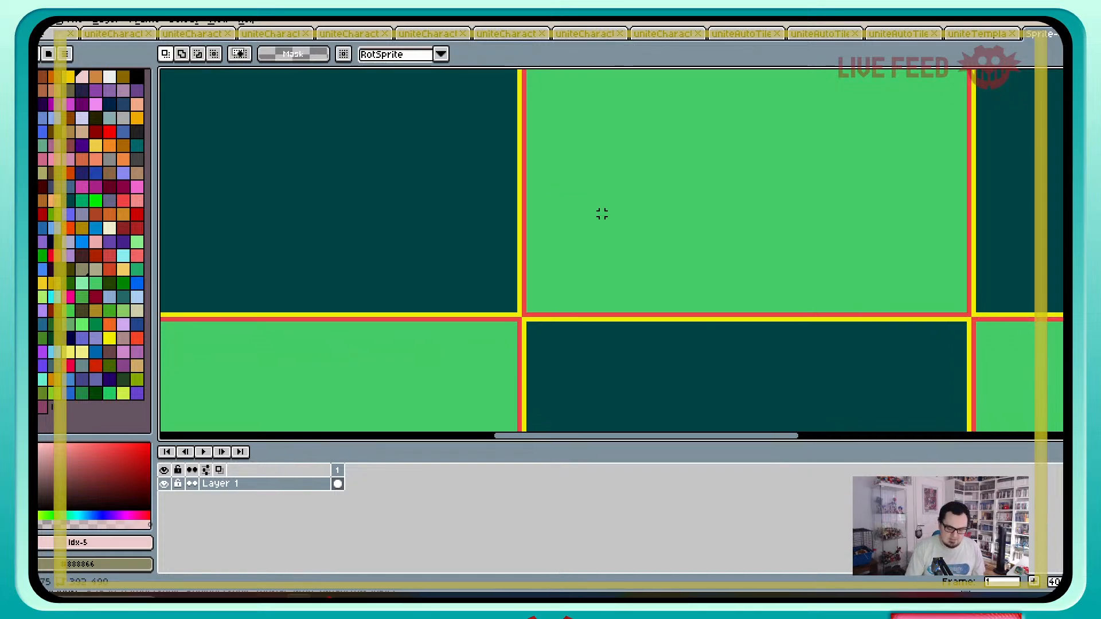
# Step: Copy and paste the whole two-row checker pattern and move the copy straight down to about Y 210
pyautogui.scroll(-2, 602, 213)
pyautogui.hotkey('ctrl', 'a')
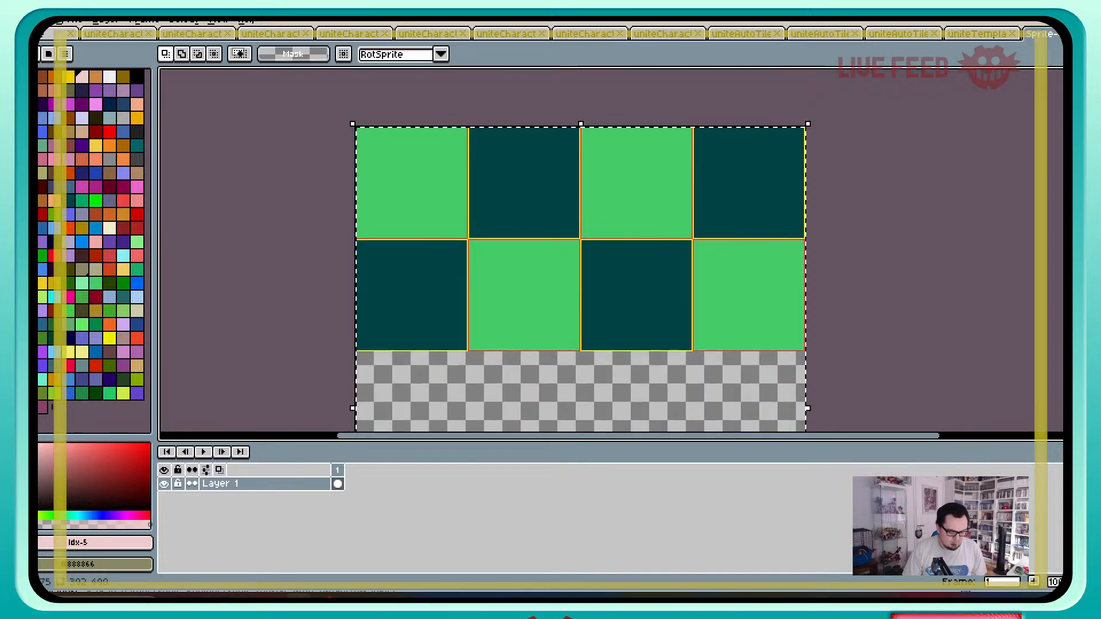
pyautogui.hotkey('ctrl', 'c')
pyautogui.hotkey('ctrl', 'v')
pyautogui.scroll(-1, 627, 237)
pyautogui.scroll(1, 627, 216)
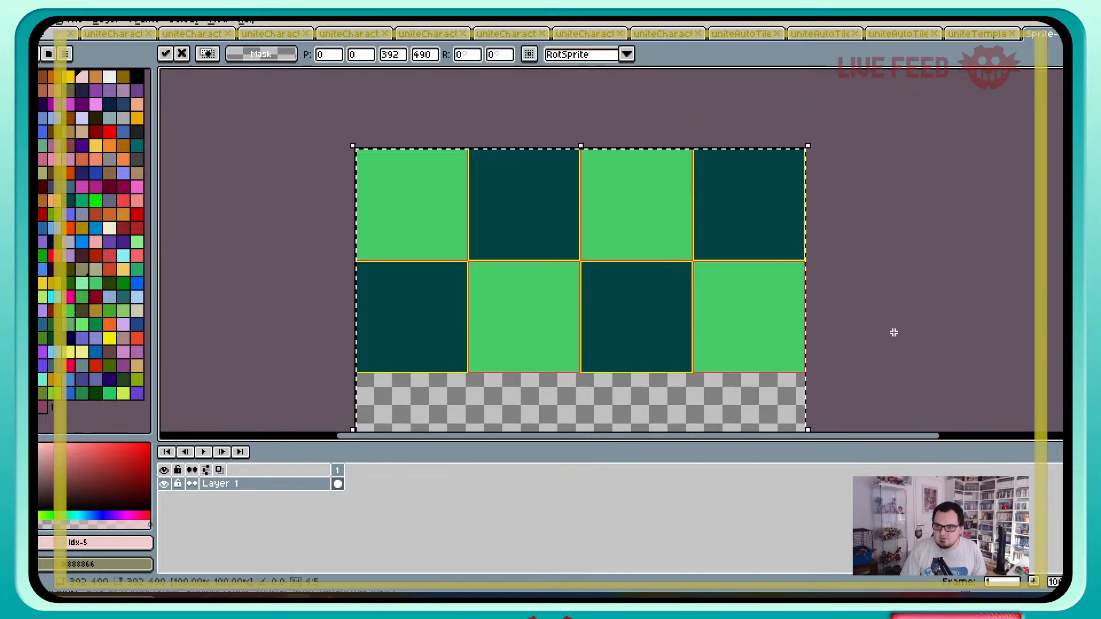
pyautogui.moveTo(895, 332); pyautogui.dragTo(892, 205, button='middle')
pyautogui.moveTo(631, 161); pyautogui.dragTo(631, 402)
# Step: Nudge the pasted two-row pattern up until it sits flush beneath the second row, and drop it in place
pyautogui.scroll(2, 423, 125)
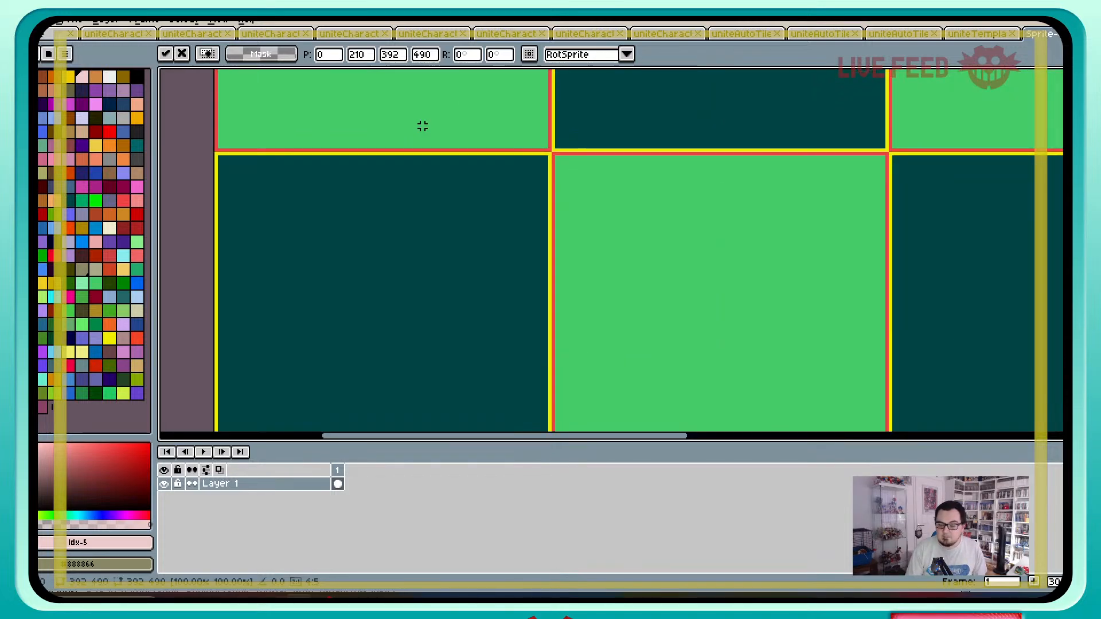
pyautogui.scroll(-1, 546, 209)
pyautogui.moveTo(566, 270); pyautogui.dragTo(552, 154, button='middle')
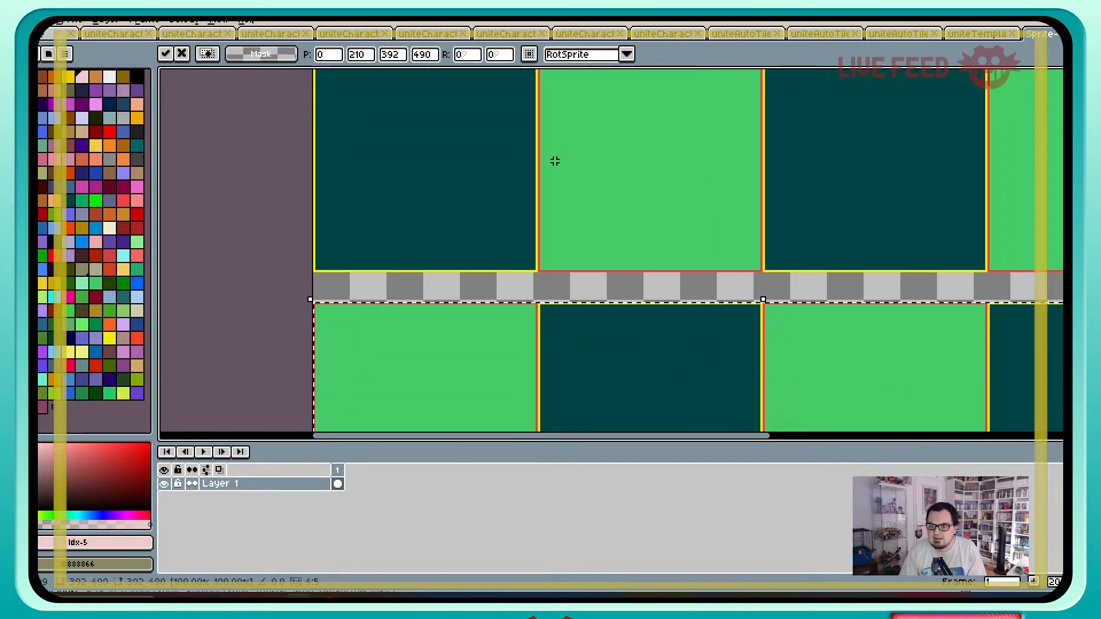
pyautogui.scroll(2, 543, 123)
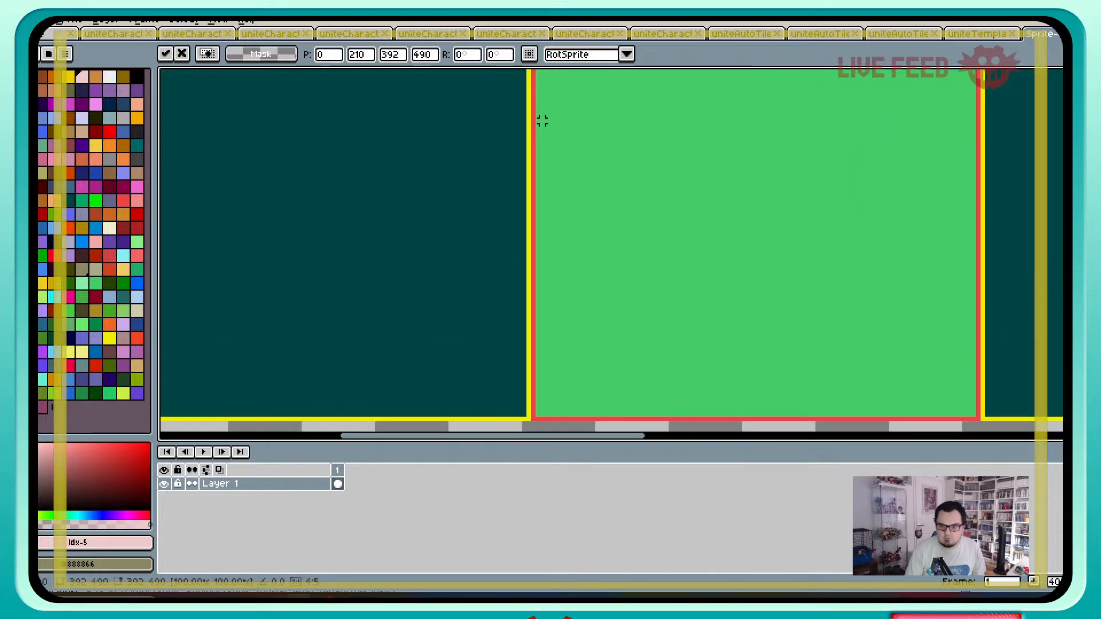
pyautogui.hotkey('shift', 'Up')
pyautogui.moveTo(616, 310); pyautogui.dragTo(619, 179, button='middle')
pyautogui.press('Up')
pyautogui.press('Up')
pyautogui.press('Up')
pyautogui.press('Up')
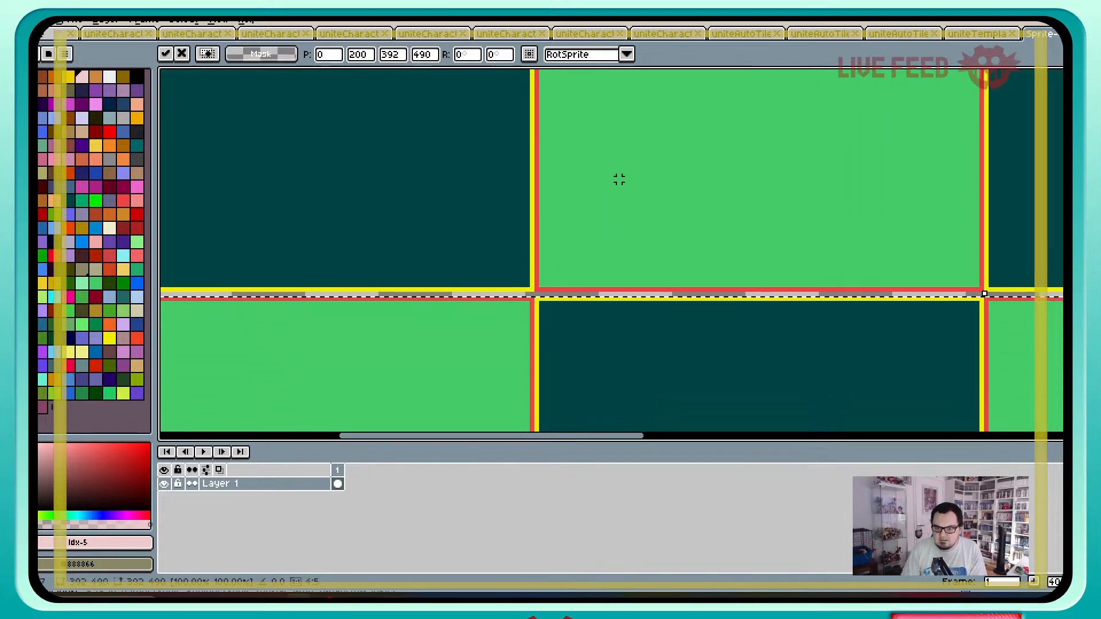
pyautogui.click(628, 184)
pyautogui.scroll(-2, 633, 221)
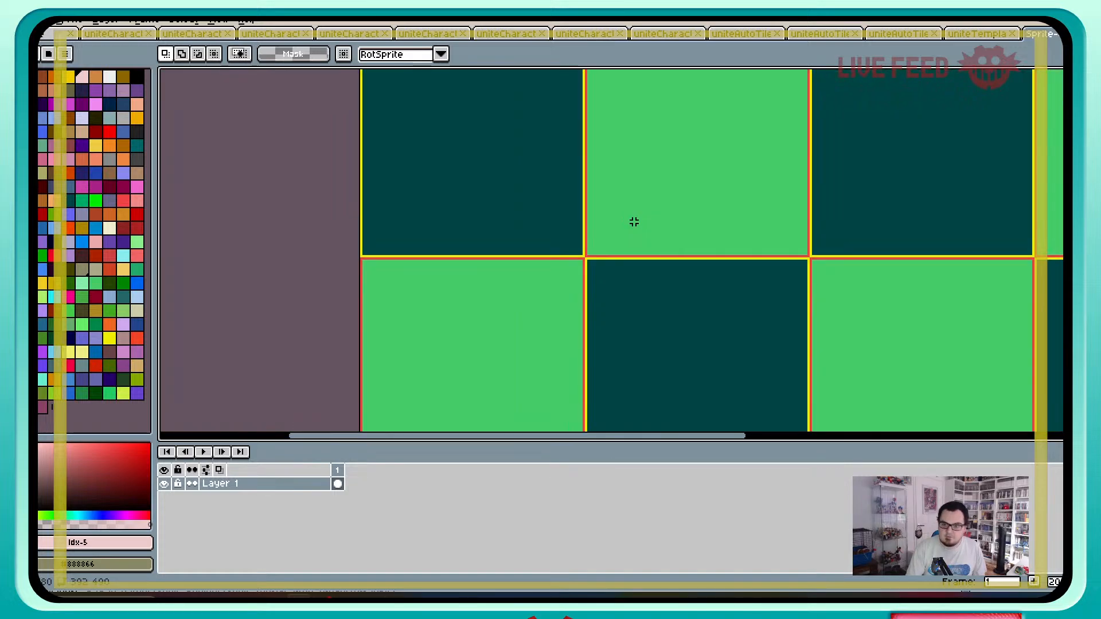
pyautogui.scroll(-2, 714, 288)
pyautogui.moveTo(721, 293); pyautogui.dragTo(498, 213, button='middle')
pyautogui.scroll(1, 497, 253)
pyautogui.moveTo(491, 285); pyautogui.dragTo(510, 236, button='middle')
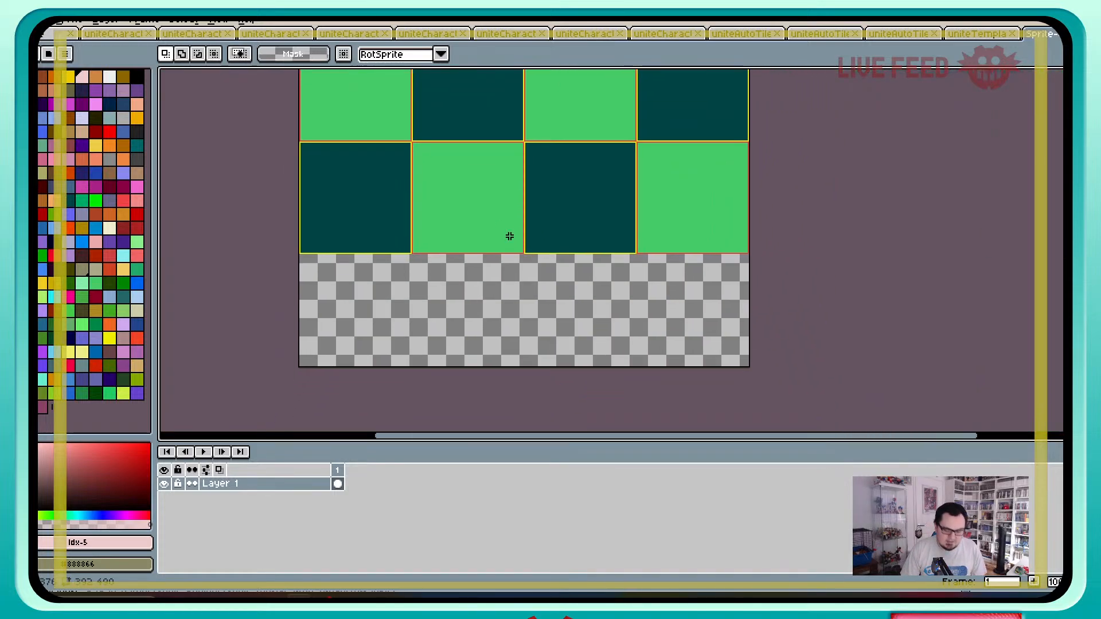
pyautogui.hotkey('ctrl', 'v')
pyautogui.keyDown('shift'); pyautogui.moveTo(516, 132); pyautogui.dragTo(516, 432); pyautogui.keyUp('shift')
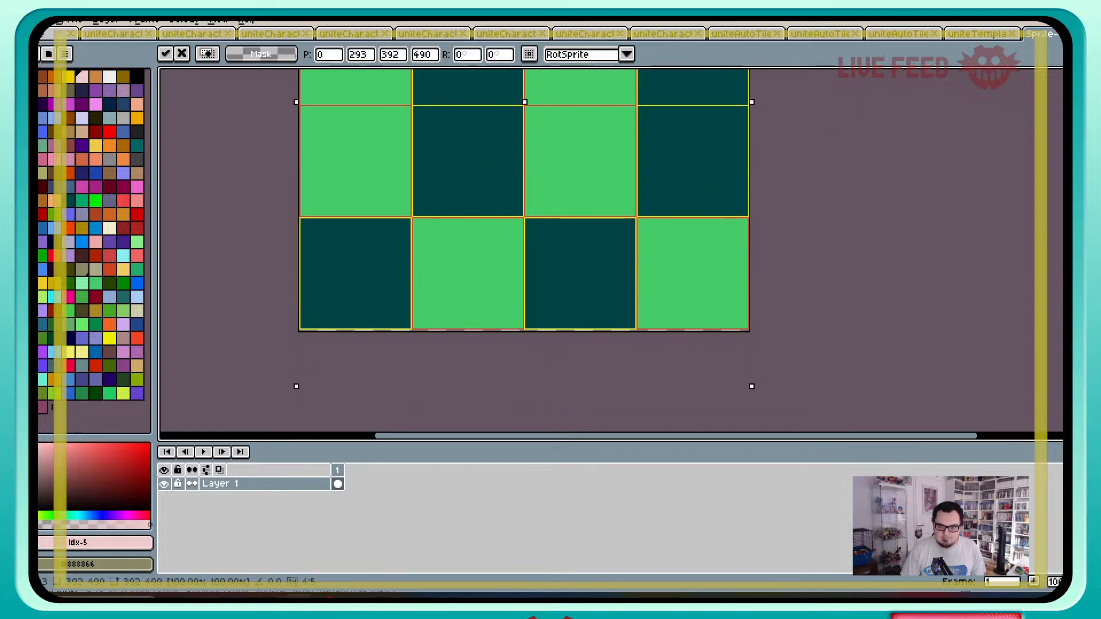
pyautogui.press('Return')
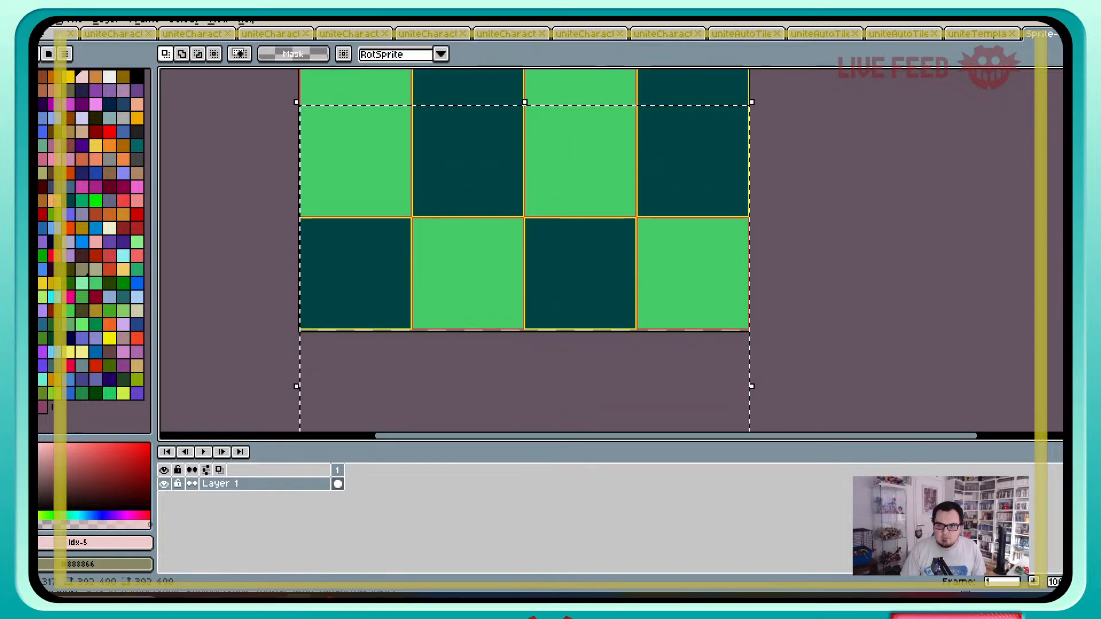
pyautogui.keyDown('shift'); pyautogui.moveTo(516, 133); pyautogui.dragTo(517, 202); pyautogui.keyUp('shift')
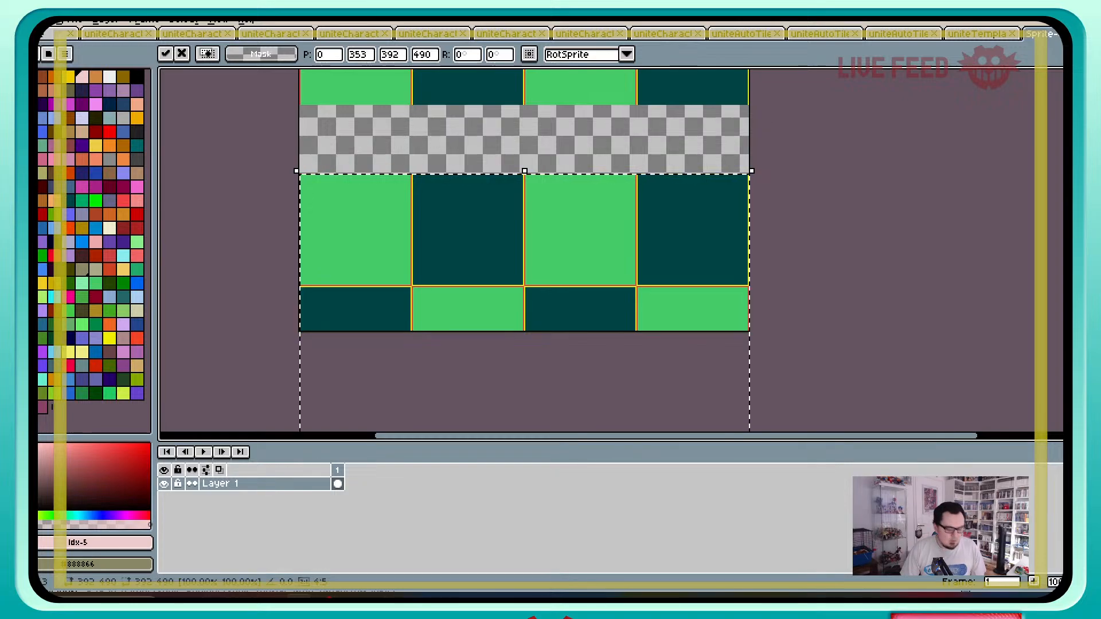
pyautogui.press('Escape')
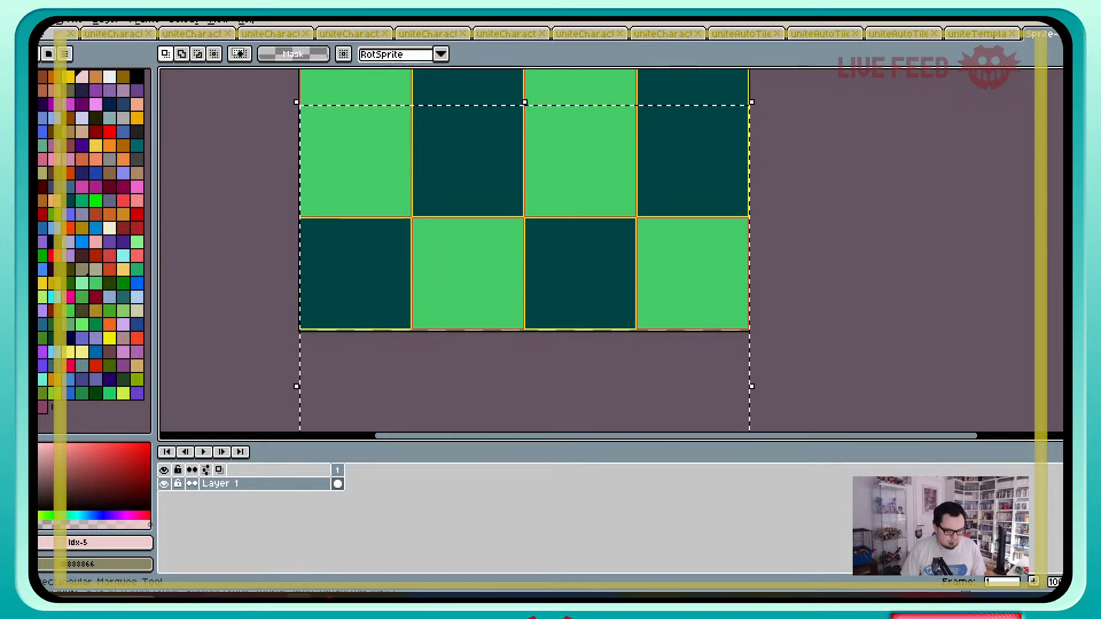
pyautogui.hotkey('ctrl', 'z')
# Step: Paste the copied checker pattern again and move the copy straight down to Y 397
pyautogui.hotkey('ctrl', 'v')
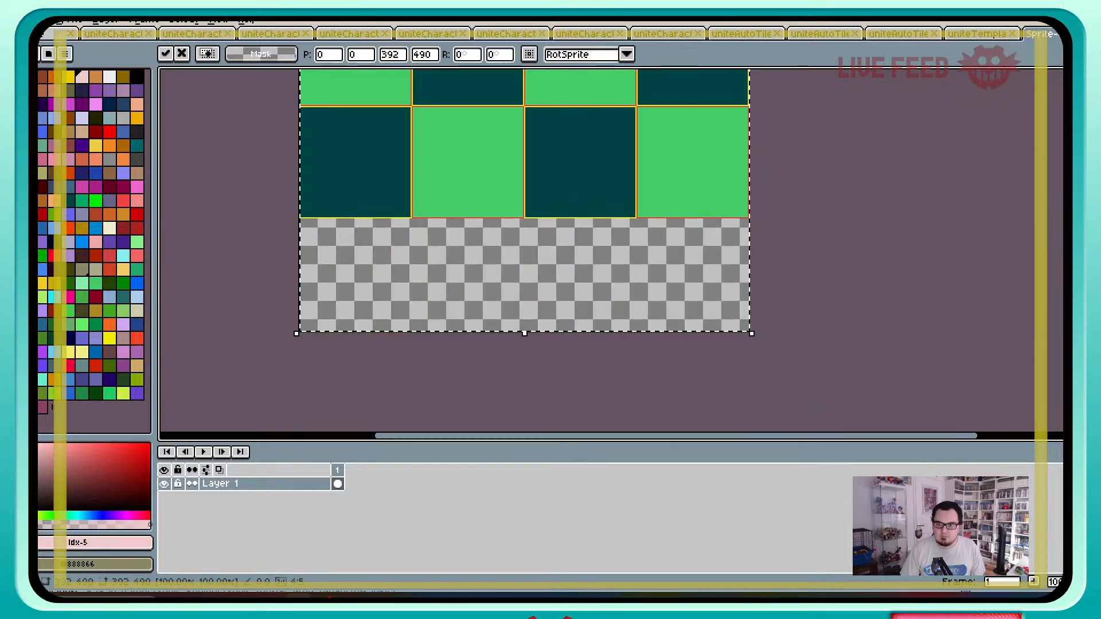
pyautogui.moveTo(607, 370); pyautogui.dragTo(608, 427)
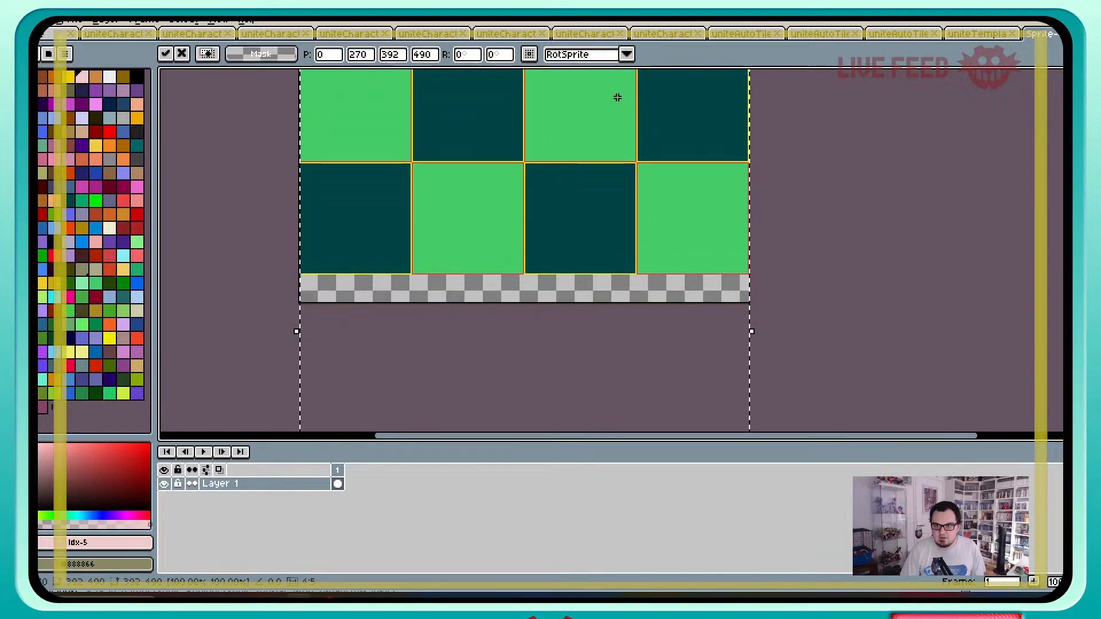
pyautogui.keyDown('shift'); pyautogui.moveTo(573, 143); pyautogui.dragTo(573, 291); pyautogui.keyUp('shift')
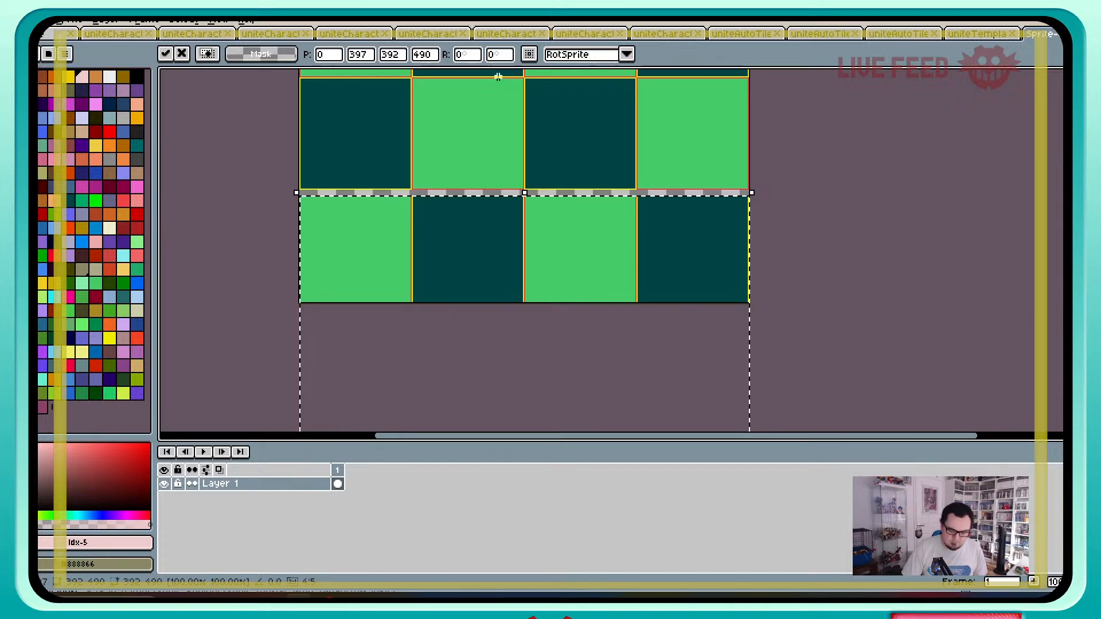
# Step: Nudge the pasted pattern up 5 px until it sits flush beneath the fourth row, and commit its position
pyautogui.scroll(2, 498, 77)
pyautogui.moveTo(423, 290); pyautogui.dragTo(600, 127, button='middle')
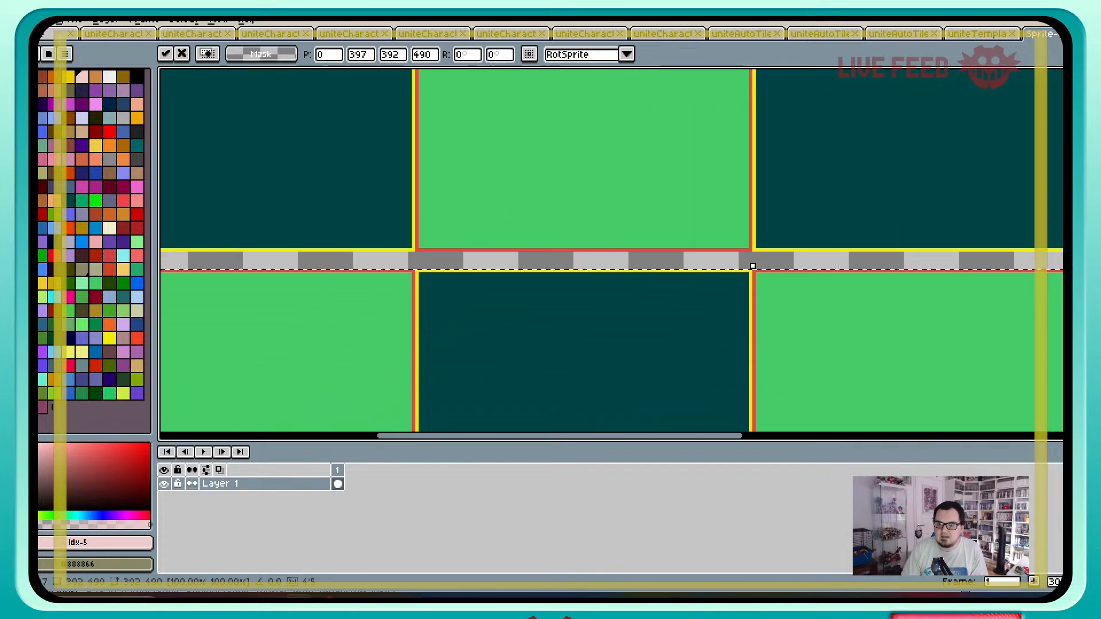
pyautogui.press('Up')
pyautogui.press('Up')
pyautogui.press('Up')
pyautogui.press('Up')
pyautogui.press('Up')
pyautogui.press('Return')
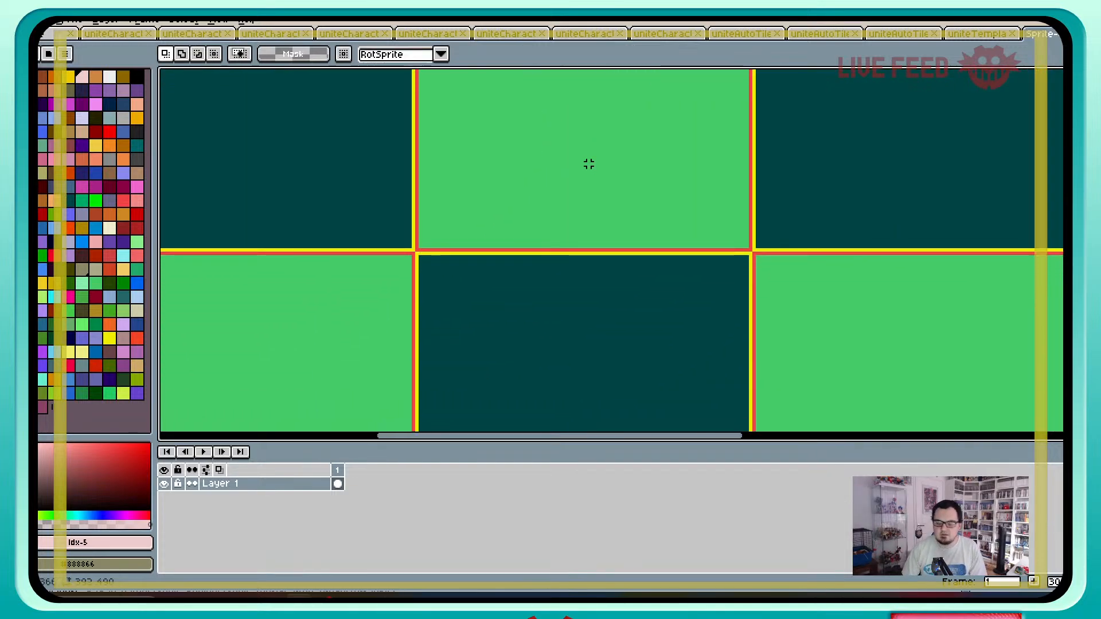
# Step: Copy the whole diagonal walls image from the neighbouring template document and return to the checker sprite
pyautogui.scroll(-2, 589, 164)
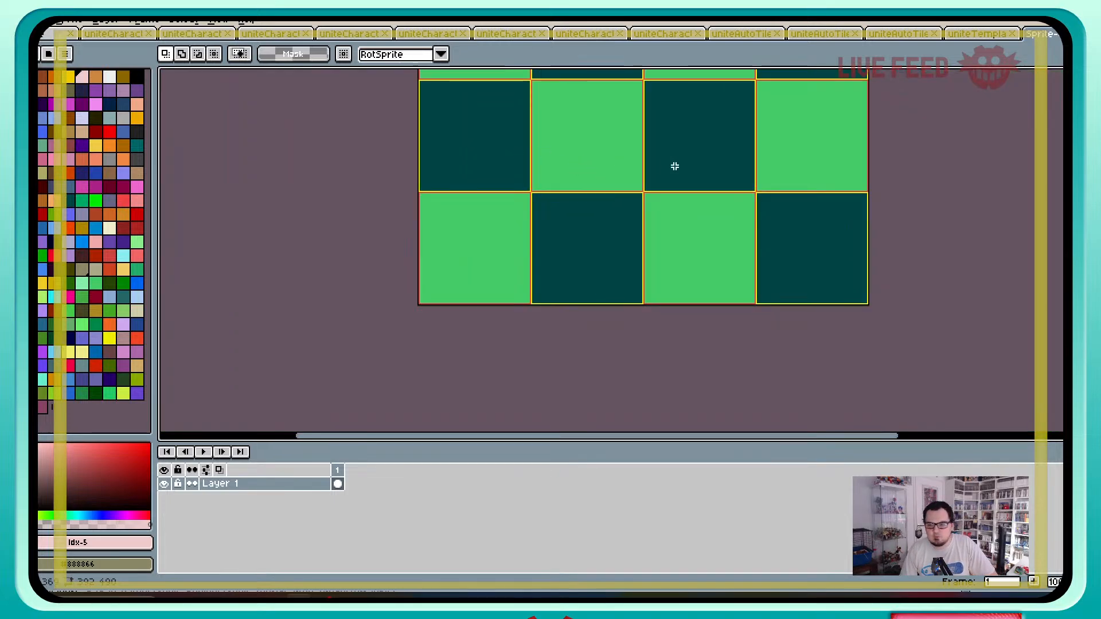
pyautogui.moveTo(675, 166); pyautogui.dragTo(592, 414, button='middle')
pyautogui.moveTo(511, 207); pyautogui.dragTo(535, 368, button='middle')
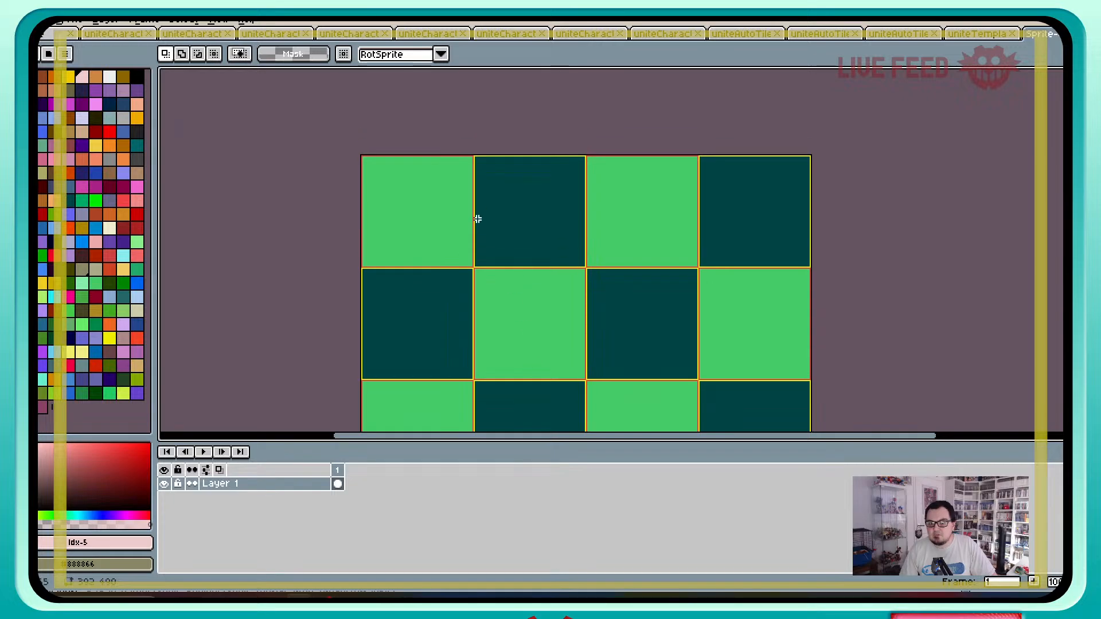
pyautogui.hotkey('ctrl', 'shift', 'Tab')
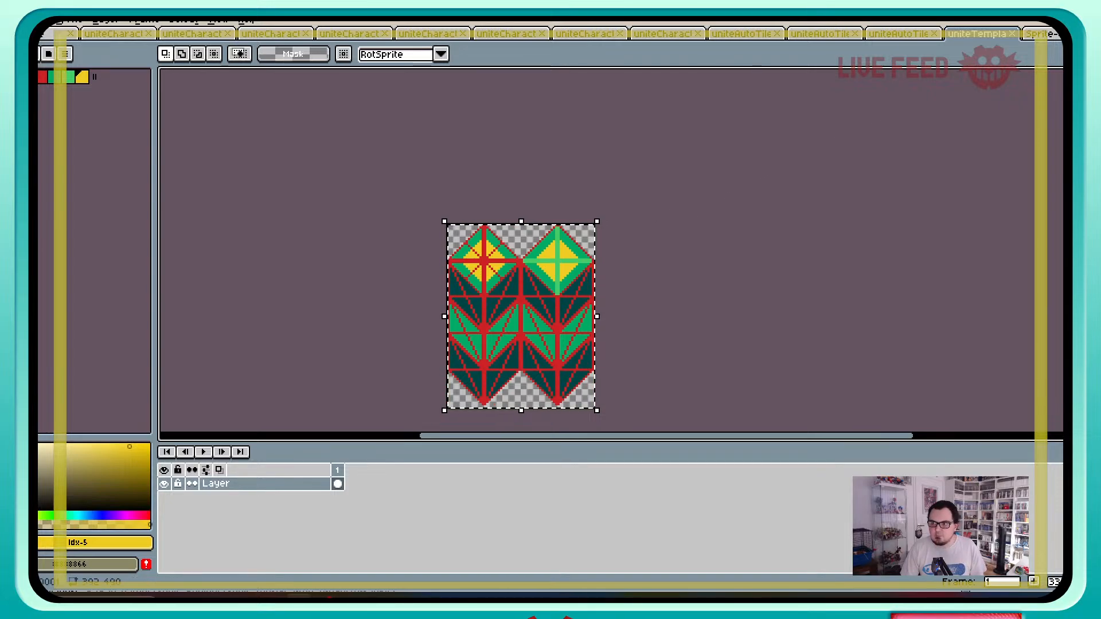
pyautogui.hotkey('ctrl', 'Tab')
# Step: Add a new layer, paste the 384 × 480 px diagonal walls image on it, and move it to about X 8, Y 5
pyautogui.scroll(1, 514, 206)
pyautogui.moveTo(317, 236); pyautogui.dragTo(605, 253, button='middle')
pyautogui.hotkey('shift', 'n')
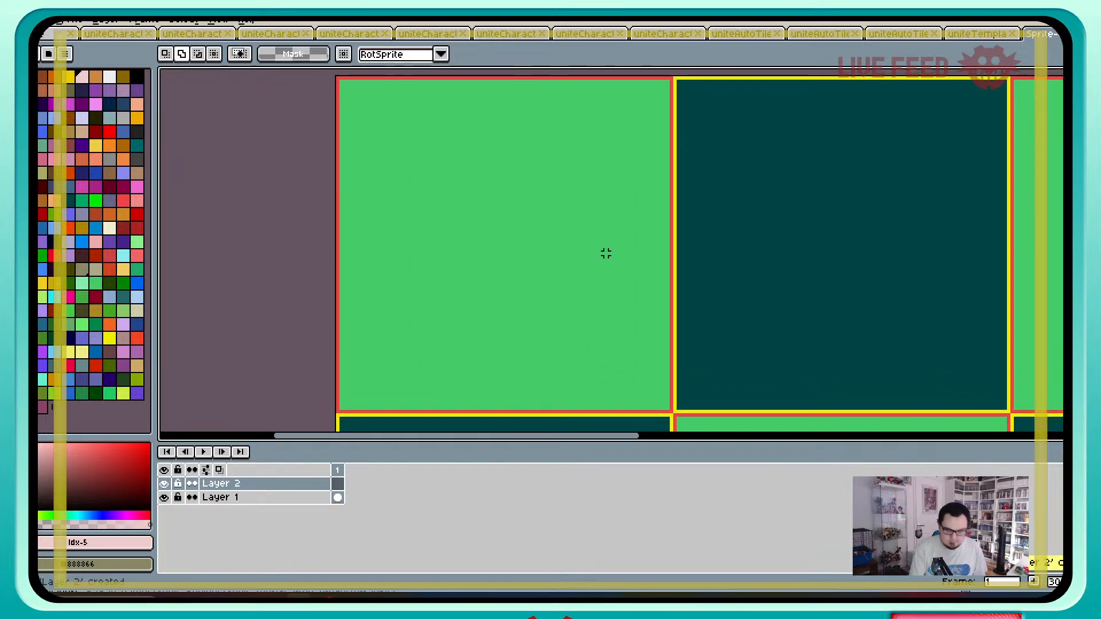
pyautogui.hotkey('ctrl', 'v')
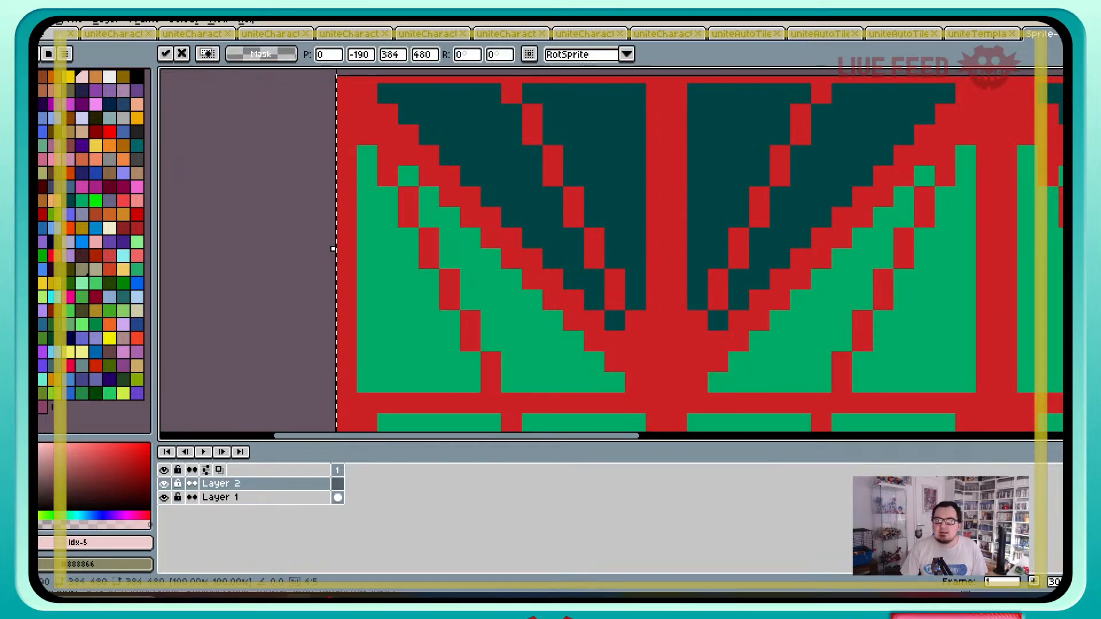
pyautogui.moveTo(606, 254); pyautogui.dragTo(719, 567)
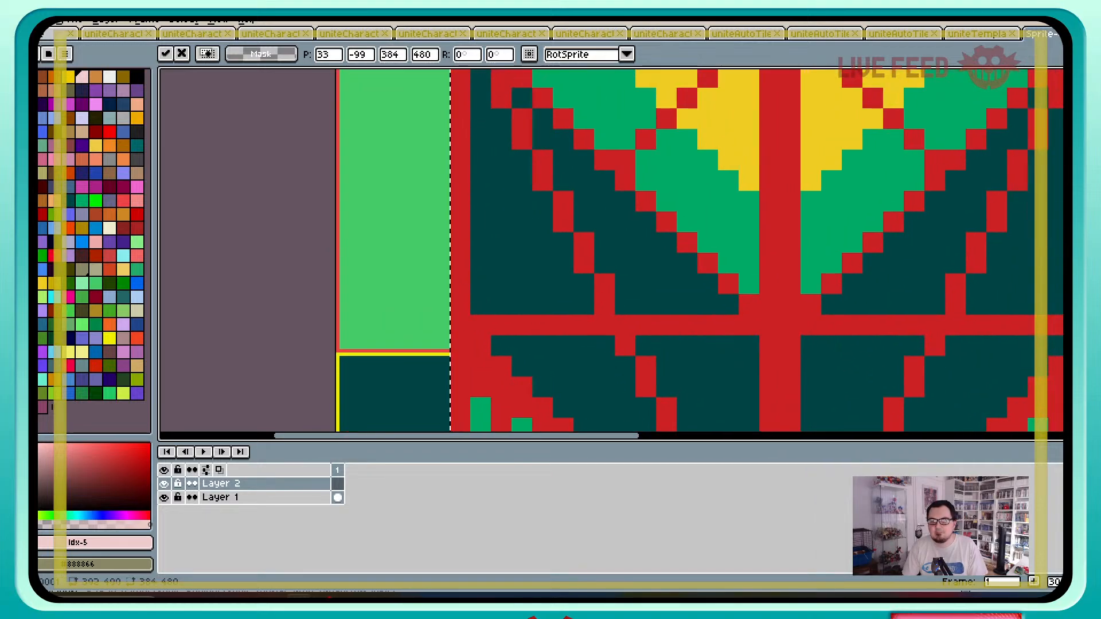
pyautogui.scroll(-2, 530, 242)
pyautogui.moveTo(530, 242); pyautogui.dragTo(501, 362)
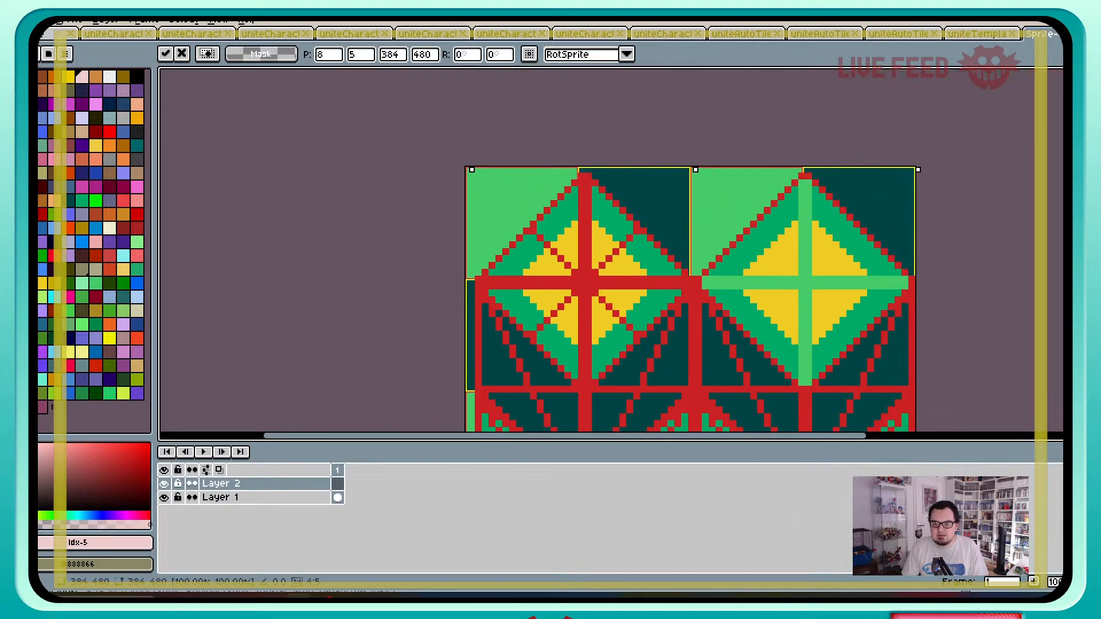
# Step: Shift the pasted walls image sideways until it sits just inside the checker's left border, and drop it in place
pyautogui.scroll(3, 506, 283)
pyautogui.moveTo(506, 283); pyautogui.dragTo(482, 284)
pyautogui.press('Left')
pyautogui.press('Left')
pyautogui.click(235, 208)
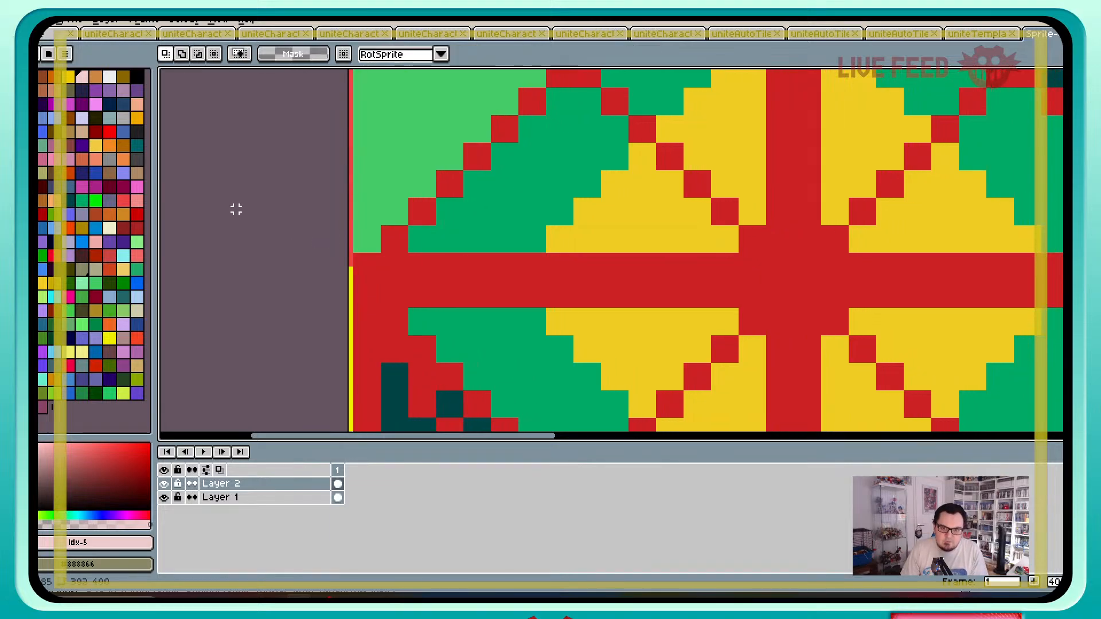
# Step: Move Layer 1 above Layer 2 and set its blend mode to Multiply
pyautogui.scroll(-1, 444, 213)
pyautogui.moveTo(444, 214); pyautogui.dragTo(367, 332, button='middle')
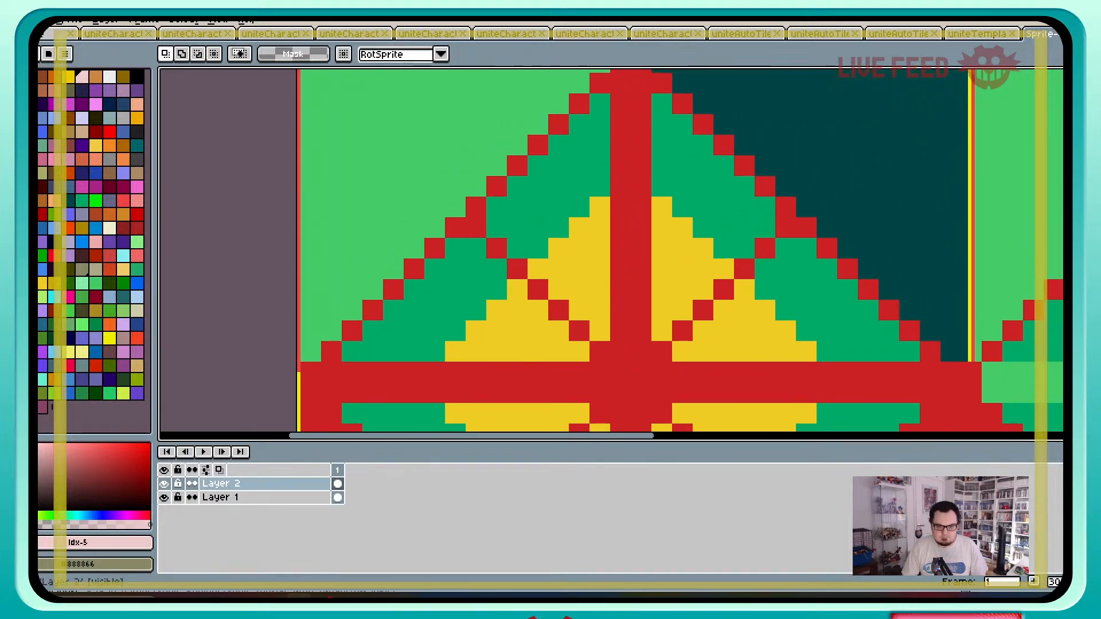
pyautogui.moveTo(218, 497); pyautogui.dragTo(218, 484)
pyautogui.rightClick(250, 479)
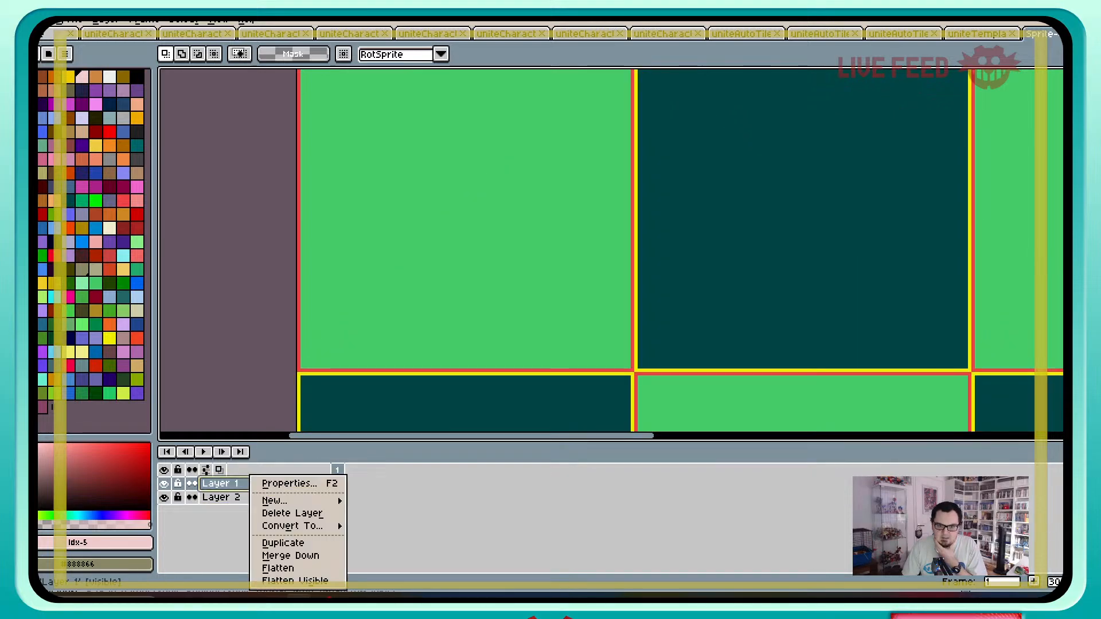
pyautogui.click(289, 484)
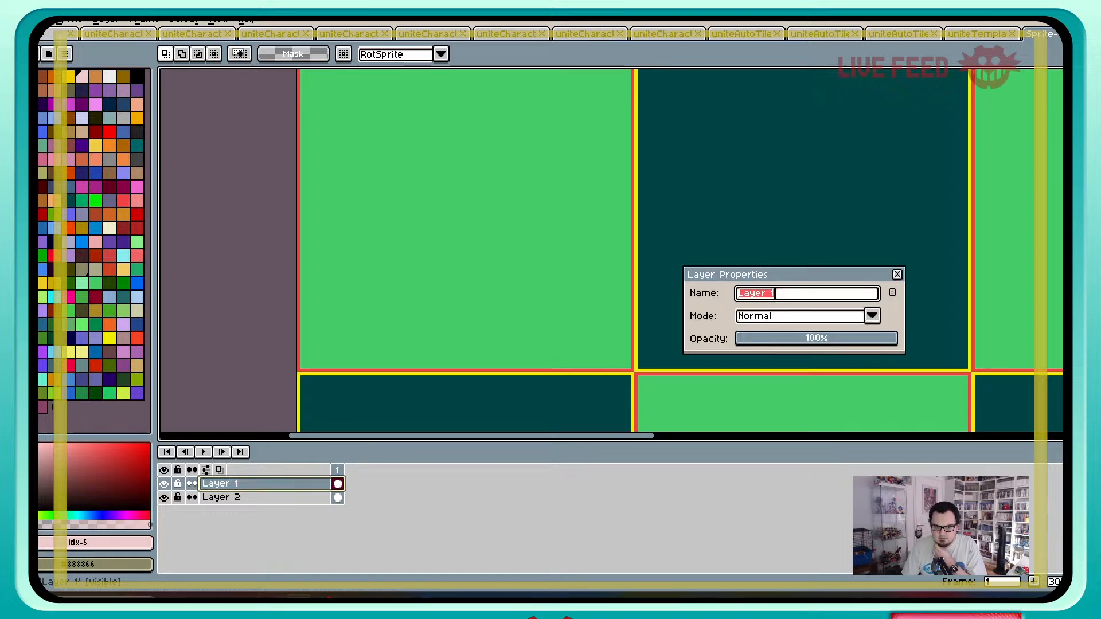
pyautogui.click(872, 315)
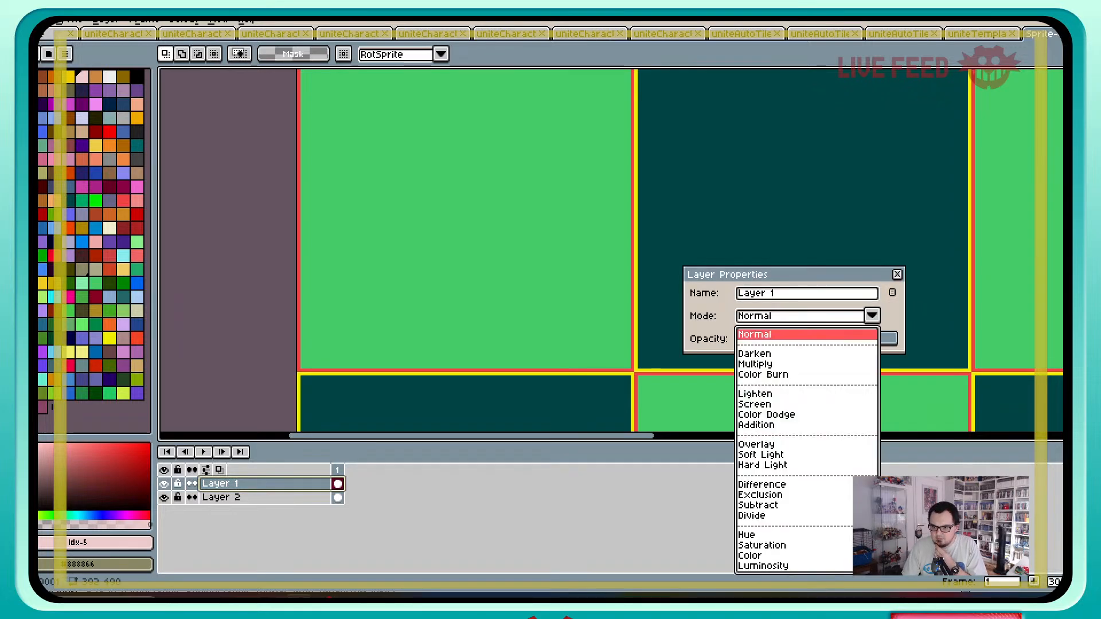
pyautogui.click(756, 364)
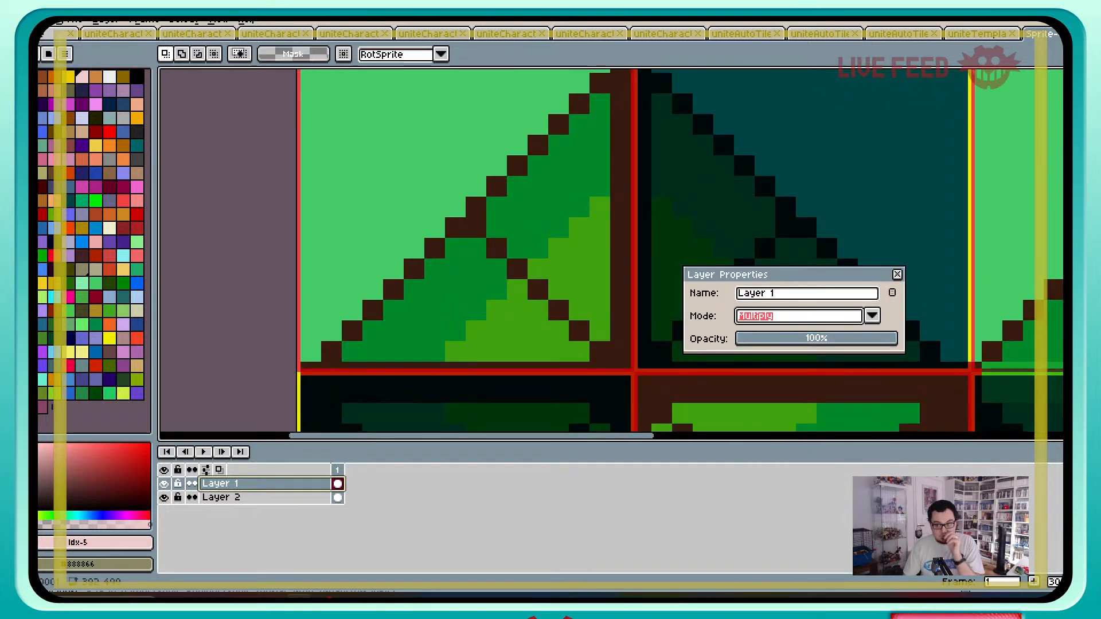
pyautogui.click(897, 275)
# Step: Examine how the walls image lines up with the checker tiles, hiding and showing Layer 1 to compare
pyautogui.click(738, 271)
pyautogui.moveTo(738, 271); pyautogui.dragTo(721, 292, button='middle')
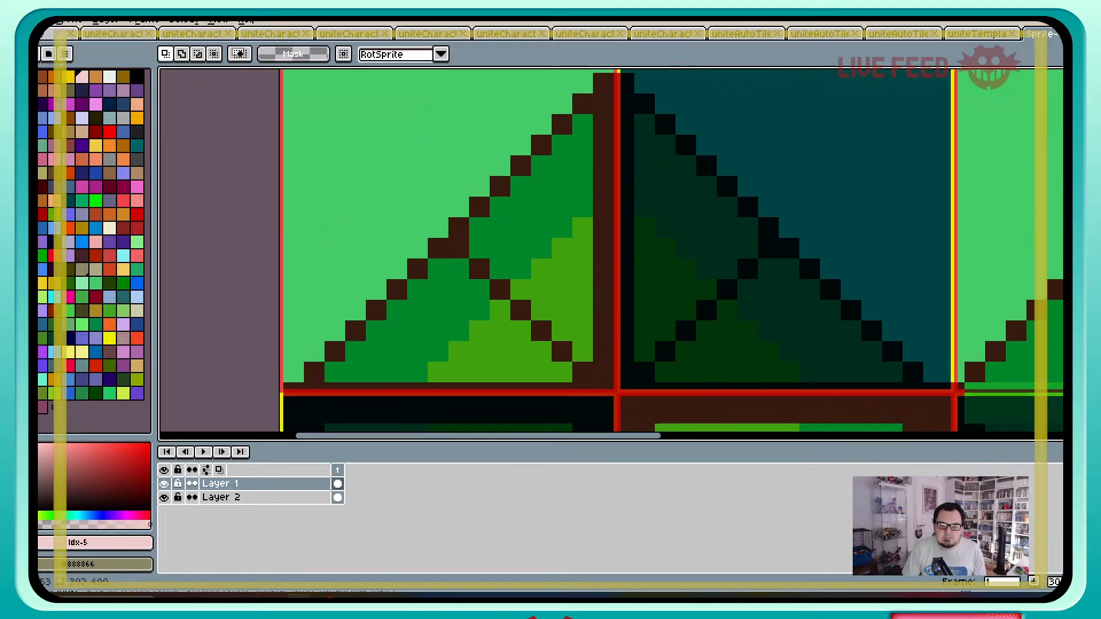
pyautogui.moveTo(690, 172); pyautogui.dragTo(616, 264, button='middle')
pyautogui.scroll(1, 630, 235)
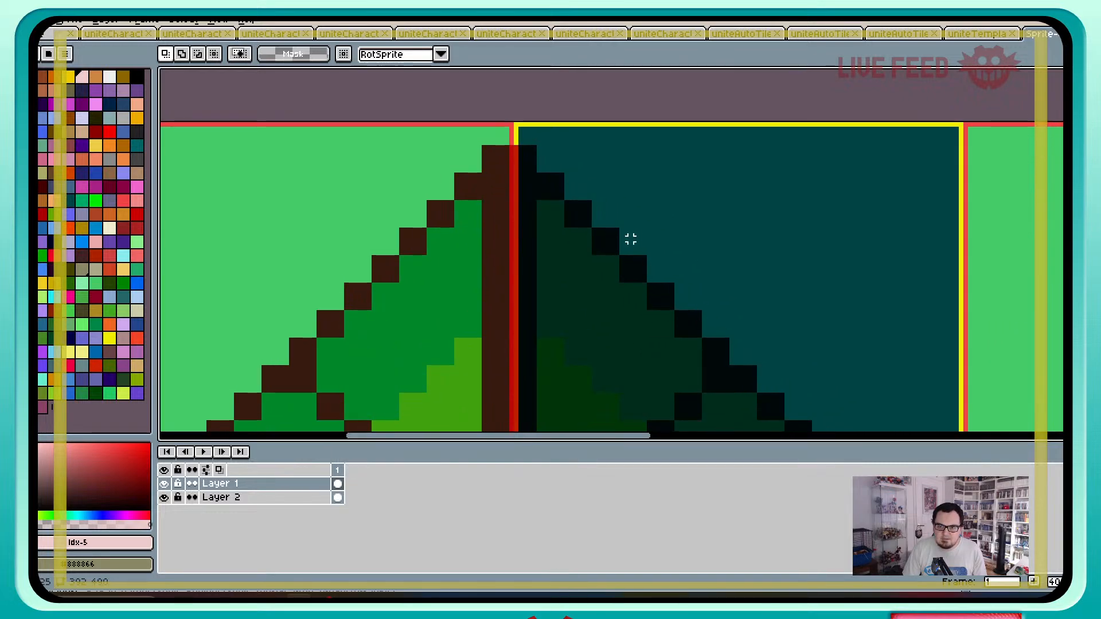
pyautogui.scroll(-1, 545, 297)
pyautogui.scroll(-1, 545, 296)
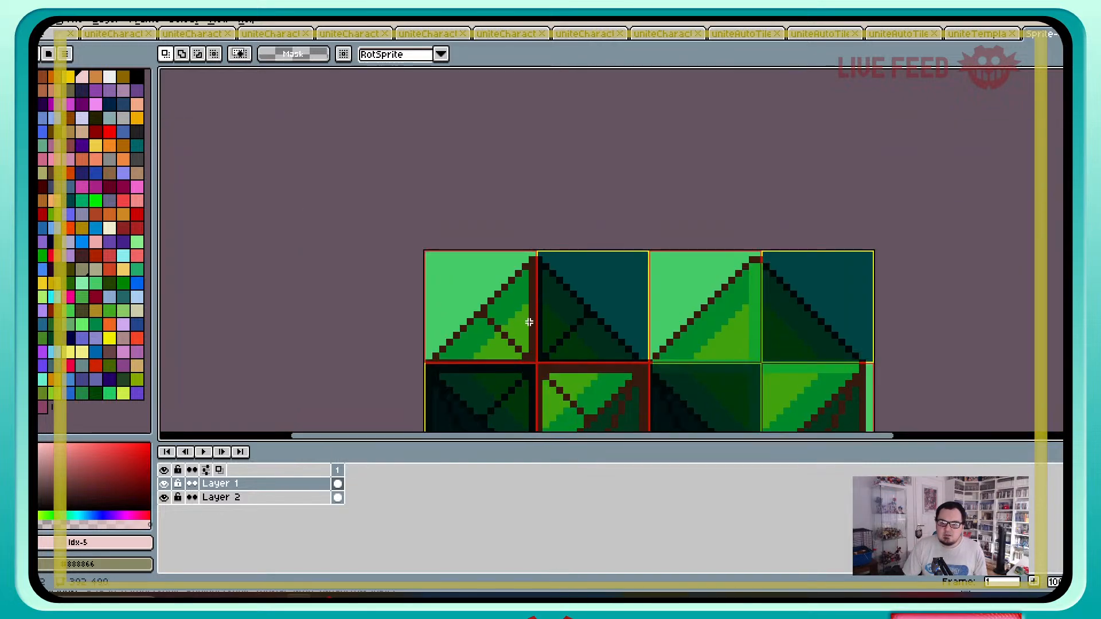
pyautogui.moveTo(528, 322); pyautogui.dragTo(607, 295, button='middle')
pyautogui.scroll(2, 551, 299)
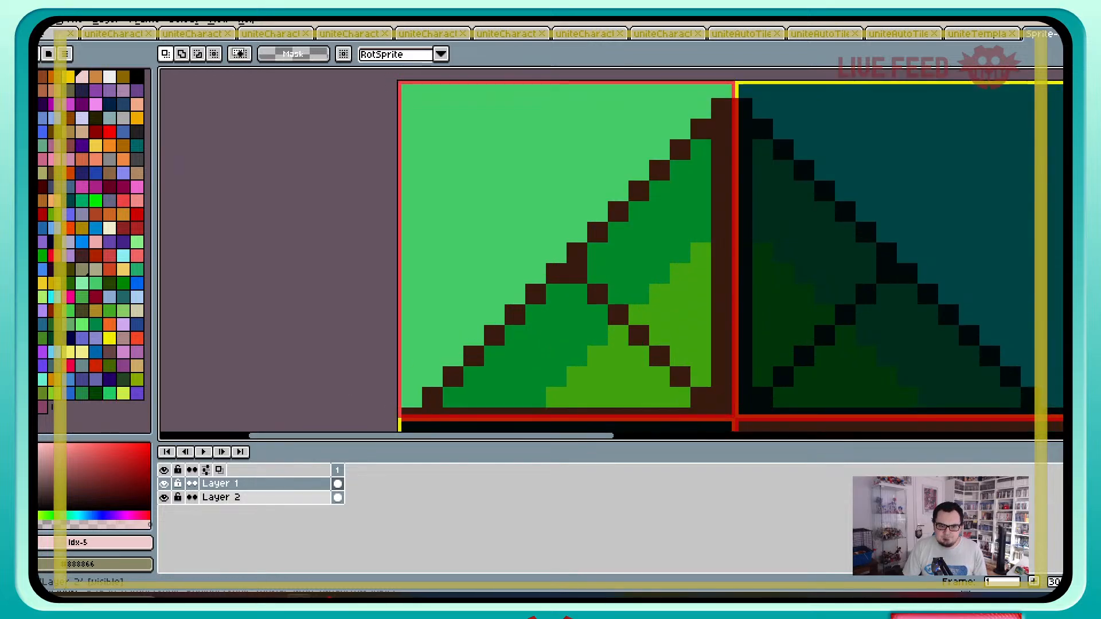
pyautogui.click(164, 484)
pyautogui.click(164, 483)
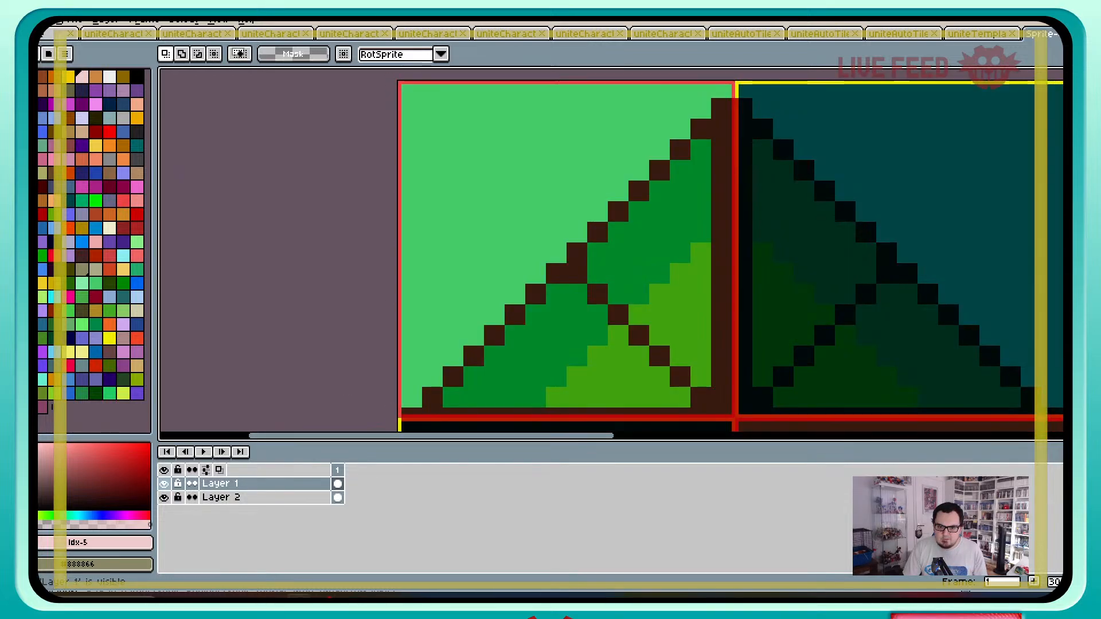
pyautogui.click(164, 483)
pyautogui.click(164, 484)
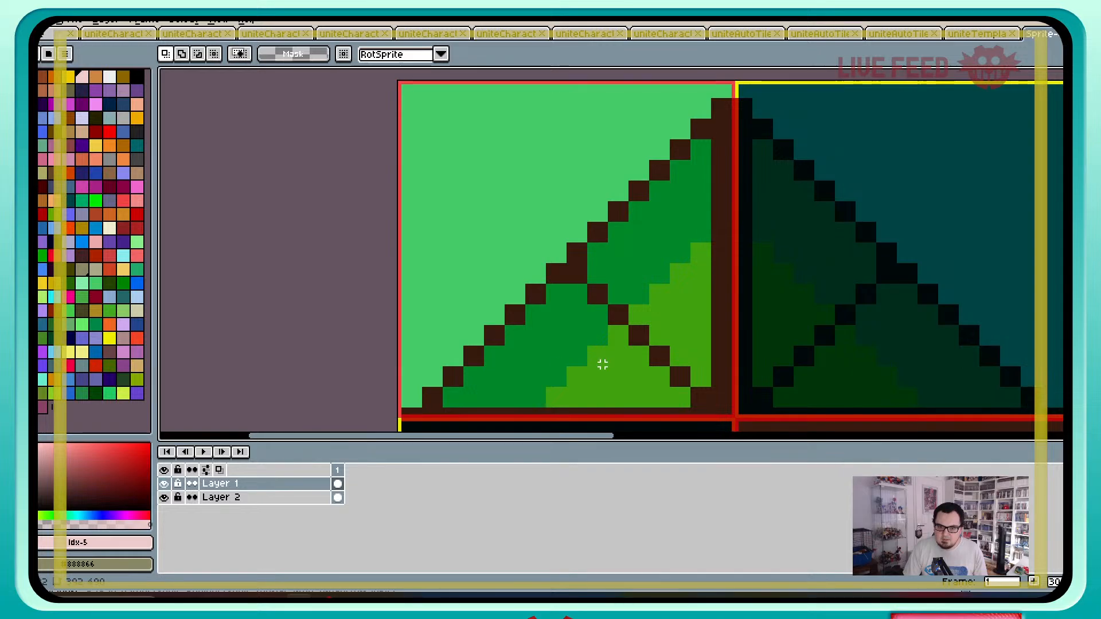
pyautogui.moveTo(602, 363); pyautogui.dragTo(648, 160, button='middle')
pyautogui.scroll(1, 520, 211)
pyautogui.scroll(2, 520, 211)
pyautogui.scroll(-3, 517, 211)
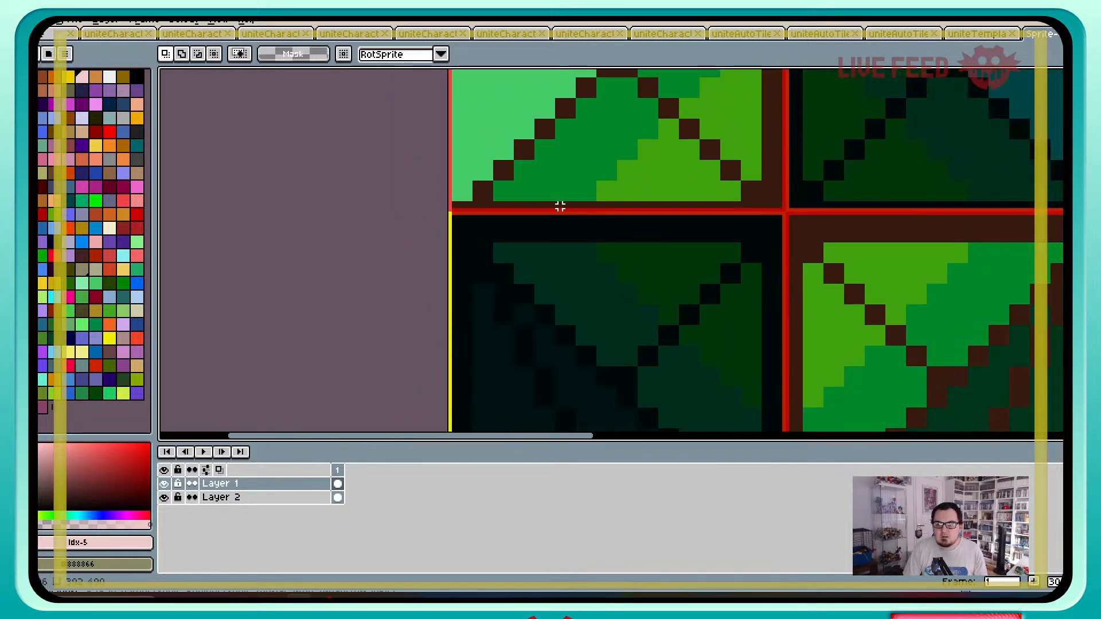
pyautogui.moveTo(560, 206); pyautogui.dragTo(491, 424, button='middle')
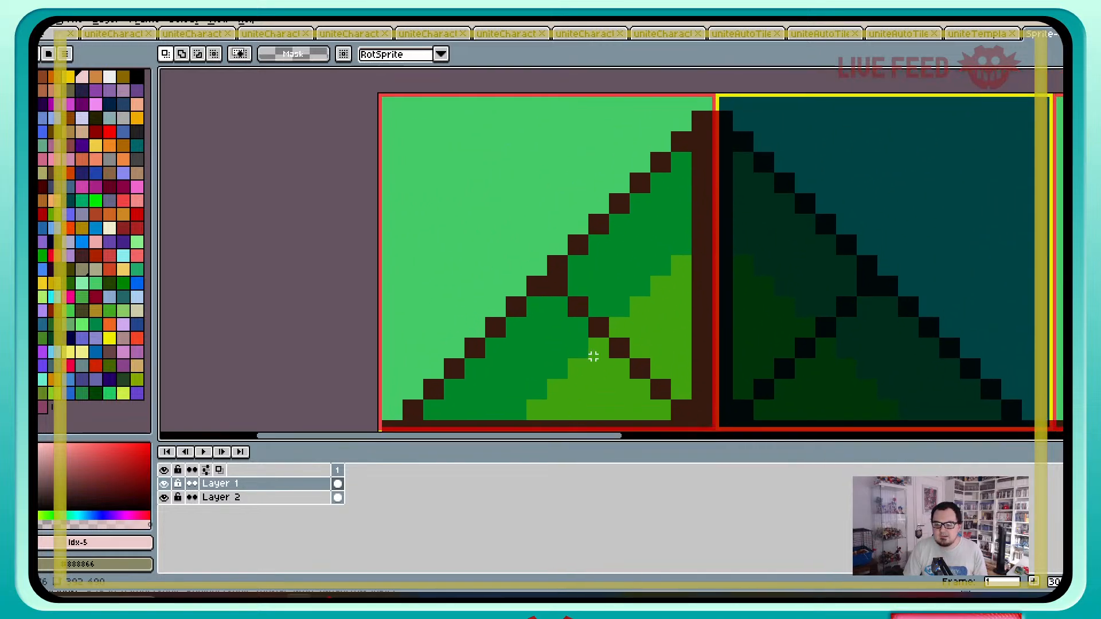
# Step: Select Layer 2 and move the walls image straight up until the diamond's tip meets the checker's upper edge
pyautogui.hotkey('alt', 'Down')
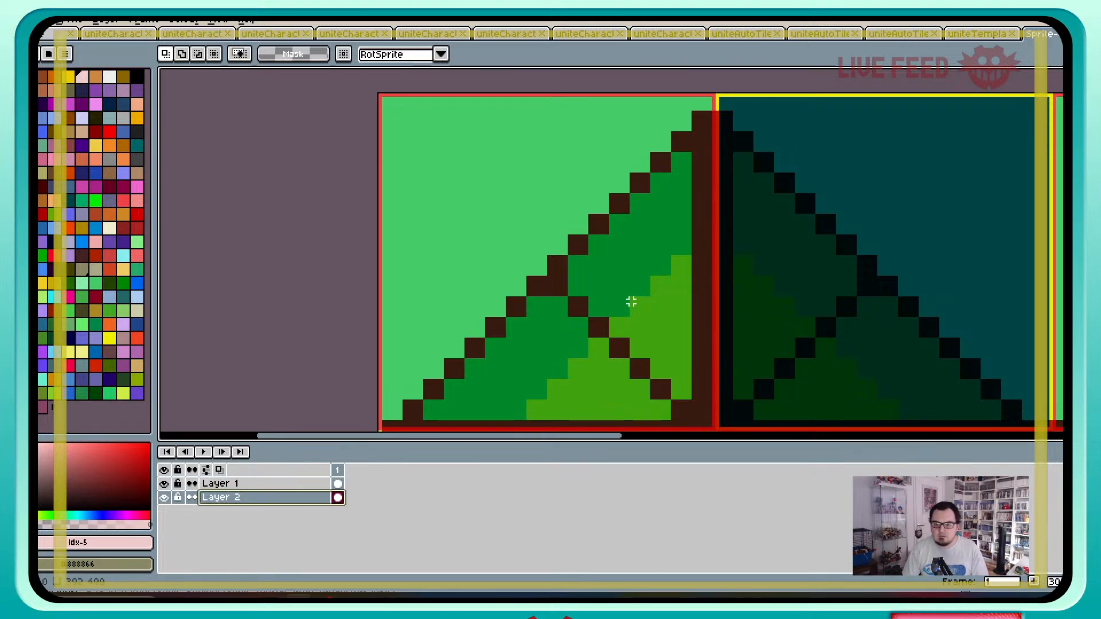
pyautogui.press('v')
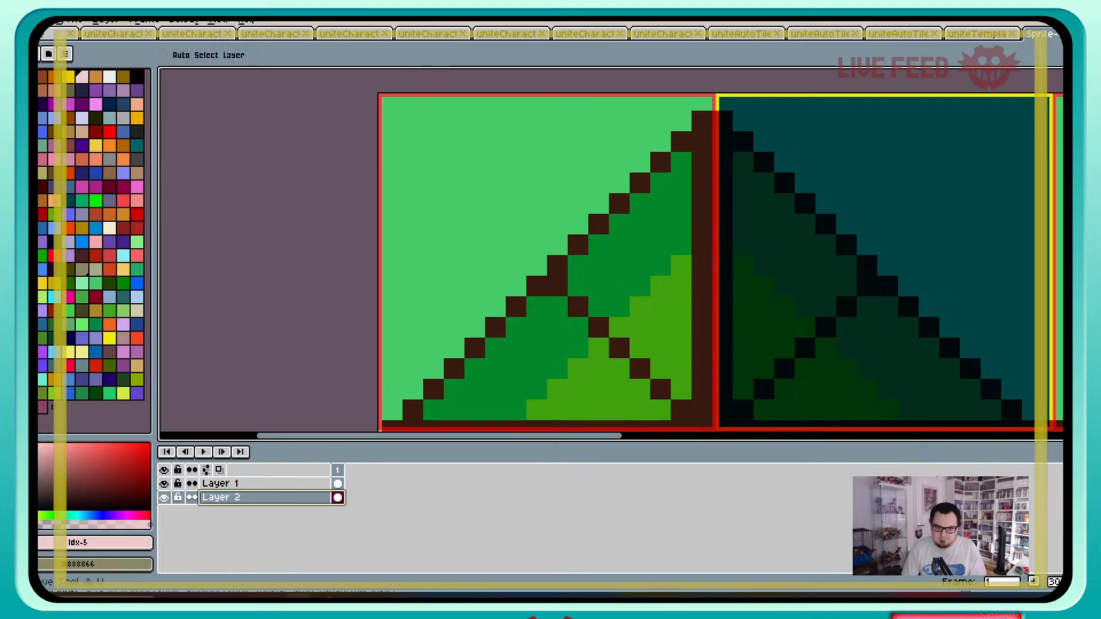
pyautogui.moveTo(544, 290); pyautogui.dragTo(545, 276)
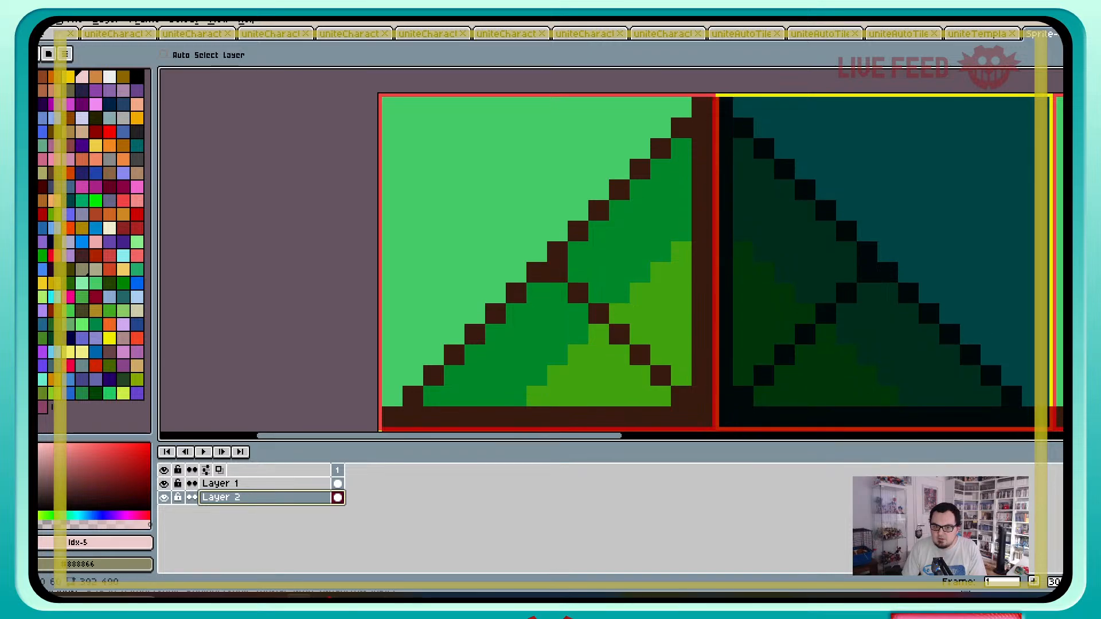
pyautogui.moveTo(545, 277); pyautogui.dragTo(343, 283, button='middle')
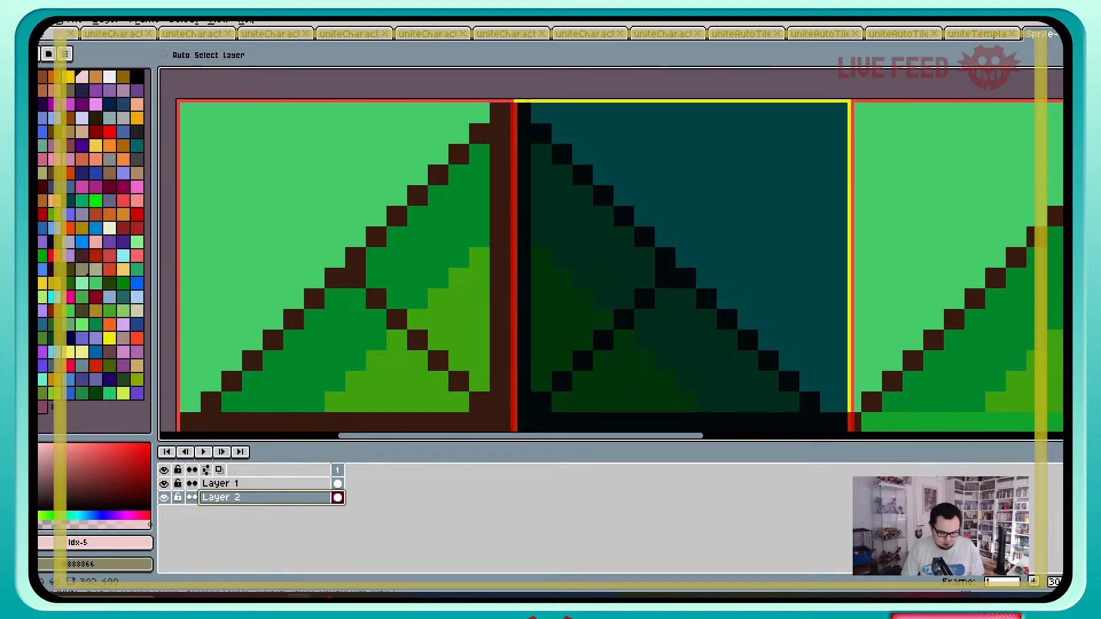
# Step: Select everything below the first tile row on Layer 2, 392 × 393 px, move it 2 px down to Y 99, and deselect
pyautogui.press('m')
pyautogui.scroll(-2, 521, 149)
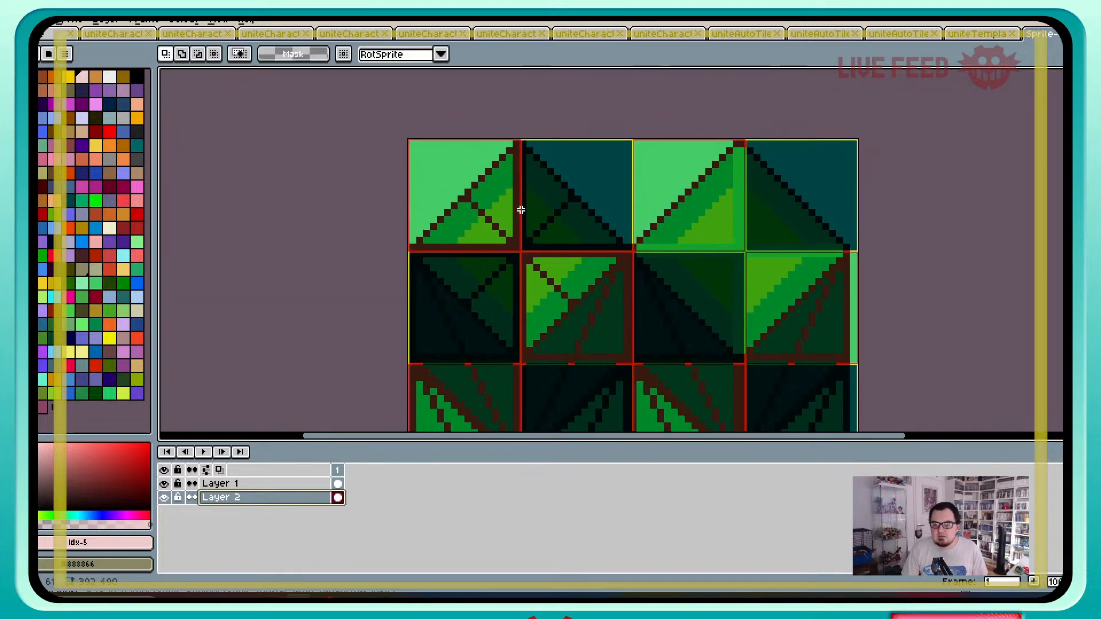
pyautogui.scroll(3, 521, 209)
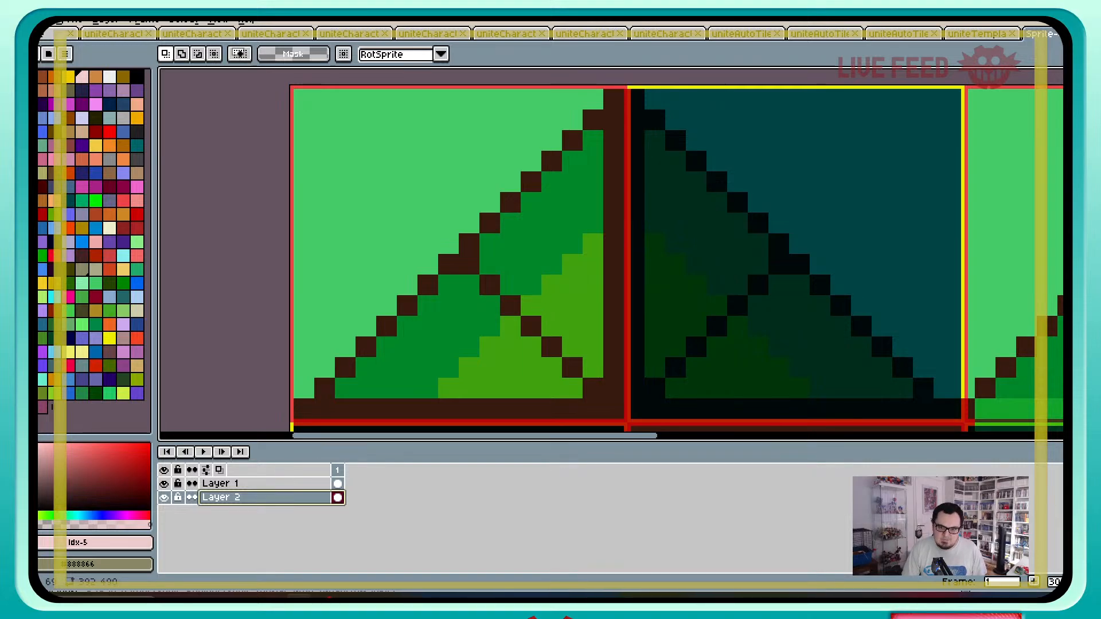
pyautogui.moveTo(427, 327); pyautogui.dragTo(512, 149, button='middle')
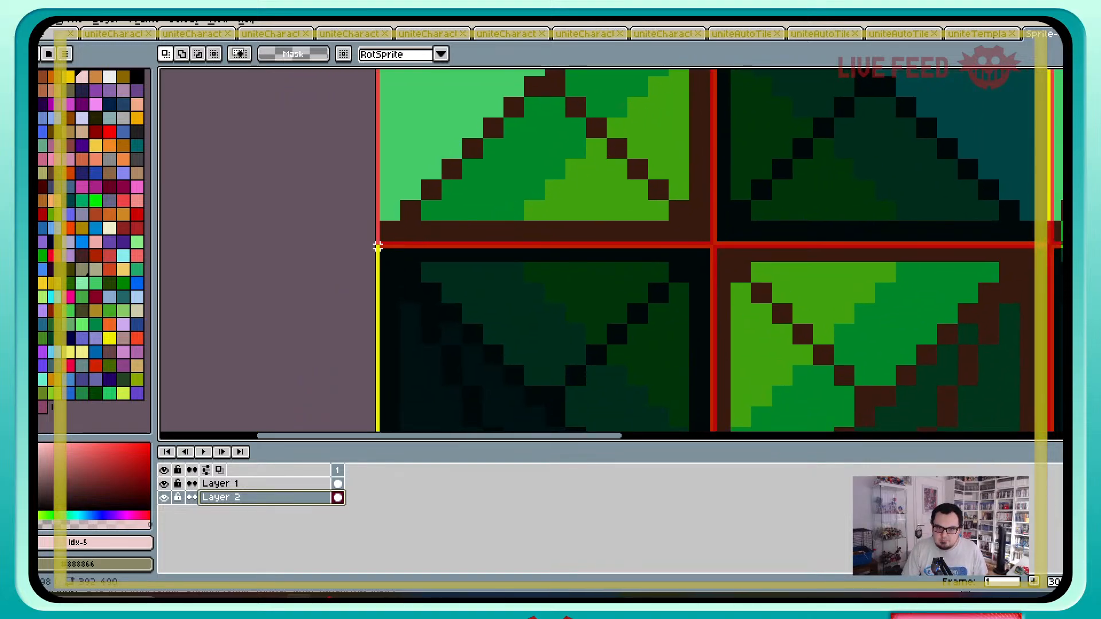
pyautogui.scroll(2, 377, 243)
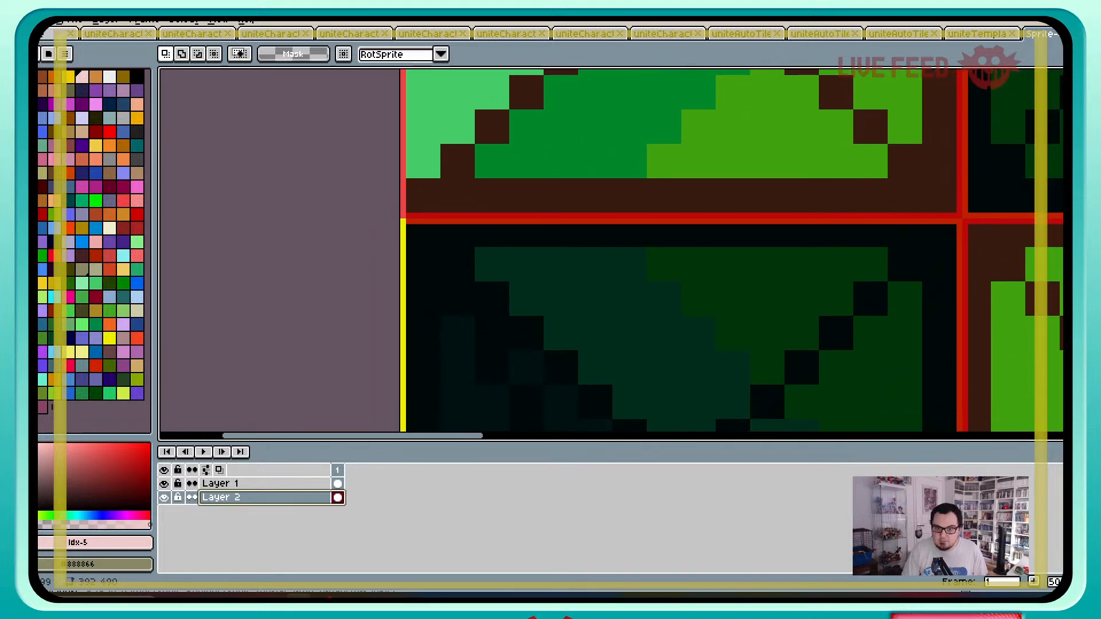
pyautogui.moveTo(403, 215); pyautogui.dragTo(883, 299)
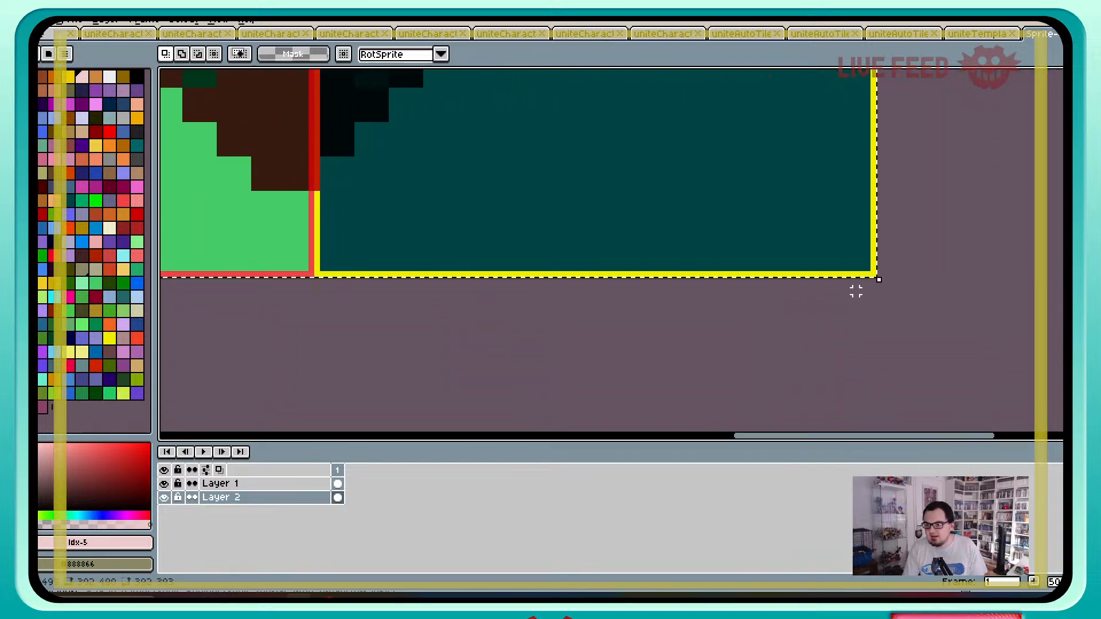
pyautogui.moveTo(849, 436); pyautogui.dragTo(381, 436)
pyautogui.scroll(6, 497, 268)
pyautogui.scroll(-4, 511, 237)
pyautogui.moveTo(510, 201); pyautogui.dragTo(660, 424, button='middle')
pyautogui.scroll(-4, 609, 236)
pyautogui.moveTo(608, 121); pyautogui.dragTo(664, 416, button='middle')
pyautogui.moveTo(765, 75); pyautogui.dragTo(700, 352, button='middle')
pyautogui.moveTo(705, 123); pyautogui.dragTo(700, 352, button='middle')
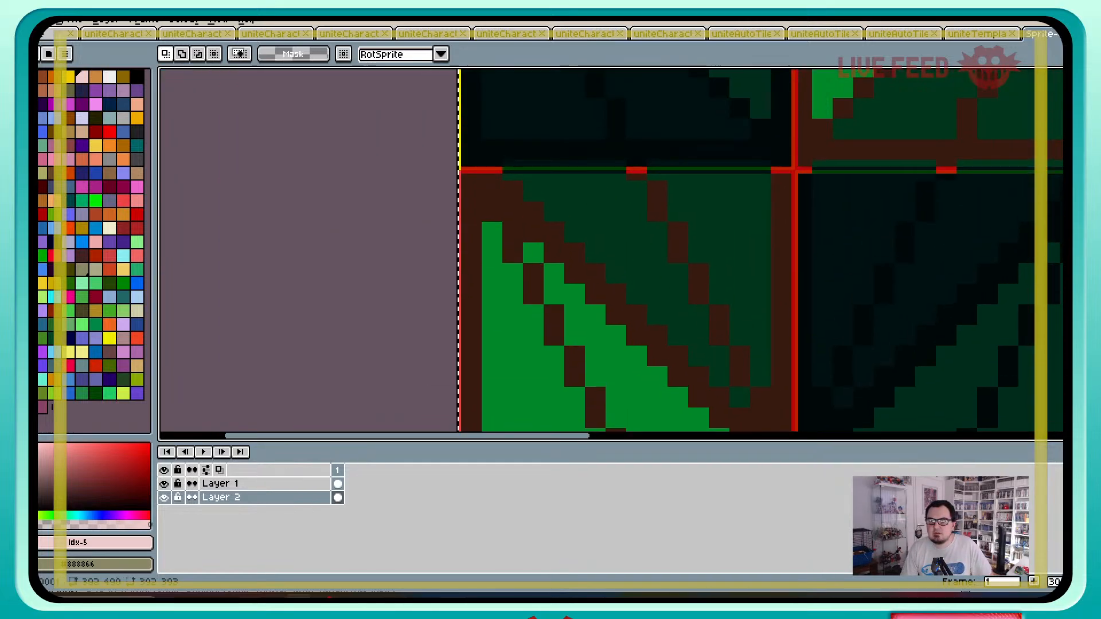
pyautogui.moveTo(762, 120); pyautogui.dragTo(682, 353, button='middle')
pyautogui.moveTo(546, 109); pyautogui.dragTo(509, 346, button='middle')
pyautogui.scroll(2, 509, 345)
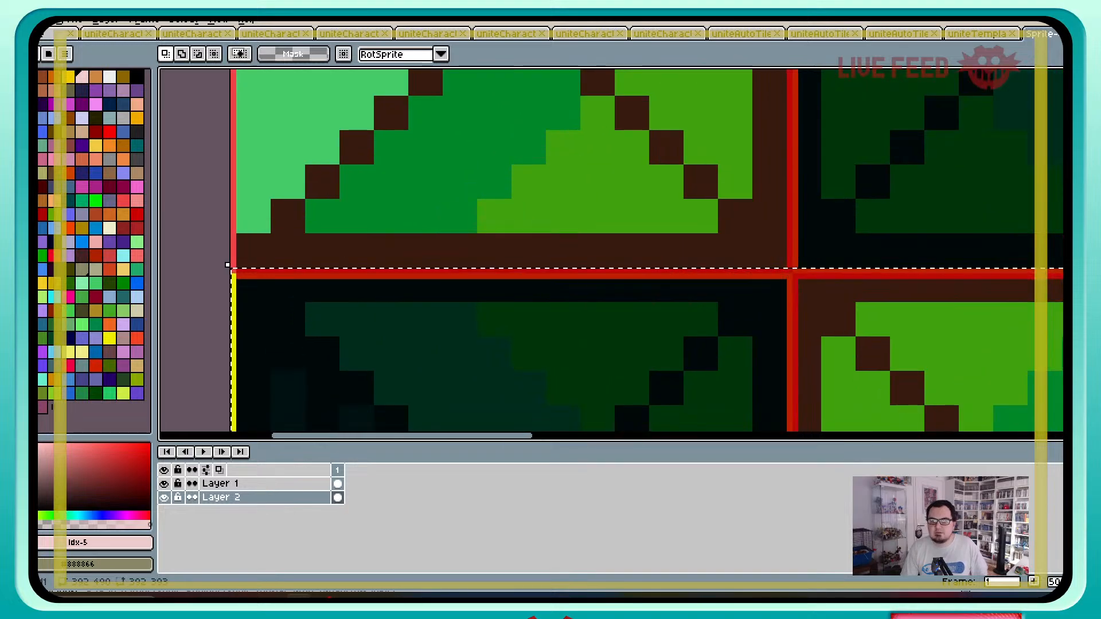
pyautogui.moveTo(509, 350); pyautogui.dragTo(509, 367)
pyautogui.press('Up')
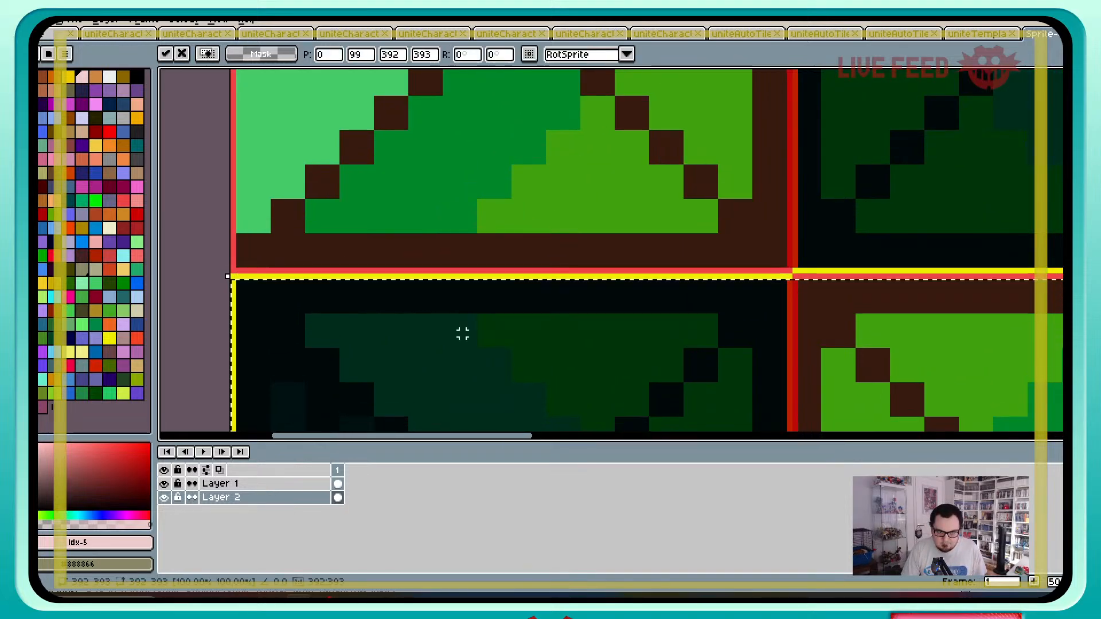
pyautogui.scroll(-4, 529, 289)
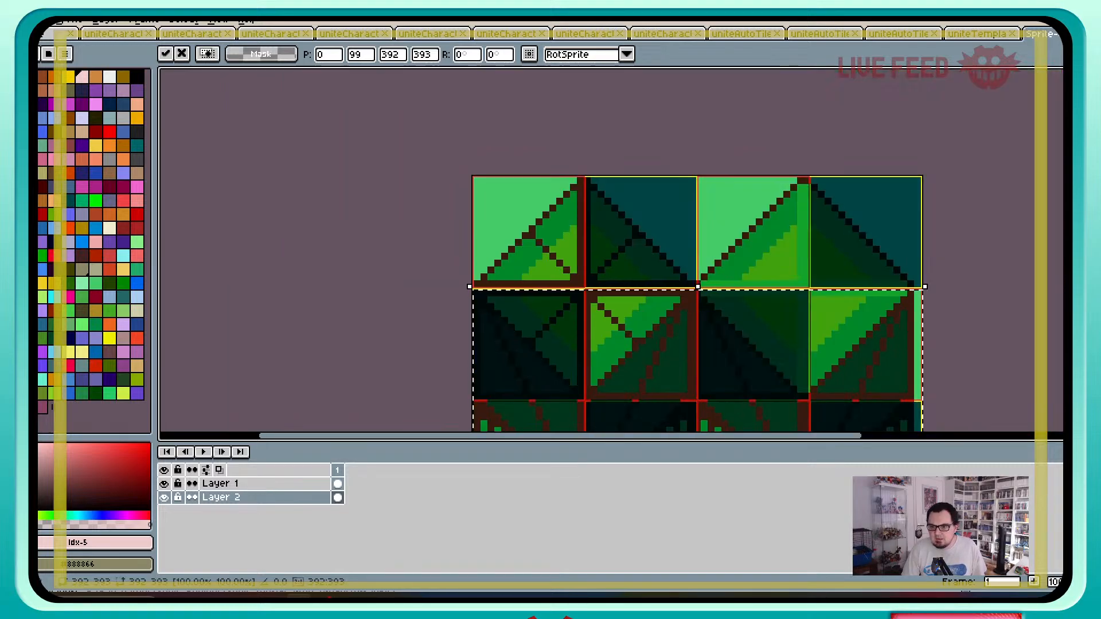
pyautogui.moveTo(529, 288); pyautogui.dragTo(467, 179, button='middle')
pyautogui.click(929, 254)
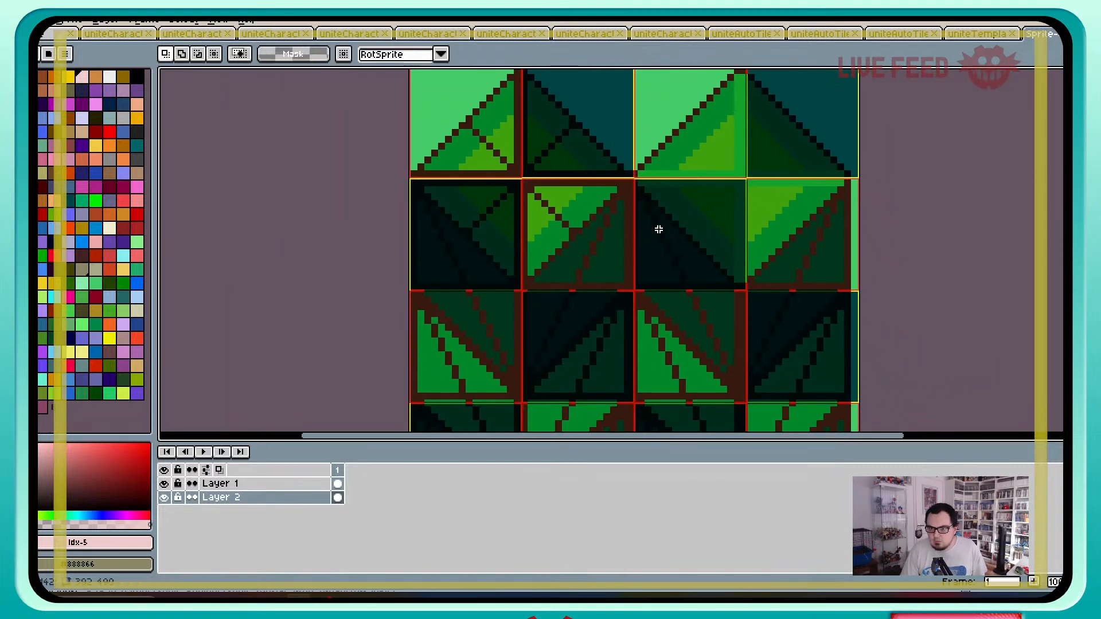
# Step: Examine how the walls image meets the tile borders around the second and third rows, hiding and showing the layers to compare
pyautogui.scroll(2, 562, 241)
pyautogui.moveTo(442, 324); pyautogui.dragTo(685, 154, button='middle')
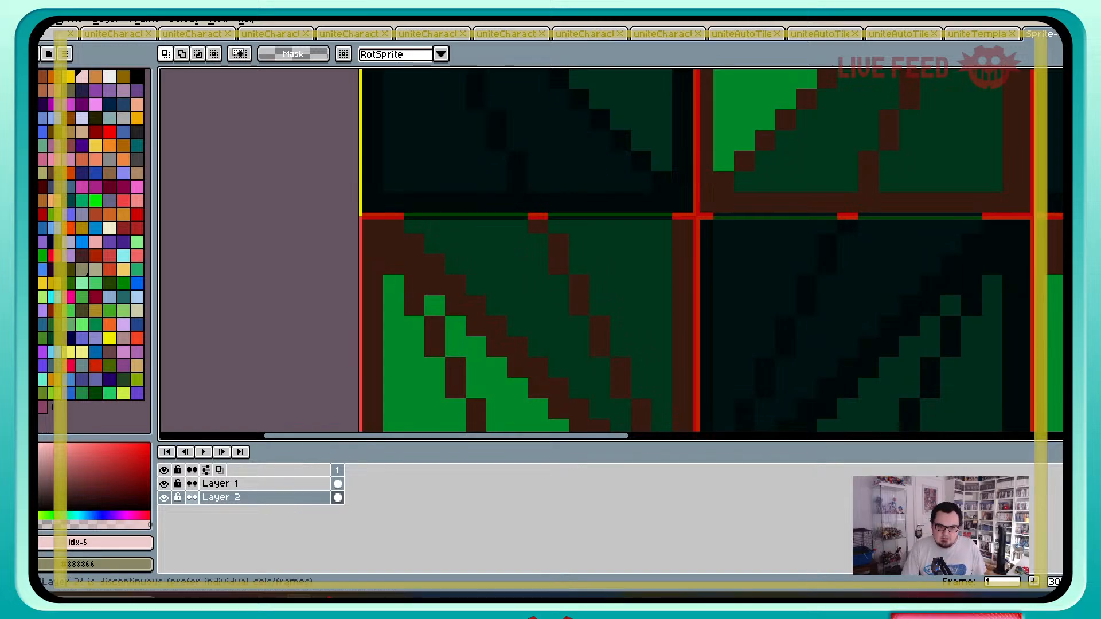
pyautogui.click(164, 483)
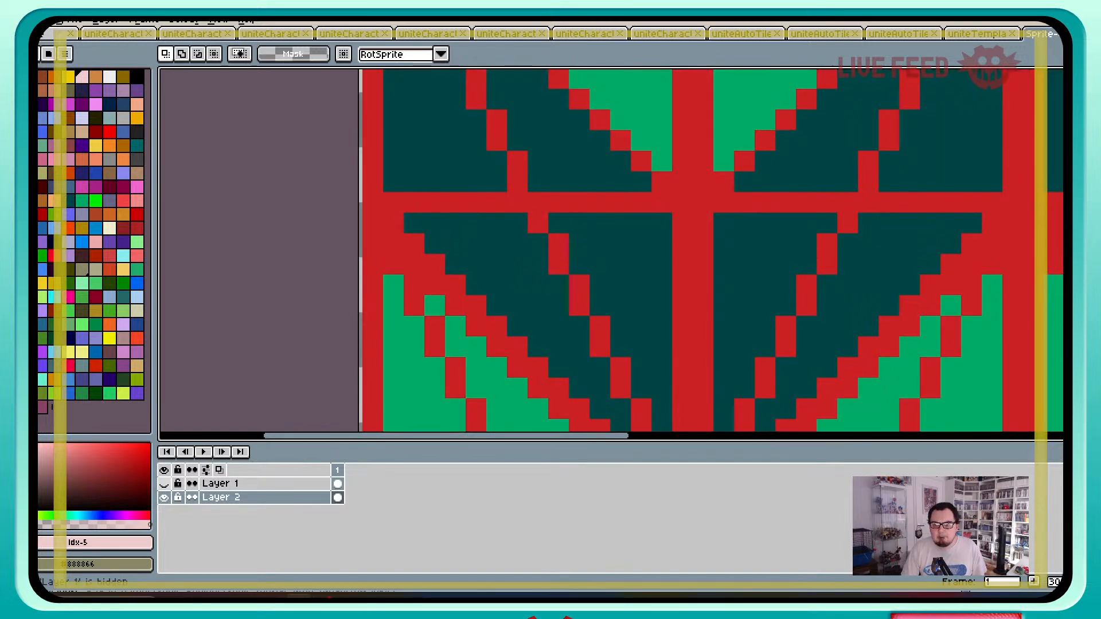
pyautogui.scroll(-2, 573, 206)
pyautogui.scroll(3, 575, 227)
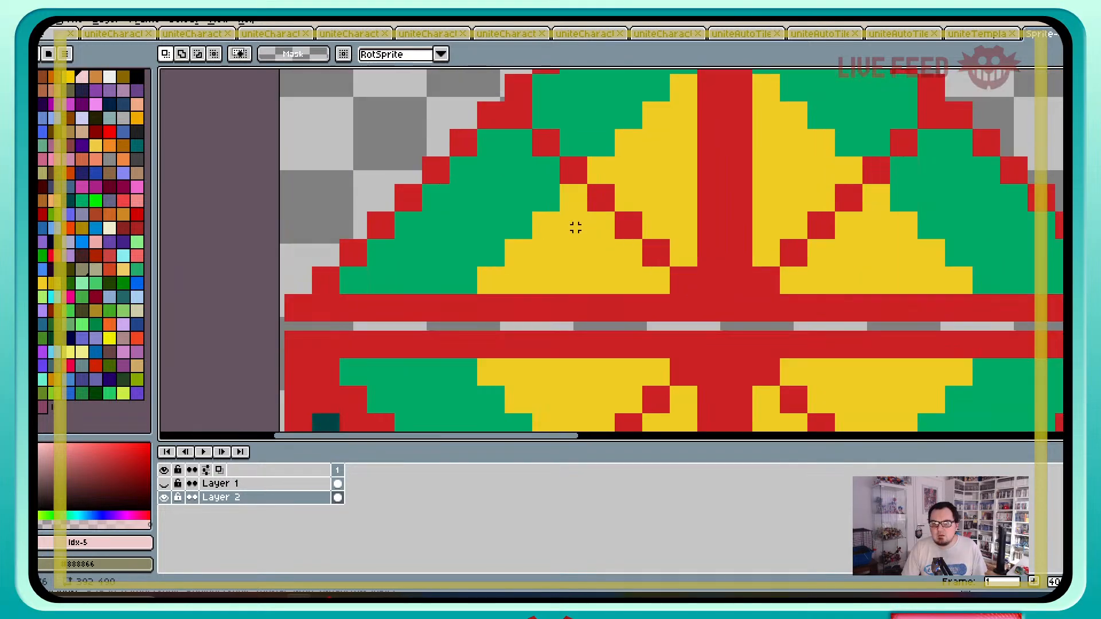
pyautogui.scroll(-1, 576, 228)
pyautogui.moveTo(595, 310); pyautogui.dragTo(575, 133, button='middle')
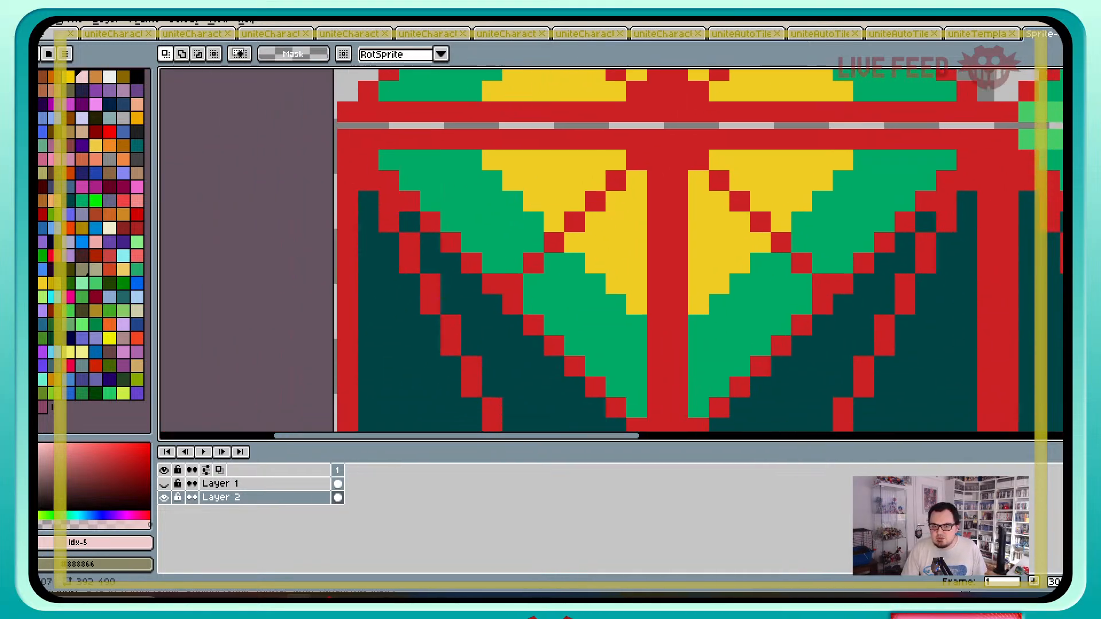
pyautogui.moveTo(542, 392); pyautogui.dragTo(643, 125, button='middle')
pyautogui.click(164, 497)
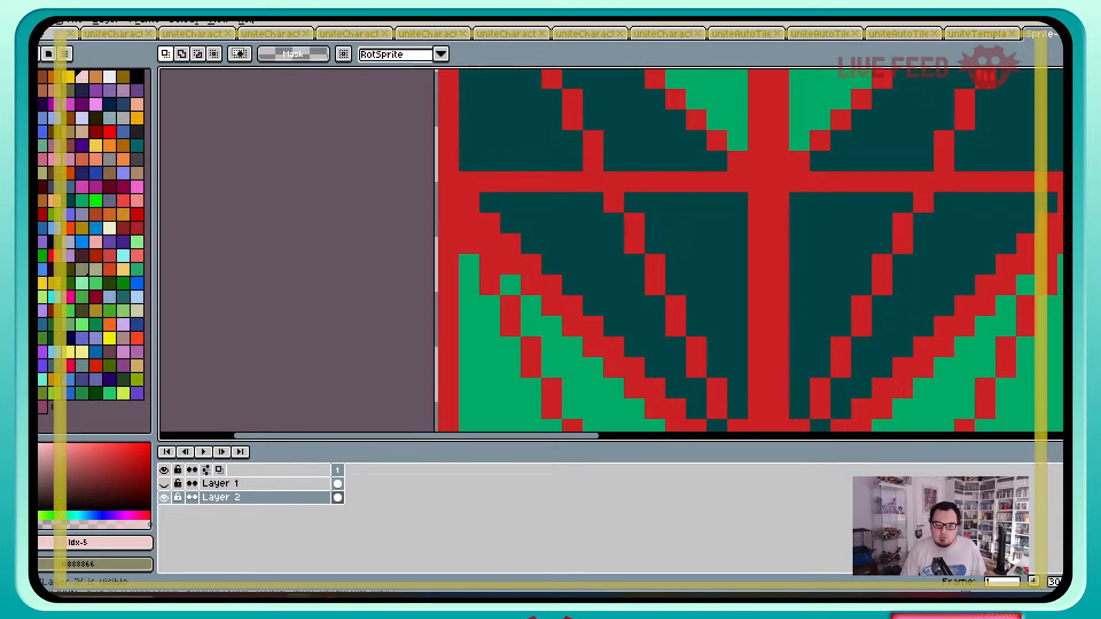
pyautogui.click(164, 498)
pyautogui.click(164, 483)
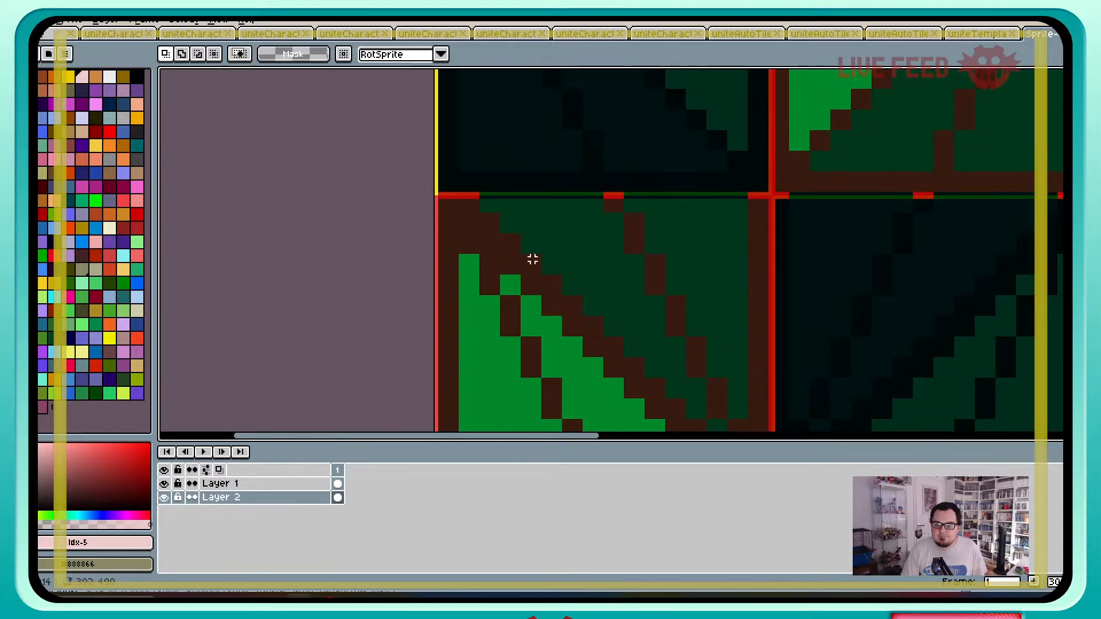
# Step: Select everything below the second tile row, 392 × 295 px, move it 2 px down to Y 197, and deselect
pyautogui.moveTo(533, 259); pyautogui.dragTo(502, 319, button='middle')
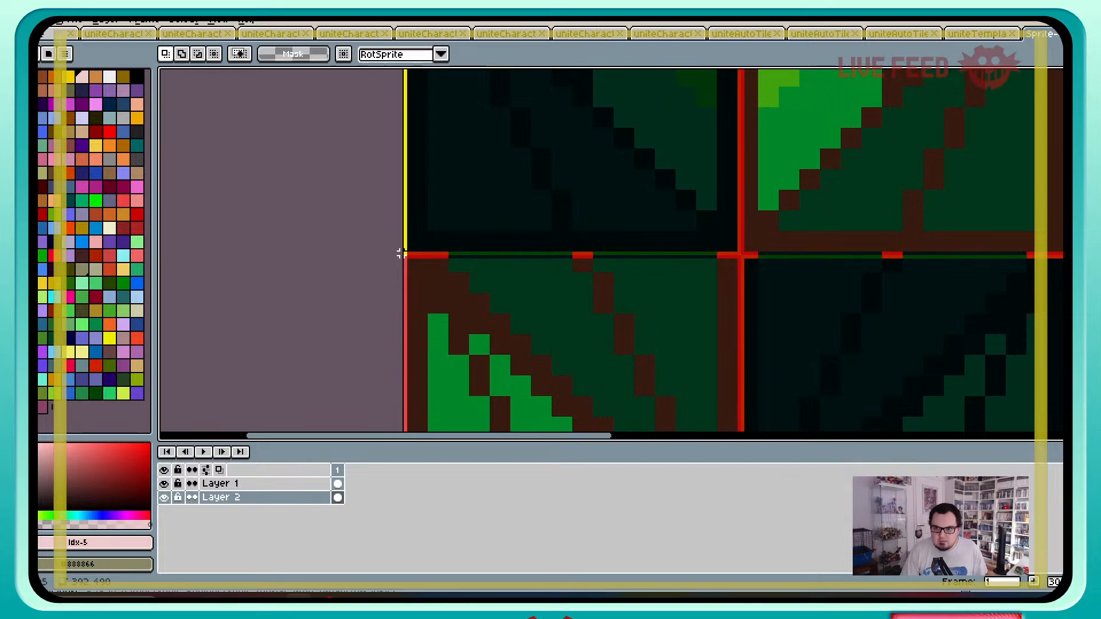
pyautogui.scroll(5, 402, 253)
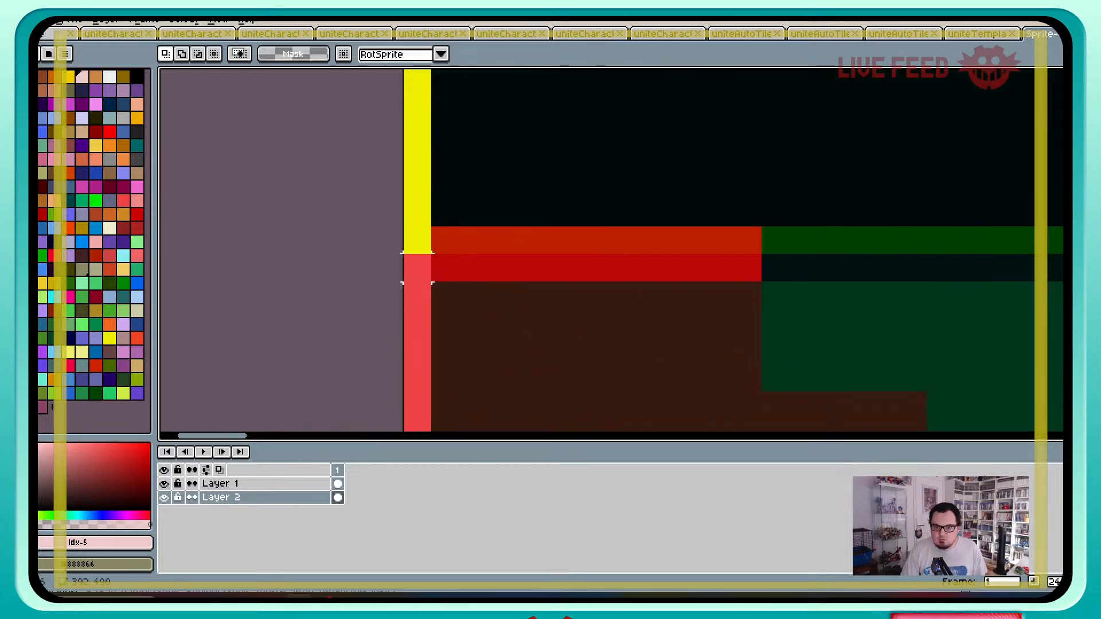
pyautogui.moveTo(417, 240); pyautogui.dragTo(1059, 430)
pyautogui.moveTo(1067, 430); pyautogui.dragTo(684, 290)
pyautogui.moveTo(458, 154); pyautogui.dragTo(718, 257, button='middle')
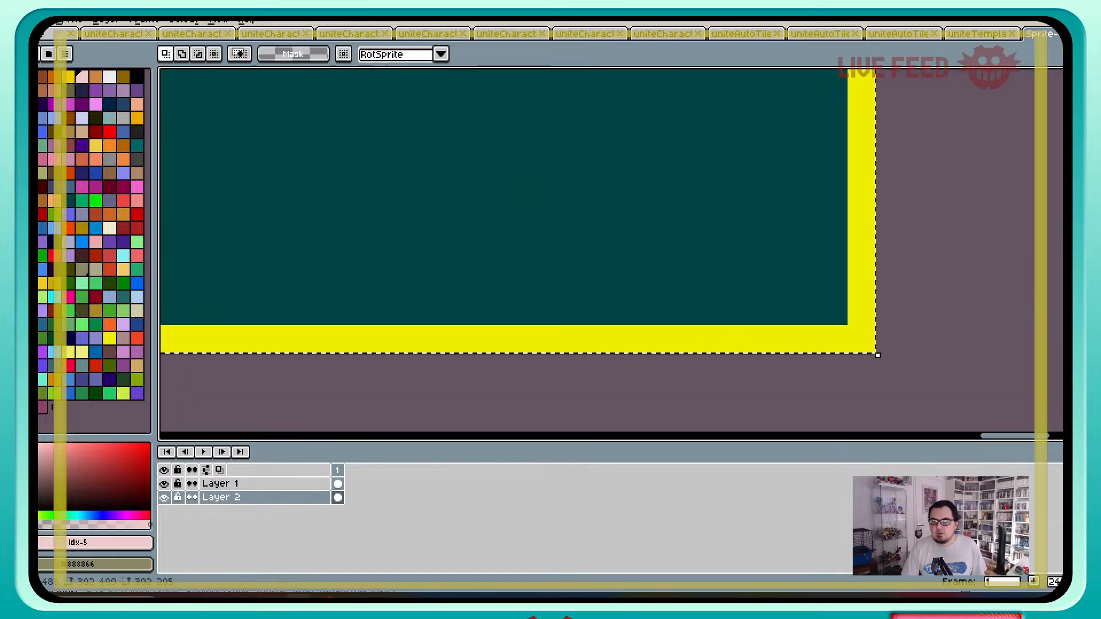
pyautogui.scroll(-3, 599, 199)
pyautogui.moveTo(293, 95); pyautogui.dragTo(948, 399, button='middle')
pyautogui.scroll(-6, 657, 207)
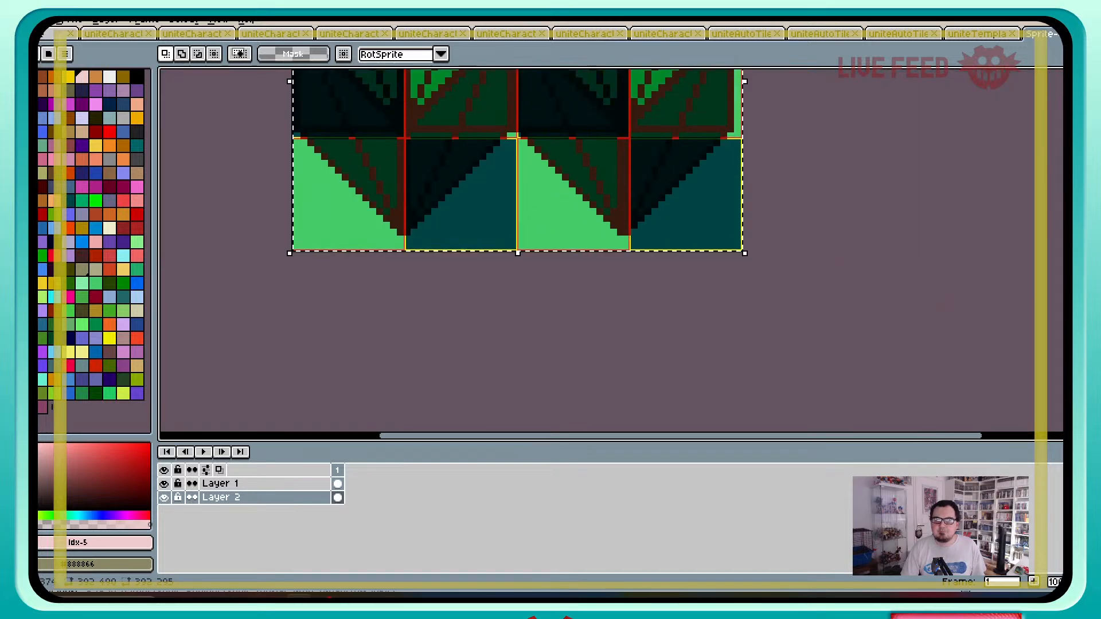
pyautogui.moveTo(459, 118); pyautogui.dragTo(709, 468, button='middle')
pyautogui.scroll(3, 663, 276)
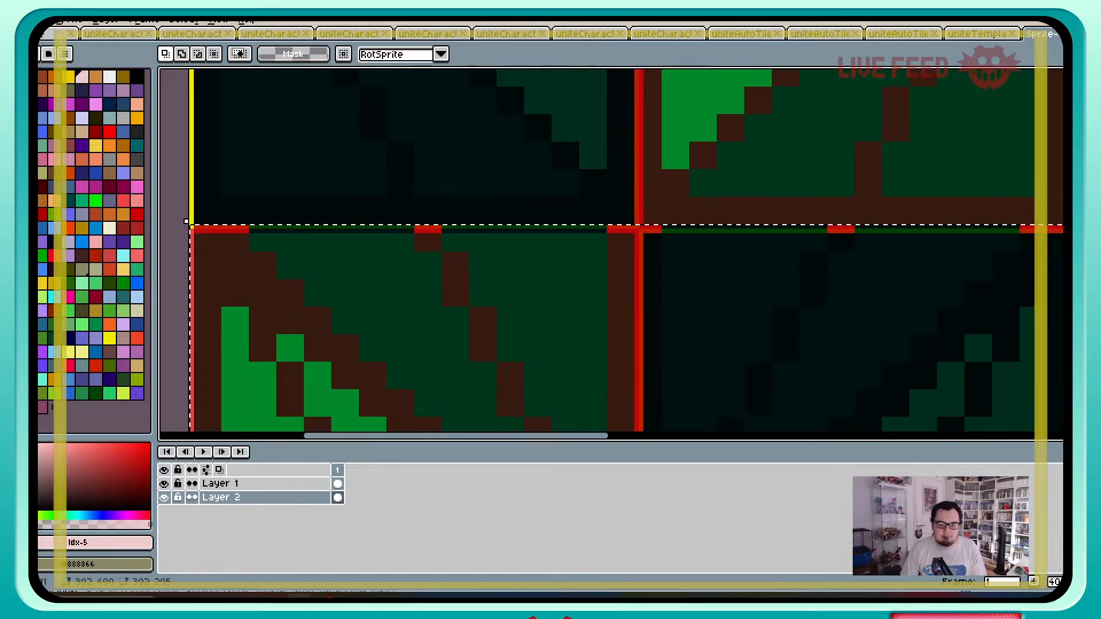
pyautogui.moveTo(410, 290); pyautogui.dragTo(605, 267, button='middle')
pyautogui.scroll(1, 606, 268)
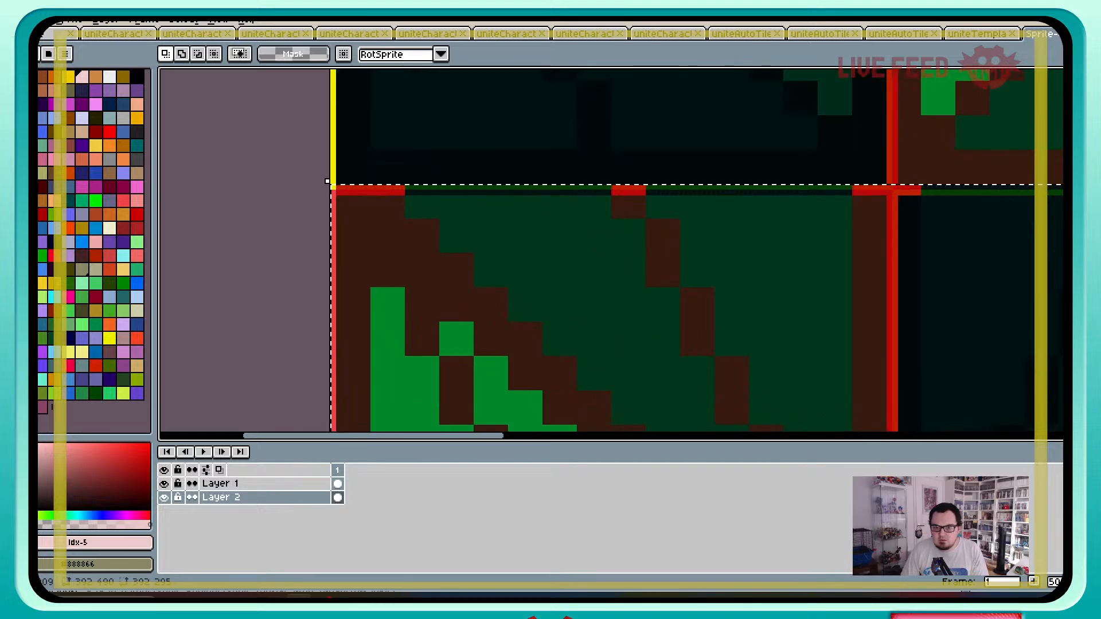
pyautogui.press('Down')
pyautogui.press('Down')
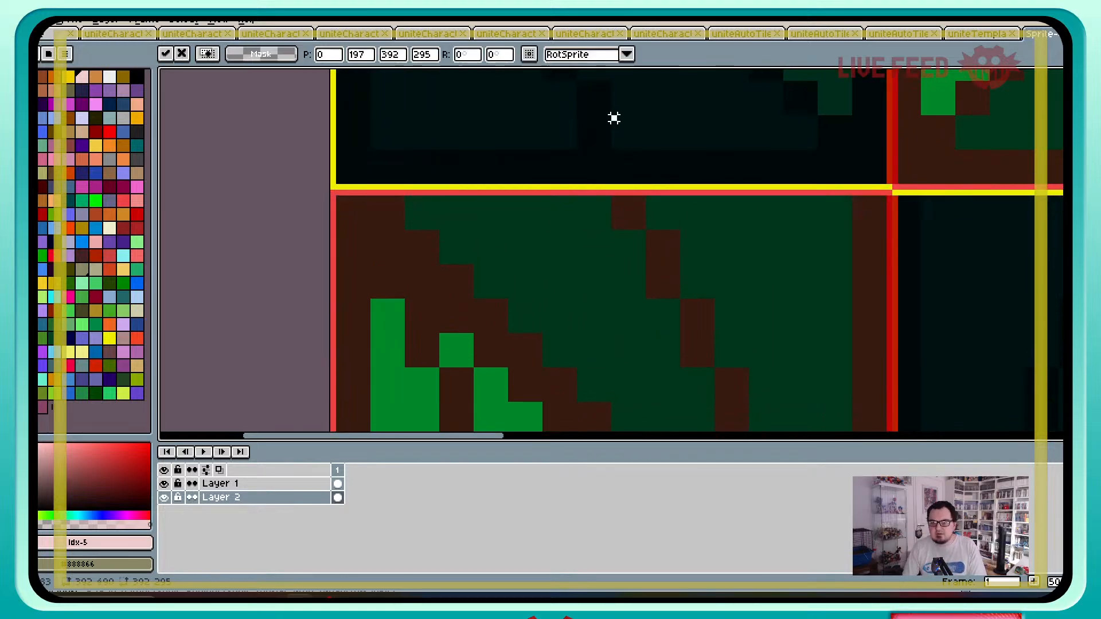
pyautogui.click(614, 118)
# Step: Hide and show Layer 1 to check the gap between the second and third rows of the walls image
pyautogui.scroll(-1, 659, 148)
pyautogui.moveTo(590, 119); pyautogui.dragTo(562, 217, button='middle')
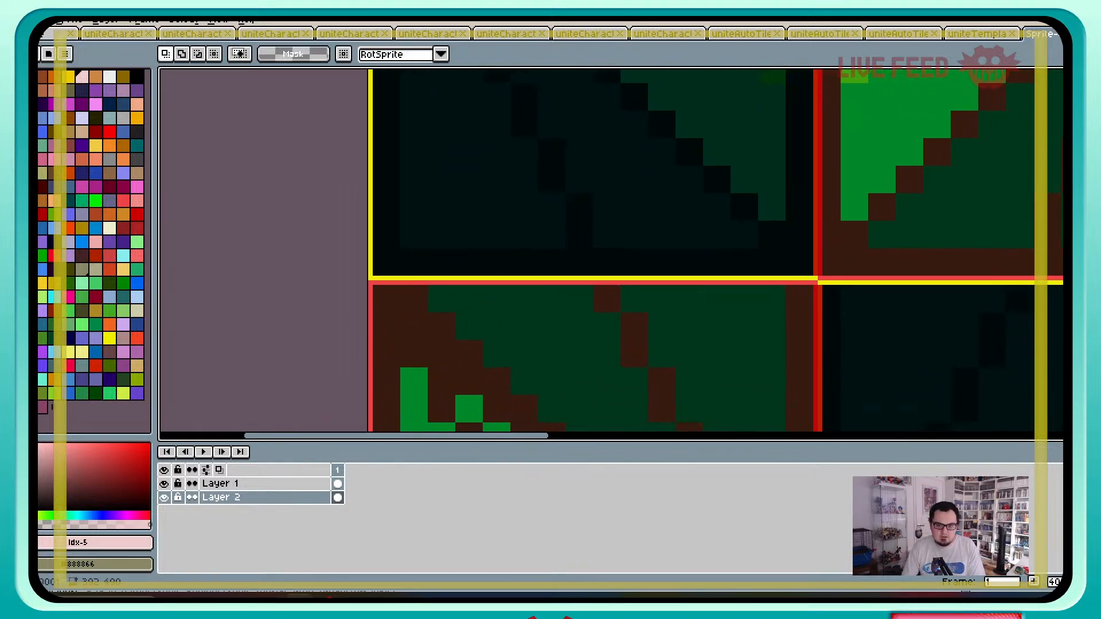
pyautogui.click(164, 484)
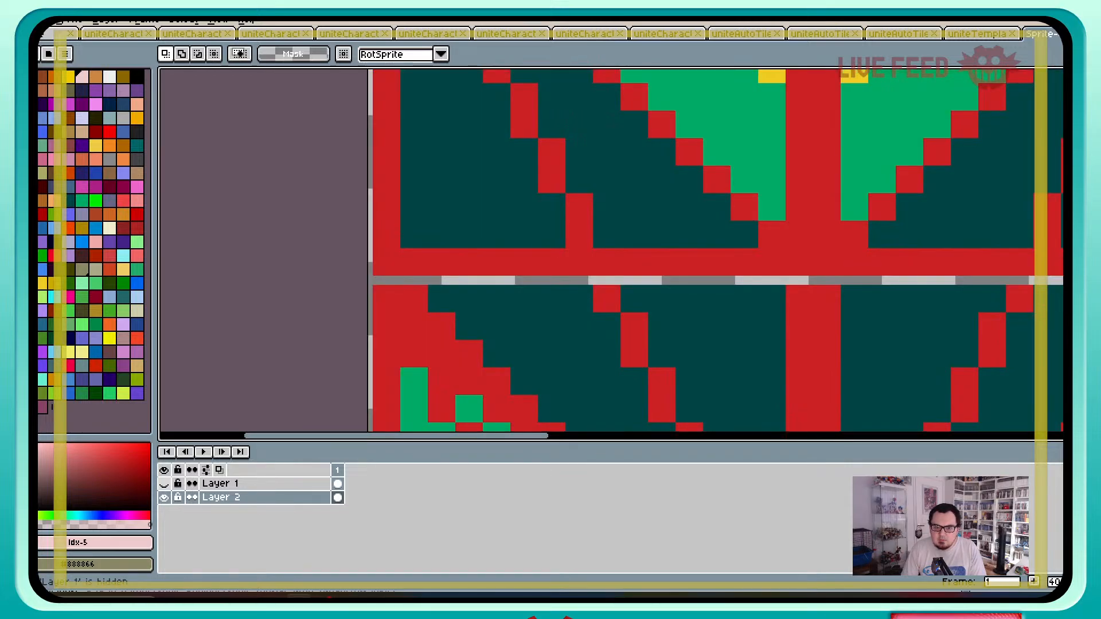
pyautogui.click(164, 484)
pyautogui.click(164, 484)
pyautogui.click(164, 484)
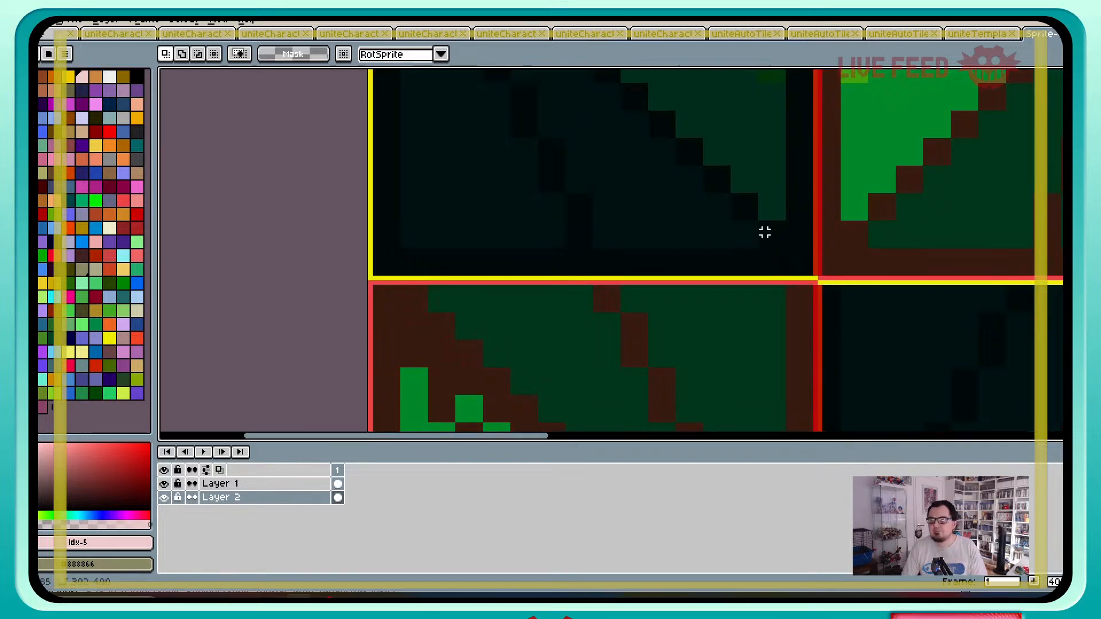
# Step: Select everything below the third tile row, 392 × 197 px, move it 2 px down to Y 295, and drop it in place
pyautogui.scroll(-2, 760, 232)
pyautogui.moveTo(678, 342); pyautogui.dragTo(607, 143, button='middle')
pyautogui.moveTo(574, 184); pyautogui.dragTo(521, 157, button='middle')
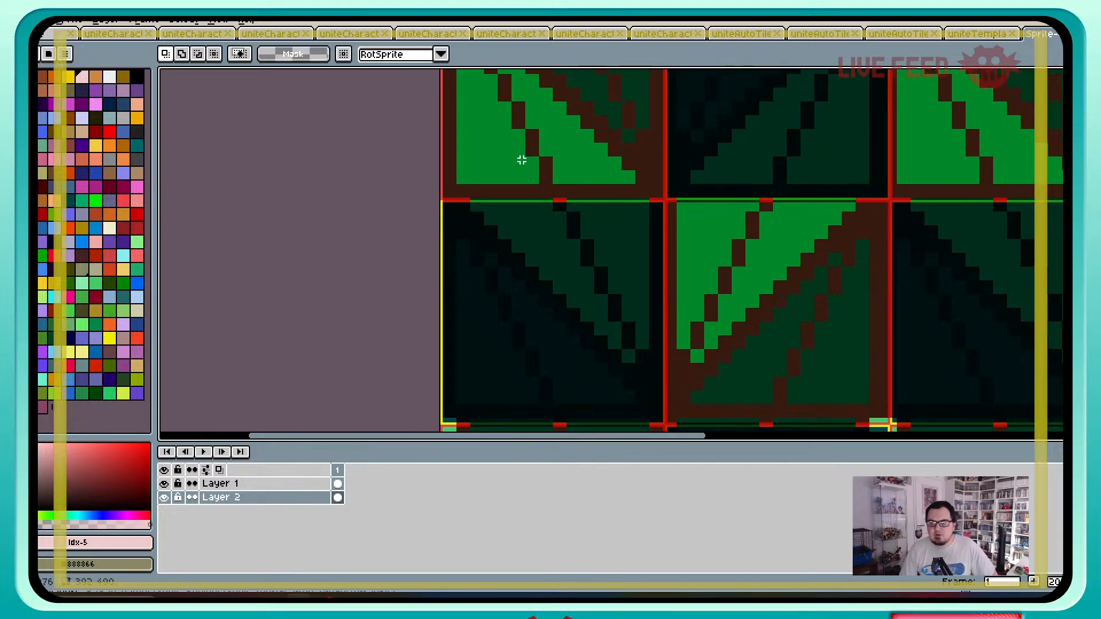
pyautogui.scroll(1, 521, 157)
pyautogui.scroll(1, 401, 242)
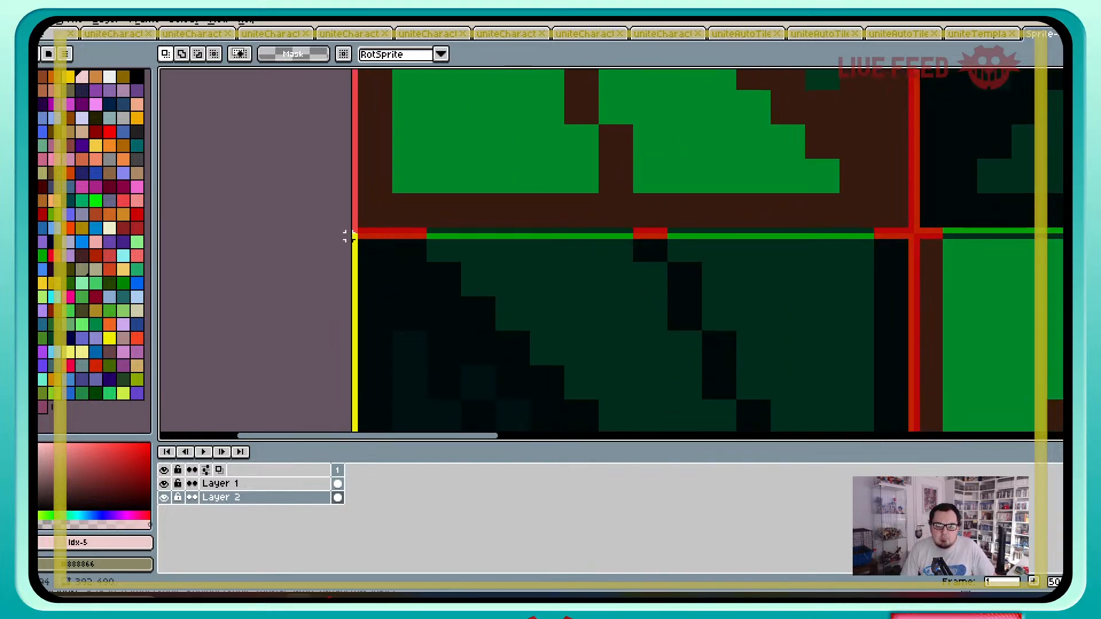
pyautogui.moveTo(355, 230); pyautogui.dragTo(1016, 406)
pyautogui.scroll(-4, 912, 310)
pyautogui.scroll(4, 906, 303)
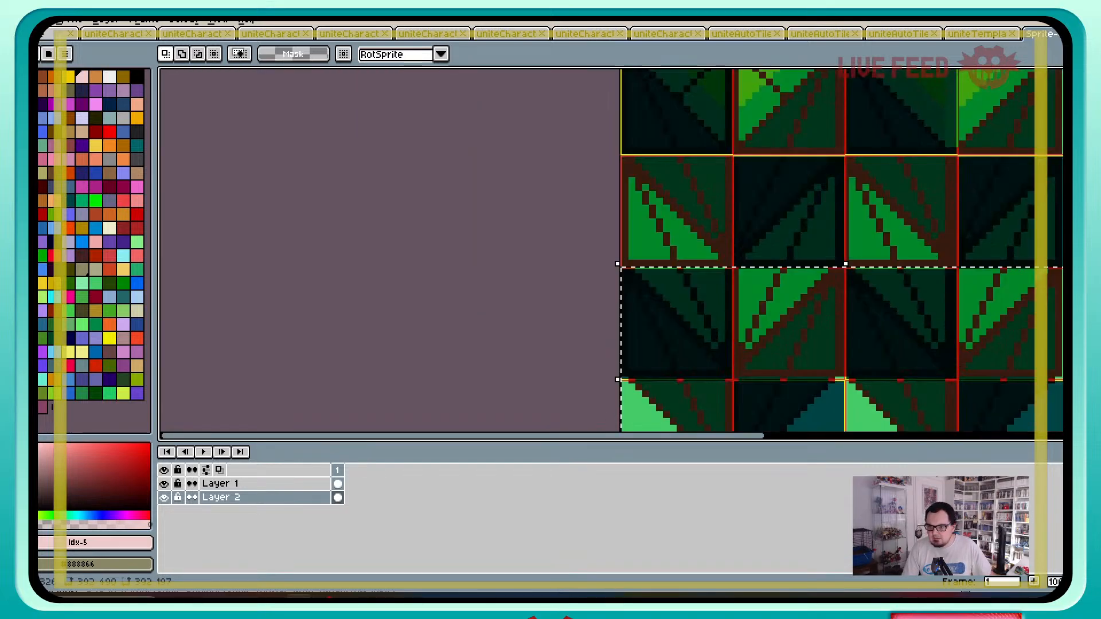
pyautogui.moveTo(447, 298); pyautogui.dragTo(872, 289, button='middle')
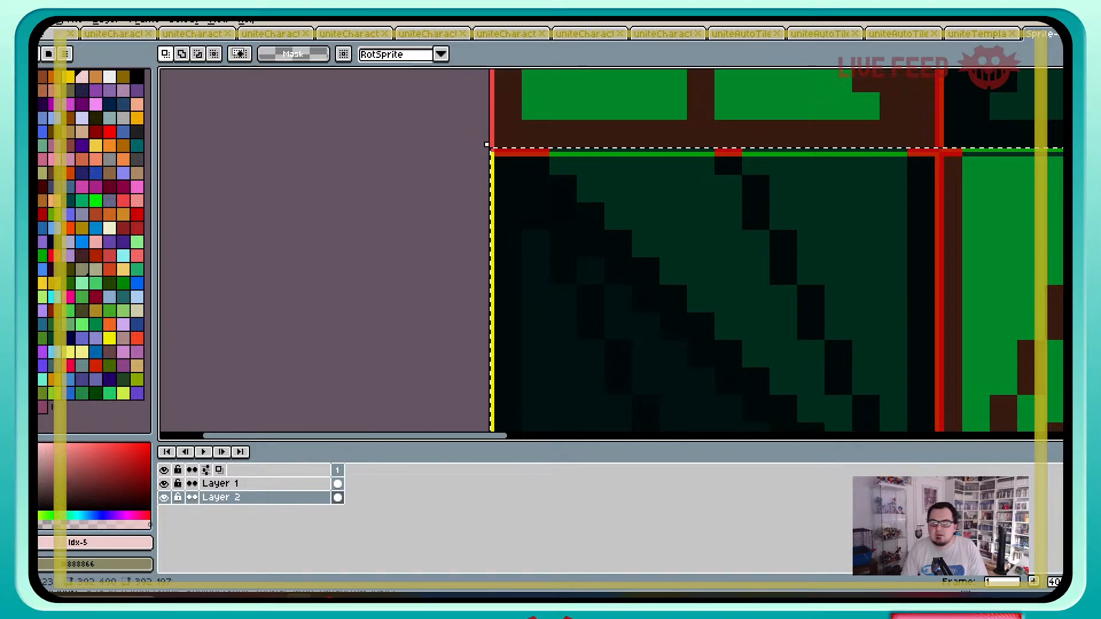
pyautogui.press('Down')
pyautogui.press('Down')
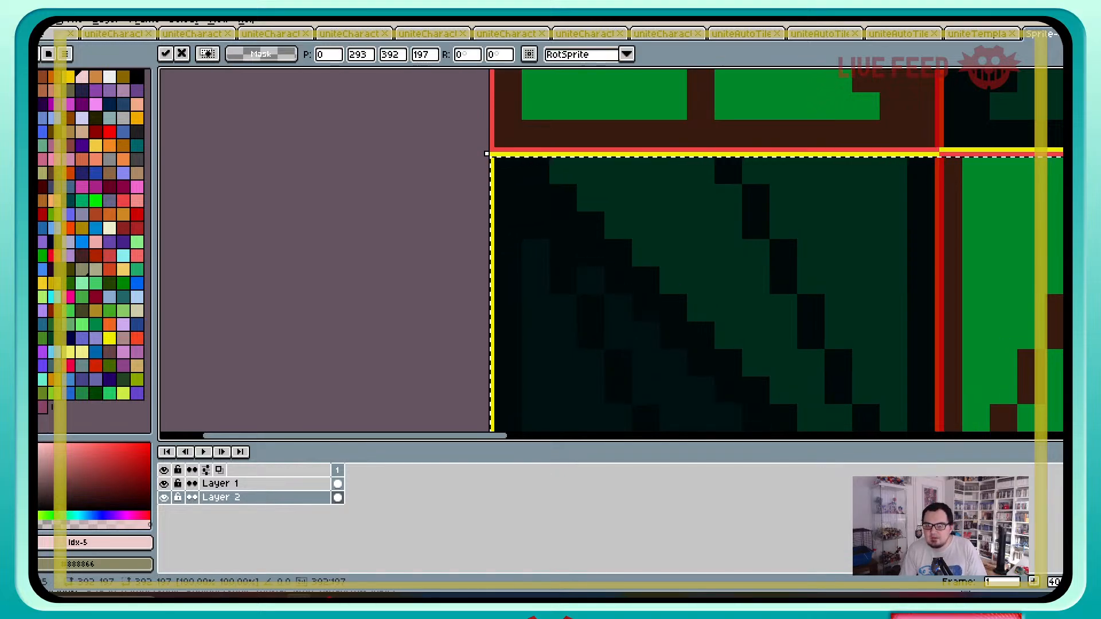
pyautogui.scroll(-3, 664, 307)
pyautogui.moveTo(664, 308); pyautogui.dragTo(634, 265, button='middle')
pyautogui.press('Down')
pyautogui.moveTo(548, 355); pyautogui.dragTo(386, 238, button='middle')
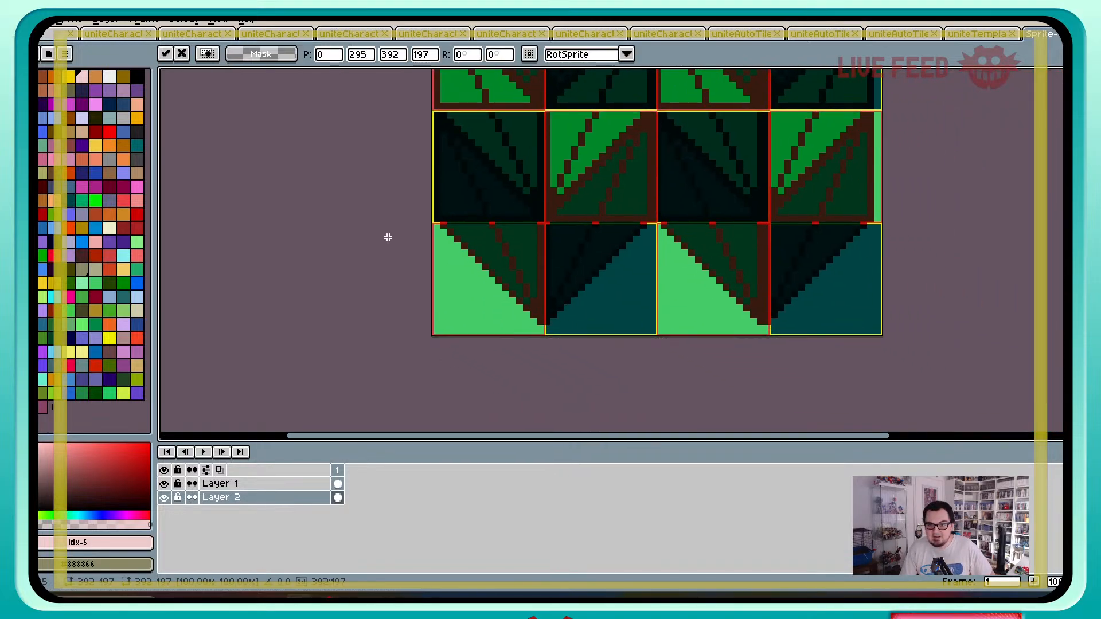
pyautogui.press('Return')
# Step: Select everything below the fourth tile row, 392 × 99 px, move it 2 px down, and deselect
pyautogui.scroll(3, 426, 253)
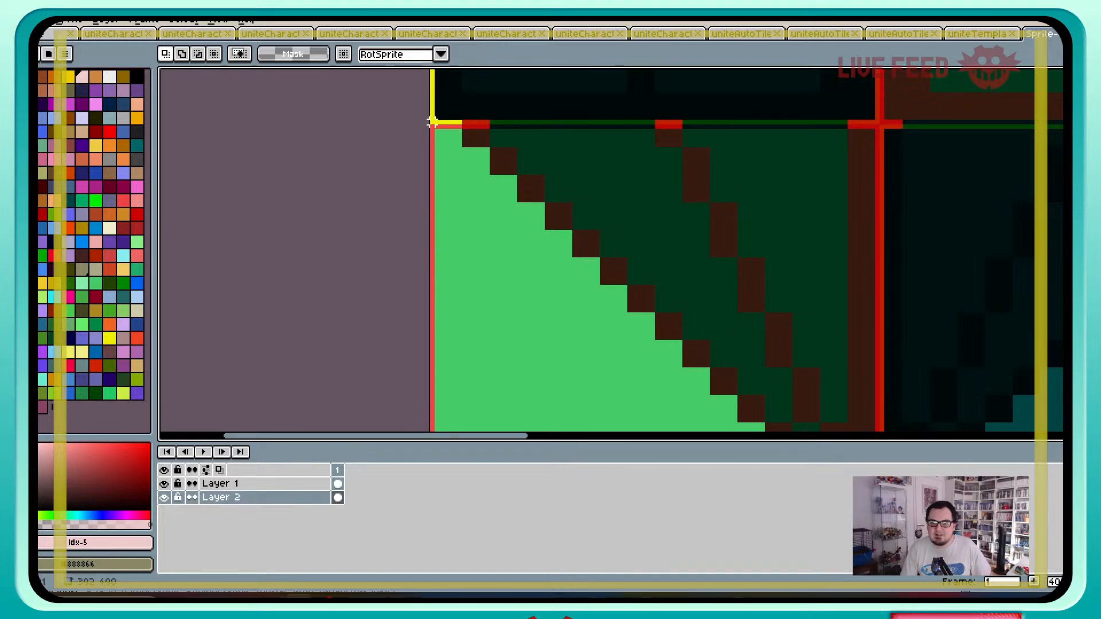
pyautogui.moveTo(433, 122); pyautogui.dragTo(1064, 409)
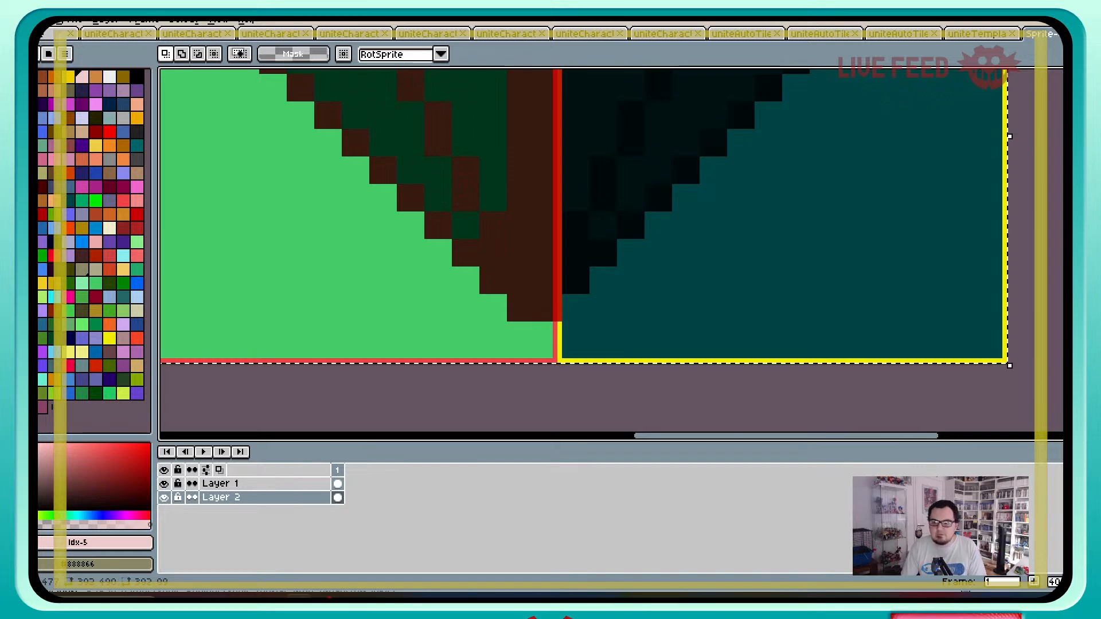
pyautogui.scroll(-2, 659, 295)
pyautogui.moveTo(195, 247); pyautogui.dragTo(800, 354, button='middle')
pyautogui.scroll(2, 747, 281)
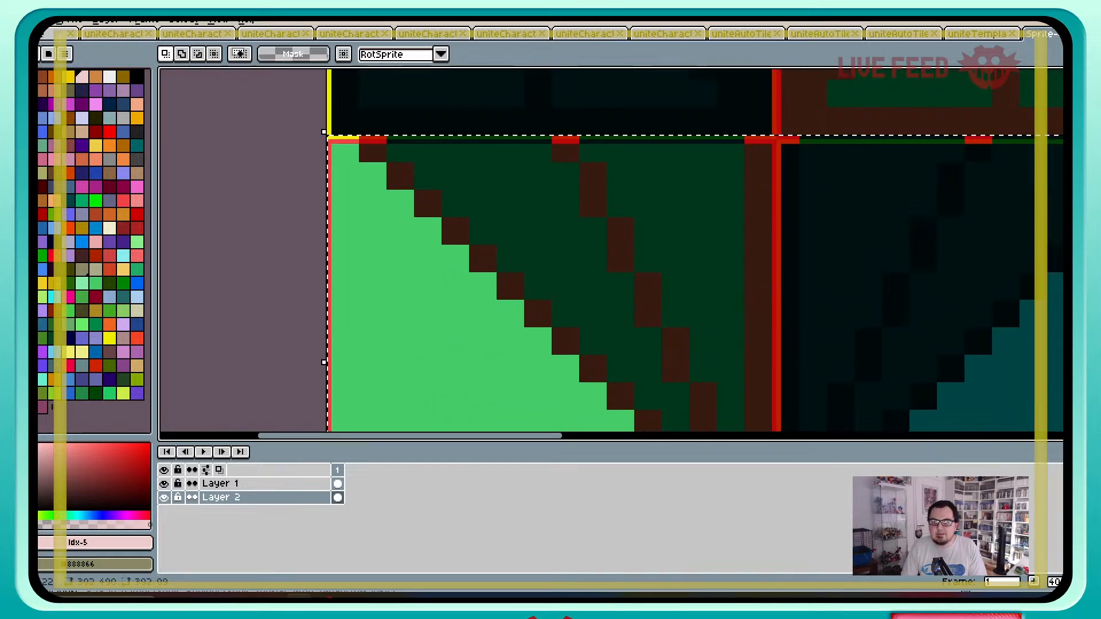
pyautogui.press('Down')
pyautogui.press('Down')
pyautogui.click(273, 187)
pyautogui.scroll(-2, 593, 177)
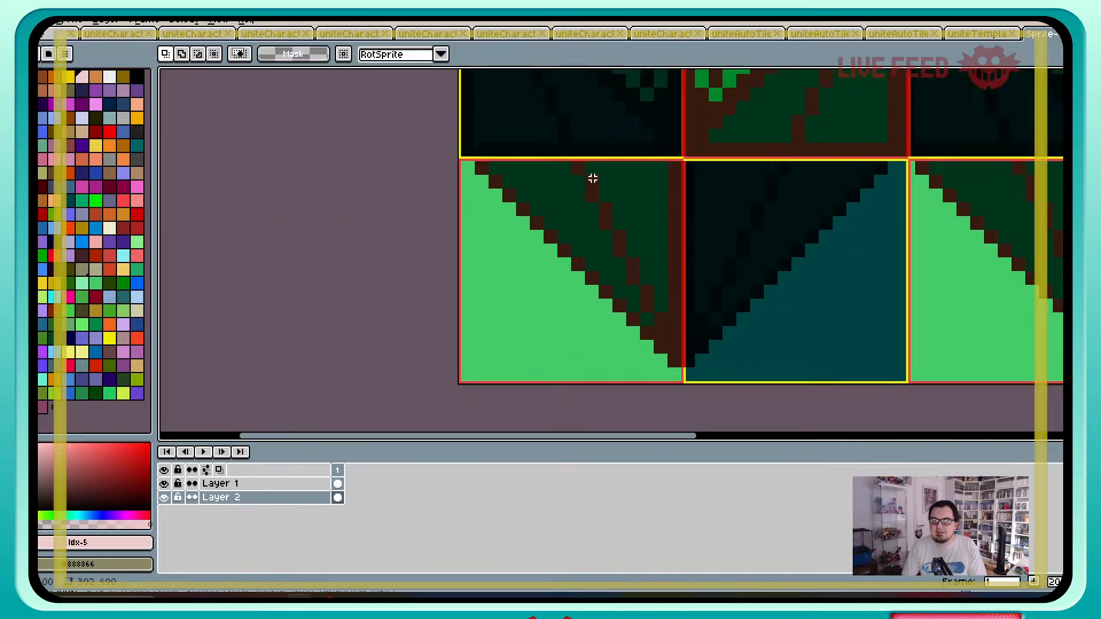
# Step: Select everything beyond the first tile column, 295 × 490 px, move it 2 px right to X 99, and deselect
pyautogui.moveTo(601, 178); pyautogui.dragTo(455, 325, button='middle')
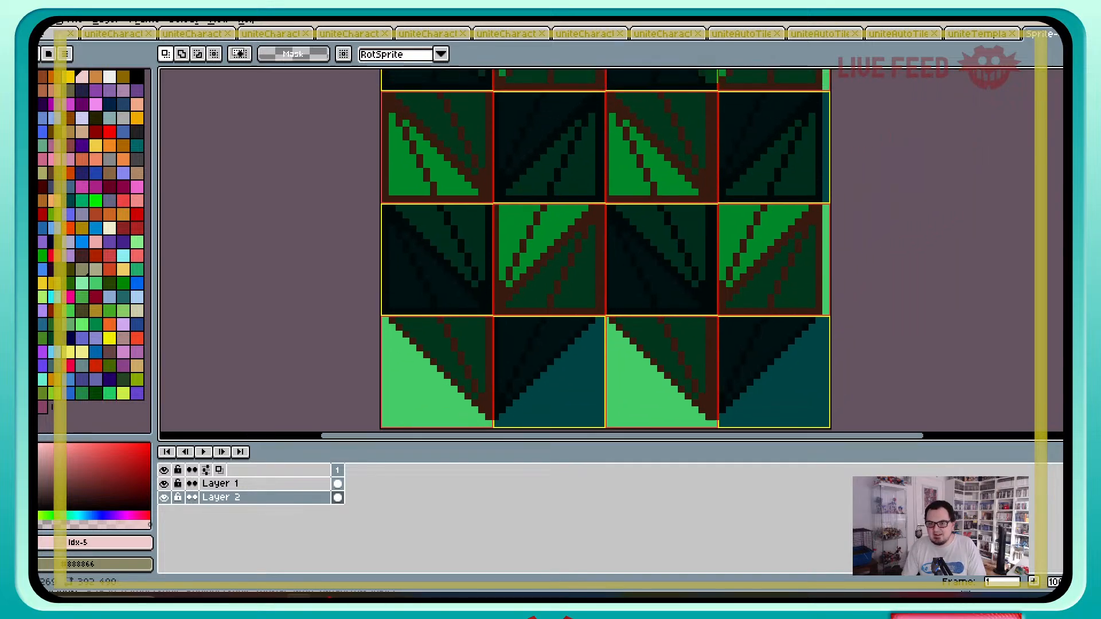
pyautogui.moveTo(565, 83); pyautogui.dragTo(574, 307, button='middle')
pyautogui.scroll(2, 562, 154)
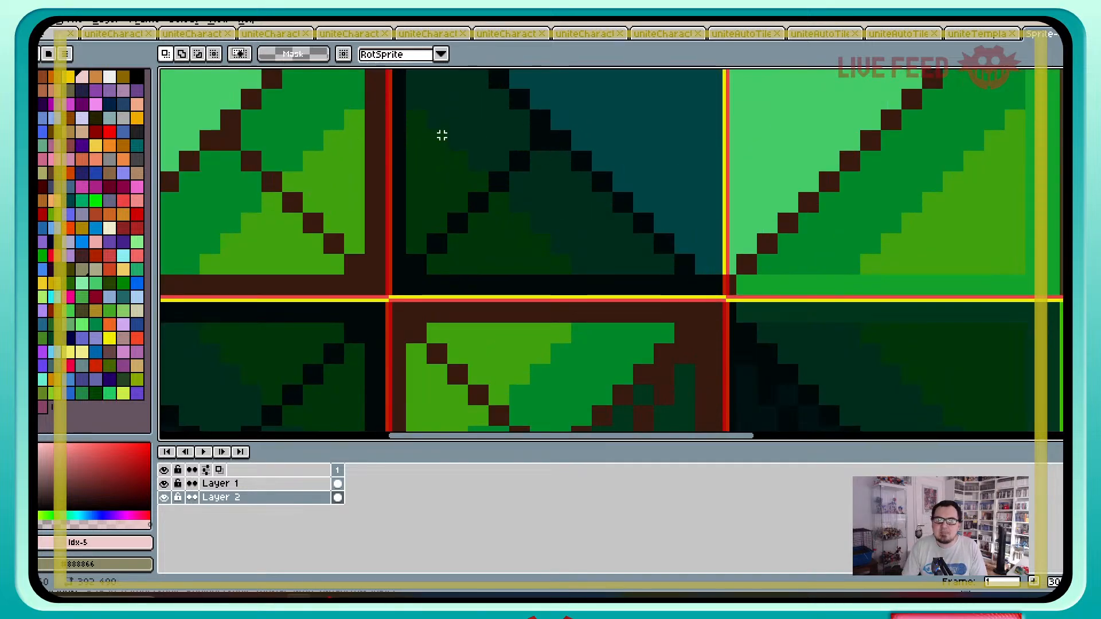
pyautogui.moveTo(442, 135); pyautogui.dragTo(536, 366, button='middle')
pyautogui.scroll(1, 496, 235)
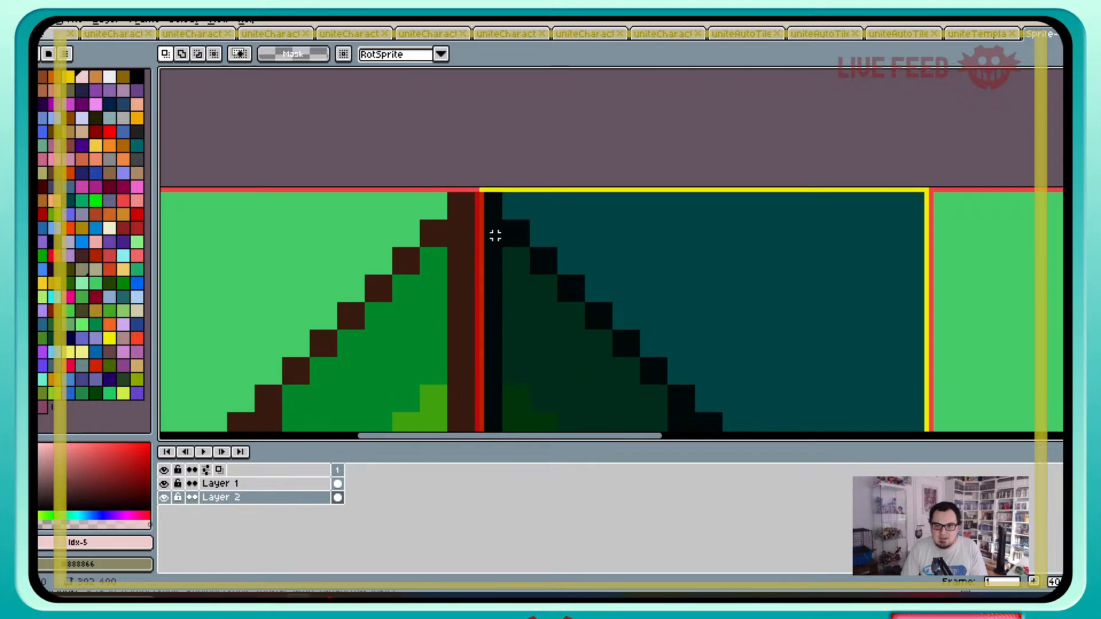
pyautogui.moveTo(477, 190); pyautogui.dragTo(1015, 421)
pyautogui.scroll(-4, 894, 296)
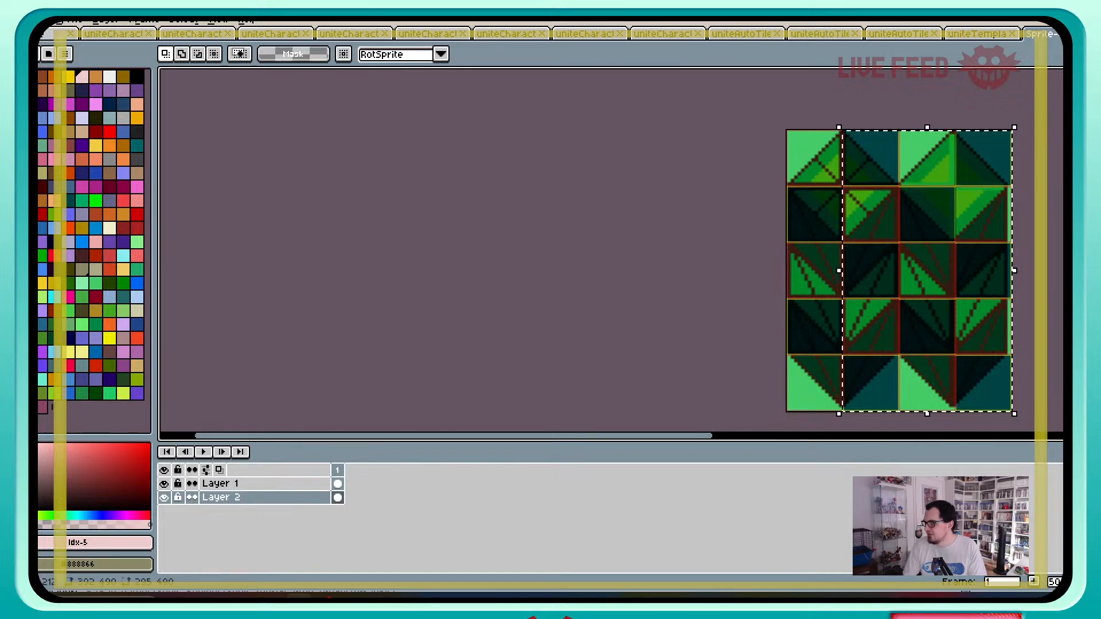
pyautogui.scroll(5, 929, 213)
pyautogui.scroll(-2, 594, 210)
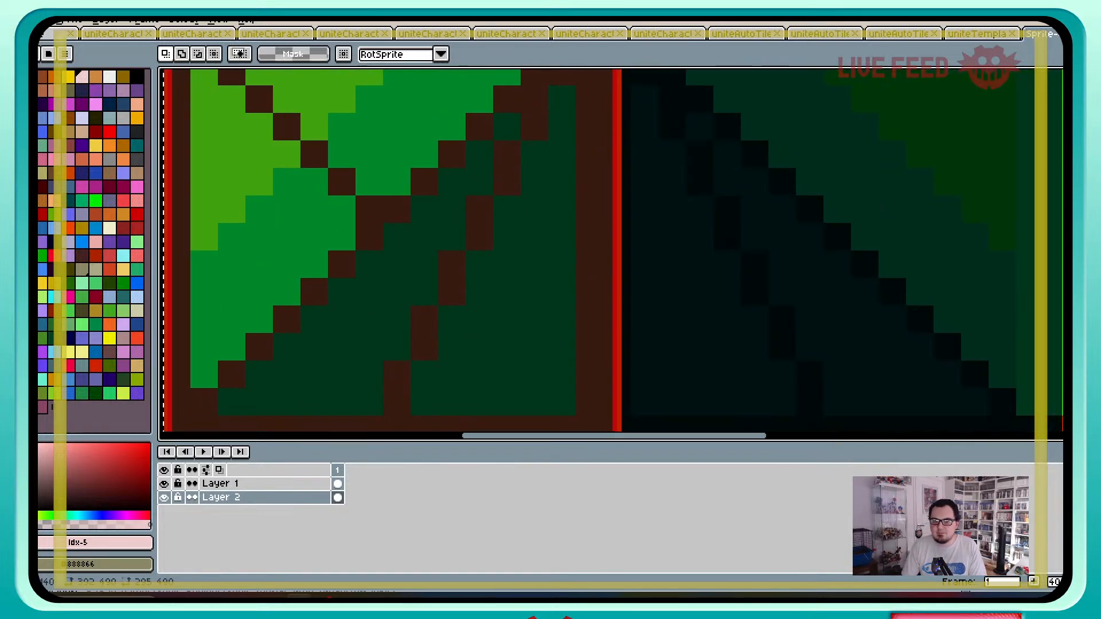
pyautogui.moveTo(427, 189); pyautogui.dragTo(599, 442, button='middle')
pyautogui.moveTo(422, 230); pyautogui.dragTo(565, 517, button='middle')
pyautogui.scroll(2, 628, 350)
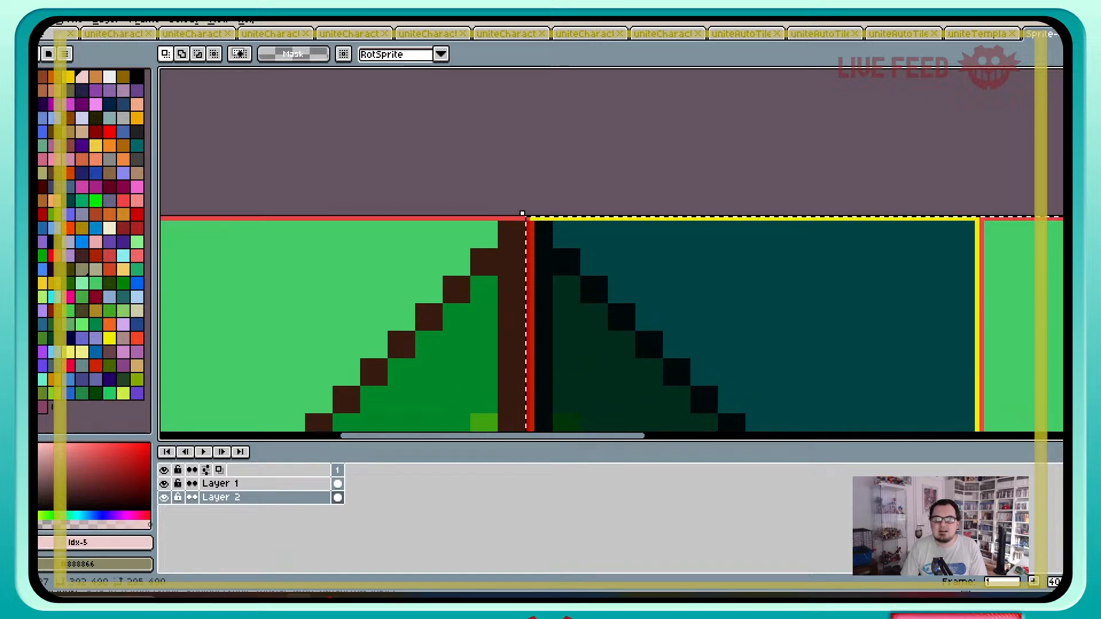
pyautogui.press('Right')
pyautogui.press('Right')
pyautogui.scroll(-3, 807, 296)
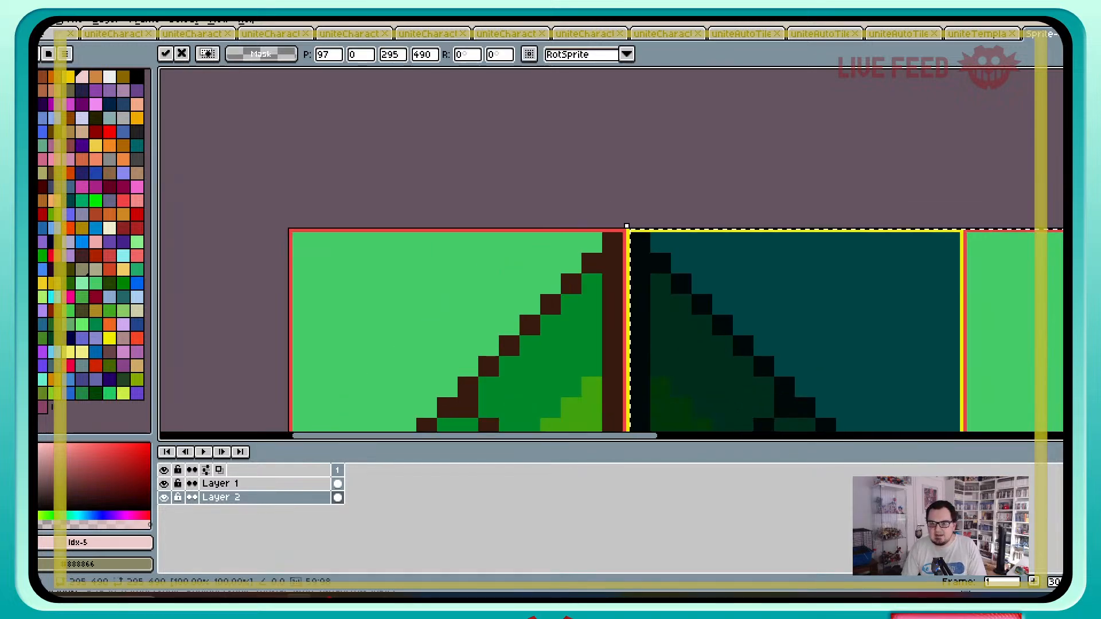
pyautogui.moveTo(807, 296); pyautogui.dragTo(408, 153, button='middle')
pyautogui.scroll(-1, 575, 234)
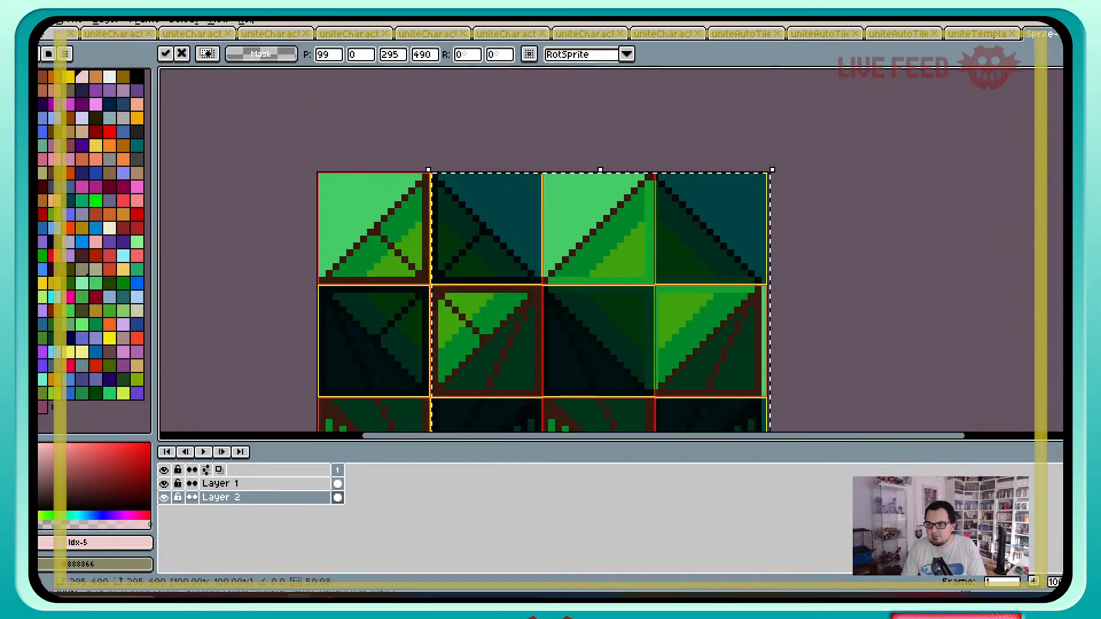
pyautogui.moveTo(574, 344); pyautogui.dragTo(679, 75, button='middle')
pyautogui.moveTo(680, 275); pyautogui.dragTo(717, 418, button='middle')
pyautogui.click(955, 224)
# Step: Select everything beyond the second tile column, 197 × 490 px, move it 2 px right, and drop it in place
pyautogui.moveTo(674, 87); pyautogui.dragTo(628, 308, button='middle')
pyautogui.scroll(2, 628, 308)
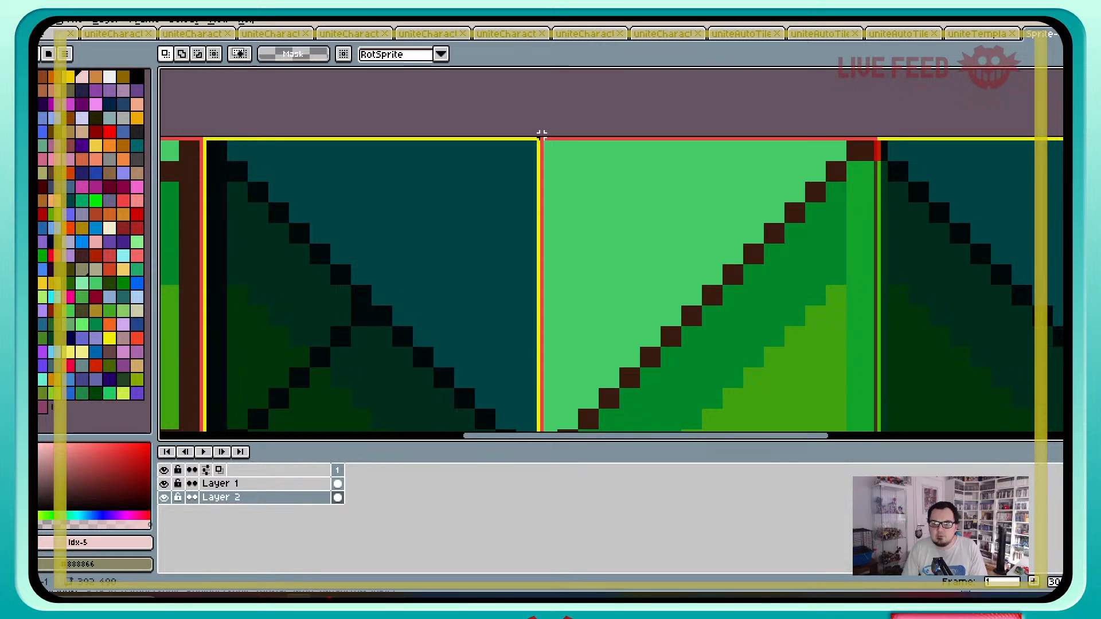
pyautogui.moveTo(539, 139); pyautogui.dragTo(1025, 405)
pyautogui.scroll(-3, 983, 332)
pyautogui.scroll(3, 956, 154)
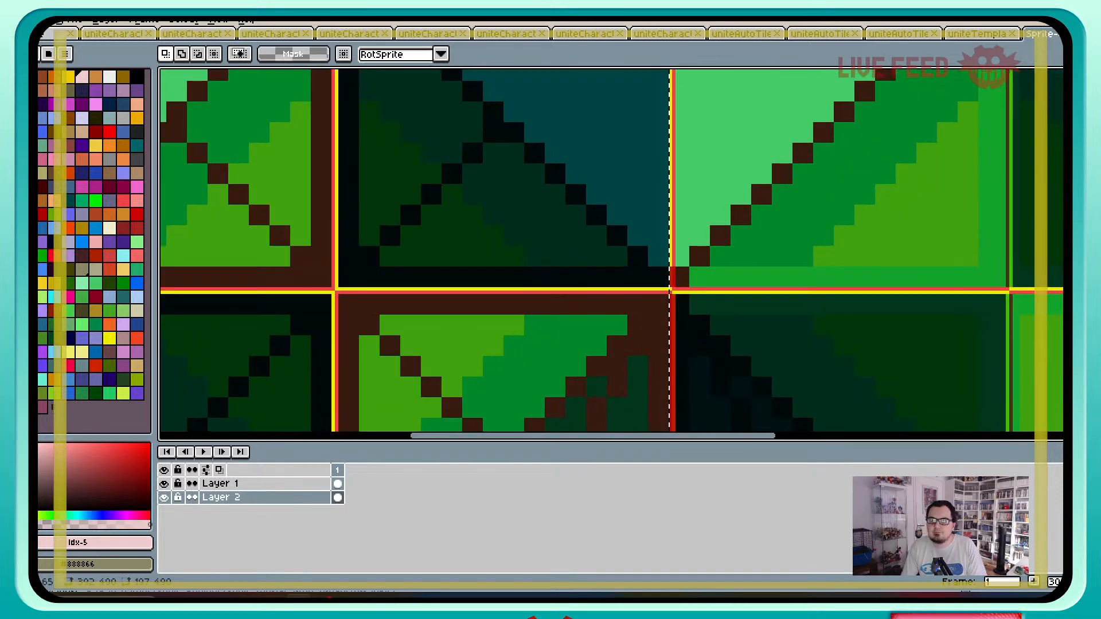
pyautogui.press('Right')
pyautogui.press('Right')
pyautogui.scroll(-3, 956, 209)
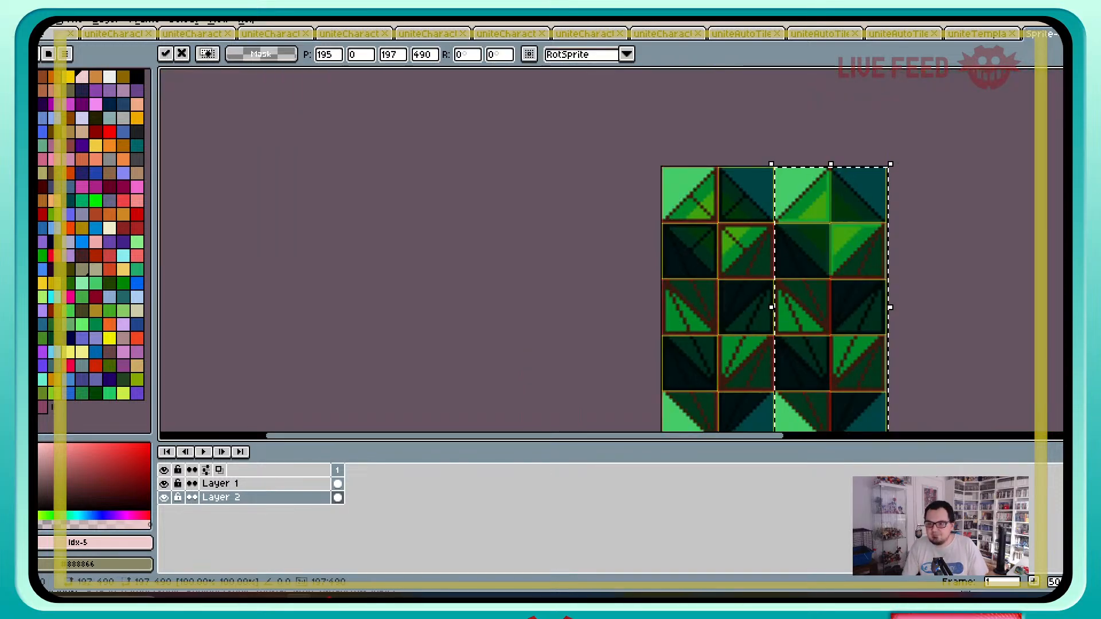
pyautogui.press('Return')
# Step: Select the fourth tile column, 99 × 490 px, move it 2 px right, and drop it in place
pyautogui.scroll(3, 918, 178)
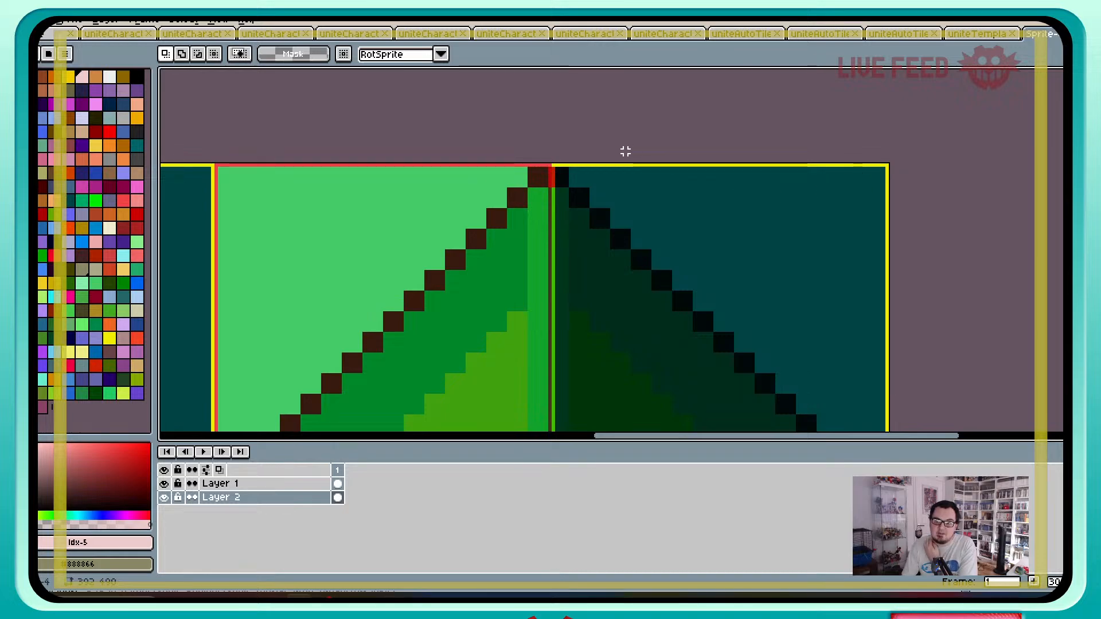
pyautogui.moveTo(549, 166); pyautogui.dragTo(780, 295)
pyautogui.scroll(-3, 780, 295)
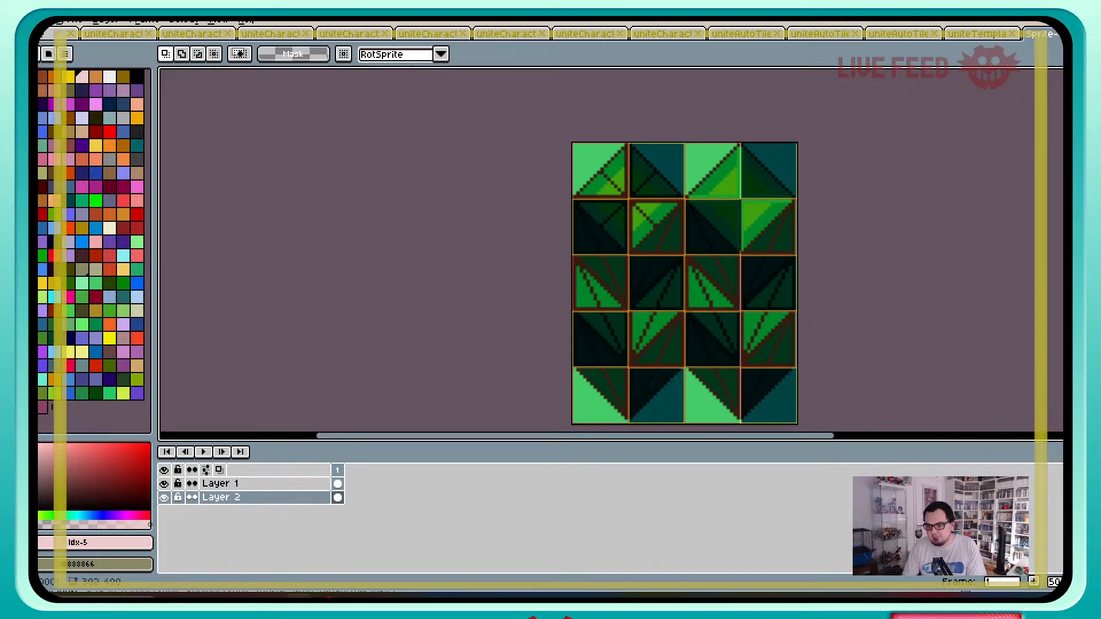
pyautogui.scroll(4, 757, 176)
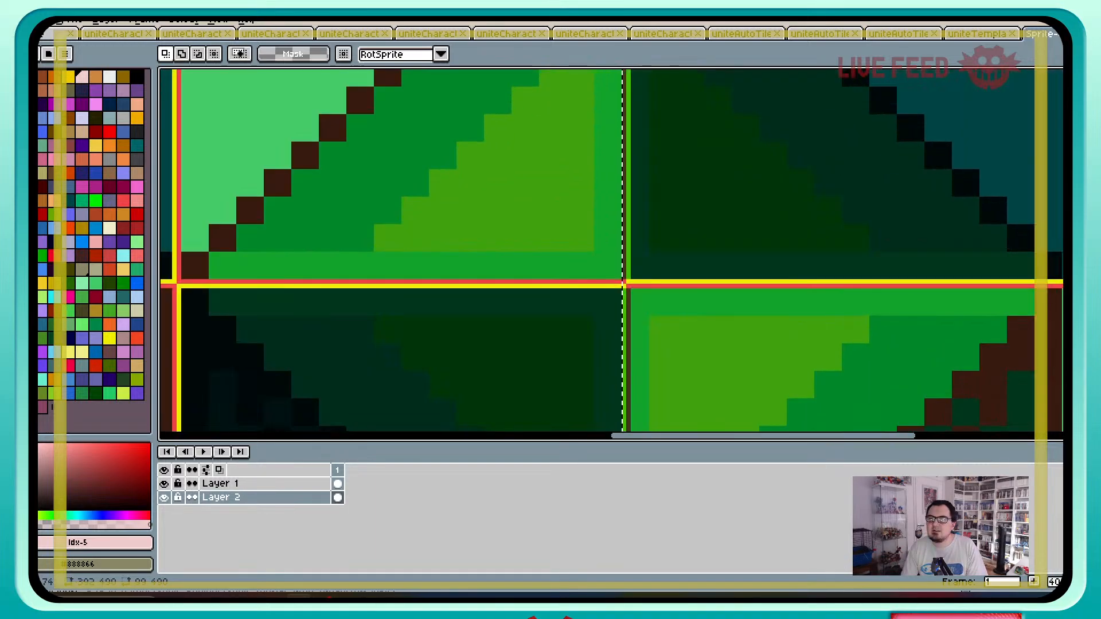
pyautogui.press('Right')
pyautogui.press('Right')
pyautogui.press('Return')
# Step: Hide Layer 1 in the spaced sprite and close the original uniteTemplate-DiagonalWalls(6x).png document
pyautogui.scroll(-4, 573, 197)
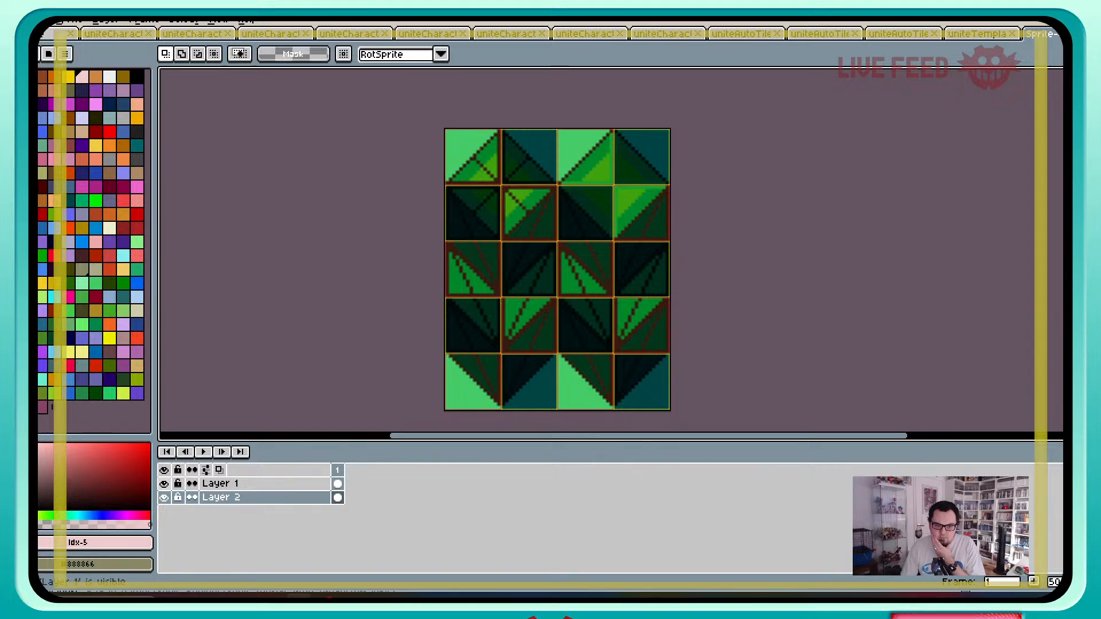
pyautogui.click(164, 483)
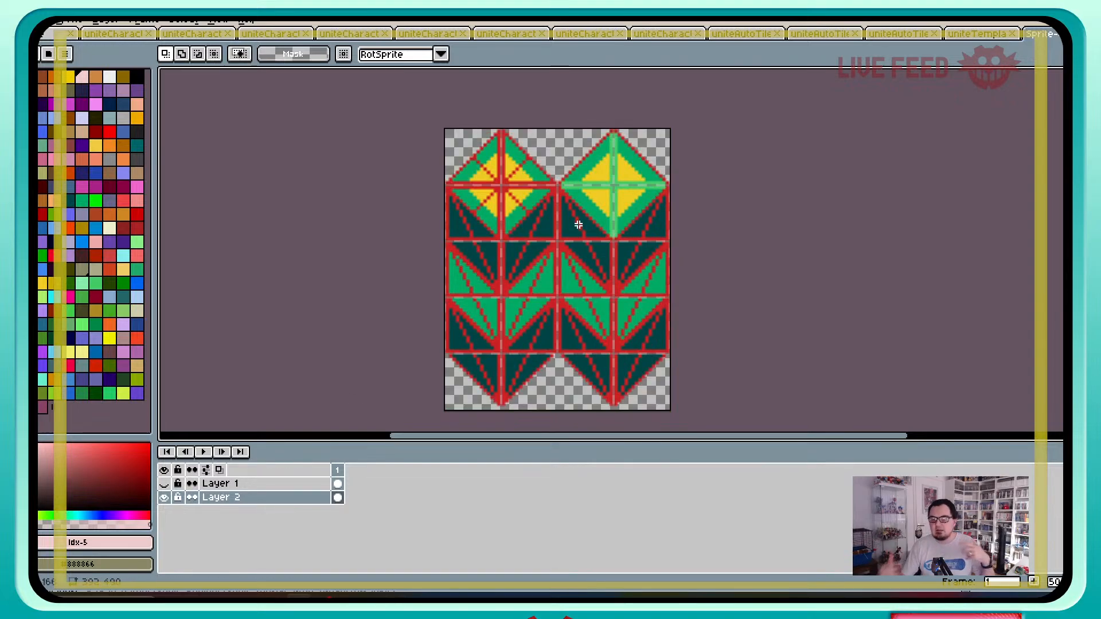
pyautogui.click(978, 33)
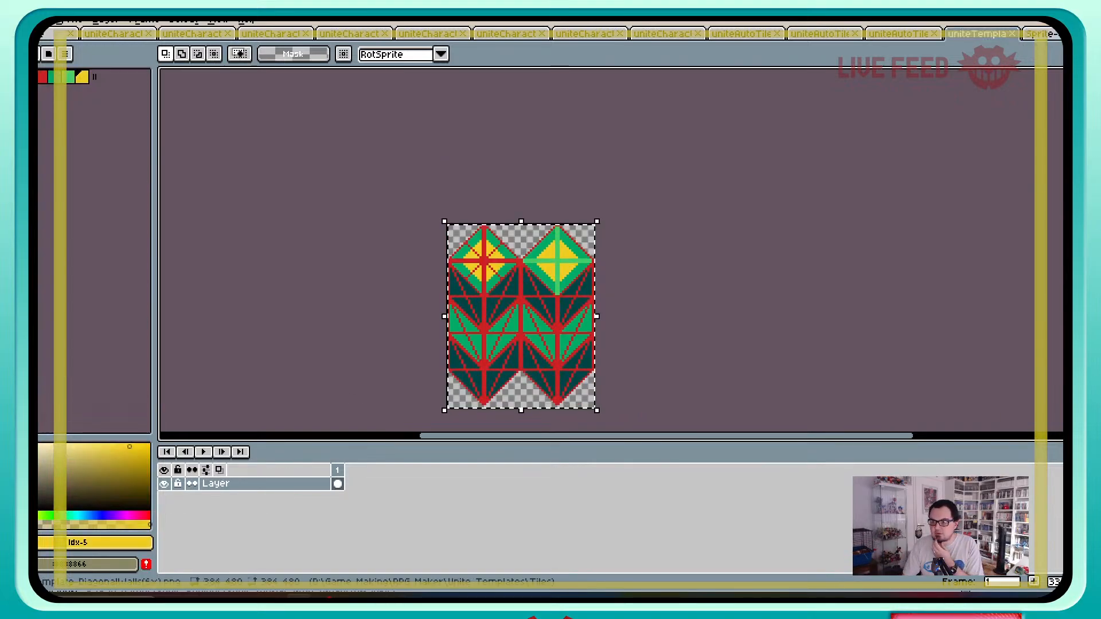
pyautogui.click(1012, 34)
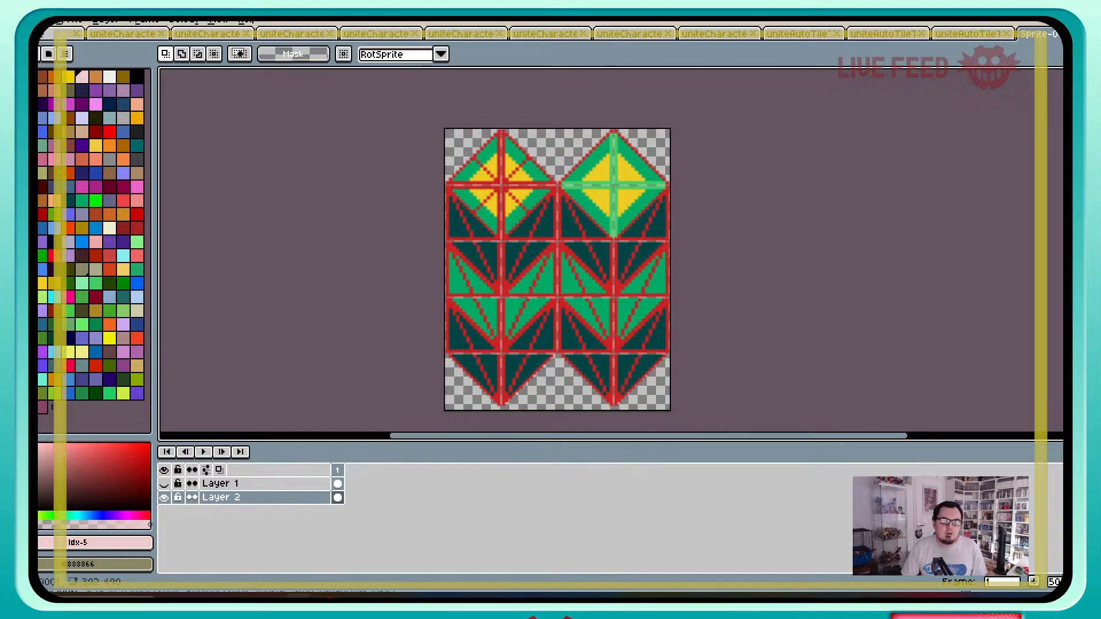
# Step: Start exporting the spaced sprite at 100% with only visible layers and browse for an output file
pyautogui.click(72, 20)
pyautogui.moveTo(80, 132)
pyautogui.click(172, 132)
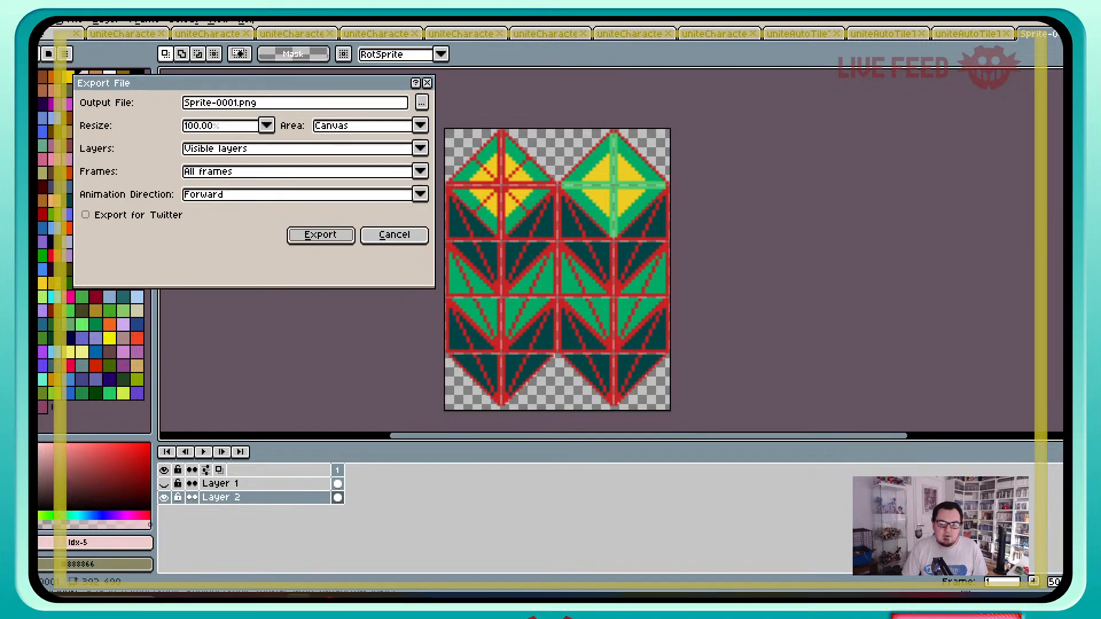
pyautogui.click(422, 102)
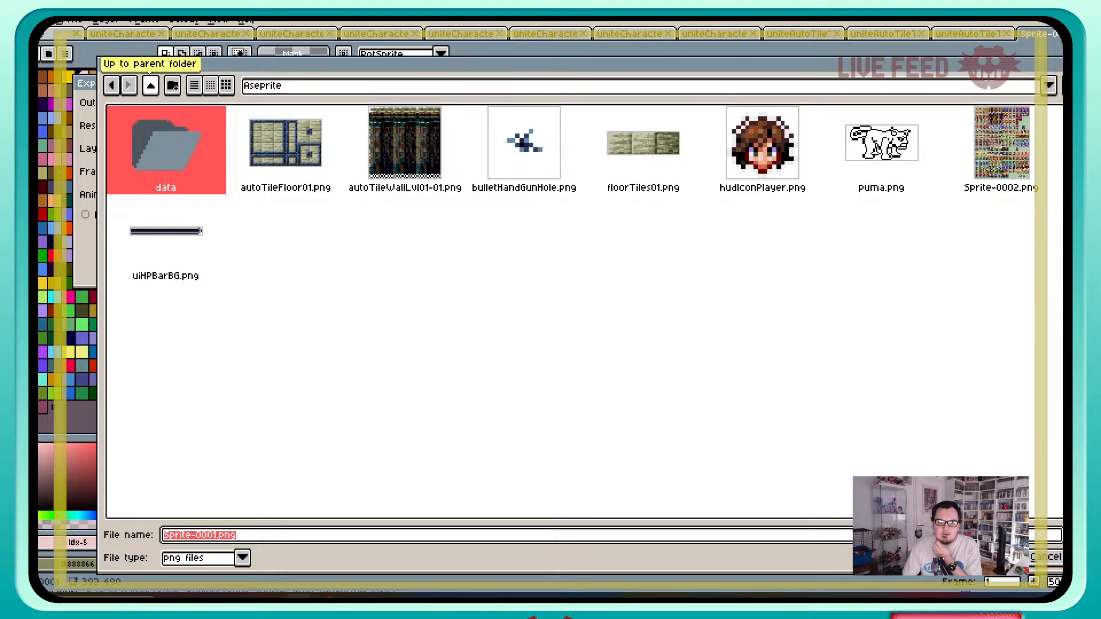
# Step: Navigate to the Tiles folder on the SSD (D:) drive, under Game Making, RPG Maker, Unite Templates
pyautogui.click(151, 84)
pyautogui.click(151, 85)
pyautogui.click(150, 85)
pyautogui.click(150, 85)
pyautogui.click(150, 85)
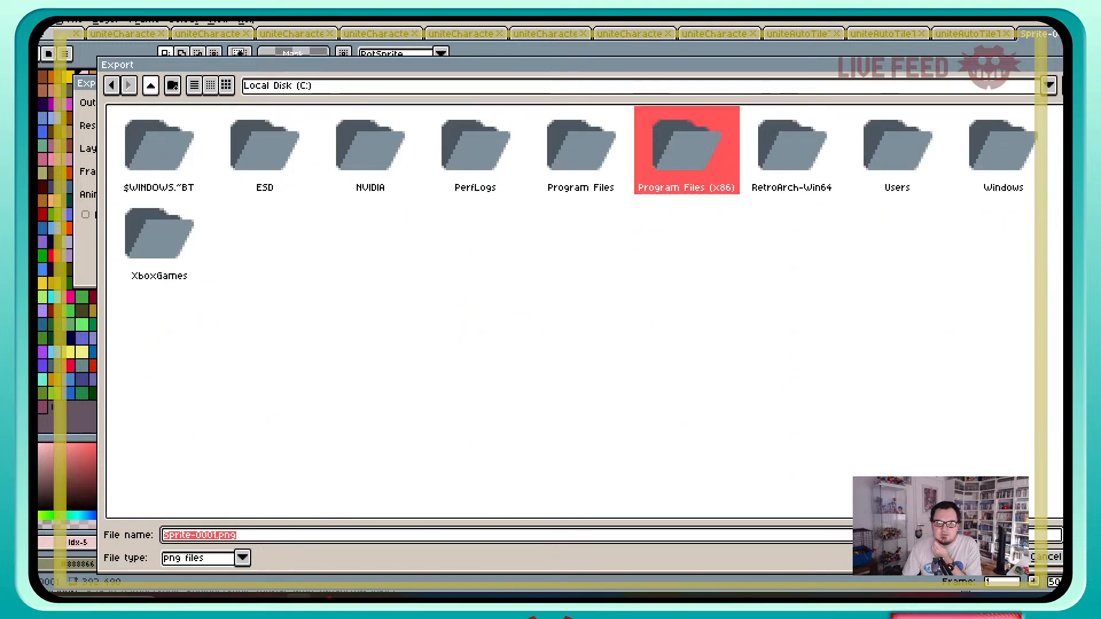
pyautogui.click(150, 84)
pyautogui.doubleClick(370, 150)
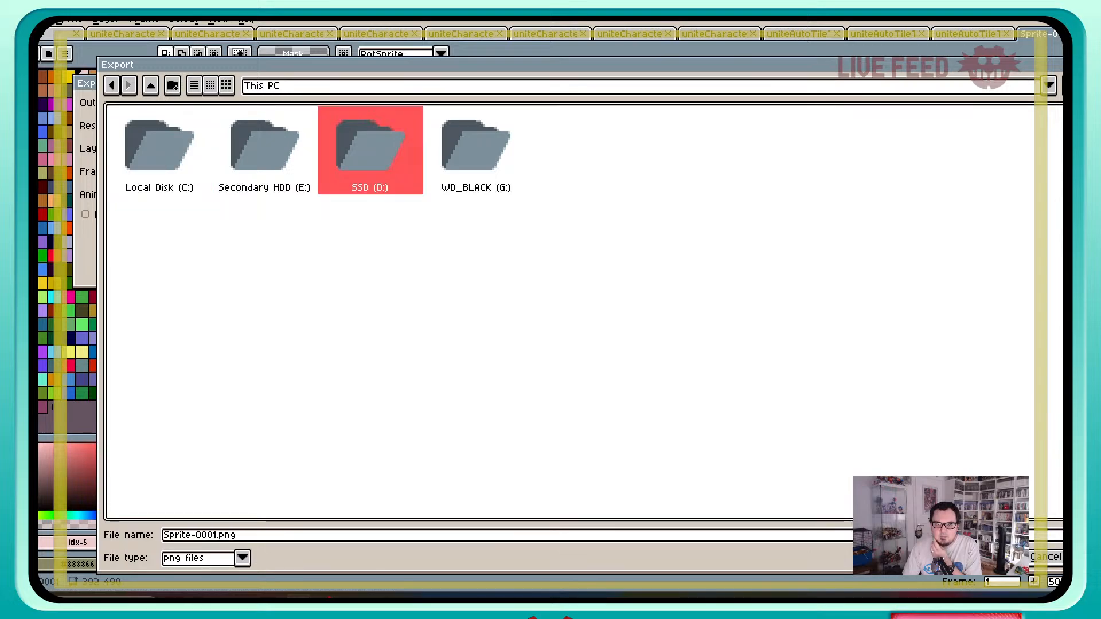
pyautogui.doubleClick(720, 150)
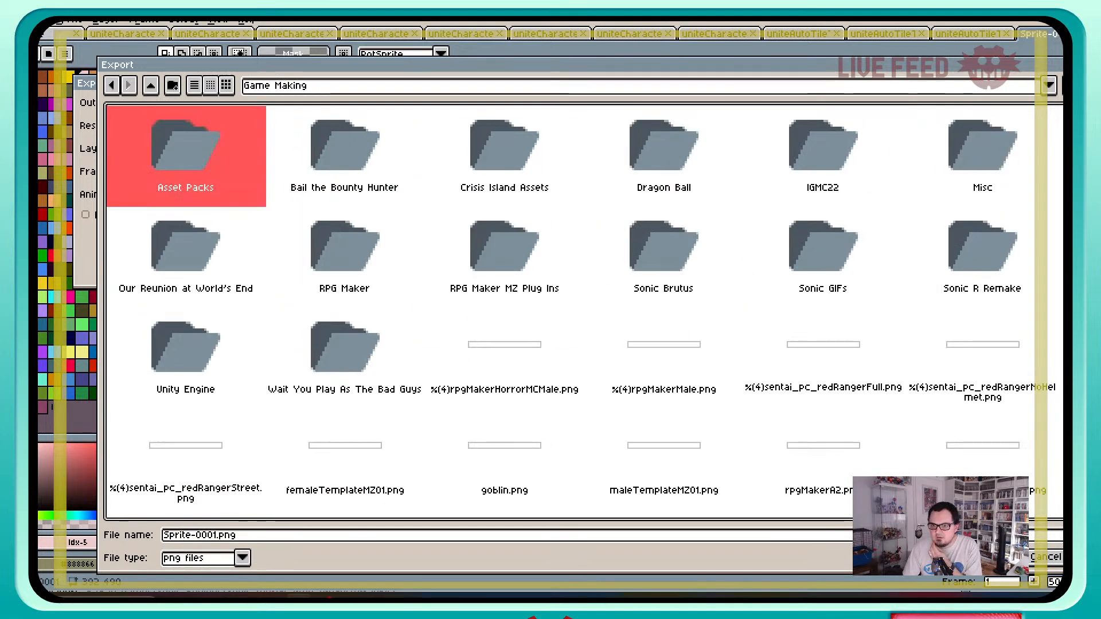
pyautogui.doubleClick(344, 252)
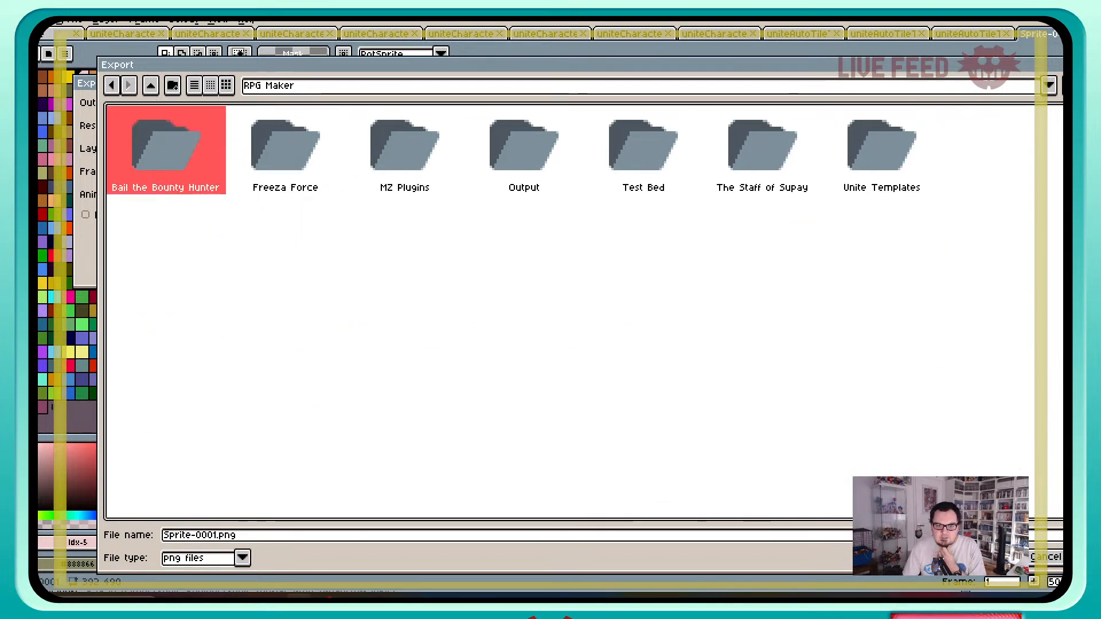
pyautogui.click(881, 151)
pyautogui.doubleClick(881, 150)
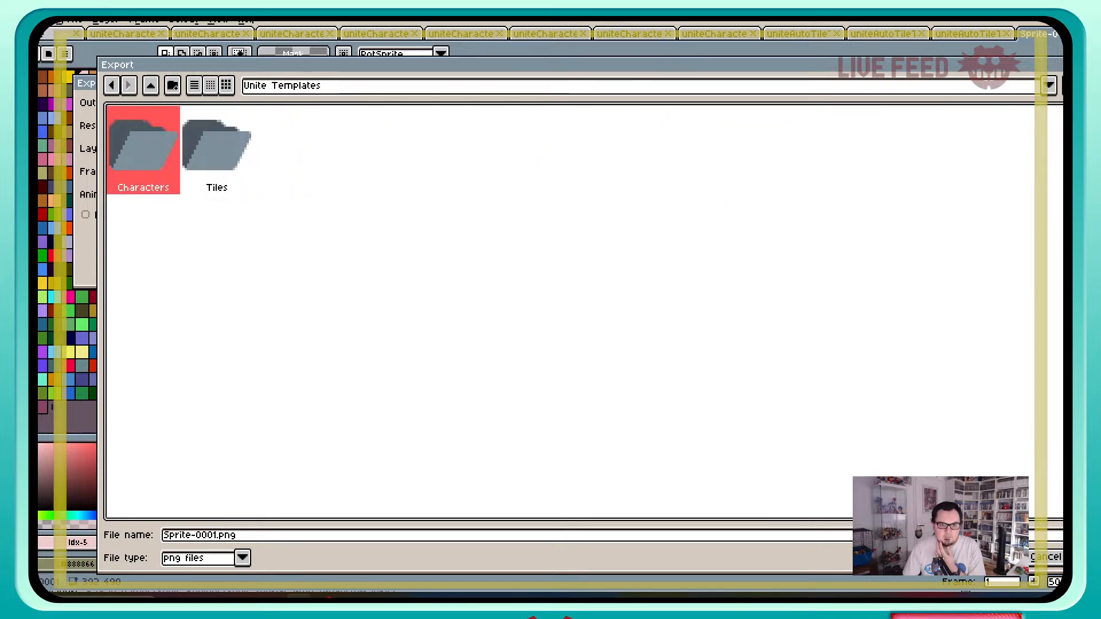
pyautogui.doubleClick(217, 150)
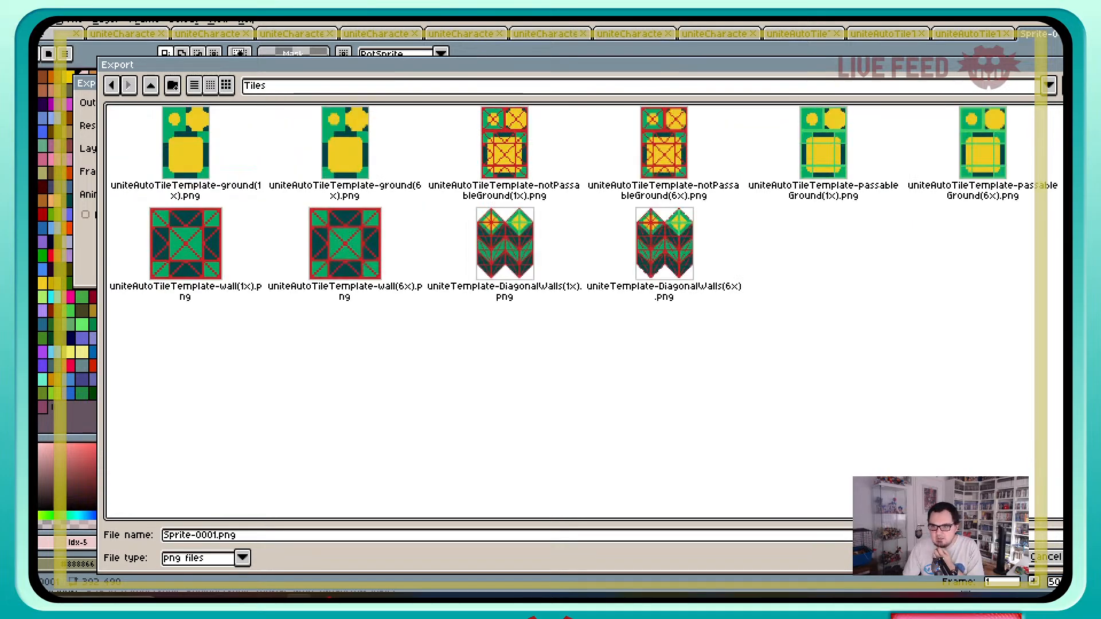
# Step: Choose uniteTemplate-DiagonalWalls(6x).png as the export's output file and agree to overwrite it
pyautogui.click(664, 257)
pyautogui.press('Return')
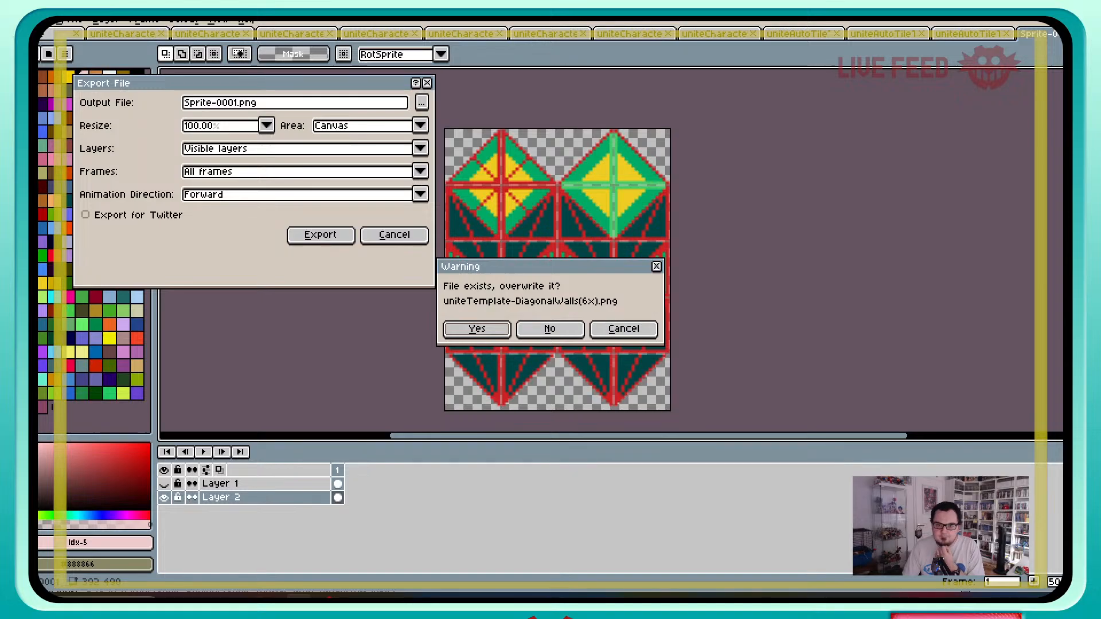
pyautogui.press('Return')
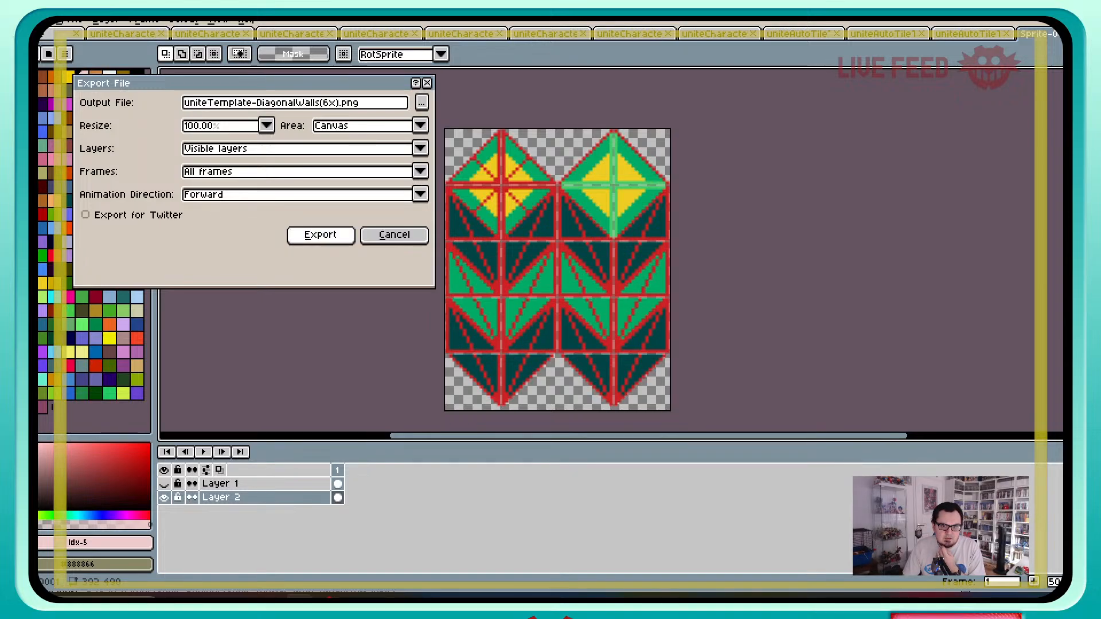
# Step: Export the visible diagonal walls artwork as uniteTemplate-DiagonalWalls(6x).png
pyautogui.click(319, 232)
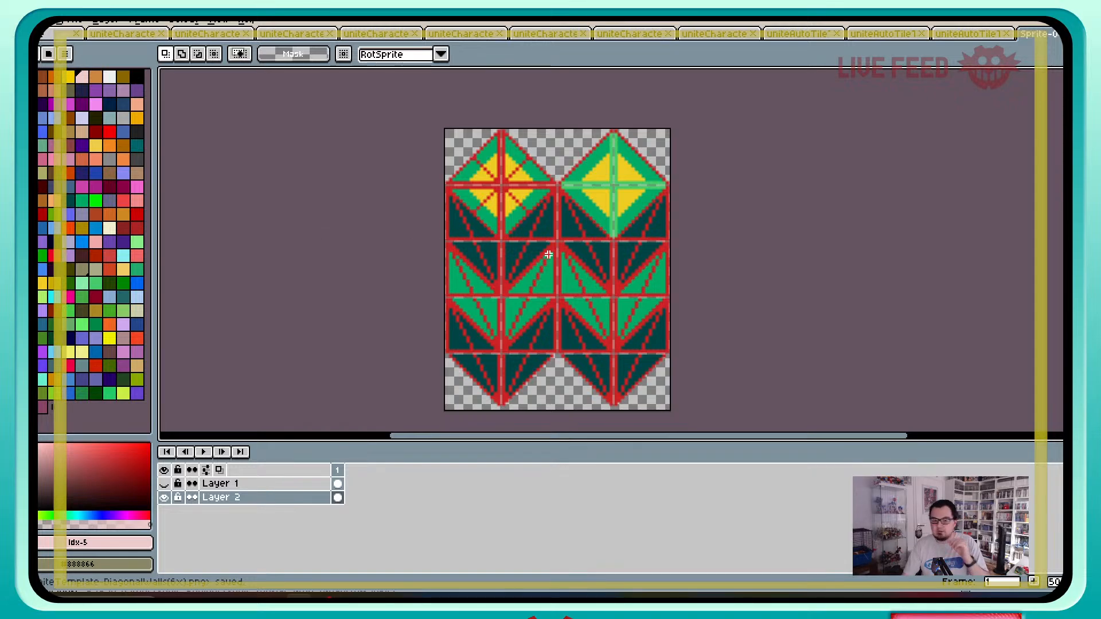
# Step: Show Layer 1, hide Layer 2, and set Layer 1's blend mode to Normal
pyautogui.click(164, 484)
pyautogui.click(164, 498)
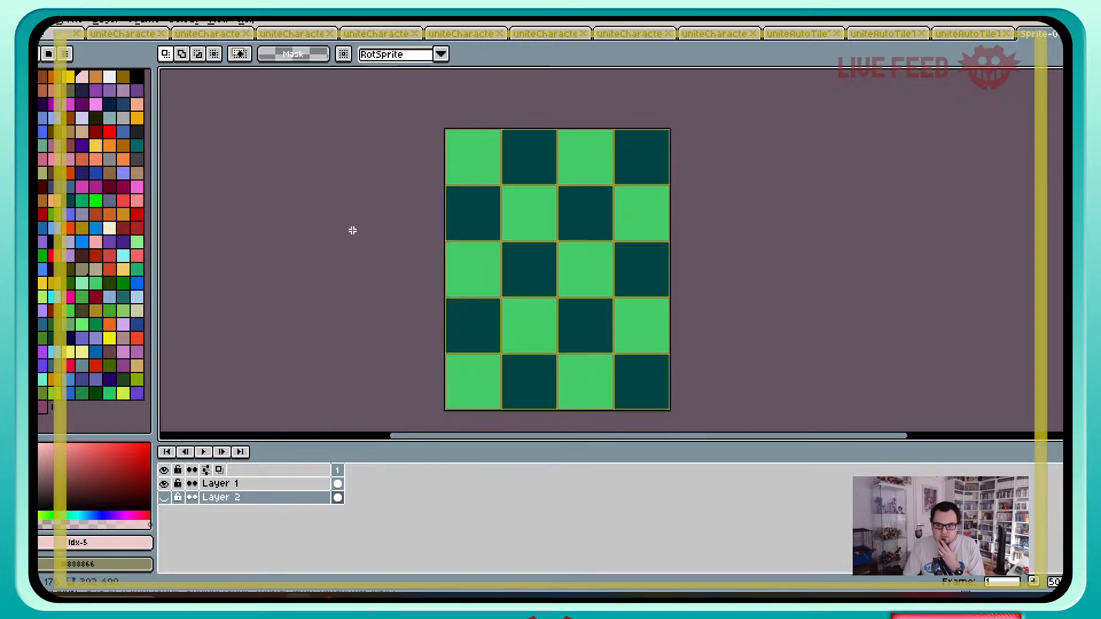
pyautogui.doubleClick(221, 483)
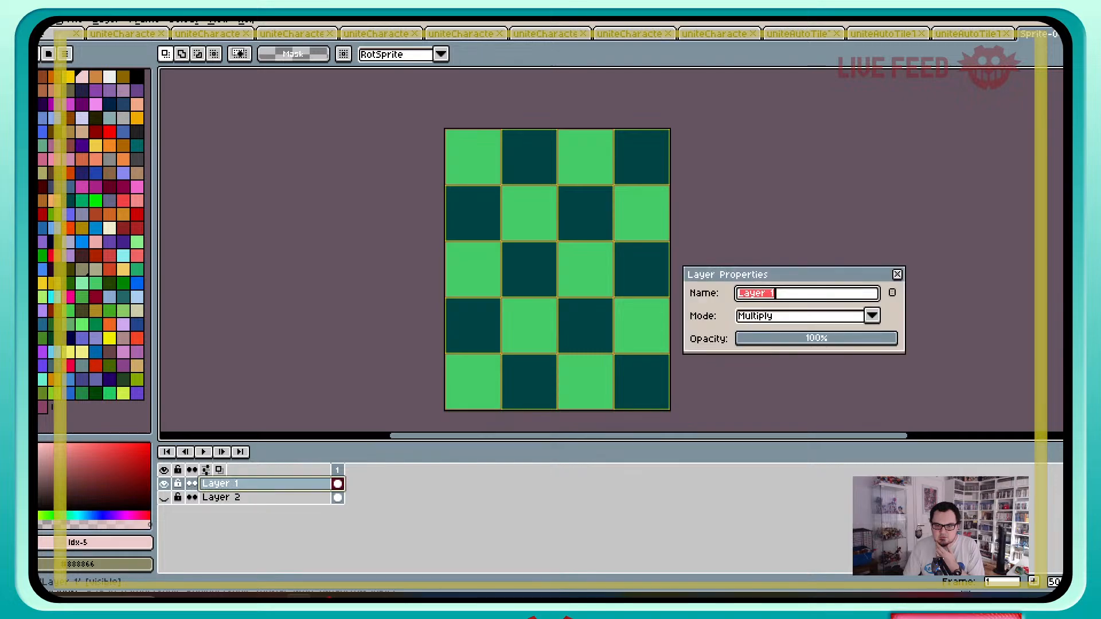
pyautogui.click(872, 316)
pyautogui.click(802, 335)
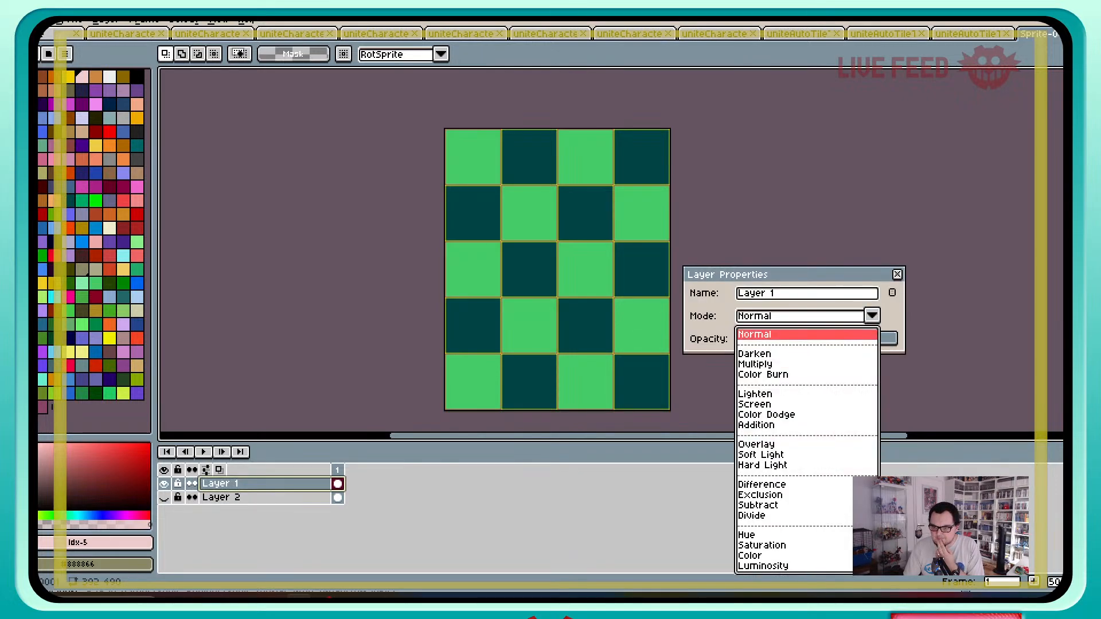
pyautogui.click(897, 274)
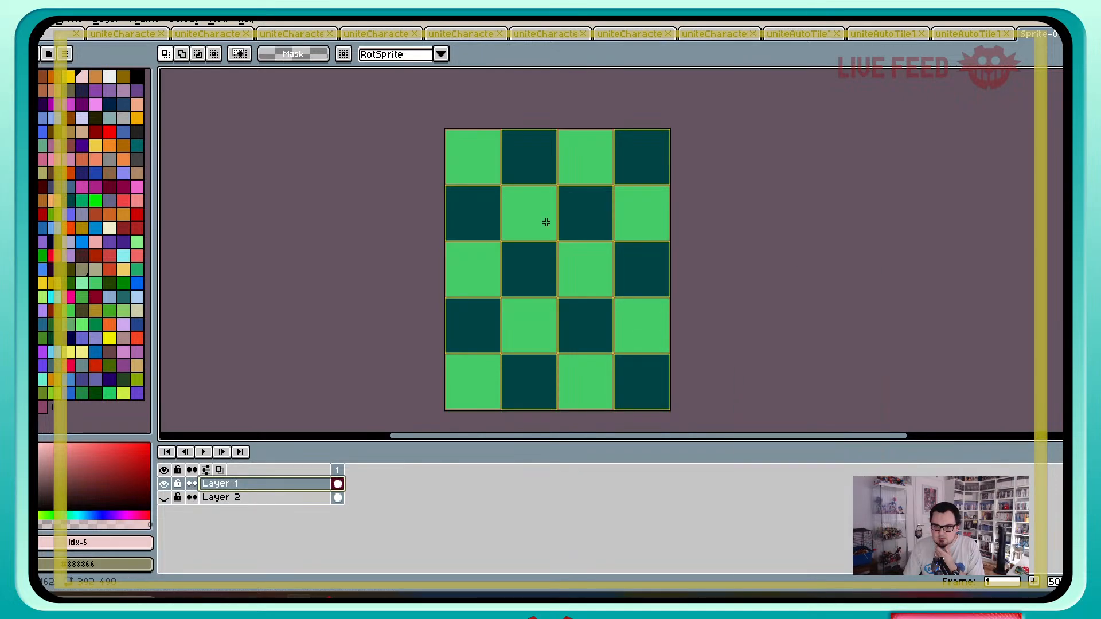
# Step: Export the visible checkerboard layer to the Tiles folder as uniteTemplate-StandardTiles.aseprite
pyautogui.click(15, 21)
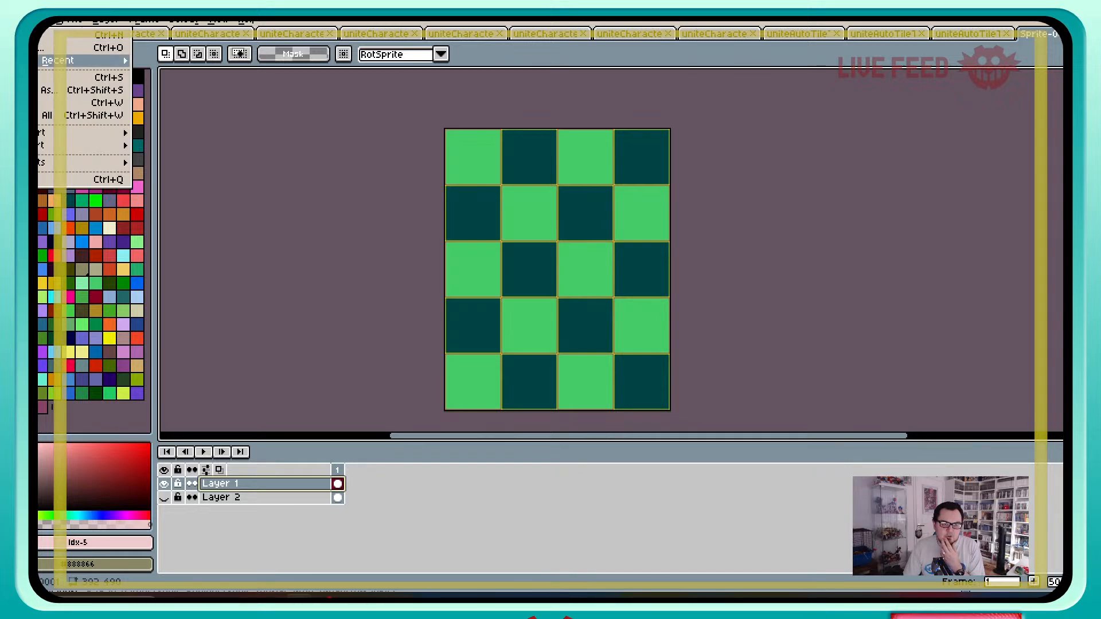
pyautogui.moveTo(86, 133)
pyautogui.click(172, 133)
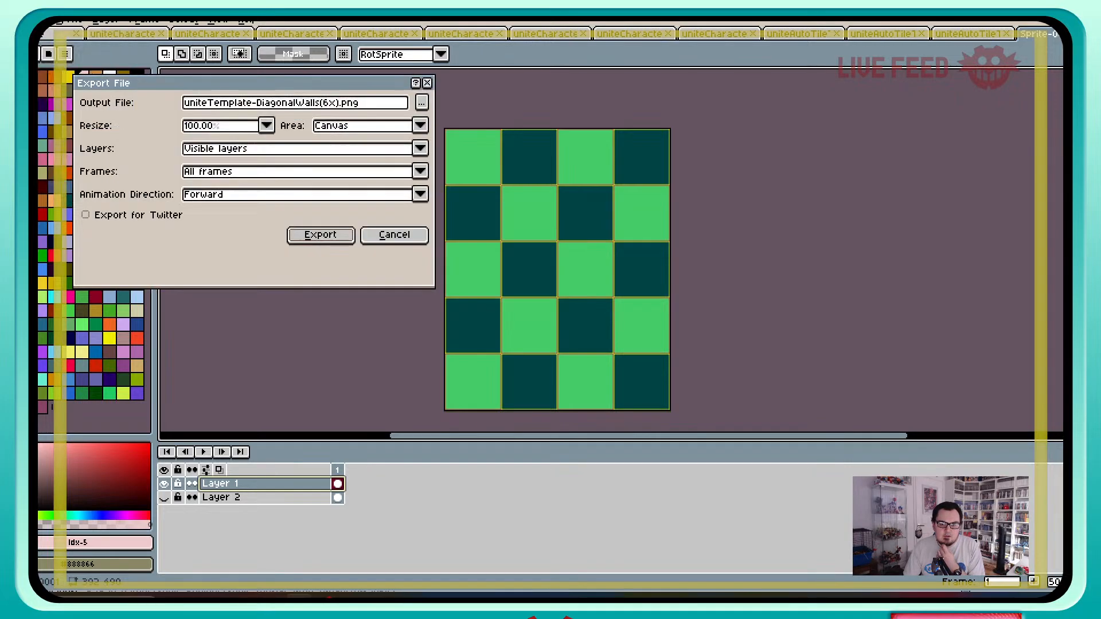
pyautogui.moveTo(367, 104); pyautogui.dragTo(185, 104)
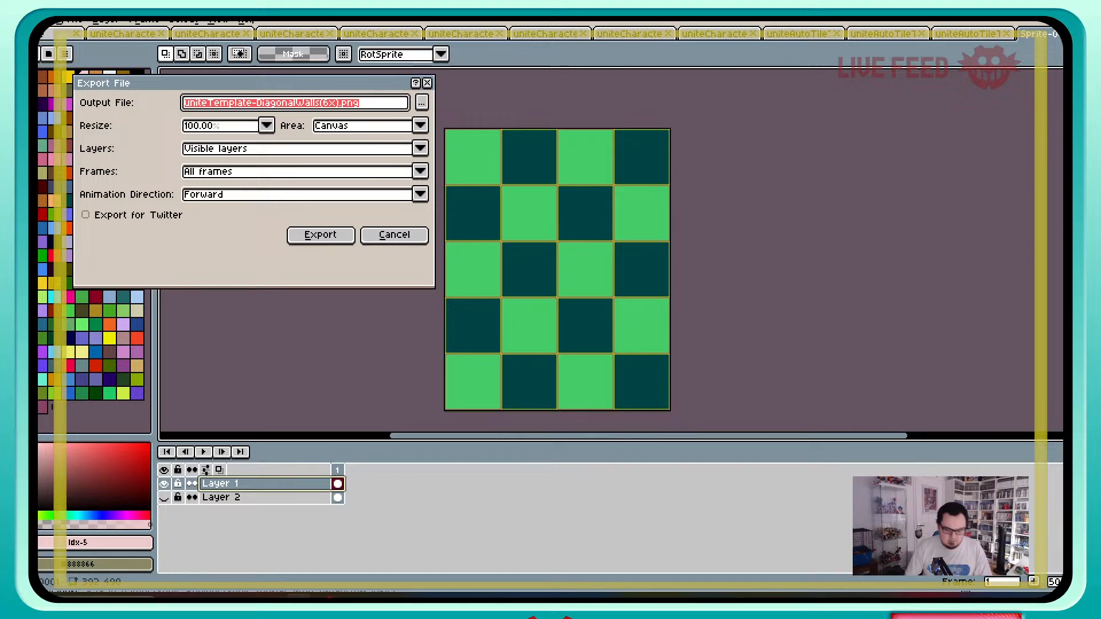
pyautogui.write('uniteTe')
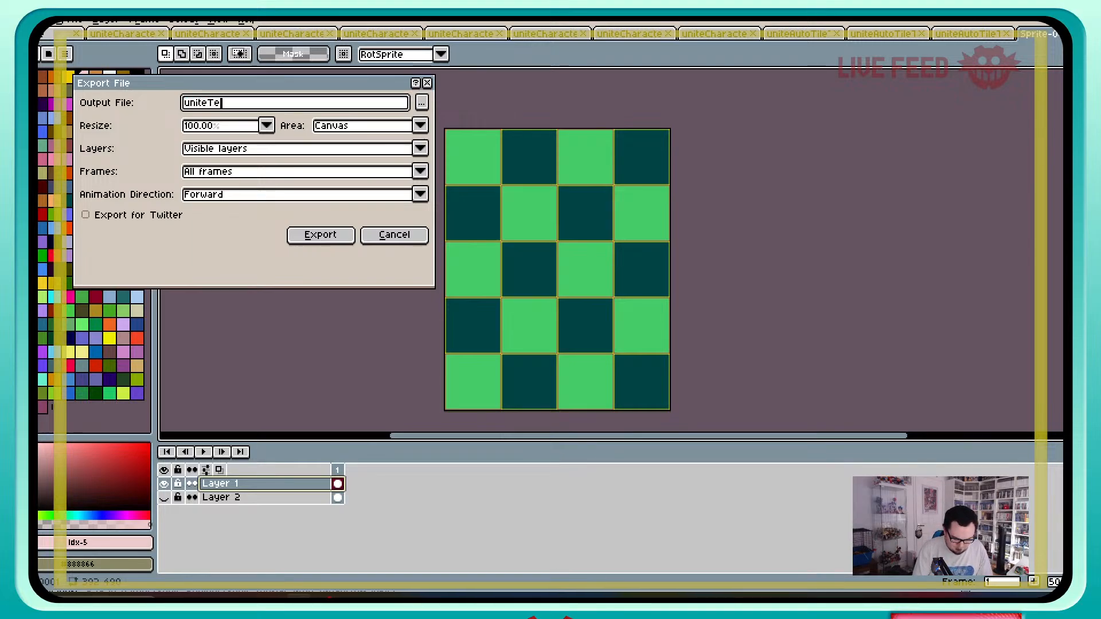
pyautogui.write('mplate-Stan')
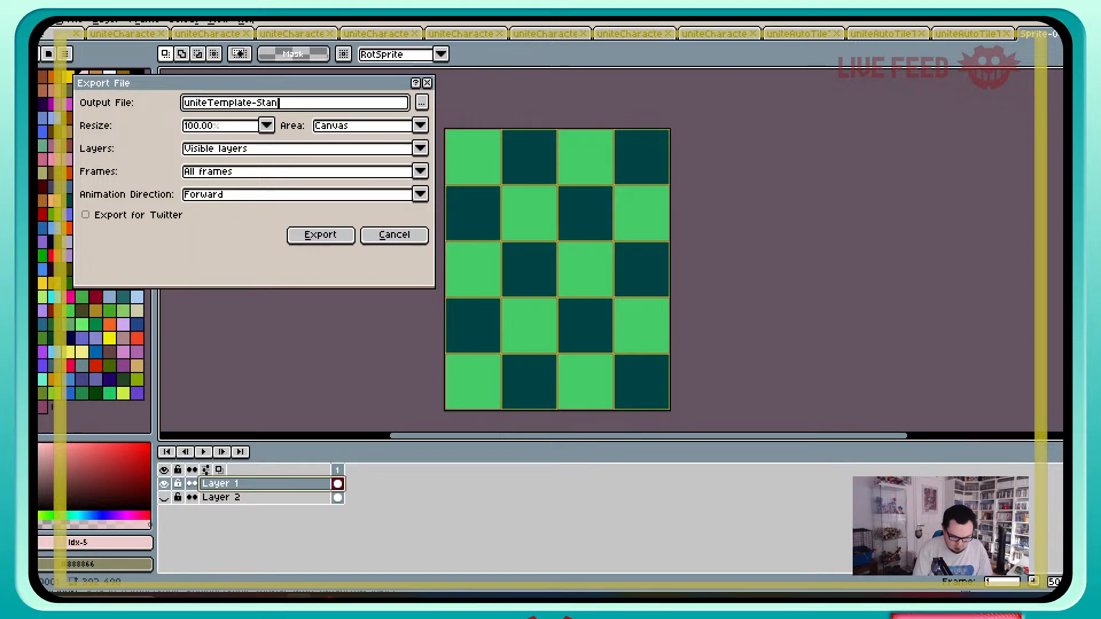
pyautogui.write('dardTiles')
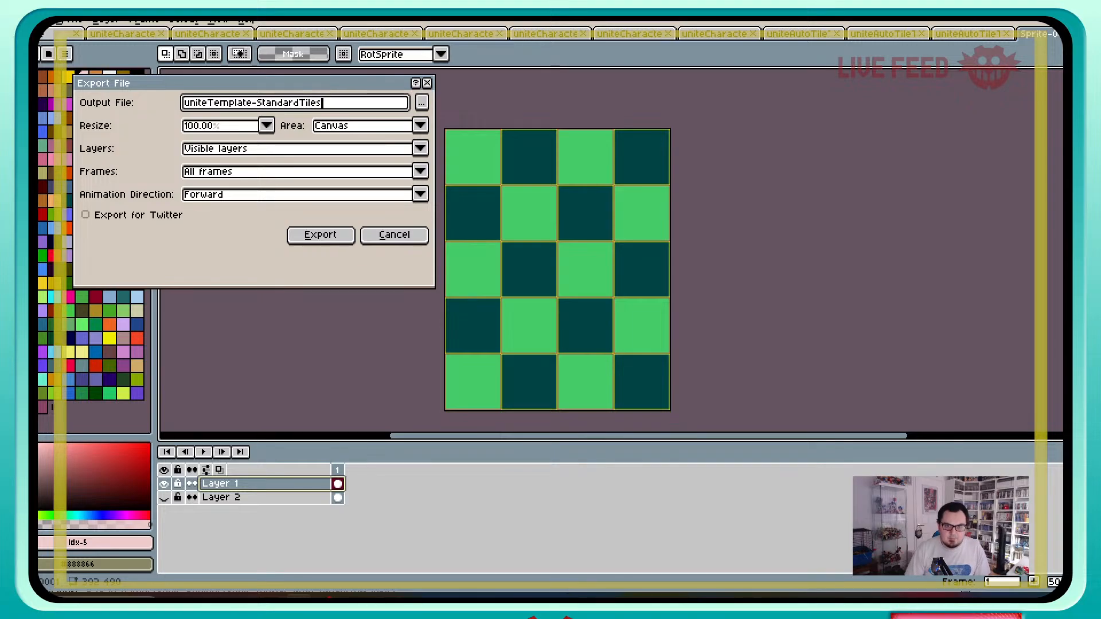
pyautogui.click(421, 102)
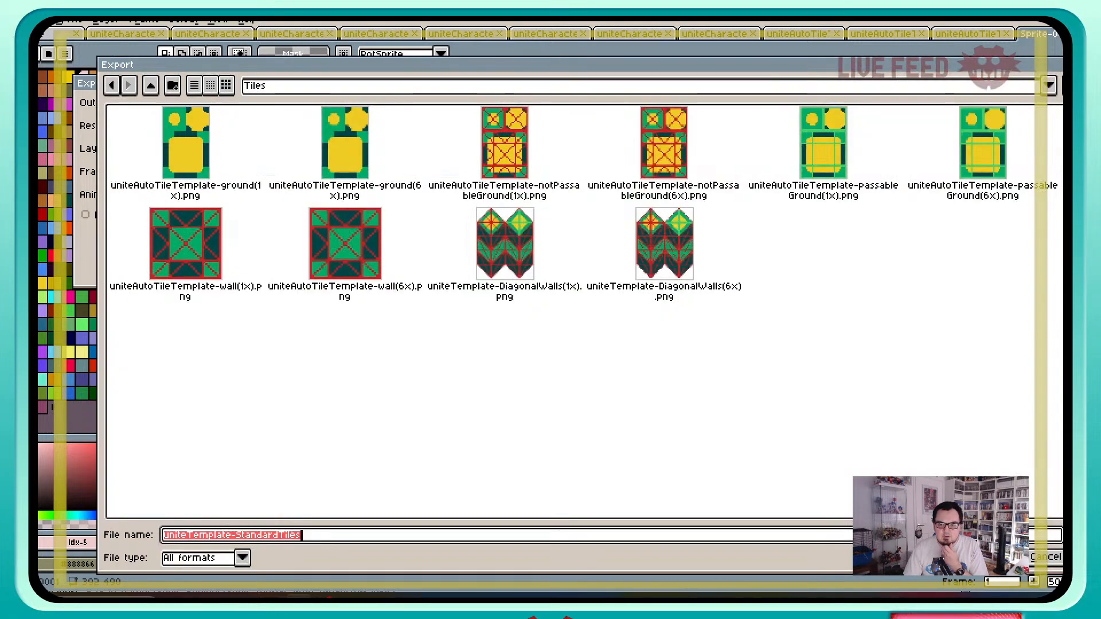
pyautogui.press('Return')
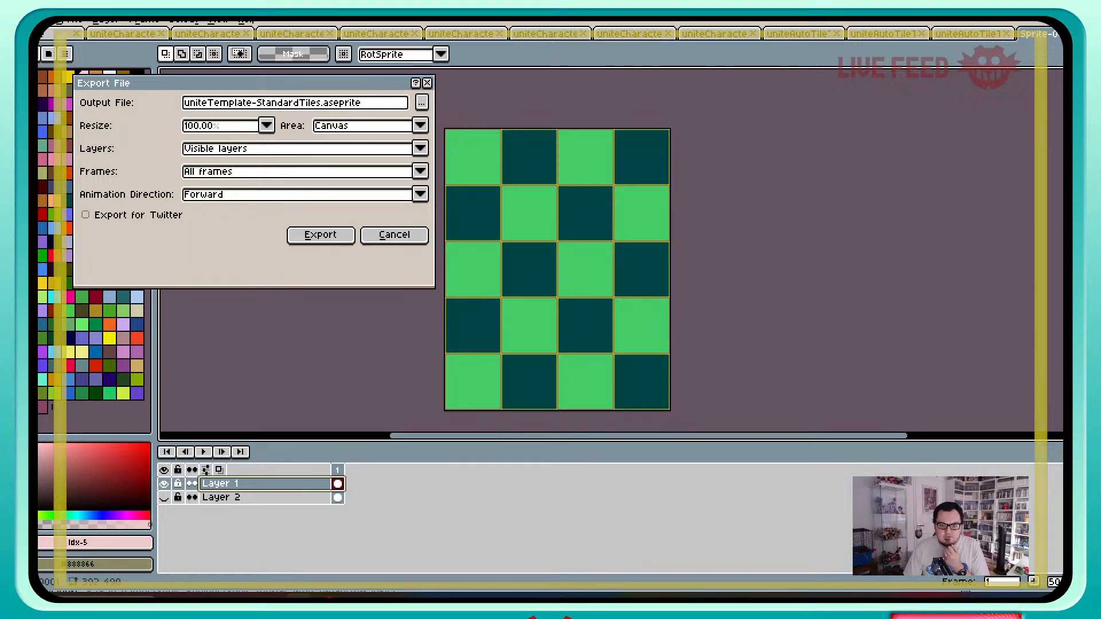
pyautogui.press('Return')
pyautogui.scroll(3, 524, 159)
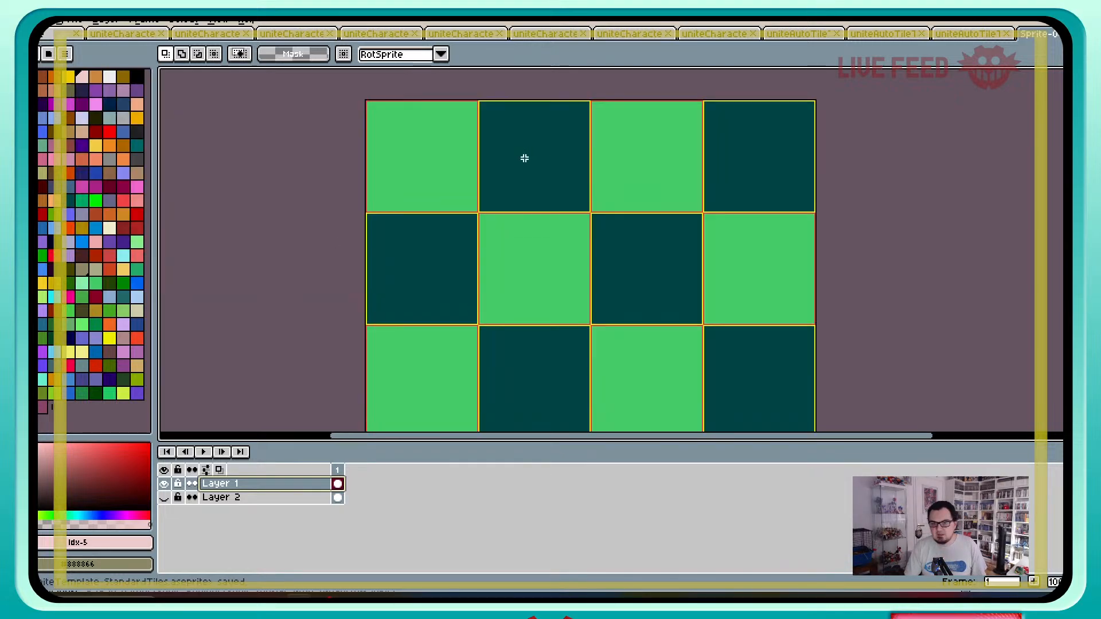
pyautogui.scroll(-1, 364, 224)
pyautogui.moveTo(364, 223); pyautogui.dragTo(507, 361, button='middle')
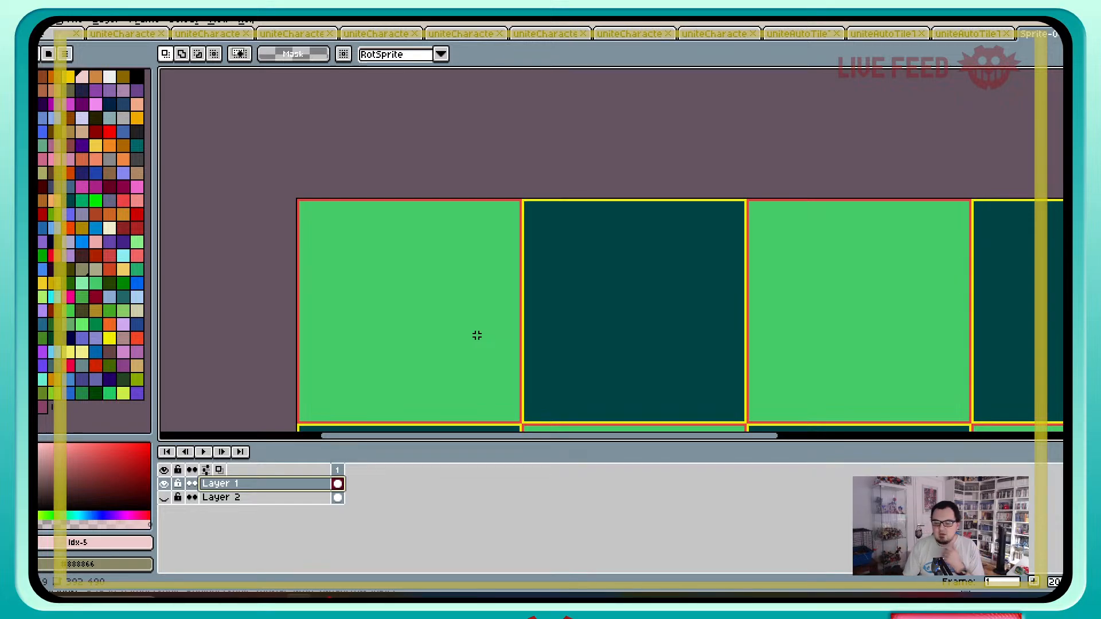
pyautogui.scroll(-1, 470, 335)
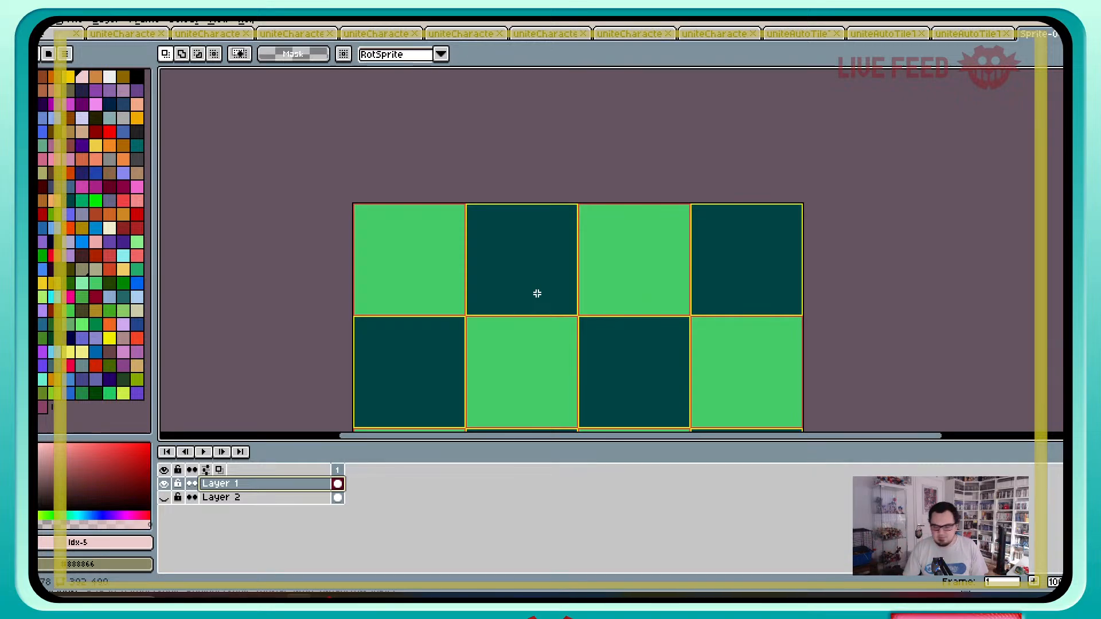
# Step: Switch to the RPG Maker Unite project and select uniteTemplate-DiagonalWalls(6x).png among the tile image files
pyautogui.moveTo(351, 597)
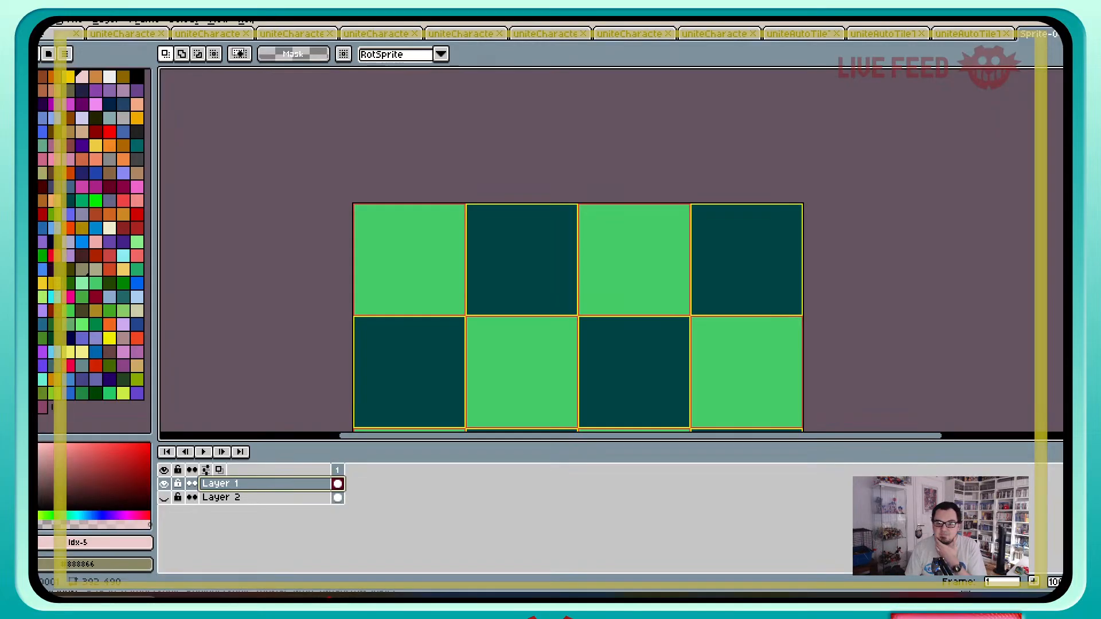
pyautogui.scroll(-2, 762, 263)
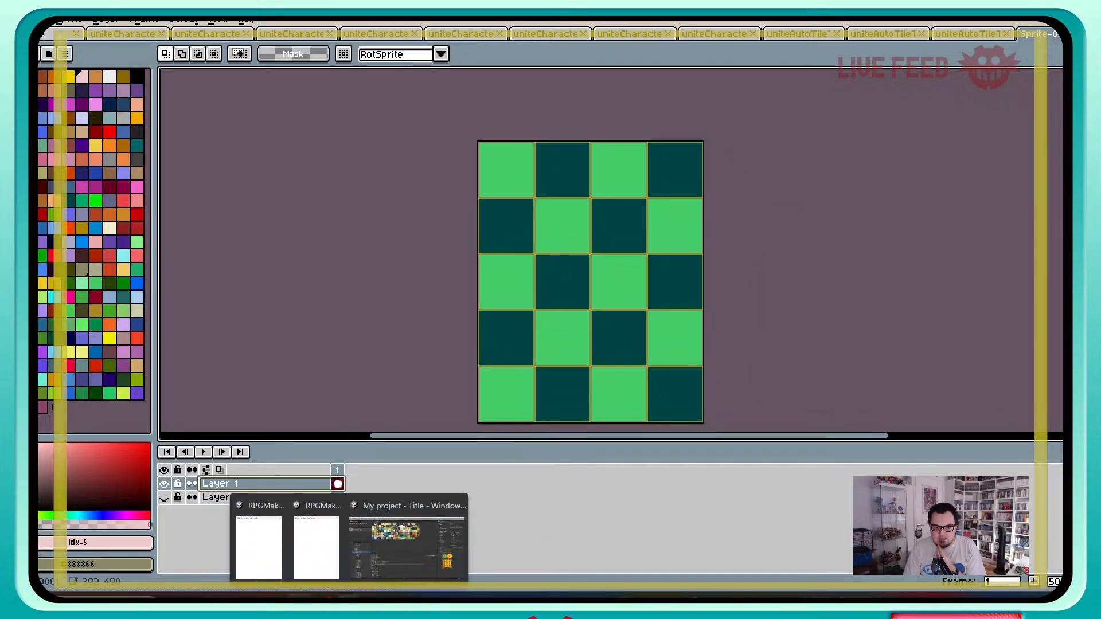
pyautogui.click(405, 545)
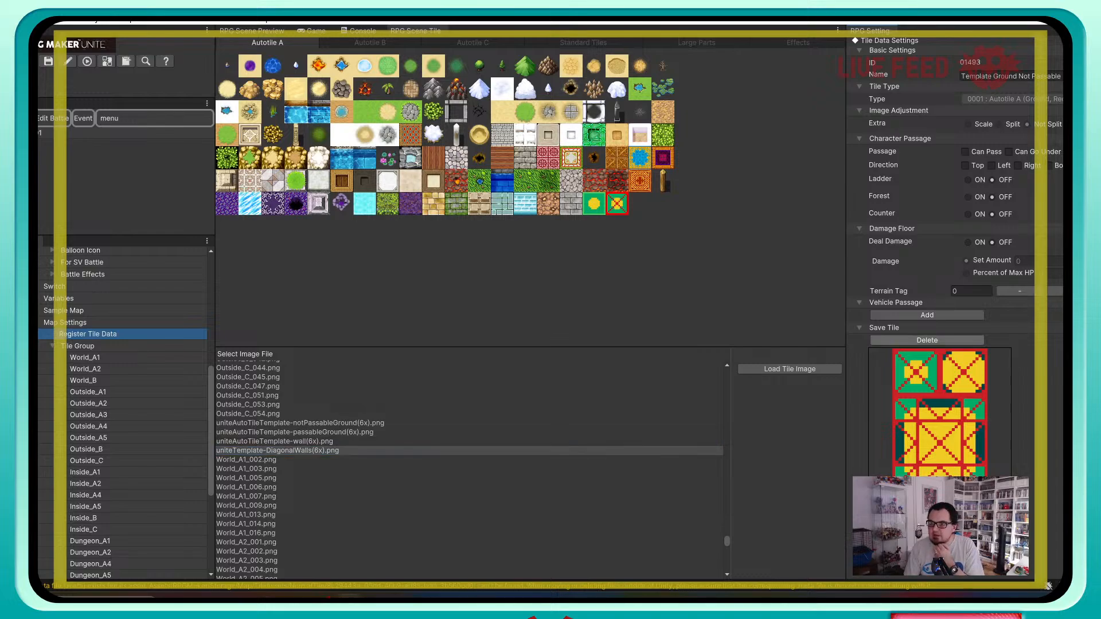
pyautogui.click(278, 450)
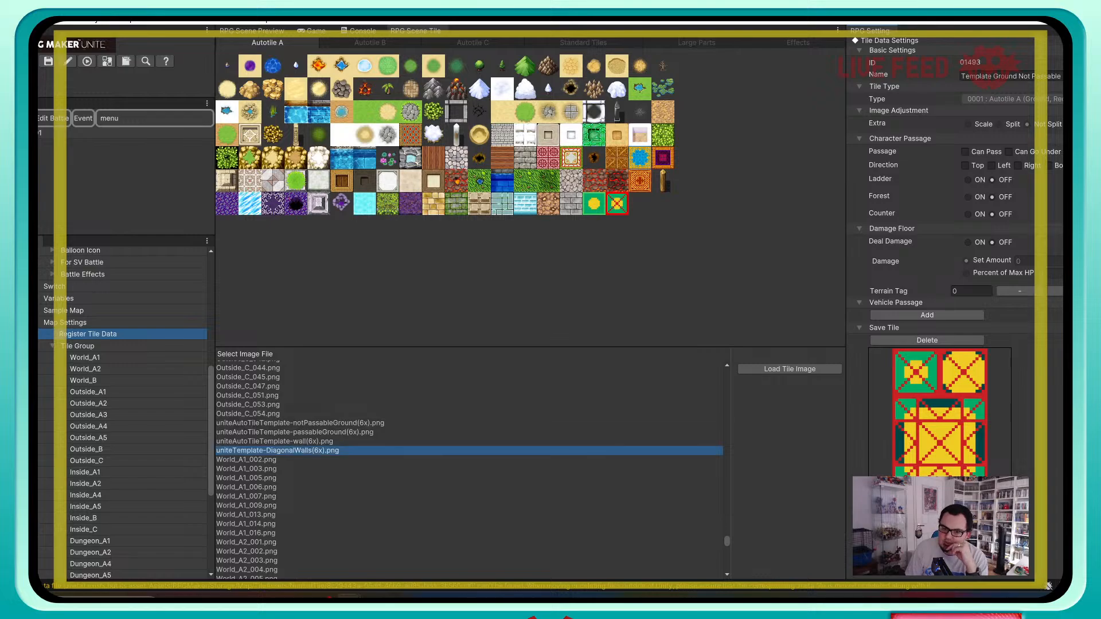
pyautogui.click(277, 442)
pyautogui.click(278, 451)
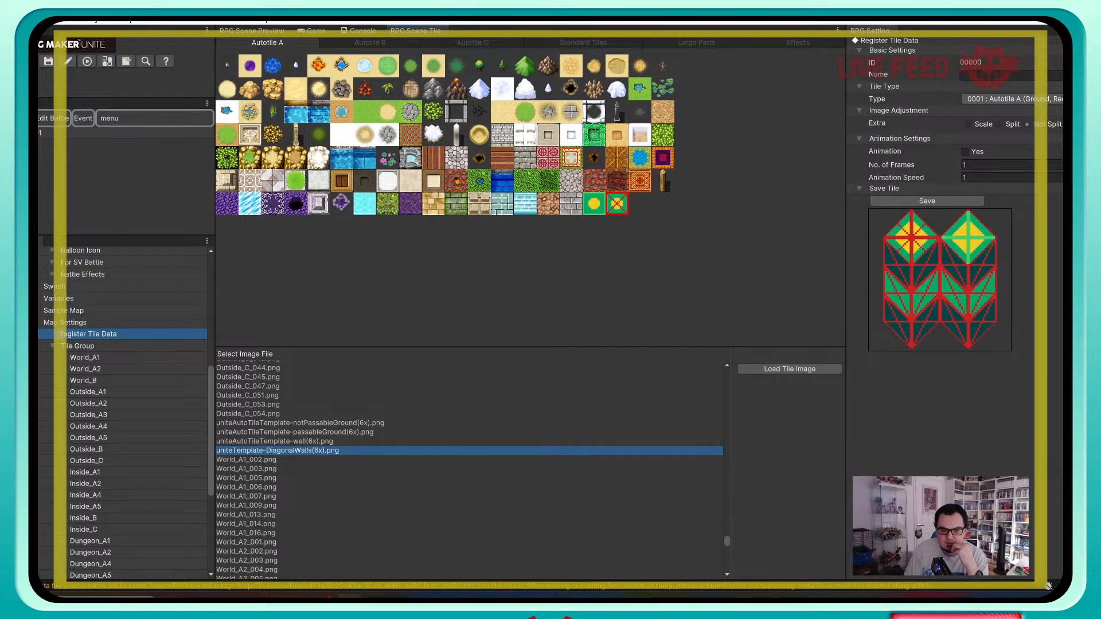
# Step: Import uniteTemplate-DiagonalWalls(6x).png from the Tiles folder as a tile image, overwriting the existing file
pyautogui.click(789, 369)
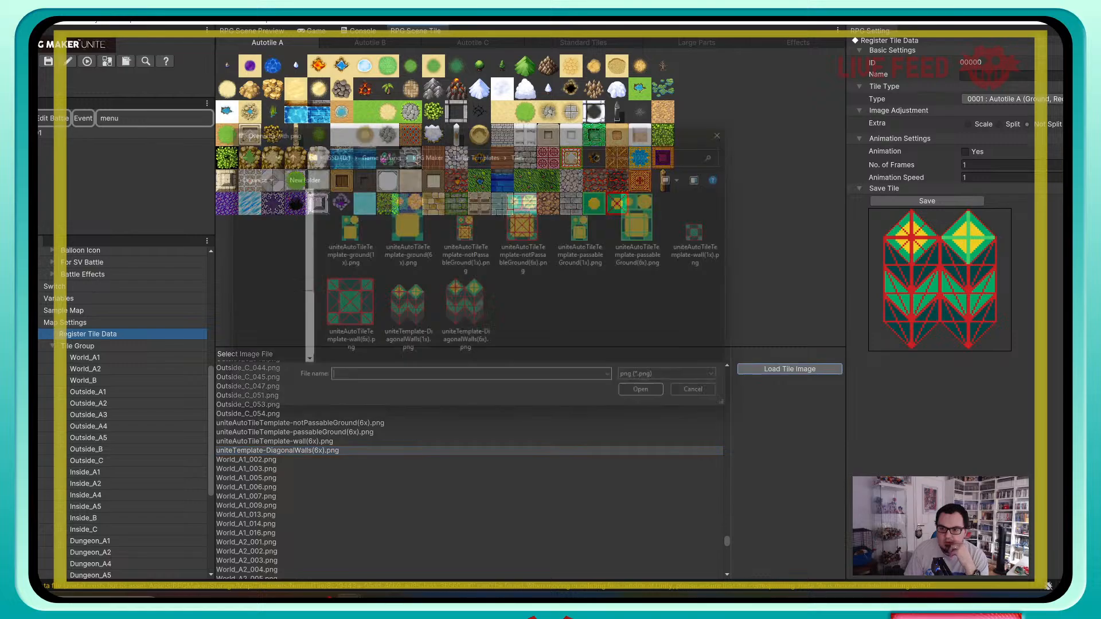
pyautogui.click(467, 320)
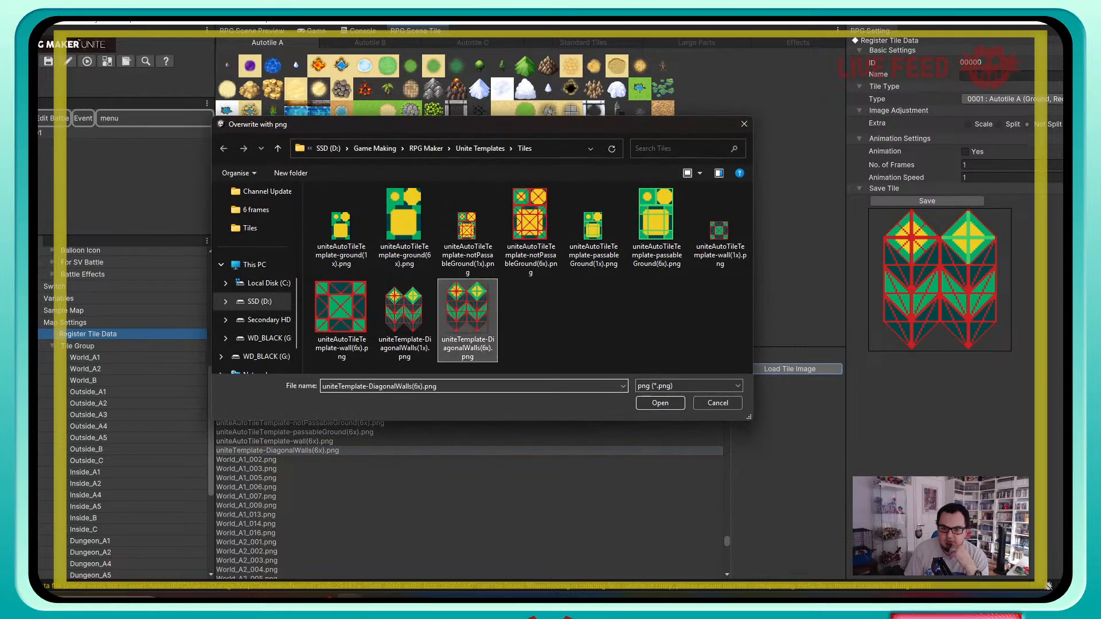
pyautogui.click(660, 403)
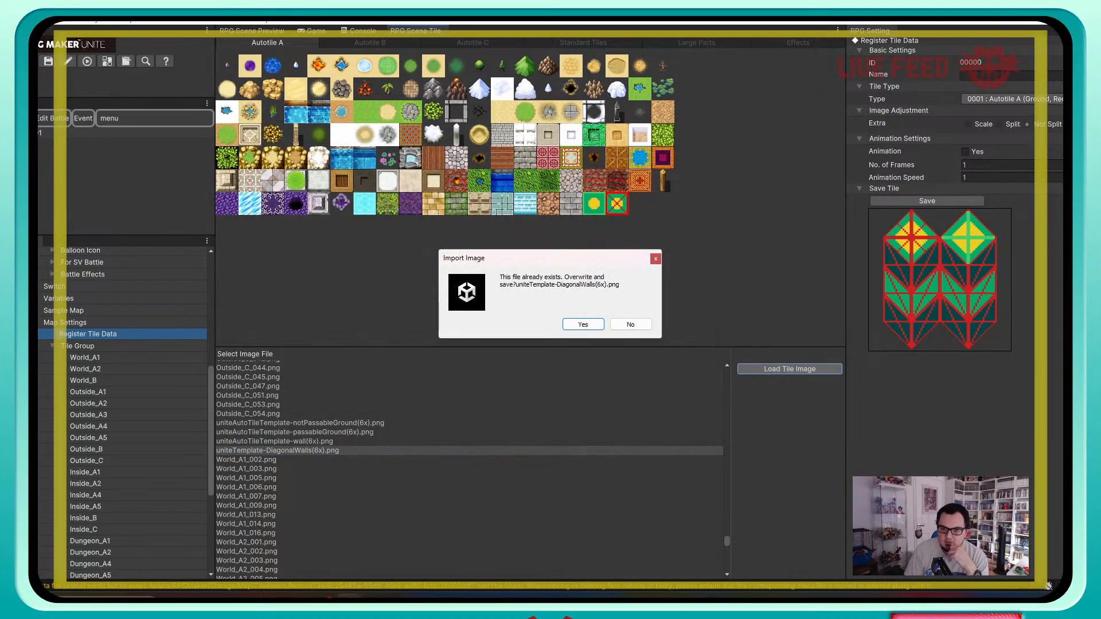
pyautogui.click(583, 324)
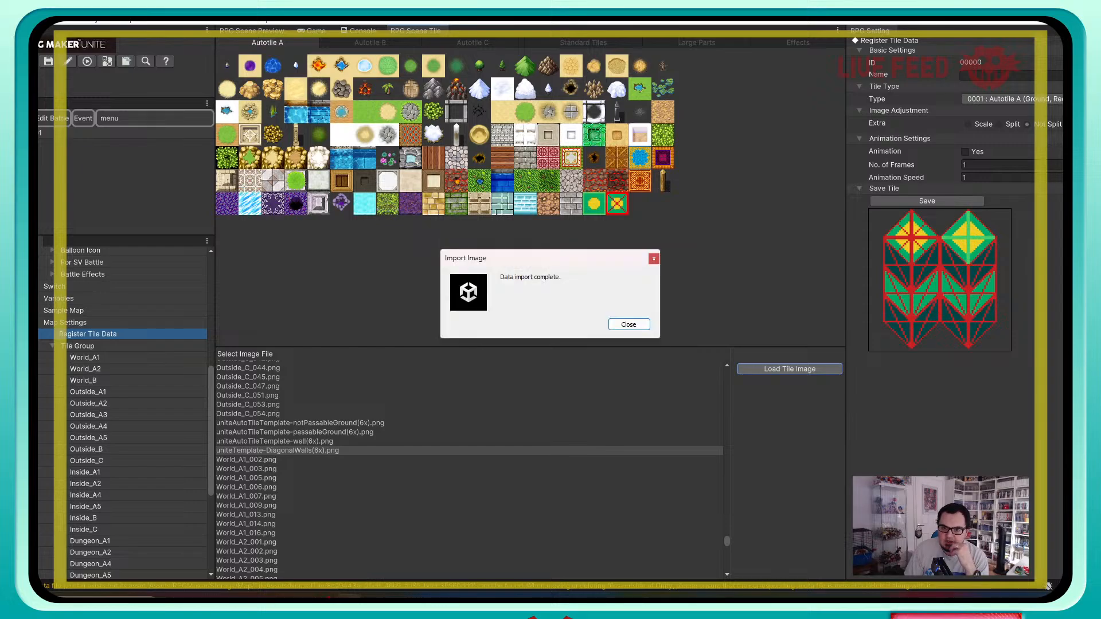
pyautogui.click(628, 325)
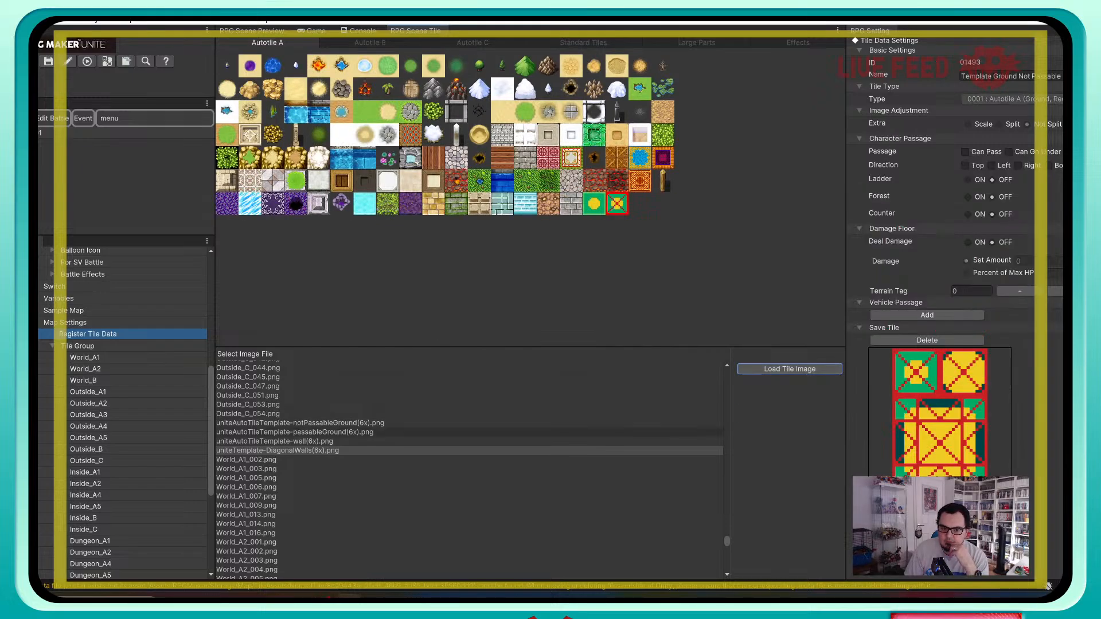
# Step: Select the reimported uniteTemplate-DiagonalWalls(6x).png image and name its new tile "Template Walls Diagonal"
pyautogui.click(277, 451)
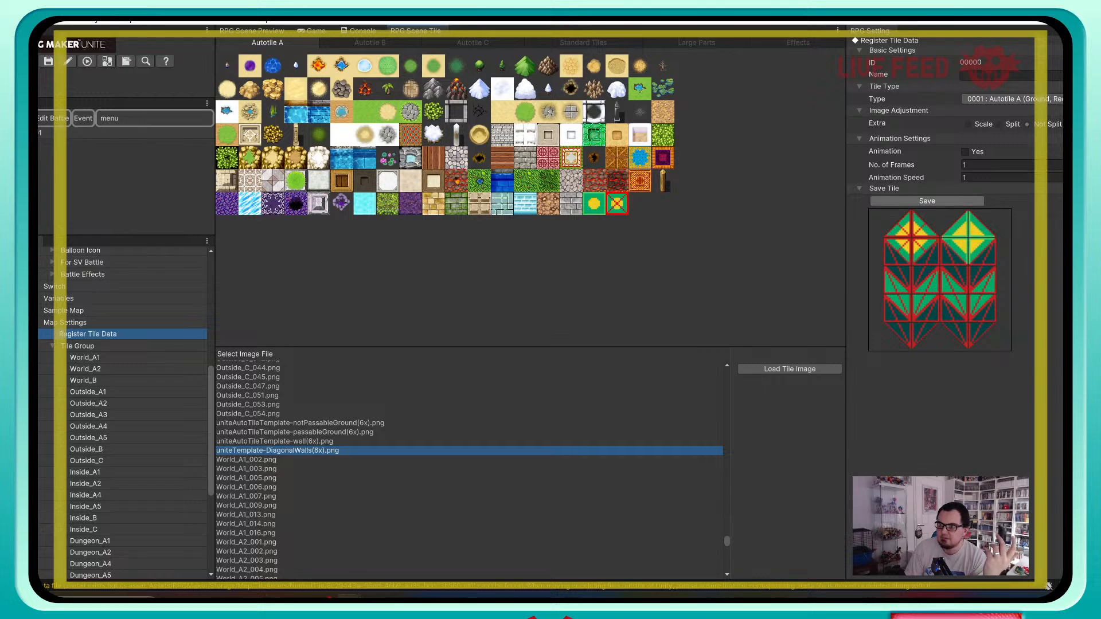
pyautogui.click(998, 76)
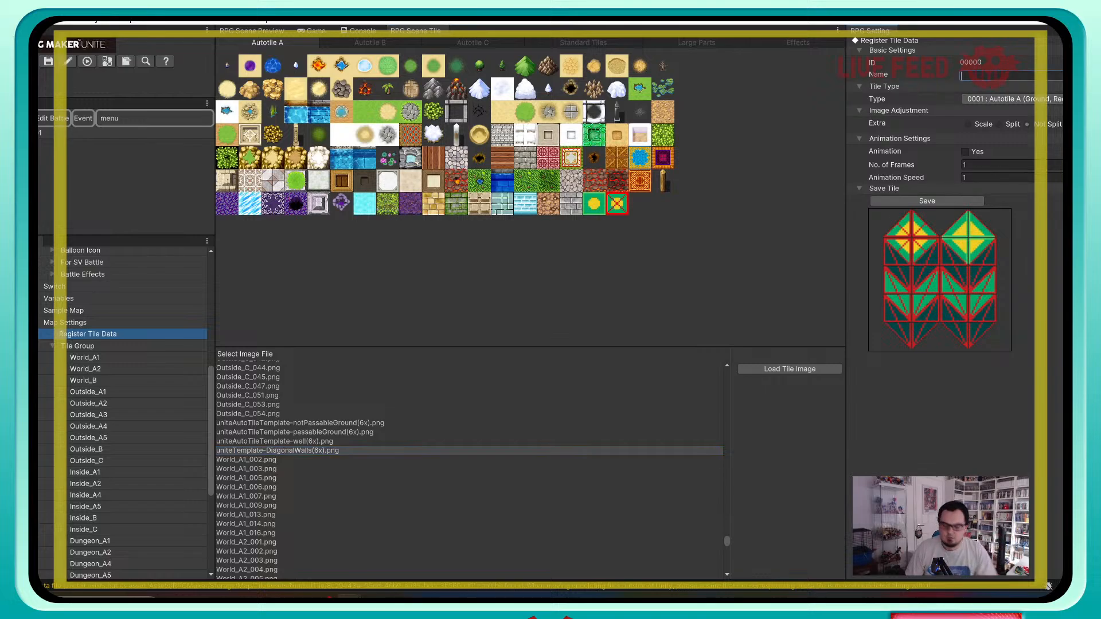
pyautogui.write('Template')
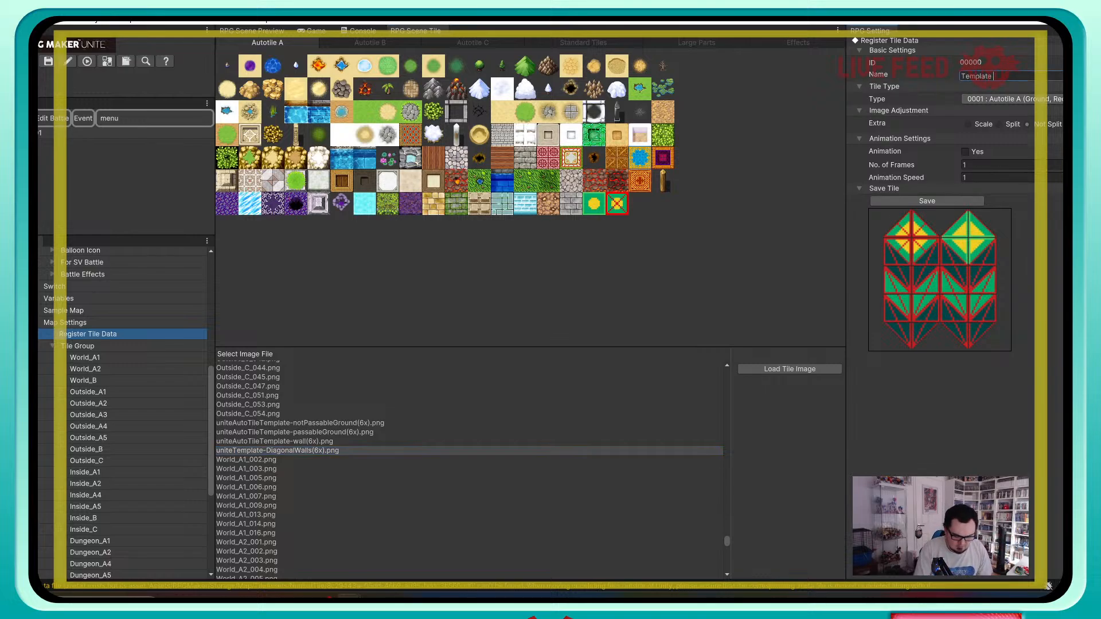
pyautogui.write(' Walls Diago')
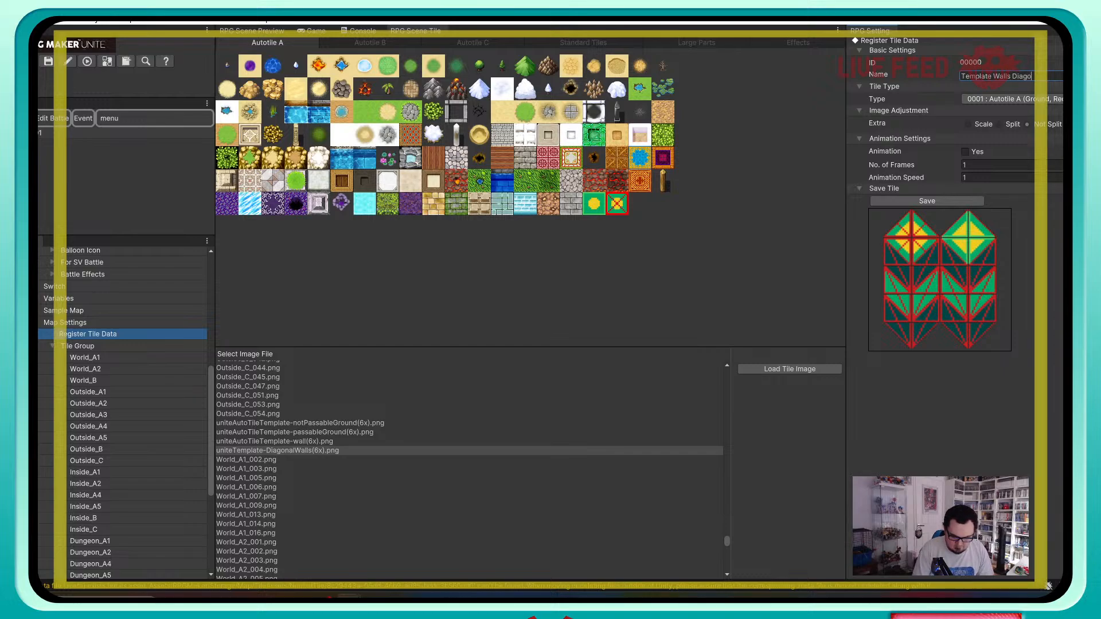
pyautogui.write('nal')
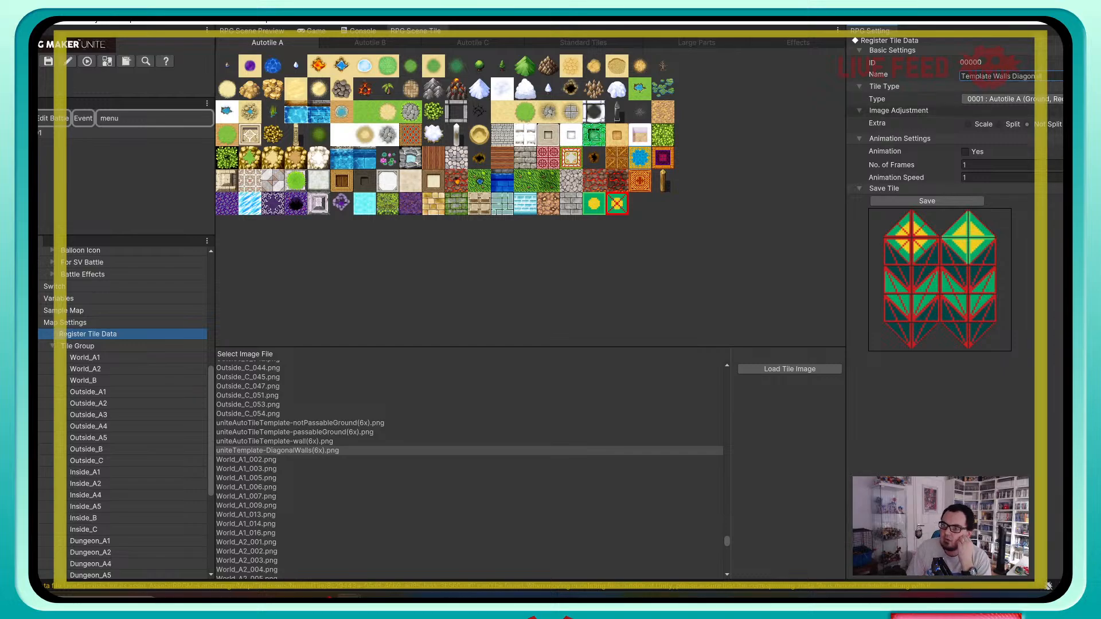
# Step: Set the new diagonal walls tile's type to 0004 : Standard Tiles and save the tile
pyautogui.click(1014, 100)
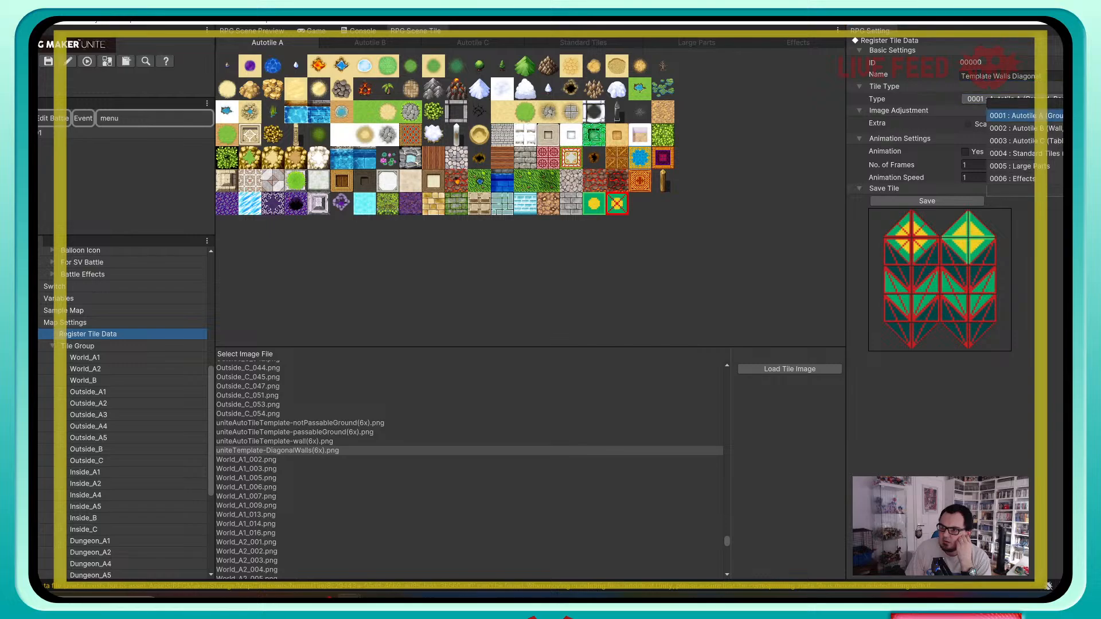
pyautogui.click(1017, 153)
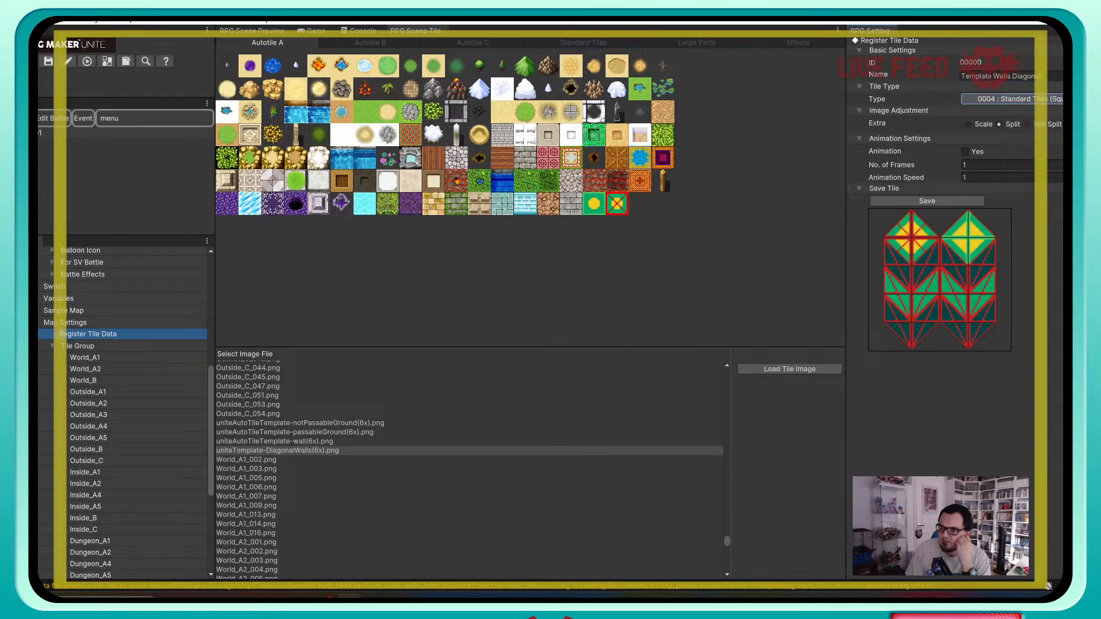
pyautogui.click(927, 201)
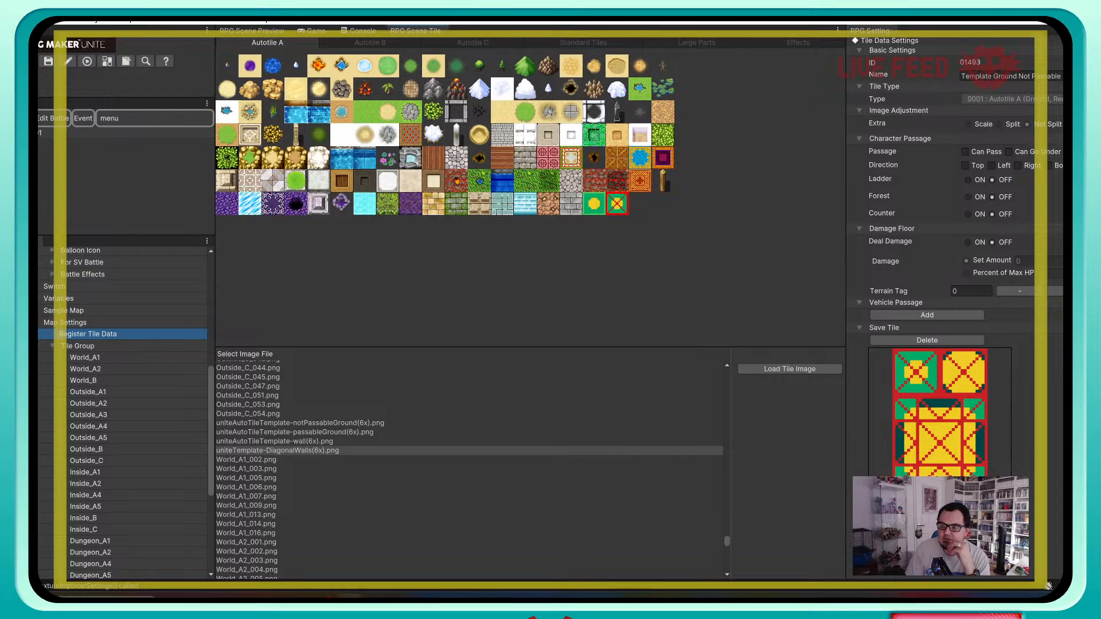
# Step: Compare the settings of the passable and not-passable template ground tiles in Autotile A
pyautogui.click(594, 204)
pyautogui.click(617, 204)
pyautogui.click(594, 204)
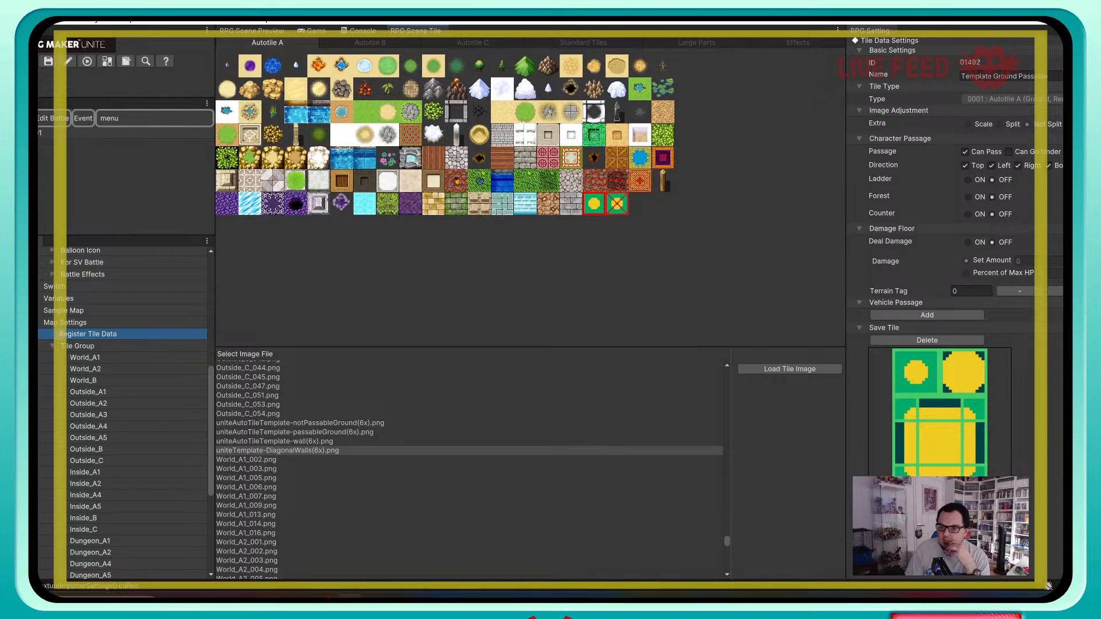
# Step: Review the passage settings of the not-passable template ground tile and the Template Wall tile, and look through Autotile C
pyautogui.click(617, 204)
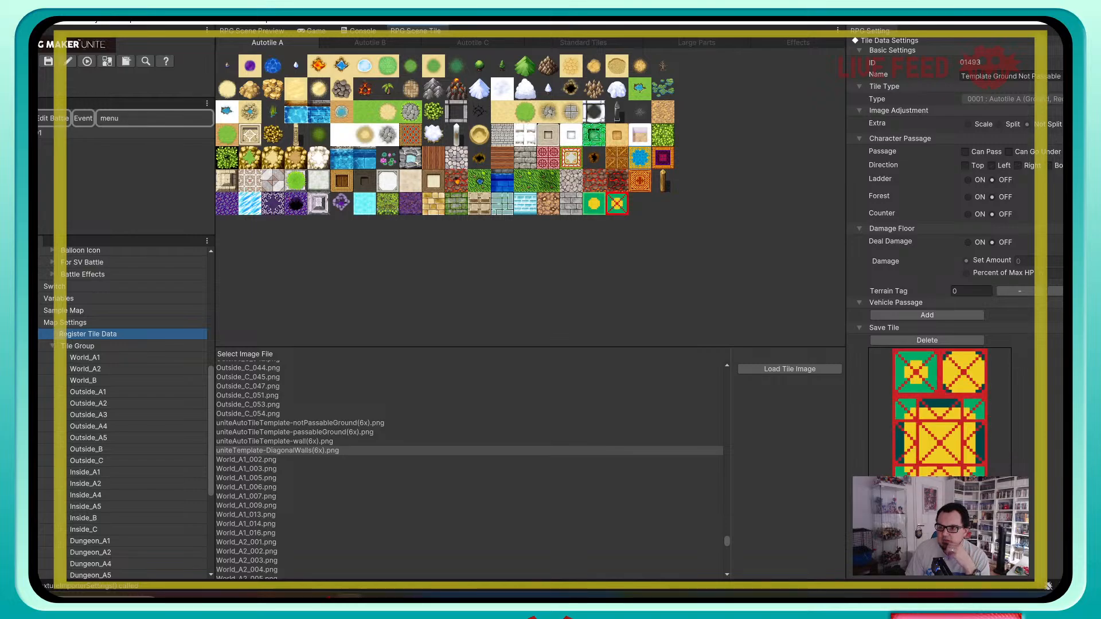
pyautogui.click(370, 43)
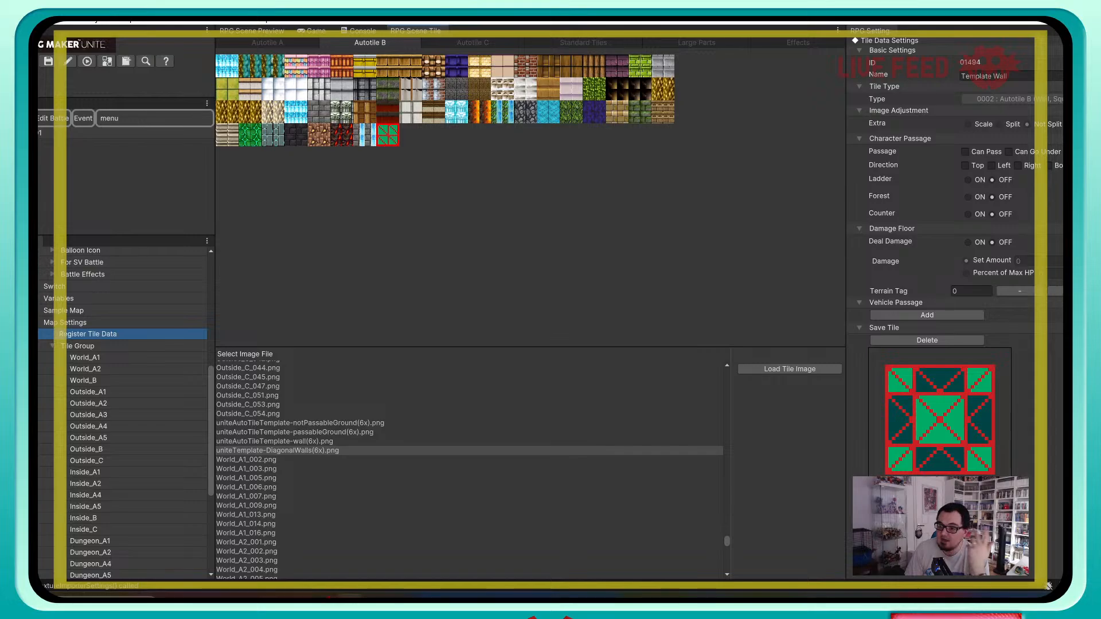
pyautogui.click(365, 135)
pyautogui.click(387, 135)
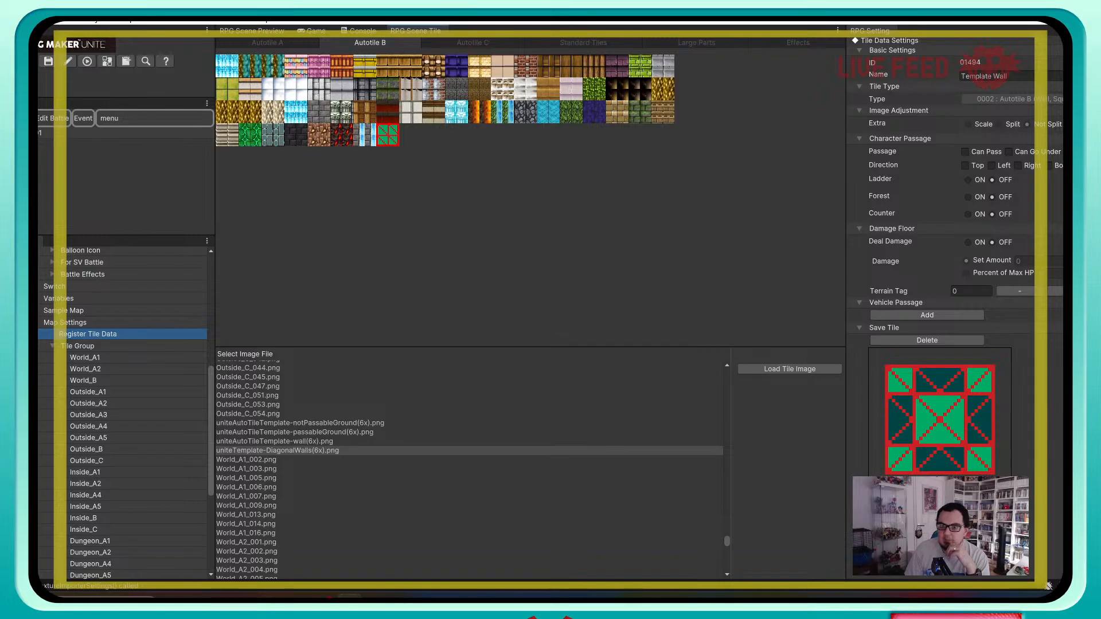
pyautogui.click(472, 43)
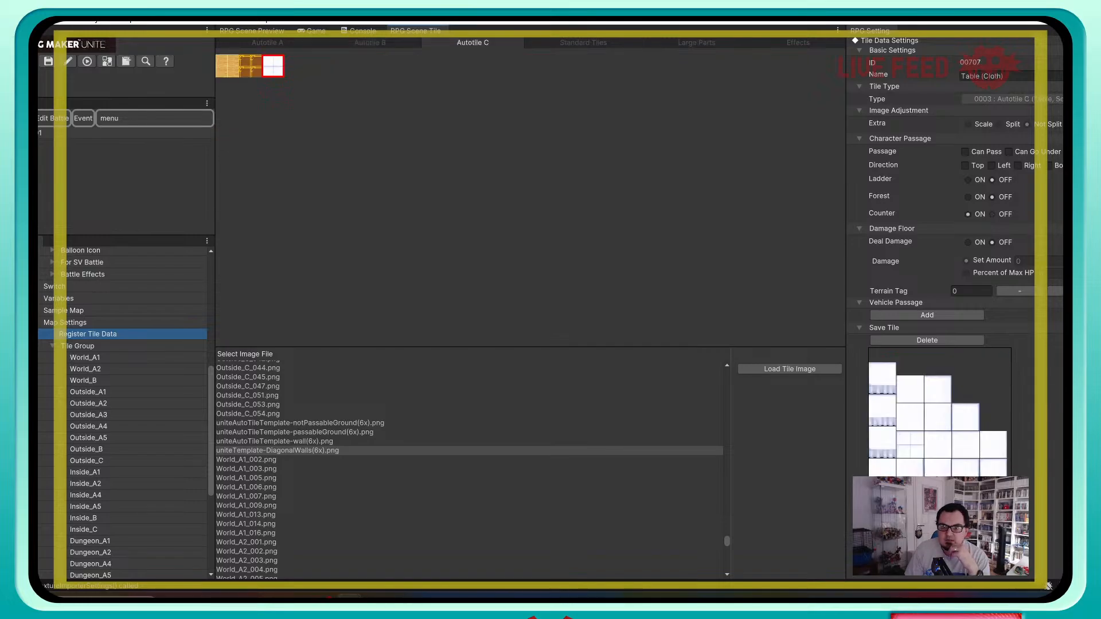
# Step: Restrict the passage directions of Template Walls Diagonal tile 01496 in Standard Tiles to Right and Bottom
pyautogui.click(583, 43)
pyautogui.scroll(-8, 530, 201)
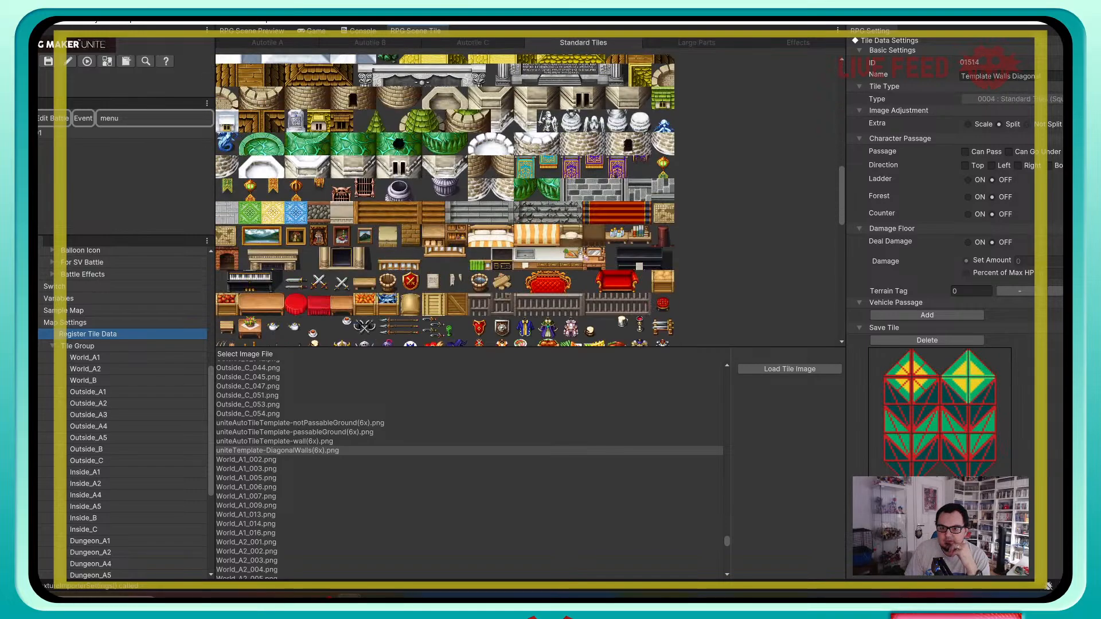
pyautogui.scroll(-10, 445, 200)
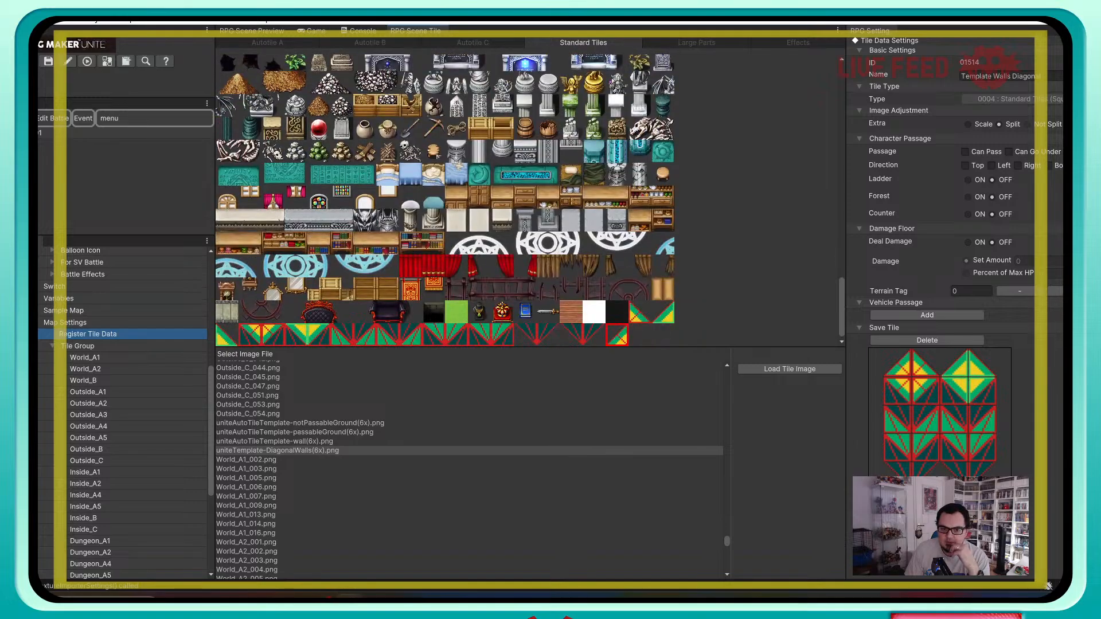
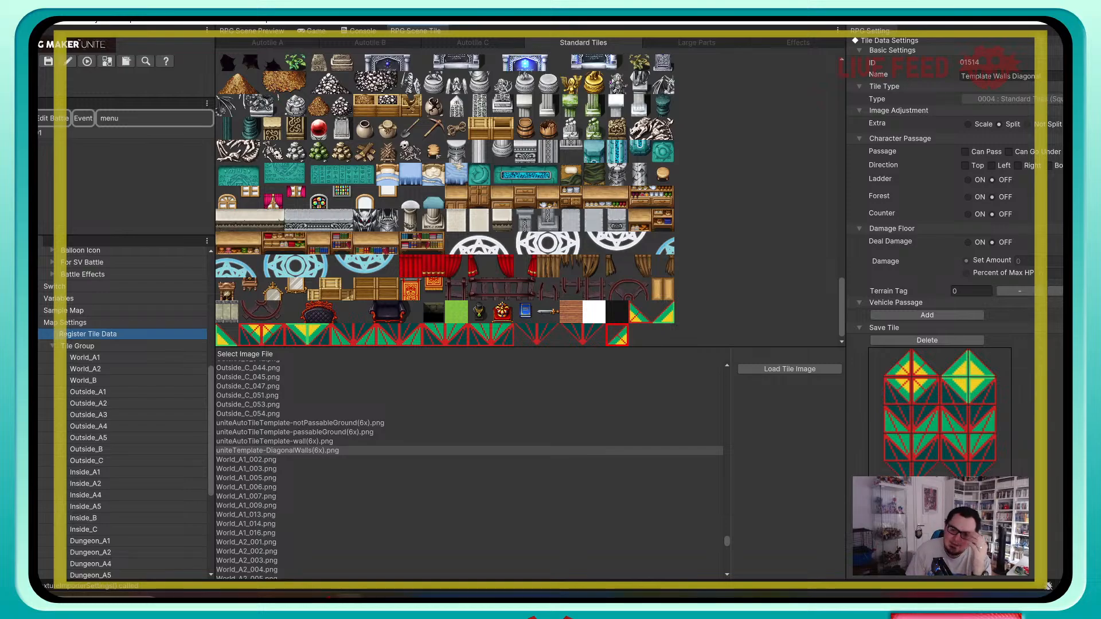
pyautogui.click(663, 312)
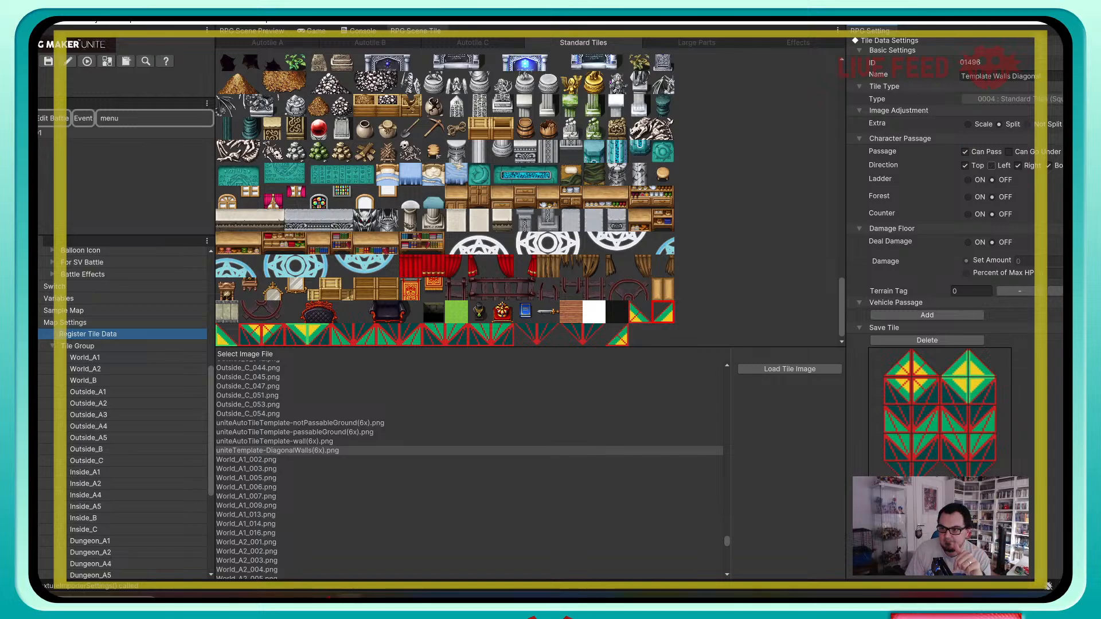
pyautogui.click(965, 165)
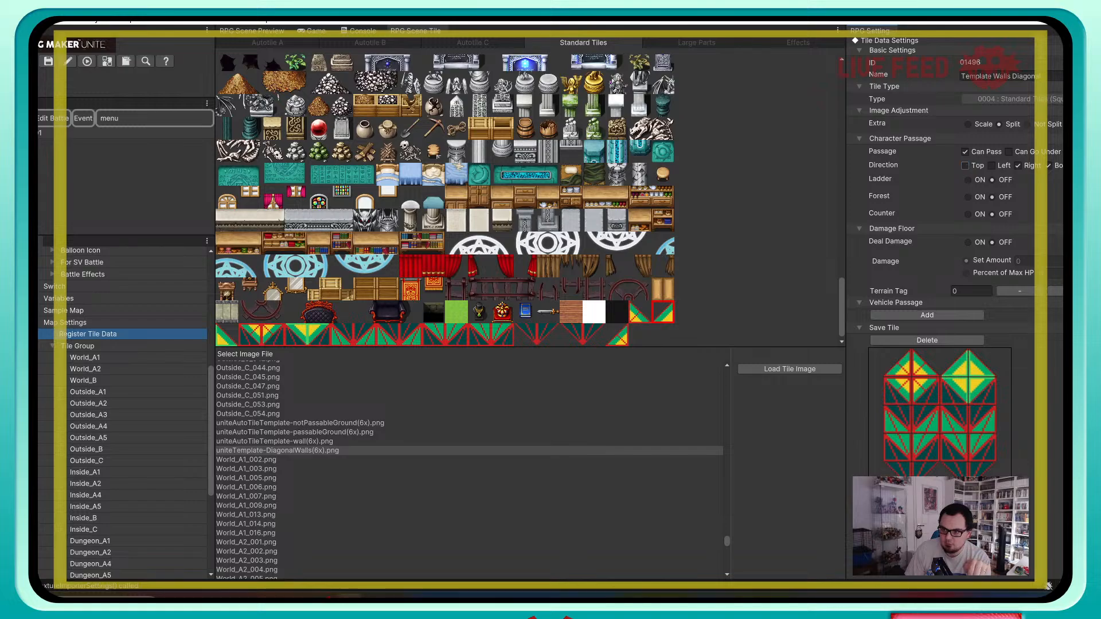
# Step: Try the Top and Right passage directions on Template Walls Diagonal tile 01497
pyautogui.click(227, 335)
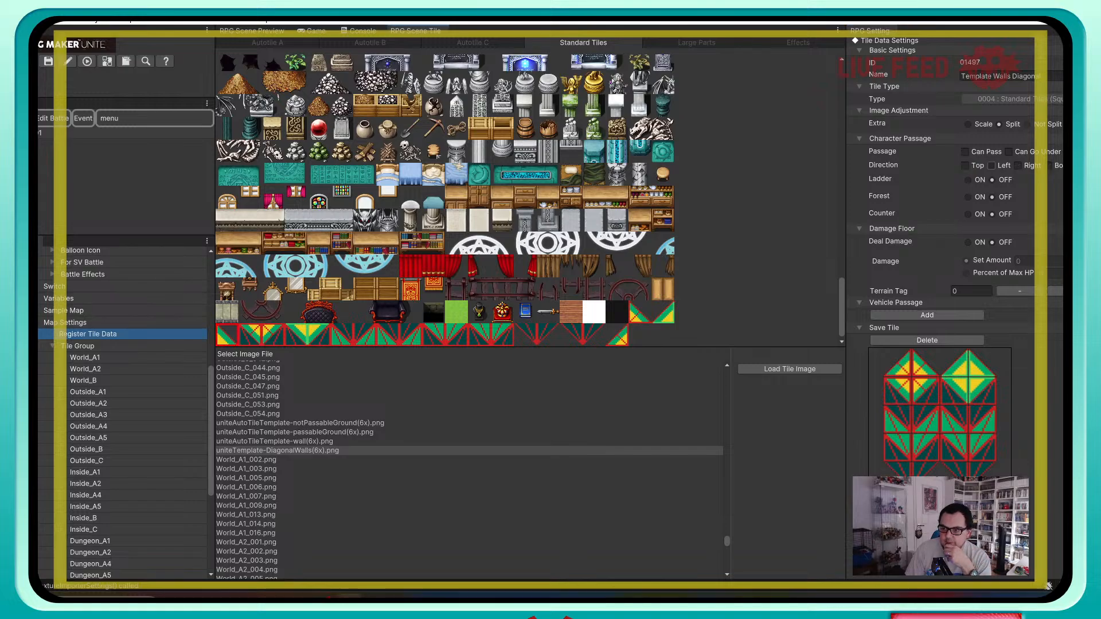
pyautogui.click(1018, 166)
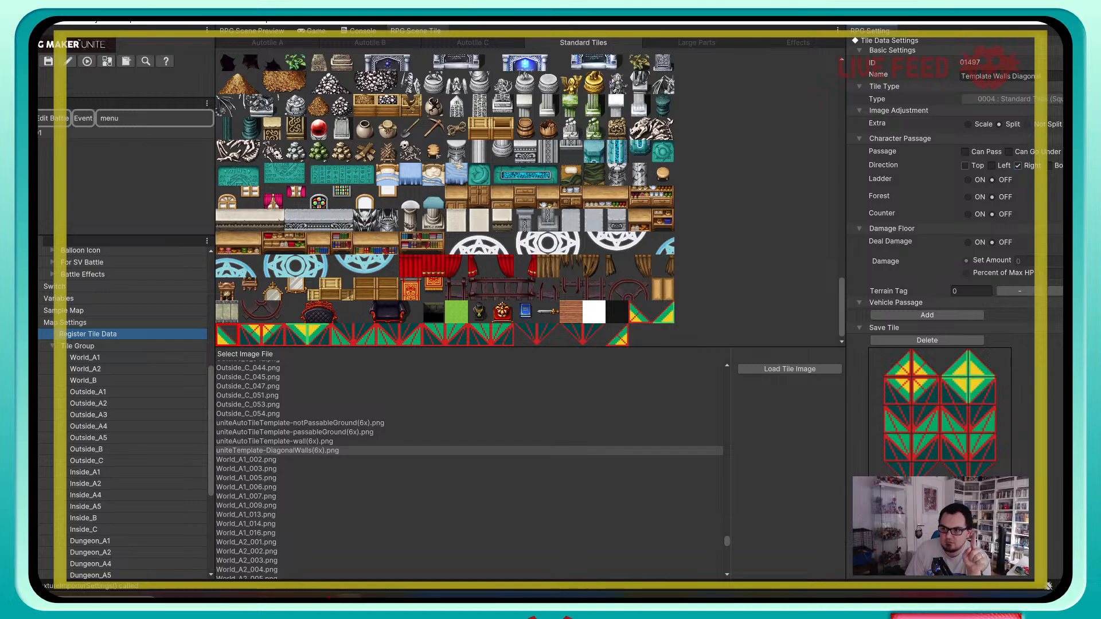
pyautogui.click(965, 166)
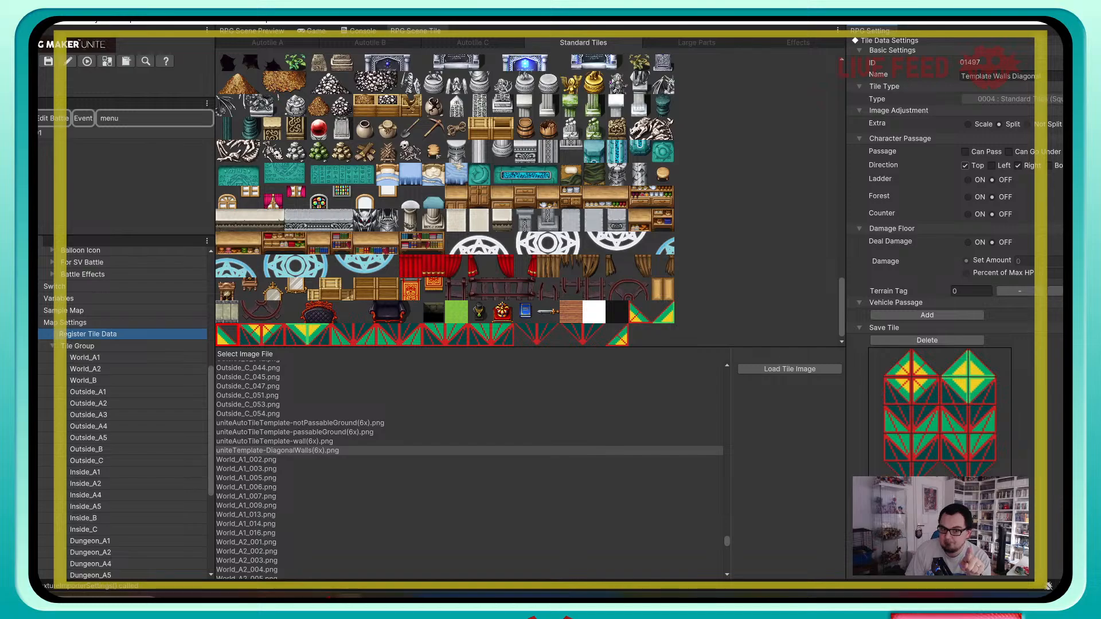
# Step: Set the passage directions of Template Walls Diagonal tile 01500 to Top and Right
pyautogui.click(250, 334)
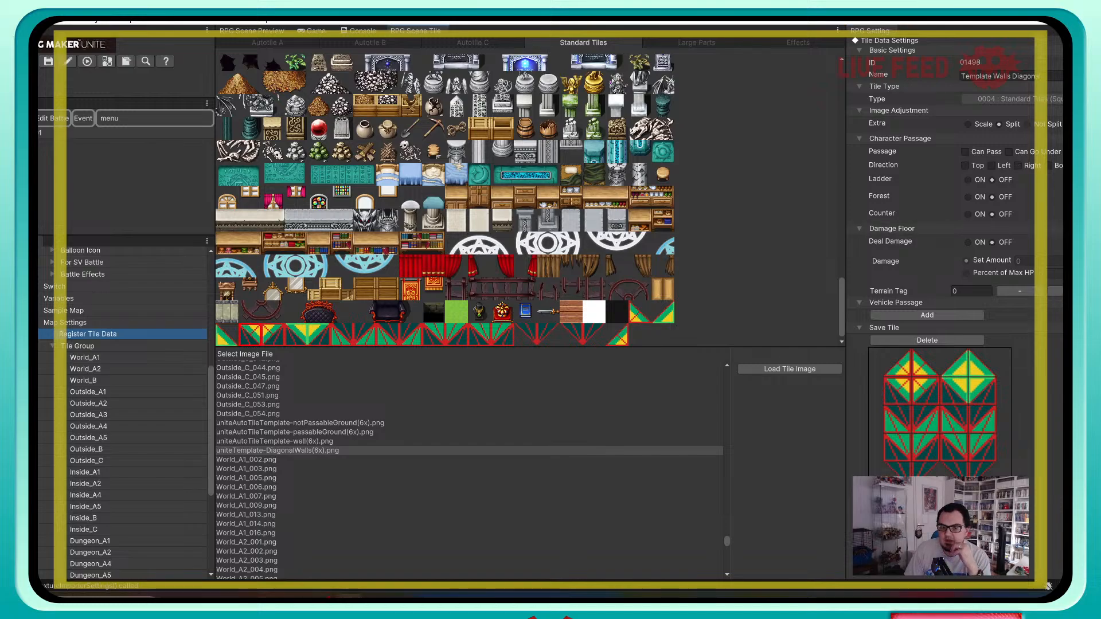
pyautogui.click(296, 335)
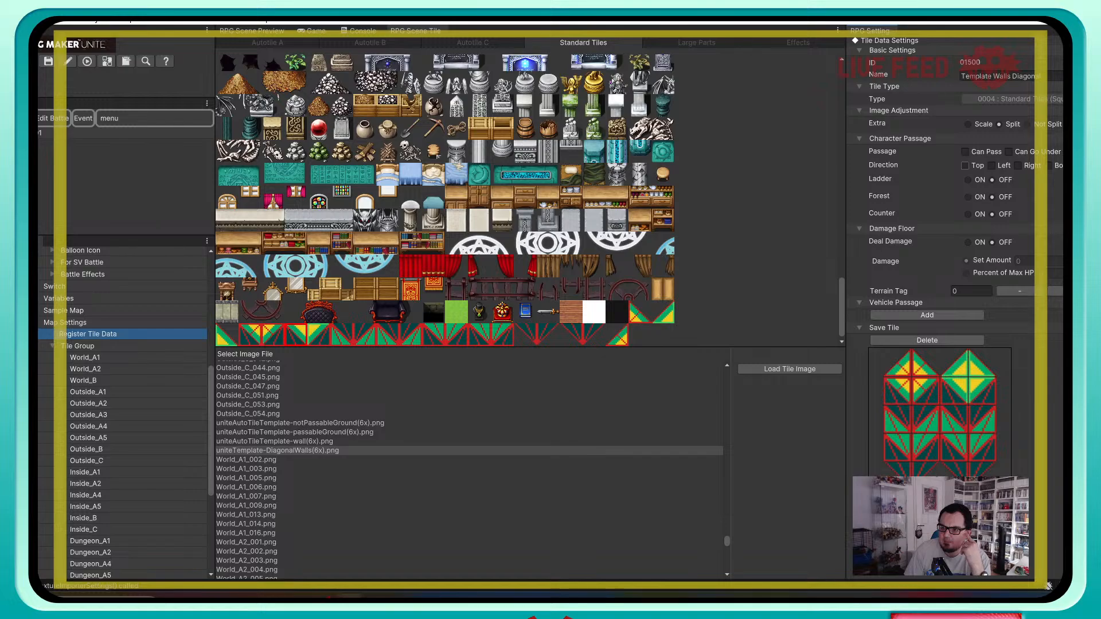
pyautogui.click(1018, 165)
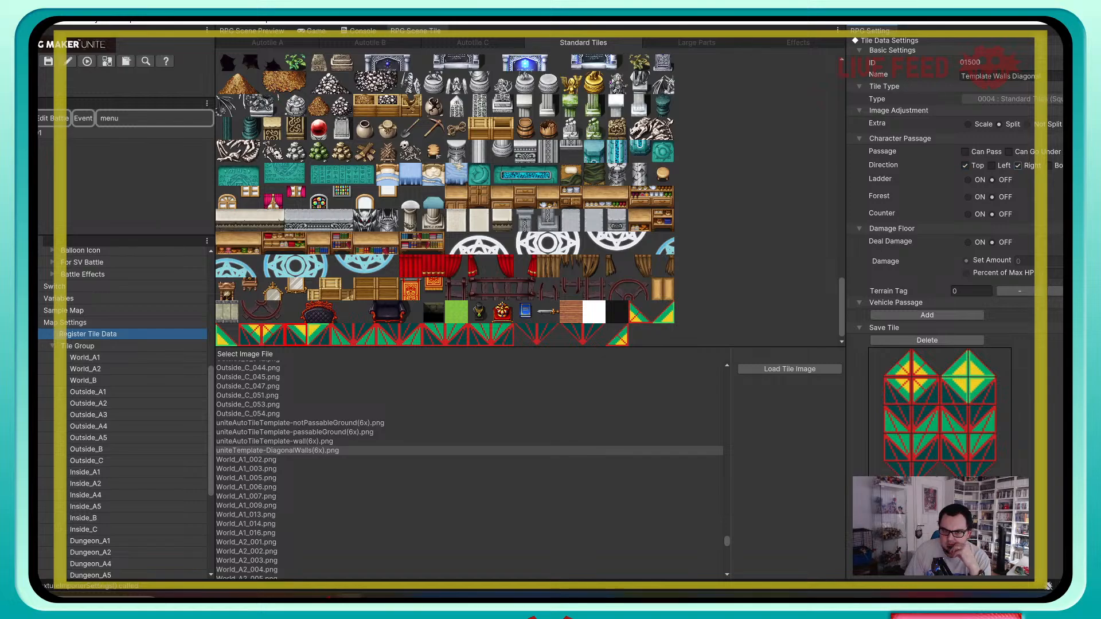
# Step: Set the passage directions of Template Walls Diagonal tile 01497 to Left and Bottom, and those of tile 01501 to Top and Left
pyautogui.click(227, 335)
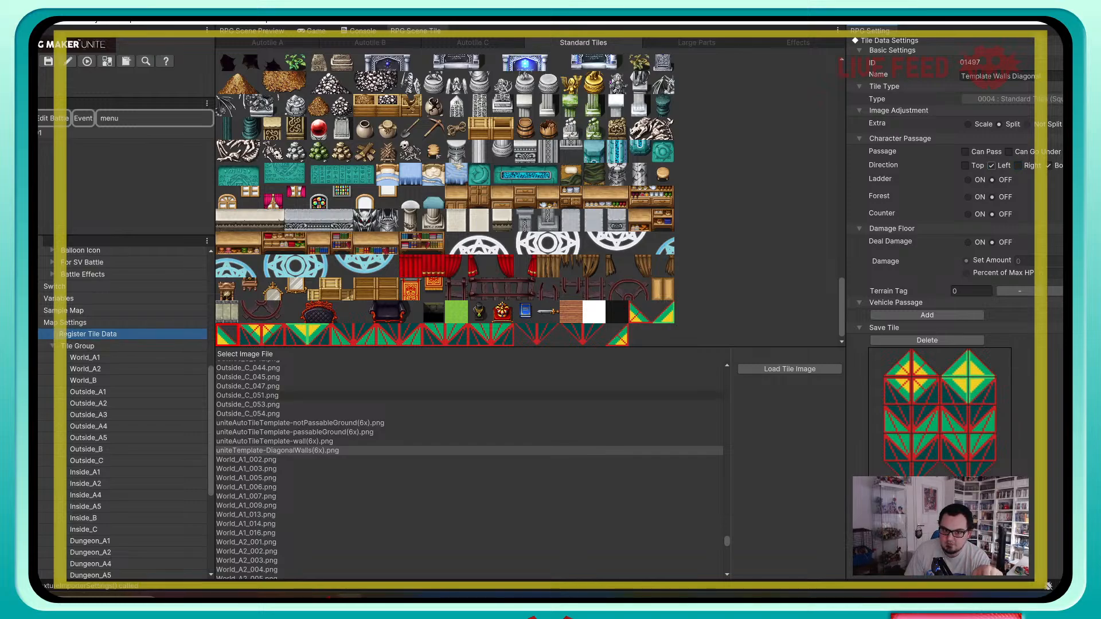
pyautogui.click(663, 313)
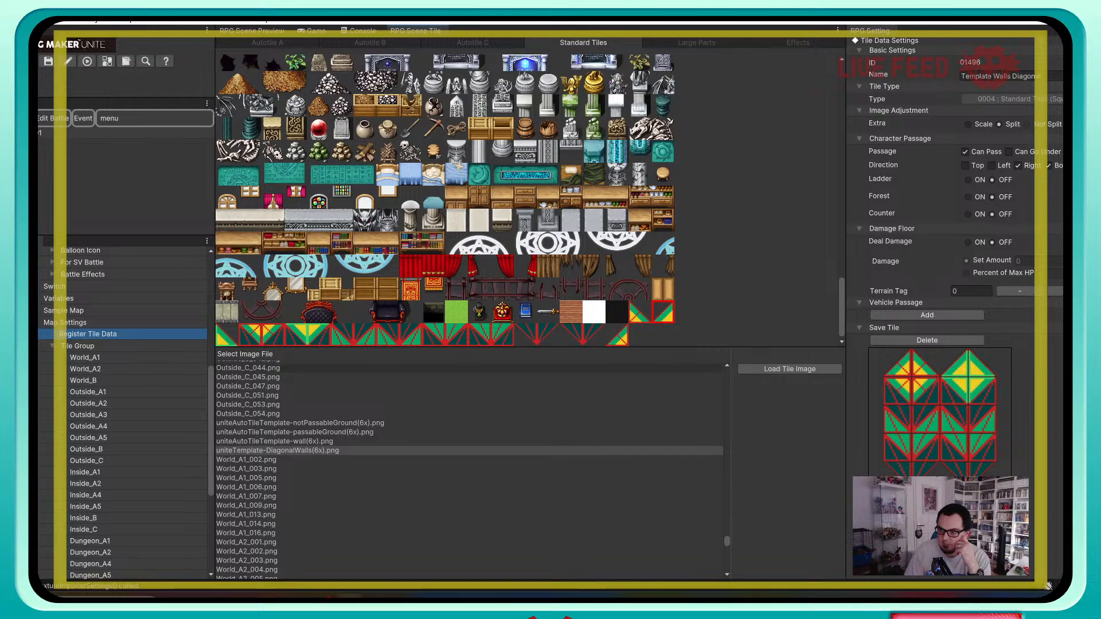
pyautogui.click(297, 335)
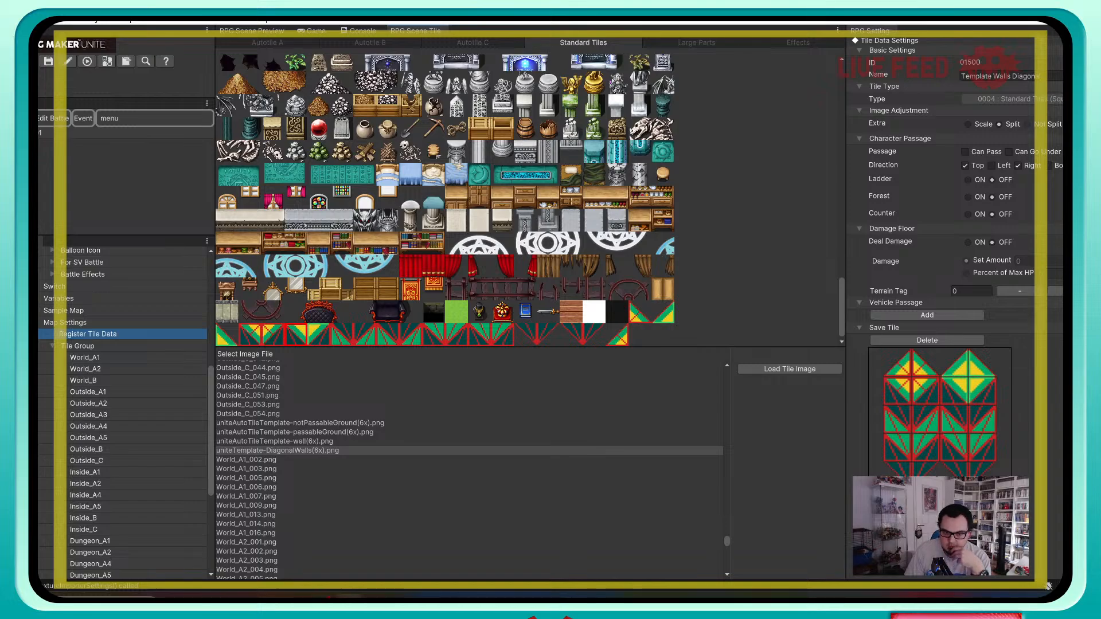
pyautogui.click(320, 335)
pyautogui.click(991, 166)
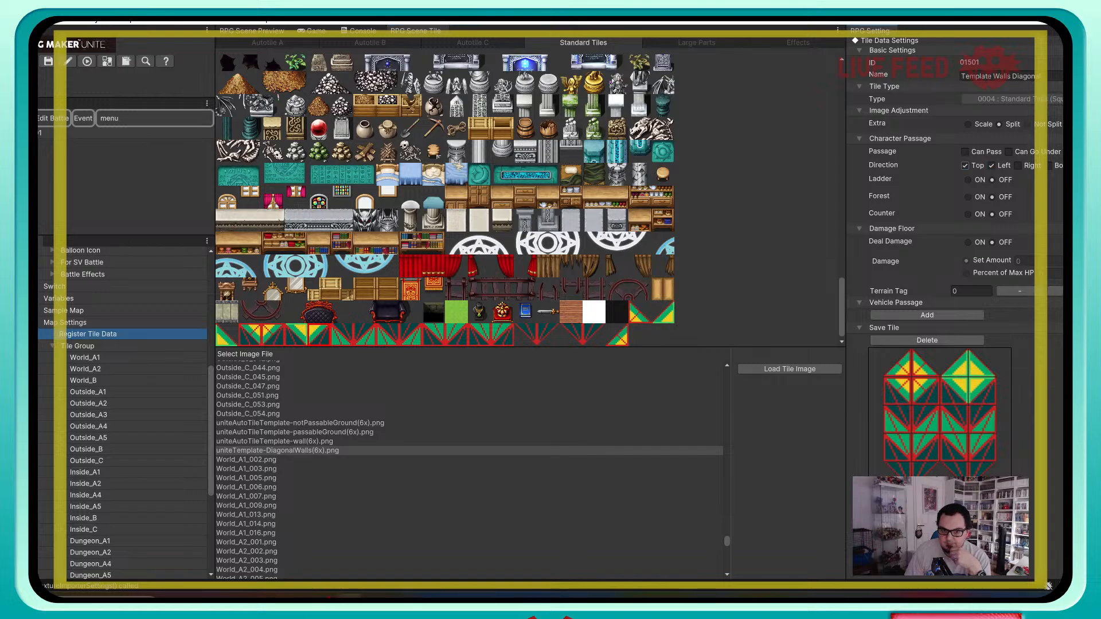
pyautogui.click(617, 335)
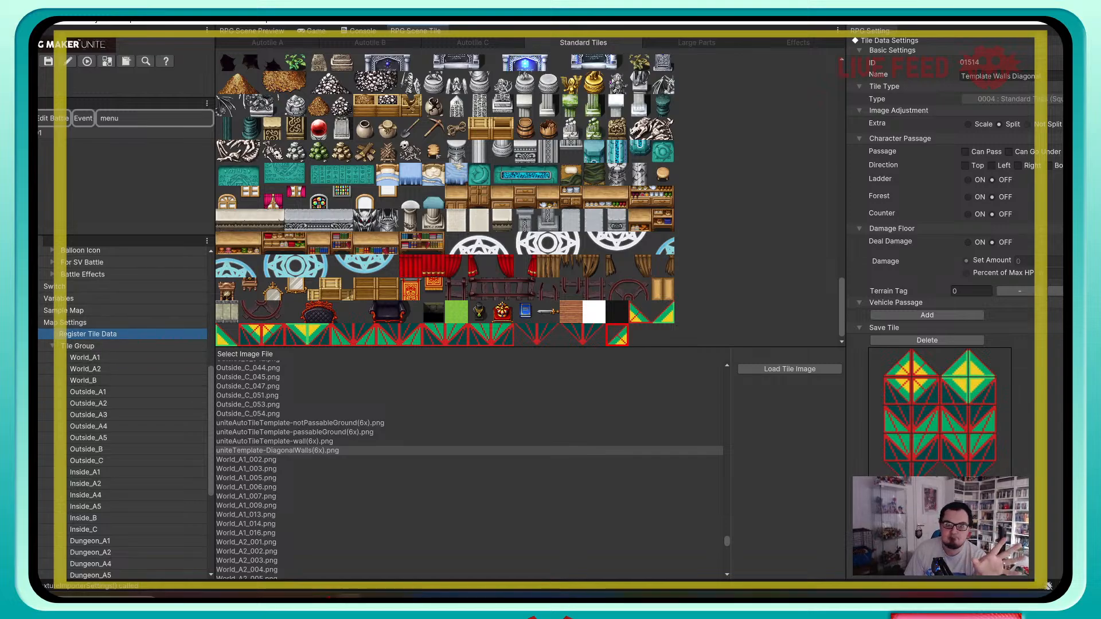
# Step: Open the Template tile group and add the passable and not-passable template ground tiles from Autotile A to it
pyautogui.scroll(-5, 115, 472)
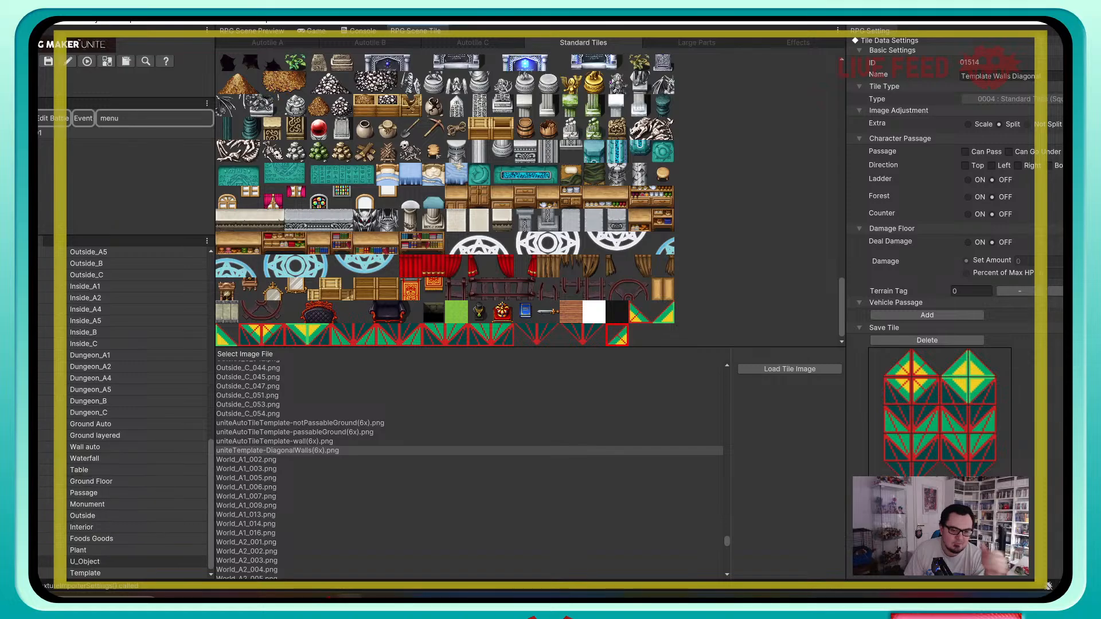
pyautogui.click(109, 573)
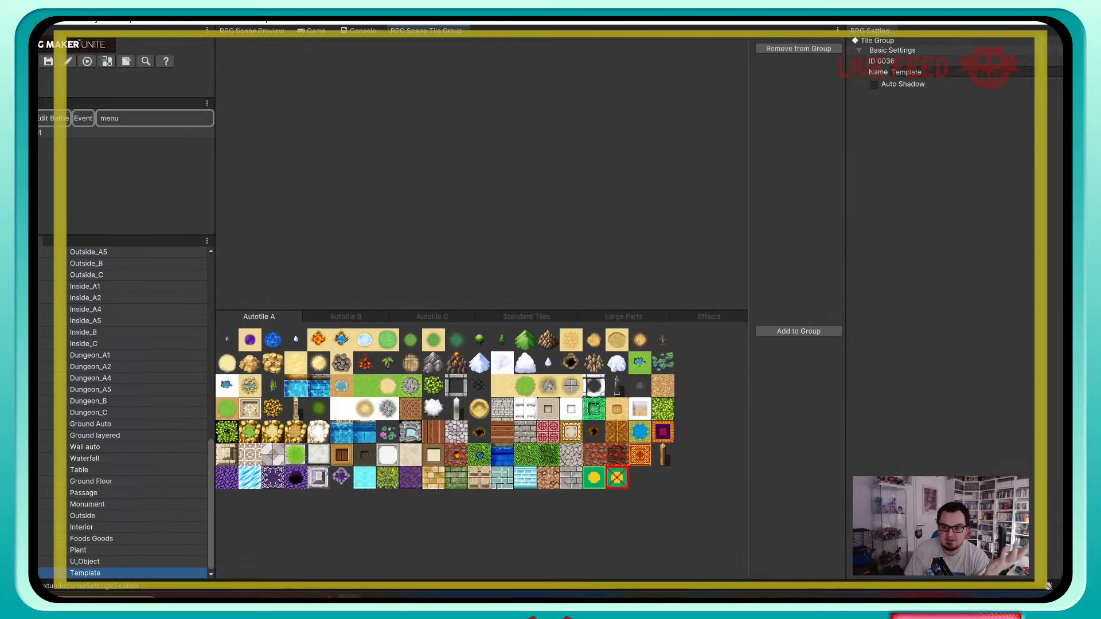
pyautogui.click(595, 478)
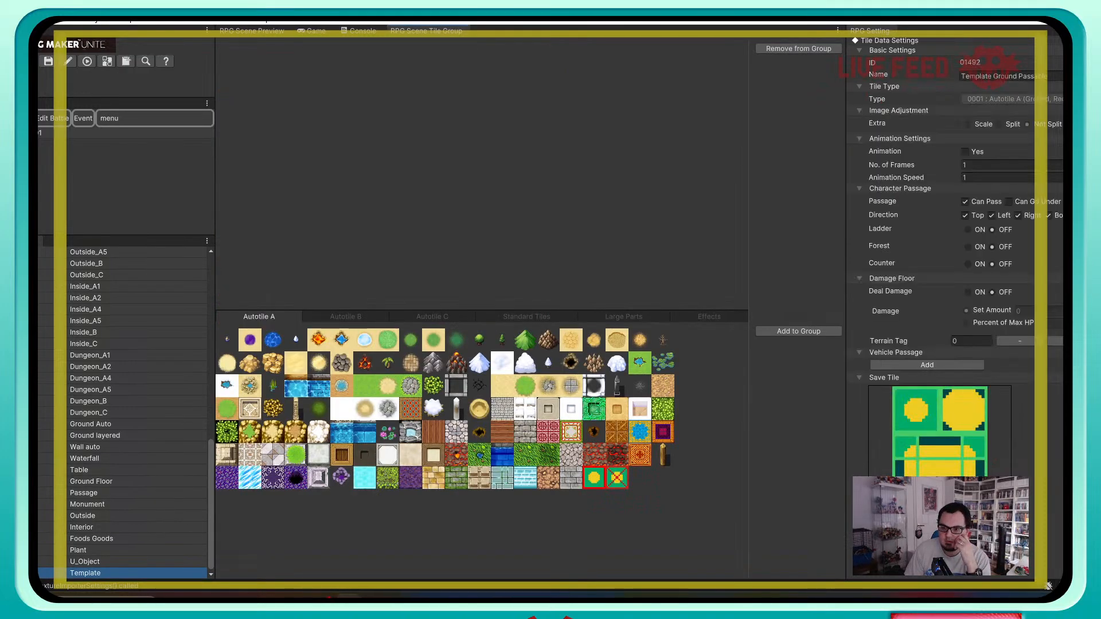
pyautogui.click(798, 331)
pyautogui.click(617, 478)
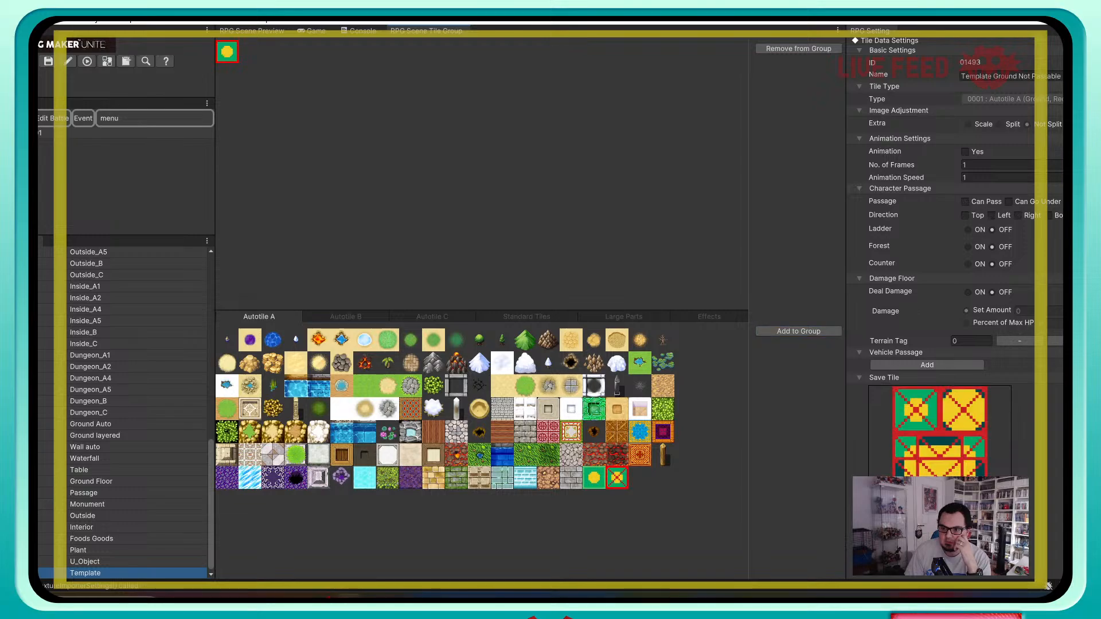
pyautogui.click(798, 331)
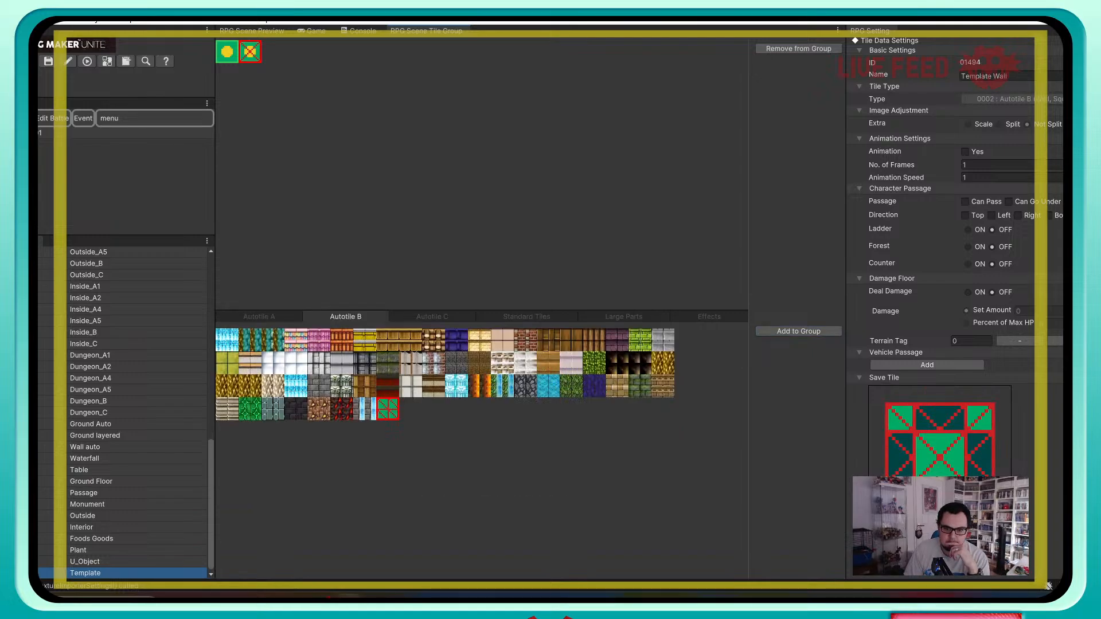
pyautogui.click(798, 331)
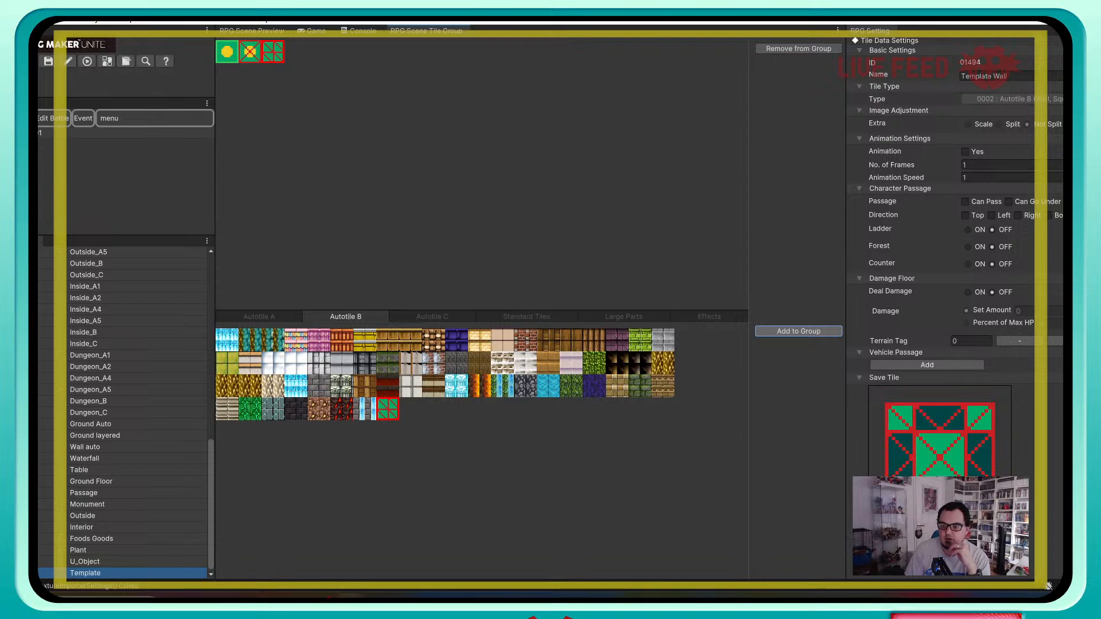
pyautogui.click(798, 48)
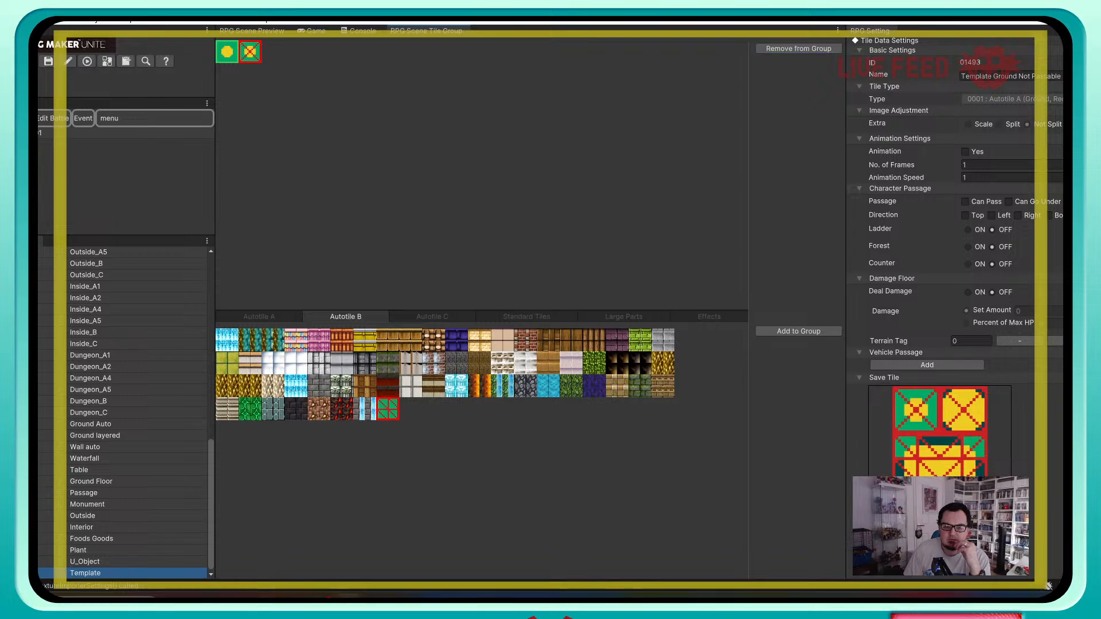
pyautogui.click(259, 317)
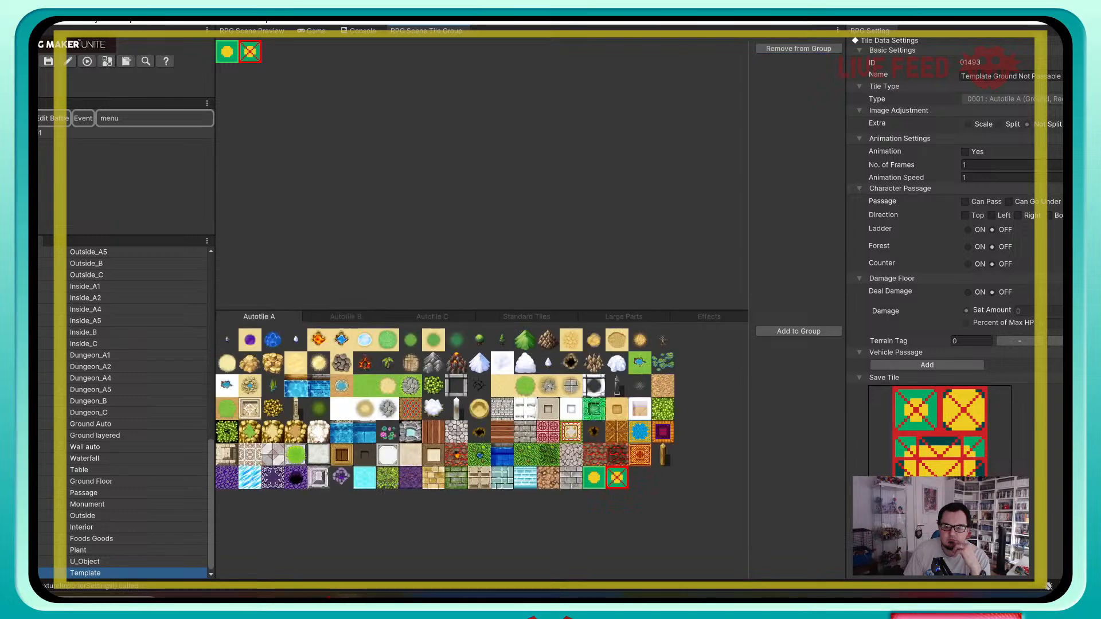
# Step: Add the Template Wall tile from Autotile B to the Template tile group
pyautogui.click(346, 317)
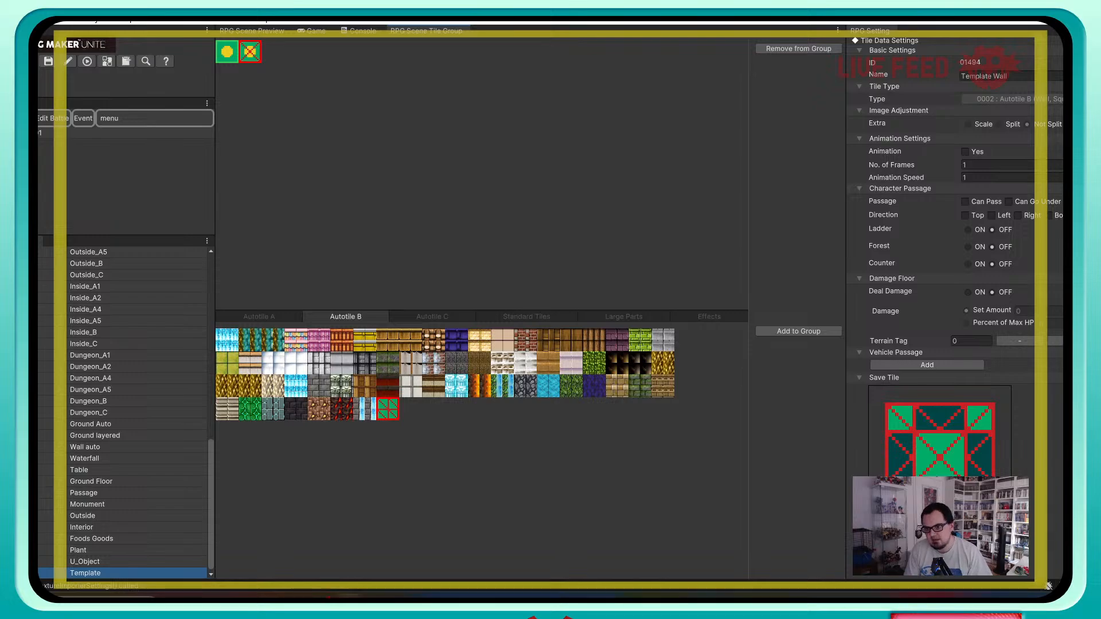
pyautogui.click(798, 331)
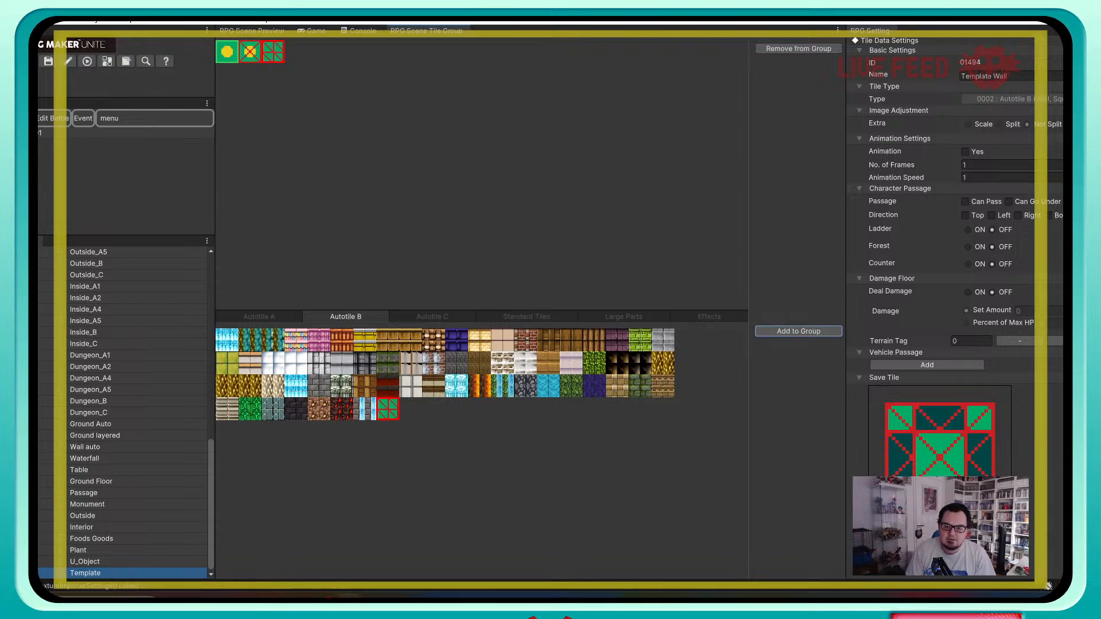
# Step: Add Template Walls Diagonal tile 01496 from Standard Tiles to the Template tile group
pyautogui.click(526, 316)
pyautogui.scroll(-15, 482, 453)
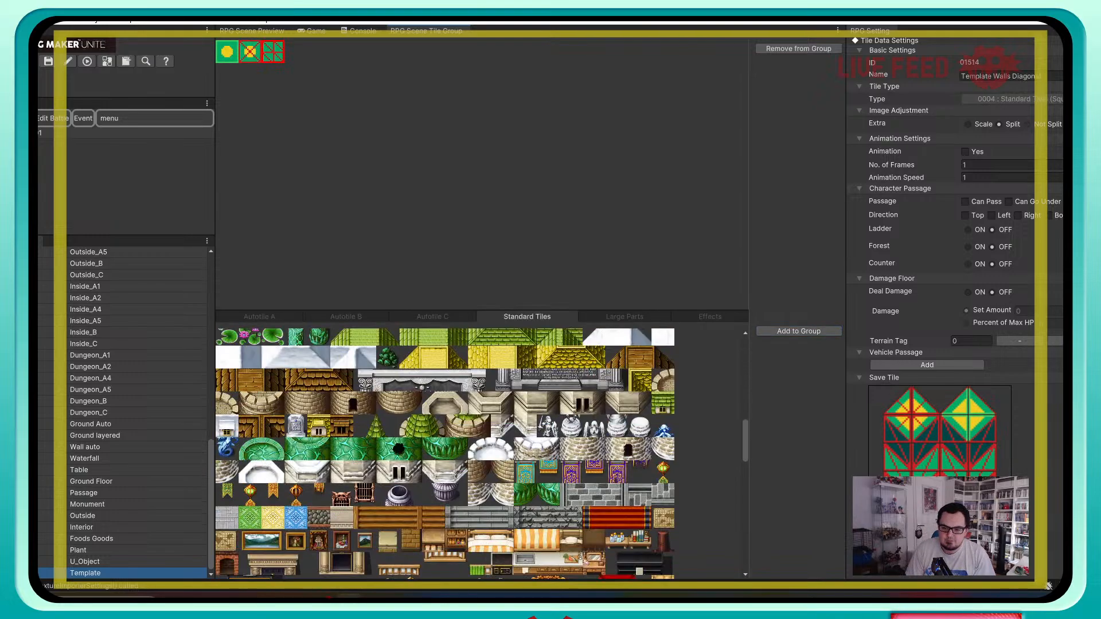
pyautogui.scroll(-10, 445, 453)
pyautogui.click(640, 544)
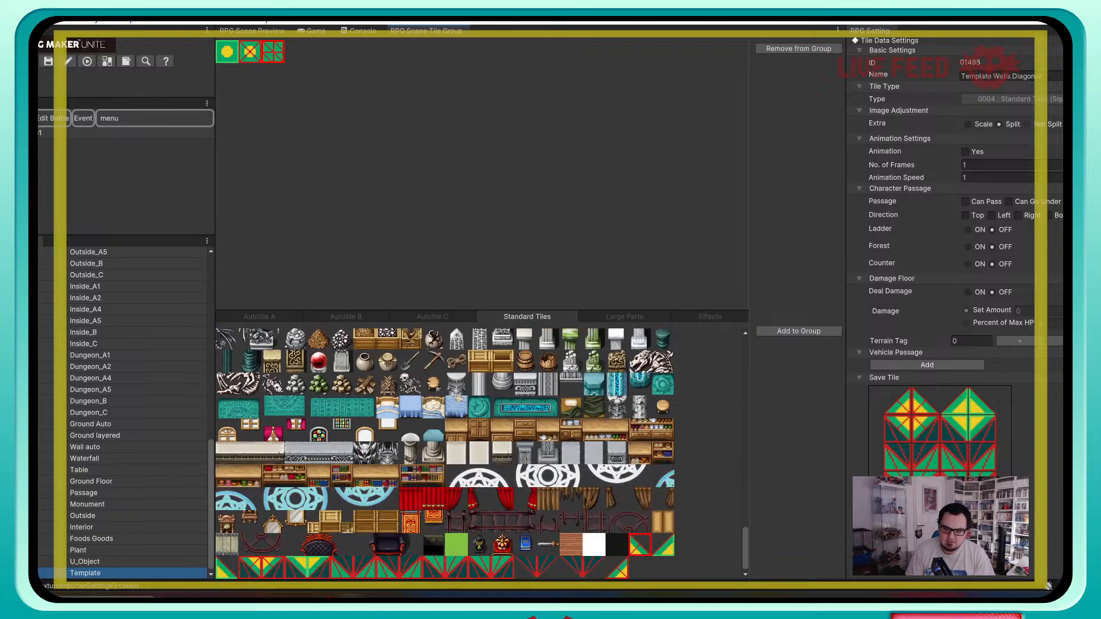
pyautogui.click(663, 545)
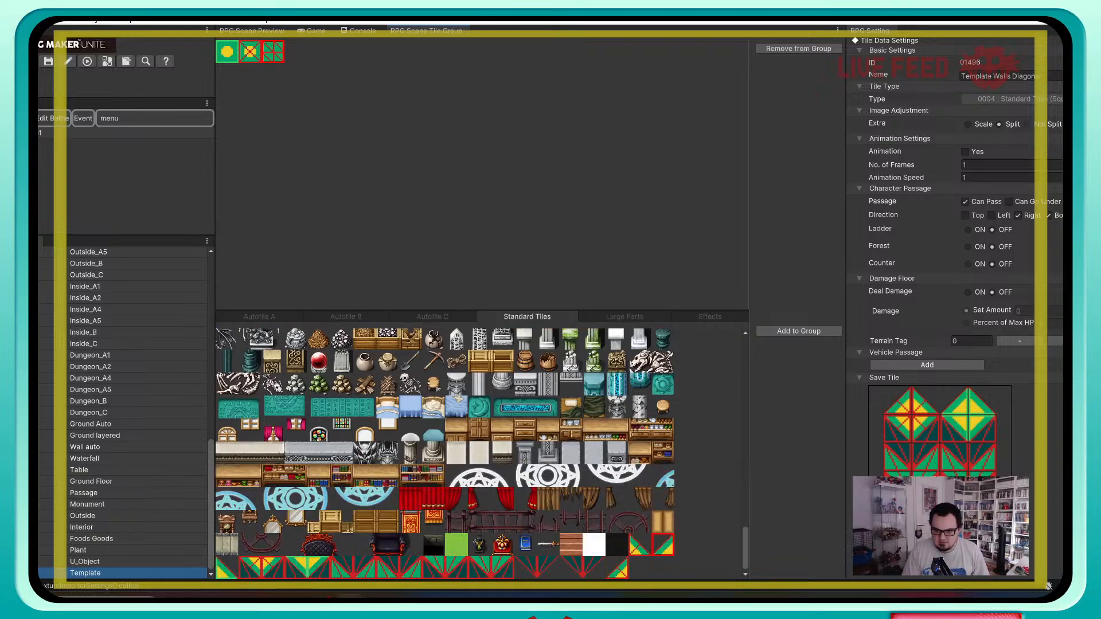
pyautogui.click(640, 545)
pyautogui.click(663, 545)
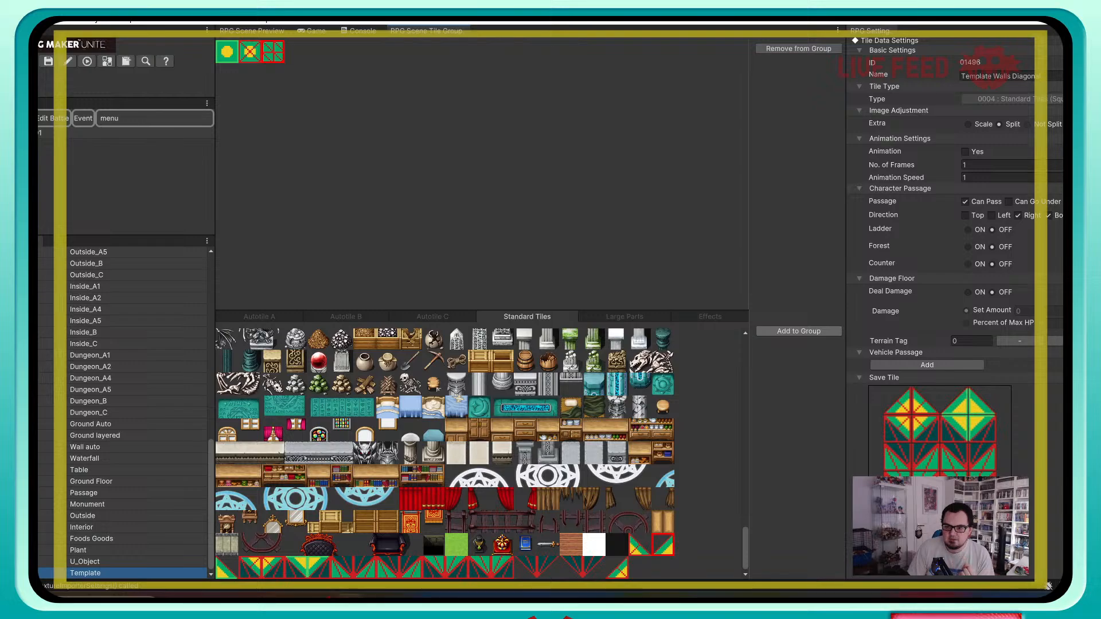
pyautogui.click(798, 332)
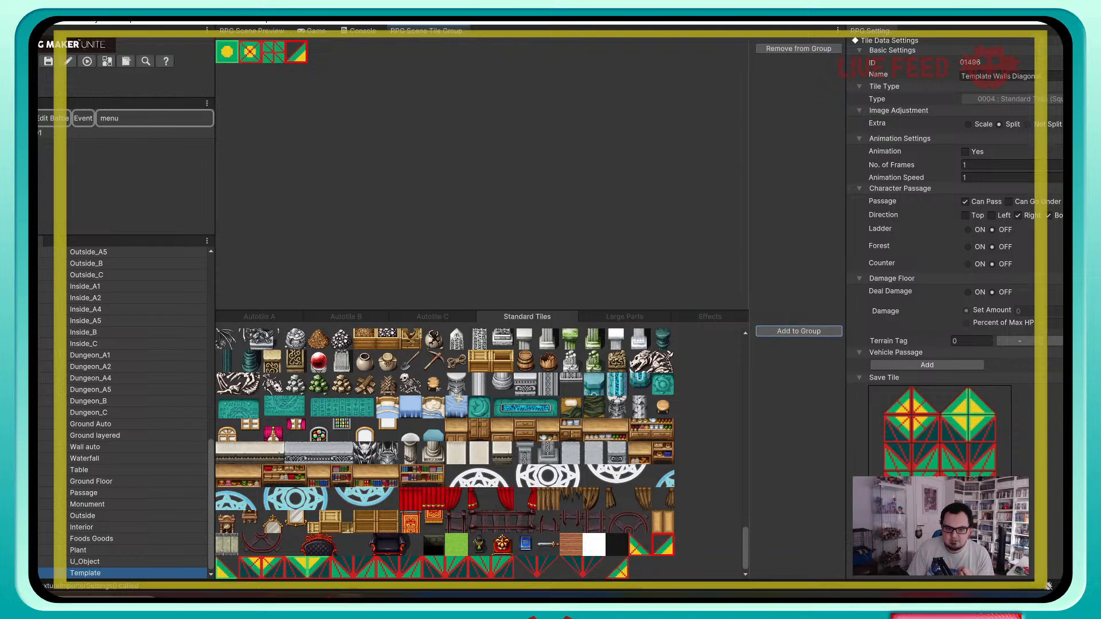
# Step: Add Template Walls Diagonal tiles 01497, 01500 and 01501 to the Template tile group
pyautogui.click(227, 568)
pyautogui.click(799, 331)
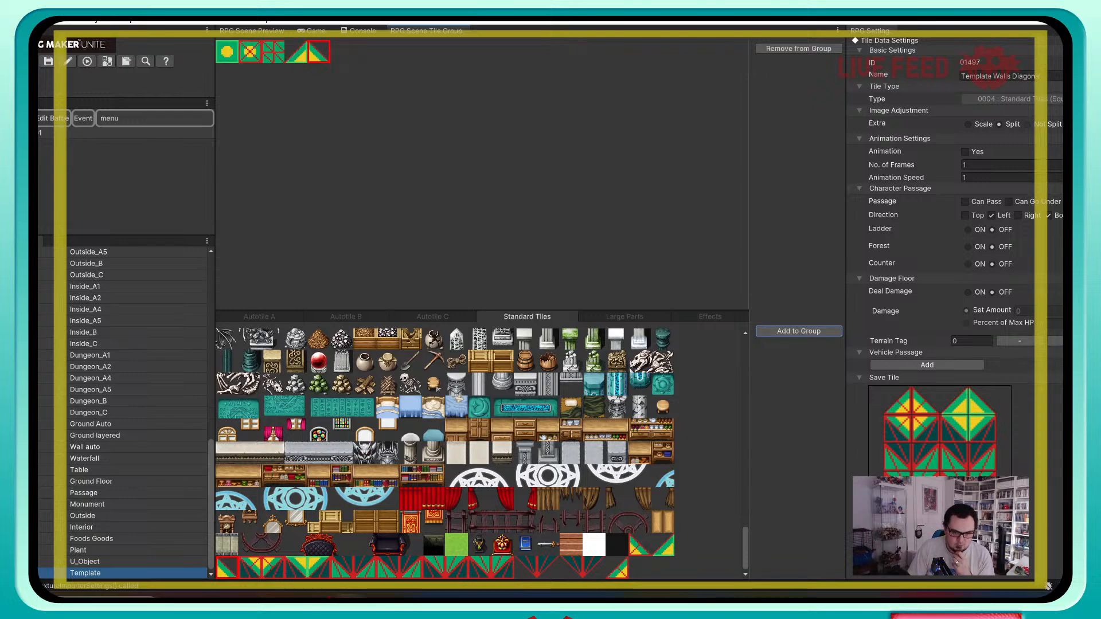
pyautogui.click(295, 568)
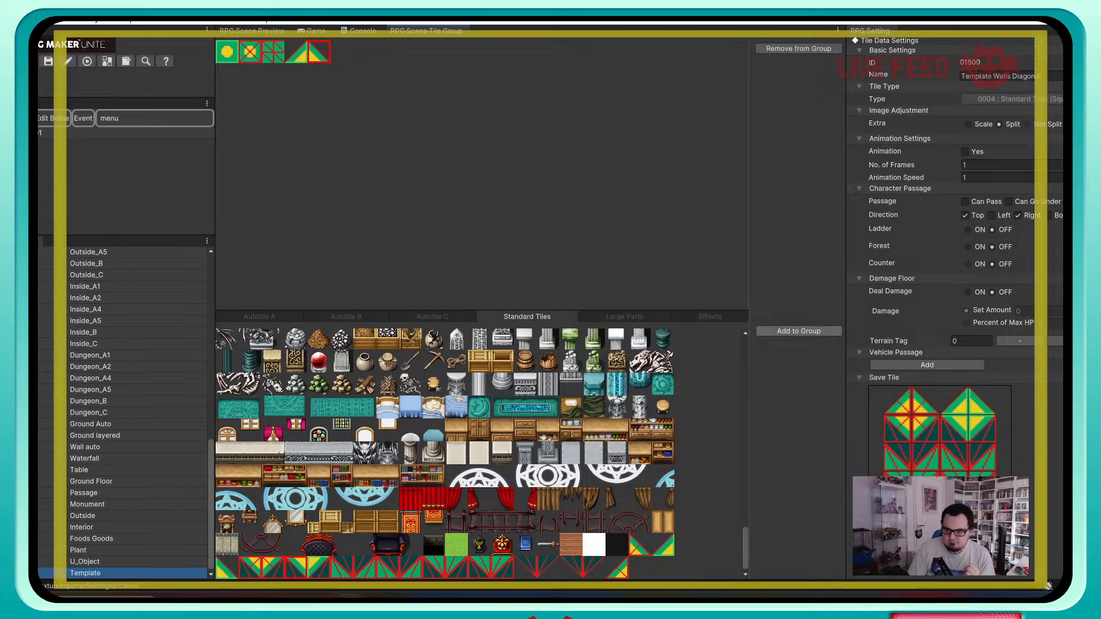
pyautogui.click(799, 331)
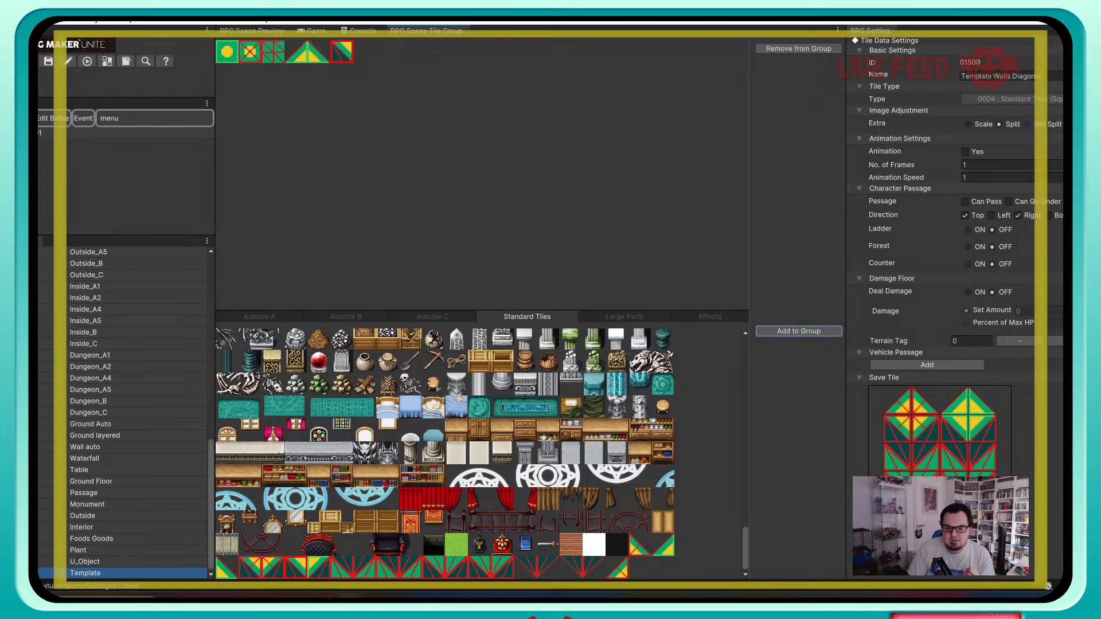
pyautogui.click(319, 568)
pyautogui.click(798, 331)
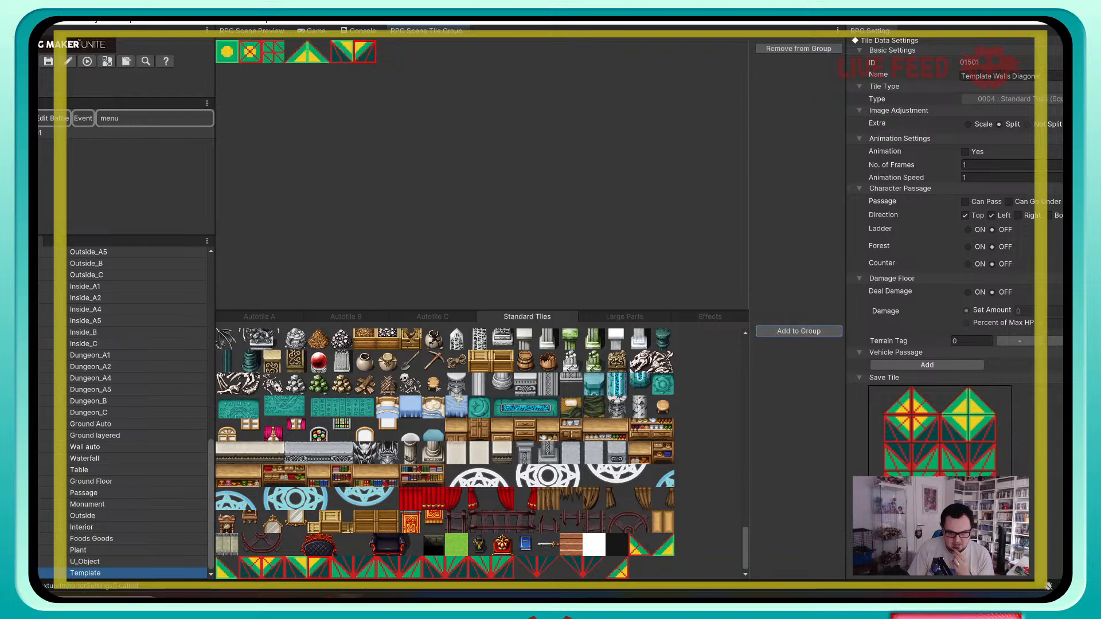
# Step: Add Template Walls Diagonal tiles 01514, 01495, 01498 and 01499 to the Template tile group, in that order
pyautogui.click(617, 567)
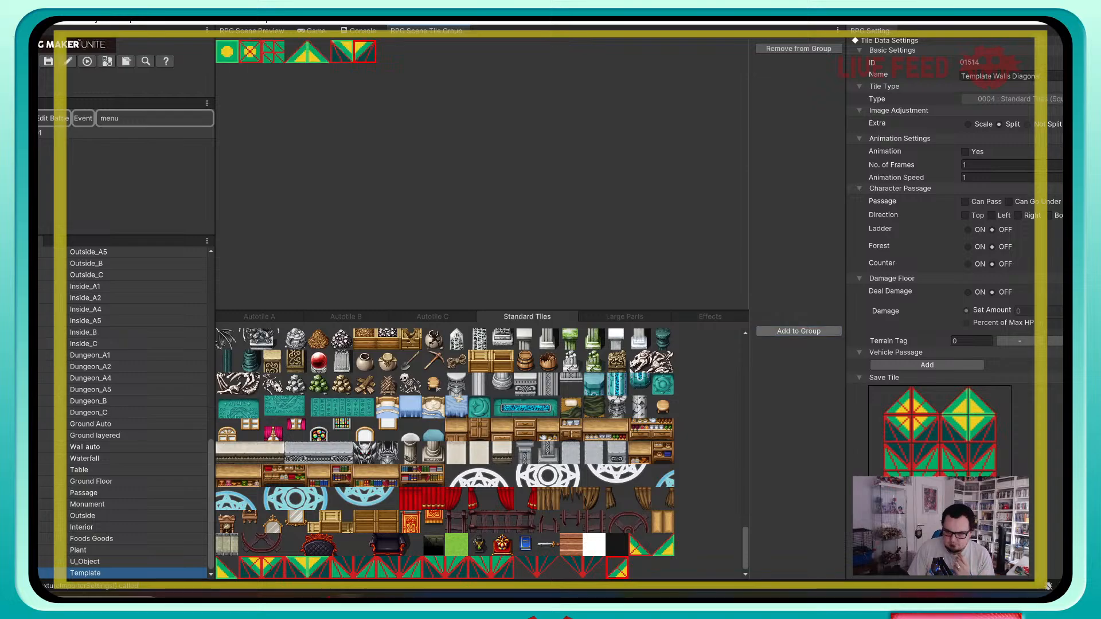
pyautogui.click(799, 331)
pyautogui.click(640, 544)
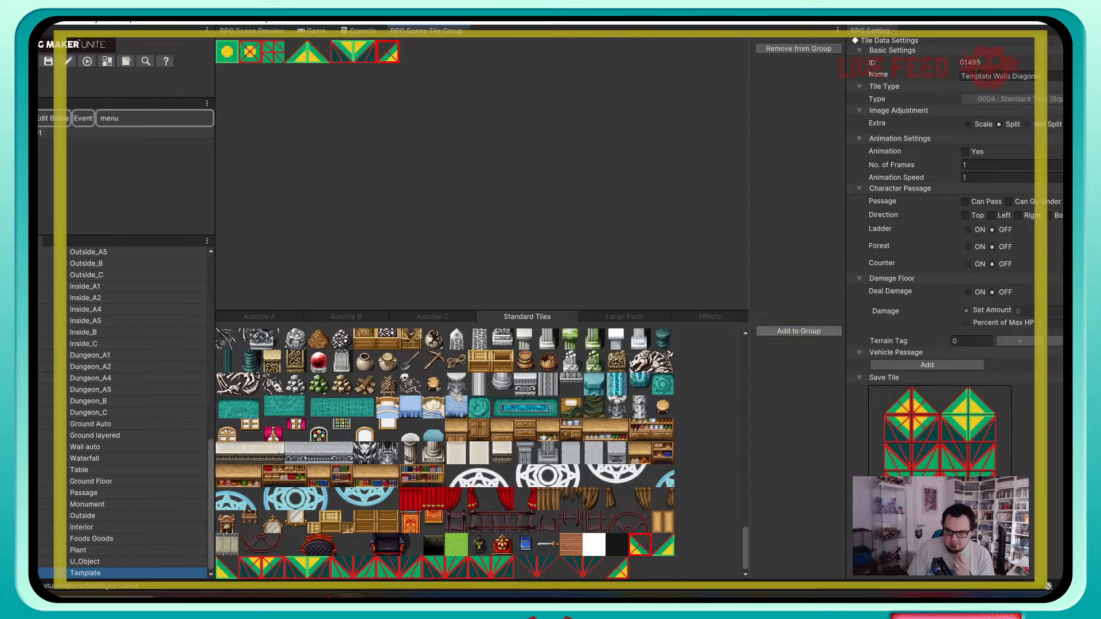
pyautogui.click(799, 331)
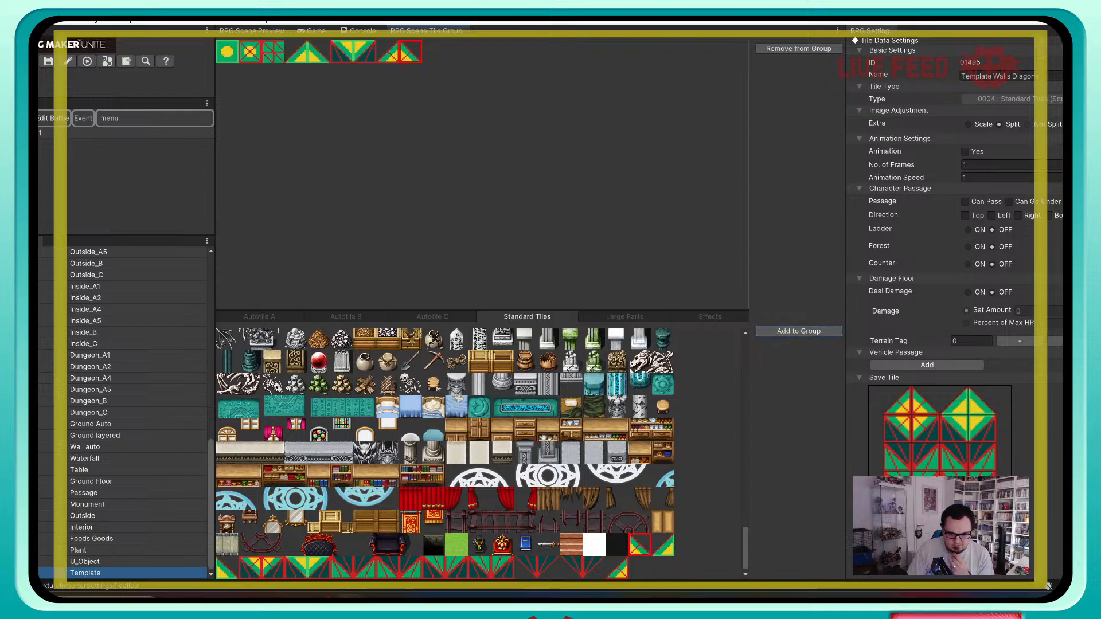
pyautogui.click(250, 567)
pyautogui.click(799, 331)
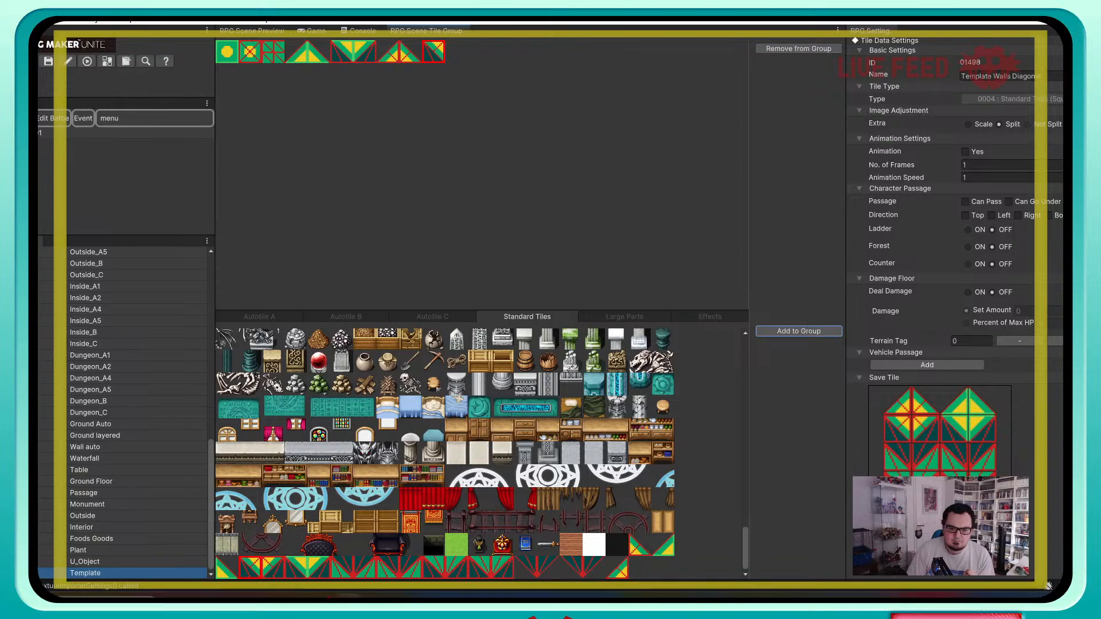
pyautogui.click(272, 567)
pyautogui.click(799, 331)
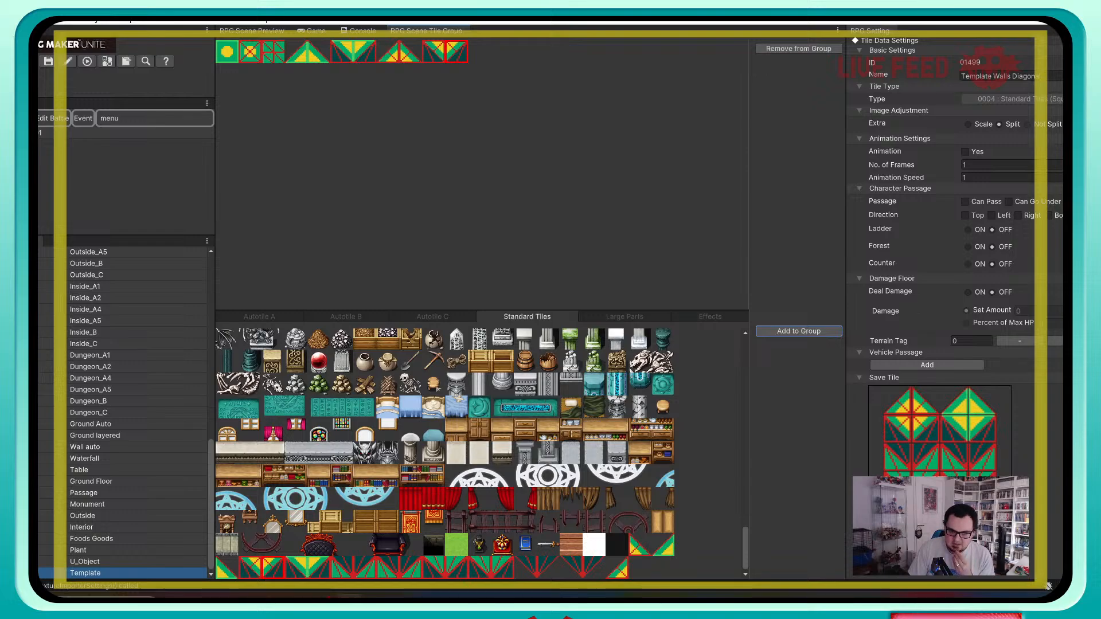
# Step: Add Template Walls Diagonal tiles 01502, 01503, 01506 and 01507 to the Template tile group
pyautogui.click(342, 567)
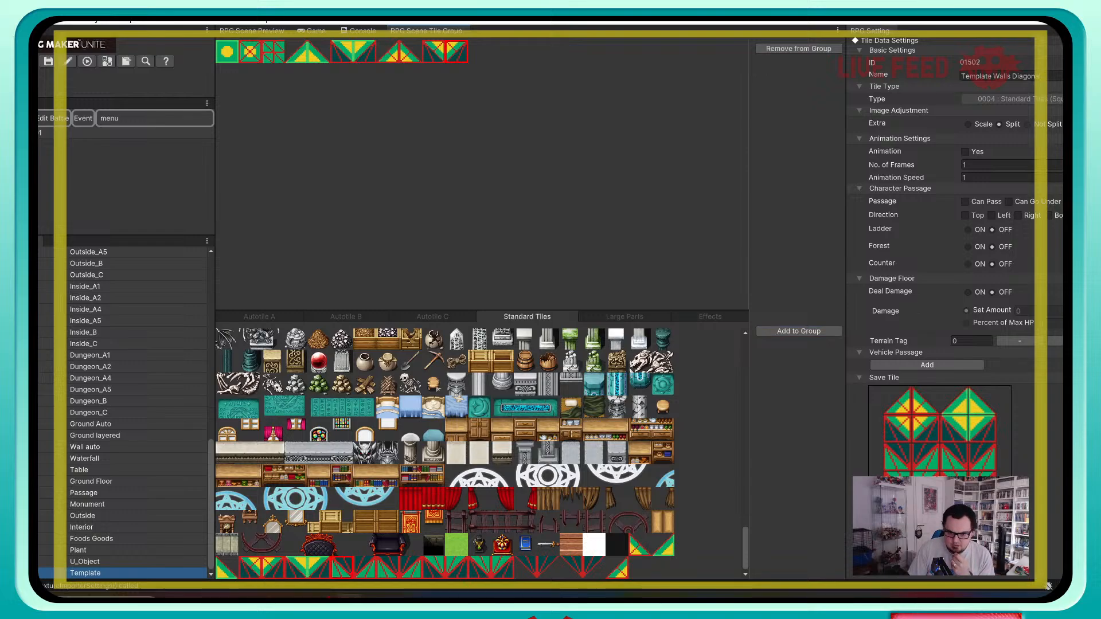
pyautogui.click(799, 331)
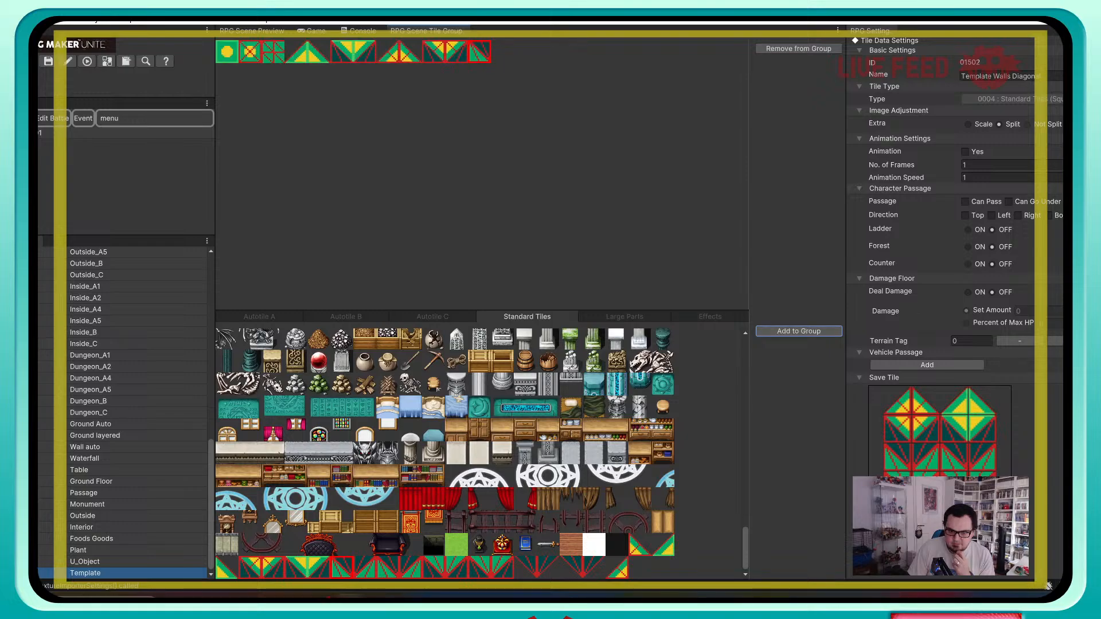
pyautogui.click(365, 567)
pyautogui.click(799, 330)
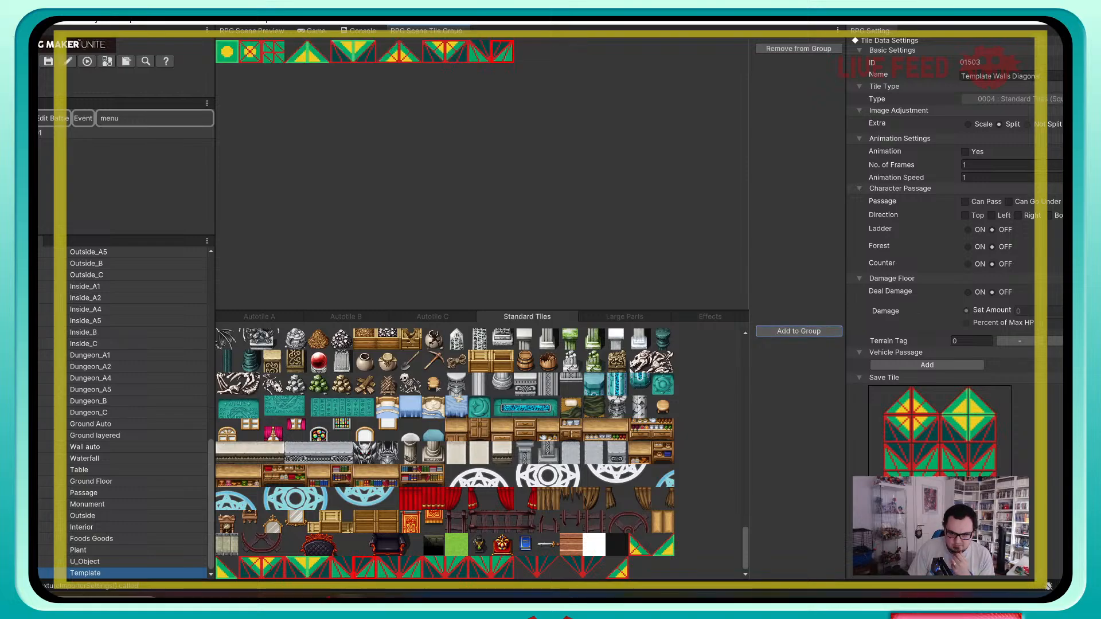
pyautogui.click(433, 567)
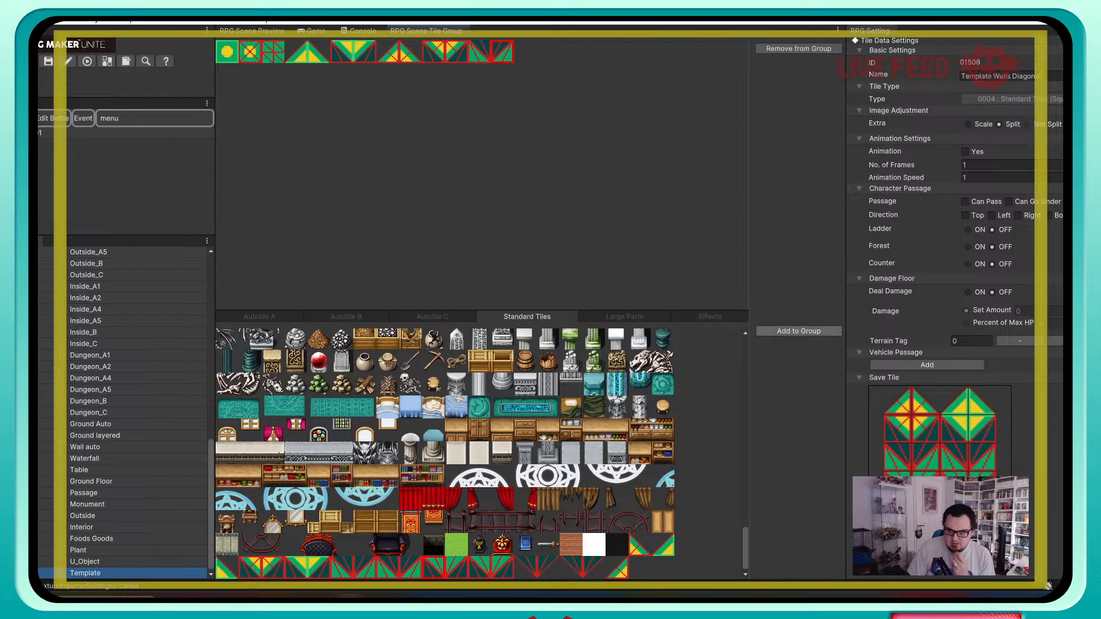
pyautogui.click(799, 331)
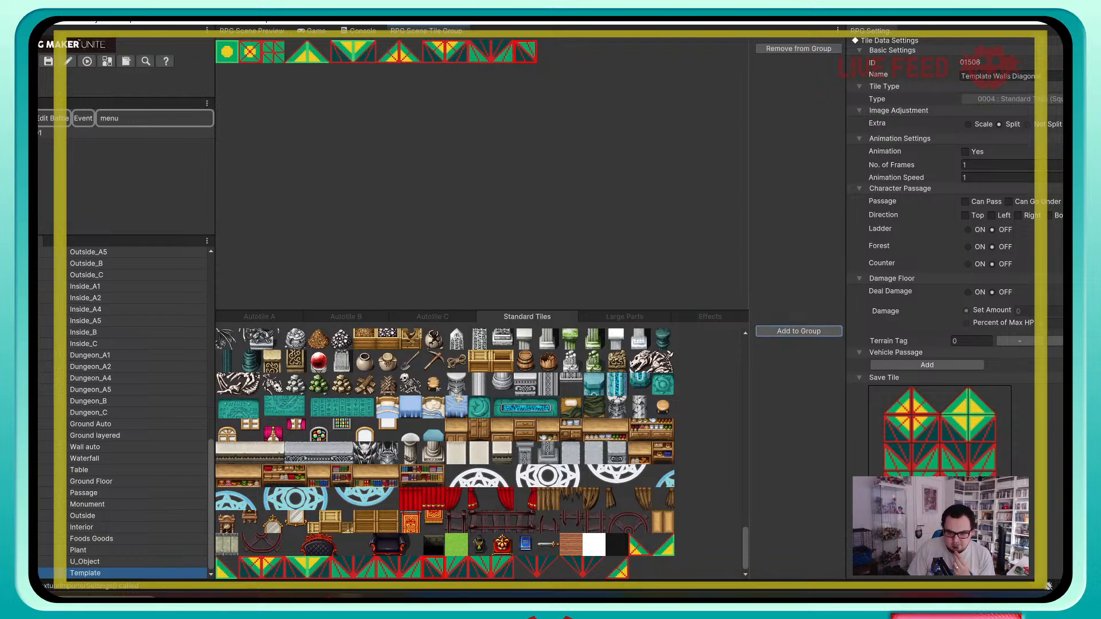
pyautogui.click(457, 567)
pyautogui.click(798, 331)
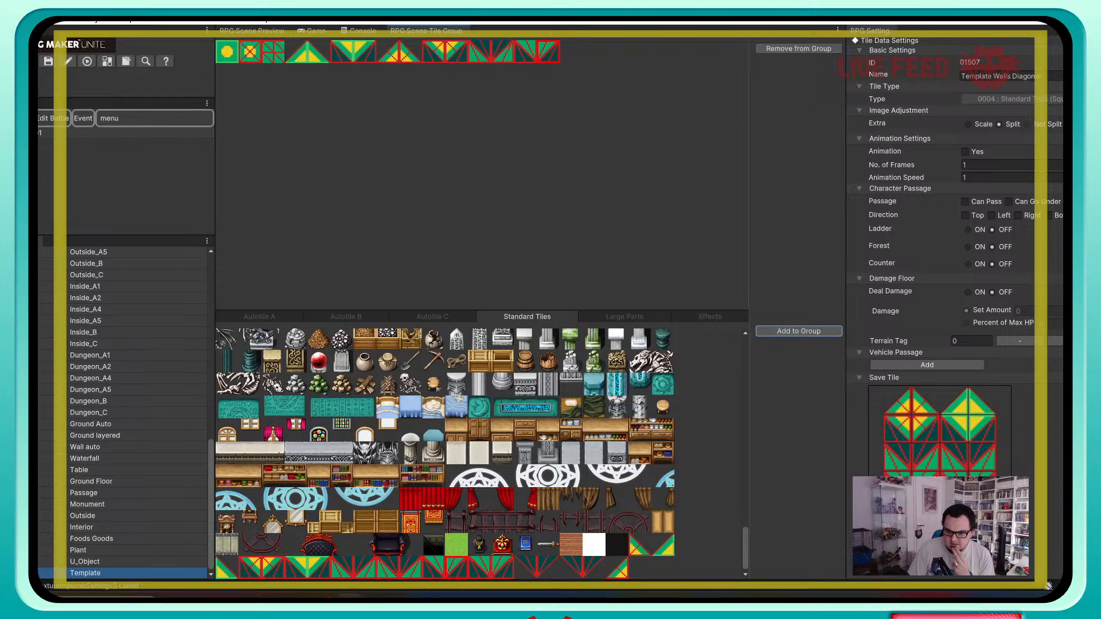
# Step: Add Template Walls Diagonal tiles 01510 and 01511 to the Template tile group
pyautogui.click(549, 568)
pyautogui.click(799, 331)
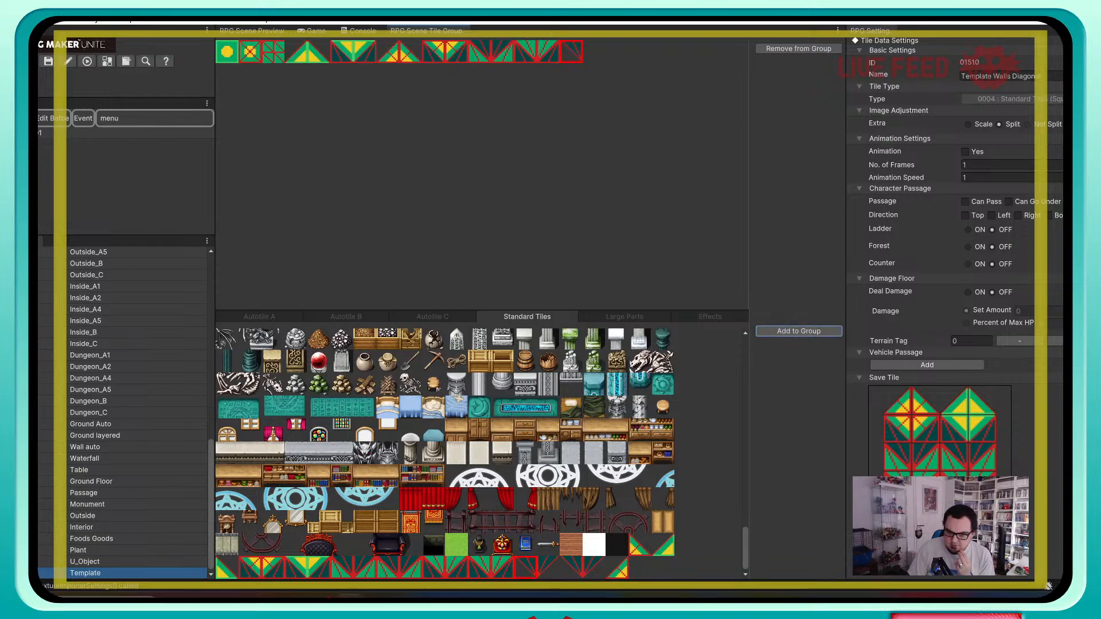
pyautogui.click(799, 331)
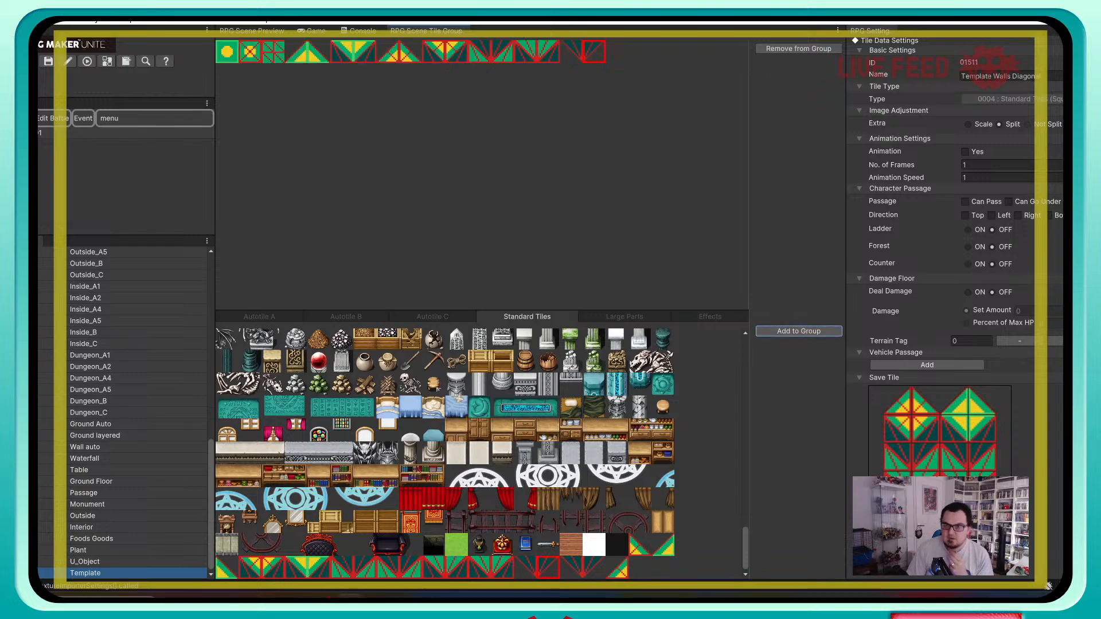
pyautogui.scroll(15, 123, 358)
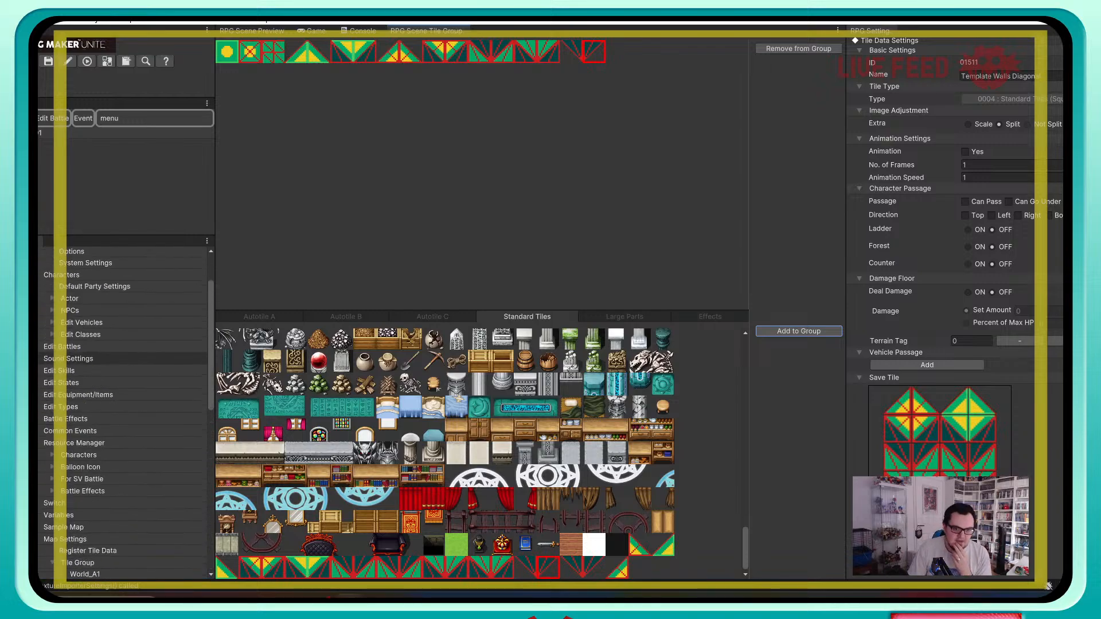
pyautogui.scroll(-15, 124, 358)
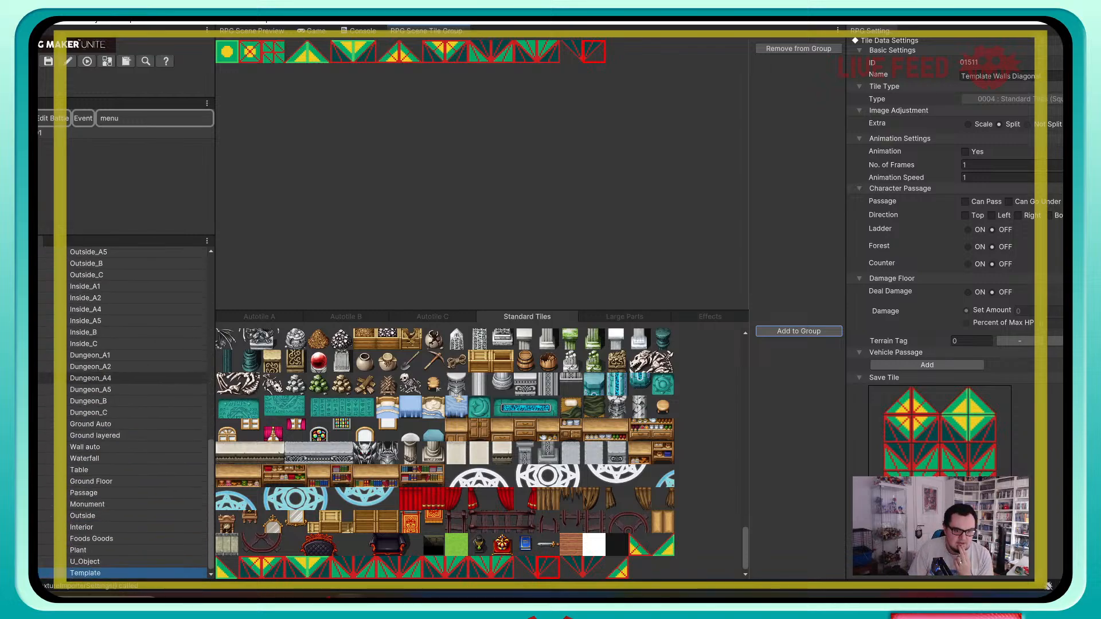
pyautogui.scroll(6, 123, 413)
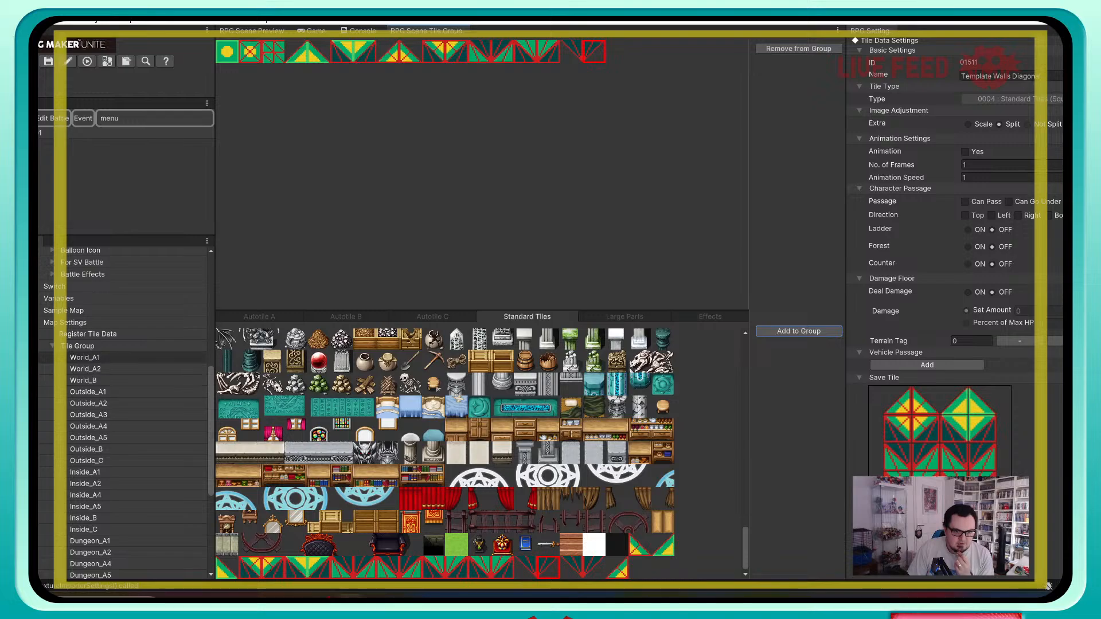
pyautogui.rightClick(118, 356)
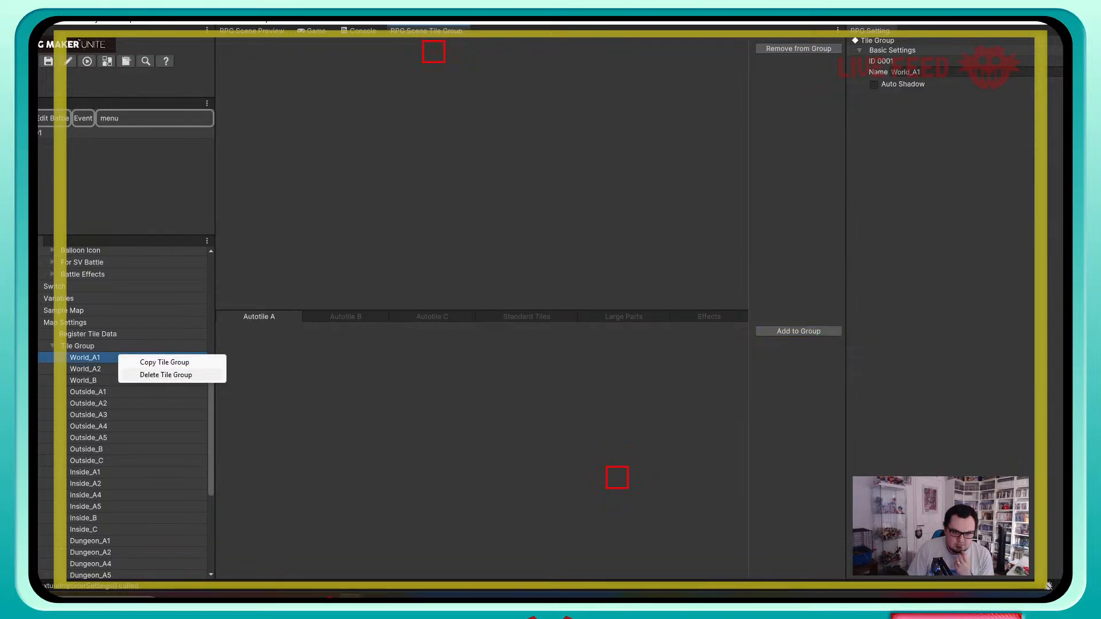
pyautogui.click(129, 448)
pyautogui.scroll(-6, 129, 459)
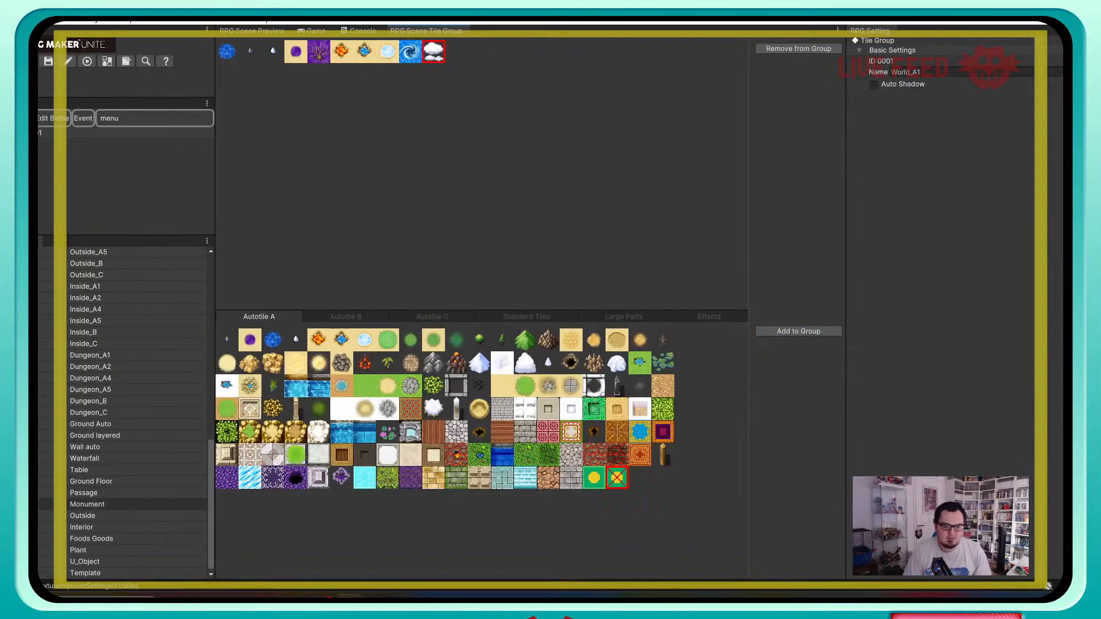
pyautogui.scroll(6, 124, 413)
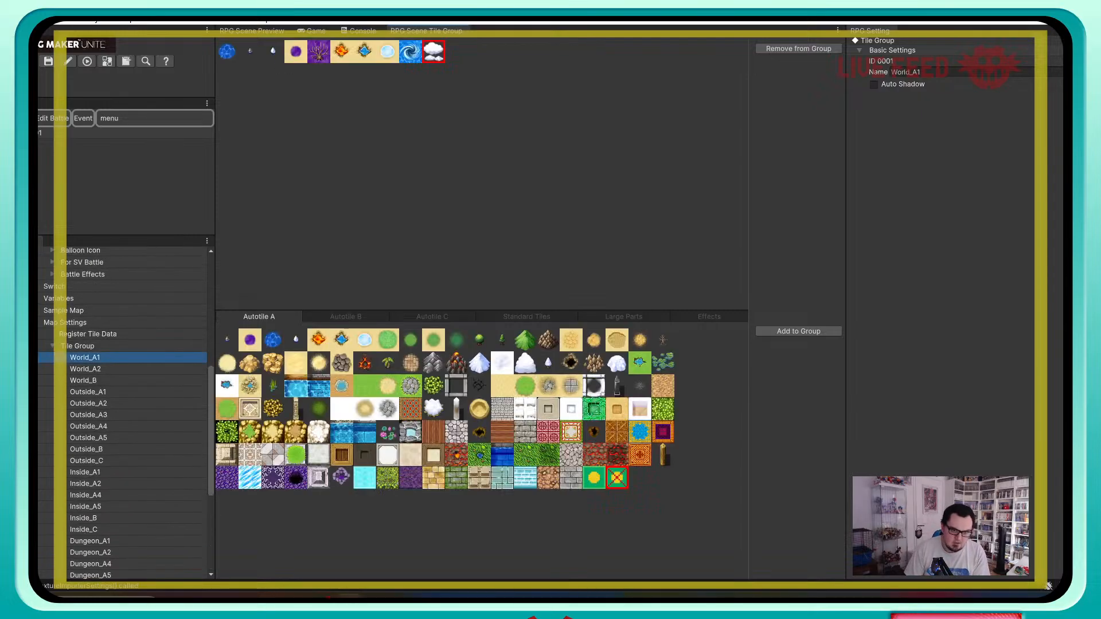
# Step: Delete the World_A1, World_A2 and World_B tile groups
pyautogui.rightClick(106, 357)
pyautogui.click(151, 378)
pyautogui.rightClick(106, 357)
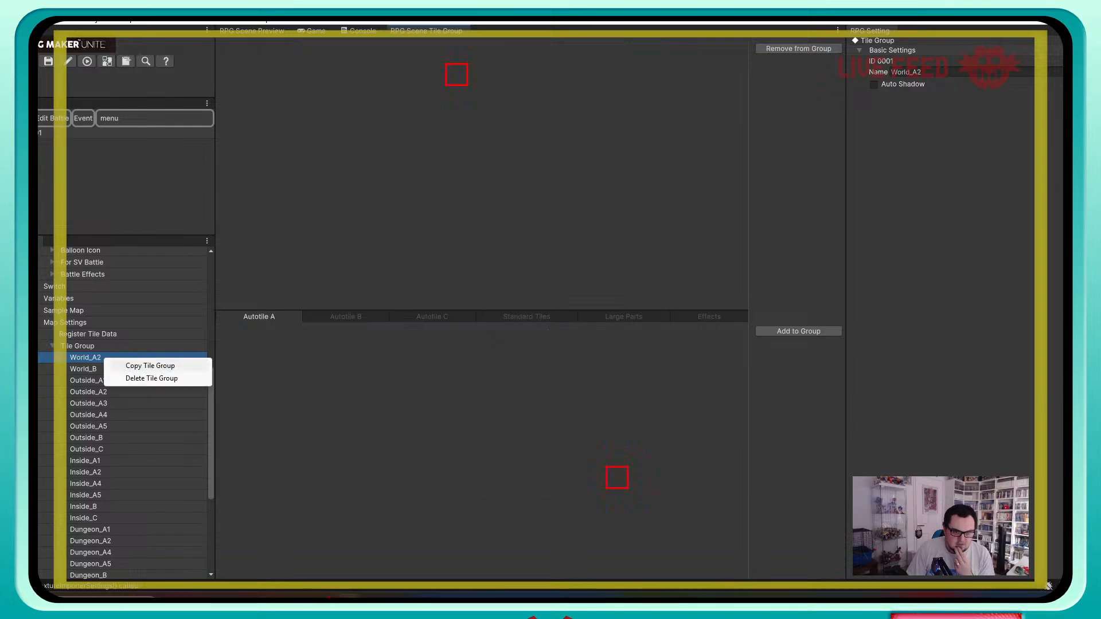
pyautogui.click(151, 378)
pyautogui.rightClick(106, 358)
pyautogui.click(152, 378)
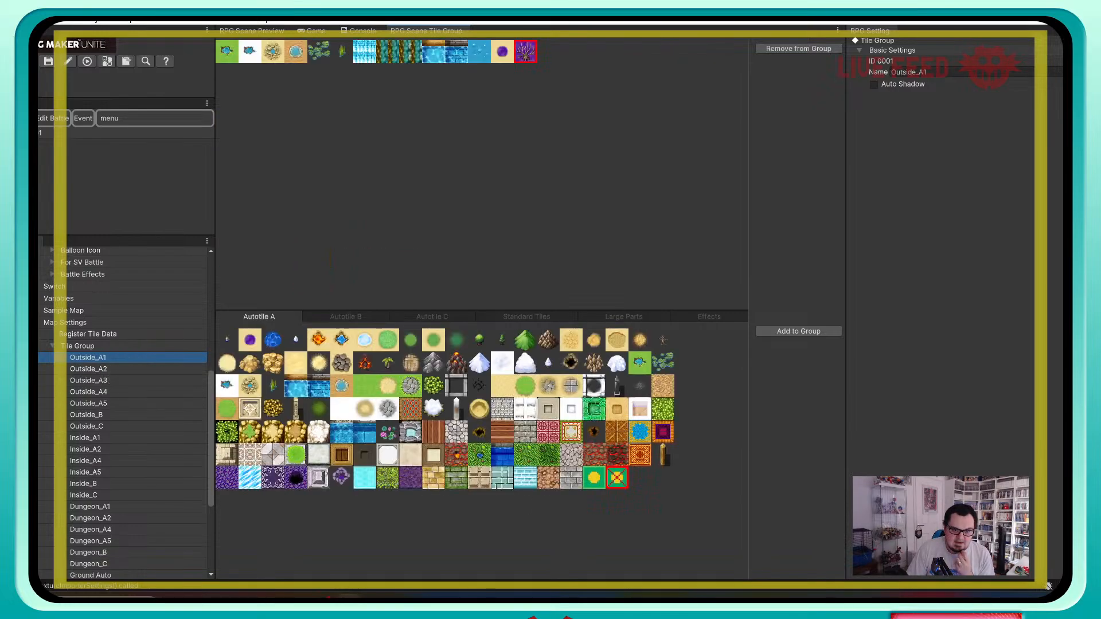
# Step: Delete the tile groups Outside_A1, Outside_A2, Outside_A3 and Outside_A4
pyautogui.rightClick(105, 358)
pyautogui.click(151, 376)
pyautogui.rightClick(121, 358)
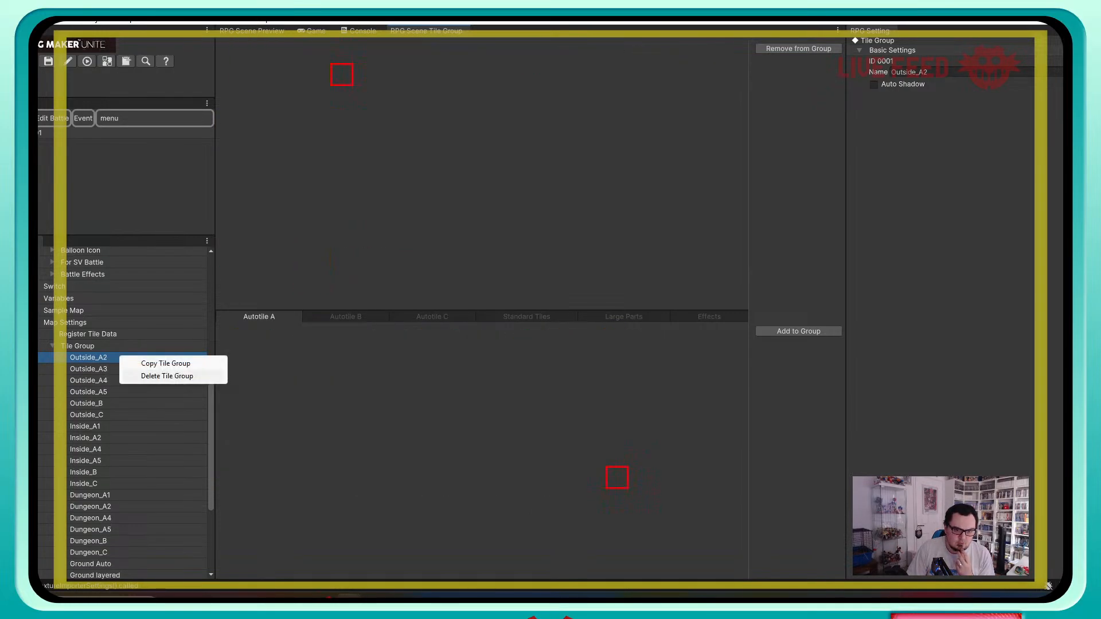
pyautogui.click(167, 376)
pyautogui.rightClick(121, 357)
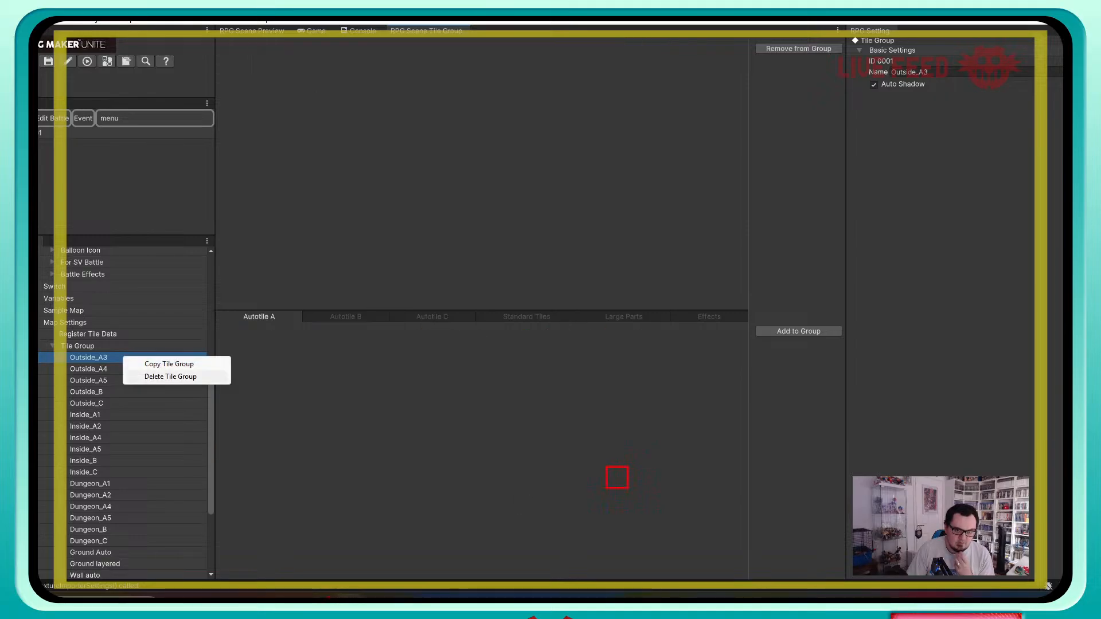
pyautogui.click(166, 376)
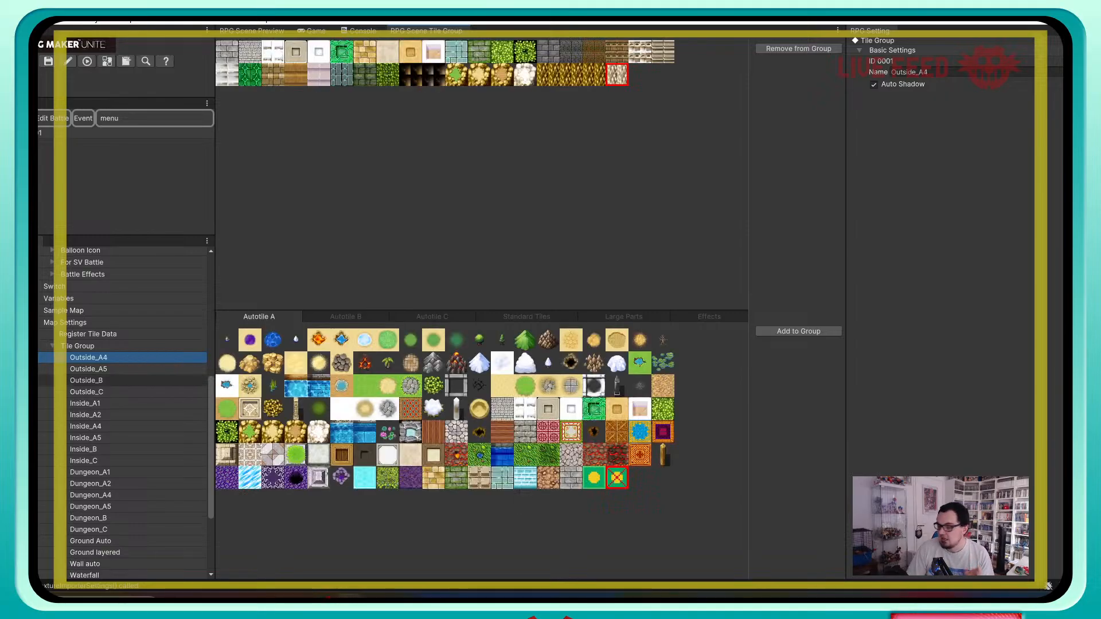
pyautogui.rightClick(133, 358)
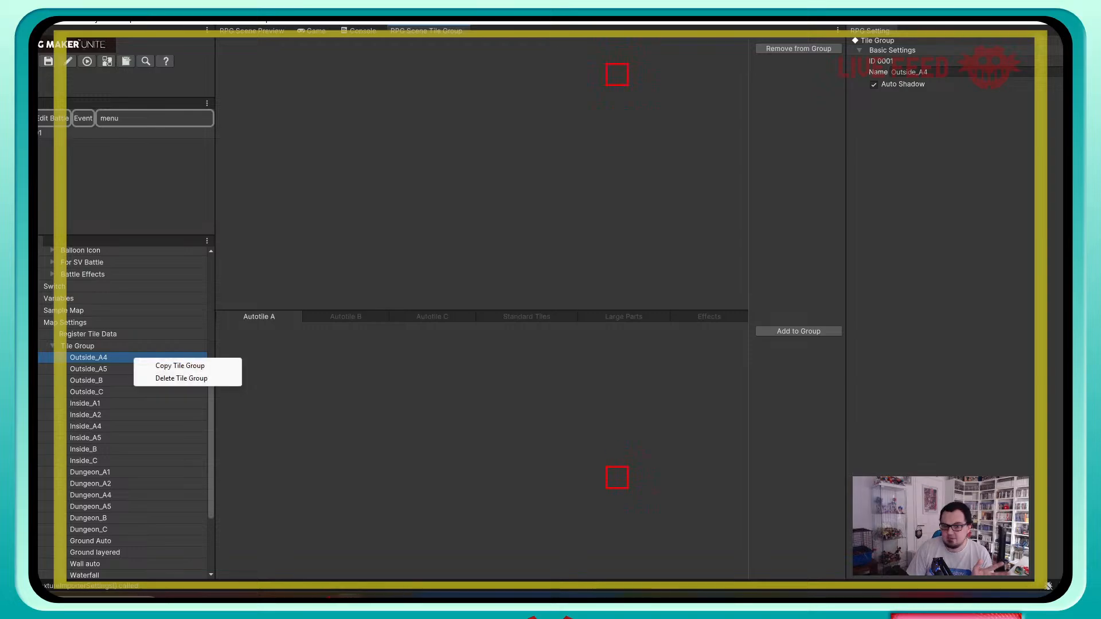
pyautogui.click(173, 378)
# Step: Delete the remaining Outside tile groups Outside_A5, Outside_B and Outside_C
pyautogui.rightClick(98, 357)
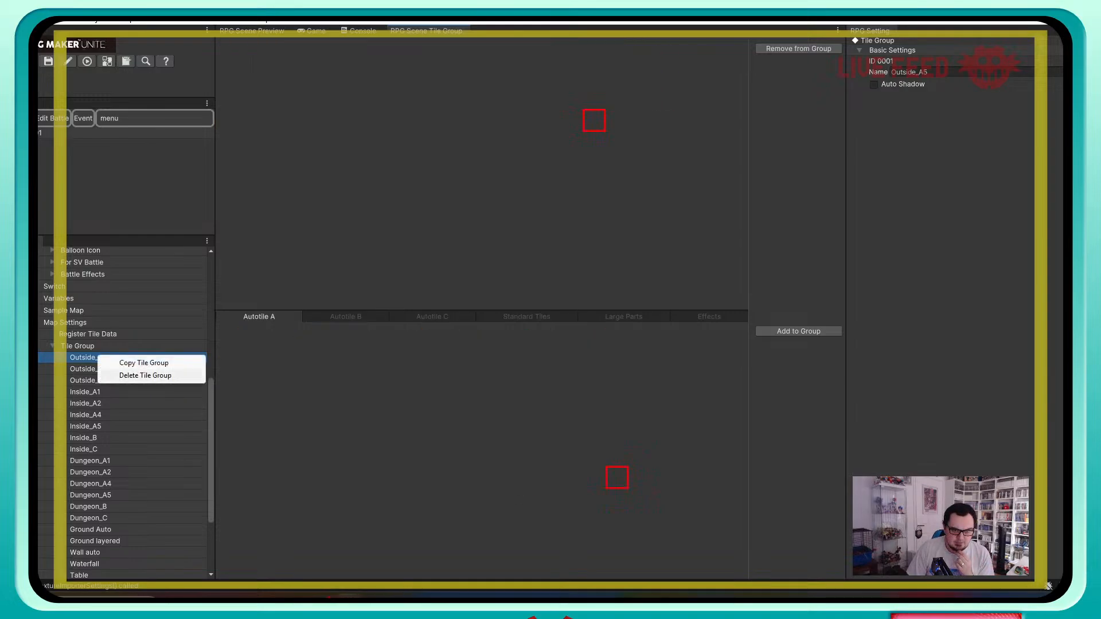
pyautogui.click(145, 375)
pyautogui.rightClick(101, 357)
pyautogui.click(147, 376)
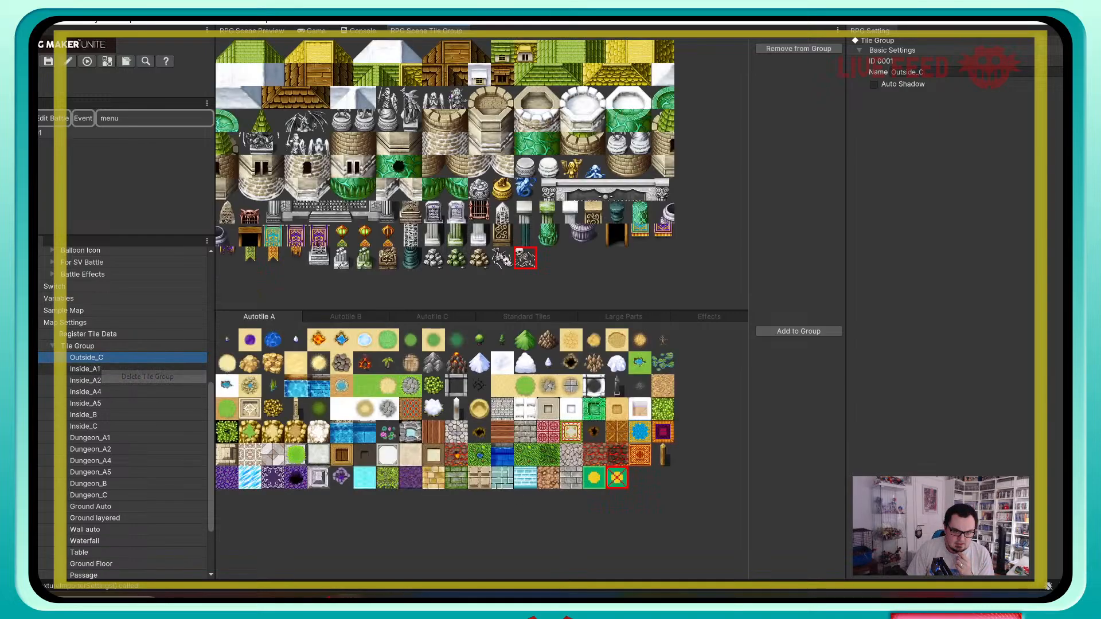
pyautogui.rightClick(113, 358)
pyautogui.click(152, 377)
# Step: Delete the tile groups Inside_A1, Inside_A2 and Inside_A4
pyautogui.rightClick(111, 358)
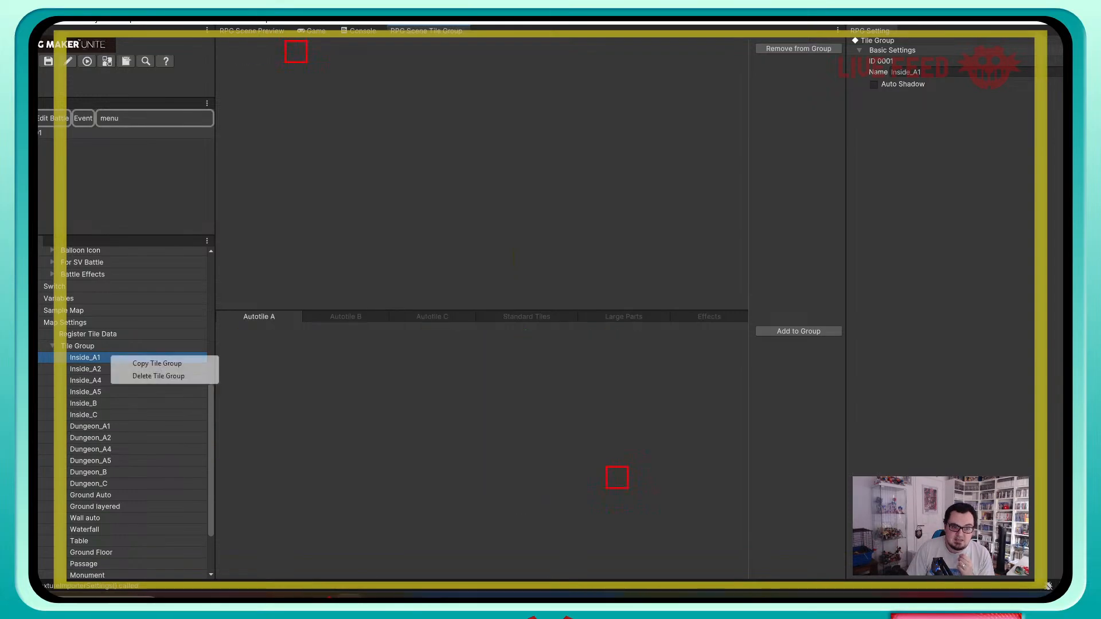
pyautogui.click(159, 376)
pyautogui.rightClick(111, 357)
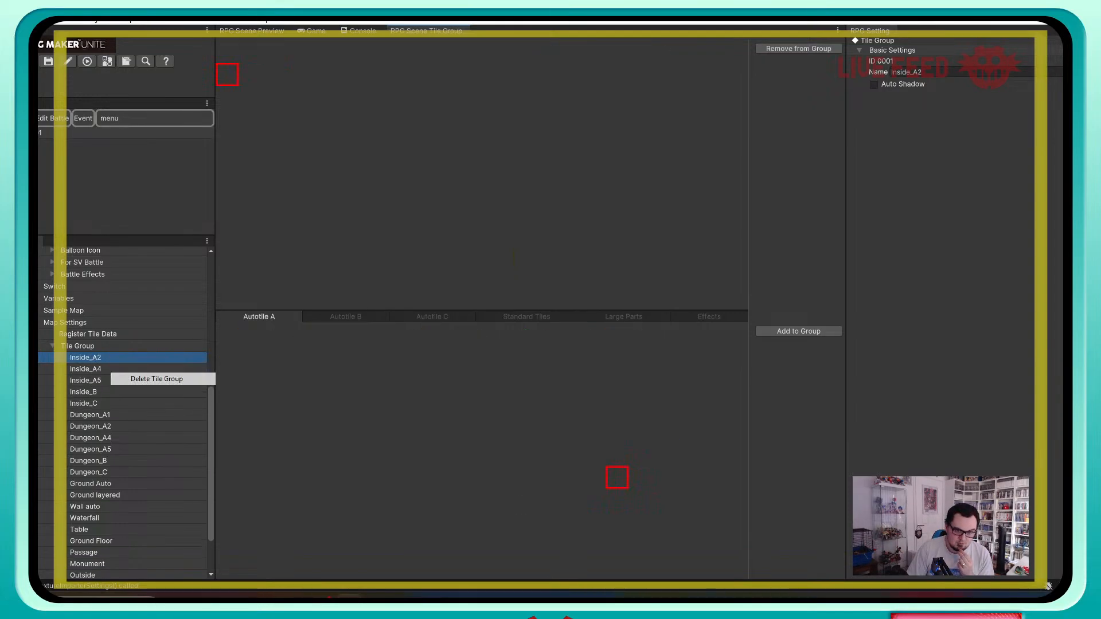
pyautogui.click(157, 379)
pyautogui.rightClick(111, 357)
pyautogui.click(157, 379)
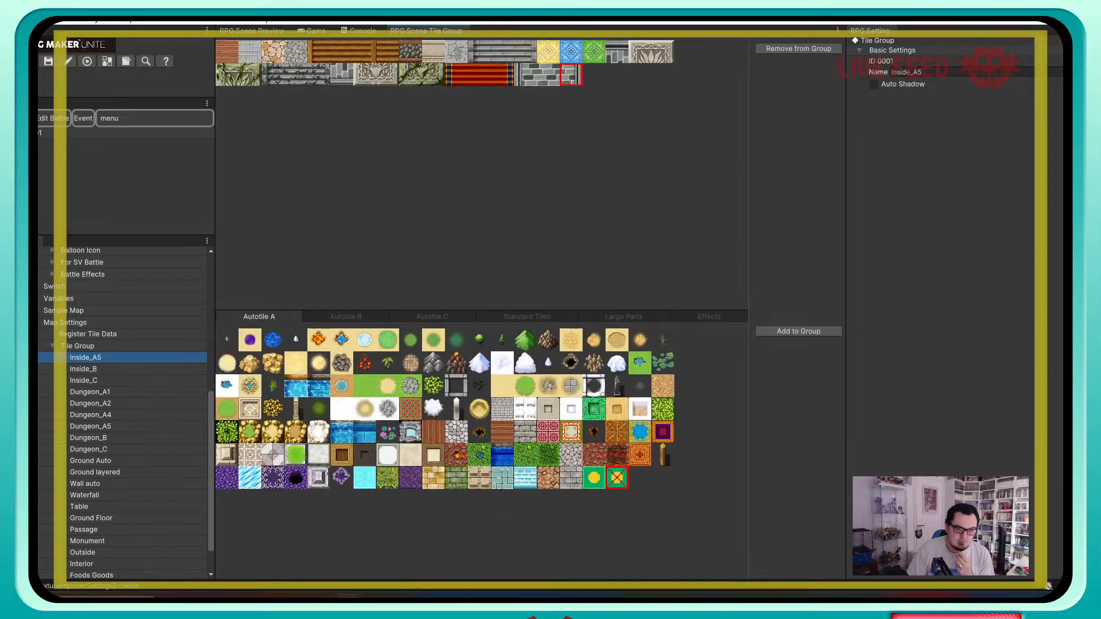
# Step: Delete the remaining Inside tile groups Inside_A5, Inside_B and Inside_C
pyautogui.rightClick(111, 358)
pyautogui.click(156, 379)
pyautogui.rightClick(111, 357)
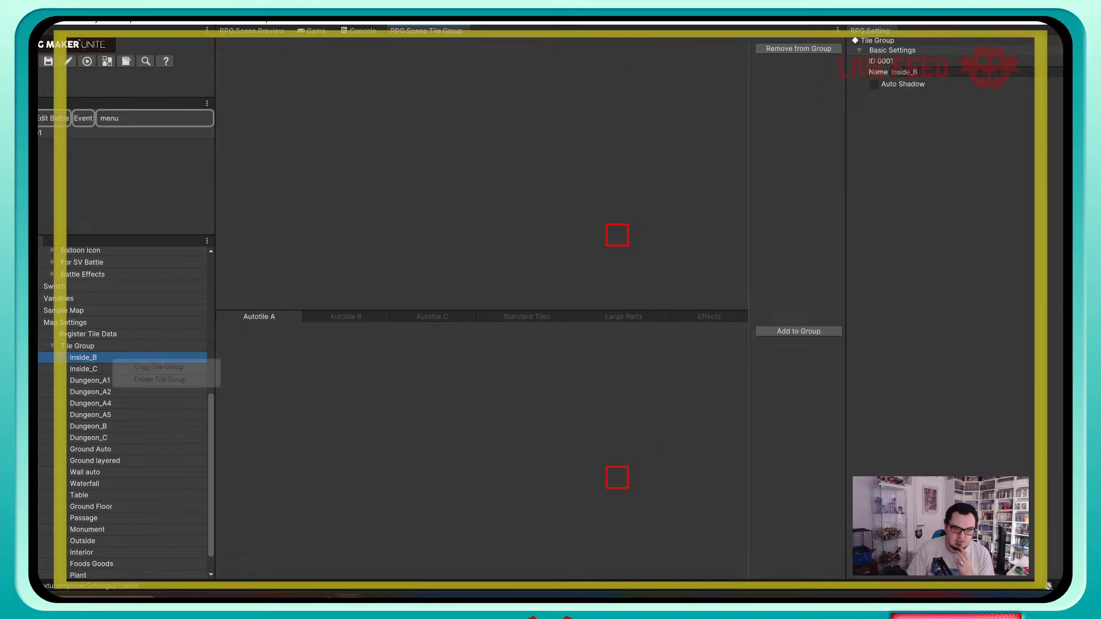
pyautogui.click(158, 379)
pyautogui.rightClick(113, 358)
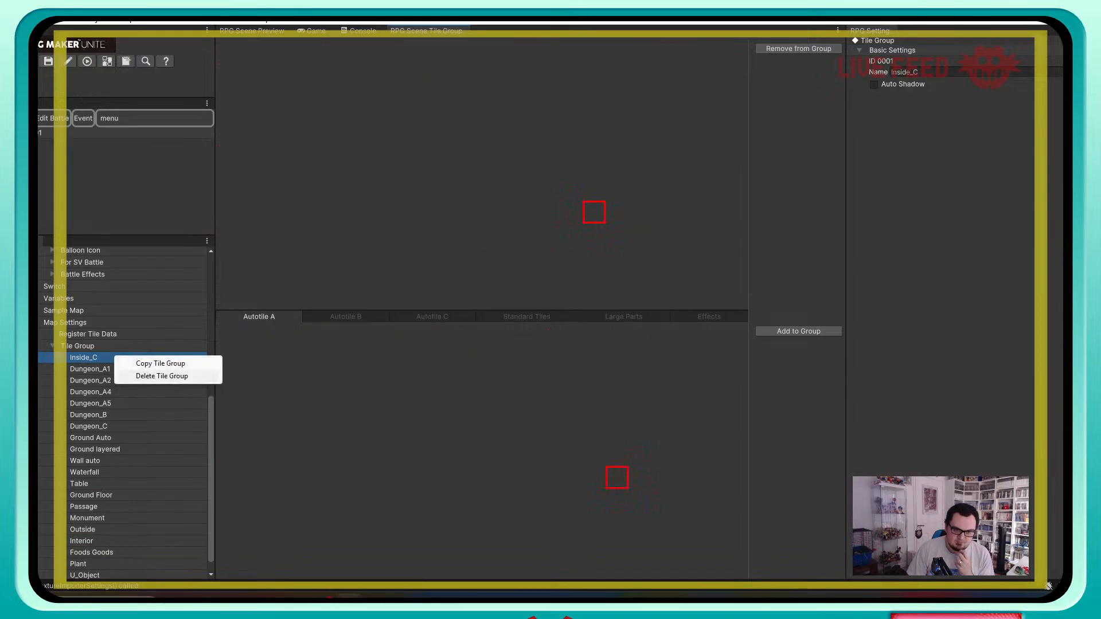
pyautogui.click(158, 376)
# Step: Delete the tile groups Dungeon_A1, Dungeon_A2 and Dungeon_A4
pyautogui.rightClick(118, 361)
pyautogui.click(158, 382)
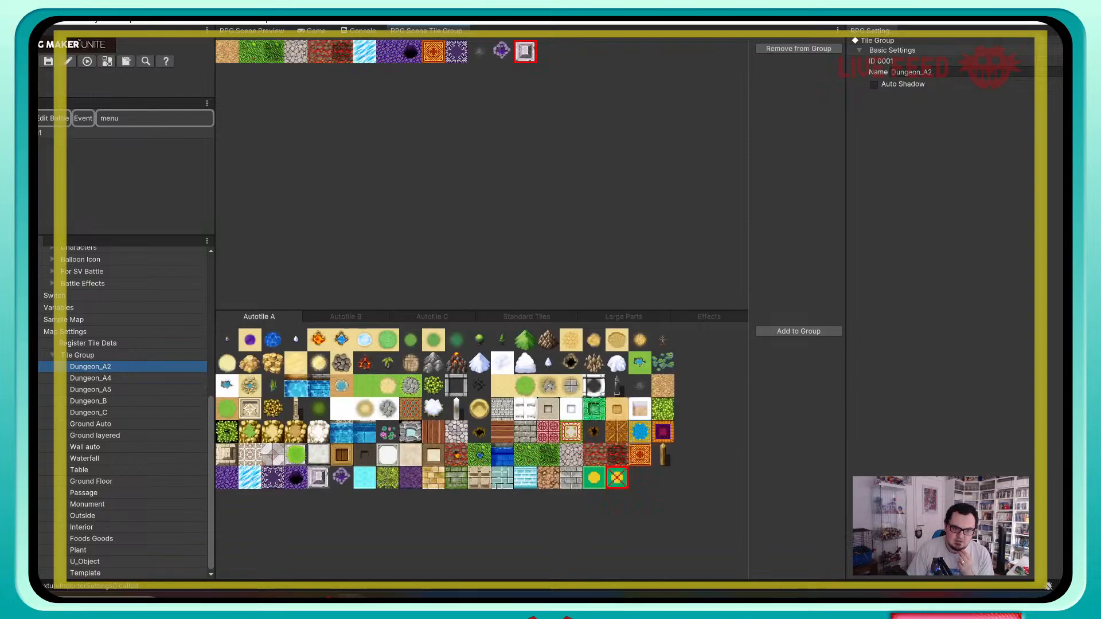
pyautogui.rightClick(115, 357)
pyautogui.click(158, 382)
pyautogui.rightClick(115, 377)
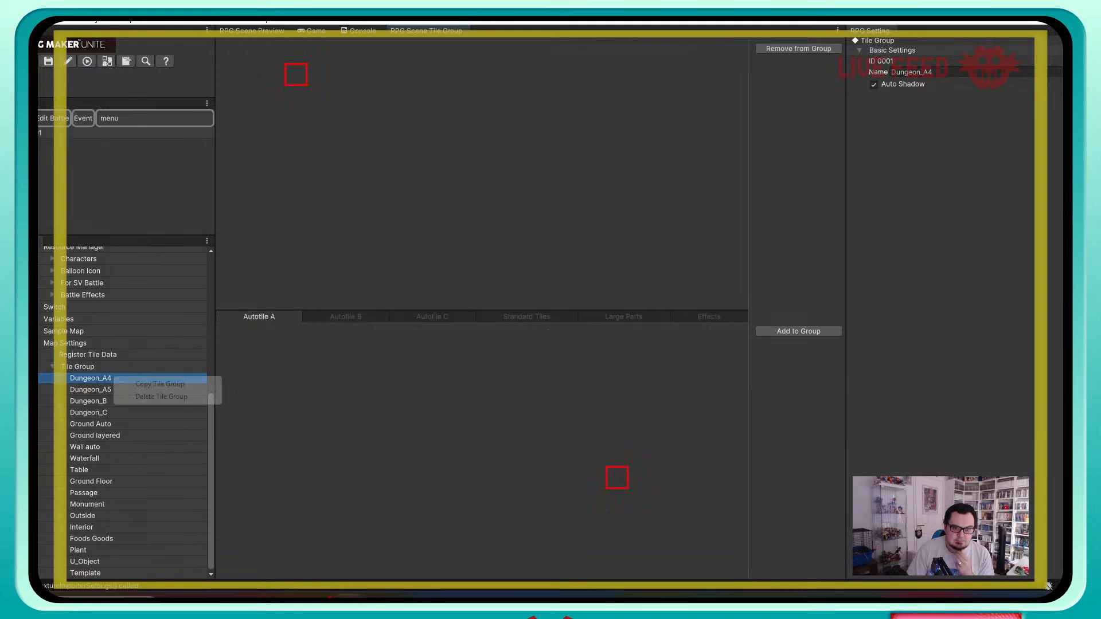
pyautogui.click(158, 396)
# Step: Delete the remaining Dungeon tile groups Dungeon_A5, Dungeon_B and Dungeon_C
pyautogui.rightClick(107, 389)
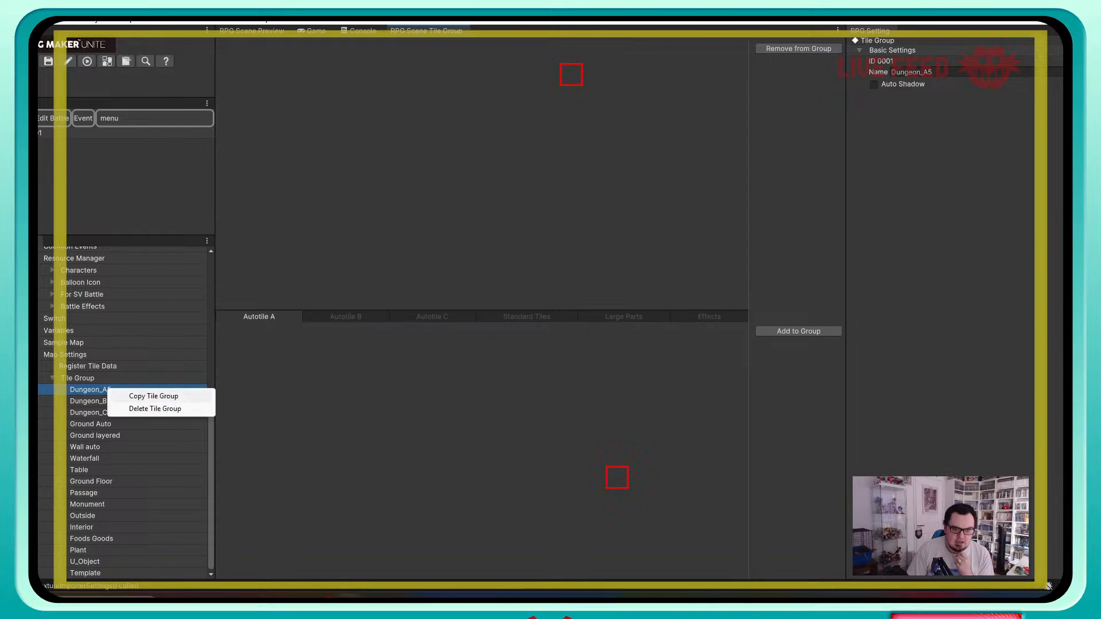
pyautogui.click(159, 410)
pyautogui.rightClick(115, 400)
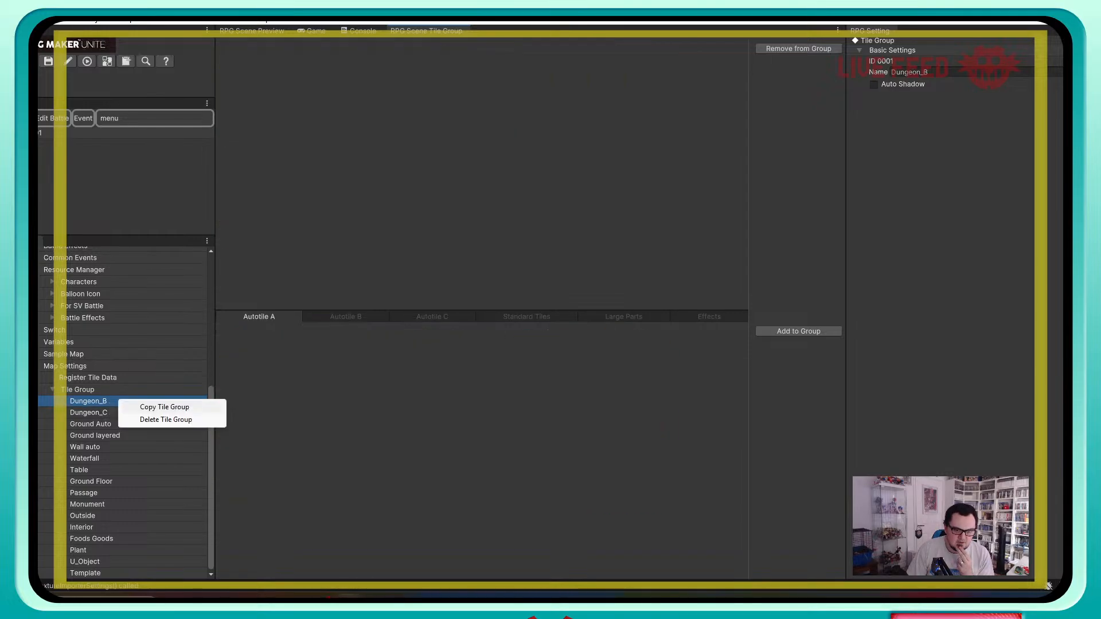
pyautogui.click(158, 422)
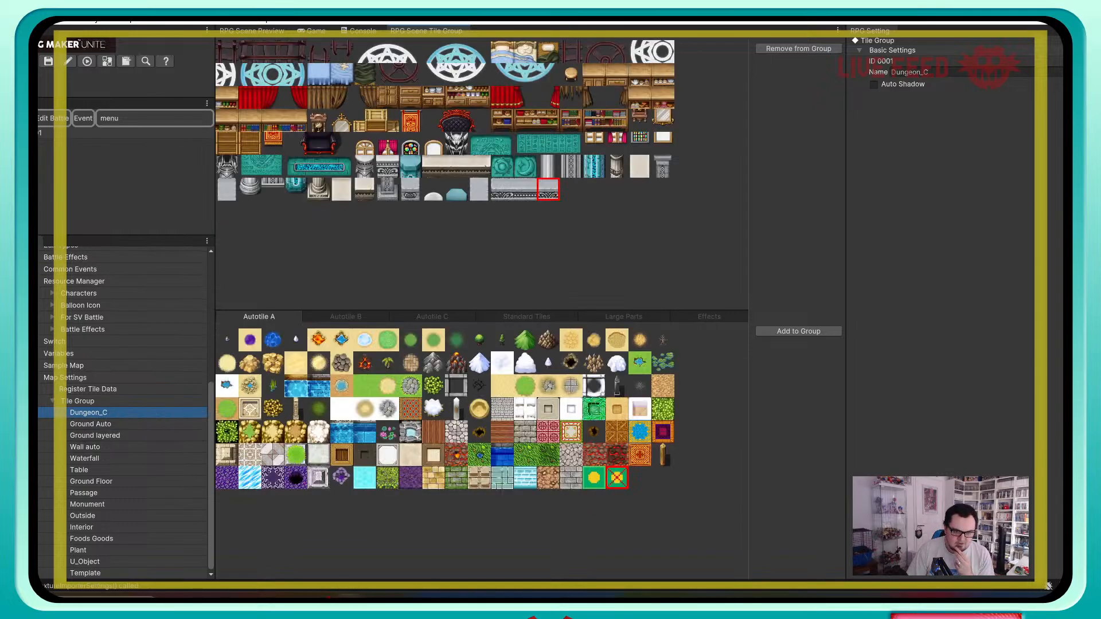
pyautogui.rightClick(115, 413)
pyautogui.click(158, 433)
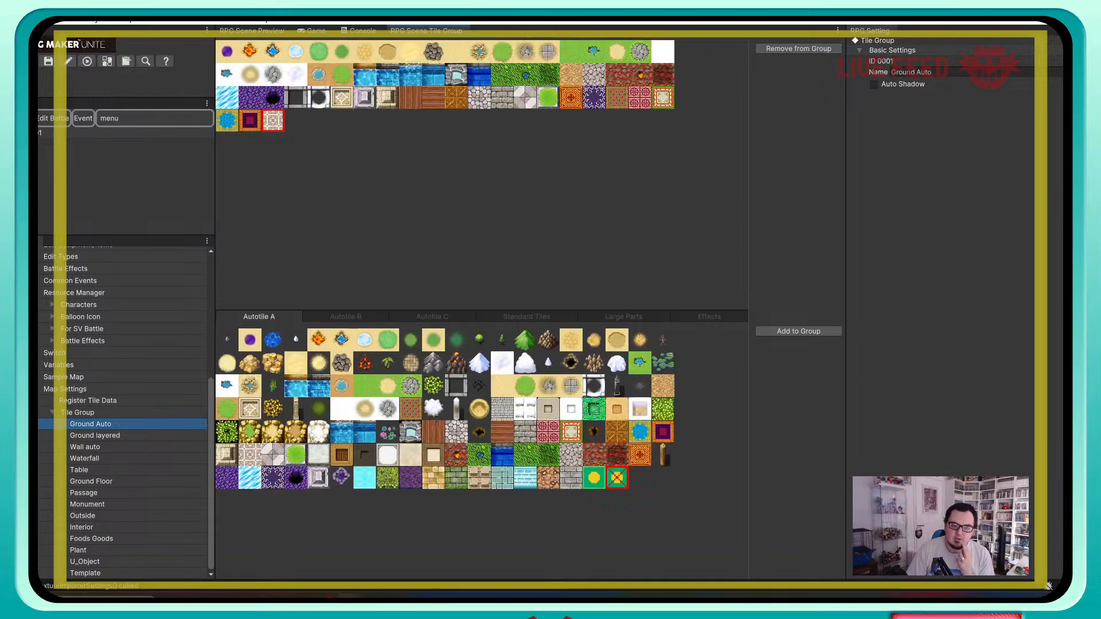
# Step: Delete the Ground Auto, Ground layered and Wall auto tile groups
pyautogui.rightClick(115, 424)
pyautogui.click(158, 445)
pyautogui.rightClick(117, 436)
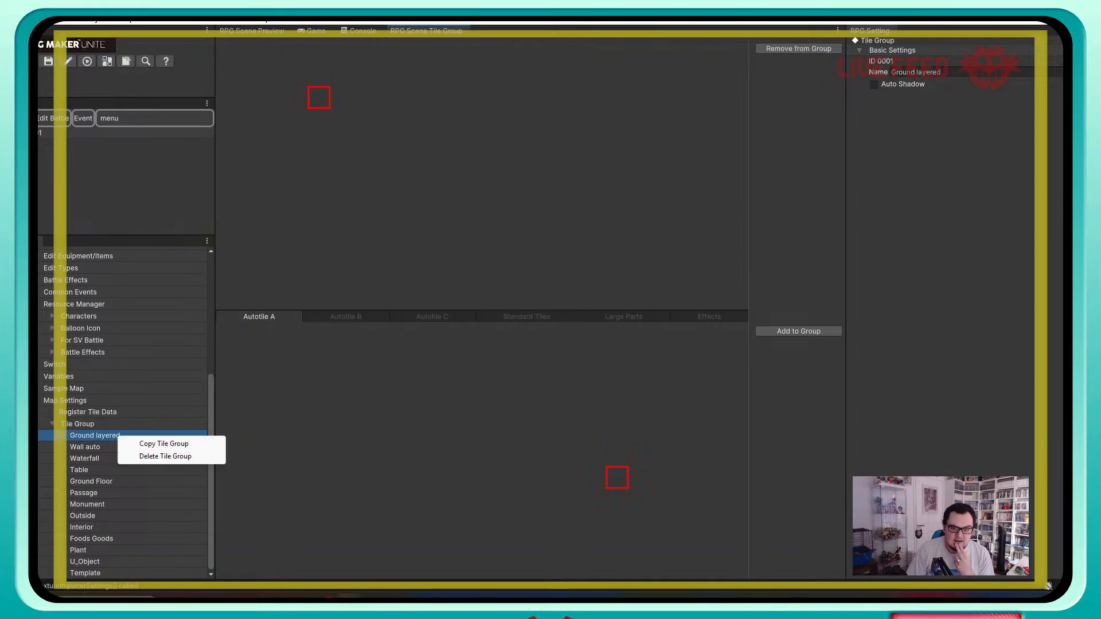
pyautogui.click(158, 457)
pyautogui.rightClick(114, 448)
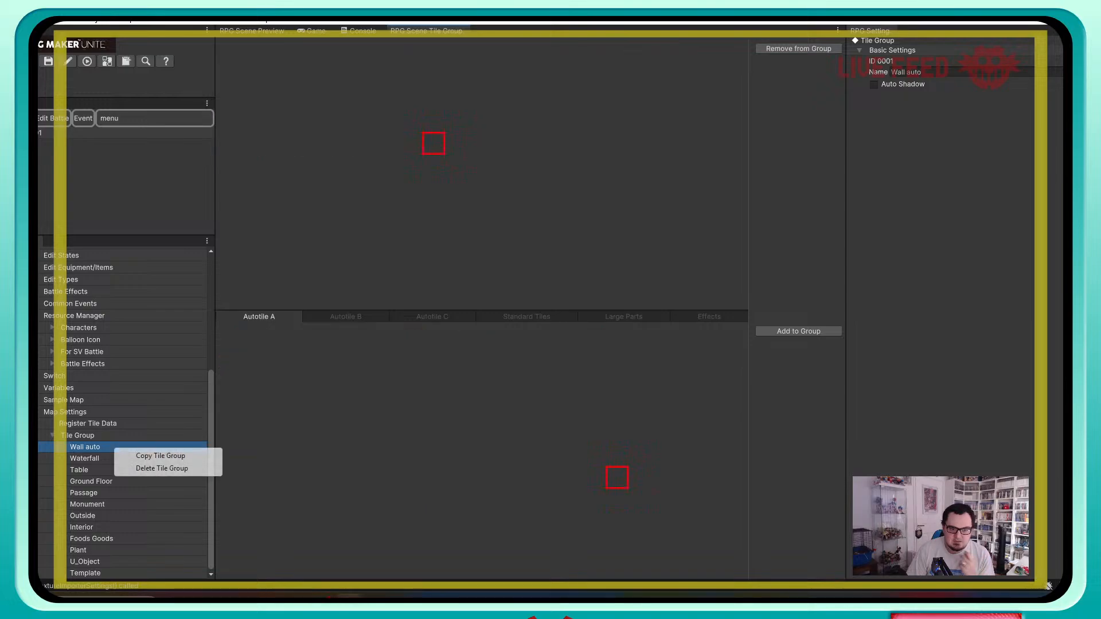
pyautogui.click(158, 468)
# Step: Delete the Waterfall, Table and Ground Floor tile groups
pyautogui.rightClick(115, 458)
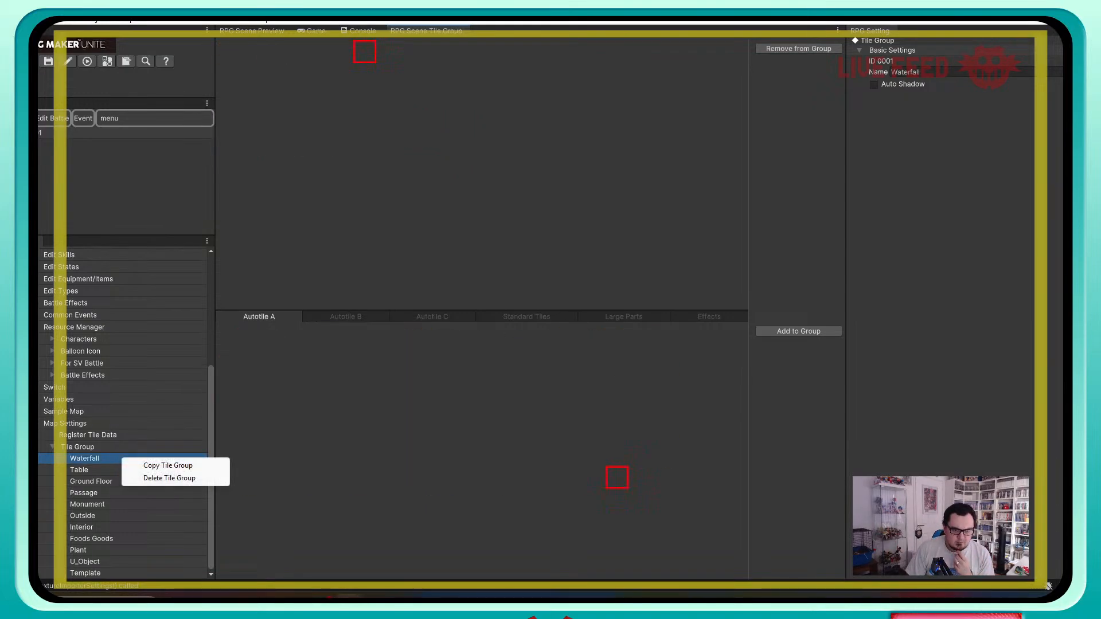
pyautogui.click(159, 479)
pyautogui.rightClick(115, 470)
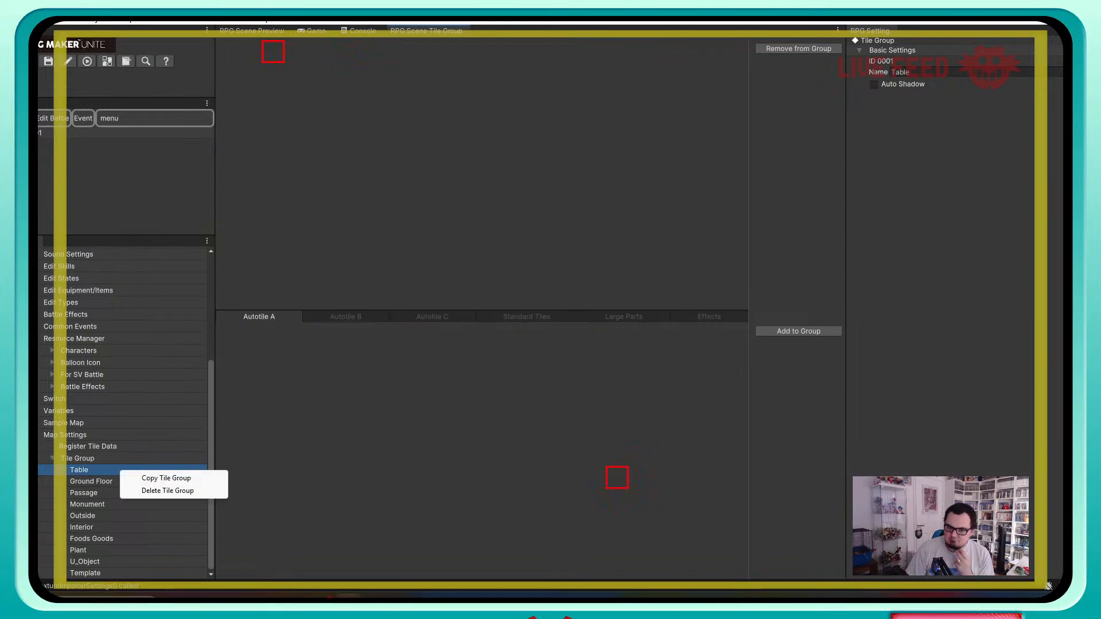
pyautogui.click(159, 489)
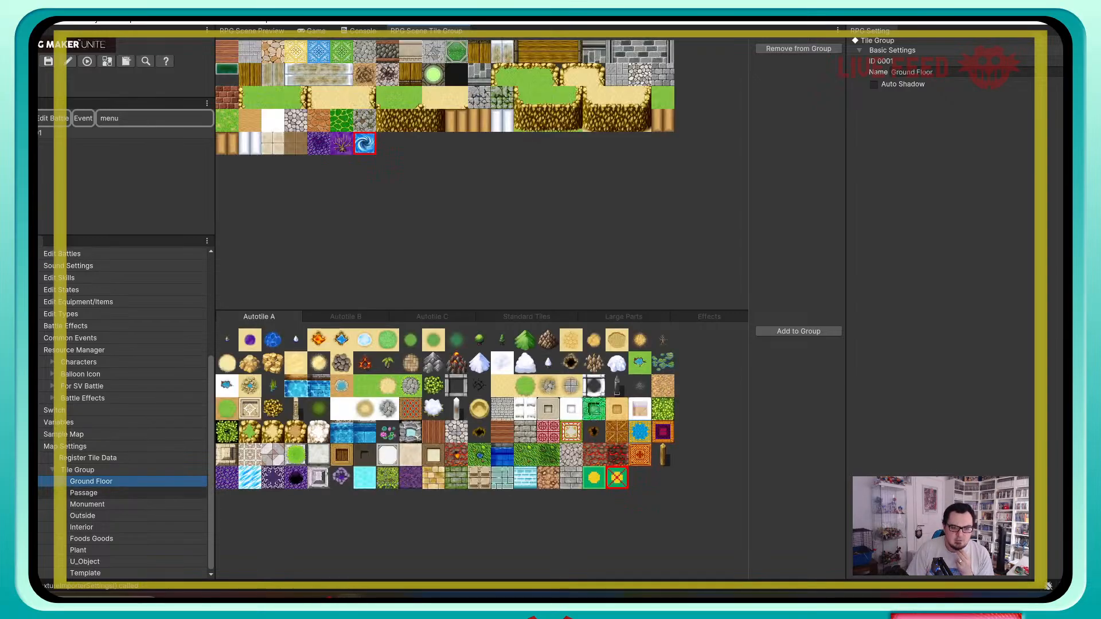
pyautogui.rightClick(114, 482)
pyautogui.click(177, 501)
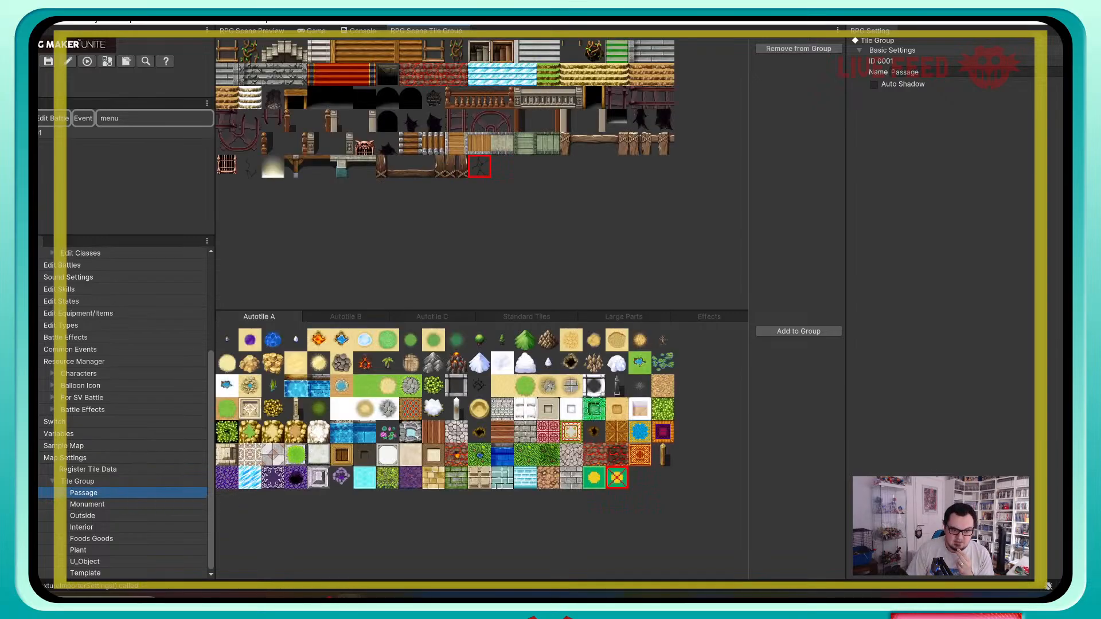
# Step: Delete the Passage, Monument and Outside tile groups
pyautogui.rightClick(112, 492)
pyautogui.click(147, 511)
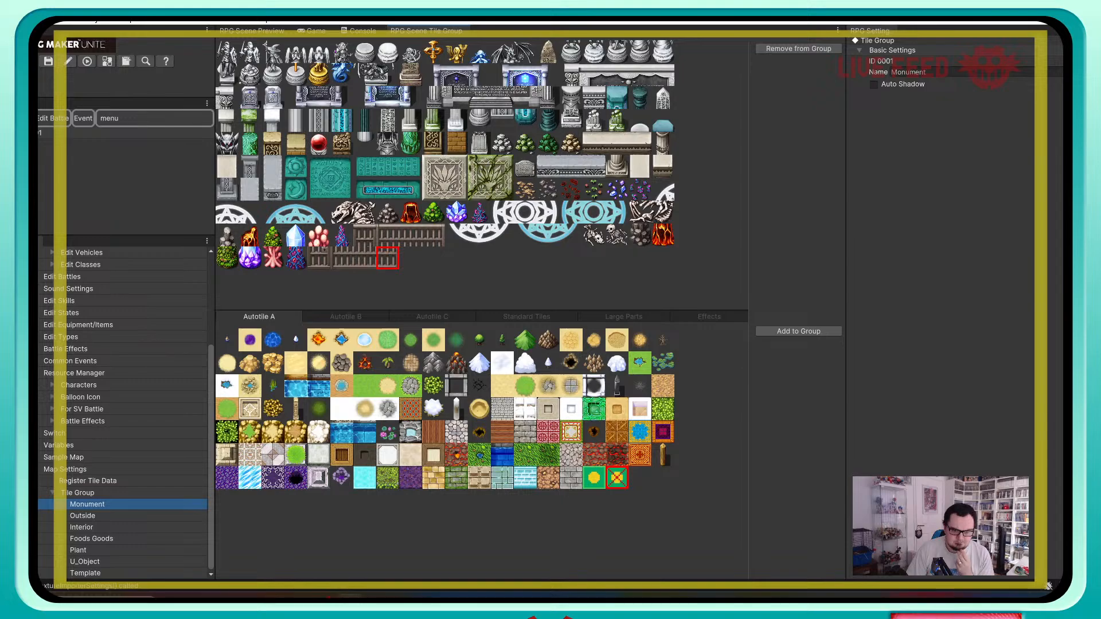
pyautogui.rightClick(112, 505)
pyautogui.click(146, 520)
pyautogui.rightClick(112, 515)
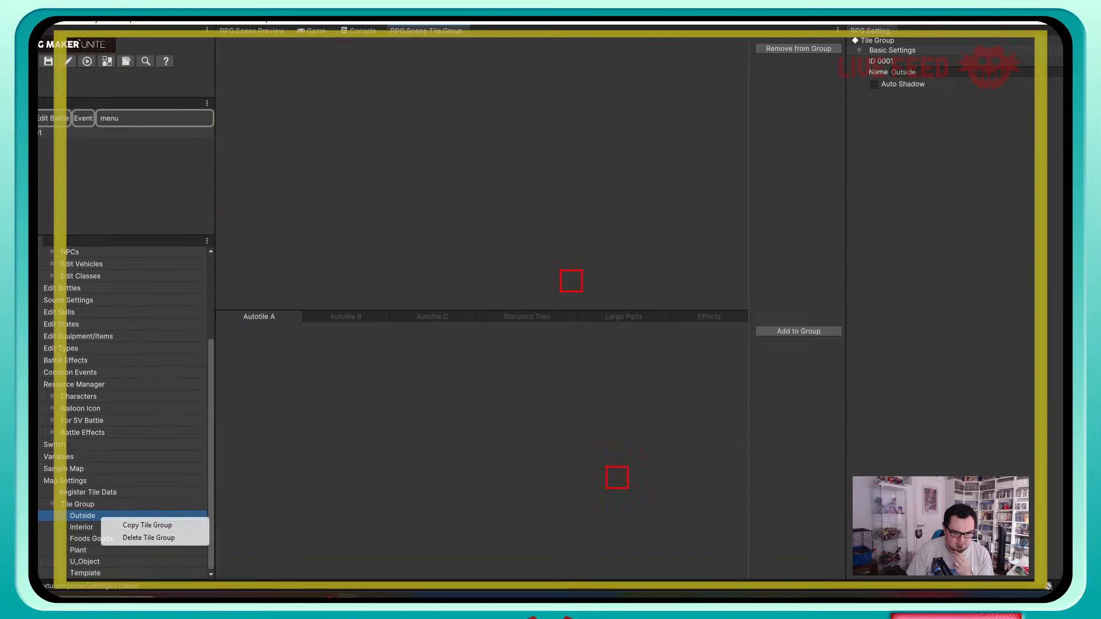
pyautogui.click(146, 538)
# Step: Delete the Interior, Foods Goods, Plant and U_Object tile groups, keeping only the Template group
pyautogui.rightClick(109, 527)
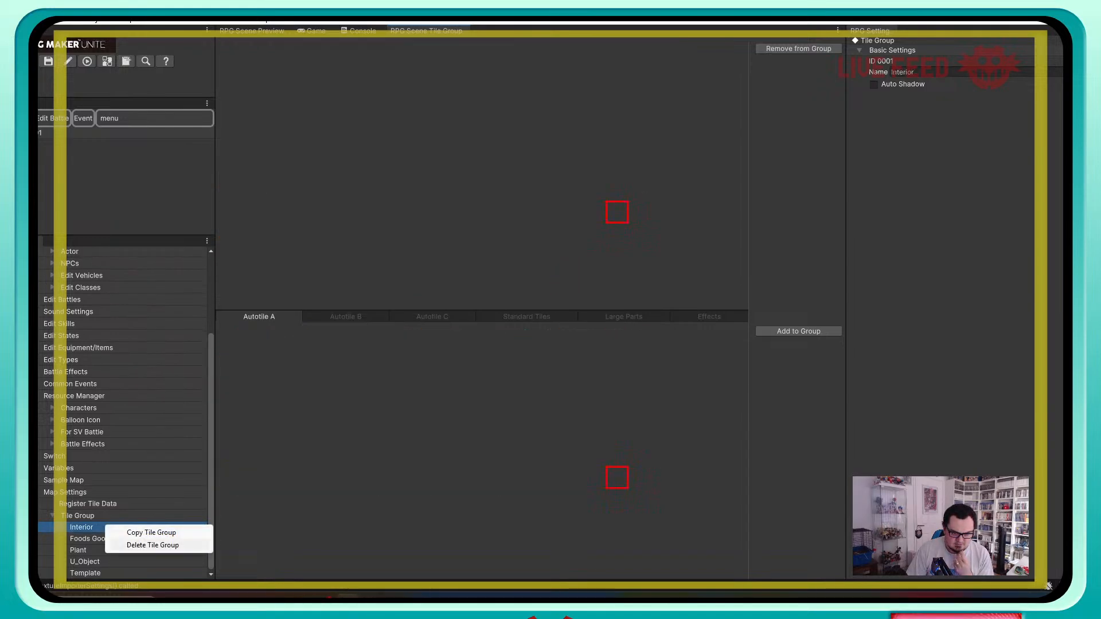
pyautogui.click(152, 545)
pyautogui.rightClick(109, 538)
pyautogui.click(149, 556)
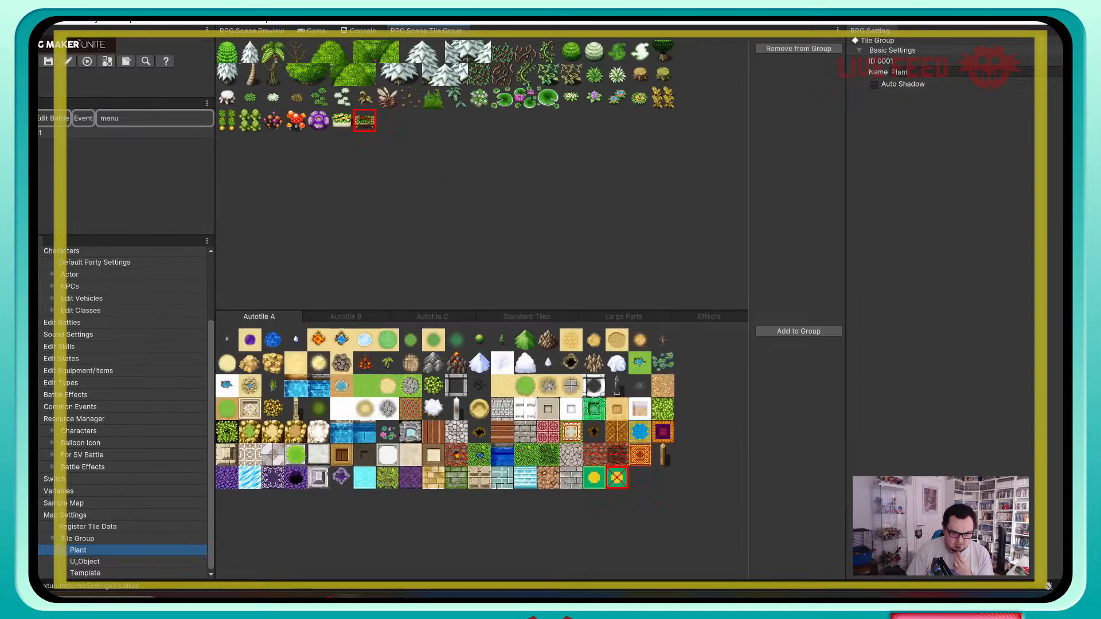
pyautogui.rightClick(109, 550)
pyautogui.click(149, 568)
pyautogui.rightClick(109, 562)
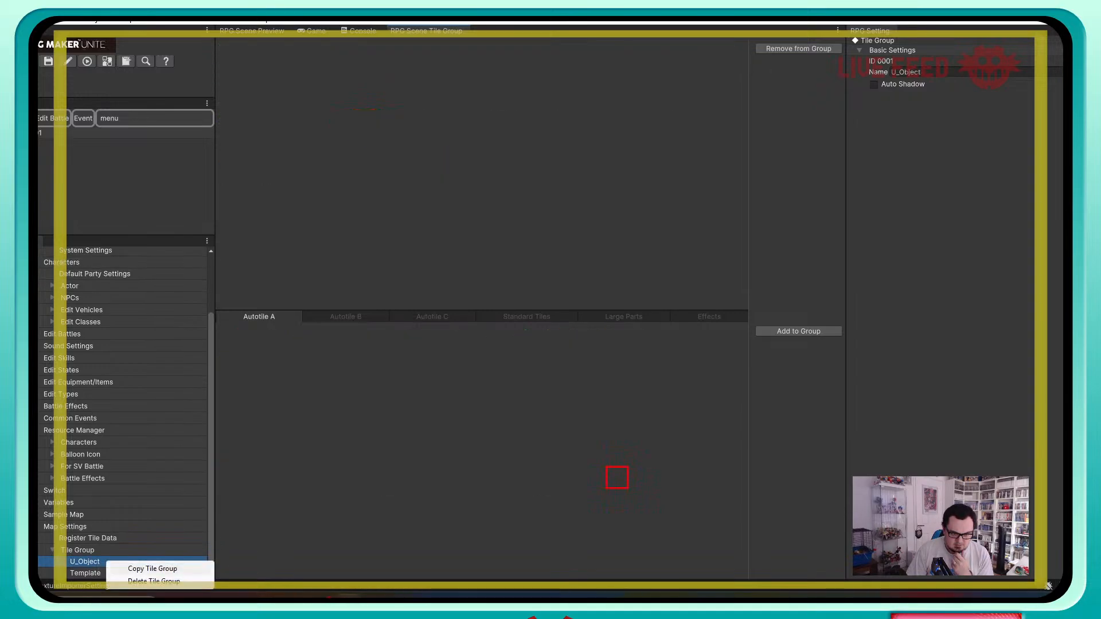
pyautogui.click(152, 581)
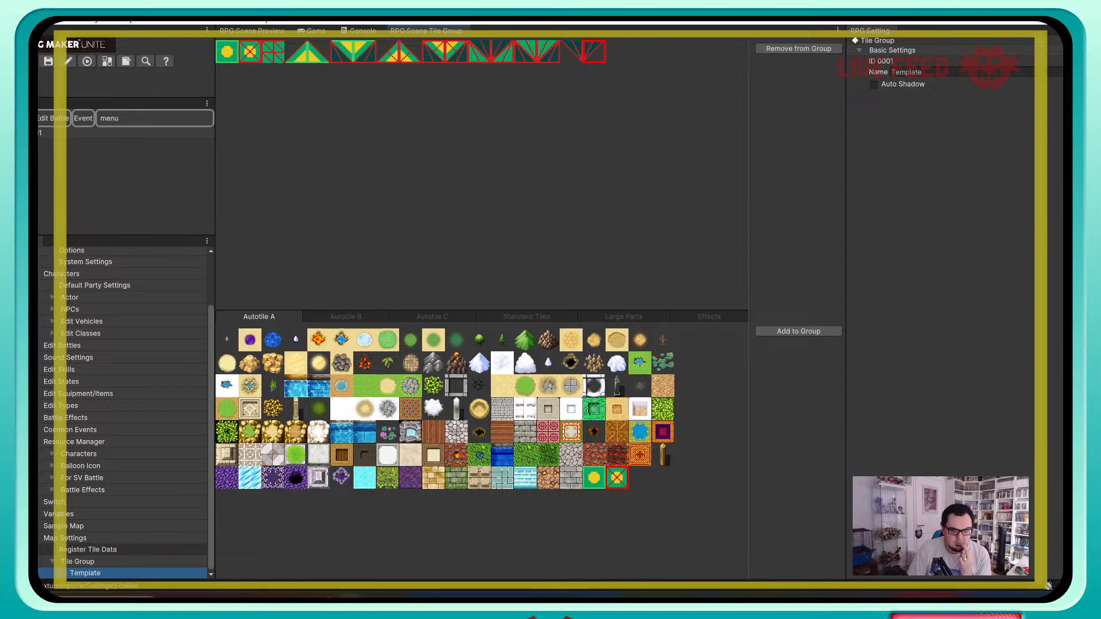
# Step: Open the tile registration settings and preview the image file Dungeon_A1_003.png
pyautogui.click(88, 550)
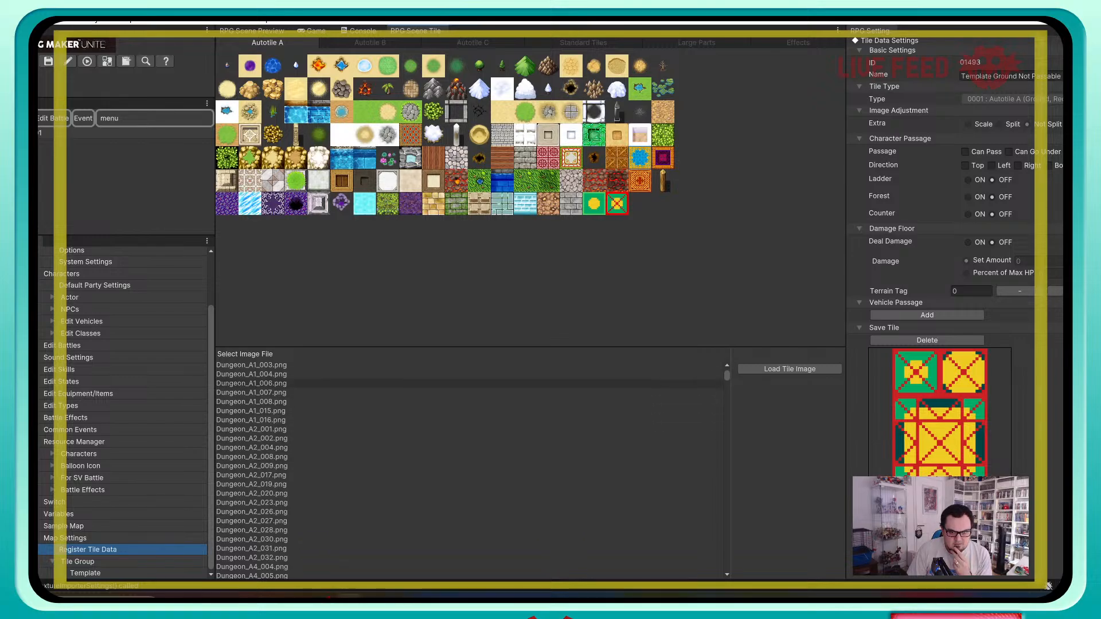
pyautogui.click(251, 366)
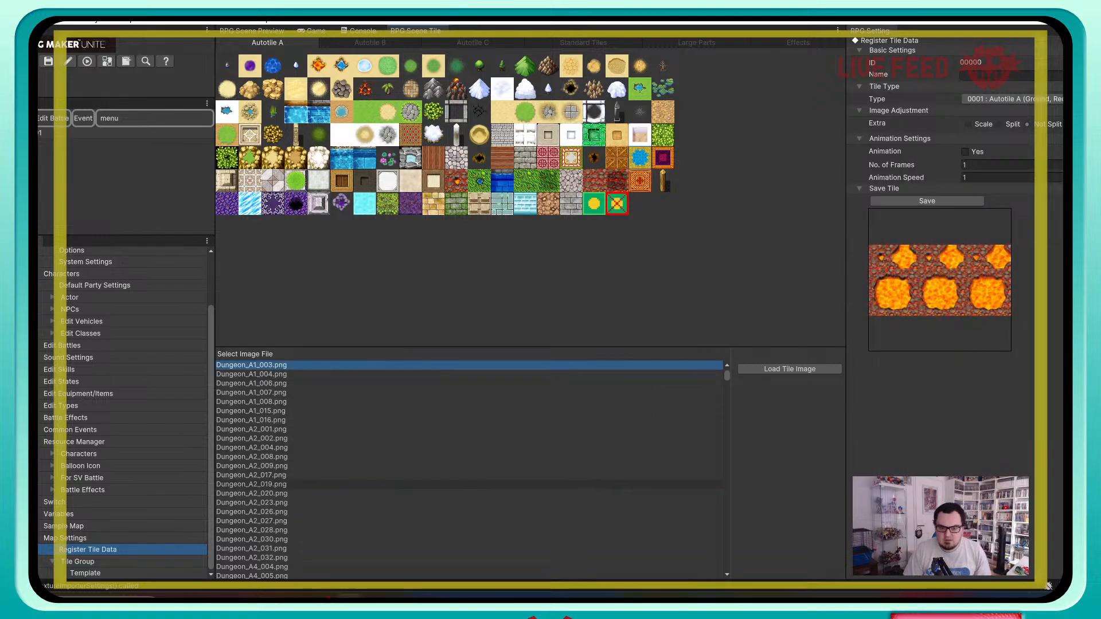
pyautogui.click(251, 485)
pyautogui.click(251, 365)
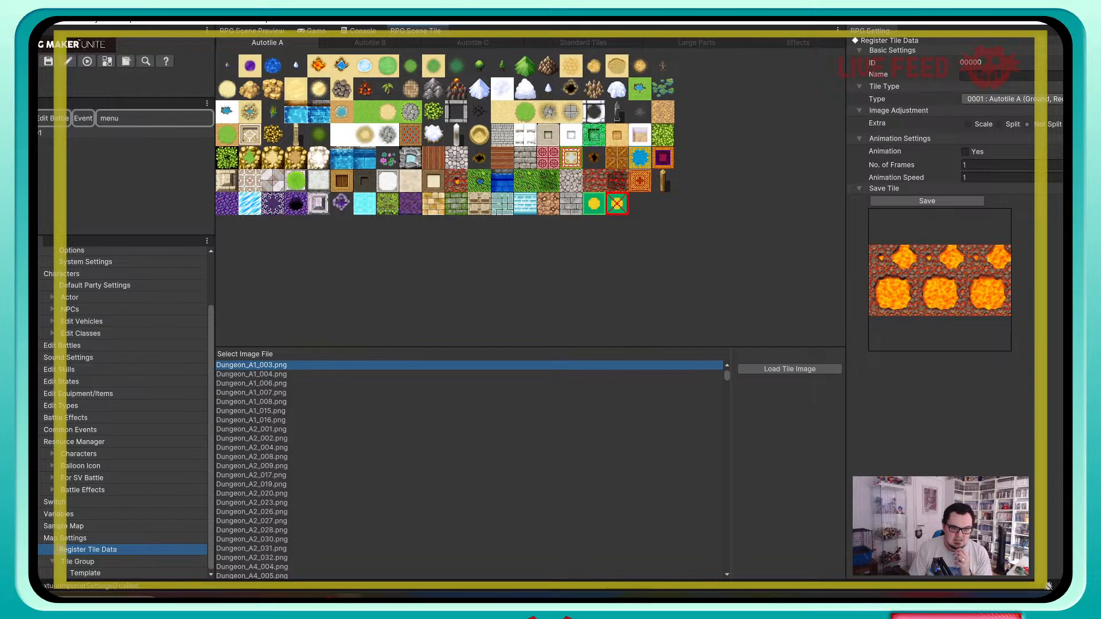
pyautogui.scroll(3, 123, 431)
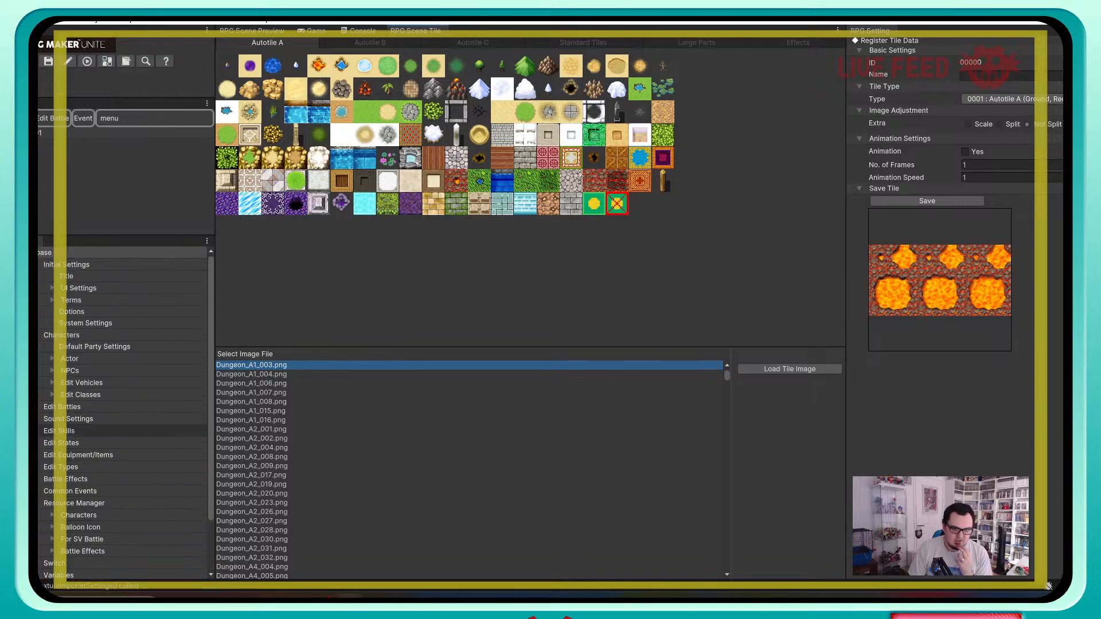
pyautogui.scroll(-3, 123, 413)
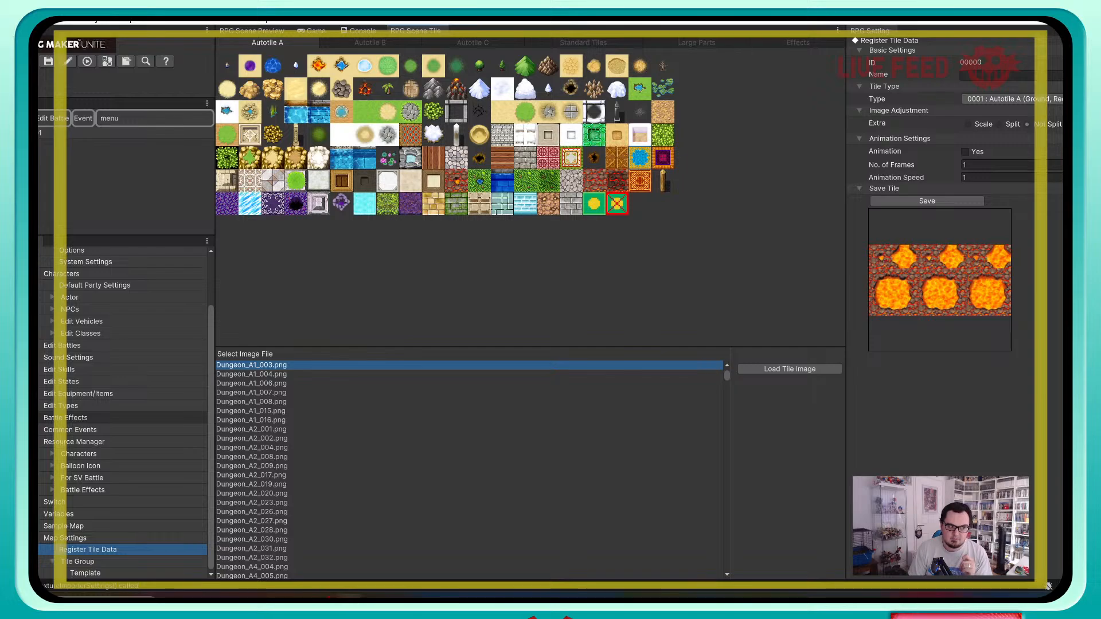
# Step: Rename the first actor, Craft, as Claire and clear its profile text
pyautogui.scroll(3, 123, 418)
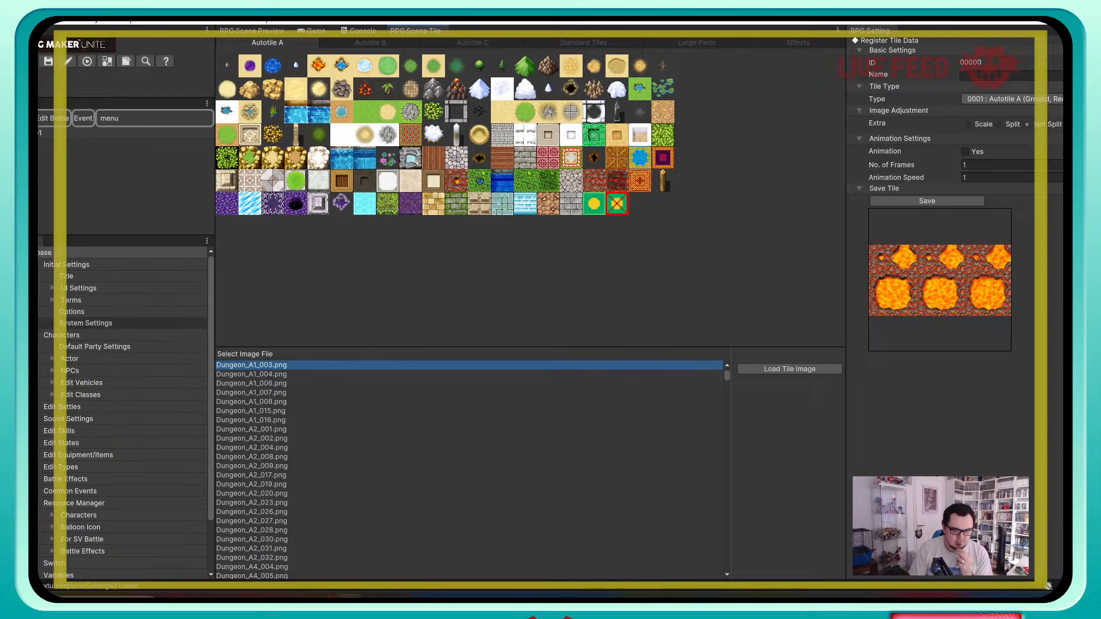
pyautogui.click(95, 346)
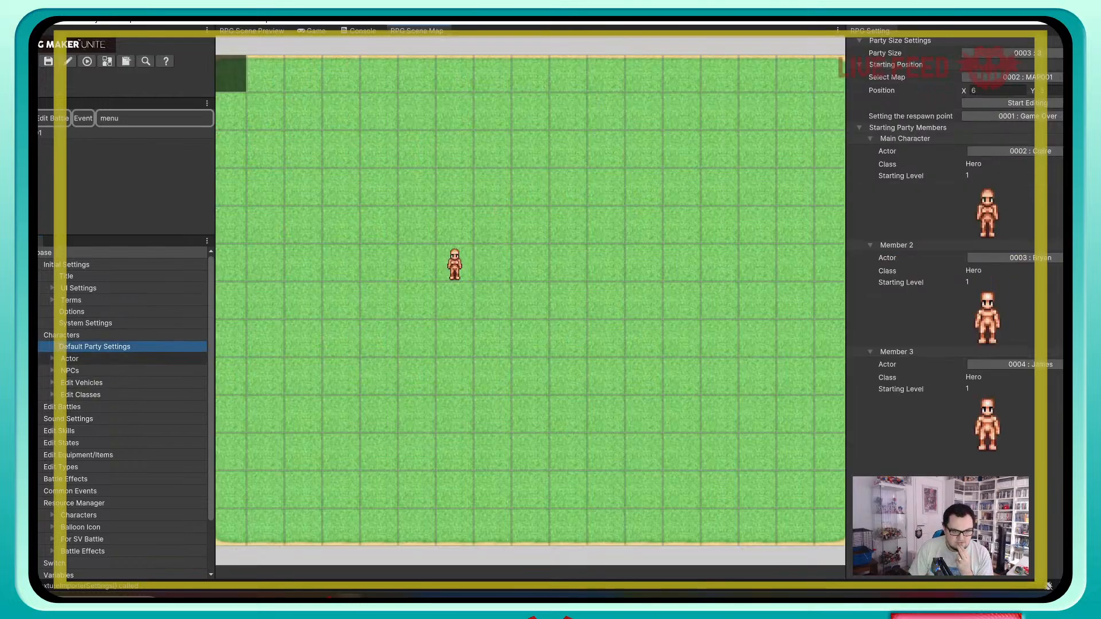
pyautogui.click(53, 358)
pyautogui.click(78, 370)
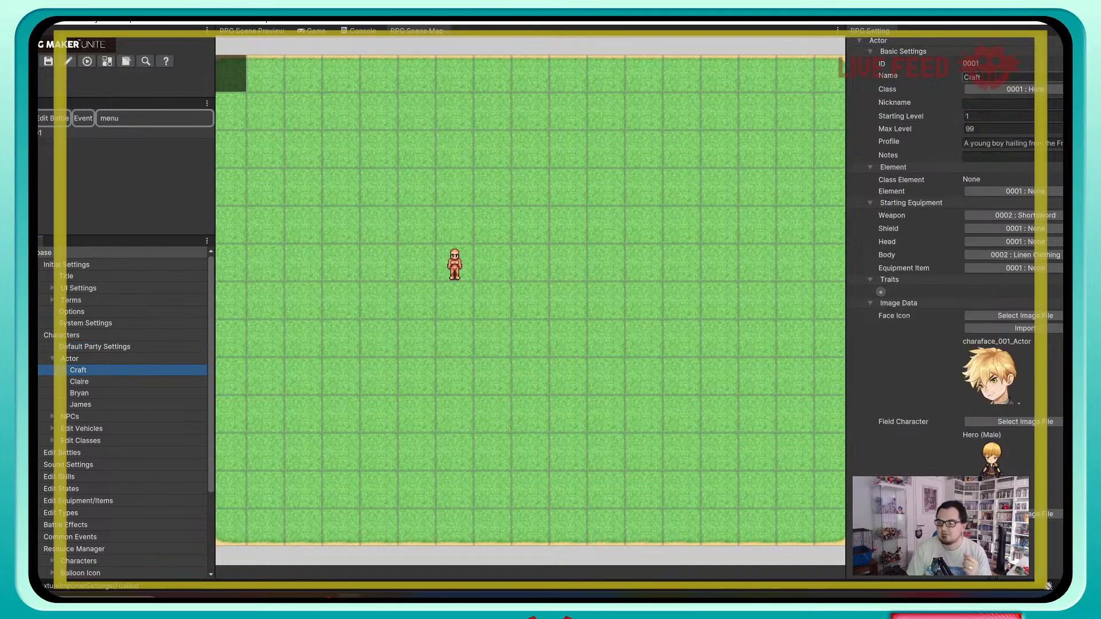
pyautogui.write('Claire')
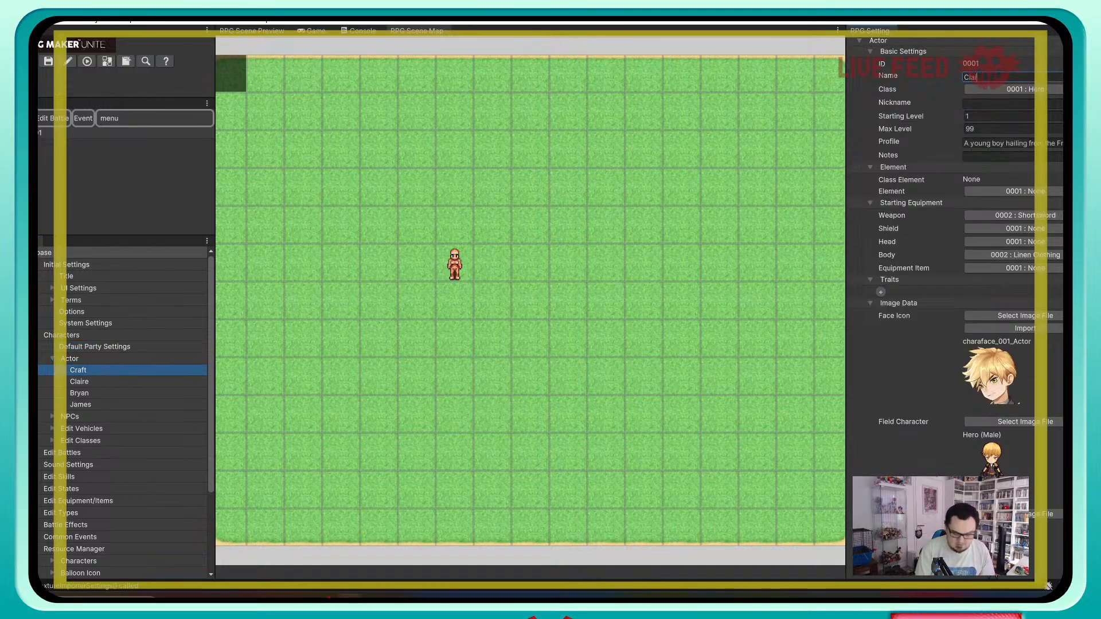
pyautogui.press('Tab')
pyautogui.press('Tab')
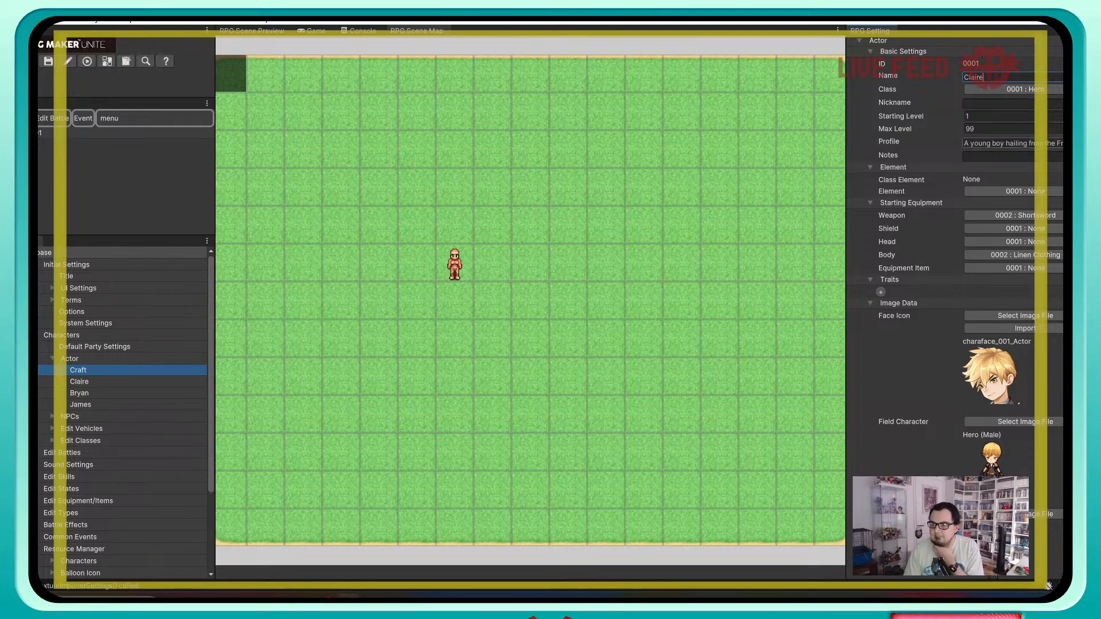
pyautogui.press('BackSpace')
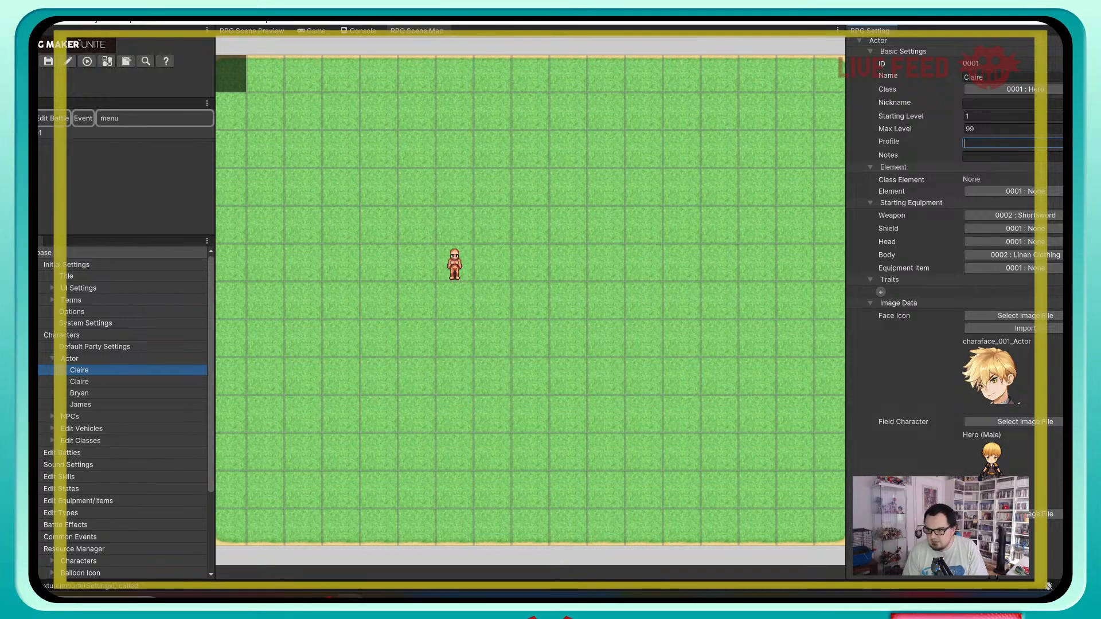
# Step: Set the field character image of the actor Claire to Placeholder Adult Female
pyautogui.click(1010, 421)
pyautogui.scroll(-5, 612, 338)
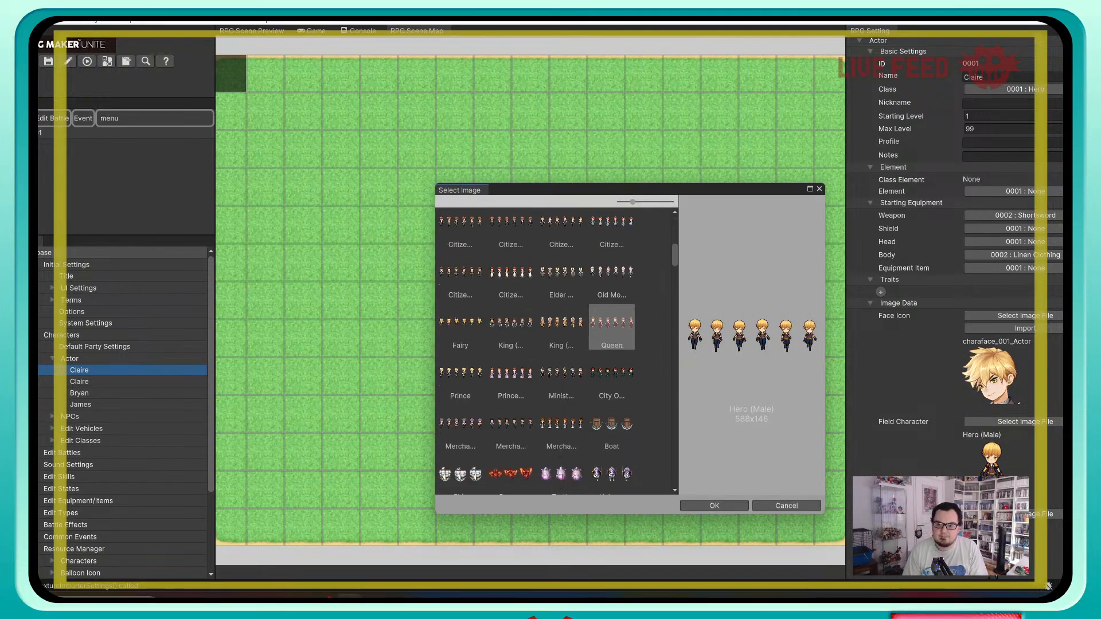
pyautogui.scroll(-10, 612, 339)
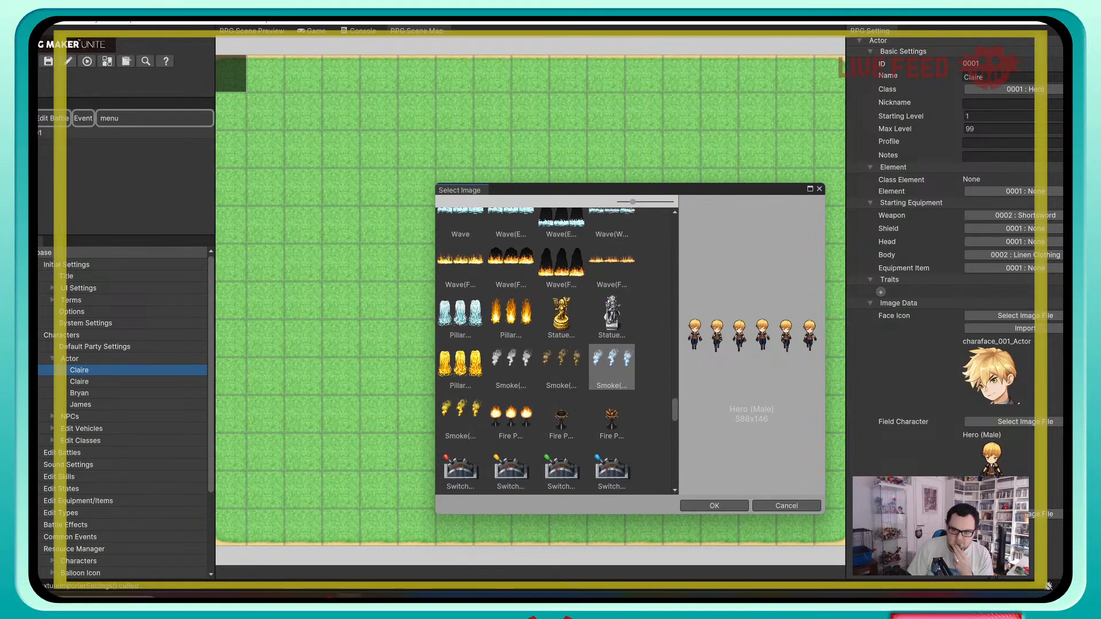
pyautogui.scroll(10, 555, 350)
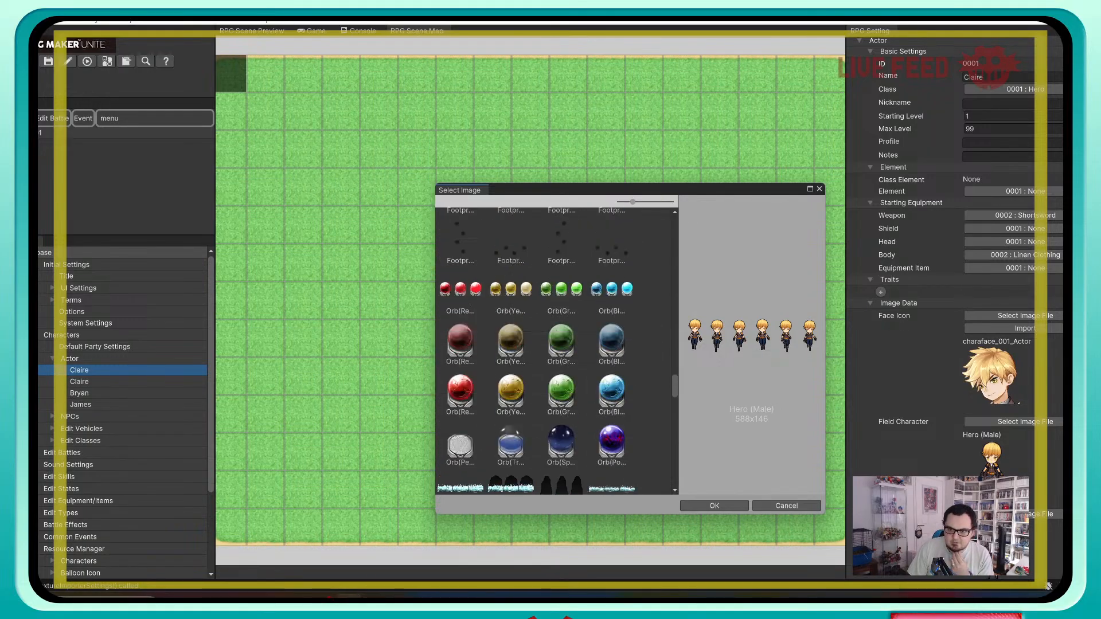
pyautogui.scroll(10, 612, 381)
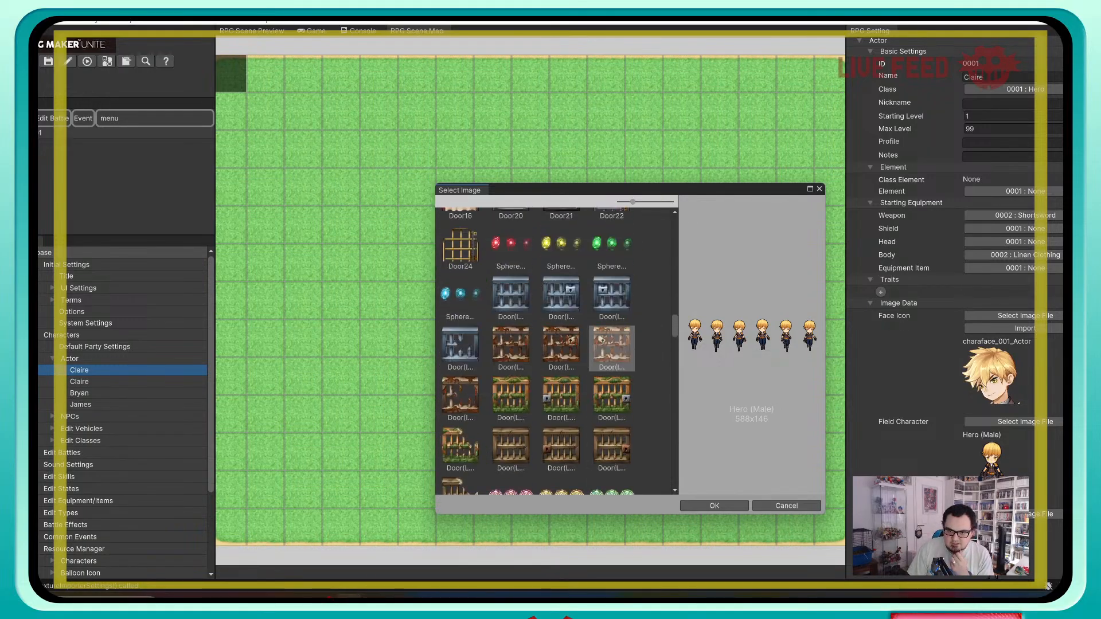
pyautogui.scroll(10, 612, 376)
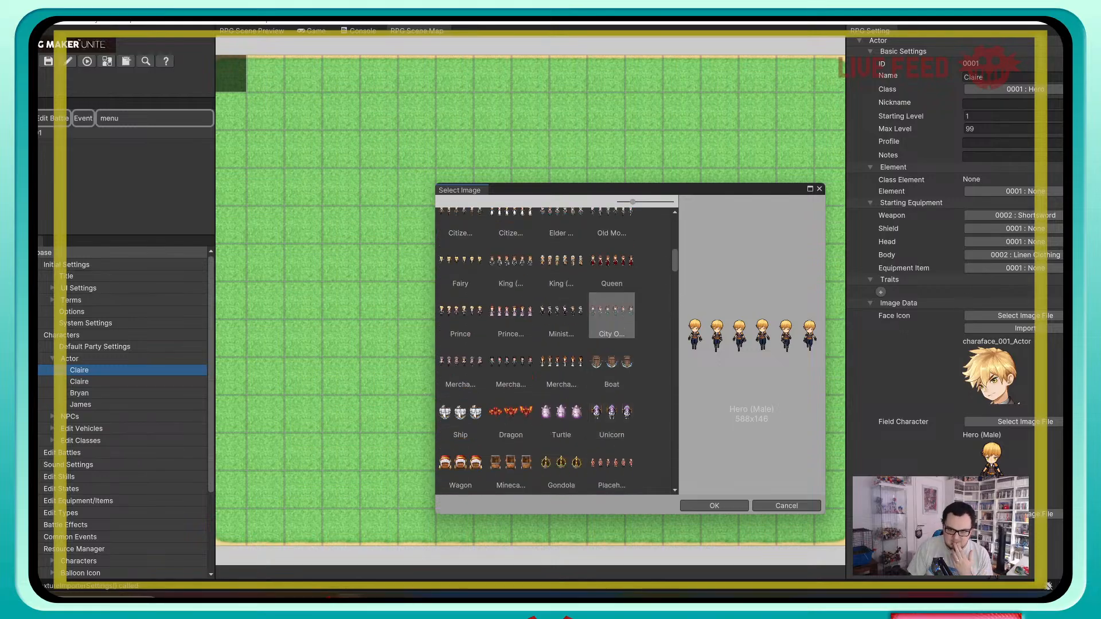
pyautogui.scroll(10, 612, 315)
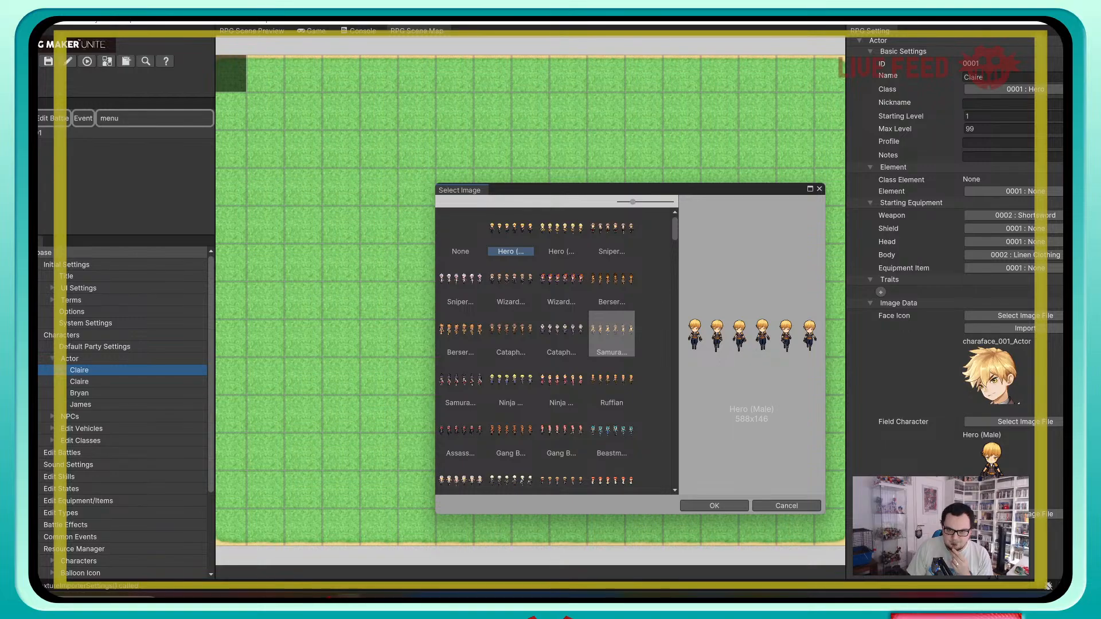
pyautogui.scroll(-1, 612, 333)
pyautogui.scroll(-2, 612, 315)
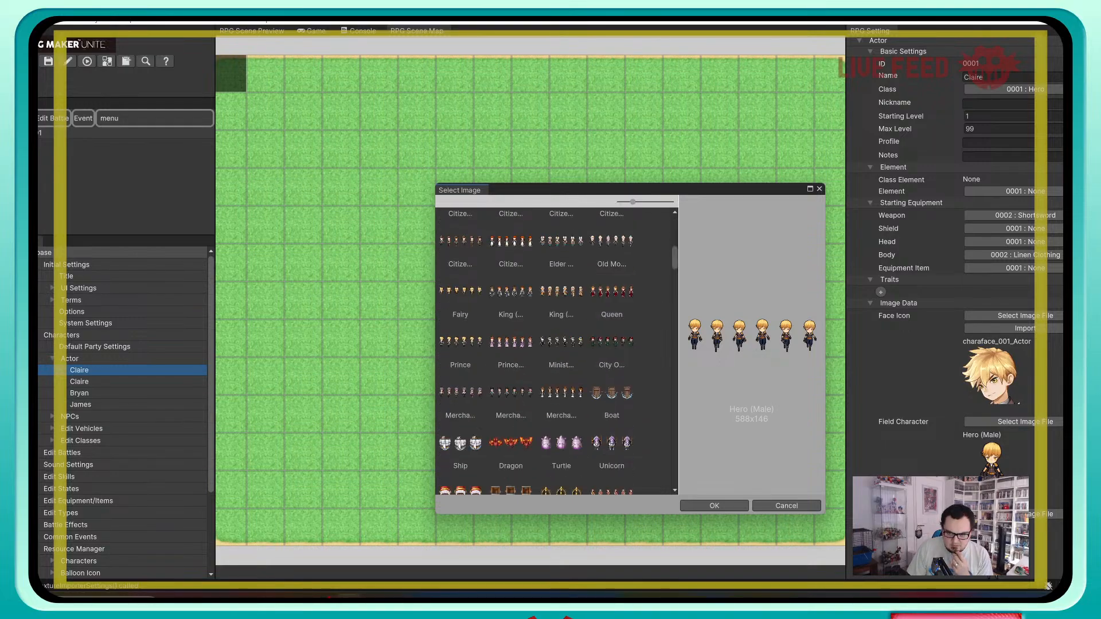
pyautogui.moveTo(678, 344); pyautogui.dragTo(688, 344)
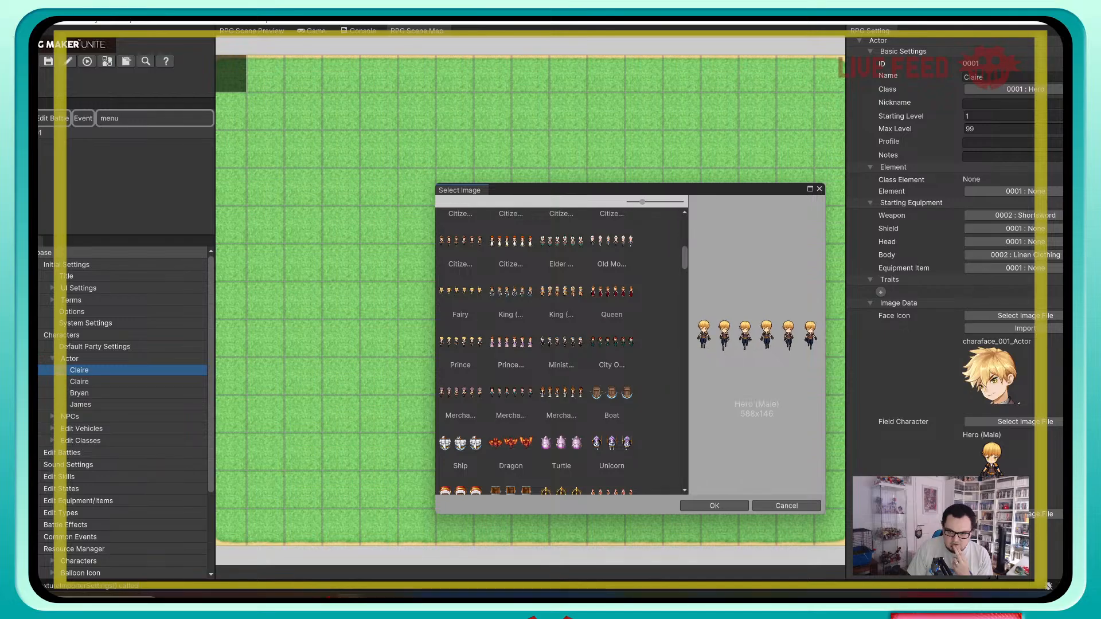
pyautogui.moveTo(685, 258); pyautogui.dragTo(684, 474)
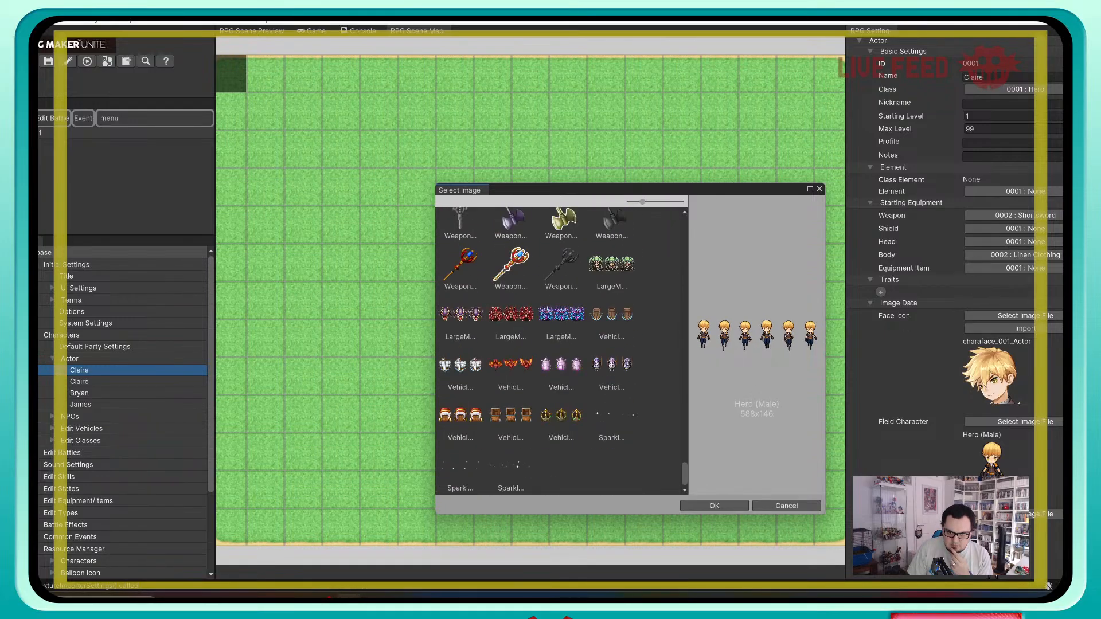
pyautogui.scroll(10, 537, 350)
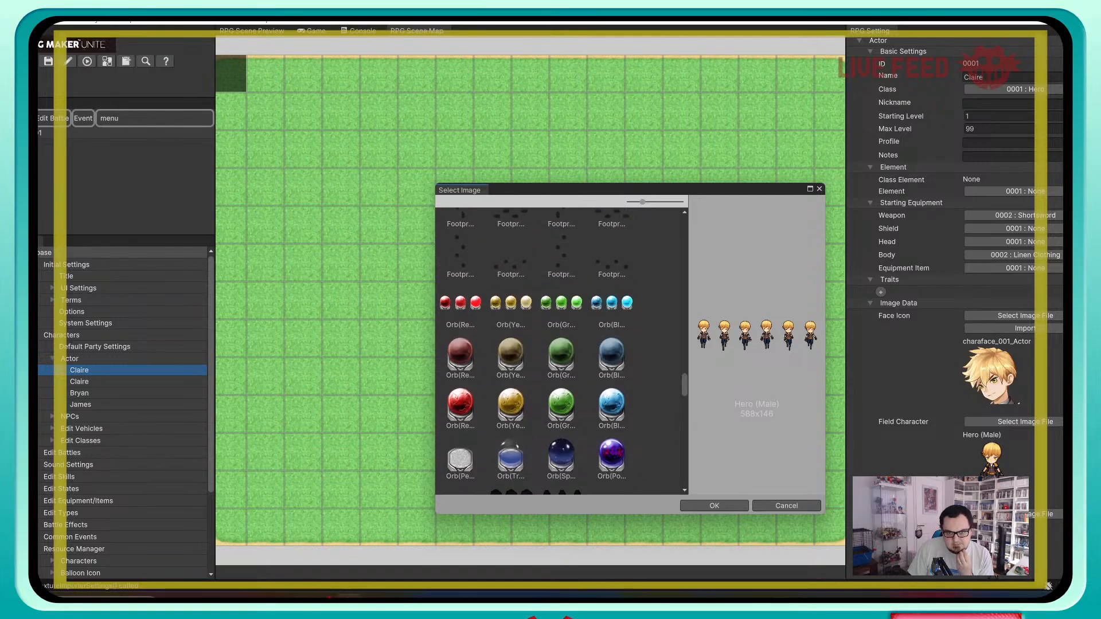
pyautogui.scroll(8, 536, 350)
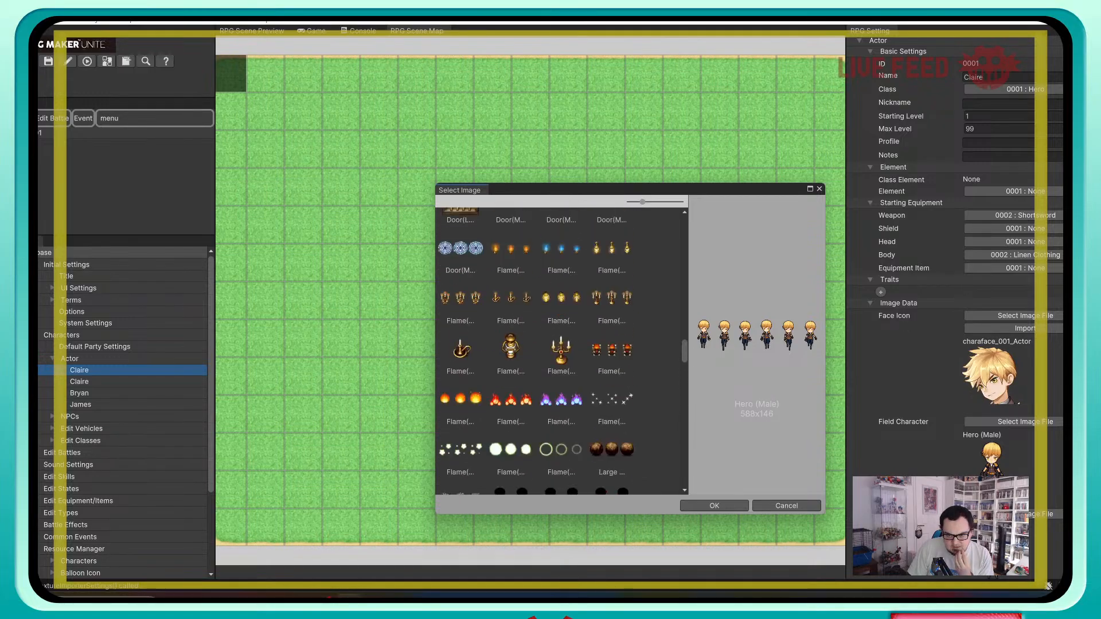
pyautogui.scroll(5, 536, 350)
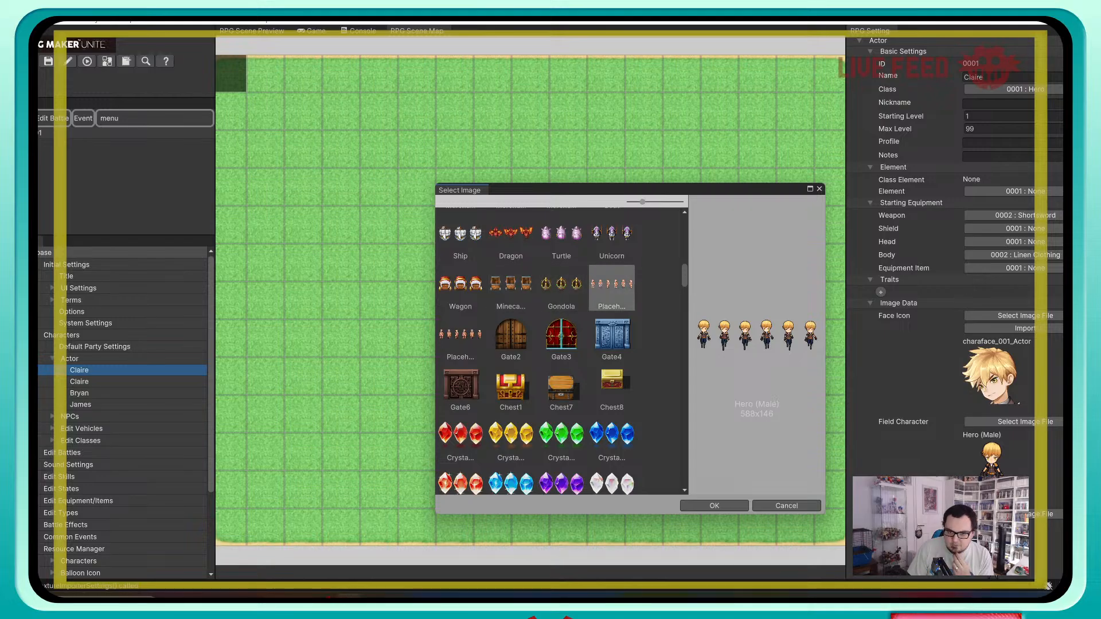
pyautogui.click(611, 286)
pyautogui.click(714, 505)
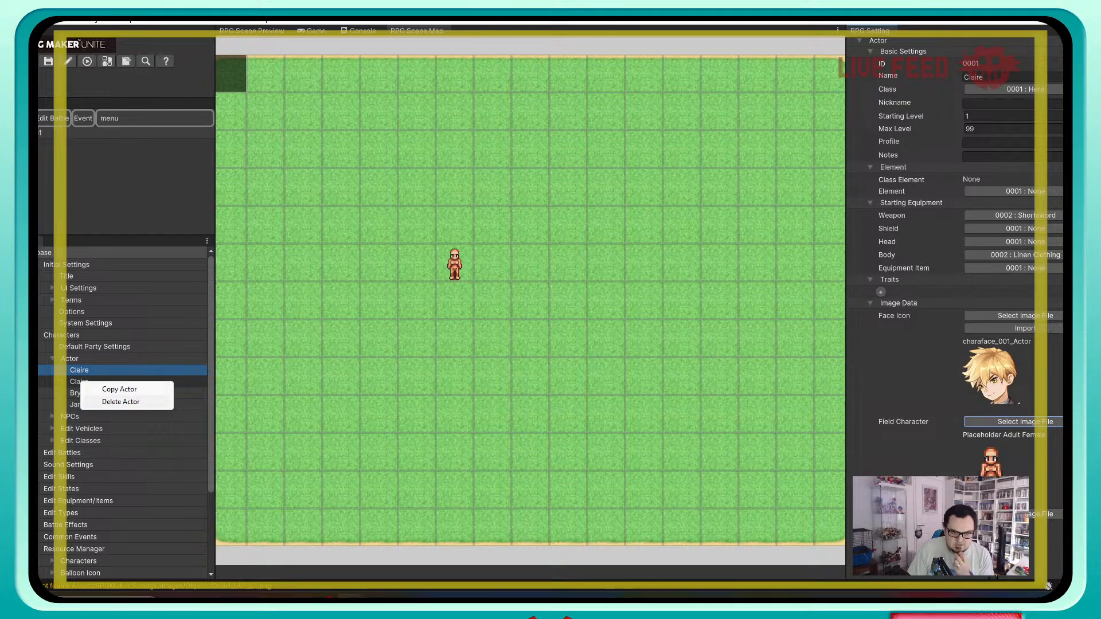
# Step: Delete the duplicate second Claire actor and choose 0001 : Claire as the main character in the default party
pyautogui.click(120, 402)
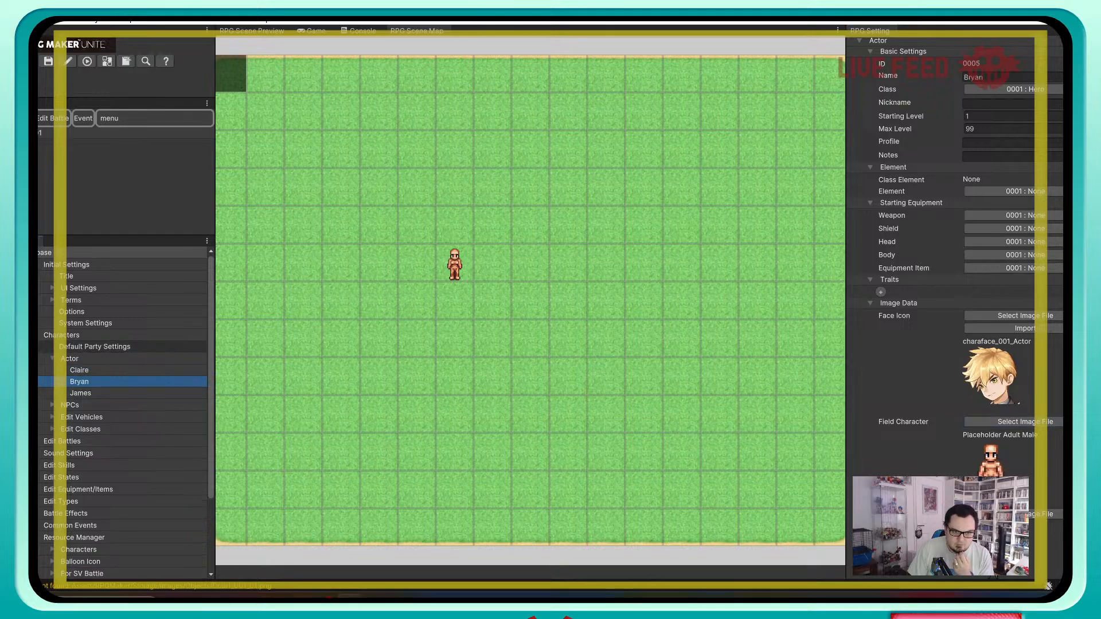
pyautogui.click(94, 347)
pyautogui.click(987, 151)
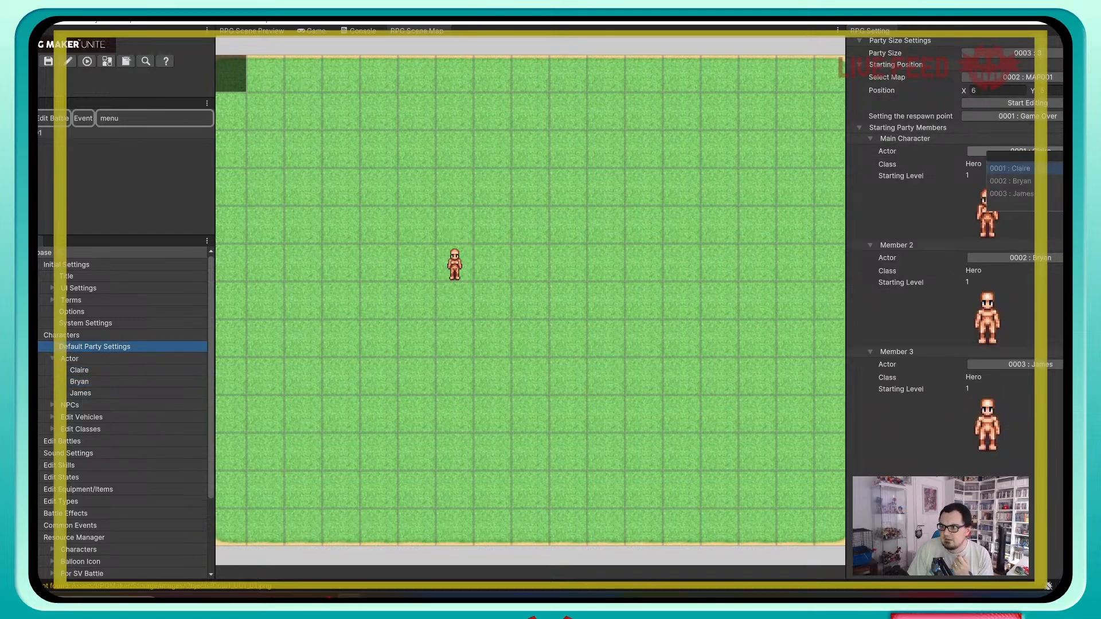
pyautogui.click(1011, 169)
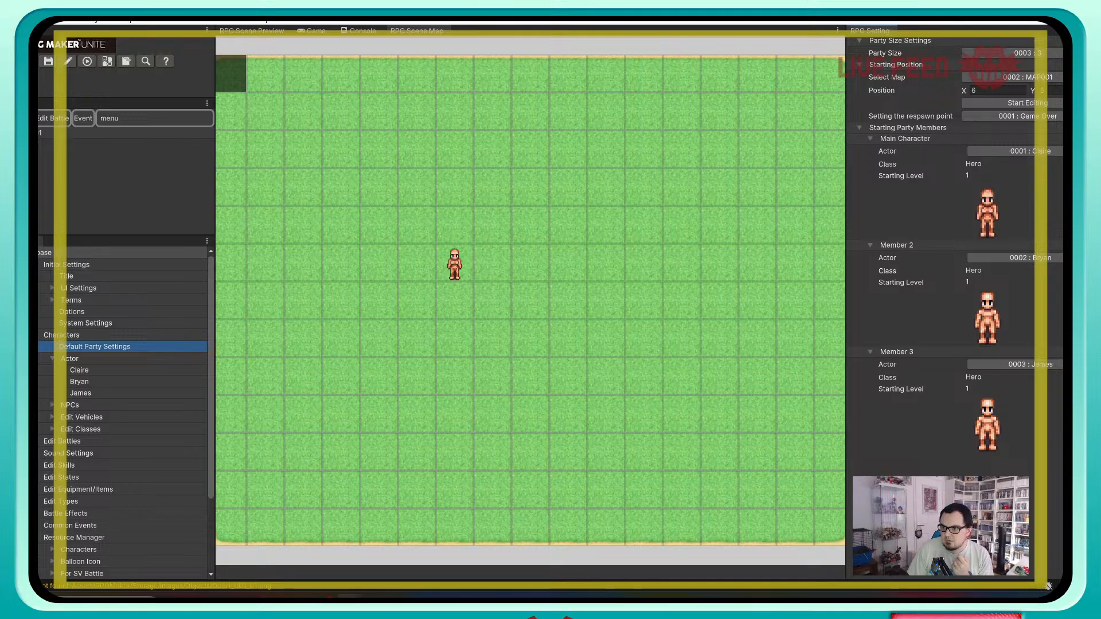
pyautogui.click(79, 370)
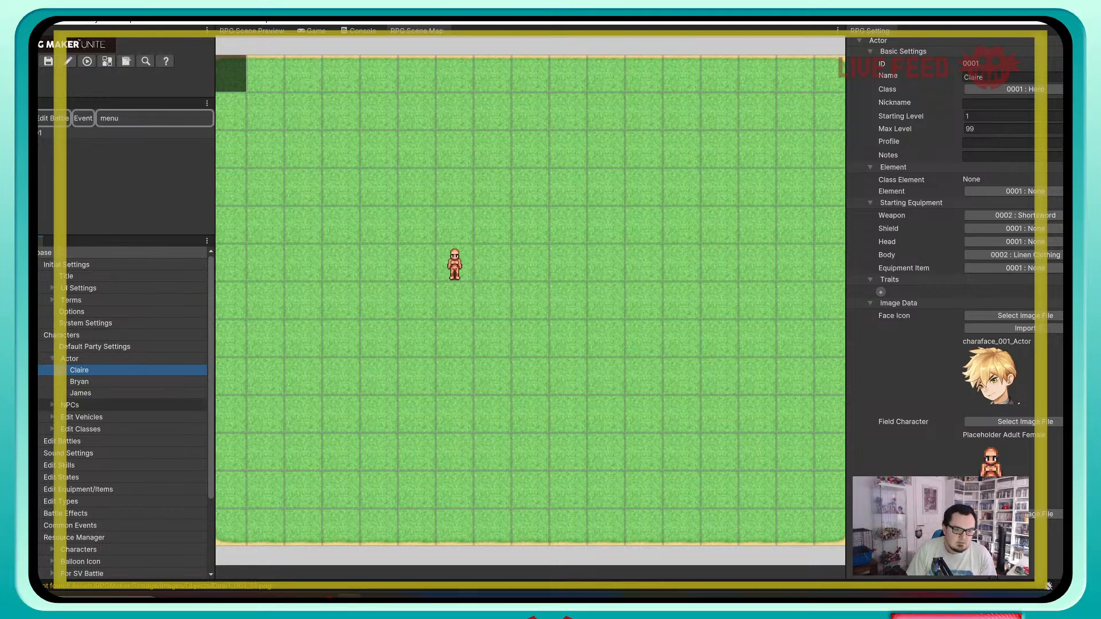
pyautogui.scroll(-3, 123, 410)
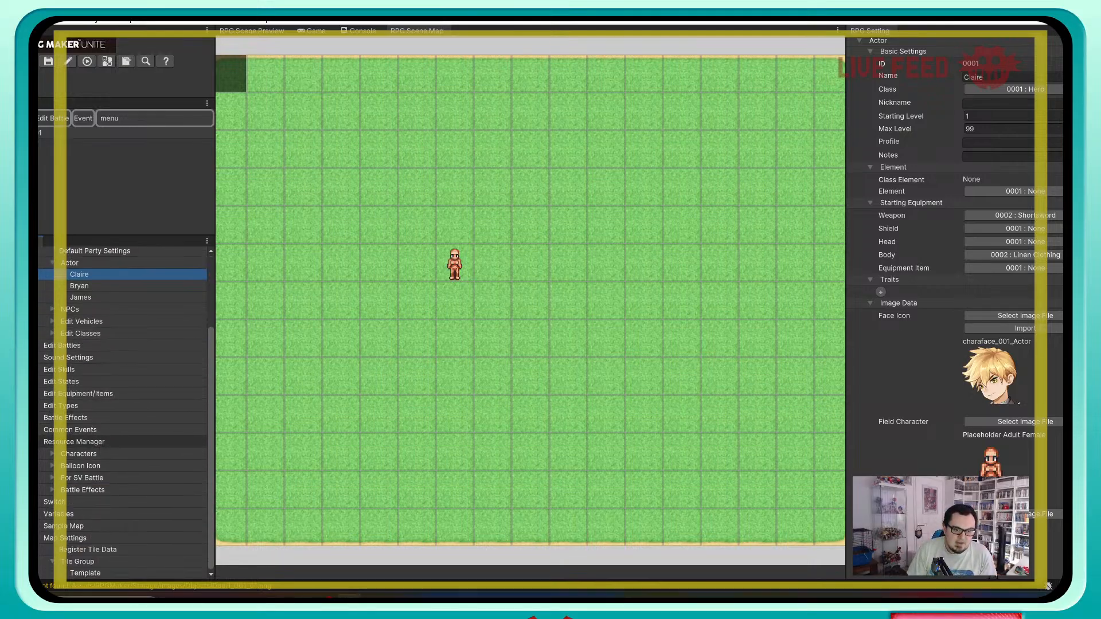
pyautogui.scroll(2, 123, 442)
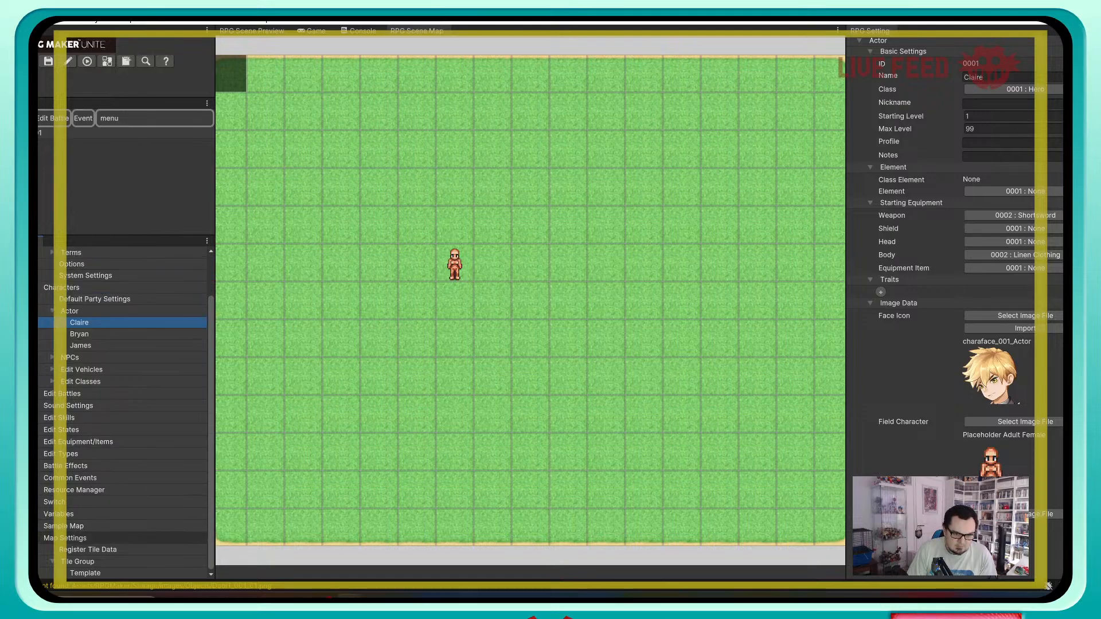
pyautogui.scroll(1, 124, 533)
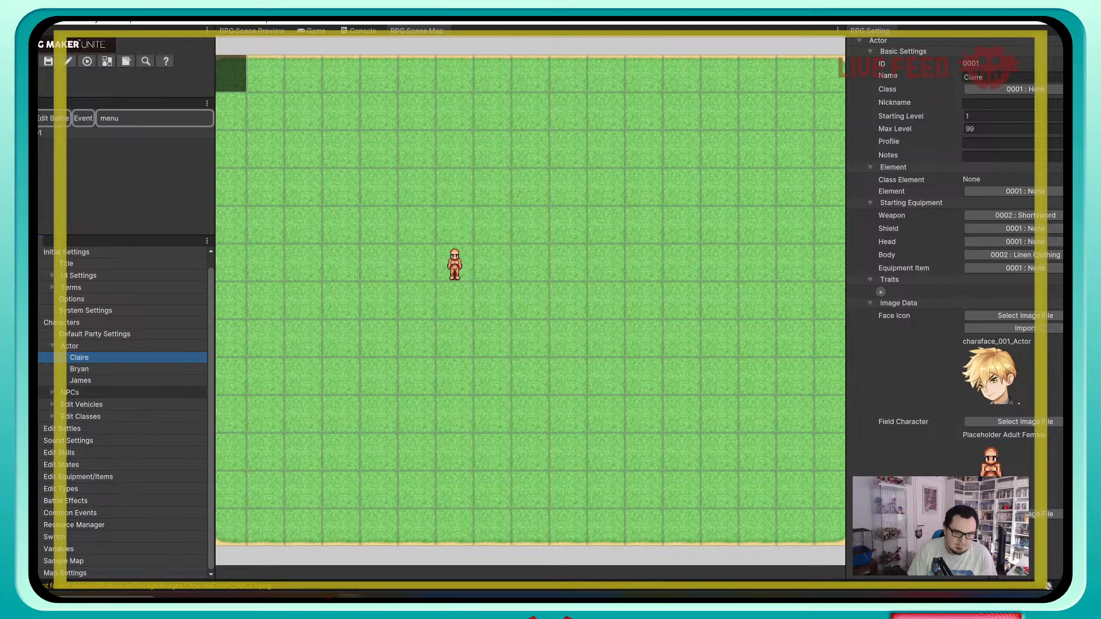
pyautogui.click(52, 346)
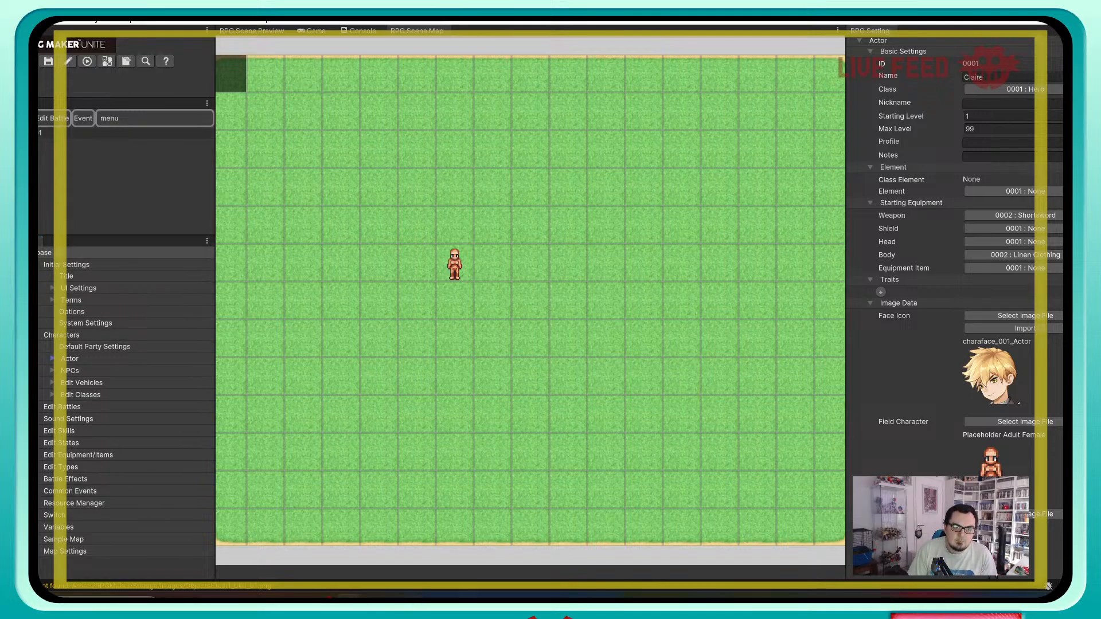
# Step: Rename the map MAP001 as Test
pyautogui.click(86, 132)
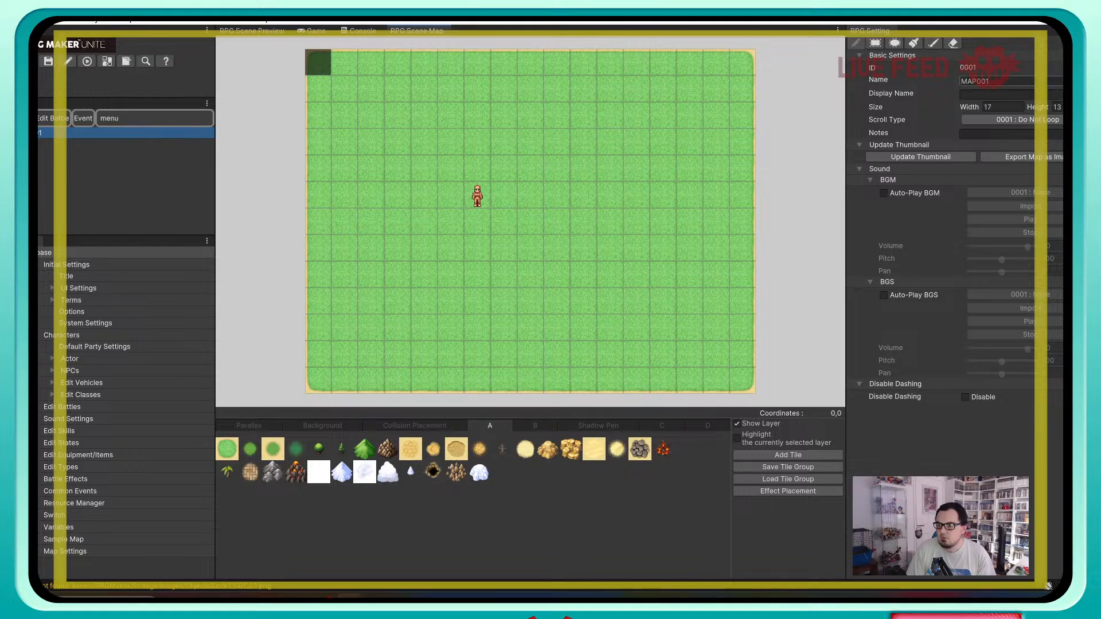
pyautogui.click(998, 81)
pyautogui.write('Test')
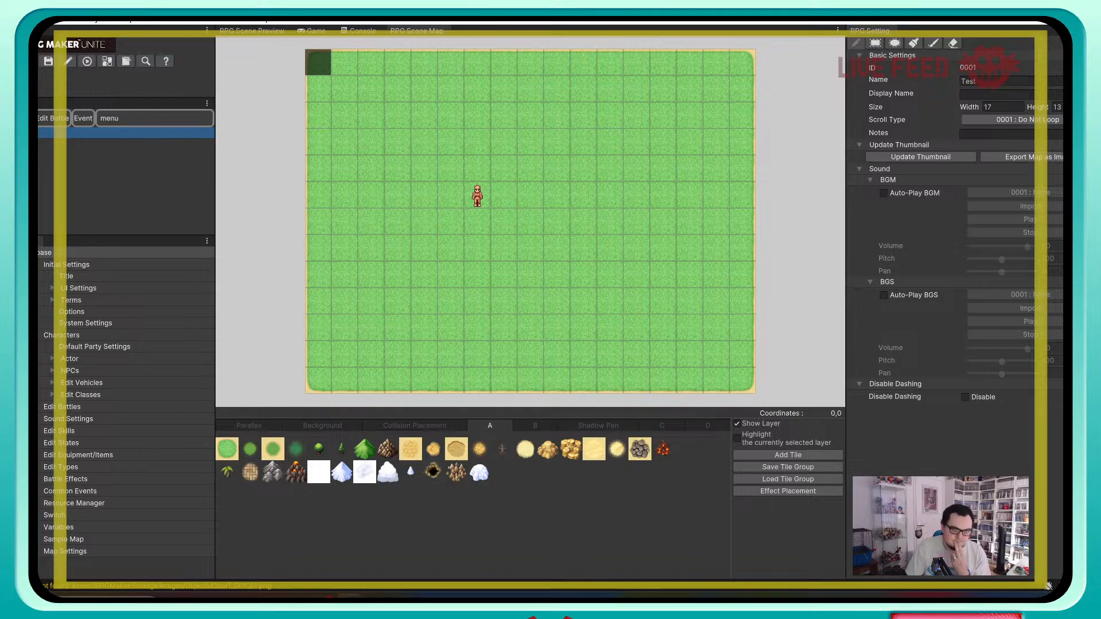
pyautogui.rightClick(40, 134)
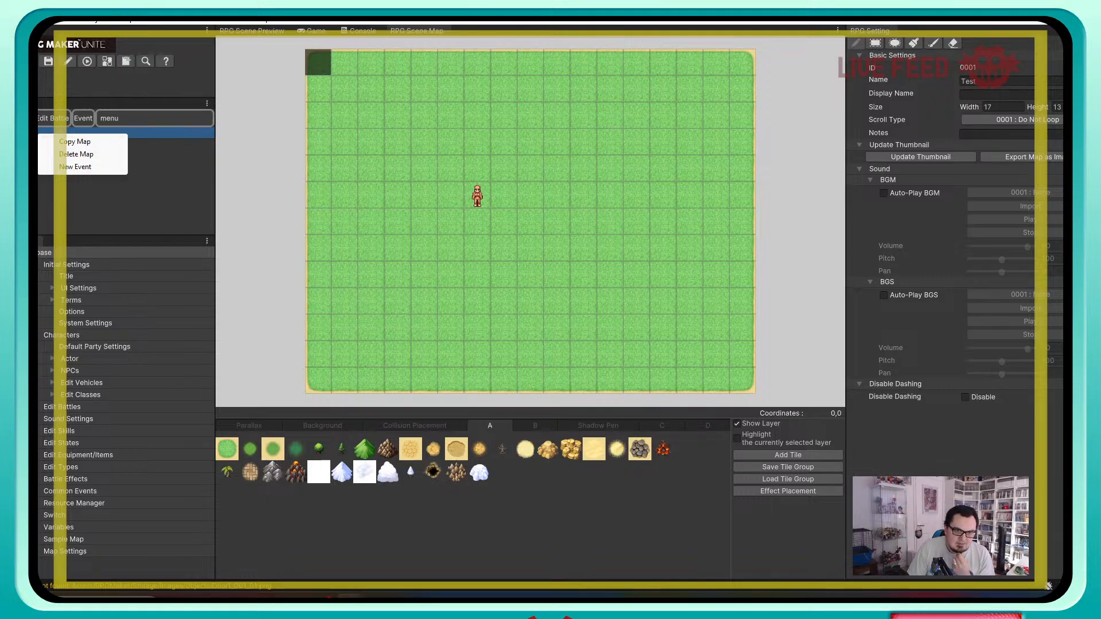
pyautogui.click(75, 167)
pyautogui.rightClick(39, 132)
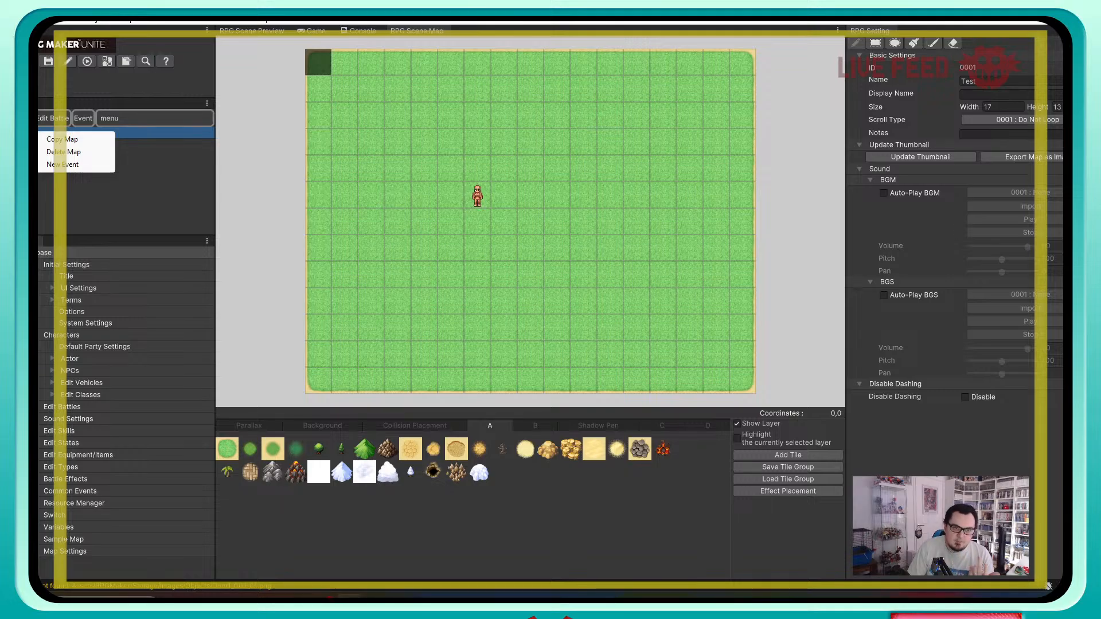
pyautogui.press('Escape')
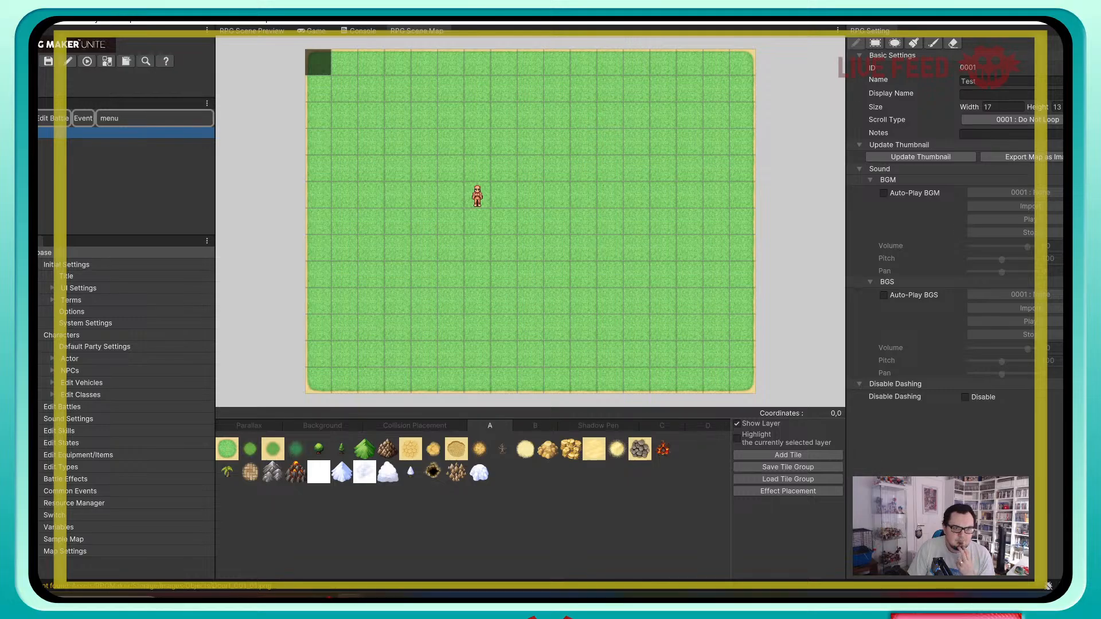
pyautogui.rightClick(23, 104)
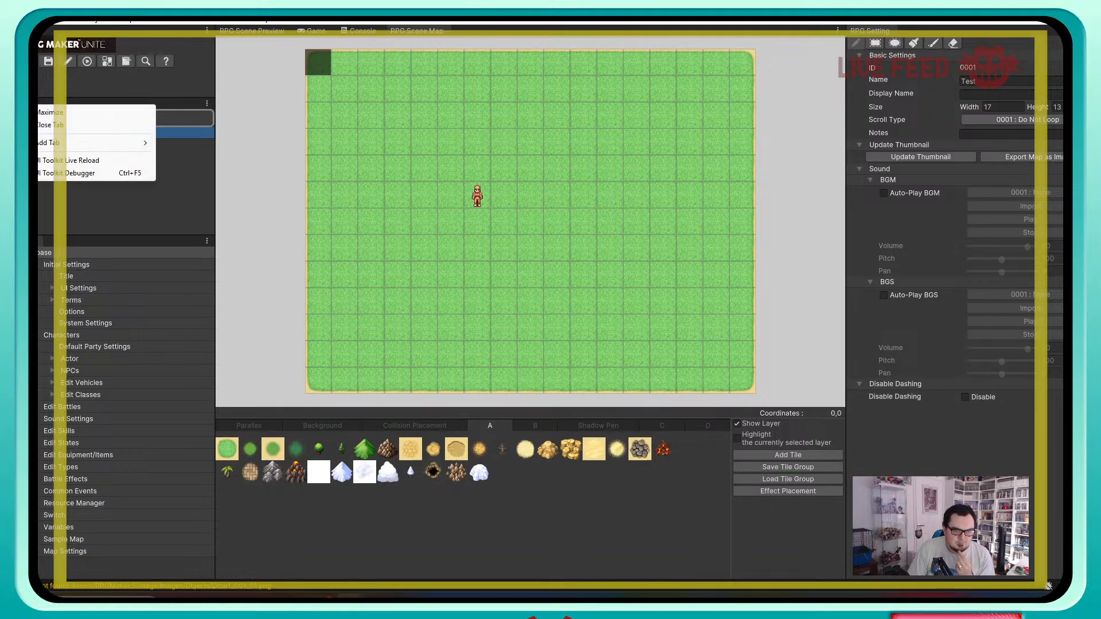
pyautogui.press('Escape')
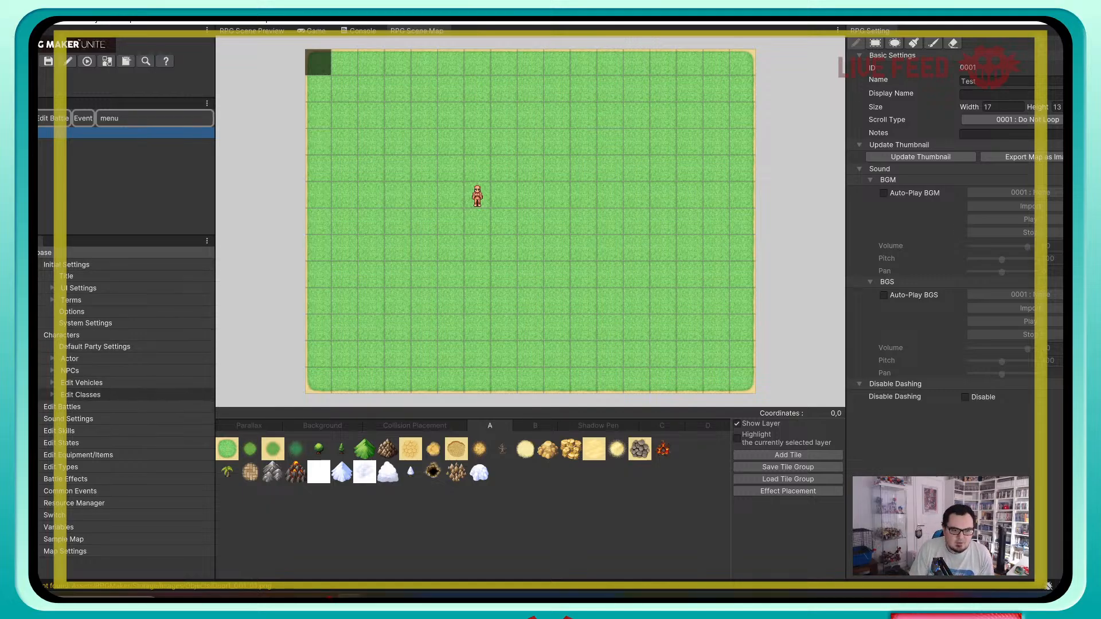
# Step: Look through the list of sample maps and the entries under the map settings
pyautogui.click(64, 539)
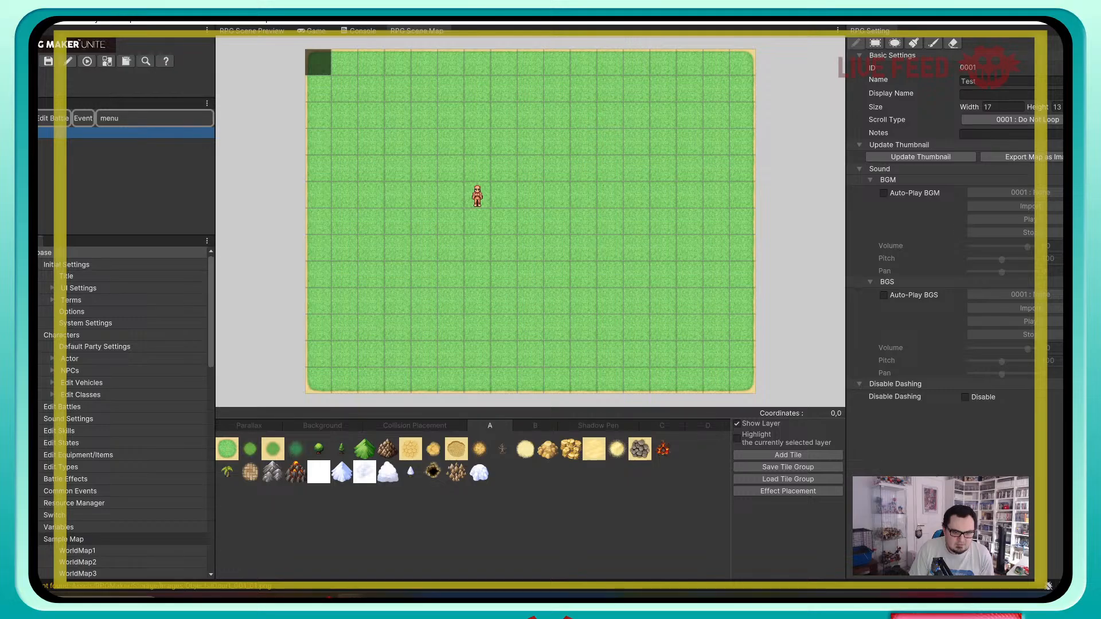
pyautogui.scroll(-2, 78, 524)
pyautogui.scroll(-10, 78, 524)
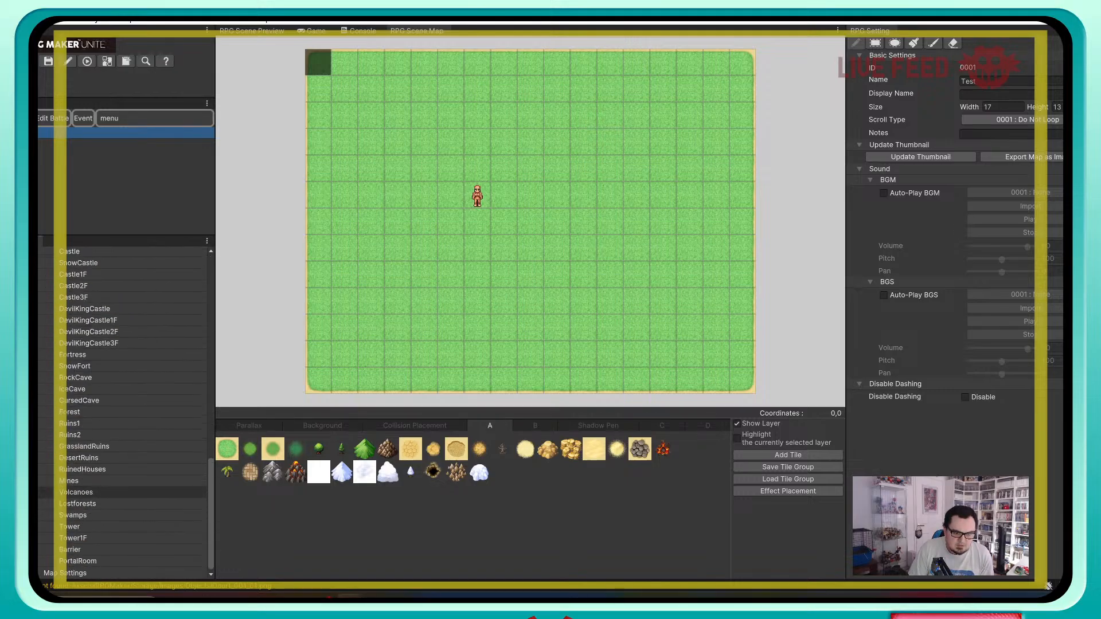
pyautogui.scroll(10, 126, 413)
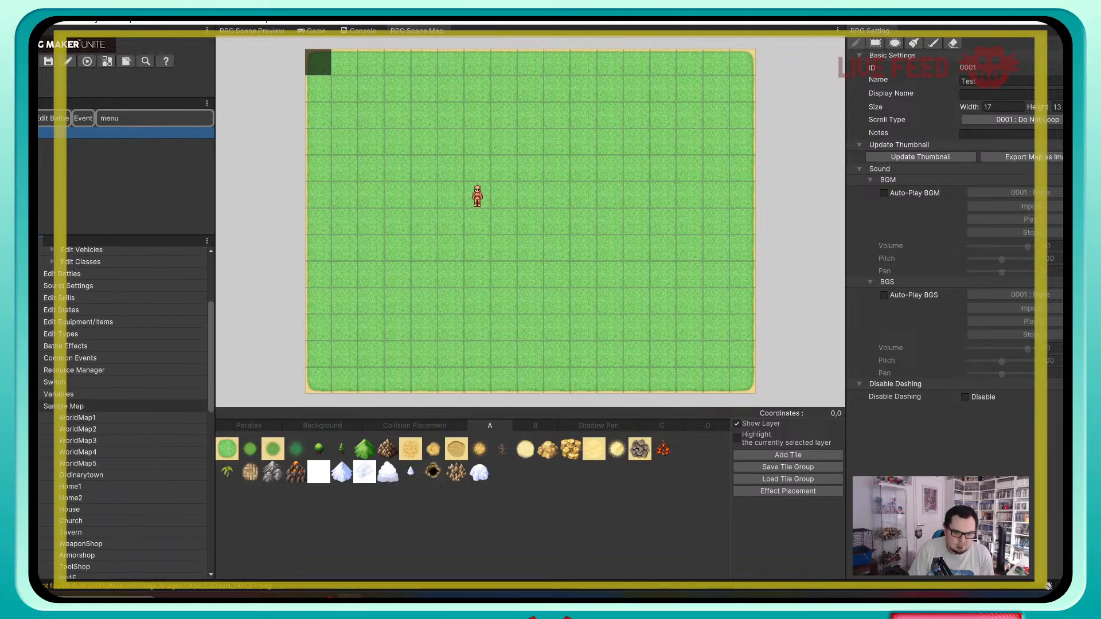
pyautogui.click(63, 406)
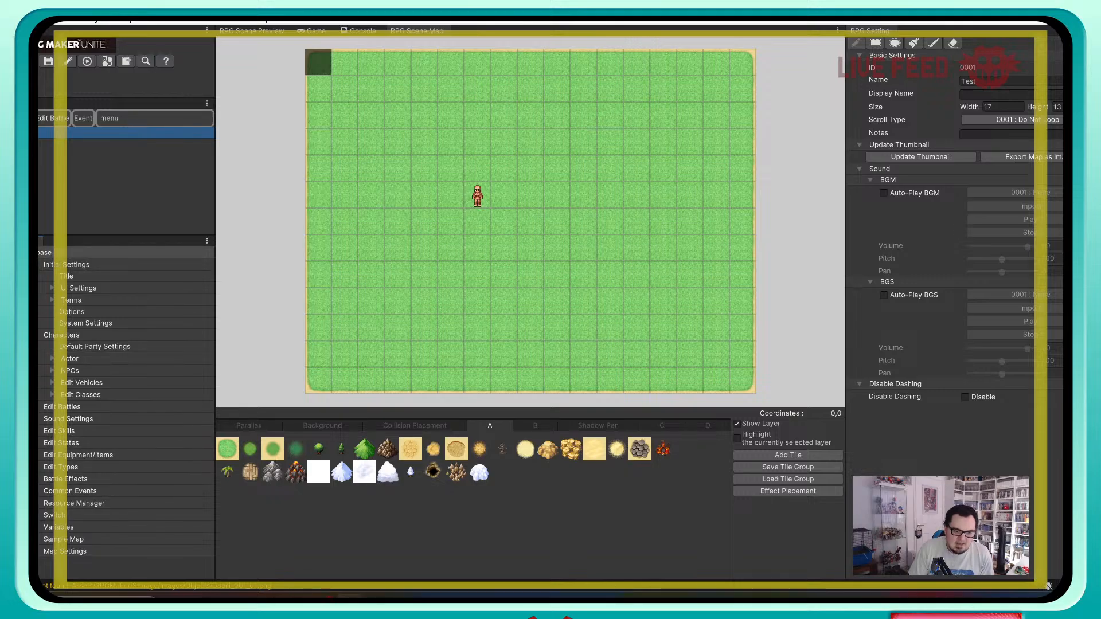
pyautogui.click(65, 551)
pyautogui.scroll(-2, 126, 515)
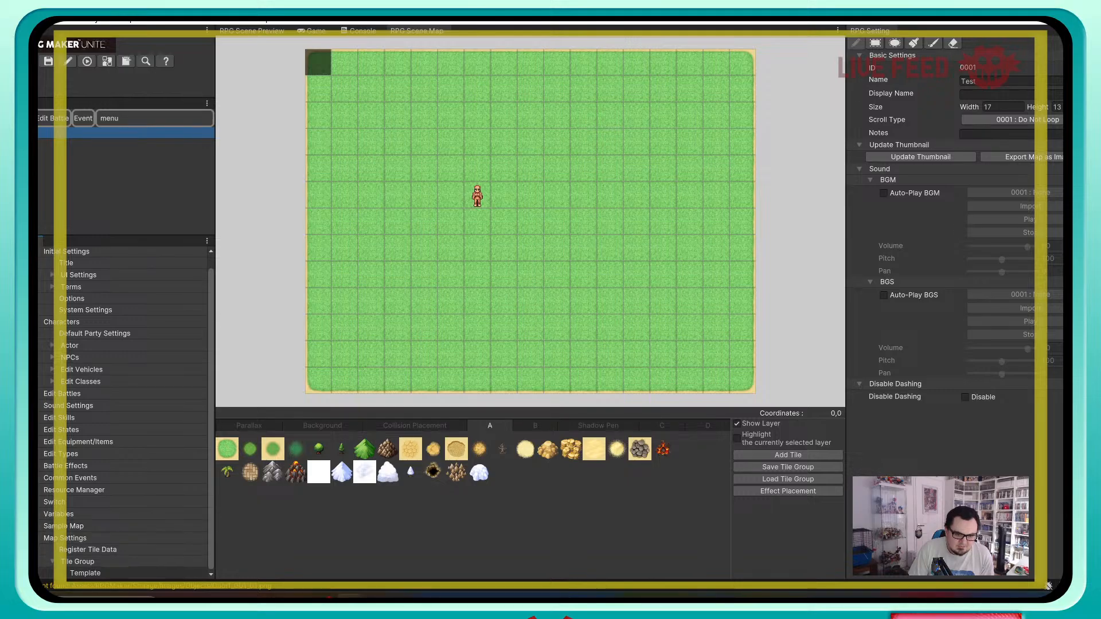
pyautogui.scroll(2, 126, 562)
pyautogui.click(65, 551)
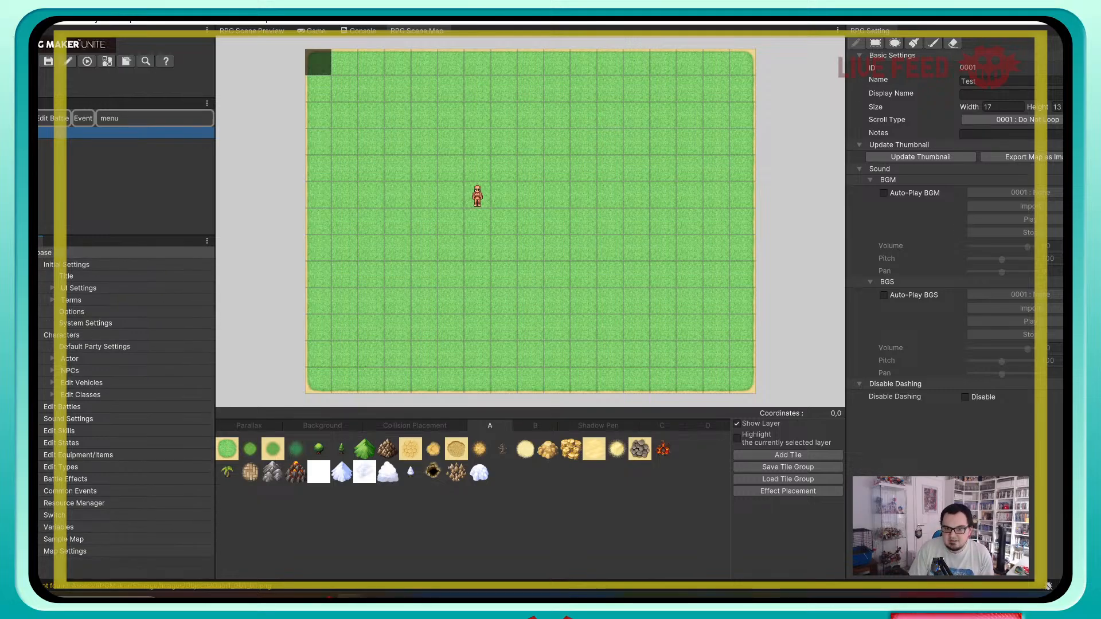
# Step: Look through the Test map's parallax, background and collision layers and the existing ground tiles on layer A
pyautogui.click(249, 426)
pyautogui.click(322, 426)
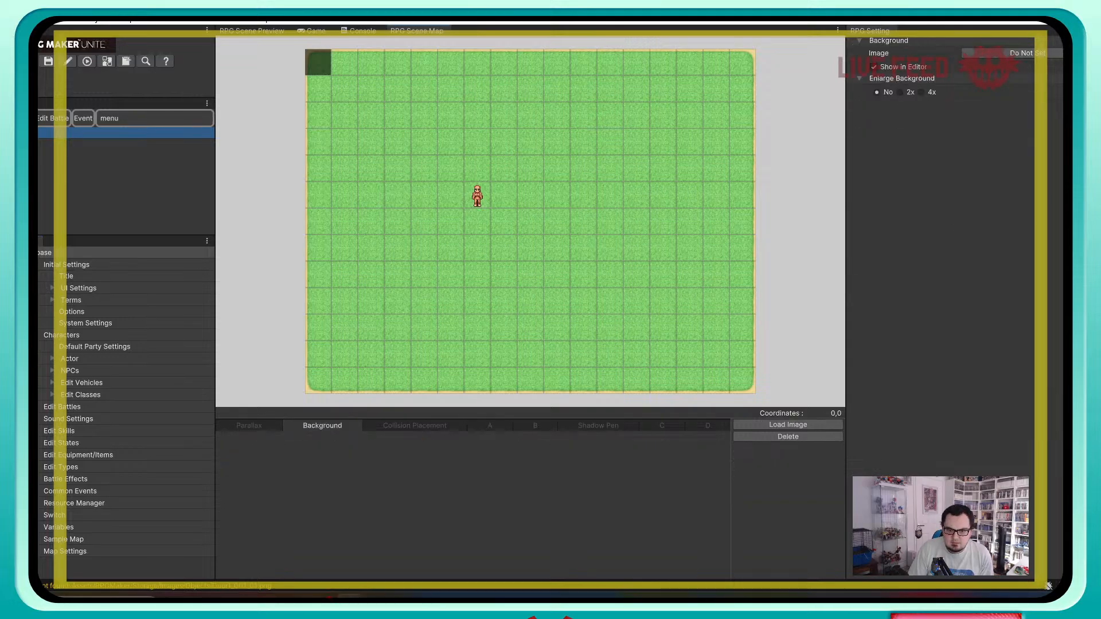
pyautogui.click(415, 426)
pyautogui.click(489, 426)
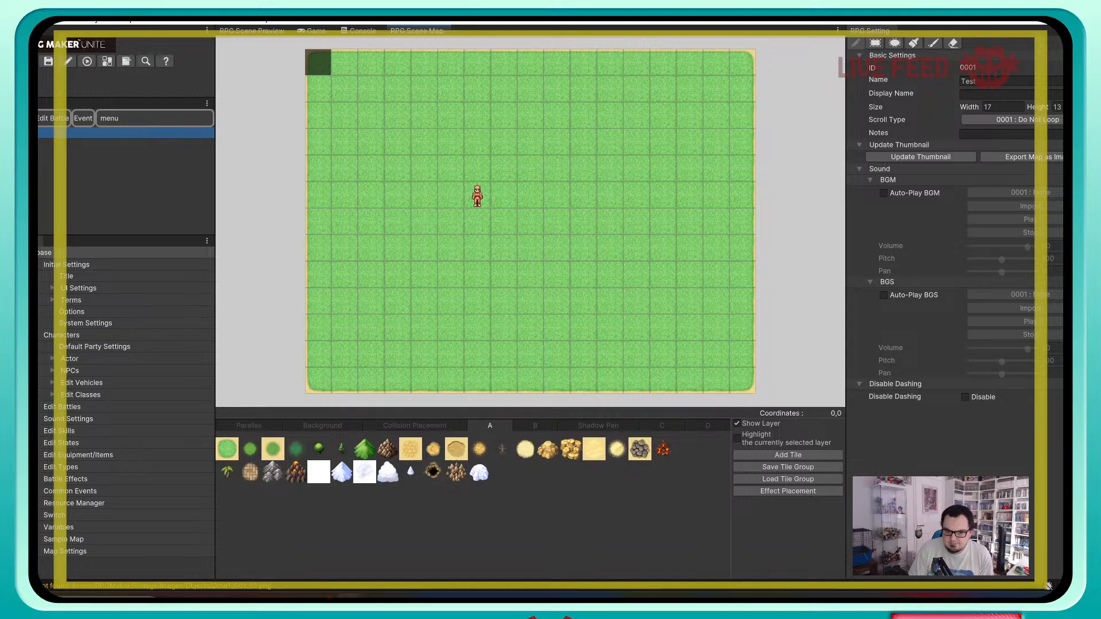
pyautogui.click(227, 449)
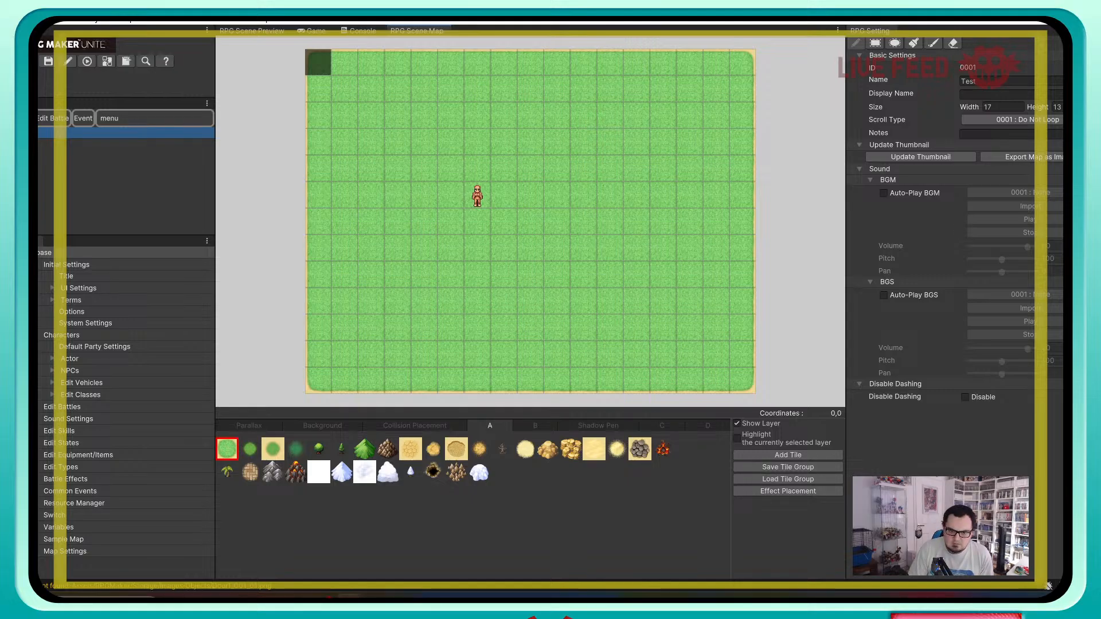
pyautogui.rightClick(232, 451)
pyautogui.press('Escape')
pyautogui.click(273, 449)
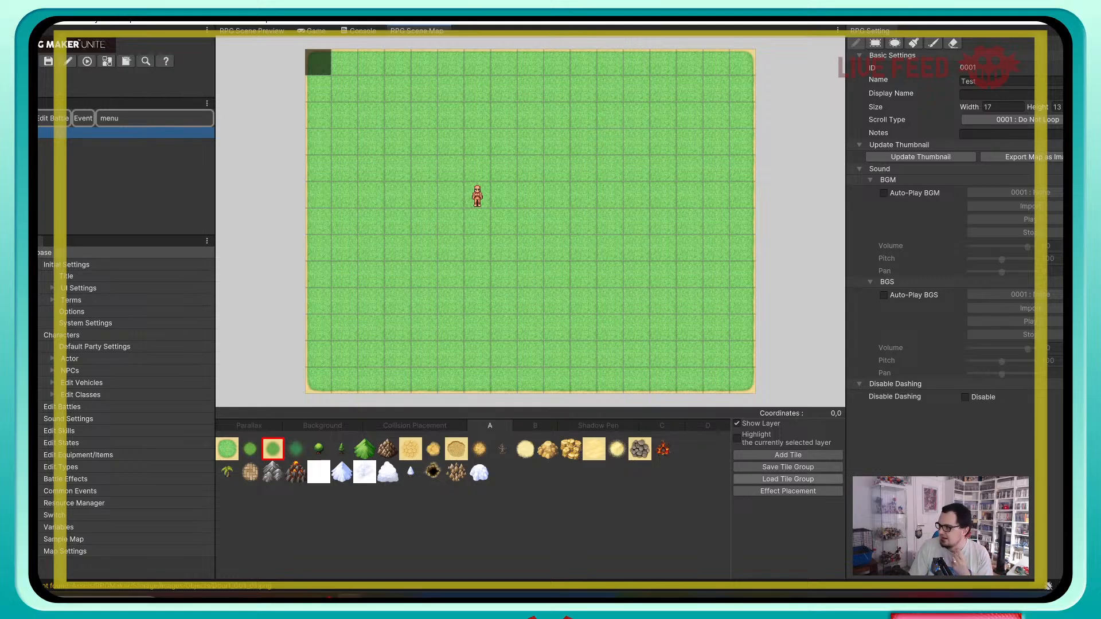
# Step: Load the tile group #0001 Template for the Test map, replacing the current tile set
pyautogui.click(788, 480)
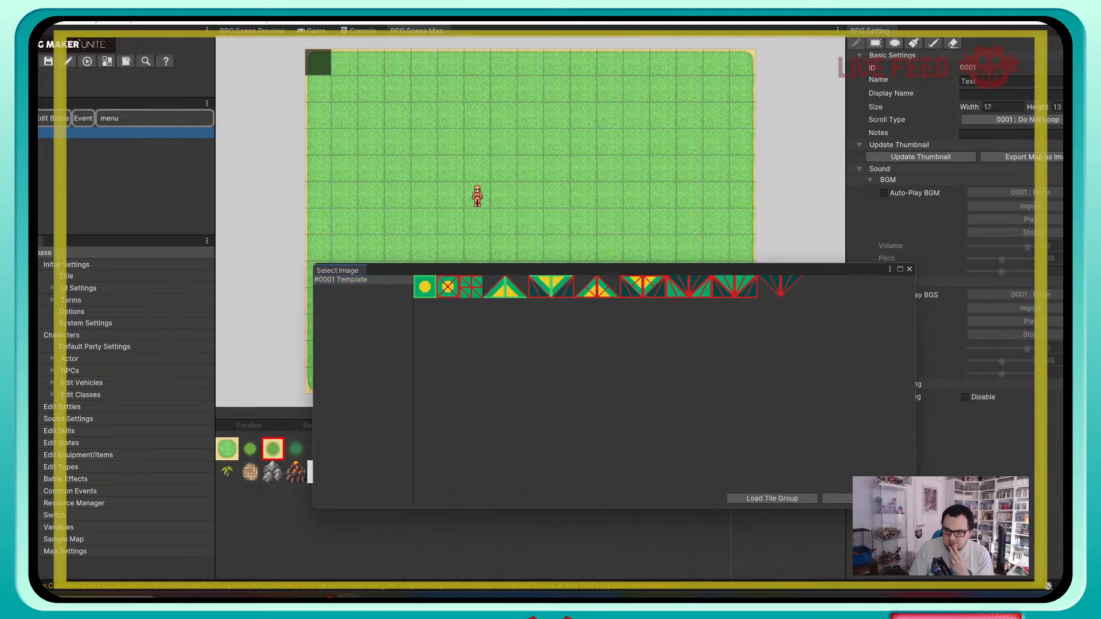
pyautogui.click(772, 498)
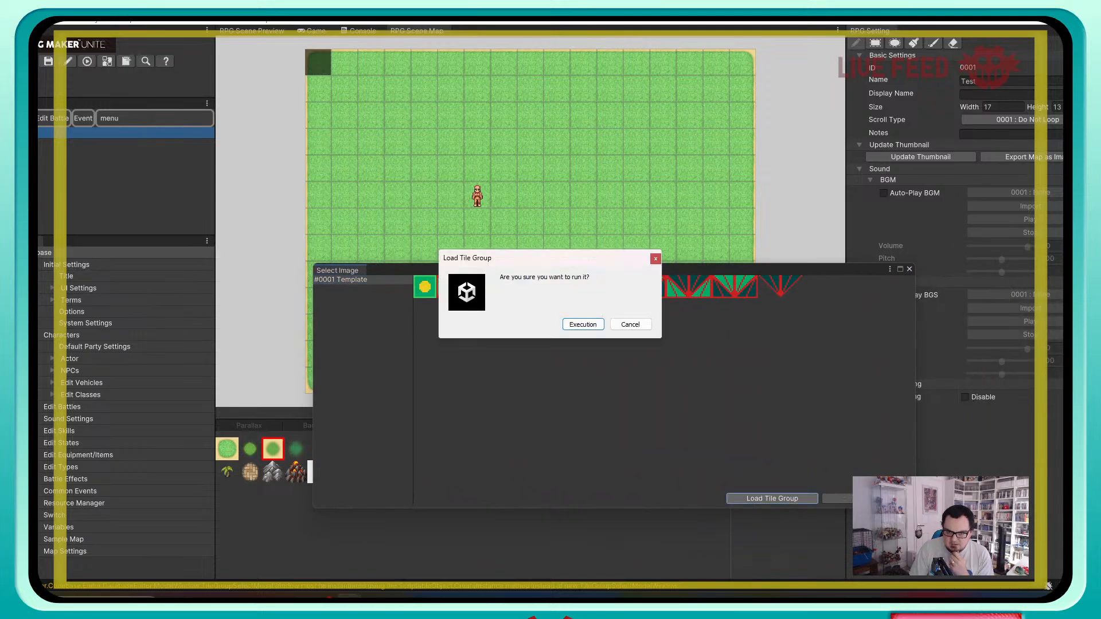
pyautogui.click(583, 324)
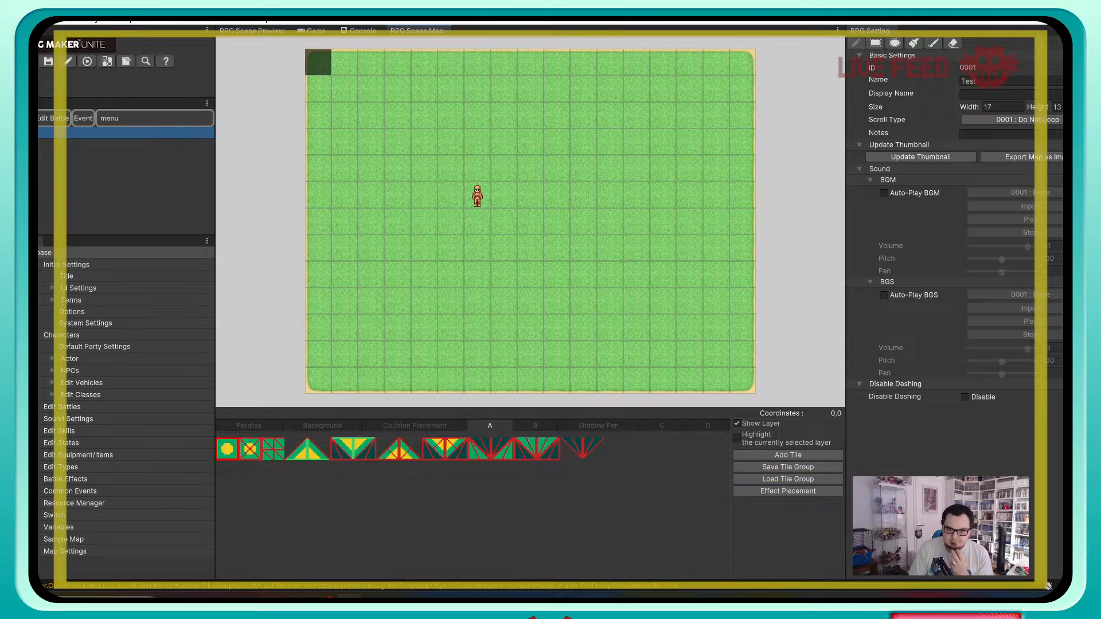
# Step: Paint freehand trial patches of the plain yellow template ground tile over the grass in the map's middle and right side
pyautogui.moveTo(504, 195)
pyautogui.mouseDown()
pyautogui.moveTo(530, 248)
pyautogui.moveTo(567, 195)
pyautogui.moveTo(476, 275)
pyautogui.moveTo(372, 230)
pyautogui.moveTo(451, 247)
pyautogui.mouseUp()
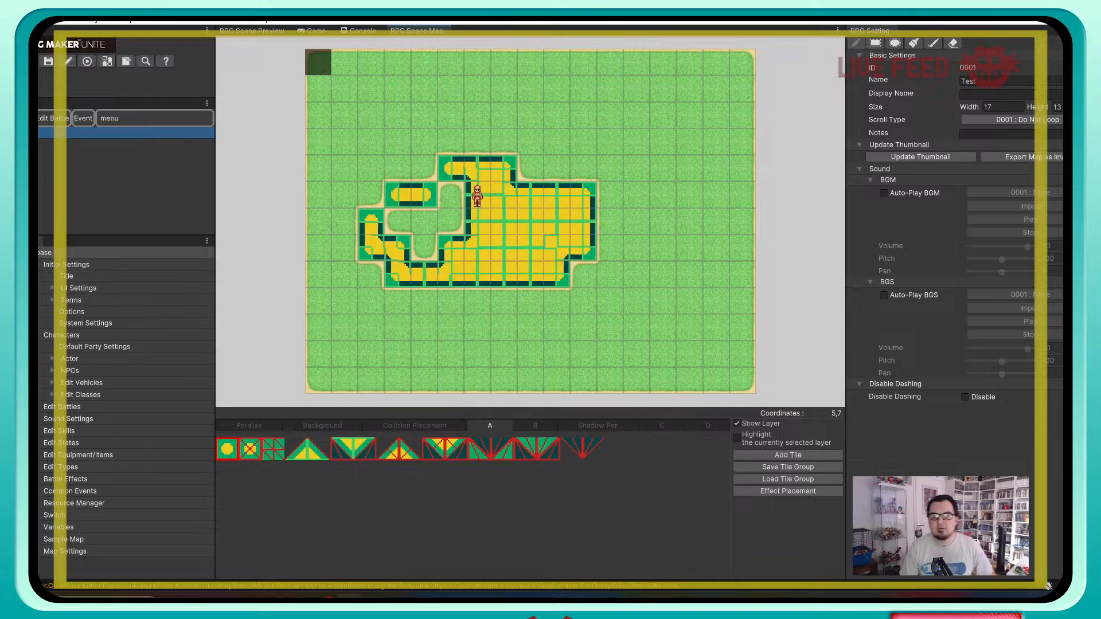
pyautogui.moveTo(636, 116)
pyautogui.mouseDown()
pyautogui.moveTo(662, 115)
pyautogui.moveTo(662, 168)
pyautogui.moveTo(714, 168)
pyautogui.moveTo(714, 221)
pyautogui.moveTo(661, 220)
pyautogui.moveTo(661, 300)
pyautogui.moveTo(582, 326)
pyautogui.moveTo(688, 327)
pyautogui.moveTo(714, 300)
pyautogui.moveTo(714, 274)
pyautogui.moveTo(714, 353)
pyautogui.moveTo(582, 353)
pyautogui.mouseUp()
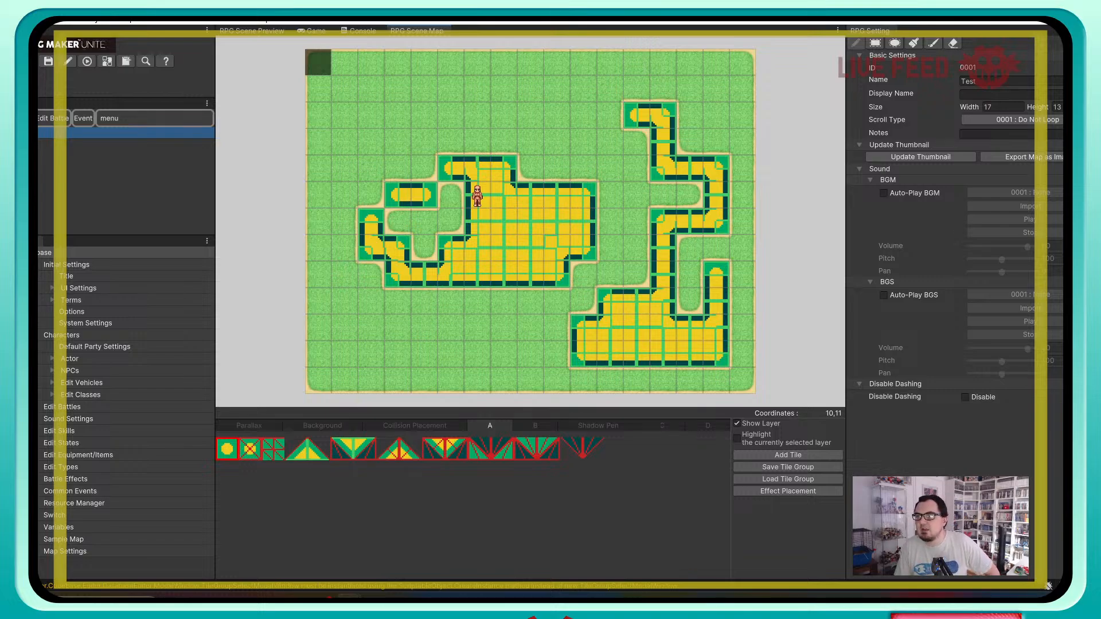
pyautogui.click(933, 43)
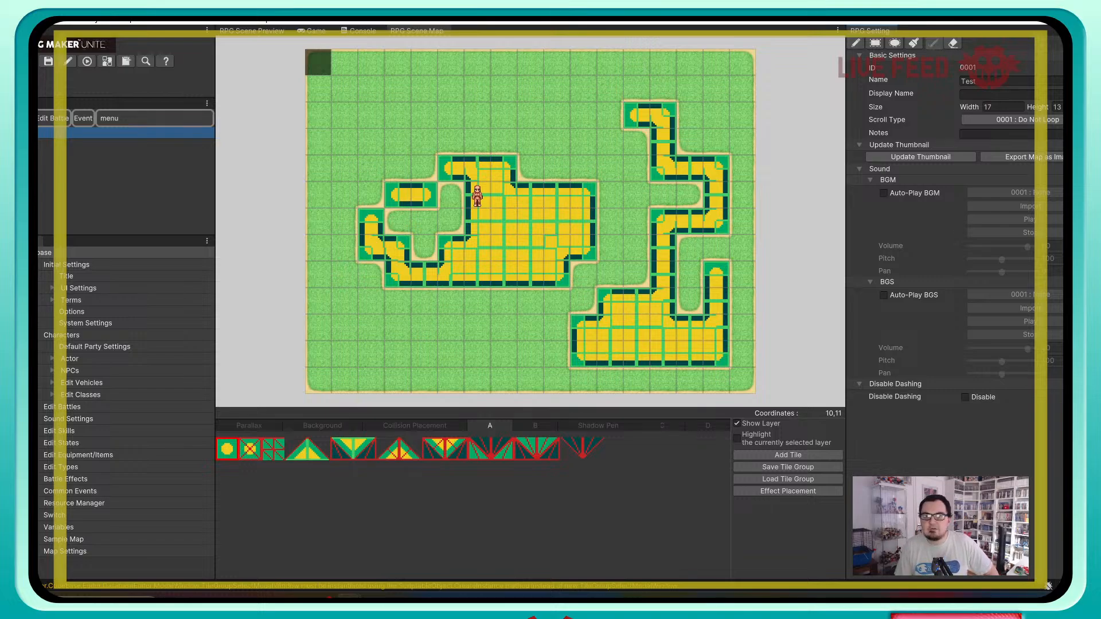
pyautogui.moveTo(458, 95)
pyautogui.mouseDown()
pyautogui.moveTo(523, 136)
pyautogui.moveTo(470, 109)
pyautogui.moveTo(484, 122)
pyautogui.mouseUp()
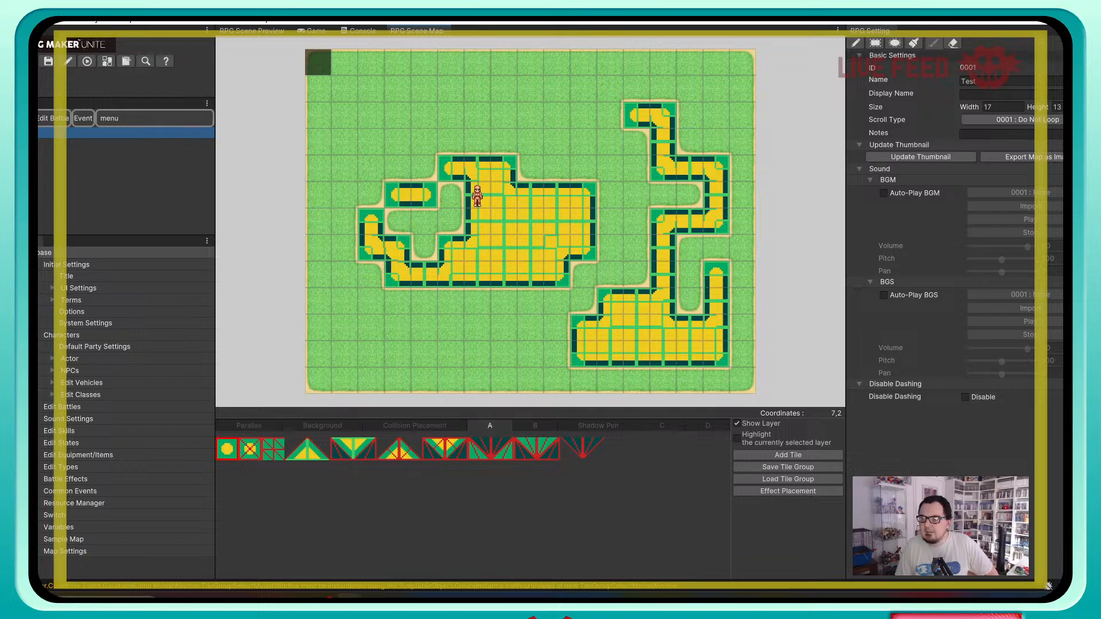
# Step: Fill the whole Test map, including the enclosed grass patch, with the plain yellow template ground tile
pyautogui.click(914, 43)
pyautogui.click(528, 88)
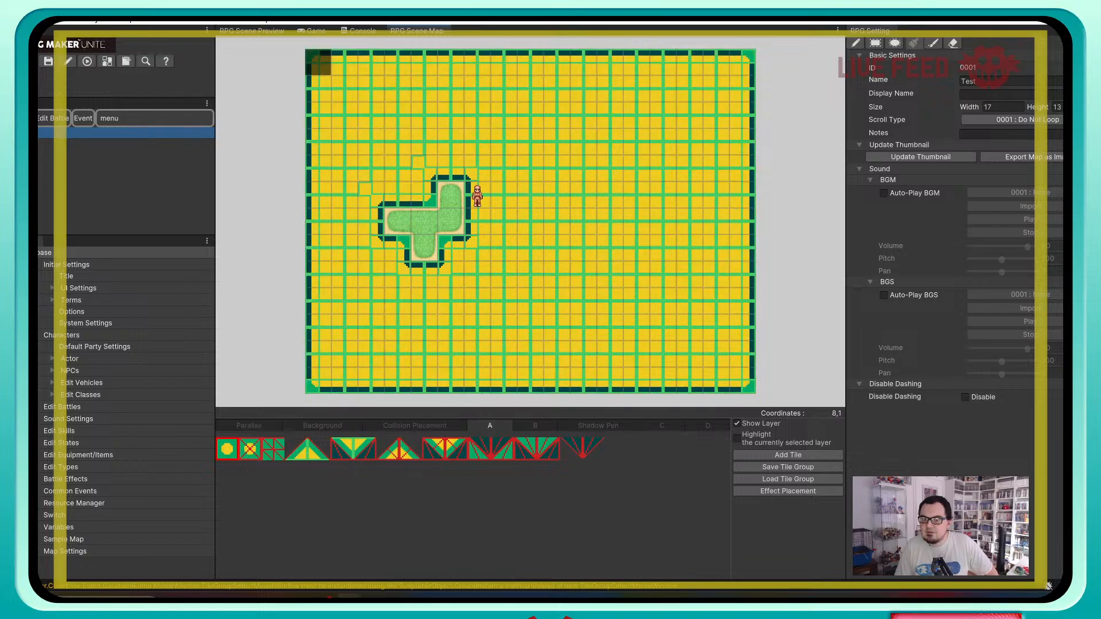
pyautogui.click(425, 221)
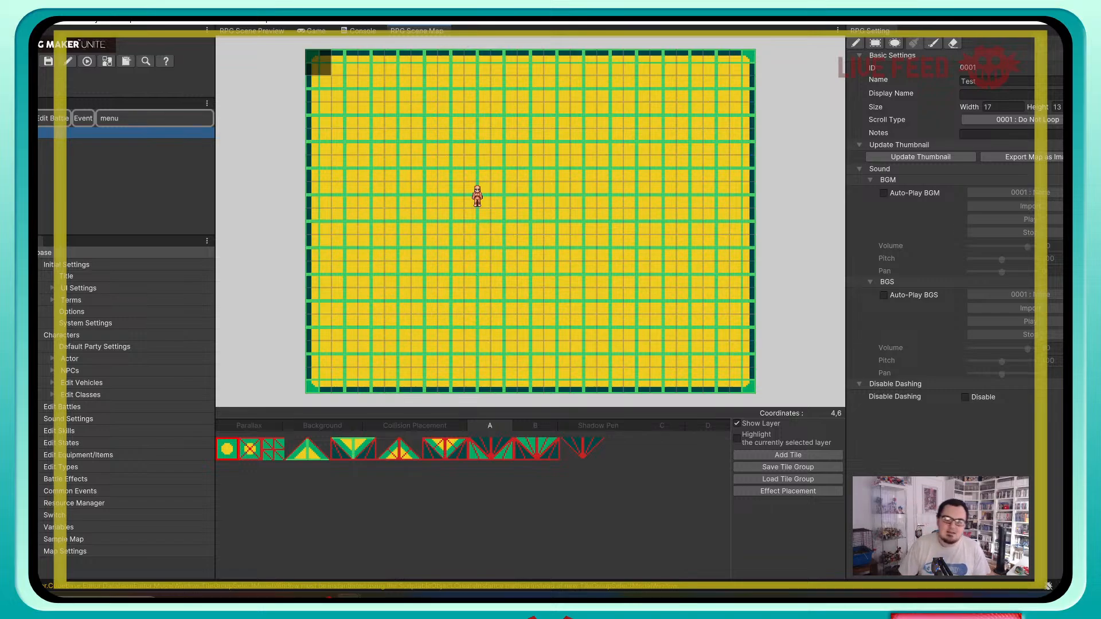
# Step: Paint an uneven band of the red-crossed yellow template tile along the map's entire bottom edge, two to three tiles high in places
pyautogui.click(250, 449)
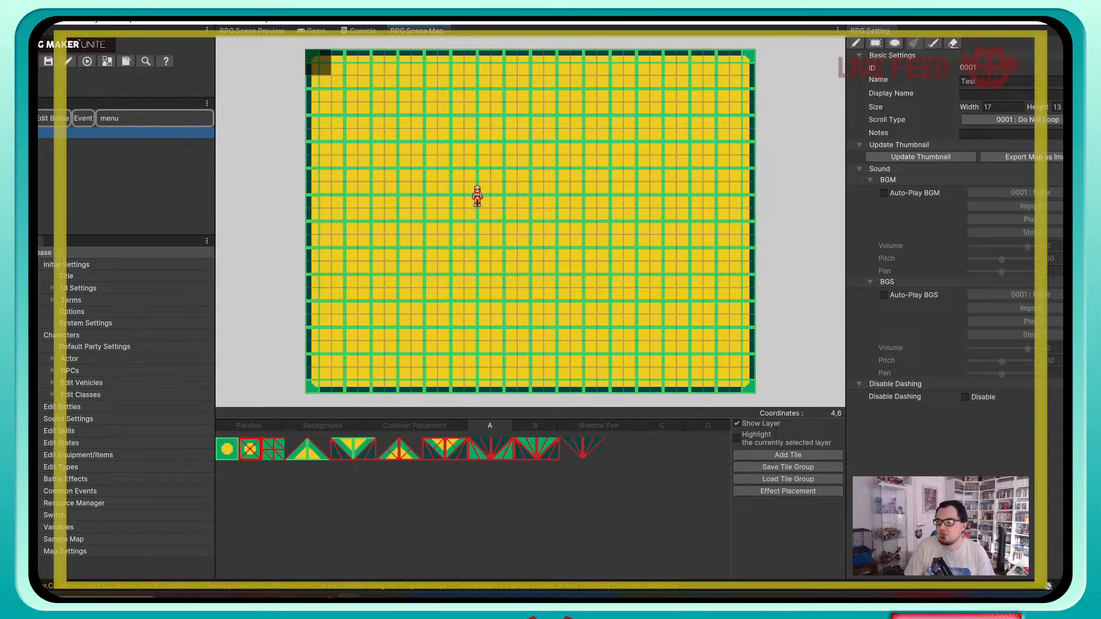
pyautogui.click(934, 43)
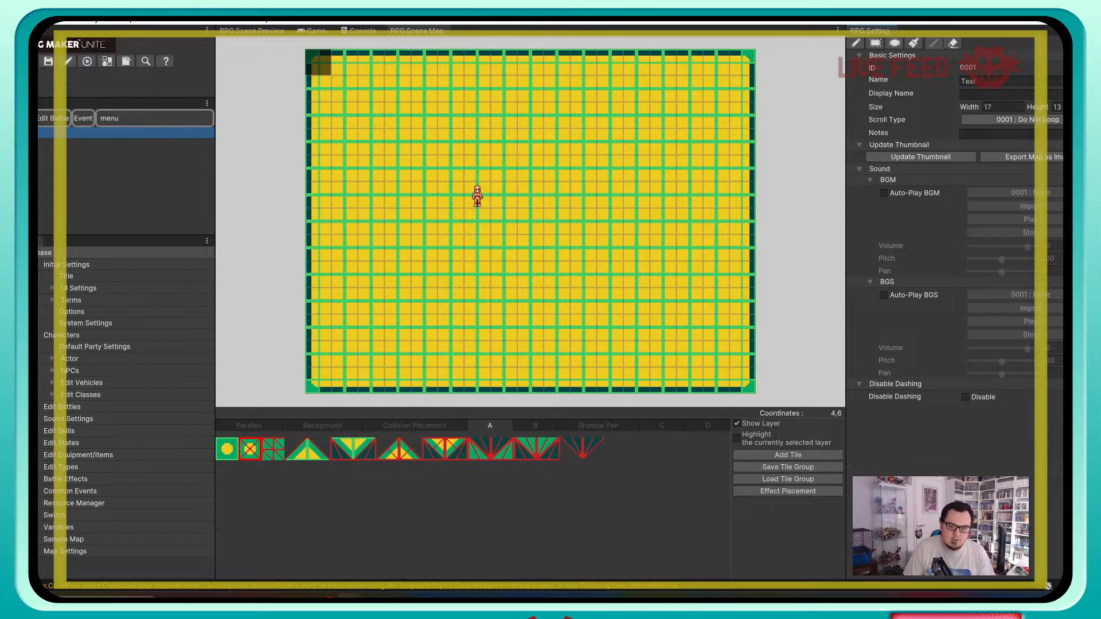
pyautogui.moveTo(312, 374); pyautogui.dragTo(338, 374)
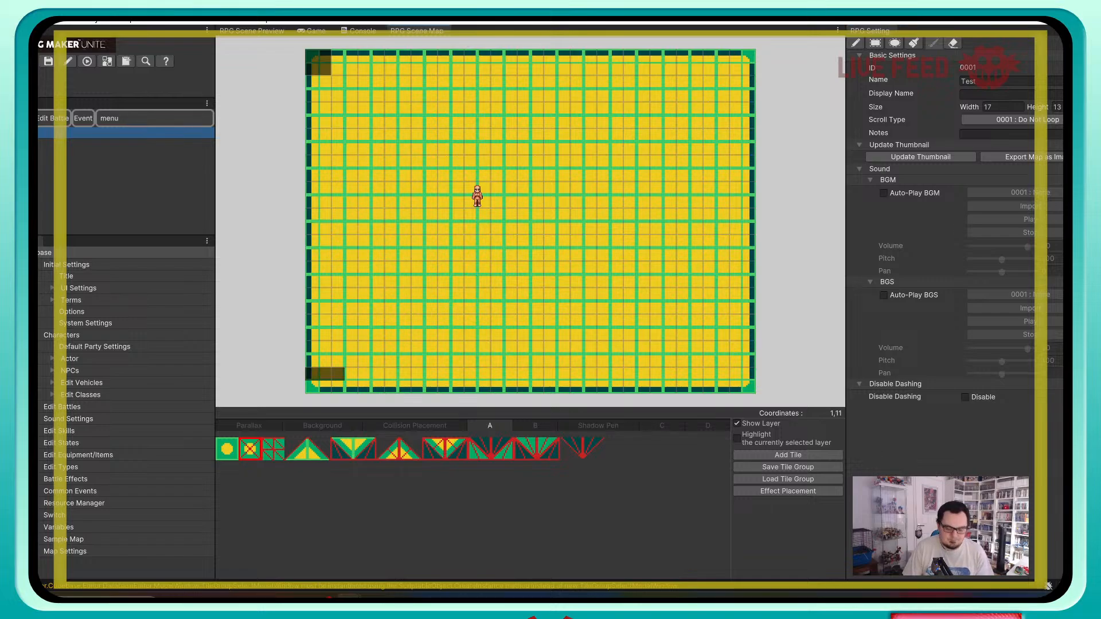
pyautogui.hotkey('ctrl', 'z')
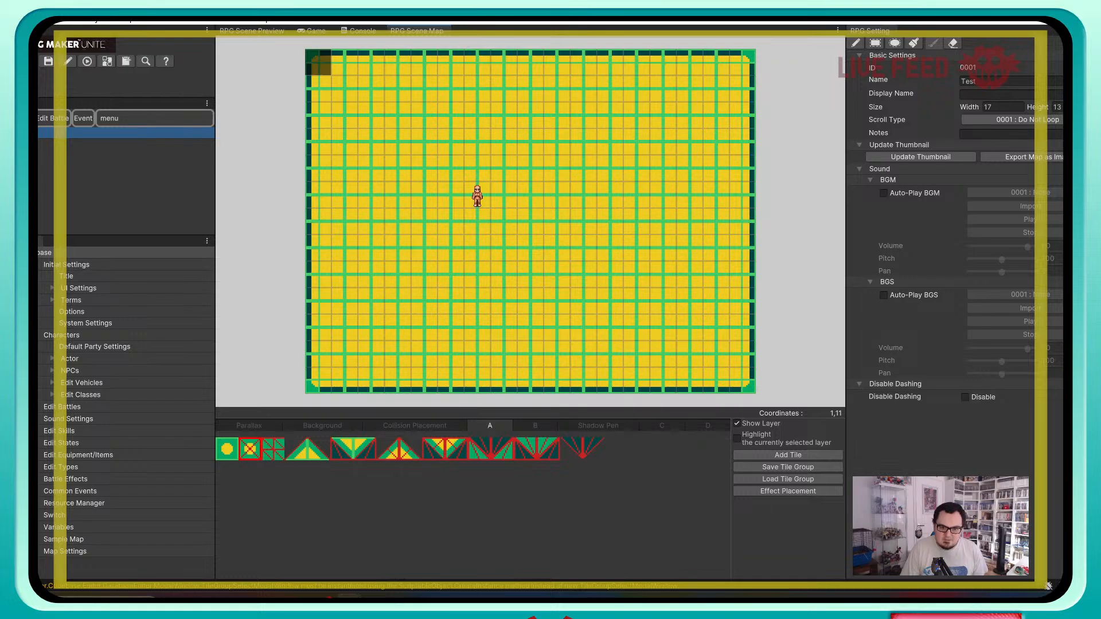
pyautogui.click(855, 43)
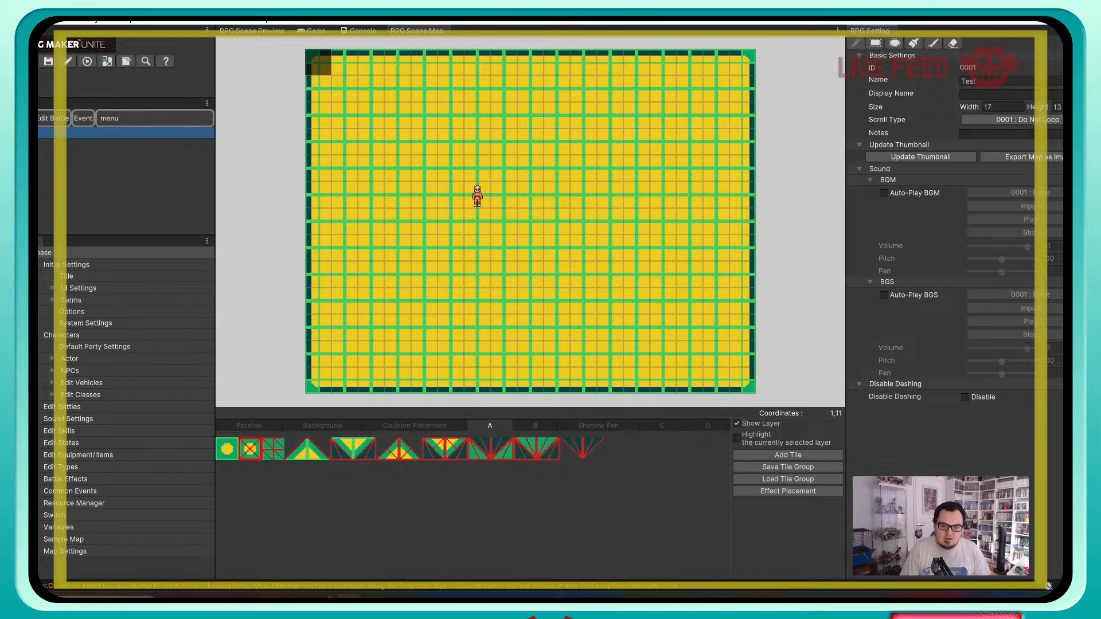
pyautogui.moveTo(319, 380)
pyautogui.mouseDown()
pyautogui.moveTo(399, 355)
pyautogui.moveTo(451, 380)
pyautogui.moveTo(663, 327)
pyautogui.moveTo(742, 353)
pyautogui.moveTo(689, 380)
pyautogui.moveTo(345, 380)
pyautogui.mouseUp()
pyautogui.moveTo(583, 354); pyautogui.dragTo(663, 353)
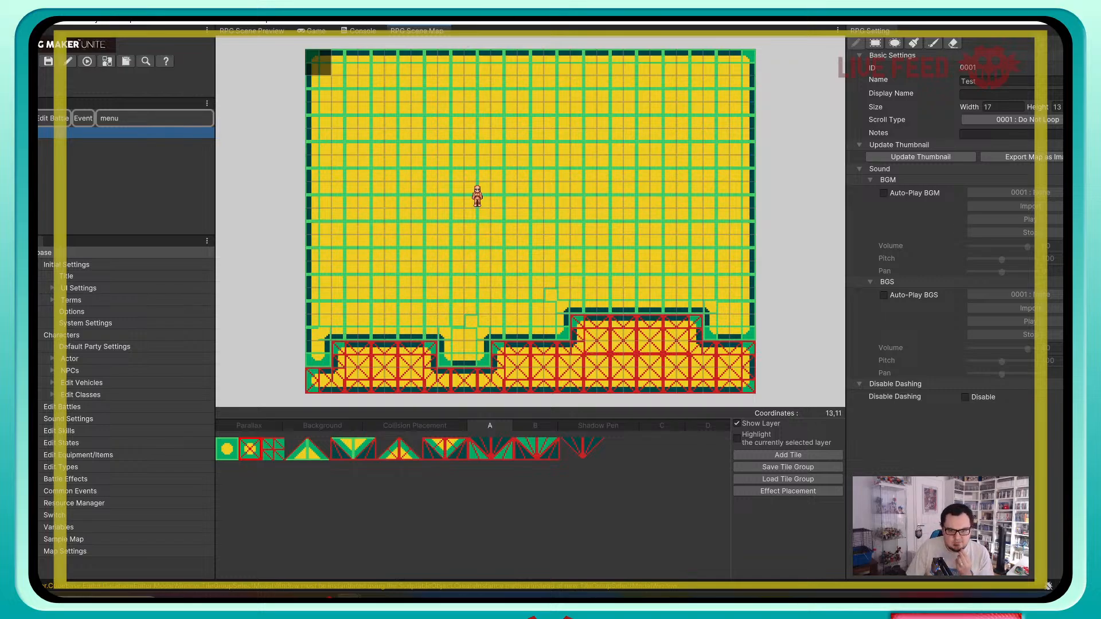
# Step: Paint stepped diagonal areas of the dark green red-bordered template tile that completely cover the map's upper-left and upper-right corners
pyautogui.click(273, 449)
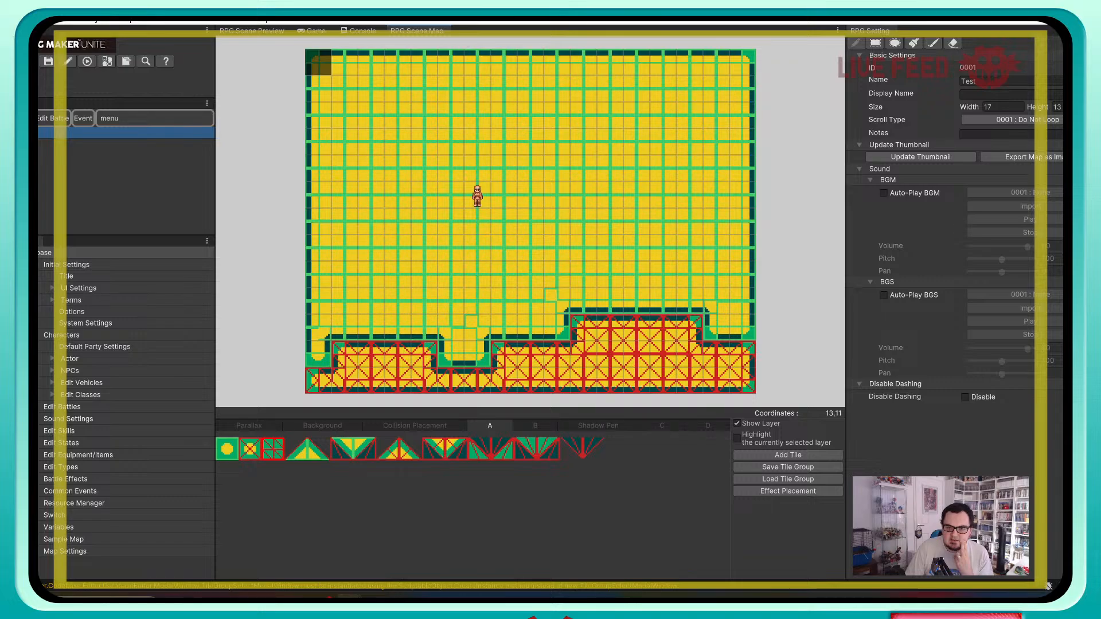
pyautogui.moveTo(318, 261)
pyautogui.mouseDown()
pyautogui.moveTo(324, 241)
pyautogui.moveTo(530, 89)
pyautogui.moveTo(530, 63)
pyautogui.mouseUp()
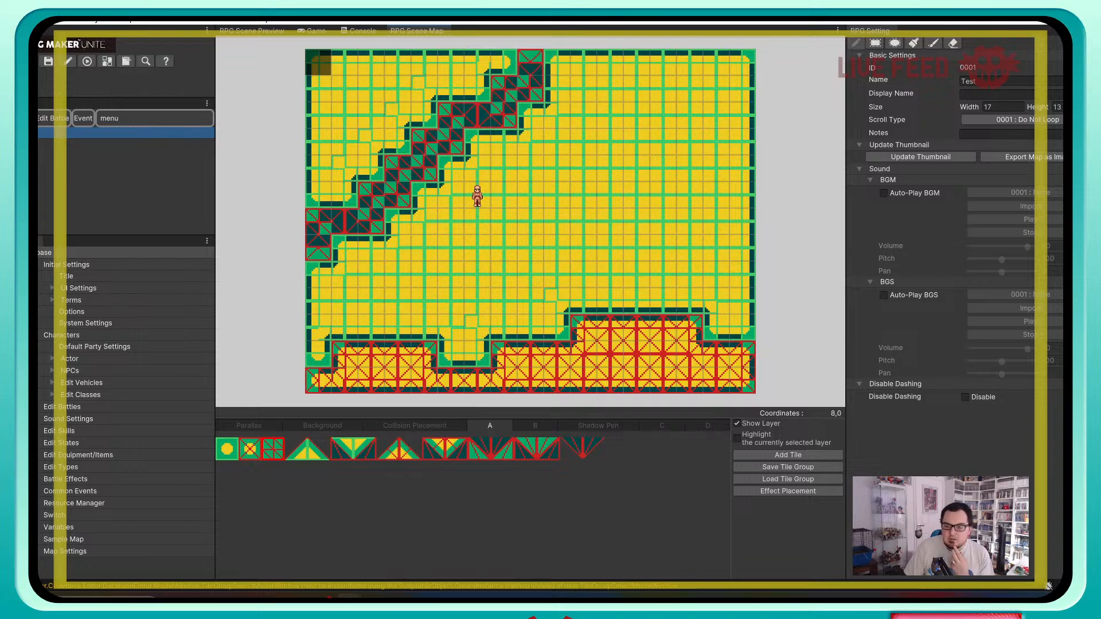
pyautogui.hotkey('ctrl', 'z')
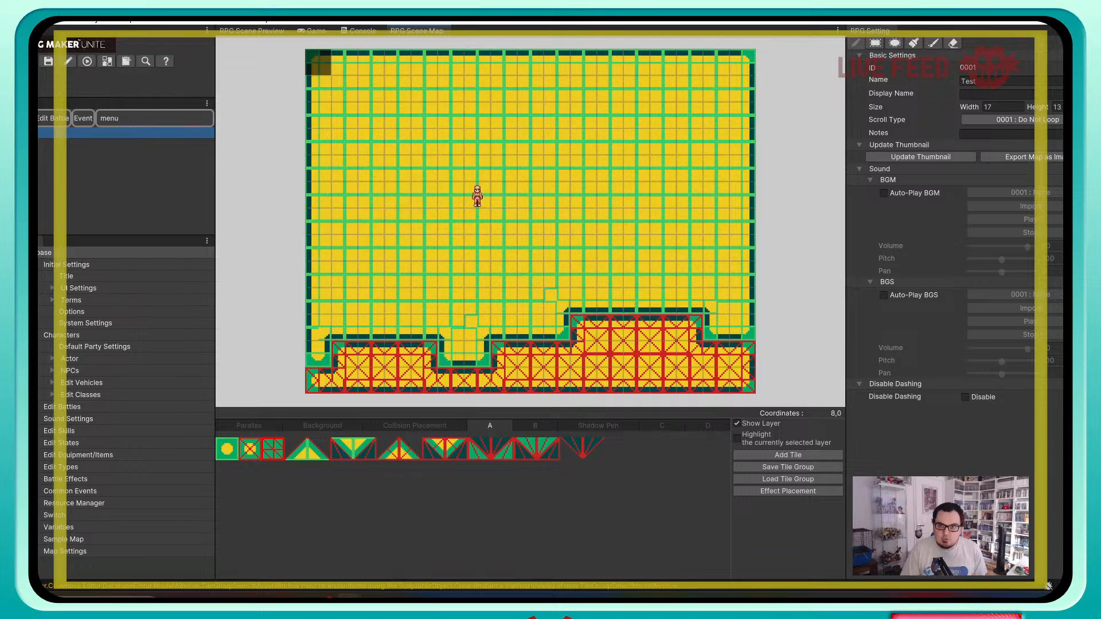
pyautogui.moveTo(477, 63)
pyautogui.mouseDown()
pyautogui.moveTo(424, 89)
pyautogui.moveTo(371, 195)
pyautogui.moveTo(318, 247)
pyautogui.mouseUp()
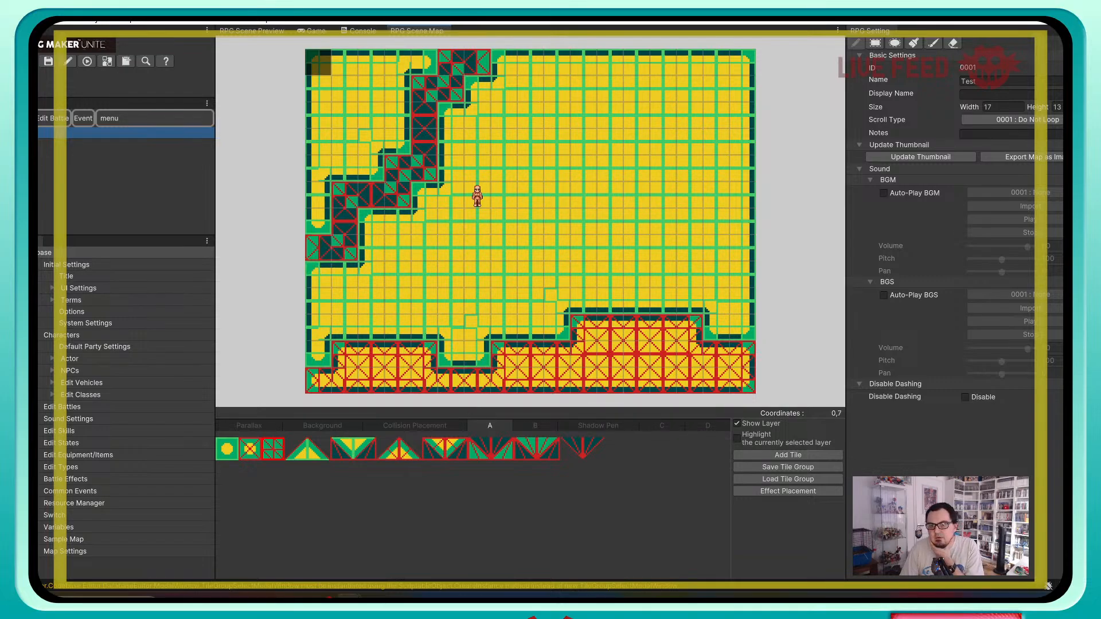
pyautogui.moveTo(635, 63)
pyautogui.mouseDown()
pyautogui.moveTo(688, 181)
pyautogui.moveTo(741, 248)
pyautogui.moveTo(741, 76)
pyautogui.moveTo(662, 63)
pyautogui.moveTo(714, 155)
pyautogui.moveTo(714, 88)
pyautogui.mouseUp()
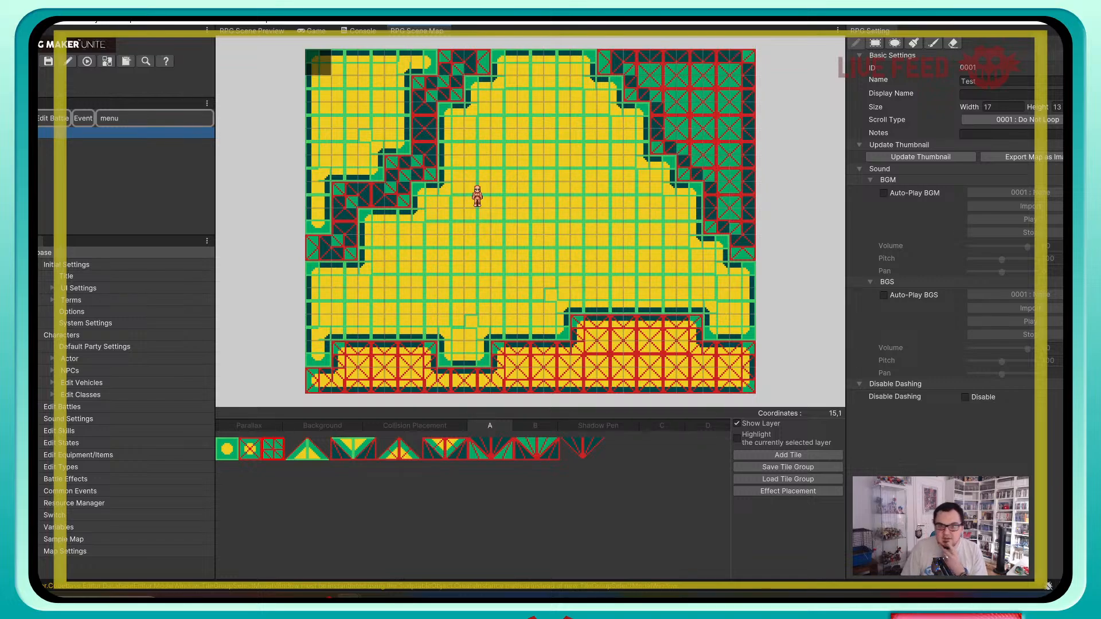
pyautogui.moveTo(437, 63)
pyautogui.mouseDown()
pyautogui.moveTo(411, 62)
pyautogui.moveTo(318, 155)
pyautogui.moveTo(318, 221)
pyautogui.moveTo(372, 168)
pyautogui.moveTo(345, 75)
pyautogui.moveTo(411, 89)
pyautogui.moveTo(398, 142)
pyautogui.mouseUp()
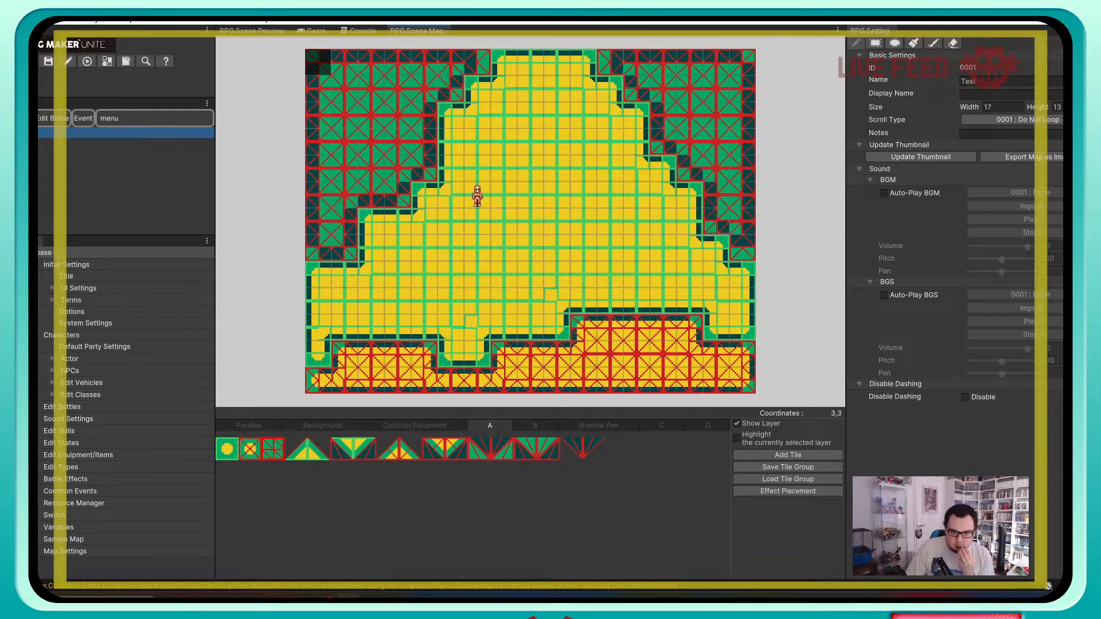
# Step: Place two red-crossed yellow tiles at 0,4 and 1,4 in the upper-left dark area, keeping dark green tiles in the column below
pyautogui.click(250, 449)
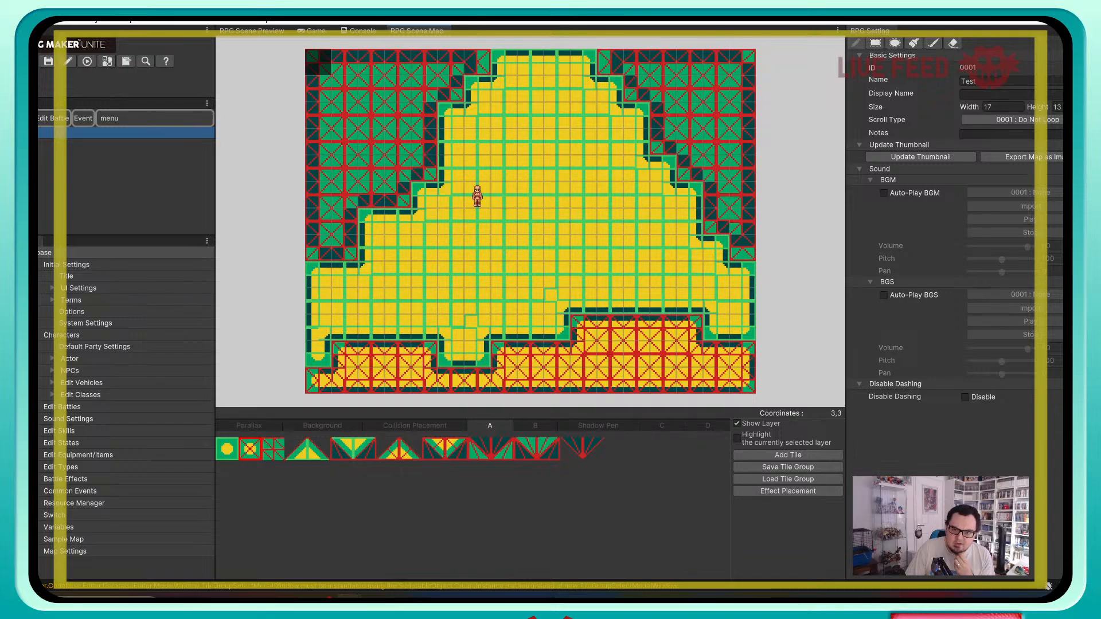
pyautogui.moveTo(319, 248)
pyautogui.mouseDown()
pyautogui.moveTo(319, 168)
pyautogui.moveTo(344, 168)
pyautogui.mouseUp()
pyautogui.click(273, 449)
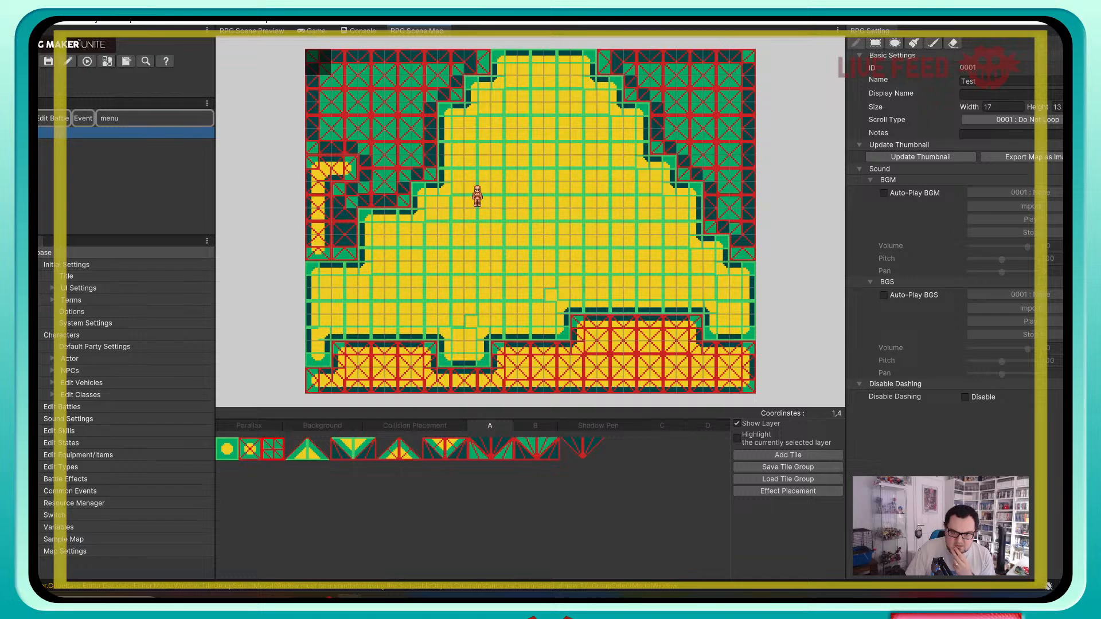
pyautogui.moveTo(318, 248); pyautogui.dragTo(318, 195)
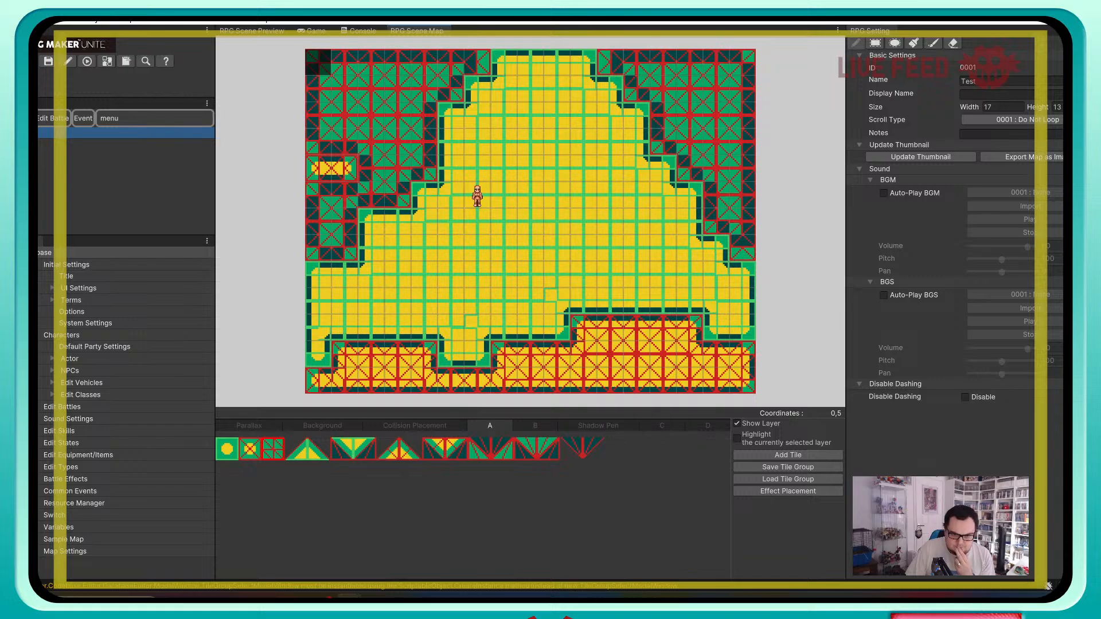
# Step: Add a red-crossed yellow tile at 1,3, directly above the existing pair in the upper-left dark area
pyautogui.click(250, 449)
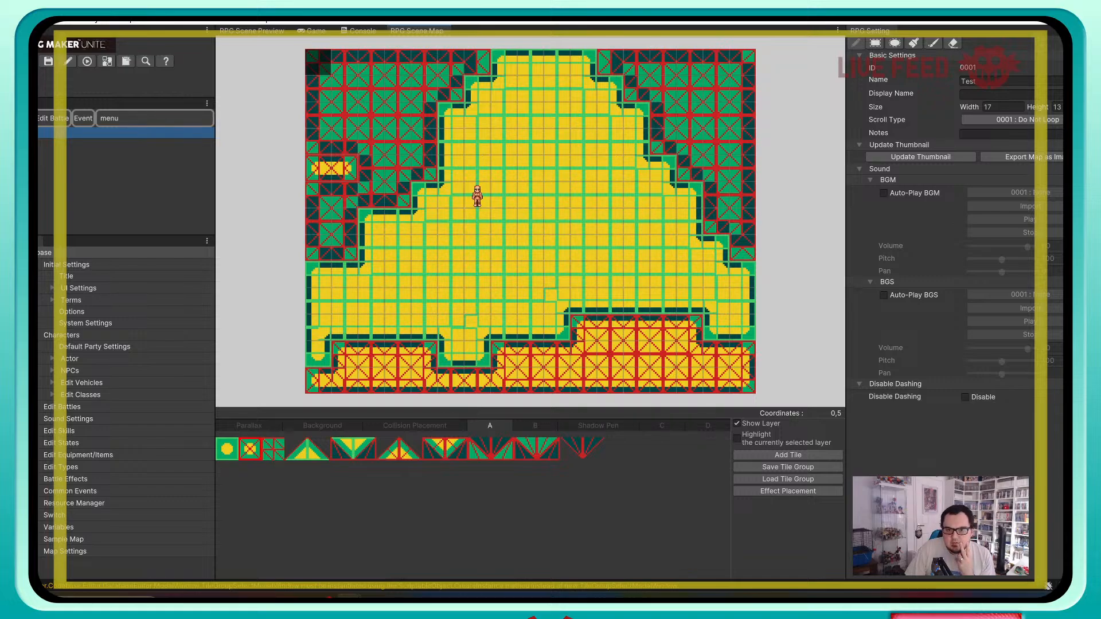
pyautogui.click(345, 143)
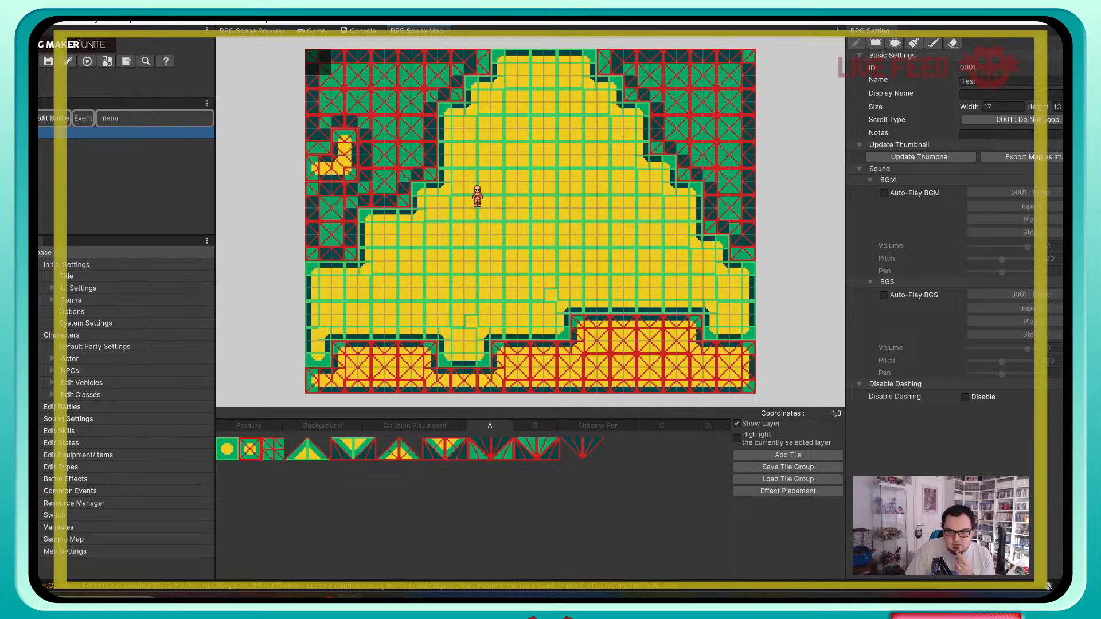
pyautogui.click(371, 195)
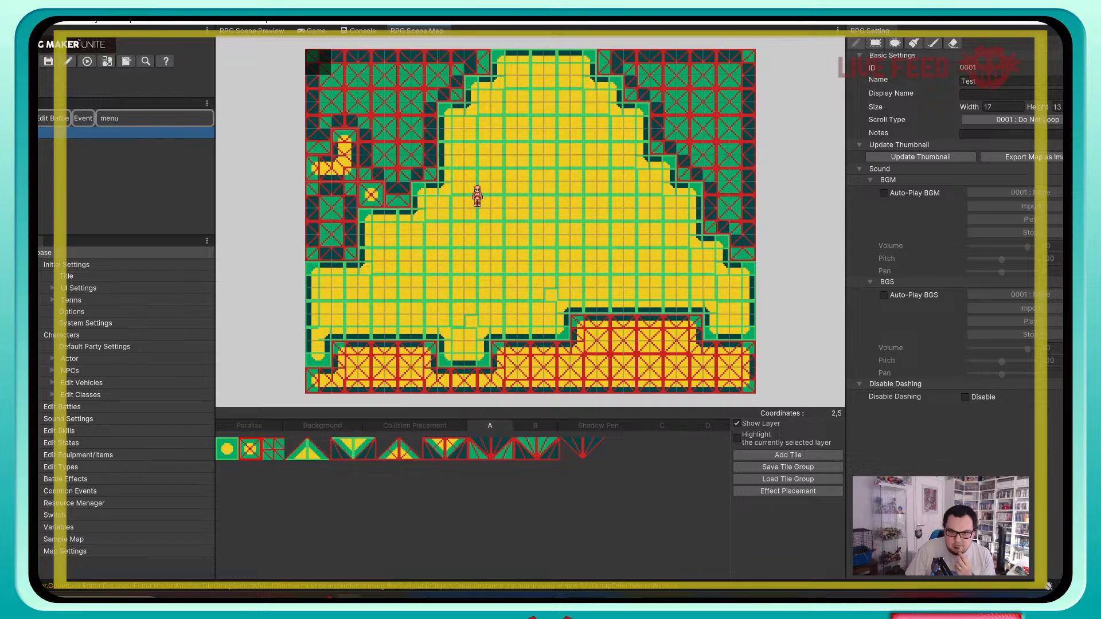
pyautogui.click(371, 169)
pyautogui.click(371, 142)
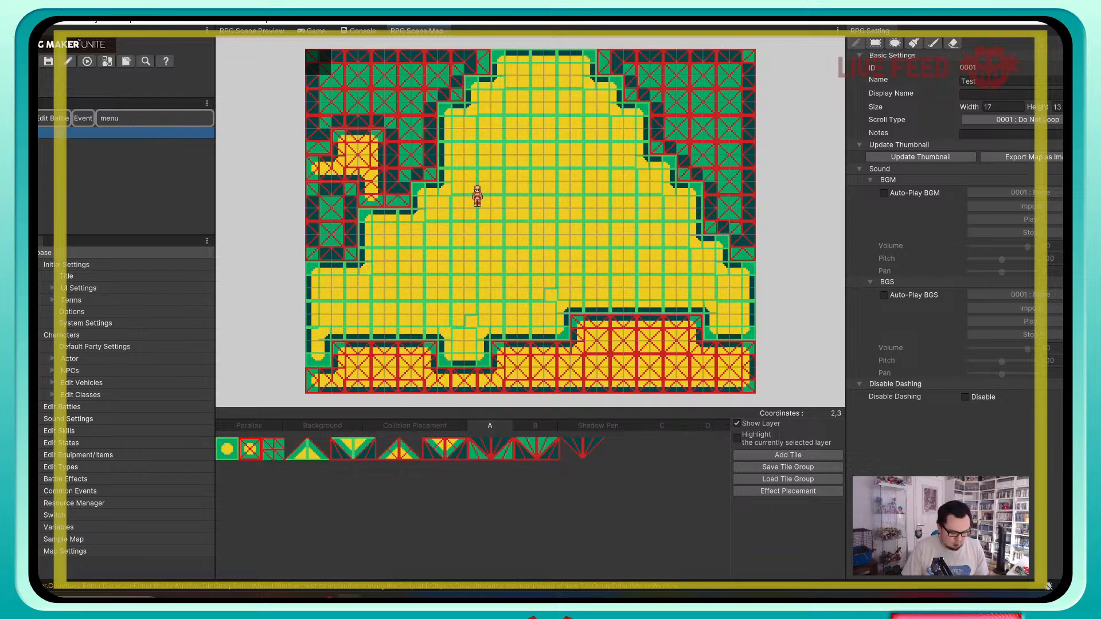
pyautogui.hotkey('ctrl', 'z')
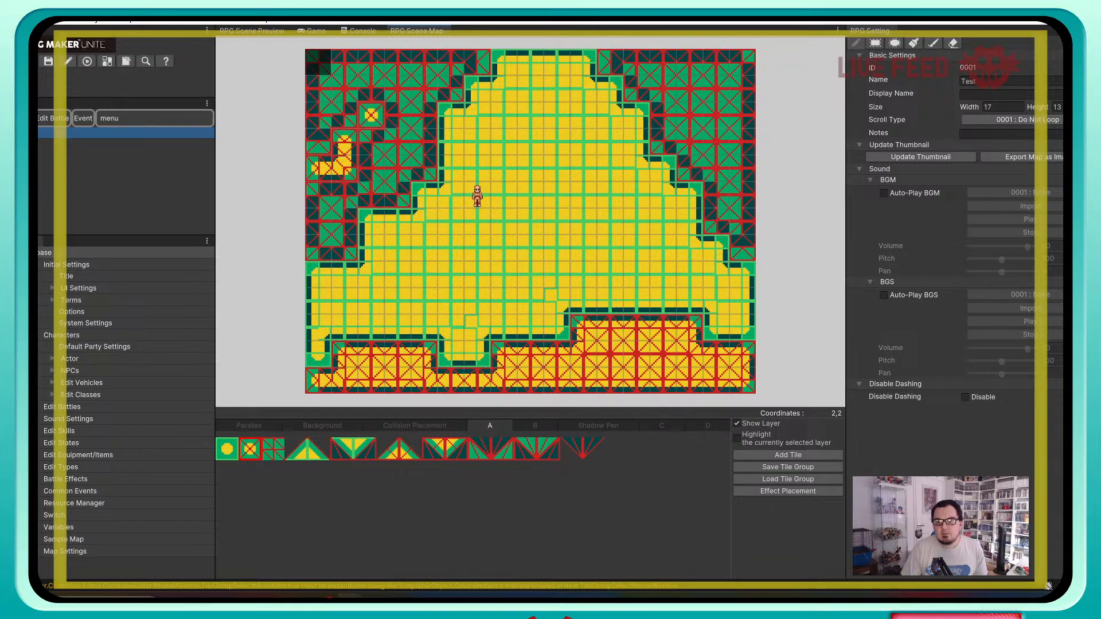
# Step: Paint the upper-left corner with red-crossed yellow tiles, filling everything above a stepped edge from 1,4 through 3,2 to 4,1
pyautogui.click(398, 114)
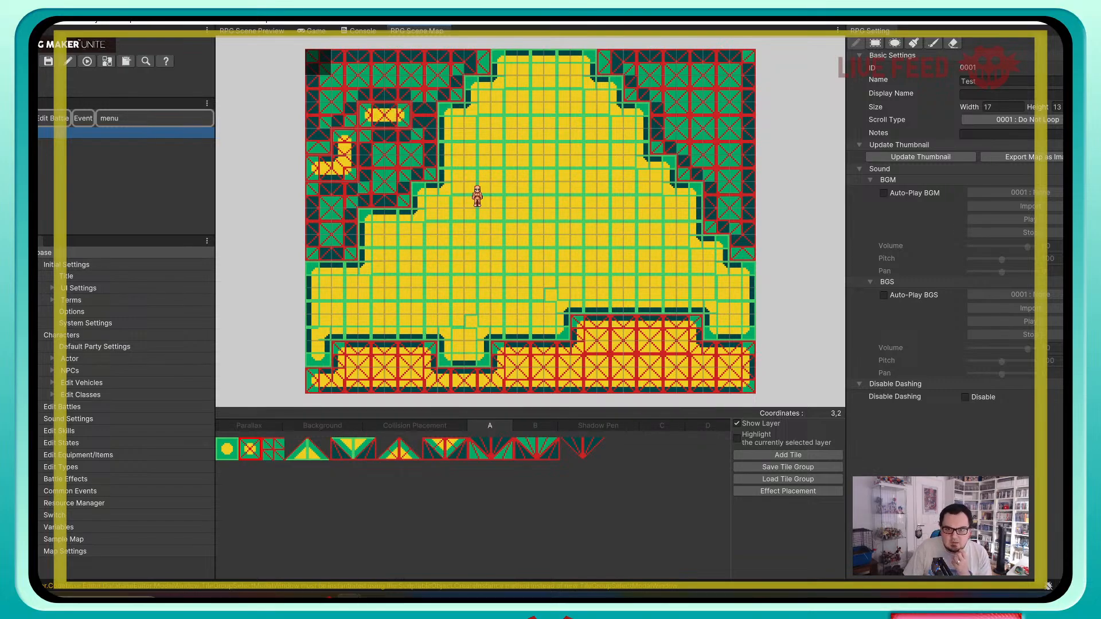
pyautogui.click(424, 88)
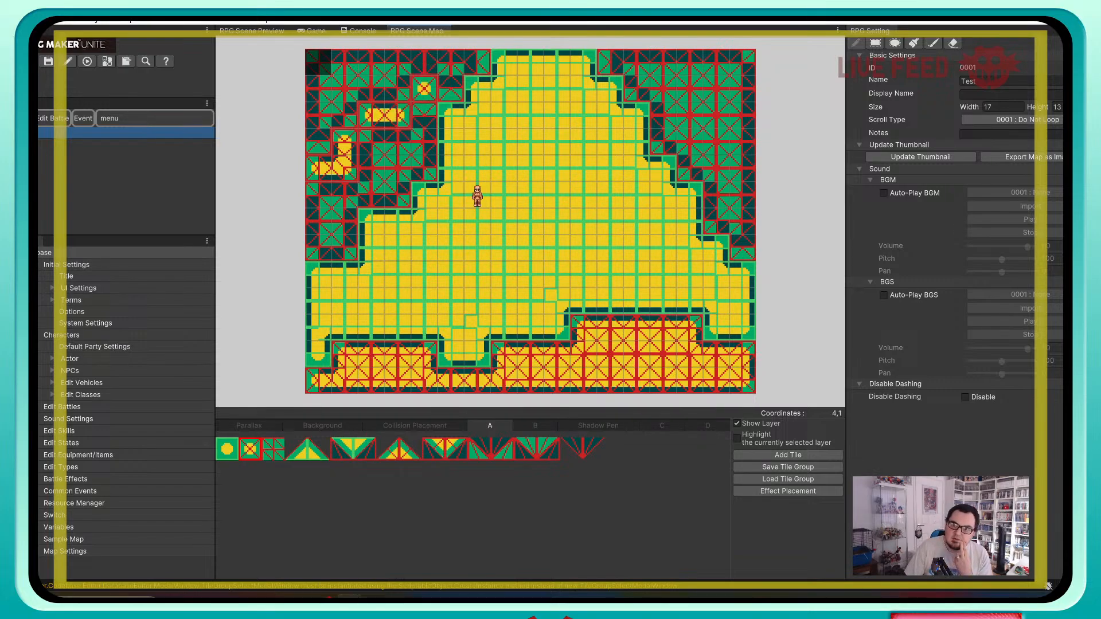
pyautogui.moveTo(424, 89)
pyautogui.mouseDown()
pyautogui.moveTo(424, 63)
pyautogui.moveTo(318, 89)
pyautogui.moveTo(344, 115)
pyautogui.moveTo(398, 62)
pyautogui.mouseUp()
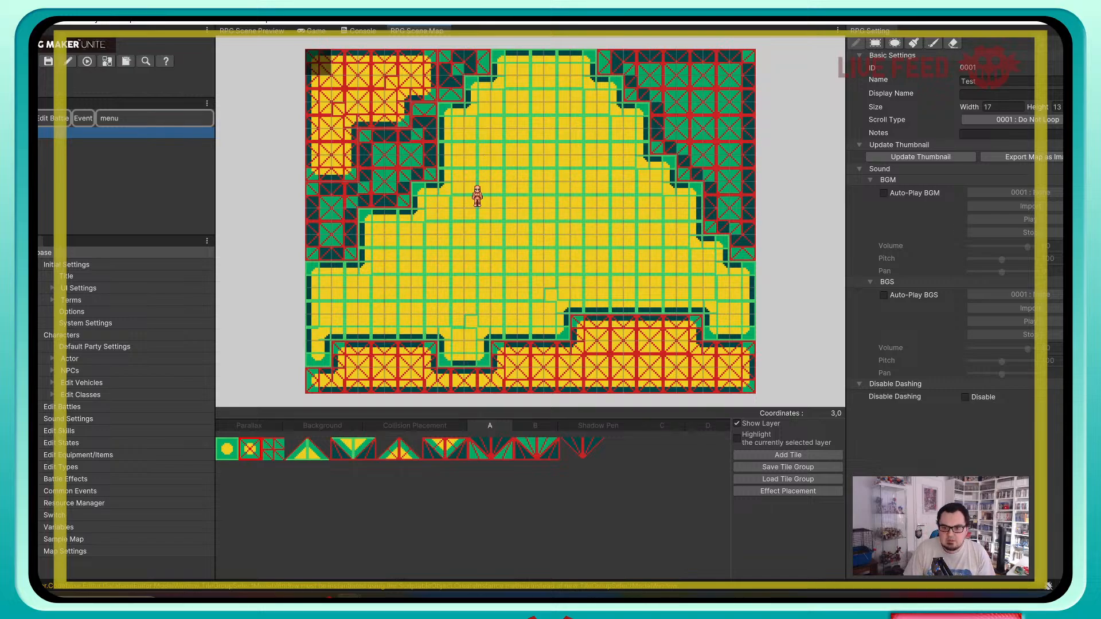
# Step: Load the Template tile group into the map's layer B
pyautogui.click(535, 426)
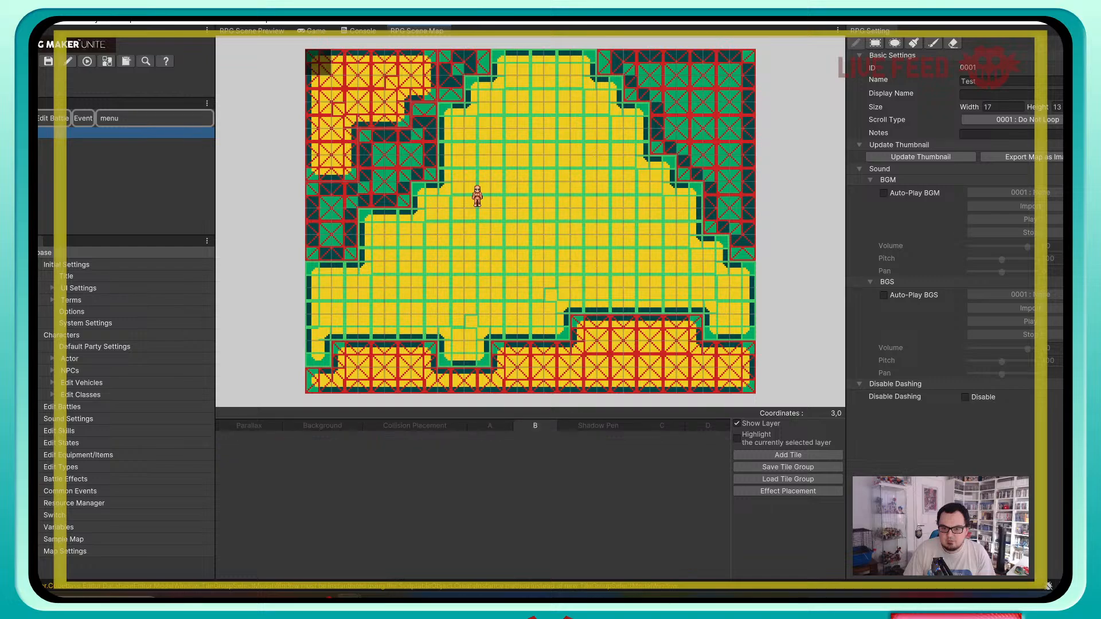
pyautogui.click(490, 426)
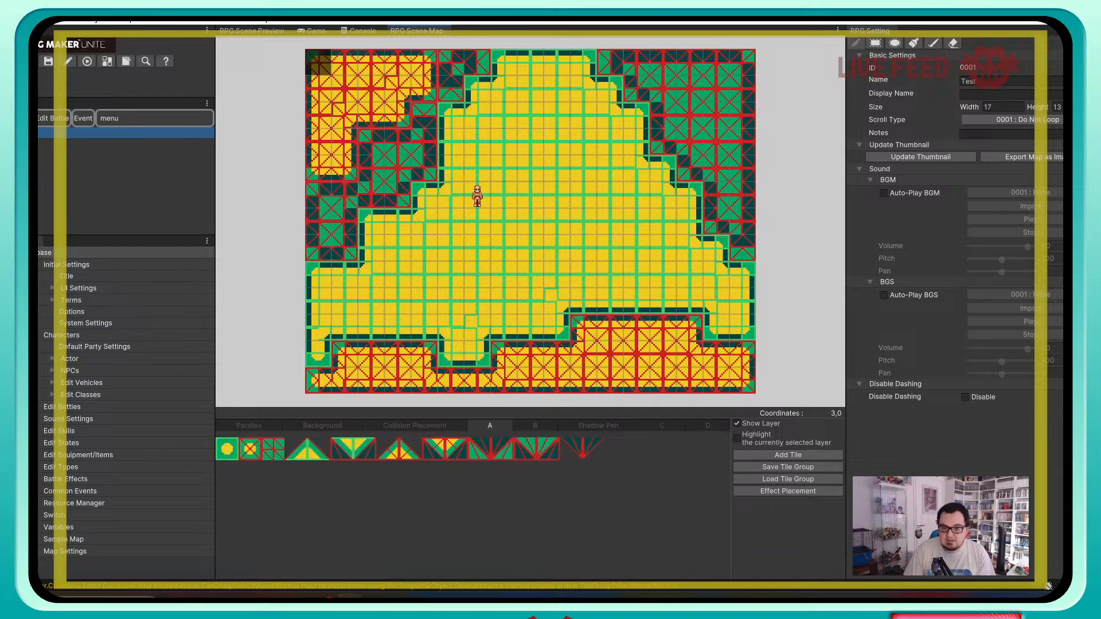
pyautogui.click(535, 426)
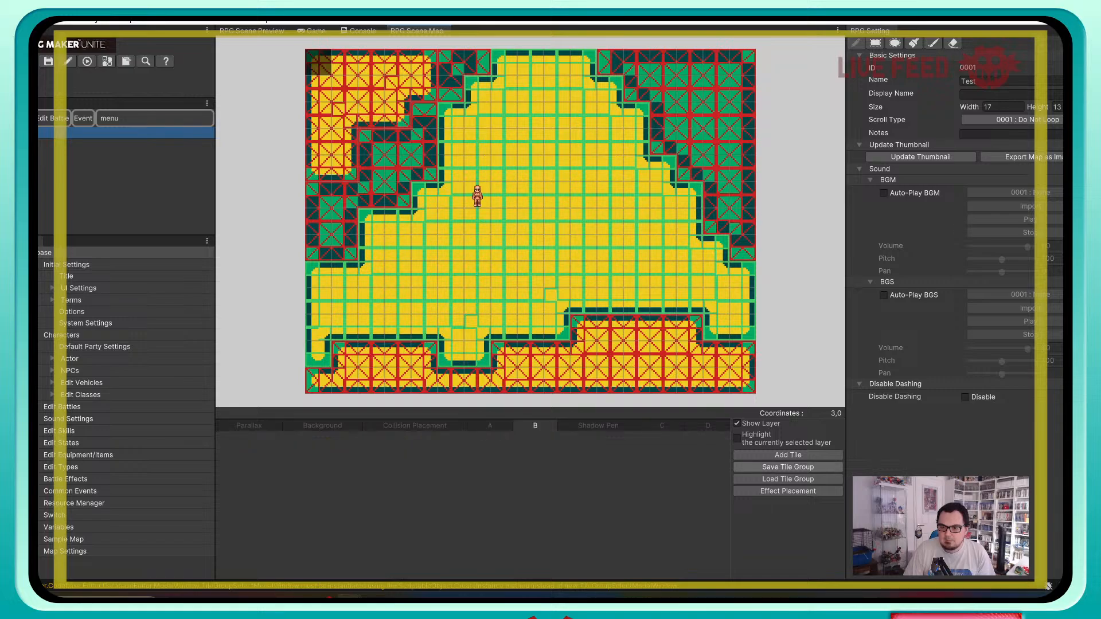
pyautogui.click(489, 426)
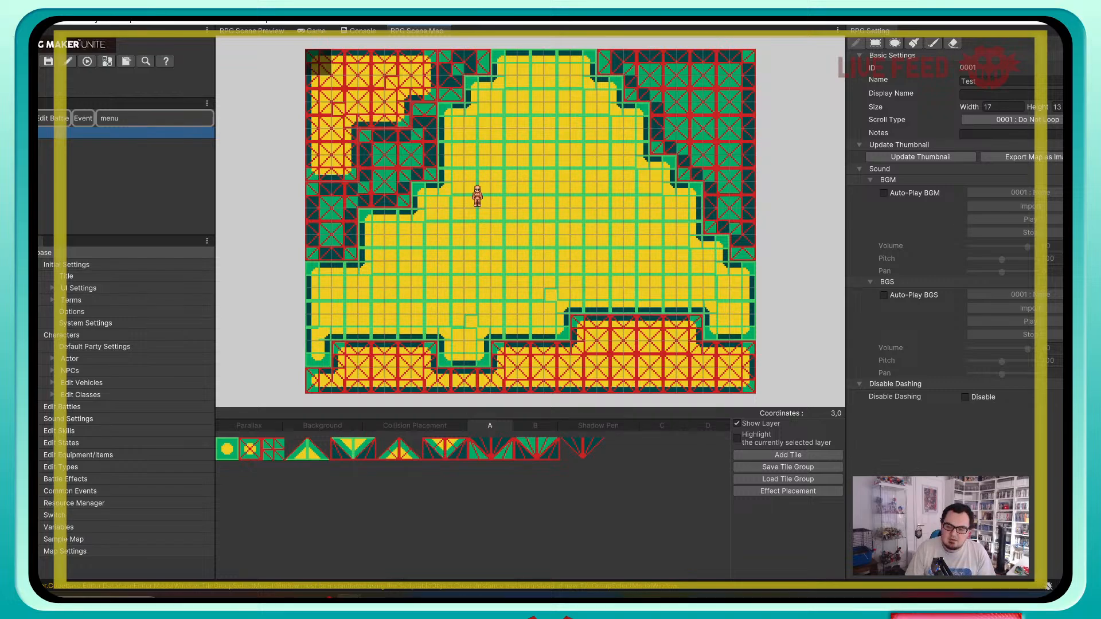
pyautogui.click(788, 479)
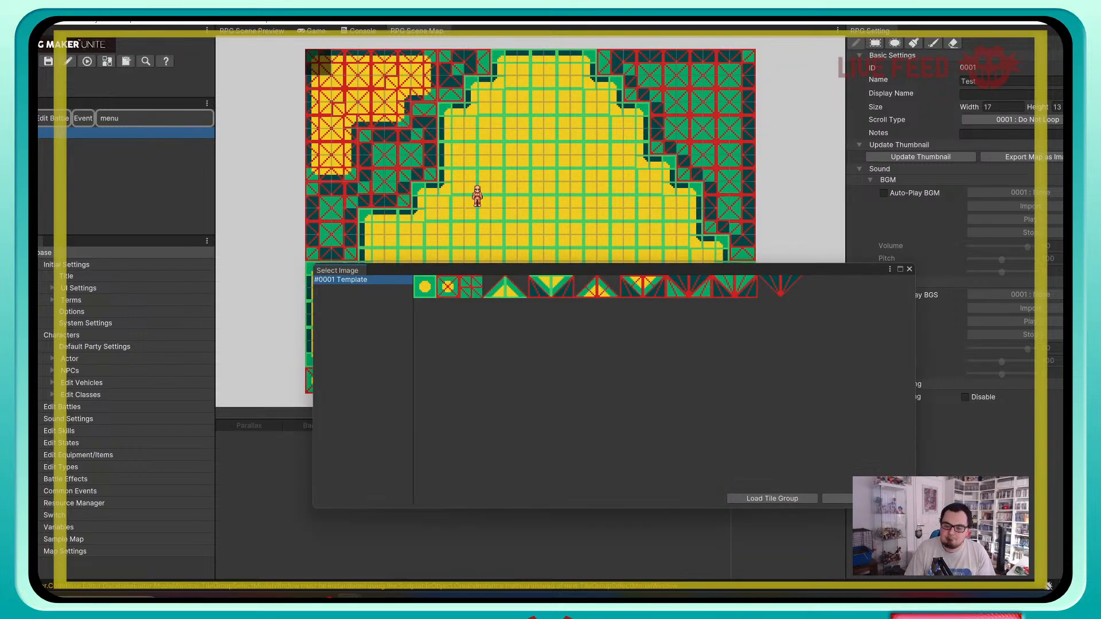
pyautogui.click(772, 498)
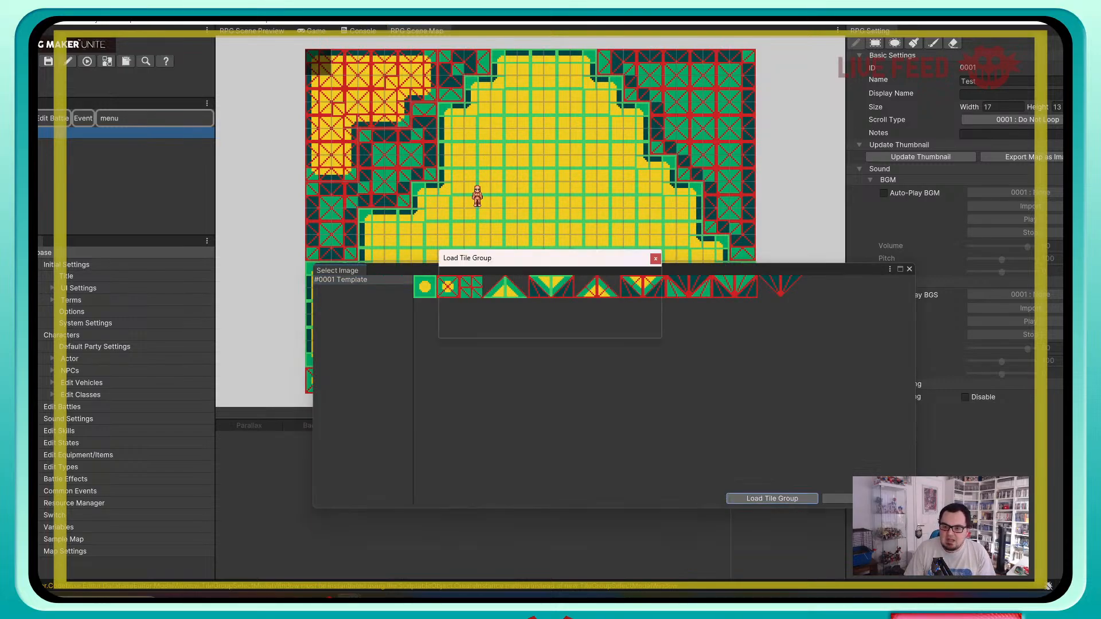
pyautogui.press('Return')
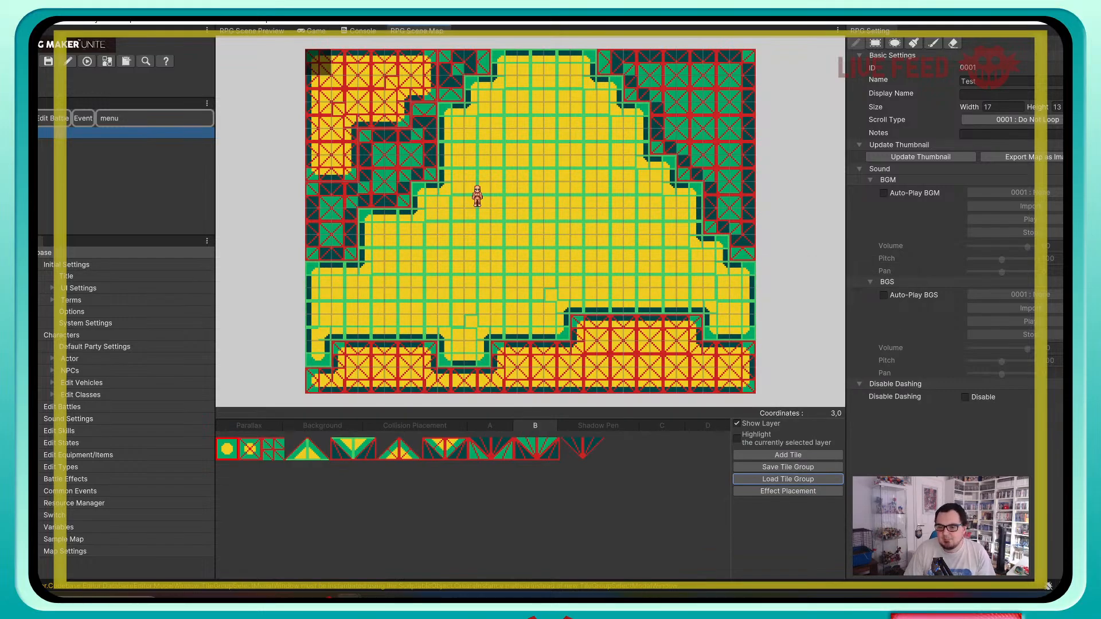
# Step: Stack four diagonal slope tiles on layer B from 2,7 up to 2,4, ending with a yellow-topped piece
pyautogui.click(594, 449)
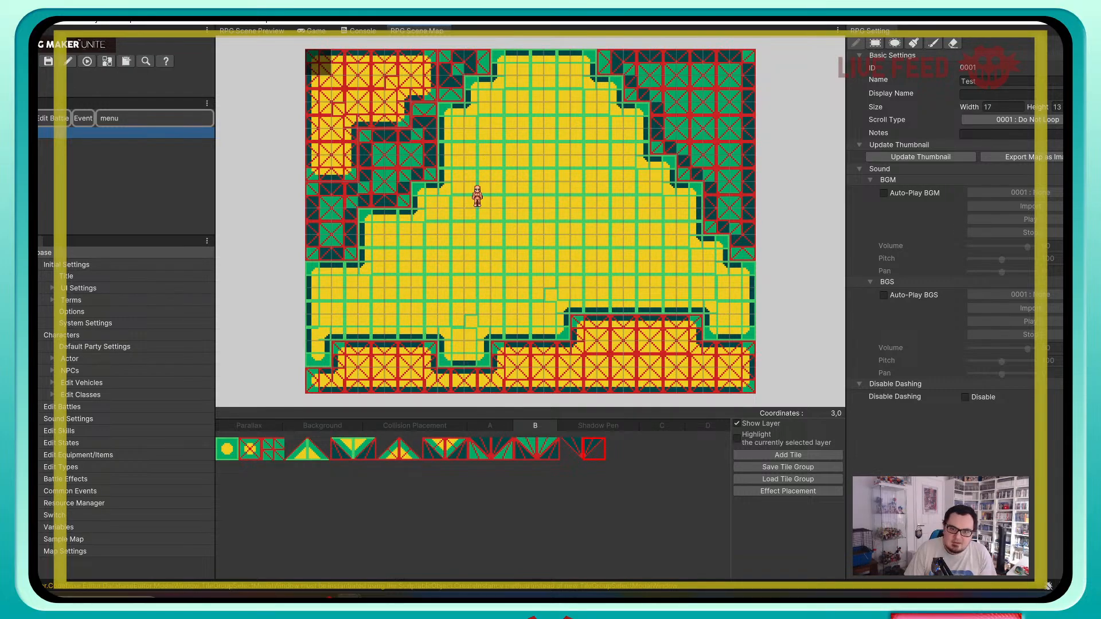
pyautogui.click(371, 246)
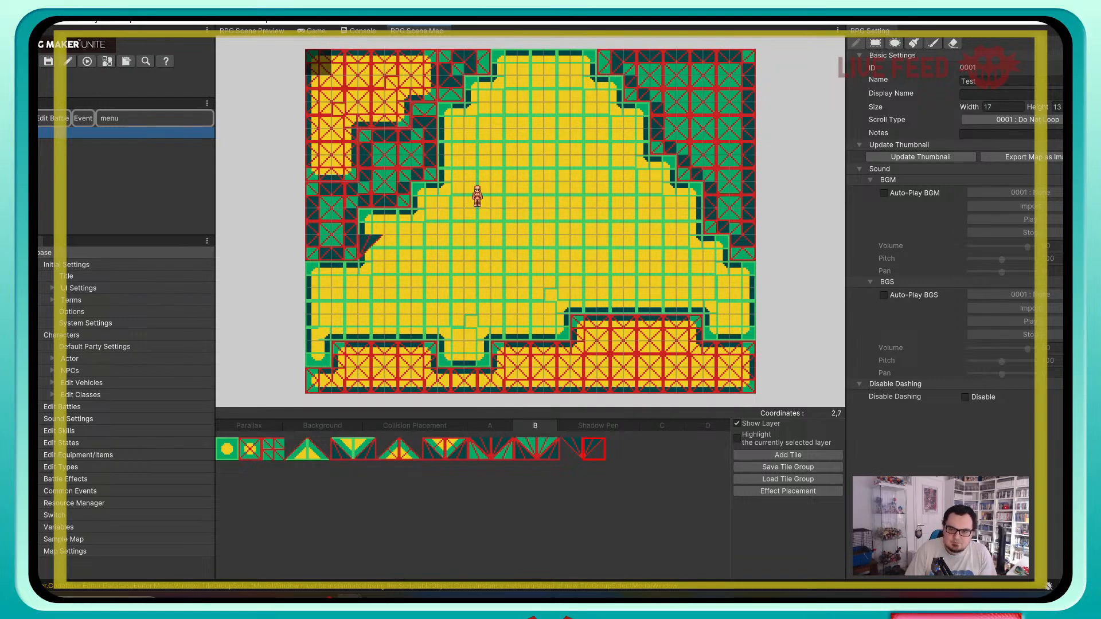
pyautogui.click(548, 449)
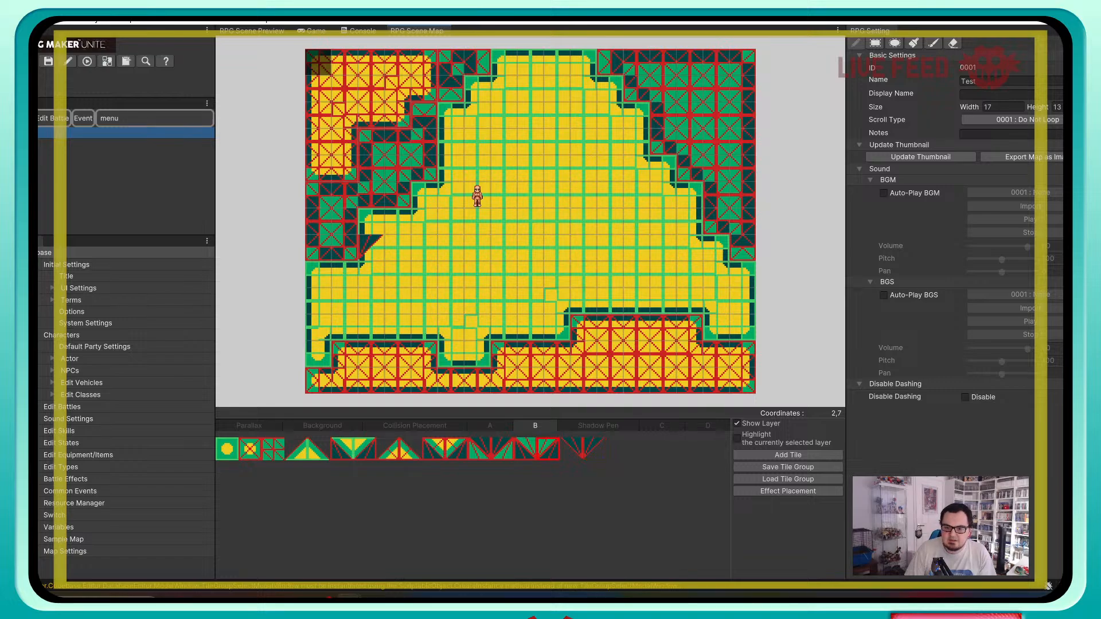
pyautogui.click(372, 222)
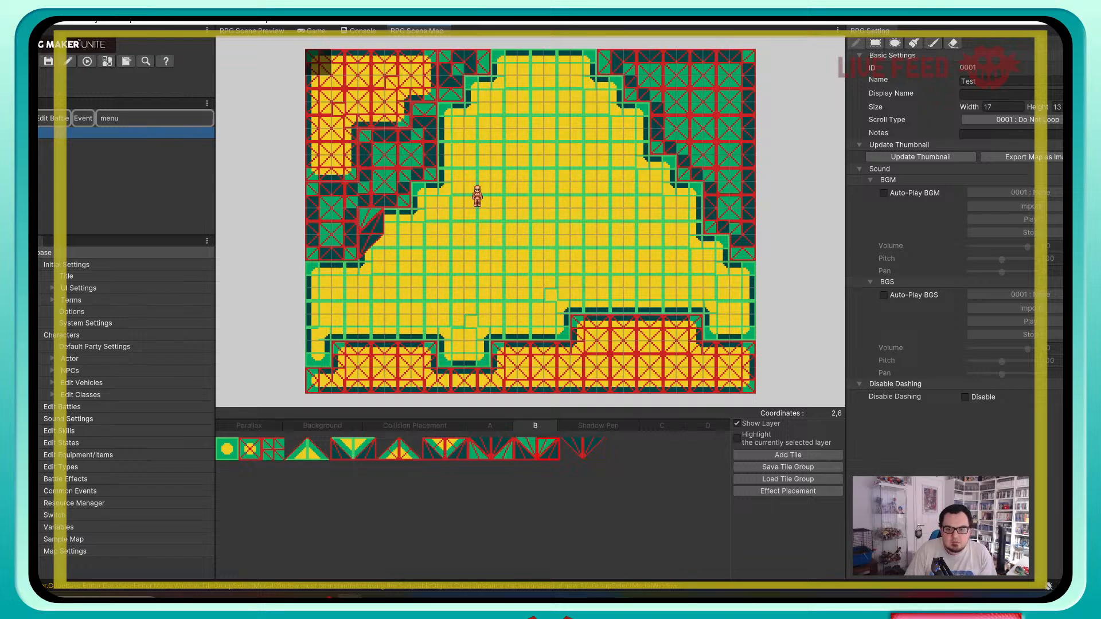
pyautogui.click(503, 449)
pyautogui.click(372, 194)
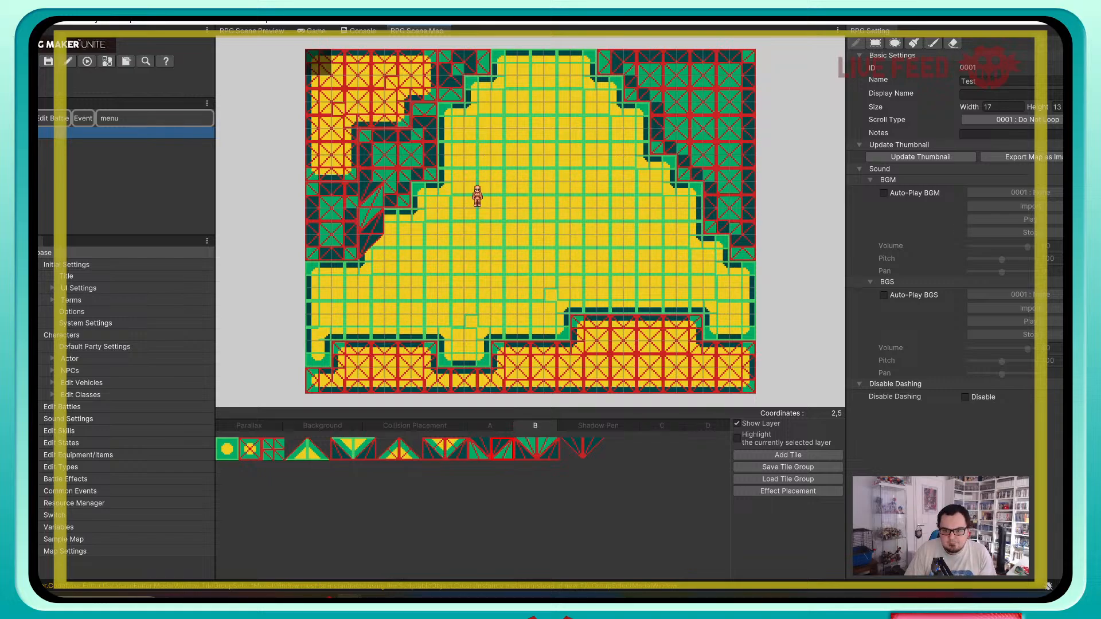
pyautogui.click(457, 449)
pyautogui.click(373, 169)
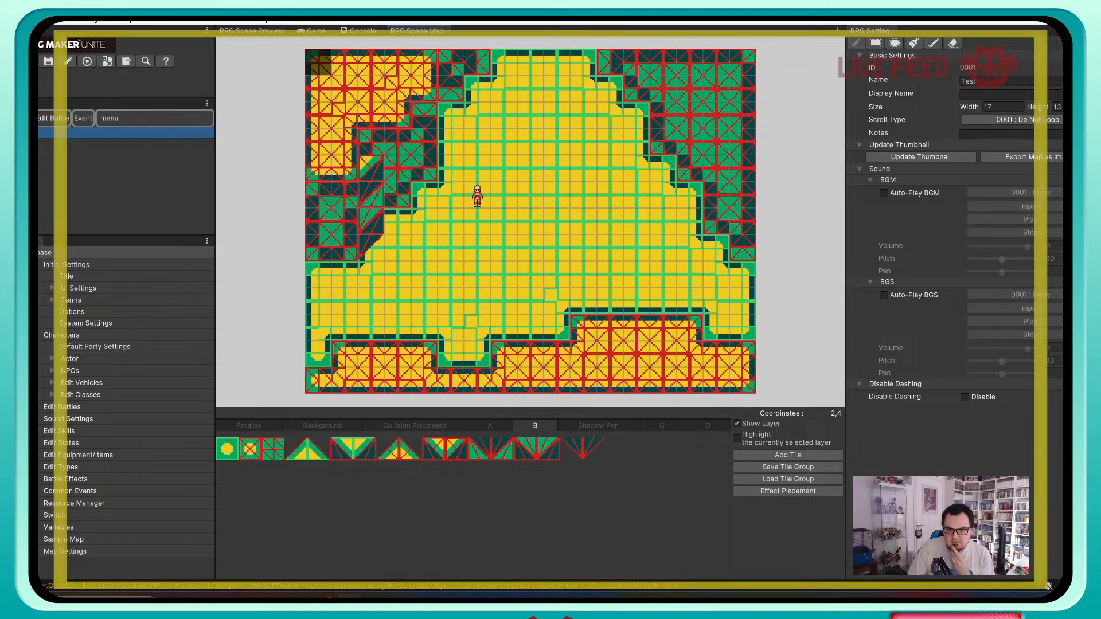
# Step: Extend the upper-left red-crossed yellow area on layer A with tiles at 2,4 and 2,3, beside the slope
pyautogui.click(490, 425)
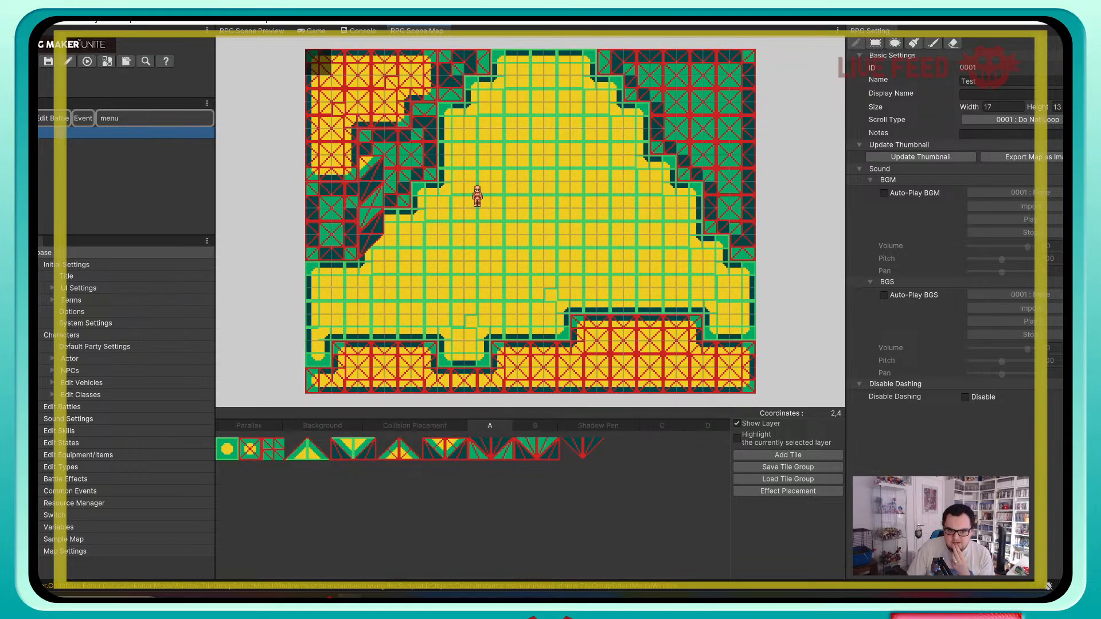
pyautogui.click(372, 168)
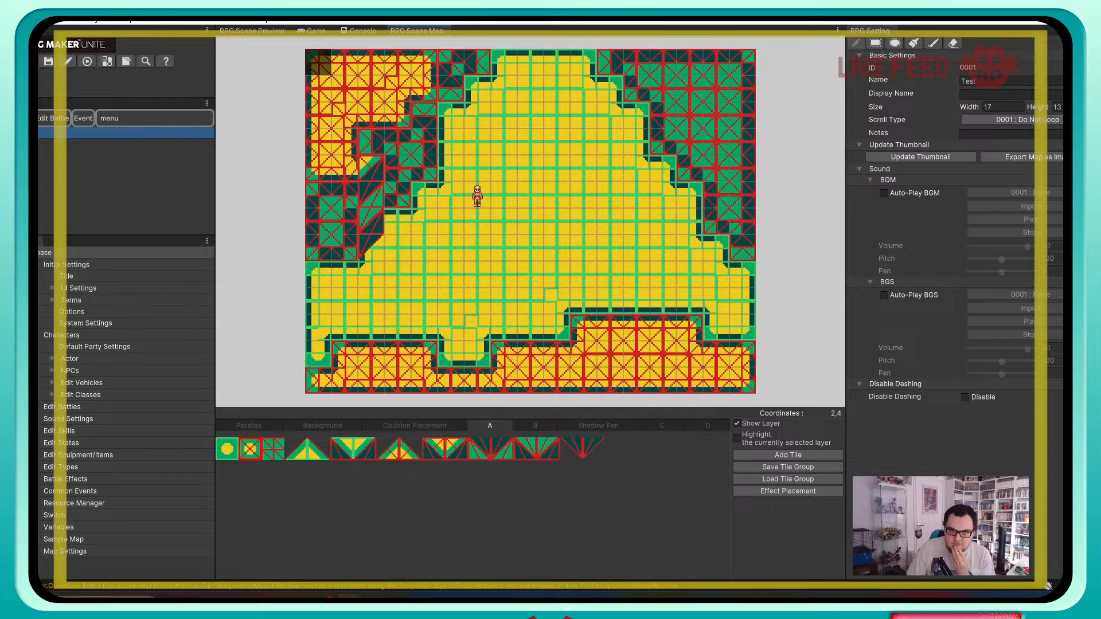
pyautogui.click(371, 142)
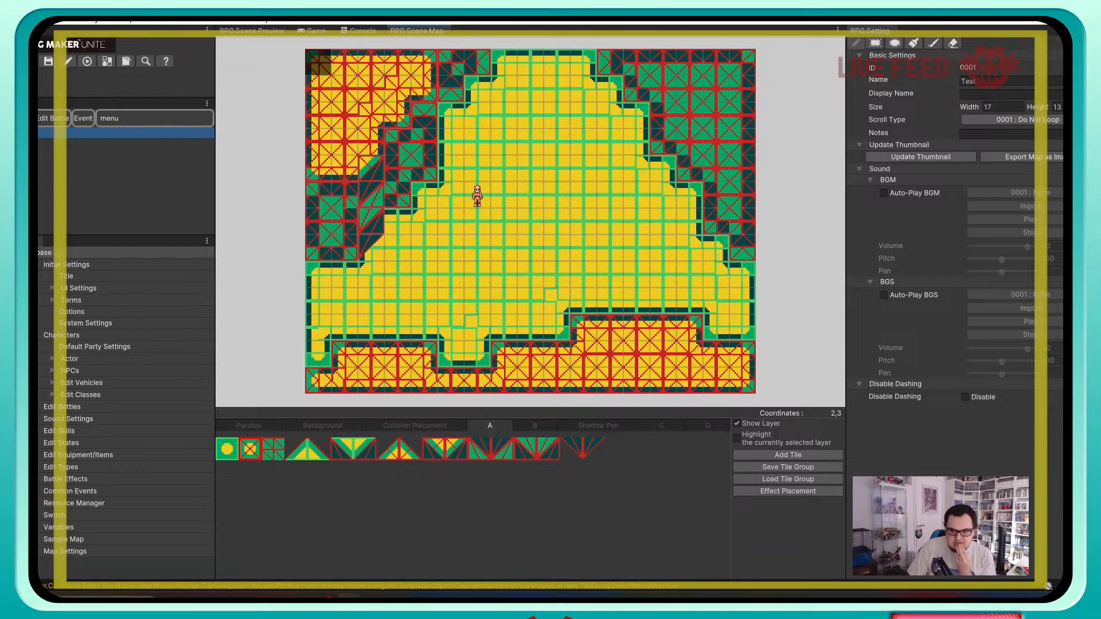
# Step: Try stacking a second column of diagonal slope tiles on layer B from 4,5 up to 4,2
pyautogui.click(535, 426)
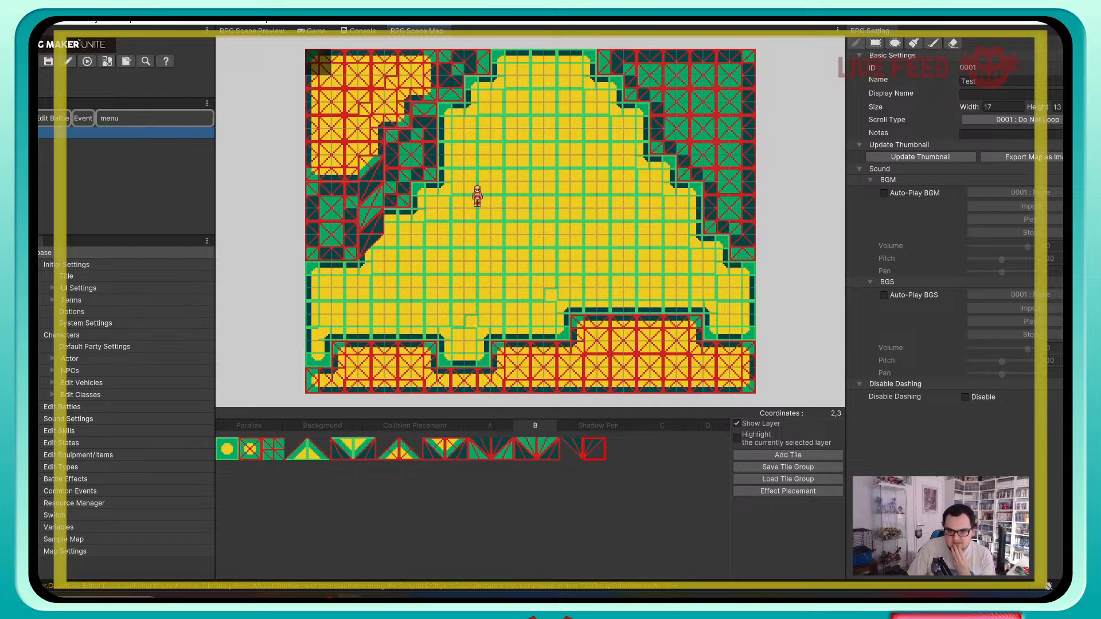
pyautogui.click(425, 194)
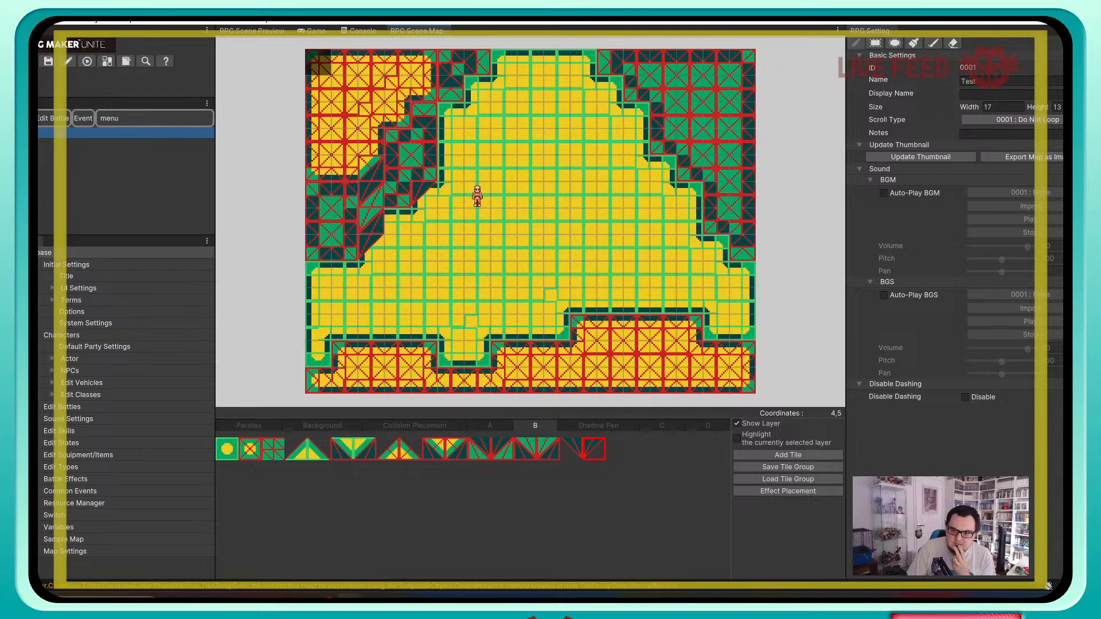
pyautogui.click(548, 450)
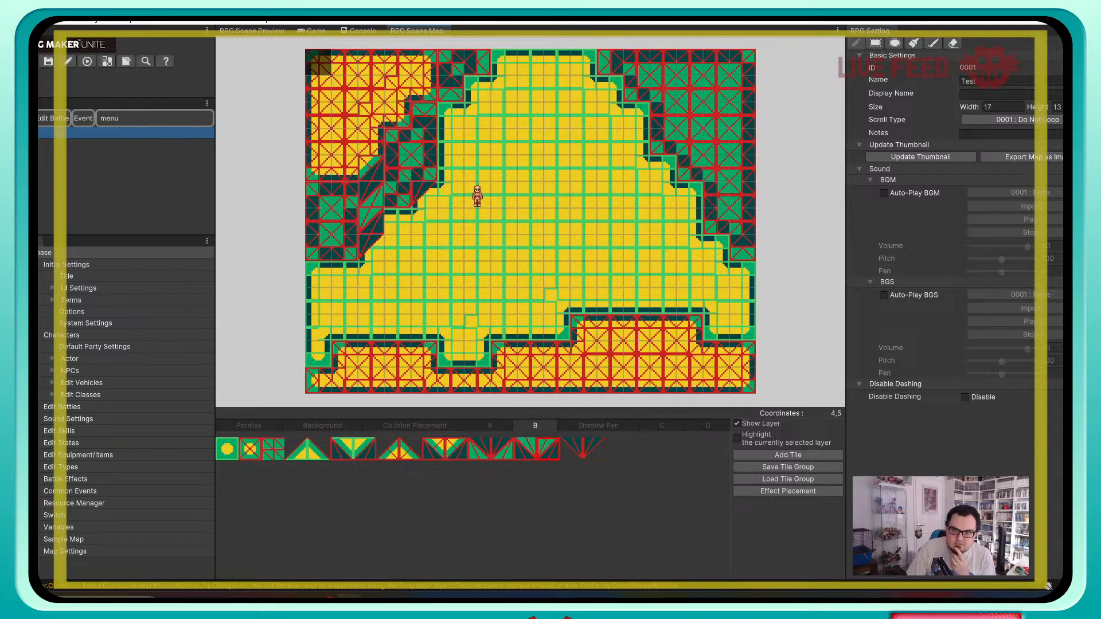
pyautogui.click(424, 169)
pyautogui.click(424, 141)
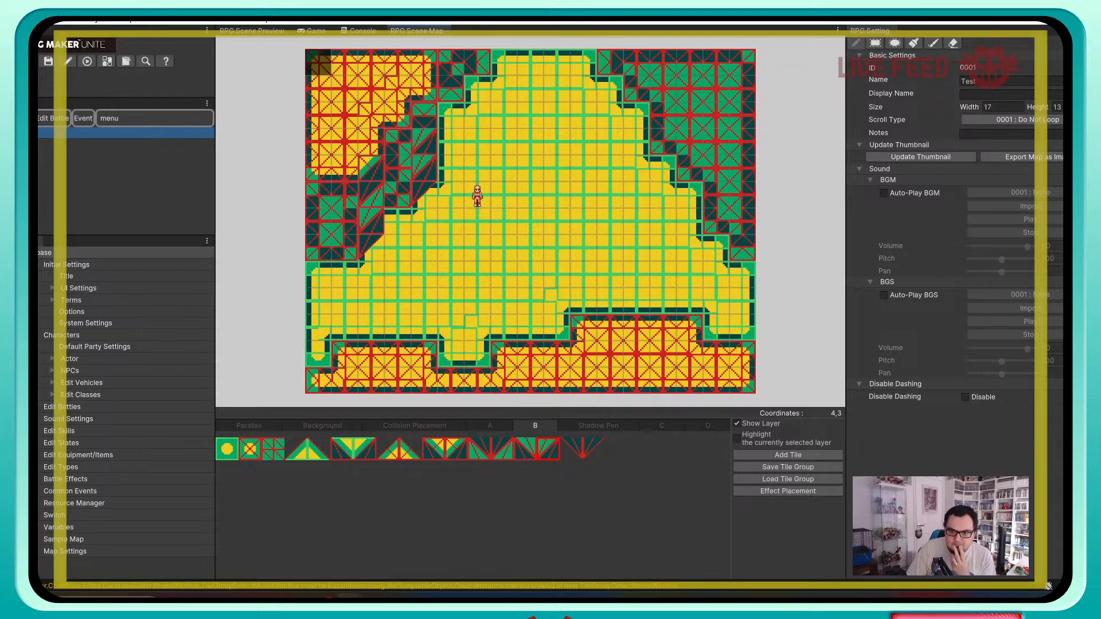
pyautogui.click(503, 449)
pyautogui.click(424, 141)
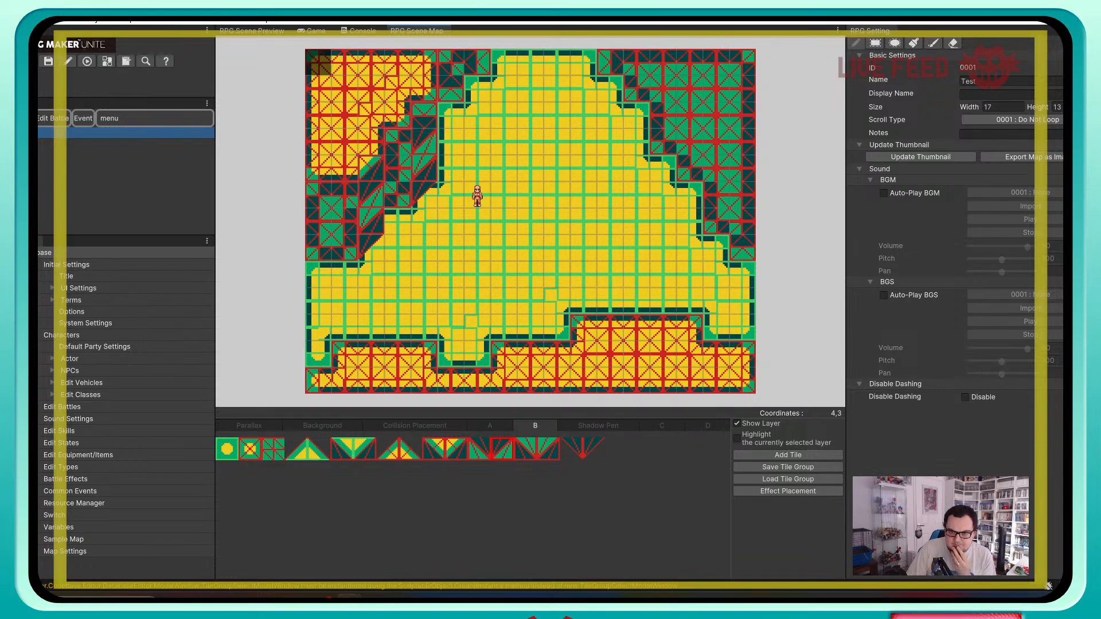
pyautogui.click(456, 449)
pyautogui.click(424, 115)
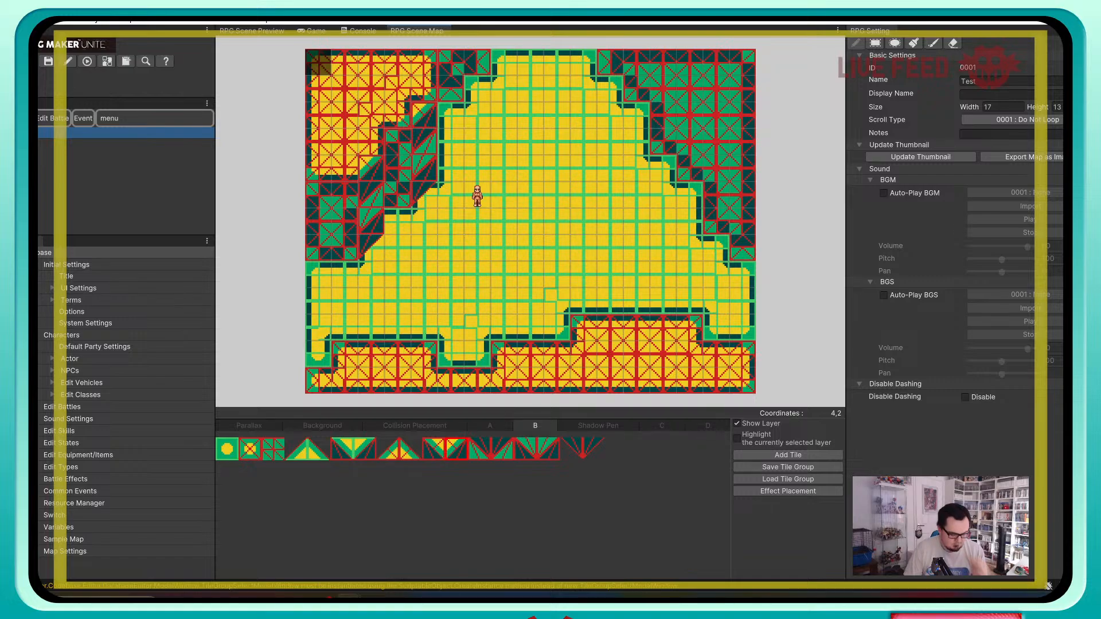
# Step: Undo the diagonal slope tiles placed in column 4
pyautogui.hotkey('ctrl', 'z')
pyautogui.hotkey('ctrl', 'z')
pyautogui.hotkey('ctrl', 'z')
pyautogui.hotkey('ctrl', 'z')
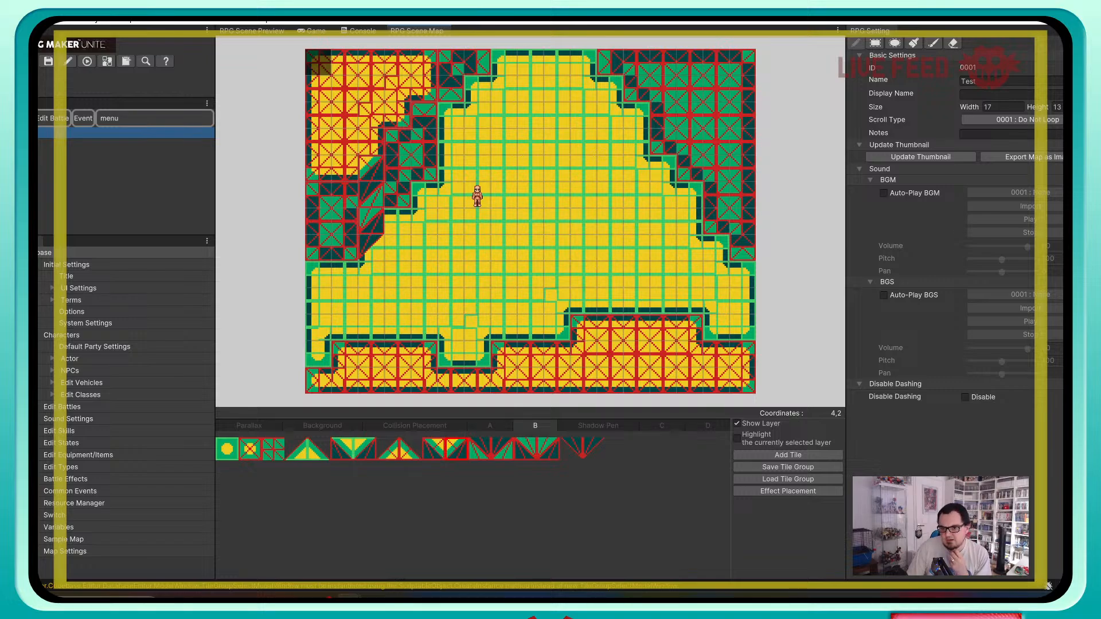
# Step: Paint red-crossed yellow tiles on layer A along the map's right edge, from 16,4 up to 16,0
pyautogui.click(250, 449)
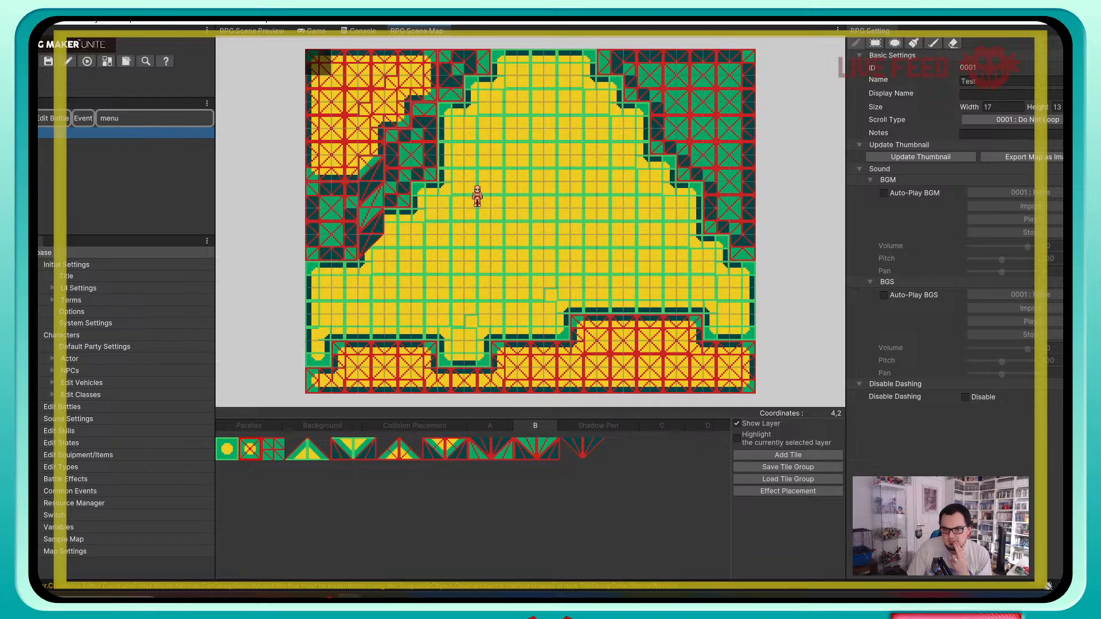
pyautogui.click(490, 425)
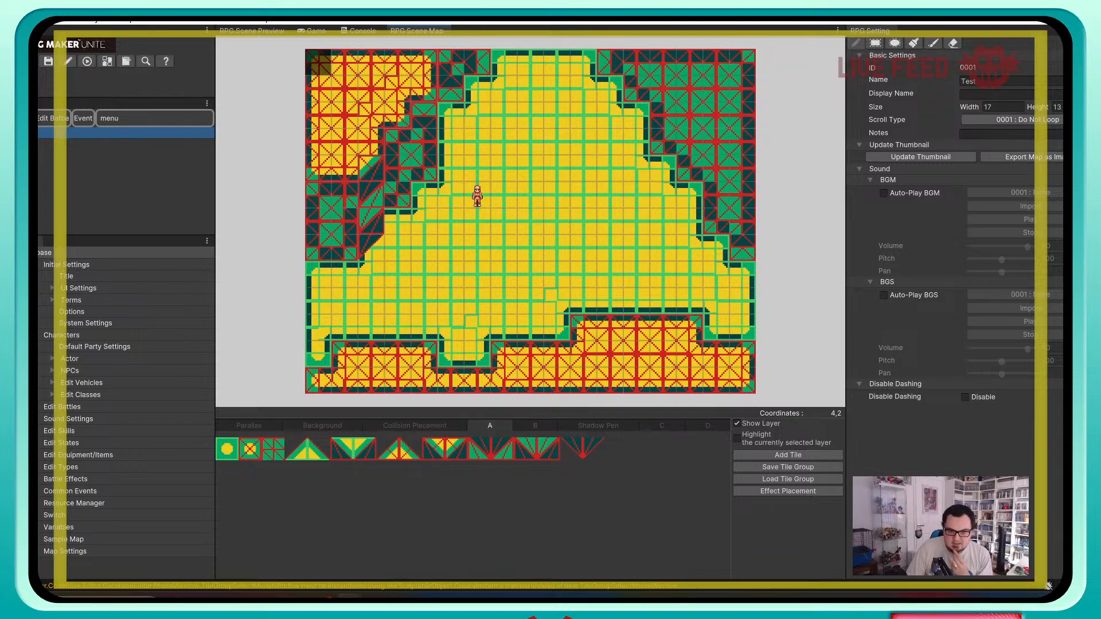
pyautogui.moveTo(742, 247); pyautogui.dragTo(742, 195)
pyautogui.hotkey('ctrl', 'z')
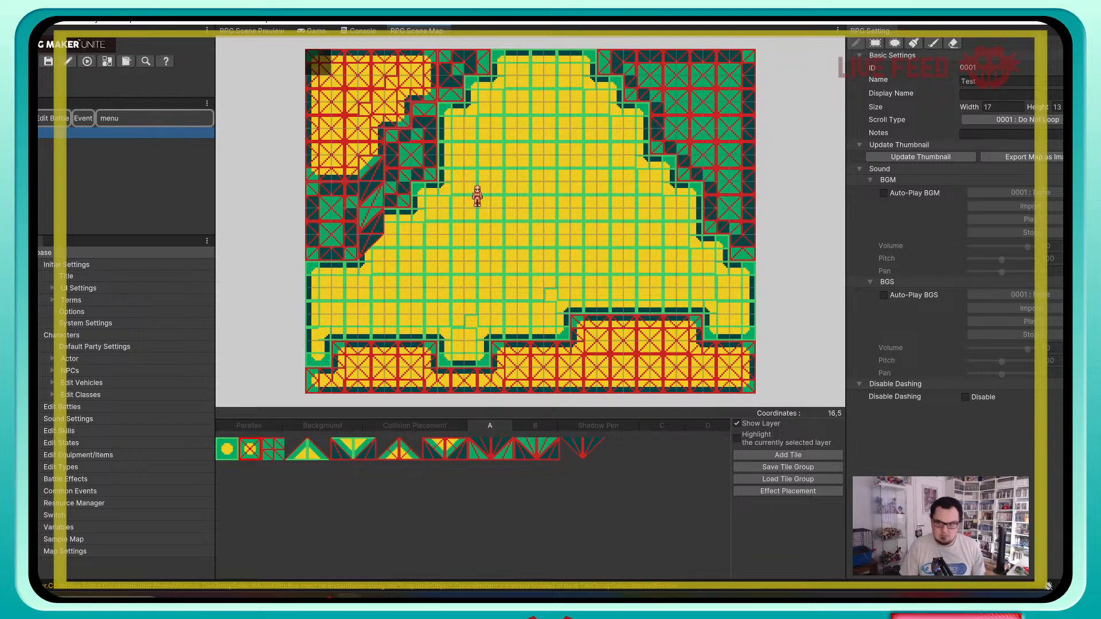
pyautogui.click(743, 168)
pyautogui.moveTo(742, 168); pyautogui.dragTo(742, 63)
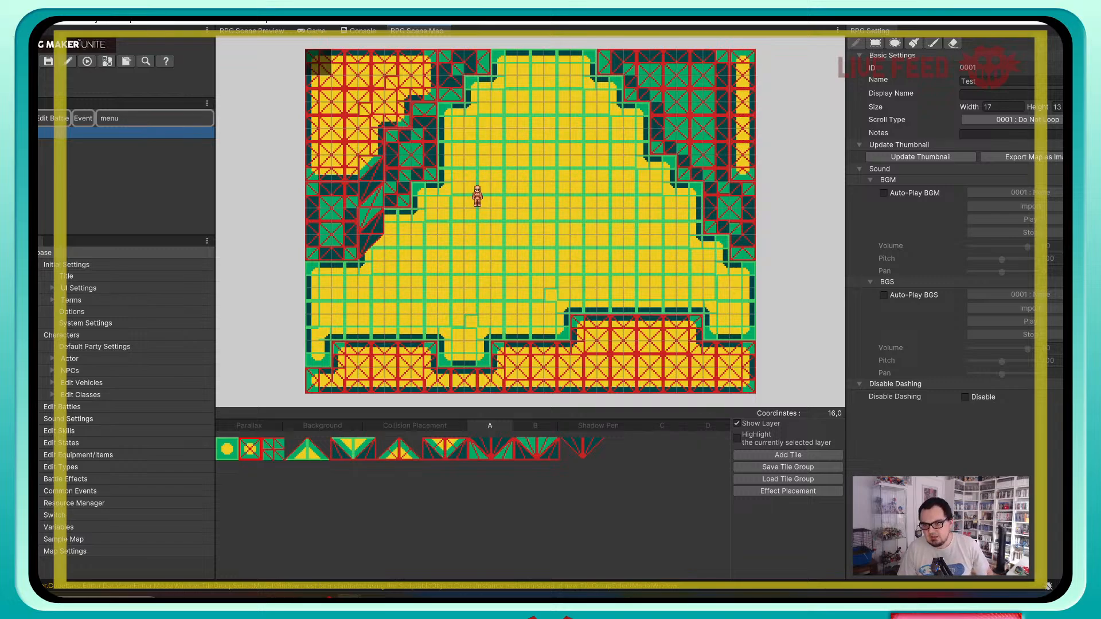
# Step: Extend the upper-right red-crossed yellow area on layer A with tiles from 15,3 up to 15,0 and at 14,1 and 14,0
pyautogui.click(717, 141)
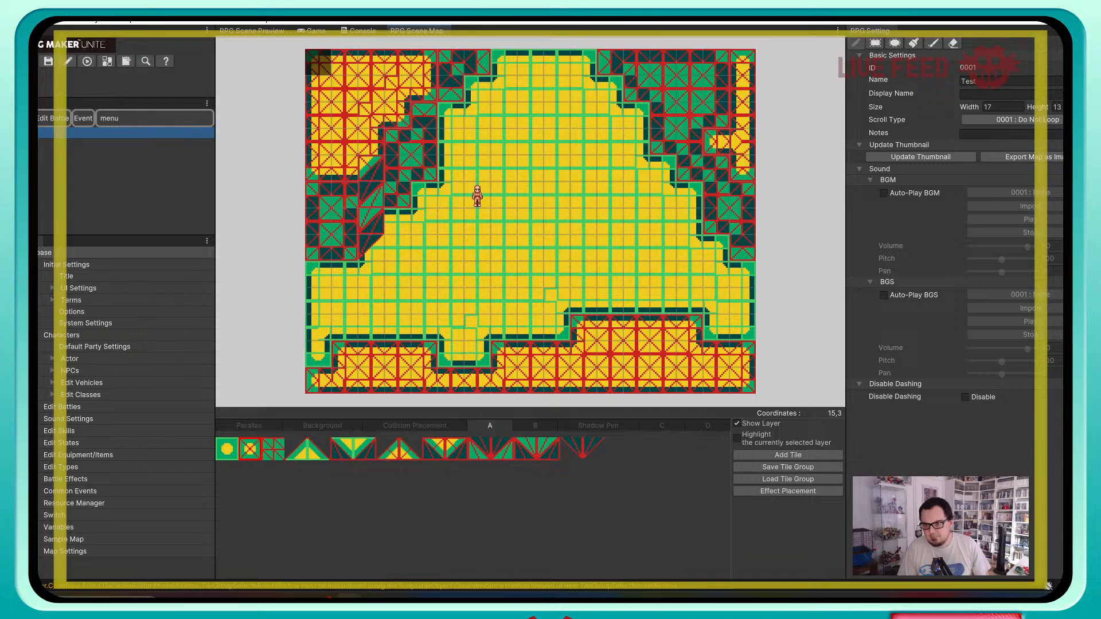
pyautogui.click(690, 89)
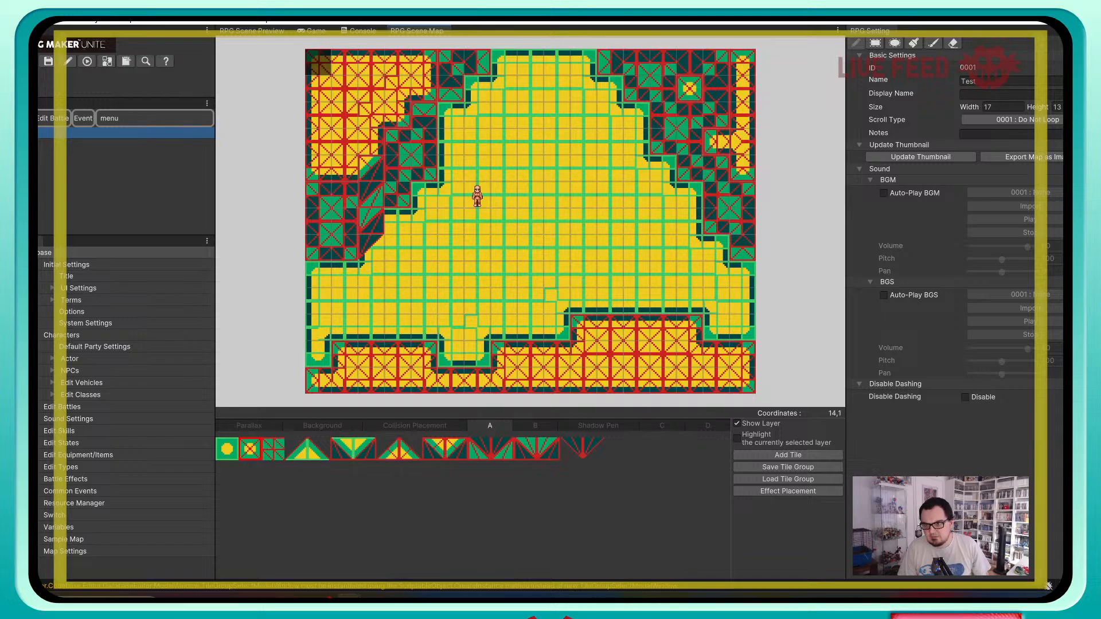
pyautogui.moveTo(716, 89)
pyautogui.mouseDown()
pyautogui.moveTo(716, 115)
pyautogui.moveTo(715, 63)
pyautogui.mouseUp()
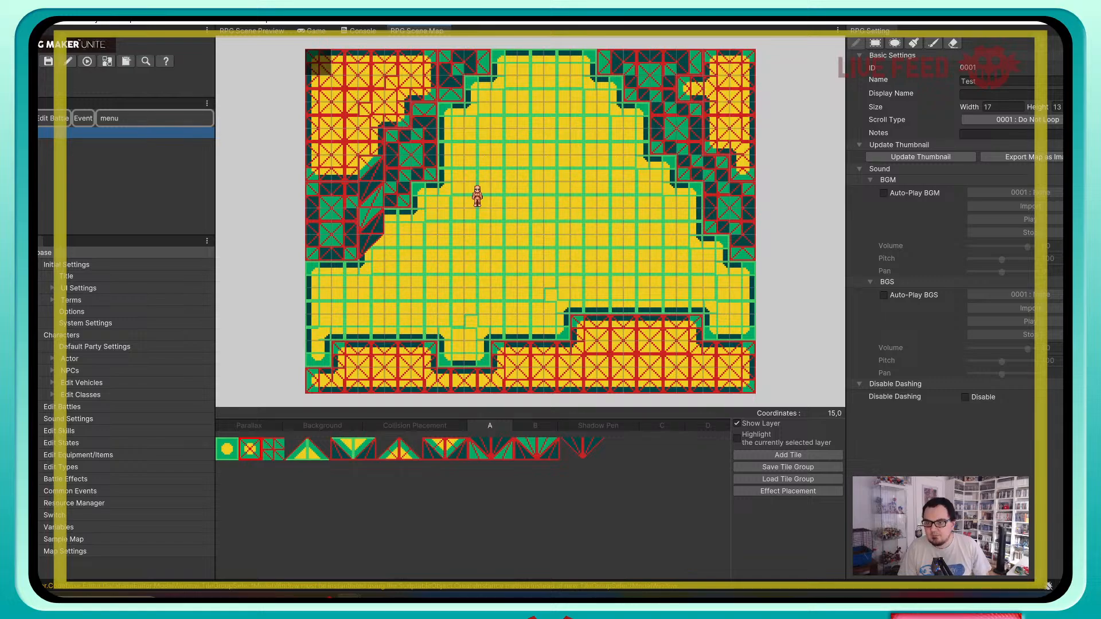
pyautogui.click(689, 63)
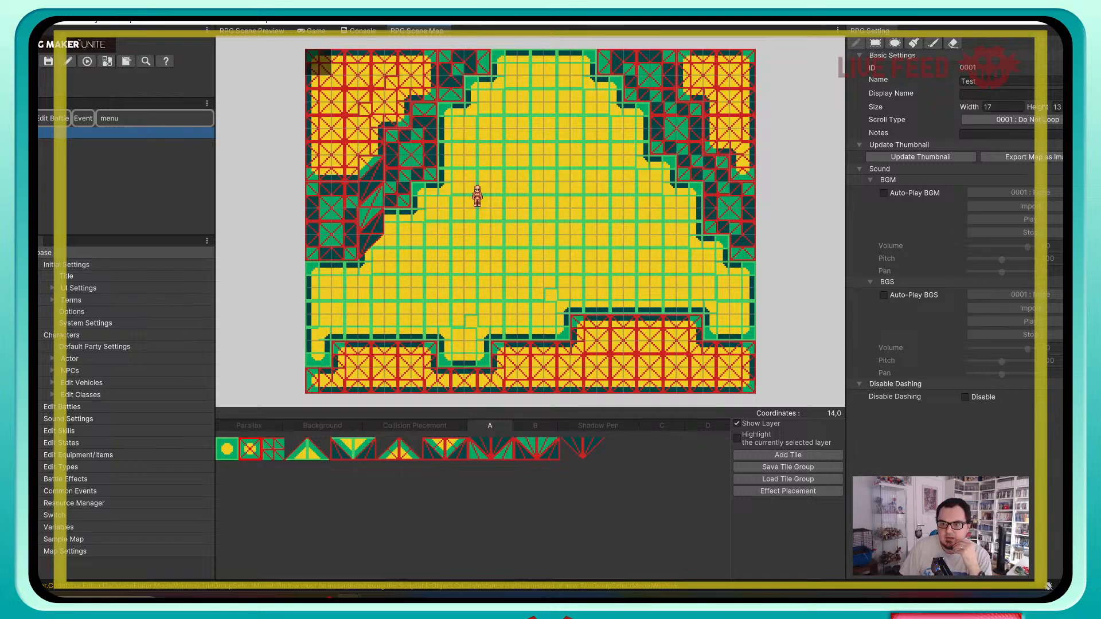
# Step: Try painting red-crossed yellow strips down columns 13, 14 and 15 beside the upper-right area, undoing each strip
pyautogui.moveTo(663, 143); pyautogui.dragTo(663, 89)
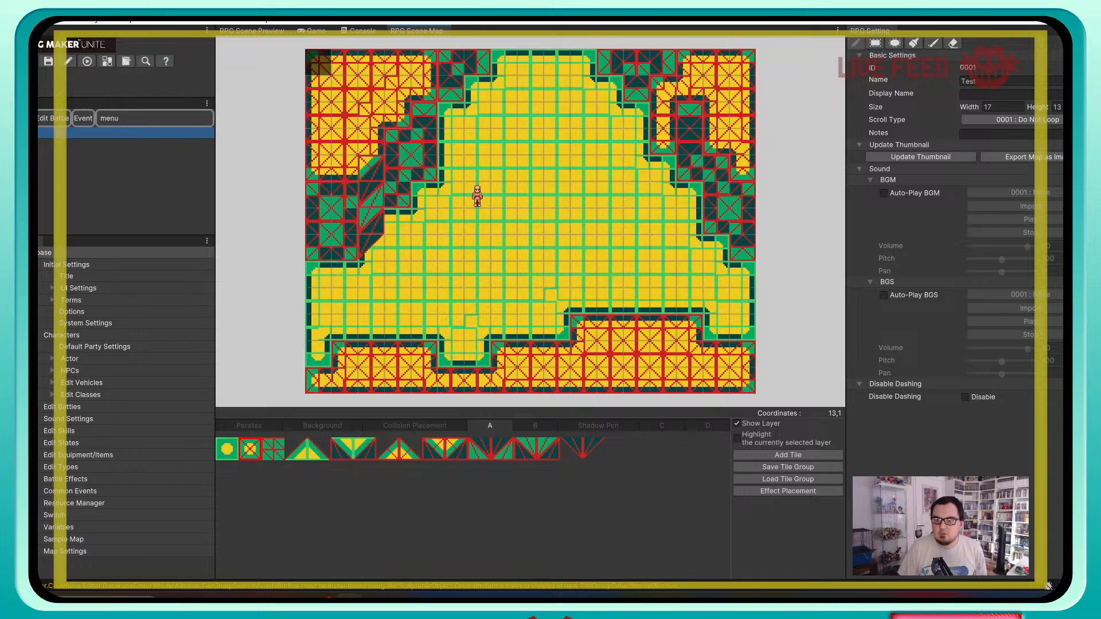
pyautogui.hotkey('ctrl', 'z')
pyautogui.moveTo(689, 170); pyautogui.dragTo(689, 115)
pyautogui.hotkey('ctrl', 'z')
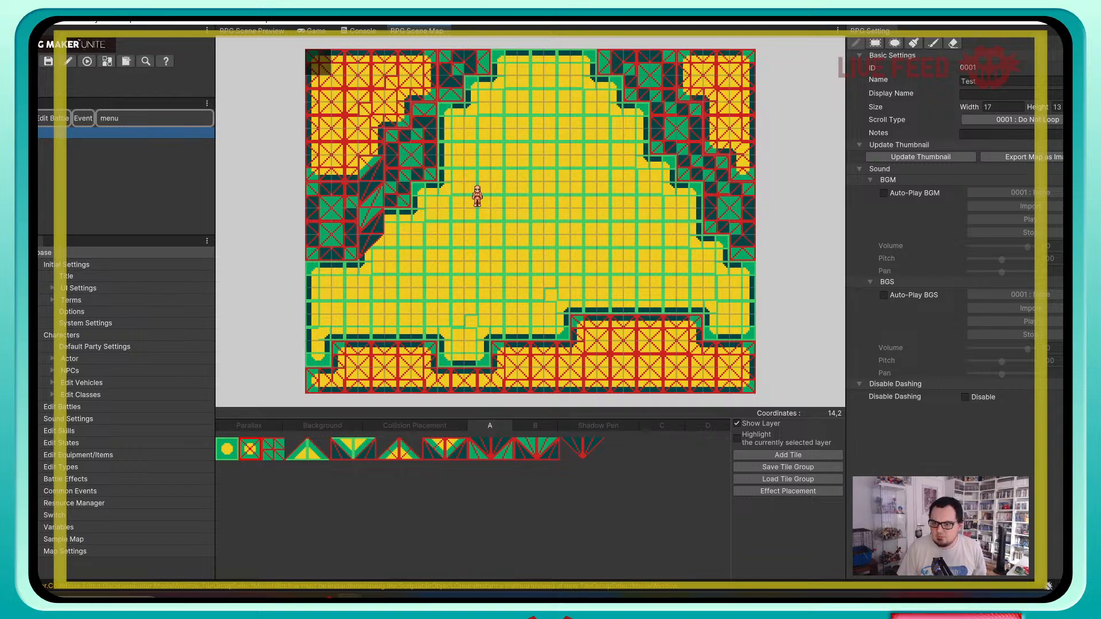
pyautogui.moveTo(714, 222); pyautogui.dragTo(714, 168)
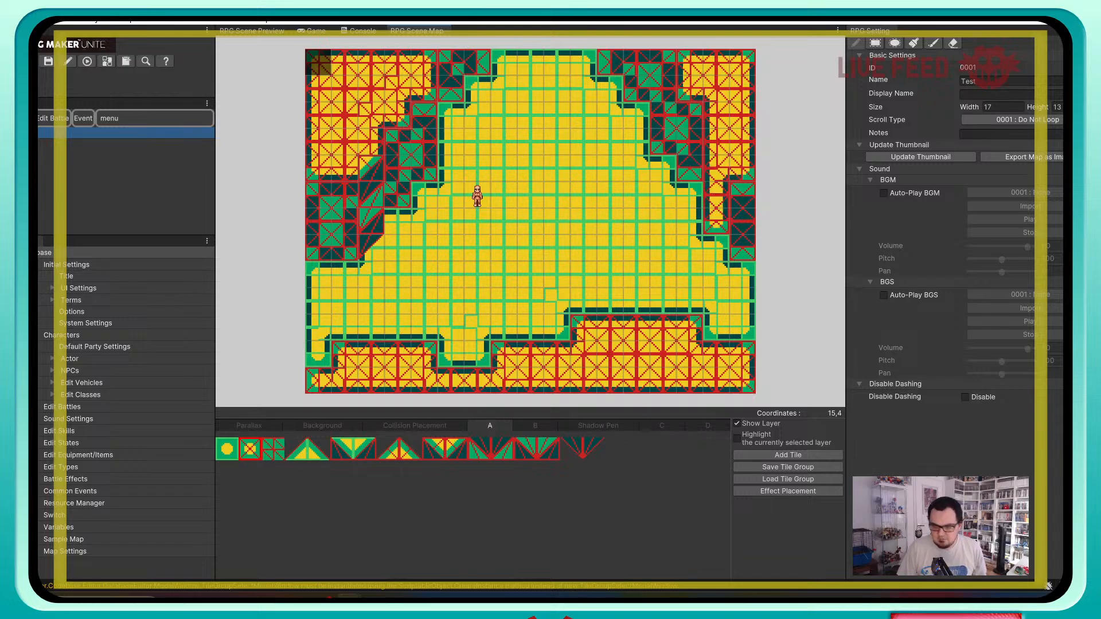
pyautogui.hotkey('ctrl', 'z')
pyautogui.moveTo(690, 168)
pyautogui.mouseDown()
pyautogui.moveTo(690, 116)
pyautogui.moveTo(663, 116)
pyautogui.moveTo(663, 90)
pyautogui.mouseUp()
pyautogui.hotkey('ctrl', 'z')
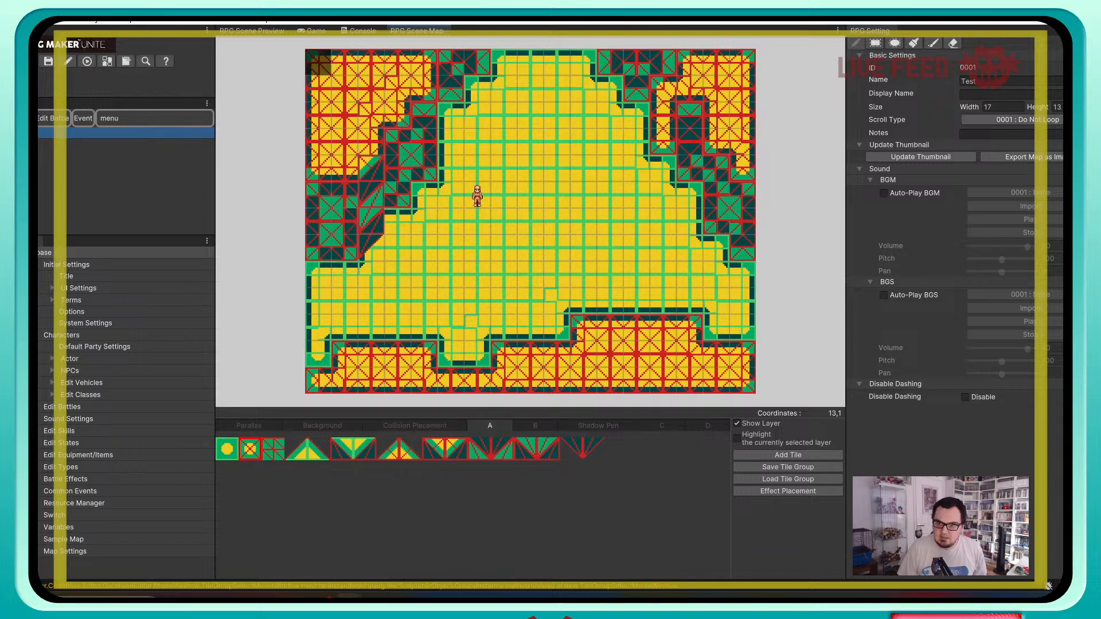
pyautogui.hotkey('ctrl', 'z')
# Step: Add one red-crossed yellow tile on layer A at 13,0
pyautogui.click(663, 64)
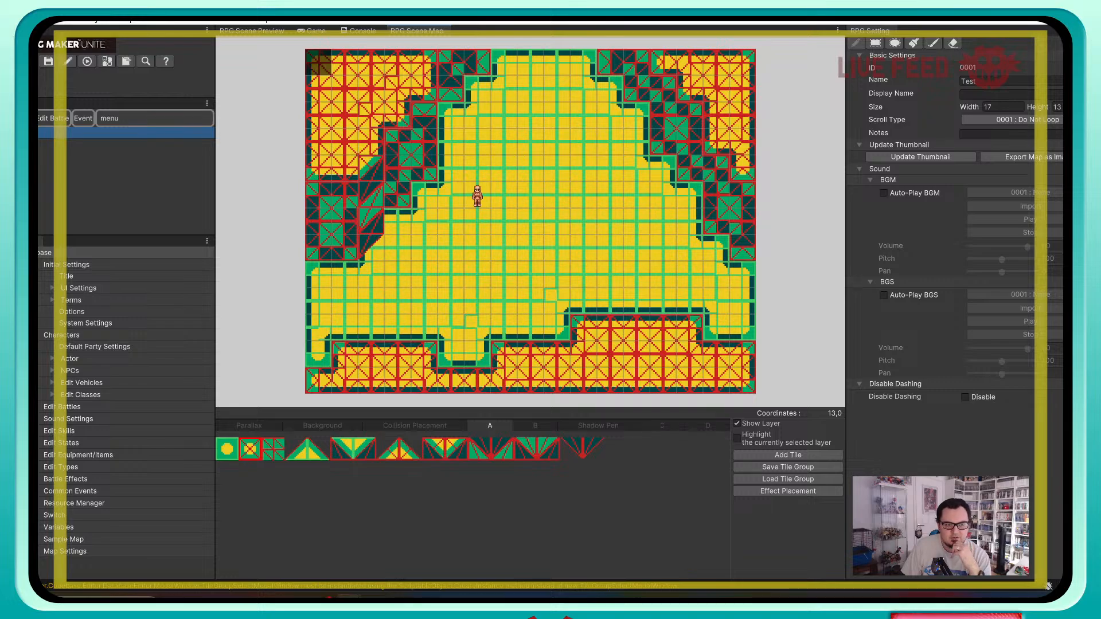
# Step: Switch the Test map from tile editing to event editing
pyautogui.click(84, 118)
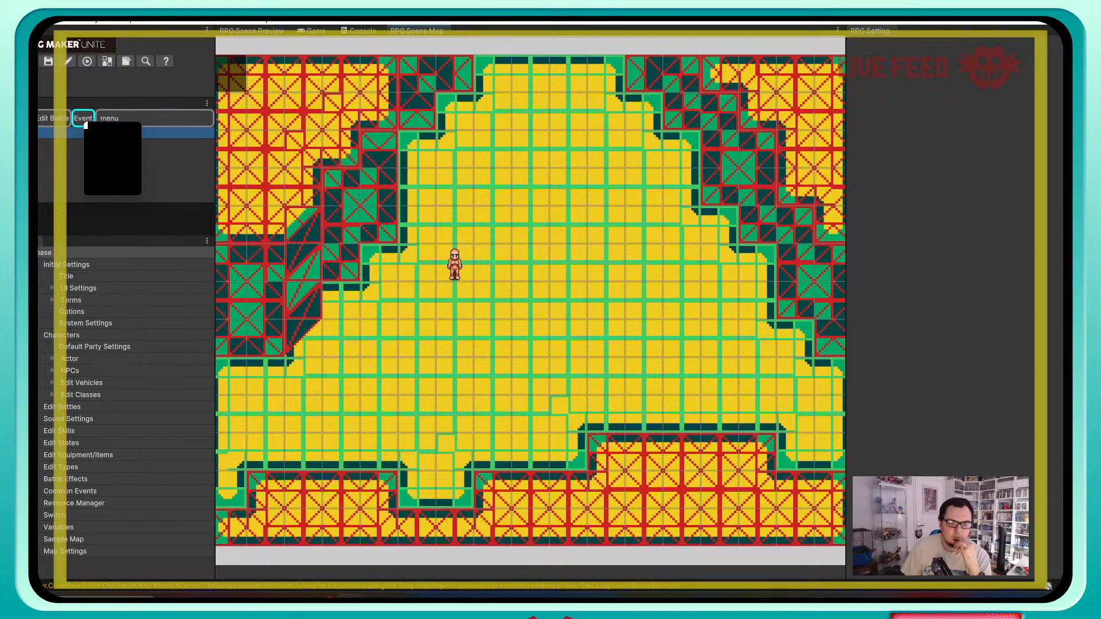
pyautogui.click(154, 133)
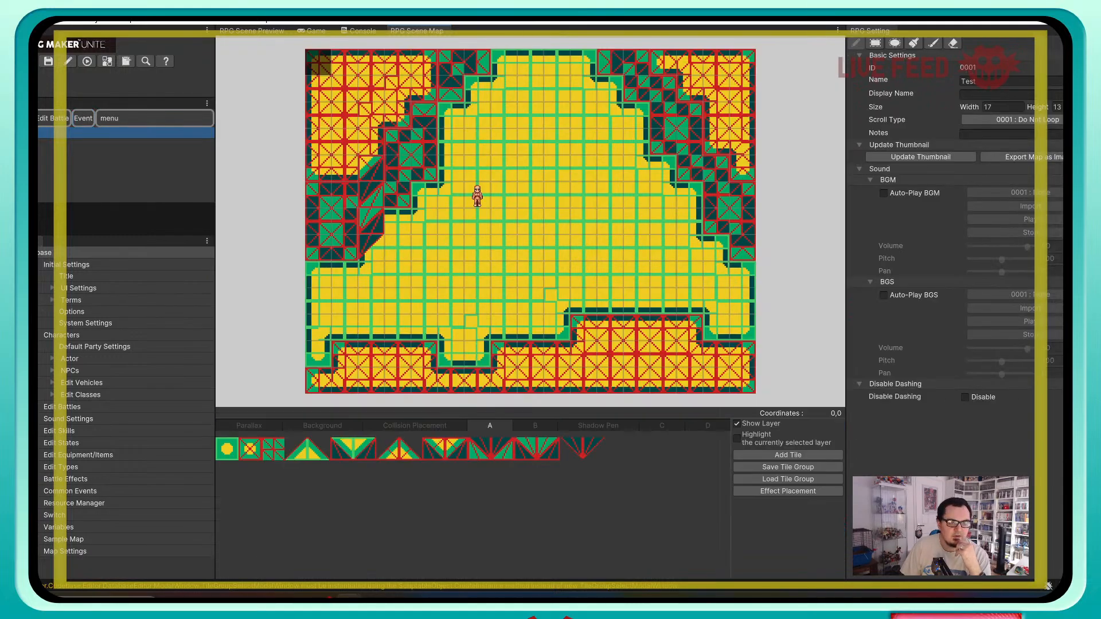
pyautogui.click(84, 125)
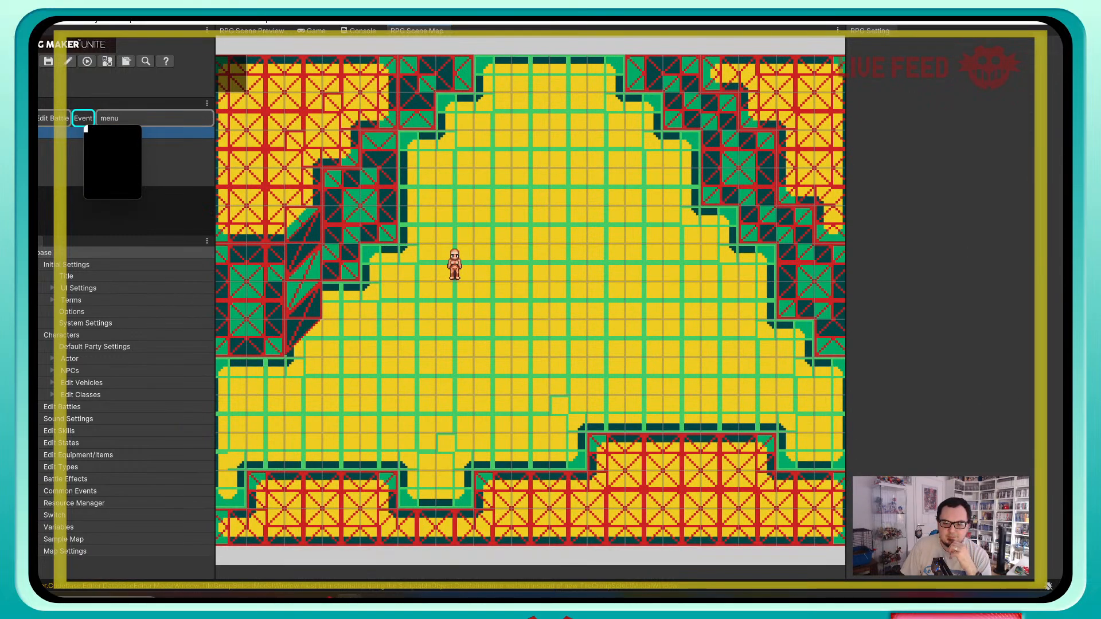
pyautogui.click(85, 127)
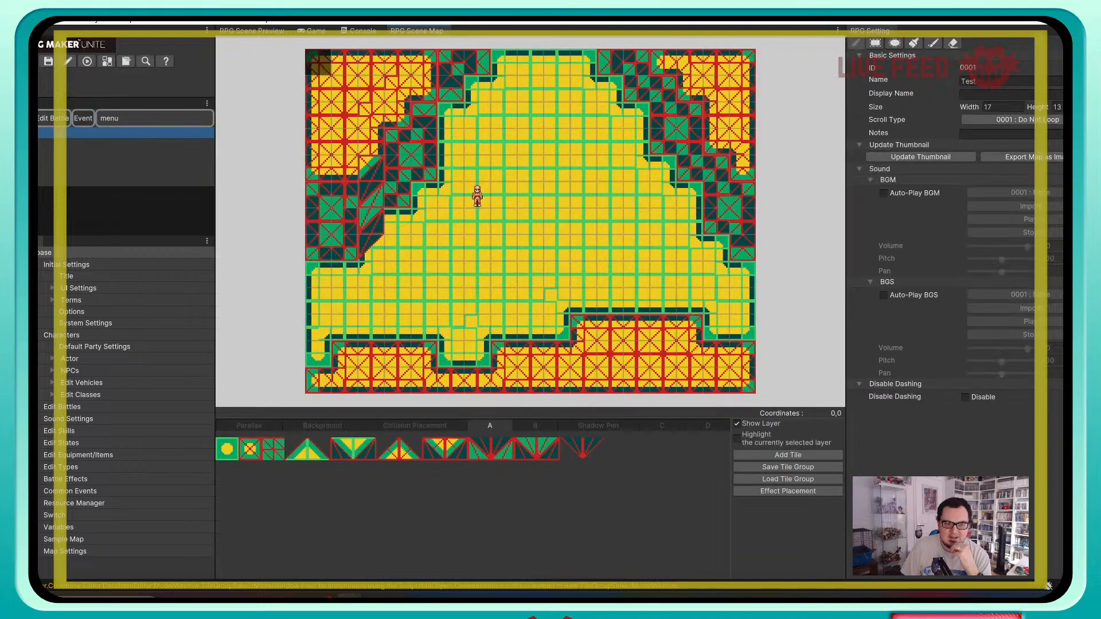
pyautogui.click(83, 119)
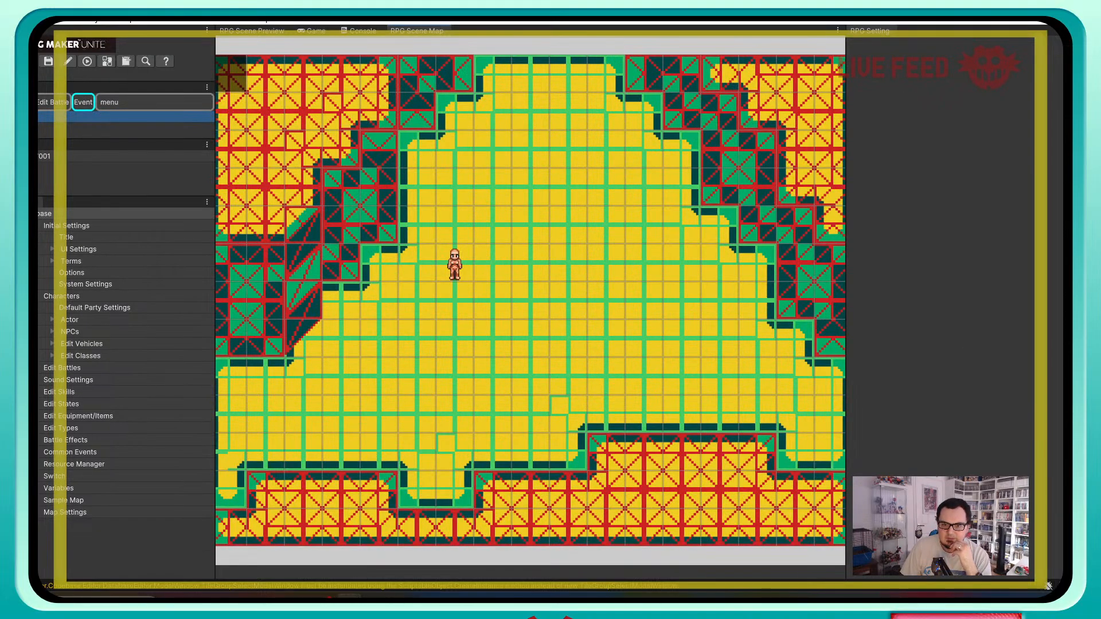
# Step: Create an event on the starting character's tile at 6,5 and try moving it to 11,5, 6,8, 8,6 and 4,8
pyautogui.click(455, 265)
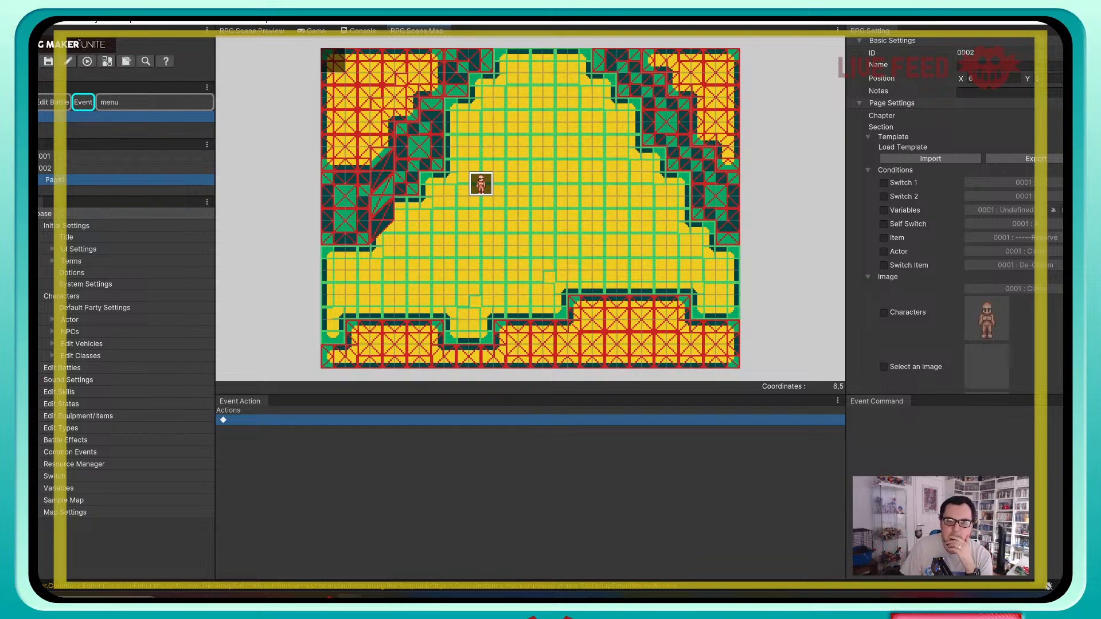
pyautogui.click(333, 61)
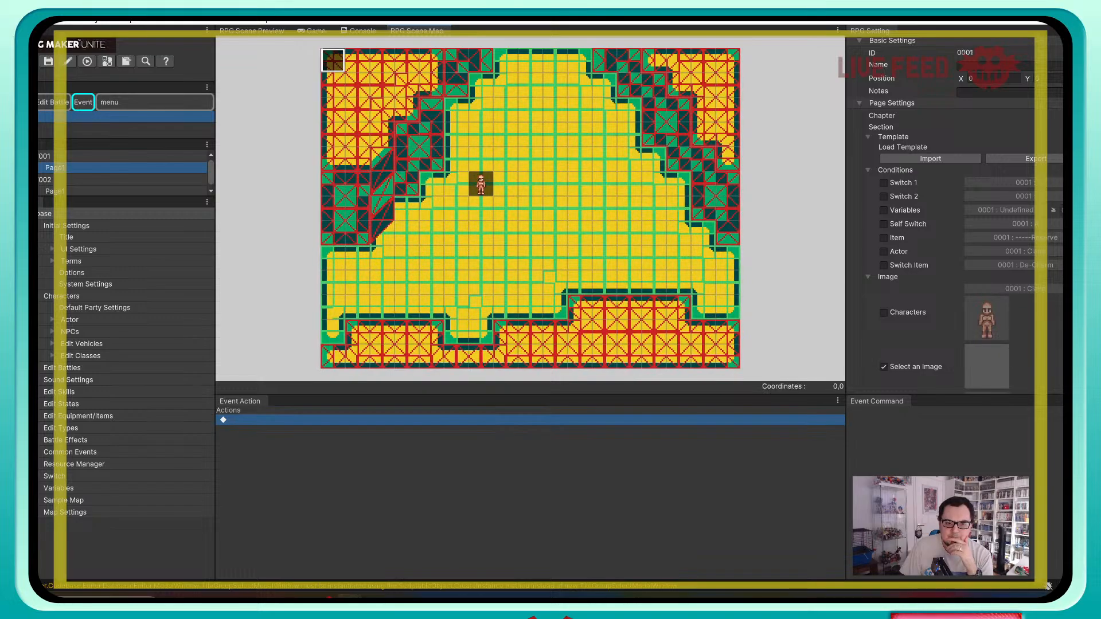
pyautogui.click(56, 191)
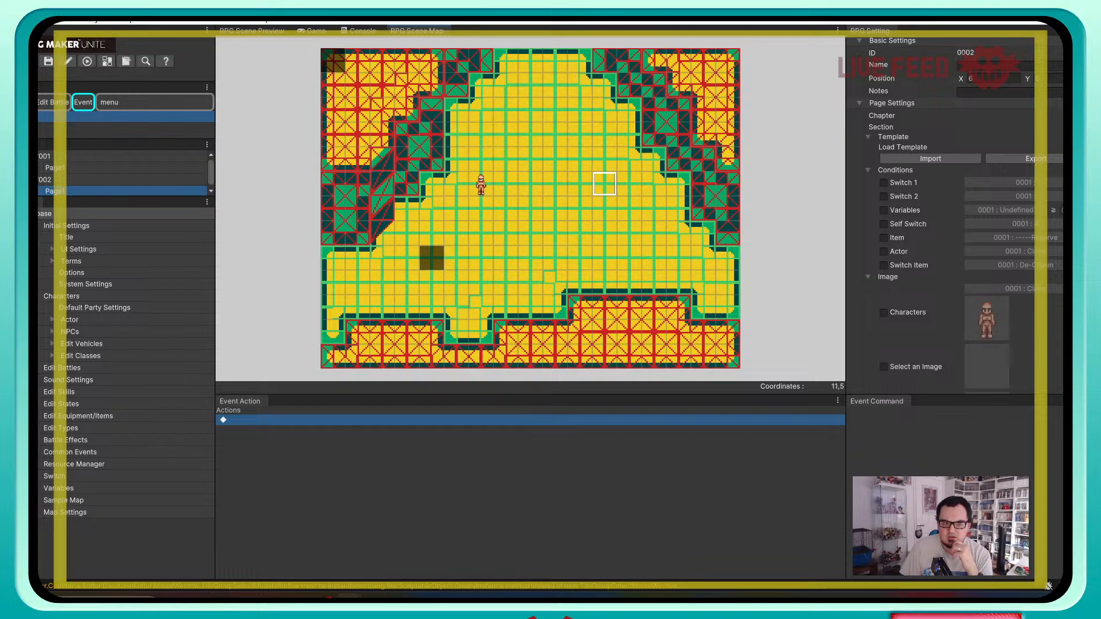
pyautogui.click(604, 184)
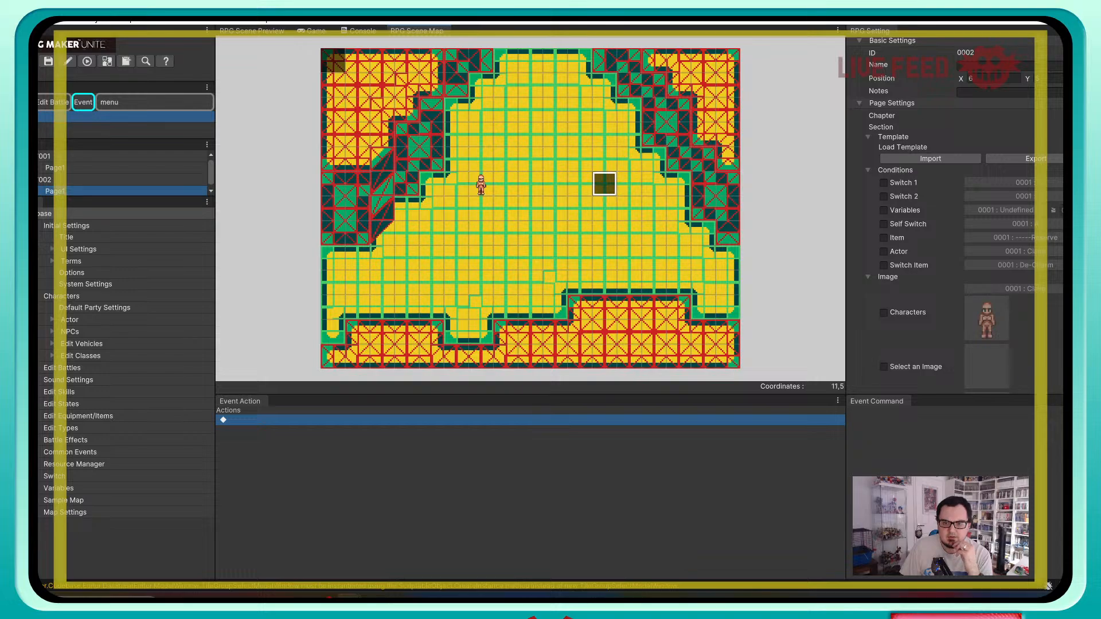
pyautogui.click(480, 258)
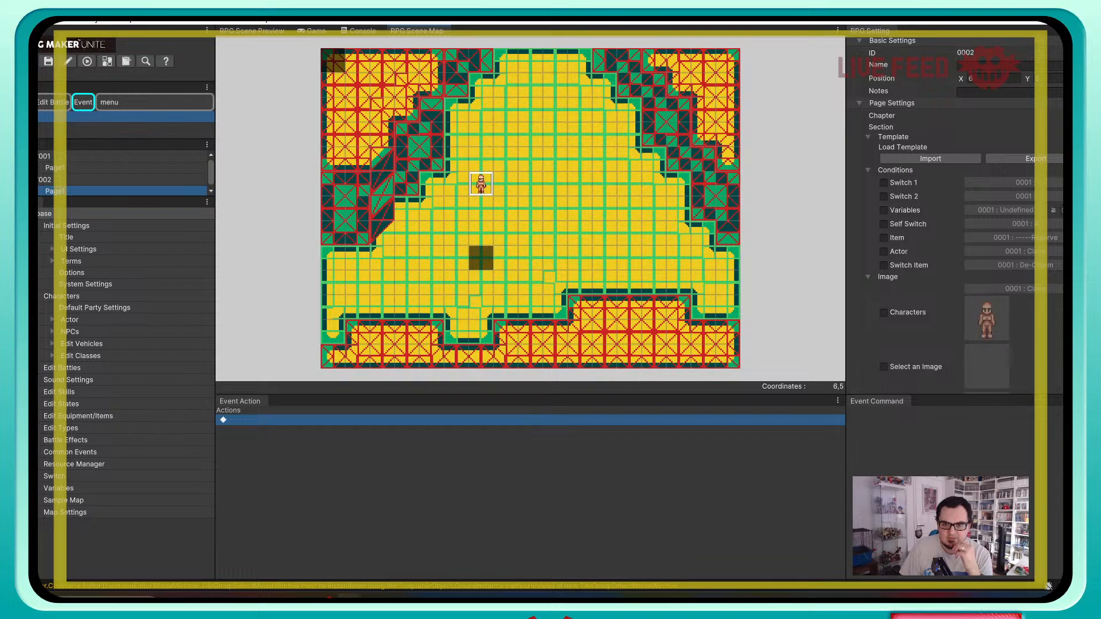
pyautogui.click(530, 208)
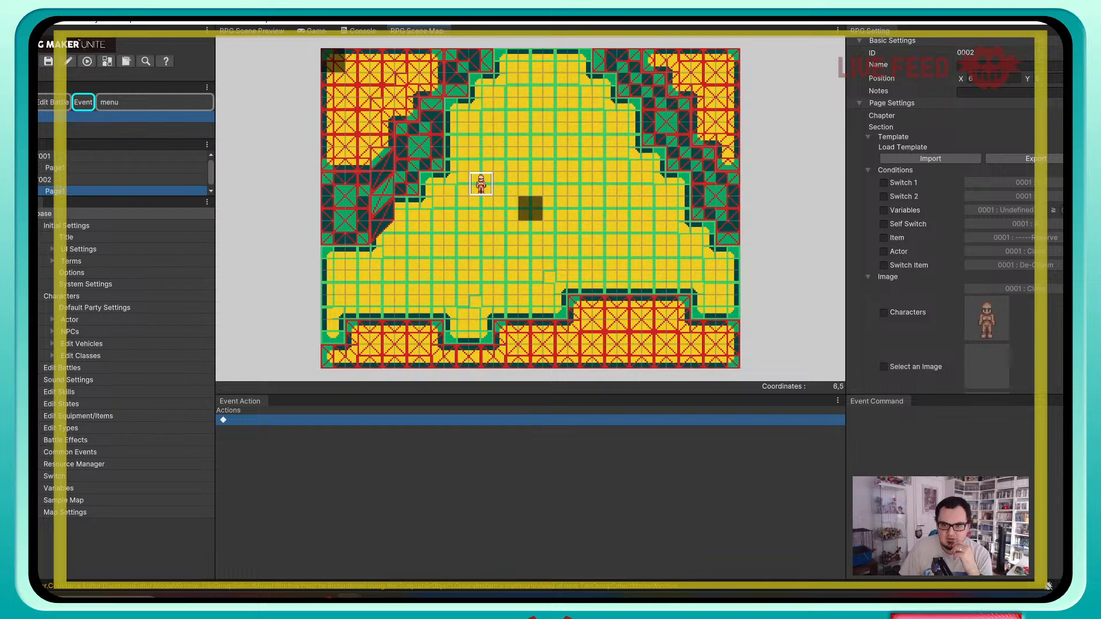
pyautogui.click(431, 259)
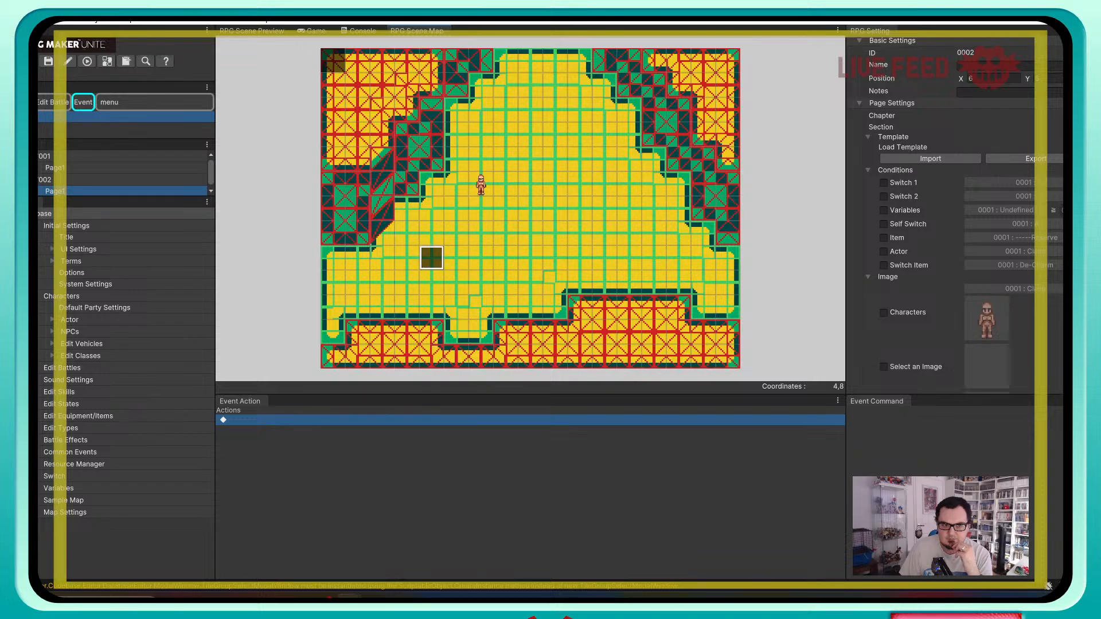
pyautogui.click(55, 168)
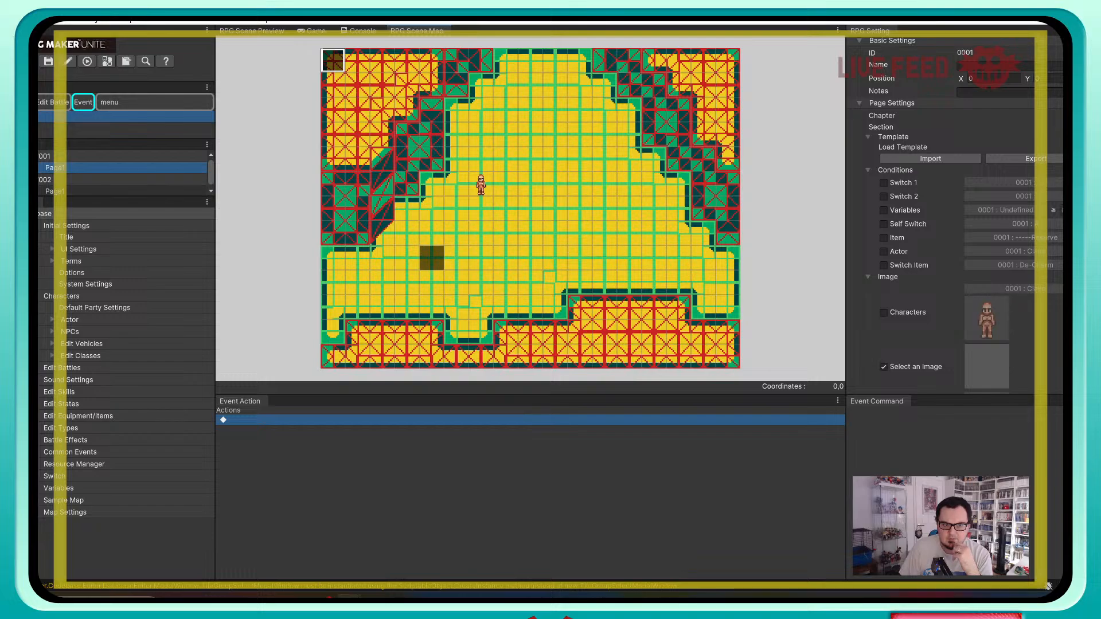
pyautogui.click(56, 191)
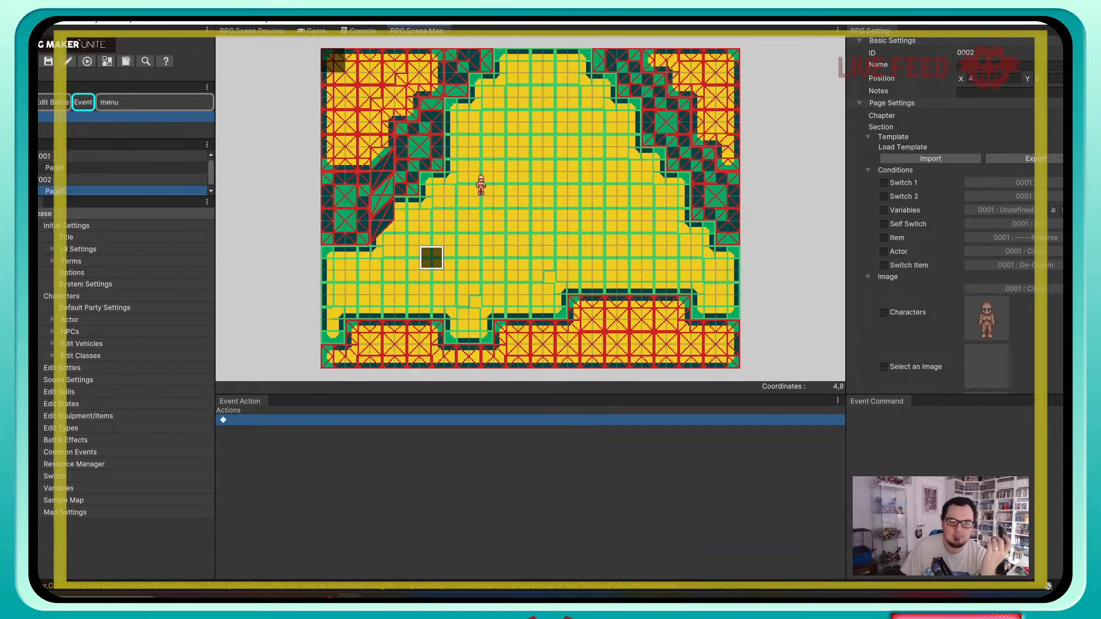
# Step: Delete events 0002 and 0001 from the Test map, confirming the deletion
pyautogui.rightClick(61, 192)
pyautogui.click(94, 212)
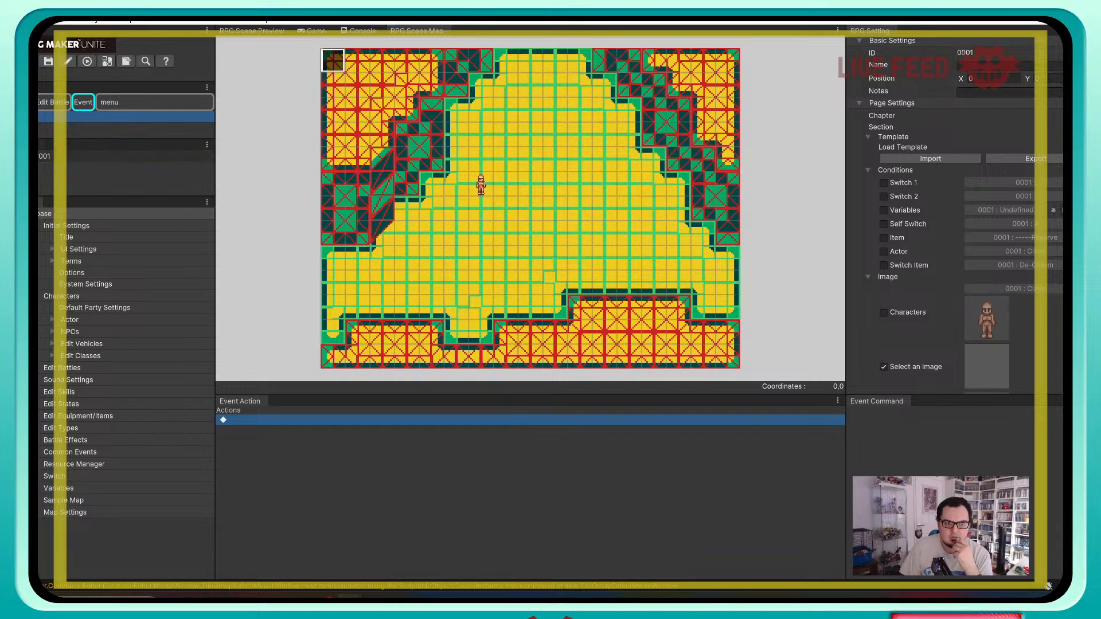
pyautogui.rightClick(66, 156)
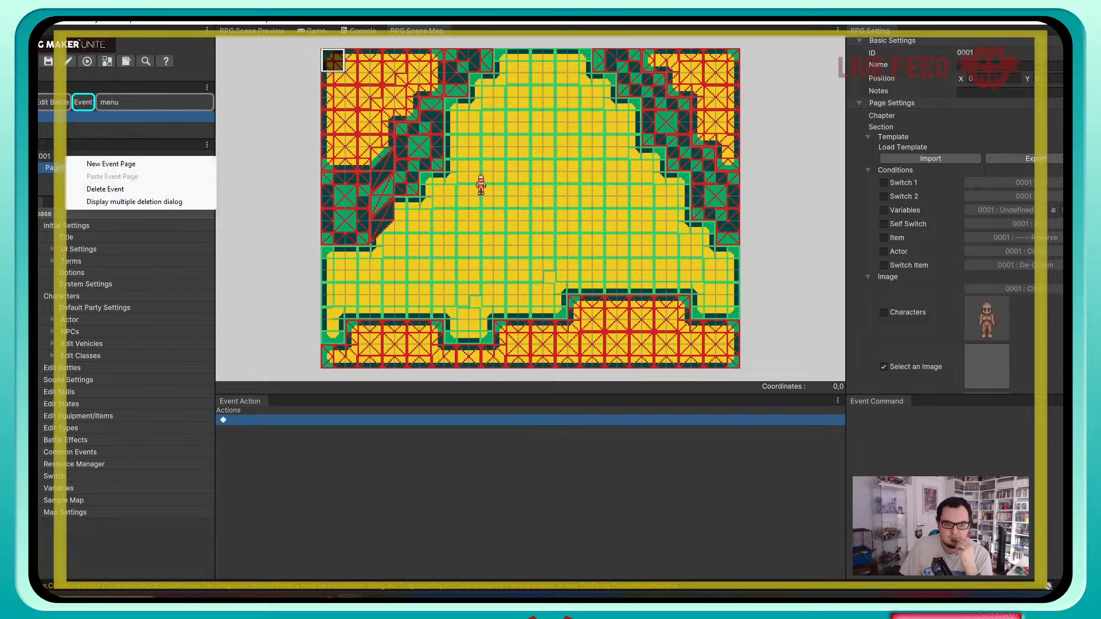
pyautogui.click(105, 189)
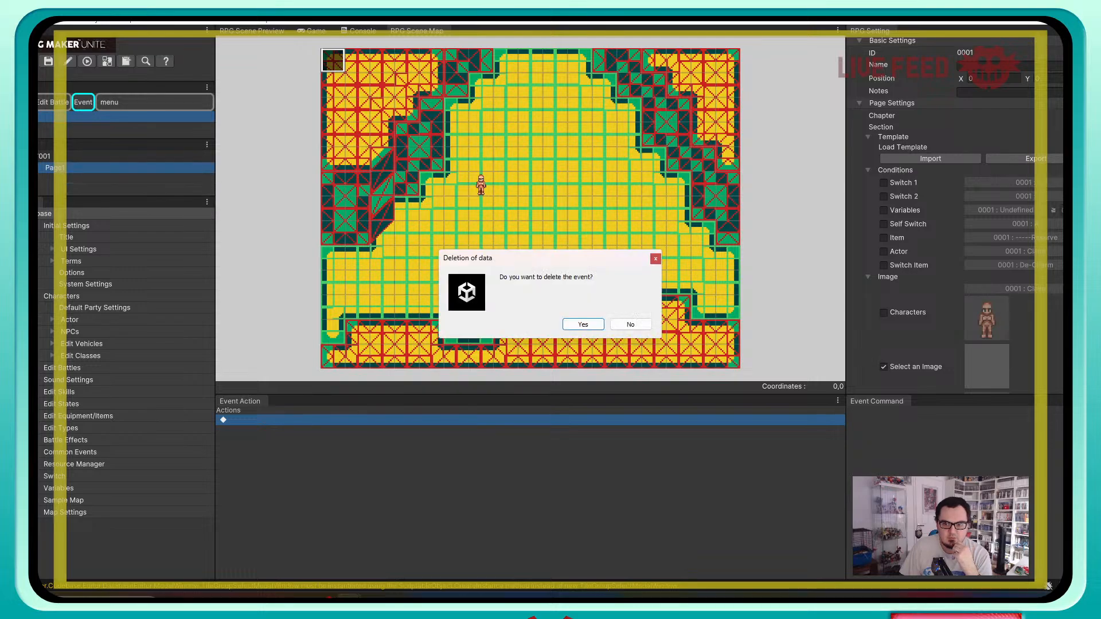
pyautogui.click(583, 324)
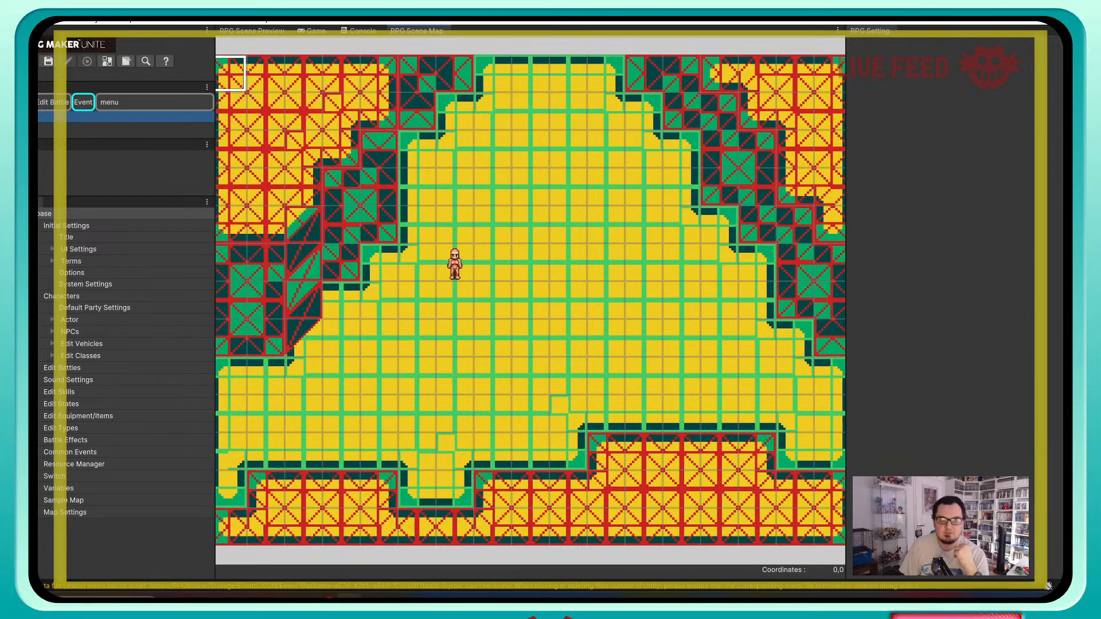
pyautogui.rightClick(39, 160)
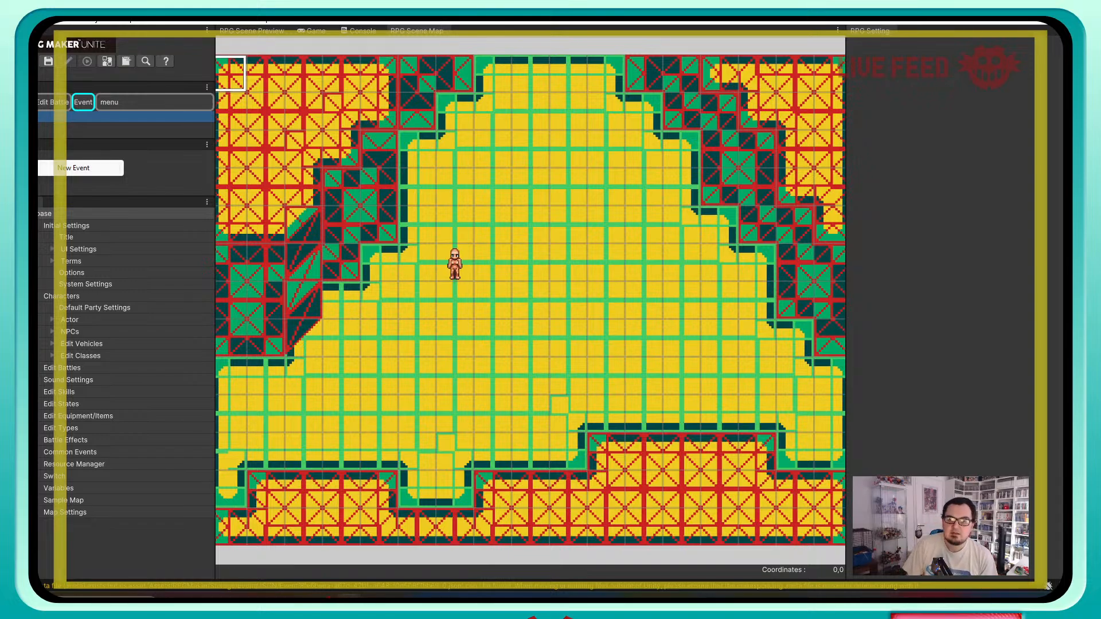
pyautogui.click(73, 168)
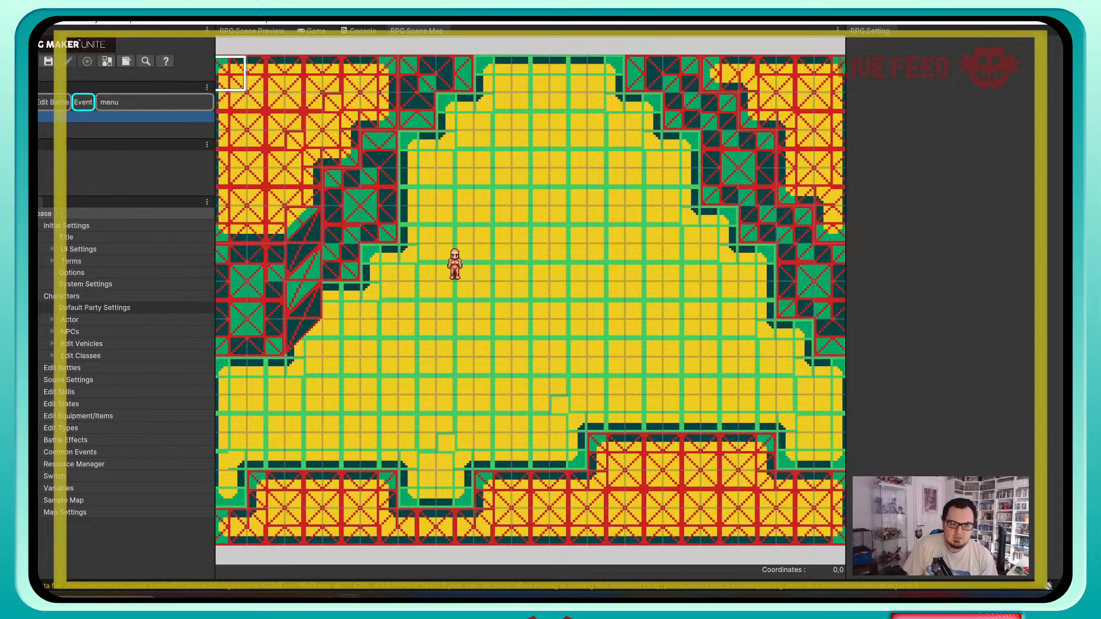
# Step: Open the Default Party Settings and set the party's starting X position to 5
pyautogui.click(94, 308)
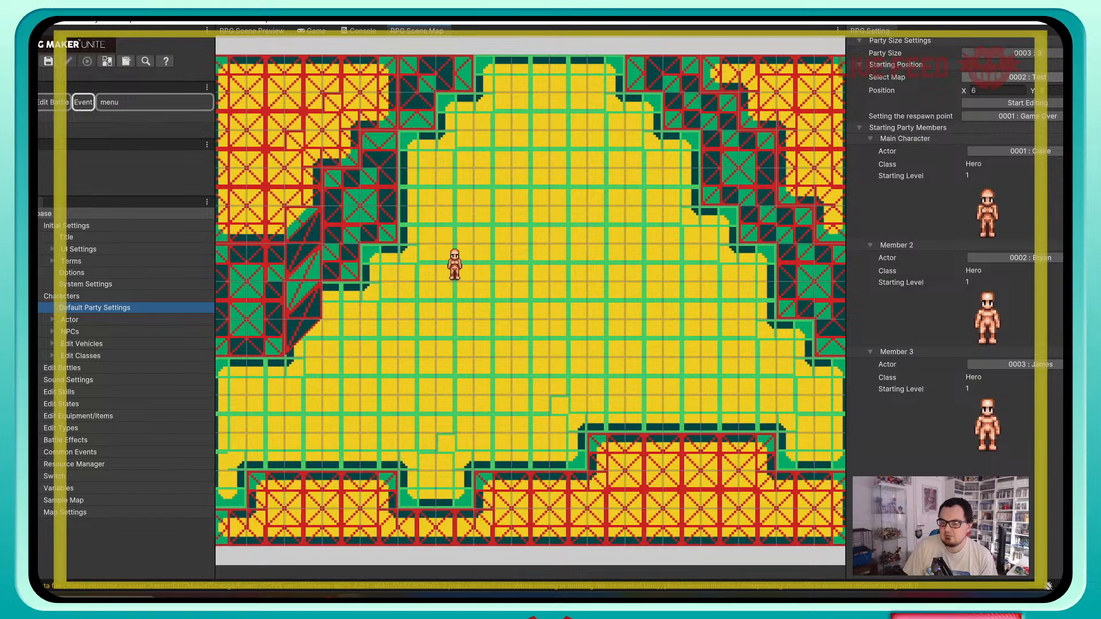
pyautogui.click(997, 90)
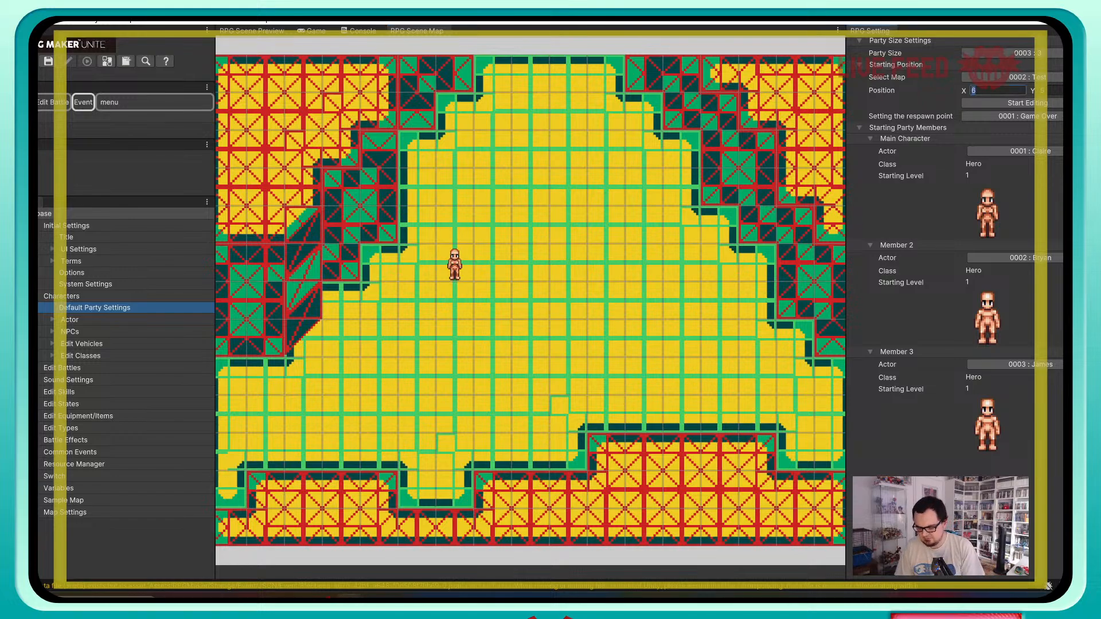
pyautogui.write('5')
pyautogui.press('Return')
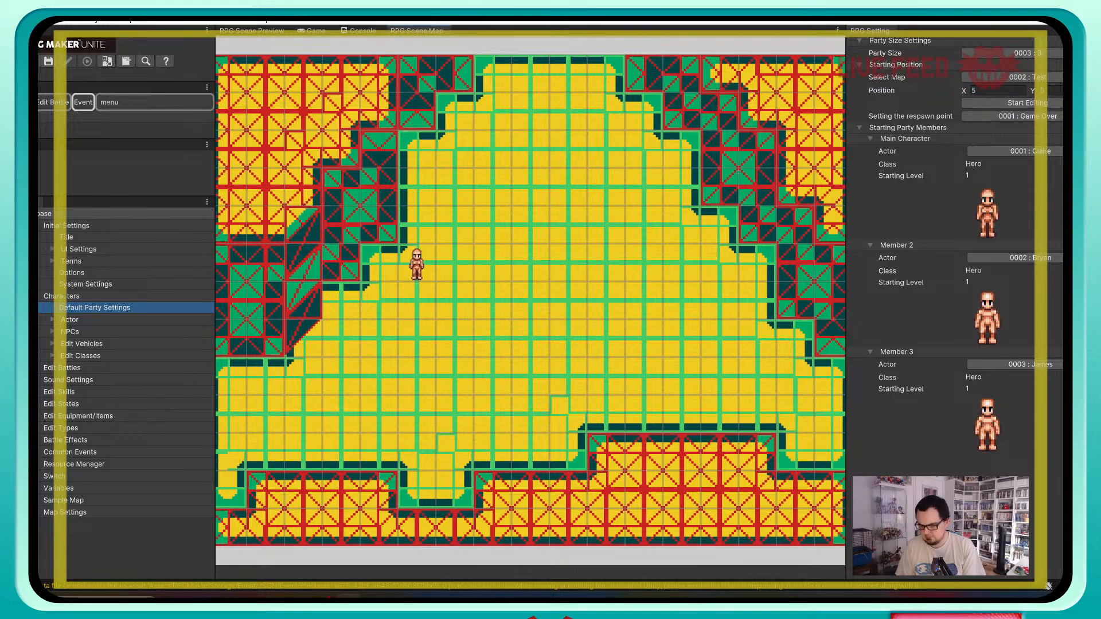
# Step: Try 0 as the party's starting X position
pyautogui.click(996, 91)
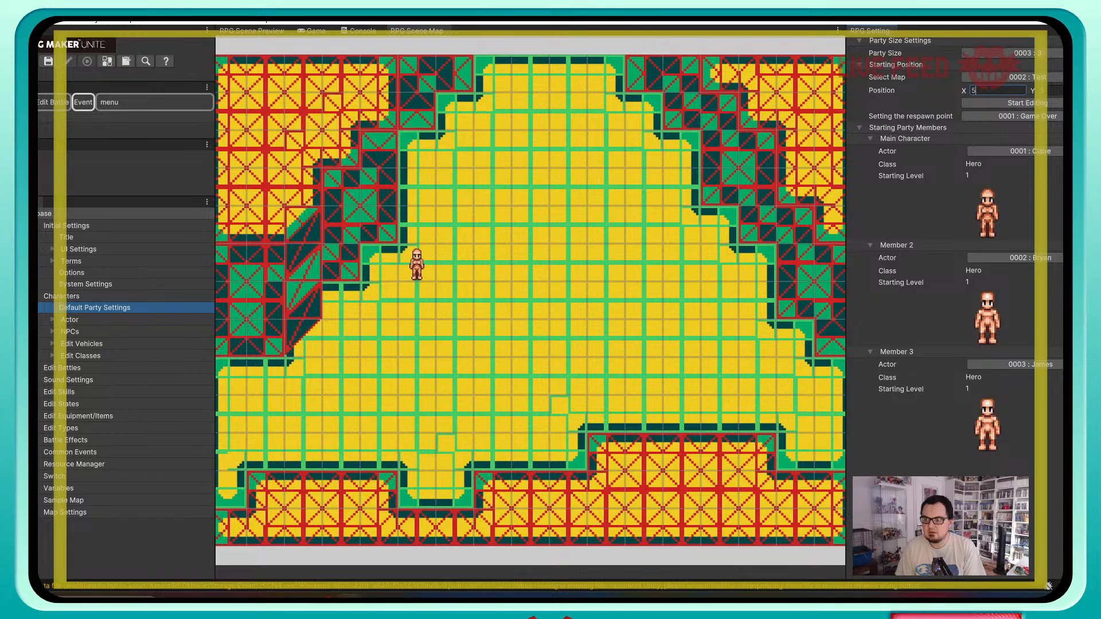
pyautogui.write('0')
pyautogui.press('Return')
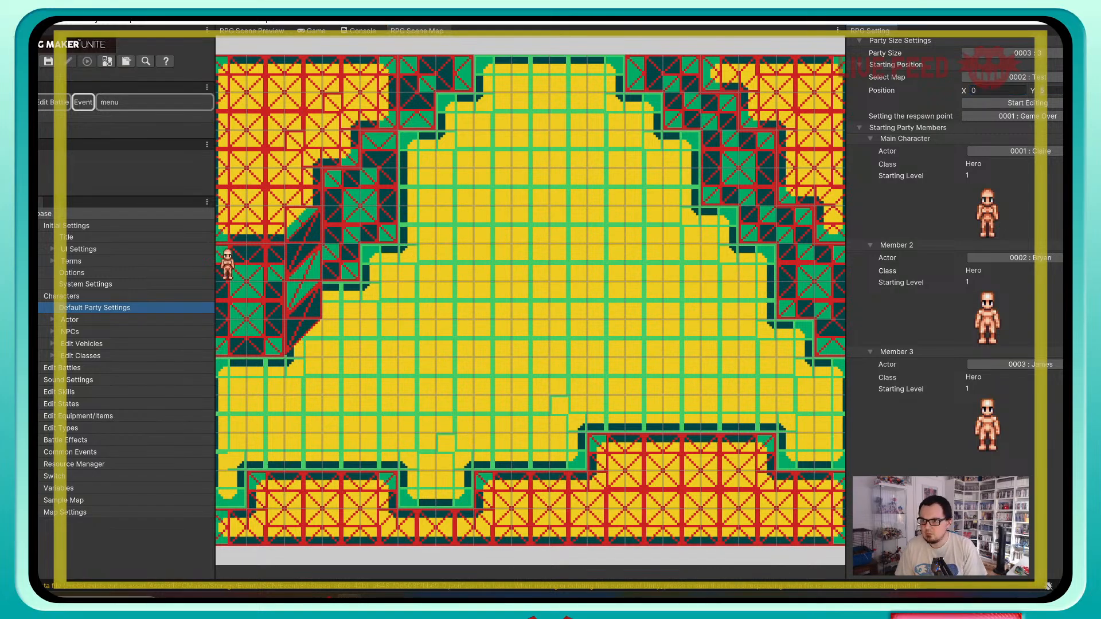
pyautogui.click(997, 91)
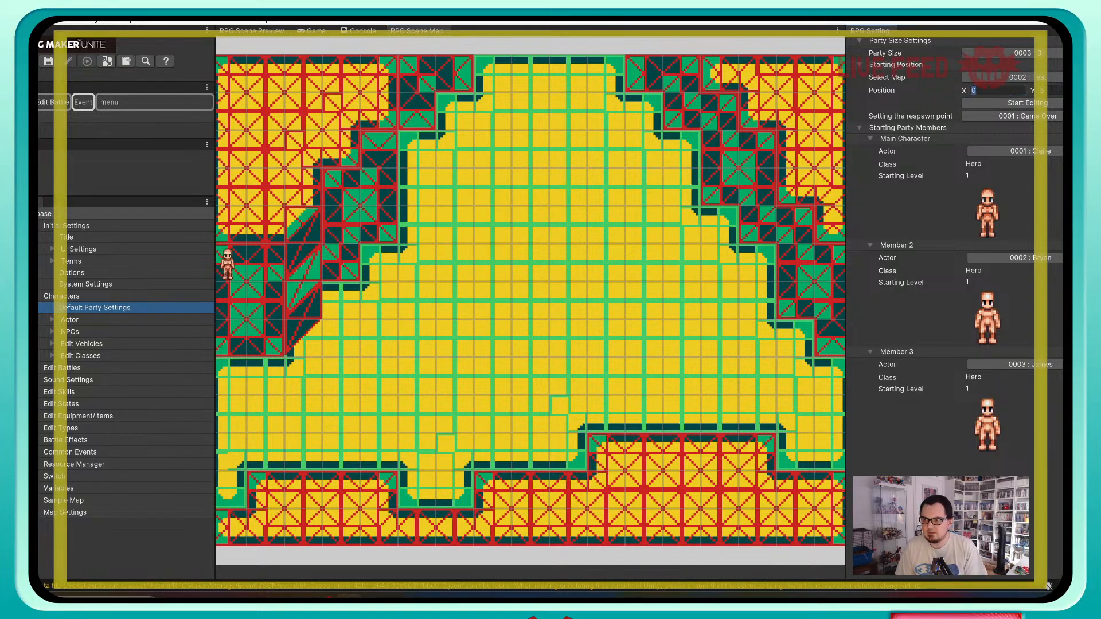
pyautogui.press('Return')
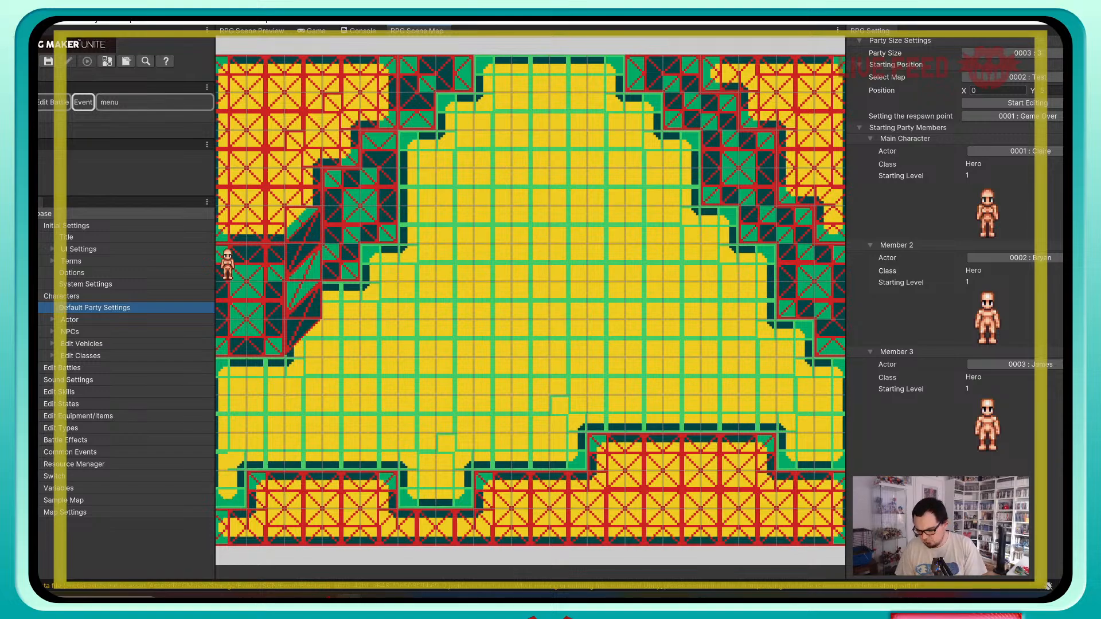
# Step: Set the party's starting X position to 8 and move the start three tiles down the map
pyautogui.click(997, 91)
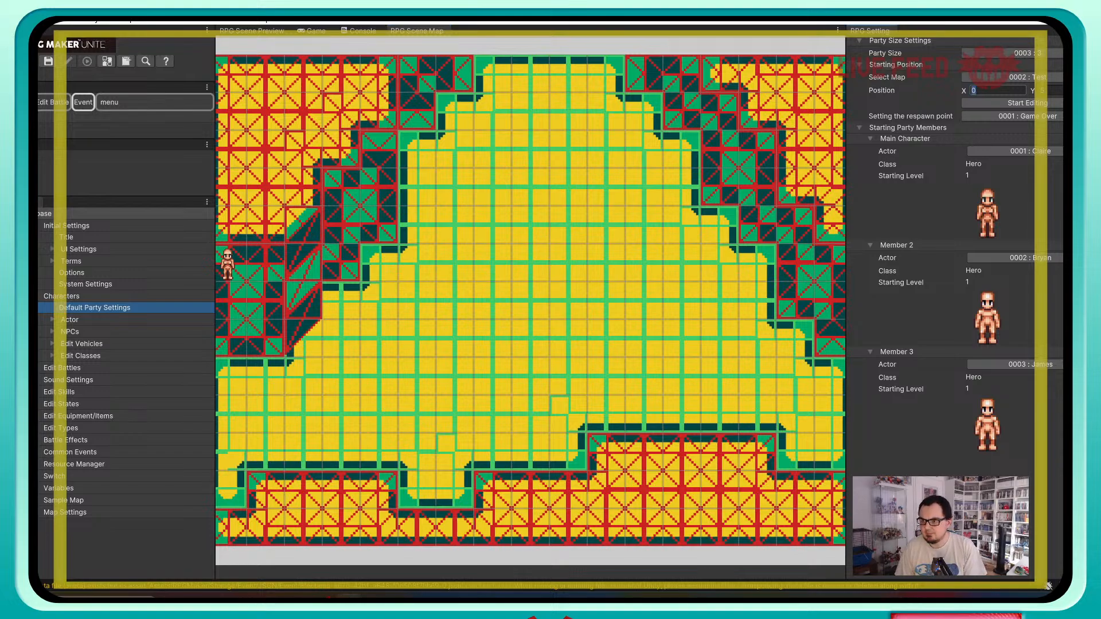
pyautogui.write('8')
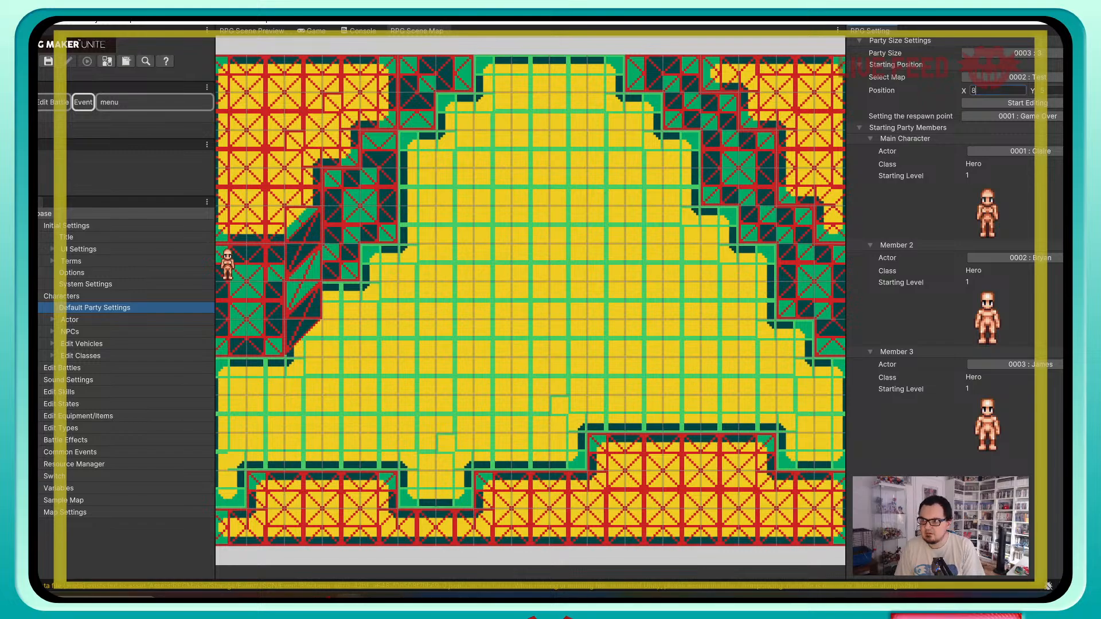
pyautogui.press('Return')
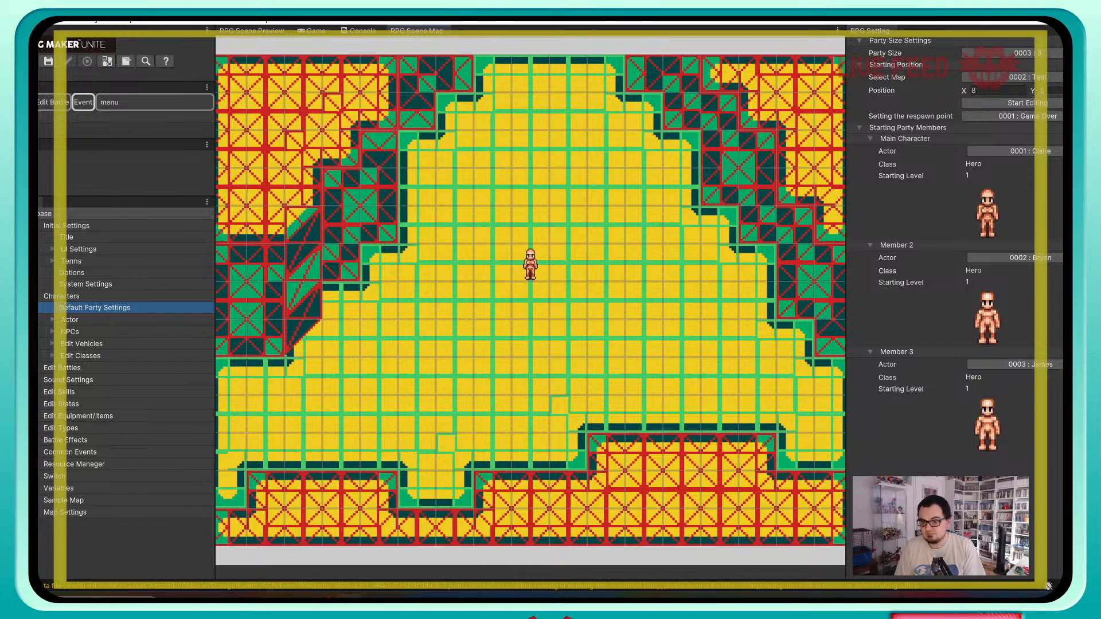
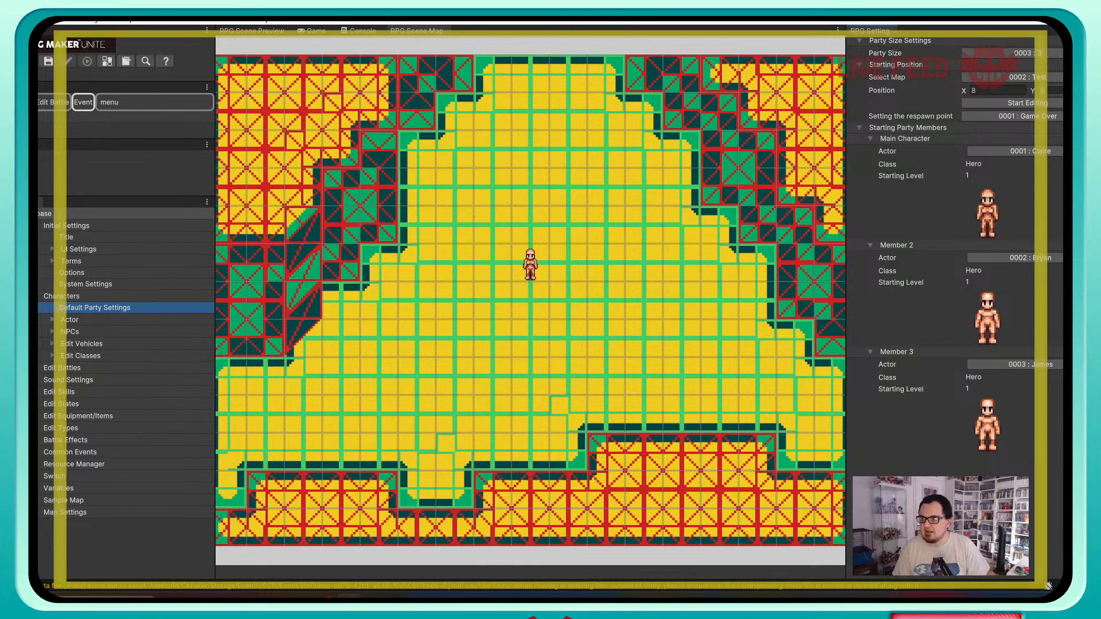
pyautogui.click(998, 91)
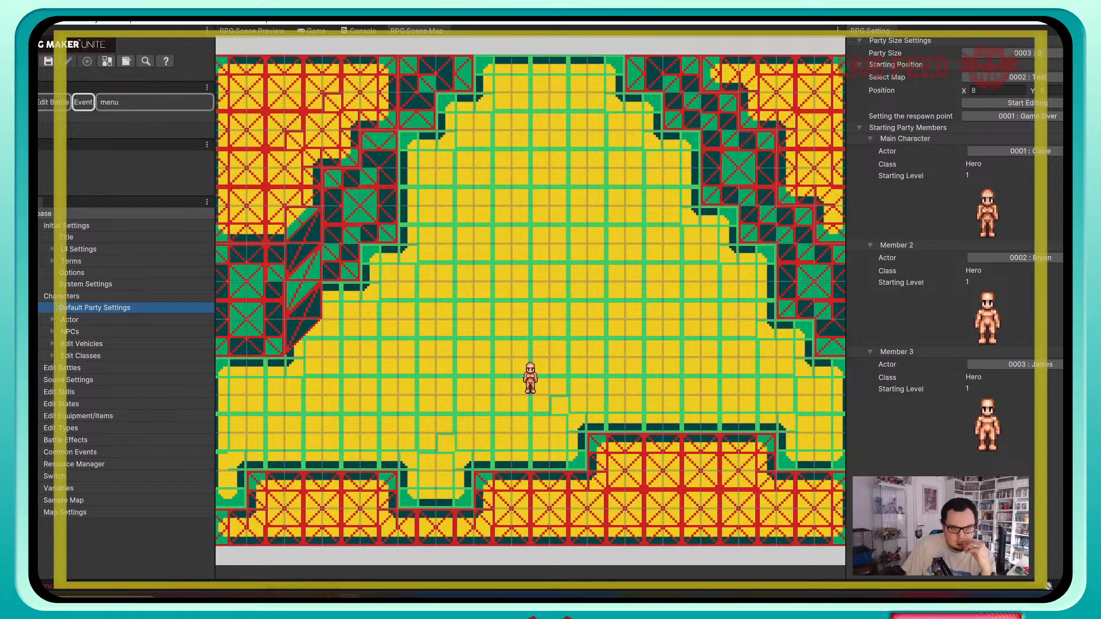
# Step: Create an event on tile 8,3 of the Test map and open its settings
pyautogui.rightClick(17, 144)
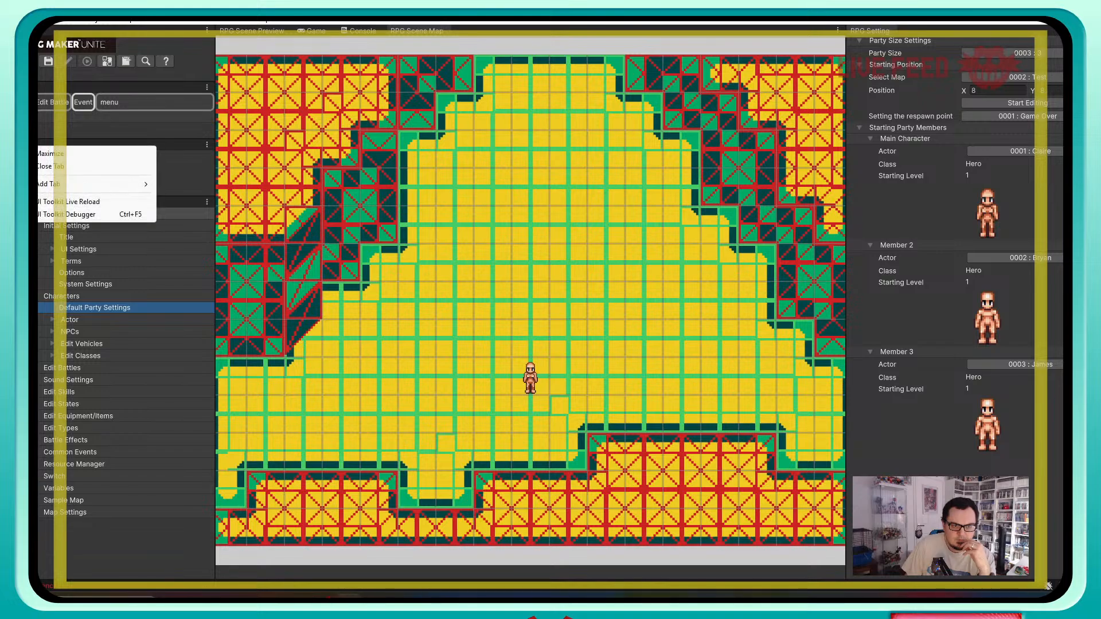
pyautogui.rightClick(12, 171)
pyautogui.click(29, 180)
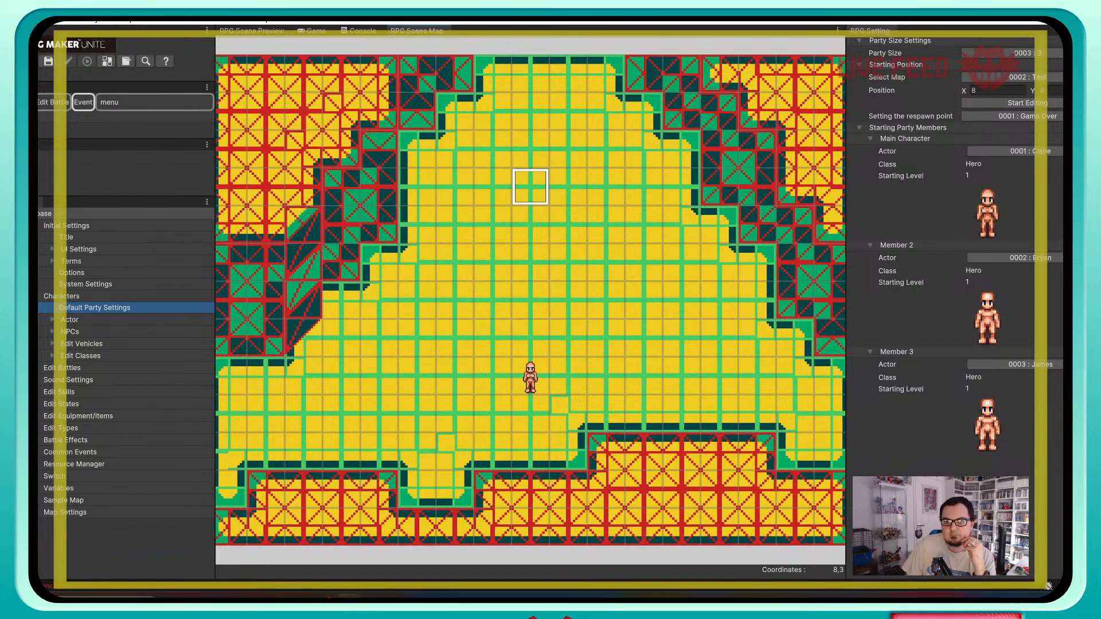
pyautogui.rightClick(532, 188)
pyautogui.click(561, 194)
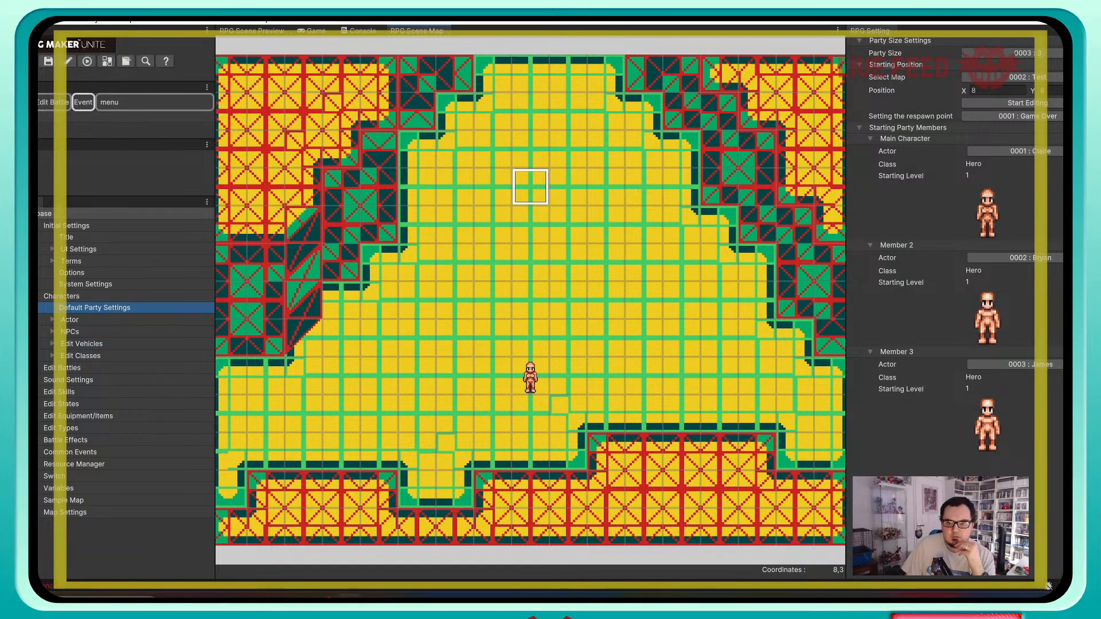
pyautogui.rightClick(533, 188)
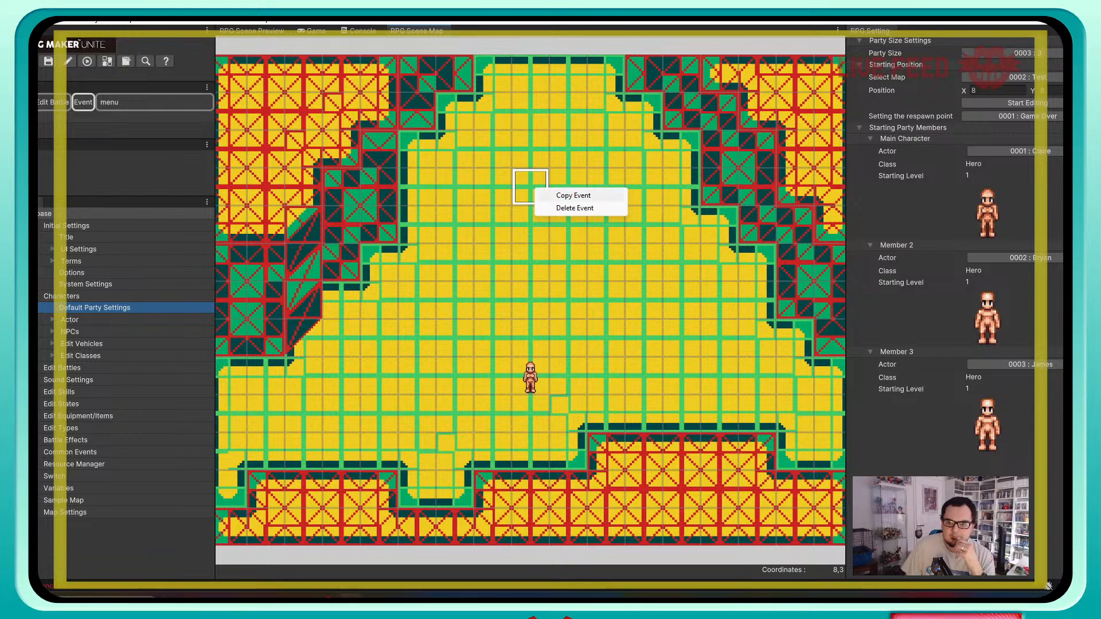
pyautogui.click(525, 184)
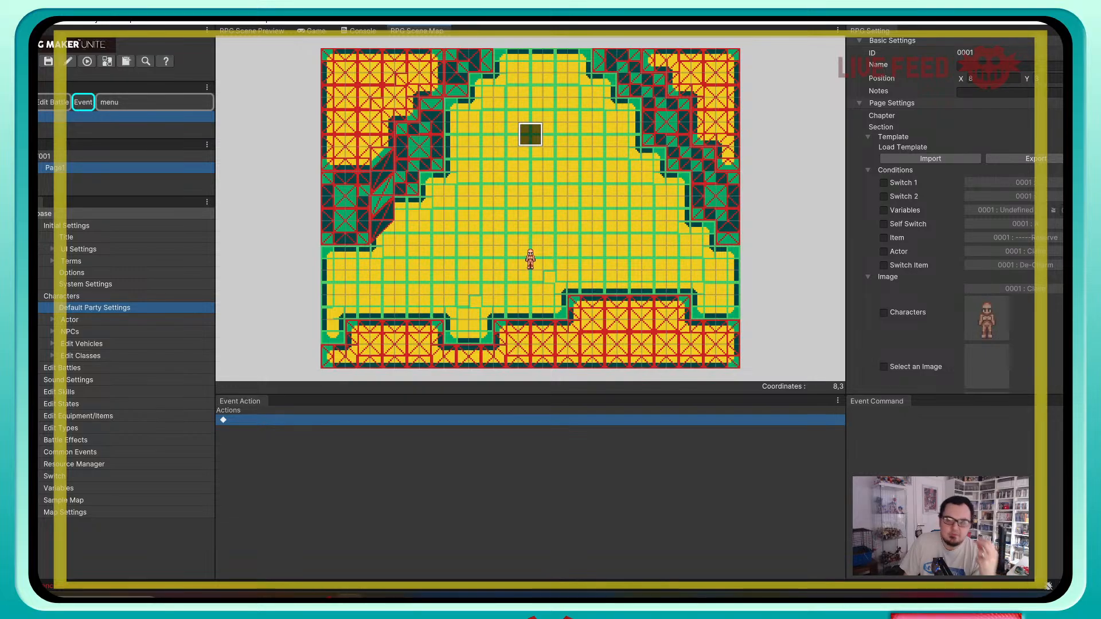
# Step: Name the event at 8,3 "Reversed" and move it to tile 0,0
pyautogui.scroll(-6, 952, 218)
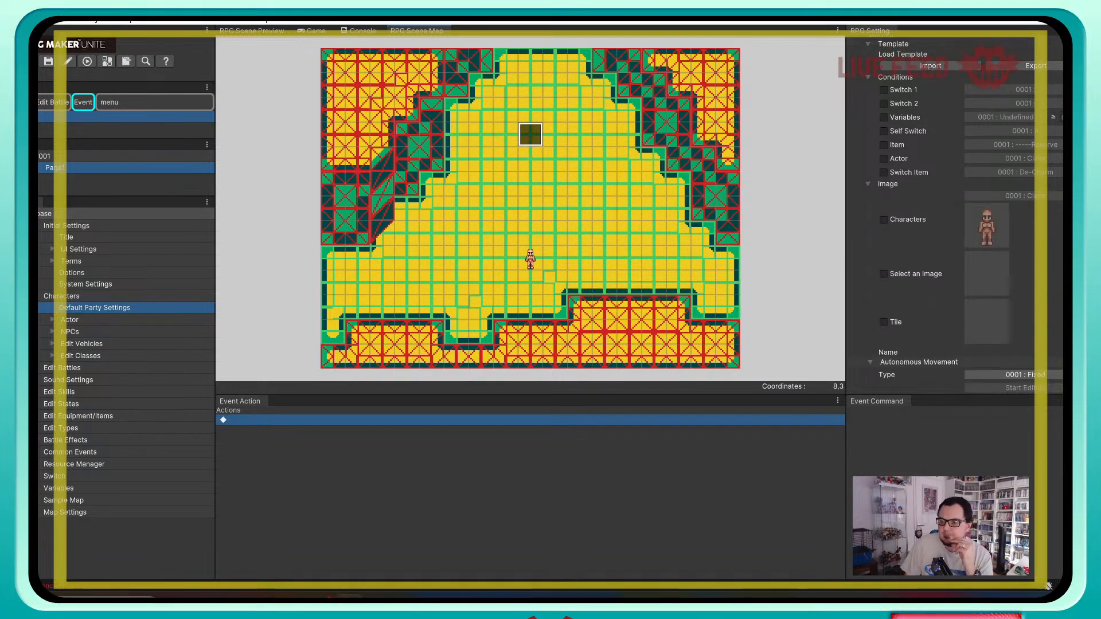
pyautogui.scroll(6, 953, 218)
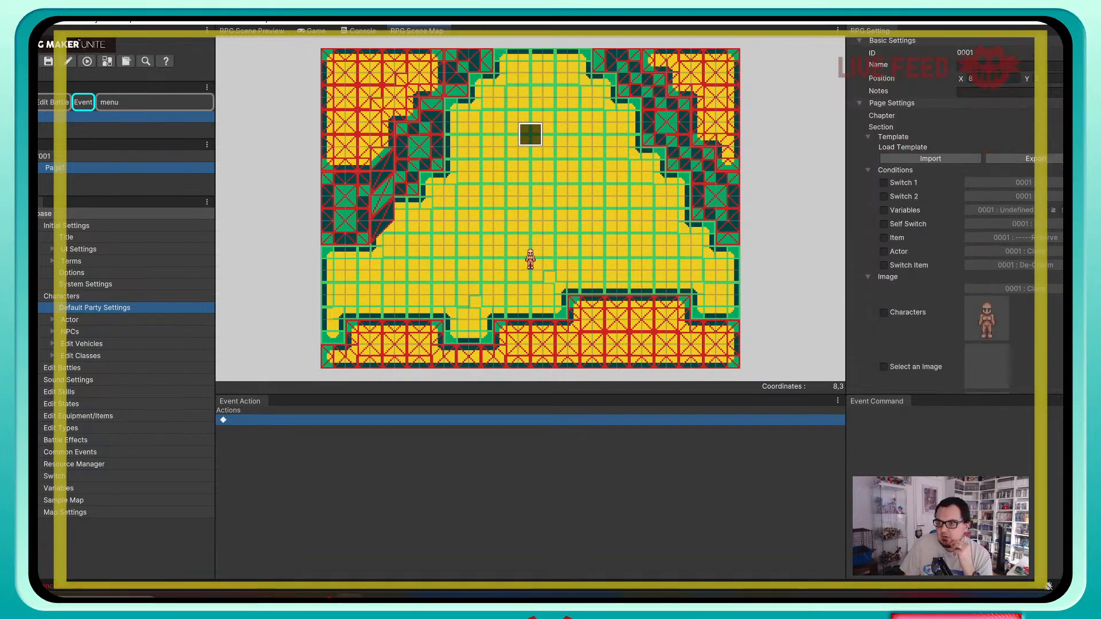
pyautogui.click(995, 66)
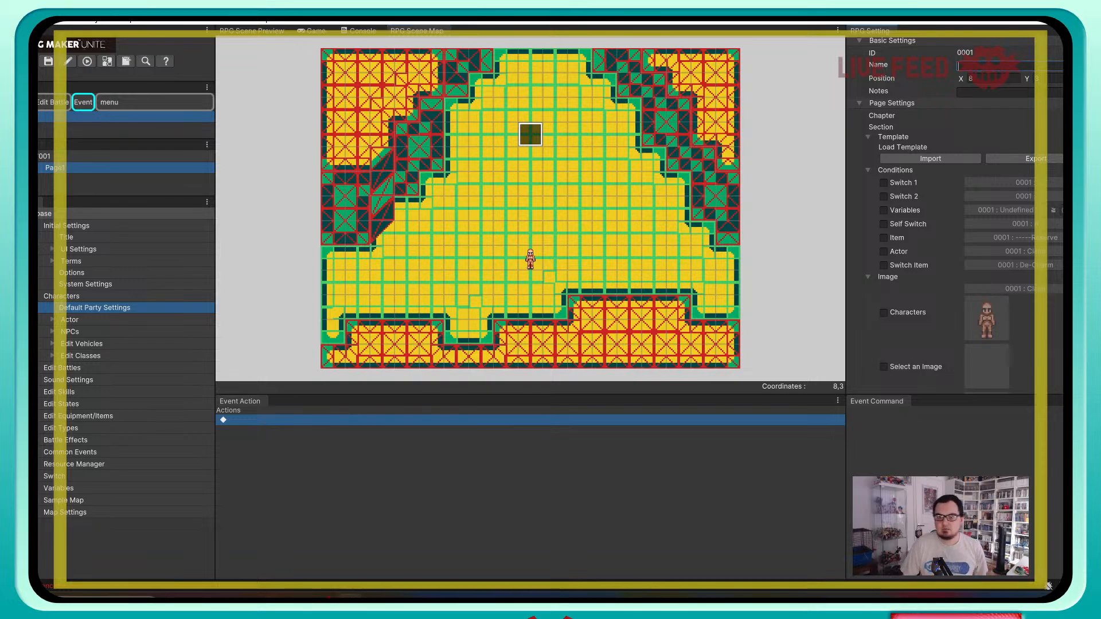
pyautogui.write('Drill')
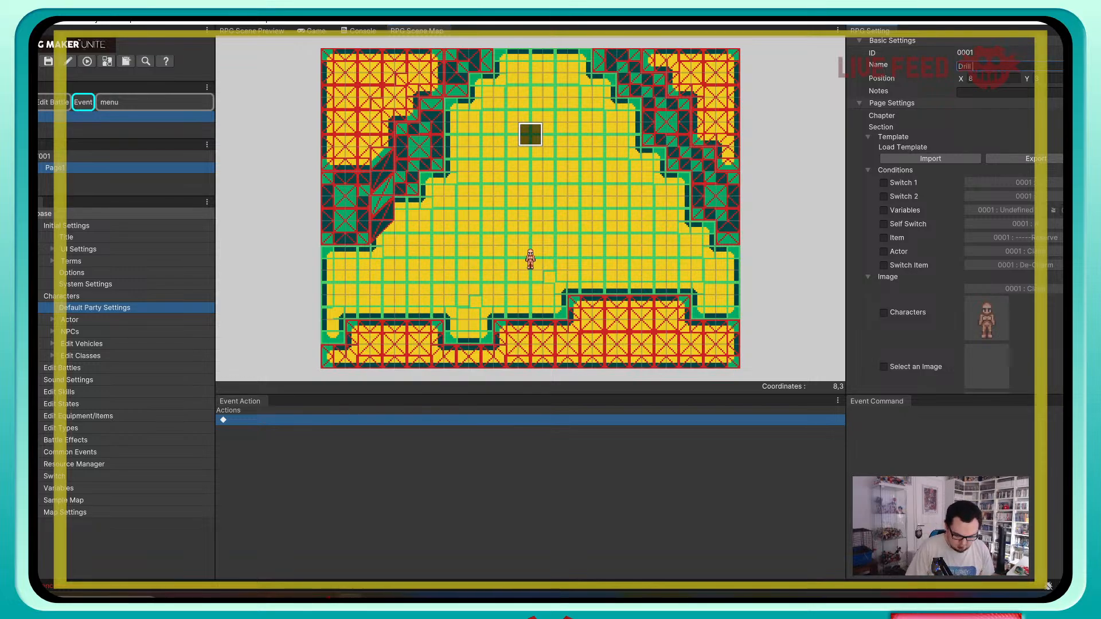
pyautogui.press('BackSpace')
pyautogui.press('BackSpace')
pyautogui.press('BackSpace')
pyautogui.press('BackSpace')
pyautogui.press('BackSpace')
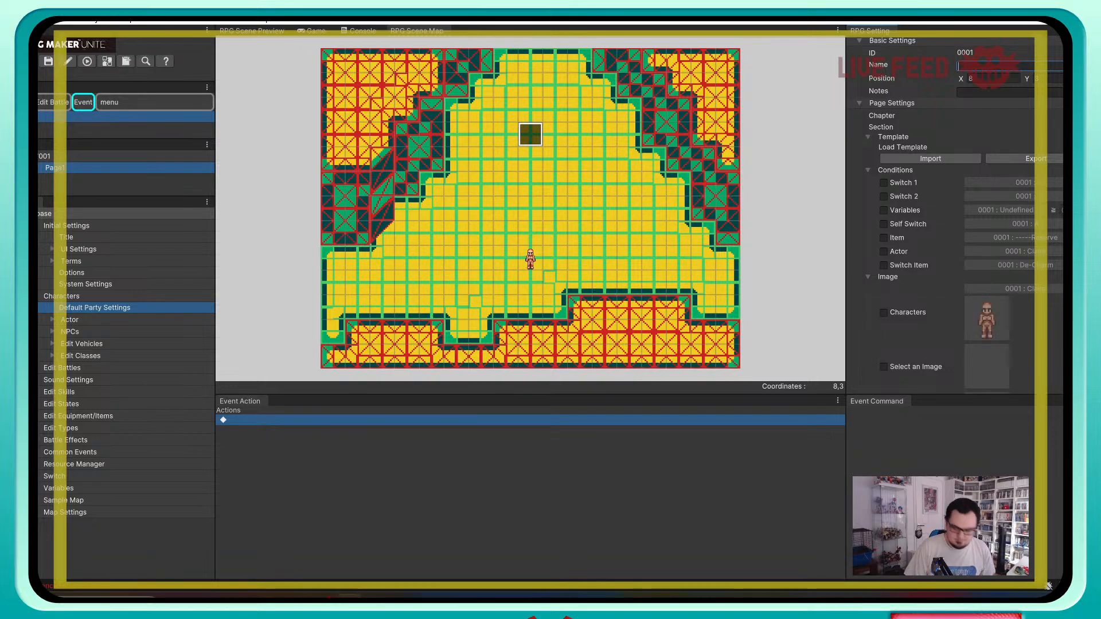
pyautogui.write('Reversed')
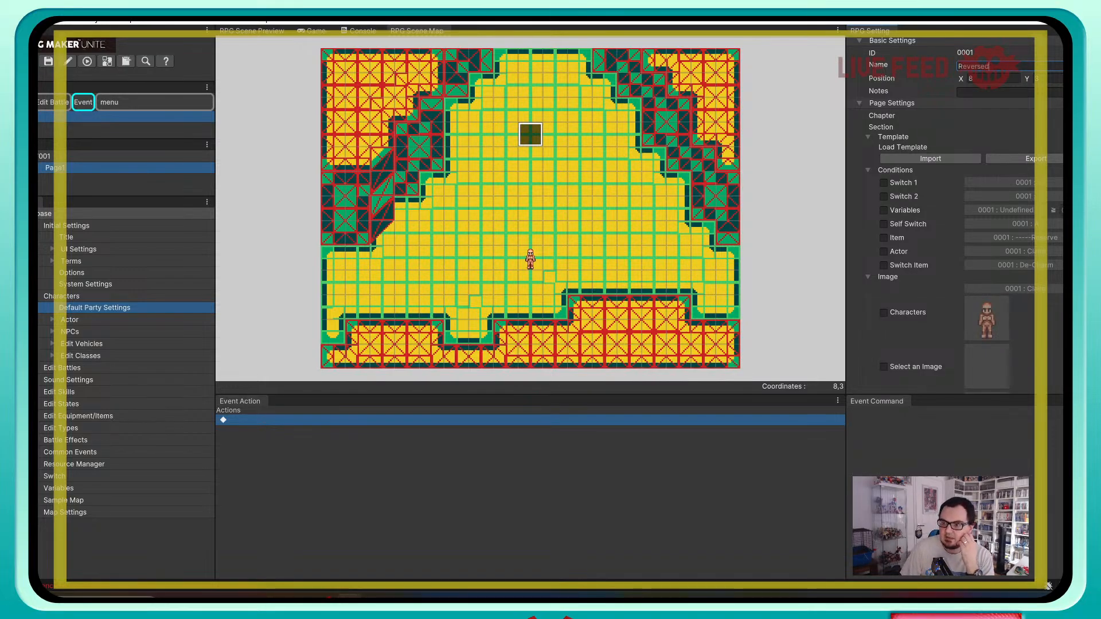
pyautogui.click(506, 134)
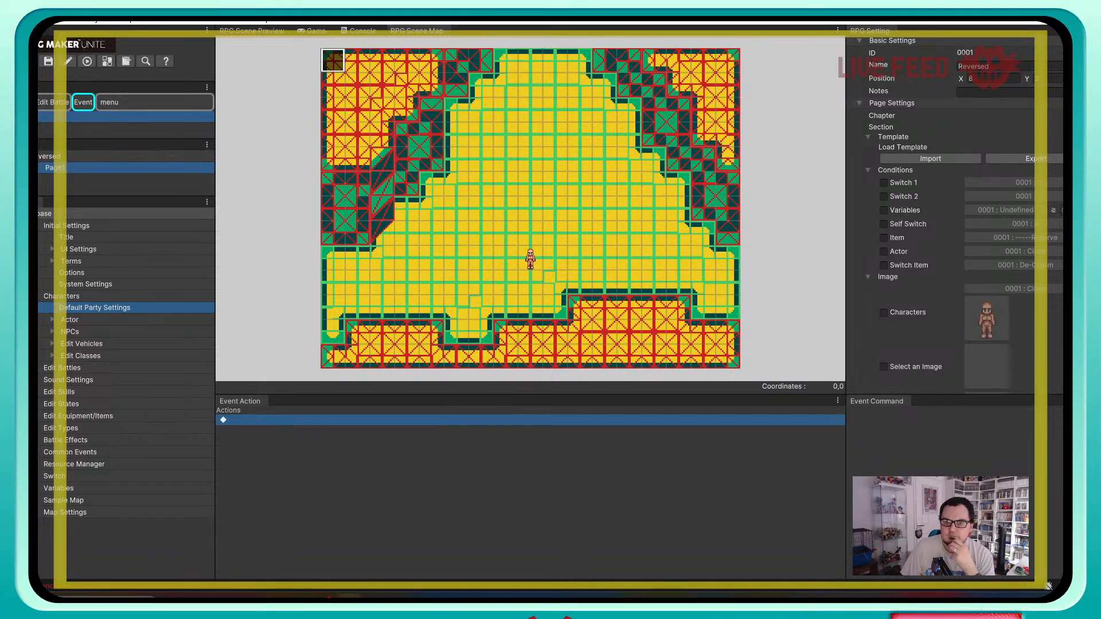
# Step: Create a second event on tile 10,2 and name it "Drill Instructor"
pyautogui.rightClick(570, 119)
pyautogui.click(582, 128)
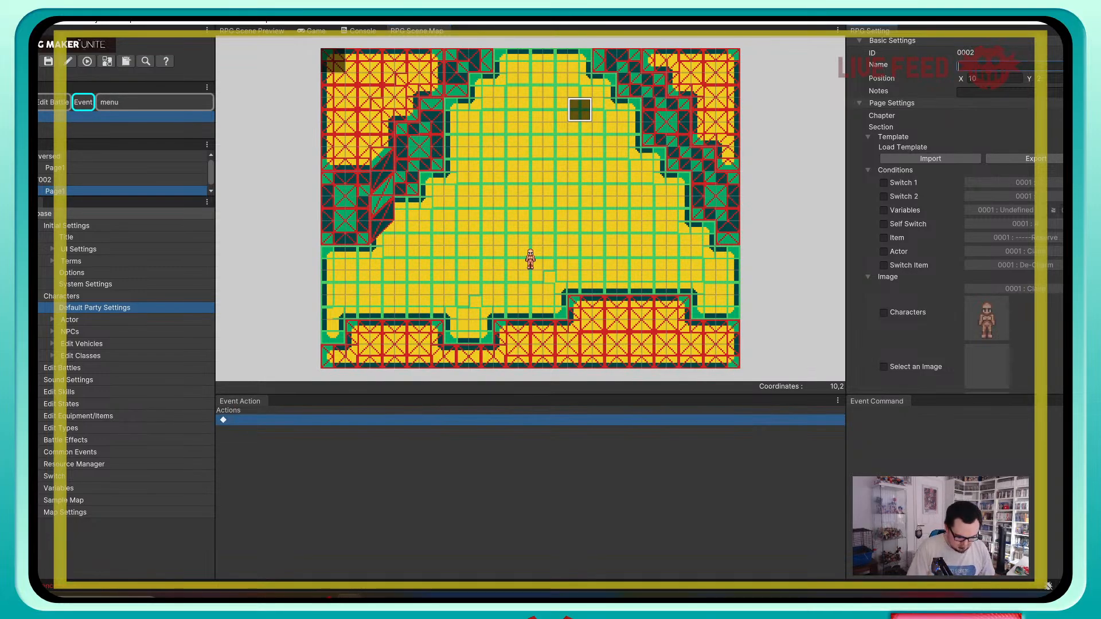
pyautogui.write('Drill Instruc')
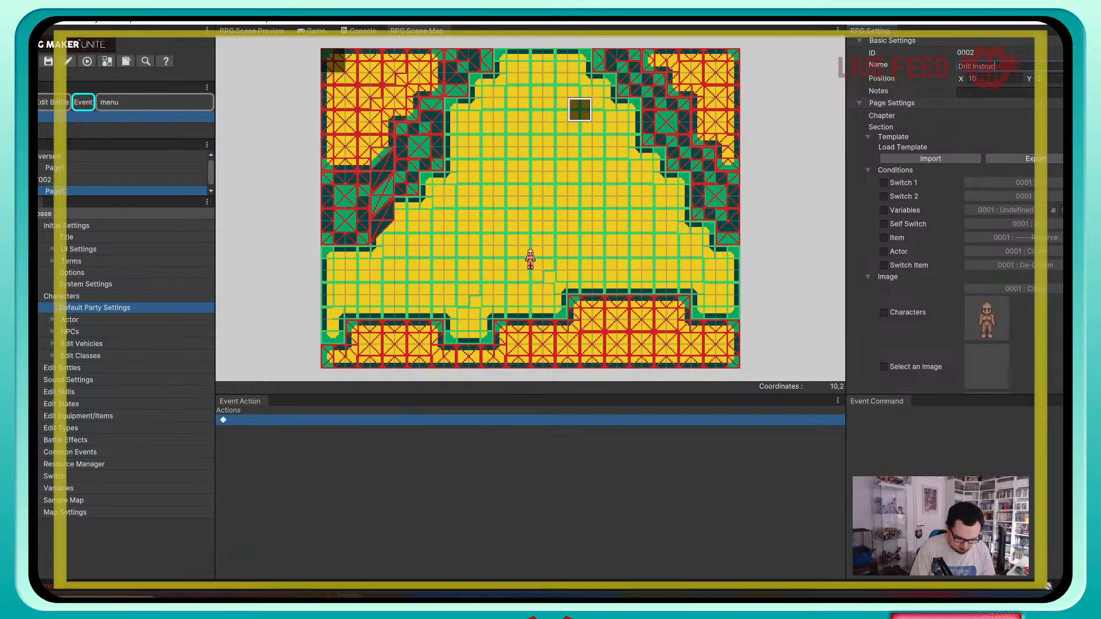
pyautogui.write('tor')
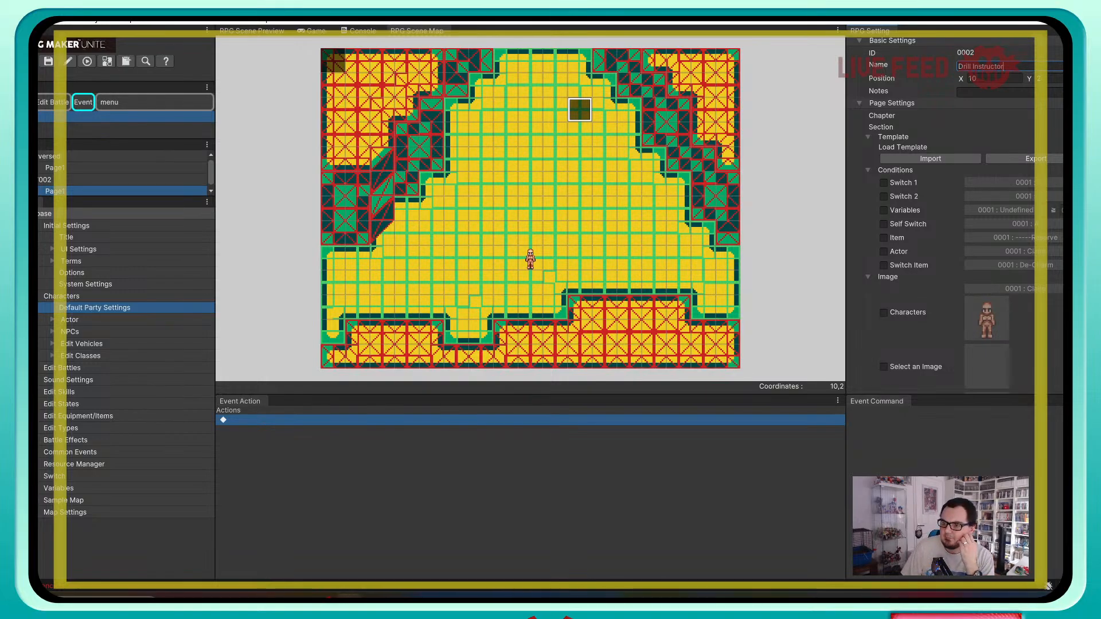
# Step: Enable a character image for the Drill Instructor event and try James and Claire
pyautogui.click(883, 313)
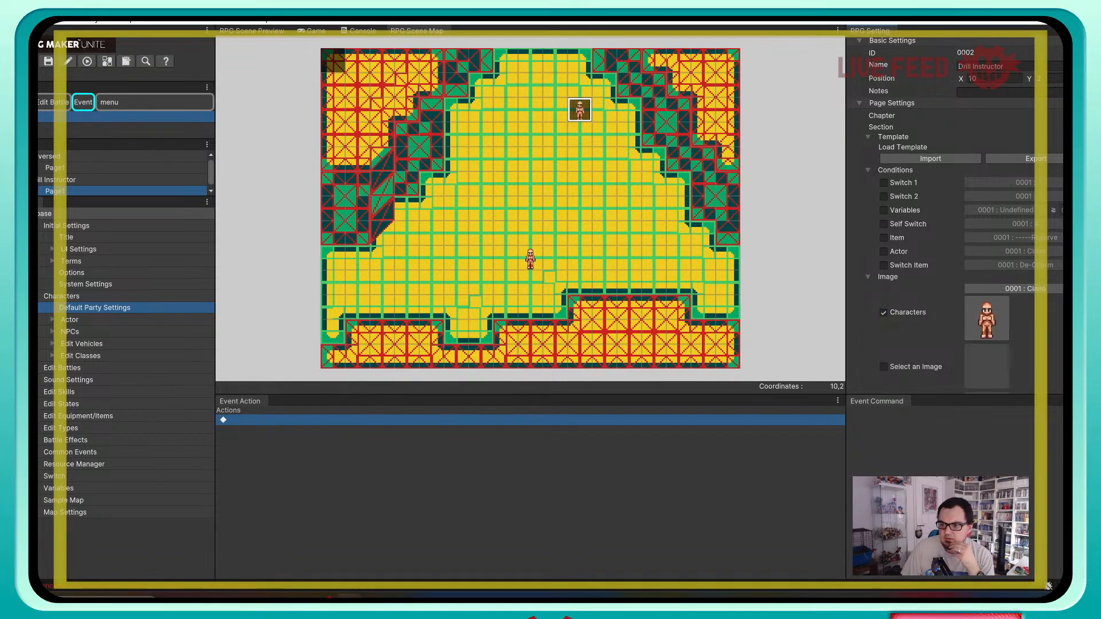
pyautogui.click(1012, 288)
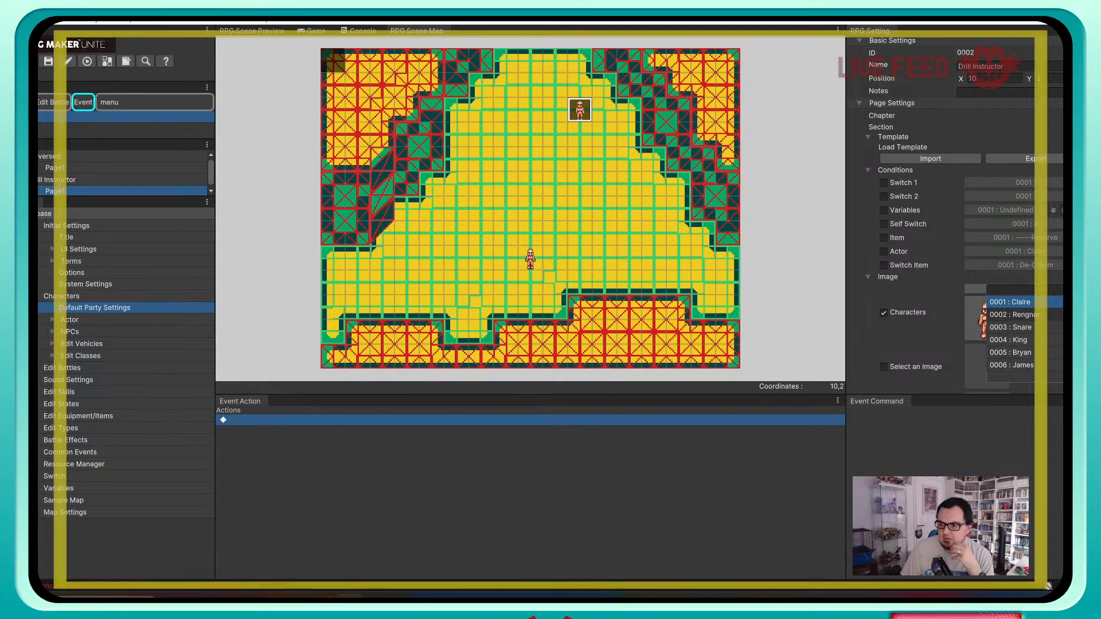
pyautogui.click(1011, 352)
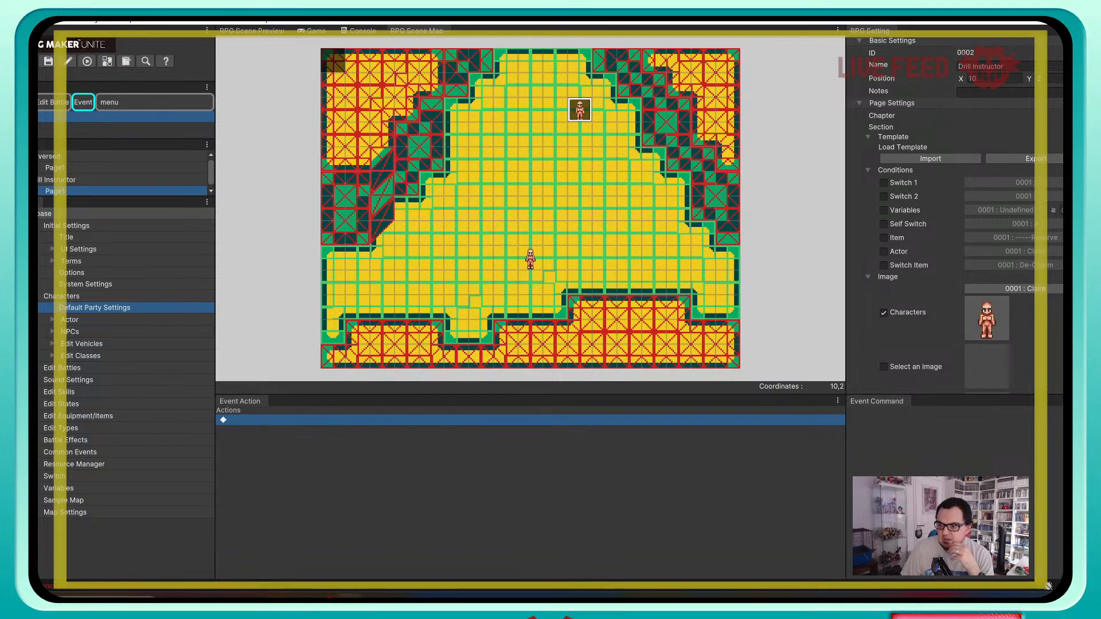
pyautogui.click(1012, 288)
pyautogui.click(1012, 369)
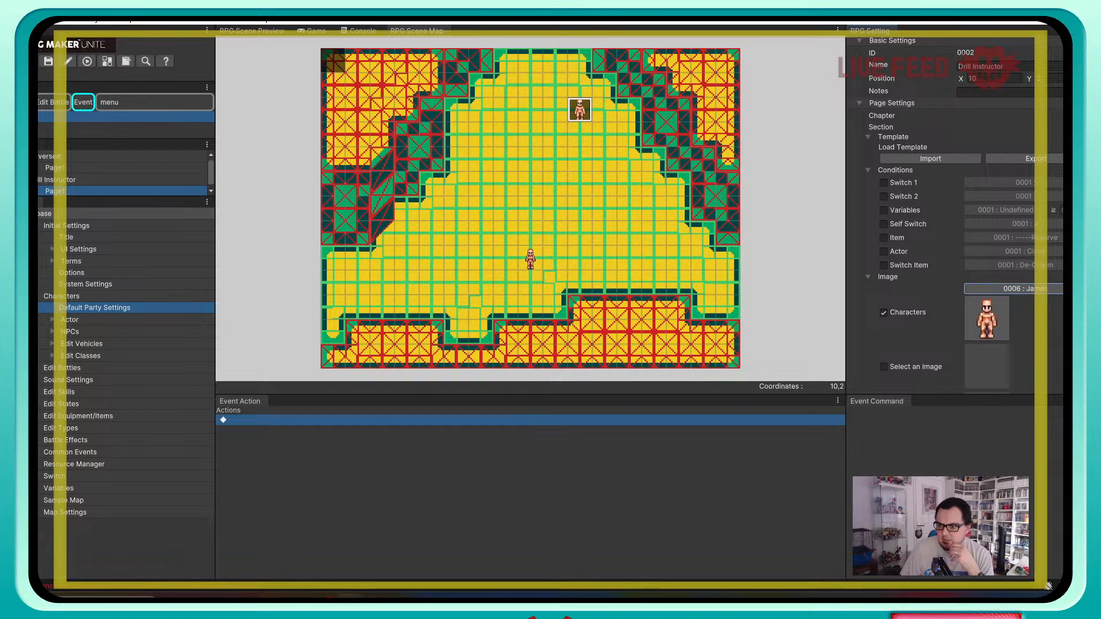
pyautogui.click(1013, 288)
pyautogui.click(1009, 305)
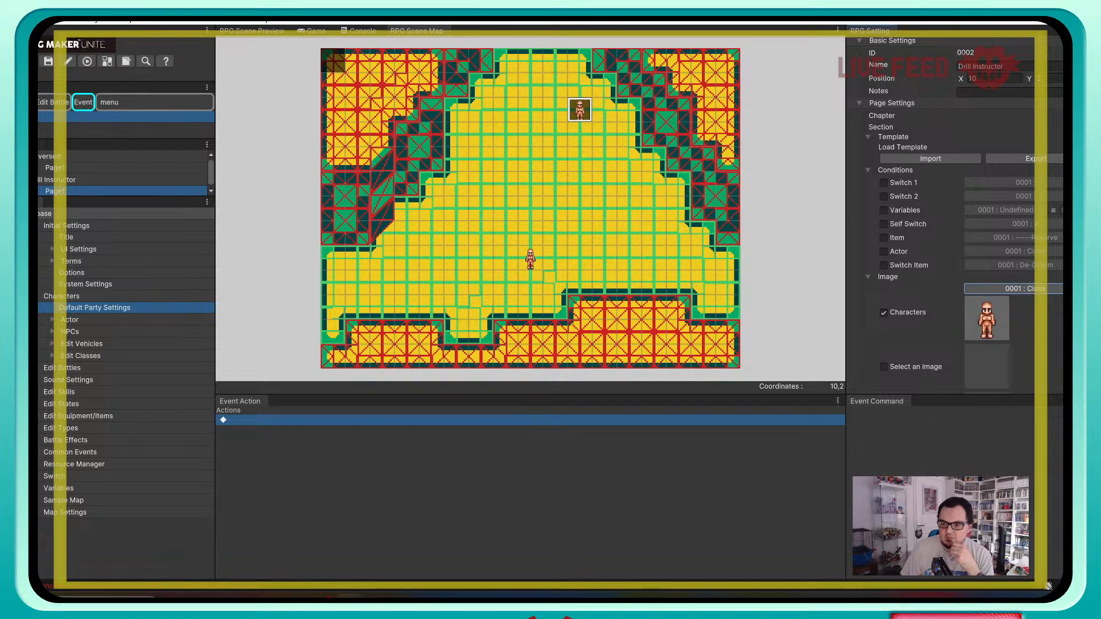
# Step: Try the Samurai (Male) image on the Drill Instructor event in place of the character image, and disable it again
pyautogui.click(883, 367)
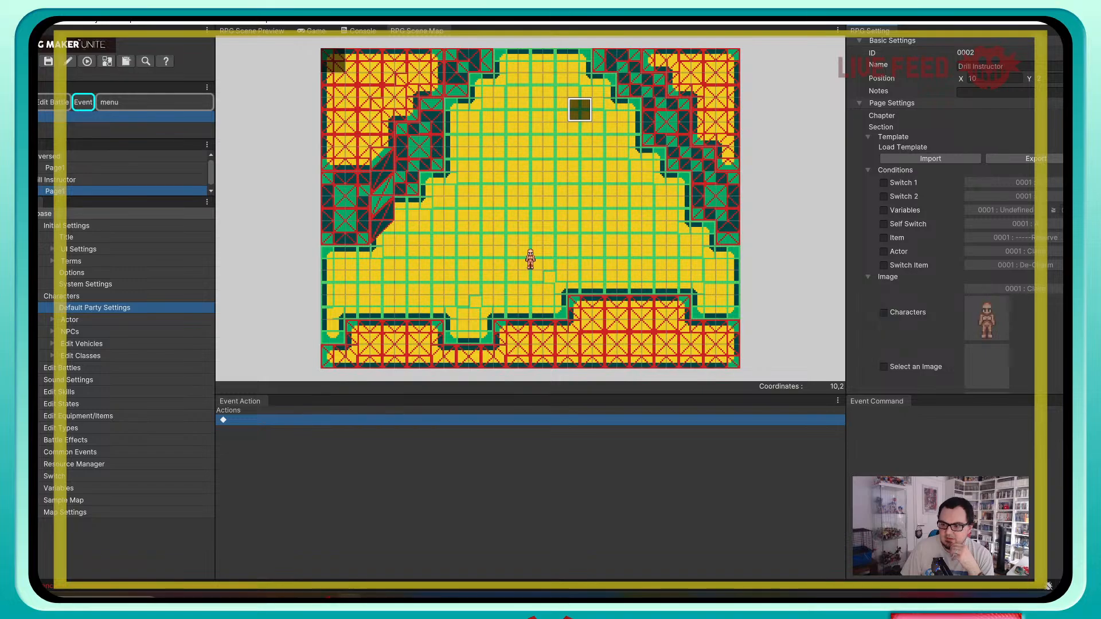
pyautogui.click(986, 367)
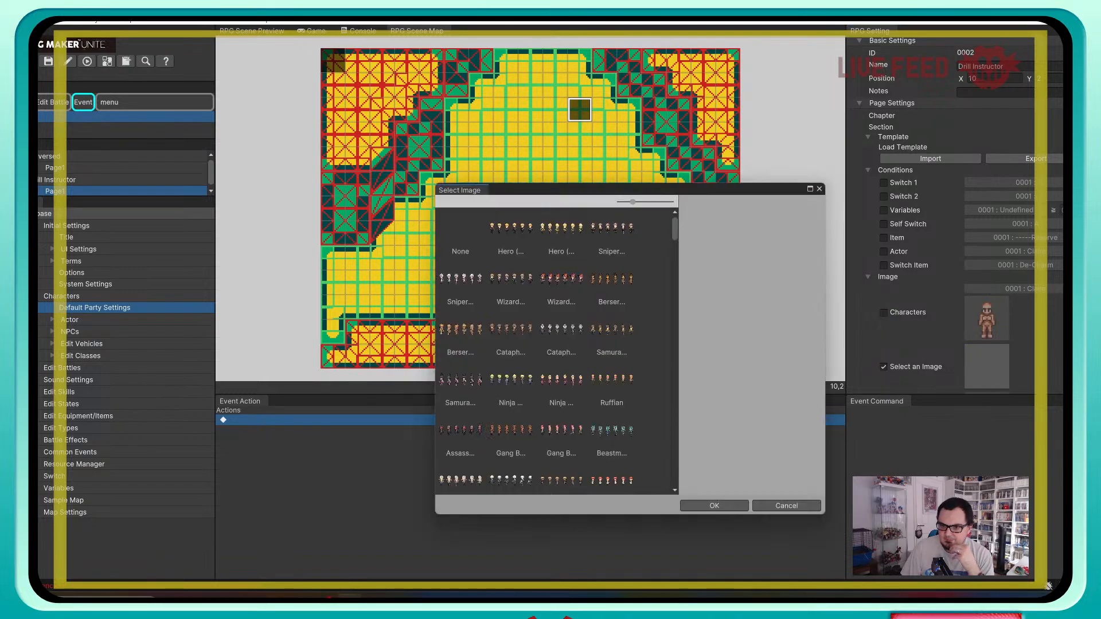
pyautogui.click(612, 330)
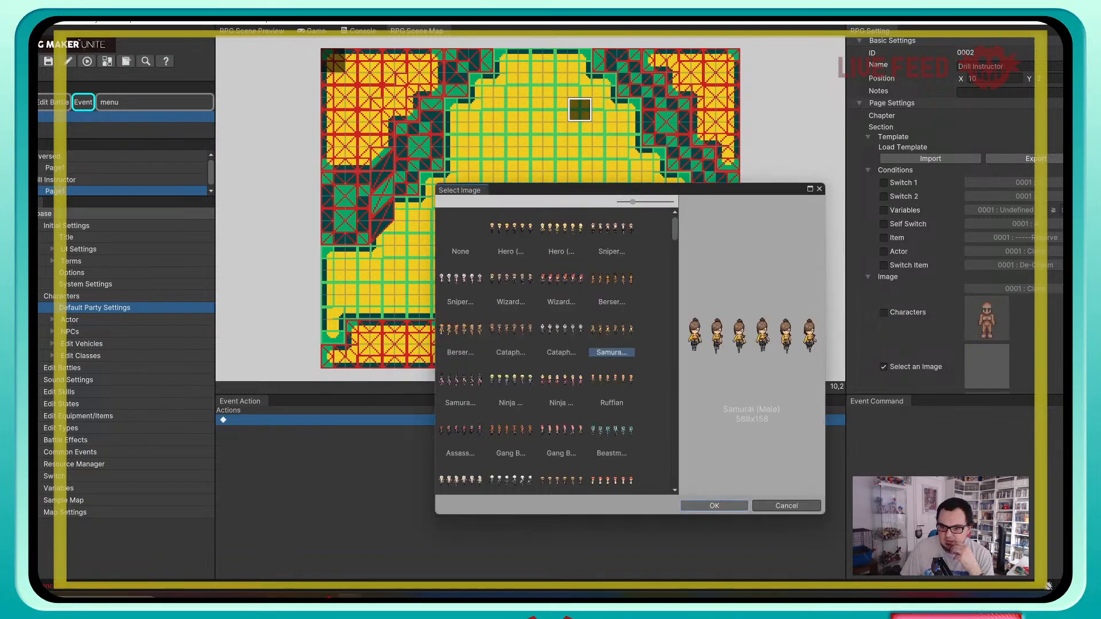
pyautogui.click(714, 505)
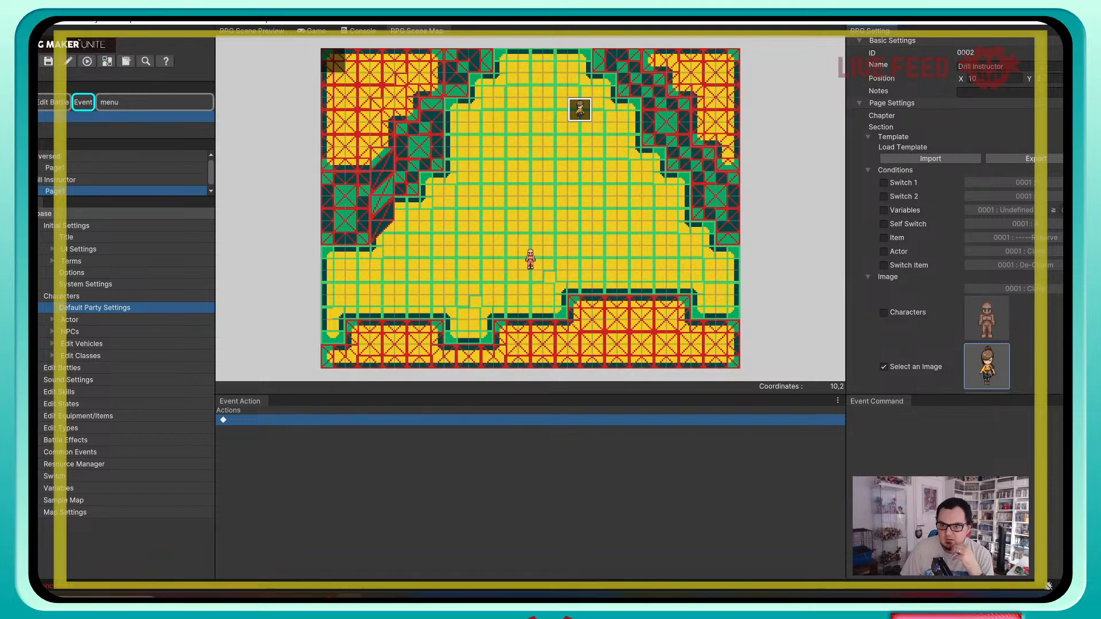
pyautogui.click(883, 367)
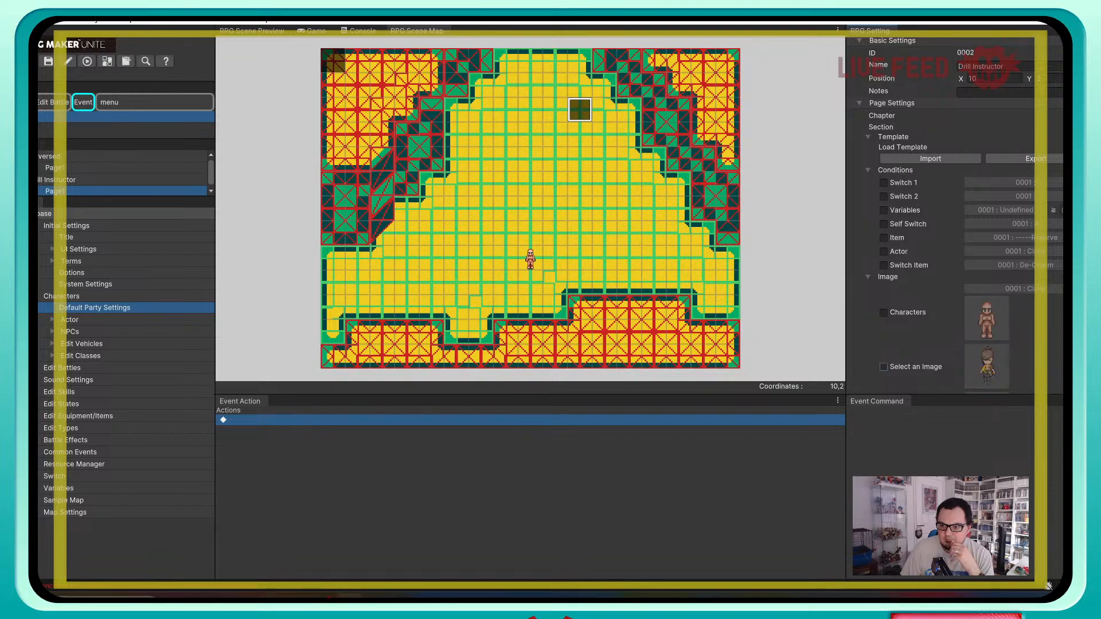
# Step: Rename the NPC Rengnar in the database to "Drill Instructor"
pyautogui.click(70, 331)
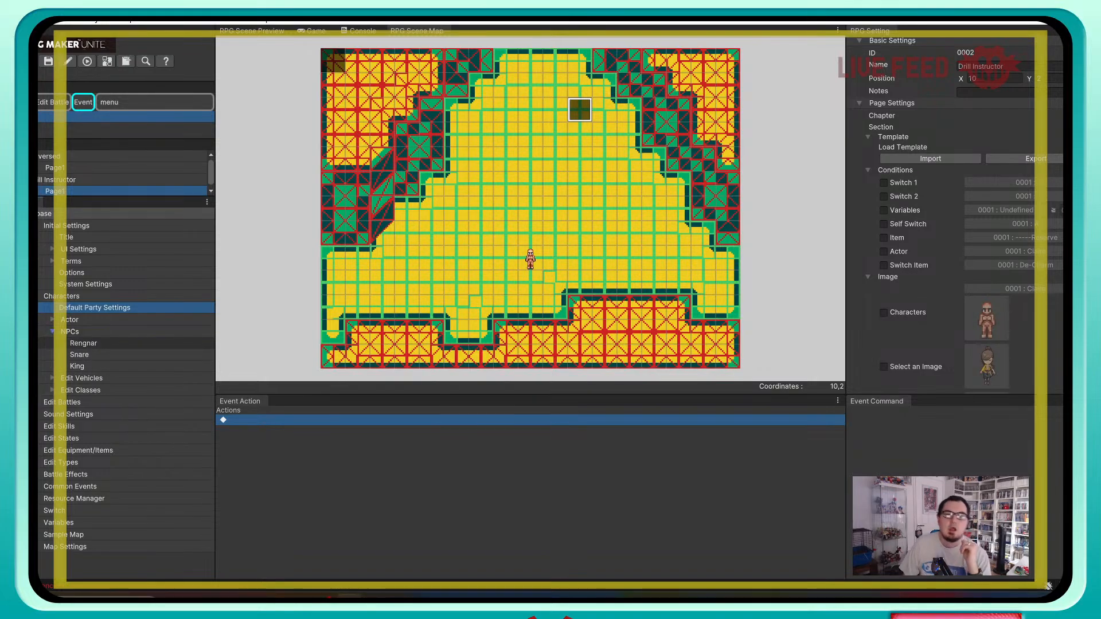
pyautogui.click(83, 343)
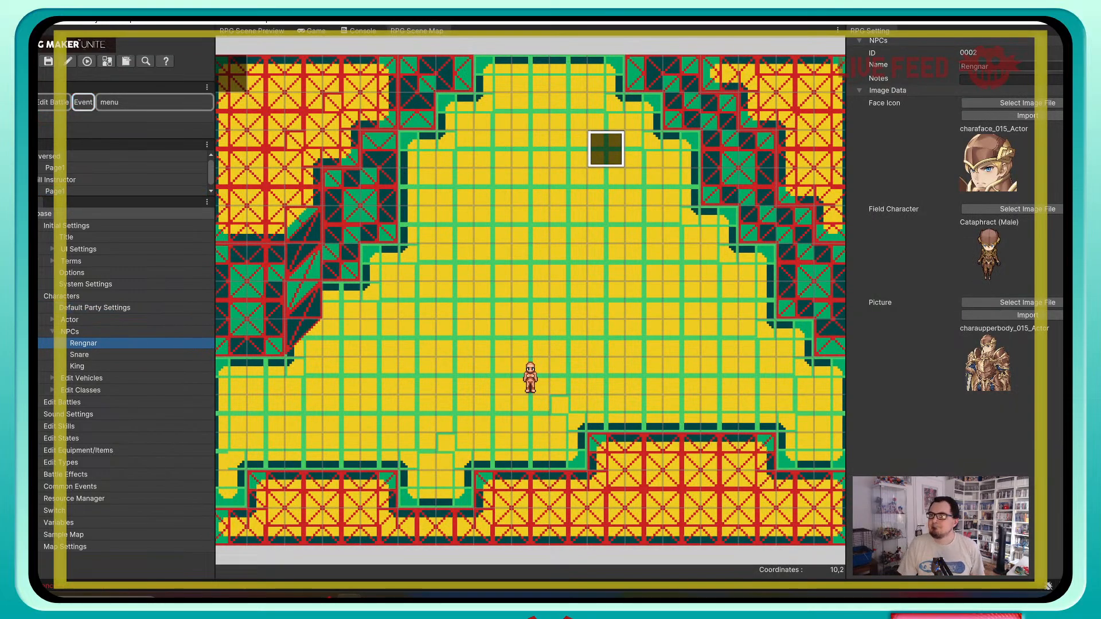
pyautogui.click(998, 67)
pyautogui.write('Dril')
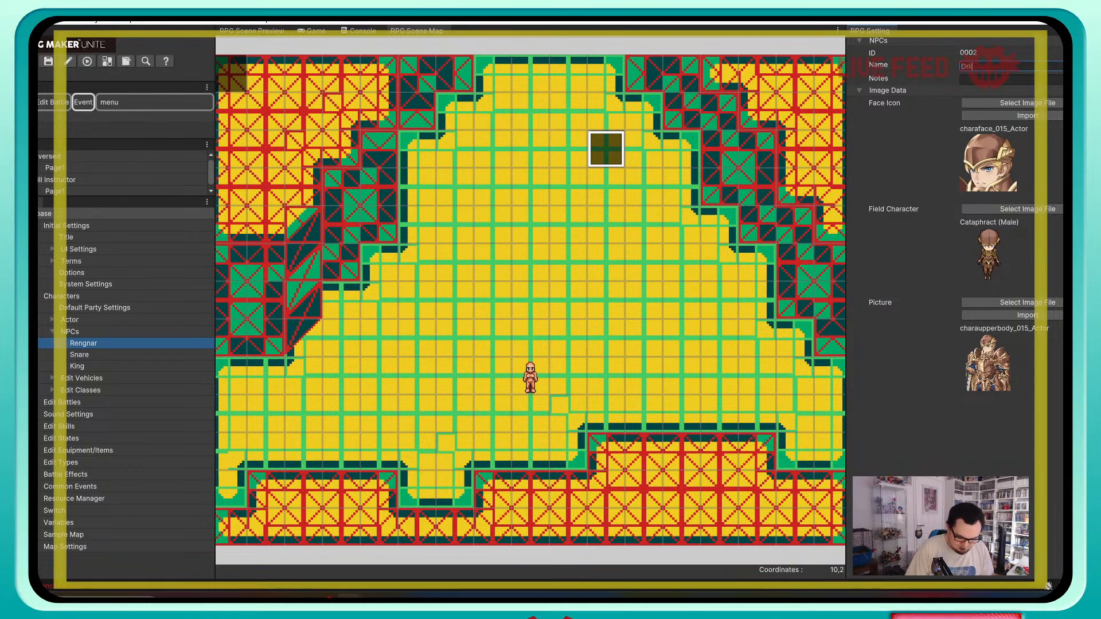
pyautogui.write('l Instructor')
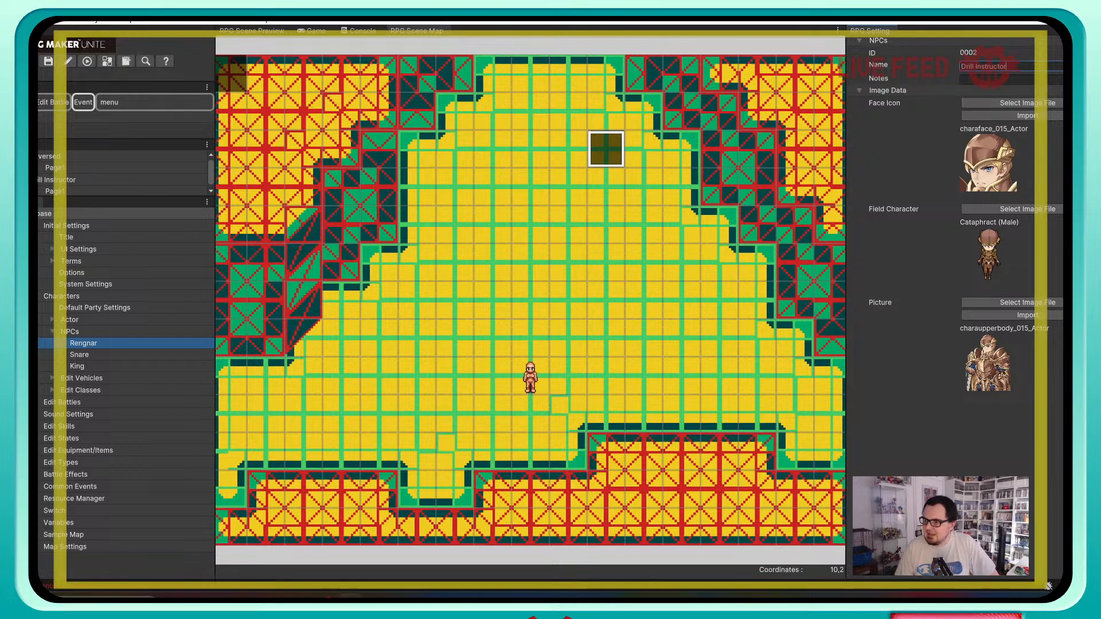
# Step: Open the image selection for the Drill Instructor NPC's field character and browse the available sprites
pyautogui.click(1028, 208)
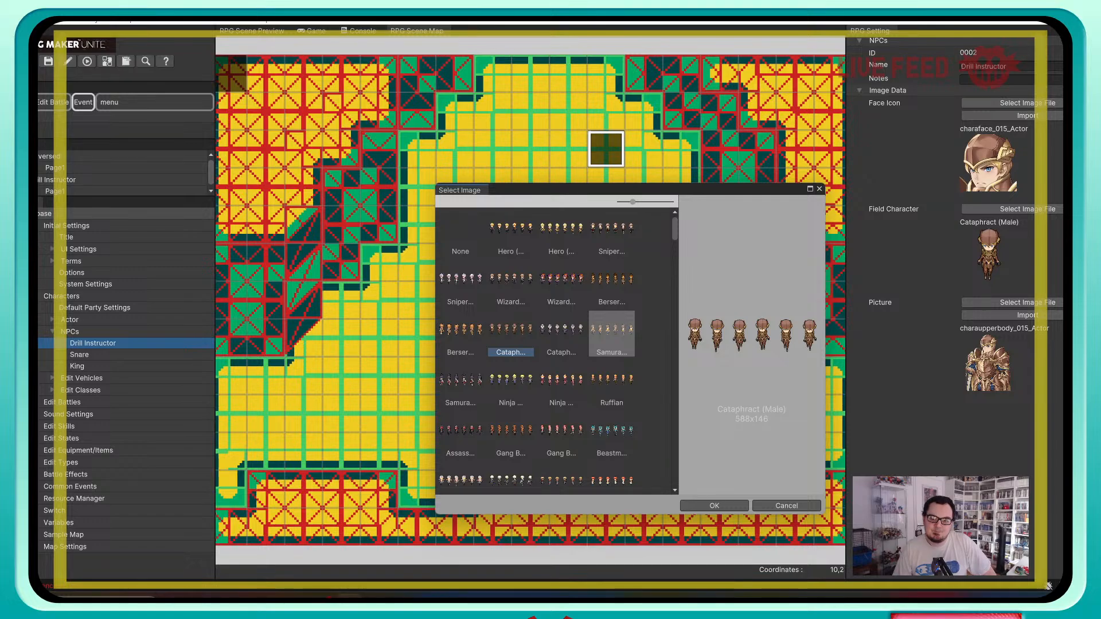
pyautogui.scroll(-10, 611, 344)
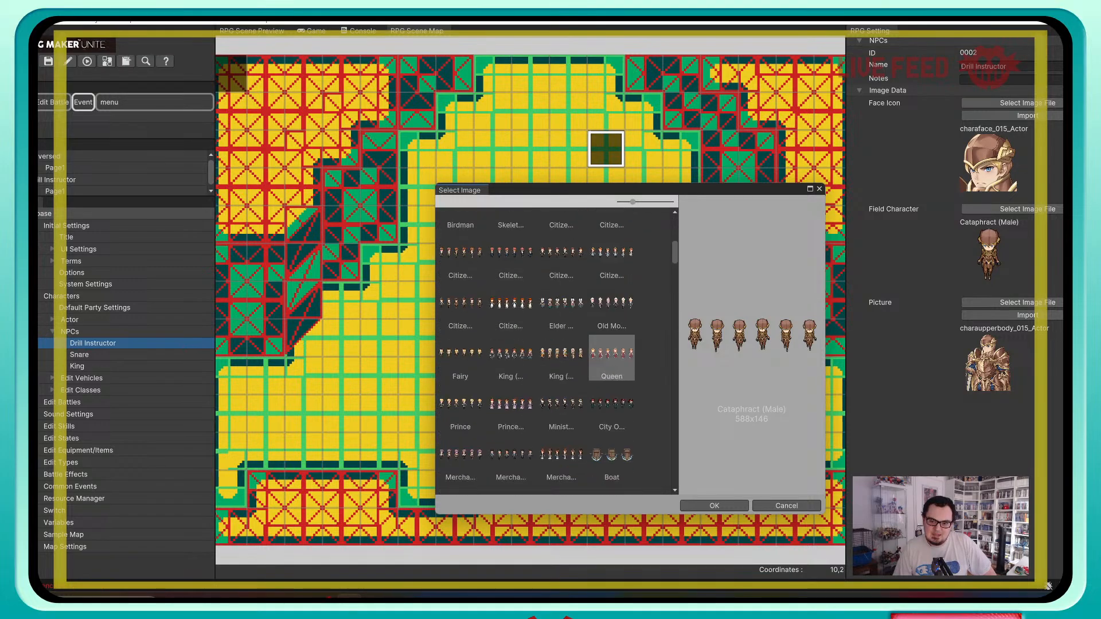
# Step: Set the Drill Instructor NPC's field character image to Placeholder Adult Male
pyautogui.scroll(-2, 612, 350)
pyautogui.scroll(-4, 460, 413)
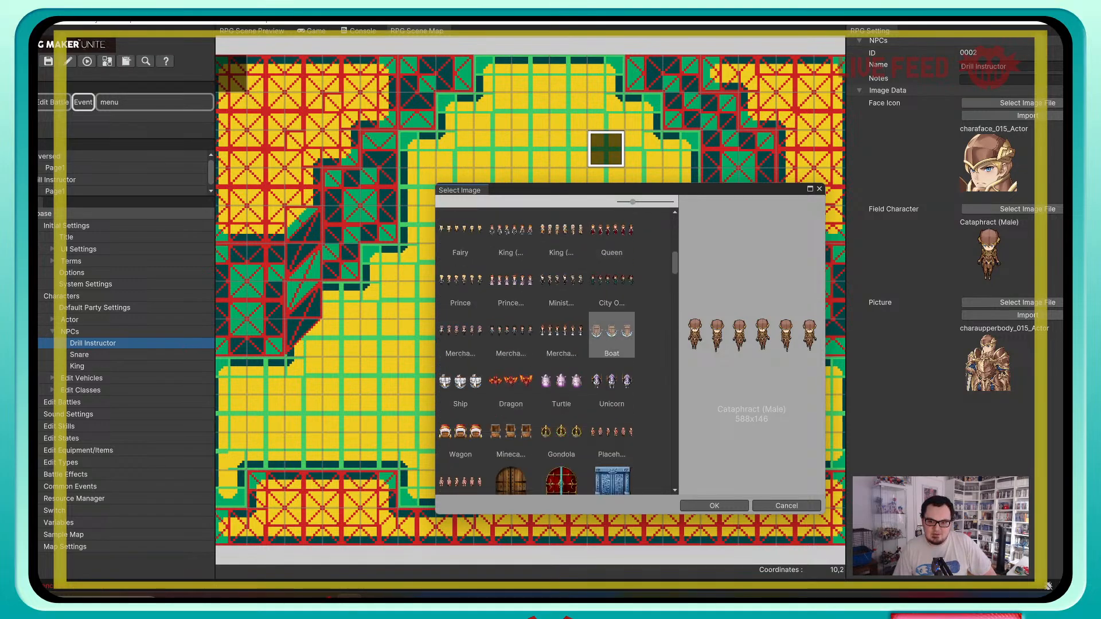
pyautogui.click(461, 453)
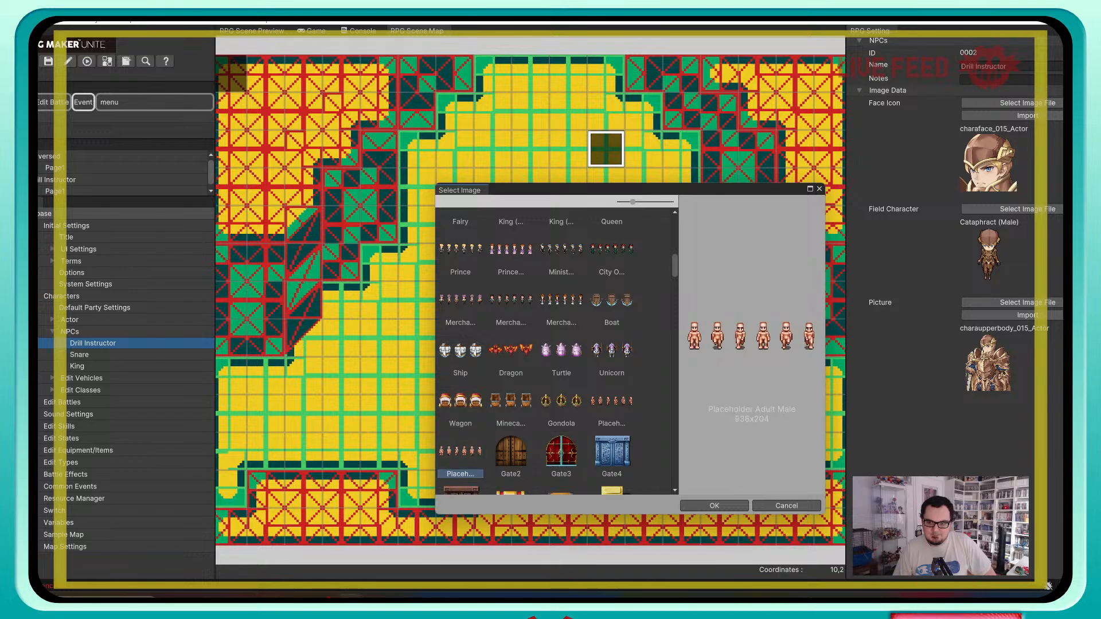
pyautogui.click(714, 505)
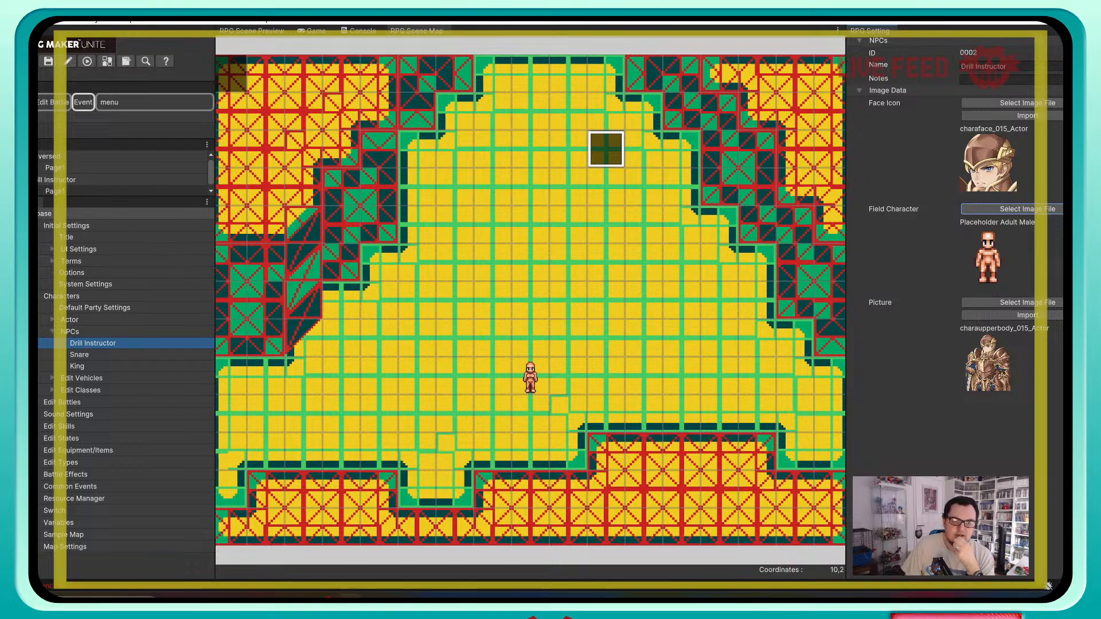
# Step: On Page1 of the Drill Instructor map event, enable the character image and assign 0002 : Drill Instructor
pyautogui.click(46, 180)
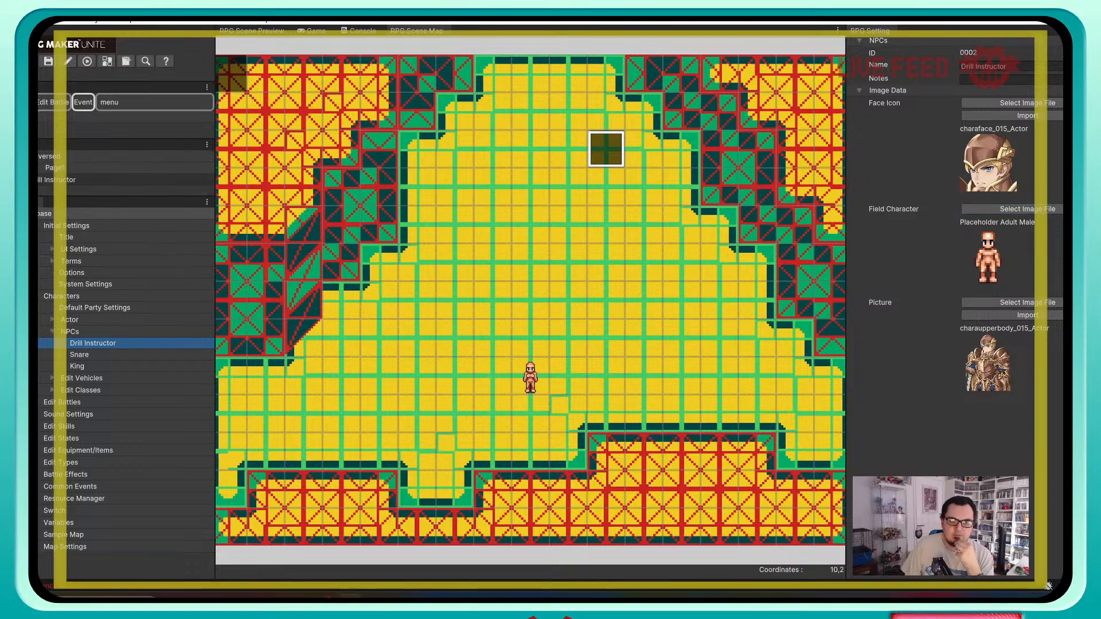
pyautogui.click(46, 179)
pyautogui.click(55, 191)
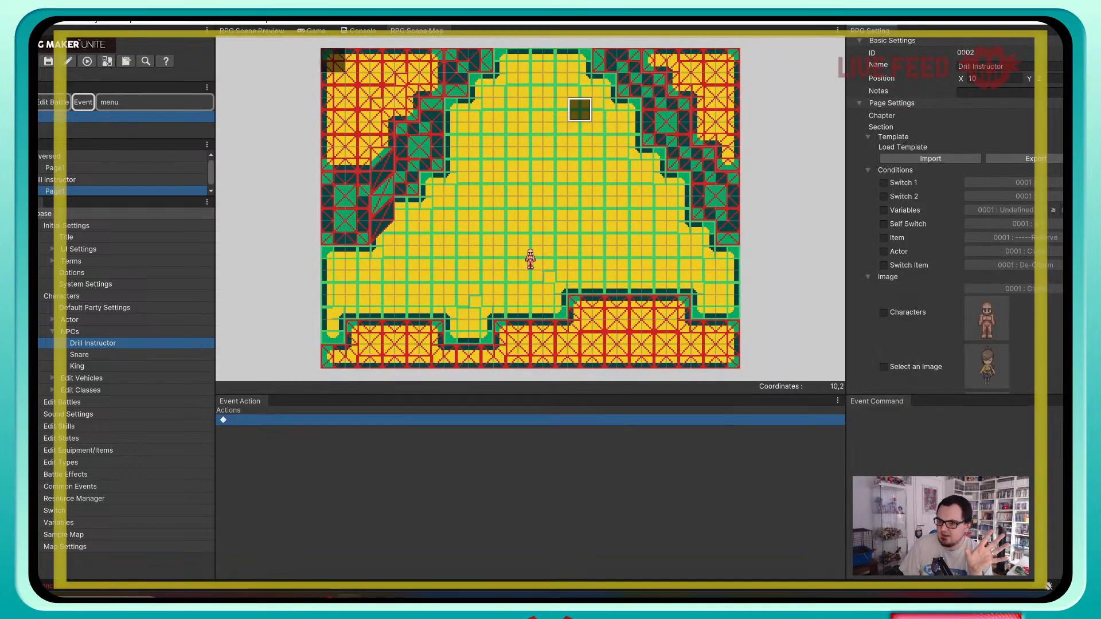
pyautogui.click(884, 313)
pyautogui.click(1013, 289)
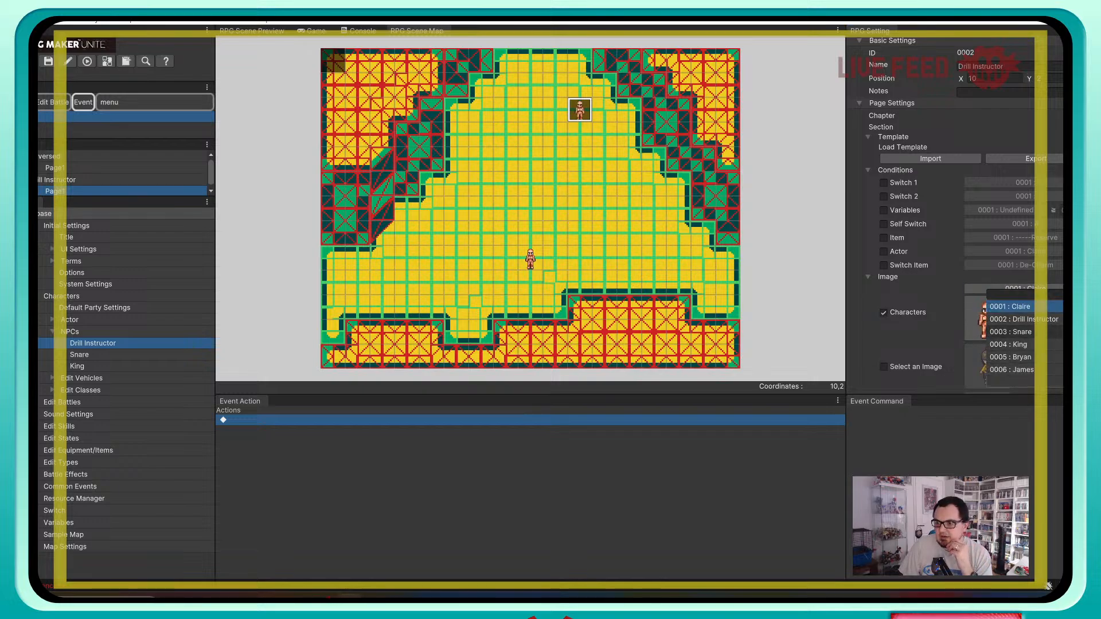
pyautogui.click(1024, 320)
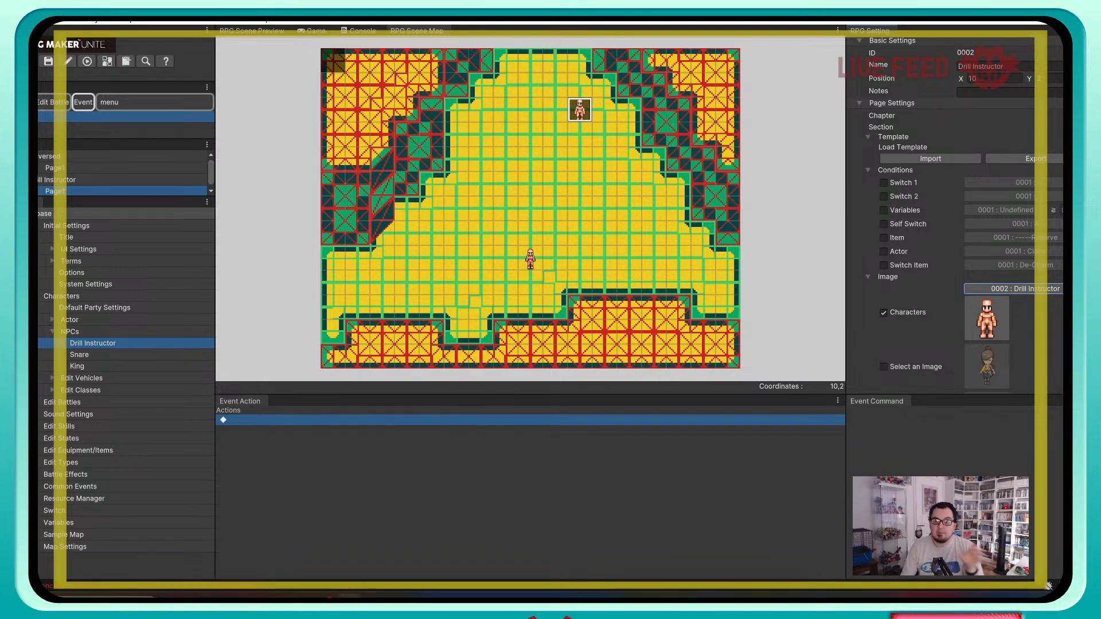
# Step: Move the Drill Instructor event to map tile 8,6 and review its page settings
pyautogui.click(531, 208)
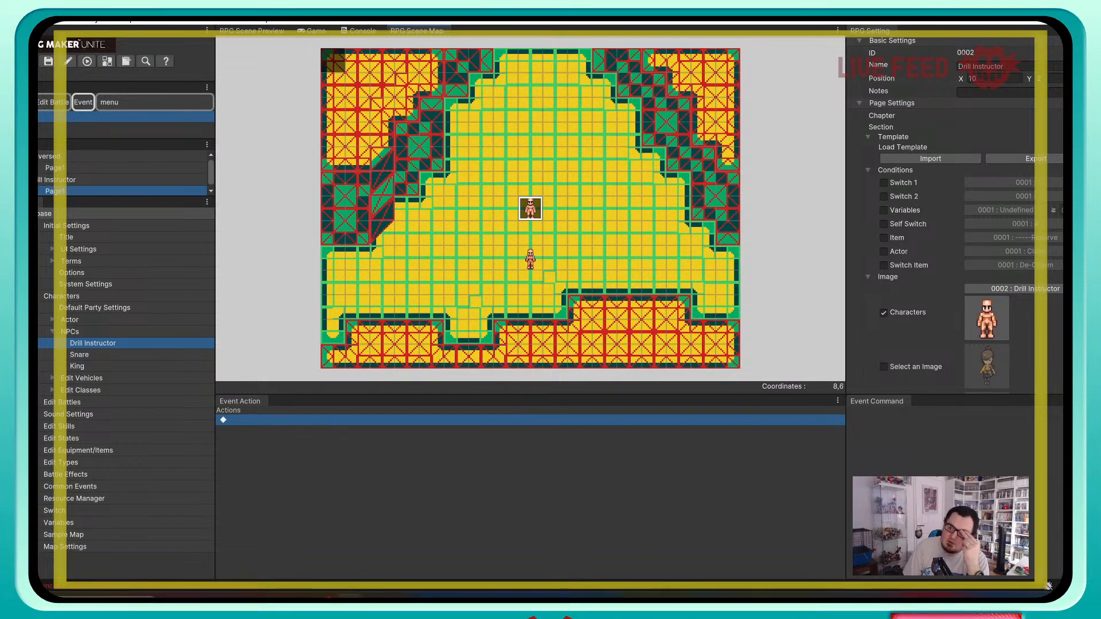
pyautogui.scroll(-5, 964, 218)
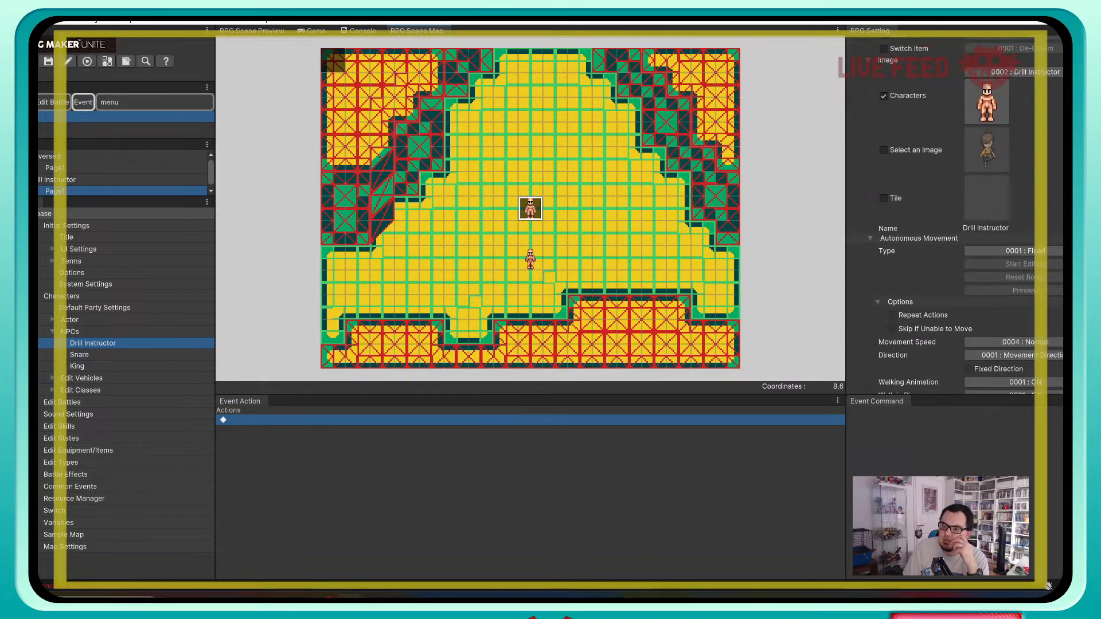
pyautogui.scroll(-2, 963, 218)
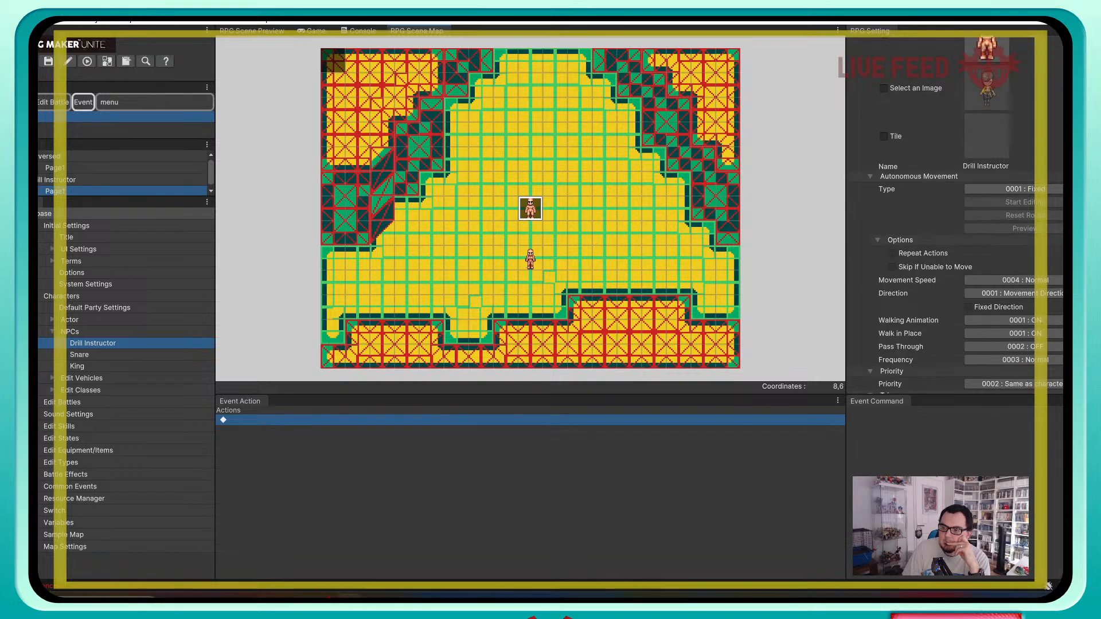
pyautogui.scroll(4, 964, 217)
pyautogui.scroll(1, 966, 216)
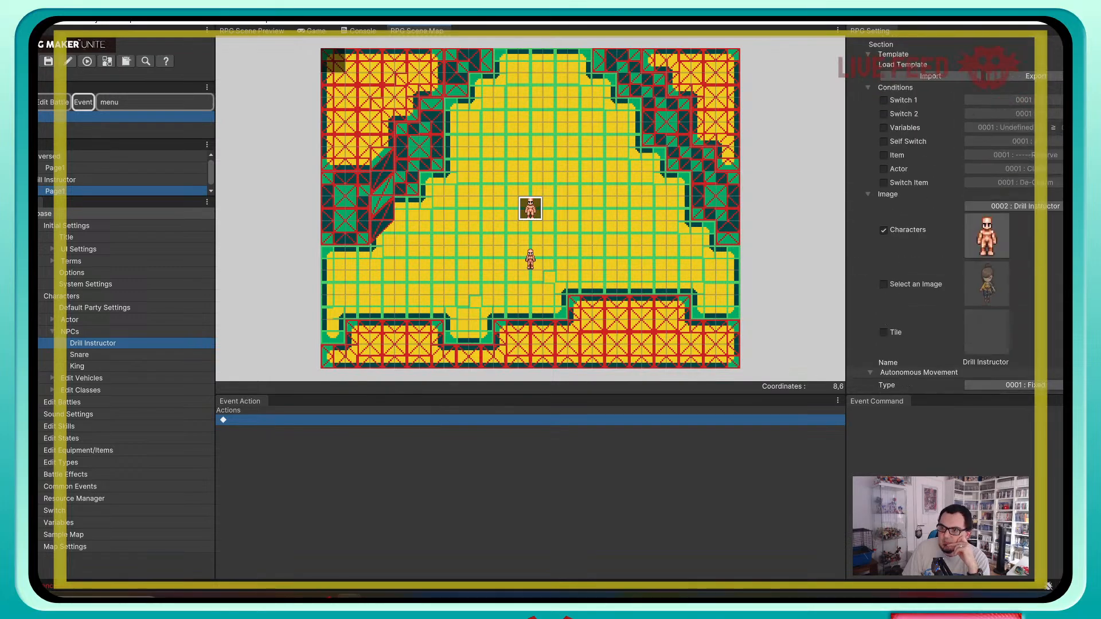
pyautogui.scroll(-7, 963, 218)
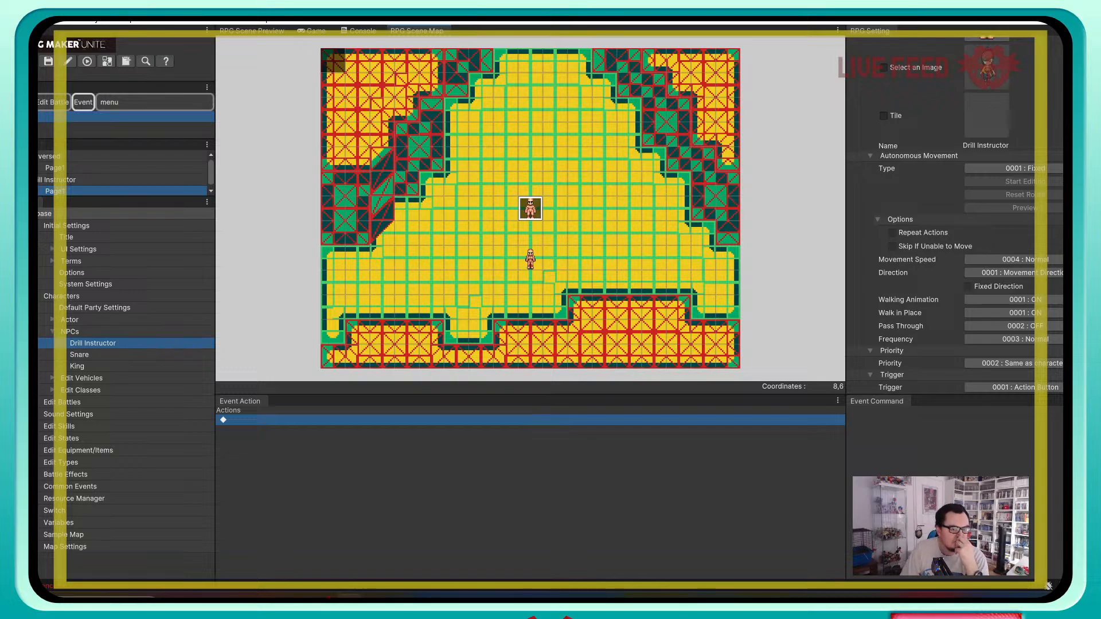
# Step: Rename the NPC Snare as Claire and set its field character image to Placeholder Adult Female
pyautogui.click(80, 355)
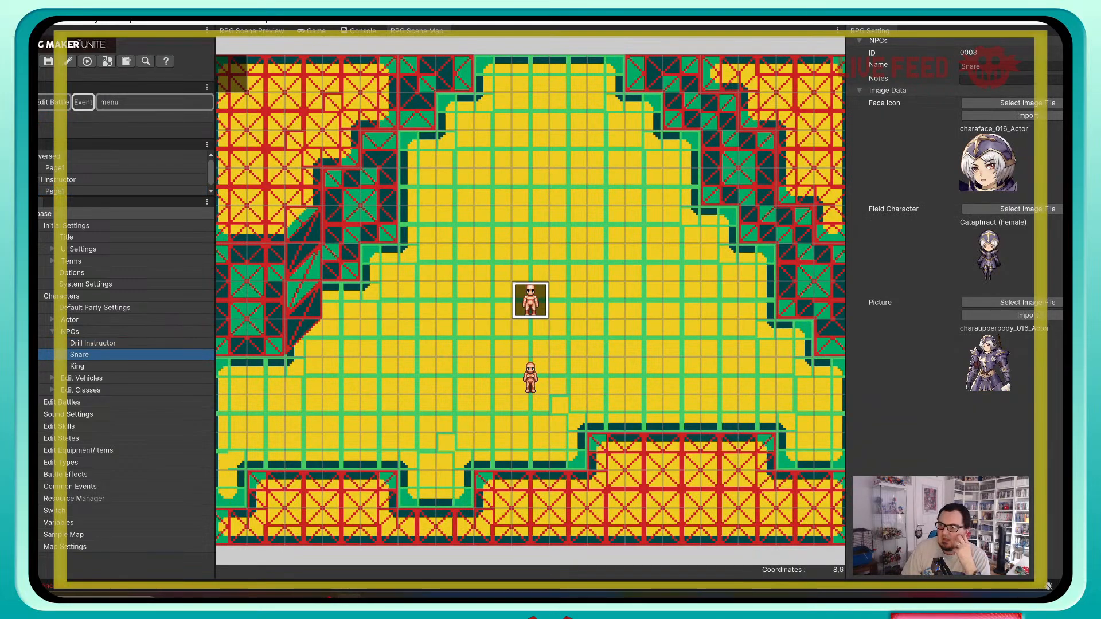
pyautogui.click(996, 66)
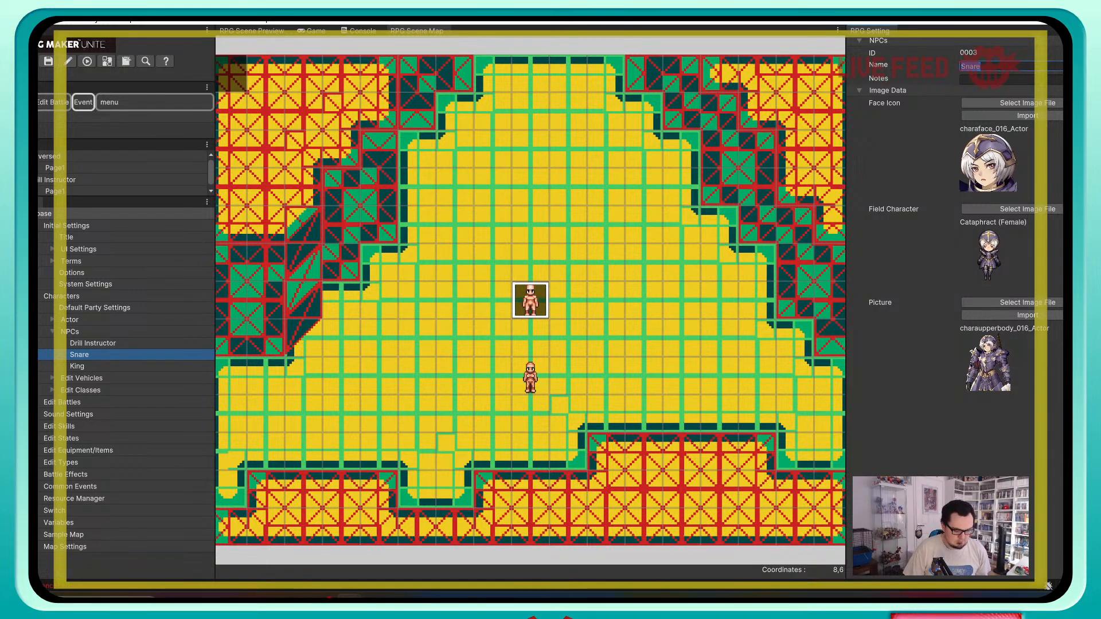
pyautogui.write('Claire')
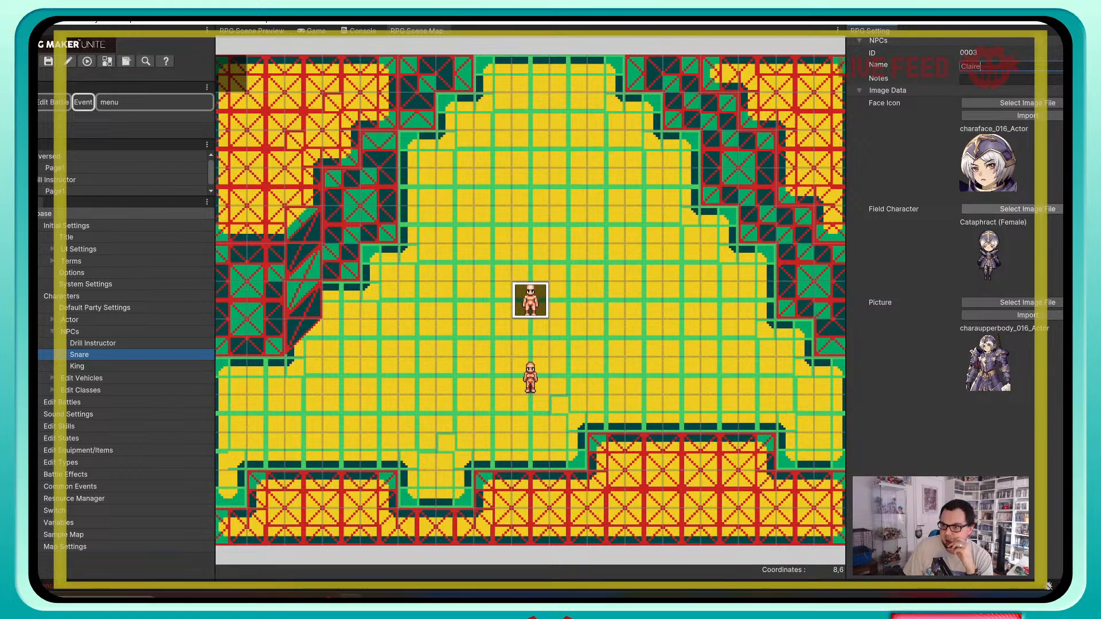
pyautogui.click(1027, 209)
pyautogui.scroll(-10, 611, 353)
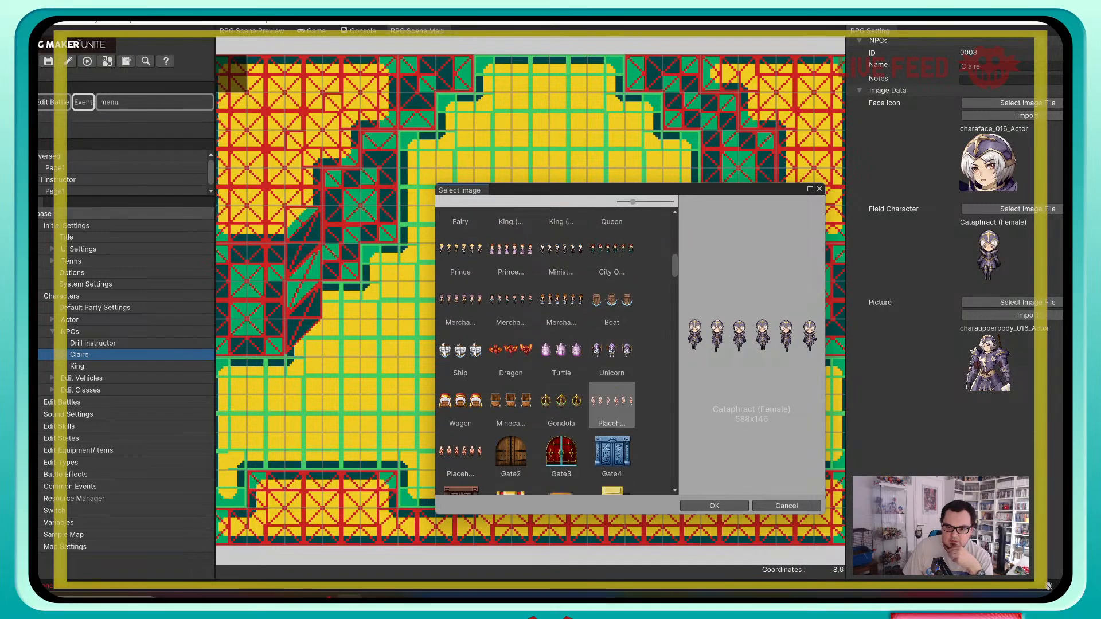
pyautogui.click(612, 405)
pyautogui.click(714, 505)
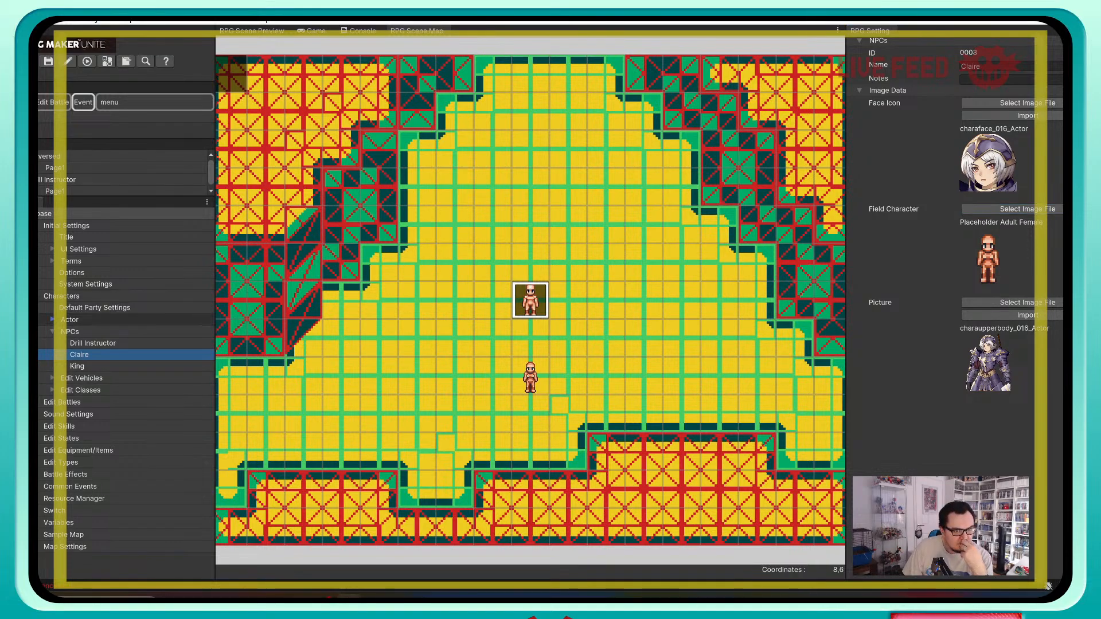
# Step: Rename NPC 0003 as Cadet and set its field character image to Placeholder Adult Male
pyautogui.click(53, 320)
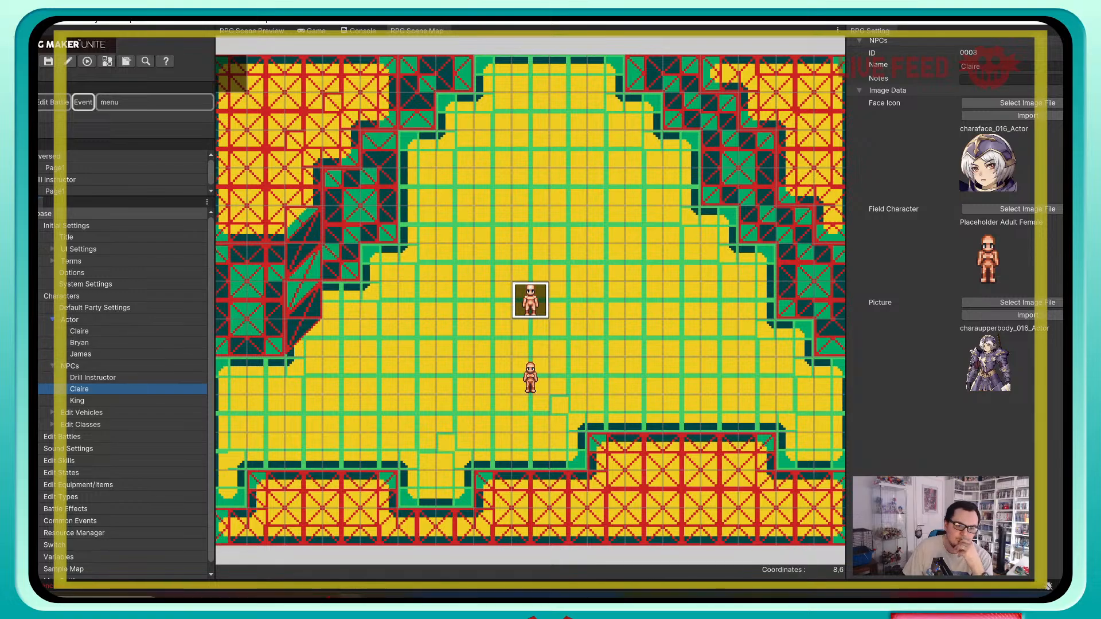
pyautogui.click(975, 66)
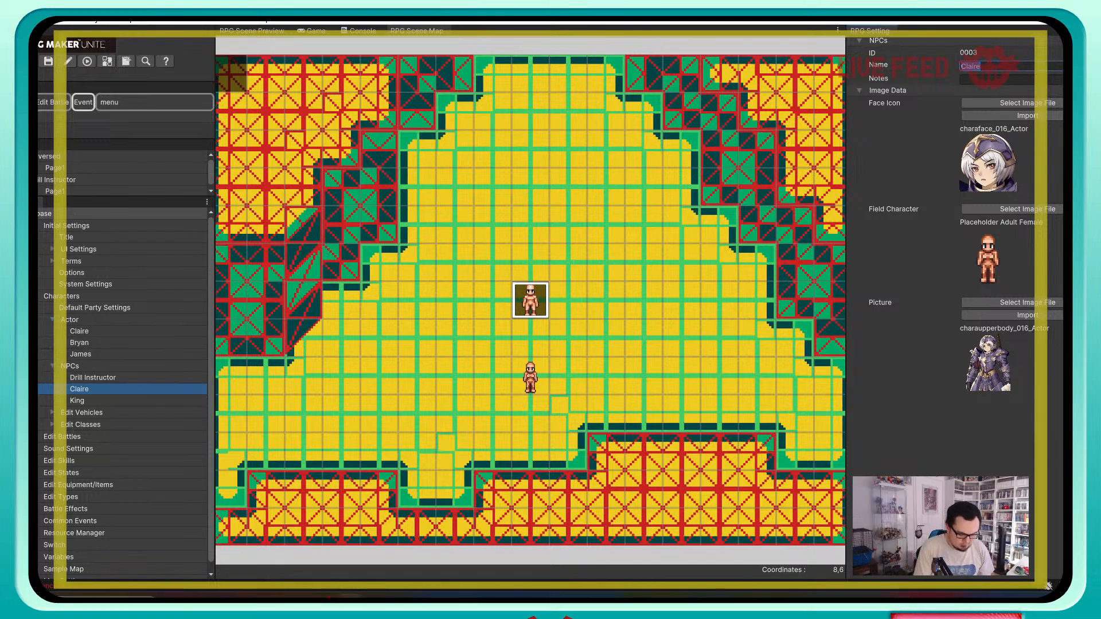
pyautogui.write('Cadet')
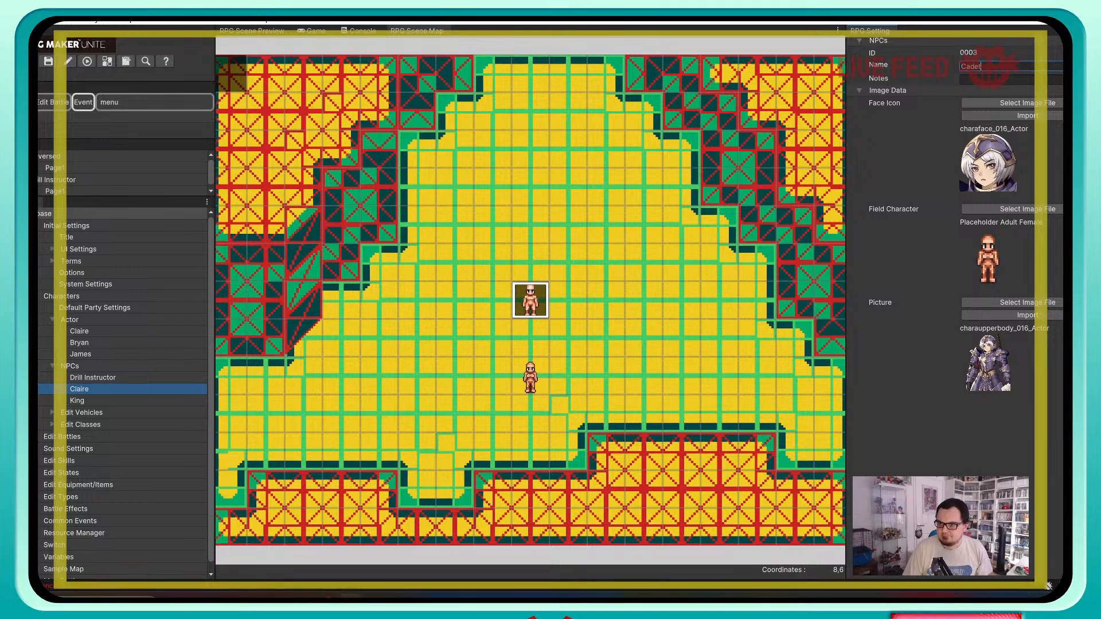
pyautogui.hotkey('ctrl', 'a')
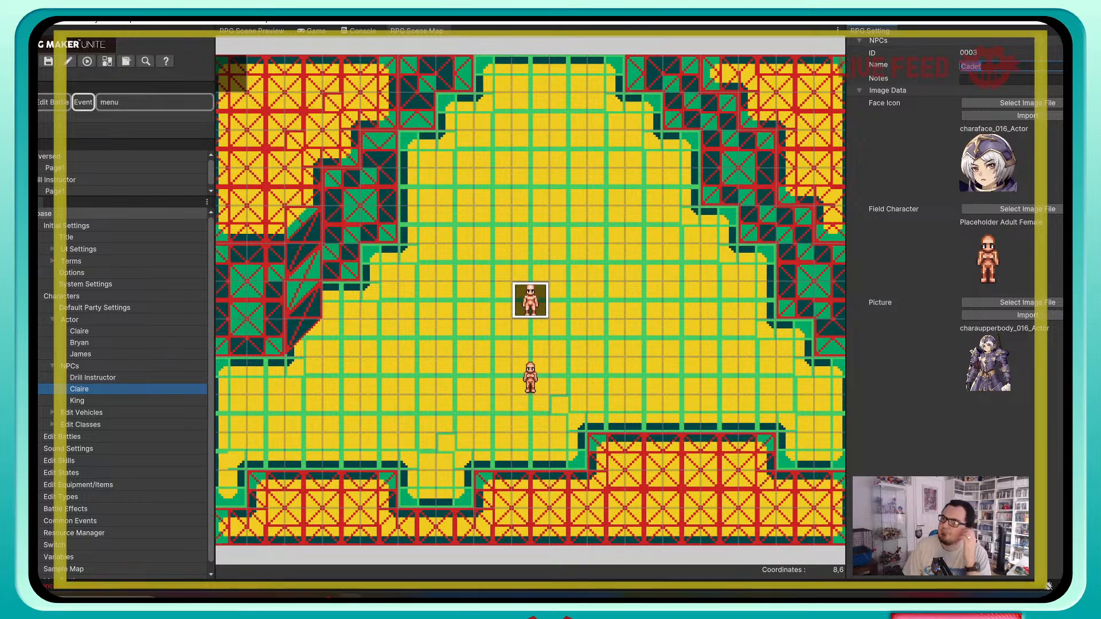
pyautogui.click(1009, 208)
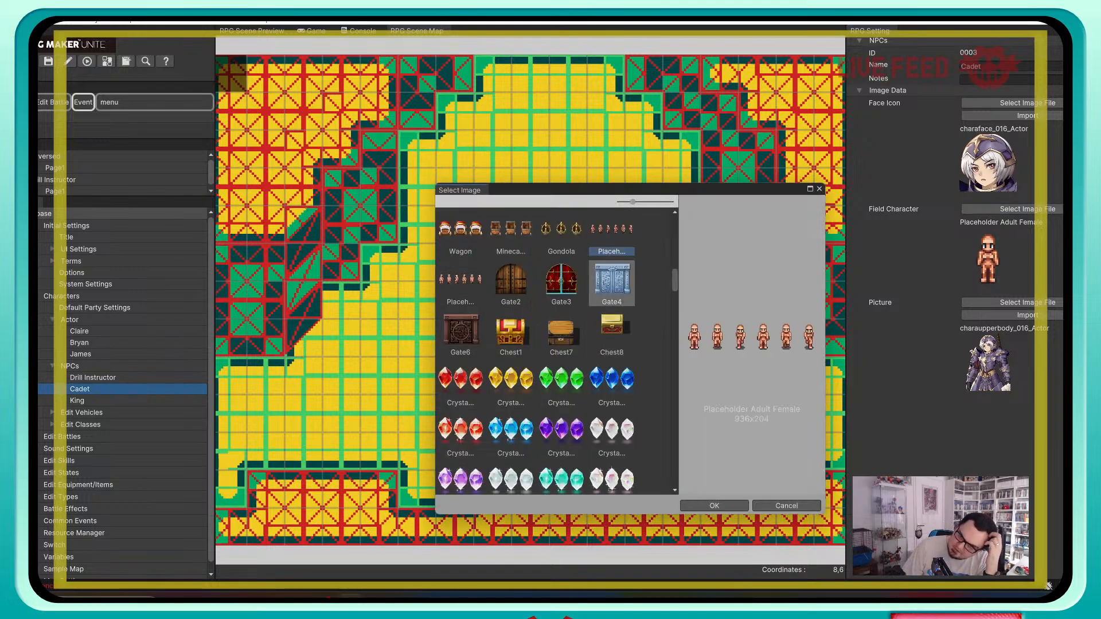
pyautogui.scroll(3, 612, 333)
pyautogui.click(460, 374)
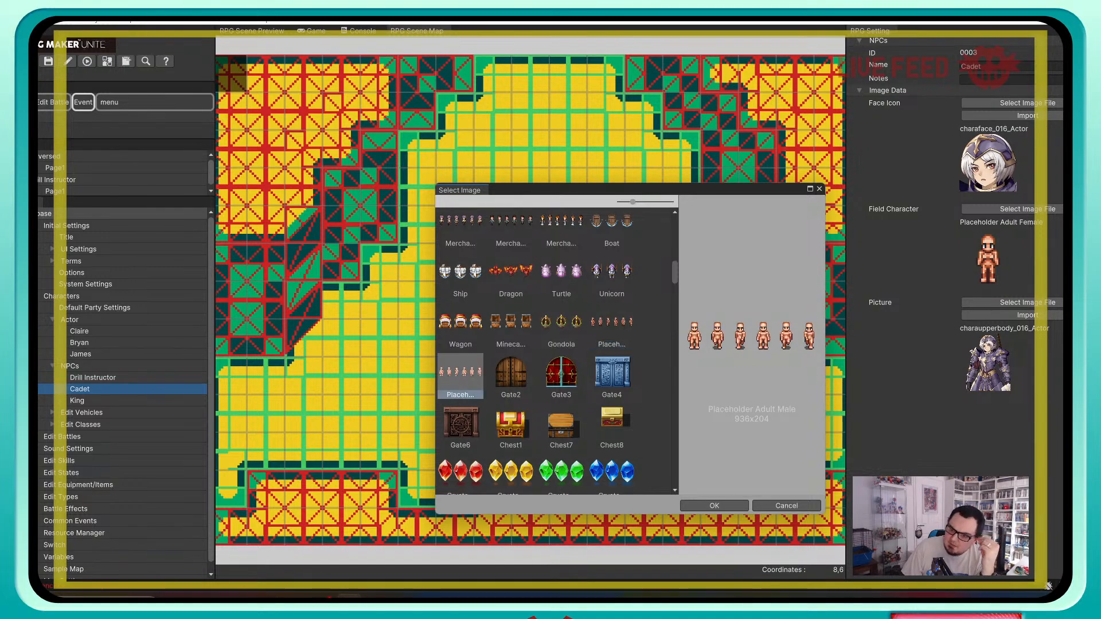
pyautogui.click(714, 506)
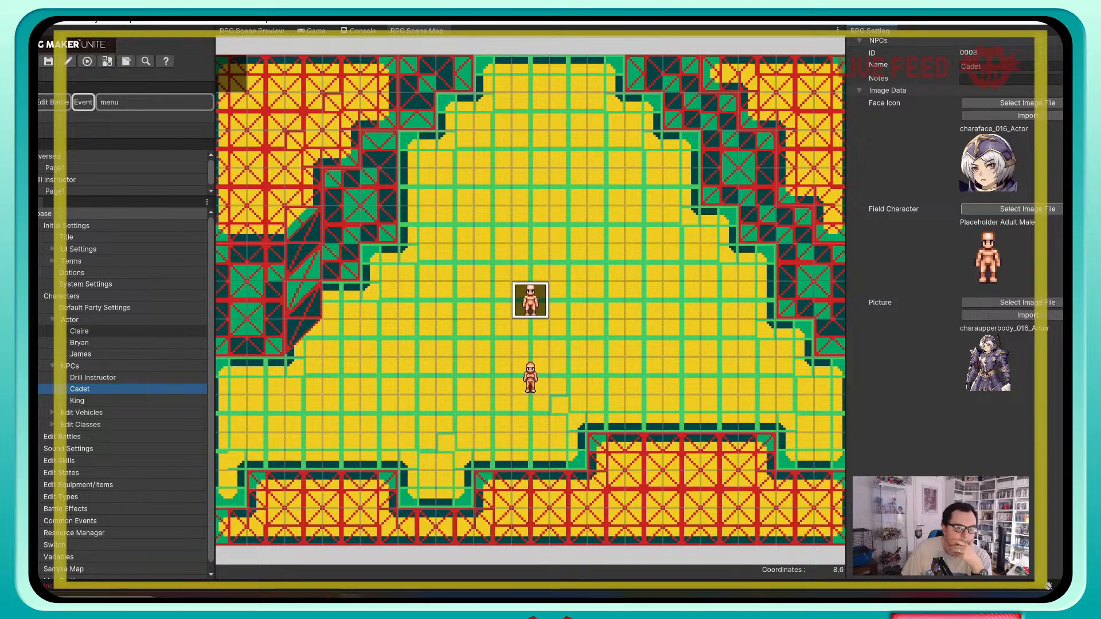
pyautogui.click(962, 67)
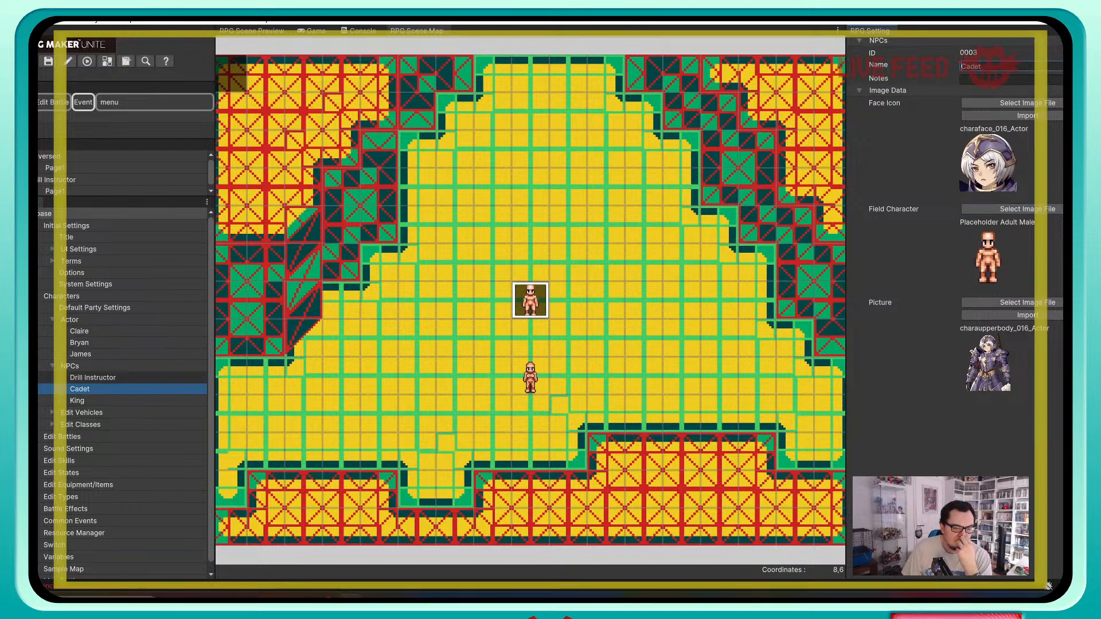
# Step: Check the settings of the Drill Instructor NPC and the actor Claire, including her initial placement on the map
pyautogui.click(92, 378)
pyautogui.click(80, 331)
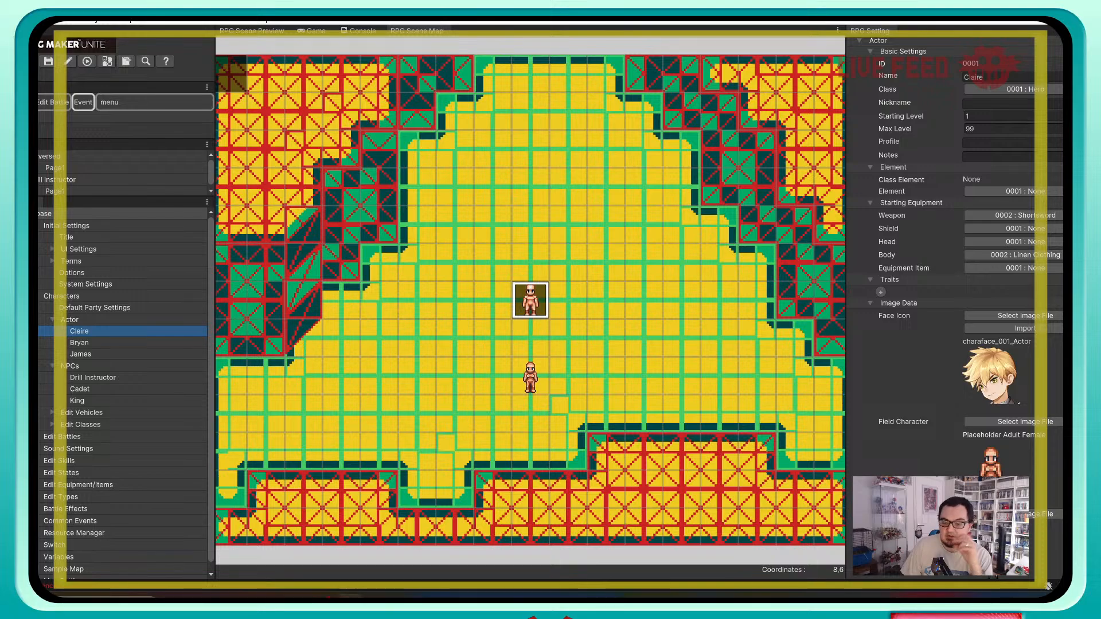
pyautogui.rightClick(534, 371)
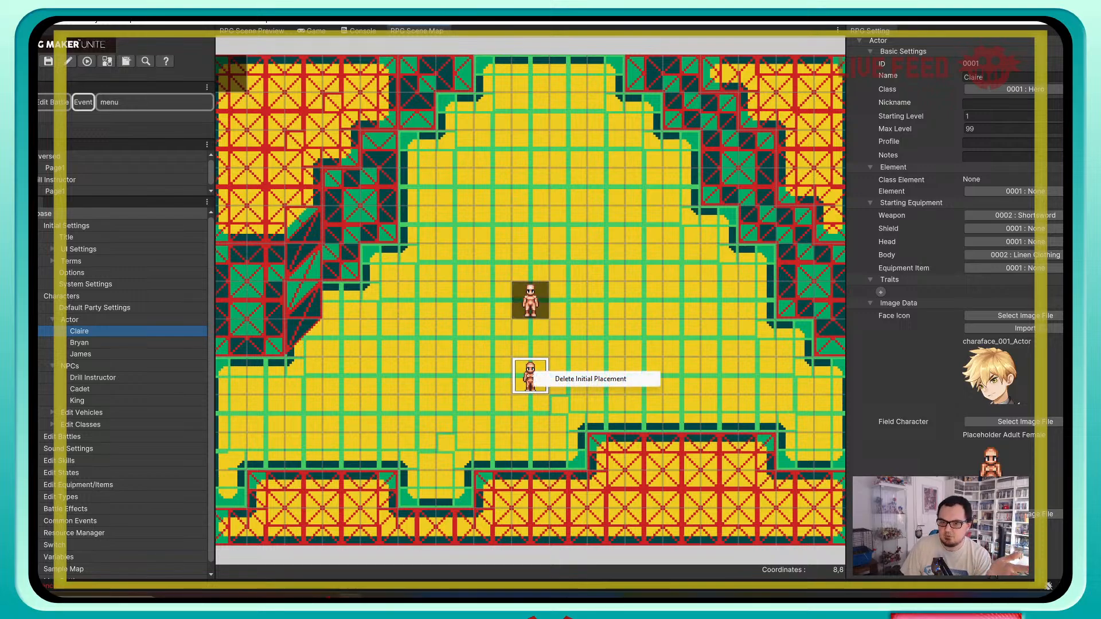
pyautogui.click(605, 338)
# Step: Create a new event on map tile 9,8, beside the player's start position, and name it "Claire (Cutscene)"
pyautogui.rightClick(569, 377)
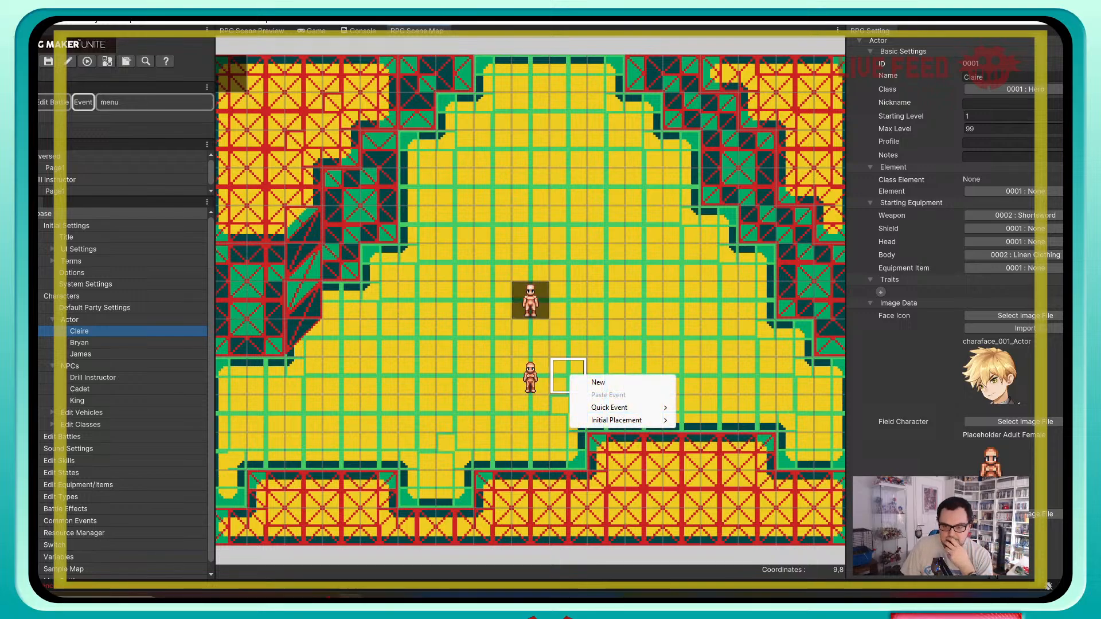
pyautogui.click(598, 382)
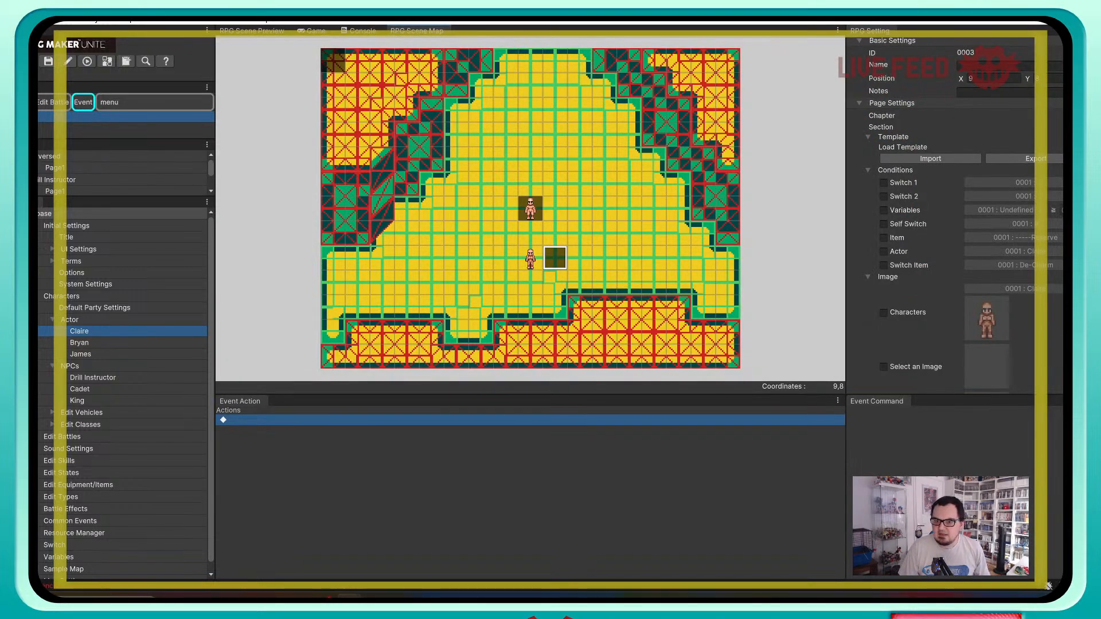
pyautogui.click(1000, 66)
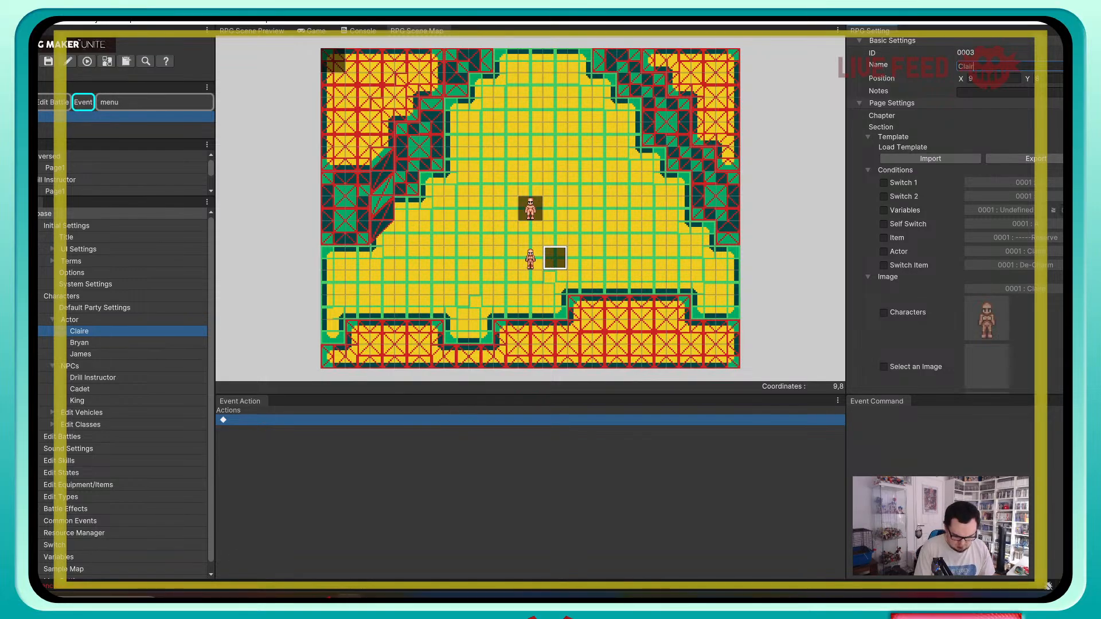
pyautogui.write('Claire (Cutscene')
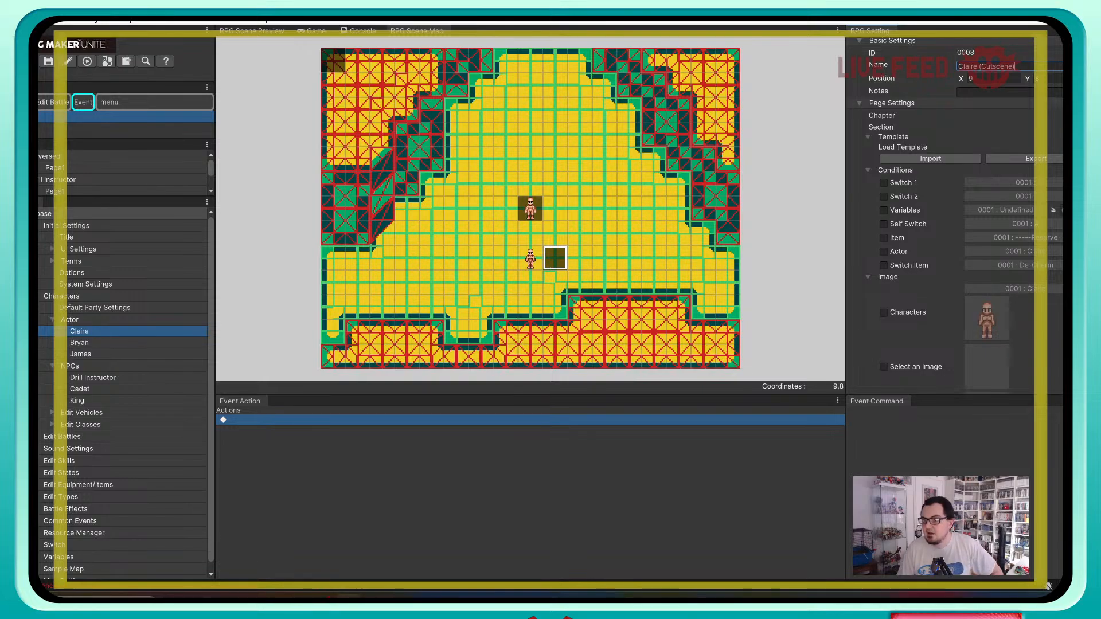
# Step: Enable the 0001 : Claire character image for the cutscene event and set Walk in Place to OFF
pyautogui.click(884, 313)
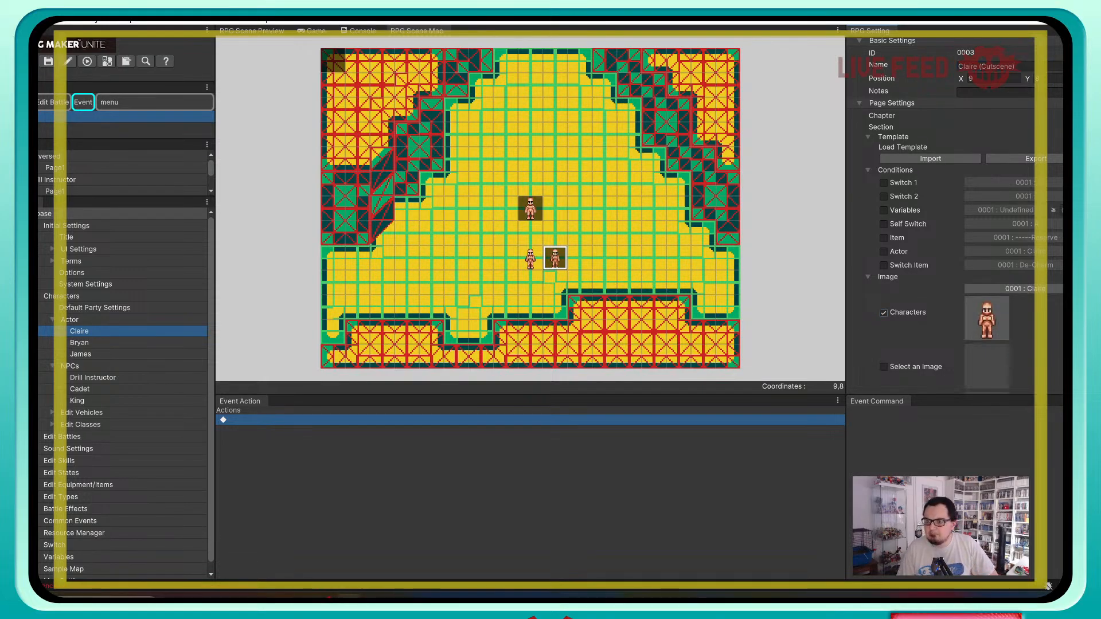
pyautogui.scroll(-5, 969, 215)
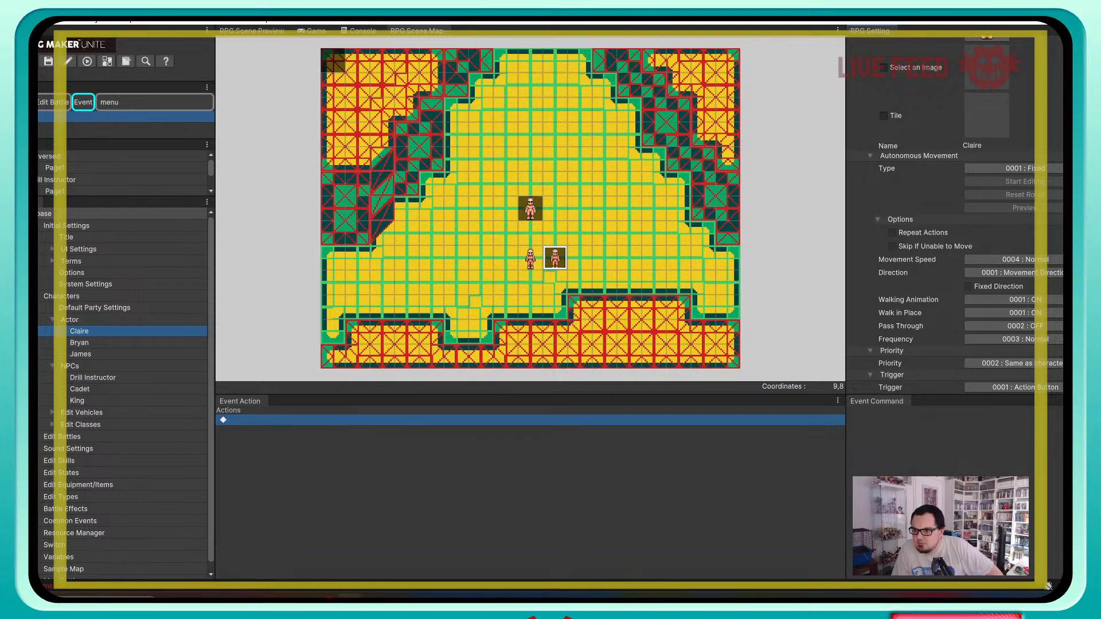
pyautogui.click(988, 314)
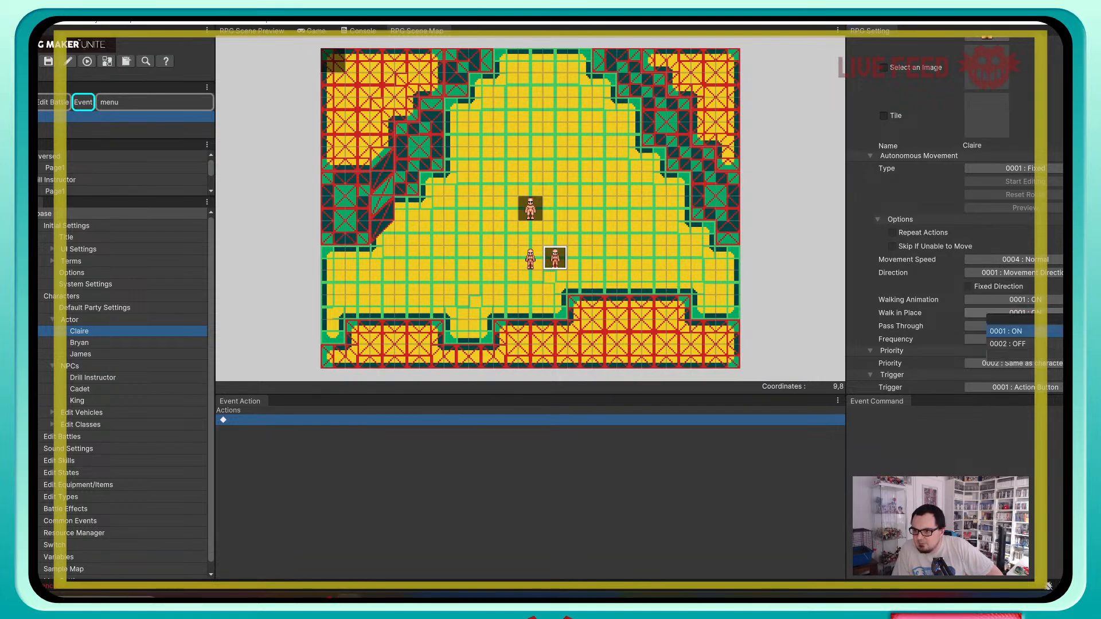
pyautogui.click(1005, 343)
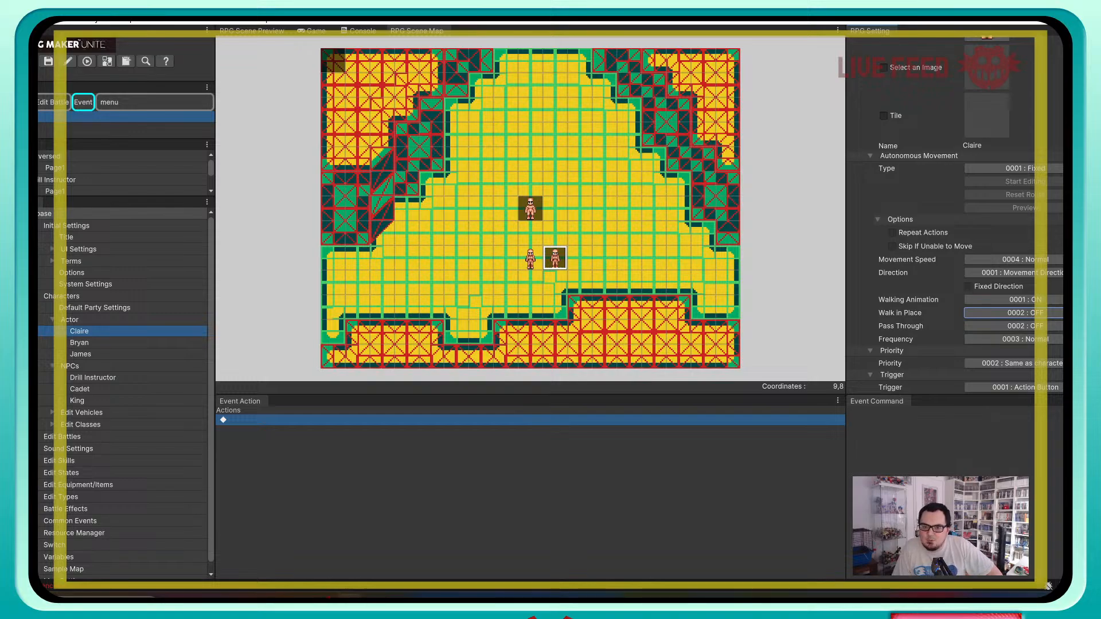
# Step: Set Walk in Place to OFF for the Drill Instructor event on tile 8,6
pyautogui.click(530, 207)
pyautogui.click(1009, 313)
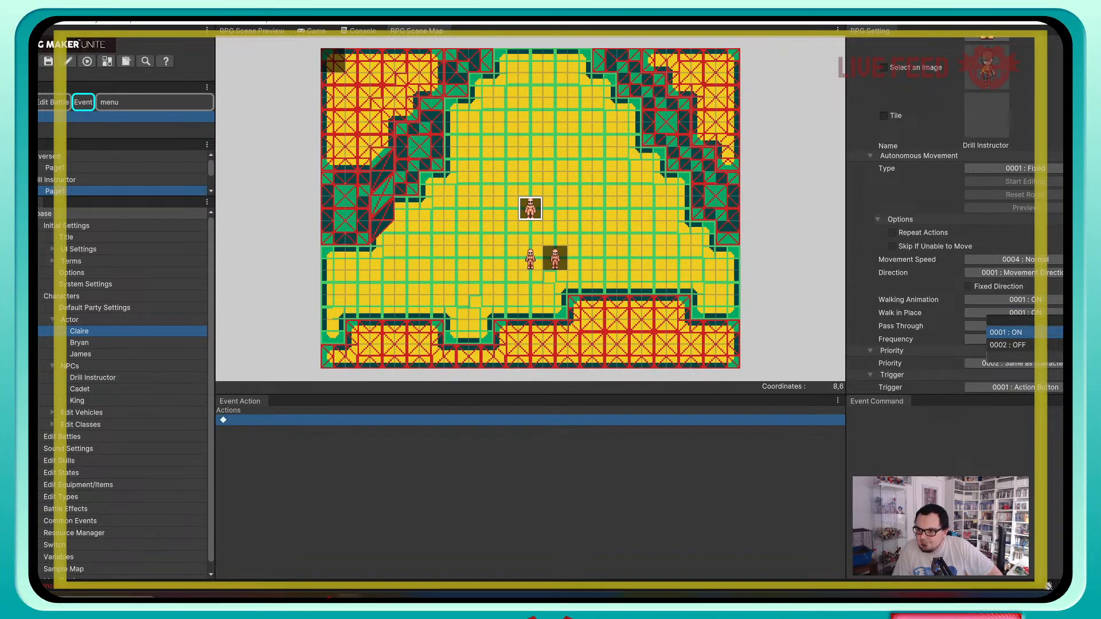
pyautogui.click(1007, 344)
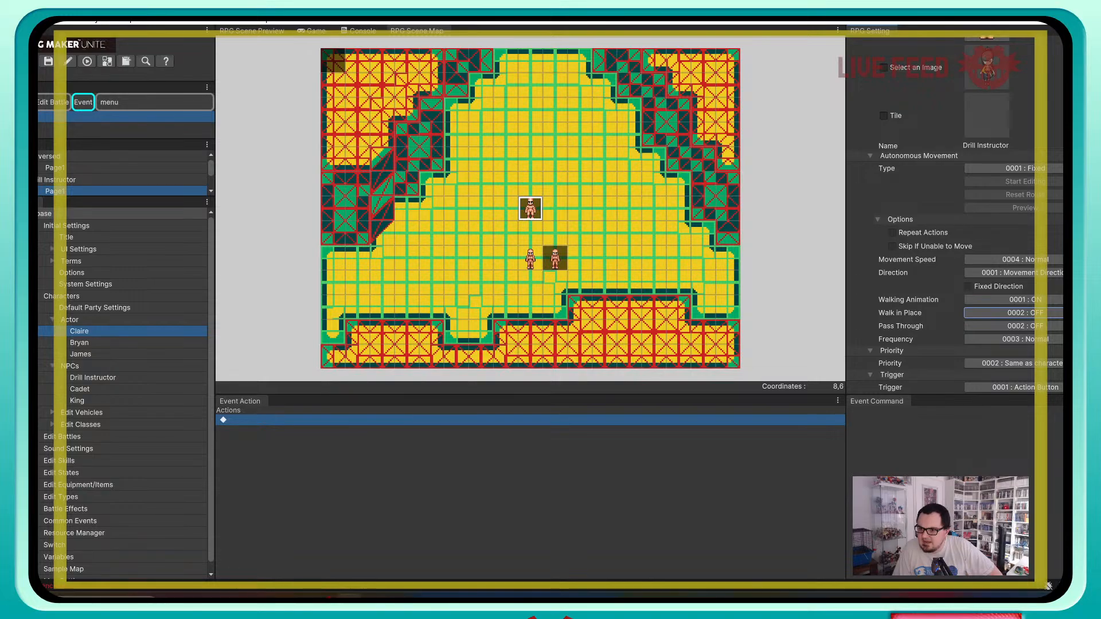
# Step: Move the Claire (Cutscene) event onto the player's start tile by setting its X position to 8
pyautogui.scroll(10, 963, 218)
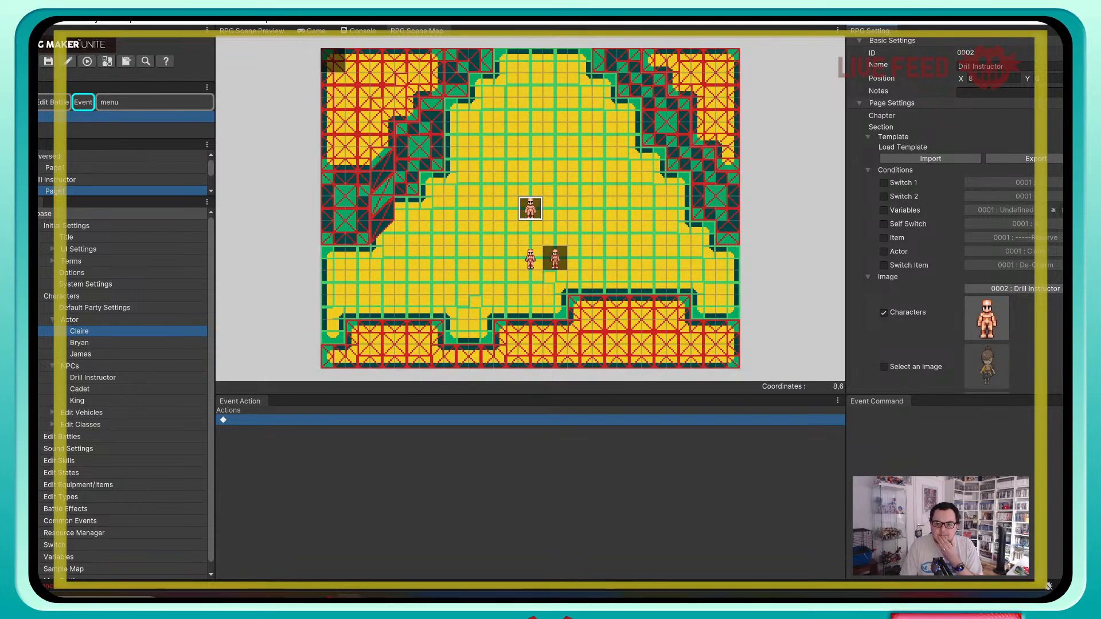
pyautogui.click(554, 258)
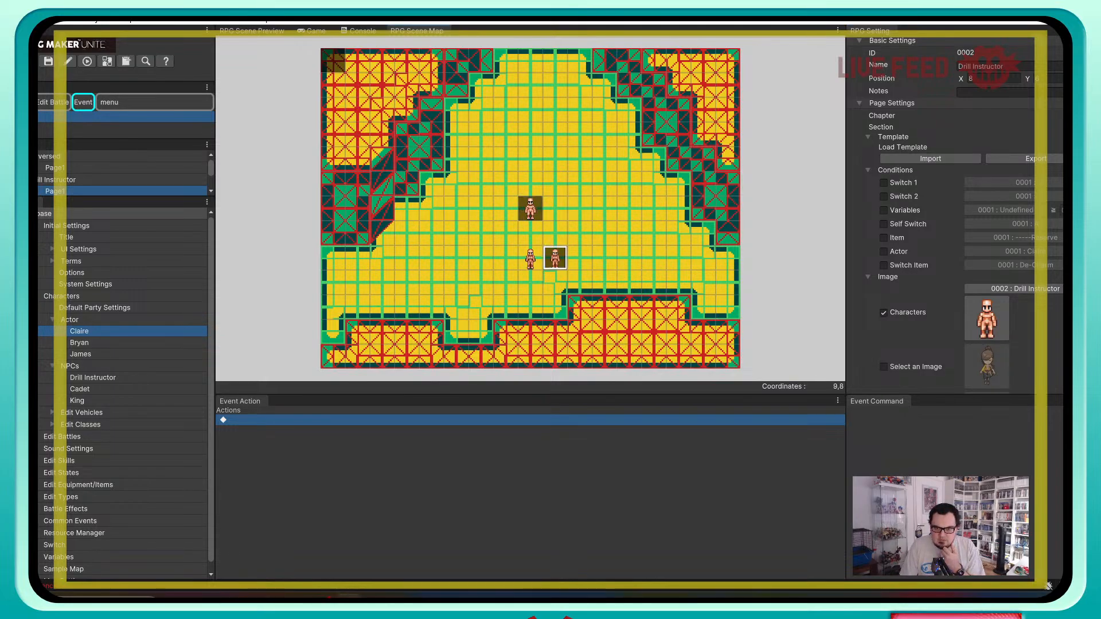
pyautogui.click(531, 258)
pyautogui.click(554, 258)
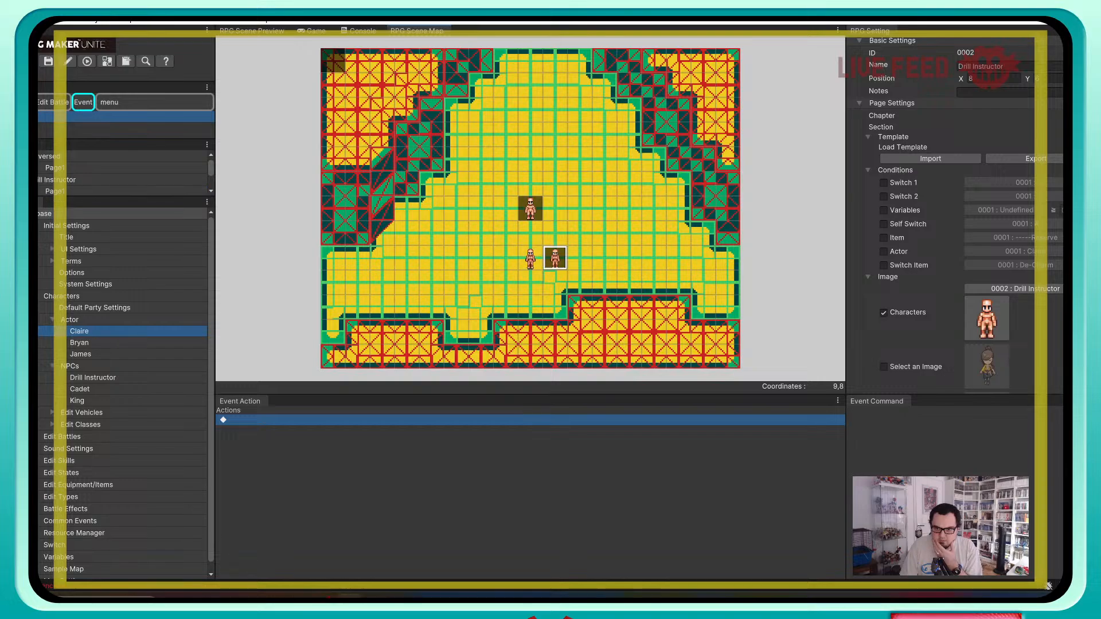
pyautogui.click(992, 78)
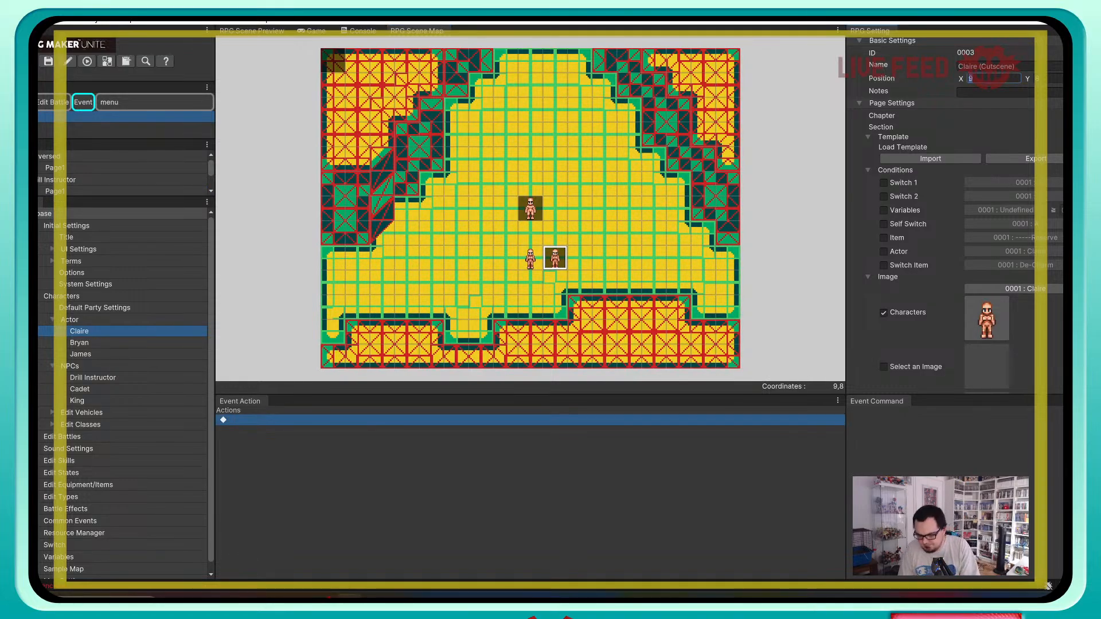
pyautogui.press('Return')
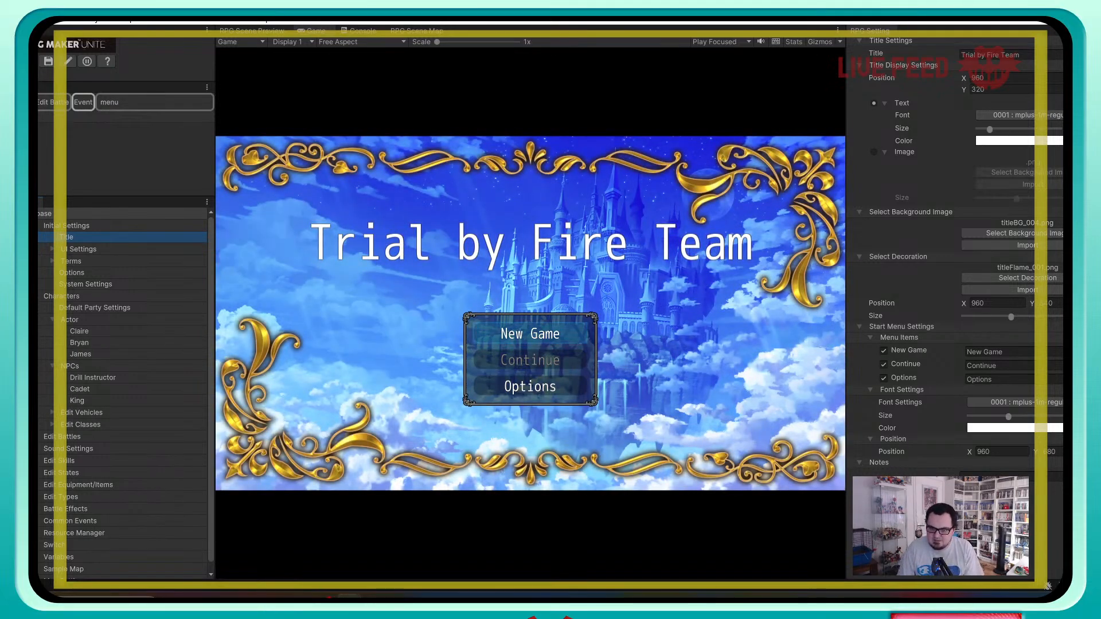
# Step: Playtest the map from a new game with the game view resolution set to Full HD (1920x1080)
pyautogui.press('Return')
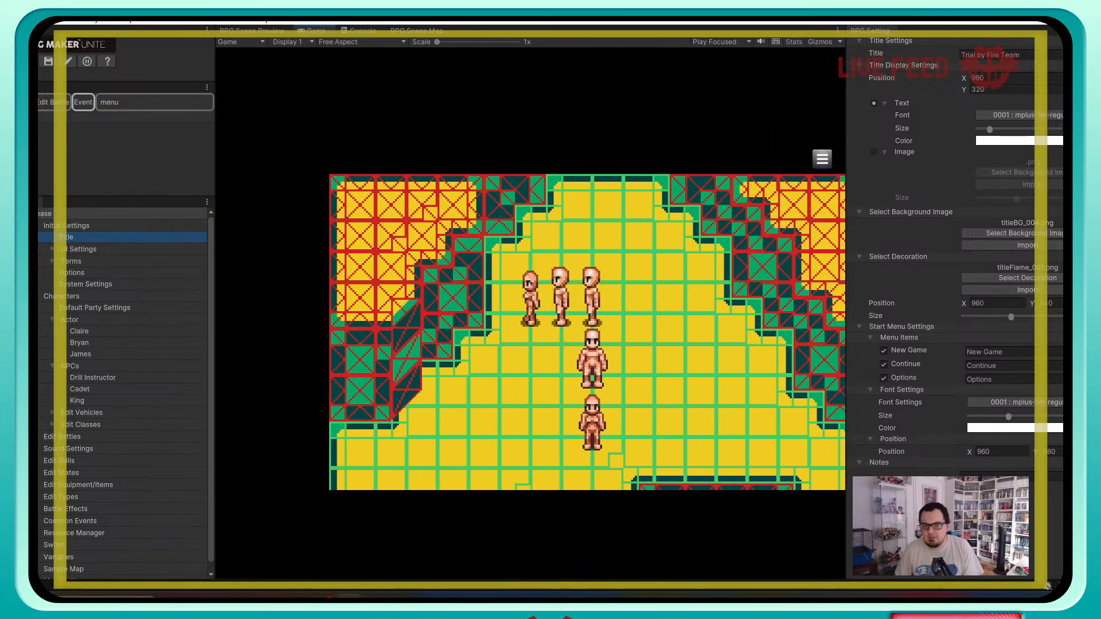
pyautogui.click(370, 42)
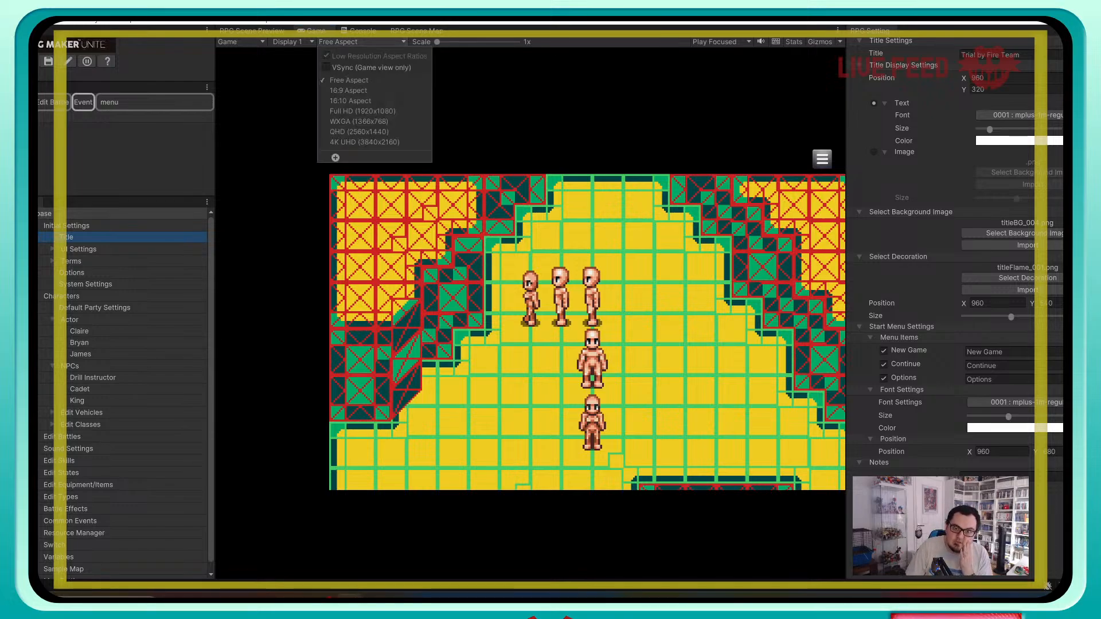
pyautogui.click(349, 91)
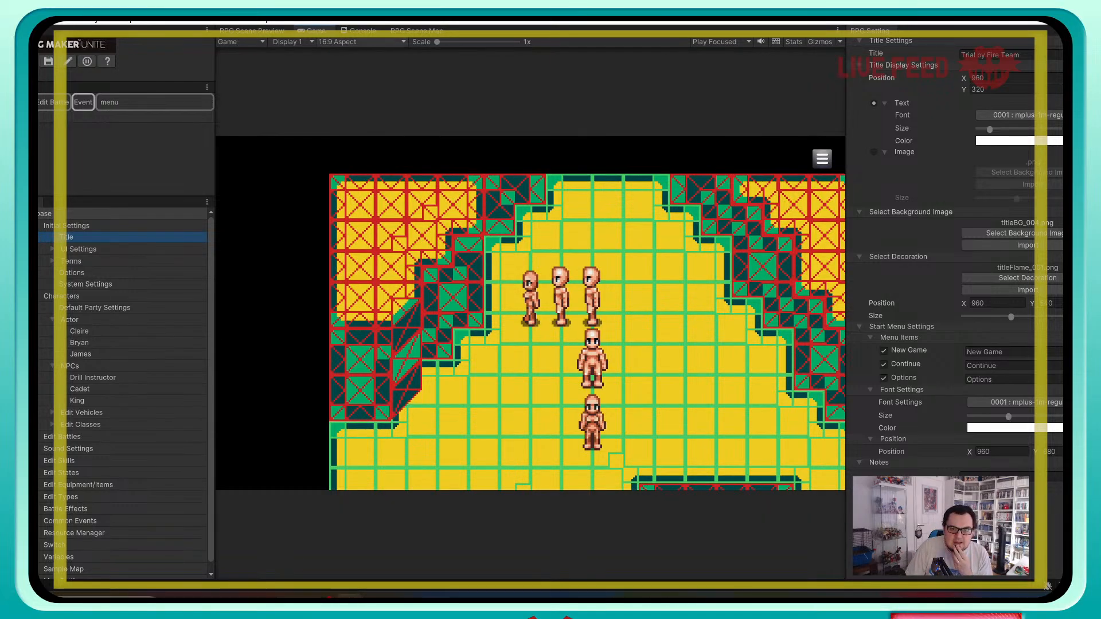
pyautogui.click(362, 42)
pyautogui.click(361, 112)
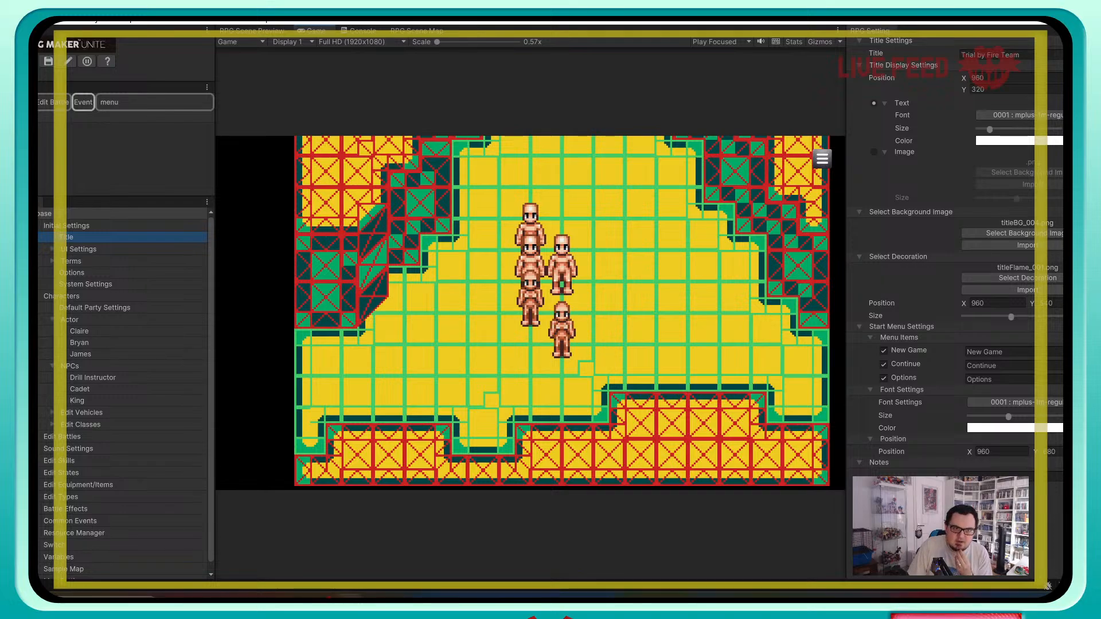
pyautogui.click(88, 61)
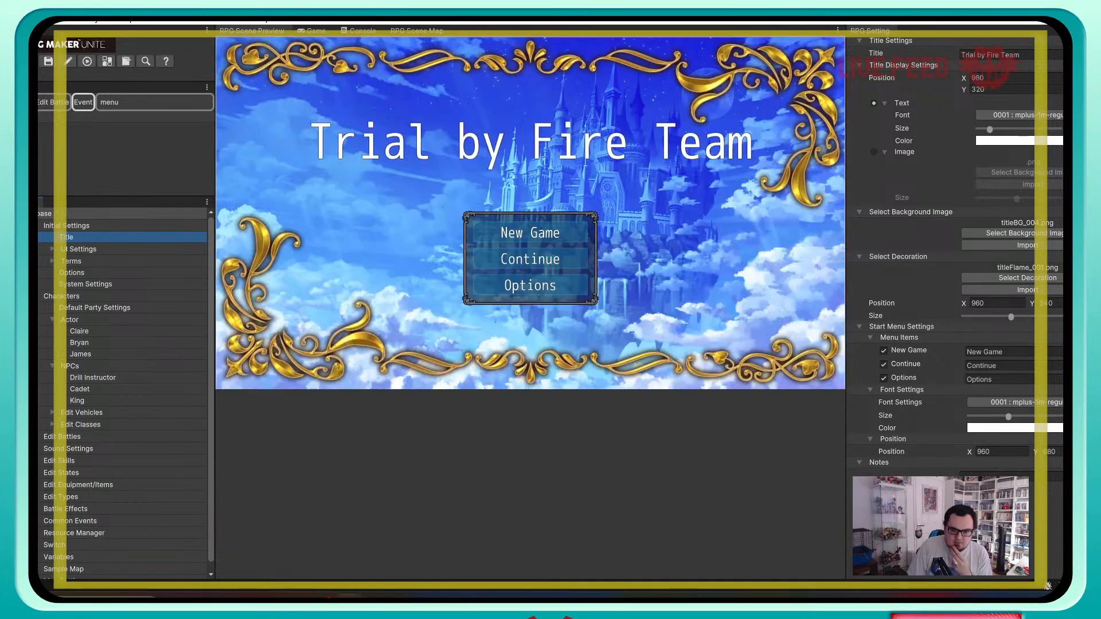
# Step: Switch to Calculator and divide the screen dimensions 1920 and 1080 by 96
pyautogui.click(377, 597)
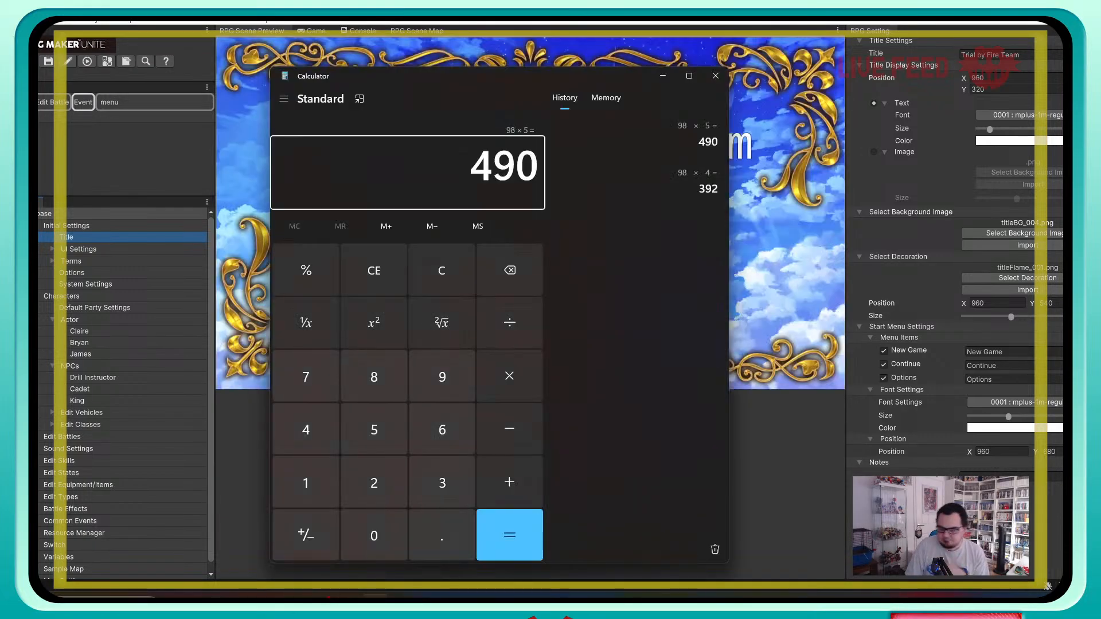
pyautogui.write('1920')
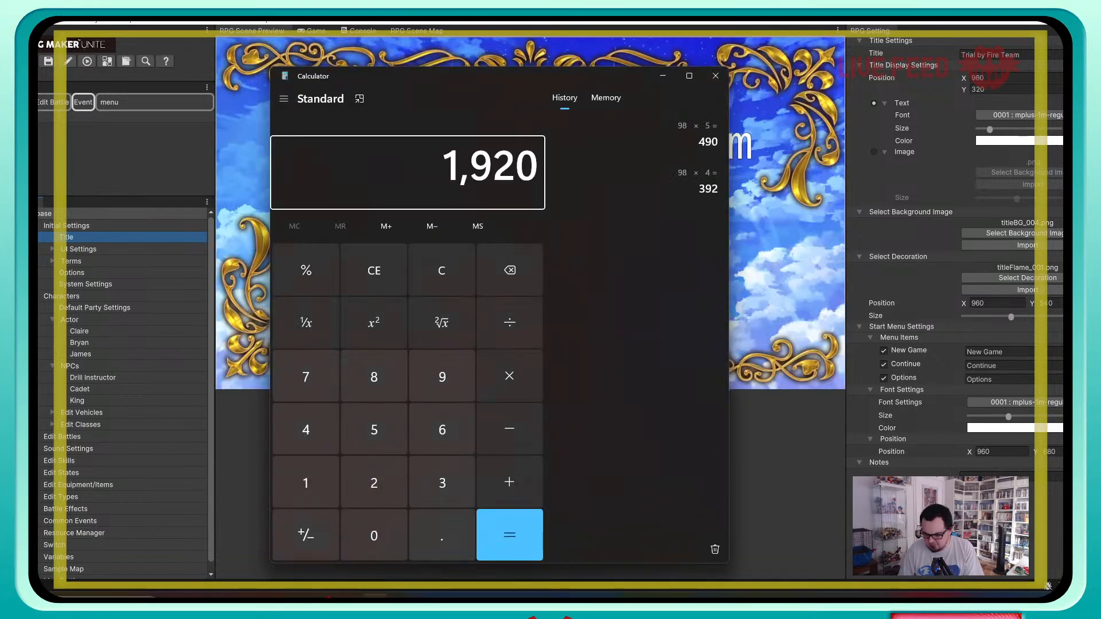
pyautogui.write('/96')
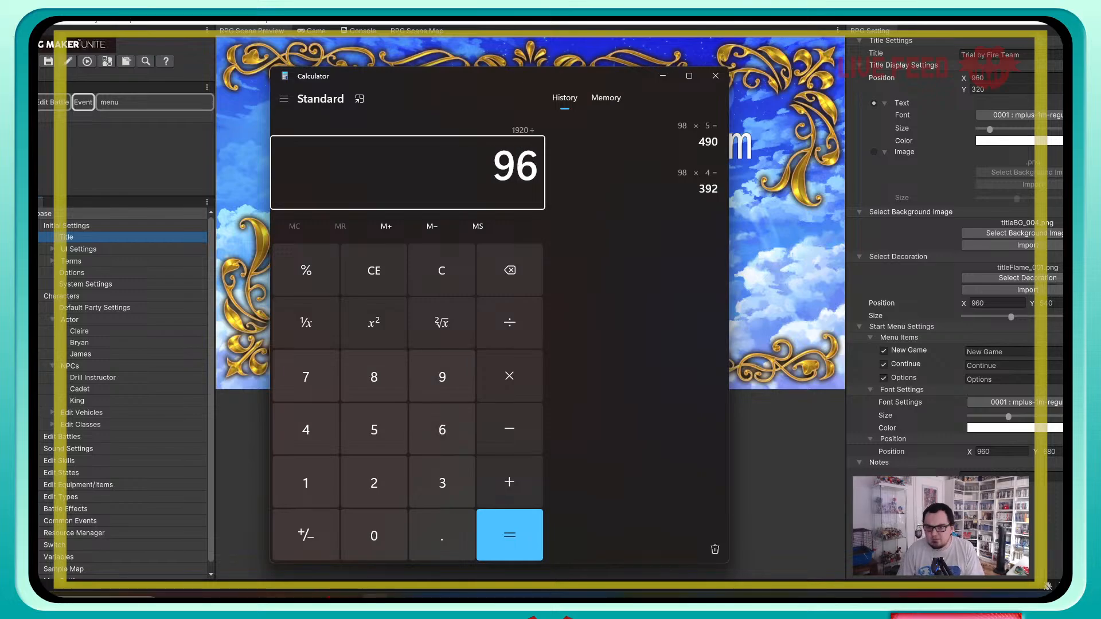
pyautogui.press('Return')
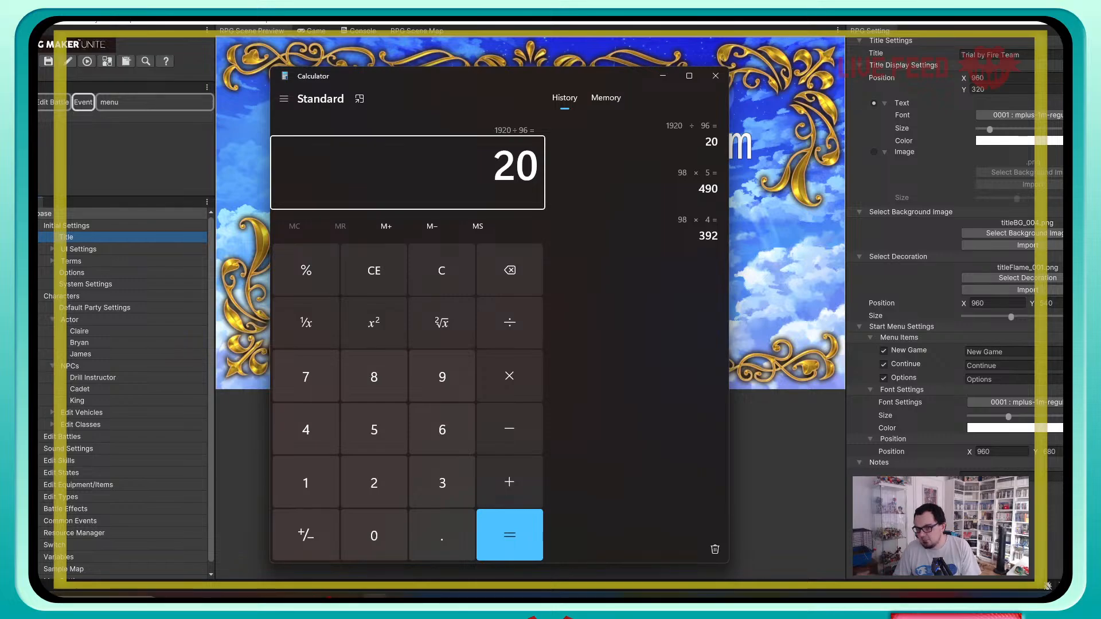
pyautogui.write('1080')
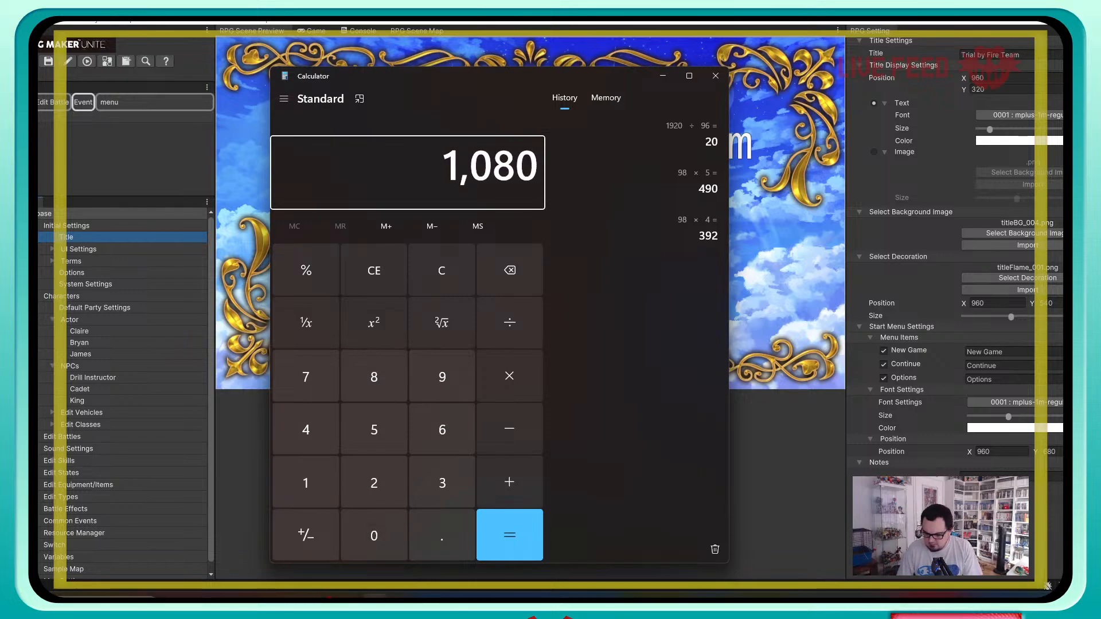
pyautogui.press('/')
pyautogui.write('96')
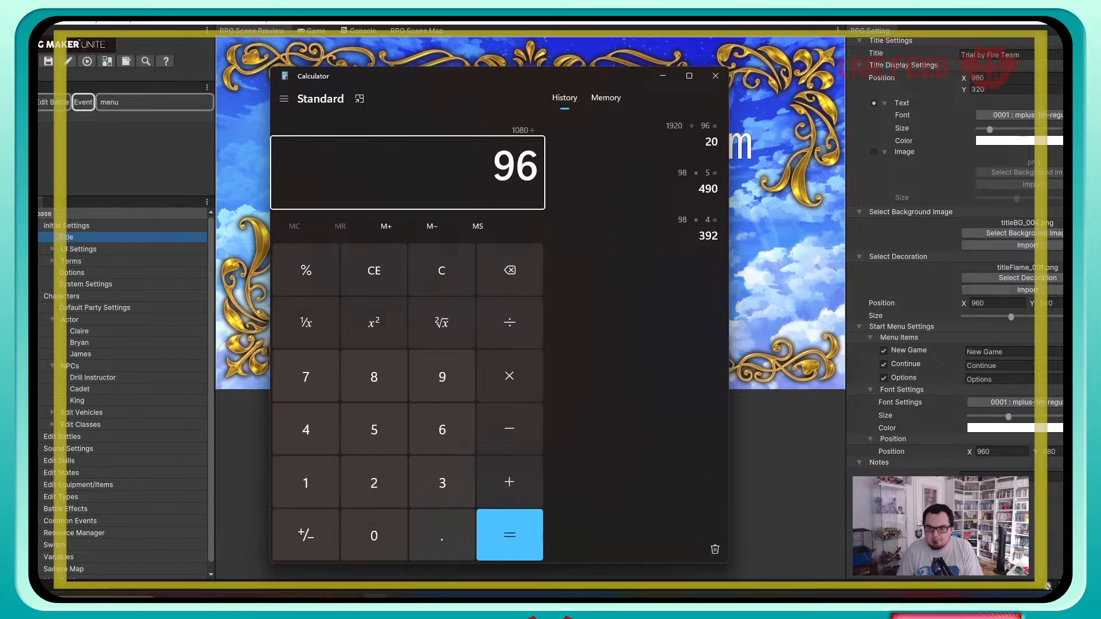
pyautogui.press('Return')
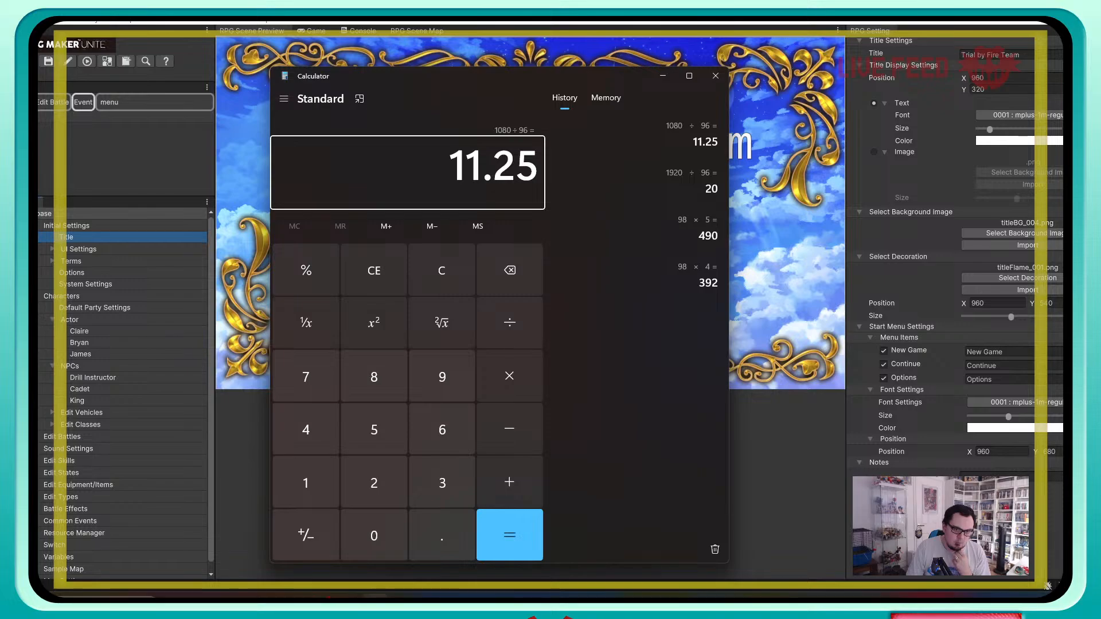
# Step: Return to RPG Maker Unite and resize the Test map to a width of 20 and a height of 12
pyautogui.click(115, 237)
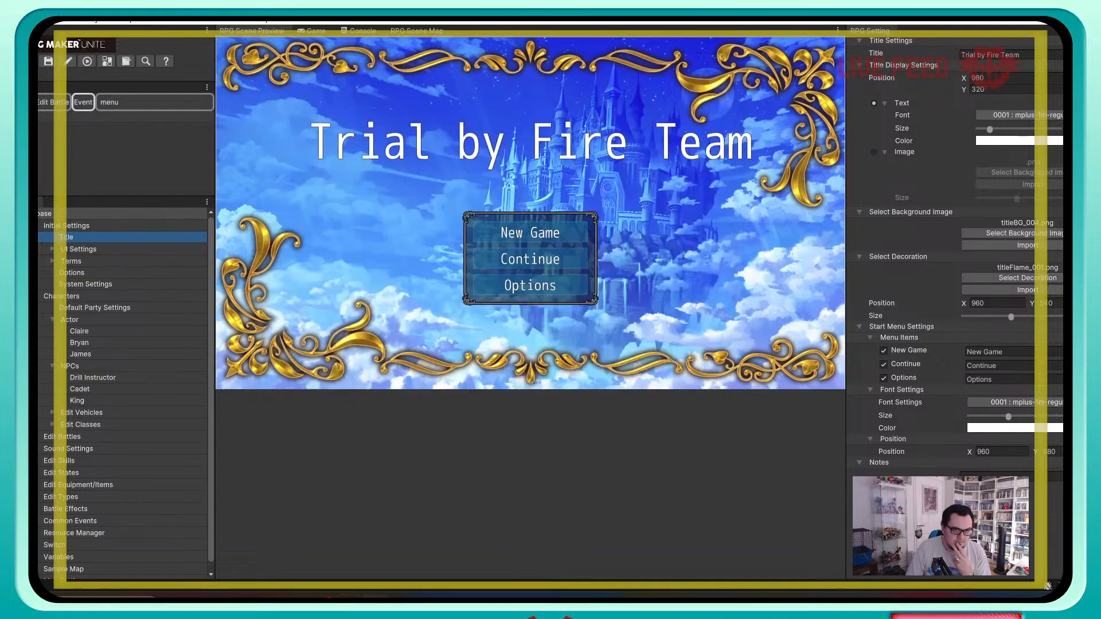
pyautogui.click(126, 116)
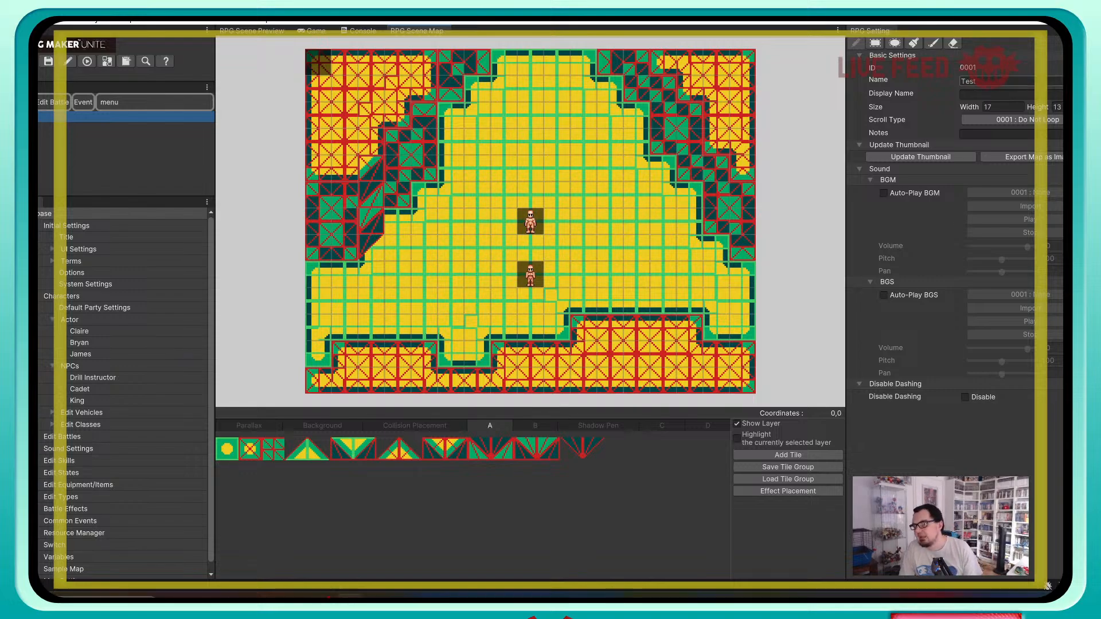
pyautogui.press('BackSpace')
pyautogui.press('BackSpace')
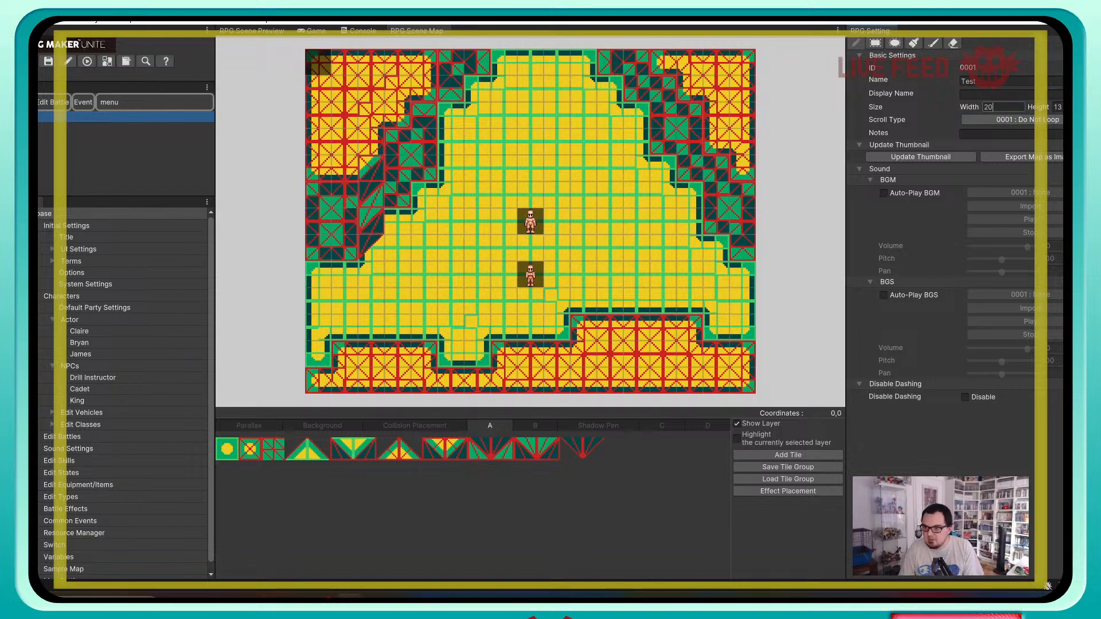
pyautogui.write('20')
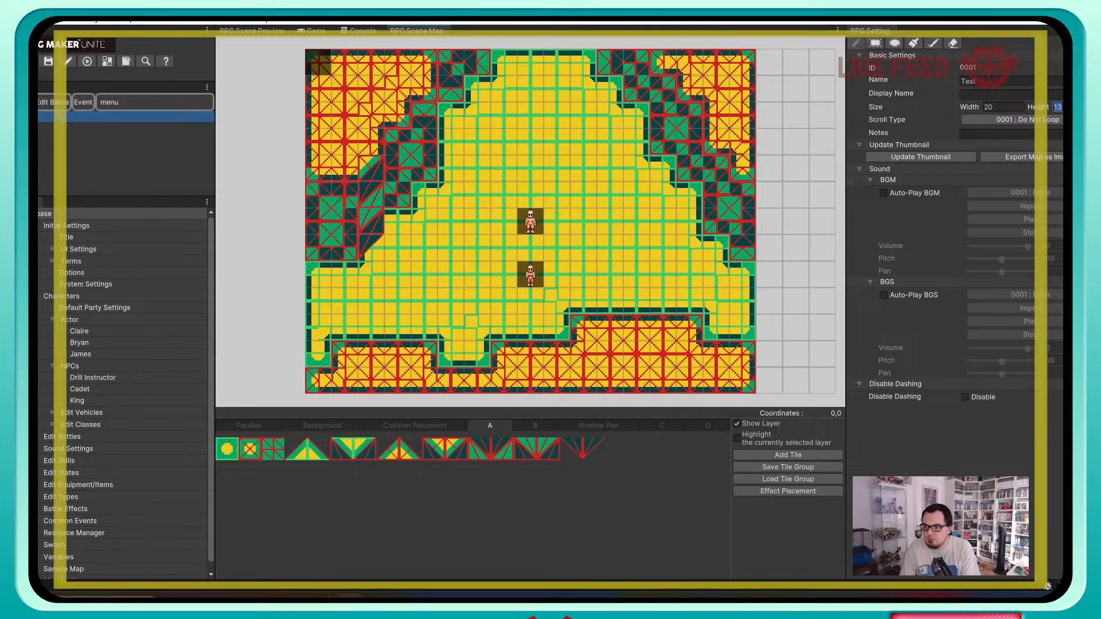
pyautogui.write('12')
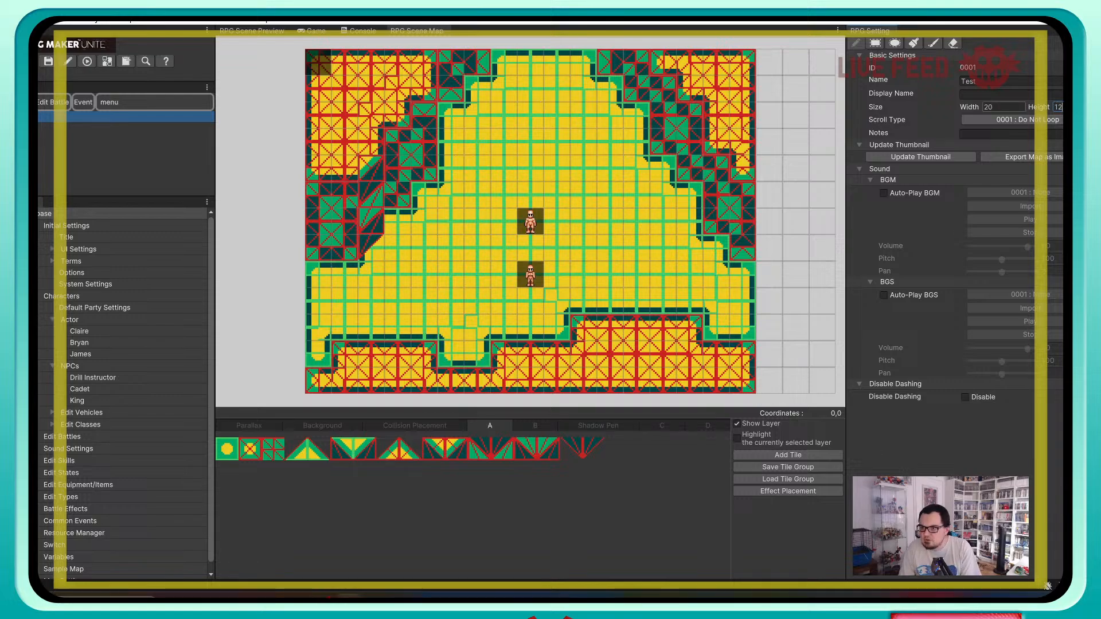
pyautogui.press('Return')
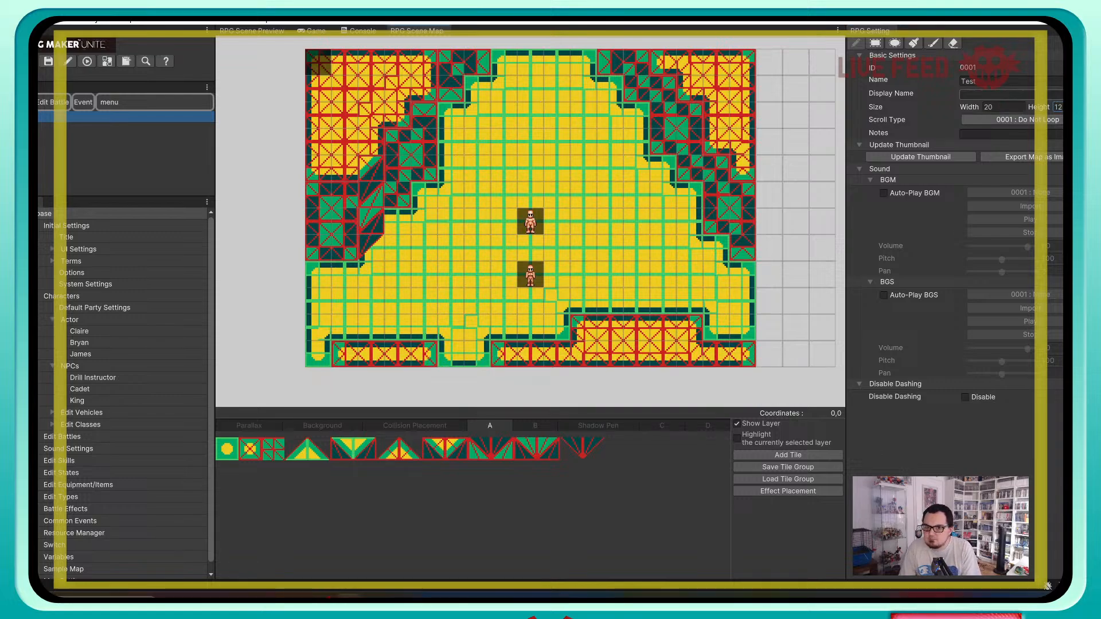
# Step: Copy the existing 17-column terrain of the Test map and place it two tiles farther right
pyautogui.scroll(1, 530, 222)
pyautogui.scroll(-3, 530, 221)
pyautogui.moveTo(530, 222); pyautogui.dragTo(457, 229, button='middle')
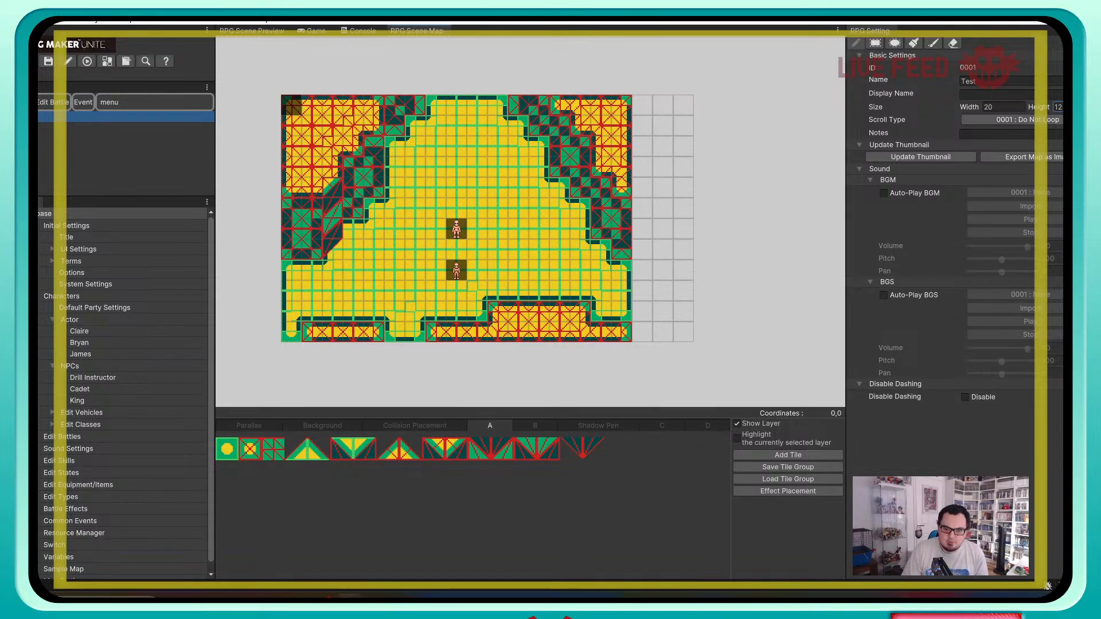
pyautogui.moveTo(291, 105); pyautogui.dragTo(622, 332)
pyautogui.click(663, 332)
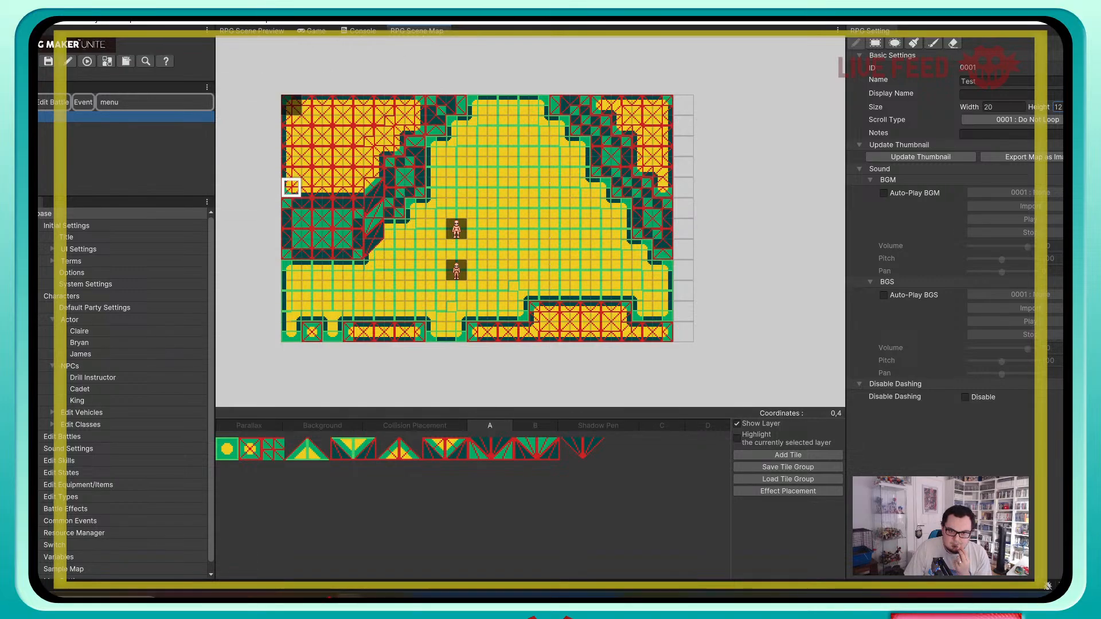
# Step: Extend the red-crossed yellow terrain over tiles 0,5, 0,6 and 1,5 and down column 19 from row 0 to row 5
pyautogui.click(292, 198)
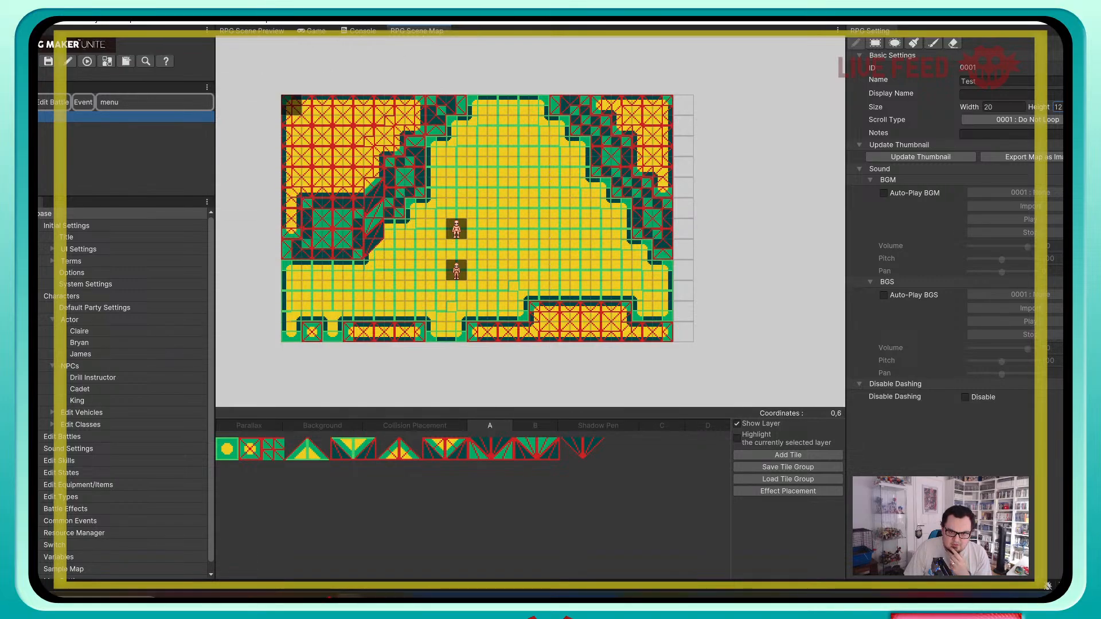
pyautogui.click(312, 208)
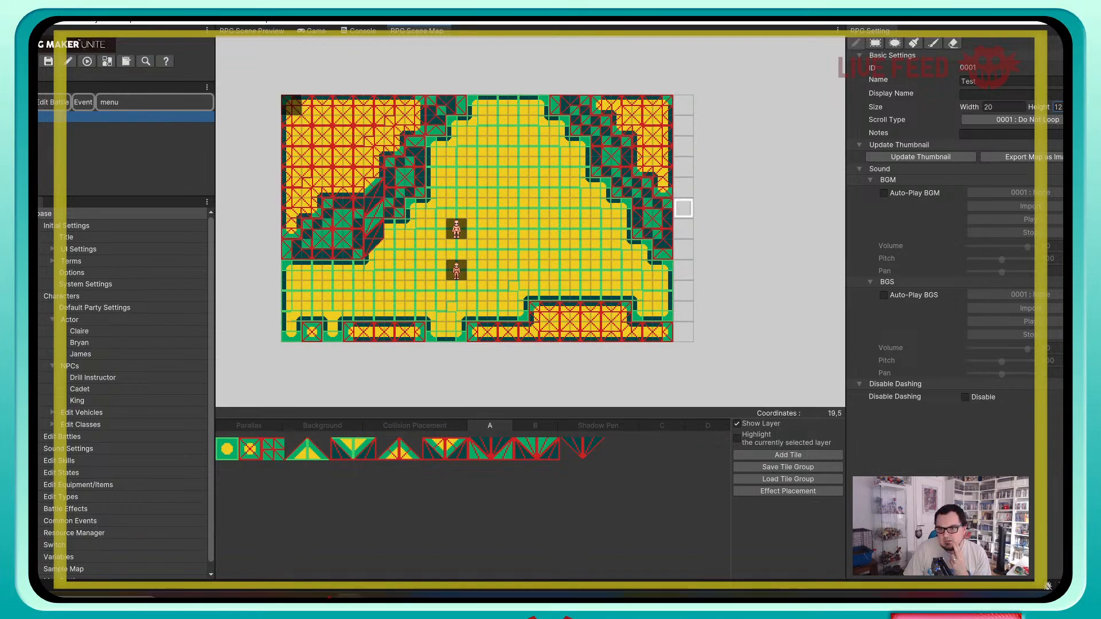
pyautogui.moveTo(683, 208); pyautogui.dragTo(683, 105)
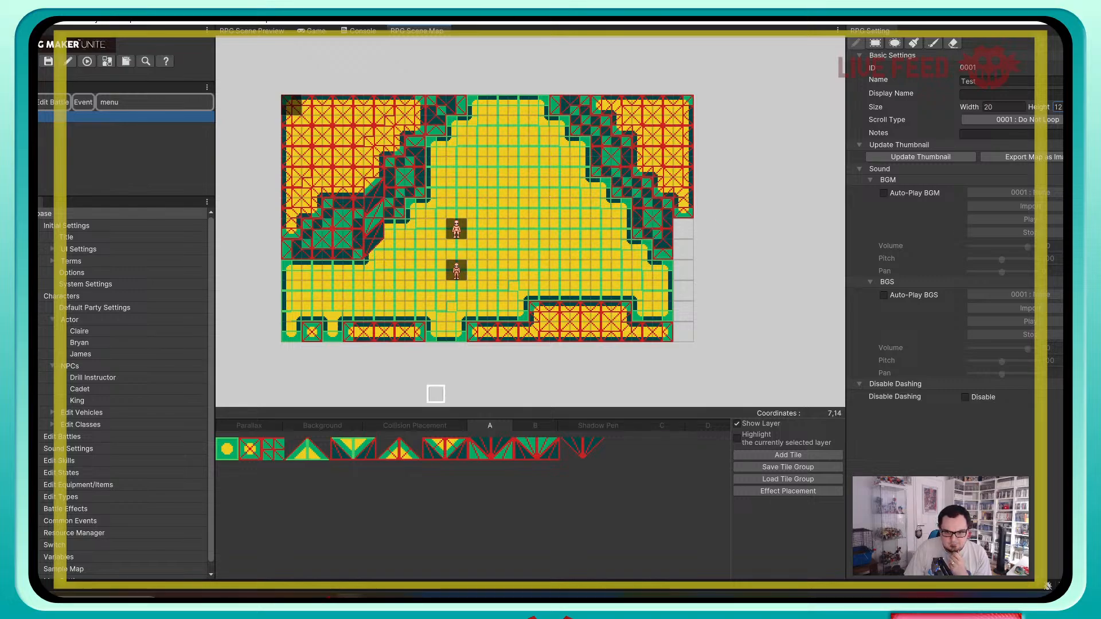
# Step: Paint the red-crossed green wall terrain down column 19 from row 5 to row 7 and on tiles 0,8 and 0,9
pyautogui.click(273, 449)
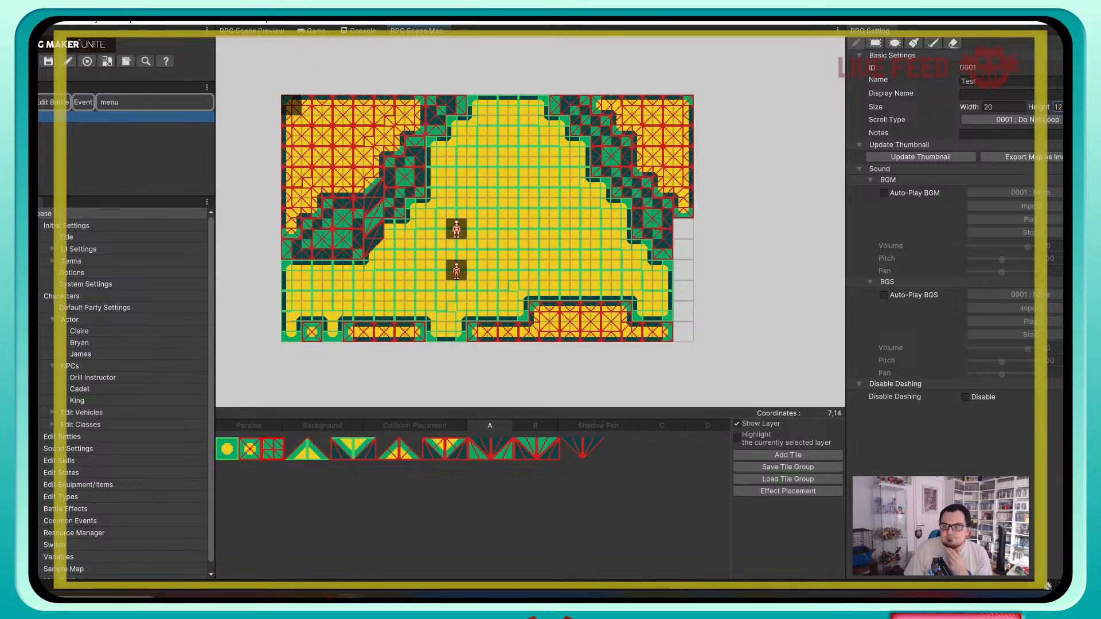
pyautogui.click(876, 43)
pyautogui.click(683, 209)
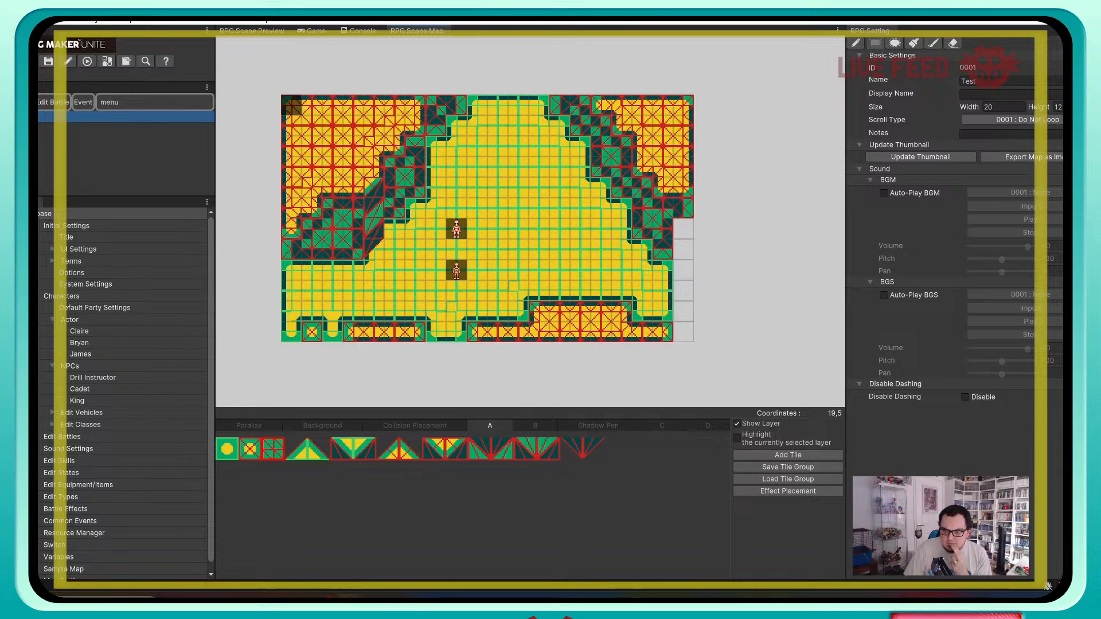
pyautogui.moveTo(683, 209); pyautogui.dragTo(683, 250)
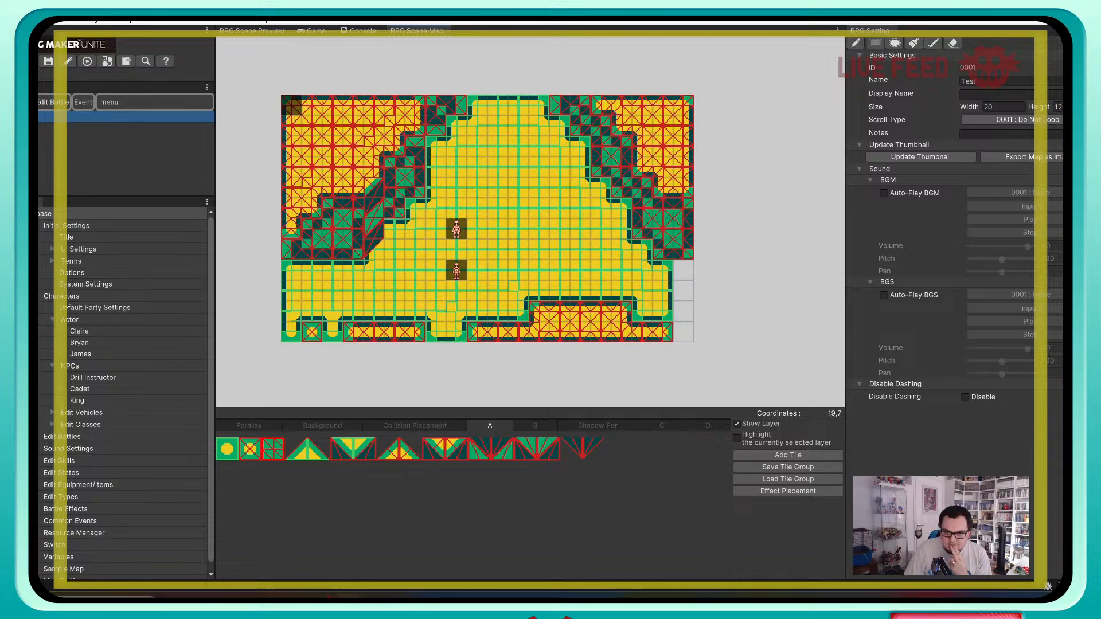
pyautogui.click(291, 271)
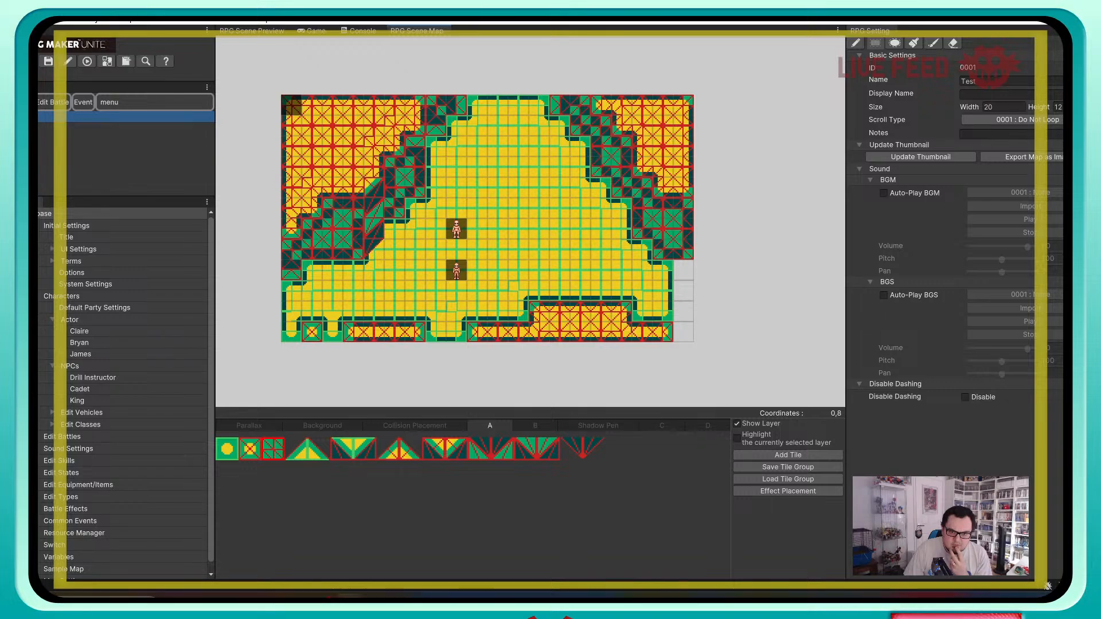
pyautogui.click(292, 290)
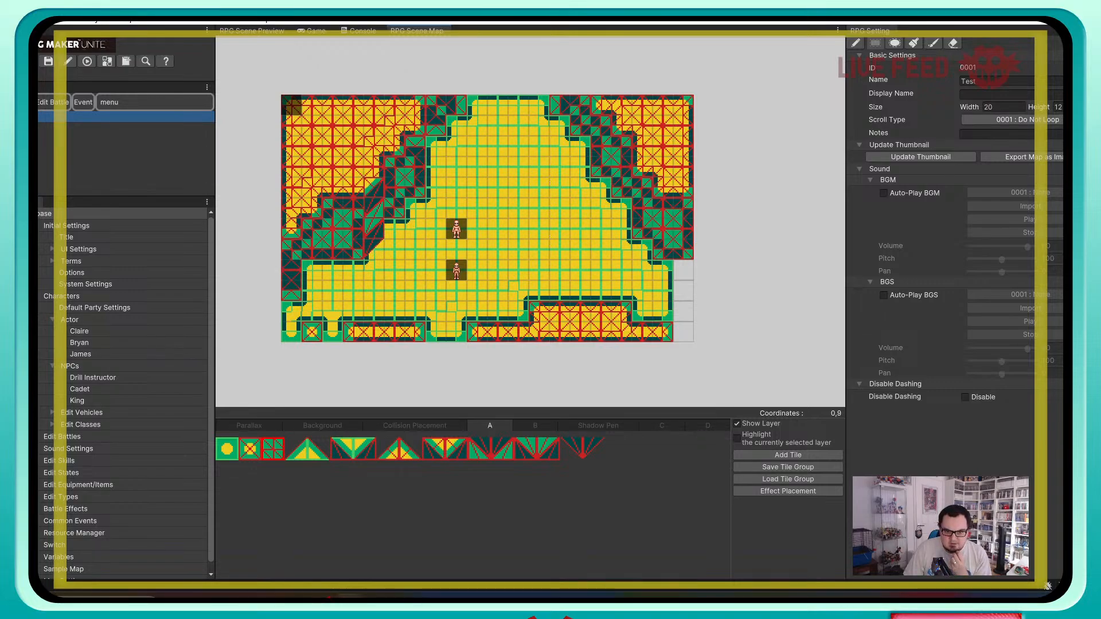
# Step: Fill the gaps in rows 10 and 11 with red-crossed yellow terrain, and paint plain yellow ground on tiles 19,8 and 19,9
pyautogui.click(250, 449)
pyautogui.click(934, 43)
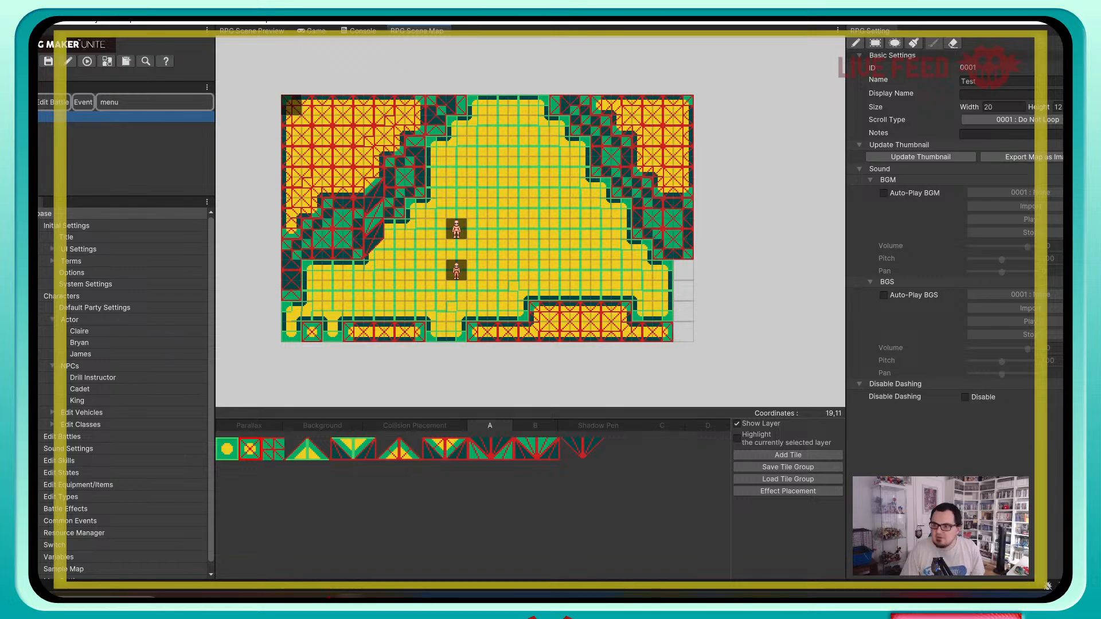
pyautogui.click(856, 43)
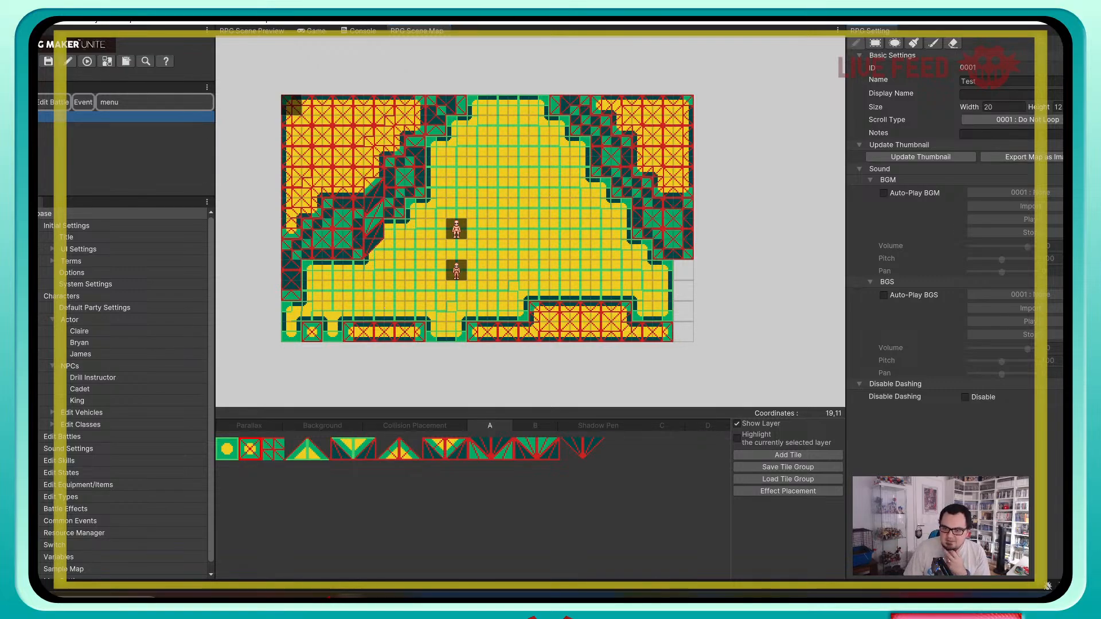
pyautogui.moveTo(683, 331); pyautogui.dragTo(683, 311)
pyautogui.moveTo(292, 310)
pyautogui.mouseDown()
pyautogui.moveTo(292, 332)
pyautogui.moveTo(332, 332)
pyautogui.mouseUp()
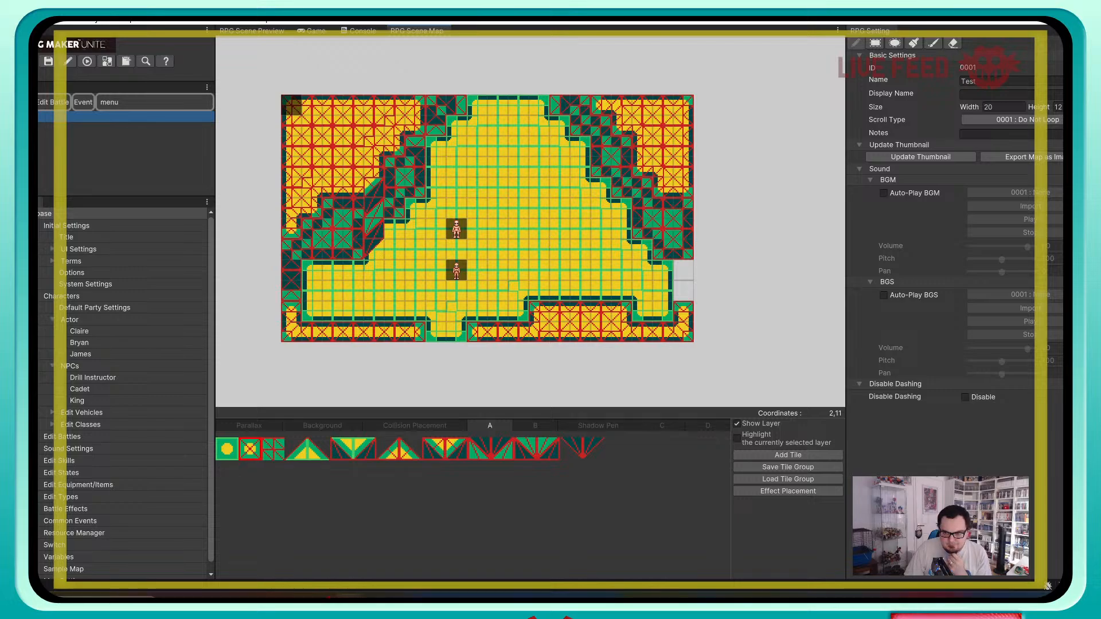
pyautogui.moveTo(457, 311)
pyautogui.mouseDown()
pyautogui.moveTo(416, 311)
pyautogui.moveTo(456, 332)
pyautogui.mouseUp()
pyautogui.moveTo(332, 312); pyautogui.dragTo(291, 312)
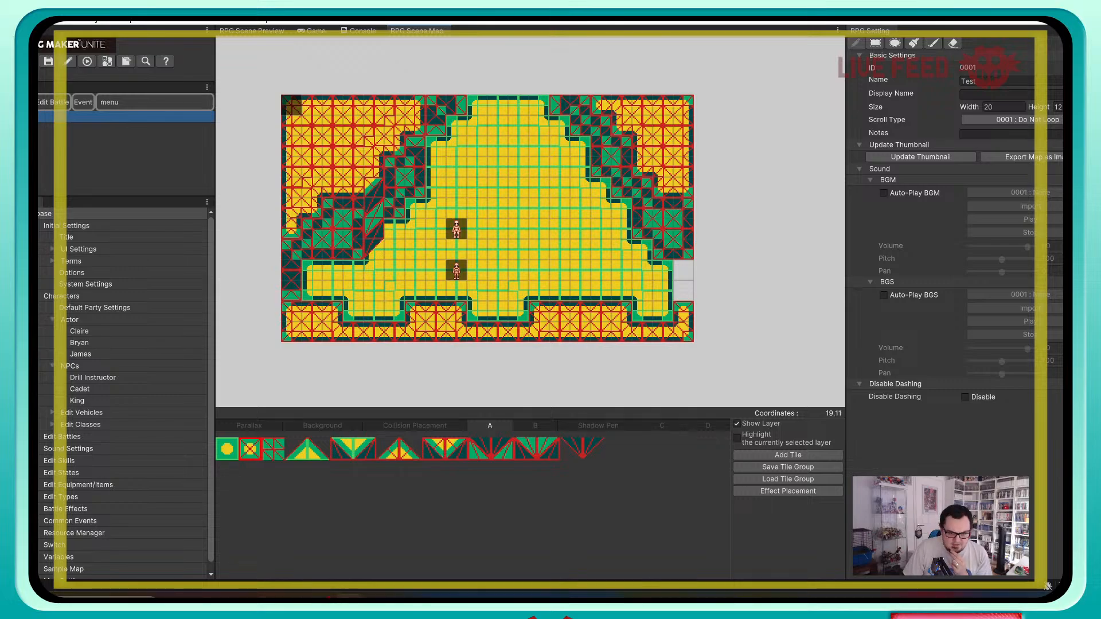
pyautogui.click(227, 449)
pyautogui.moveTo(684, 291); pyautogui.dragTo(684, 271)
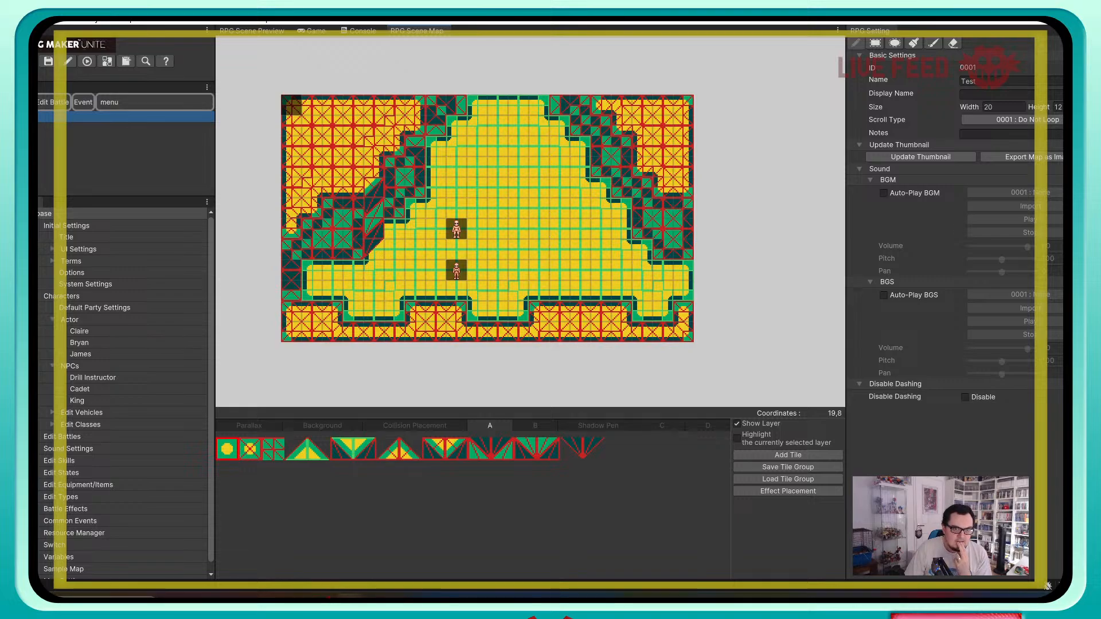
# Step: Open the page of the Test map's event 0001 and rename the event to Reserved
pyautogui.click(83, 102)
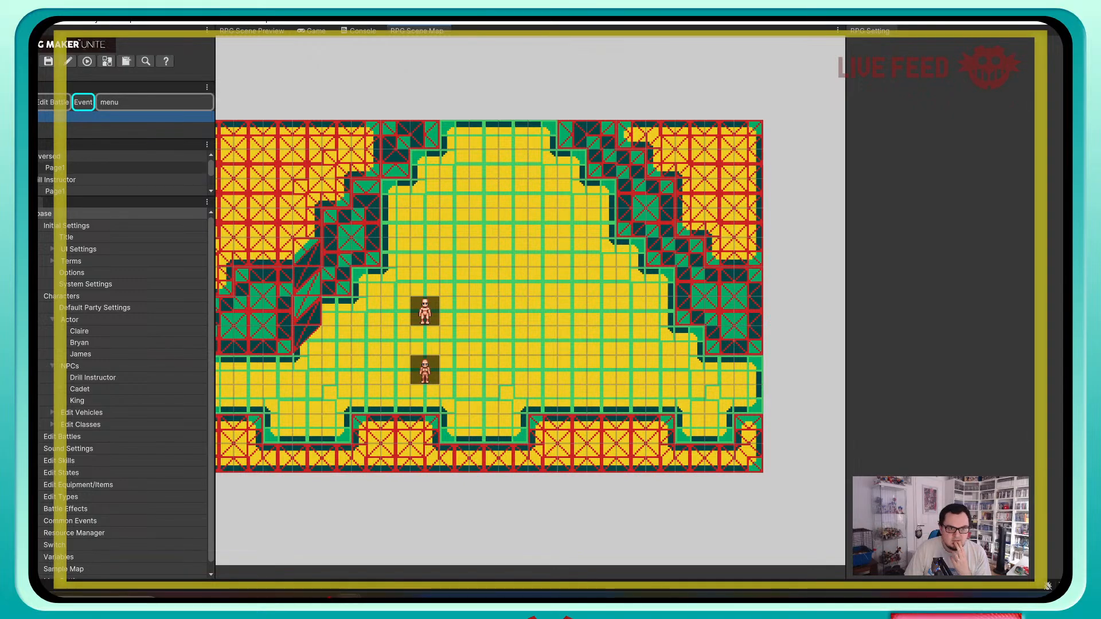
pyautogui.click(23, 156)
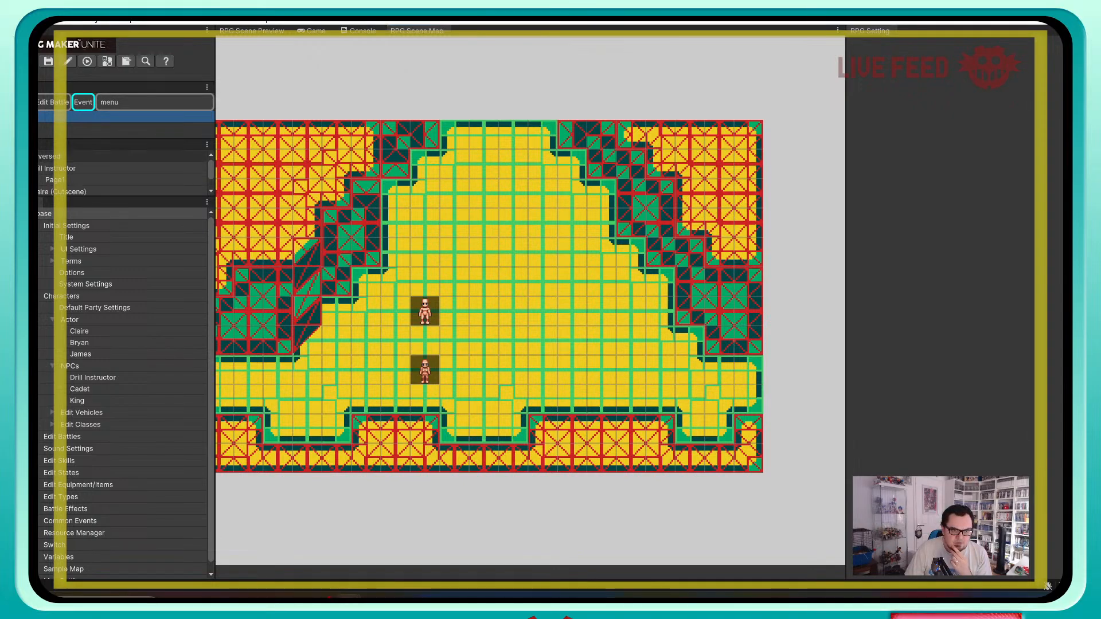
pyautogui.click(22, 157)
pyautogui.click(23, 157)
pyautogui.click(23, 157)
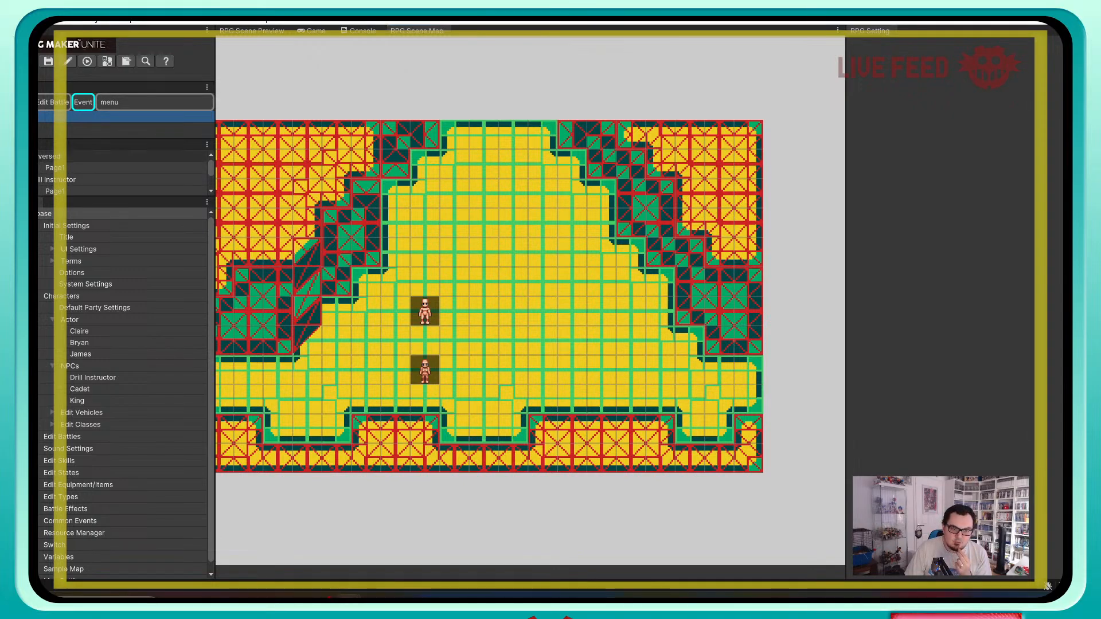
pyautogui.click(55, 168)
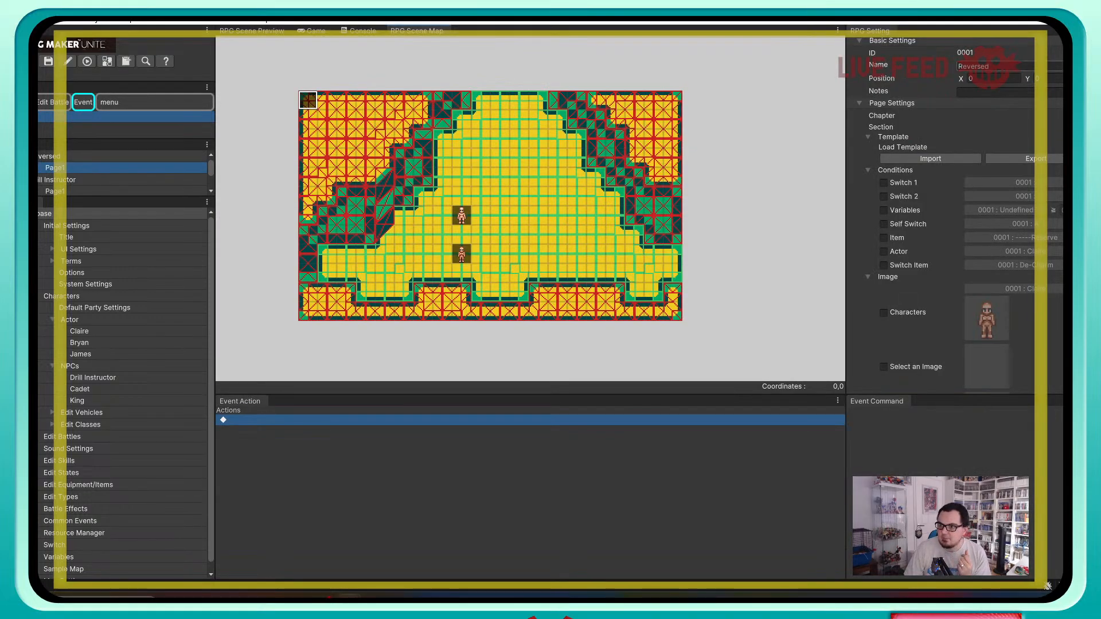
pyautogui.click(998, 66)
pyautogui.write('Reserved')
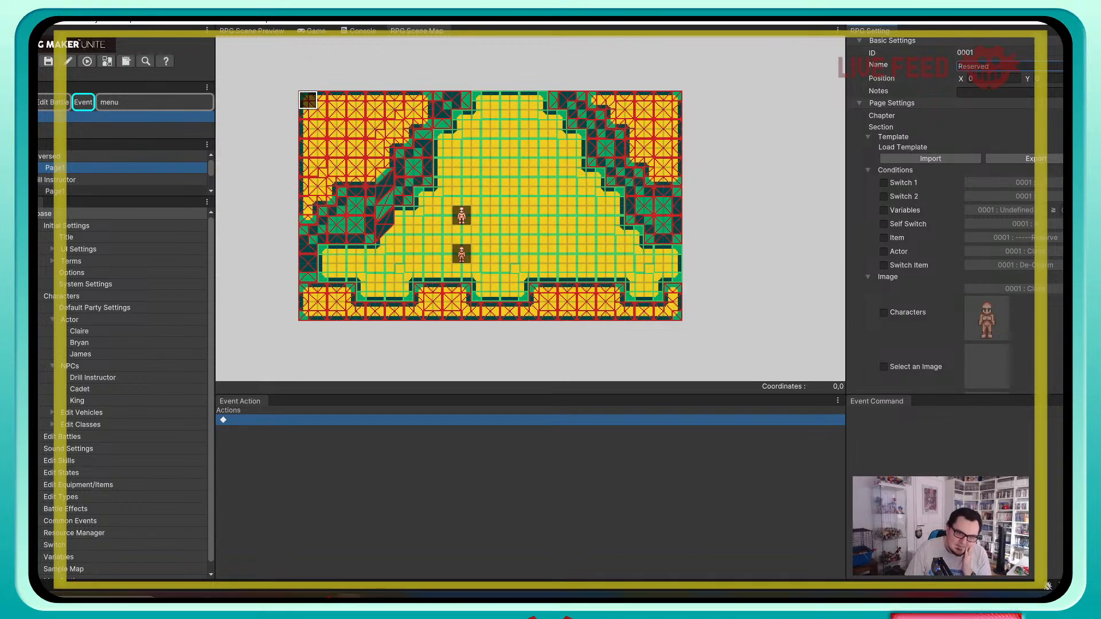
# Step: Set the X position of the Drill Instructor event to 10
pyautogui.click(56, 179)
pyautogui.scroll(-1, 123, 174)
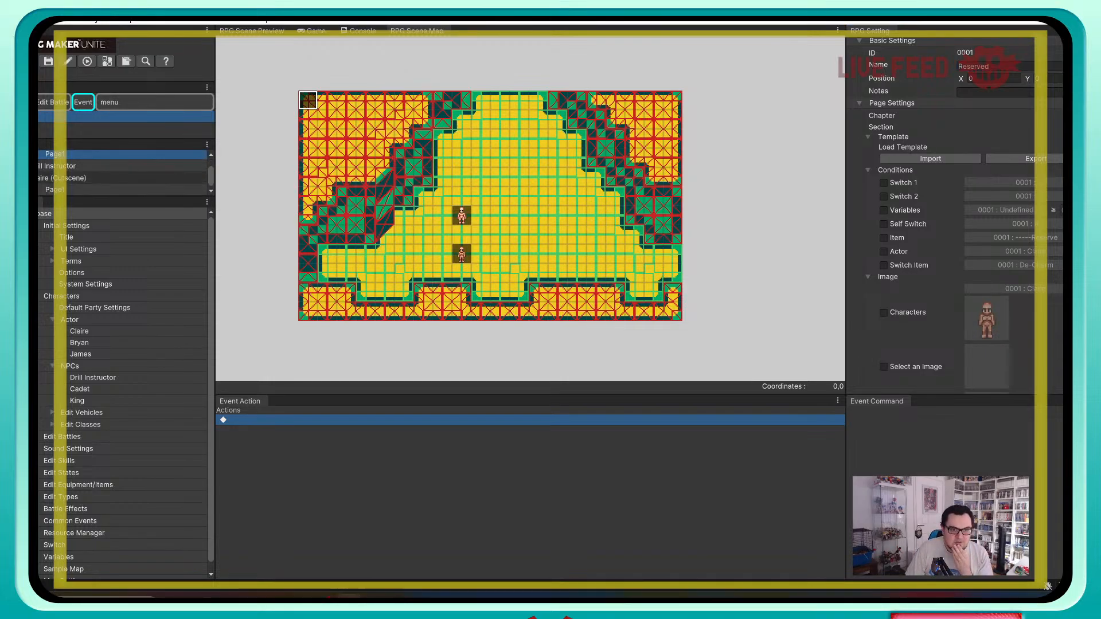
pyautogui.click(66, 167)
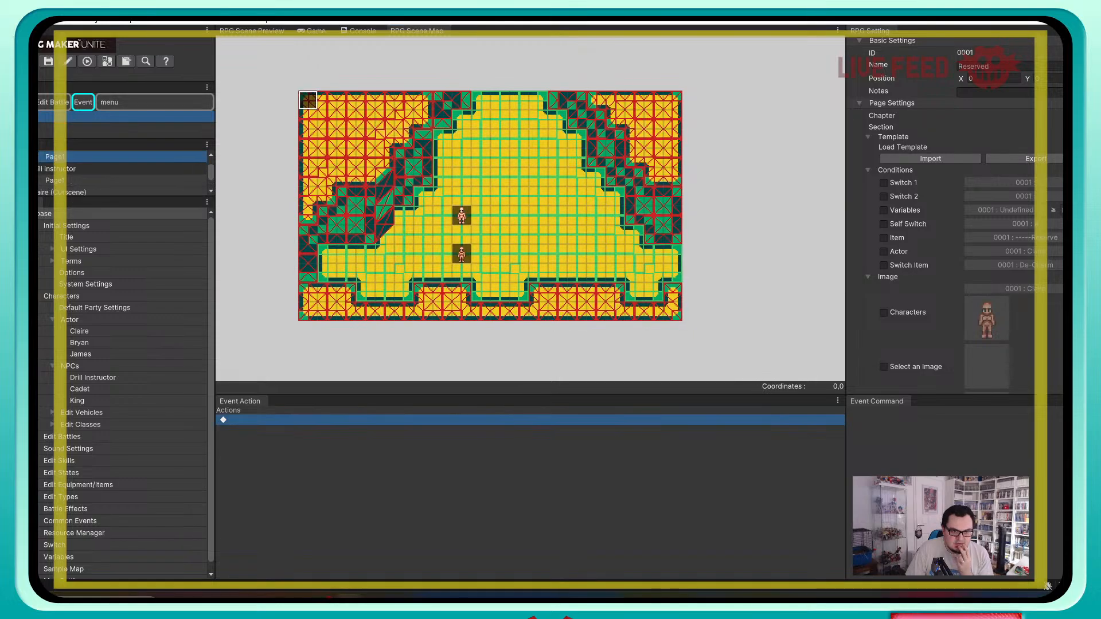
pyautogui.click(63, 180)
pyautogui.click(988, 79)
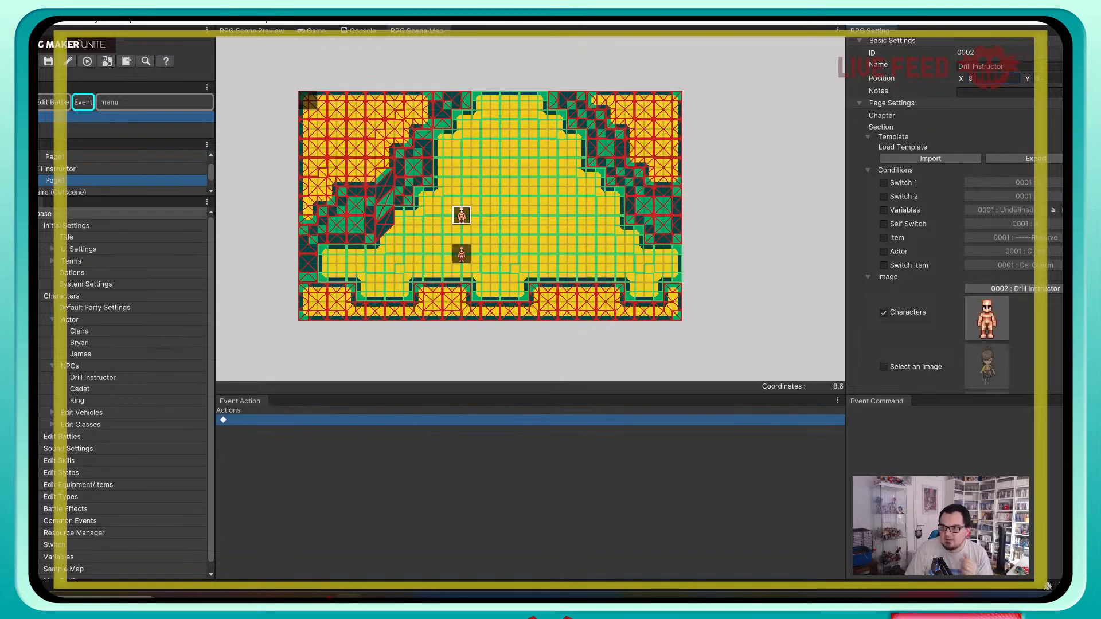
pyautogui.write('10')
pyautogui.press('Return')
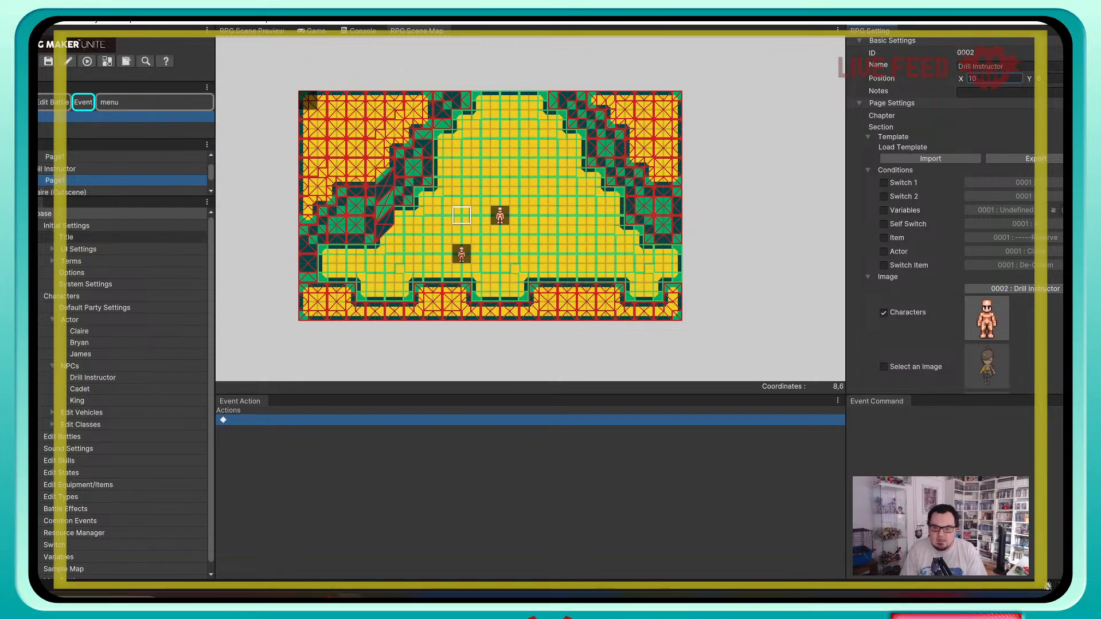
# Step: Set the X position of the Claire (Cutscene) event to 10
pyautogui.moveTo(211, 173); pyautogui.dragTo(211, 176)
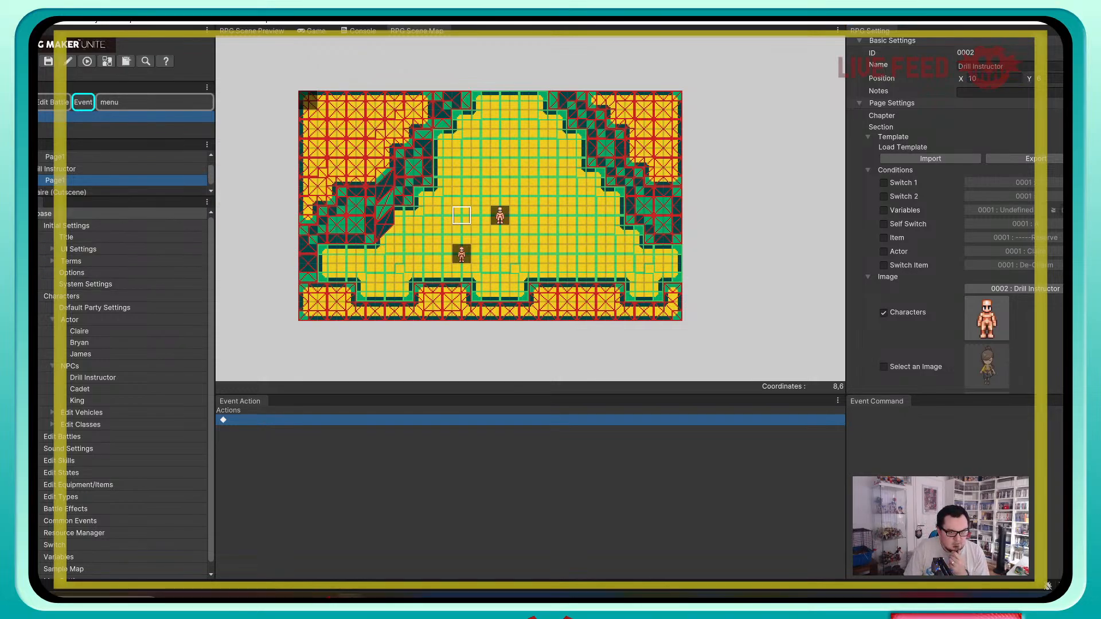
pyautogui.scroll(-2, 123, 191)
pyautogui.click(115, 190)
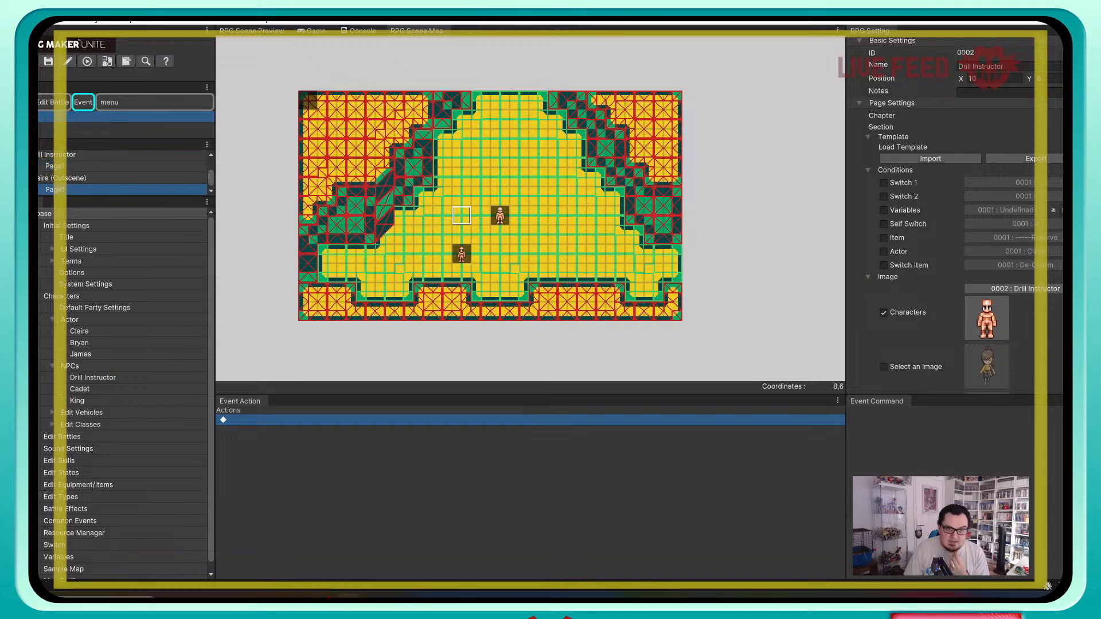
pyautogui.write('10')
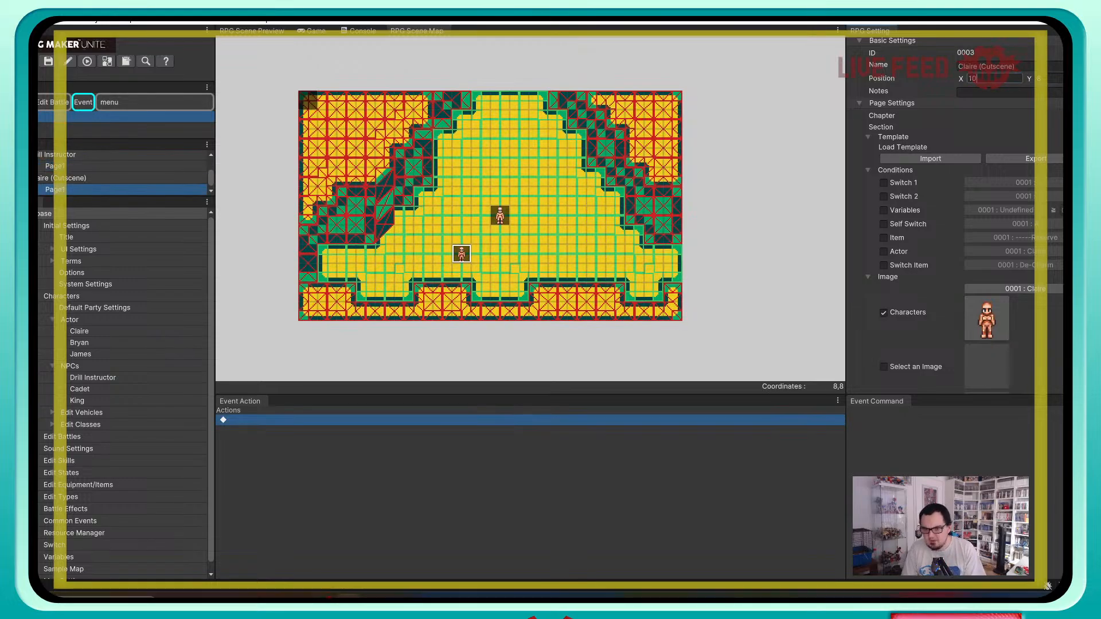
pyautogui.press('Return')
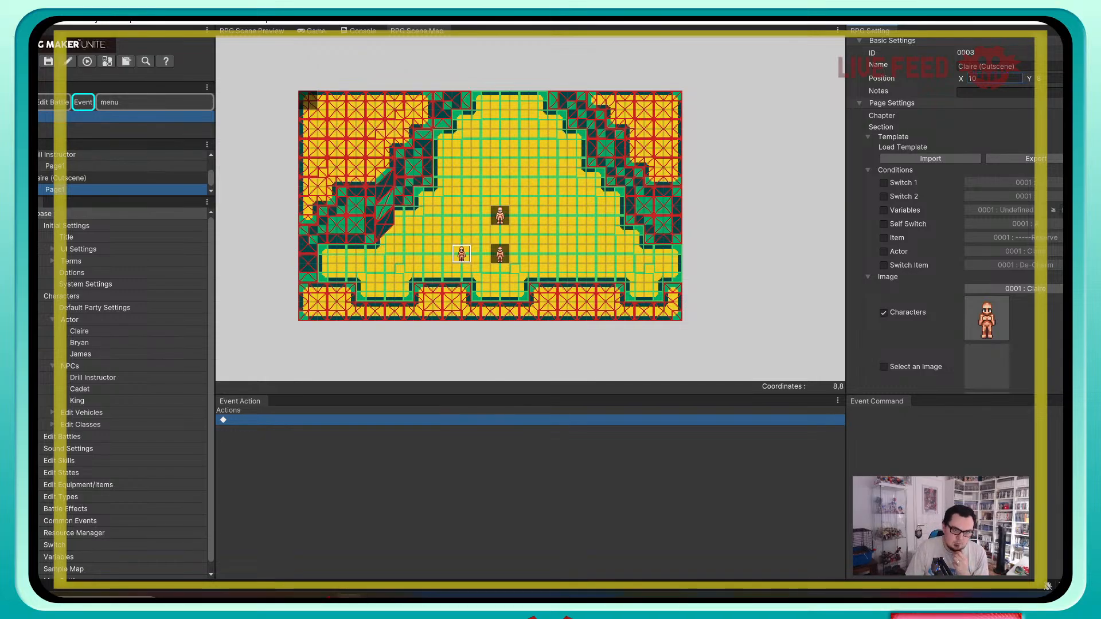
pyautogui.rightClick(95, 177)
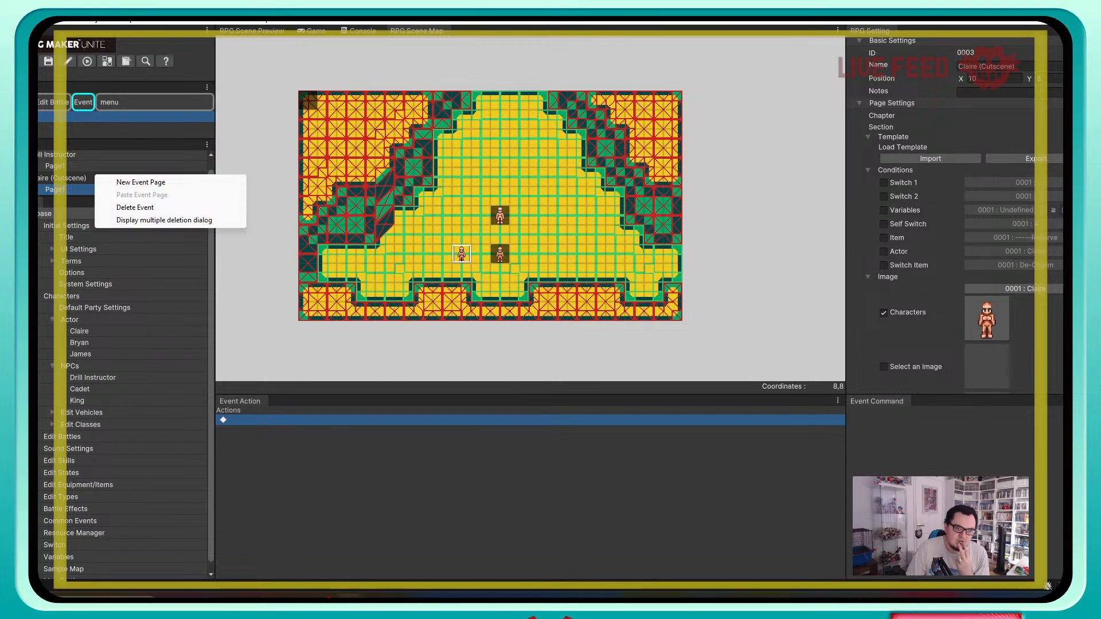
pyautogui.press('Escape')
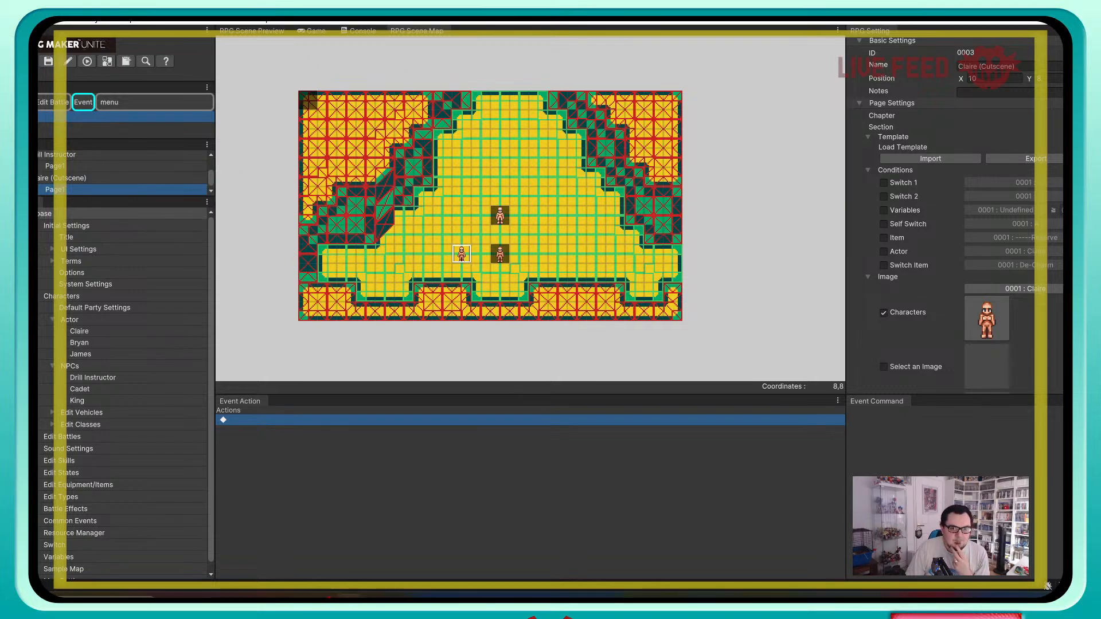
# Step: Create an event at tile 11,8 with the character image 0005 : Bryan and name it Bryan (Cutscene)
pyautogui.rightClick(519, 253)
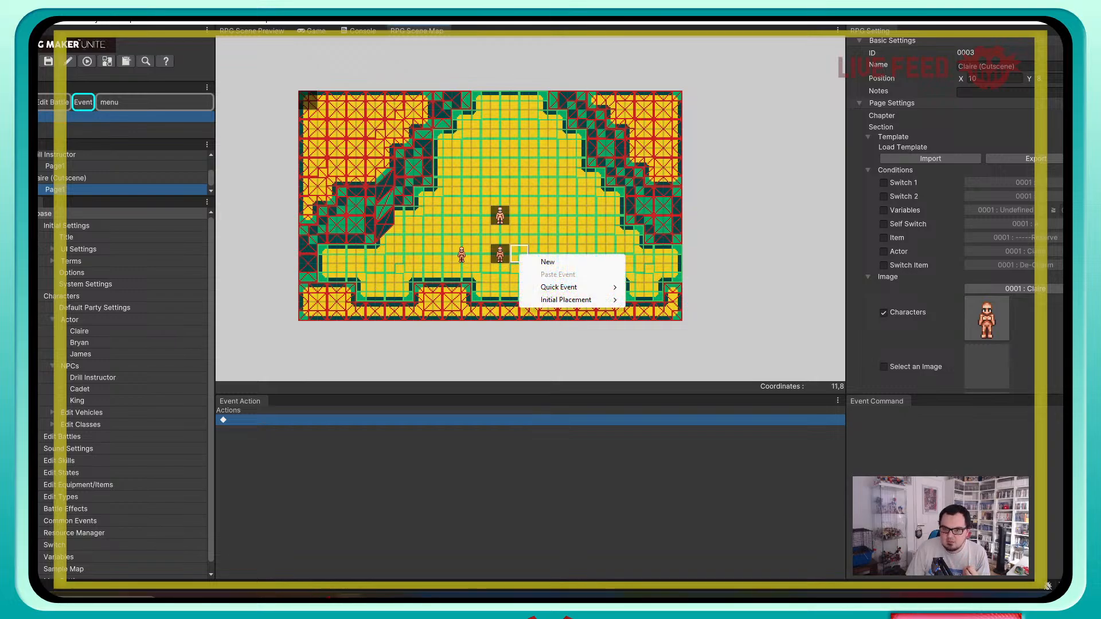
pyautogui.click(534, 262)
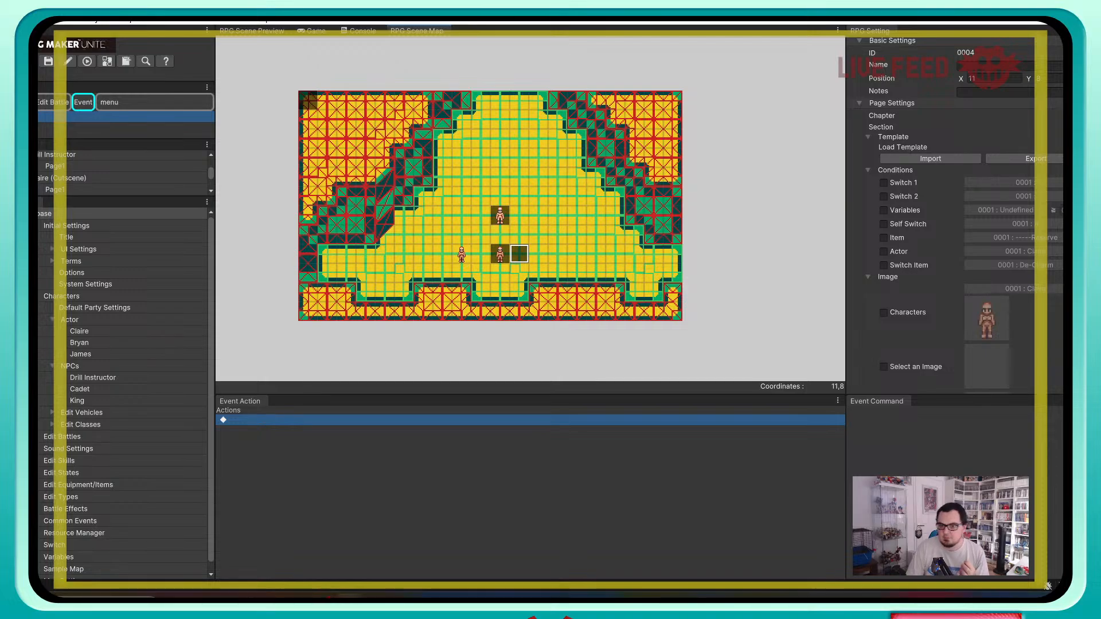
pyautogui.click(998, 66)
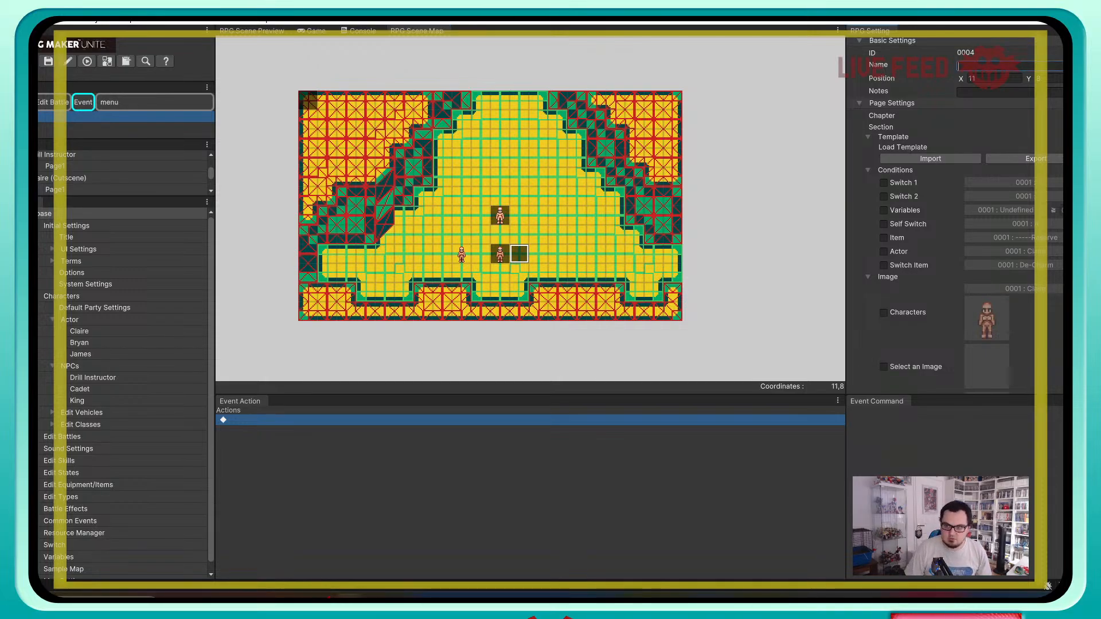
pyautogui.click(883, 313)
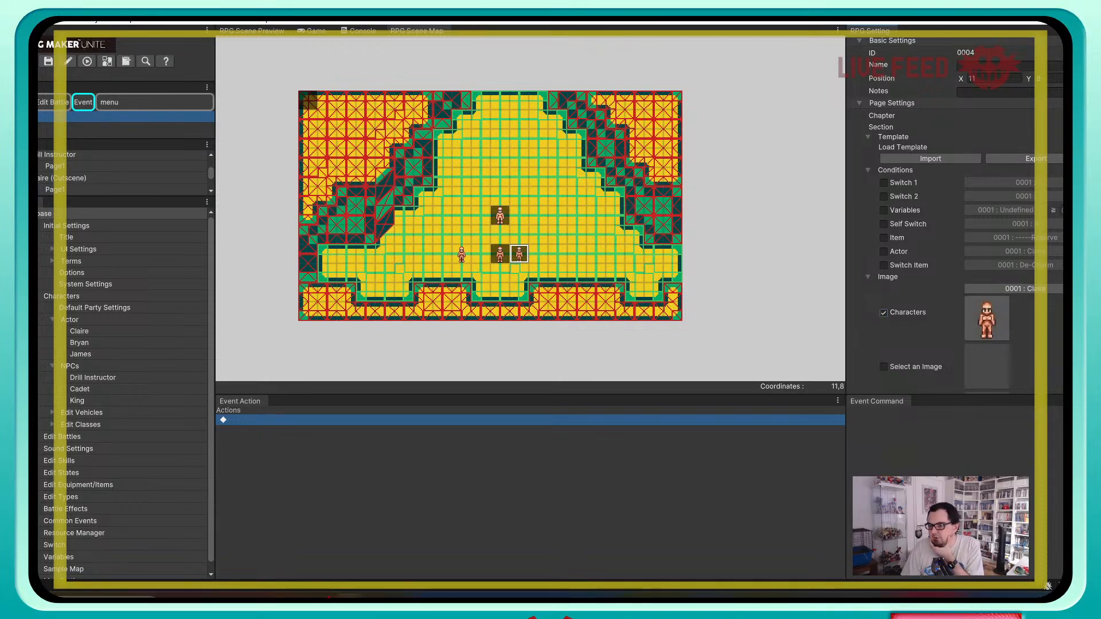
pyautogui.click(1009, 289)
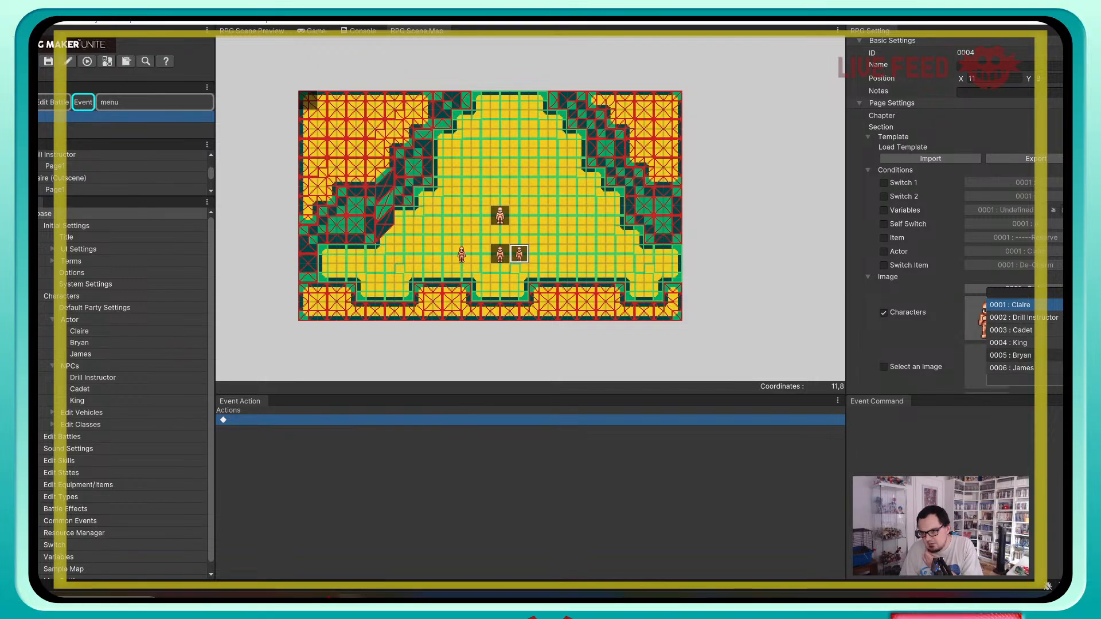
pyautogui.click(1024, 355)
pyautogui.click(1001, 66)
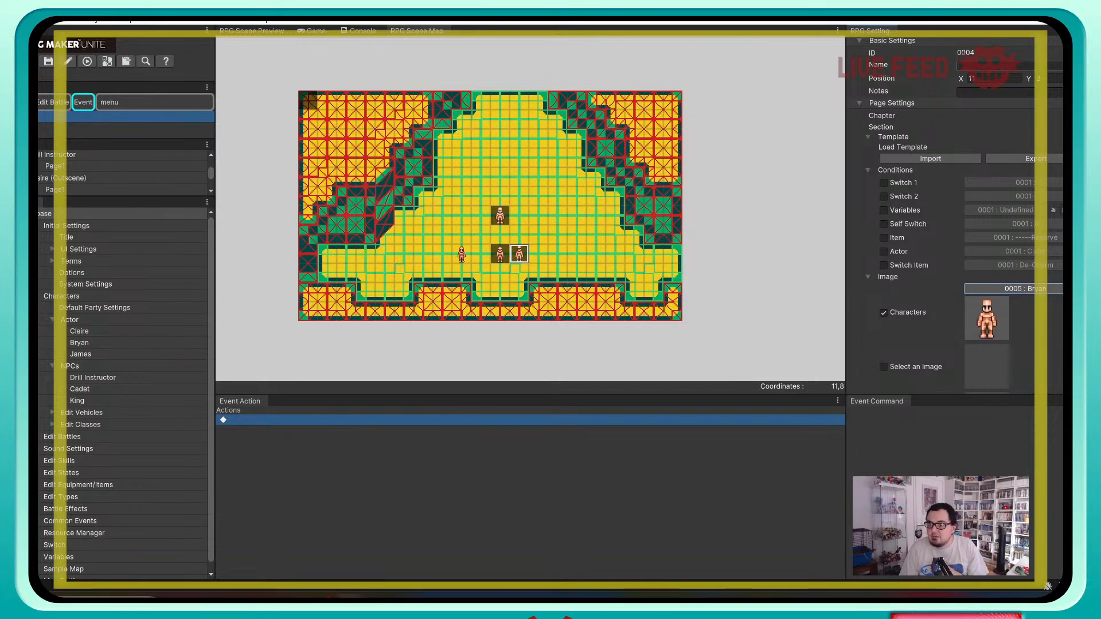
pyautogui.write('Bryan')
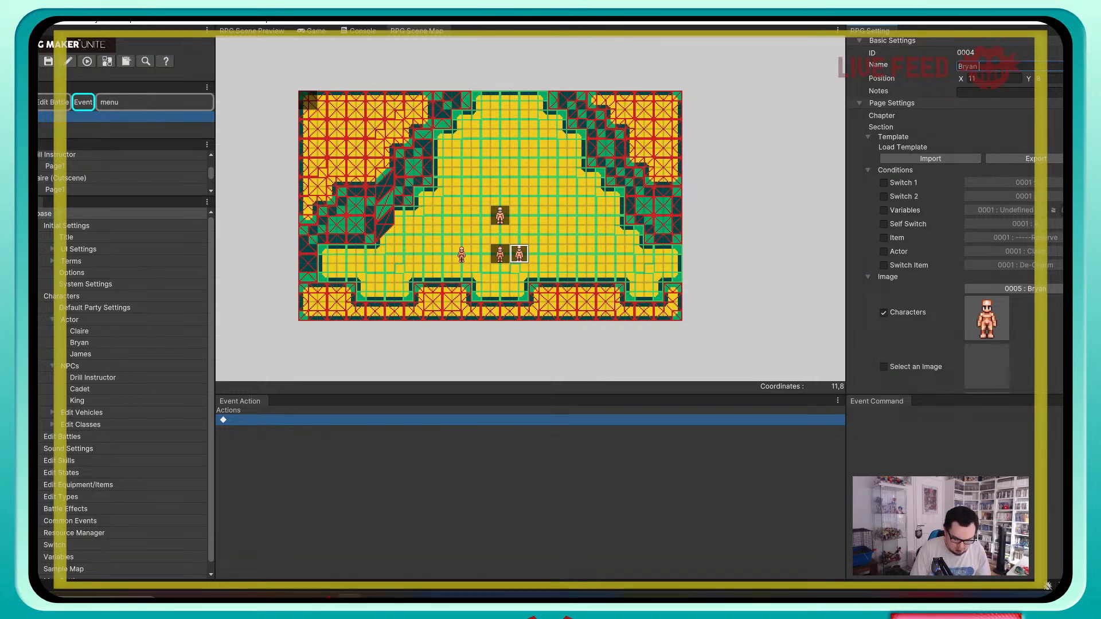
pyautogui.write(' (Cutscene)')
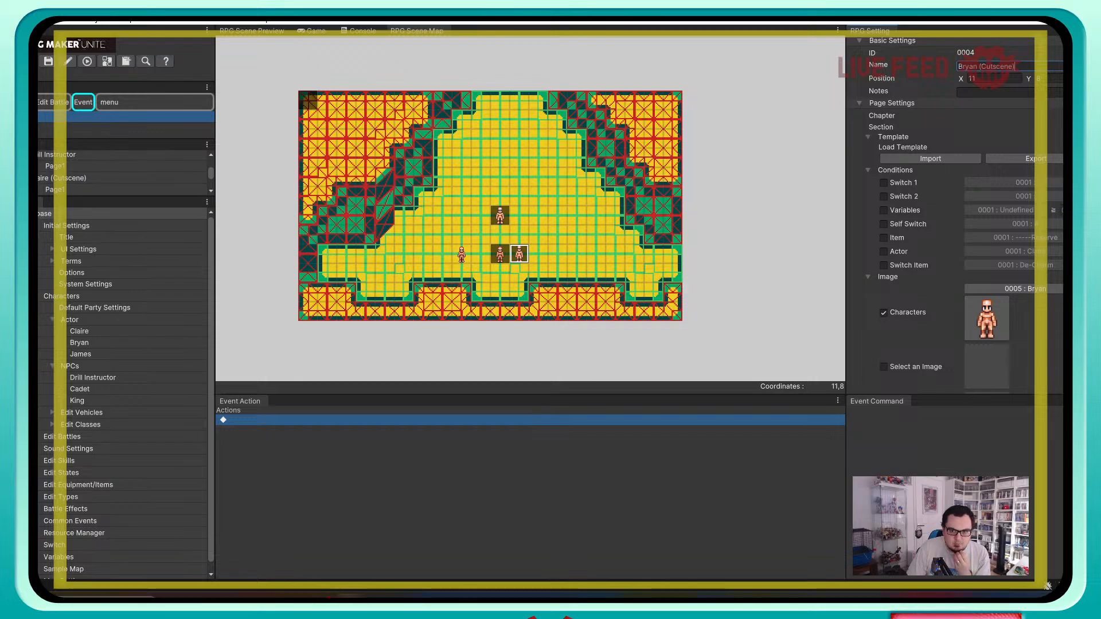
# Step: Create an event at tile 9,8 with the character image 0006 : James and name it James (Cutscene)
pyautogui.rightClick(482, 253)
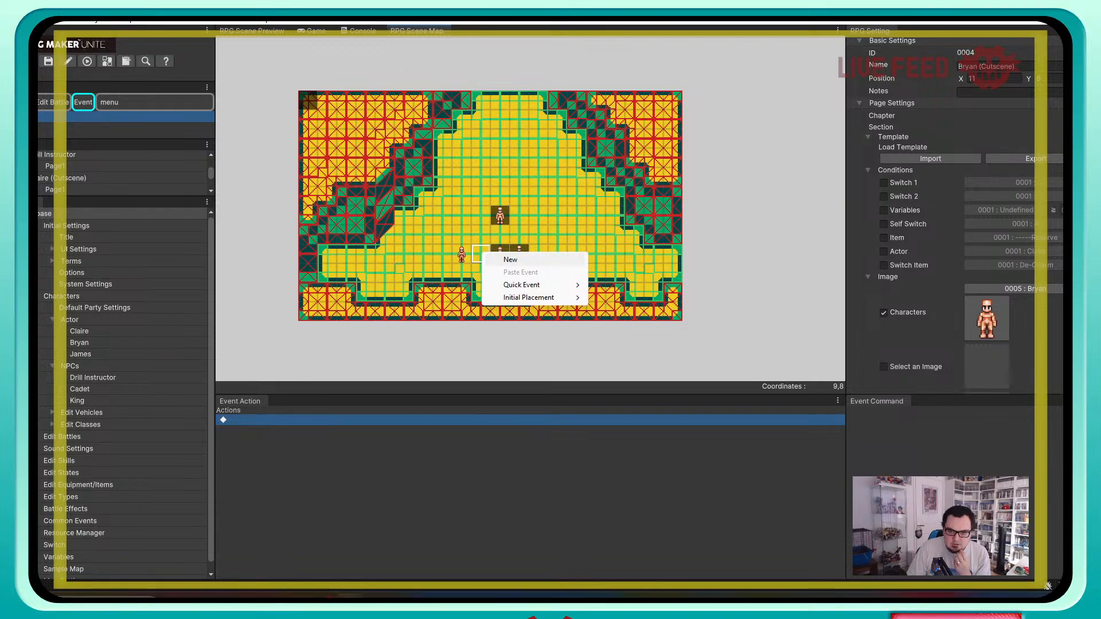
pyautogui.click(510, 259)
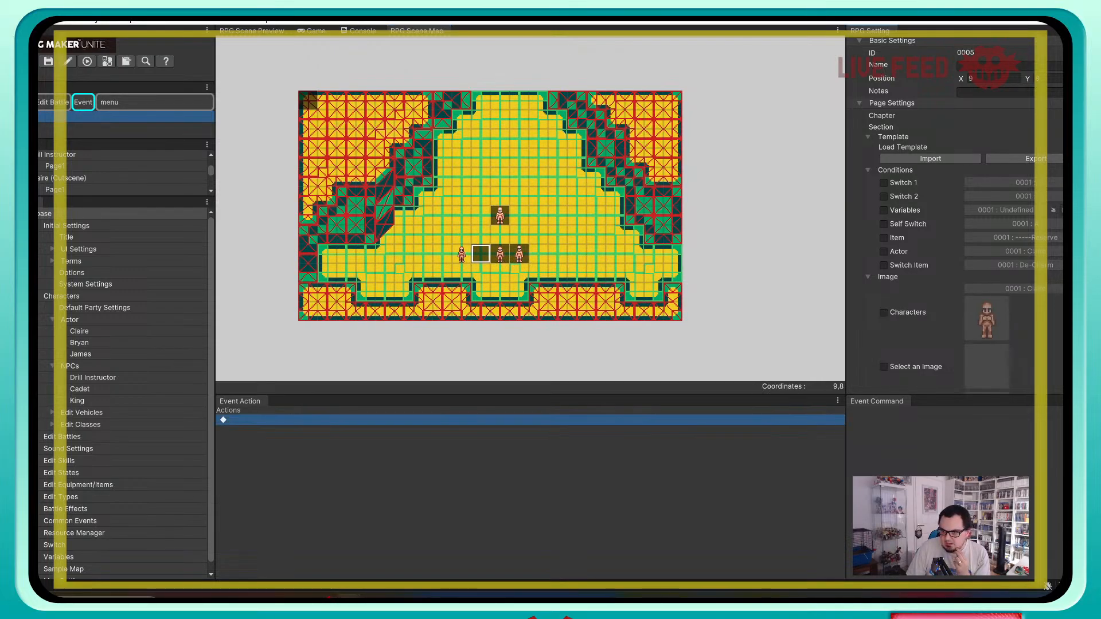
pyautogui.click(884, 312)
pyautogui.click(988, 289)
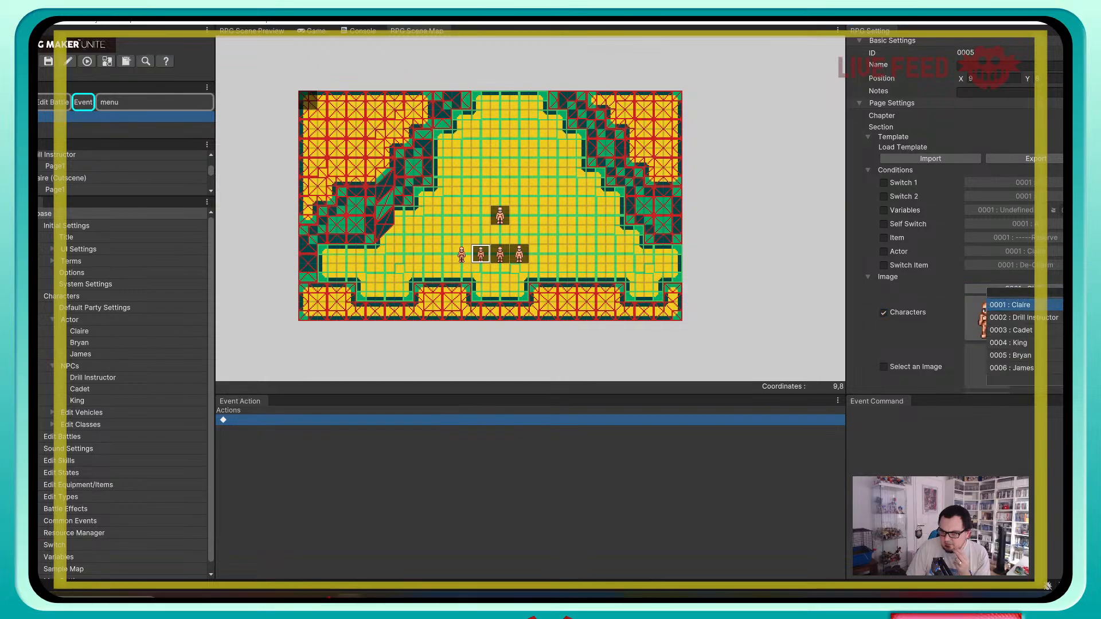
pyautogui.click(1012, 368)
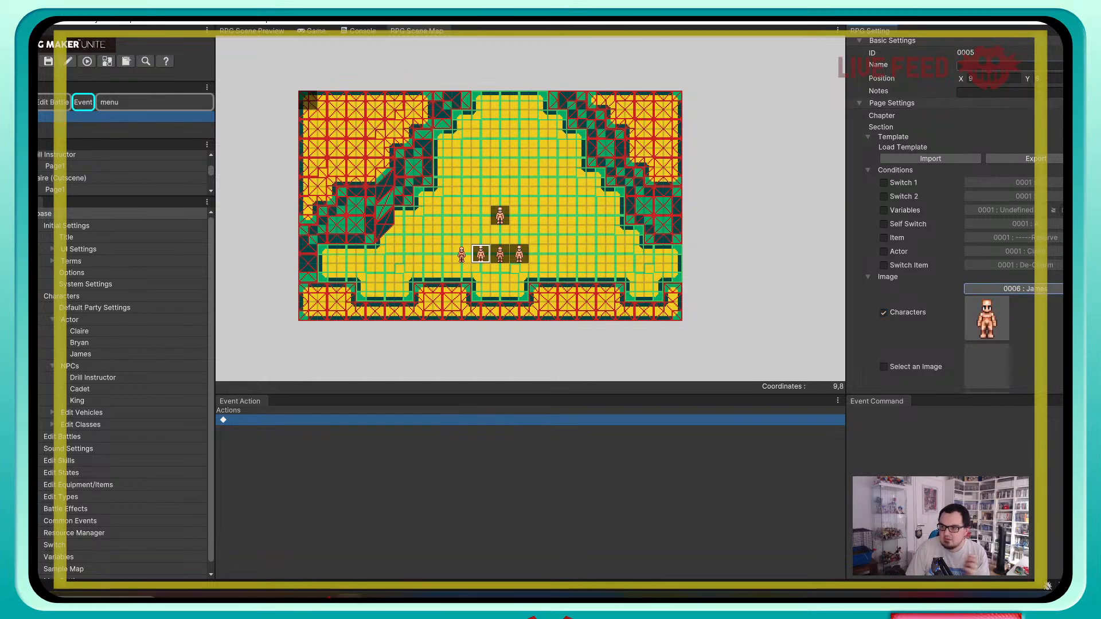
pyautogui.click(997, 66)
pyautogui.write('James (Cut')
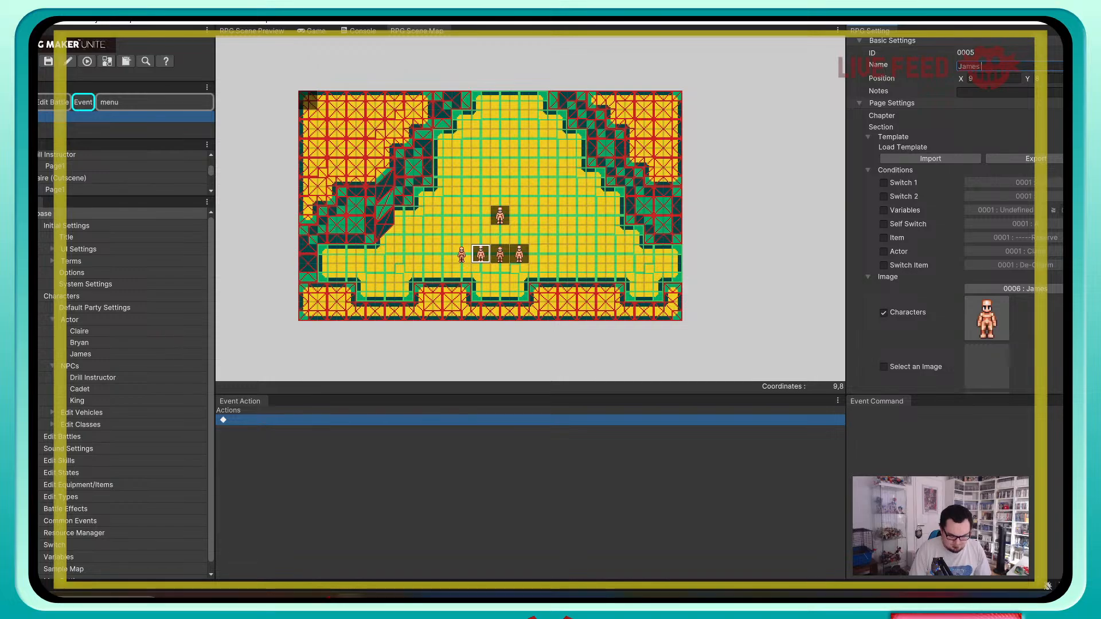
pyautogui.press('BackSpace')
pyautogui.press('BackSpace')
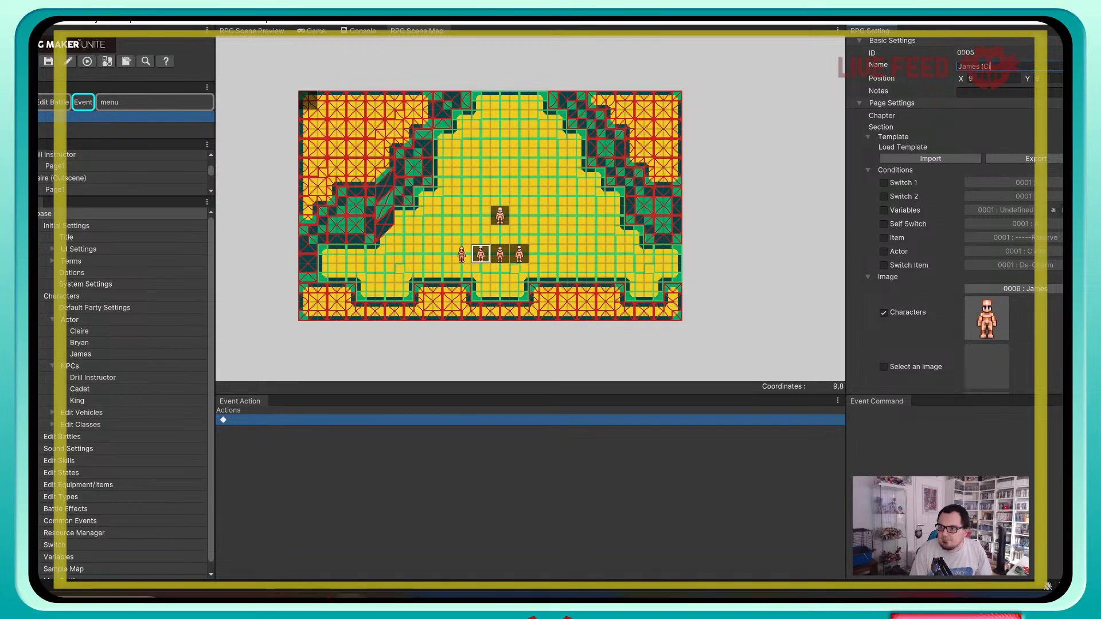
pyautogui.write('utscene')
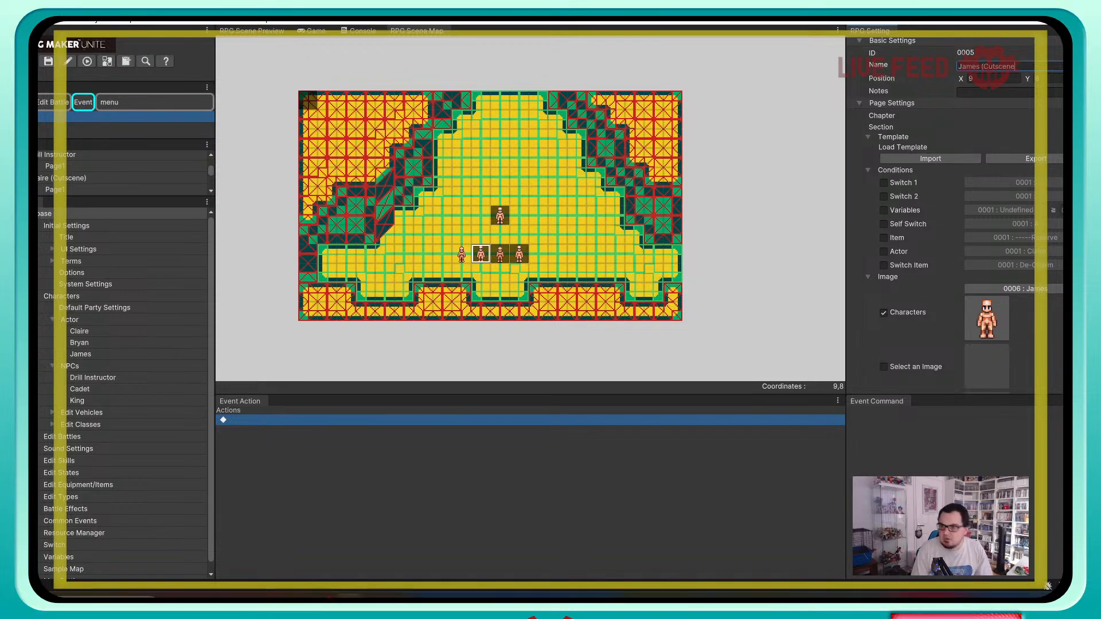
pyautogui.write(')')
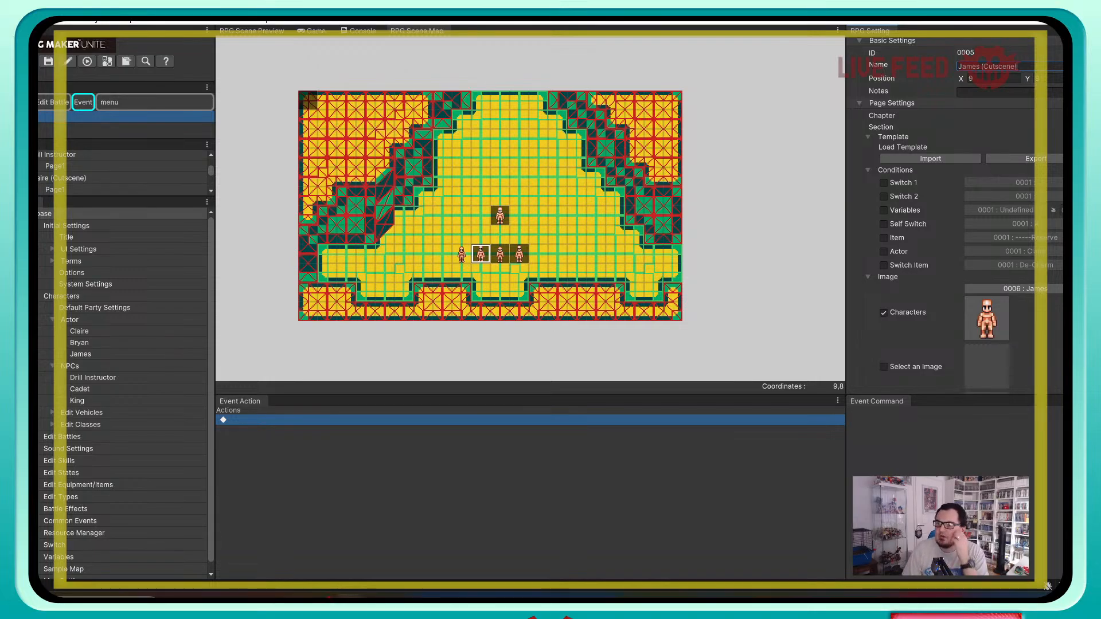
# Step: Set the direction of the James (Cutscene) event to 0006 : Up
pyautogui.scroll(-5, 963, 218)
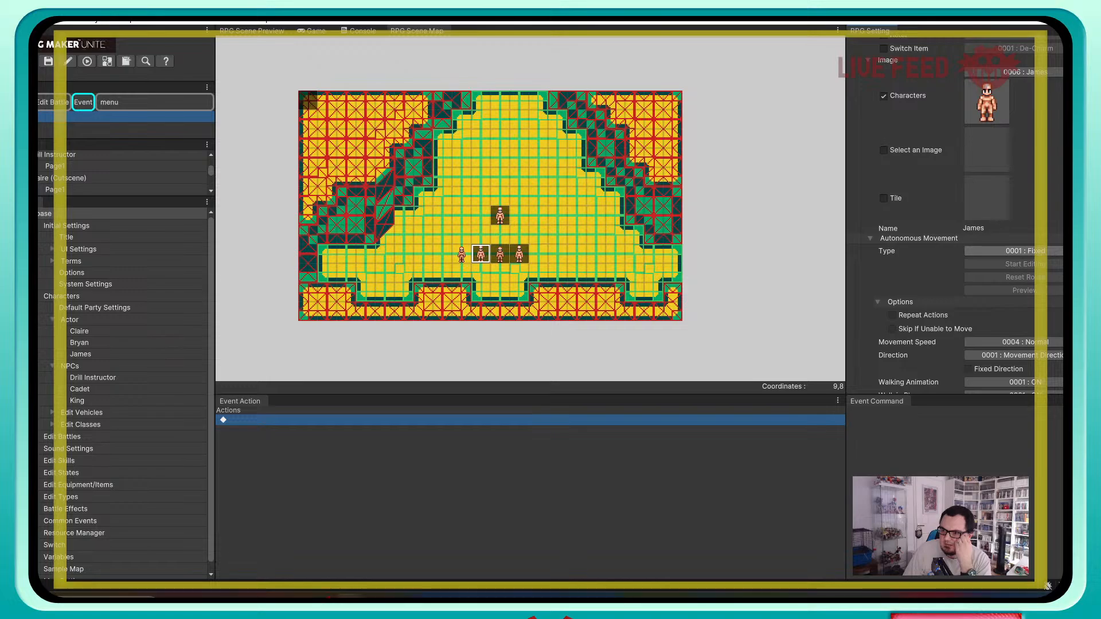
pyautogui.click(1014, 251)
pyautogui.click(1012, 270)
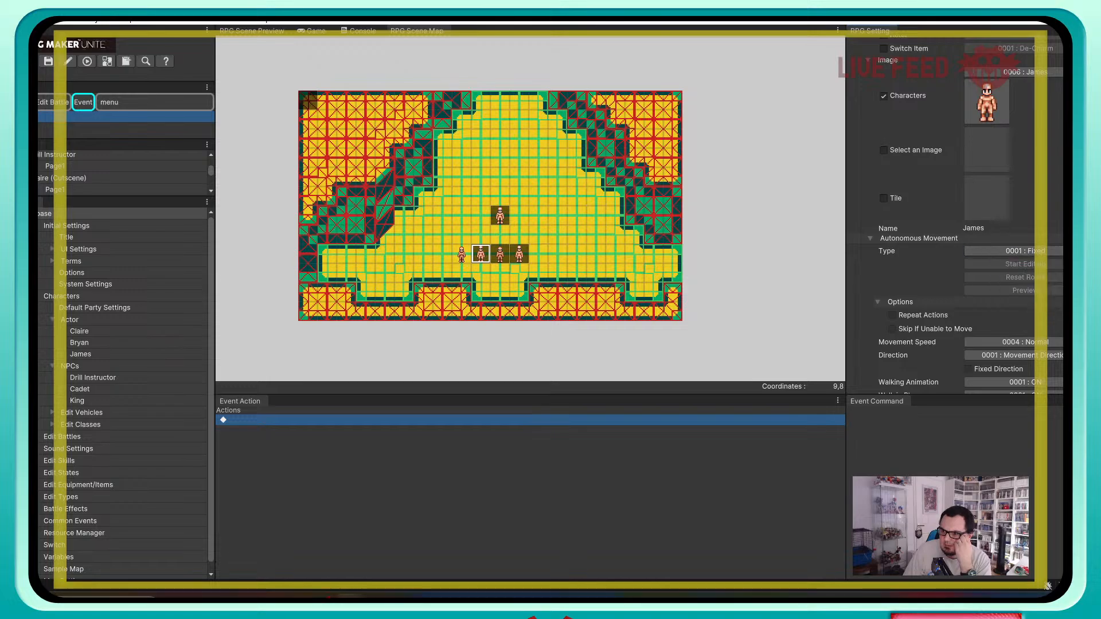
pyautogui.scroll(-3, 969, 215)
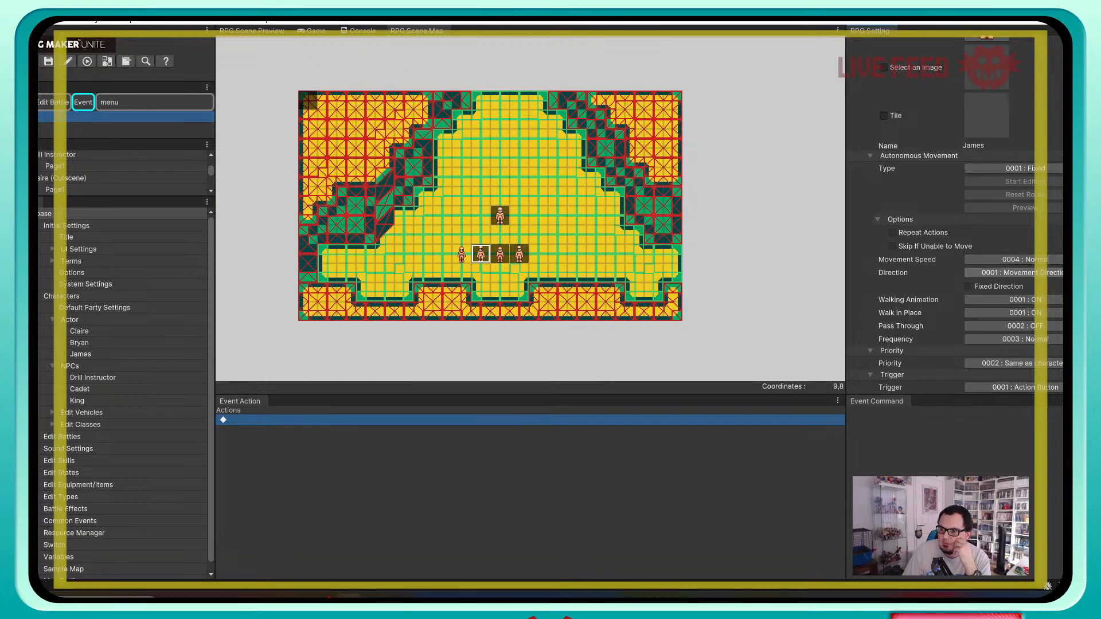
pyautogui.click(1012, 273)
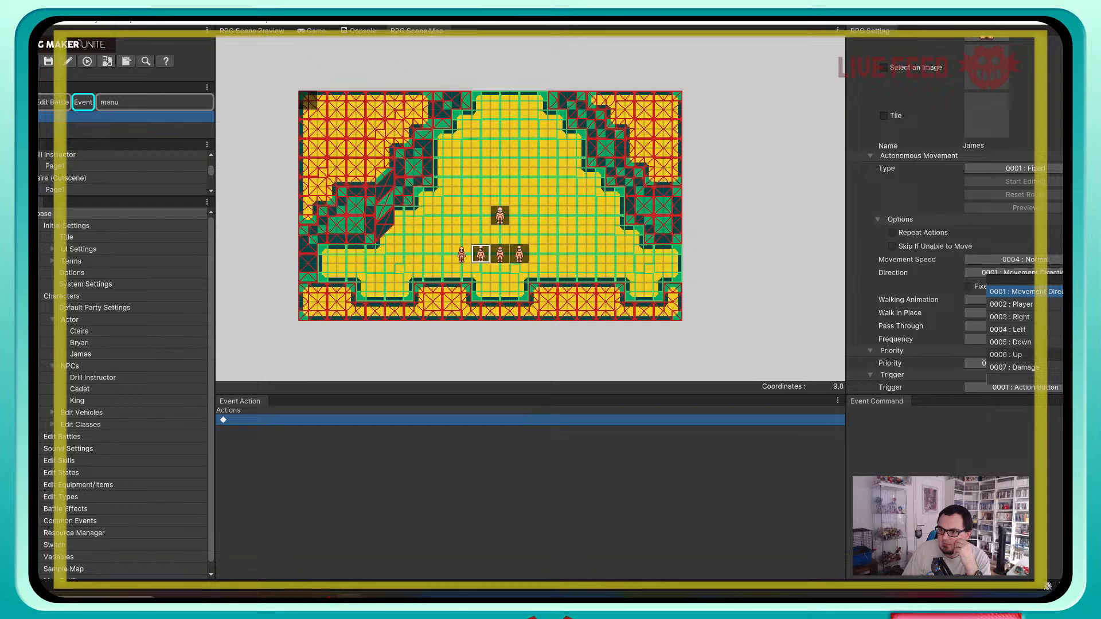
pyautogui.click(1010, 354)
pyautogui.scroll(1, 1011, 354)
pyautogui.scroll(5, 952, 230)
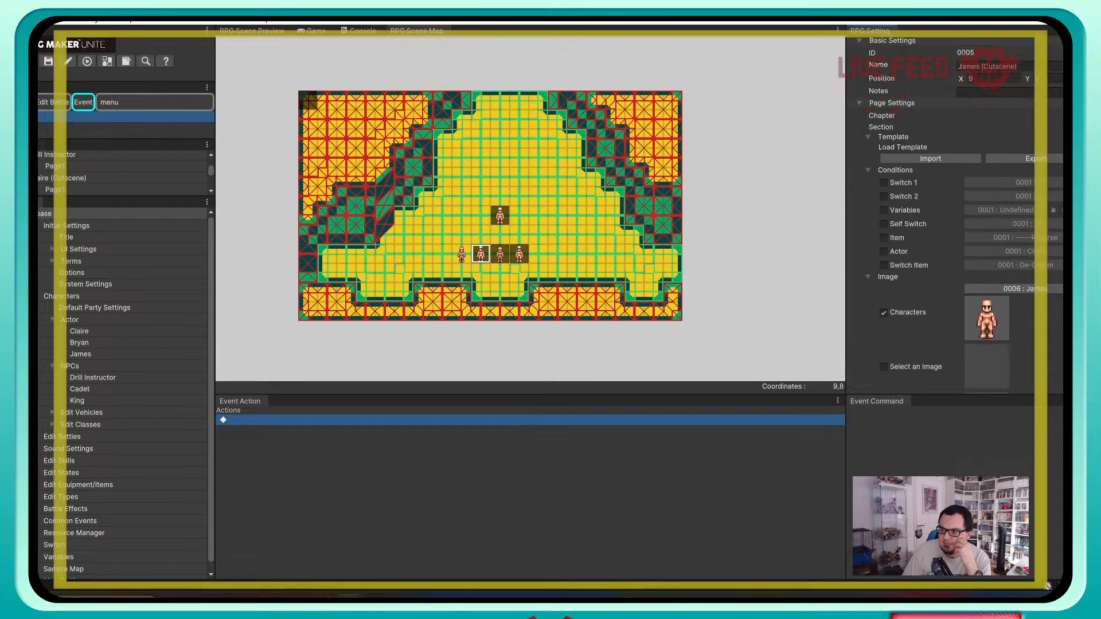
# Step: Set the direction of the Bryan (Cutscene) event at tile 11,8 to 0006 : Up
pyautogui.click(519, 254)
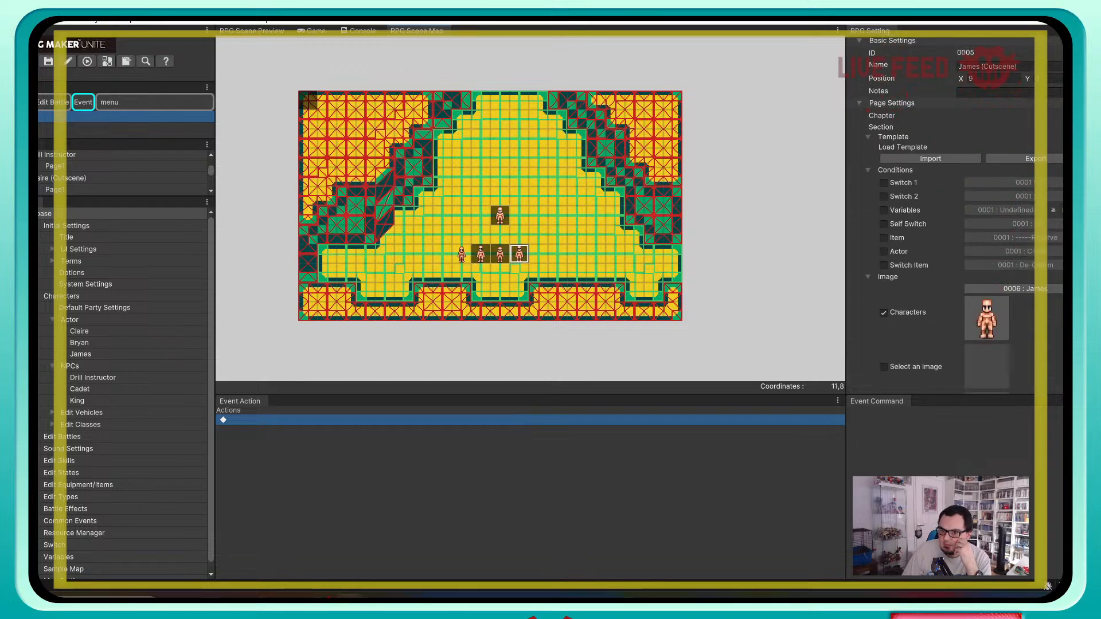
pyautogui.scroll(-8, 952, 229)
pyautogui.scroll(-2, 1004, 312)
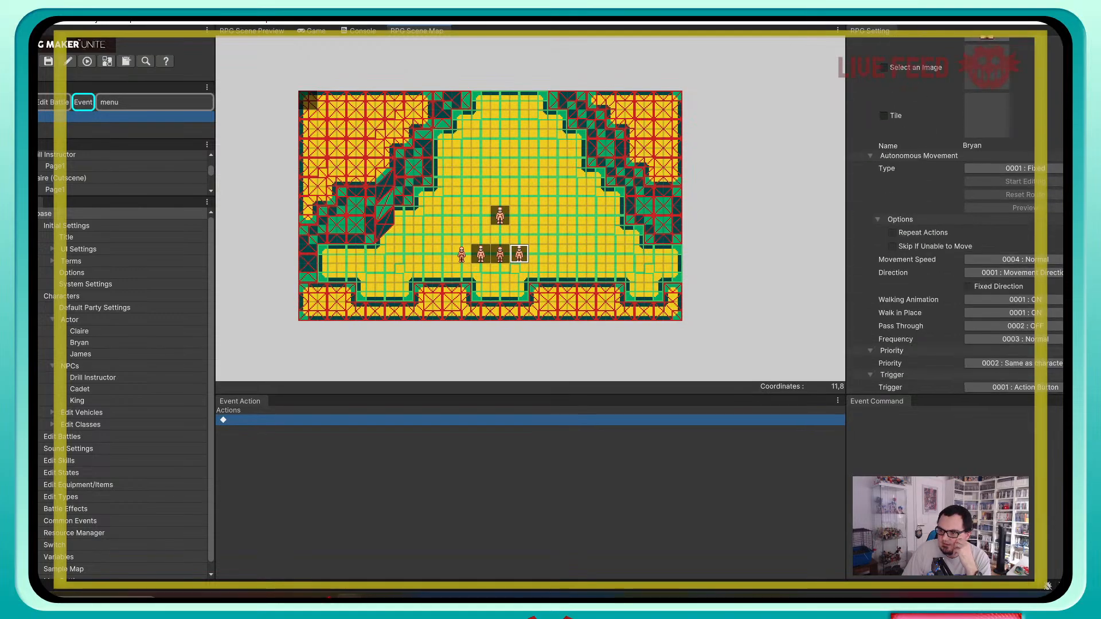
pyautogui.click(987, 259)
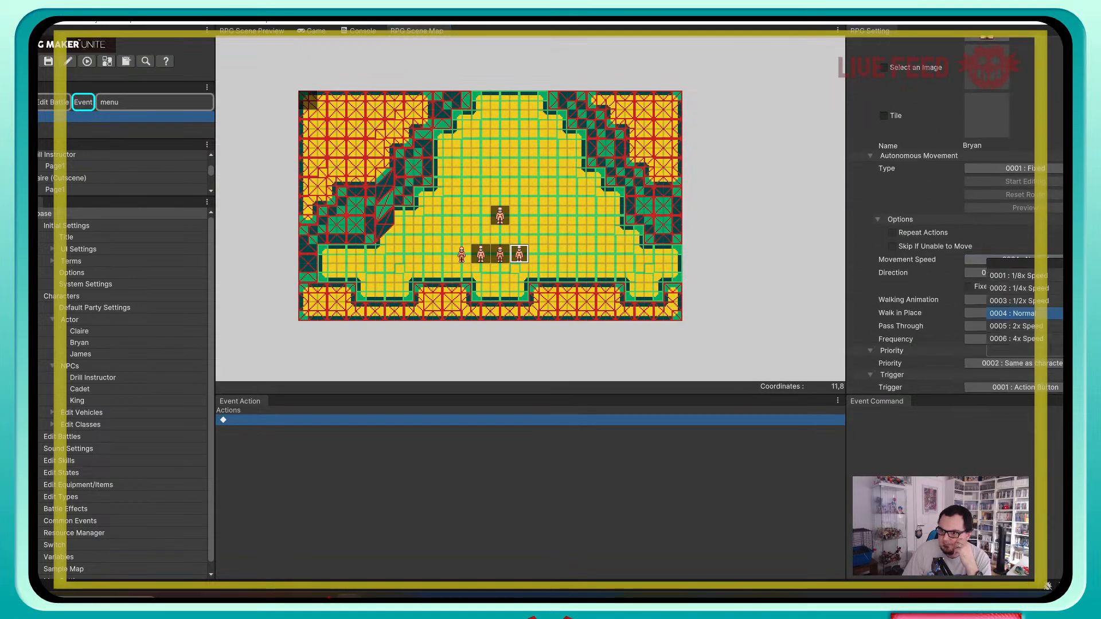
pyautogui.click(986, 273)
pyautogui.click(987, 273)
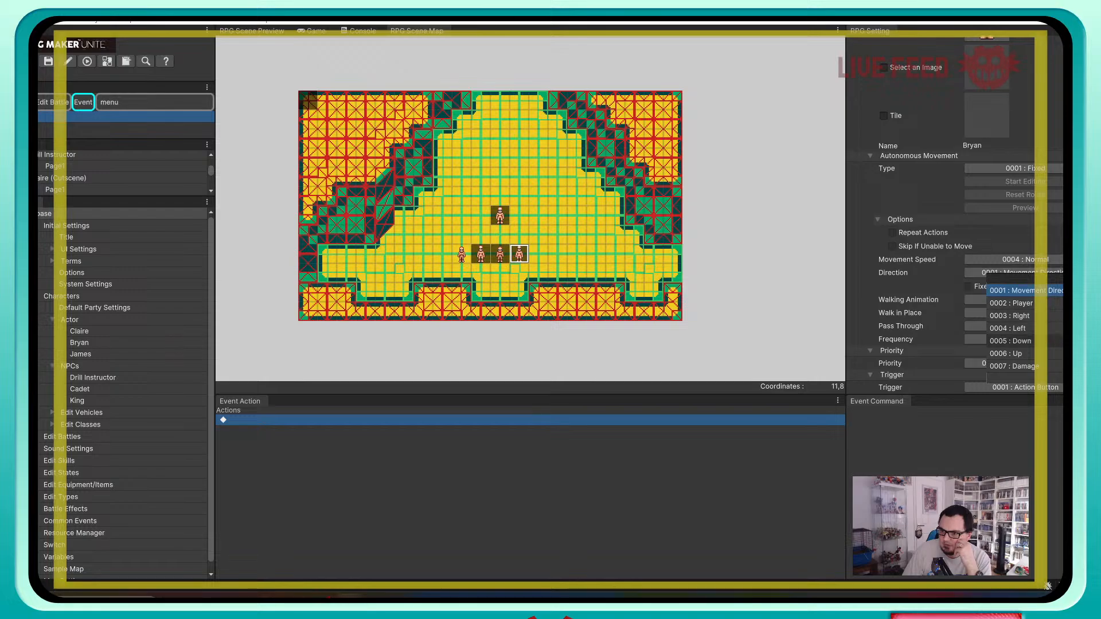
pyautogui.click(1010, 353)
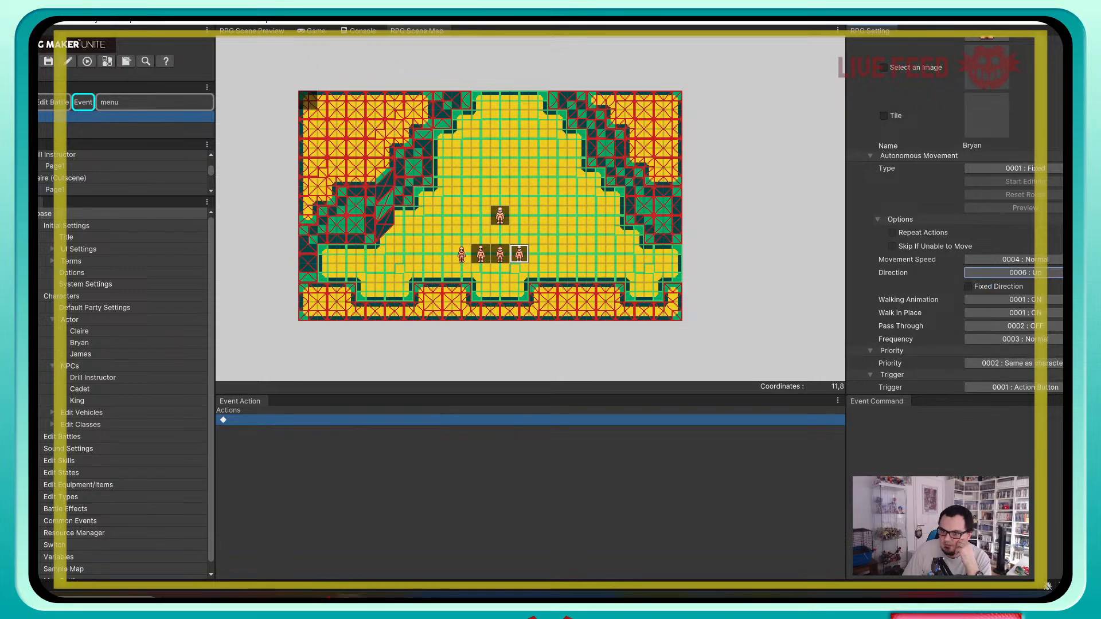
# Step: Set the direction of the Claire (Cutscene) event at tile 10,8 to 0006 : Up and collapse its pages in the event list
pyautogui.click(500, 254)
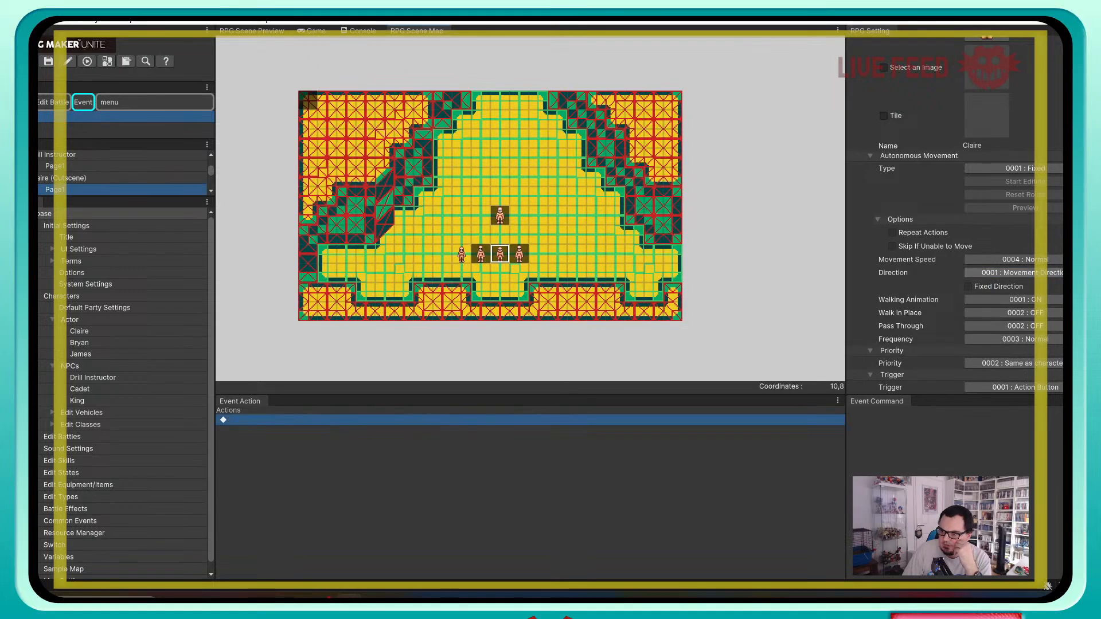
pyautogui.click(986, 273)
pyautogui.click(1007, 352)
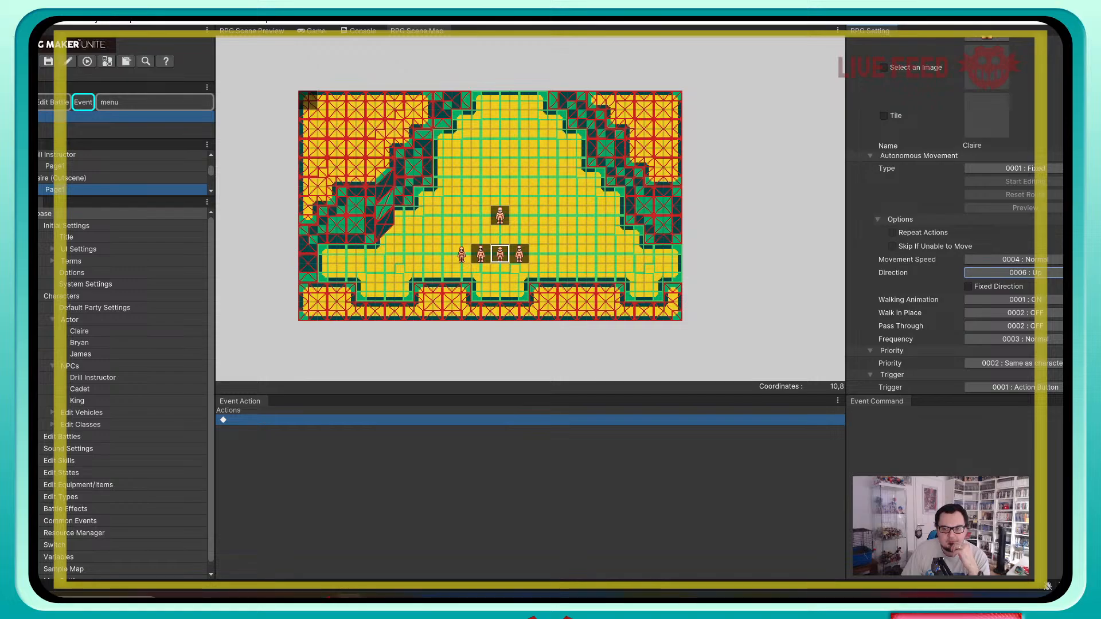
pyautogui.click(60, 178)
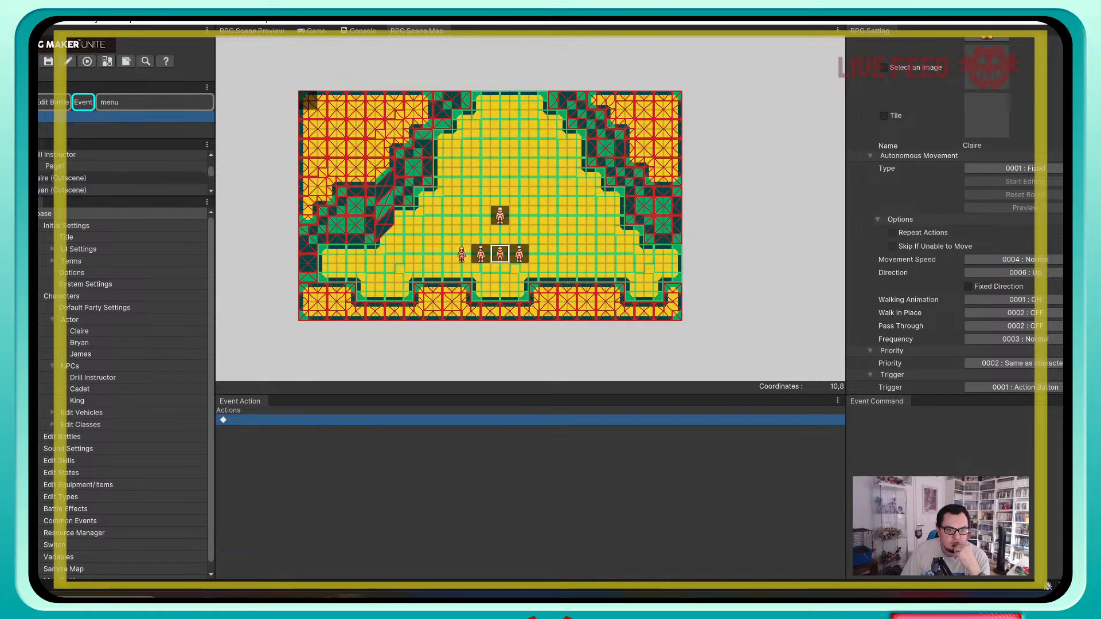
pyautogui.scroll(-2, 123, 172)
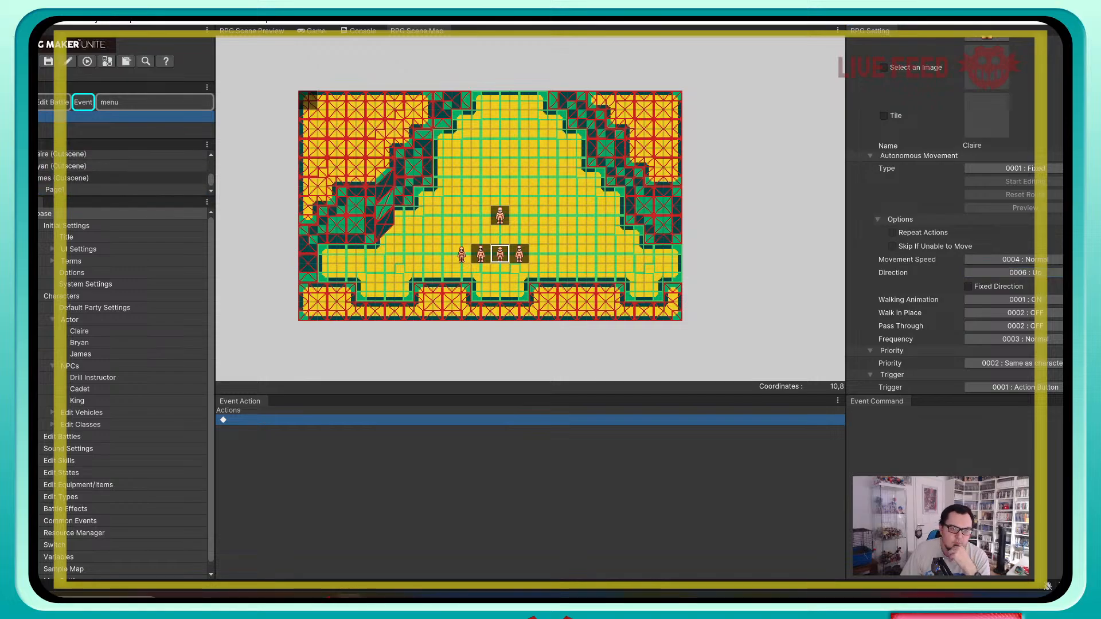
pyautogui.scroll(1, 123, 172)
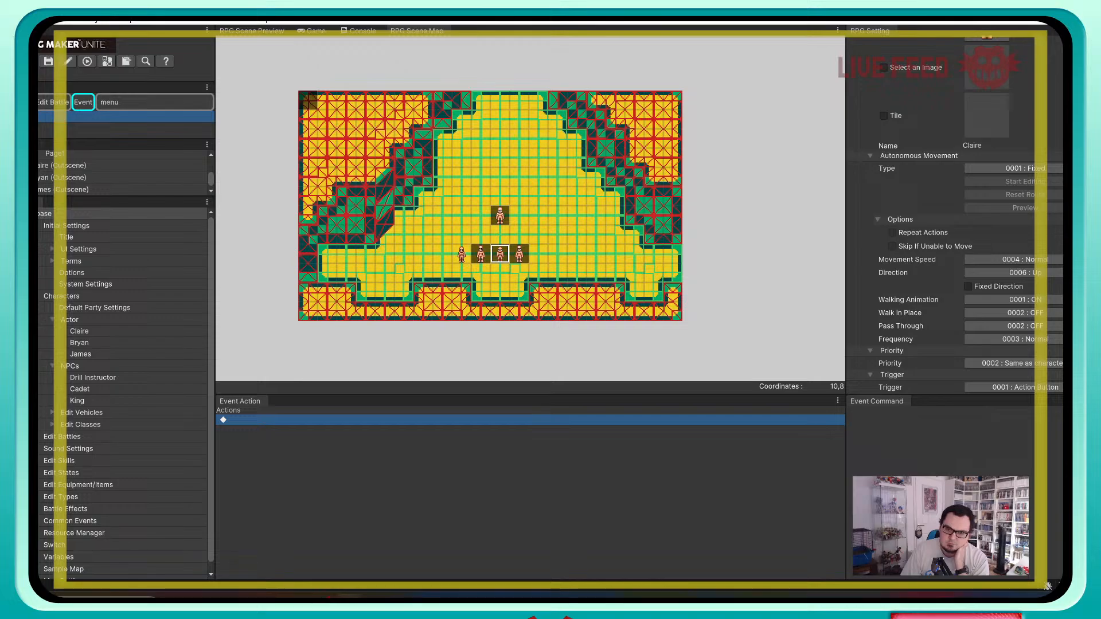
# Step: Create an event named Cadet at tile 12,8 with the character image 0003 : Cadet
pyautogui.rightClick(538, 253)
pyautogui.click(565, 261)
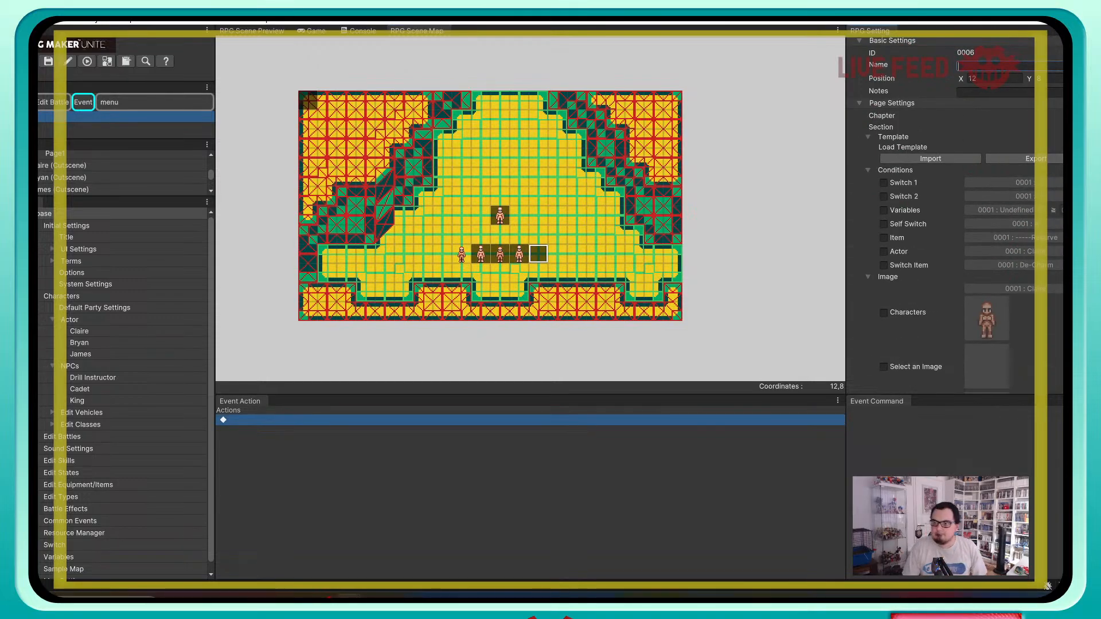
pyautogui.write('Cadet')
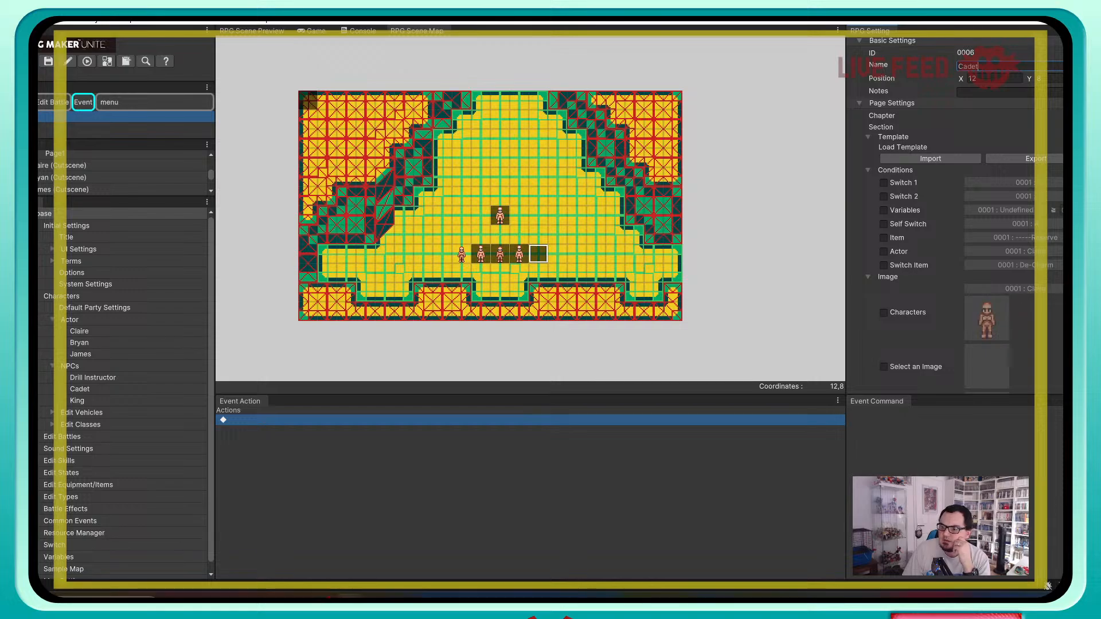
pyautogui.press('Return')
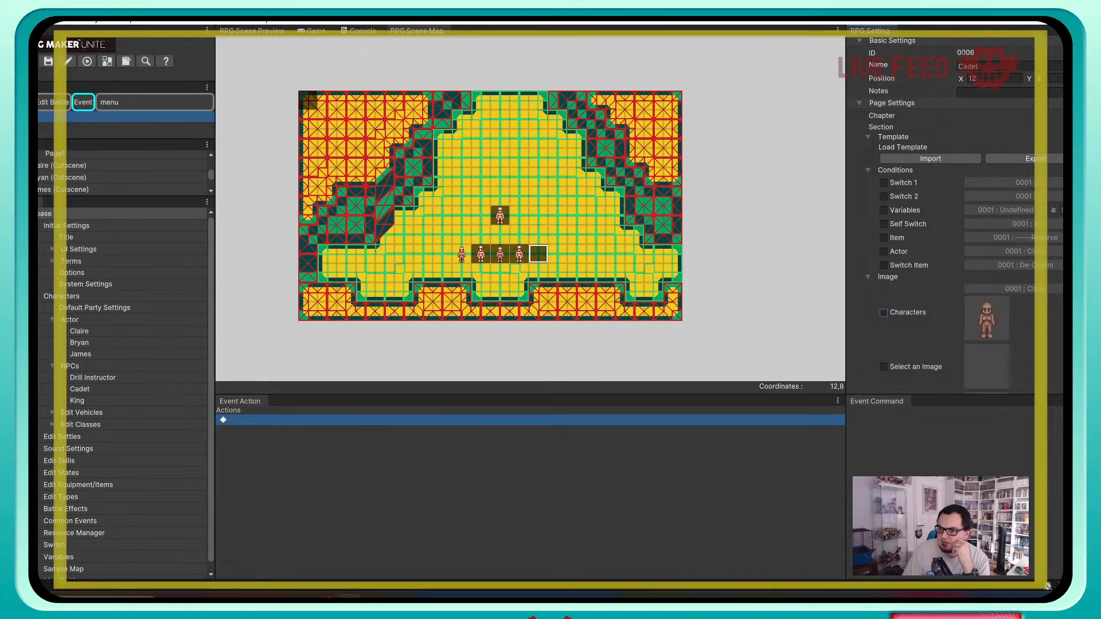
pyautogui.click(884, 312)
pyautogui.click(1012, 288)
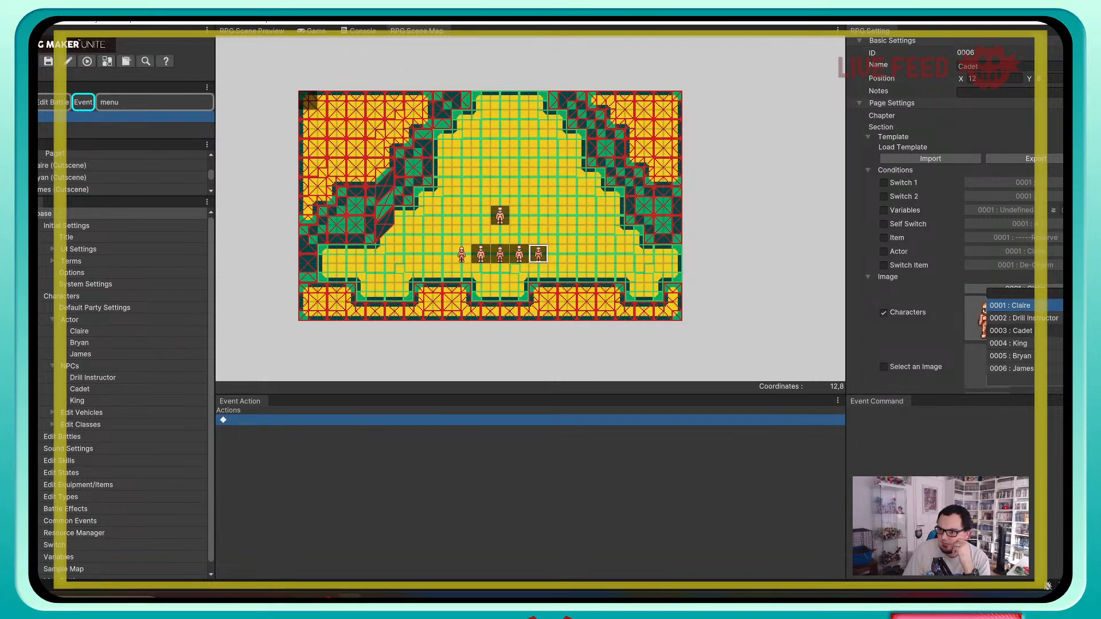
pyautogui.click(1011, 331)
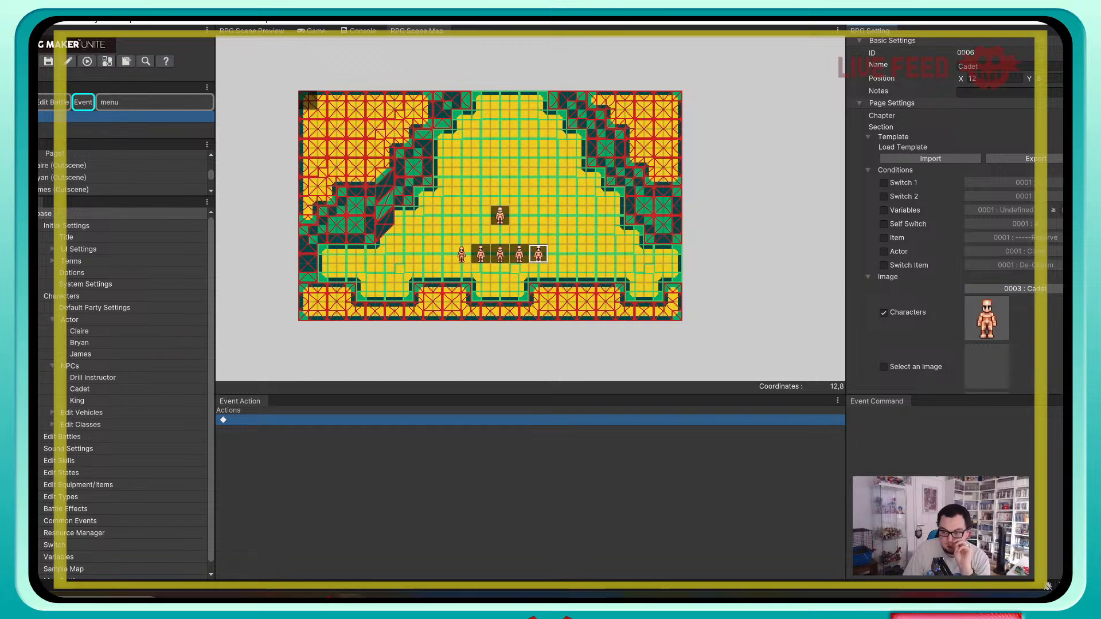
# Step: Set the direction of the Cadet event to 0006 : Up
pyautogui.scroll(-3, 955, 212)
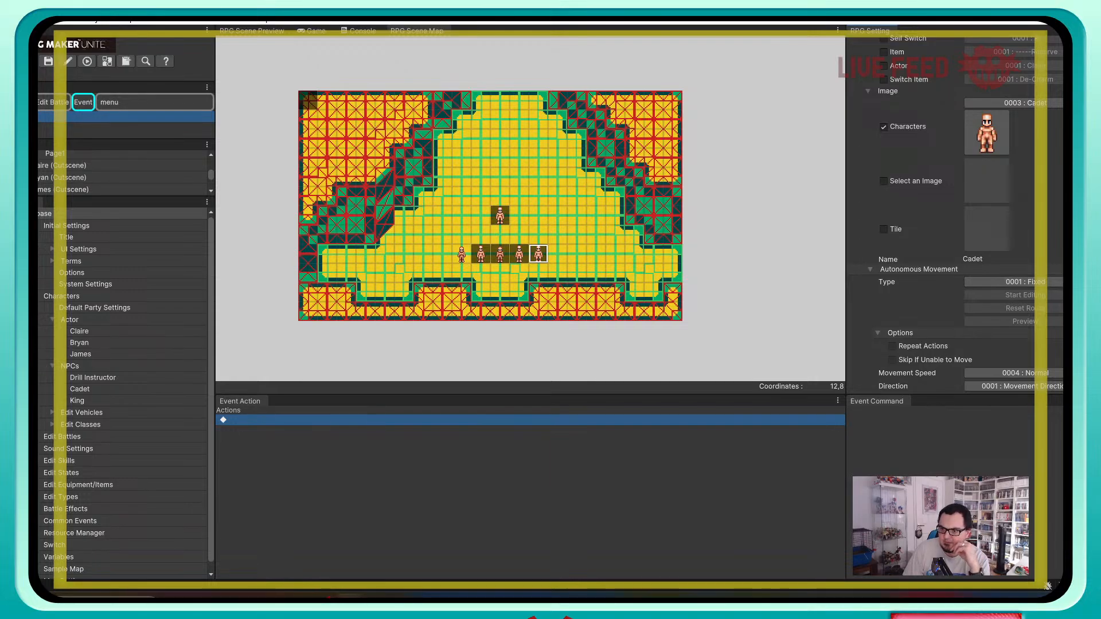
pyautogui.scroll(-1, 955, 212)
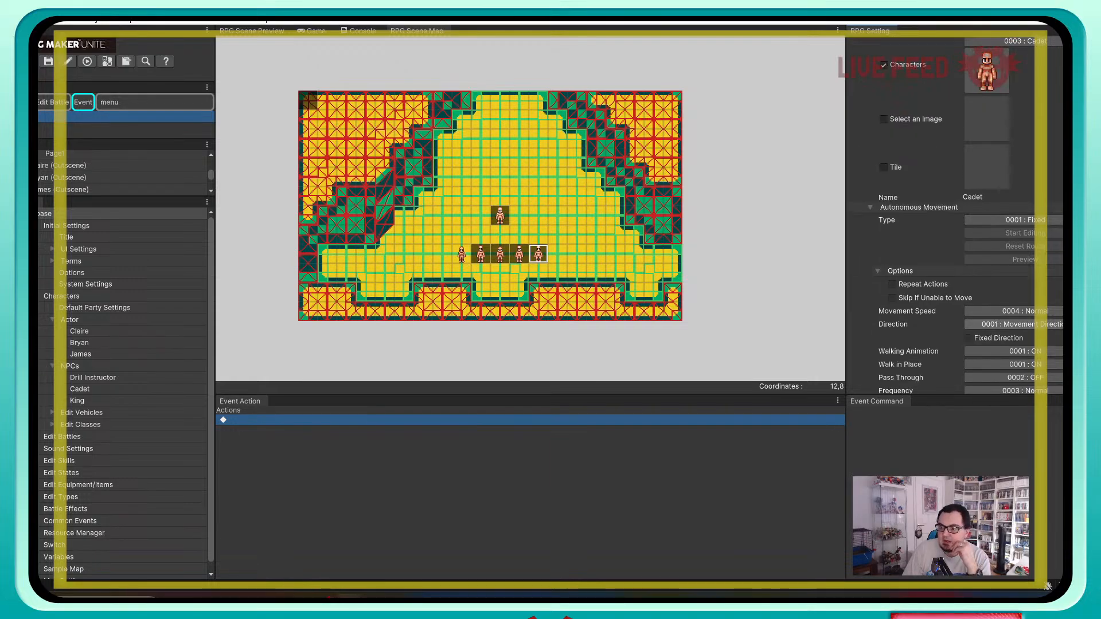
pyautogui.click(988, 325)
pyautogui.click(1009, 403)
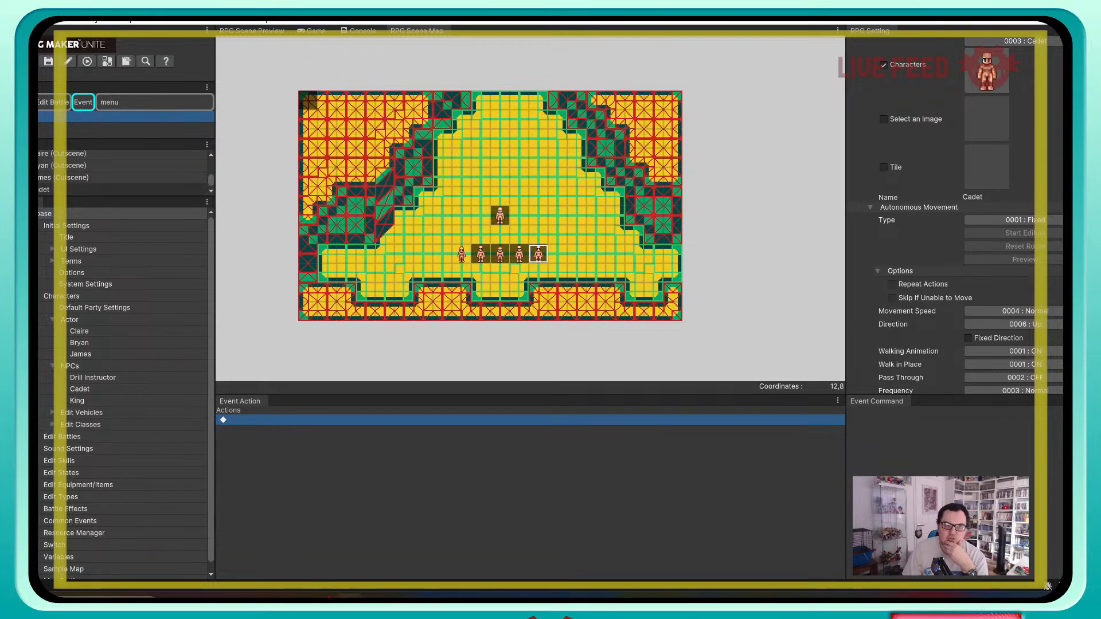
# Step: Copy the Cadet event at tile 12,8 and paste it onto tile 13,8
pyautogui.rightClick(65, 190)
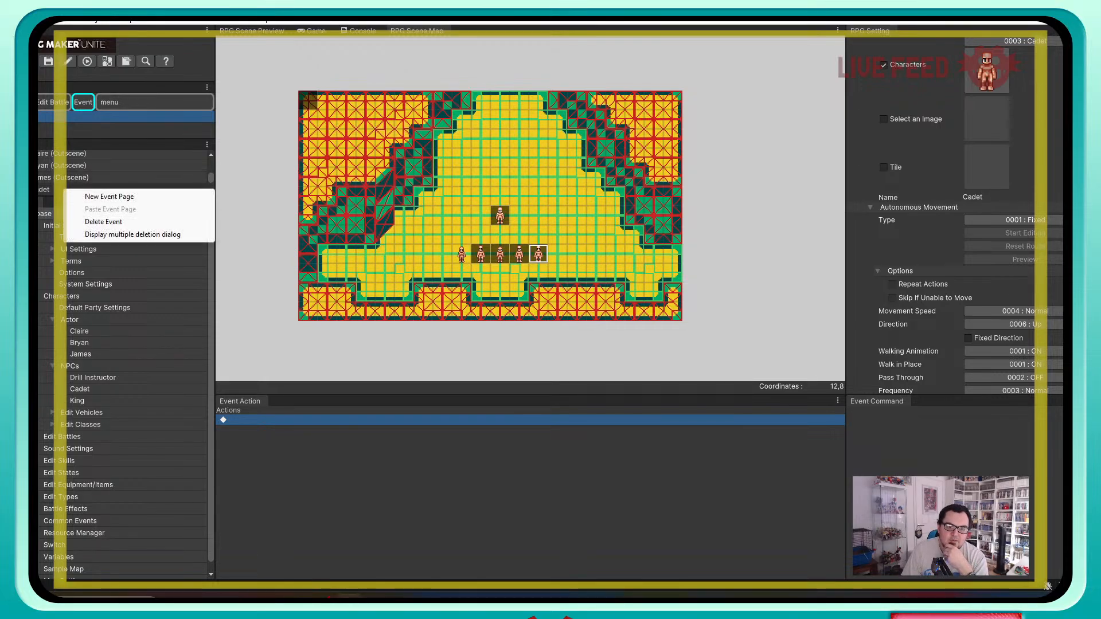
pyautogui.press('Escape')
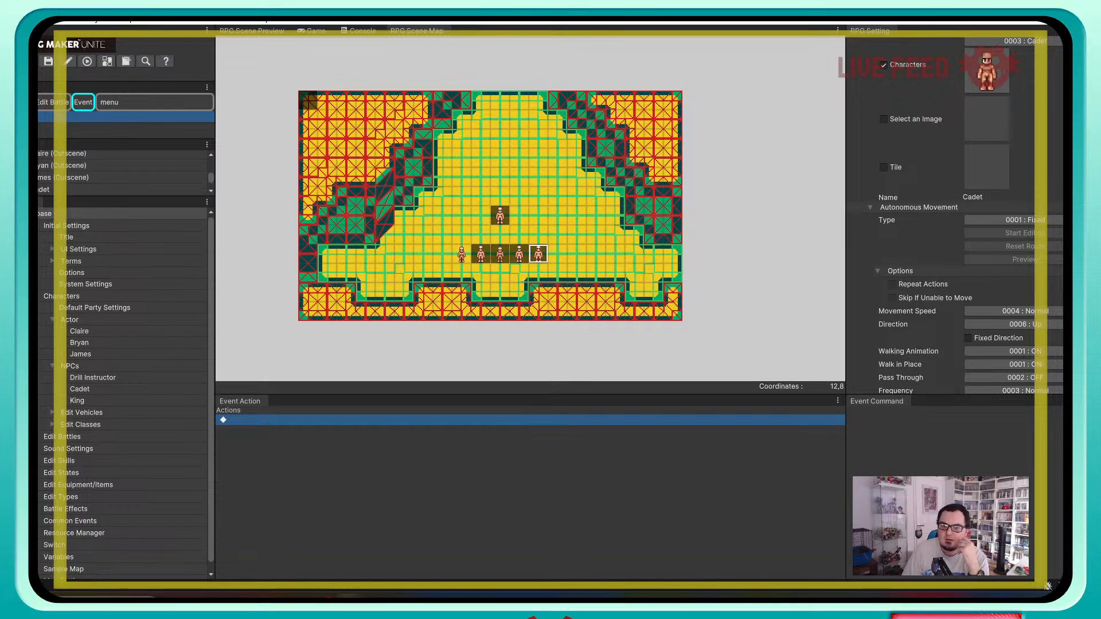
pyautogui.rightClick(543, 252)
pyautogui.click(579, 261)
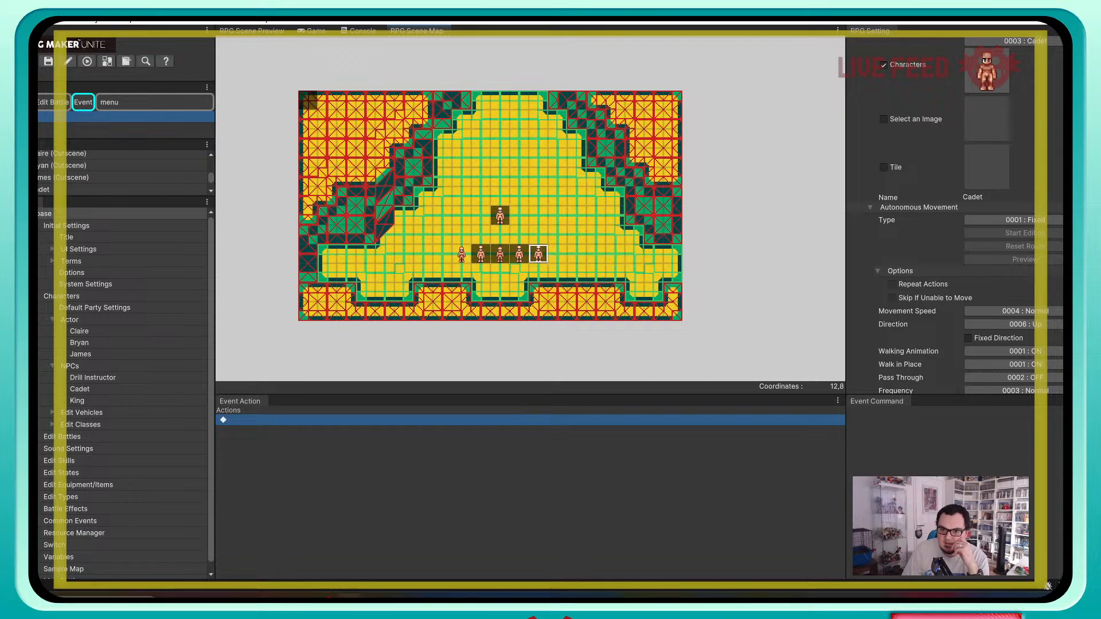
pyautogui.rightClick(558, 252)
pyautogui.click(585, 272)
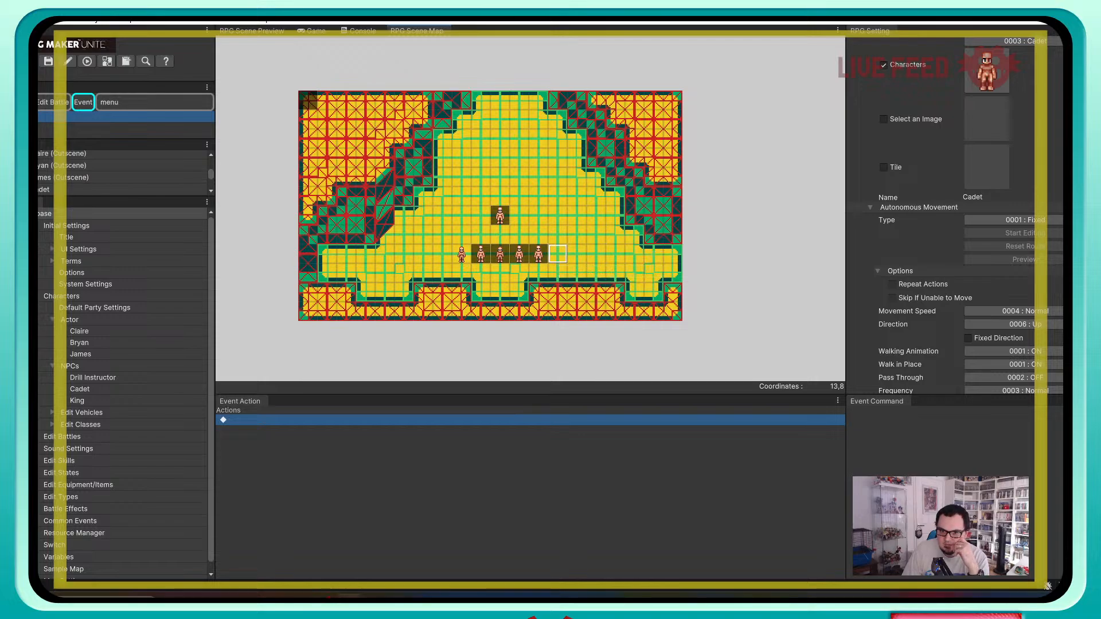
# Step: Paste the copied Cadet event onto tile 14,8
pyautogui.rightClick(575, 254)
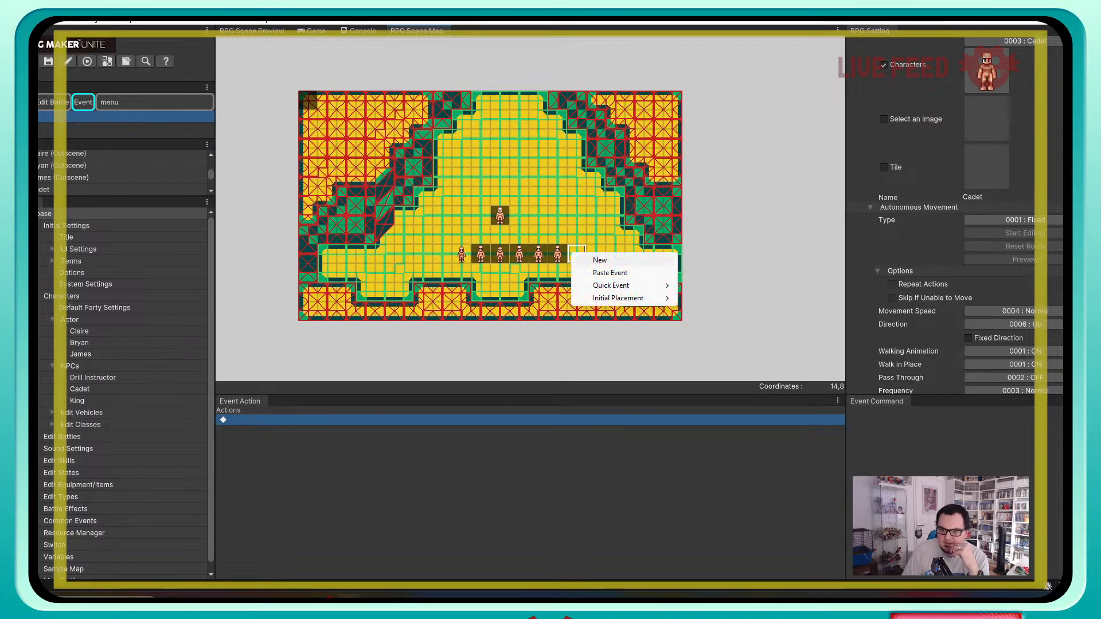
pyautogui.click(607, 272)
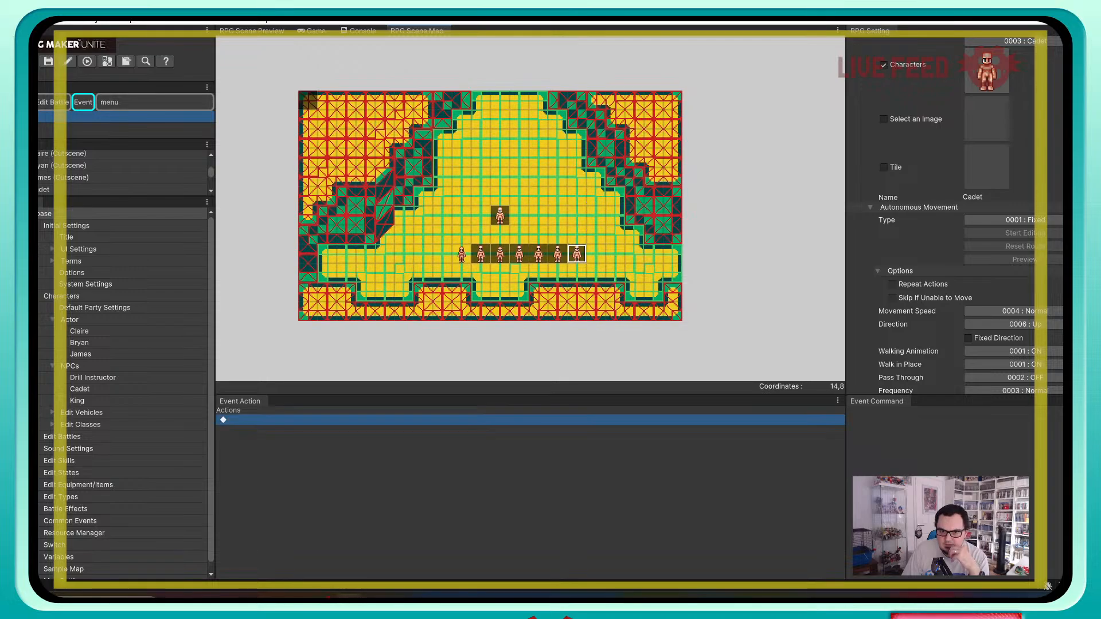
pyautogui.rightClick(462, 249)
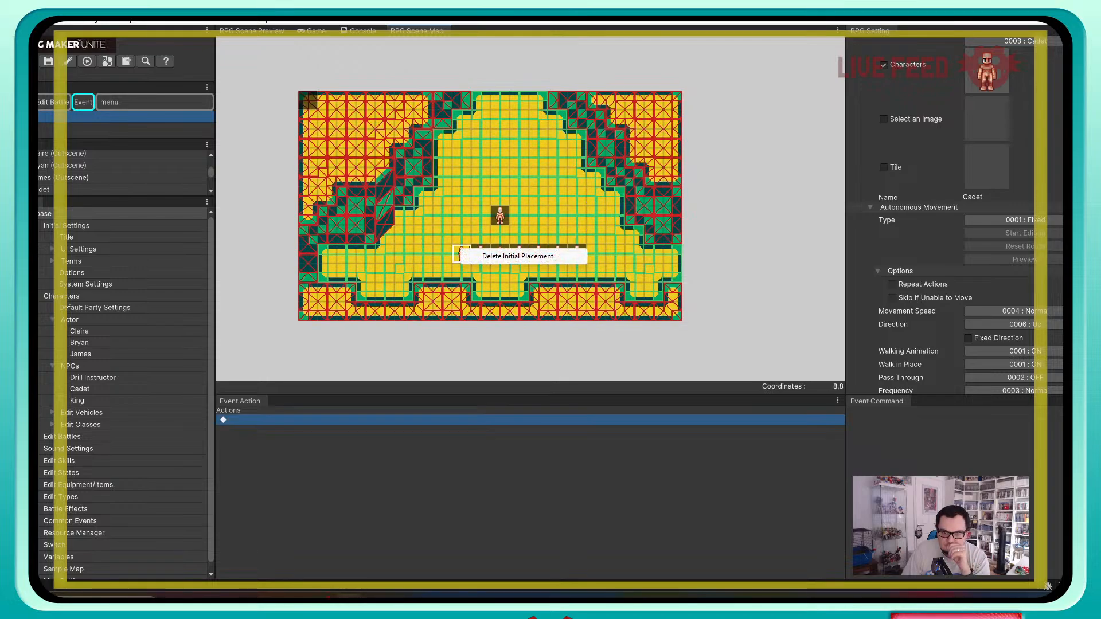
pyautogui.click(443, 254)
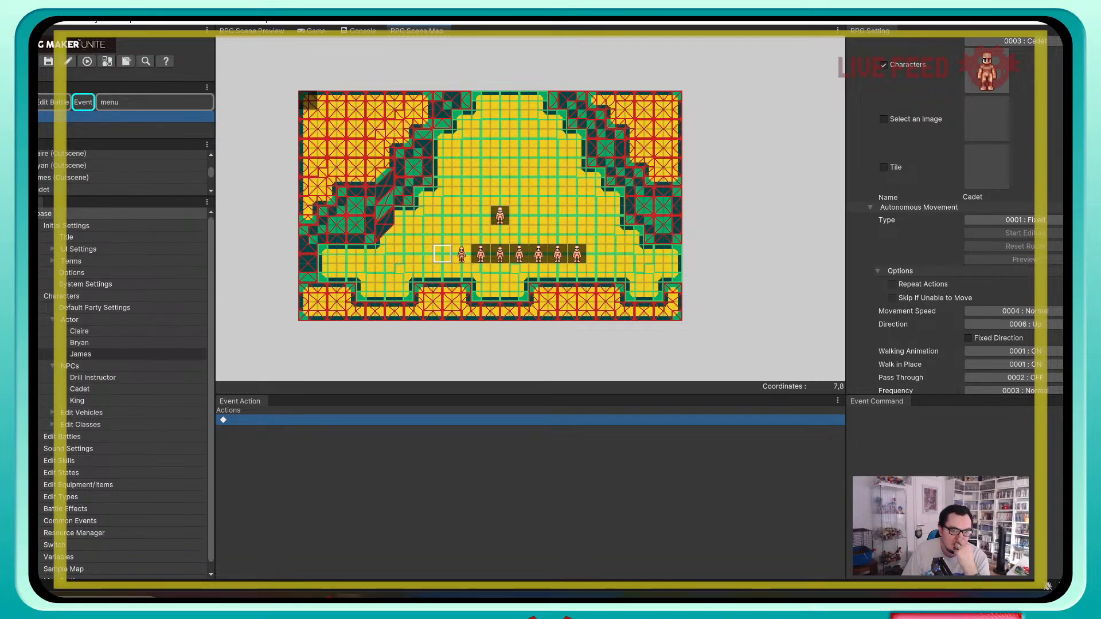
# Step: Set the default party's starting position on the Test map to X 10, Y 9
pyautogui.click(53, 366)
pyautogui.click(52, 320)
pyautogui.click(86, 308)
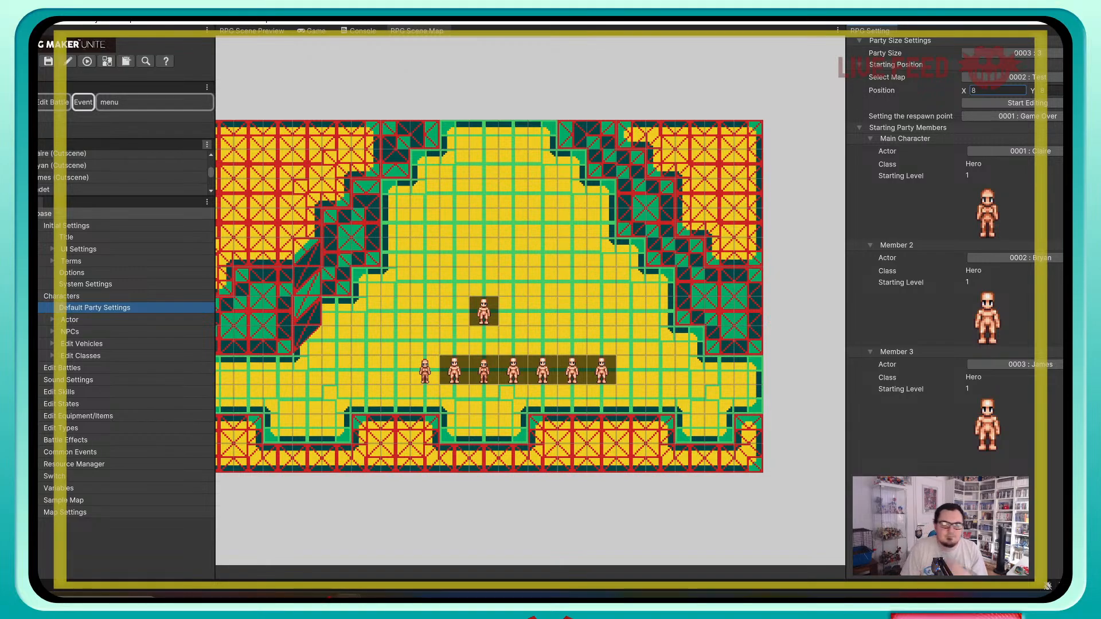
pyautogui.scroll(1, 123, 172)
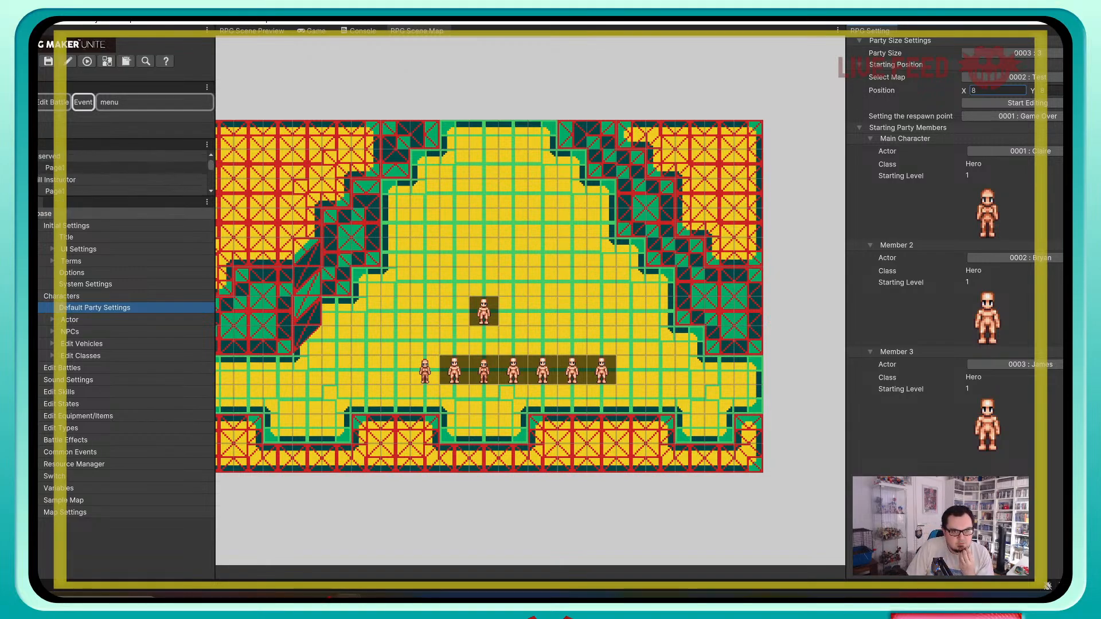
pyautogui.click(62, 173)
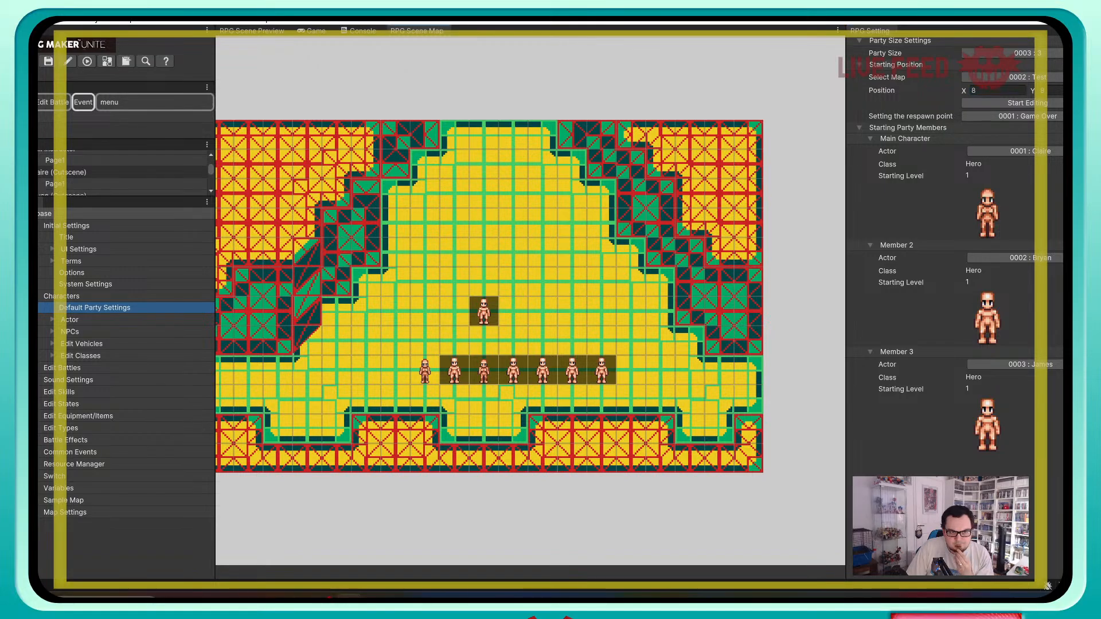
pyautogui.click(1051, 91)
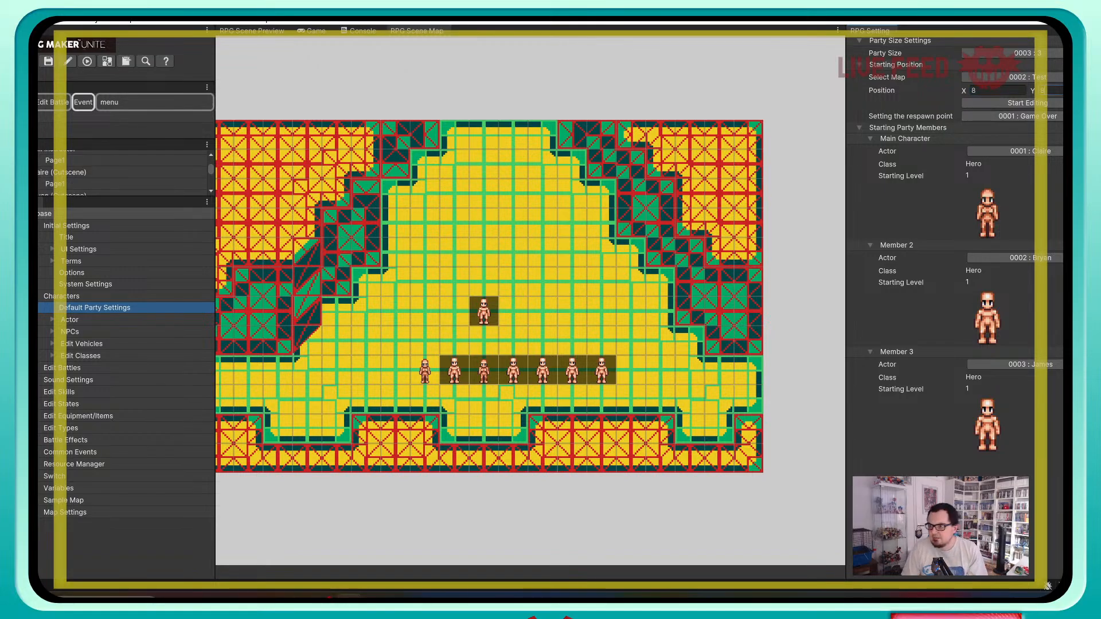
pyautogui.write('9')
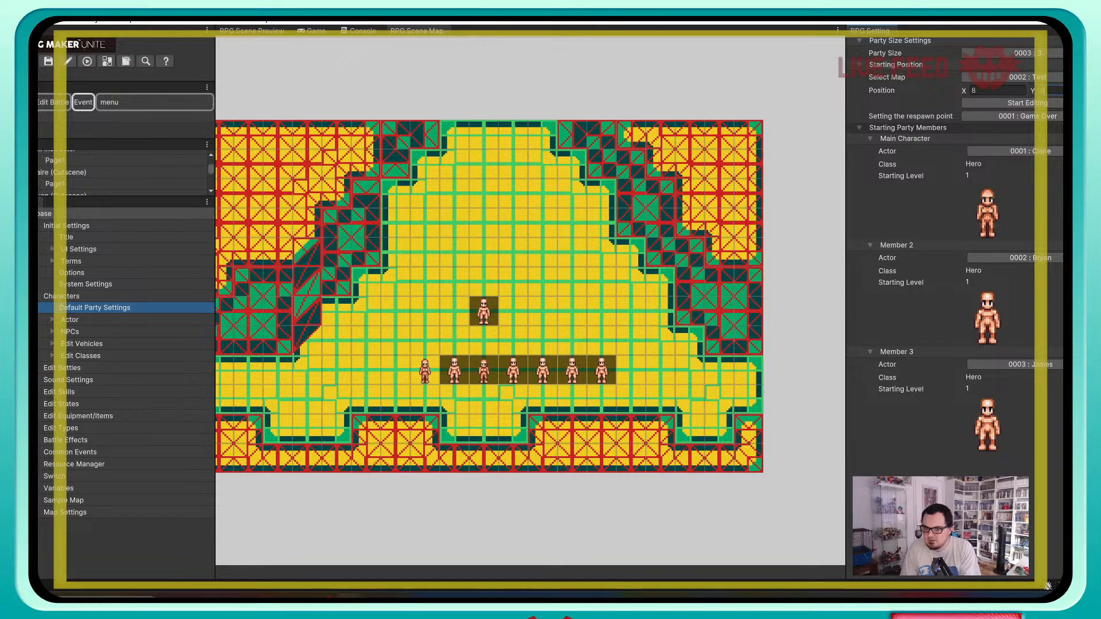
pyautogui.press('Return')
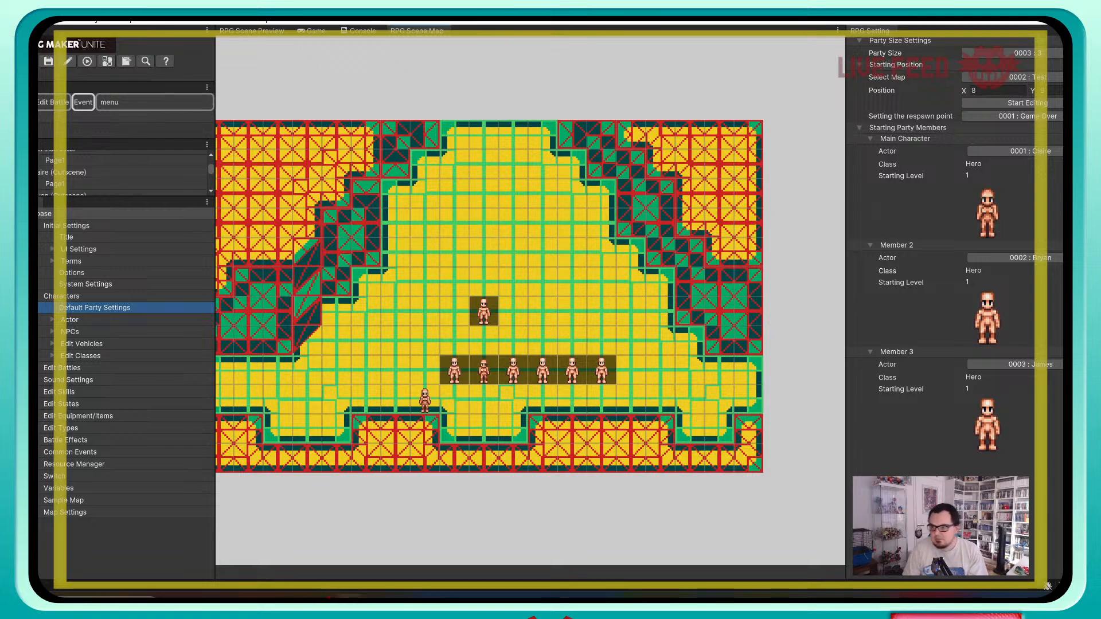
pyautogui.click(997, 91)
pyautogui.write('10')
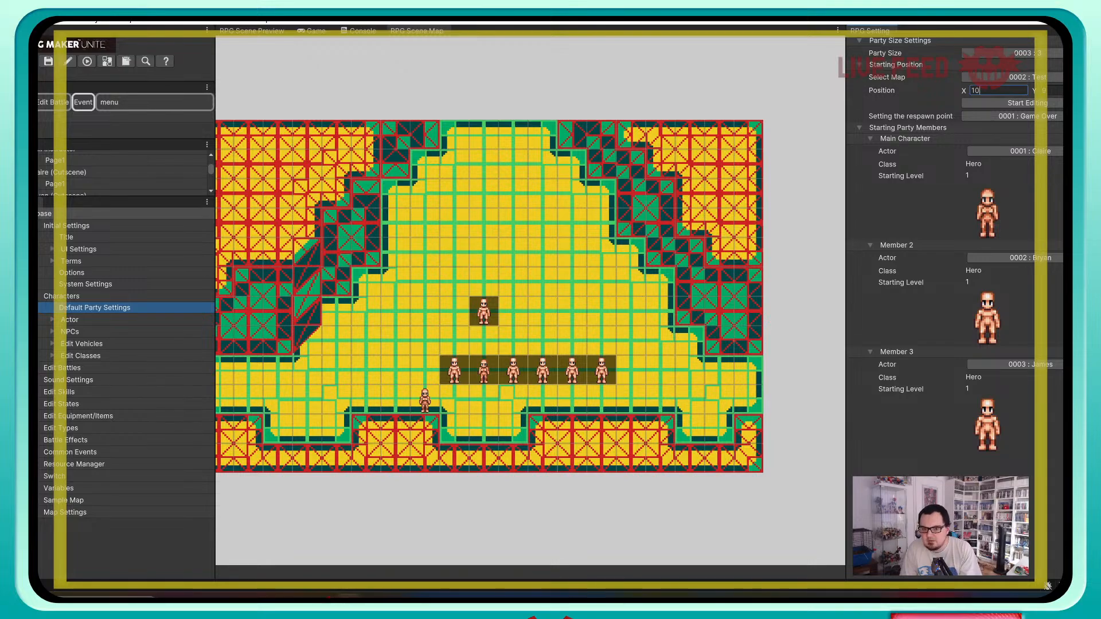
pyautogui.press('Return')
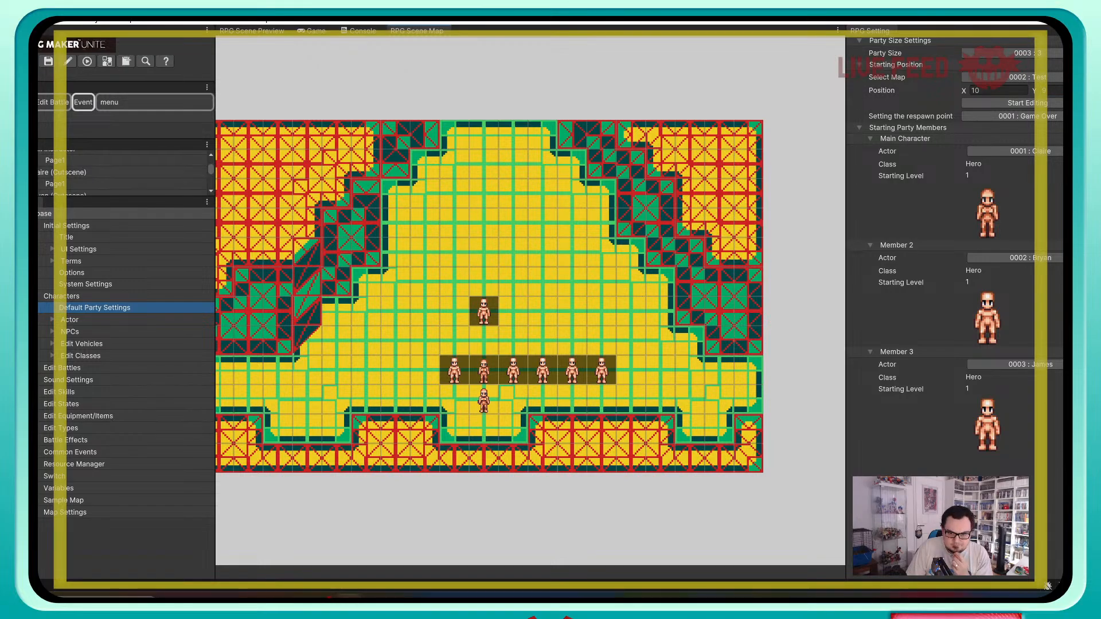
# Step: Set the Y position of the Claire (Cutscene) event to 9
pyautogui.click(55, 185)
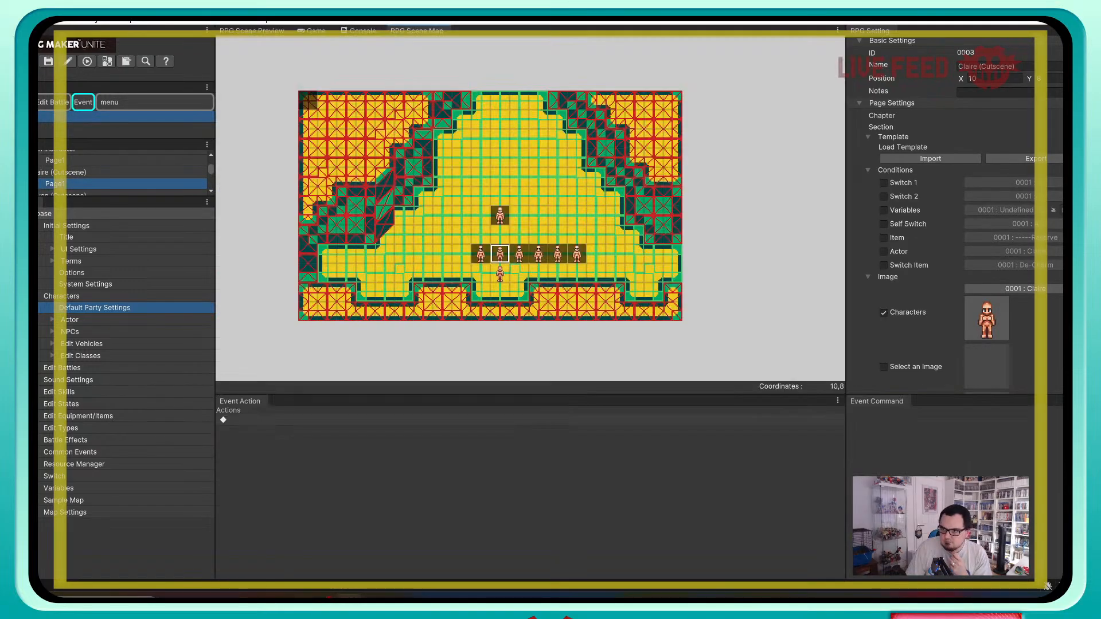
pyautogui.click(1049, 78)
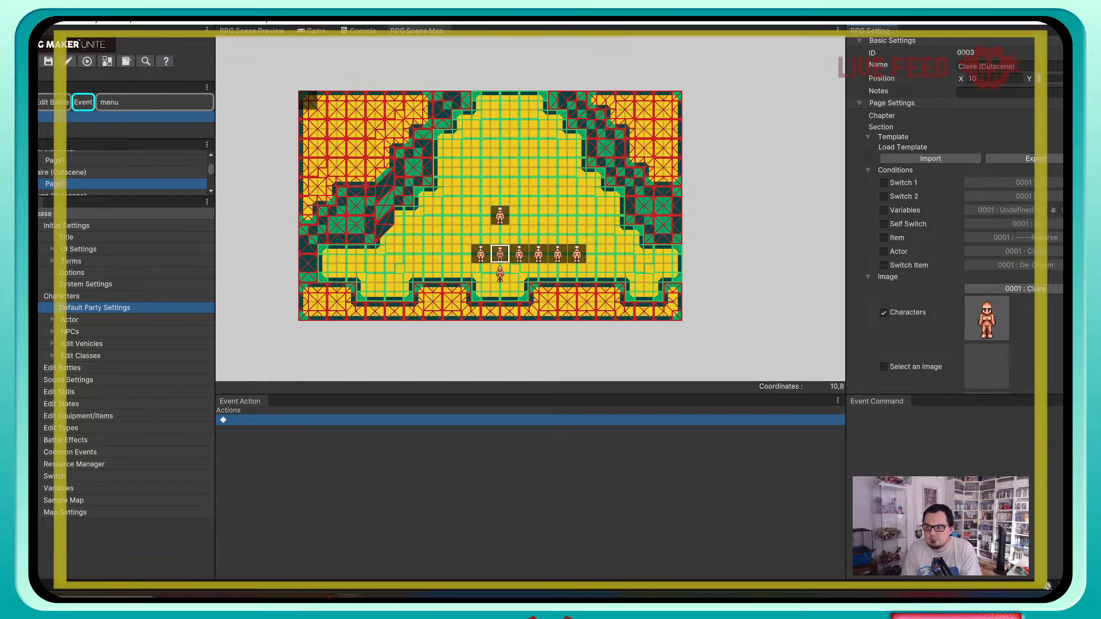
pyautogui.write('9')
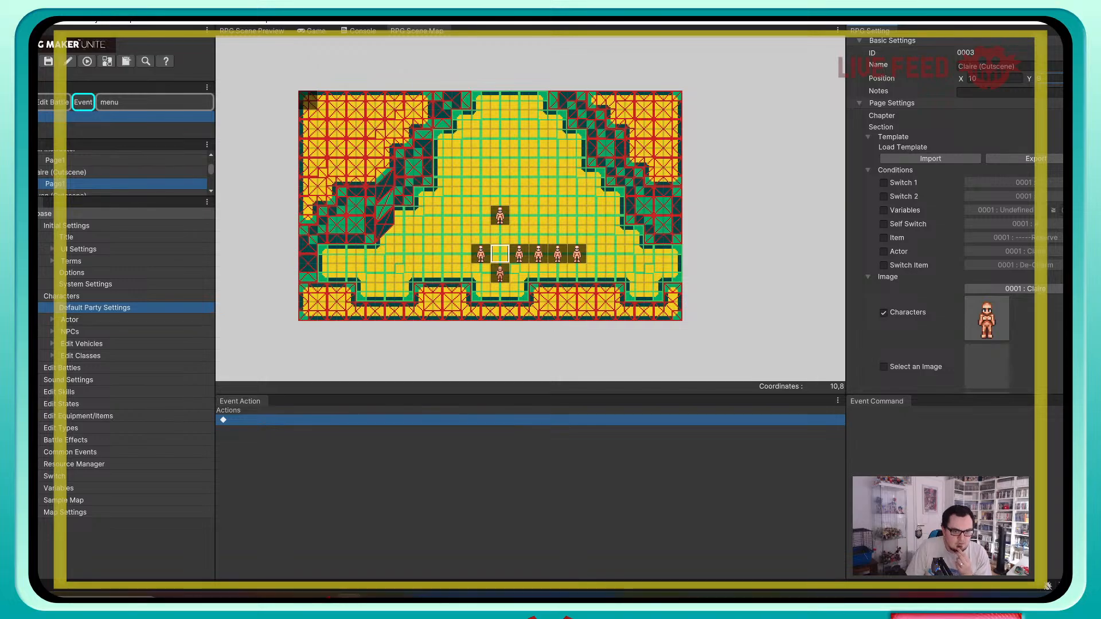
# Step: Set the default party's starting Y position to 8 and move the Claire (Cutscene) event back to tile 10,8
pyautogui.click(95, 308)
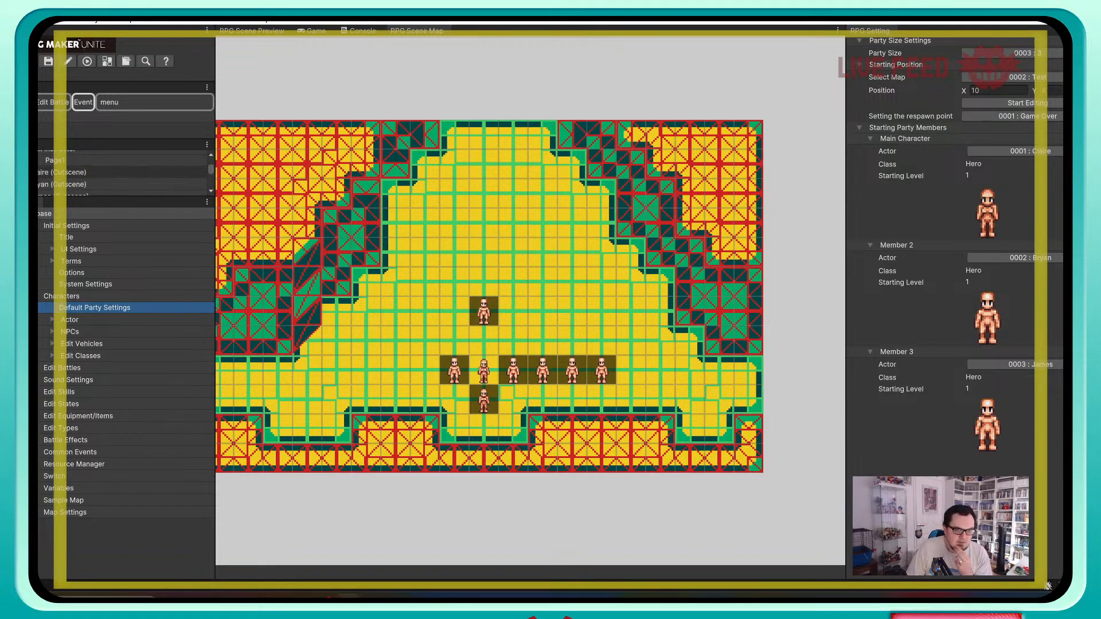
pyautogui.click(484, 400)
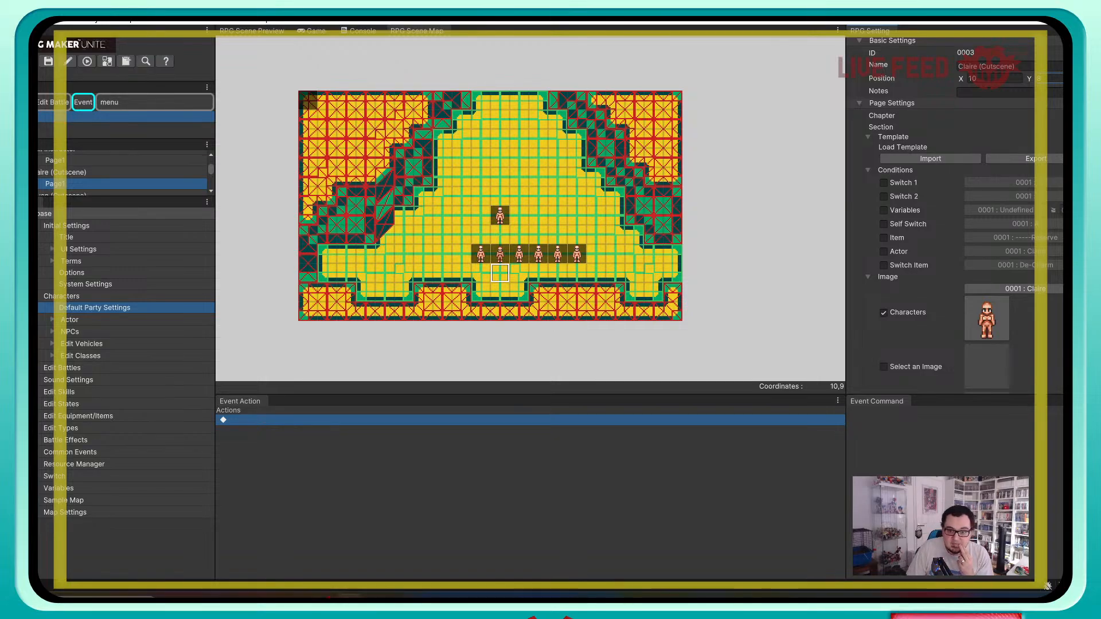
# Step: Paste the copied Cadet event onto tiles 8,8, 7,8 and 6,8 to extend the line of cadets
pyautogui.rightClick(462, 253)
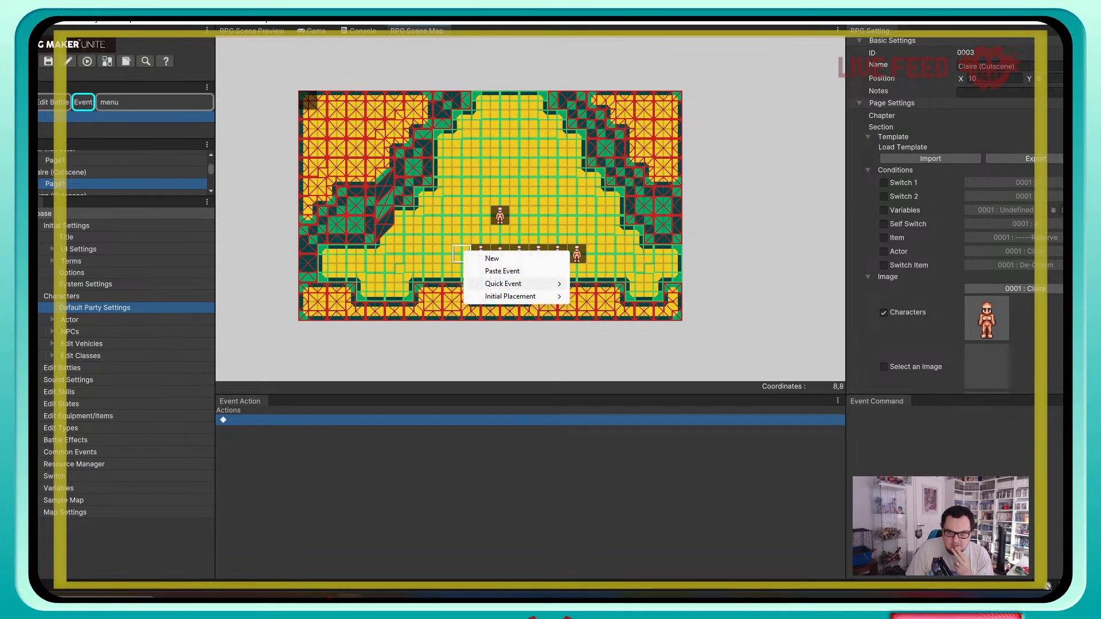
pyautogui.moveTo(533, 284)
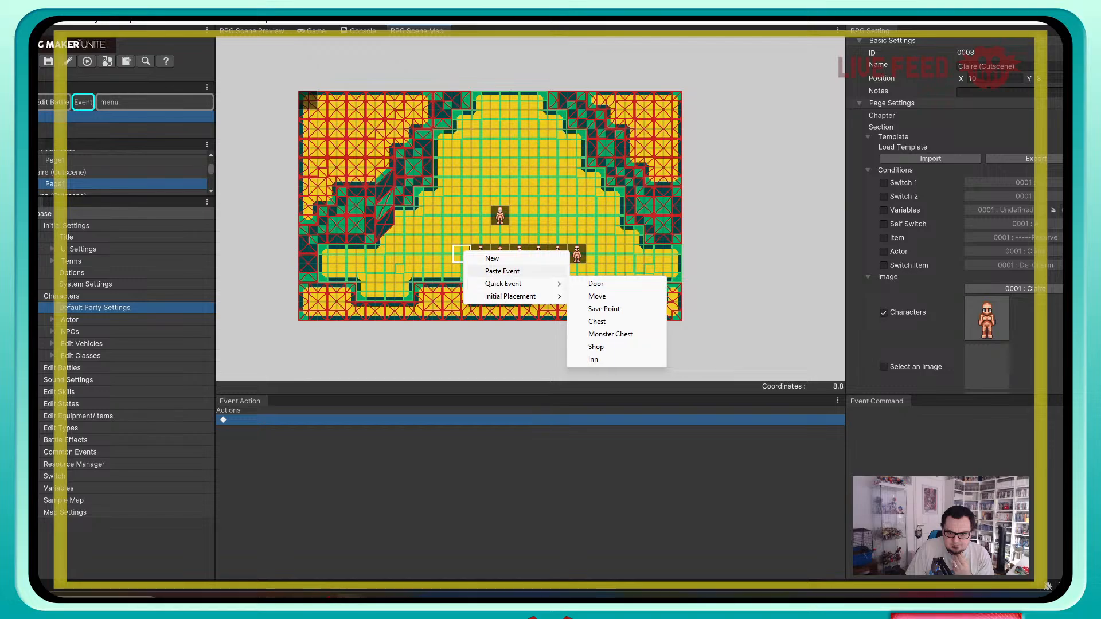
pyautogui.click(503, 271)
pyautogui.click(516, 420)
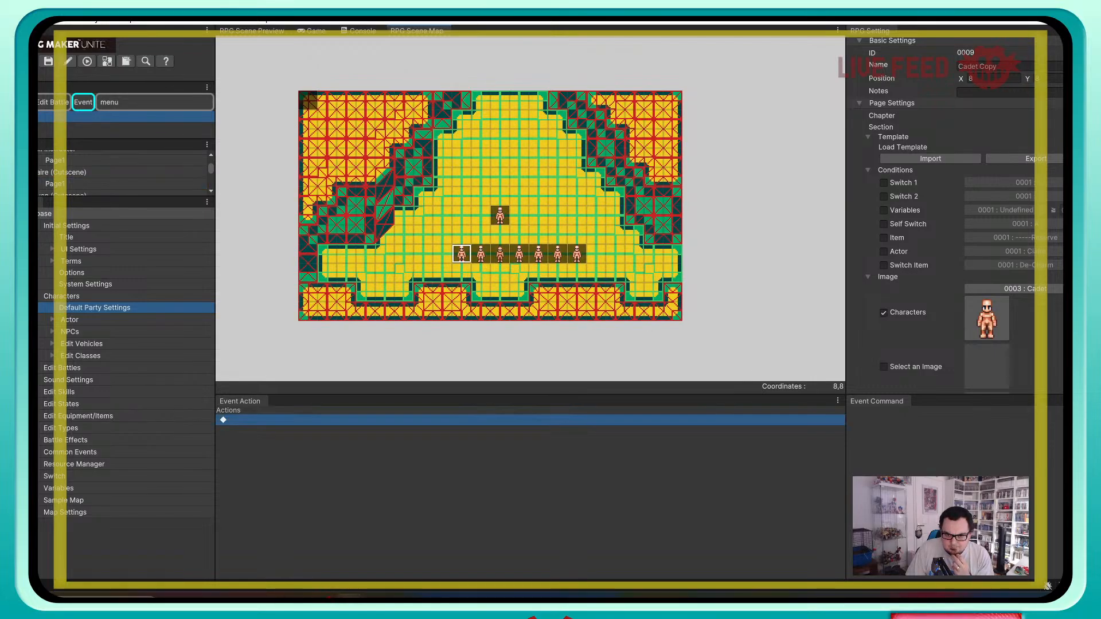
pyautogui.rightClick(445, 252)
pyautogui.click(515, 272)
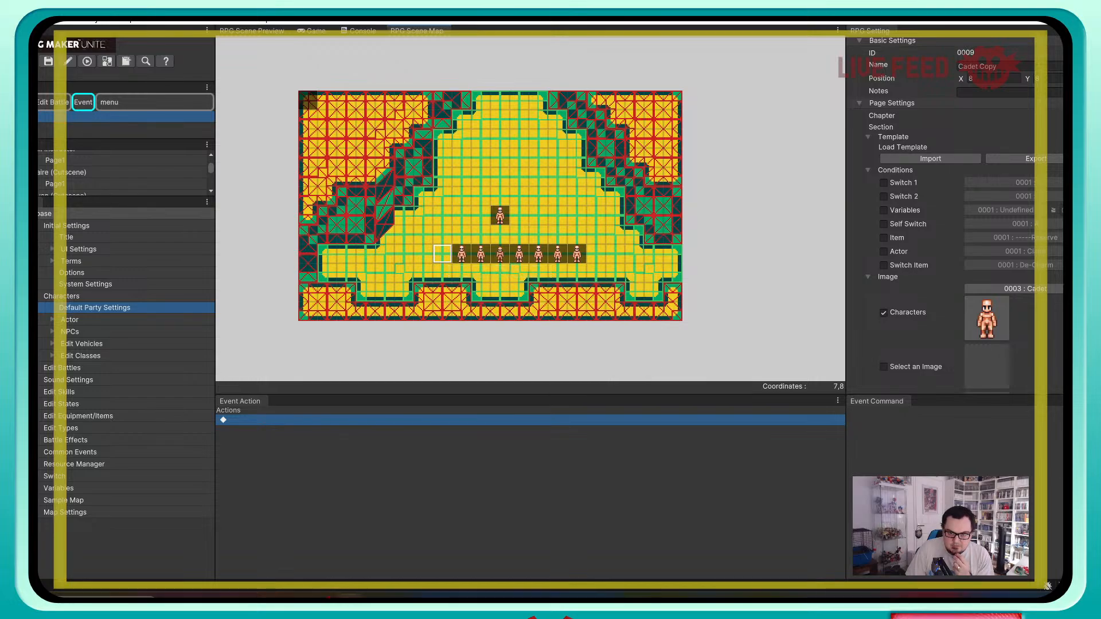
pyautogui.rightClick(439, 255)
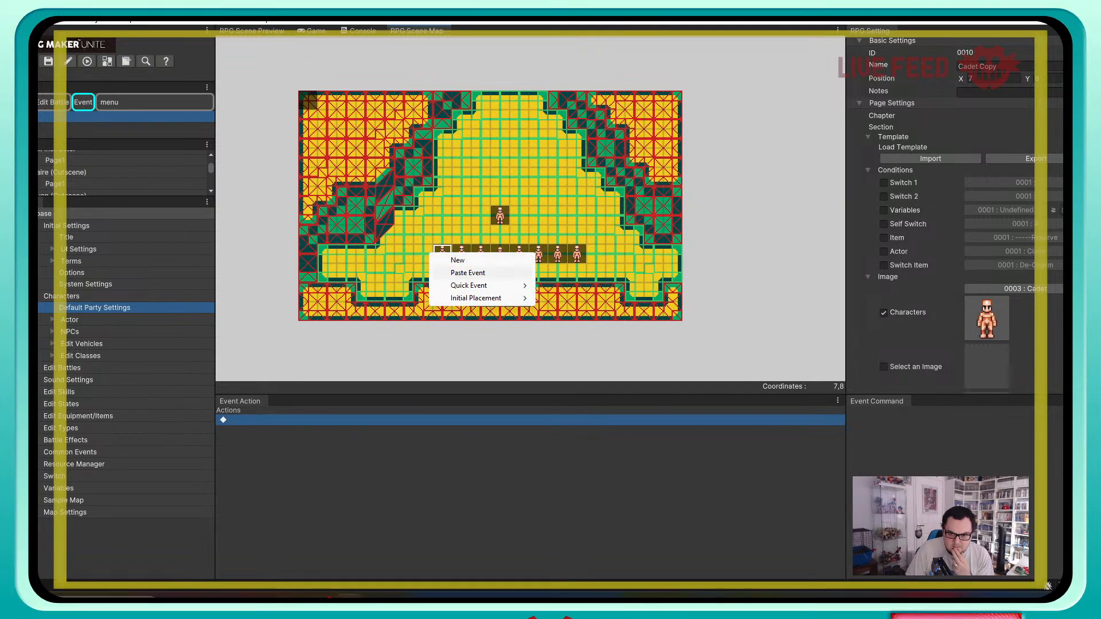
pyautogui.click(476, 272)
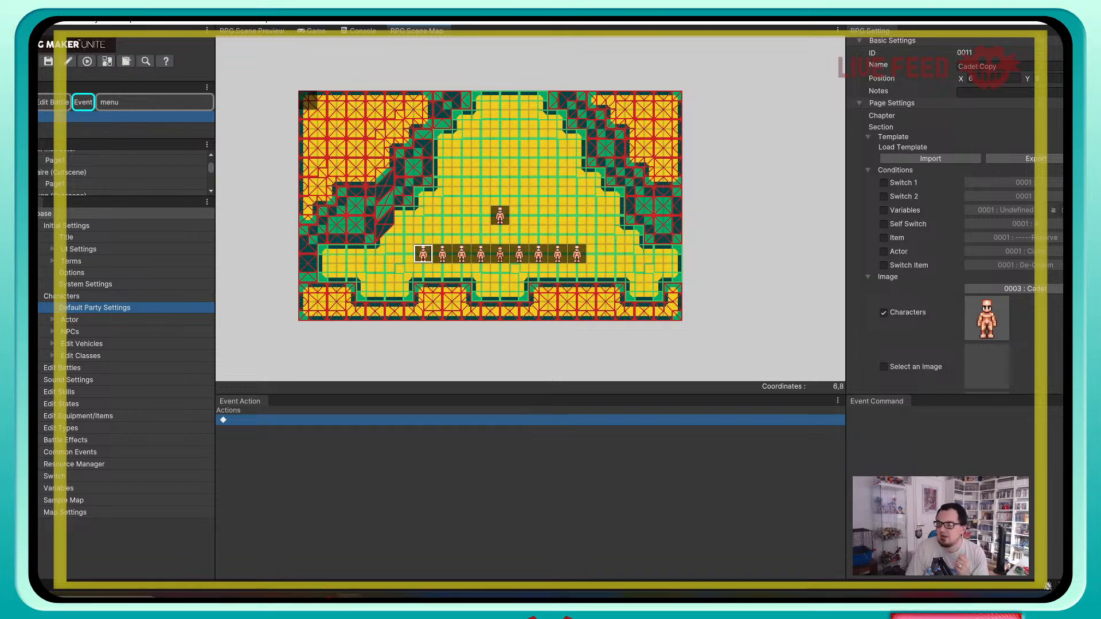
# Step: Turn on Start Transparent and Enable Autosave in the initial settings' options
pyautogui.click(94, 308)
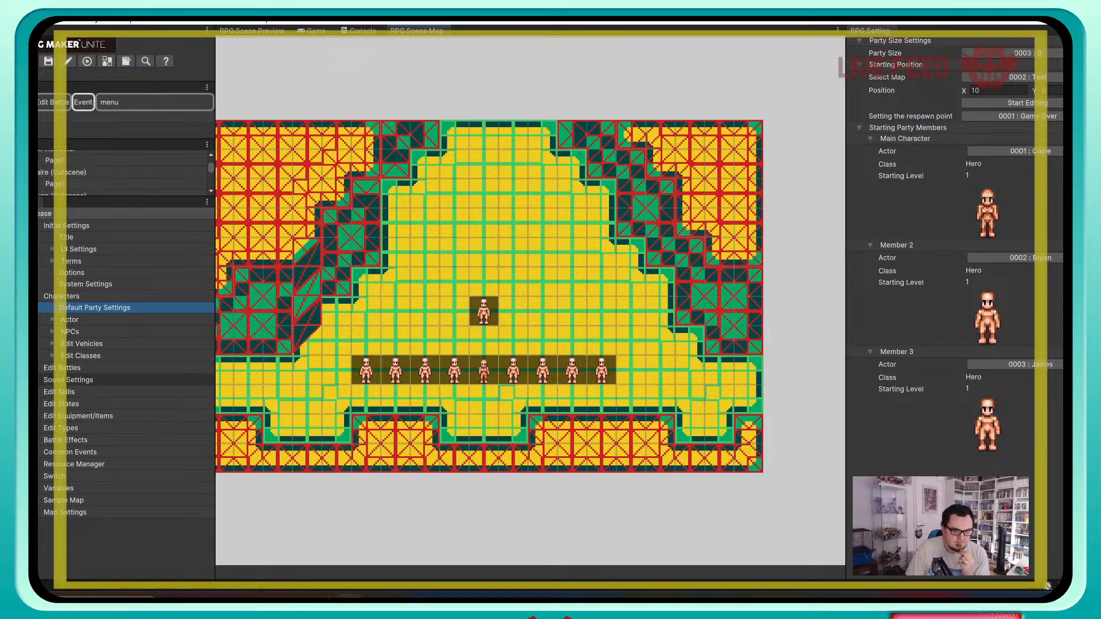
pyautogui.click(86, 284)
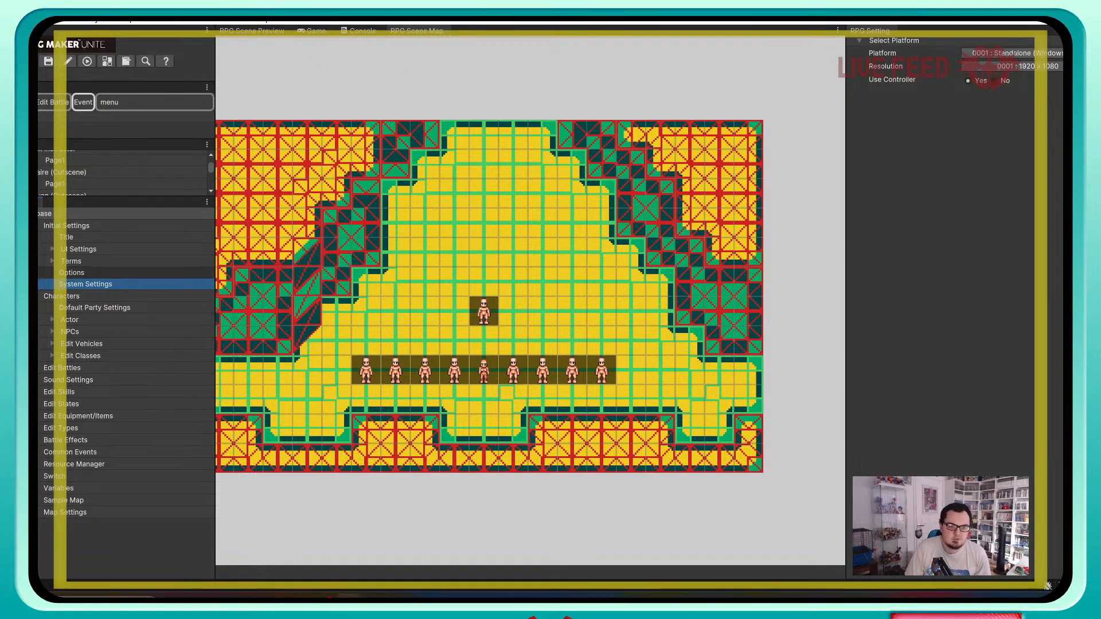
pyautogui.click(73, 273)
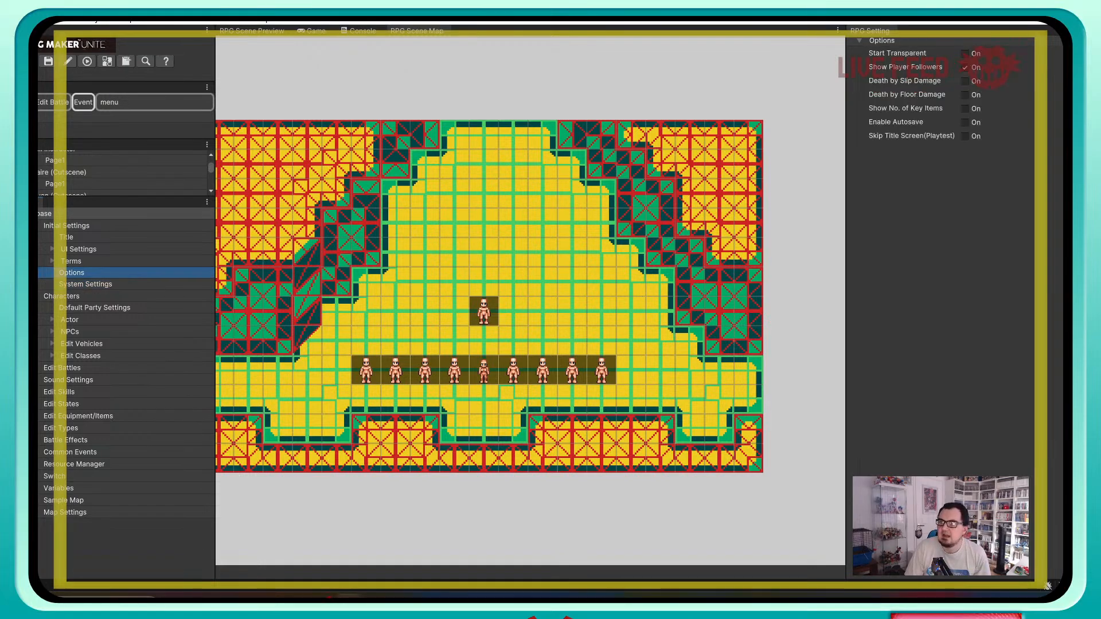
pyautogui.click(965, 54)
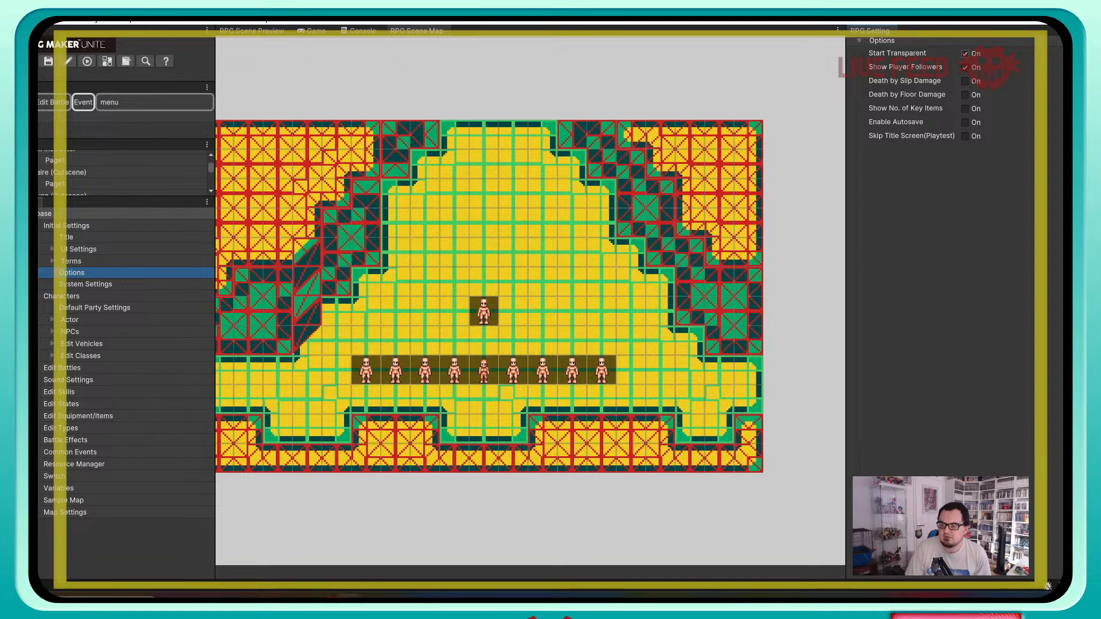
pyautogui.click(965, 122)
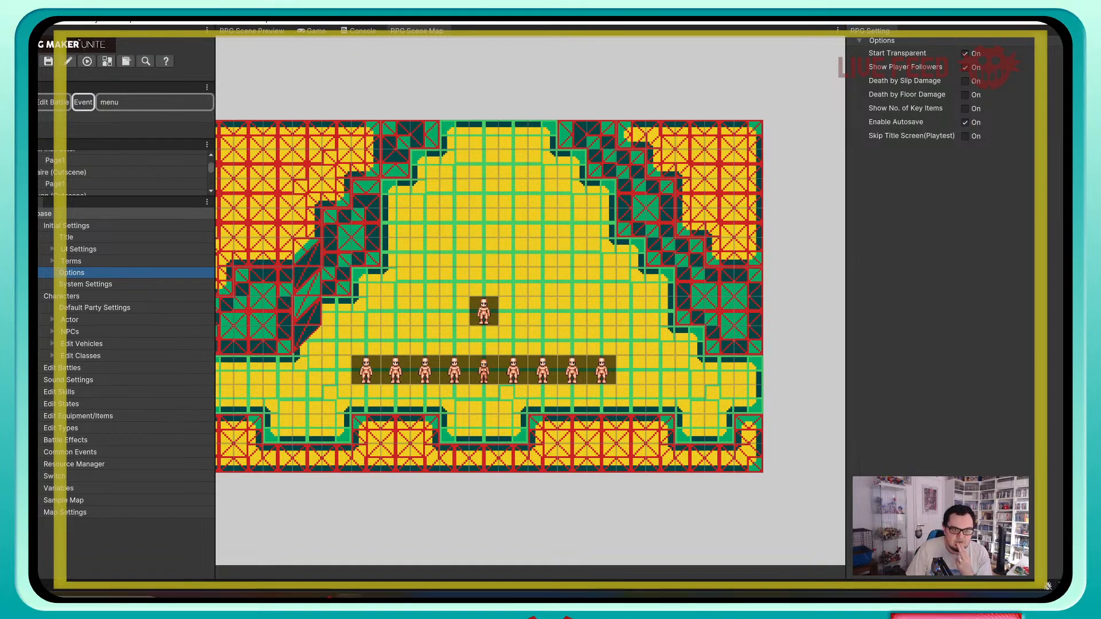
# Step: Playtest the game to check the cadet line-up on the Test map, and end the playtest
pyautogui.click(87, 61)
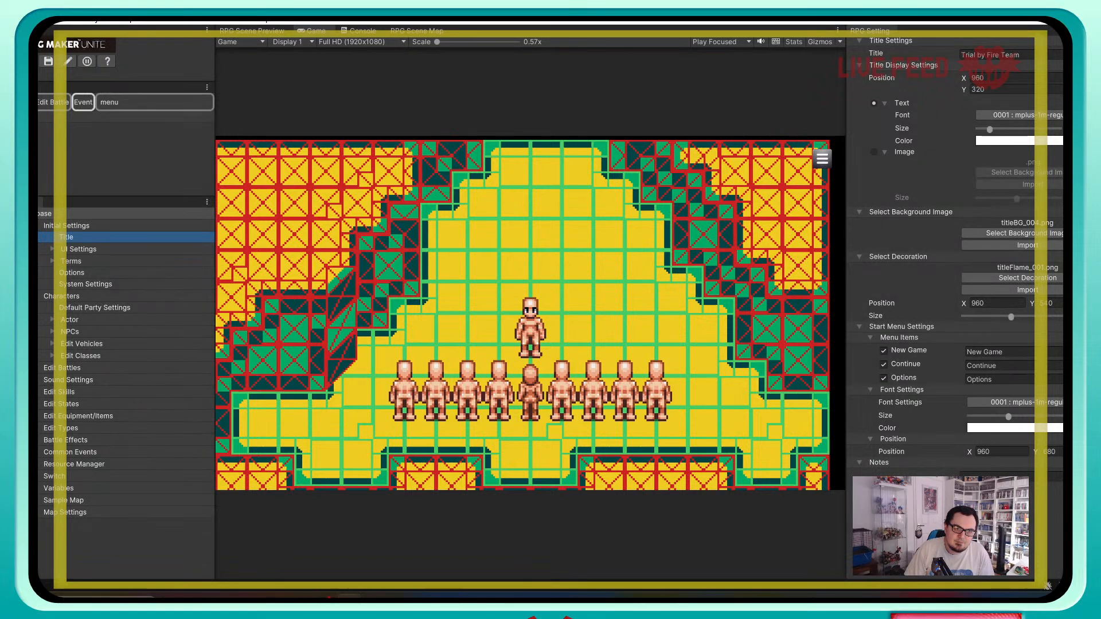
pyautogui.hotkey('ctrl', 'p')
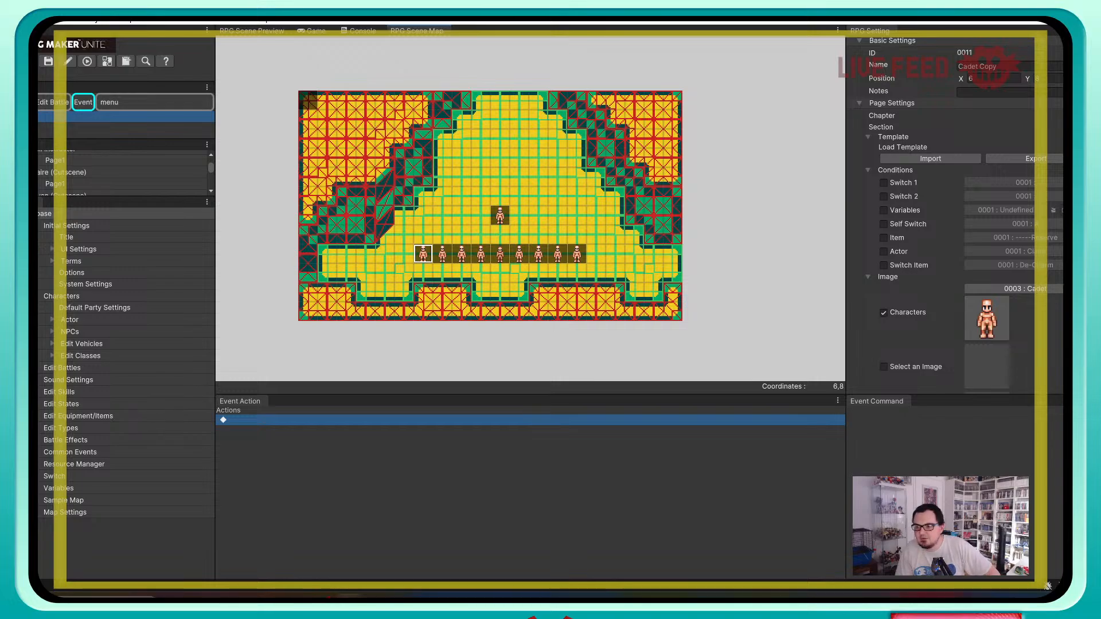
# Step: Set Walk in Place to OFF for the Cadet event on tile 6,8
pyautogui.scroll(-4, 952, 230)
pyautogui.scroll(-1, 969, 269)
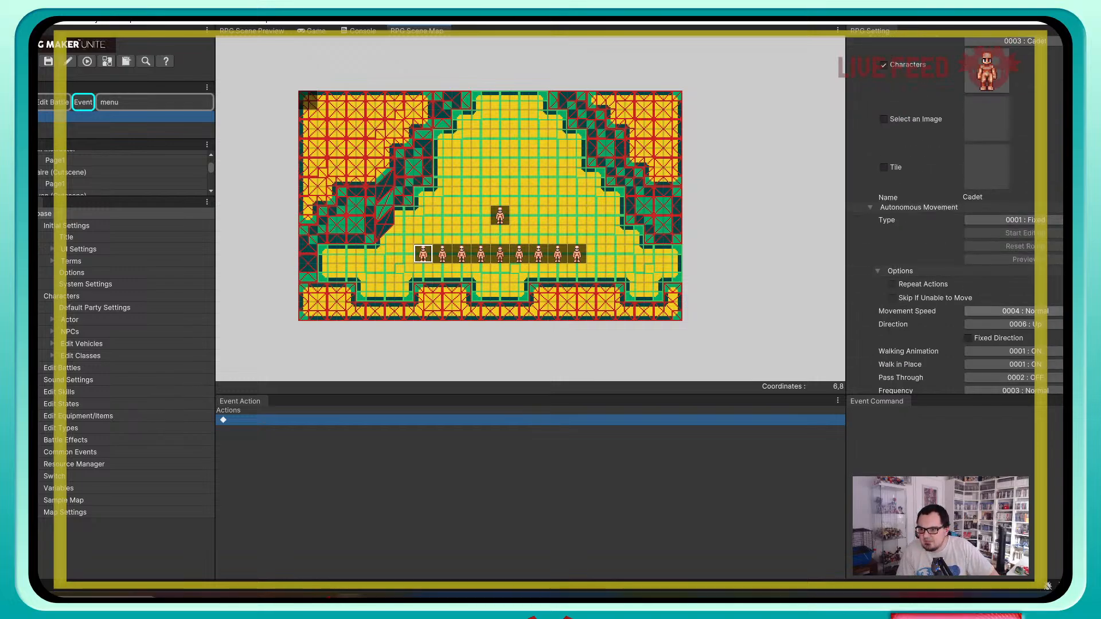
pyautogui.scroll(-2, 955, 229)
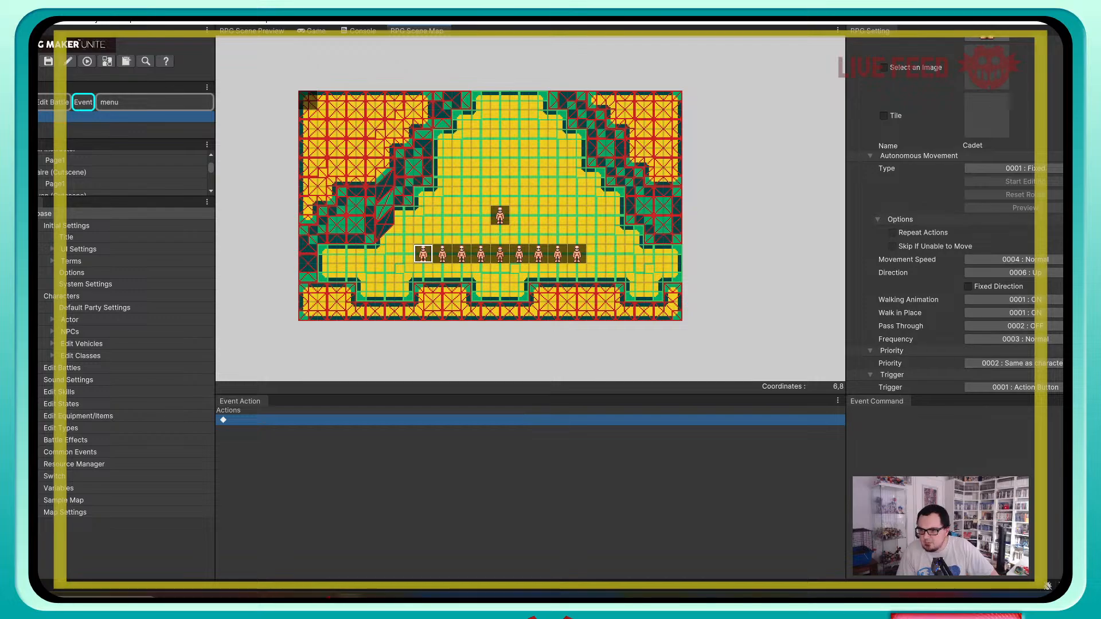
pyautogui.scroll(5, 1004, 261)
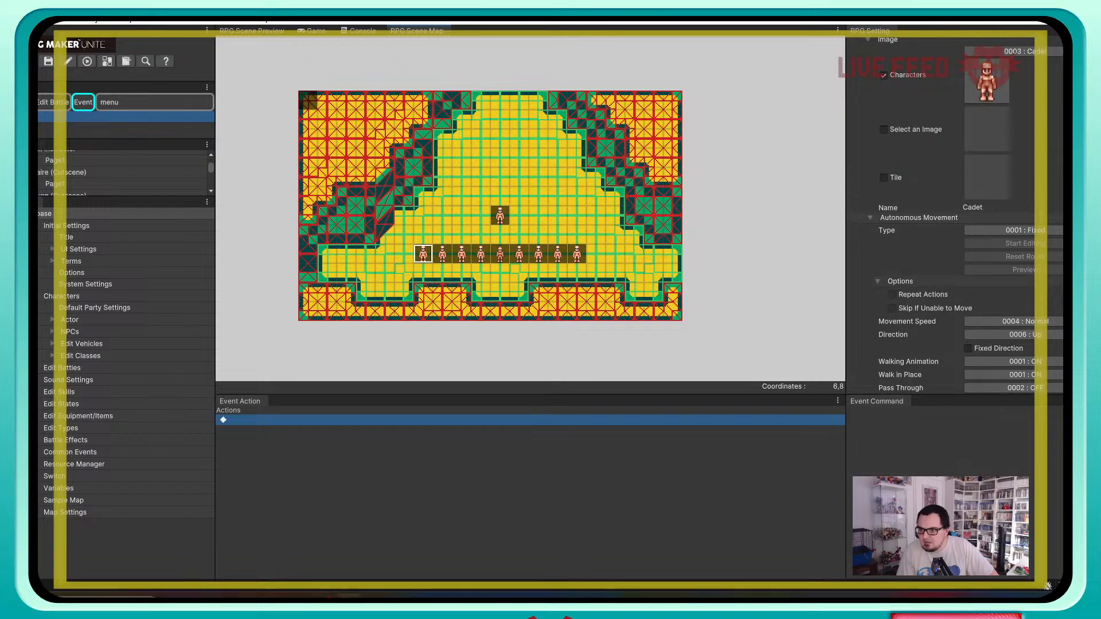
pyautogui.scroll(7, 969, 213)
pyautogui.scroll(-14, 969, 212)
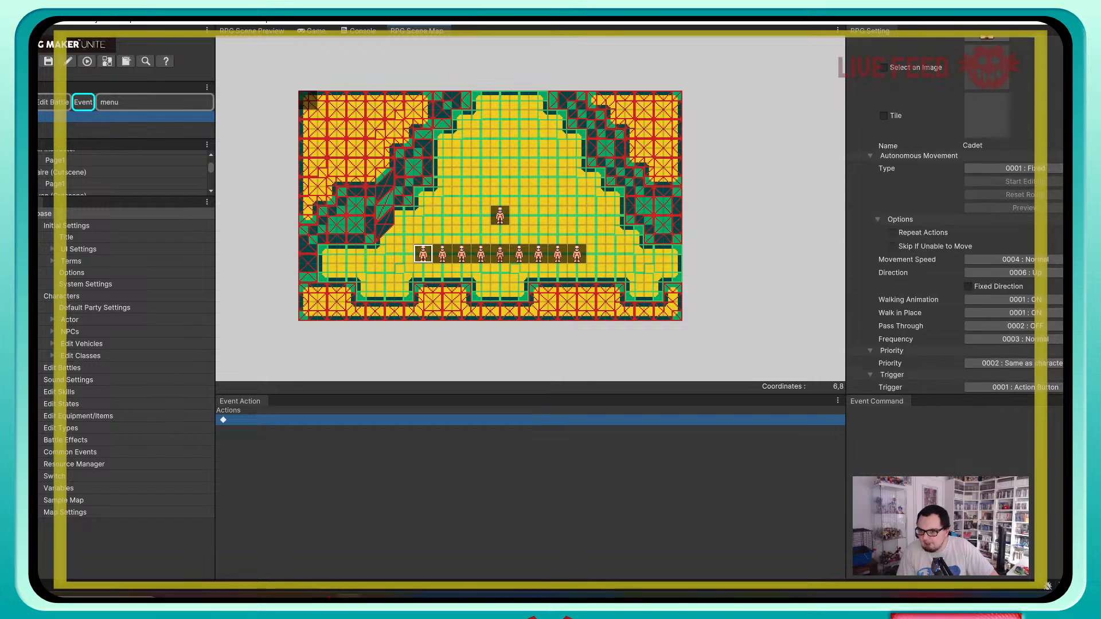
pyautogui.click(988, 314)
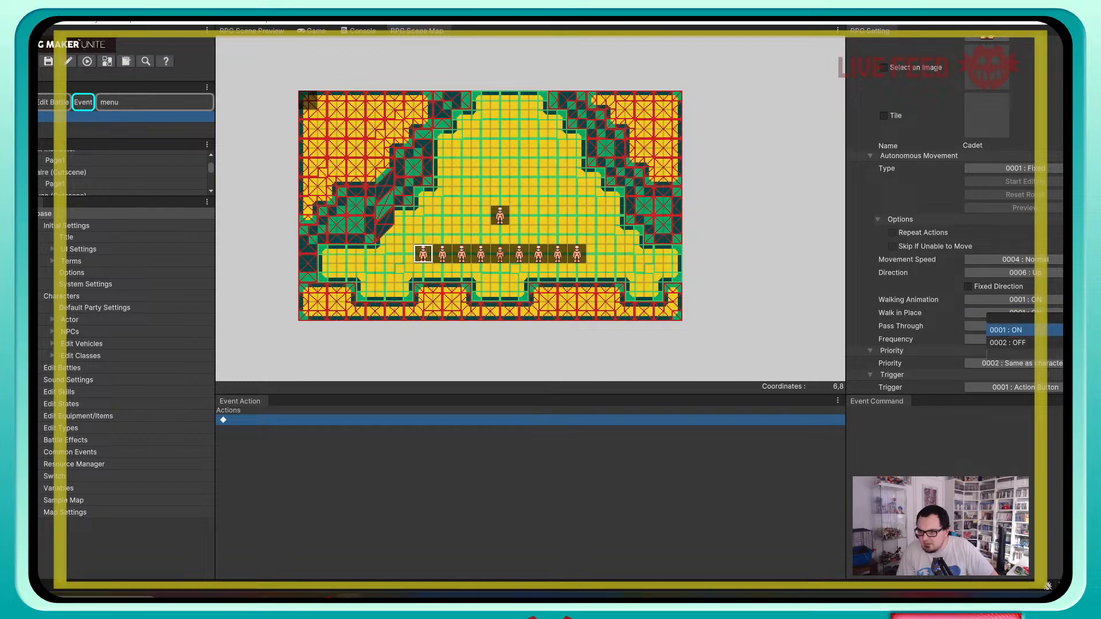
pyautogui.click(1001, 342)
# Step: Set Walk in Place to OFF for the Cadet event on tile 7,8
pyautogui.click(442, 254)
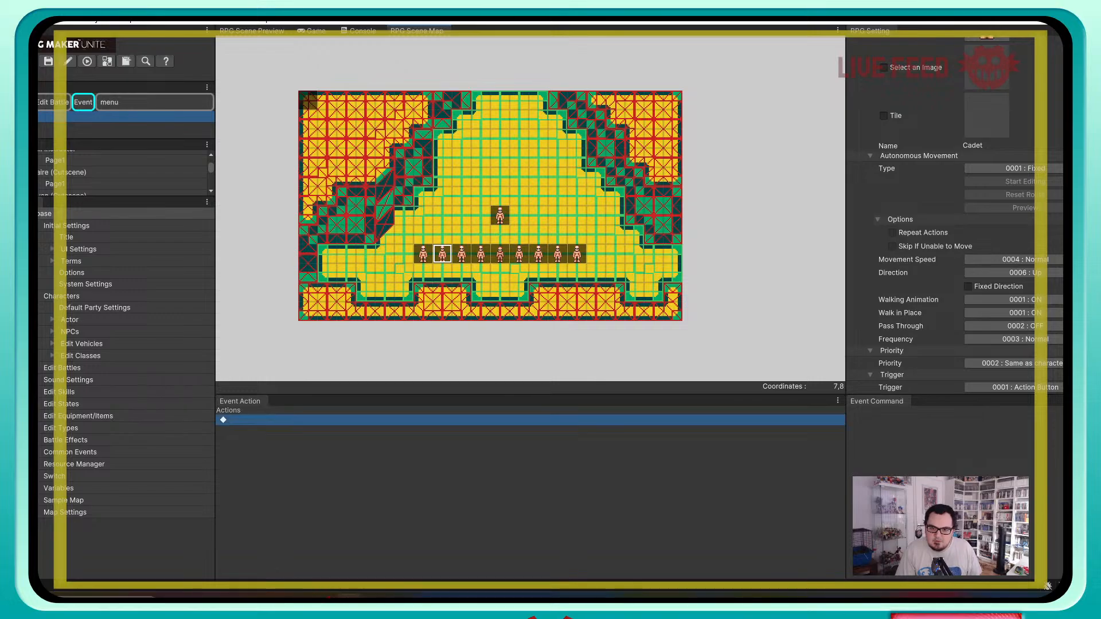
pyautogui.click(461, 254)
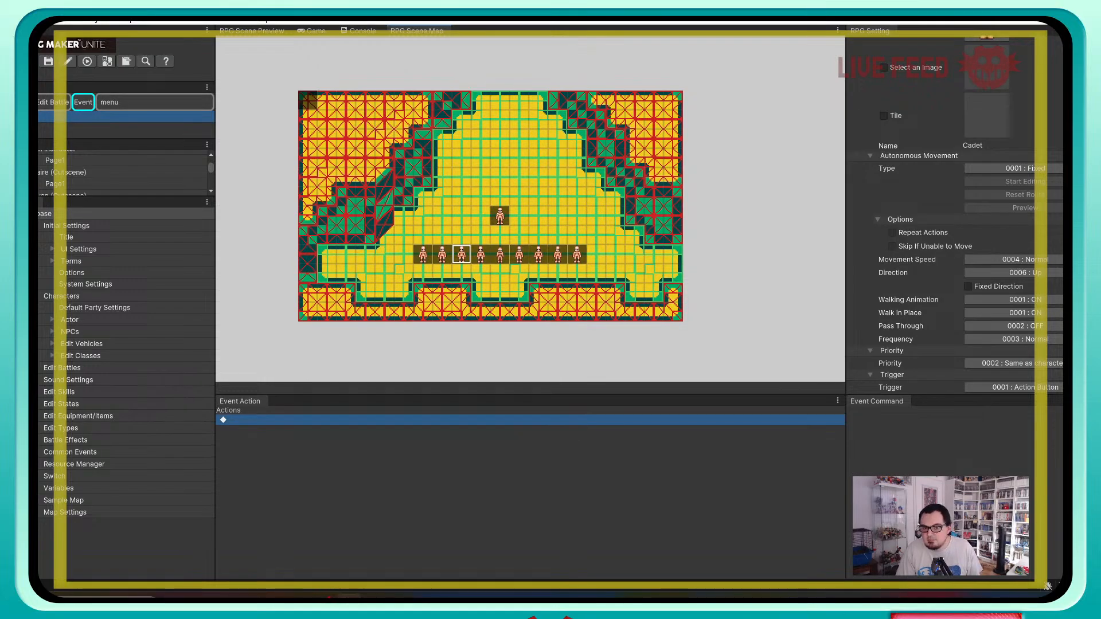
pyautogui.click(442, 254)
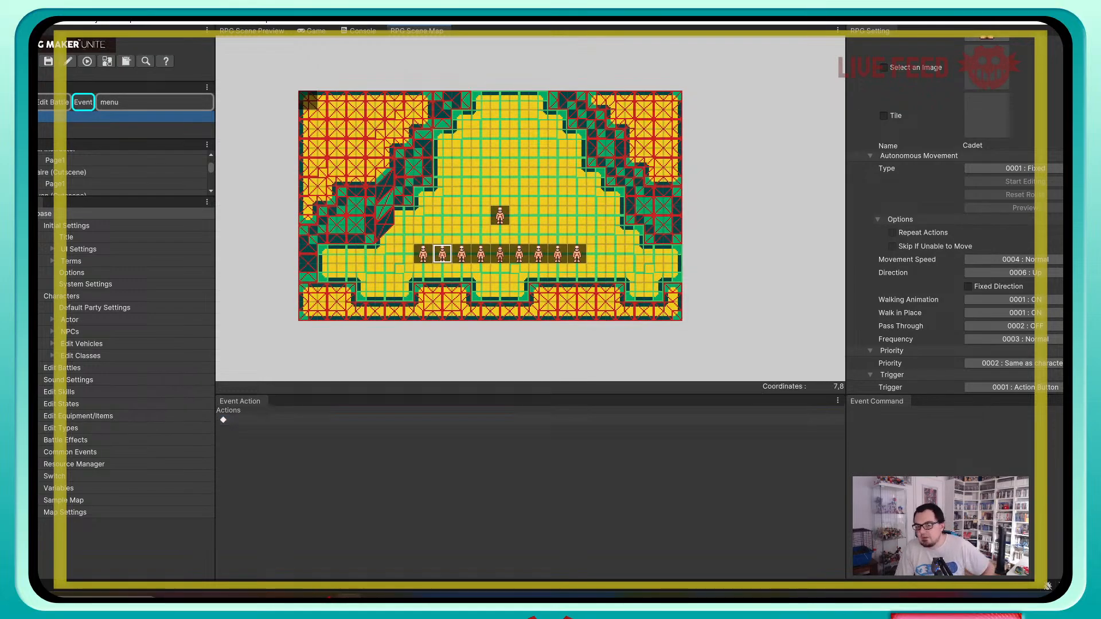
pyautogui.click(986, 325)
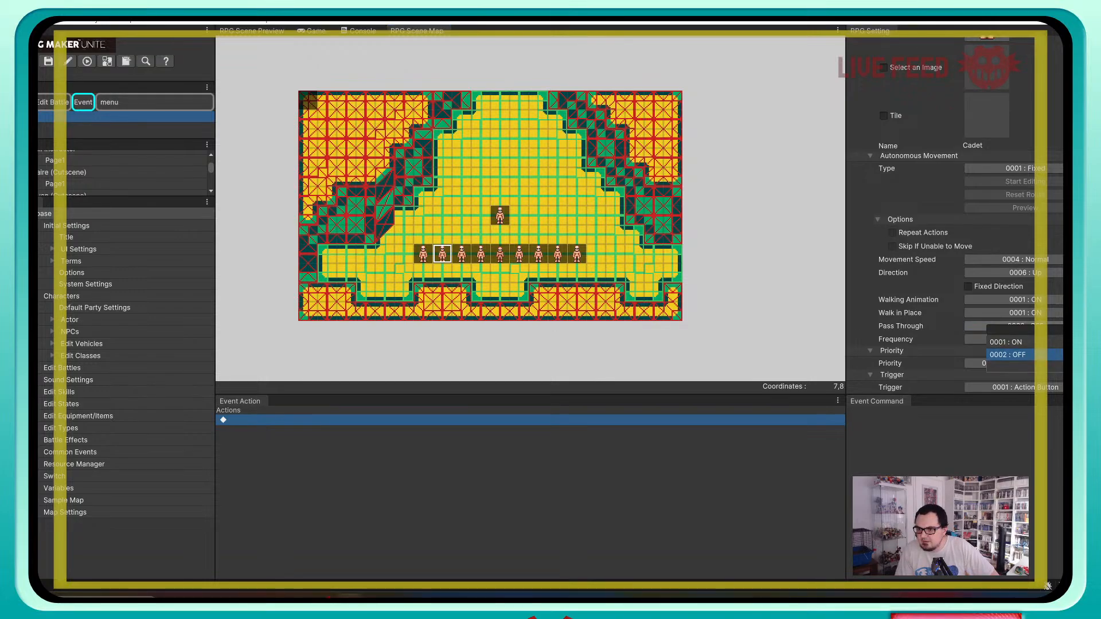
pyautogui.click(1009, 314)
pyautogui.click(1009, 342)
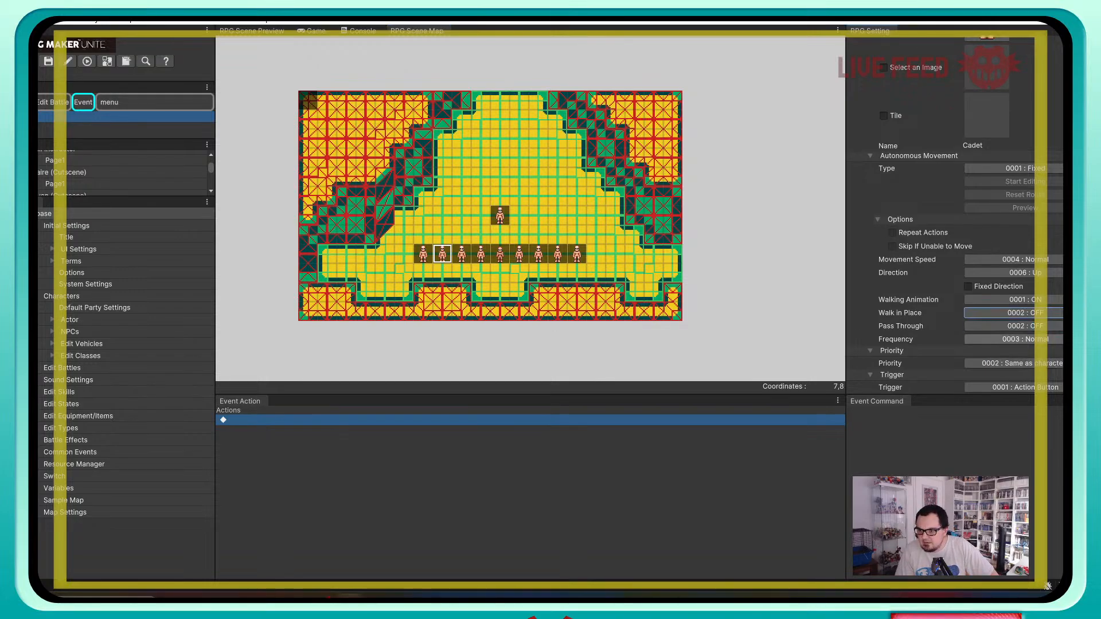
# Step: Set Walk in Place to OFF for the Cadet event on tile 8,8
pyautogui.click(462, 254)
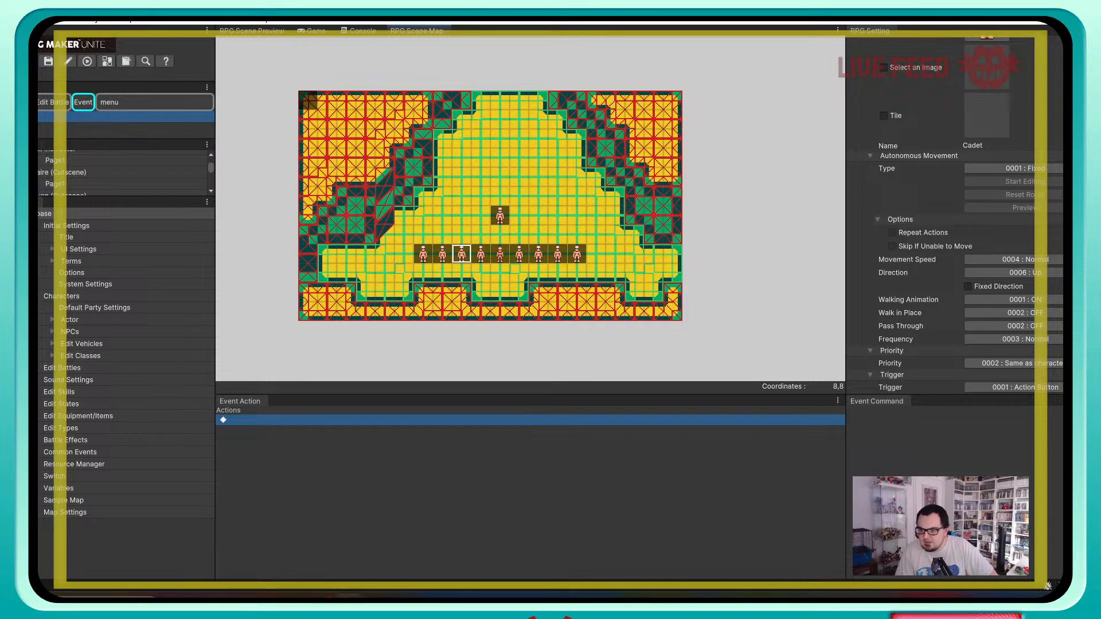
pyautogui.click(1010, 313)
pyautogui.click(1010, 328)
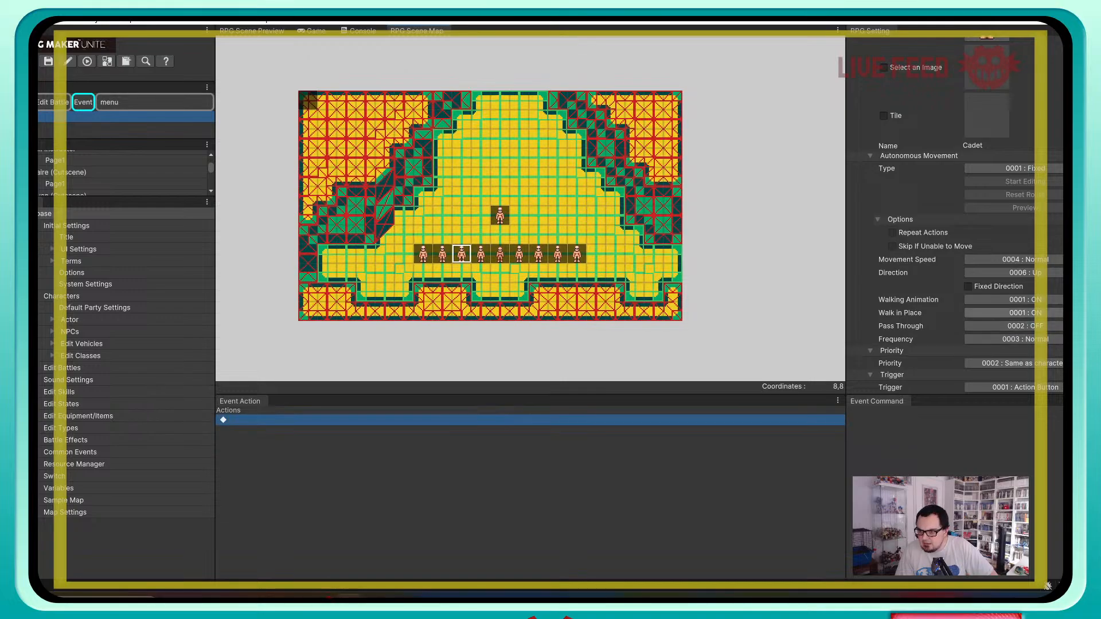
pyautogui.click(1009, 314)
pyautogui.click(1013, 344)
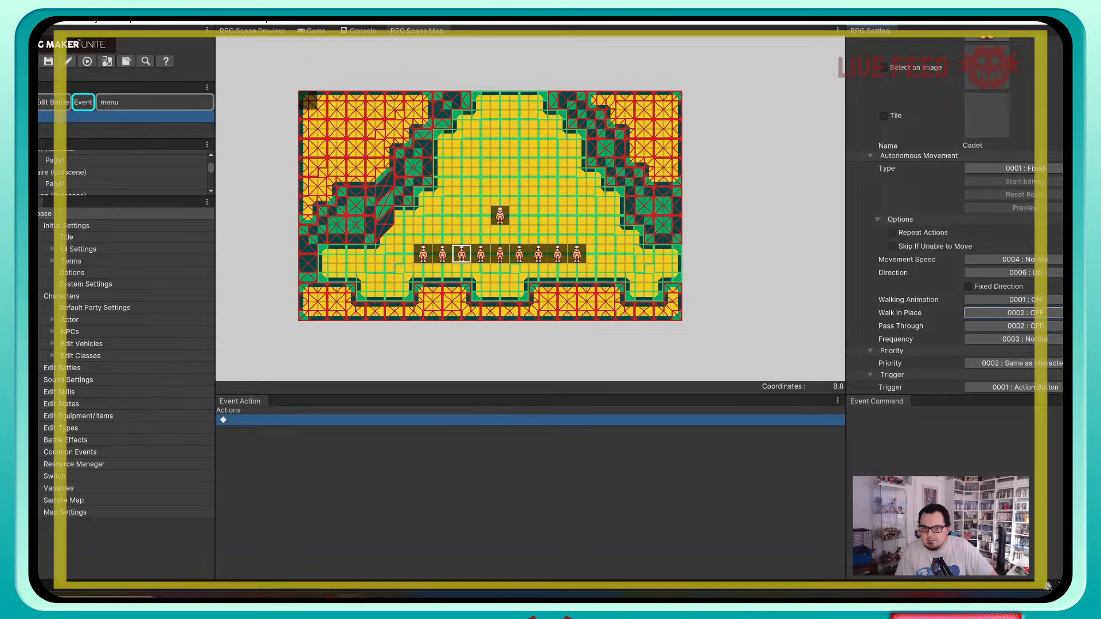
# Step: Set Walk in Place to OFF for the James event on tile 9,8 and the Bryan event on tile 11,8
pyautogui.click(480, 254)
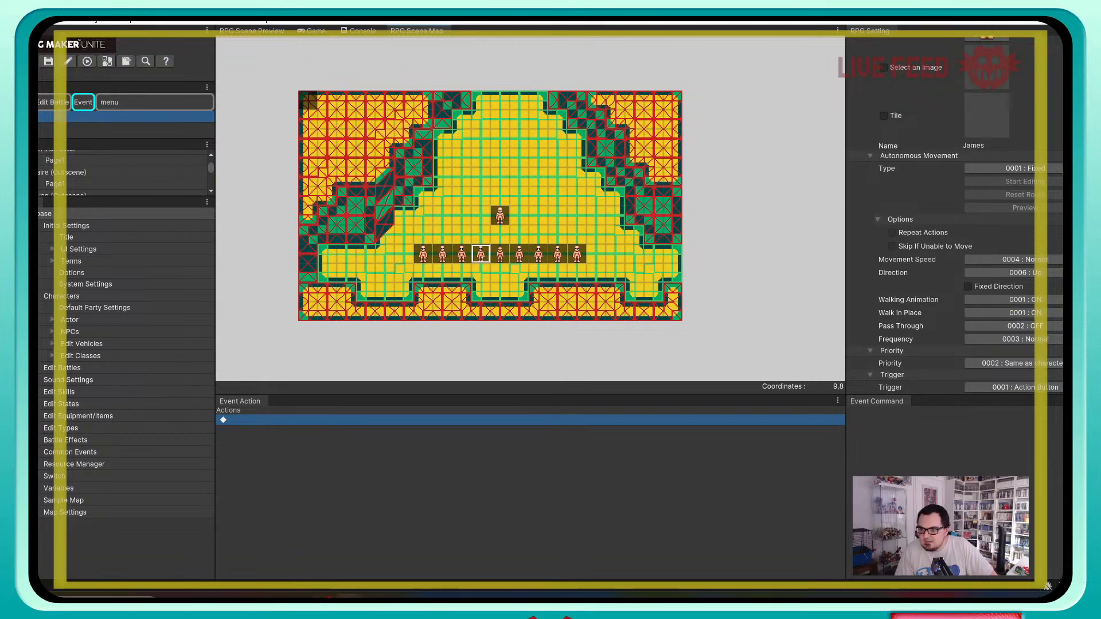
pyautogui.click(1010, 313)
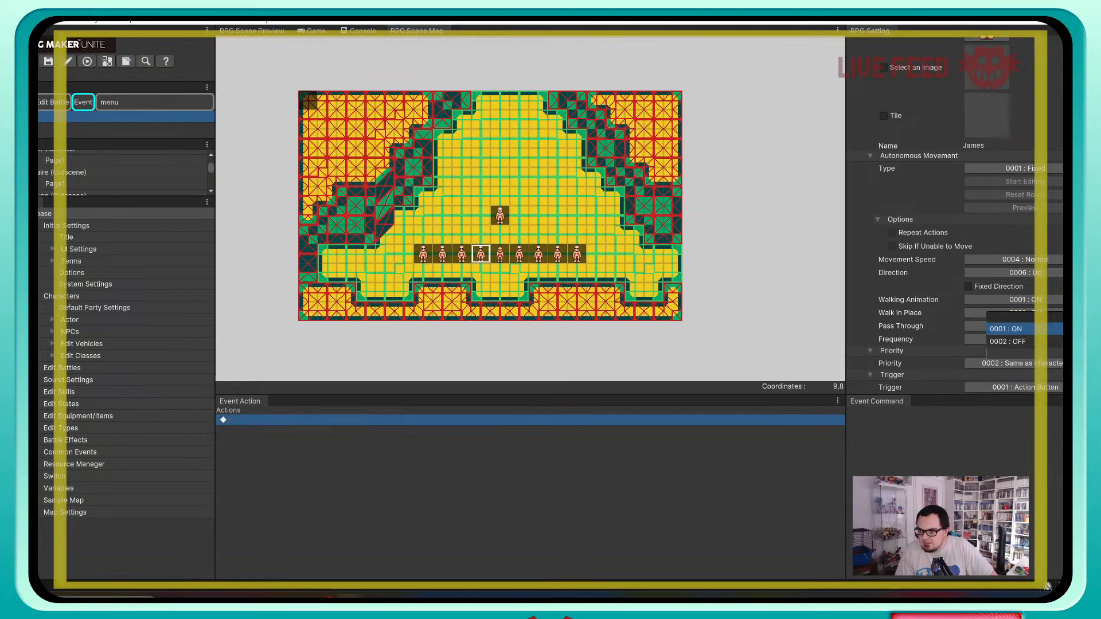
pyautogui.click(1012, 343)
pyautogui.click(519, 254)
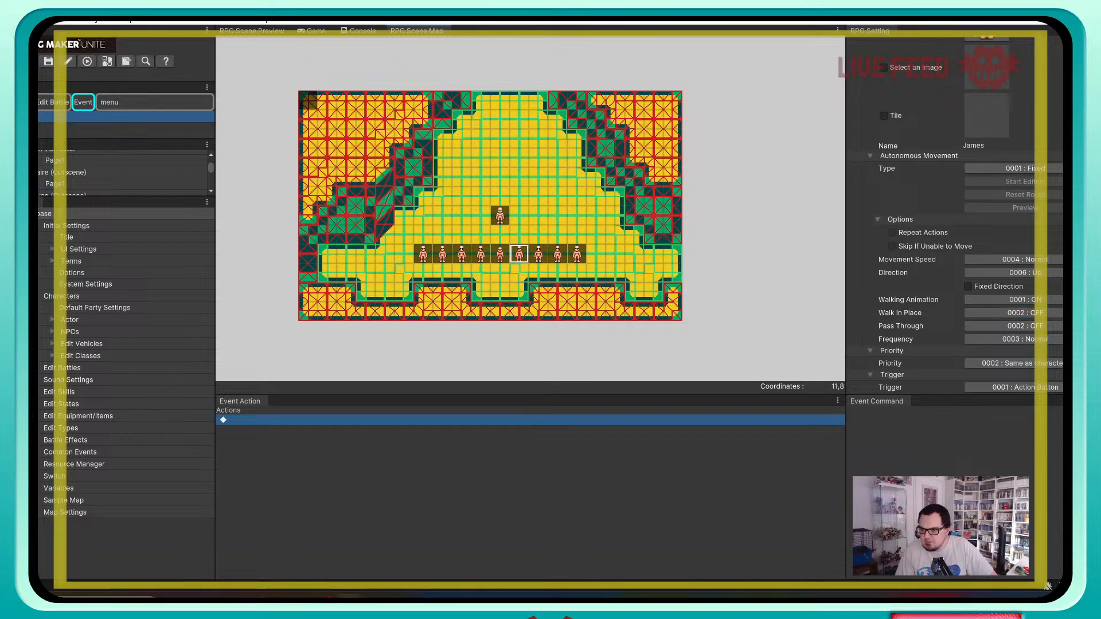
pyautogui.click(1010, 313)
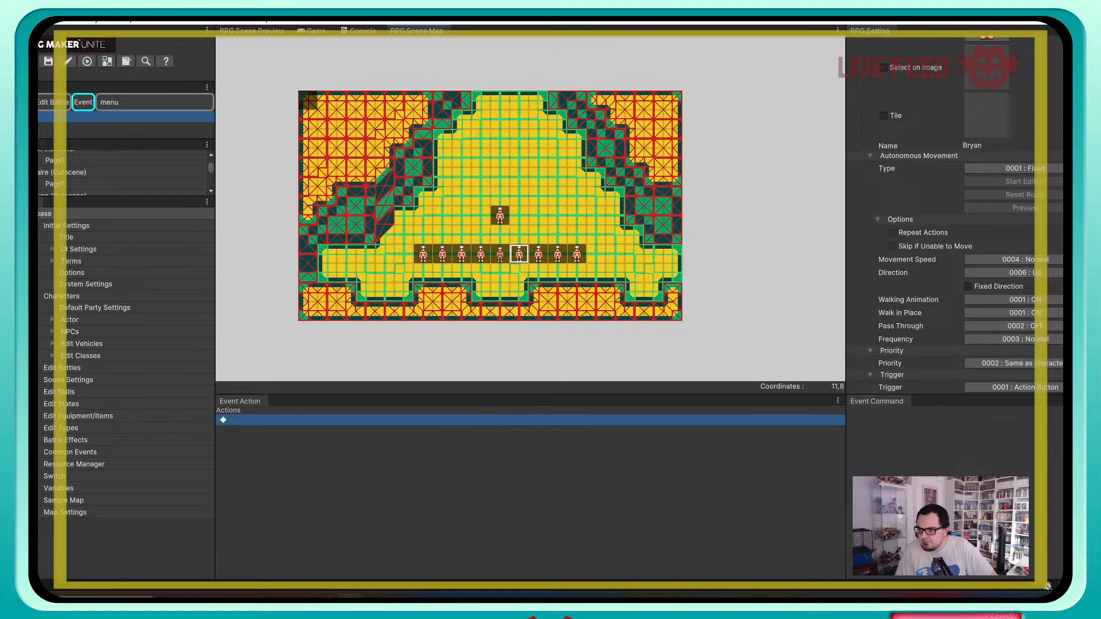
pyautogui.click(1013, 343)
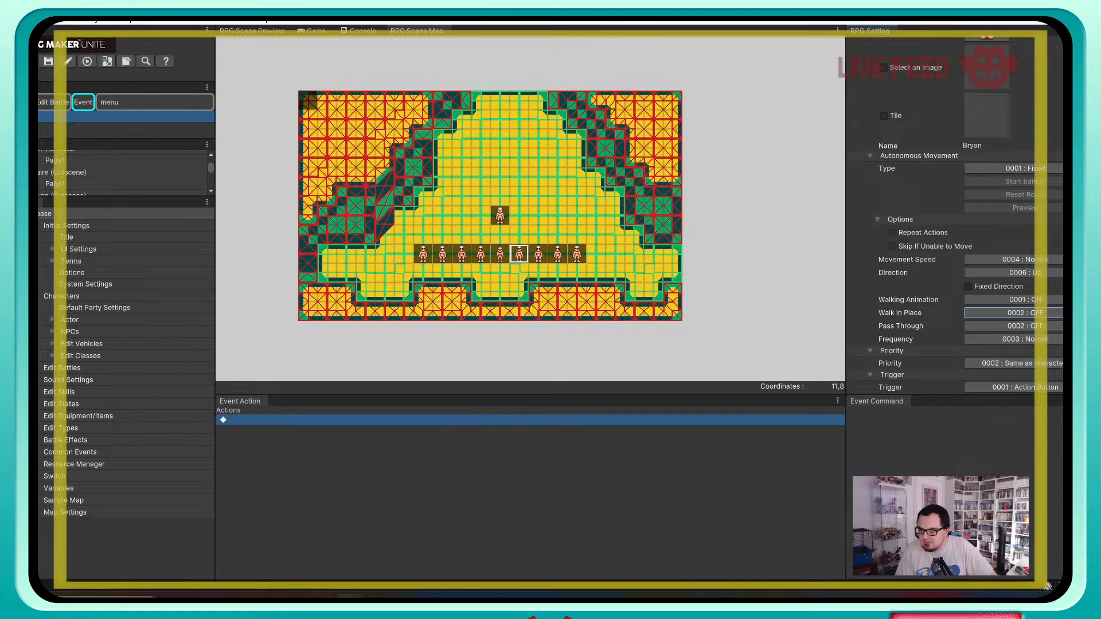
# Step: Set Walk in Place to OFF for the Cadet events on tiles 12,8, 13,8 and 14,8
pyautogui.click(538, 254)
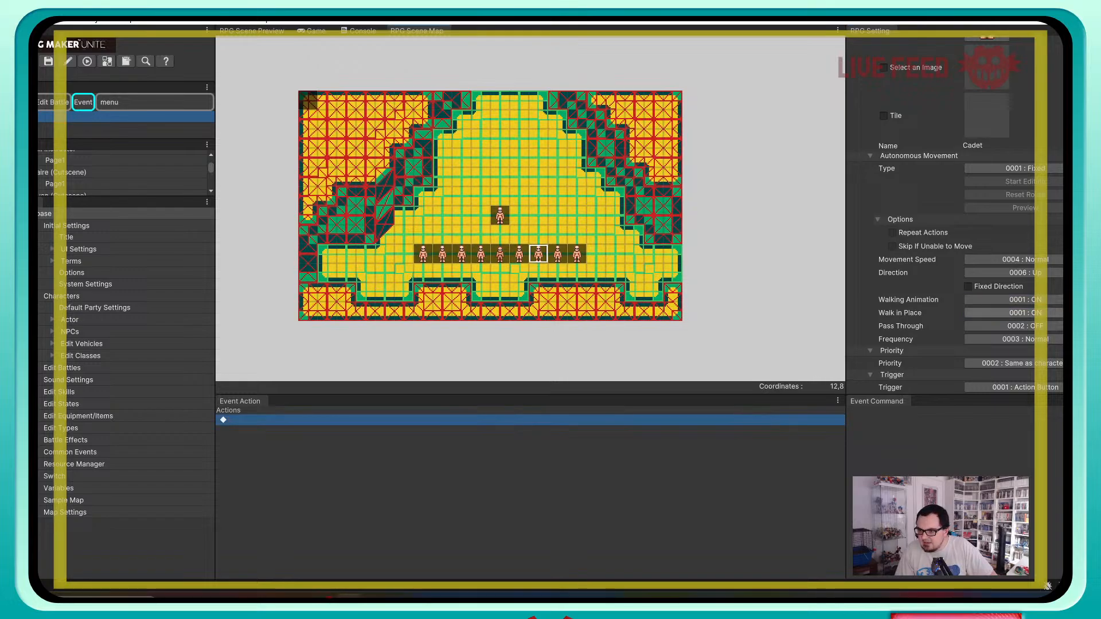
pyautogui.click(1009, 314)
pyautogui.click(1007, 344)
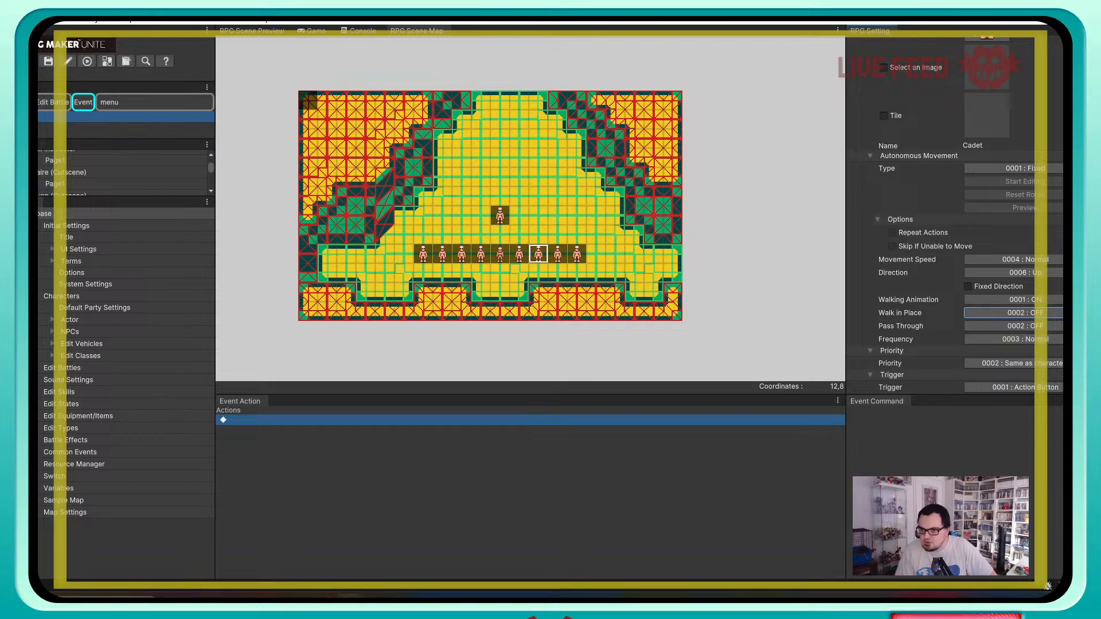
pyautogui.click(557, 254)
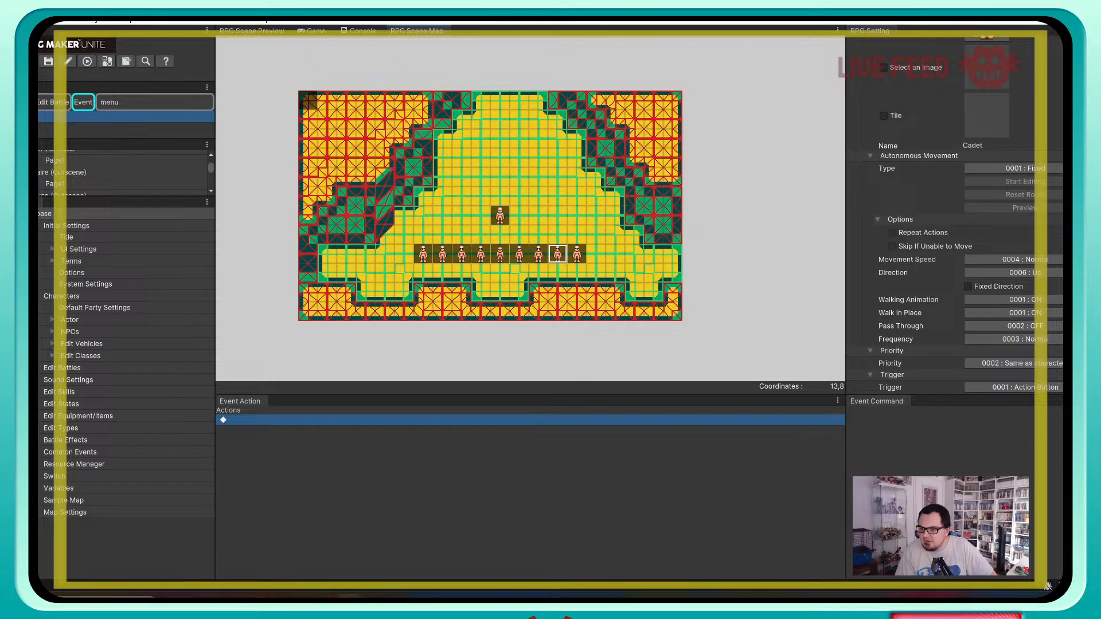
pyautogui.click(1008, 314)
pyautogui.click(1008, 342)
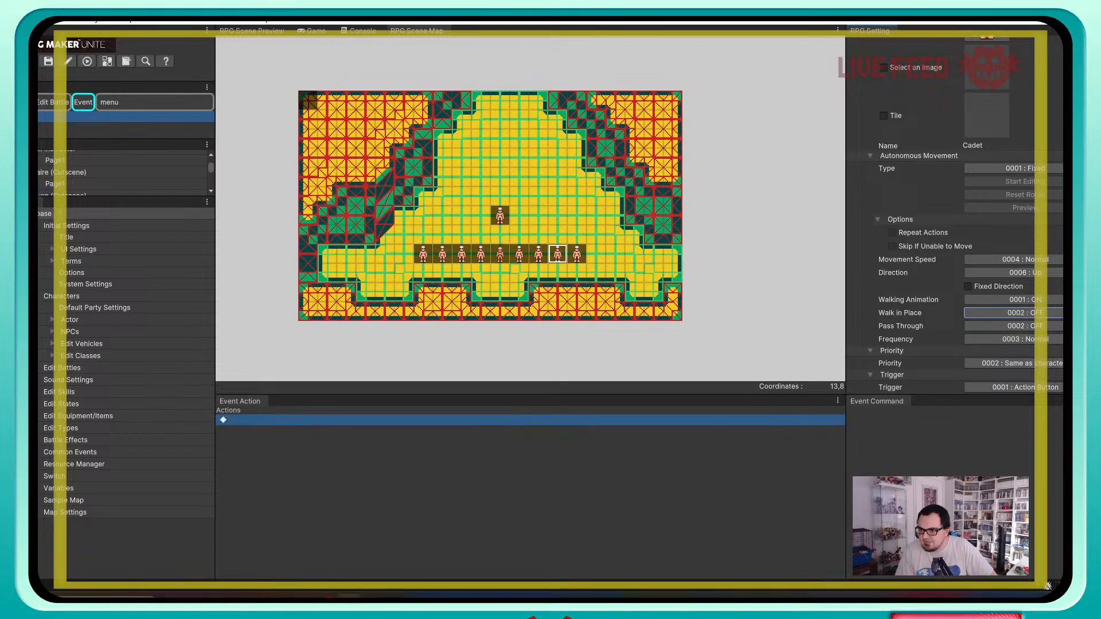
pyautogui.click(577, 254)
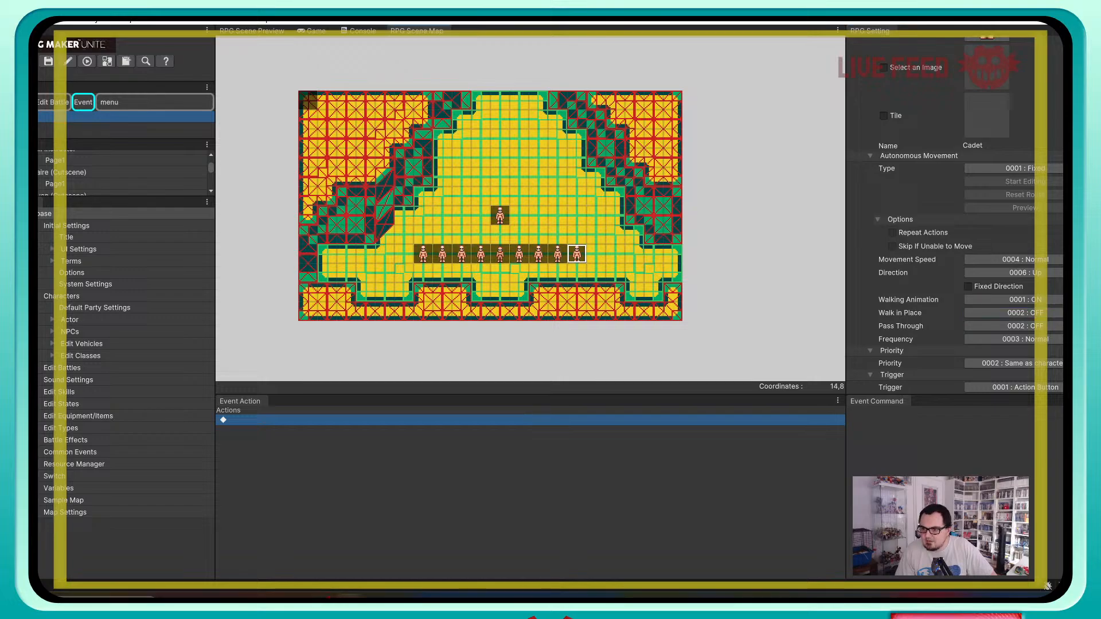
pyautogui.click(1007, 313)
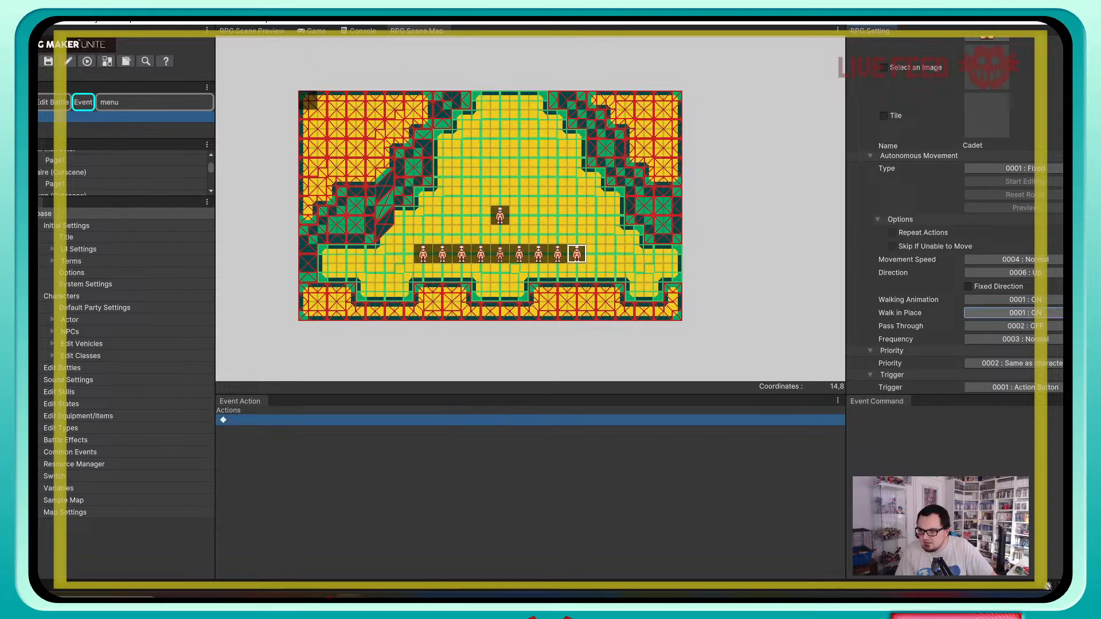
pyautogui.click(1008, 313)
pyautogui.click(1008, 342)
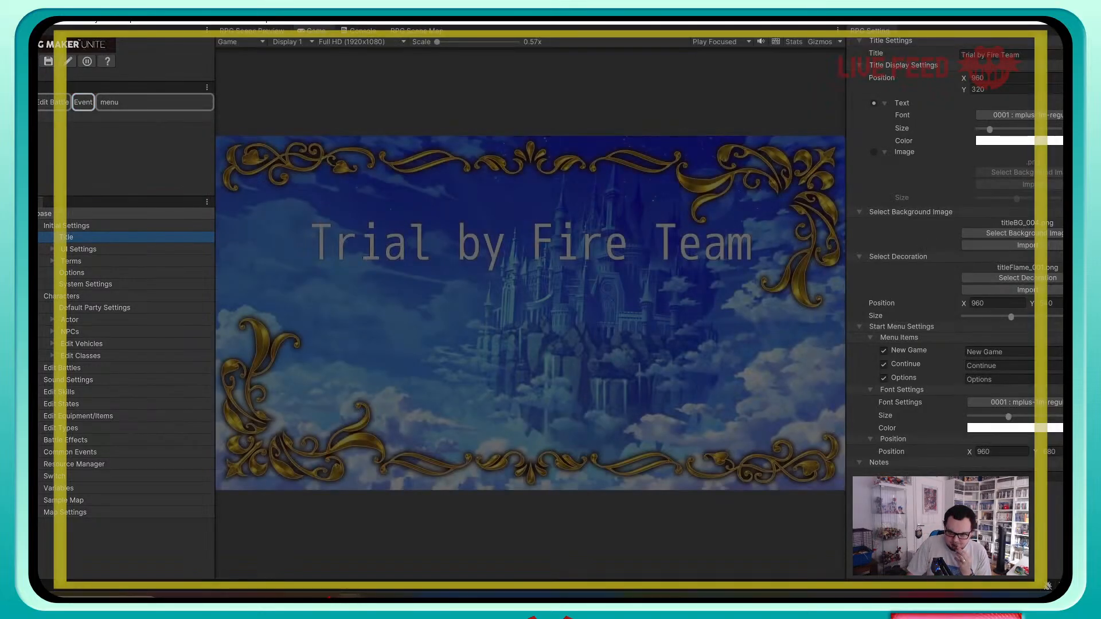
# Step: Start a new game in the playtest to check the motionless line-up, and end the playtest
pyautogui.press('Return')
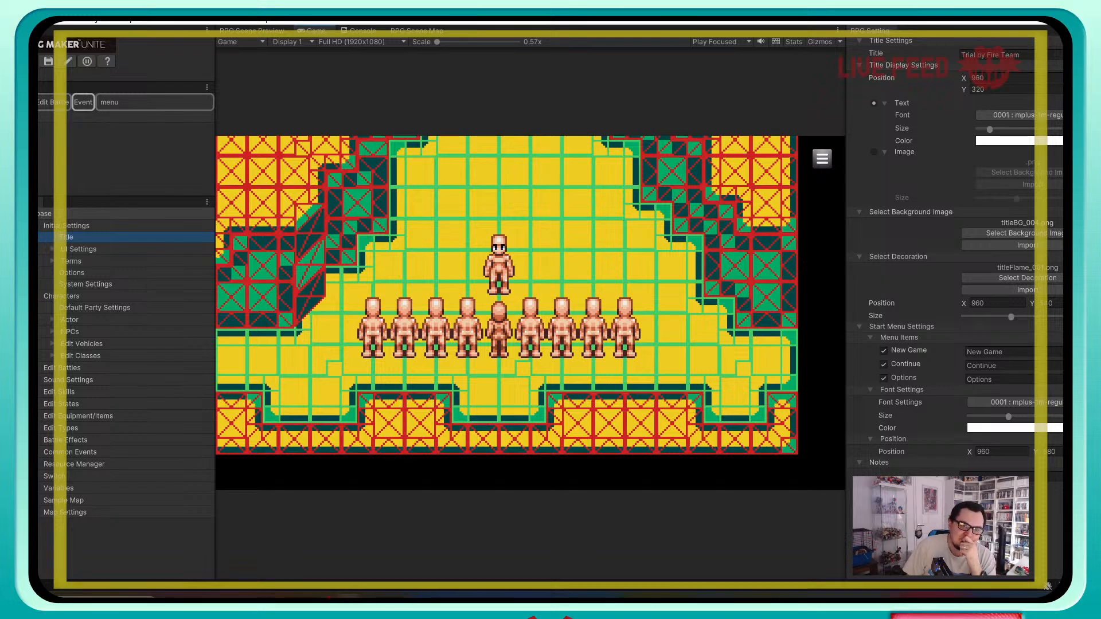
pyautogui.hotkey('ctrl', 'p')
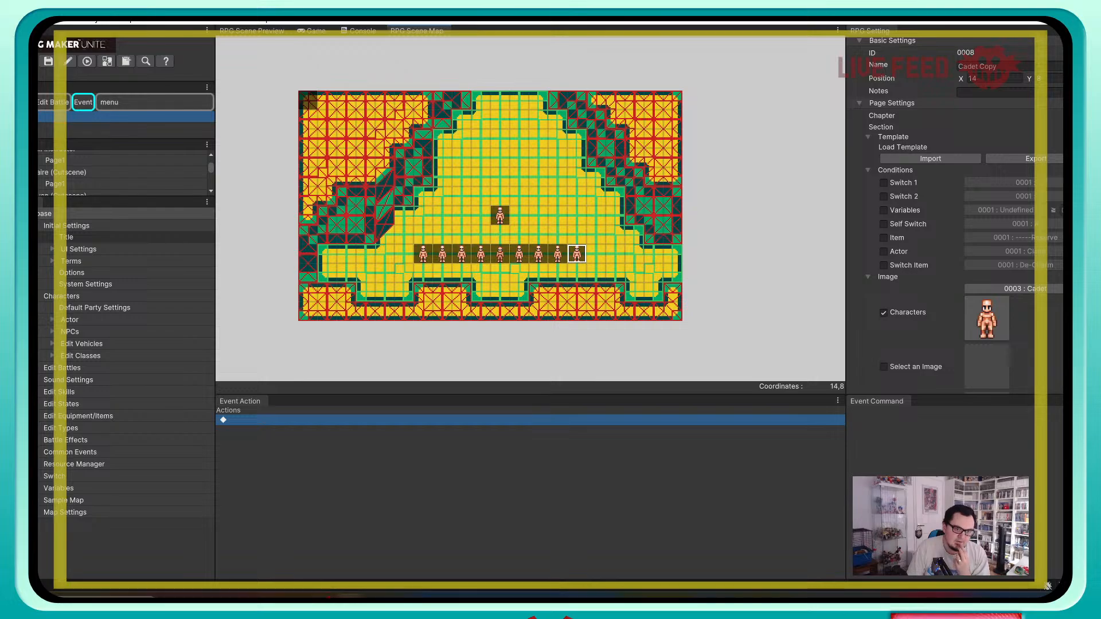
# Step: Open the title screen settings and look through the fonts available for the title text, leaving the font as it is
pyautogui.click(66, 237)
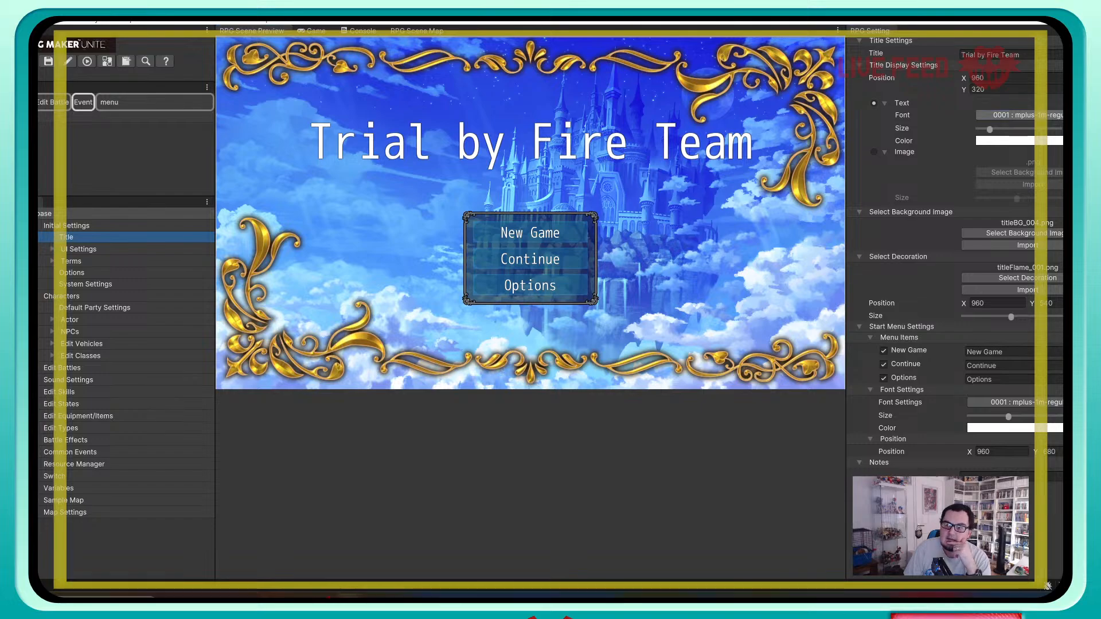
pyautogui.click(1019, 114)
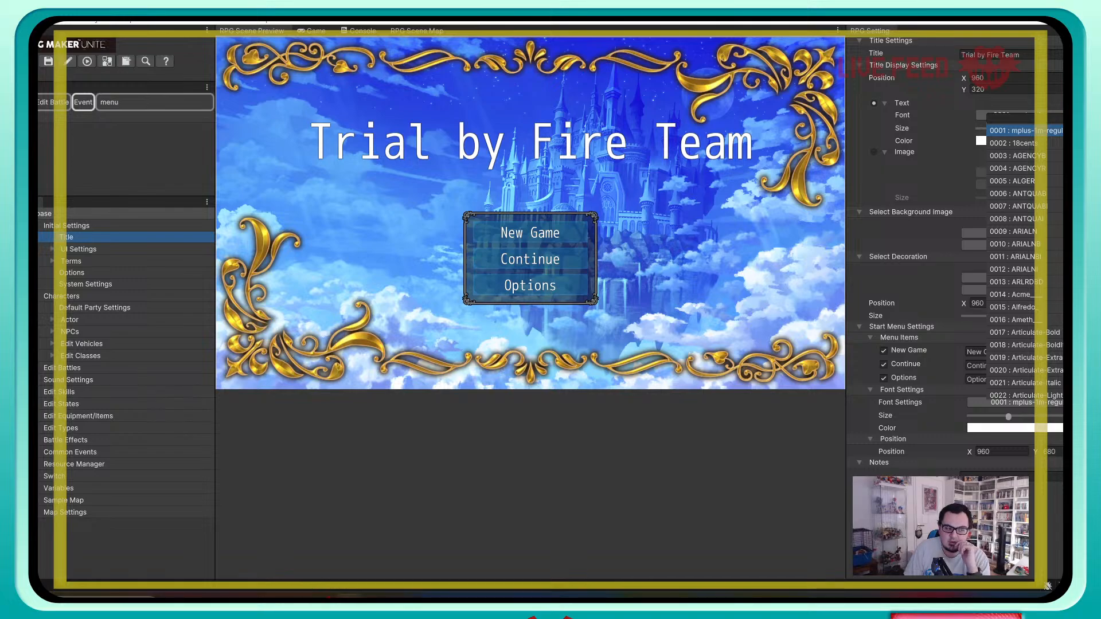
pyautogui.scroll(-20, 1025, 264)
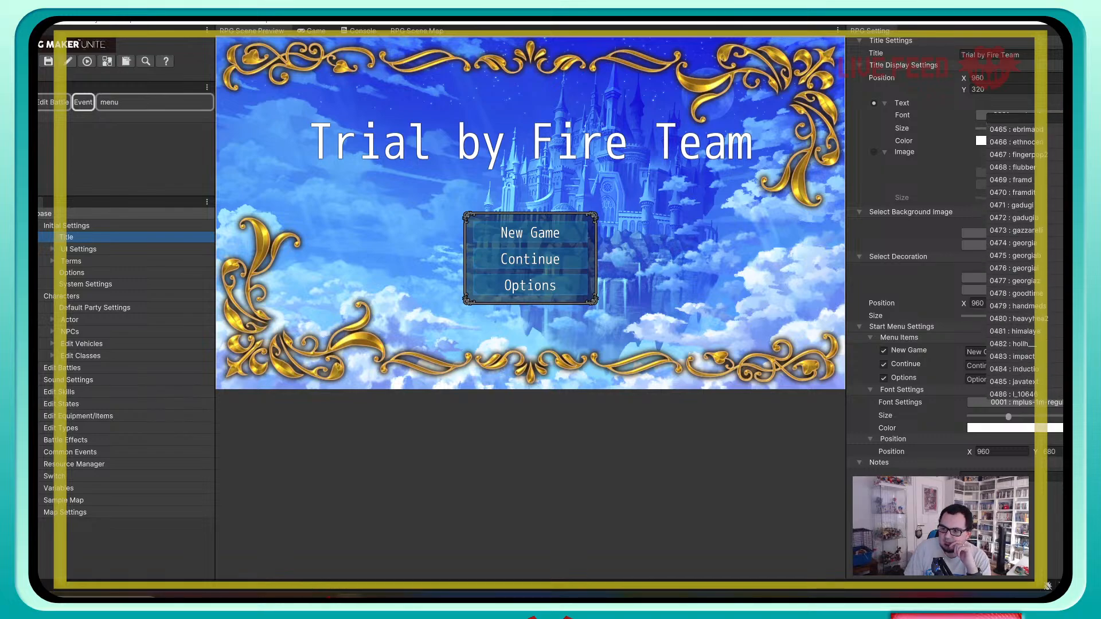
pyautogui.scroll(-7, 1026, 263)
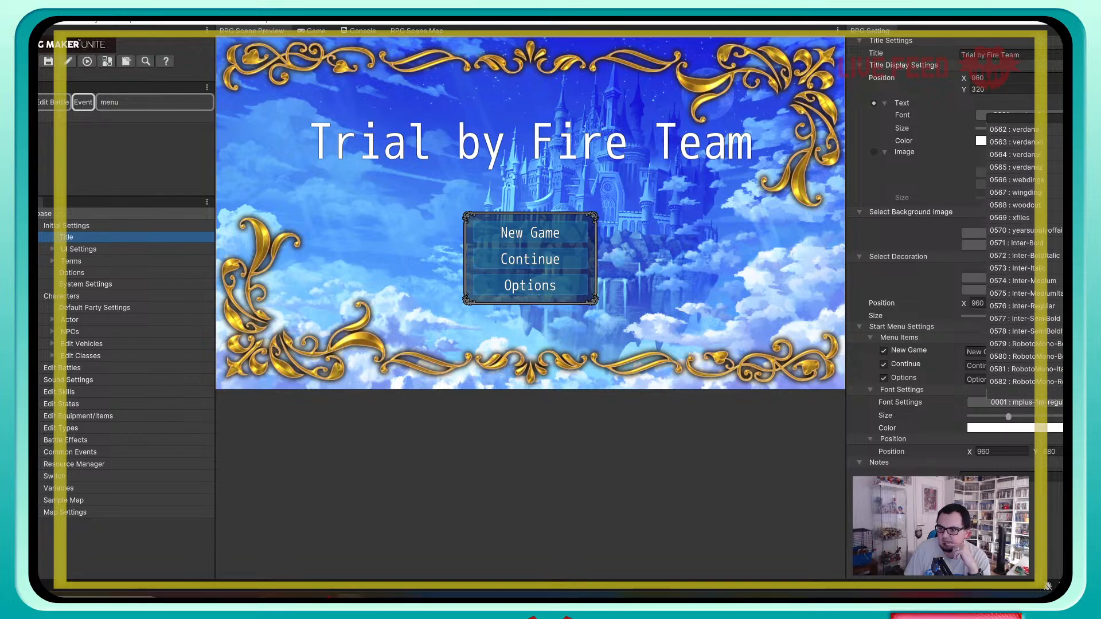
pyautogui.scroll(20, 1025, 258)
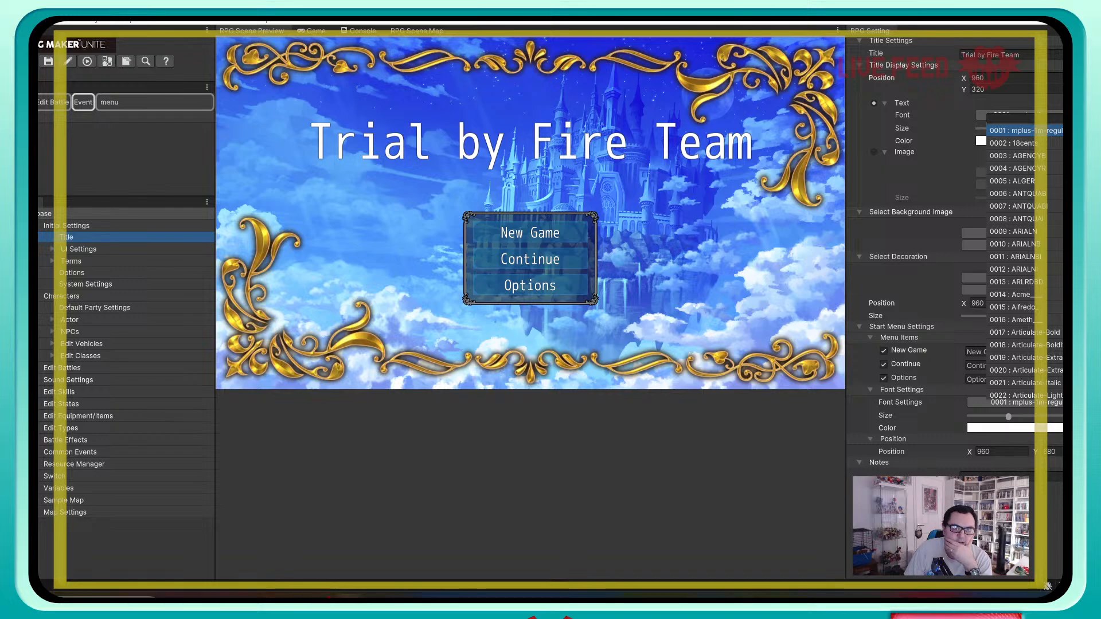
pyautogui.press('Escape')
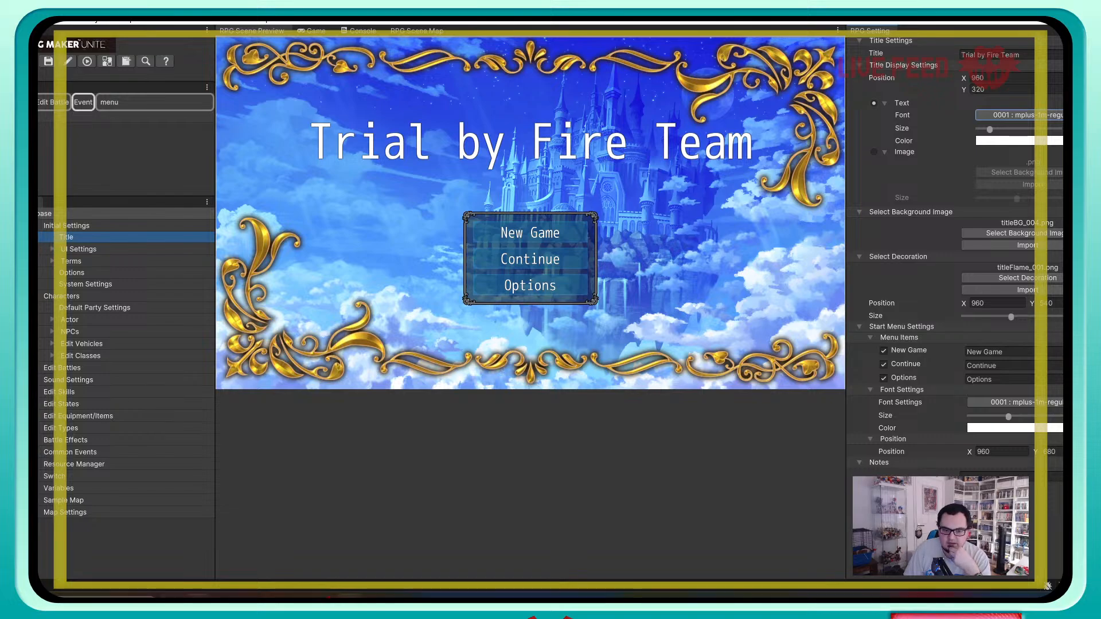
# Step: Switch to File Explorer and preview the font file WebsterChunkyPix.ttf in the Unite Templates folder
pyautogui.moveTo(198, 595)
pyautogui.click(198, 540)
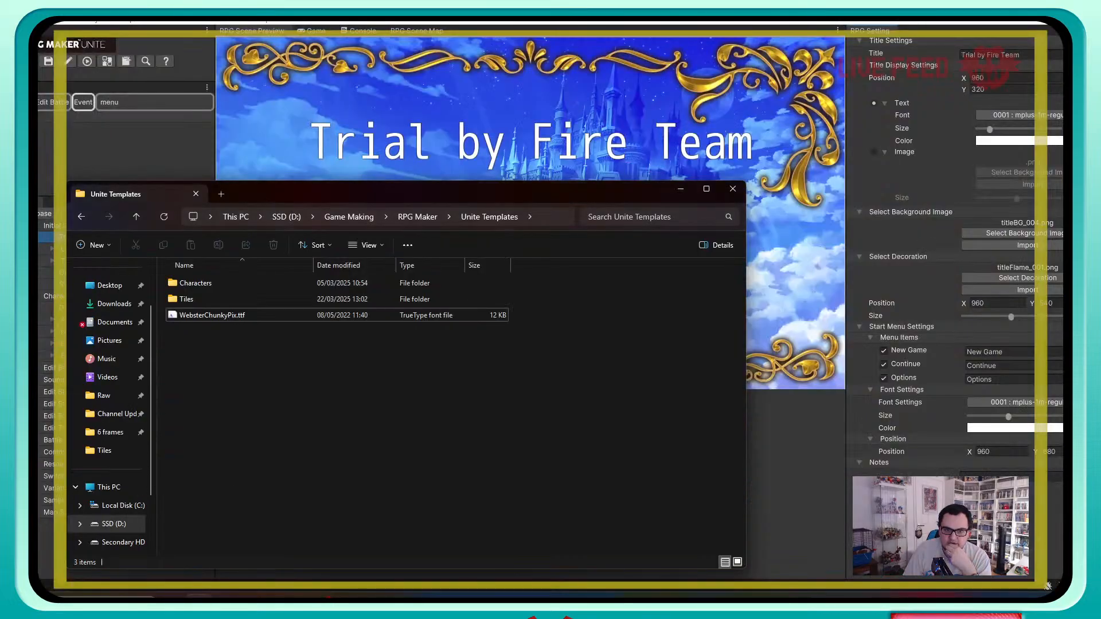
pyautogui.doubleClick(213, 316)
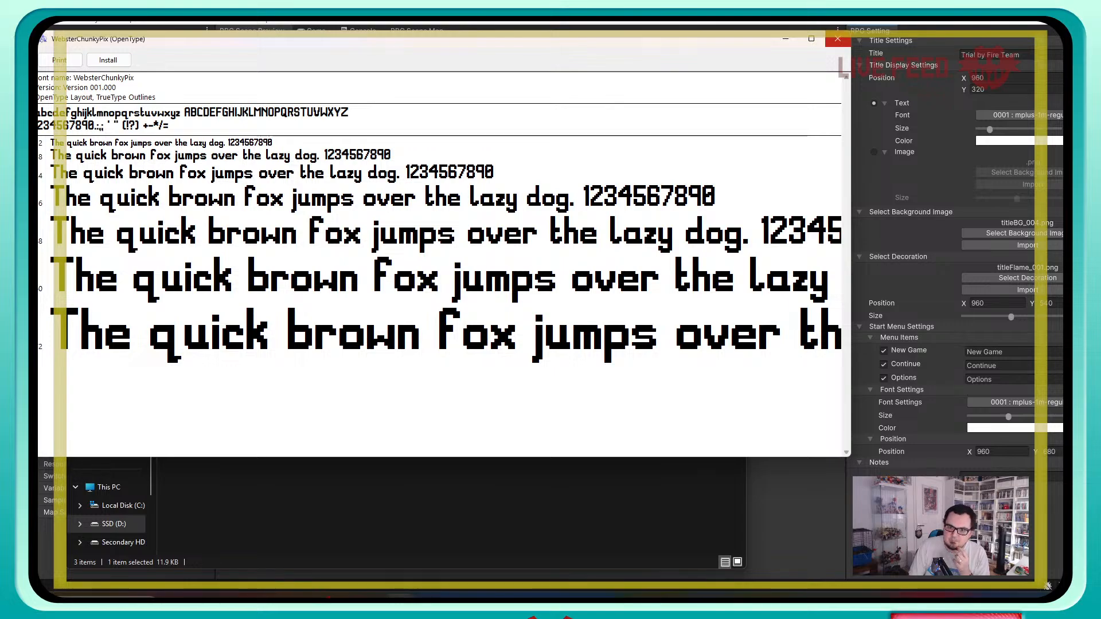
# Step: Close the font preview, return to RPG Maker Unite and switch the layout to RPG Maker+Unity Editor
pyautogui.click(838, 38)
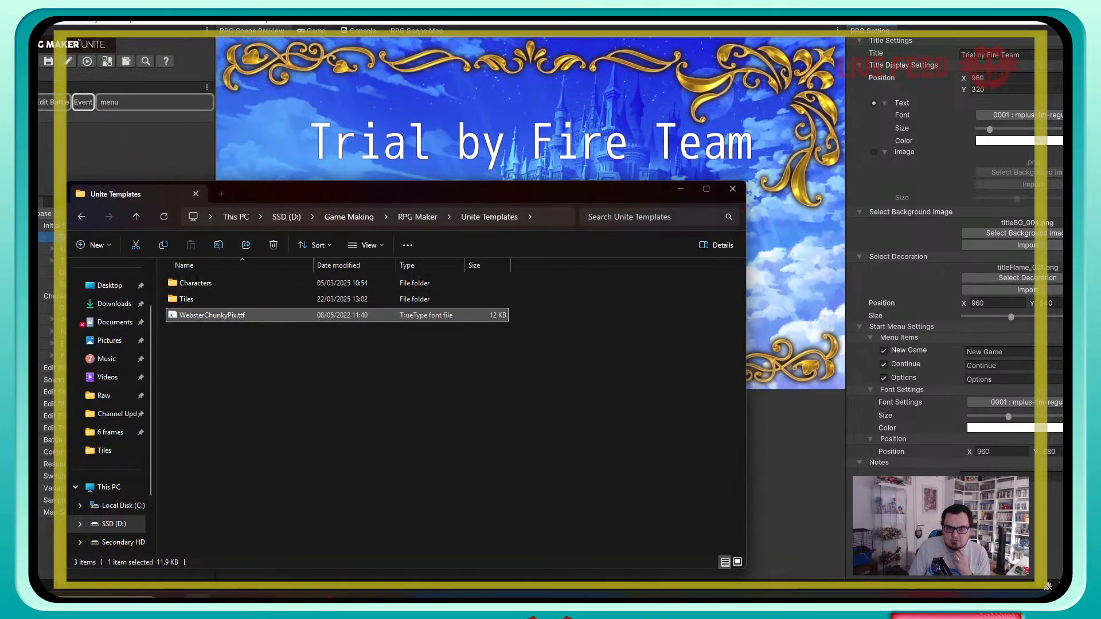
pyautogui.click(1020, 115)
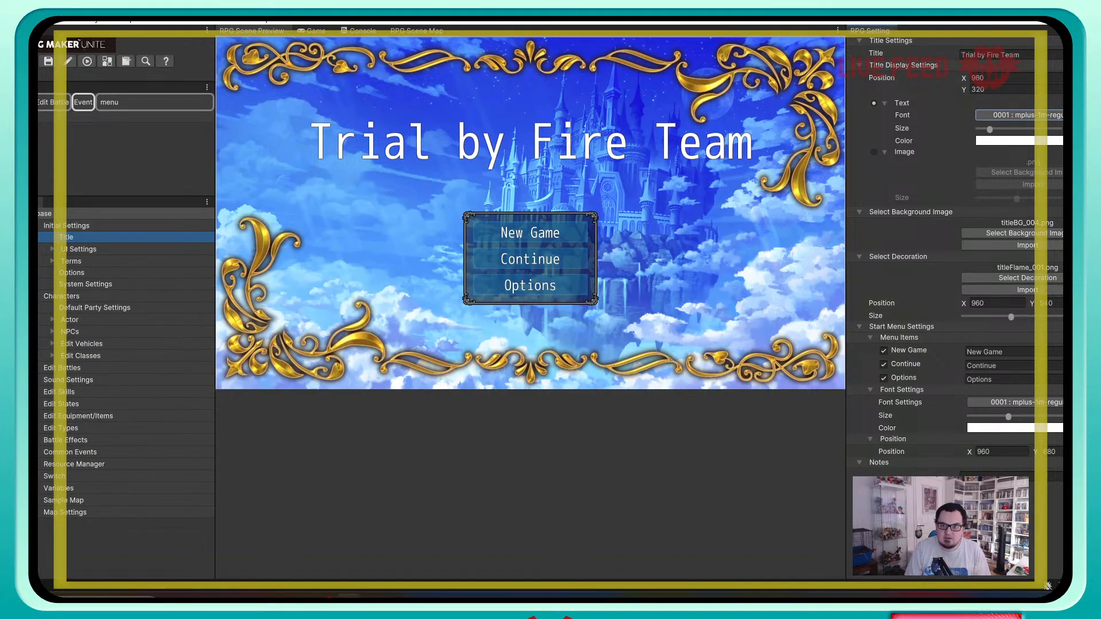
pyautogui.click(198, 19)
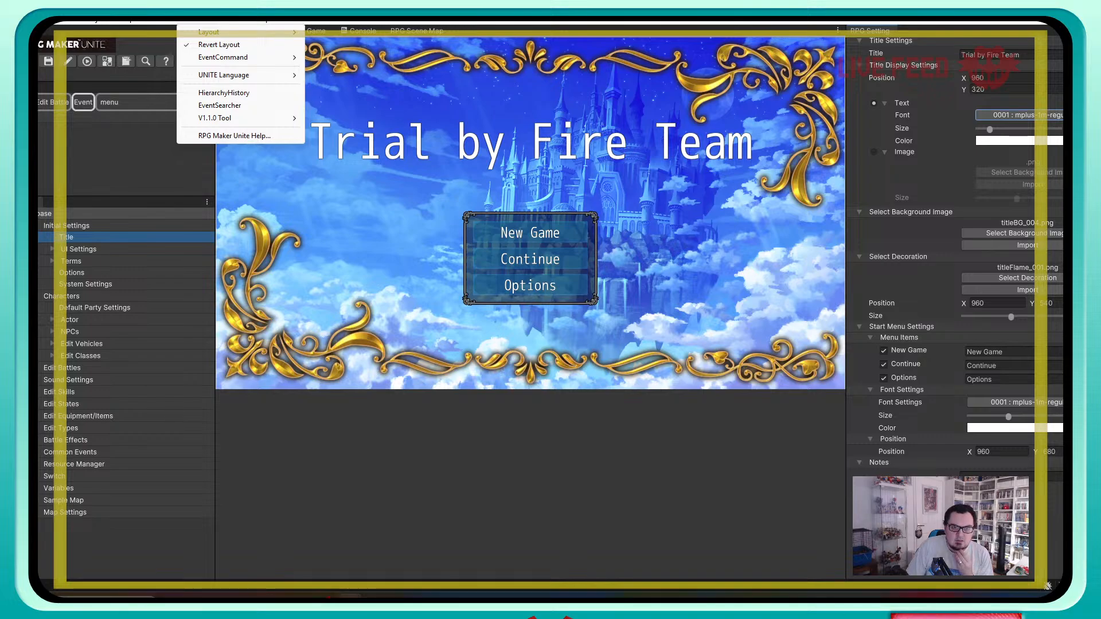
pyautogui.moveTo(230, 31)
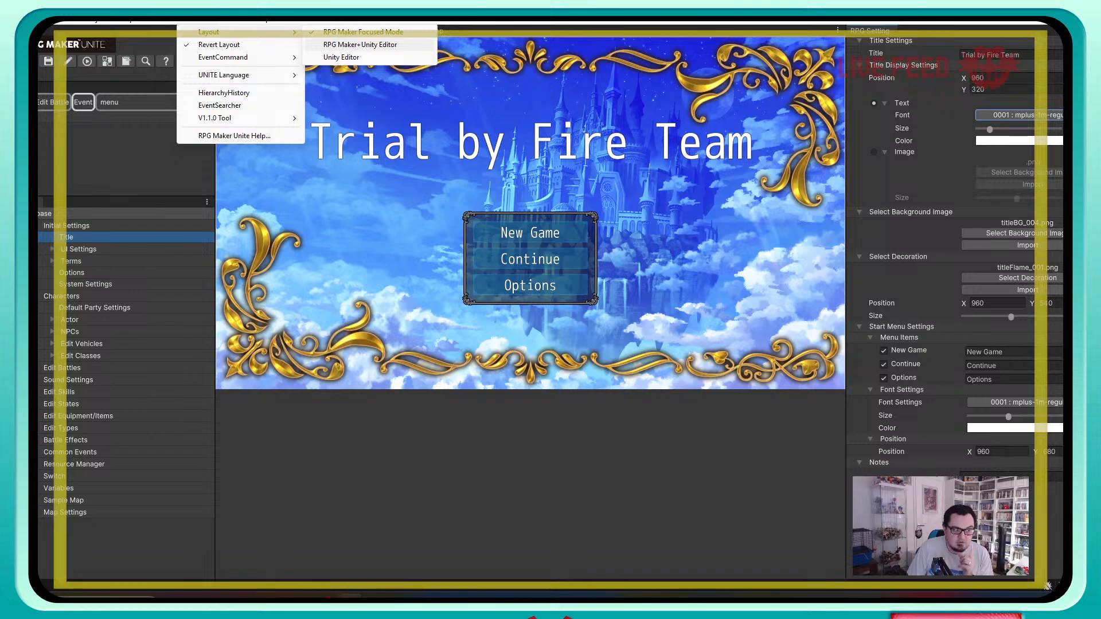
pyautogui.click(360, 44)
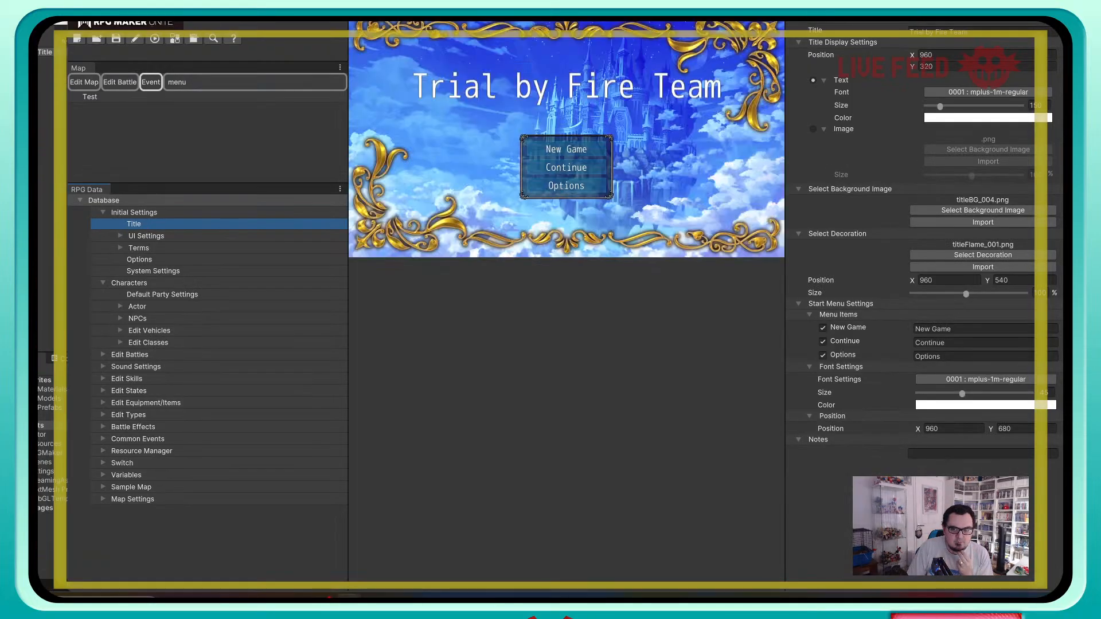
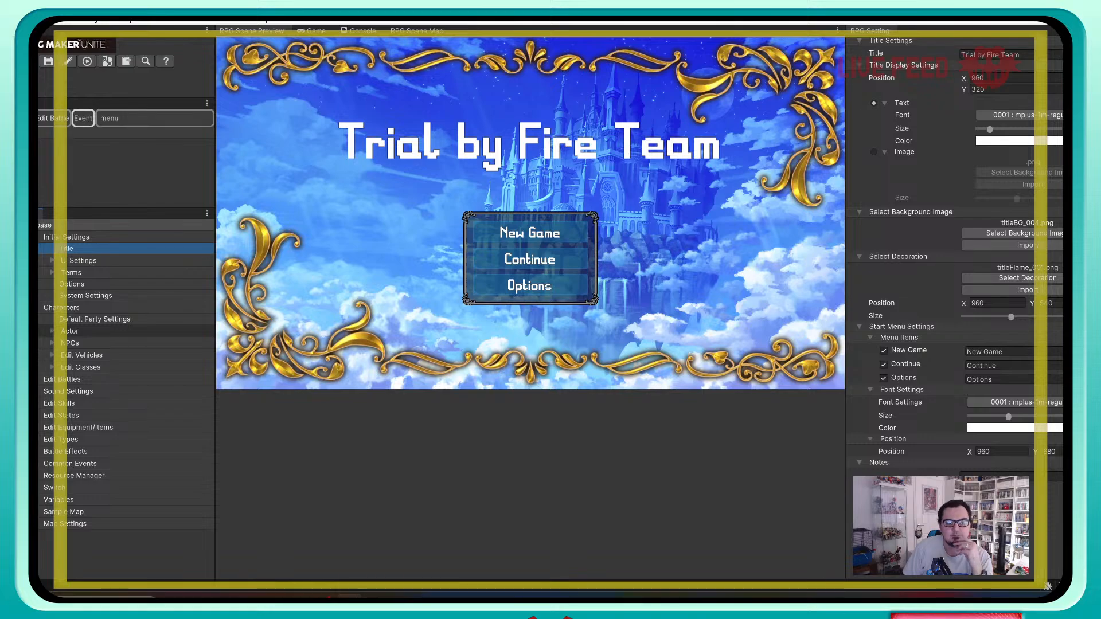
# Step: Review the font in the shared UI settings and on the game menu's Main, Items, Skills, Equipment and Status screens
pyautogui.click(78, 261)
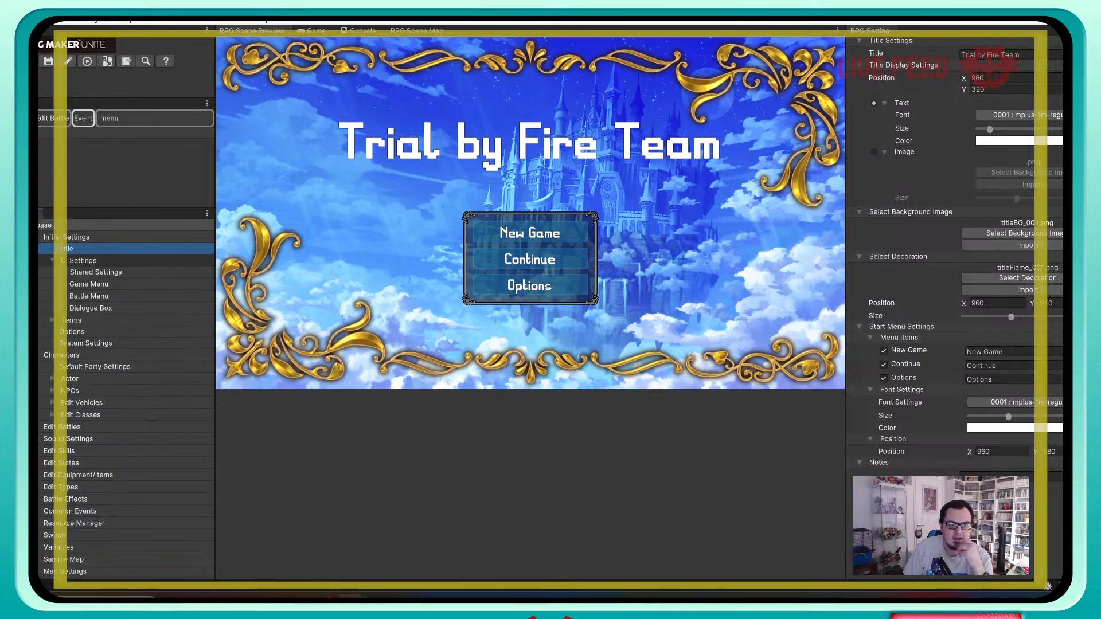
pyautogui.click(96, 272)
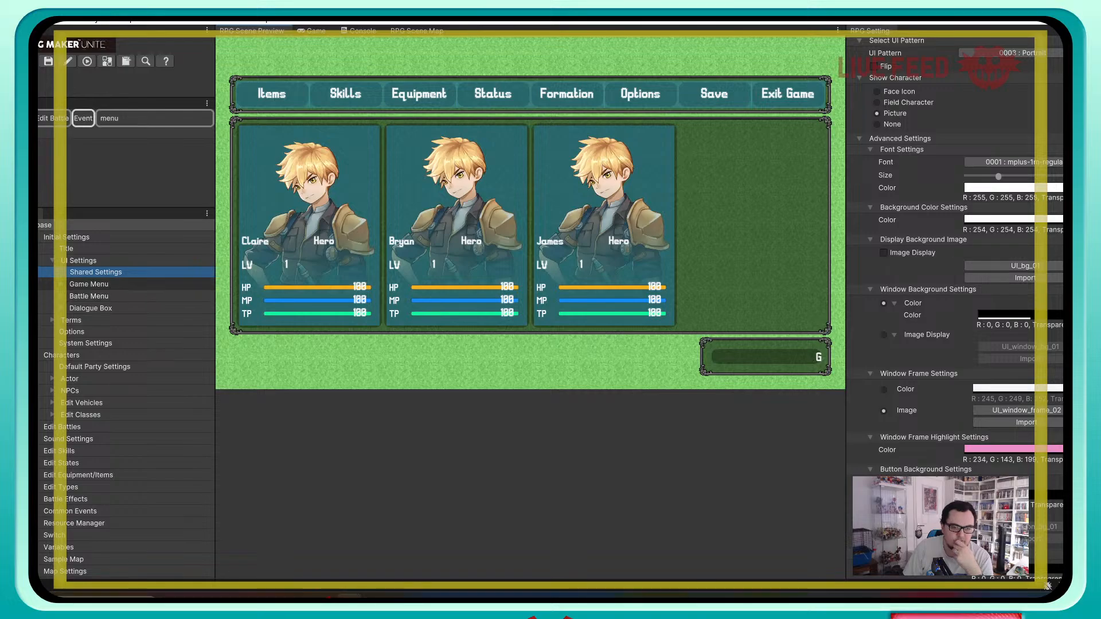
pyautogui.click(75, 284)
pyautogui.click(85, 296)
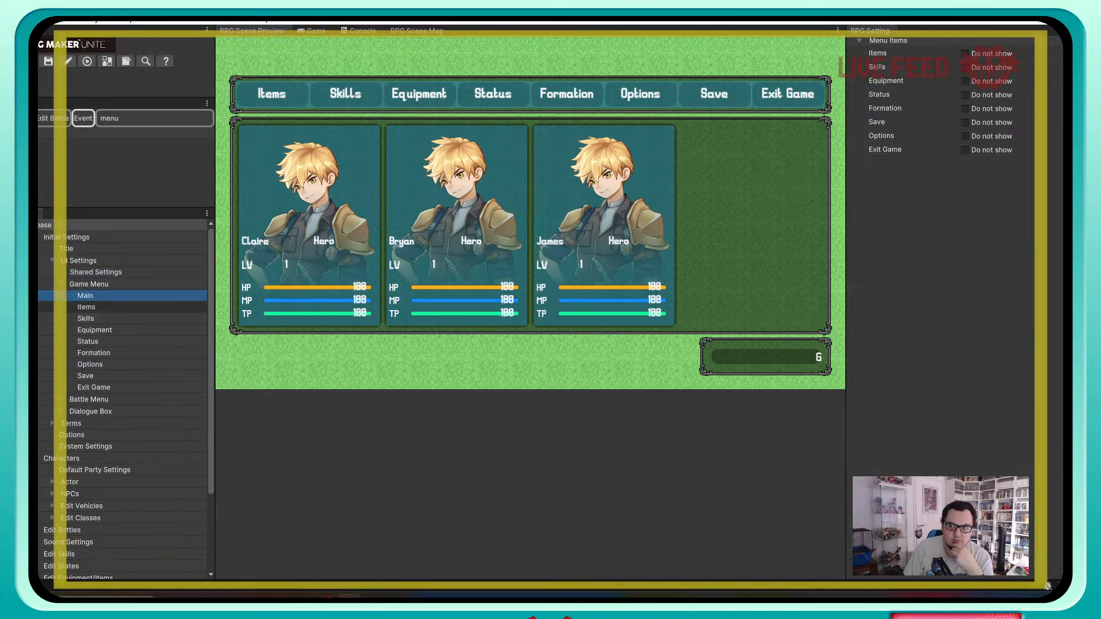
pyautogui.click(86, 307)
pyautogui.click(85, 319)
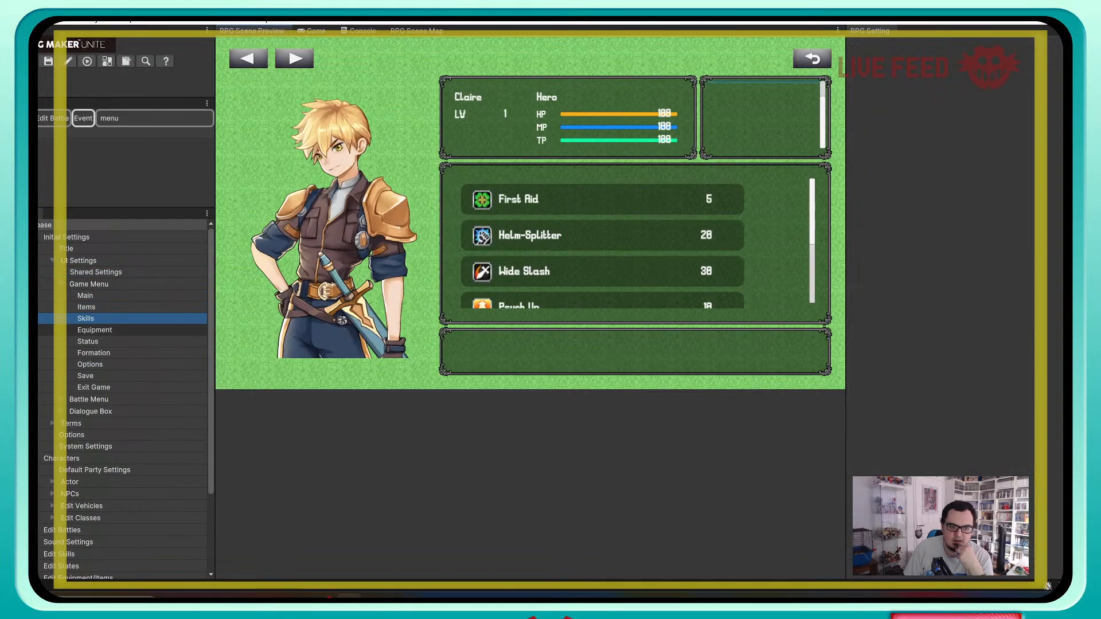
pyautogui.click(95, 330)
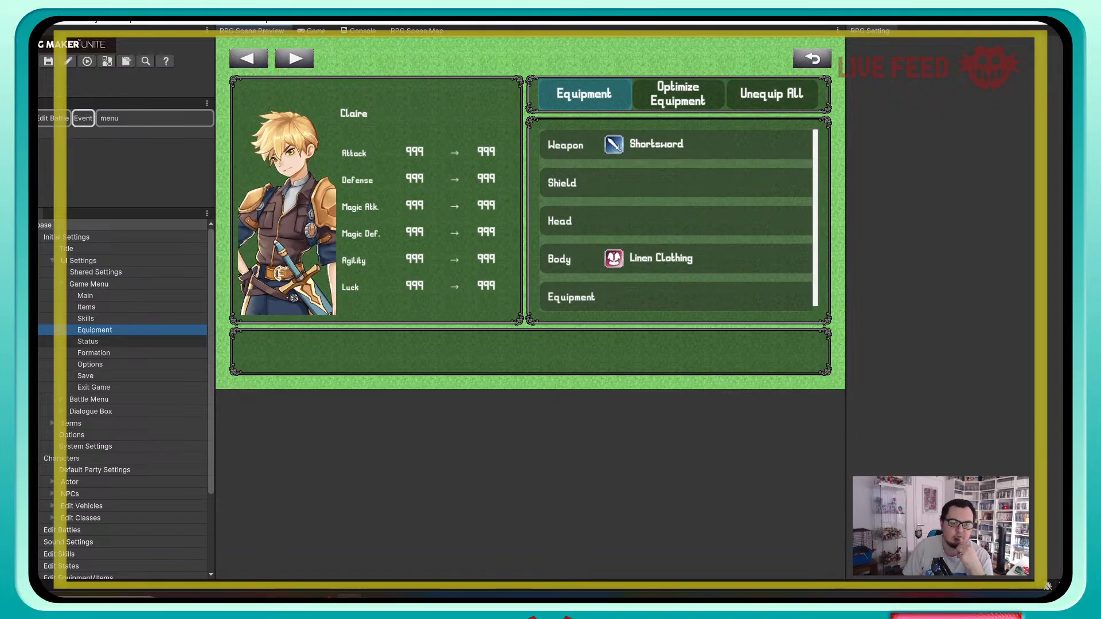
pyautogui.click(87, 341)
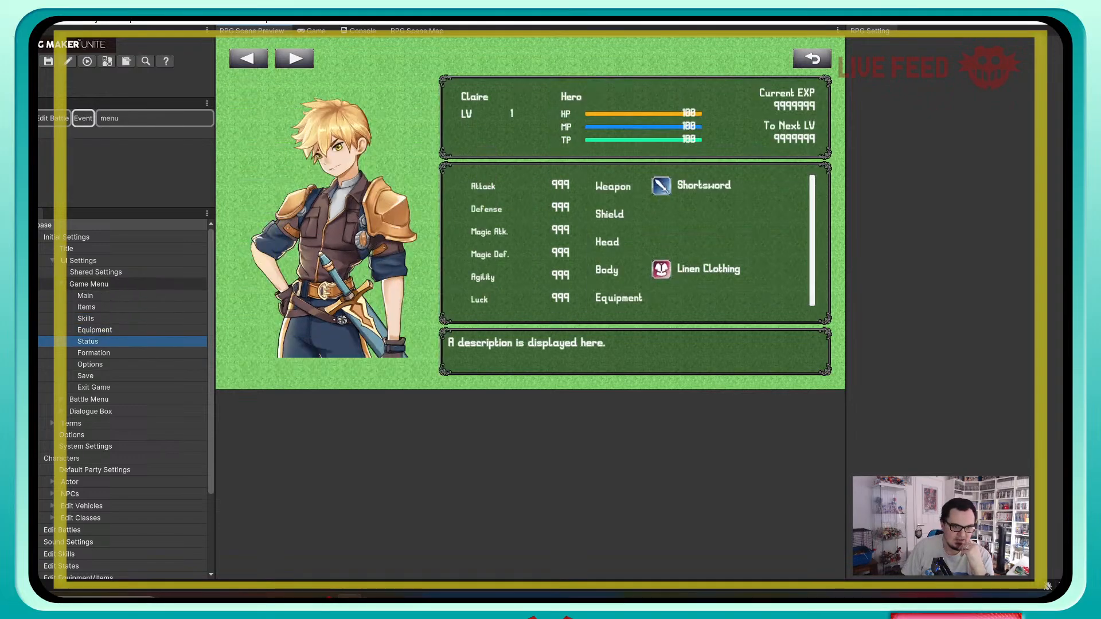
# Step: Review the battle menu's Main screen and the dialogue box's Character Display and Choices screens
pyautogui.click(62, 284)
pyautogui.click(61, 296)
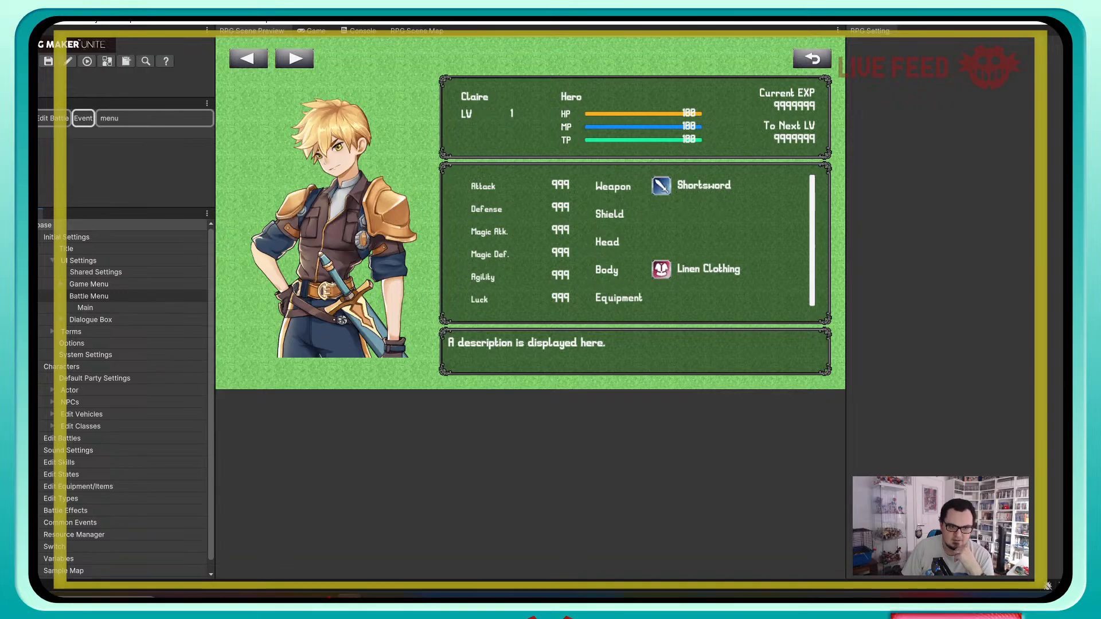
pyautogui.click(85, 308)
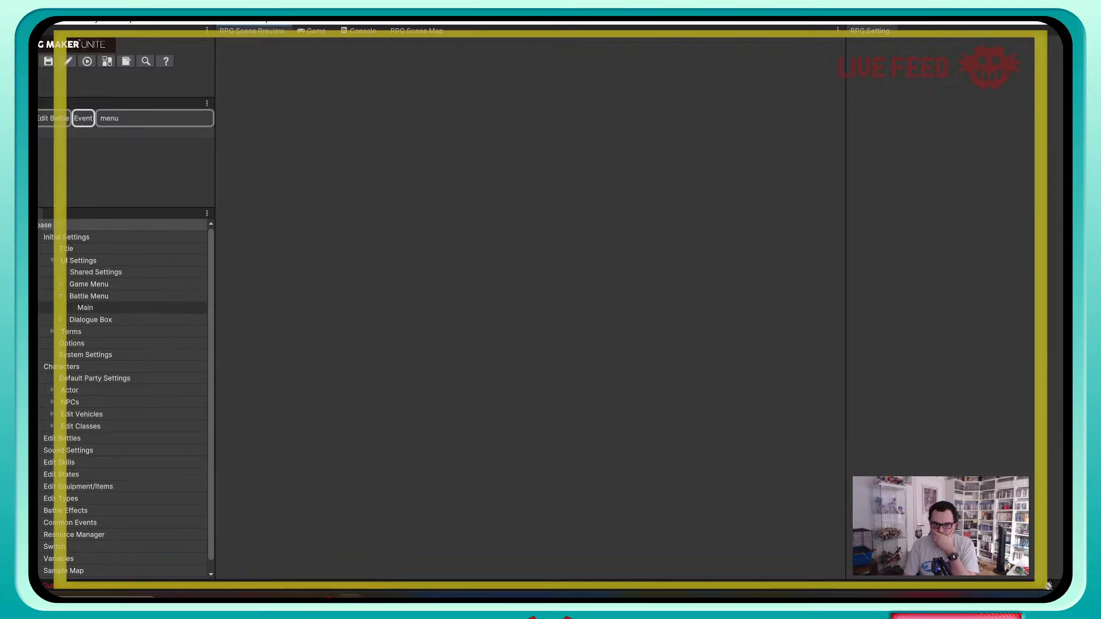
pyautogui.click(61, 320)
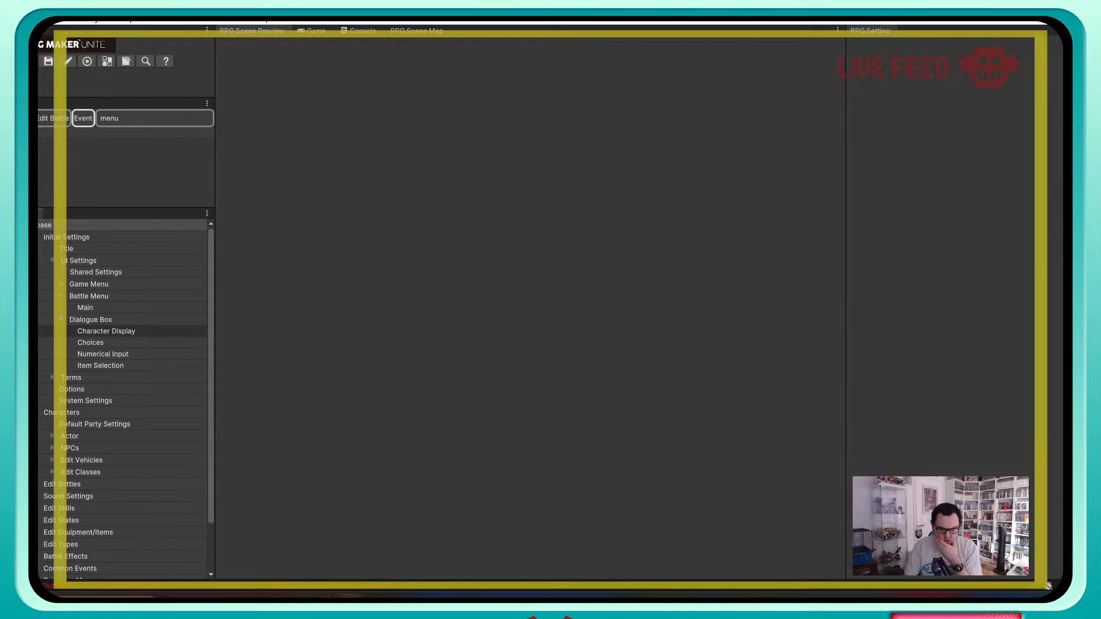
pyautogui.click(106, 331)
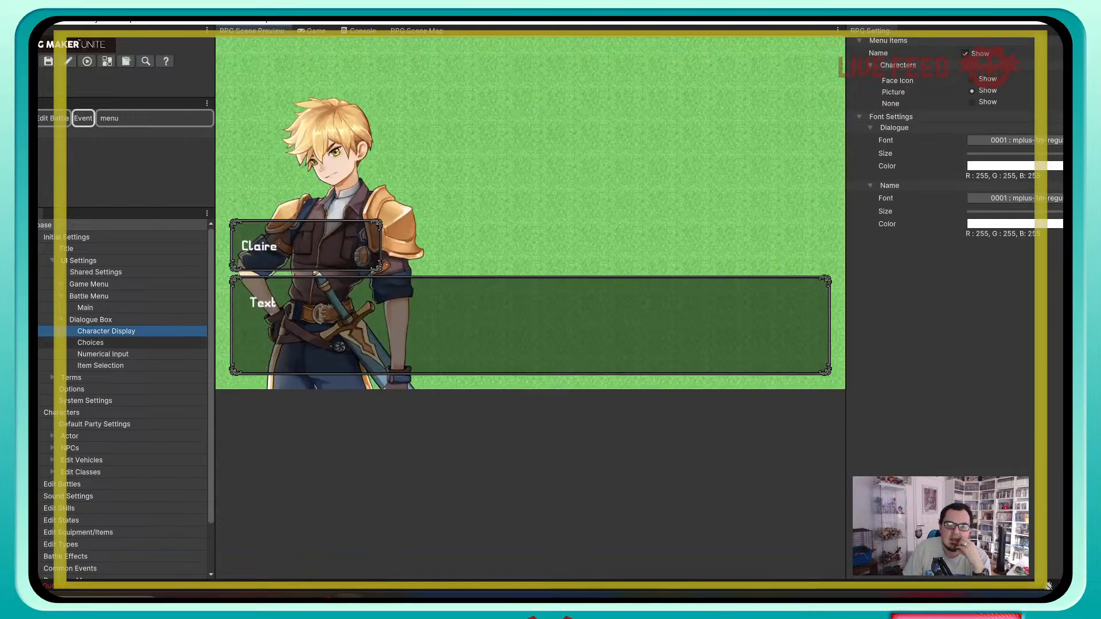
pyautogui.click(90, 343)
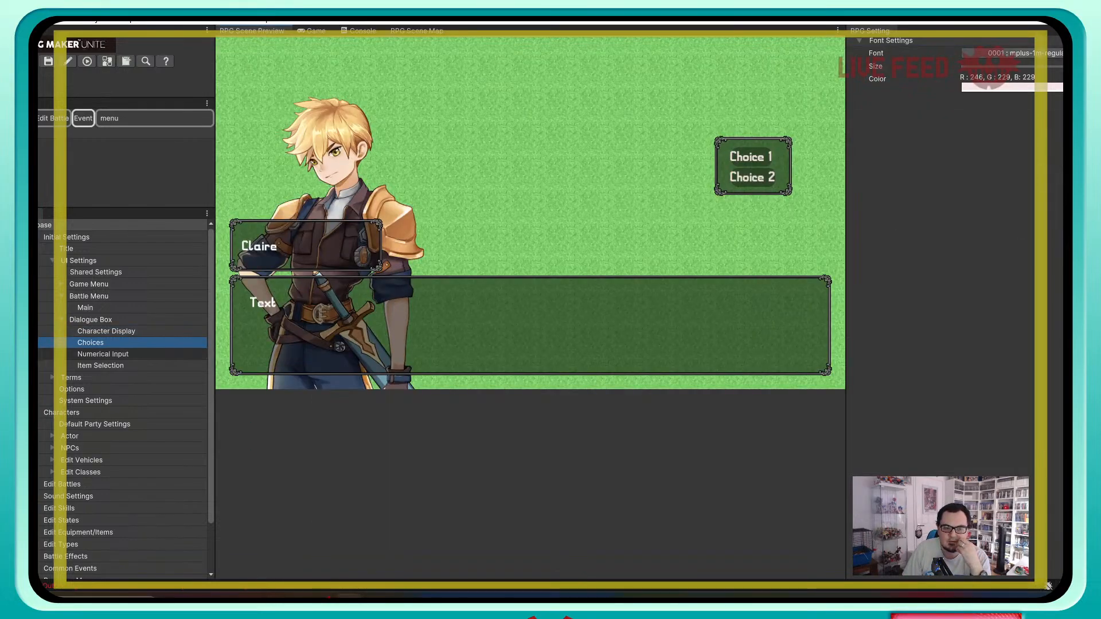
# Step: Set the font color of the dialogue box's Numerical Input to white (255, 255, 255)
pyautogui.click(104, 354)
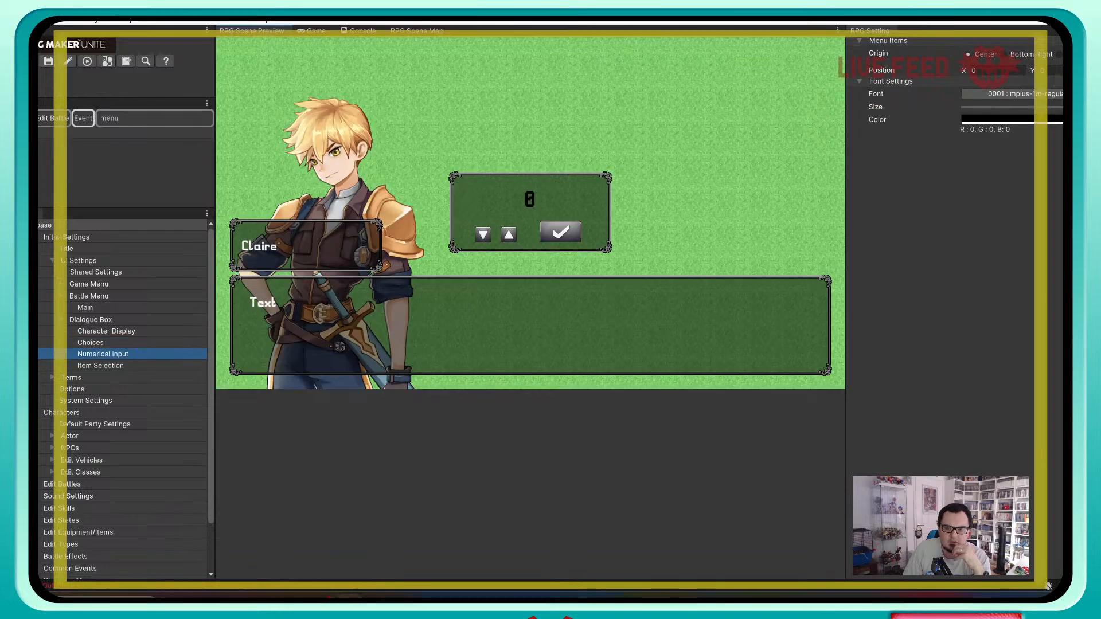
pyautogui.click(998, 119)
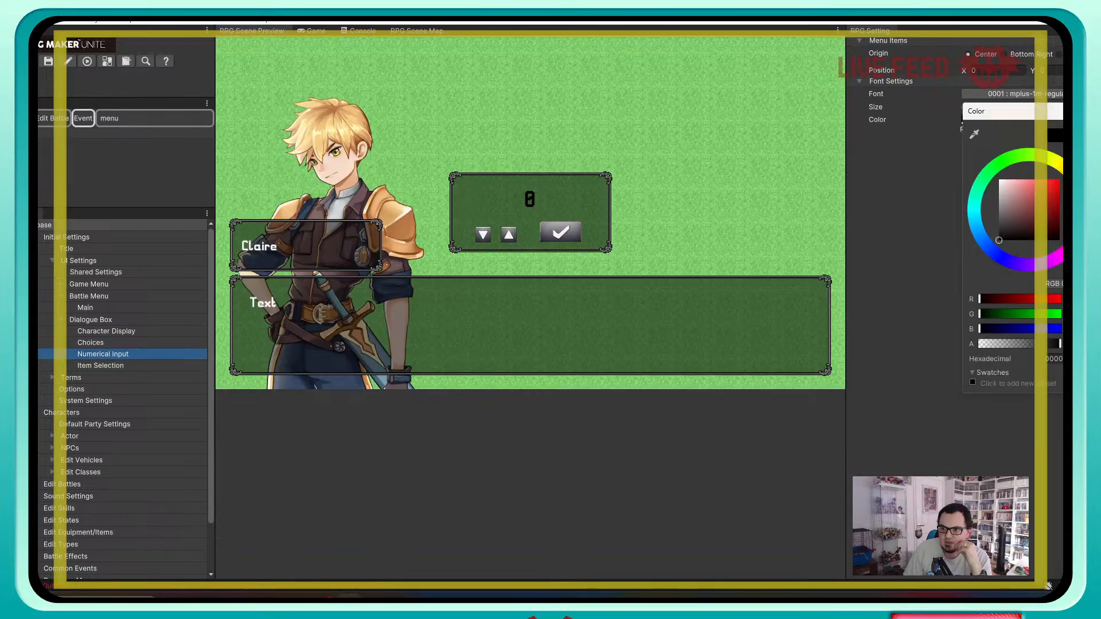
pyautogui.moveTo(1005, 213); pyautogui.dragTo(998, 179)
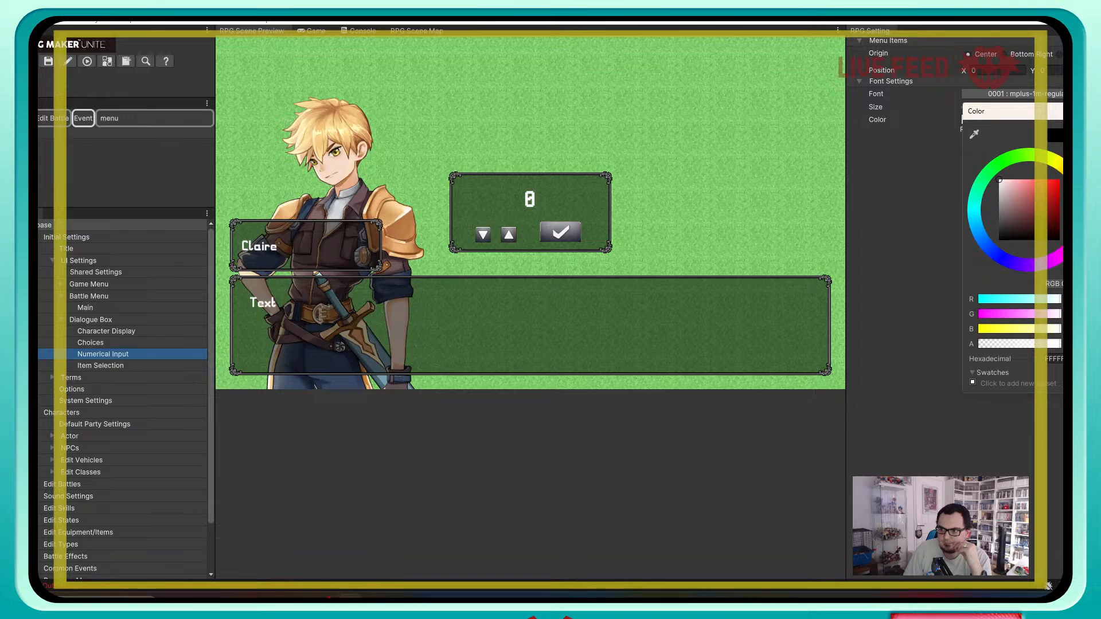
pyautogui.press('Escape')
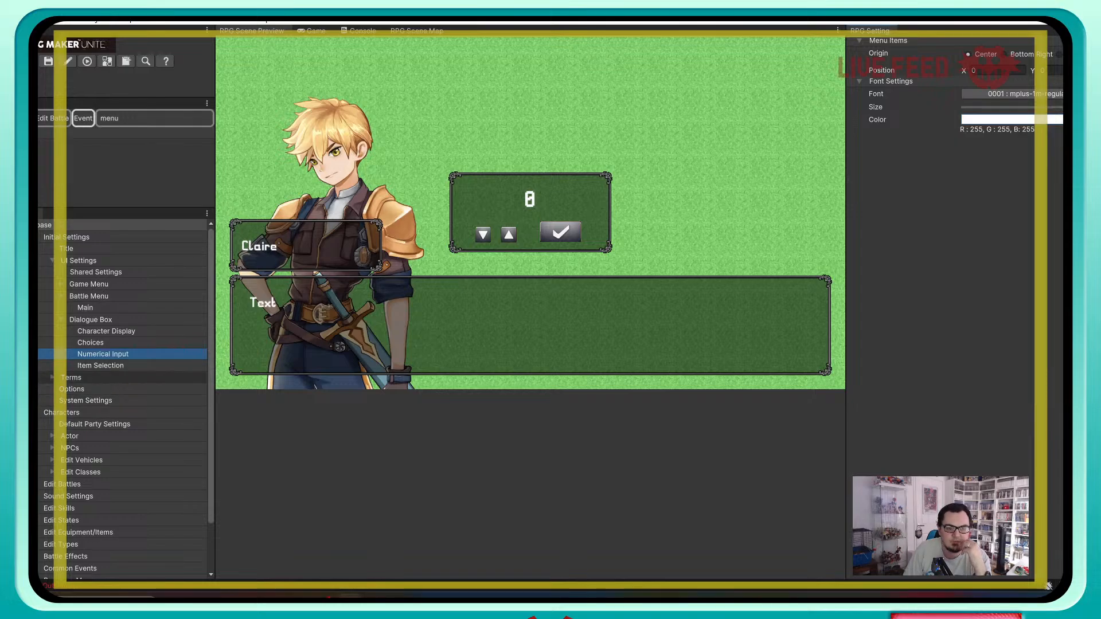
# Step: Set the font color of the dialogue box's Item Selection to yellow (255, 247, 0)
pyautogui.click(100, 365)
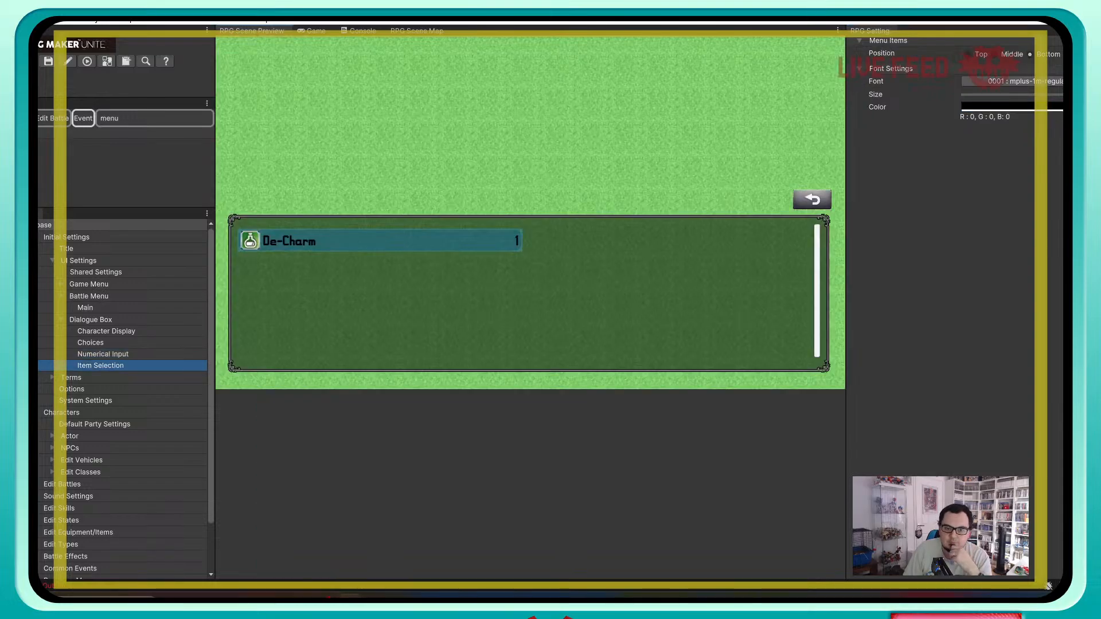
pyautogui.click(1012, 107)
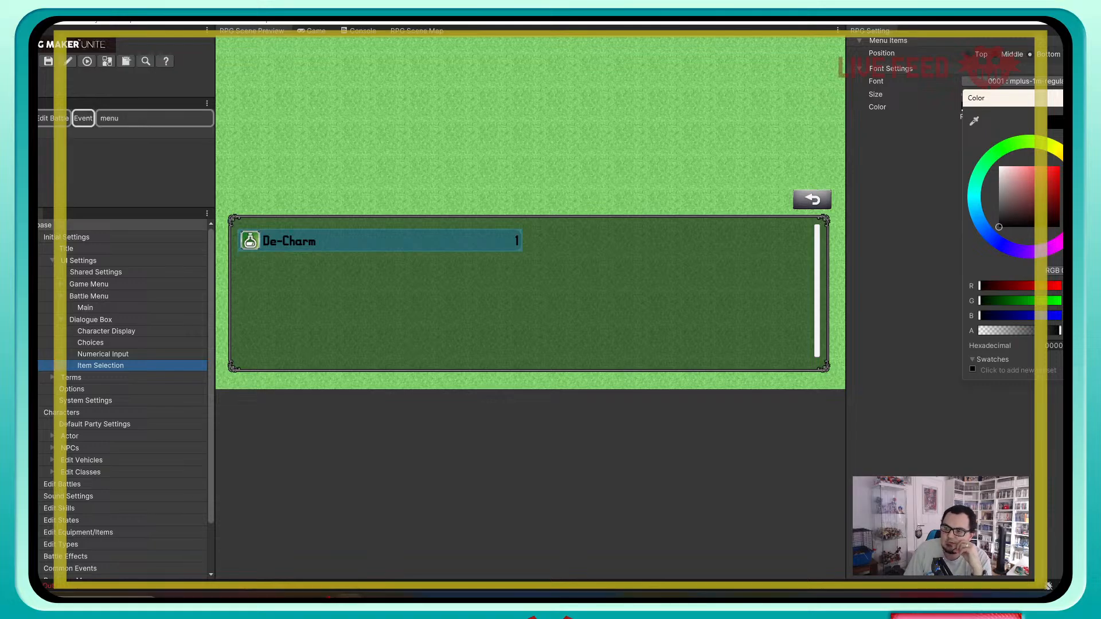
pyautogui.click(1062, 153)
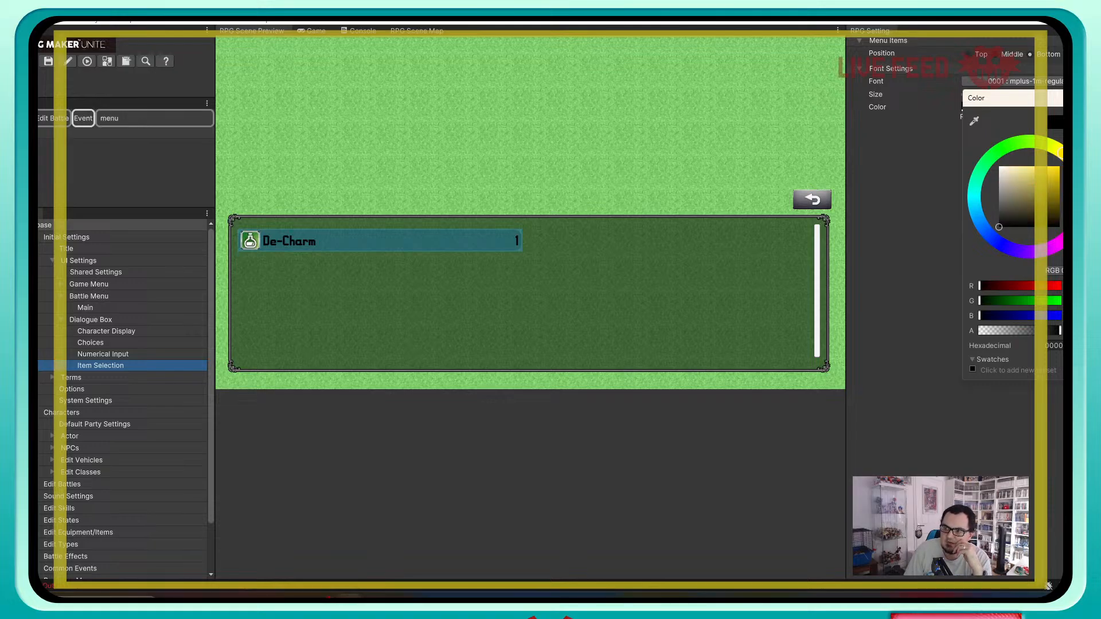
pyautogui.click(1058, 167)
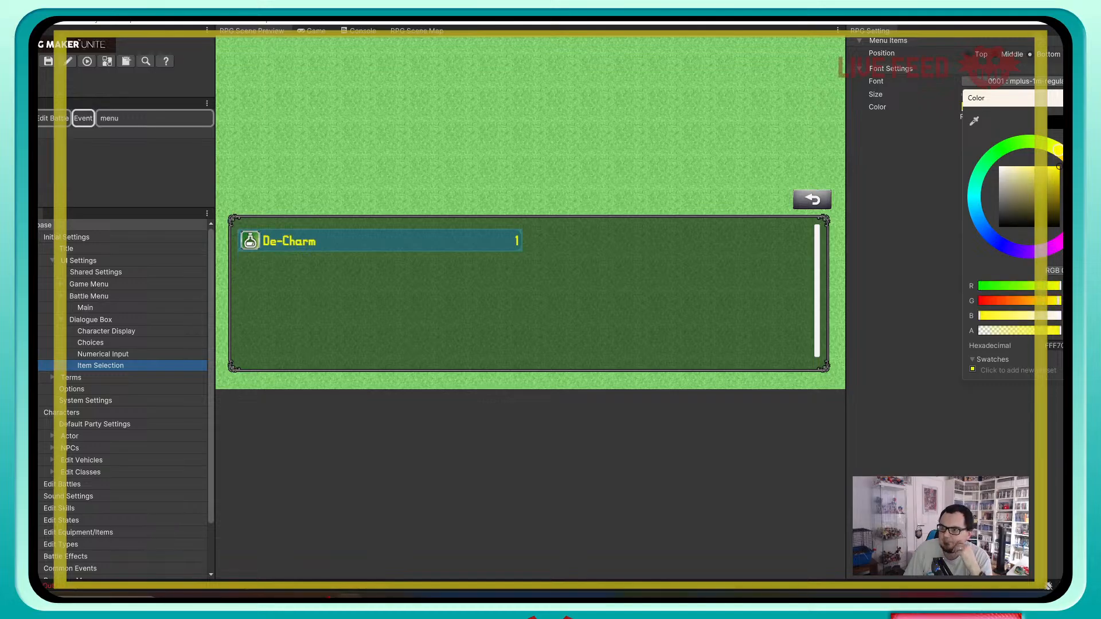
pyautogui.click(1085, 99)
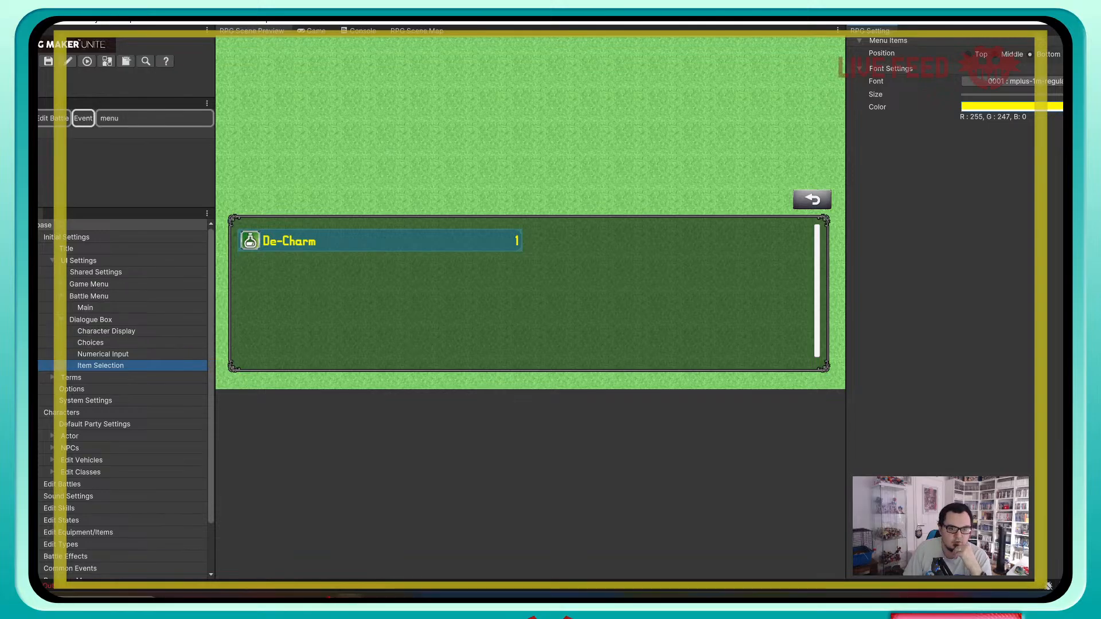
# Step: Recheck the Numerical Input, Choices and Character Display previews, and collapse the dialogue box and battle menu settings
pyautogui.click(103, 355)
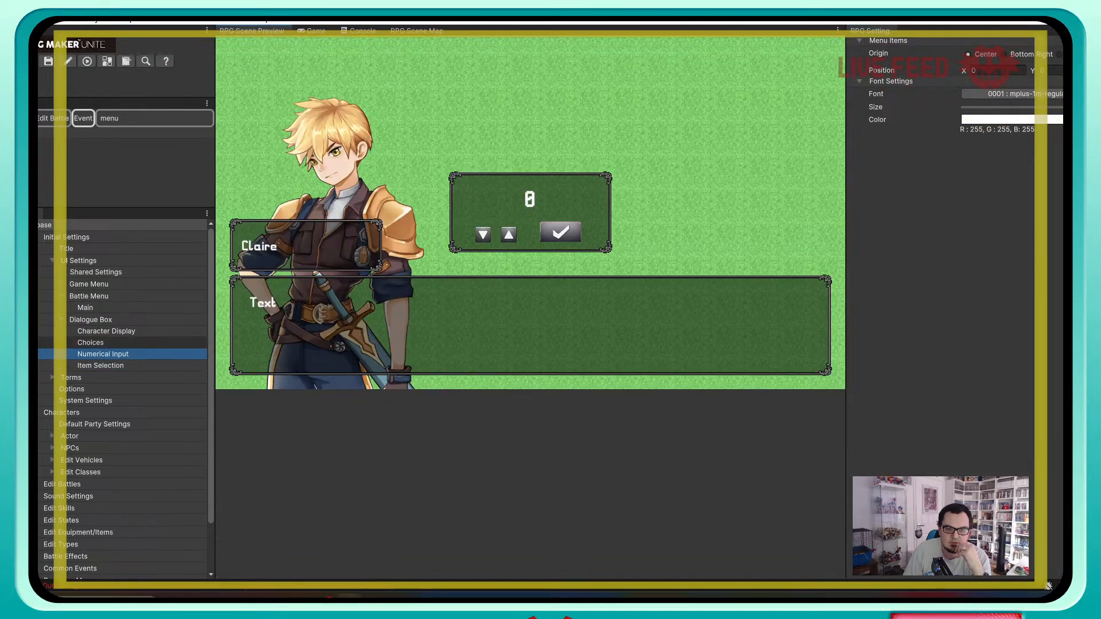
pyautogui.click(91, 343)
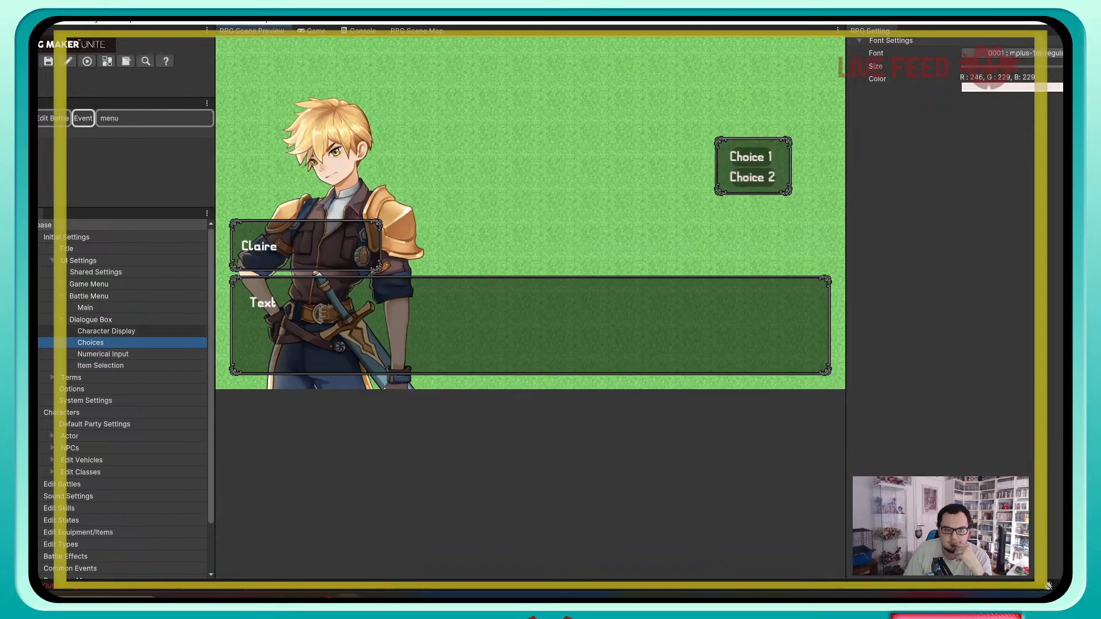
pyautogui.click(106, 332)
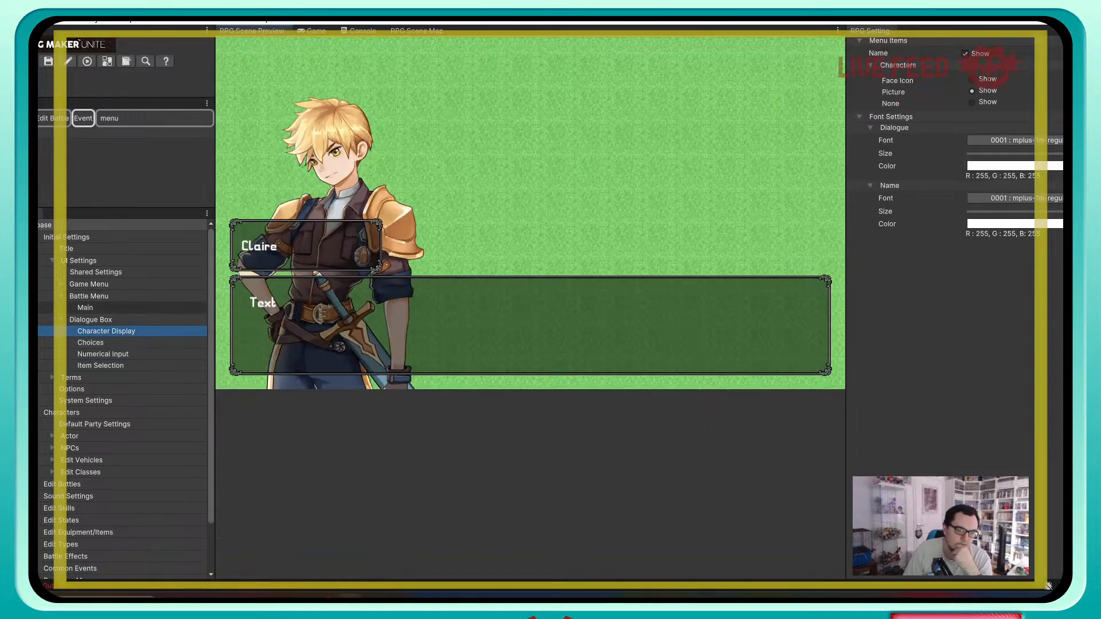
pyautogui.click(61, 320)
pyautogui.click(62, 296)
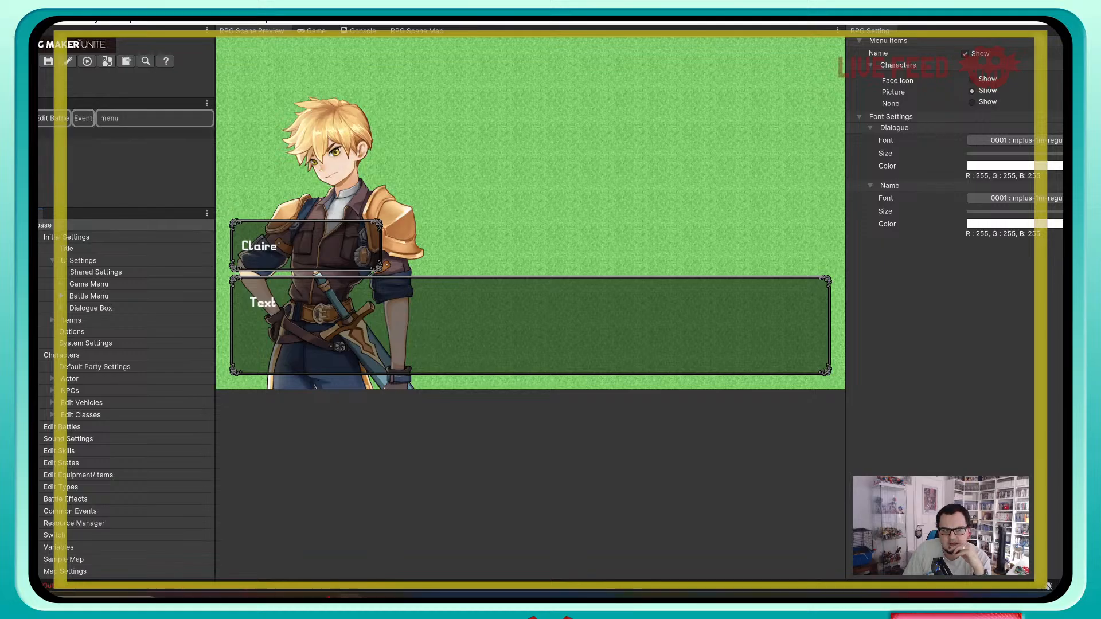
# Step: Create a new event on the Test map and set its position to X 1, Y 0
pyautogui.click(86, 132)
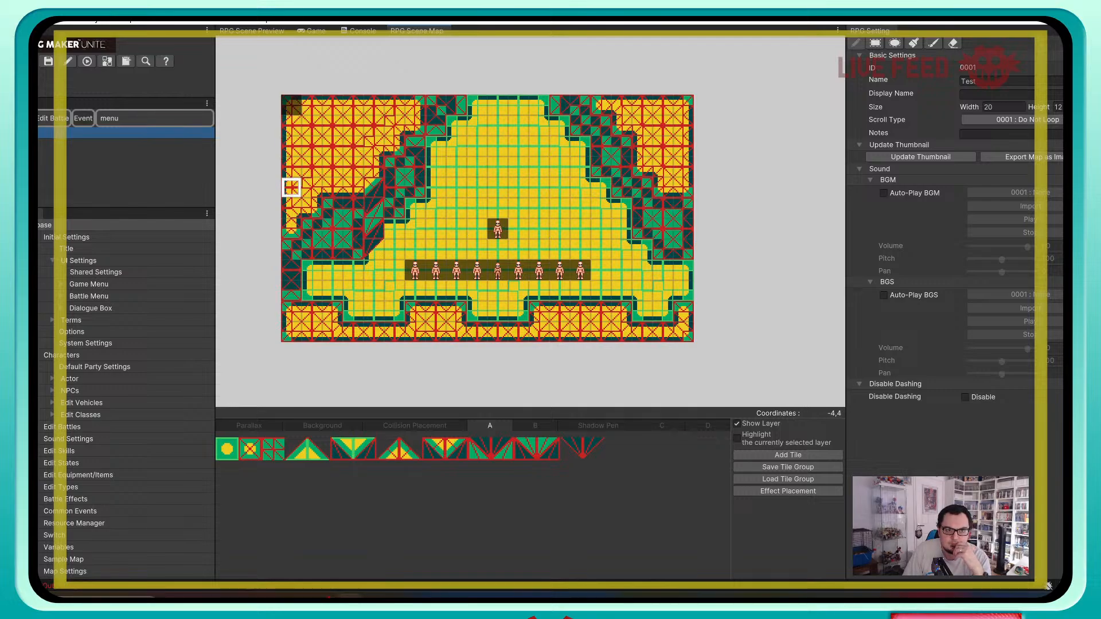
pyautogui.click(83, 118)
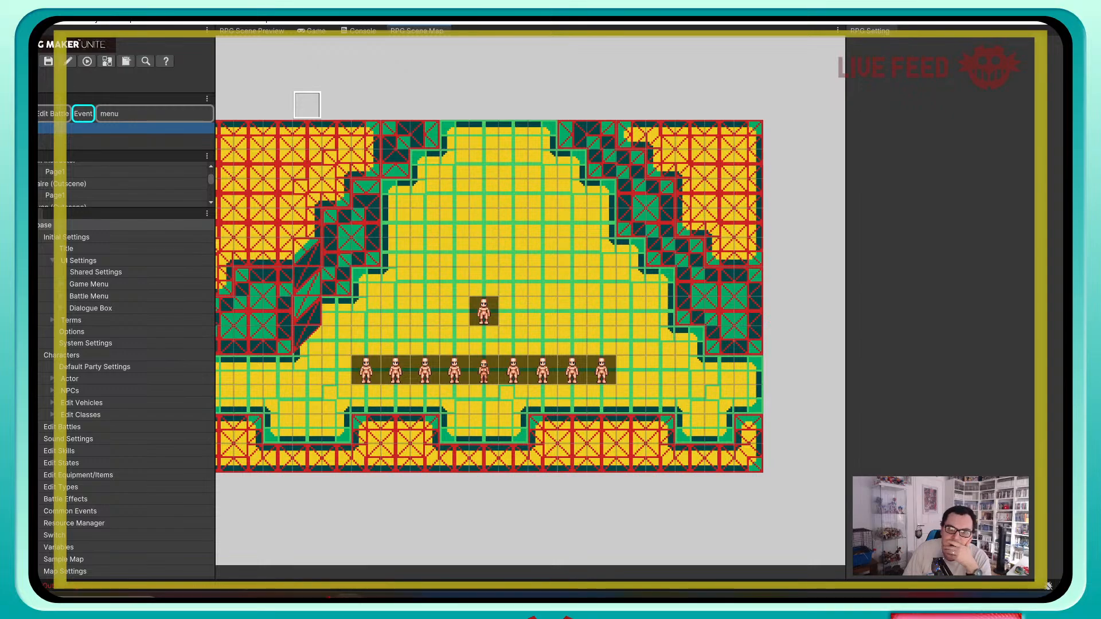
pyautogui.moveTo(307, 105); pyautogui.dragTo(441, 89, button='middle')
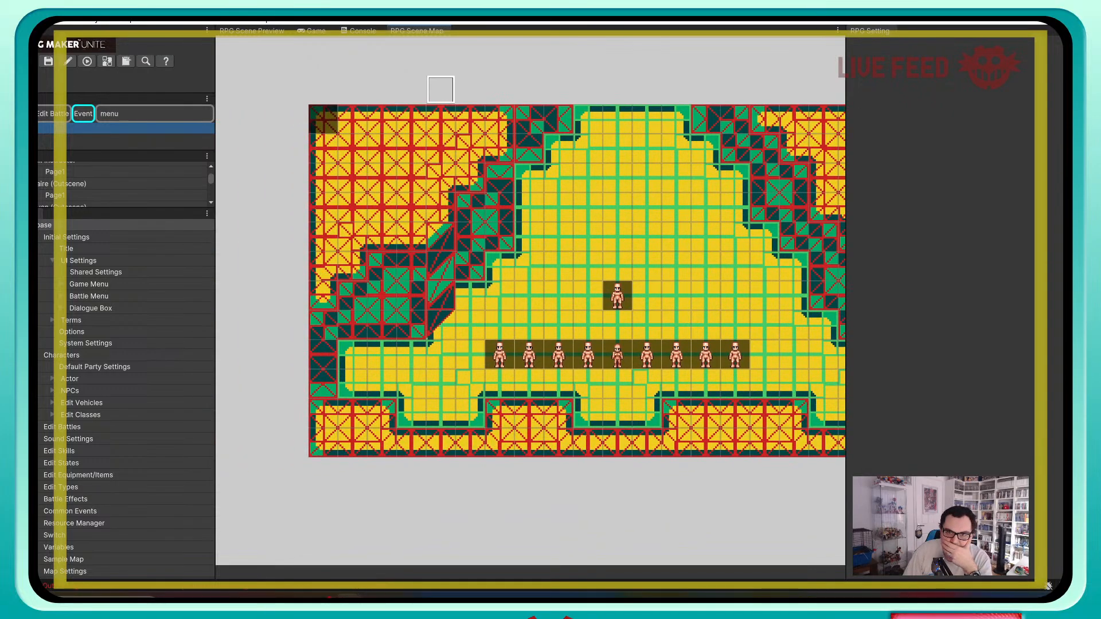
pyautogui.click(441, 89)
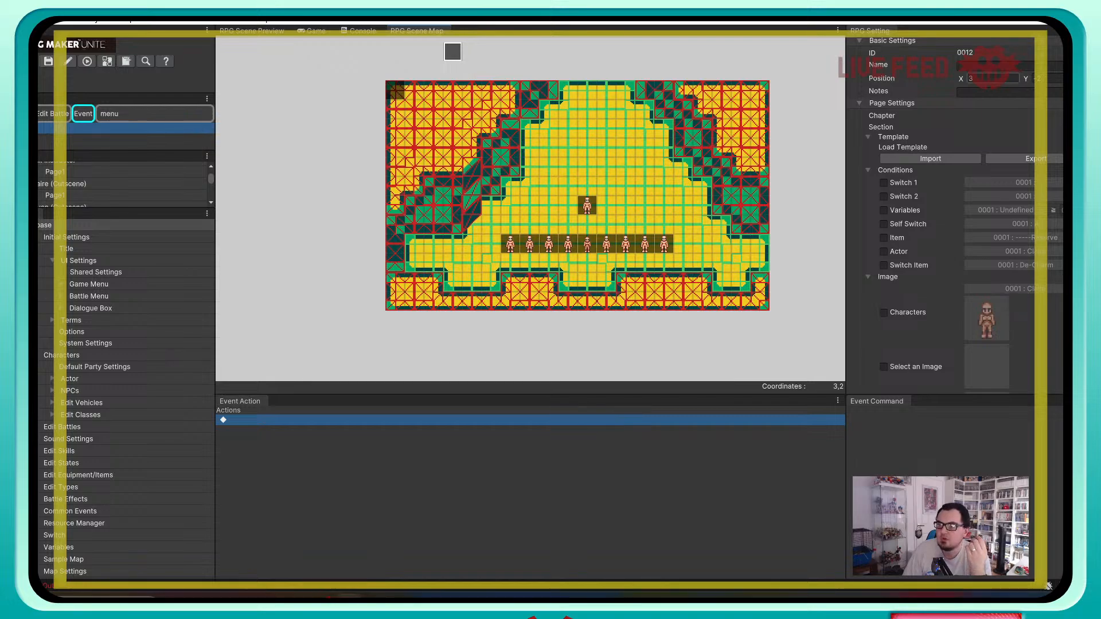
pyautogui.click(1045, 78)
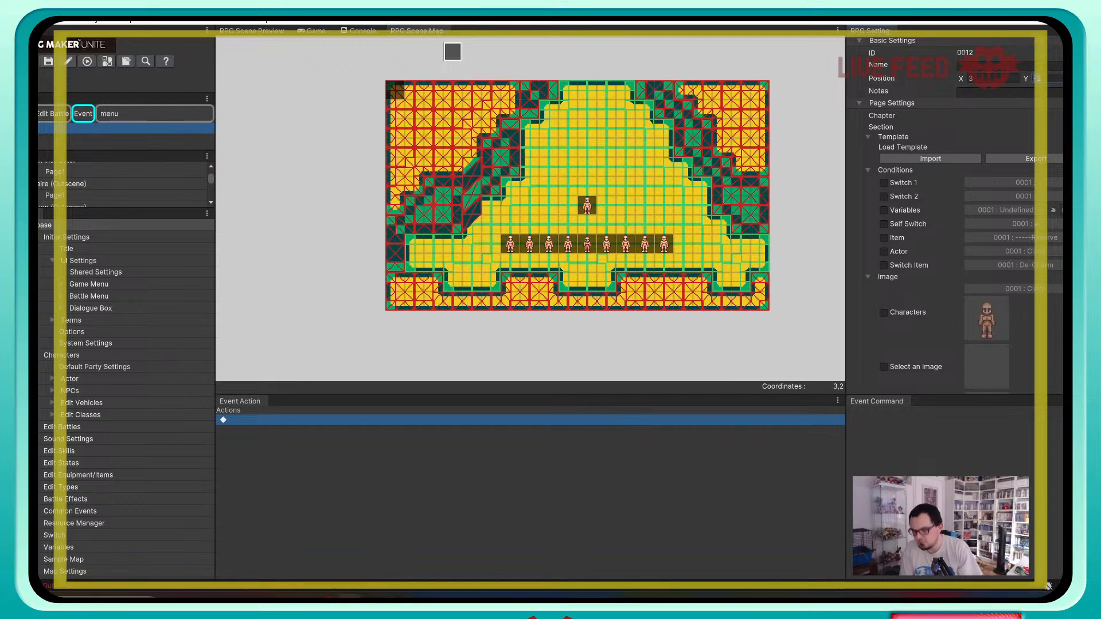
pyautogui.write('0')
pyautogui.click(993, 78)
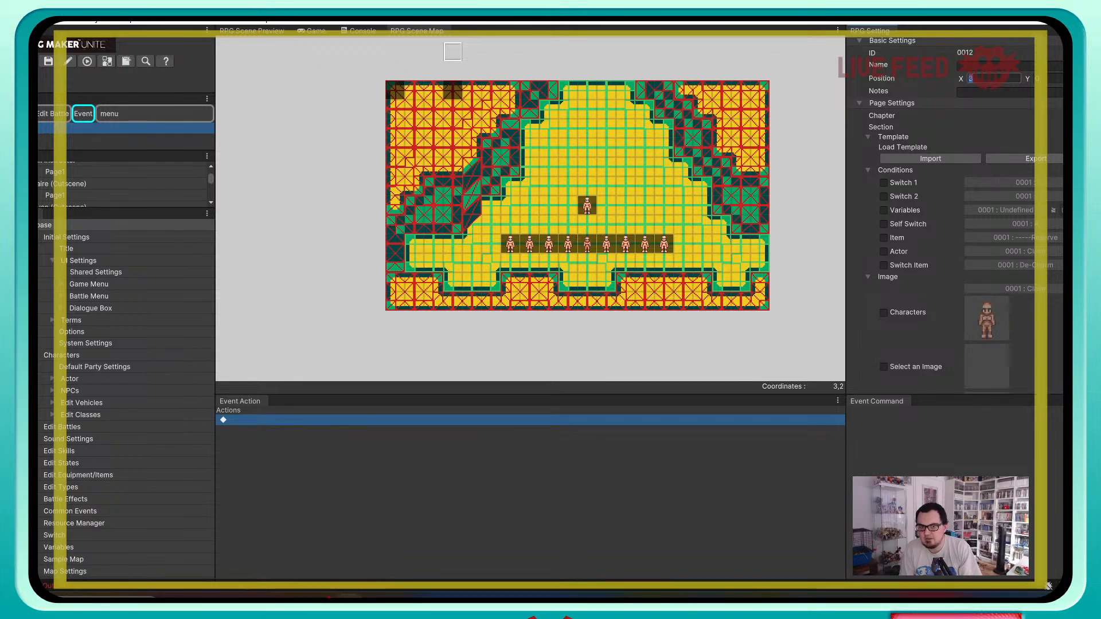
pyautogui.press('Return')
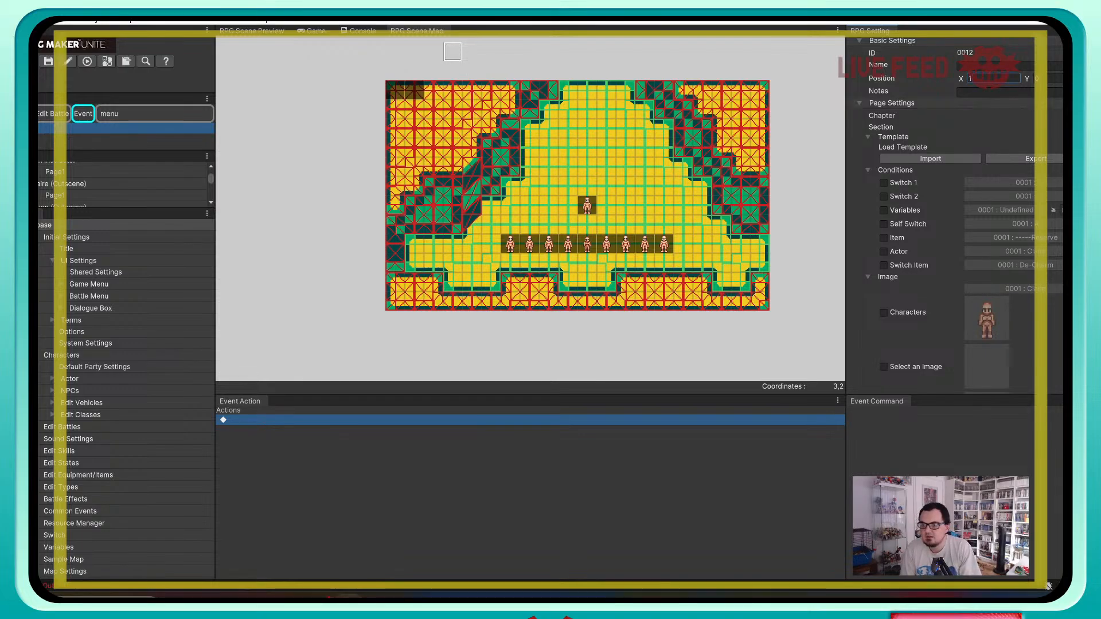
# Step: Name the new event Cutscene and set its trigger to Autorun
pyautogui.click(998, 66)
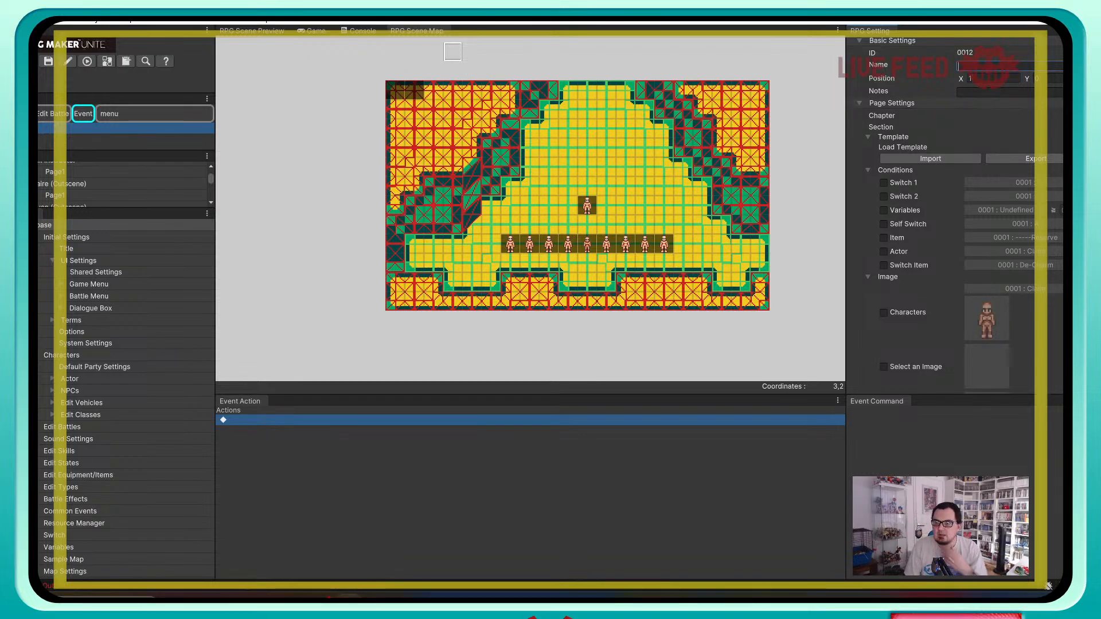
pyautogui.write('Cutscene')
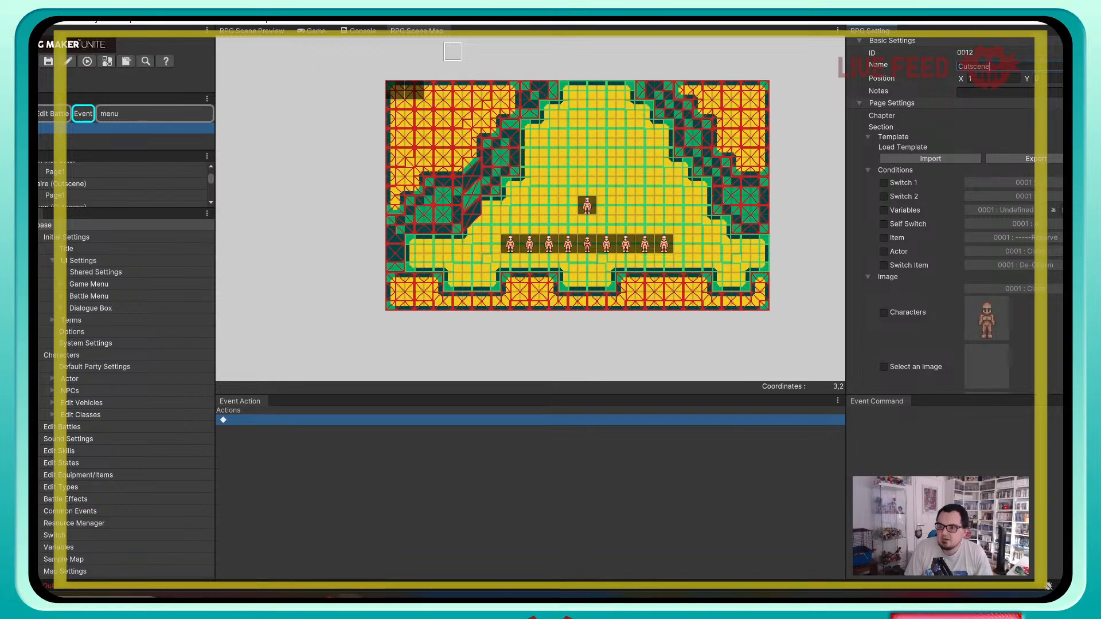
pyautogui.scroll(-9, 963, 213)
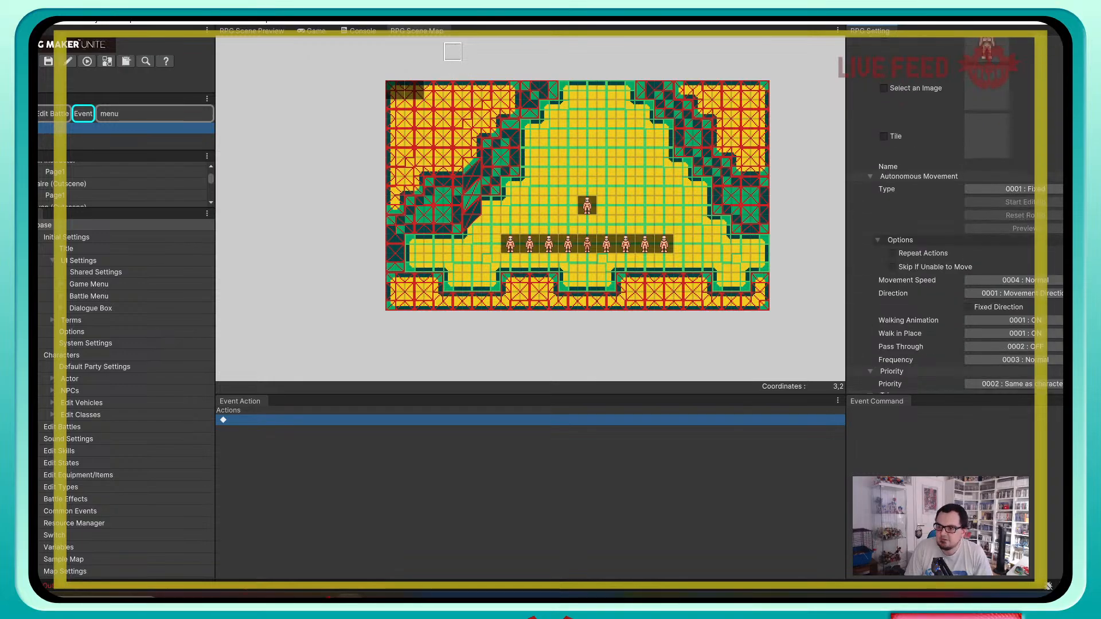
pyautogui.scroll(-1, 969, 215)
pyautogui.scroll(1, 971, 215)
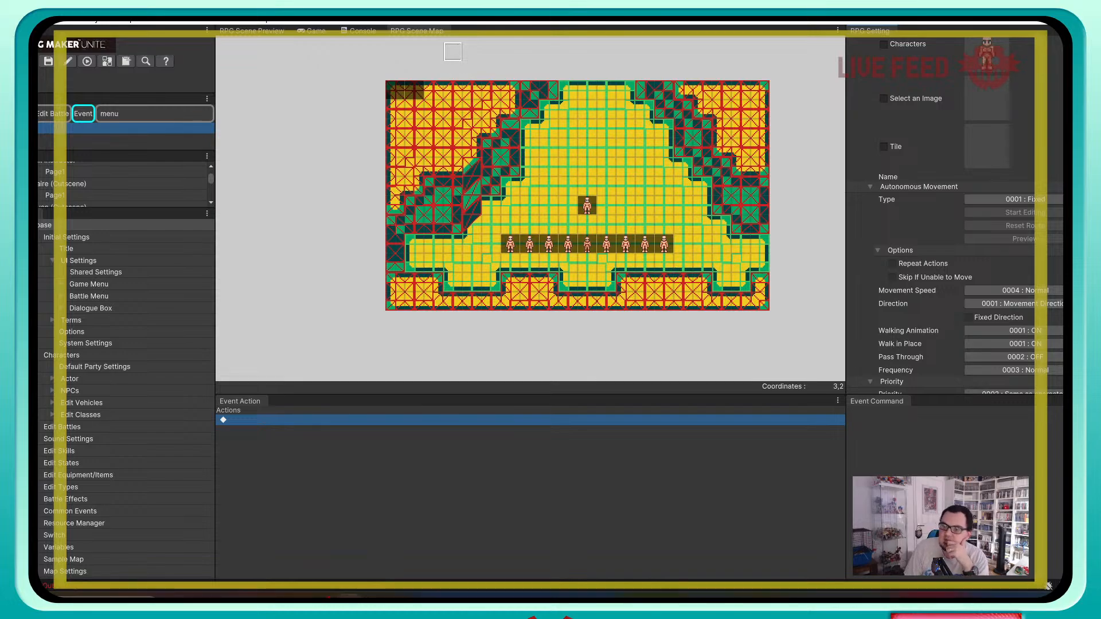
pyautogui.scroll(-1, 969, 215)
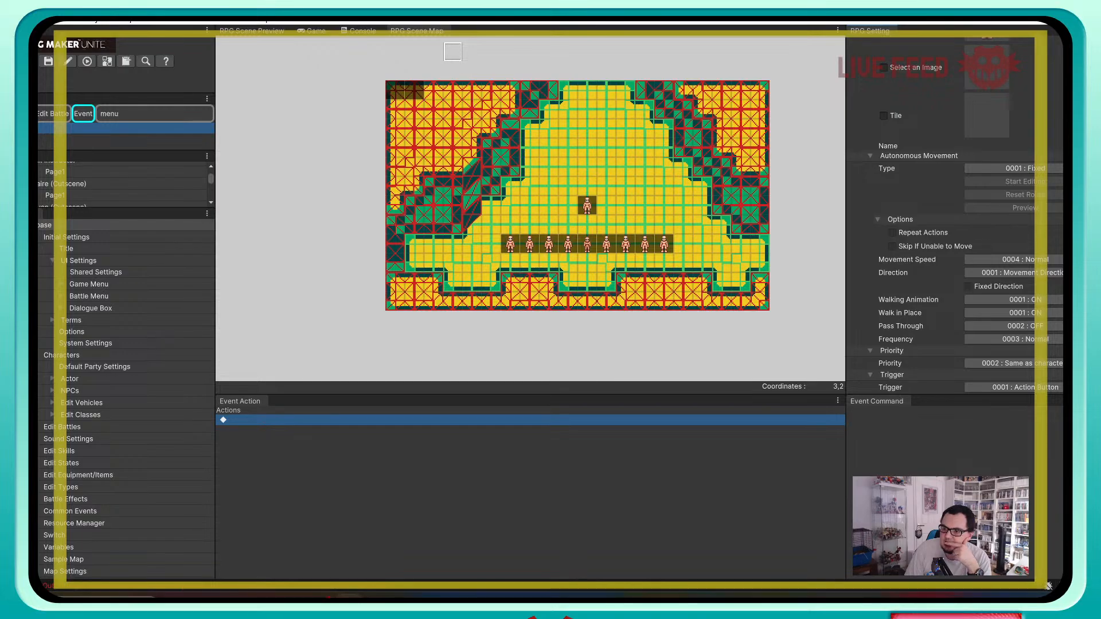
pyautogui.click(1013, 388)
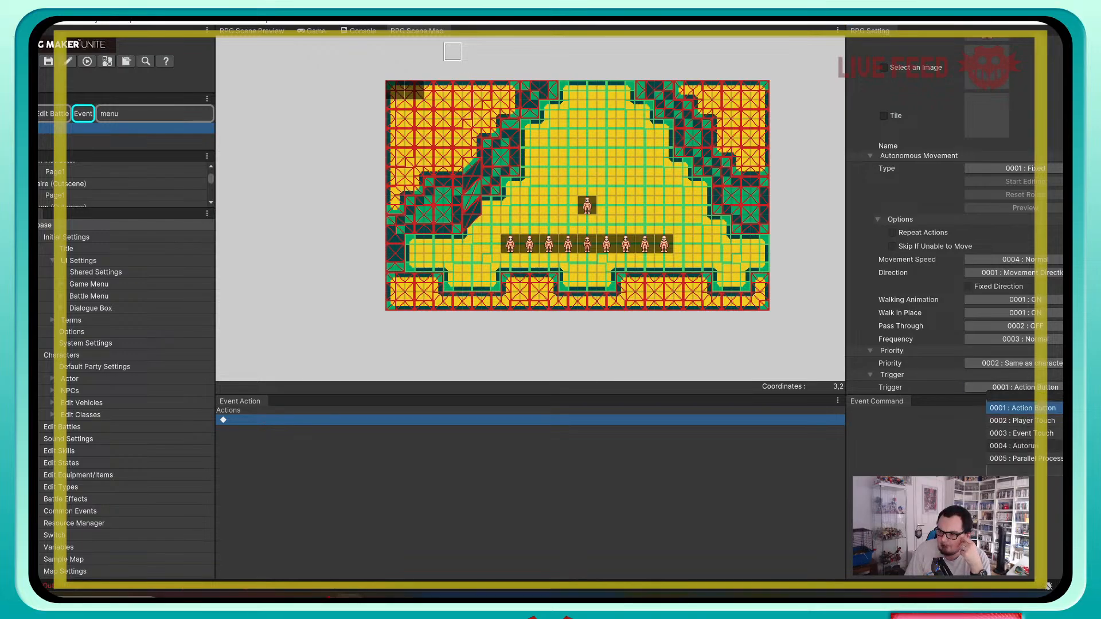
pyautogui.click(1013, 446)
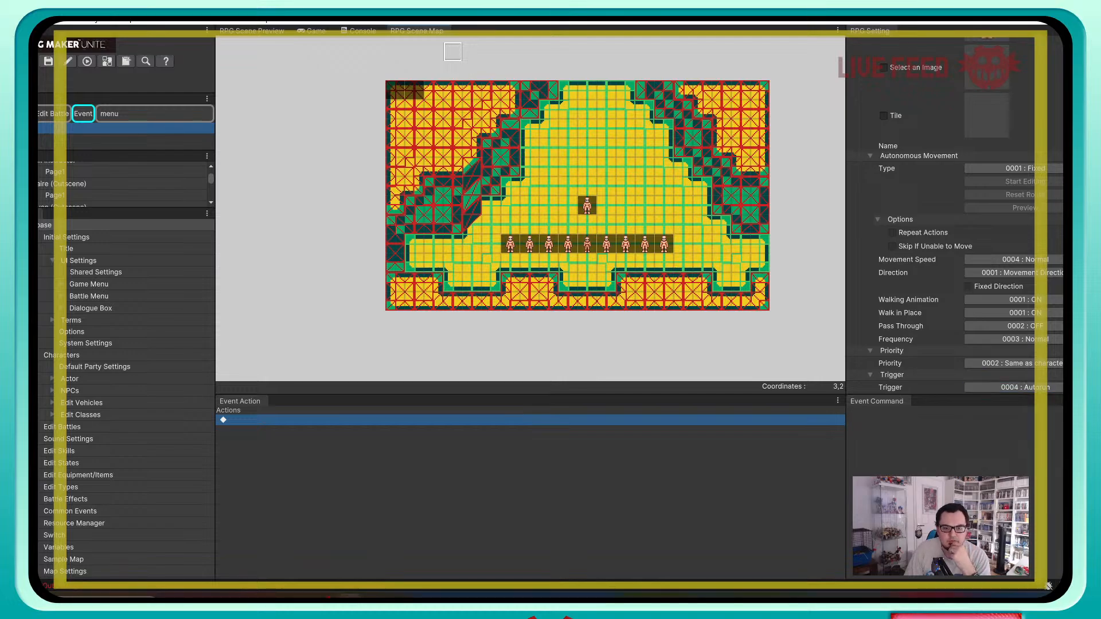
# Step: Add a Show Text command to the Cutscene event reading "Alright, listen up, you maggots!"
pyautogui.rightClick(279, 422)
pyautogui.click(310, 428)
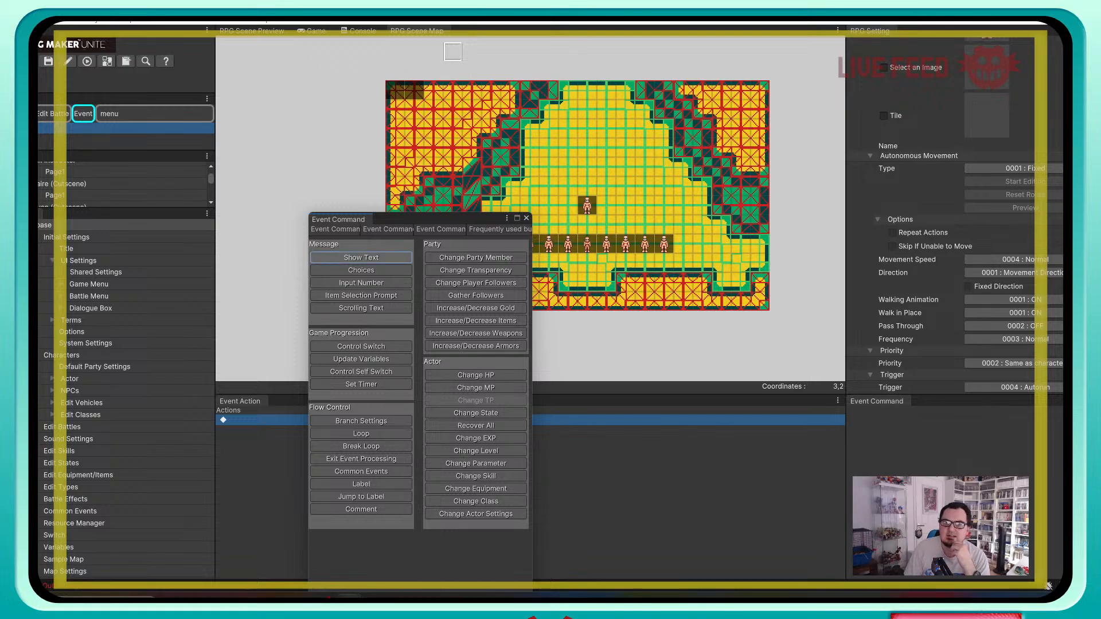
pyautogui.click(360, 258)
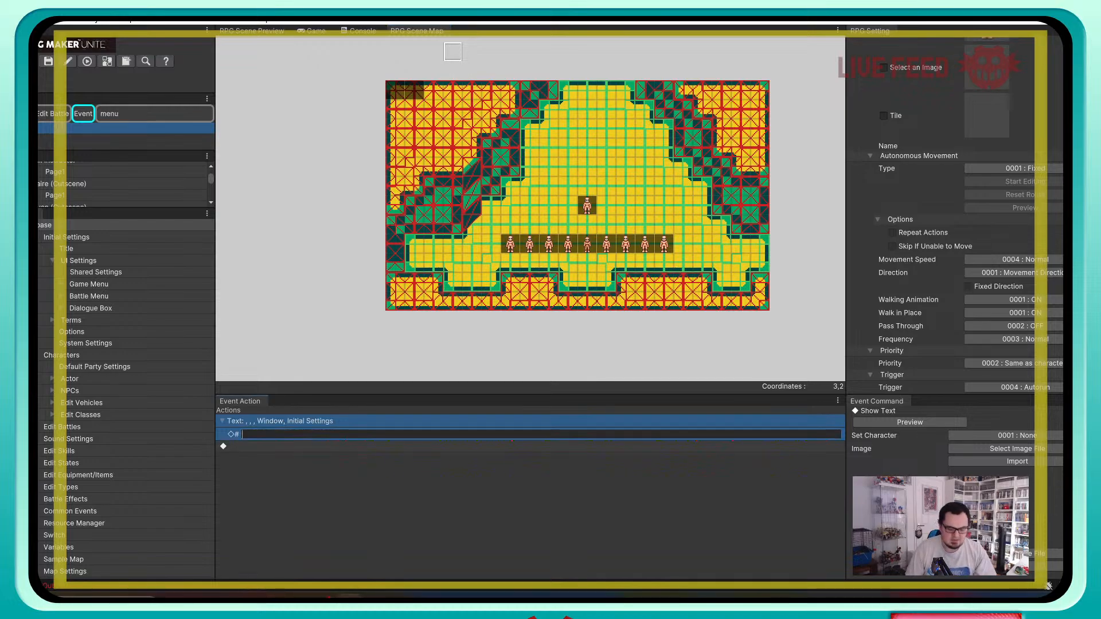
pyautogui.write('Alright')
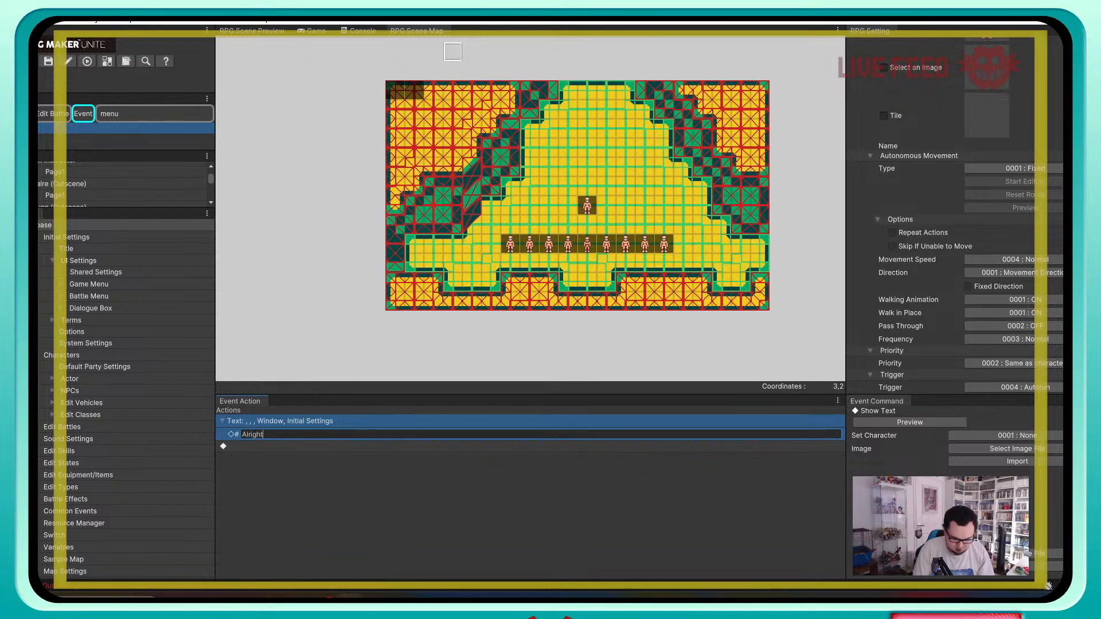
pyautogui.write(', you maggots')
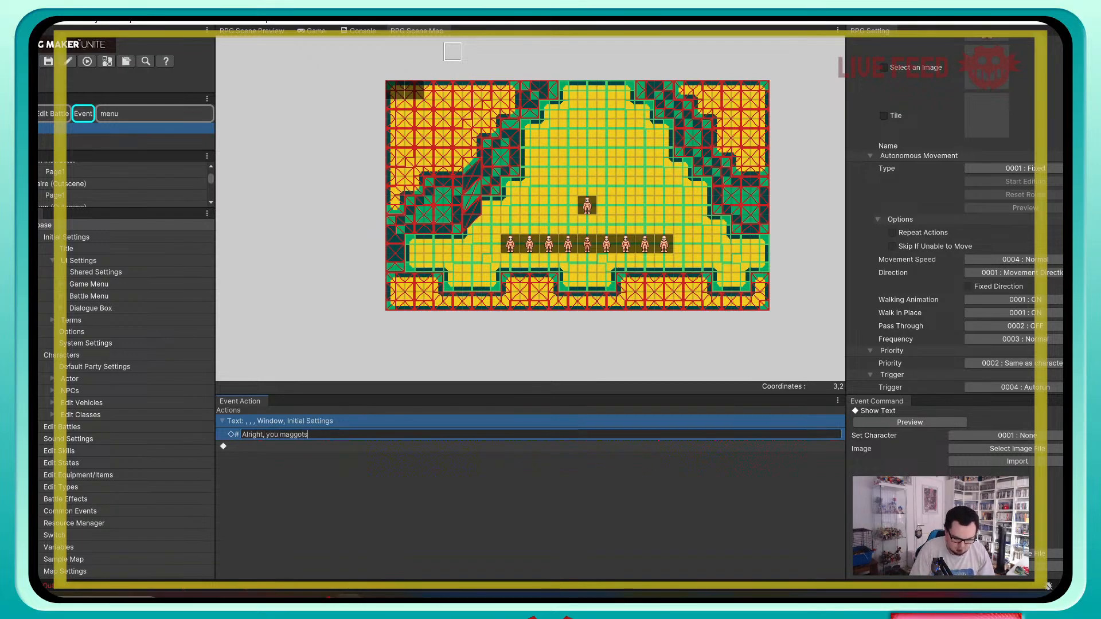
pyautogui.press('BackSpace')
pyautogui.press('BackSpace')
pyautogui.press('BackSpace')
pyautogui.press('BackSpace')
pyautogui.press('BackSpace')
pyautogui.press('BackSpace')
pyautogui.press('BackSpace')
pyautogui.press('BackSpace')
pyautogui.press('BackSpace')
pyautogui.press('BackSpace')
pyautogui.press('BackSpace')
pyautogui.press('BackSpace')
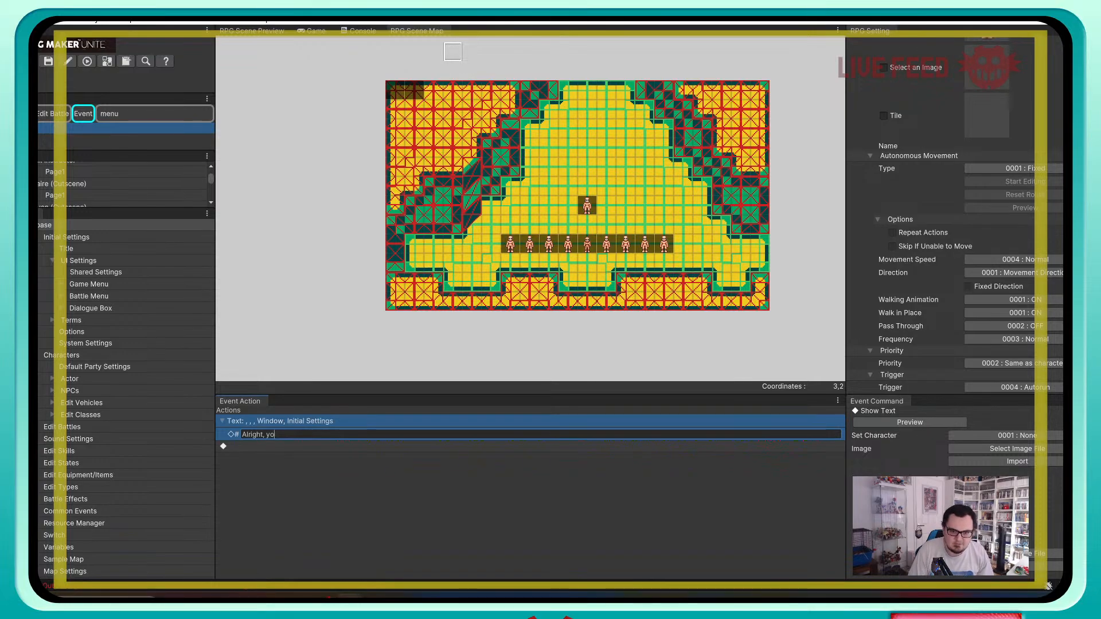
pyautogui.write('listen ')
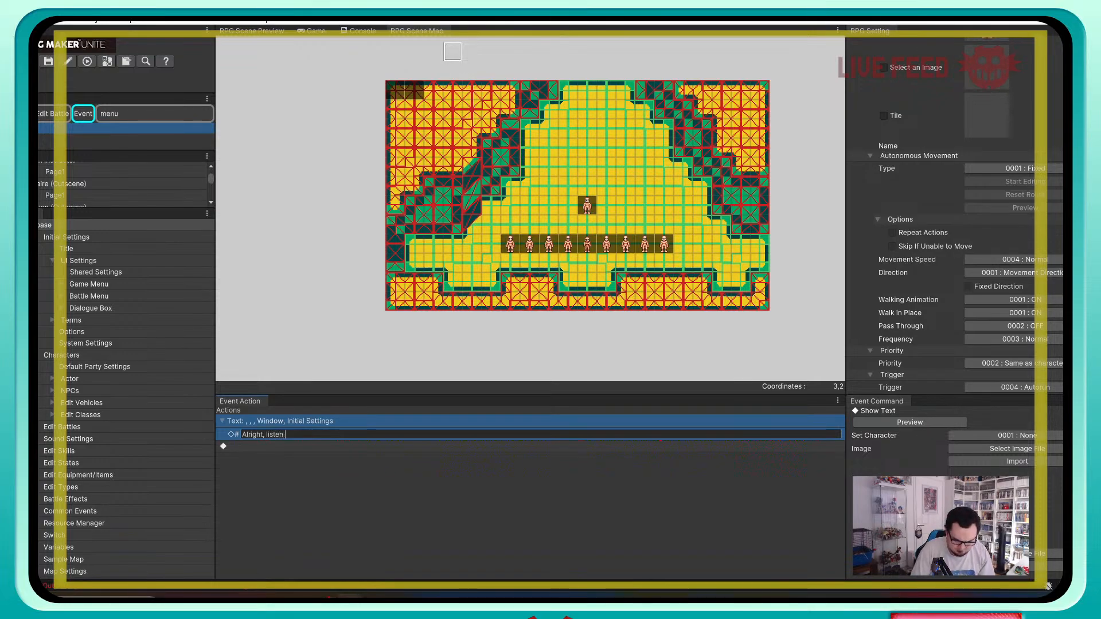
pyautogui.write('up, you maggots!')
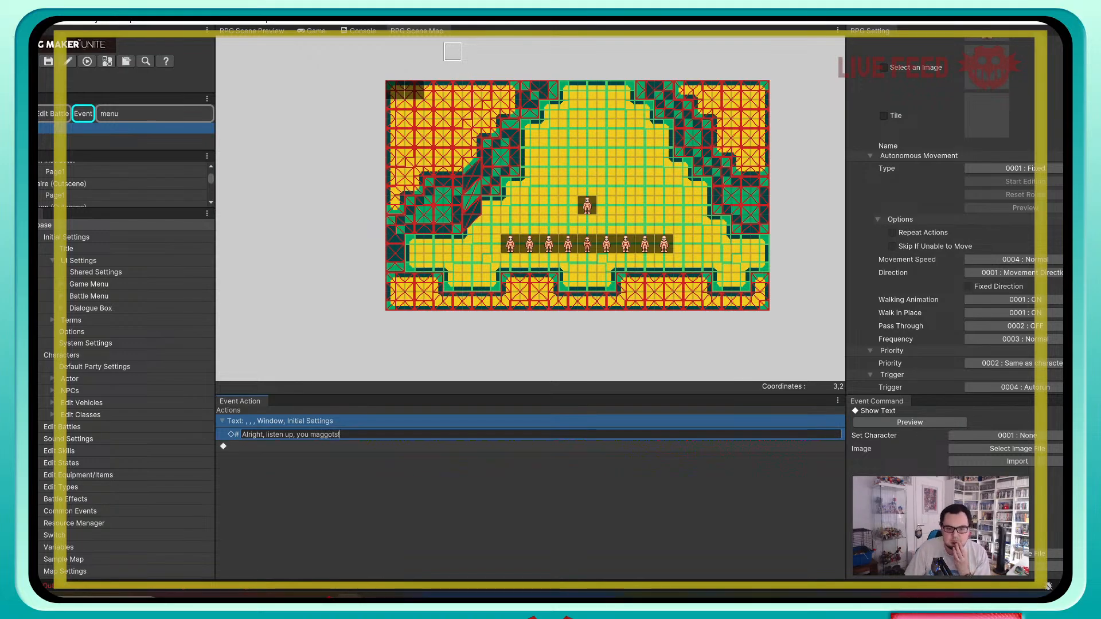
pyautogui.press('Return')
# Step: Copy the Show Text command, set its speaking character to Drill Instructor, and check its picture settings
pyautogui.rightClick(317, 423)
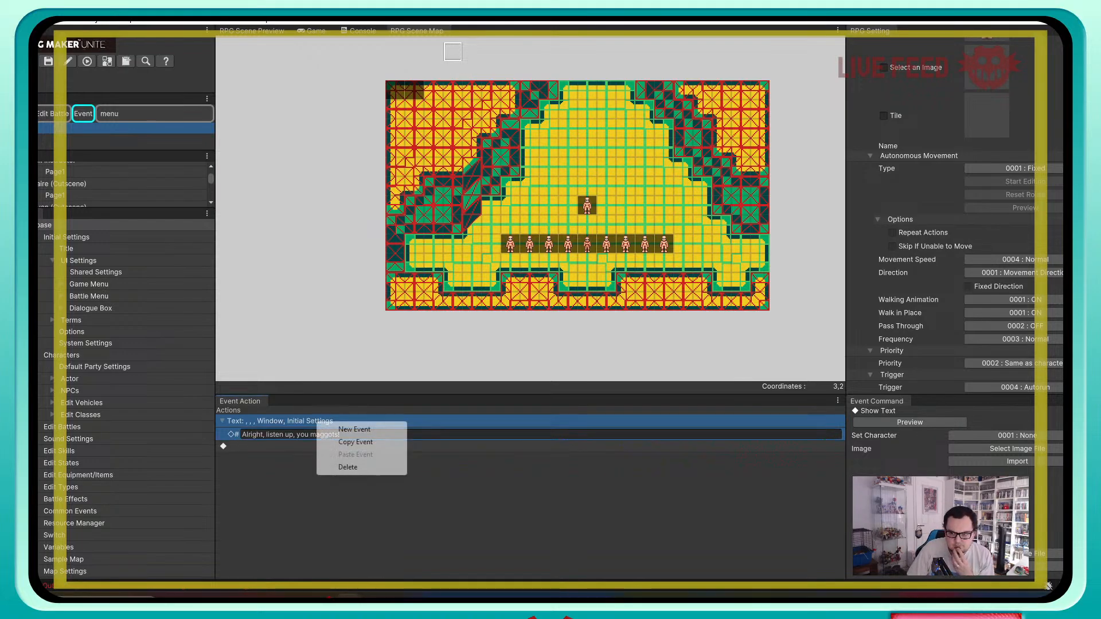
pyautogui.click(355, 442)
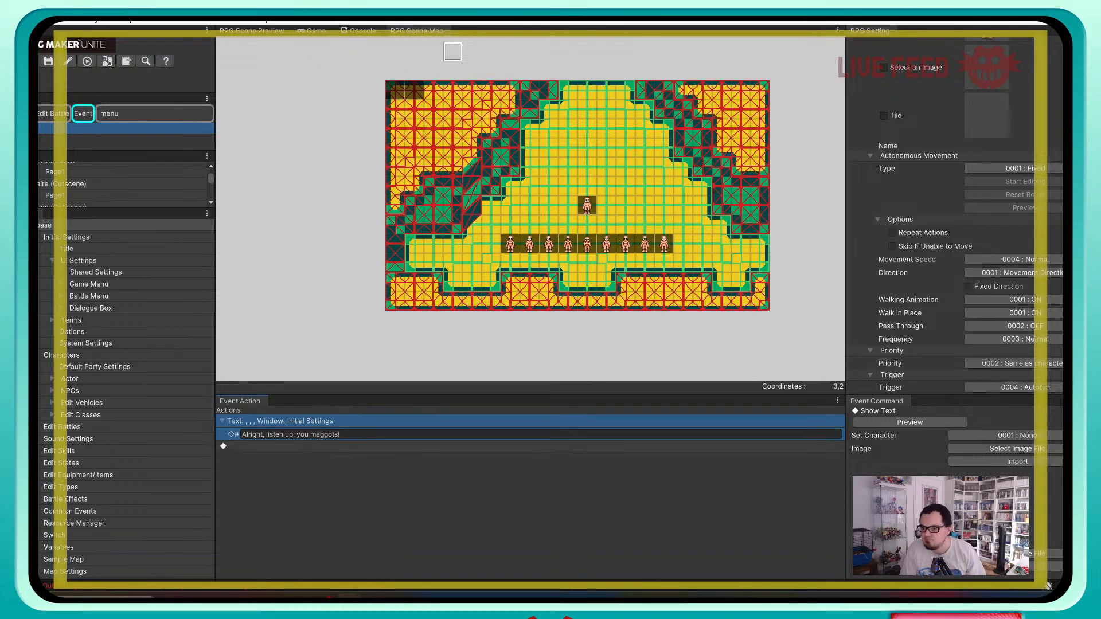
pyautogui.click(1006, 435)
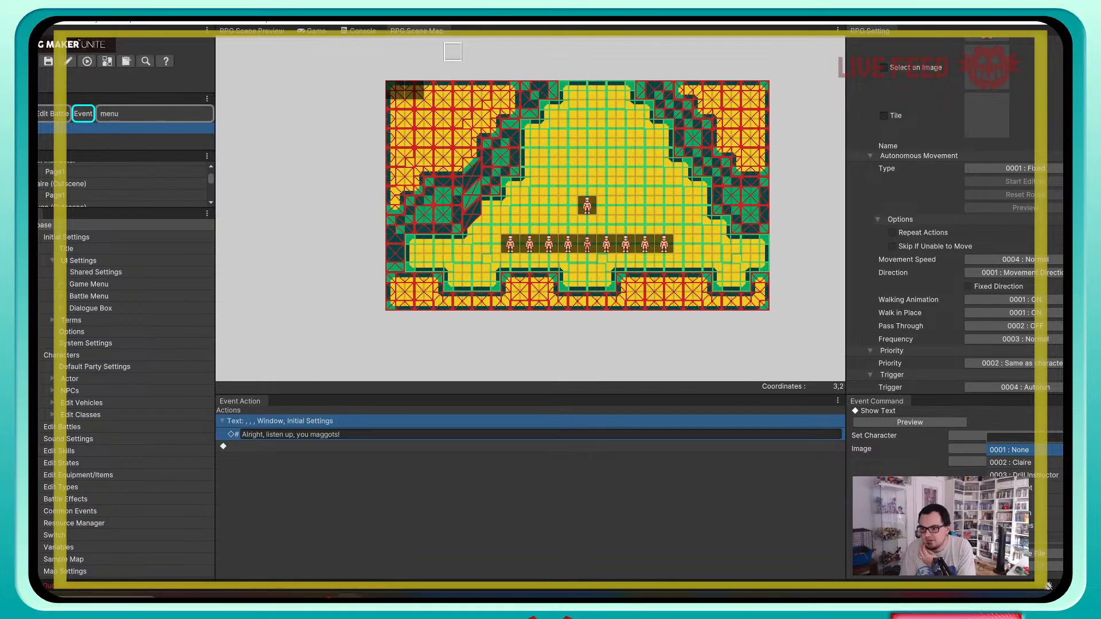
pyautogui.click(1021, 475)
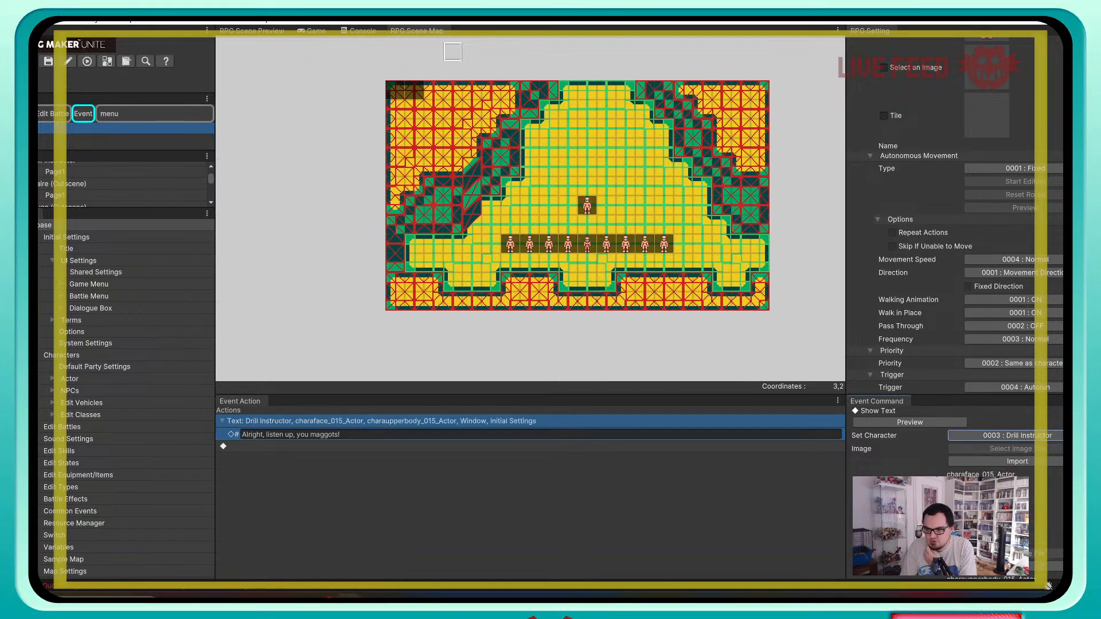
pyautogui.scroll(-2, 958, 441)
pyautogui.scroll(2, 957, 441)
pyautogui.scroll(-8, 957, 441)
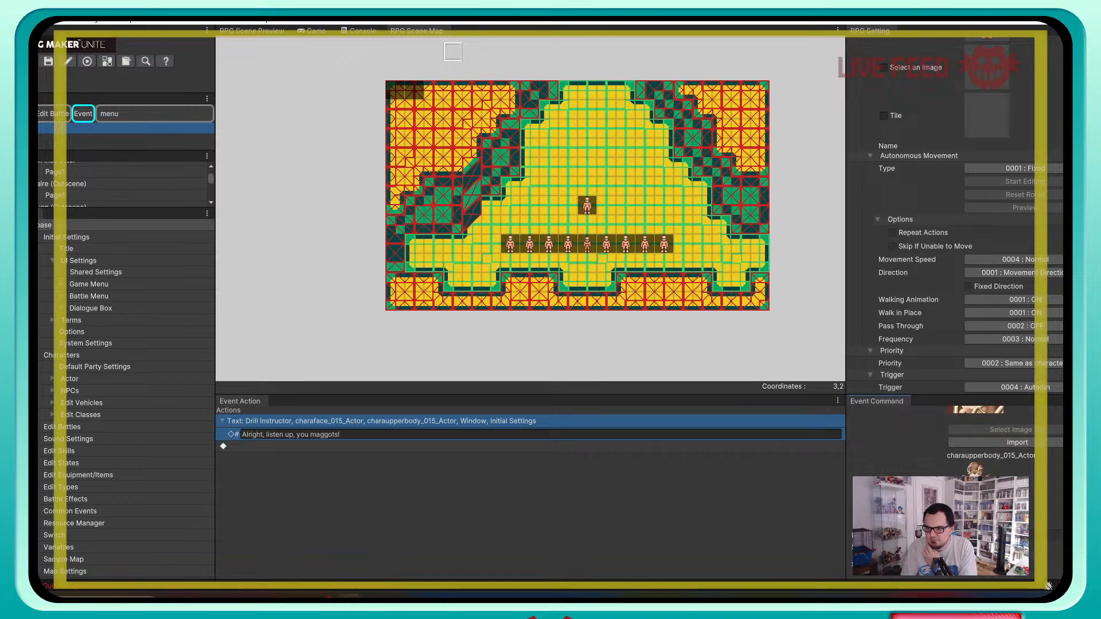
pyautogui.scroll(6, 958, 442)
pyautogui.scroll(-6, 958, 441)
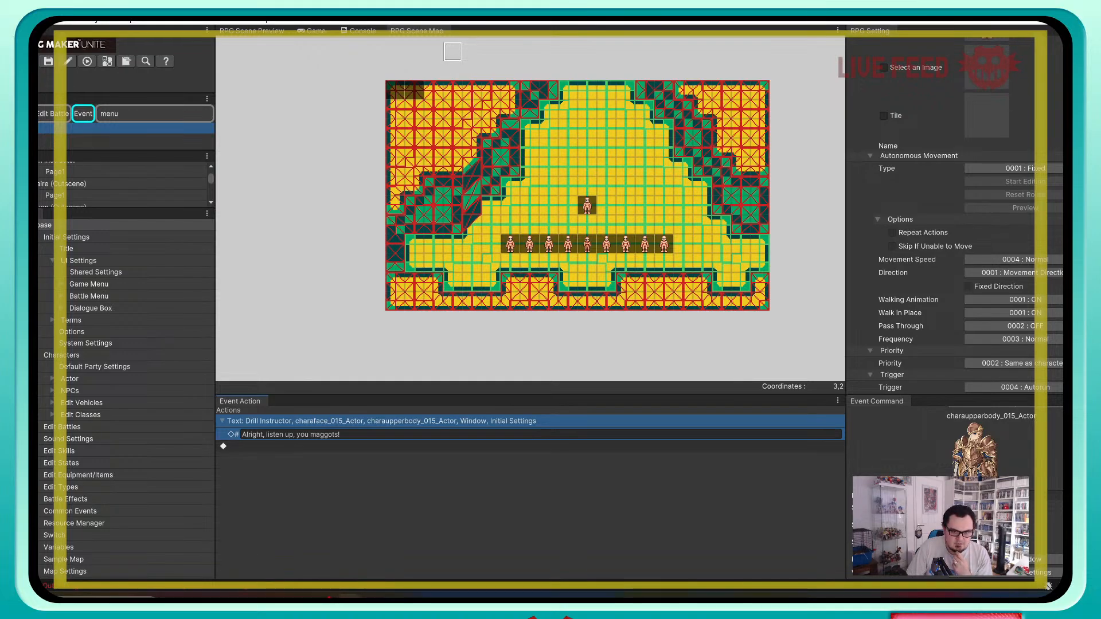
# Step: Browse the event commands and add a Set Animation command after the Drill Instructor's line
pyautogui.click(530, 446)
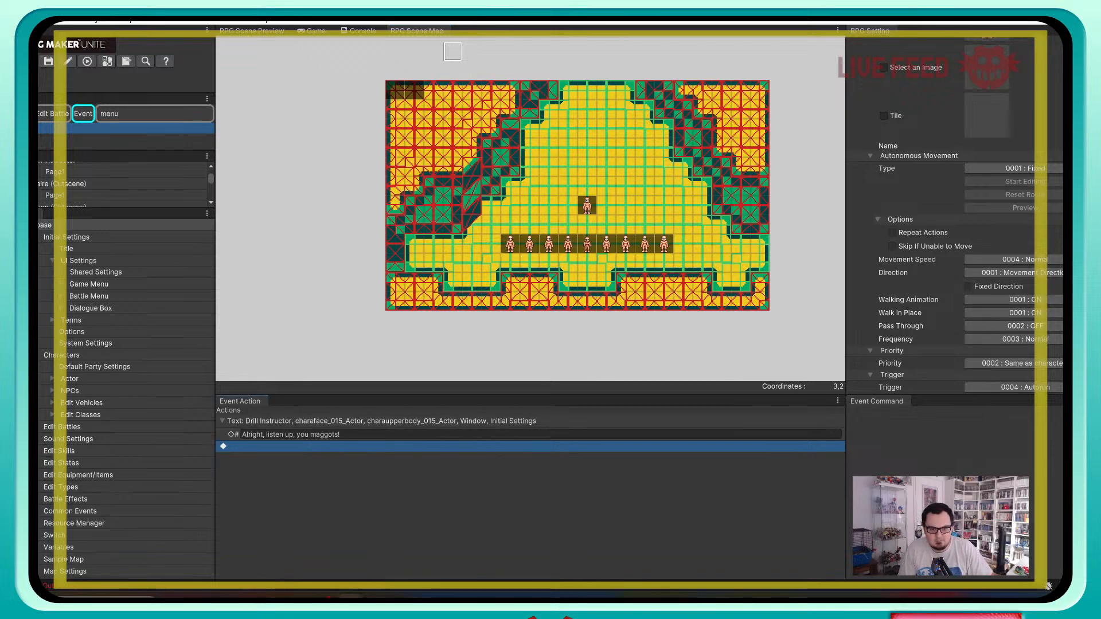
pyautogui.rightClick(259, 447)
pyautogui.click(296, 454)
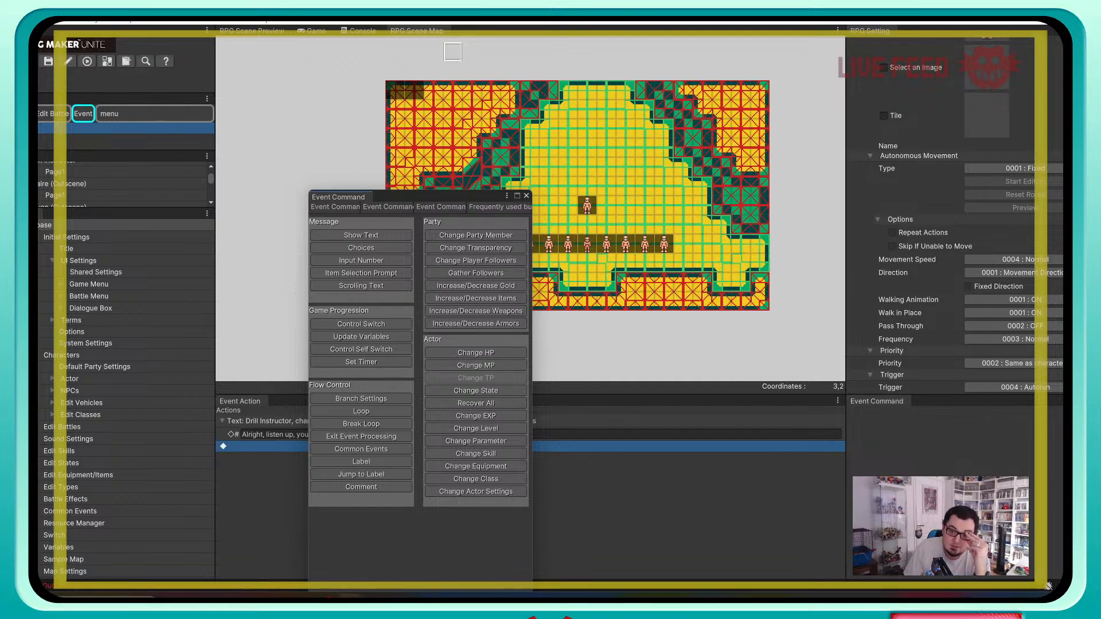
pyautogui.click(499, 208)
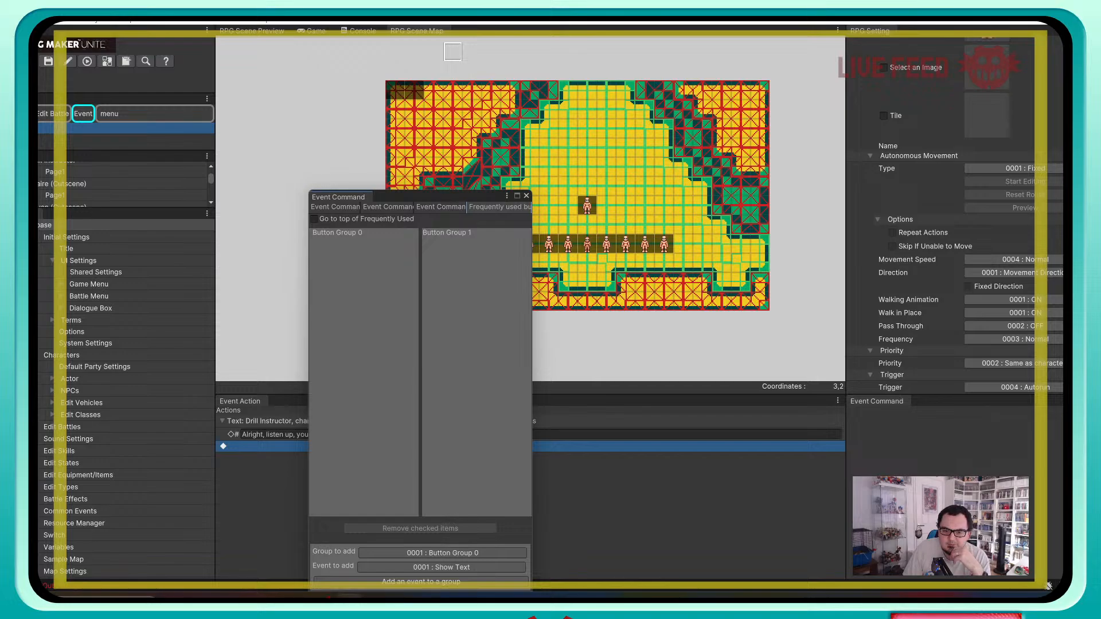
pyautogui.click(440, 207)
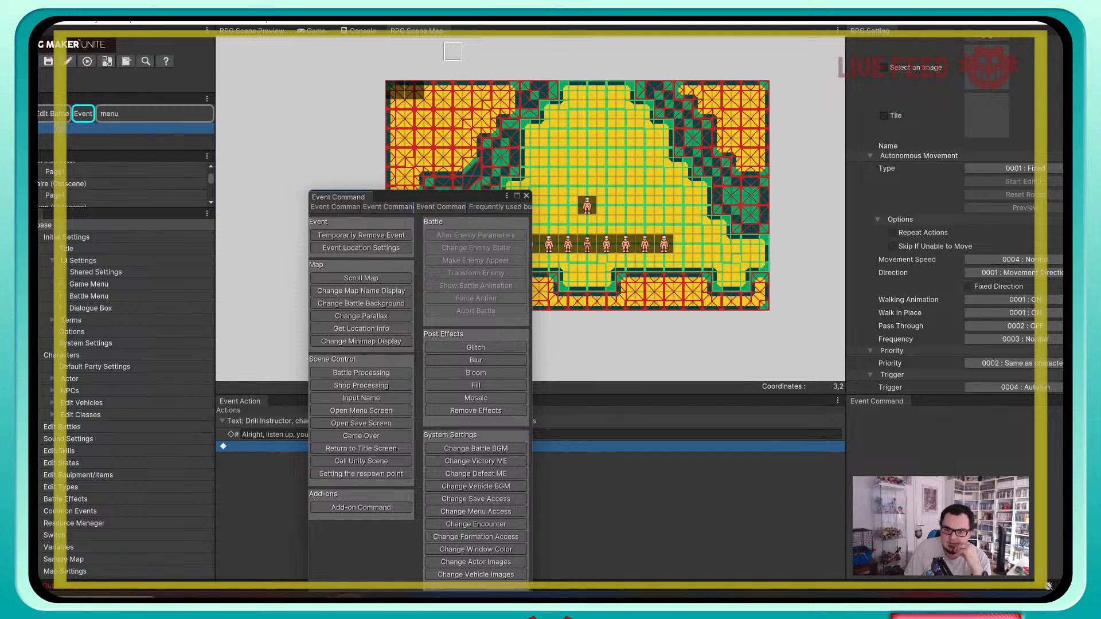
pyautogui.moveTo(422, 196); pyautogui.dragTo(501, 122)
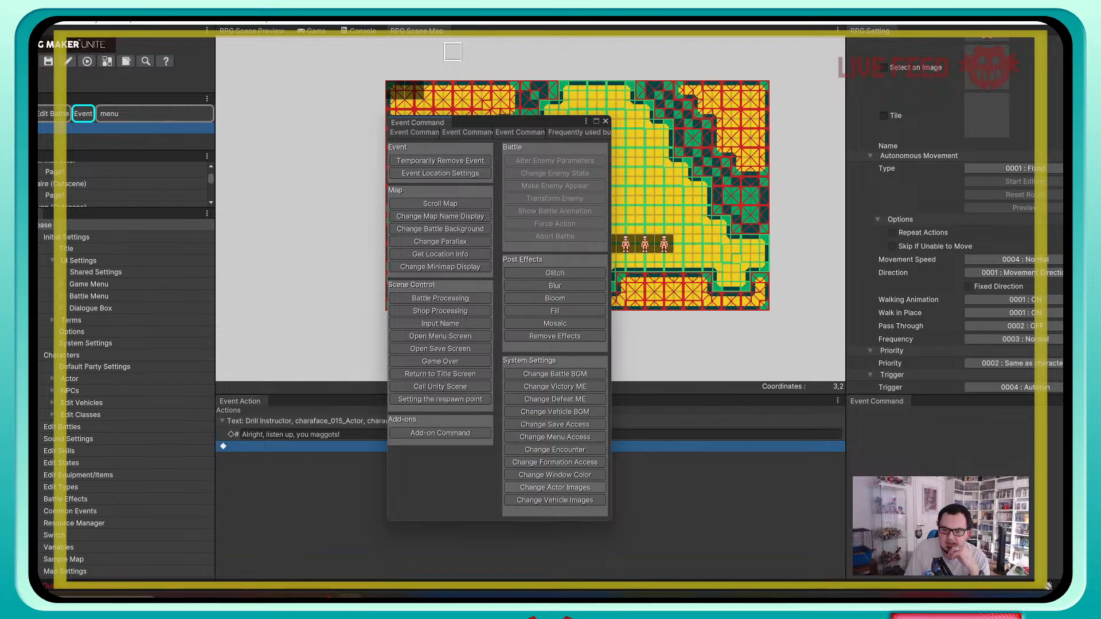
pyautogui.click(467, 133)
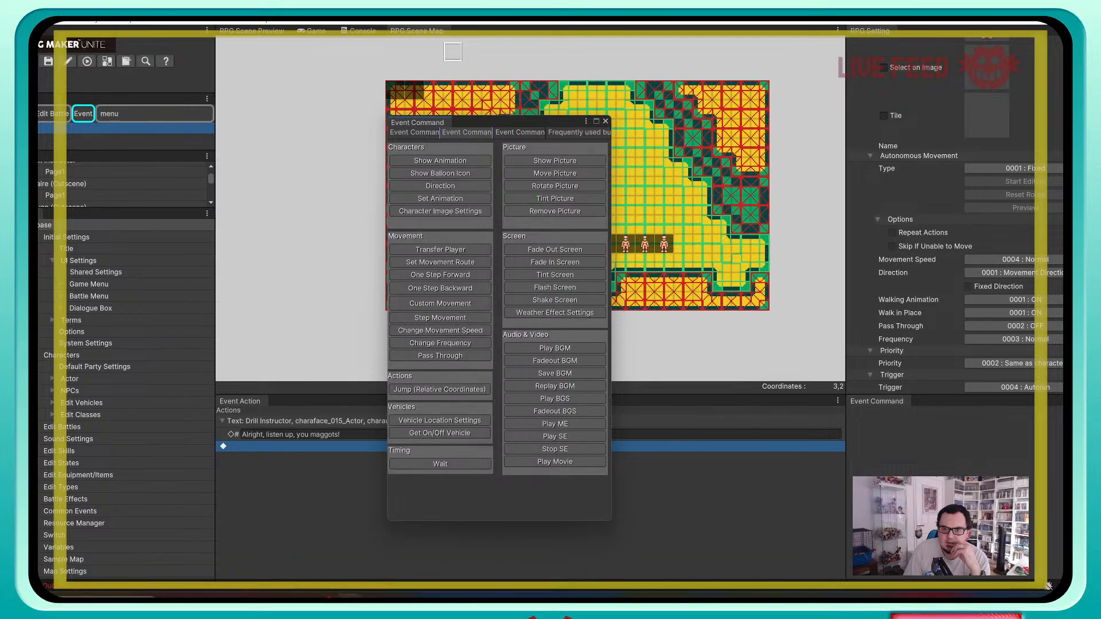
pyautogui.click(520, 132)
pyautogui.click(467, 133)
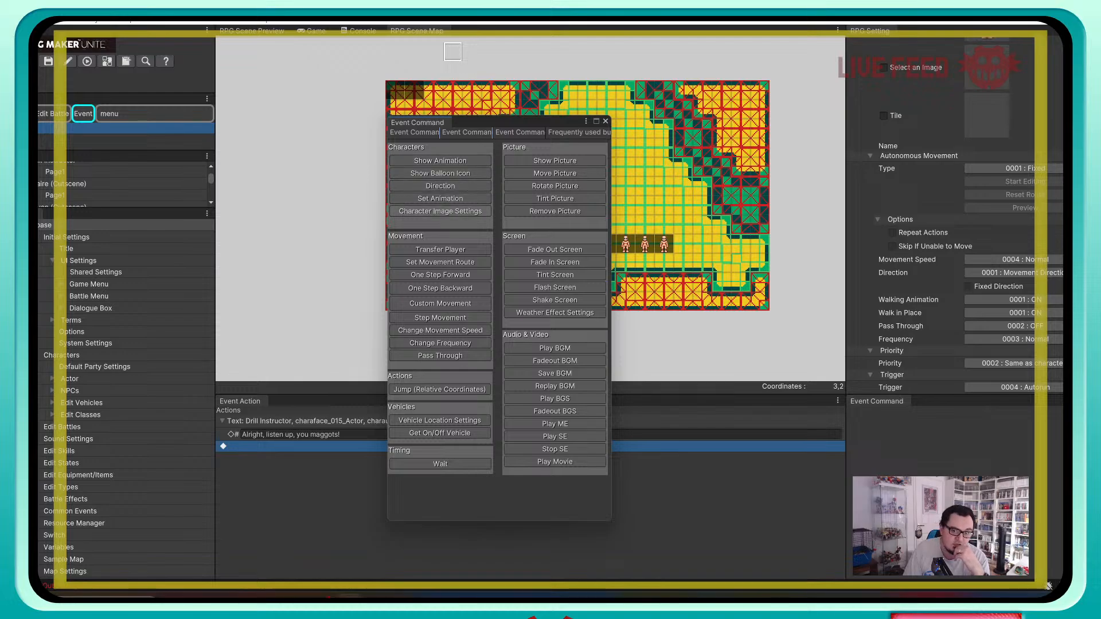
pyautogui.click(440, 198)
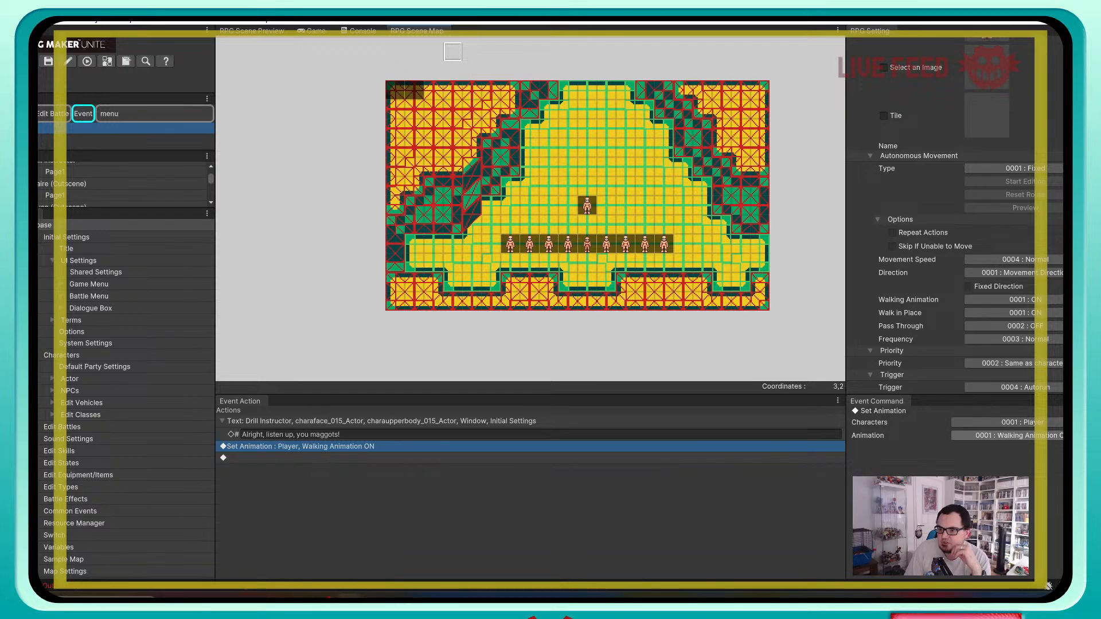
# Step: Check the animation options of the Set Animation command, keep Walking Animation ON, and delete the command from the Cutscene event
pyautogui.click(1010, 435)
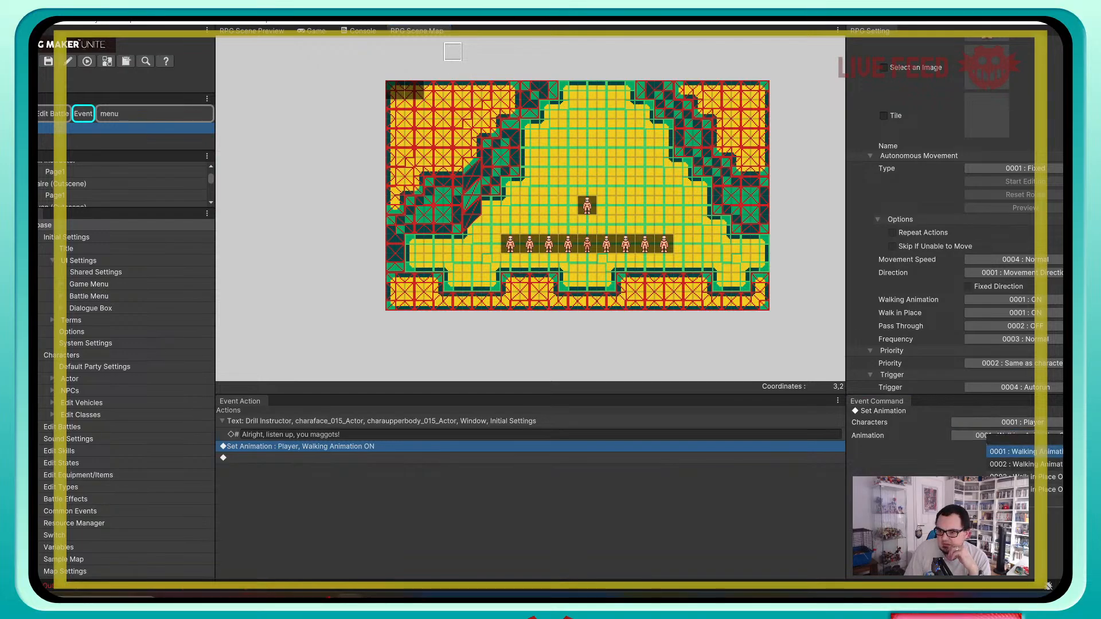
pyautogui.click(1026, 452)
pyautogui.rightClick(340, 451)
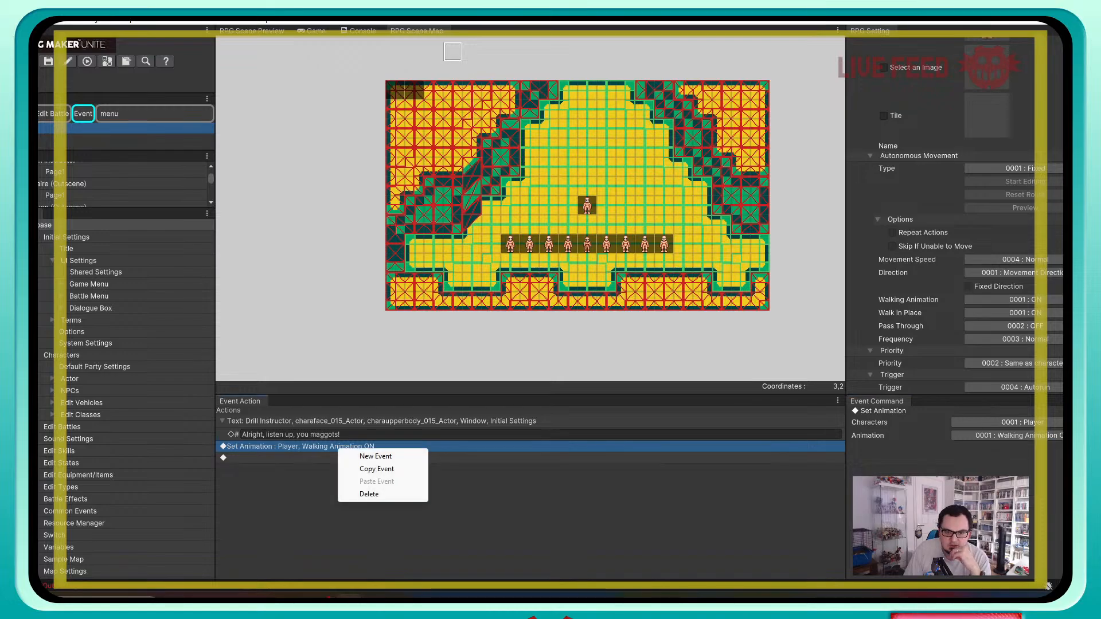
pyautogui.click(369, 494)
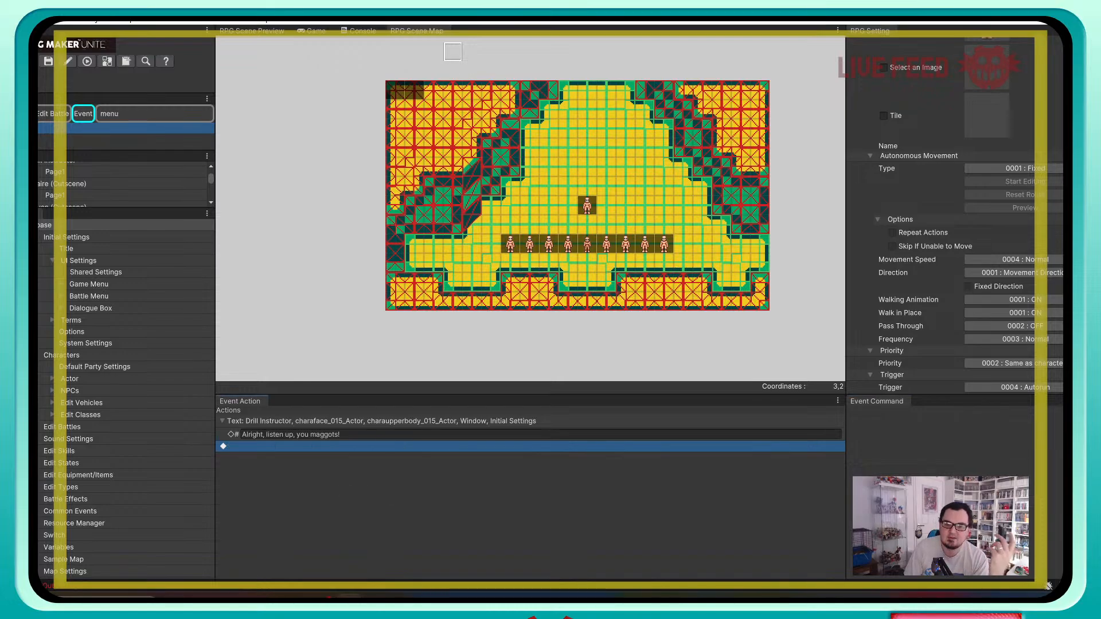
# Step: Add a Set Movement Route command after the Drill Instructor's line and assign it to EV0002 Drill Instructor
pyautogui.rightClick(327, 446)
pyautogui.click(363, 454)
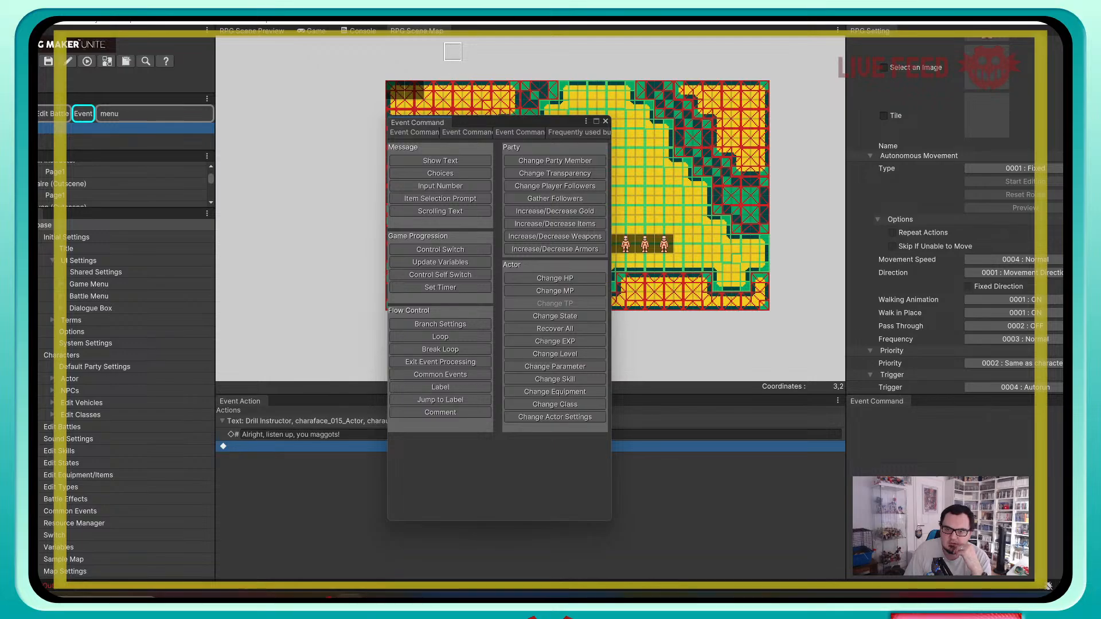
pyautogui.click(468, 131)
pyautogui.click(414, 131)
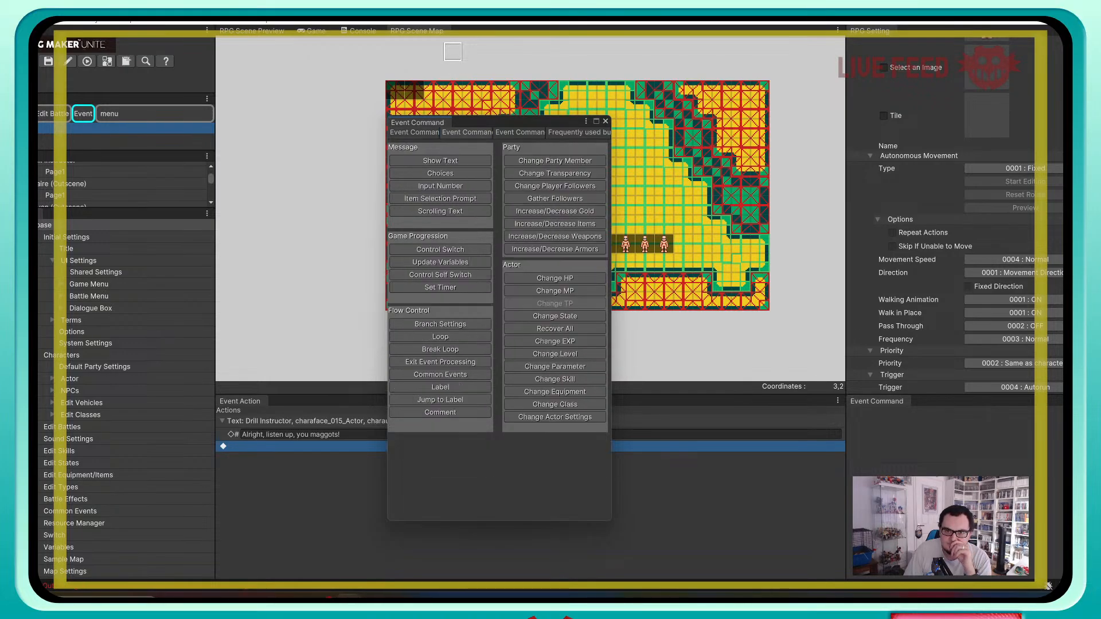
pyautogui.click(468, 132)
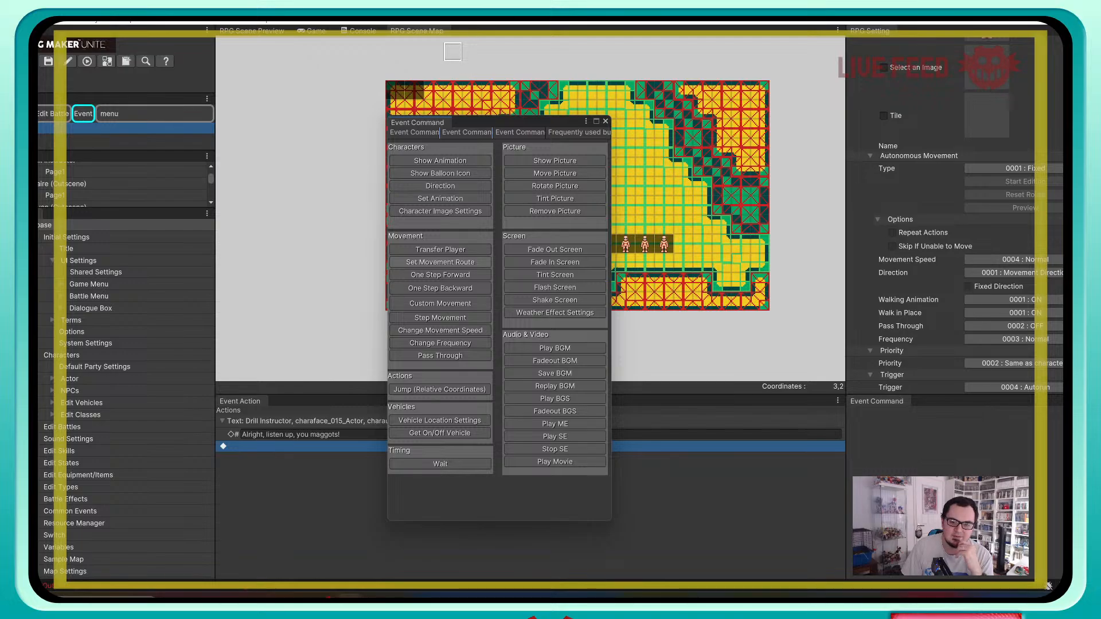
pyautogui.click(441, 262)
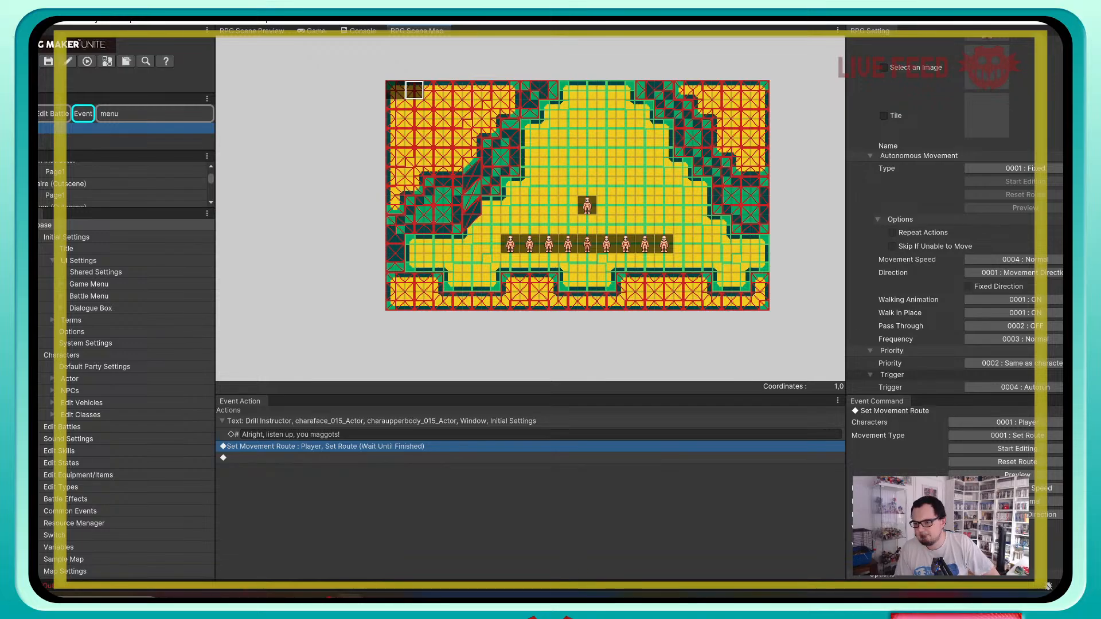
pyautogui.click(984, 422)
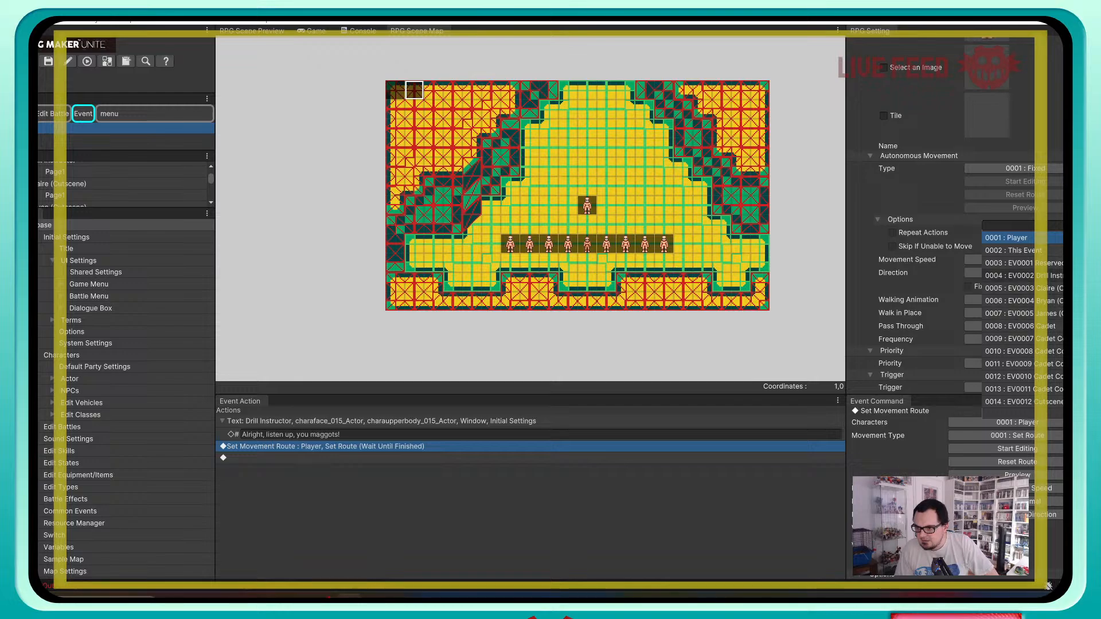
pyautogui.click(1009, 276)
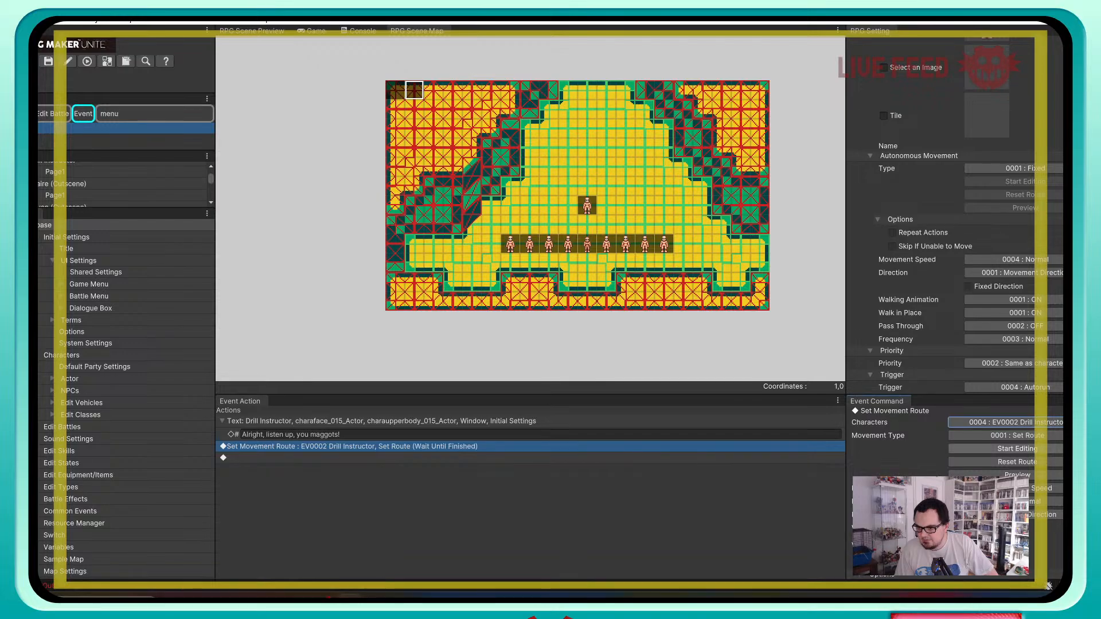
# Step: Plot the Drill Instructor's route on the map, pacing three tiles left, three tiles right of his start, and back to the middle
pyautogui.click(1018, 448)
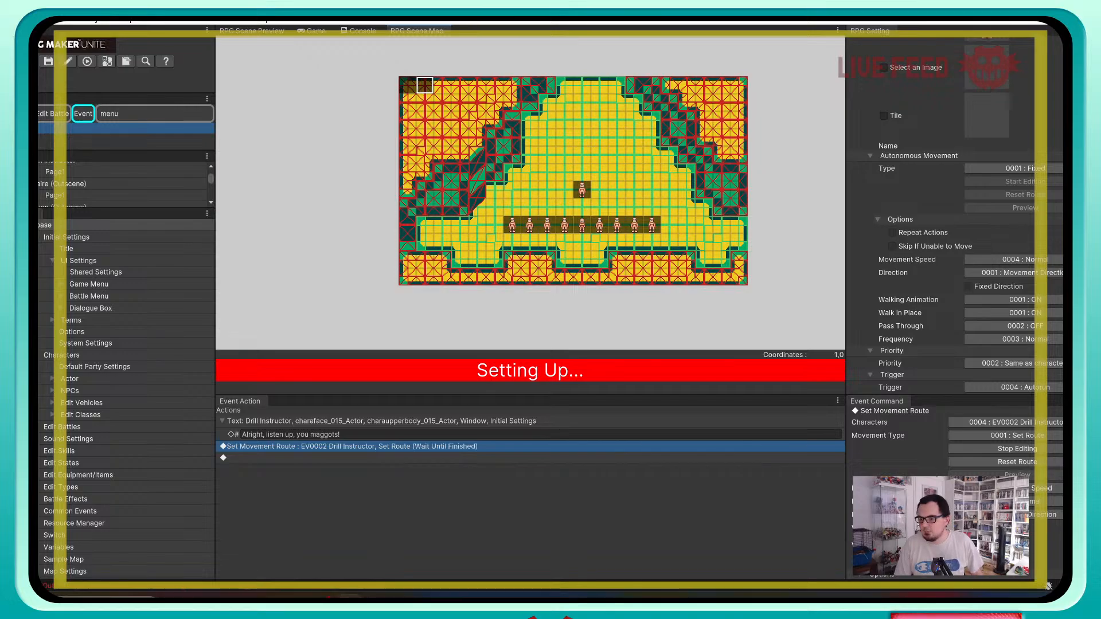
pyautogui.click(562, 189)
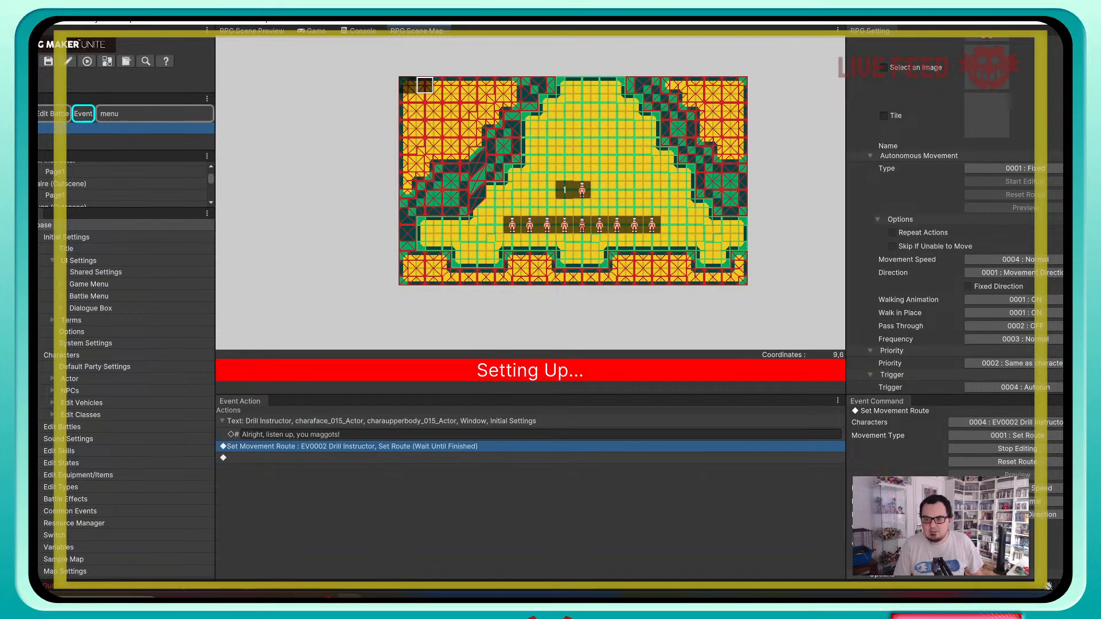
pyautogui.click(548, 190)
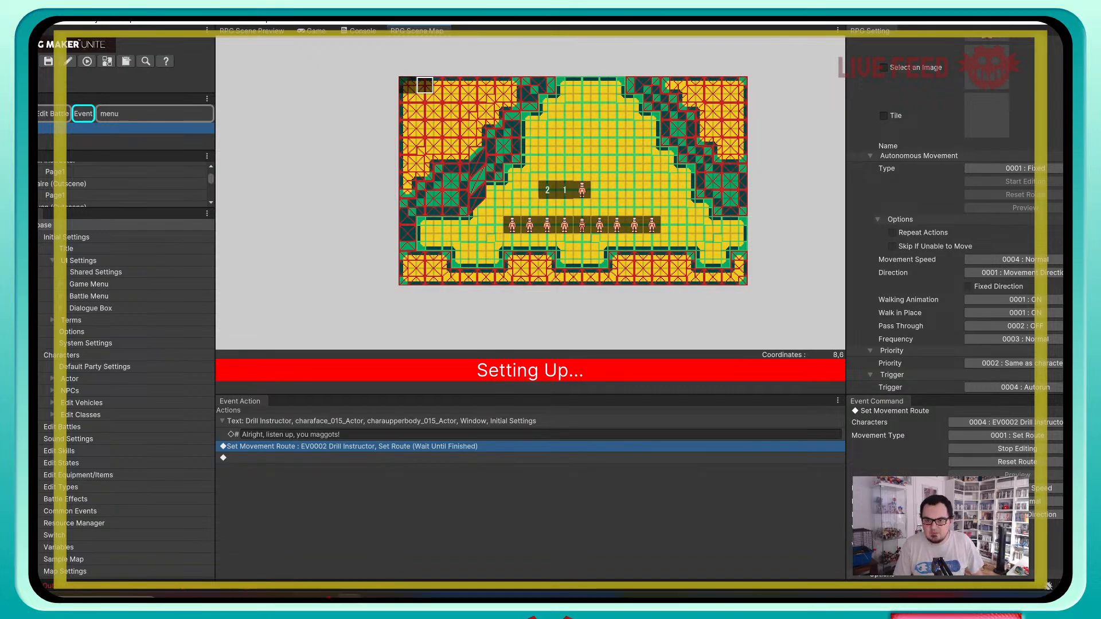
pyautogui.click(529, 190)
pyautogui.click(548, 189)
pyautogui.click(565, 190)
pyautogui.click(600, 190)
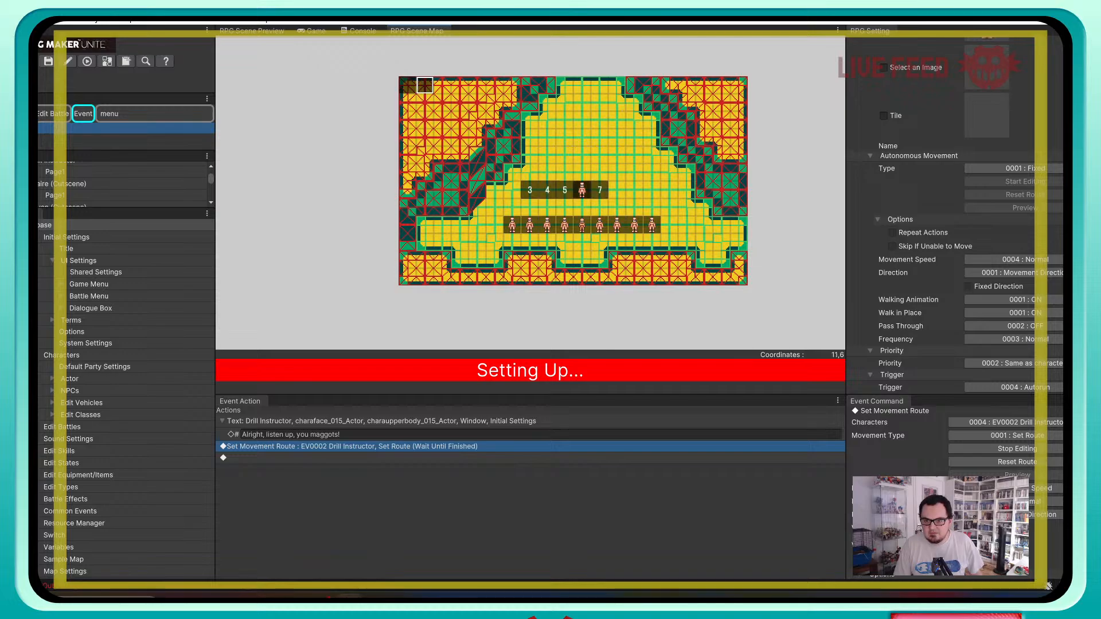
pyautogui.click(617, 190)
pyautogui.click(635, 189)
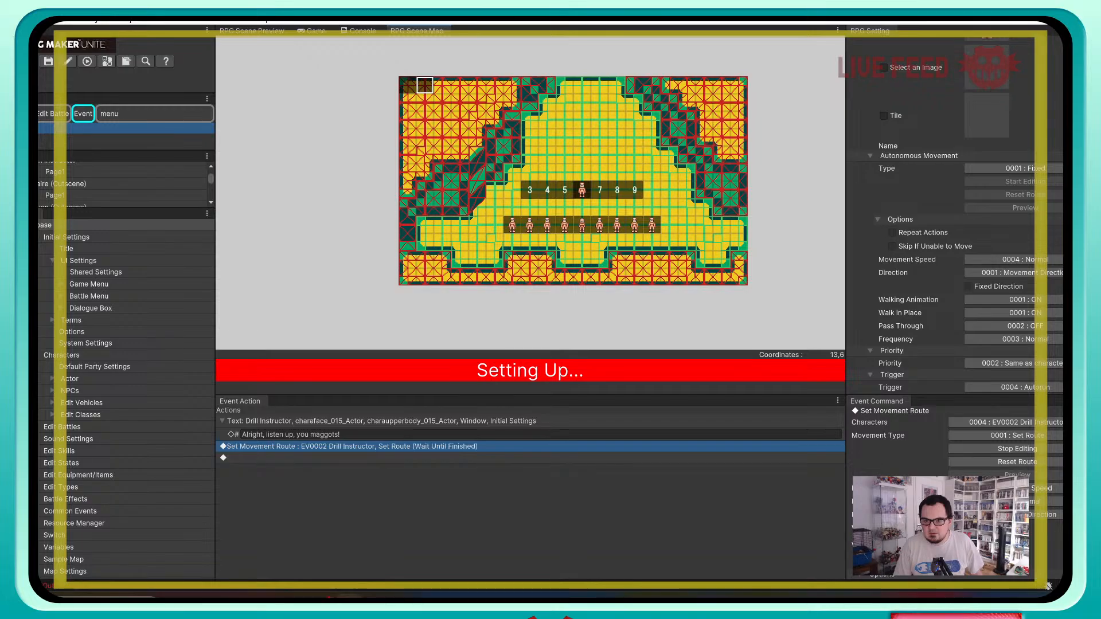
pyautogui.click(617, 190)
pyautogui.click(599, 190)
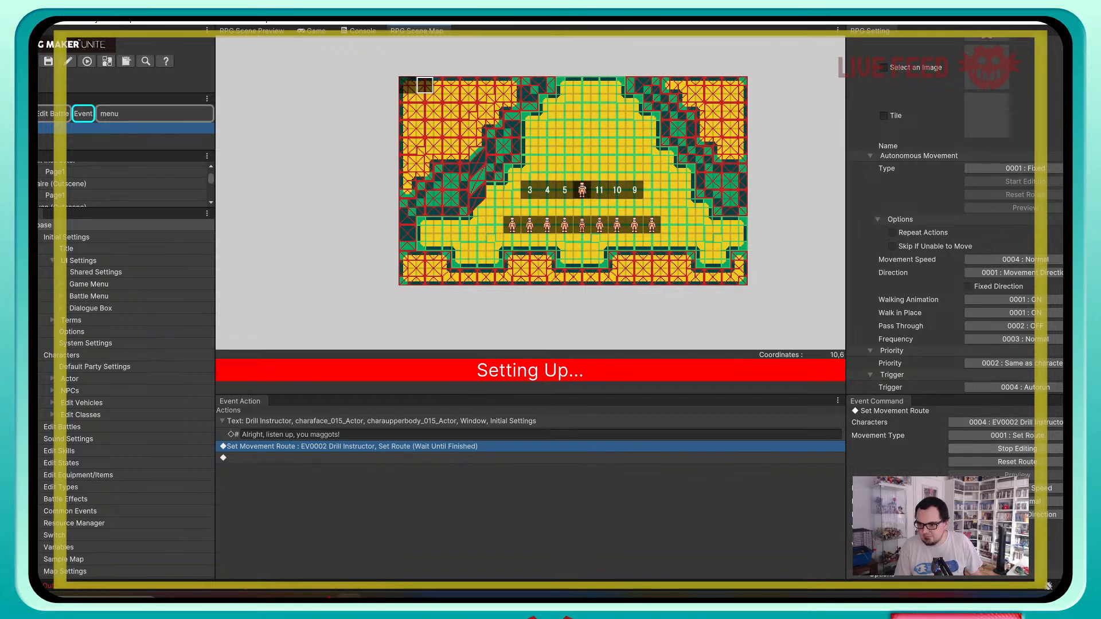
pyautogui.click(1006, 448)
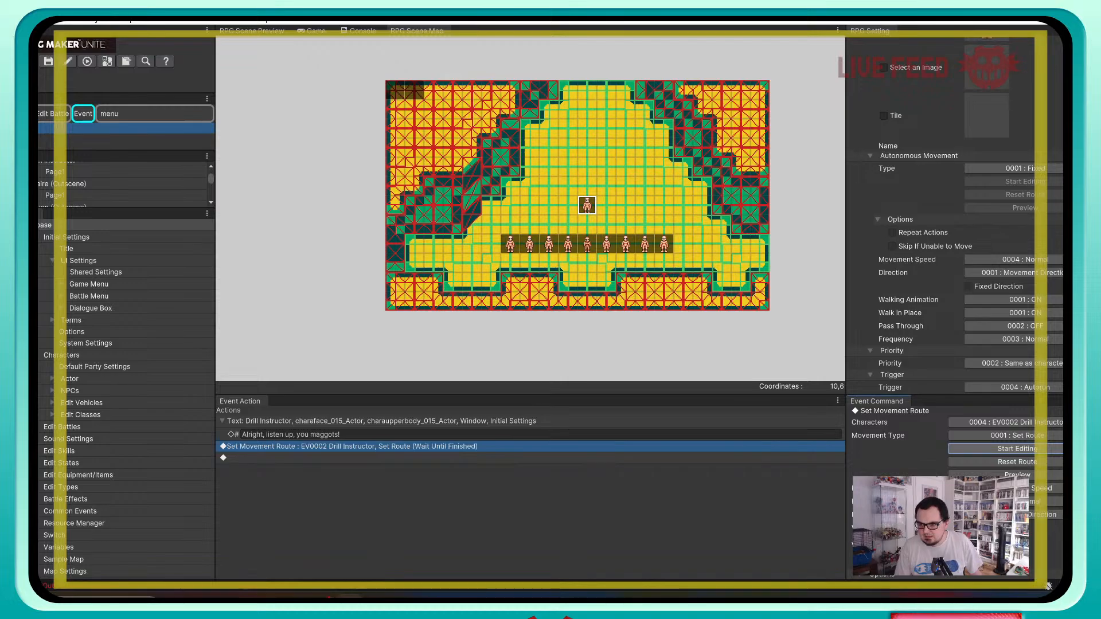
# Step: Keep the movement type as Set Route, review the plotted path, enable Repeat Actions, and disable Wait Until Finished
pyautogui.click(987, 436)
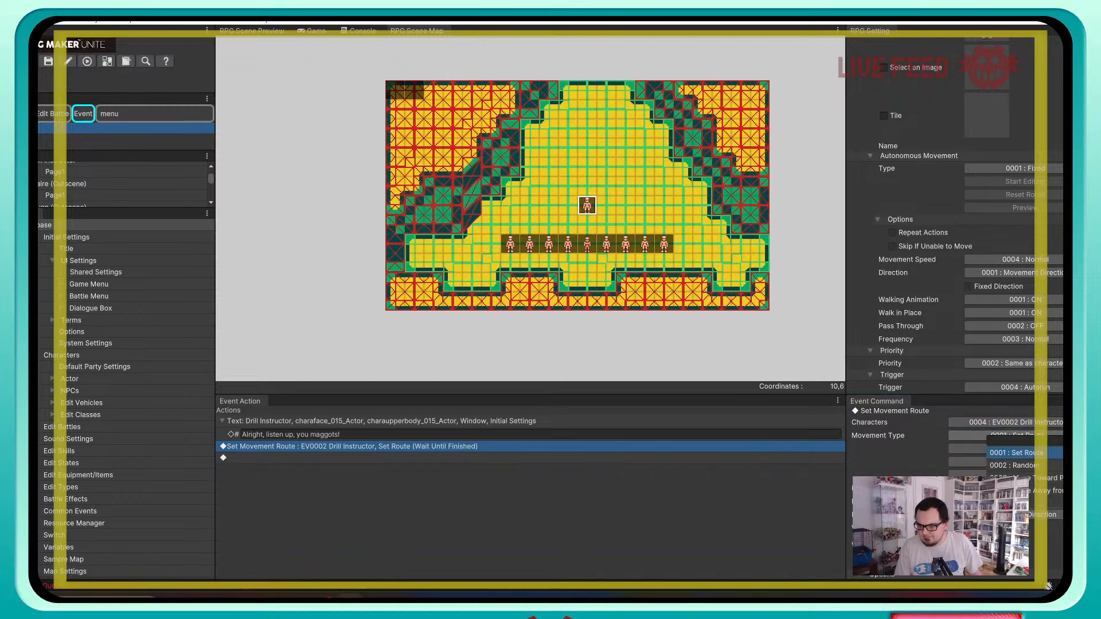
pyautogui.click(1016, 453)
pyautogui.click(1005, 449)
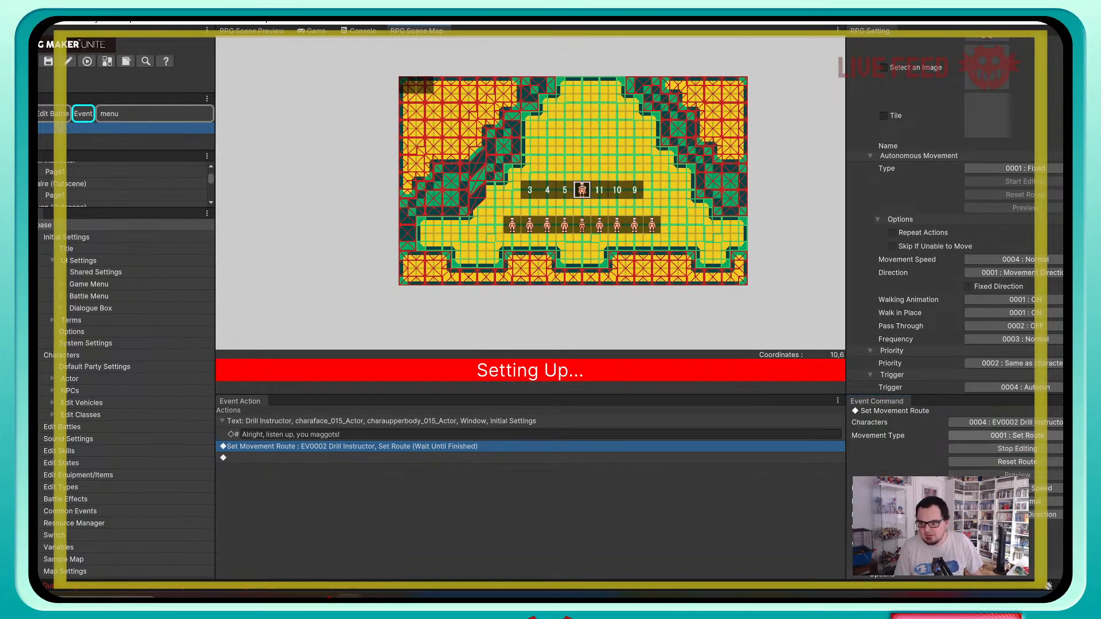
pyautogui.click(1017, 448)
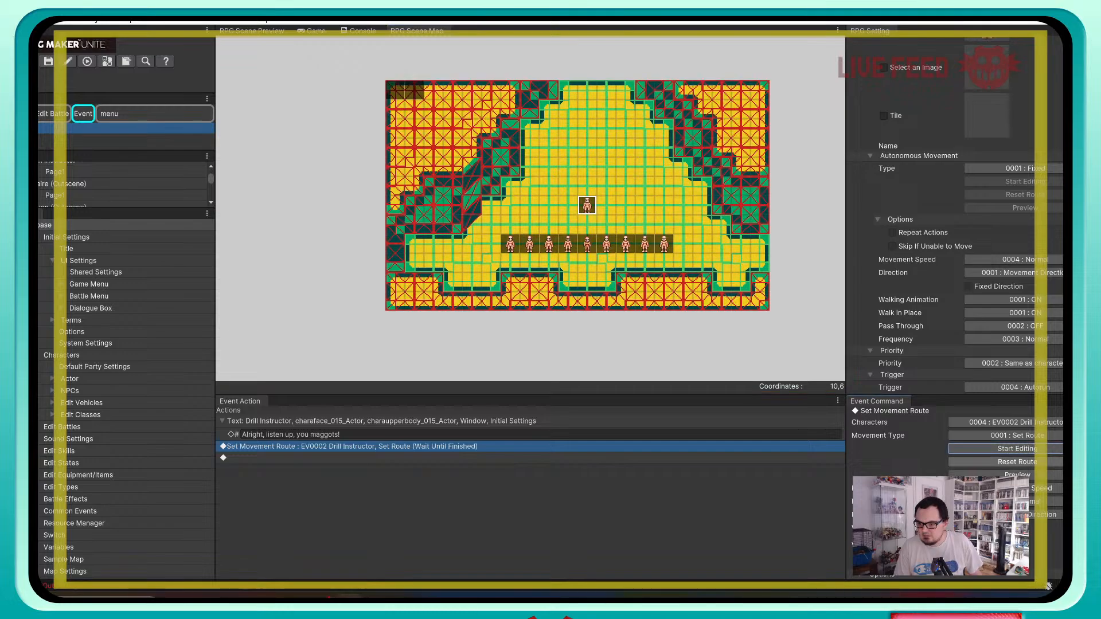
pyautogui.scroll(-2, 955, 447)
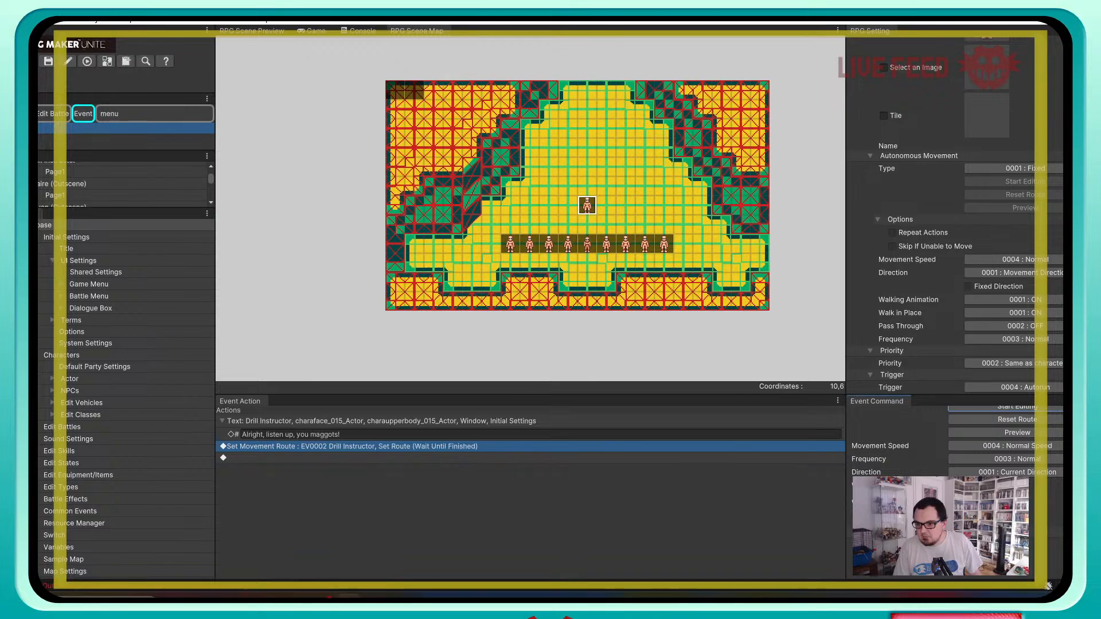
pyautogui.click(952, 519)
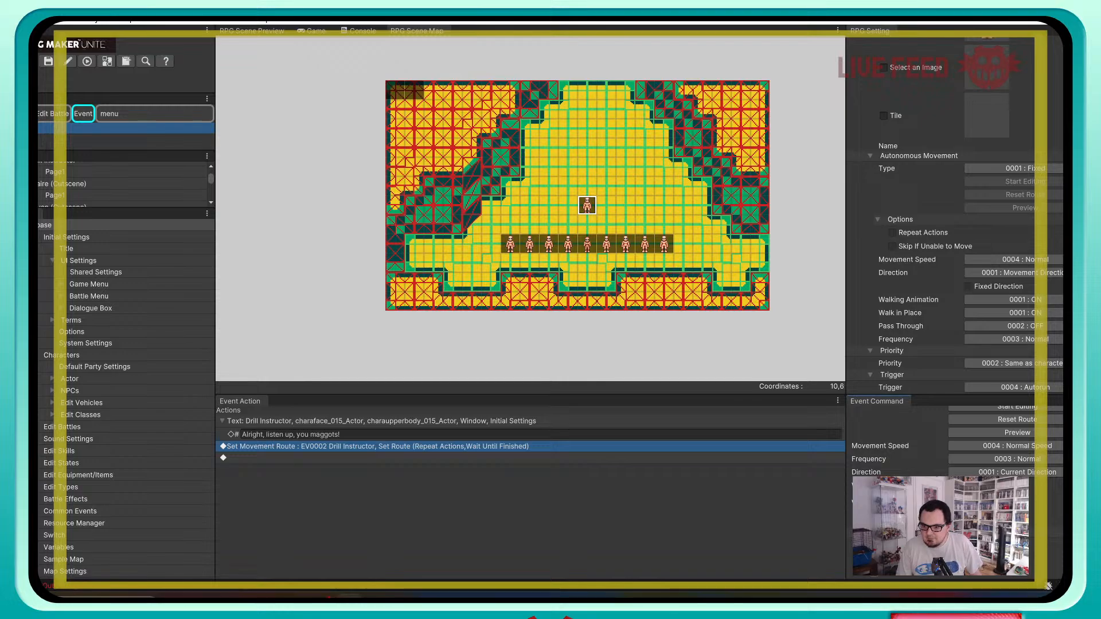
pyautogui.click(952, 545)
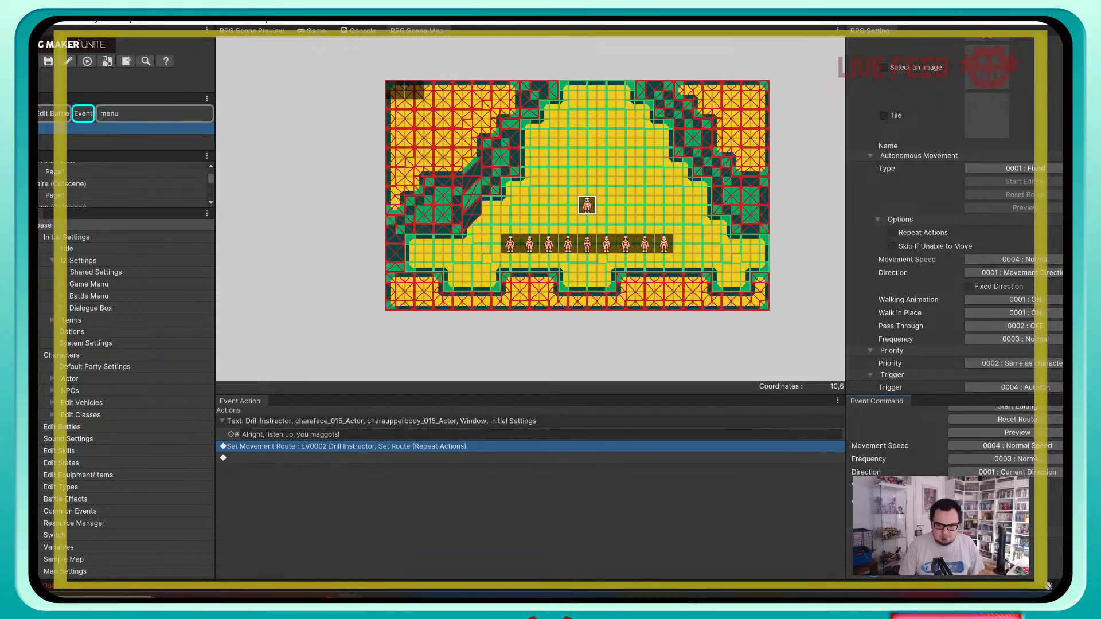
# Step: Copy the Drill Instructor's Show Text command and paste it after the movement route command
pyautogui.click(352, 421)
pyautogui.rightClick(352, 421)
pyautogui.click(391, 439)
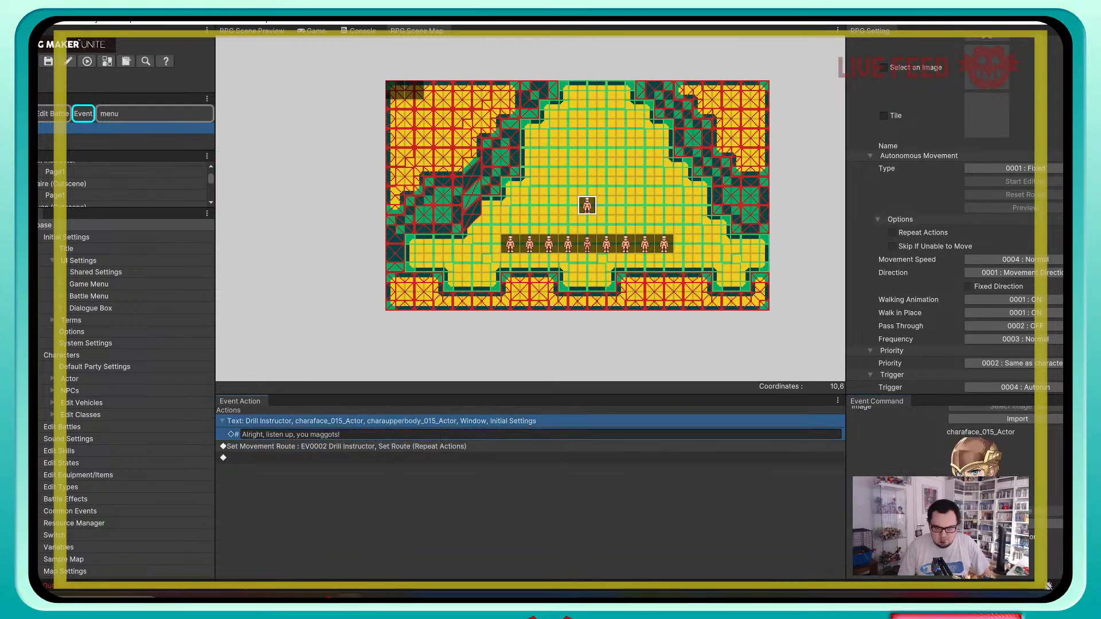
pyautogui.rightClick(330, 459)
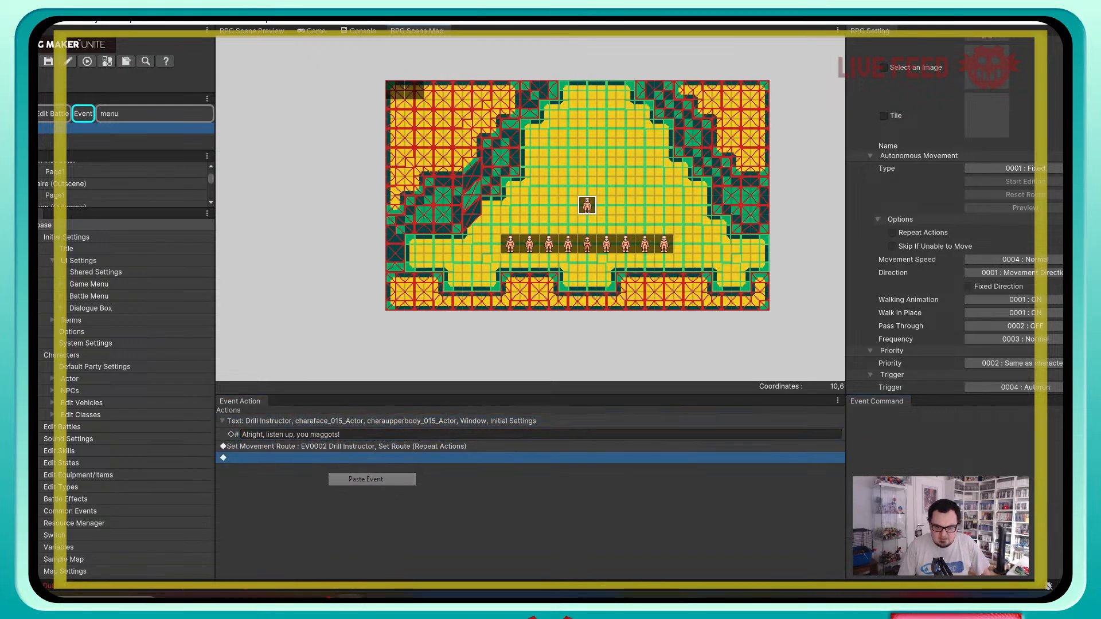
pyautogui.click(349, 479)
# Step: Replace the pasted dialogue with "You might have survived boot camp, but you haven't graduated yet! Not until you complete this final exam!"
pyautogui.moveTo(350, 472); pyautogui.dragTo(209, 468)
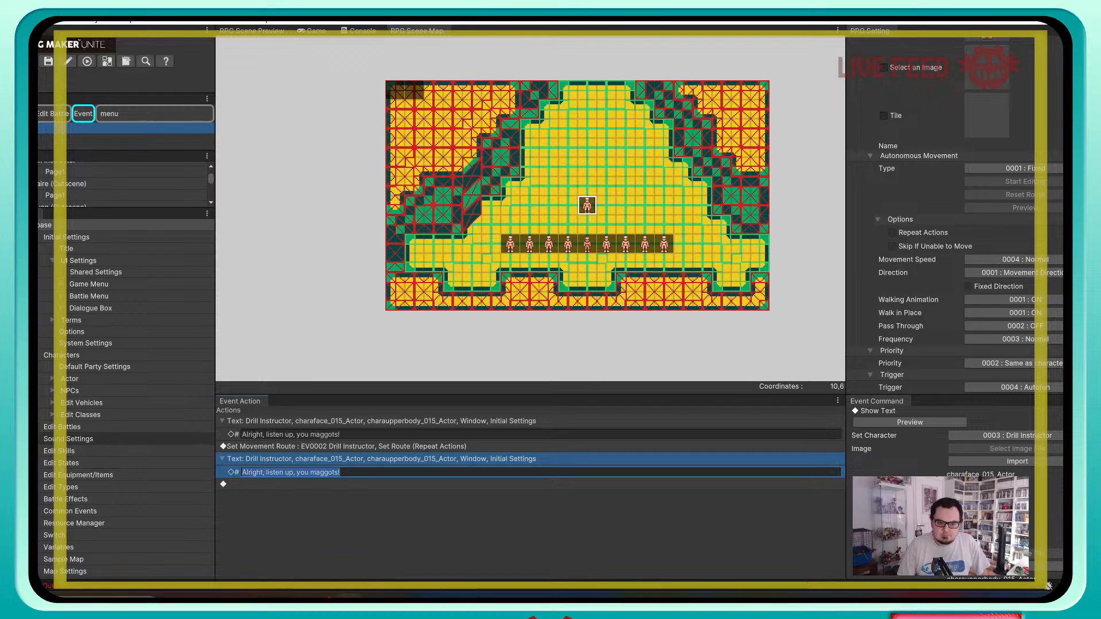
pyautogui.write('Y')
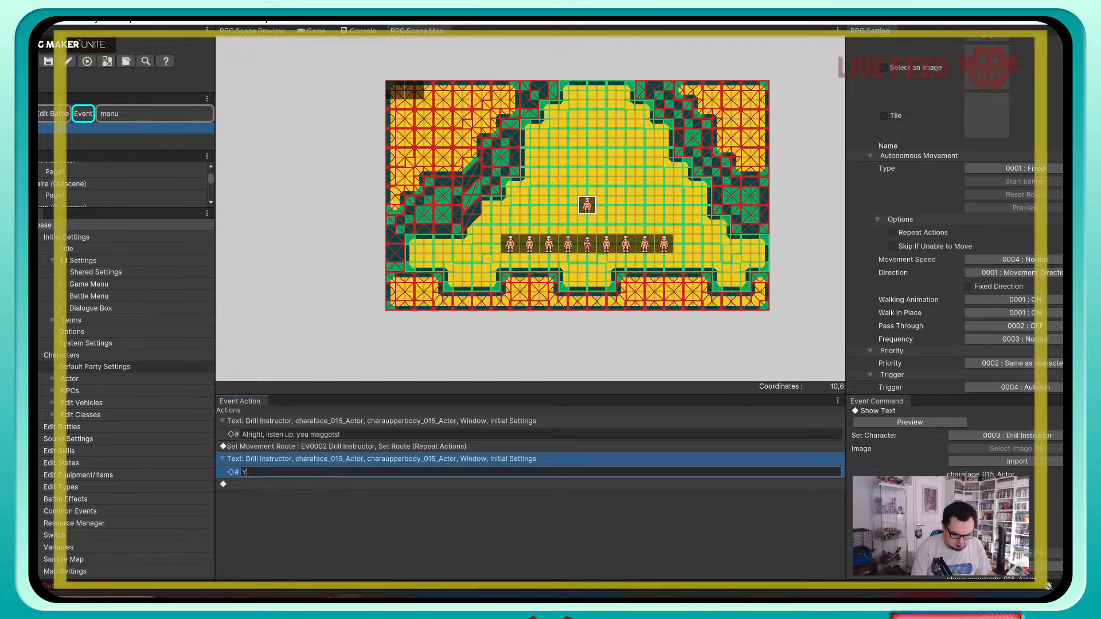
pyautogui.write('ou might have s')
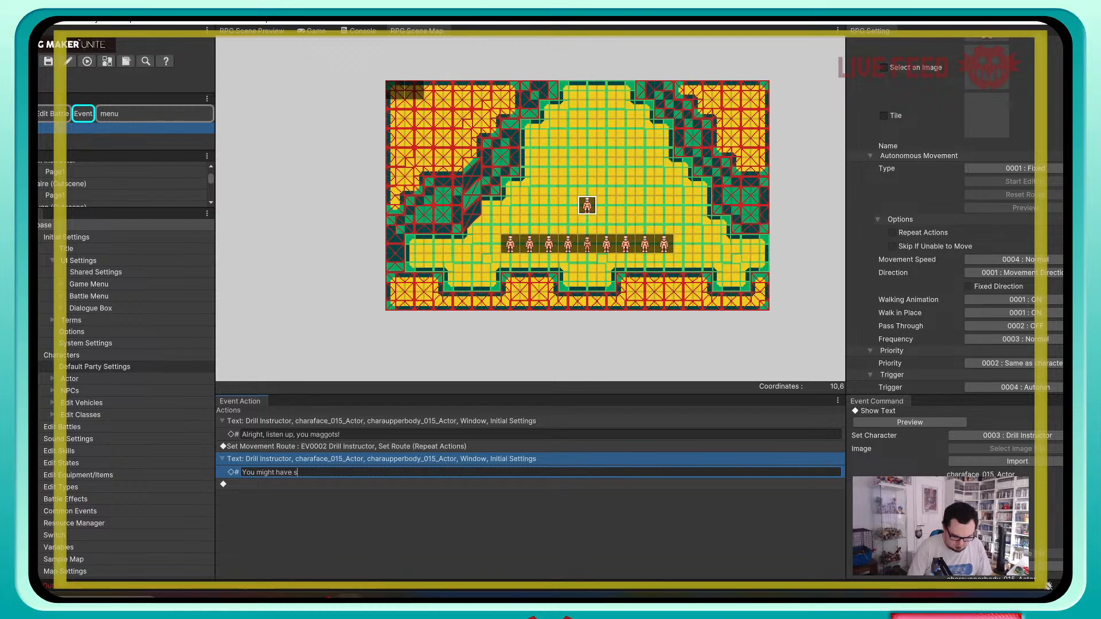
pyautogui.write('urv')
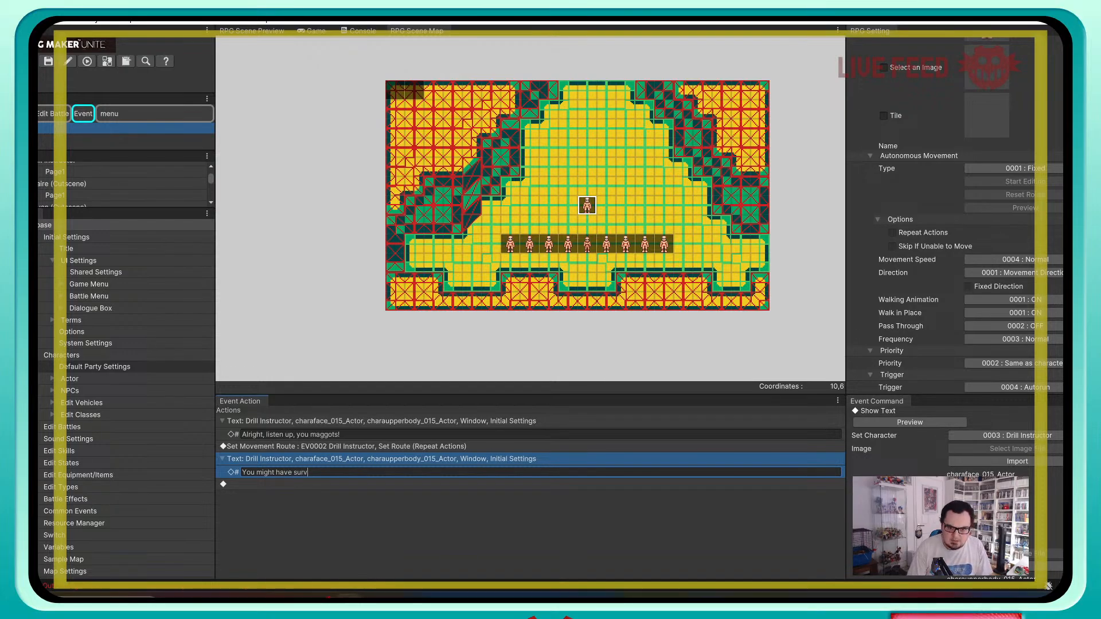
pyautogui.write('ived ')
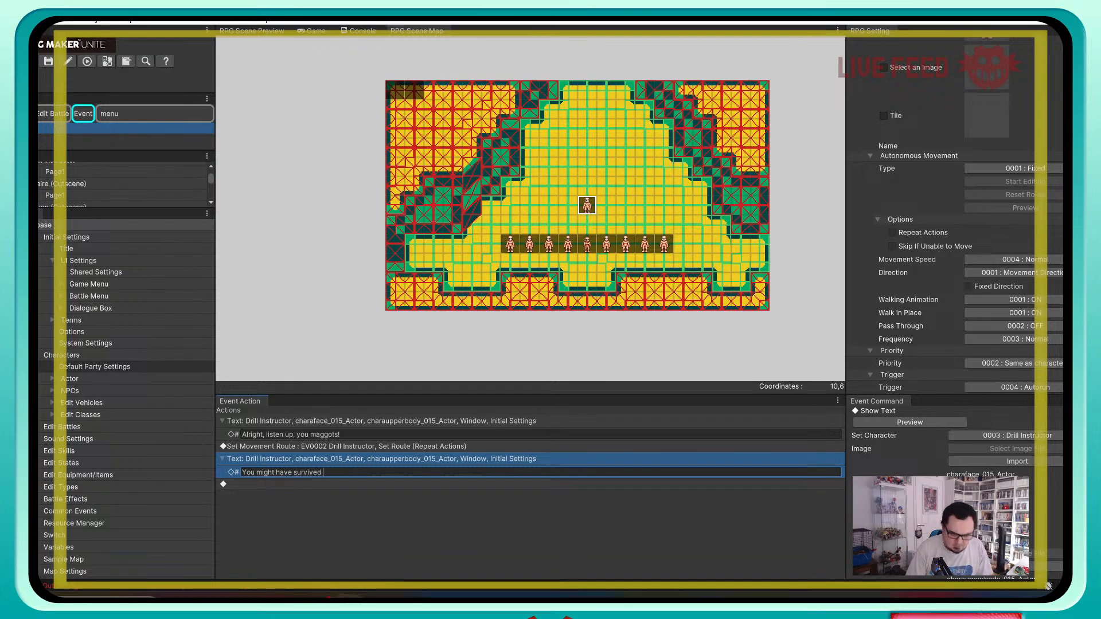
pyautogui.write('boot cam')
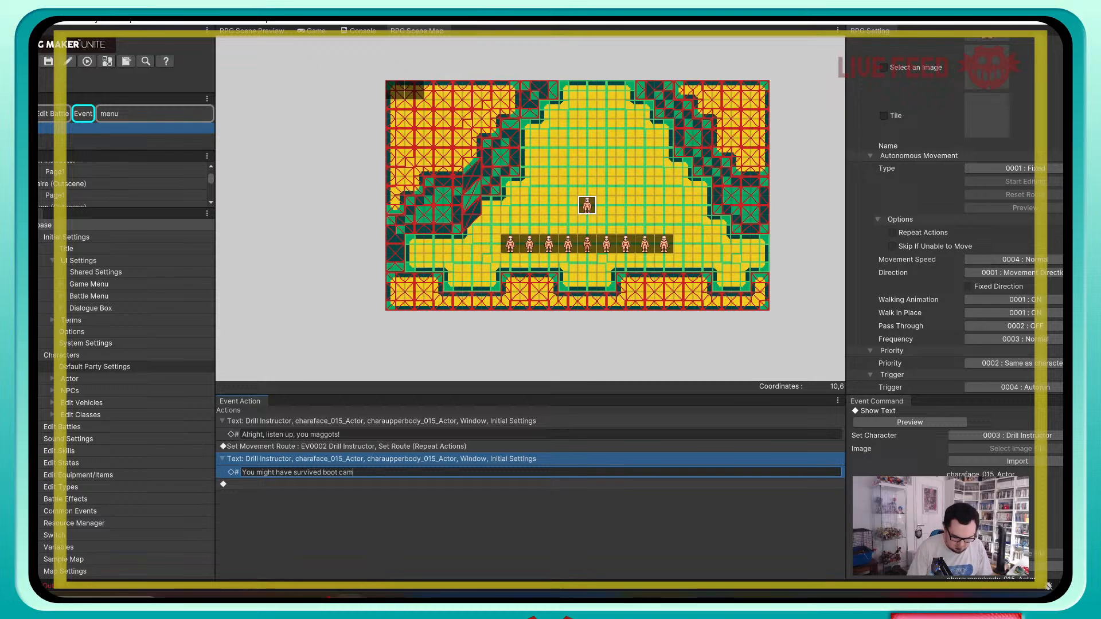
pyautogui.write('p, but you')
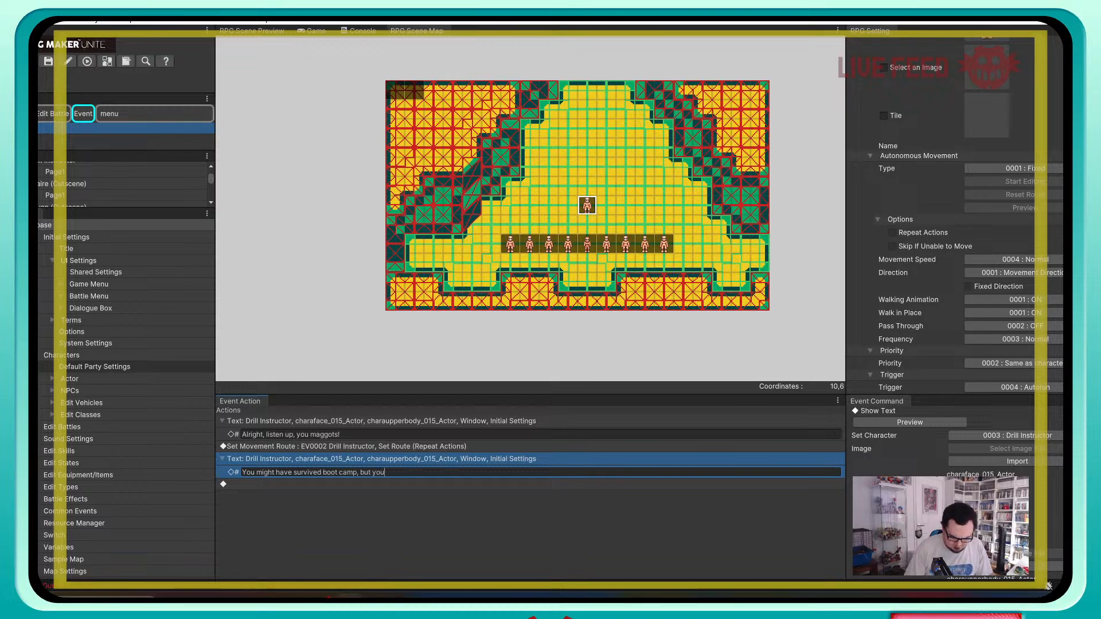
pyautogui.write(" haven't")
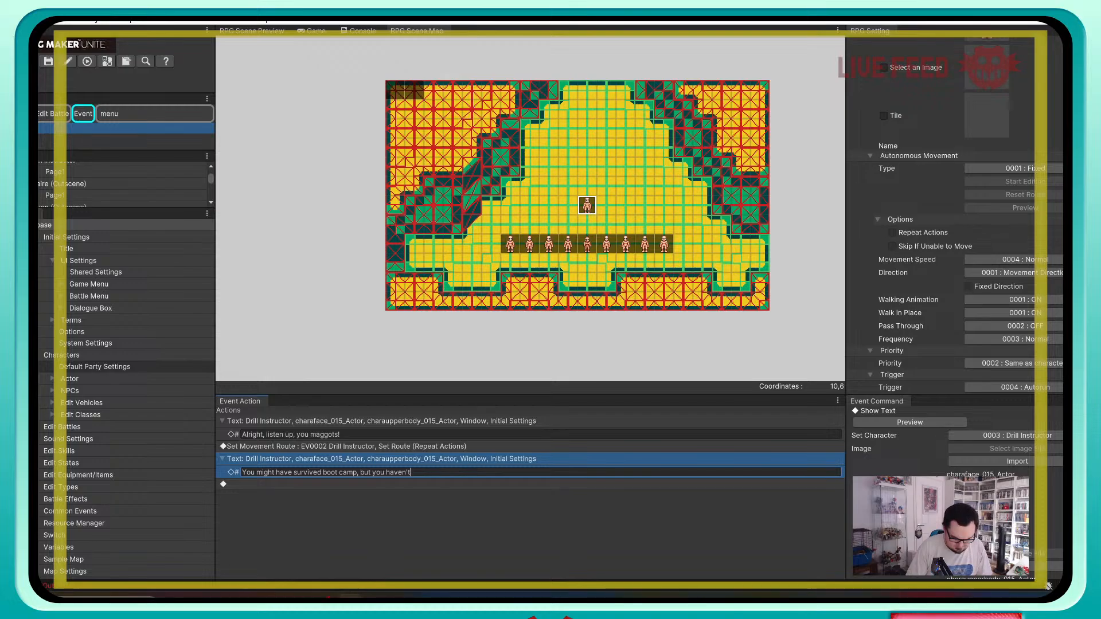
pyautogui.write(' grad')
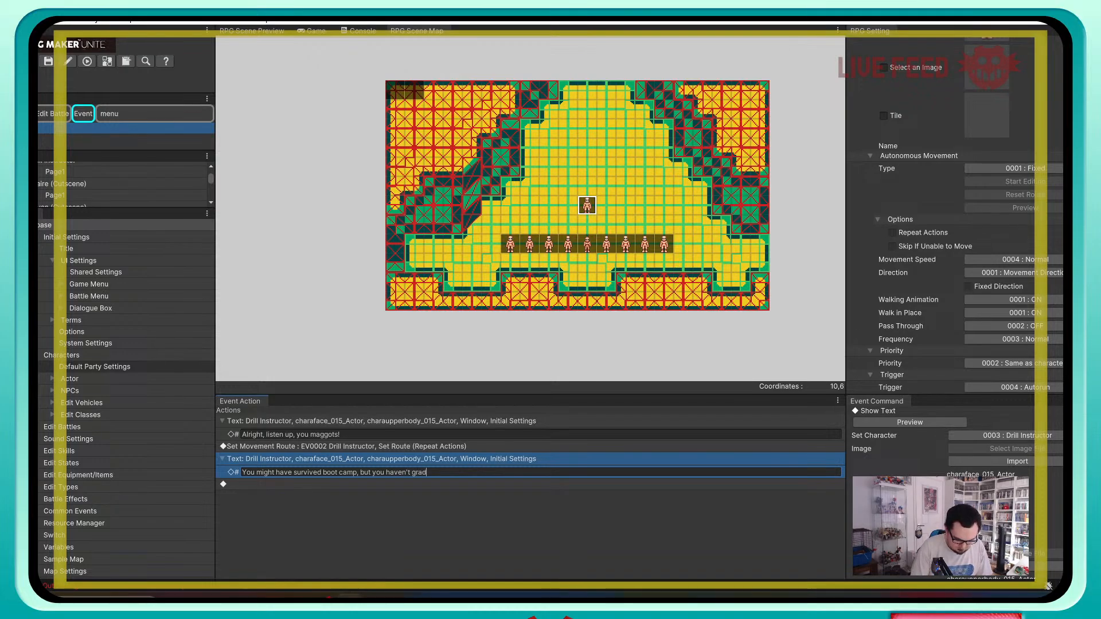
pyautogui.write('uated yet')
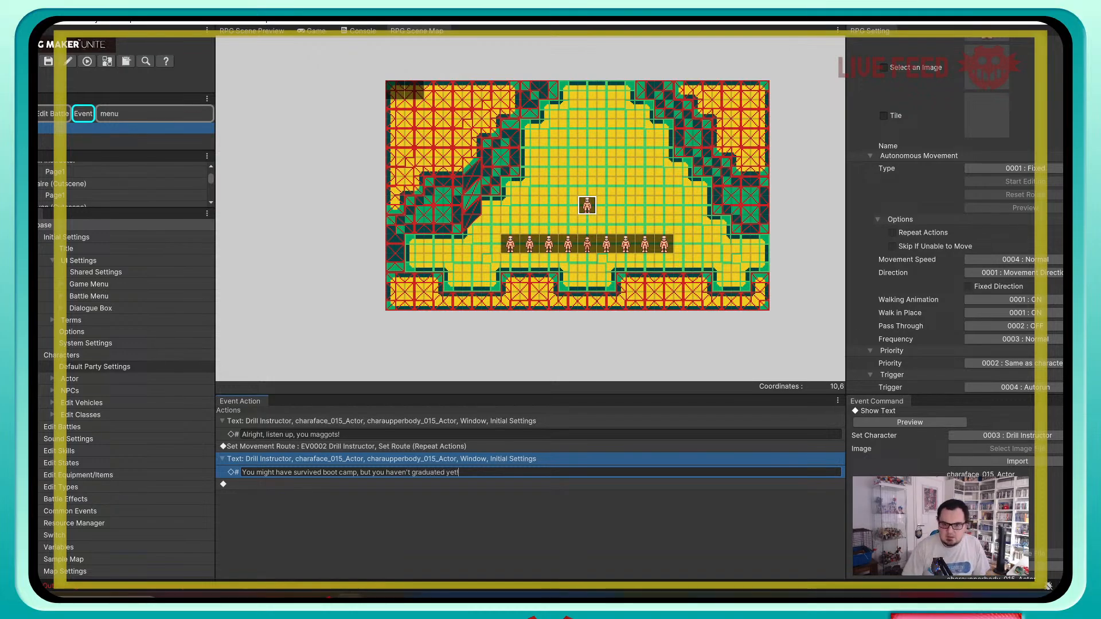
pyautogui.write('! ')
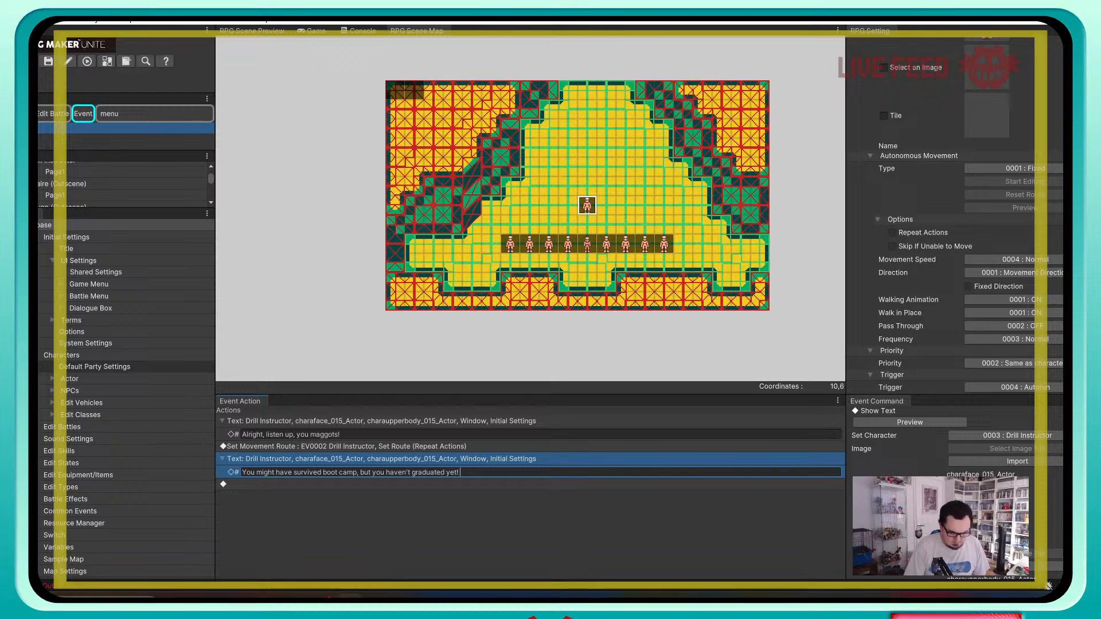
pyautogui.write('Not until you c')
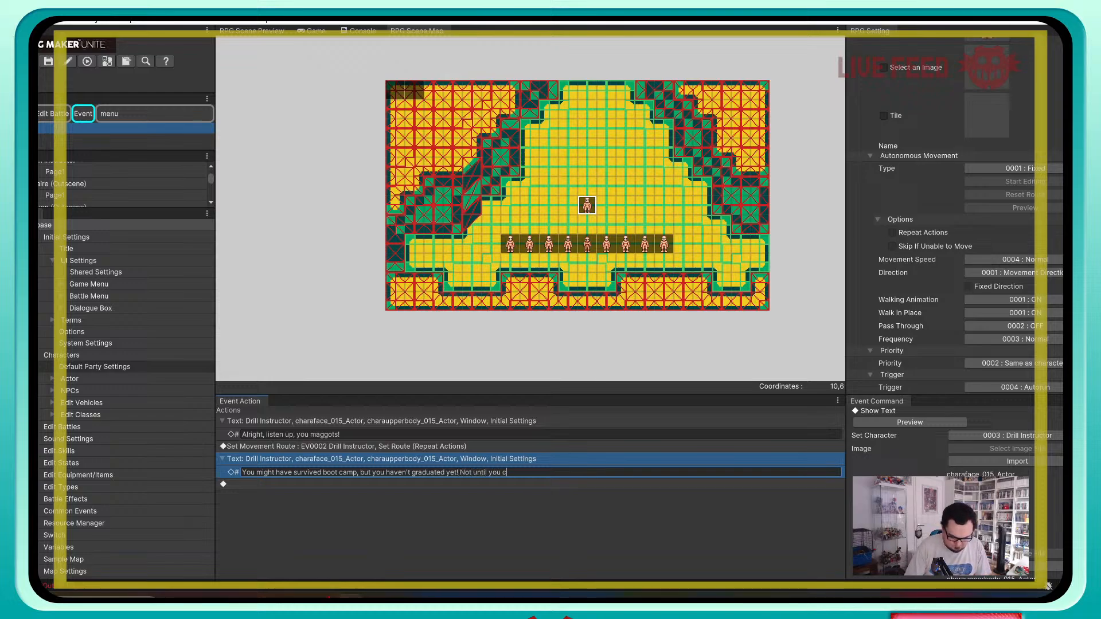
pyautogui.write('omplete this fina')
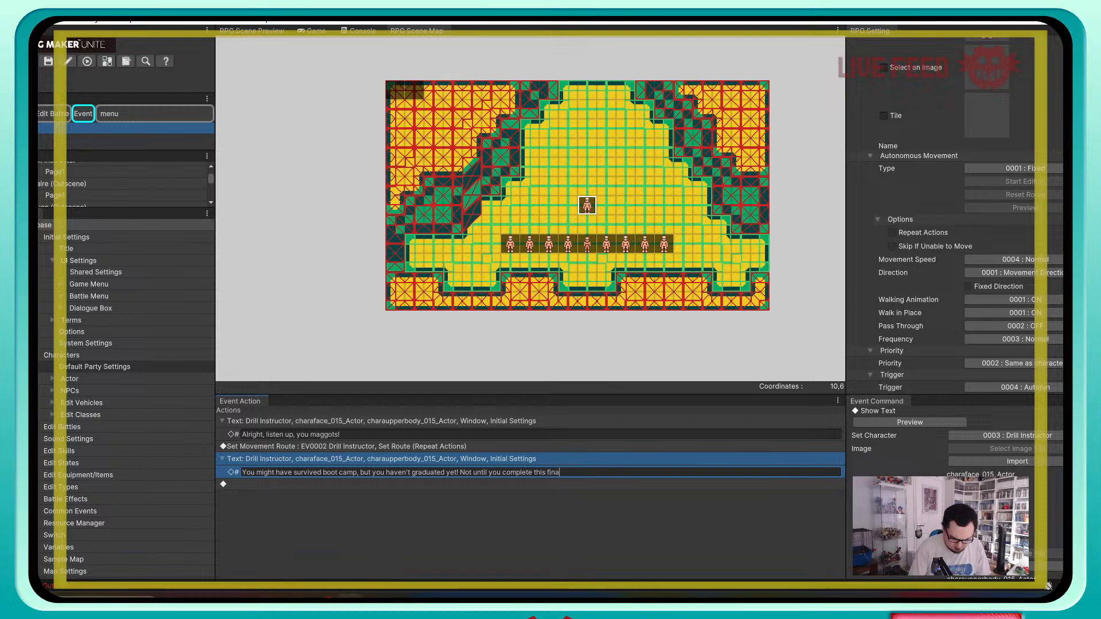
pyautogui.write('l exam!')
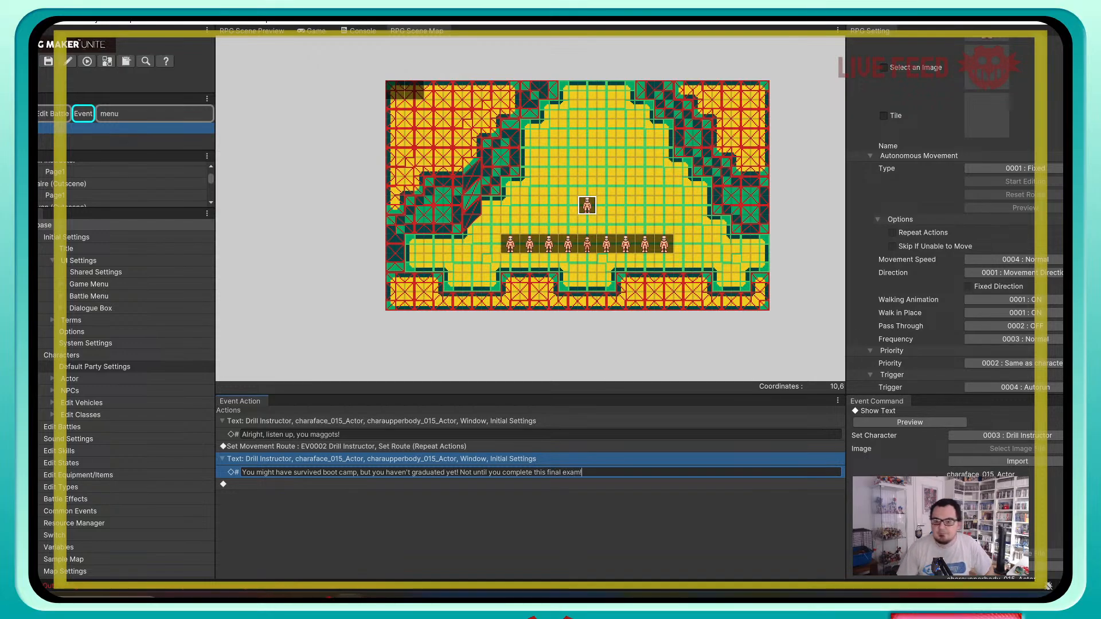
pyautogui.press('Return')
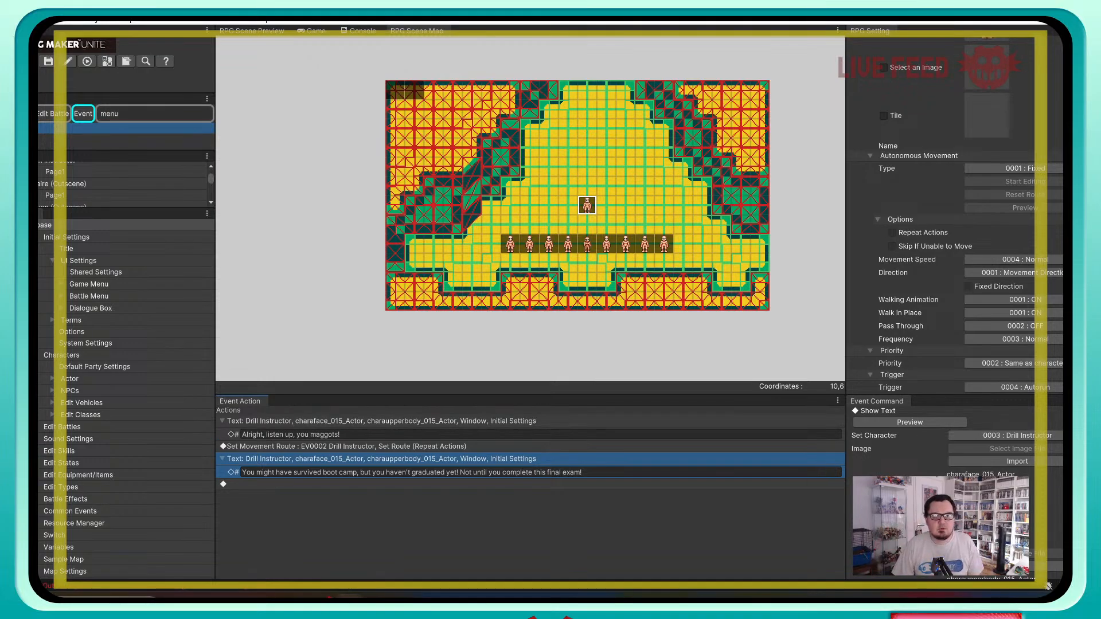
# Step: Playtest a new game and advance past the Drill Instructor's first line to check the second line and his pacing
pyautogui.click(88, 62)
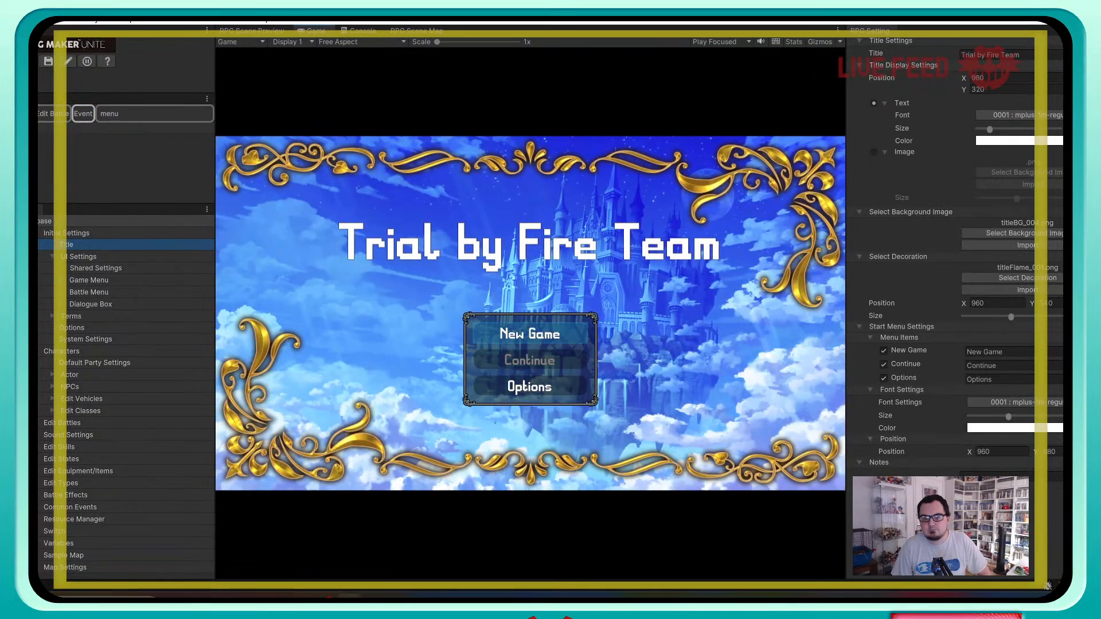
pyautogui.press('Return')
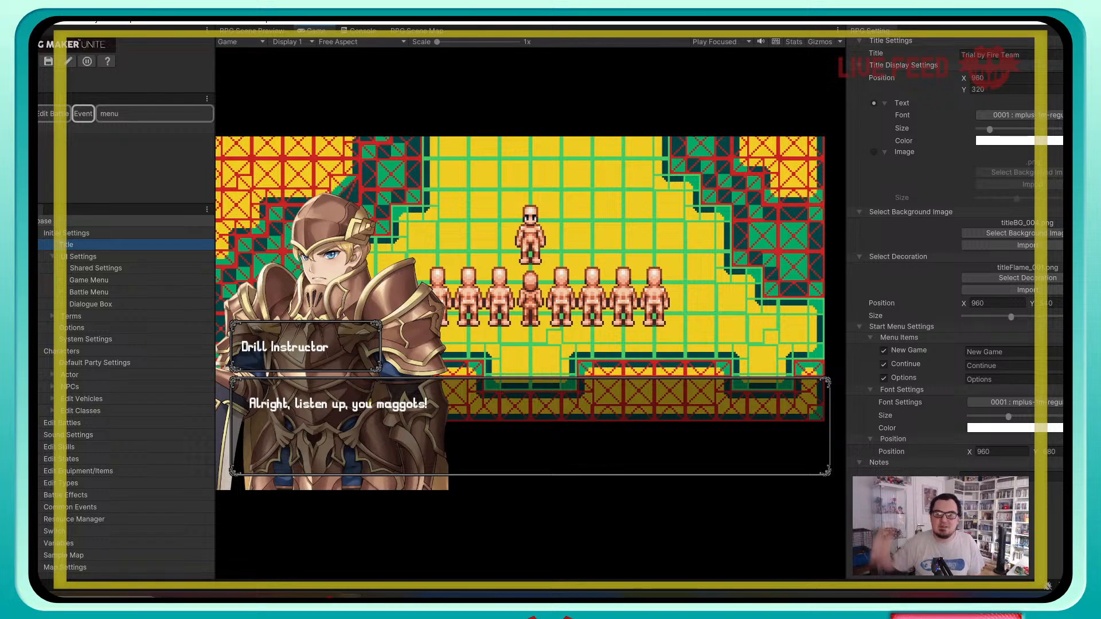
pyautogui.press('Return')
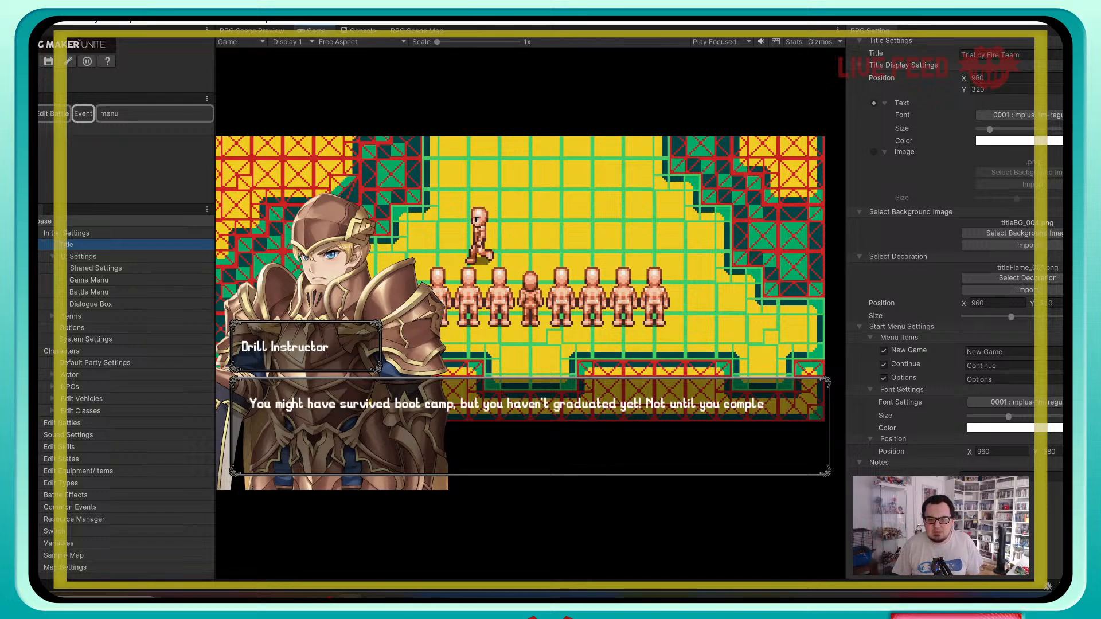